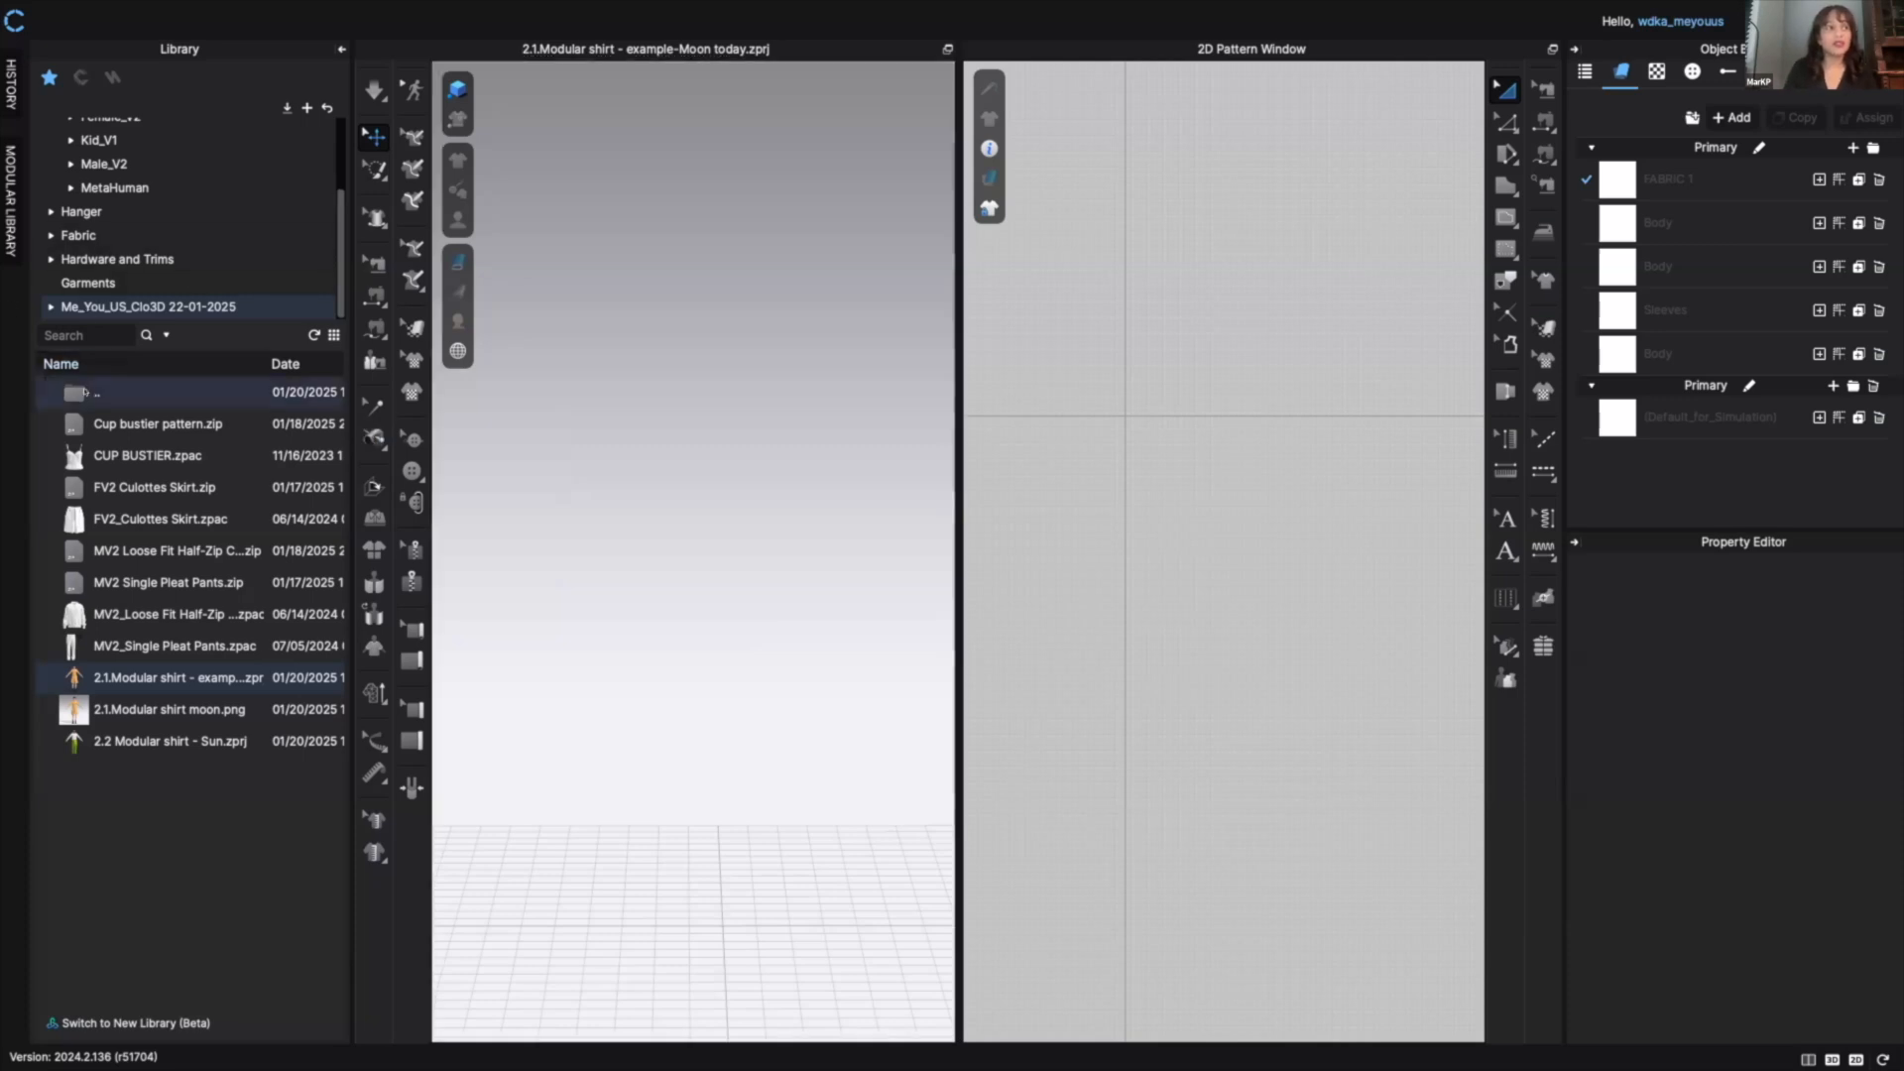
# - Add the project 2.1.Modular shirt - example from the 2. Garments library folder to the workspace
pyautogui.doubleClick(88, 390)
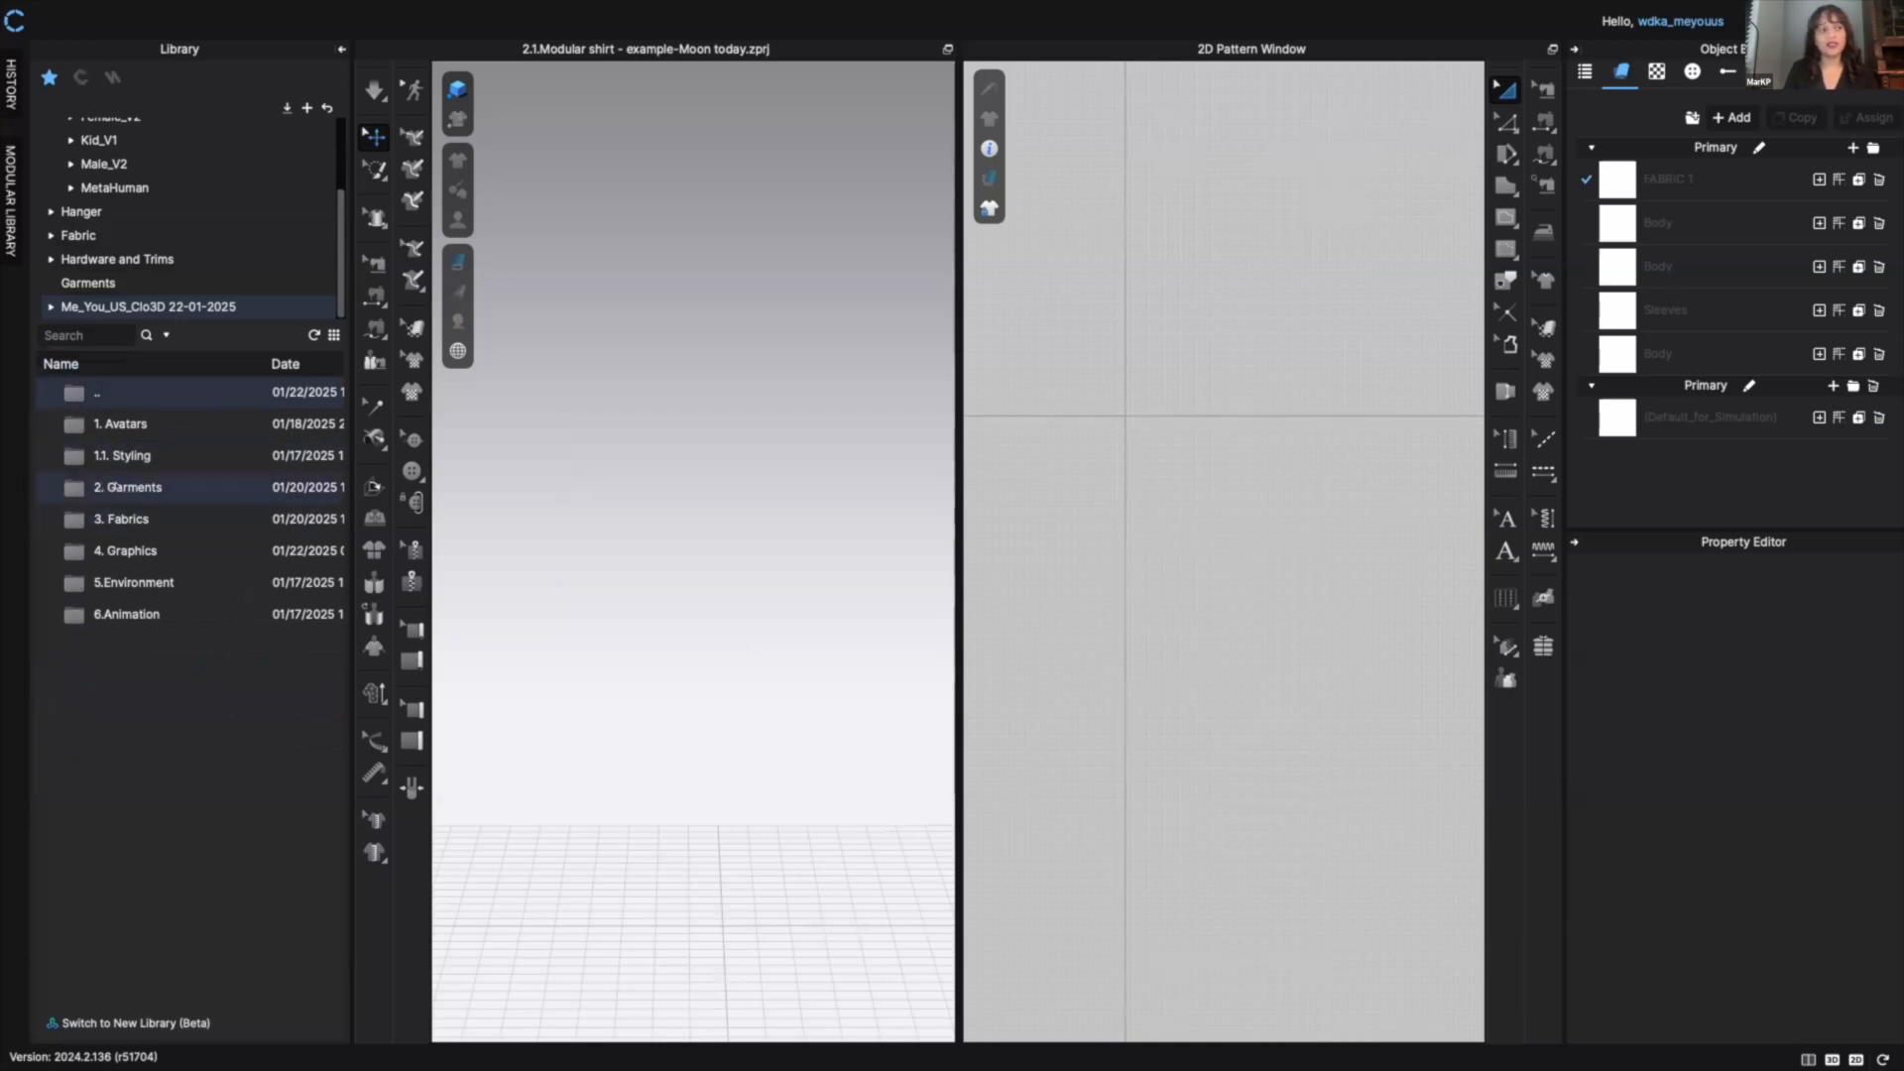
pyautogui.doubleClick(110, 487)
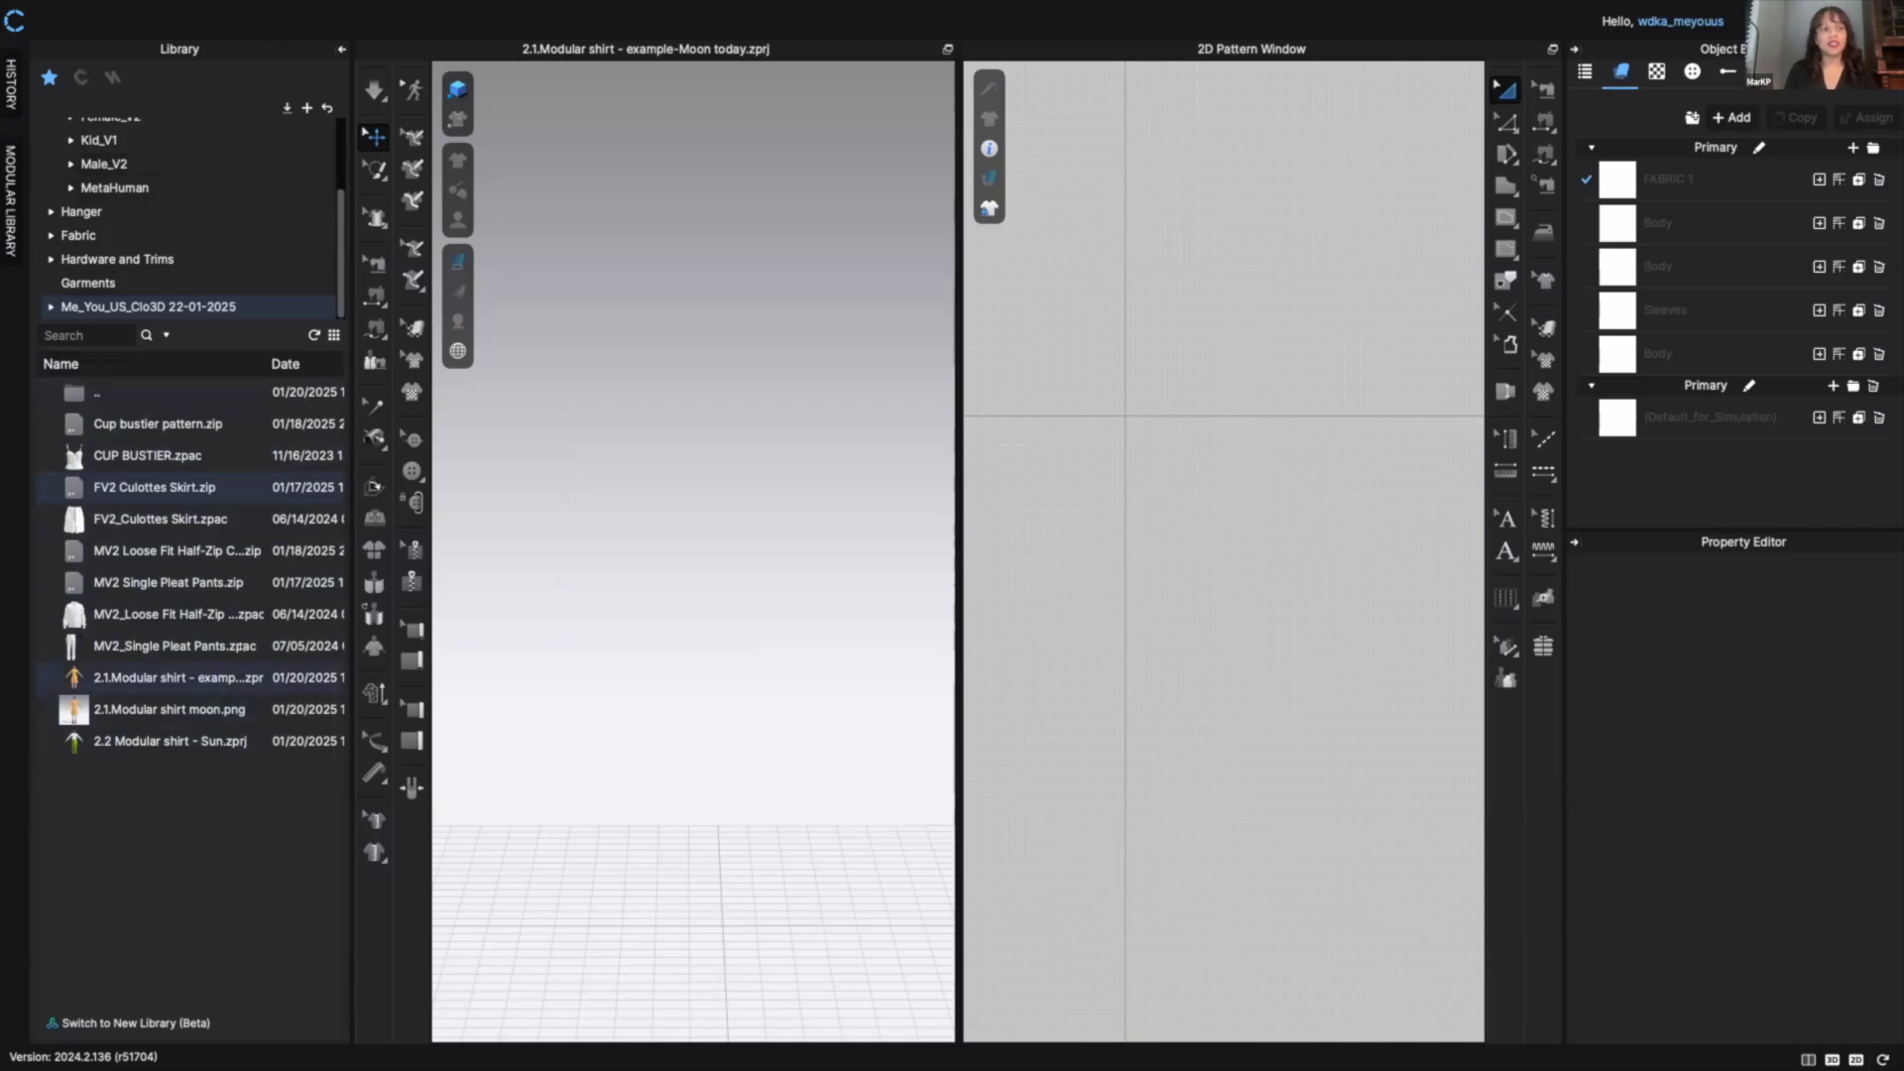
pyautogui.moveTo(214, 662)
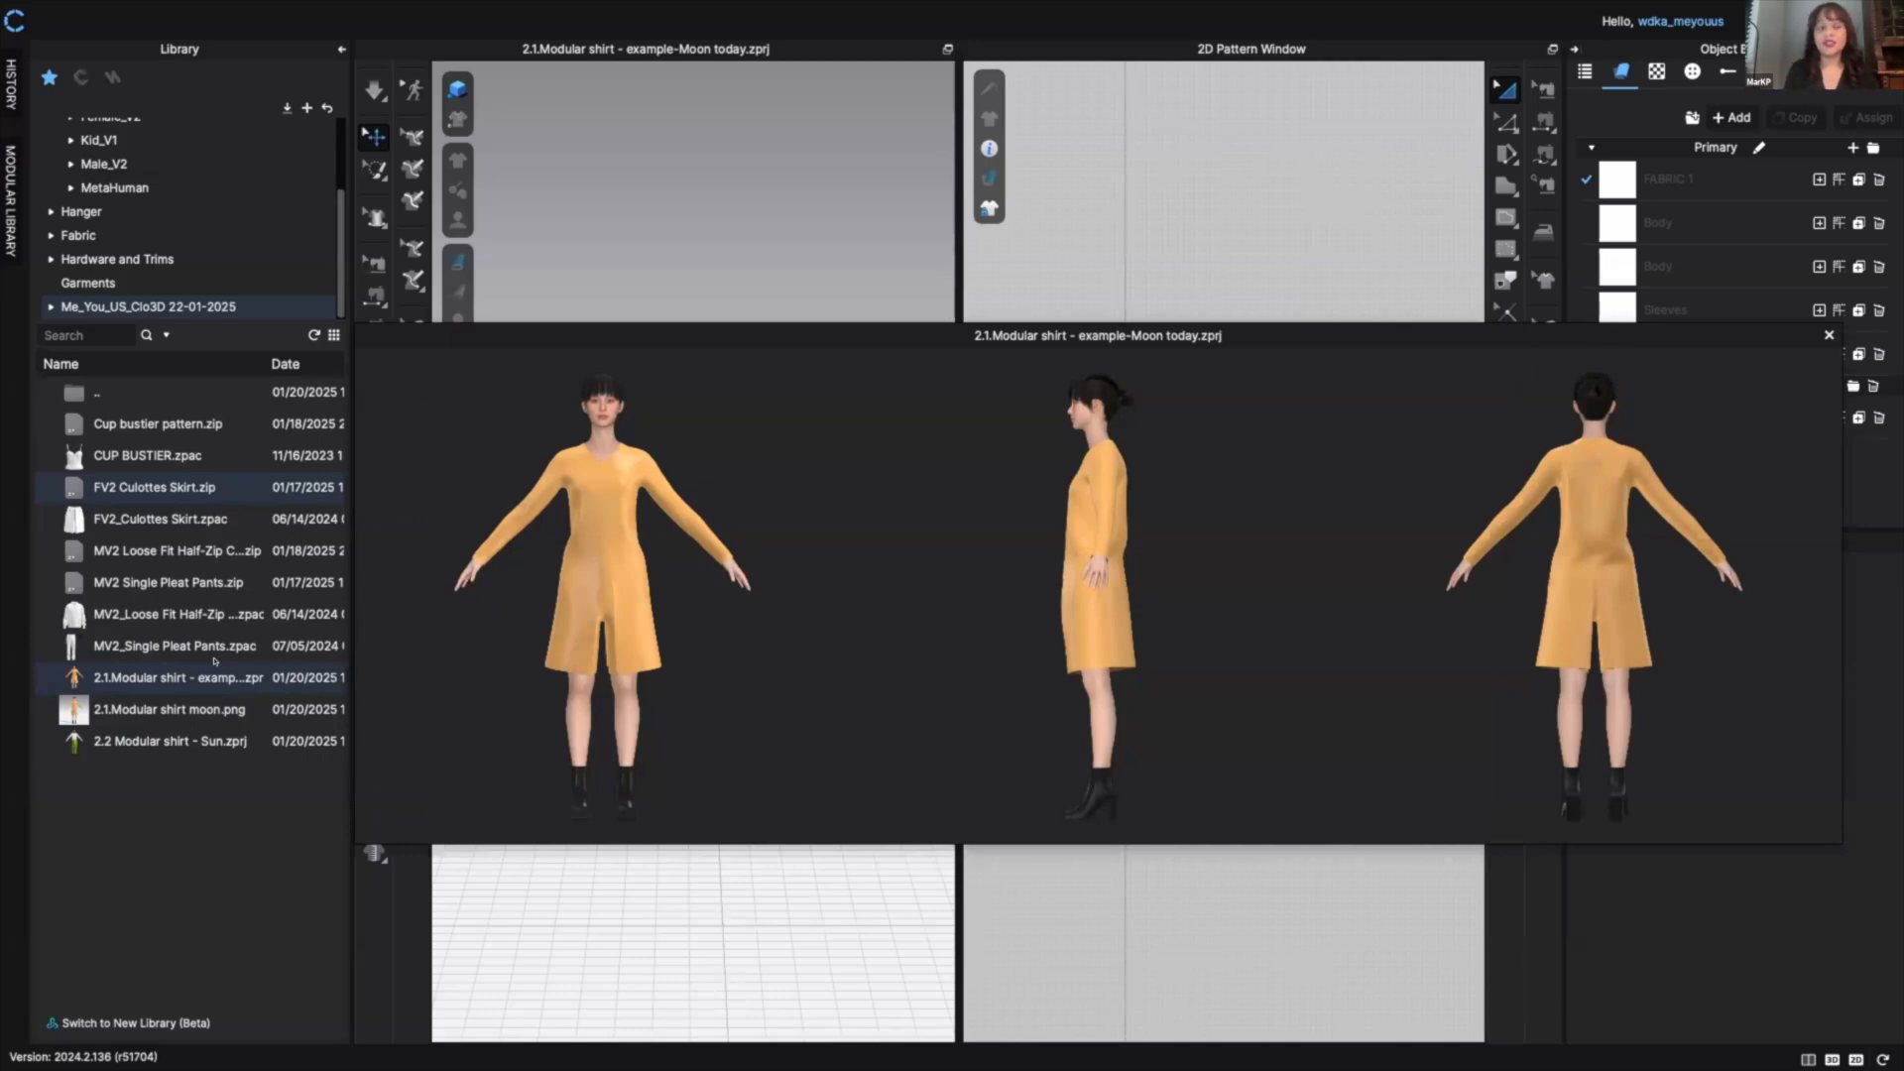
pyautogui.rightClick(161, 676)
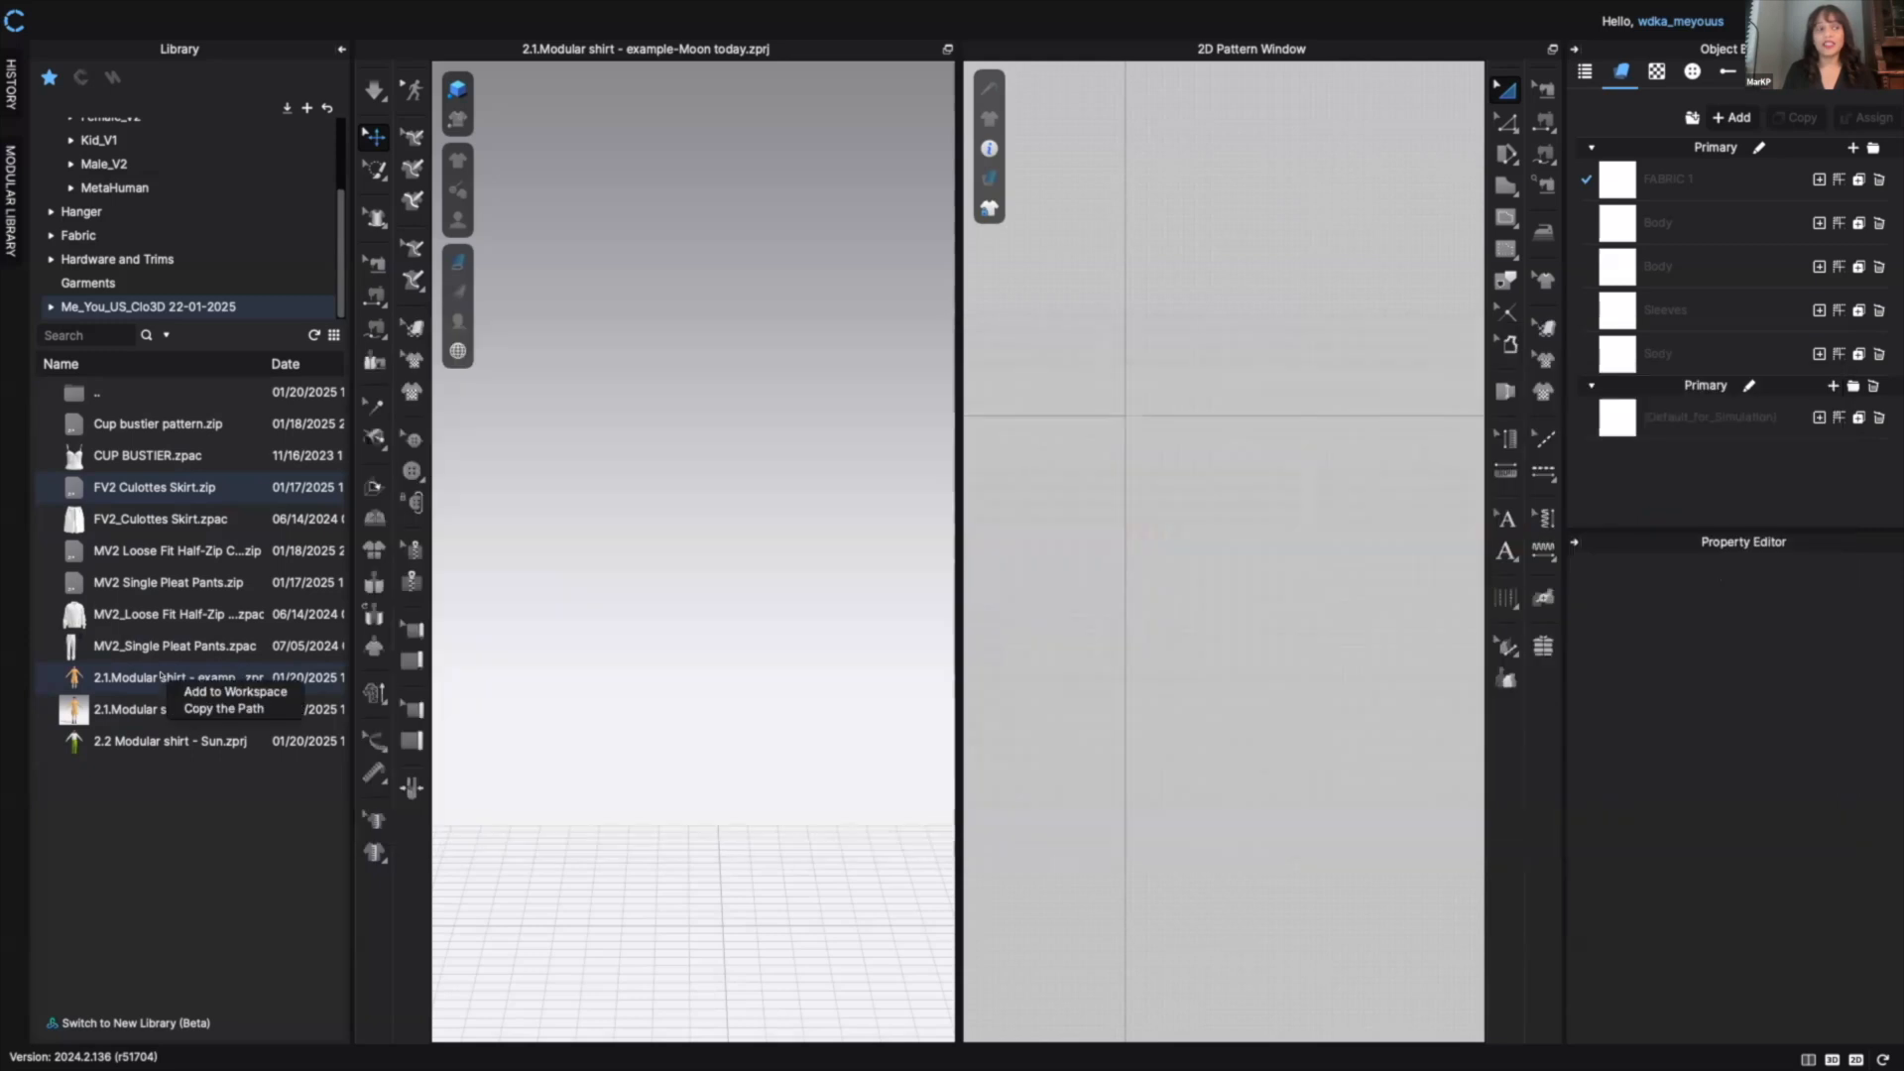
pyautogui.click(211, 690)
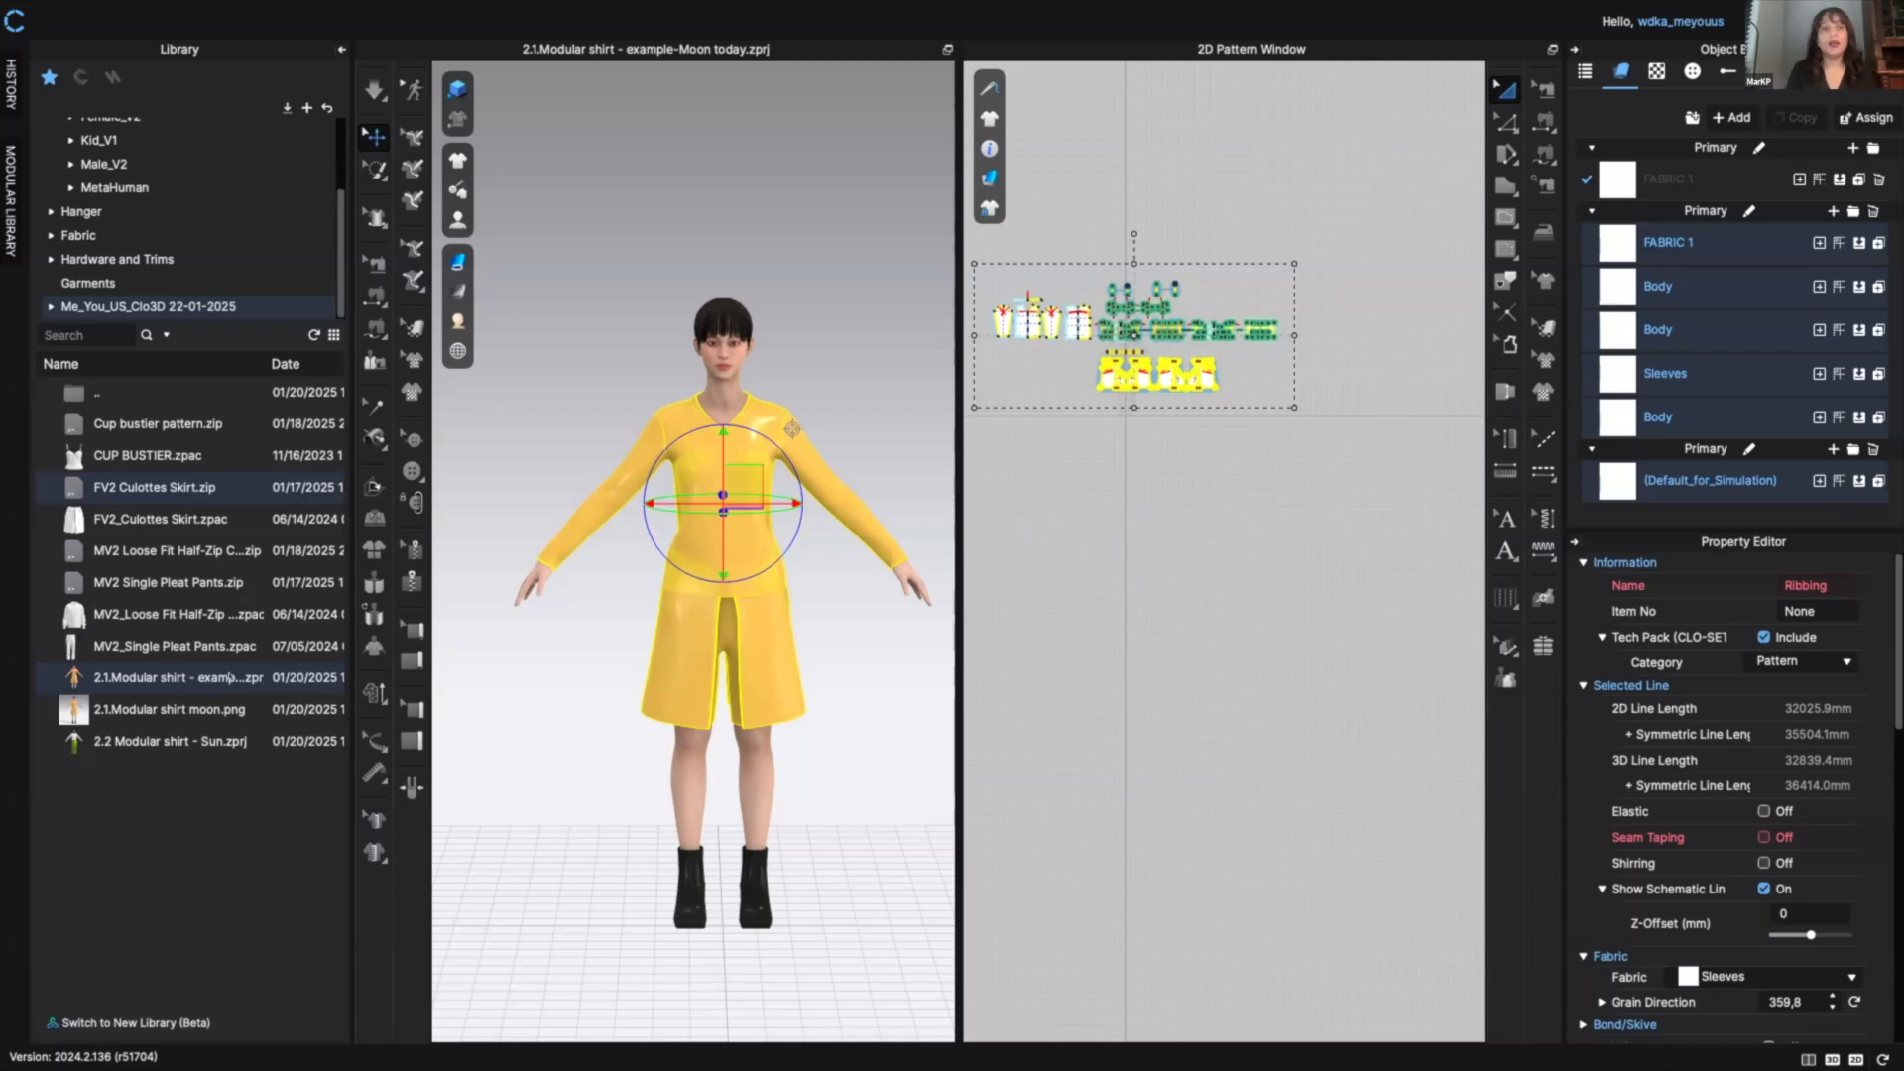
# - Delete all upper-body shirt pattern pieces, keeping only the shorts on the avatar
pyautogui.click(917, 329)
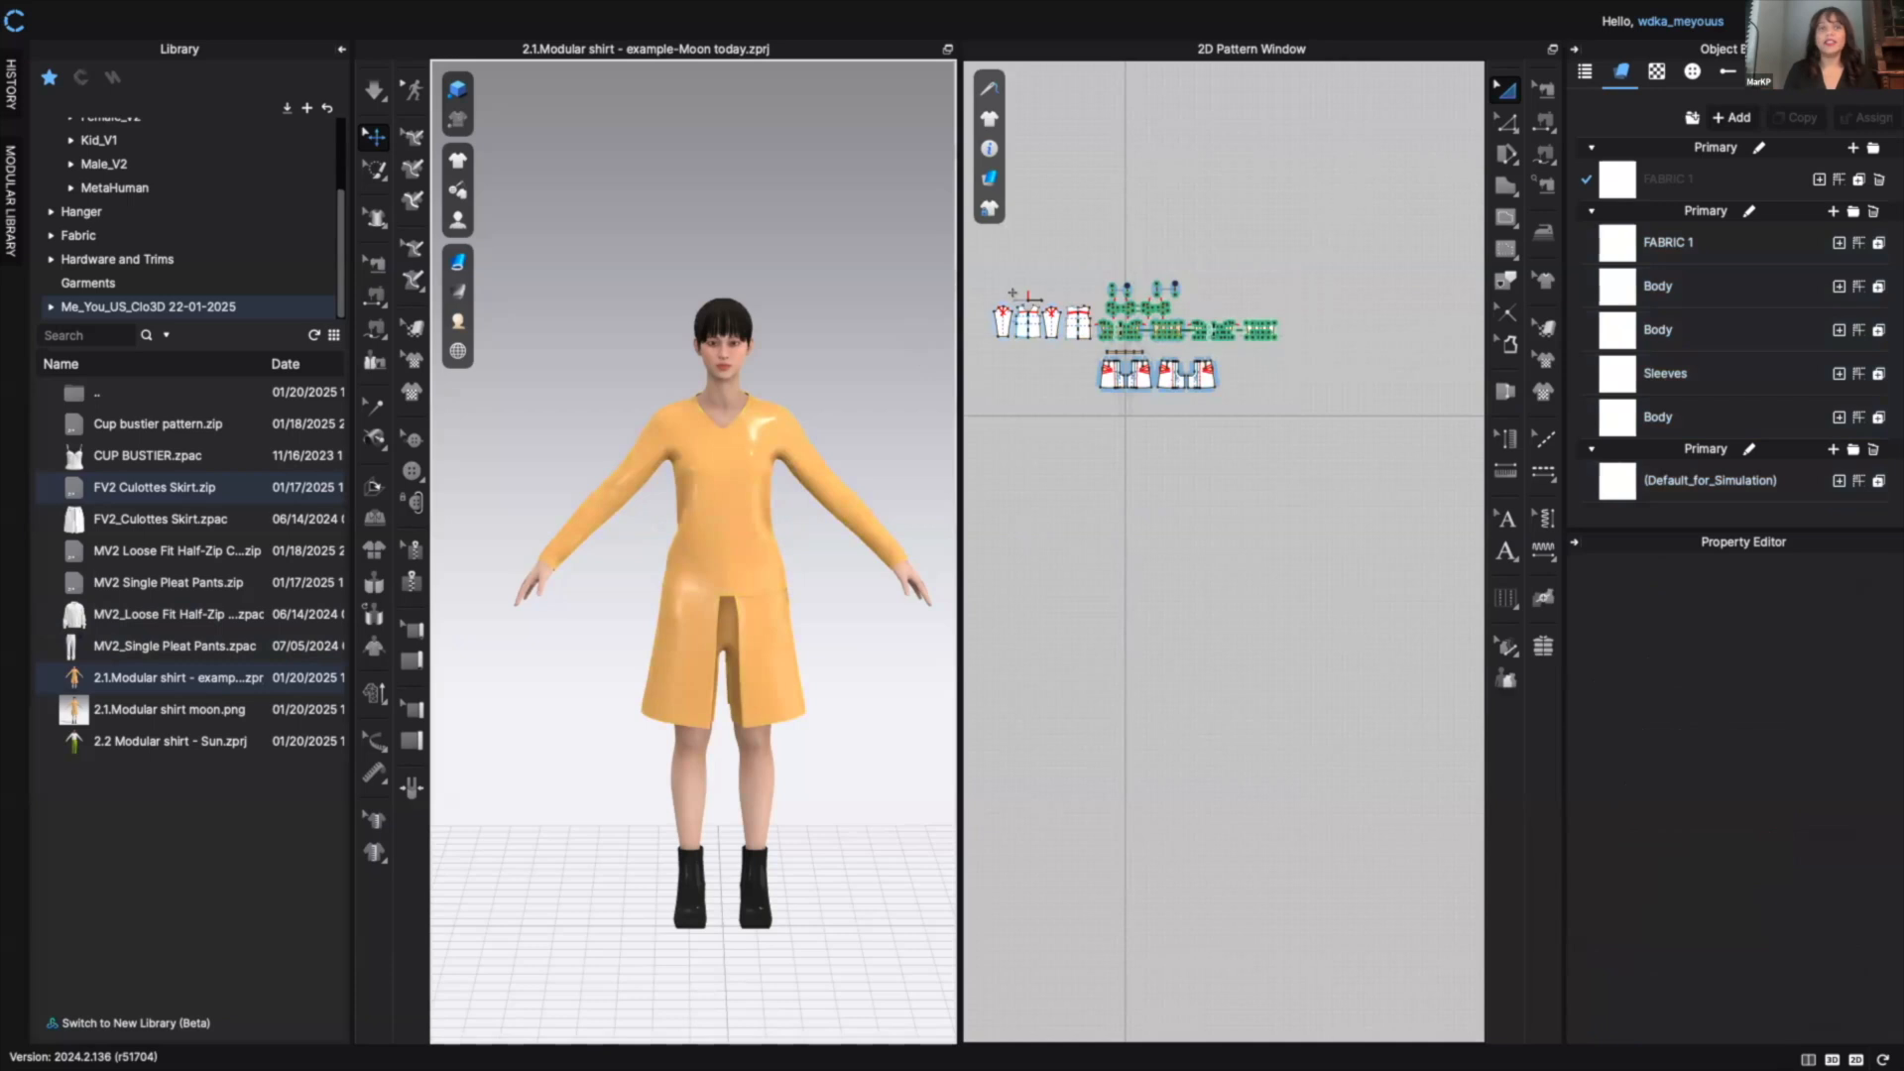
pyautogui.moveTo(995, 280); pyautogui.dragTo(1107, 351)
pyautogui.click(1199, 279)
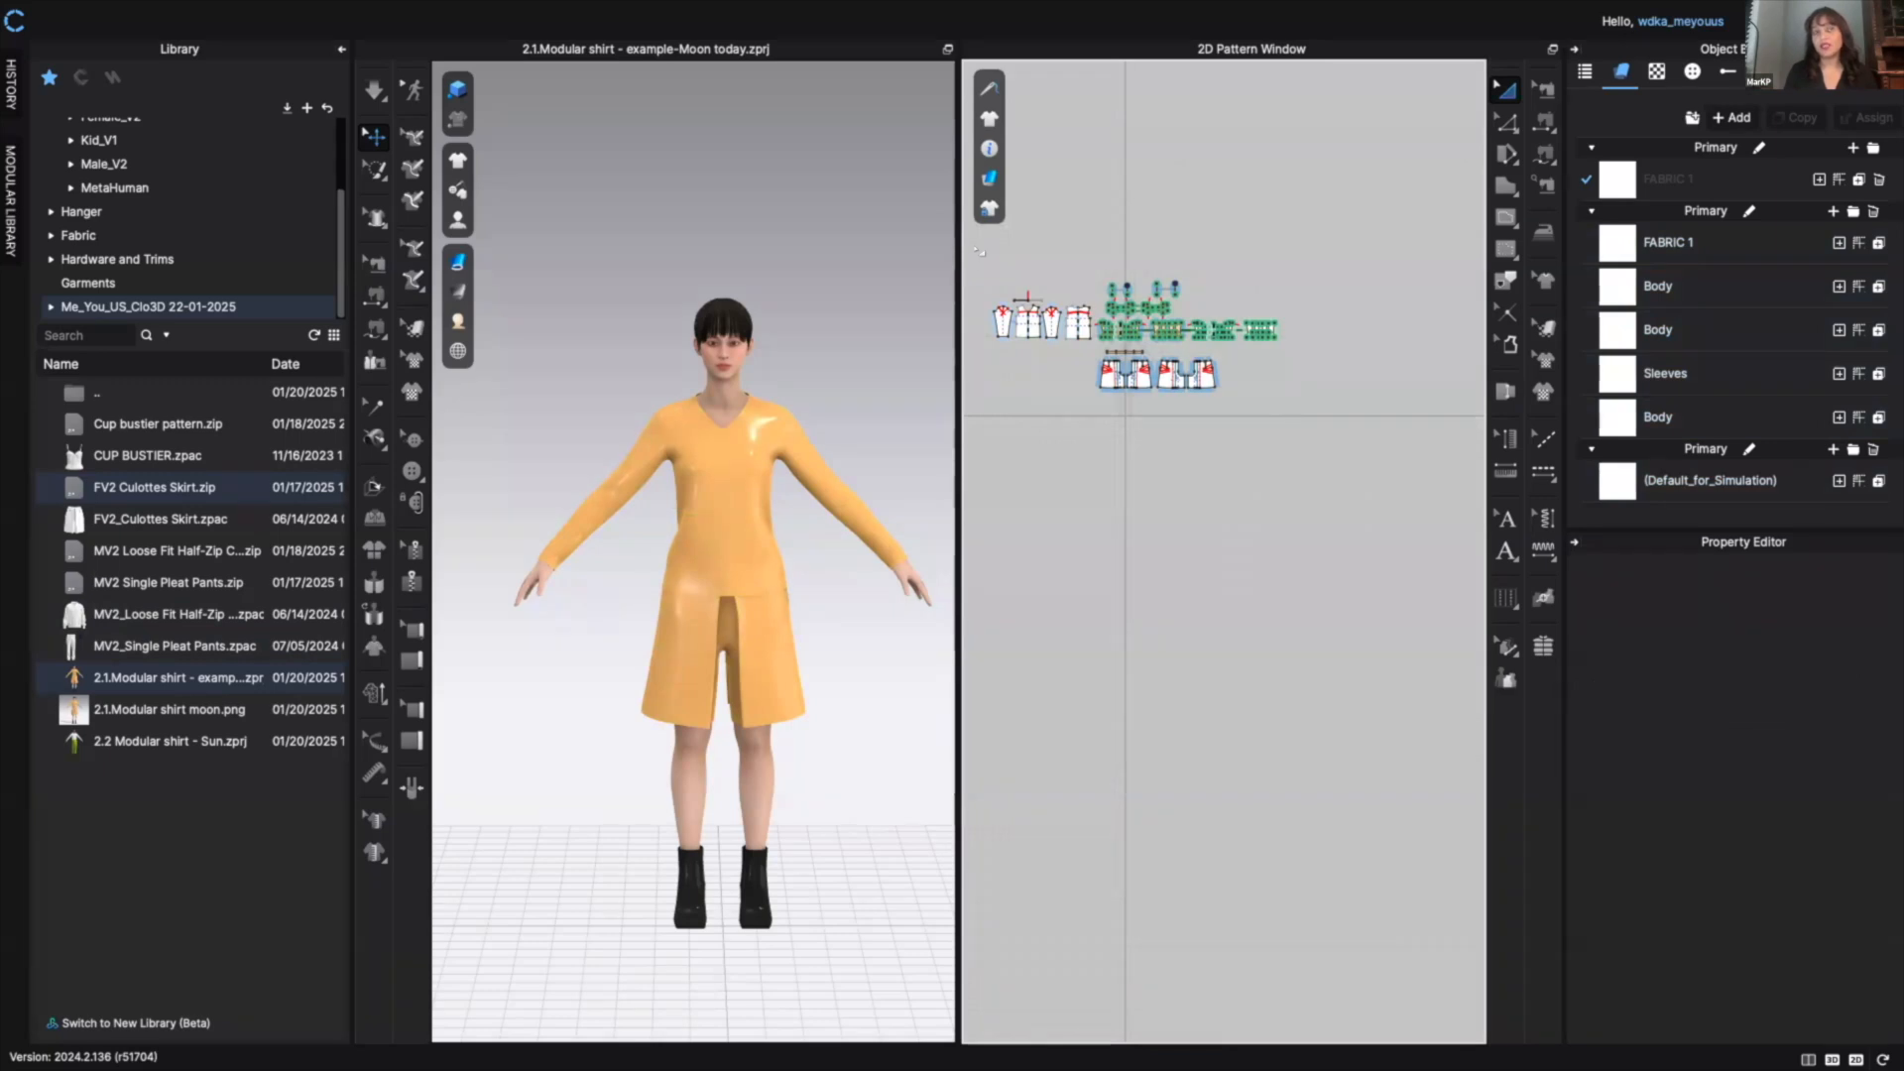
pyautogui.moveTo(980, 251); pyautogui.dragTo(1300, 347)
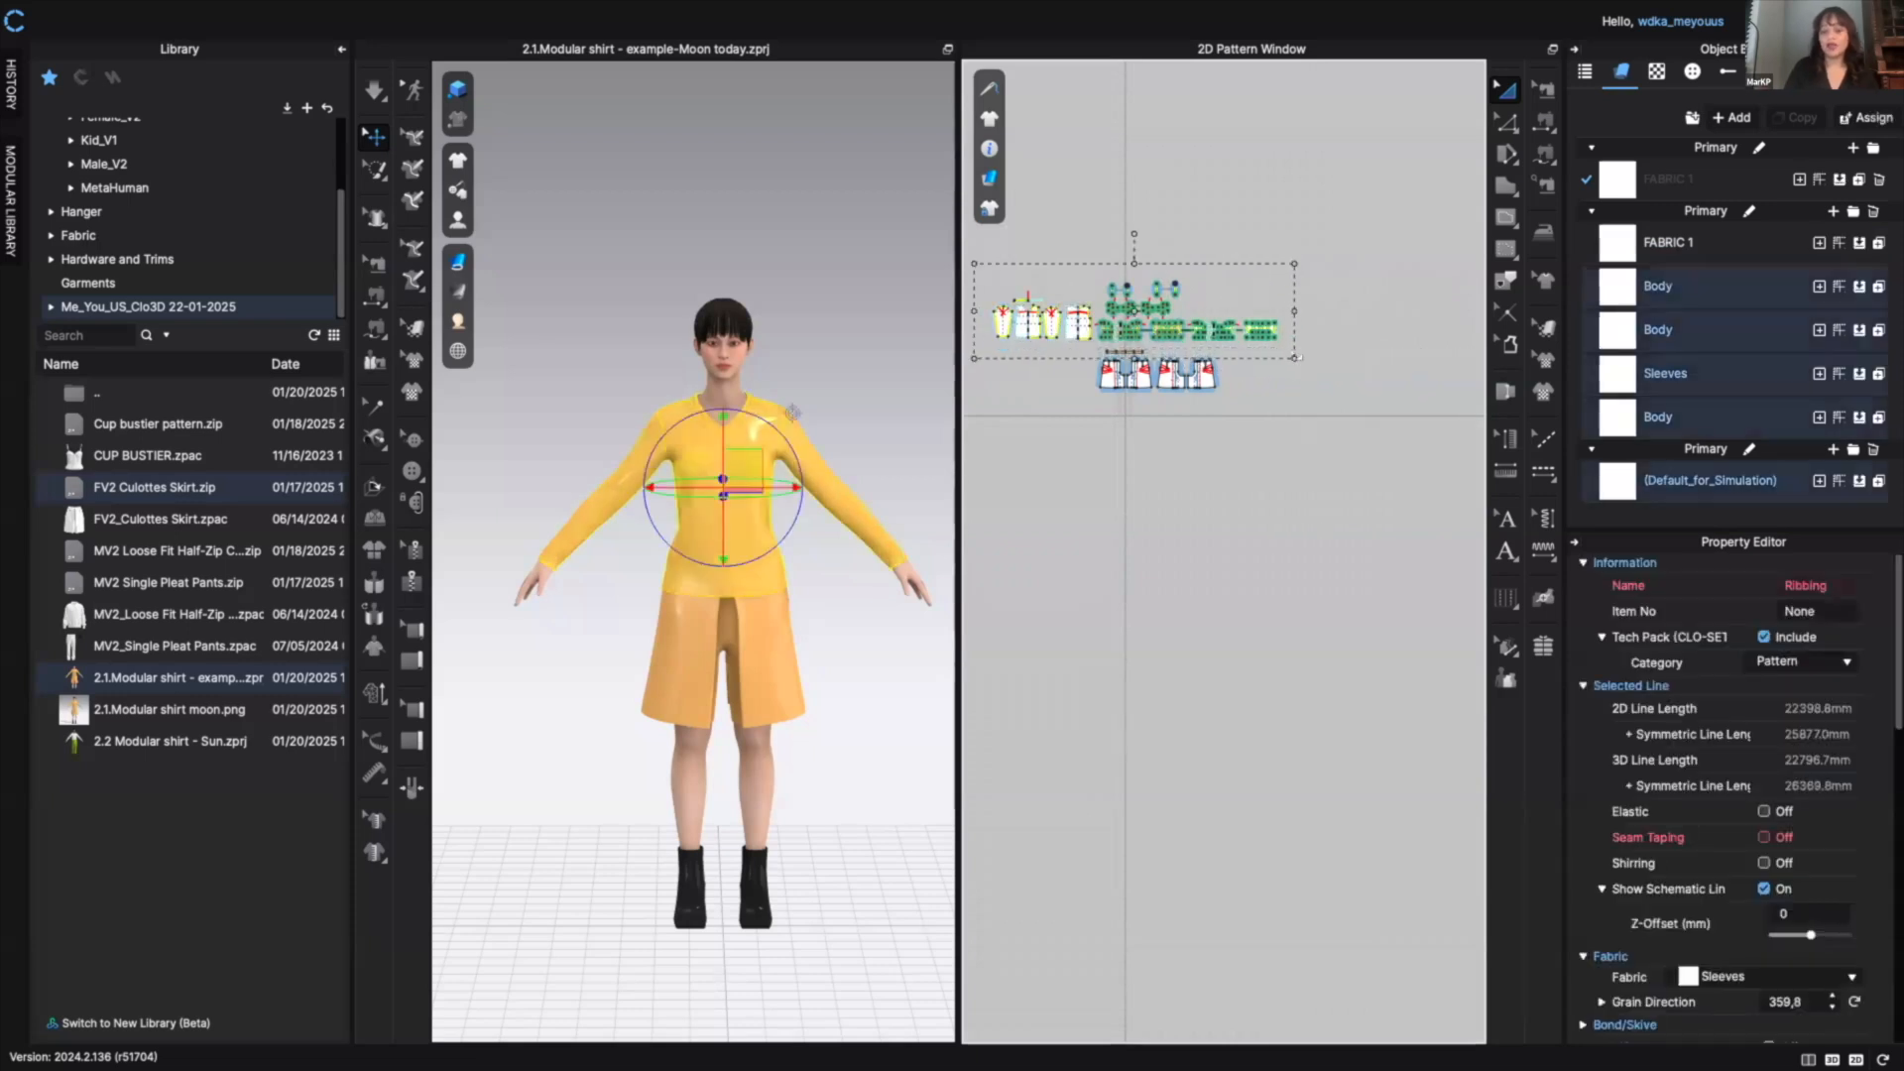
pyautogui.press('Delete')
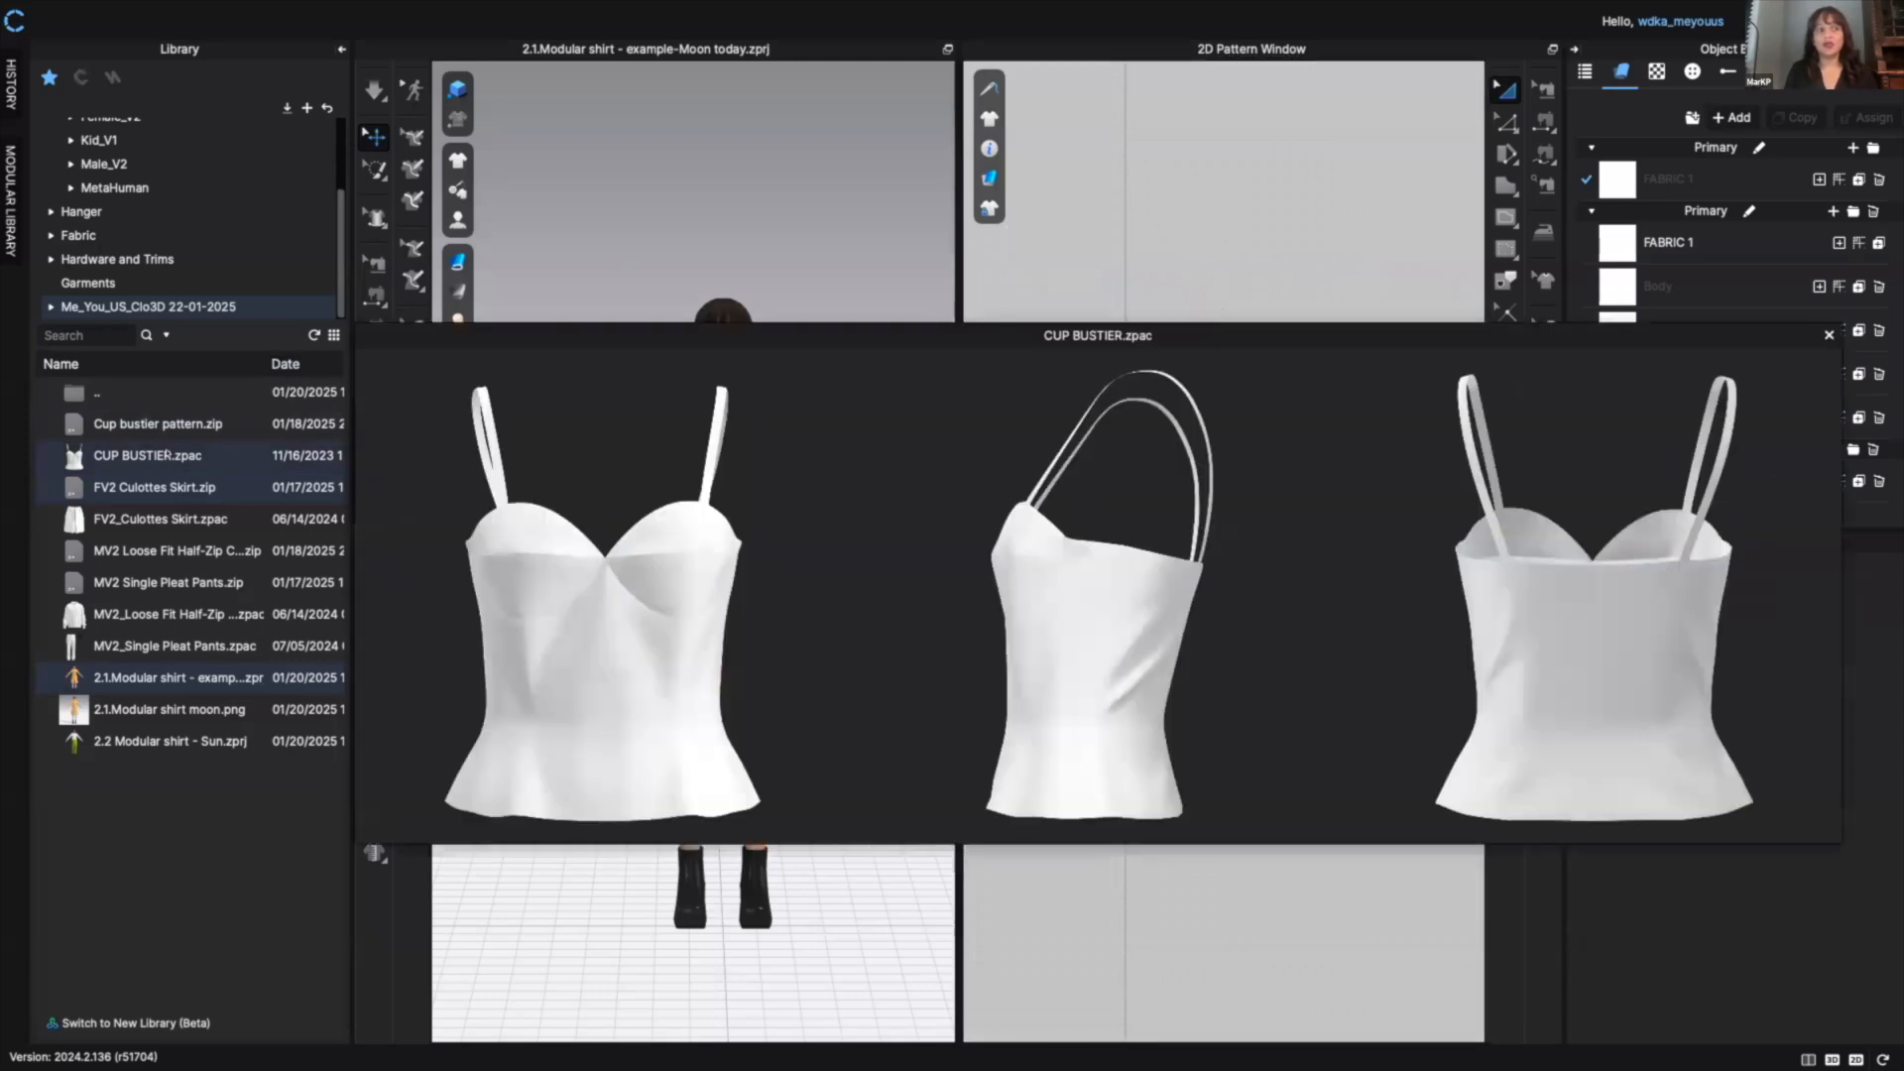
# - Load CUP BUSTIER.zpac with the Add load type, maintaining the current avatar's size and pose
pyautogui.doubleClick(166, 455)
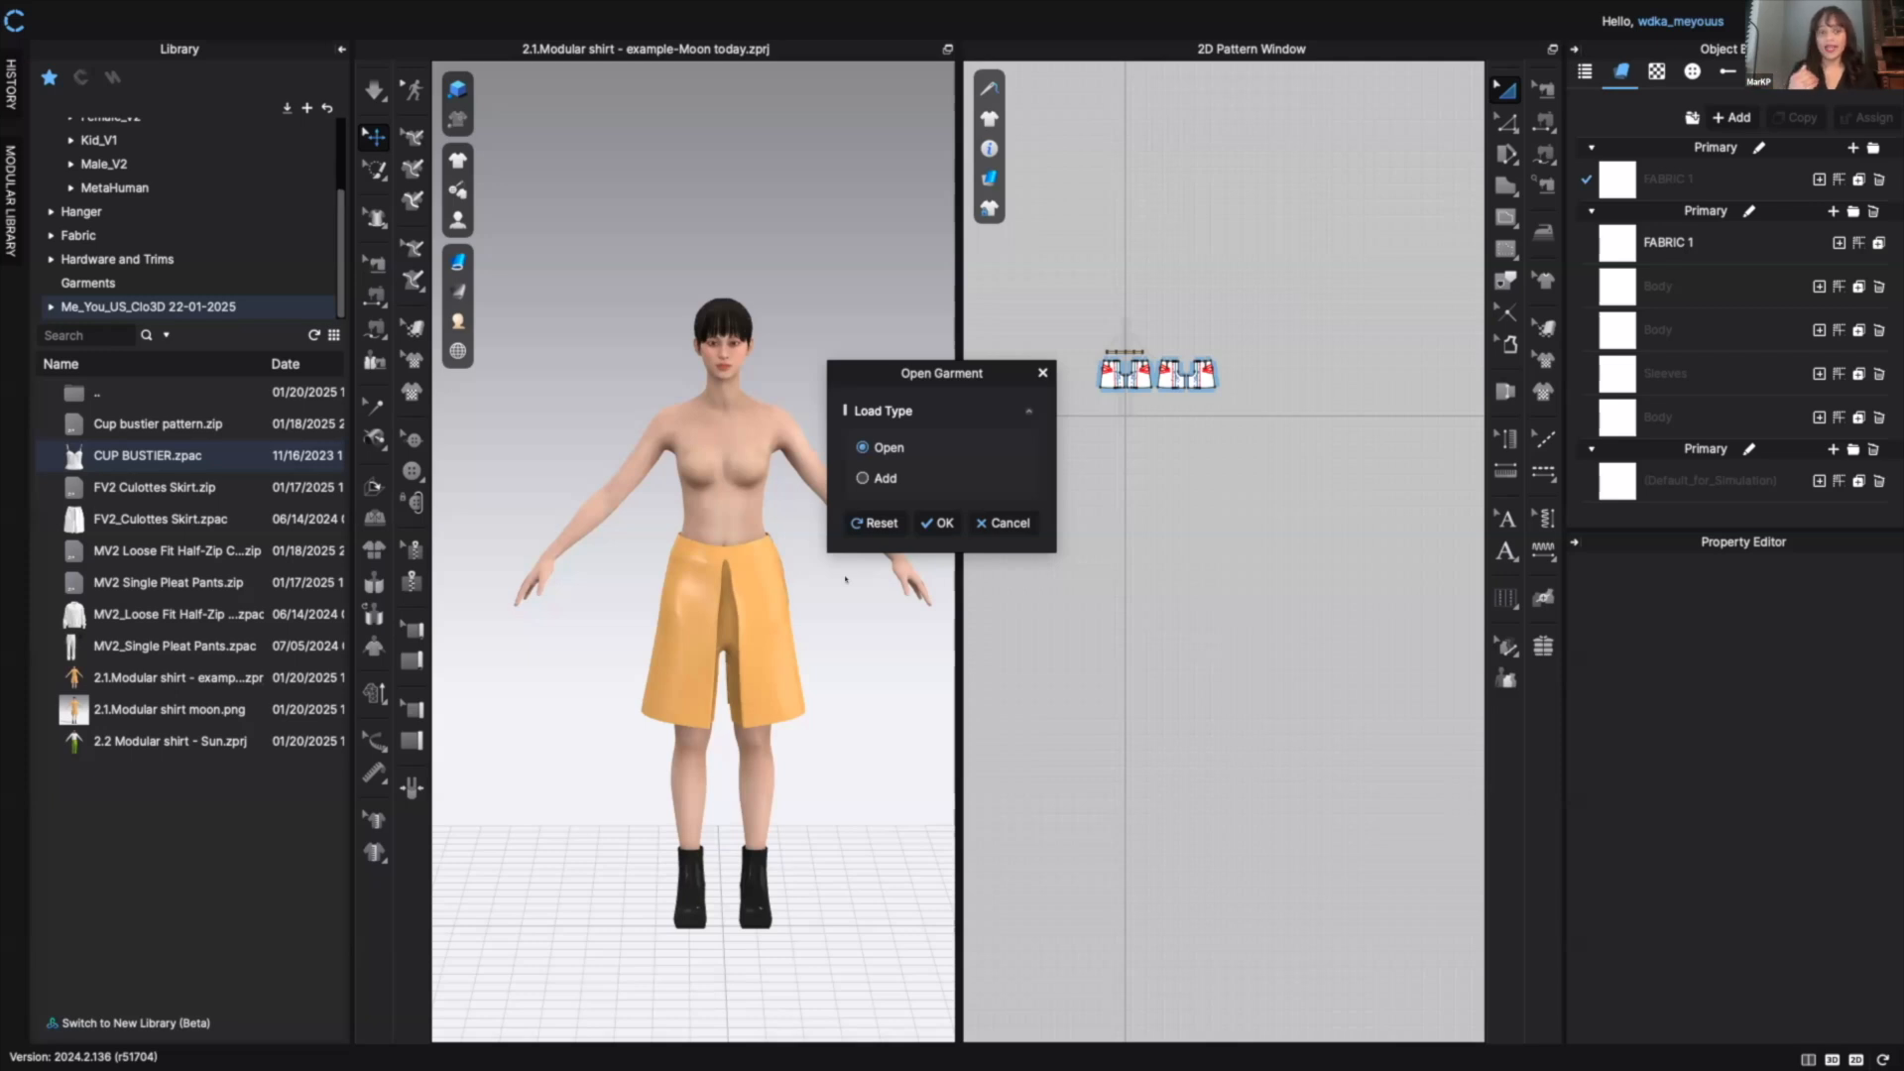
pyautogui.click(862, 479)
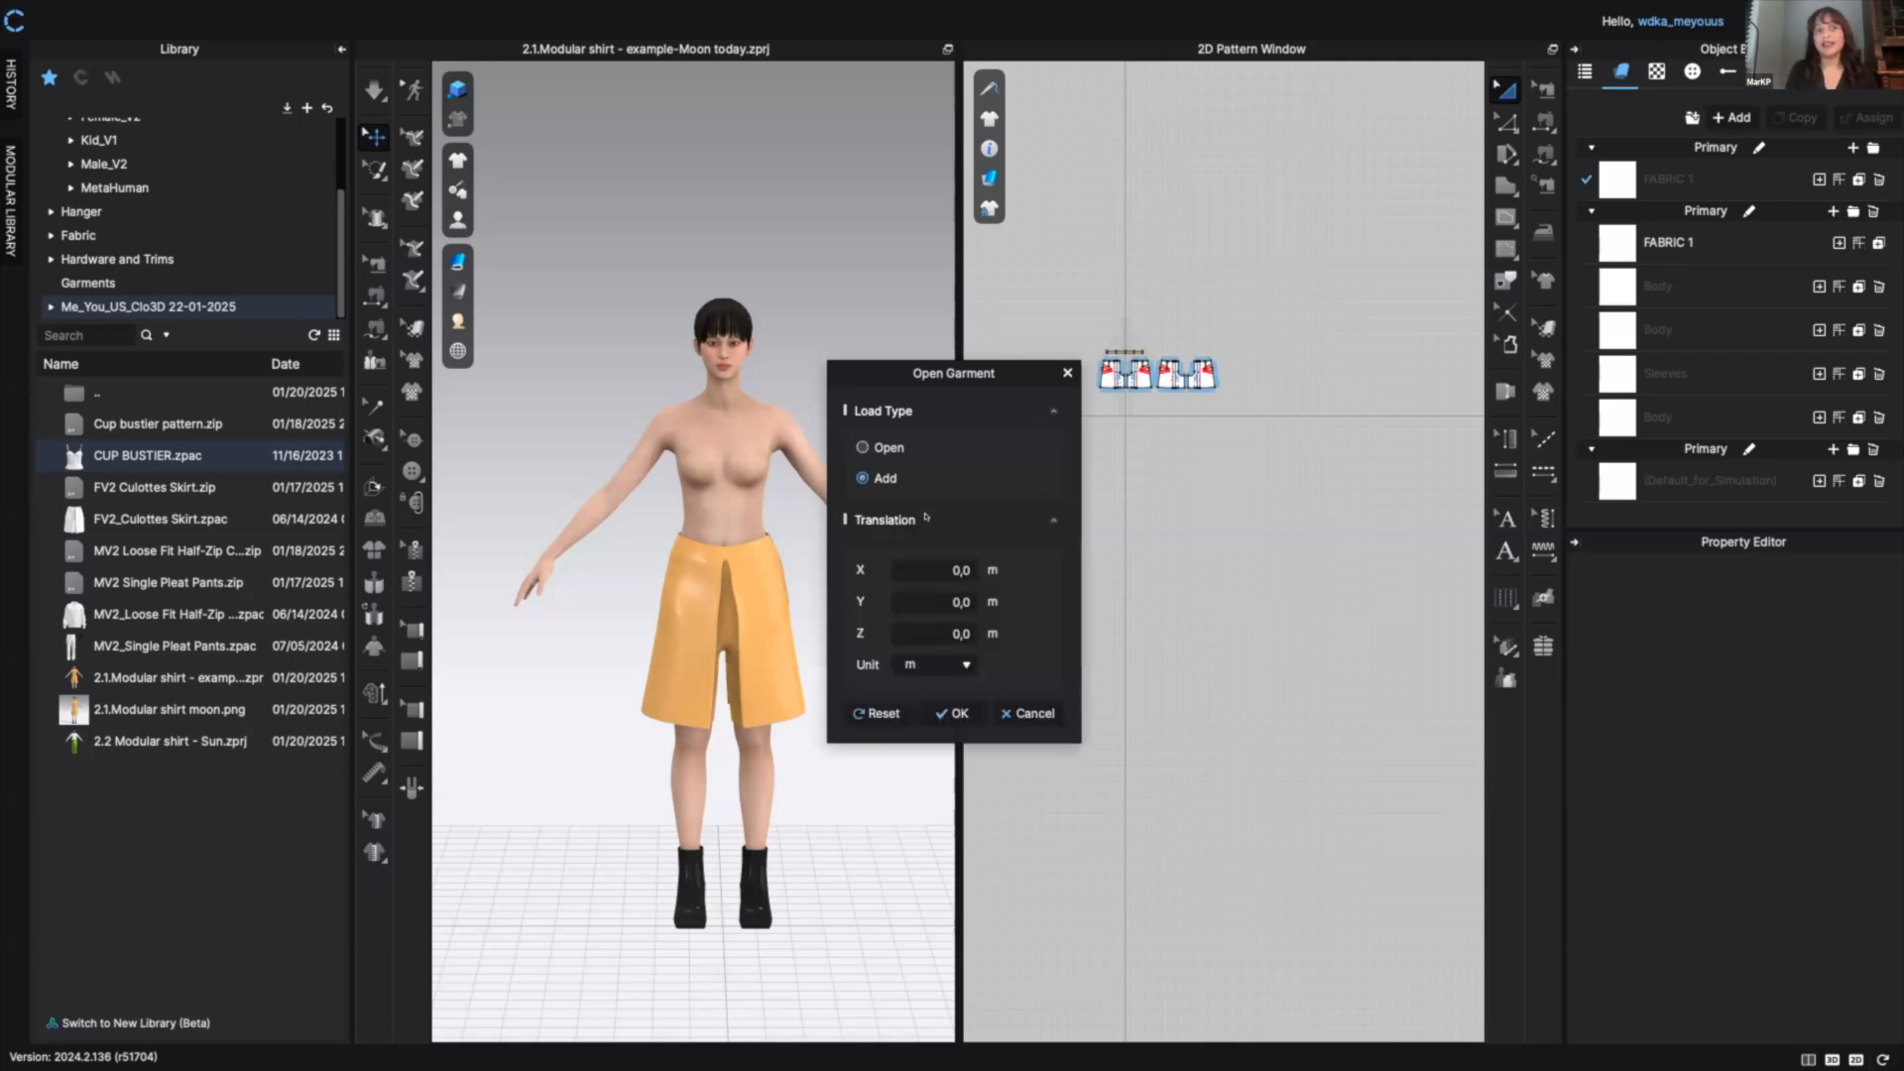
pyautogui.click(954, 712)
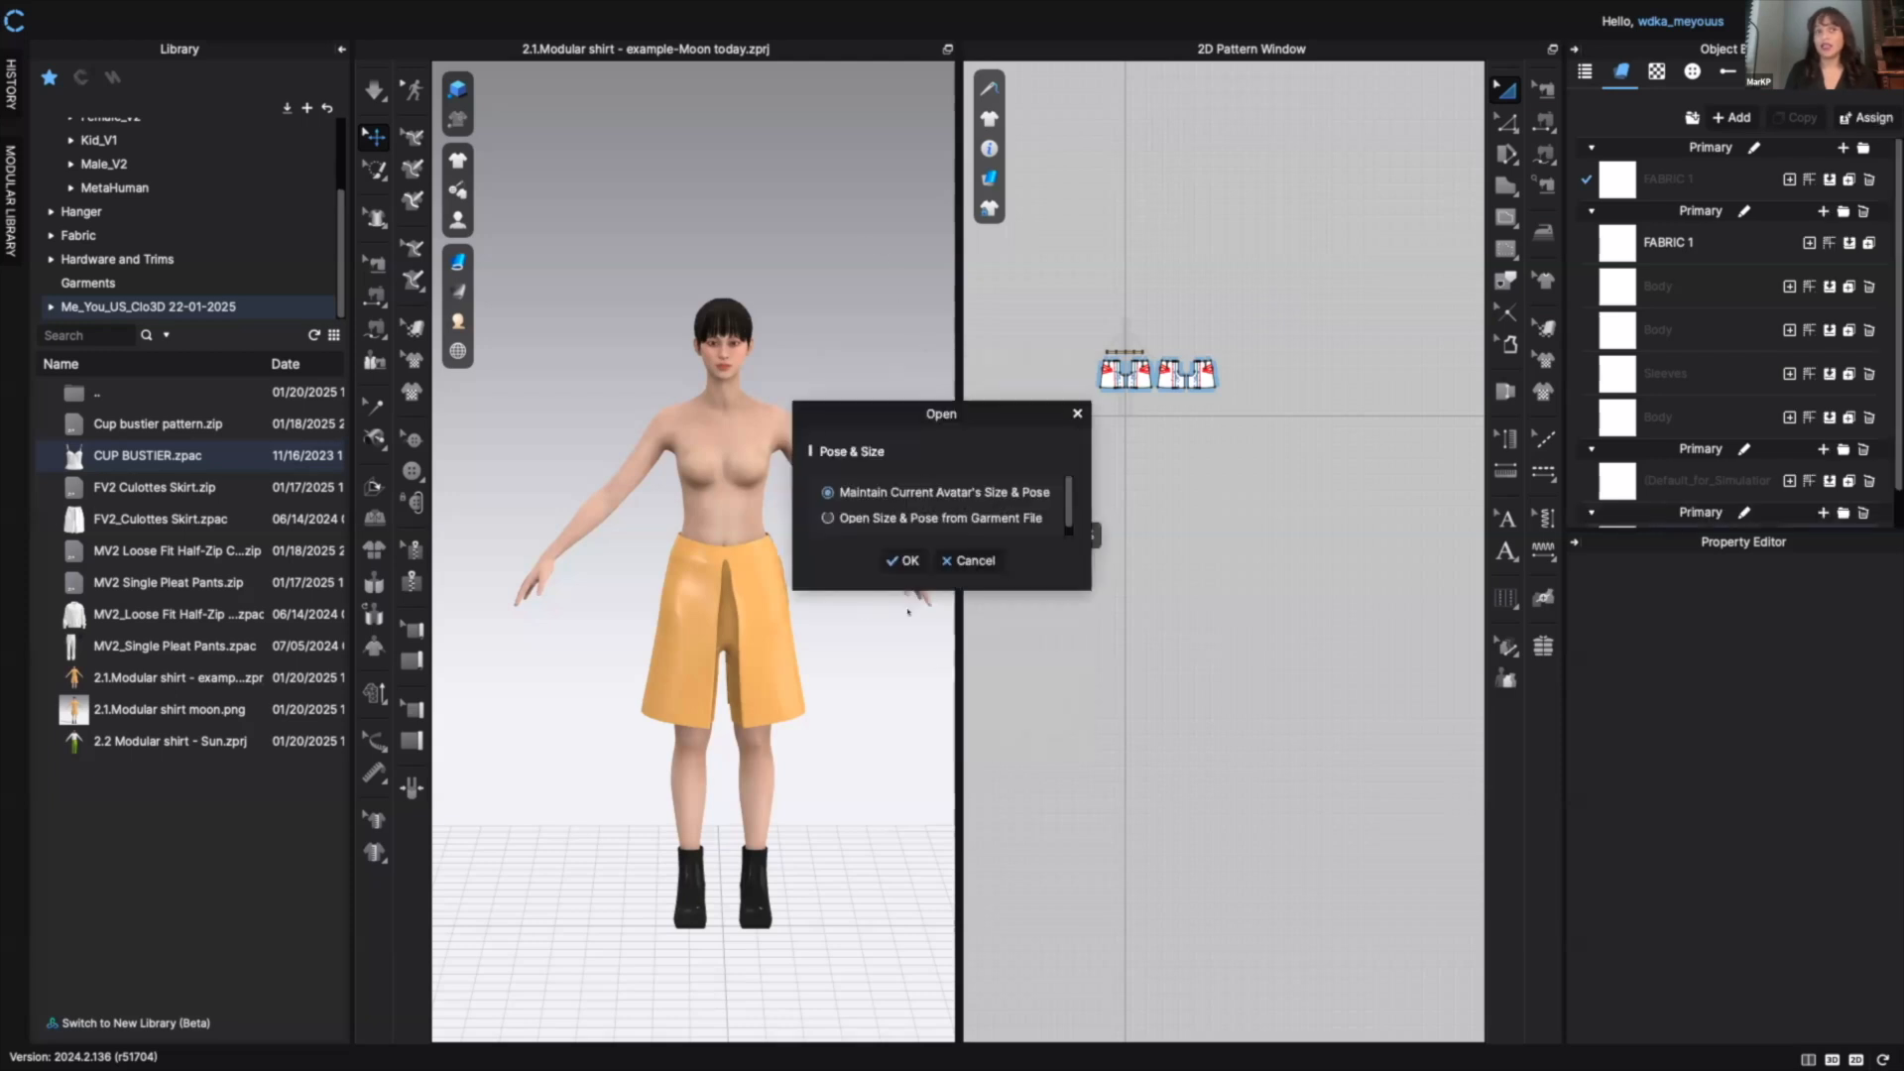
pyautogui.click(906, 561)
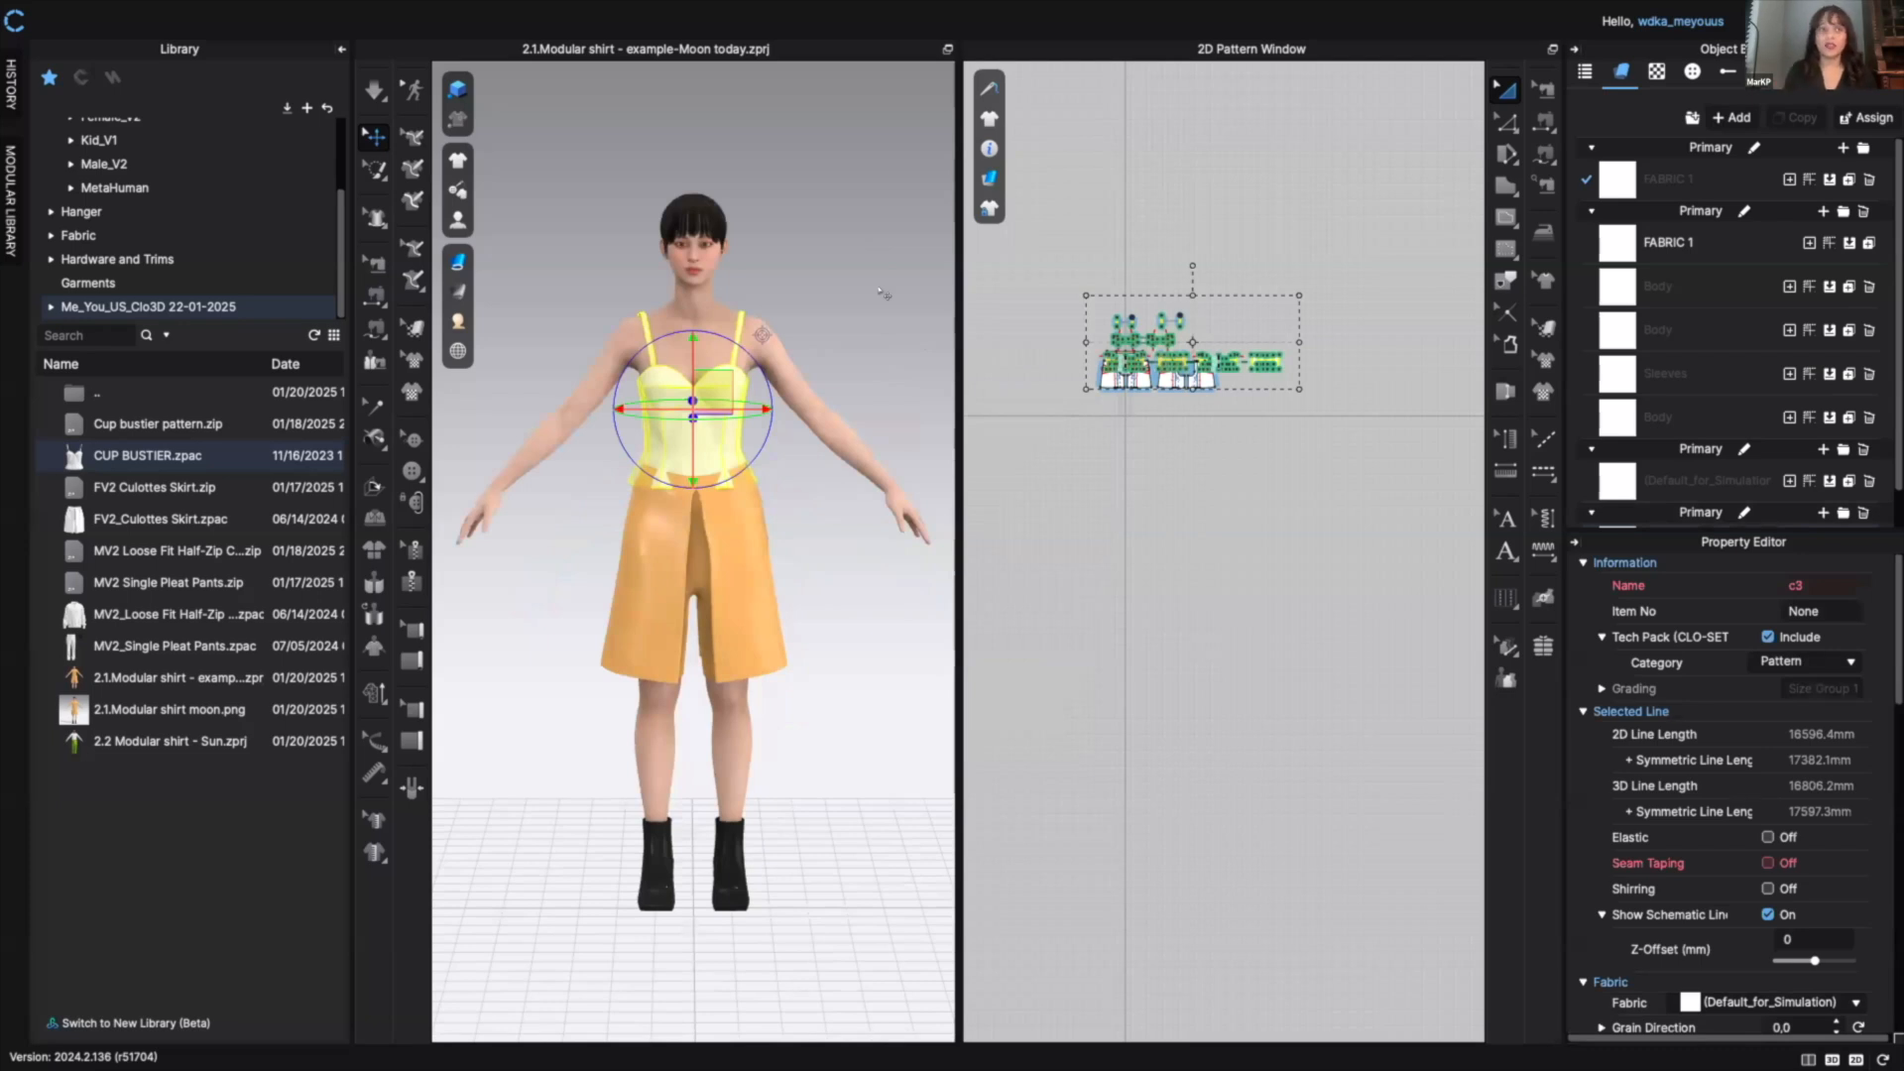
pyautogui.moveTo(881, 291)
pyautogui.mouseDown(button='right')
pyautogui.moveTo(757, 281)
pyautogui.moveTo(873, 282)
pyautogui.mouseUp(button='right')
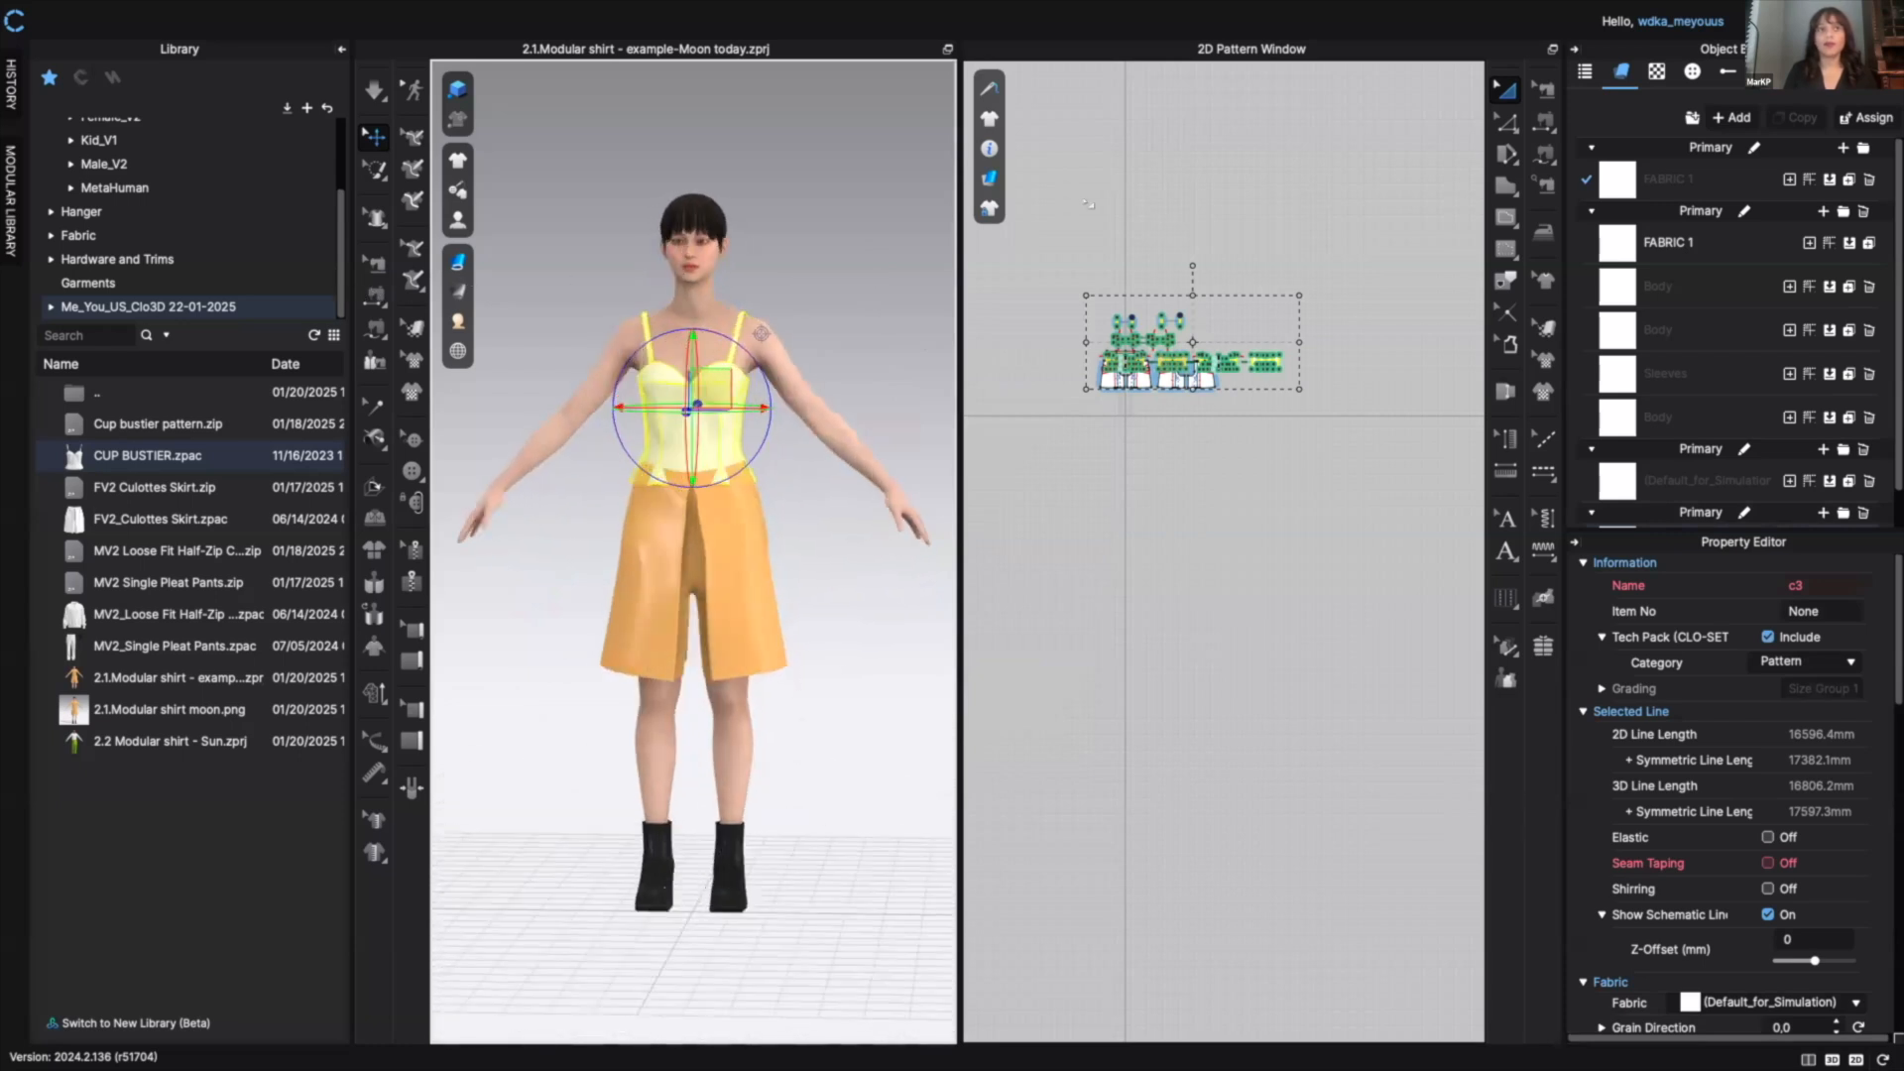
pyautogui.click(1091, 204)
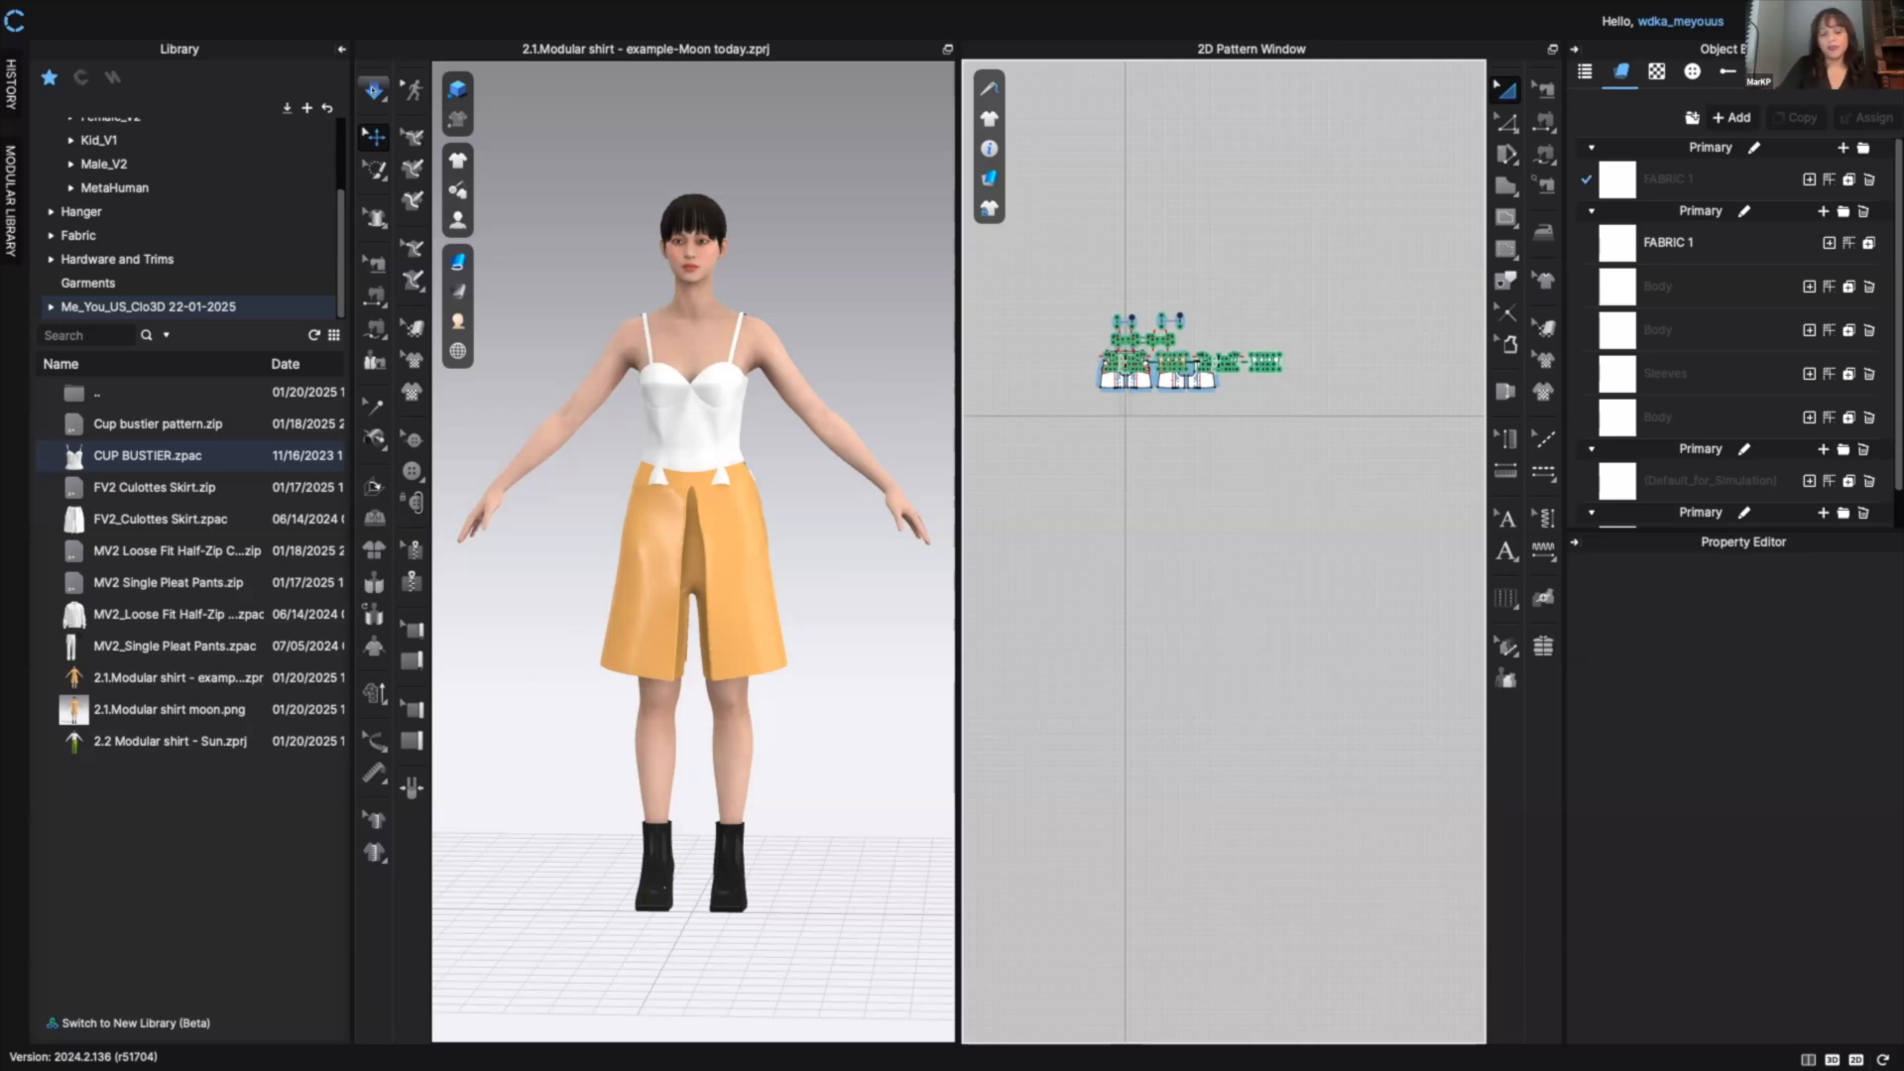
# - Simulate the garments briefly so the bustier settles over the shorts, and stop the simulation
pyautogui.click(373, 90)
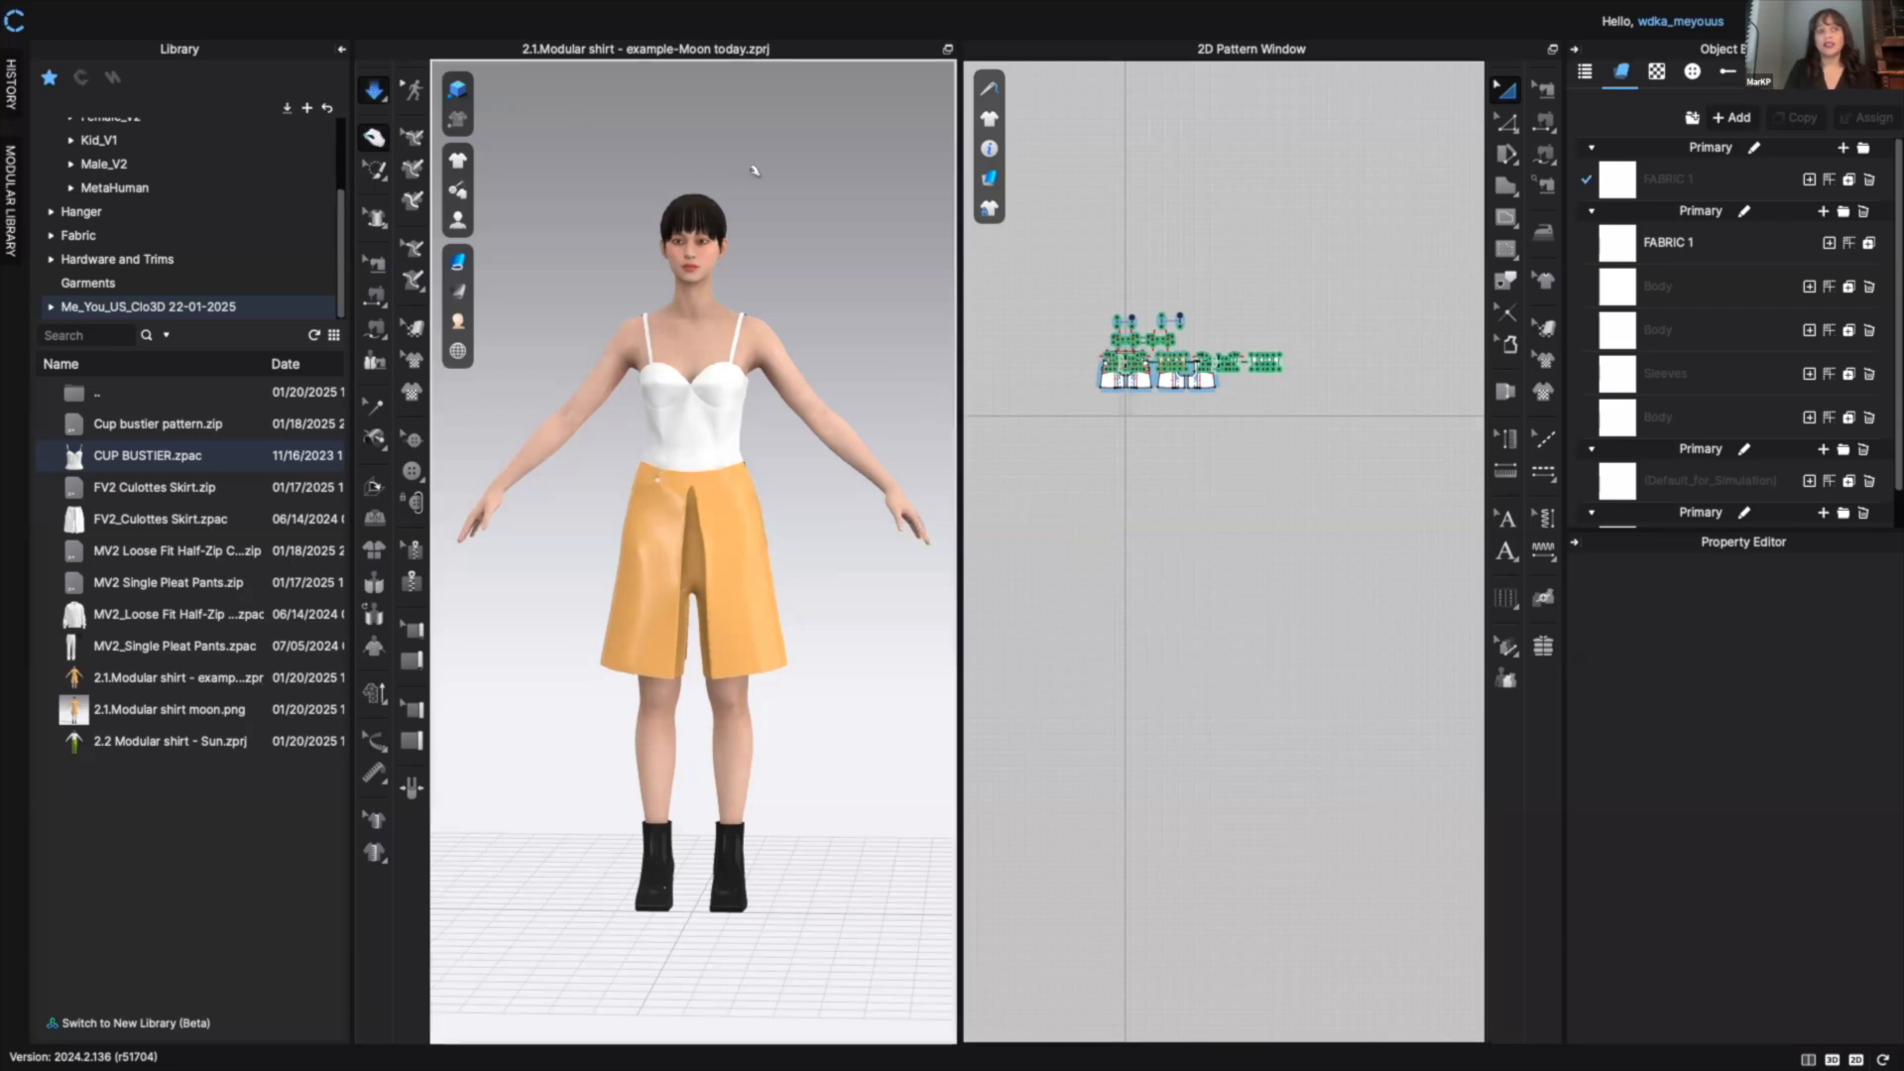
pyautogui.press('space')
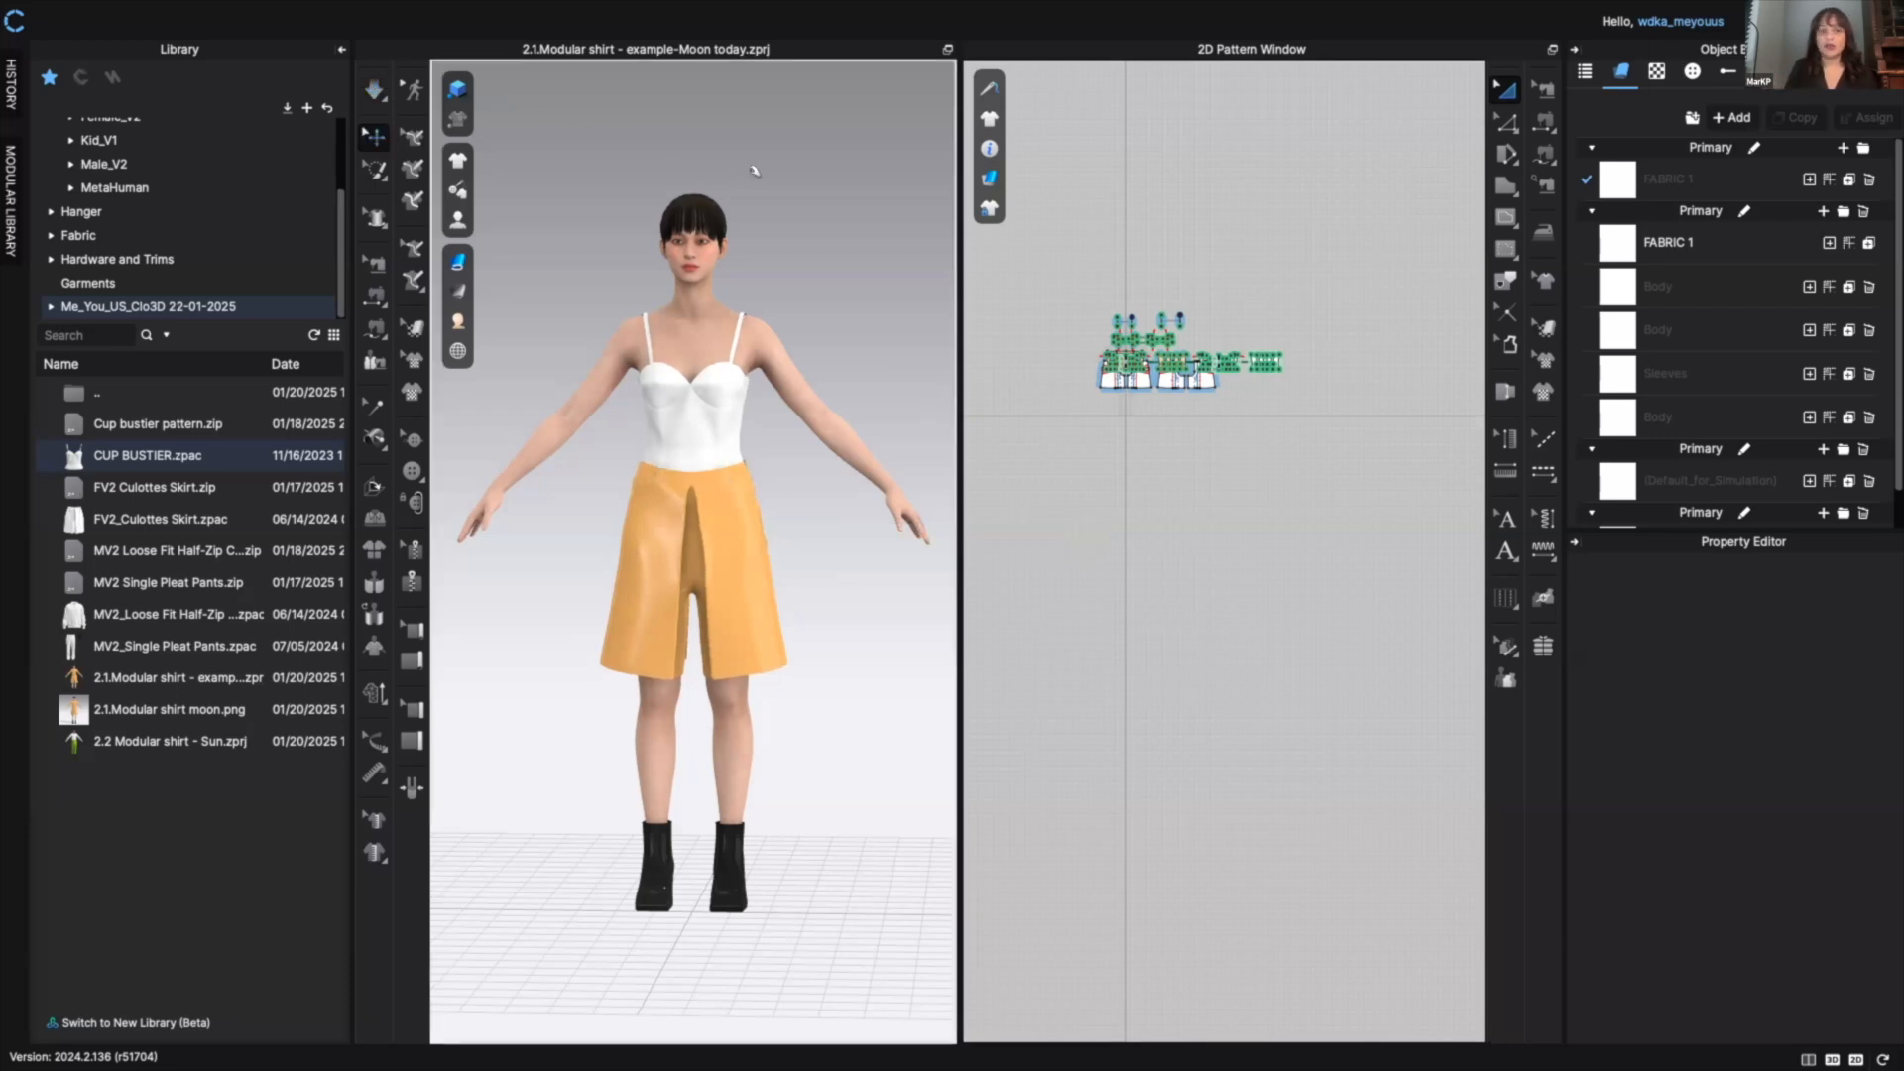
pyautogui.moveTo(754, 171); pyautogui.dragTo(855, 193, button='right')
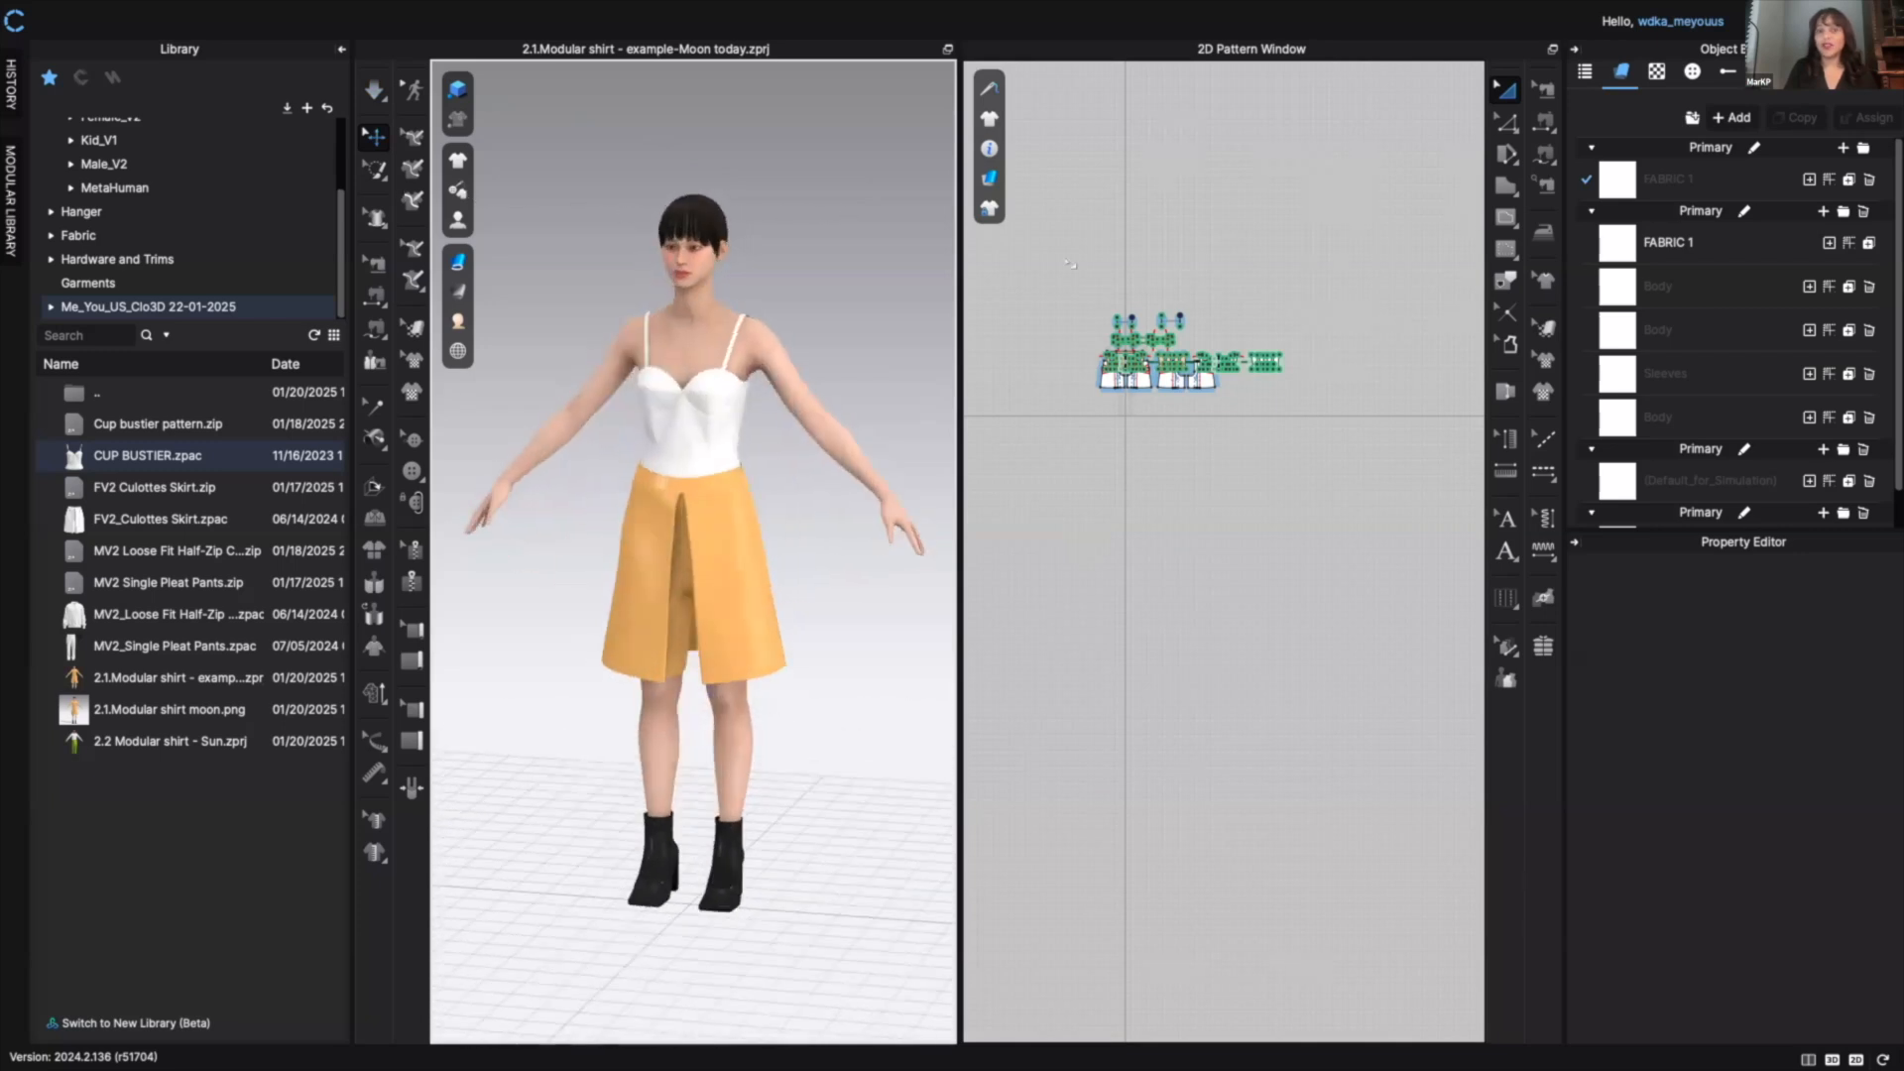
# - Move the shorts' pattern pieces and waistband straight down in 2D, clear of the overlapping bustier pieces
pyautogui.scroll(-5, 1106, 310)
pyautogui.scroll(-4, 1117, 310)
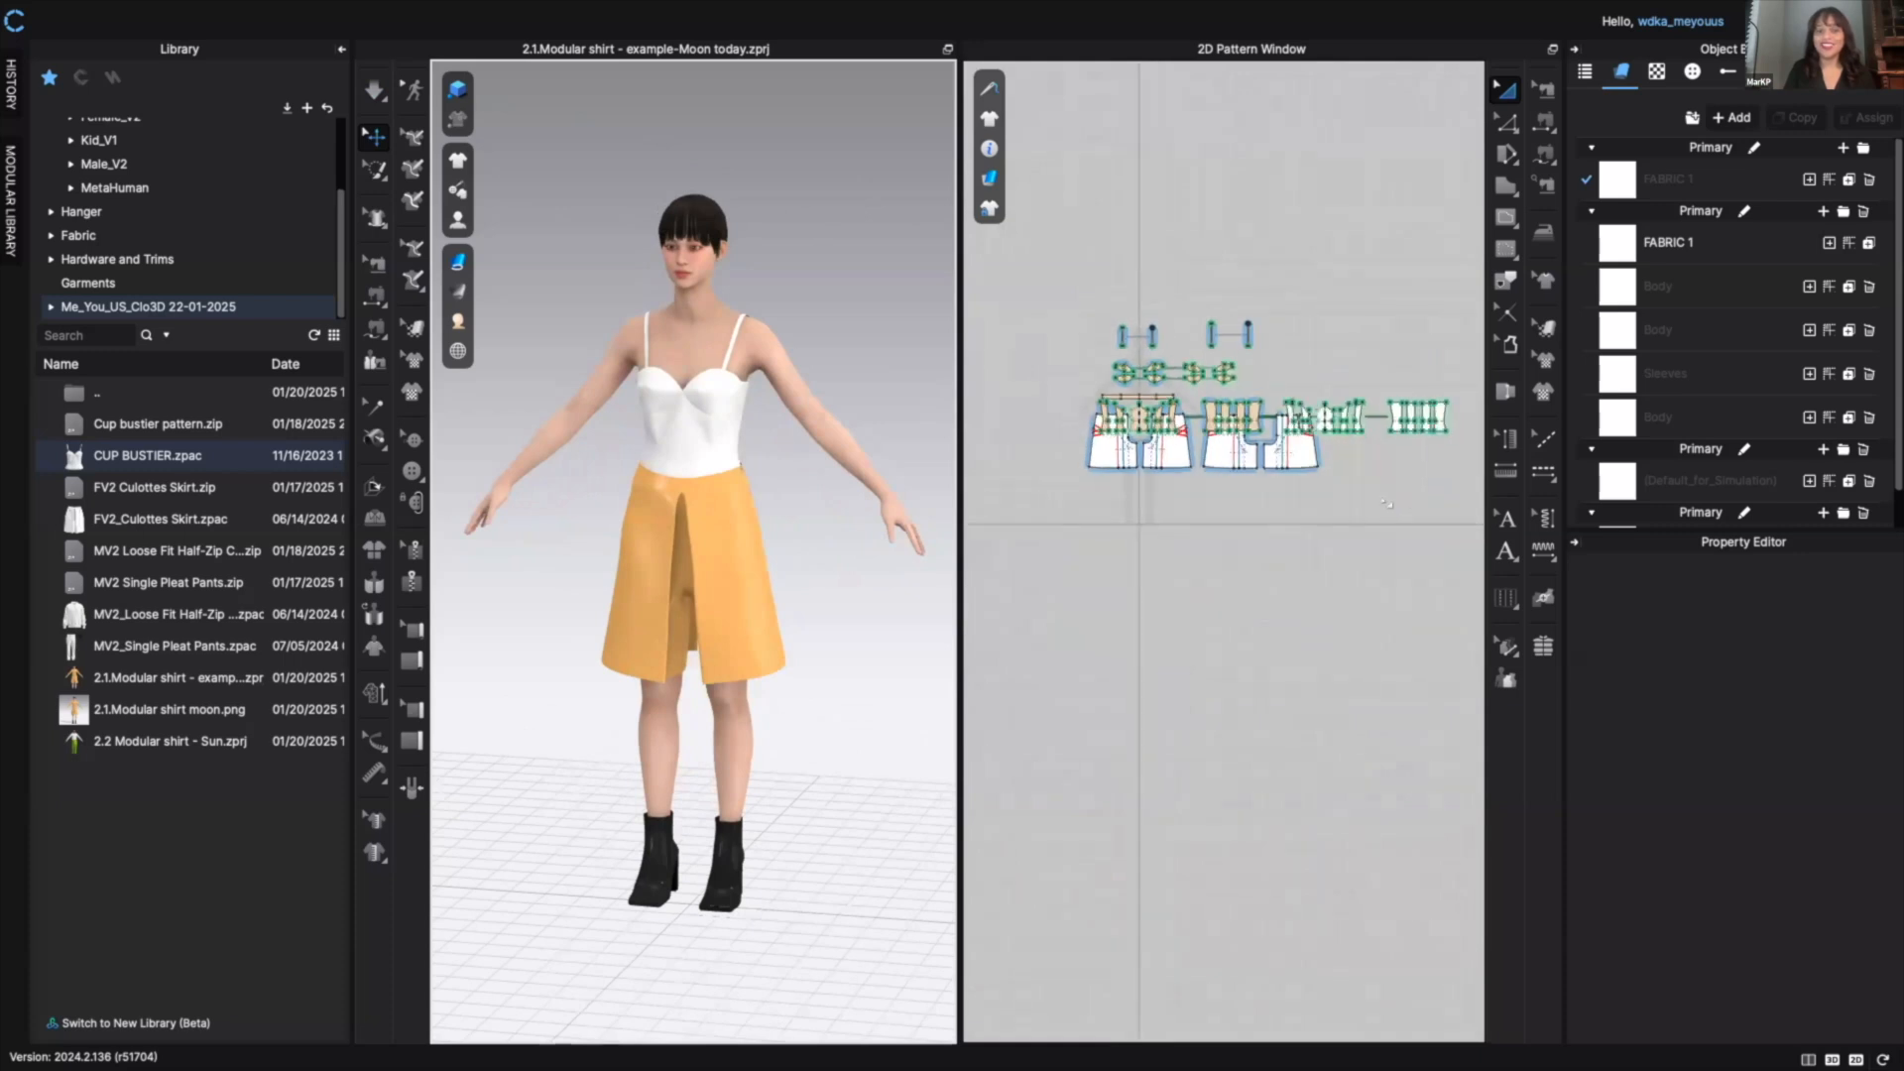
pyautogui.scroll(5, 1330, 468)
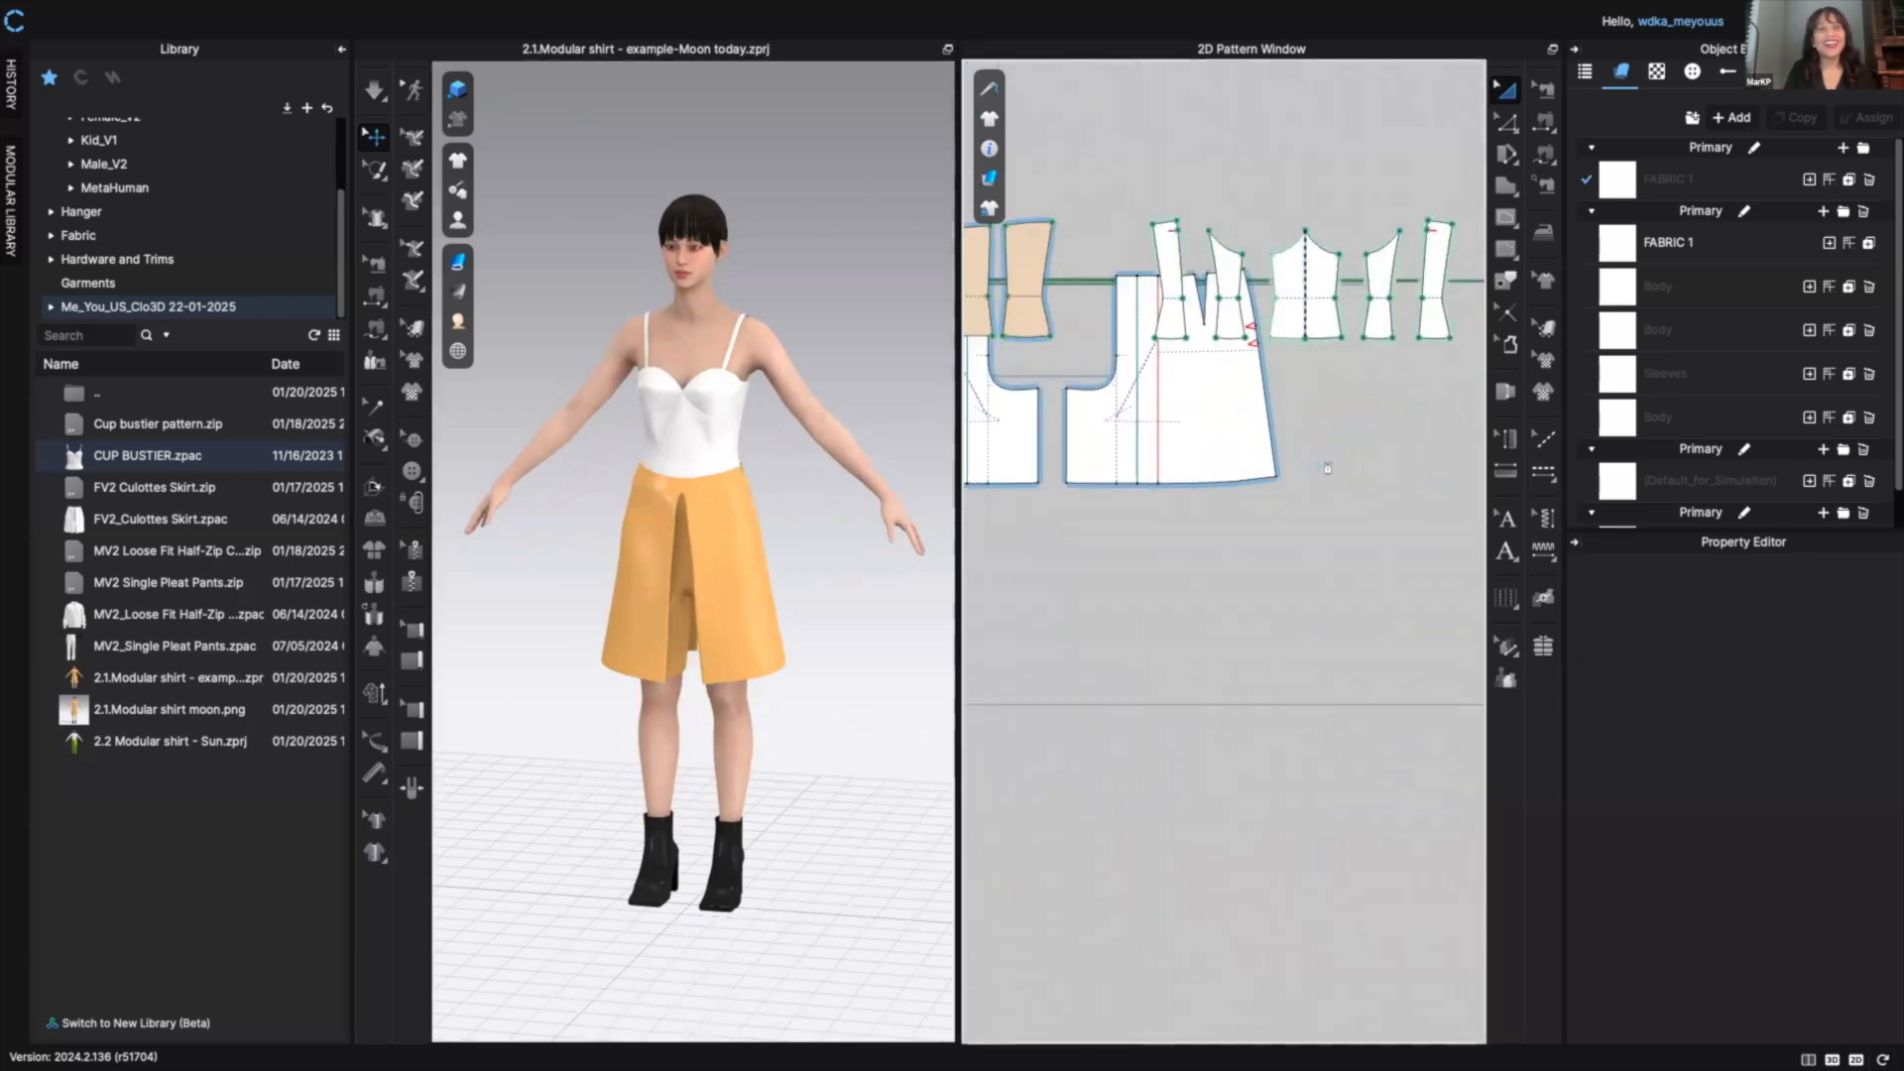
pyautogui.scroll(-4, 1329, 468)
pyautogui.moveTo(1387, 519); pyautogui.dragTo(1012, 434)
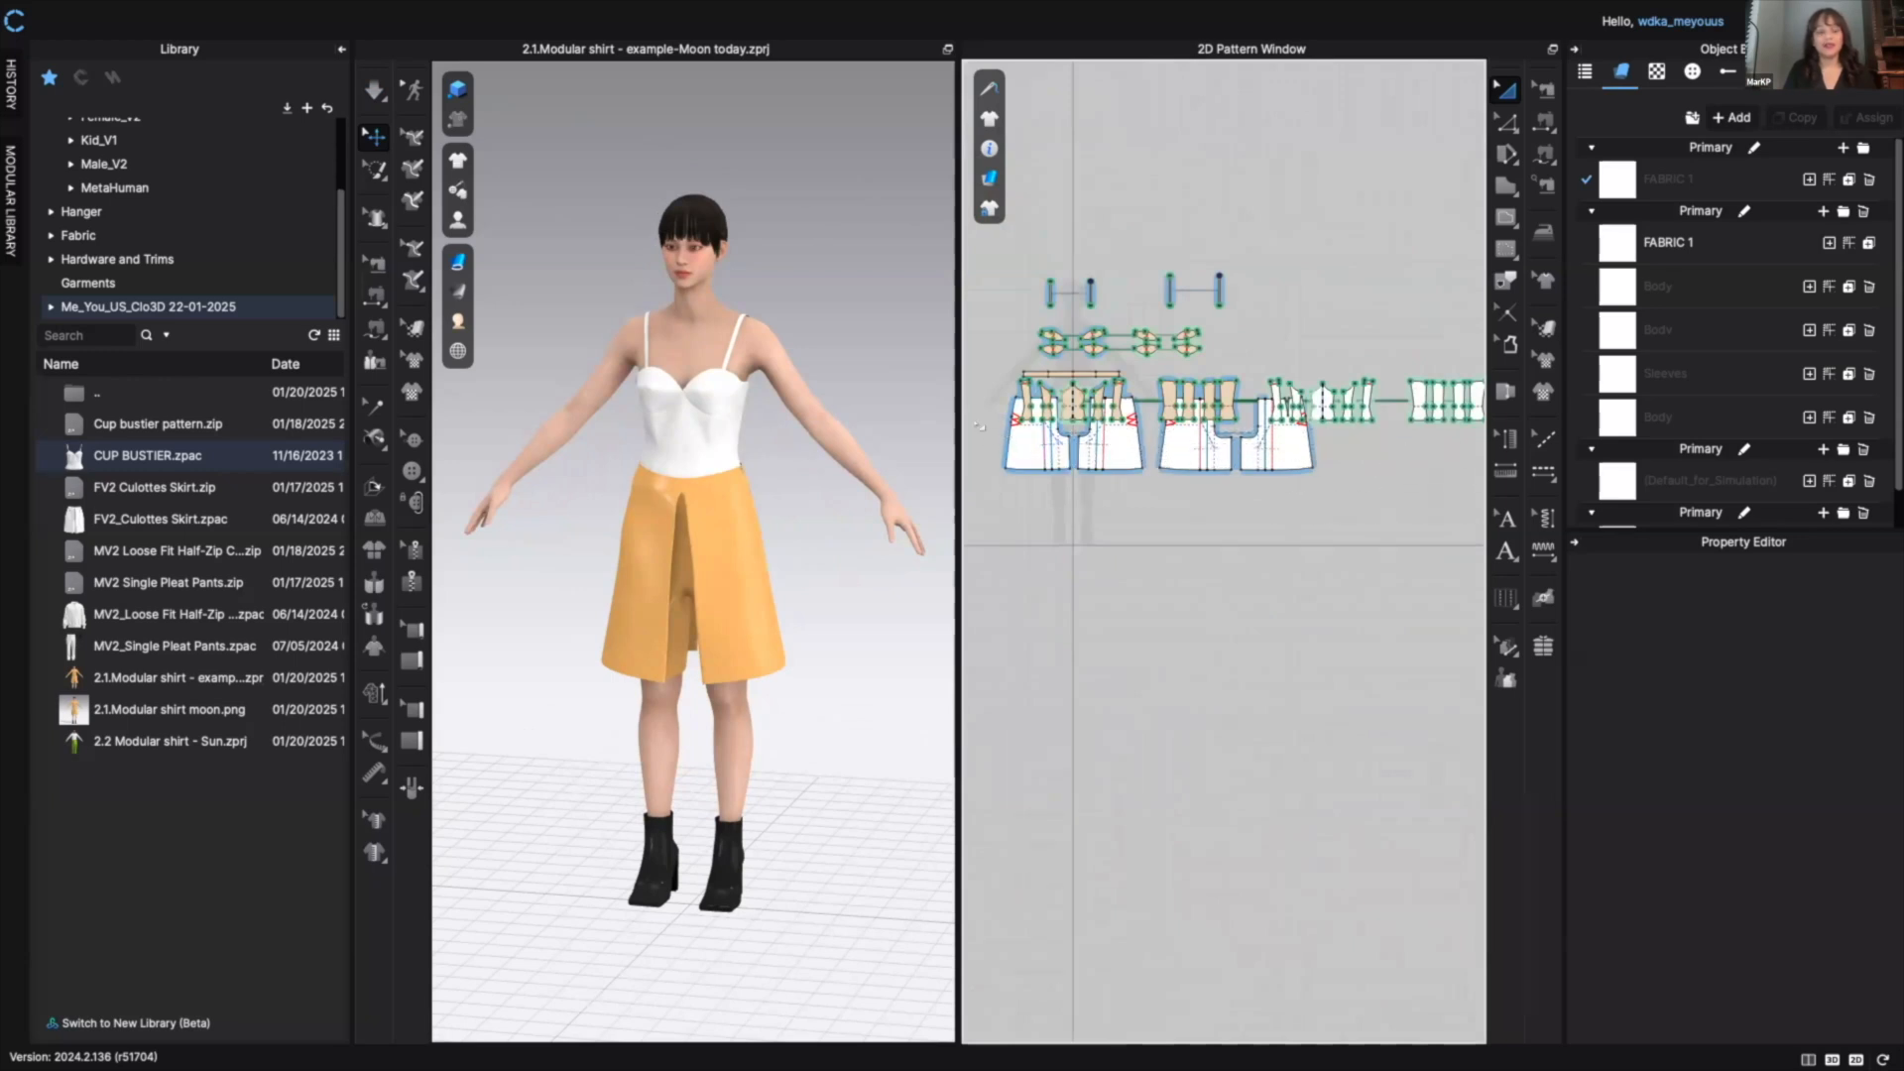
pyautogui.click(1009, 438)
pyautogui.keyDown('shift'); pyautogui.click(1112, 449); pyautogui.keyUp('shift')
pyautogui.keyDown('shift'); pyautogui.click(1195, 452); pyautogui.keyUp('shift')
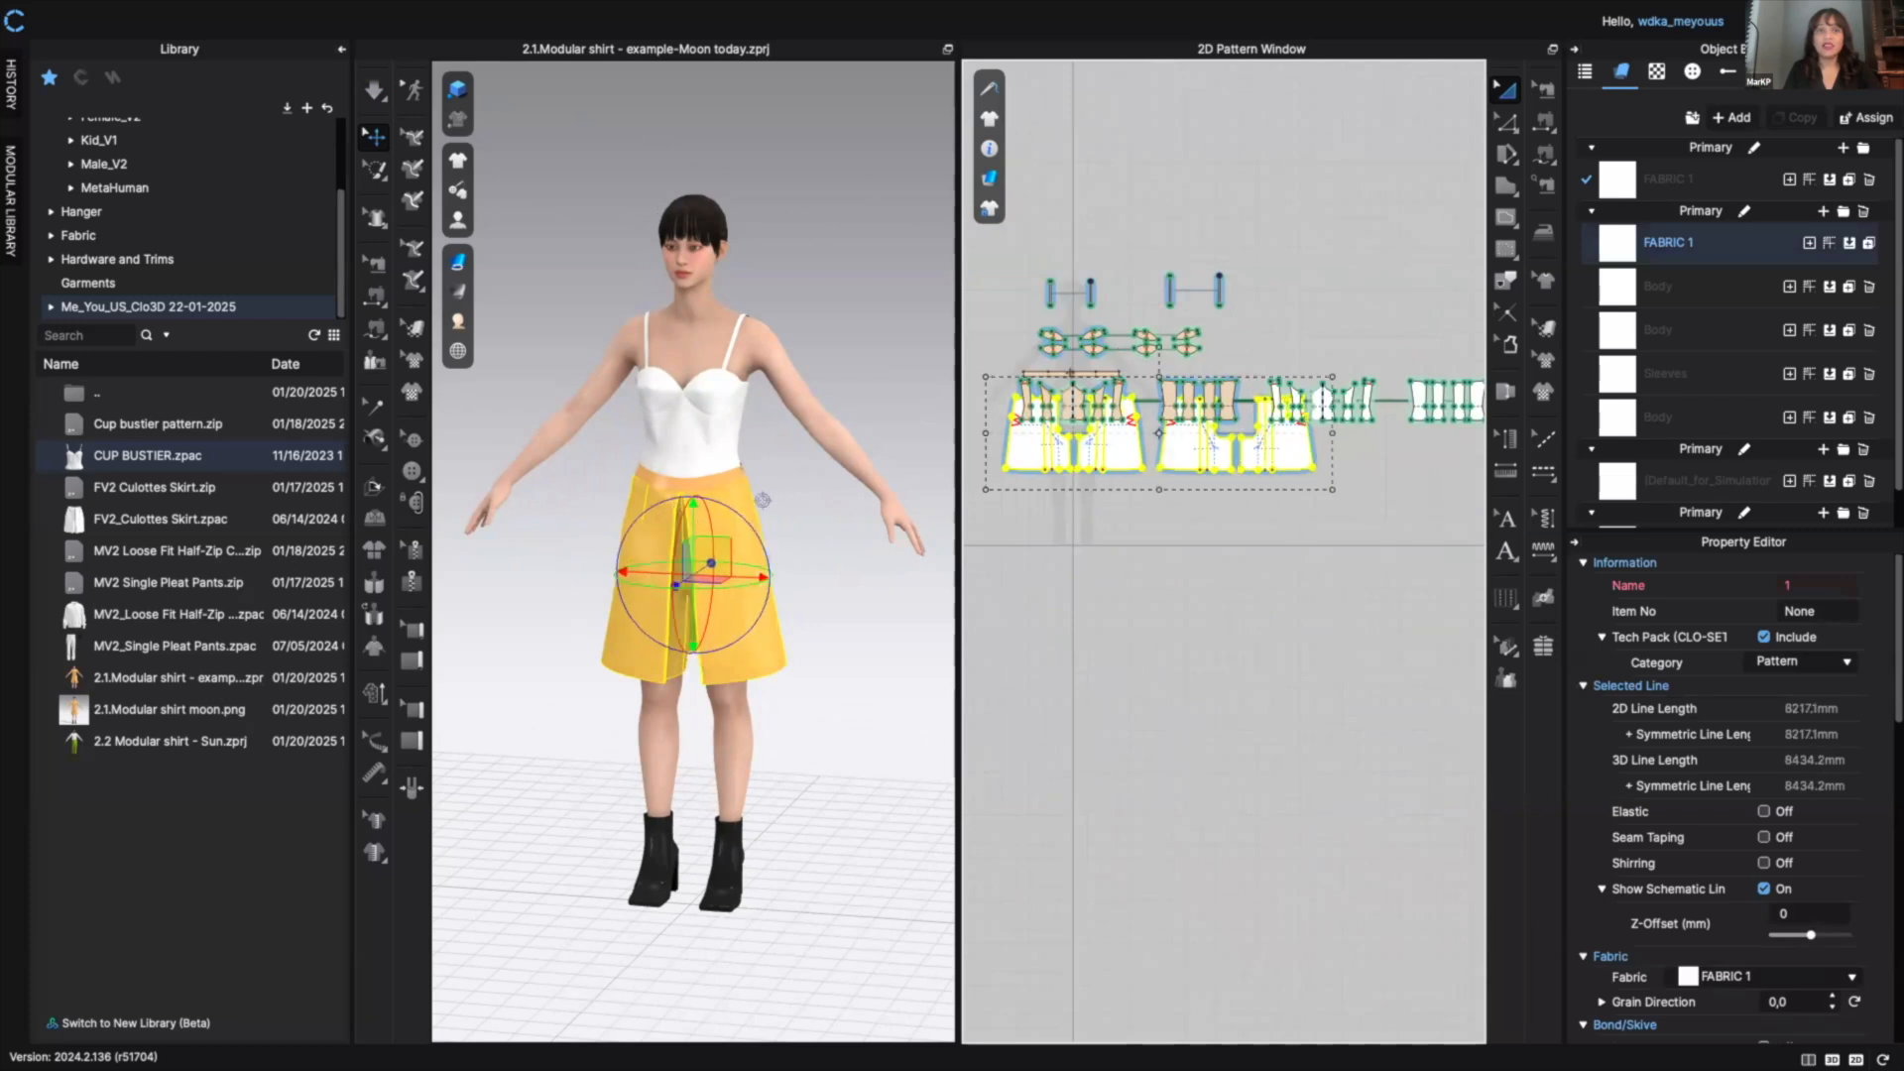
pyautogui.keyDown('shift'); pyautogui.click(1289, 451); pyautogui.keyUp('shift')
pyautogui.moveTo(1120, 450); pyautogui.dragTo(1120, 524)
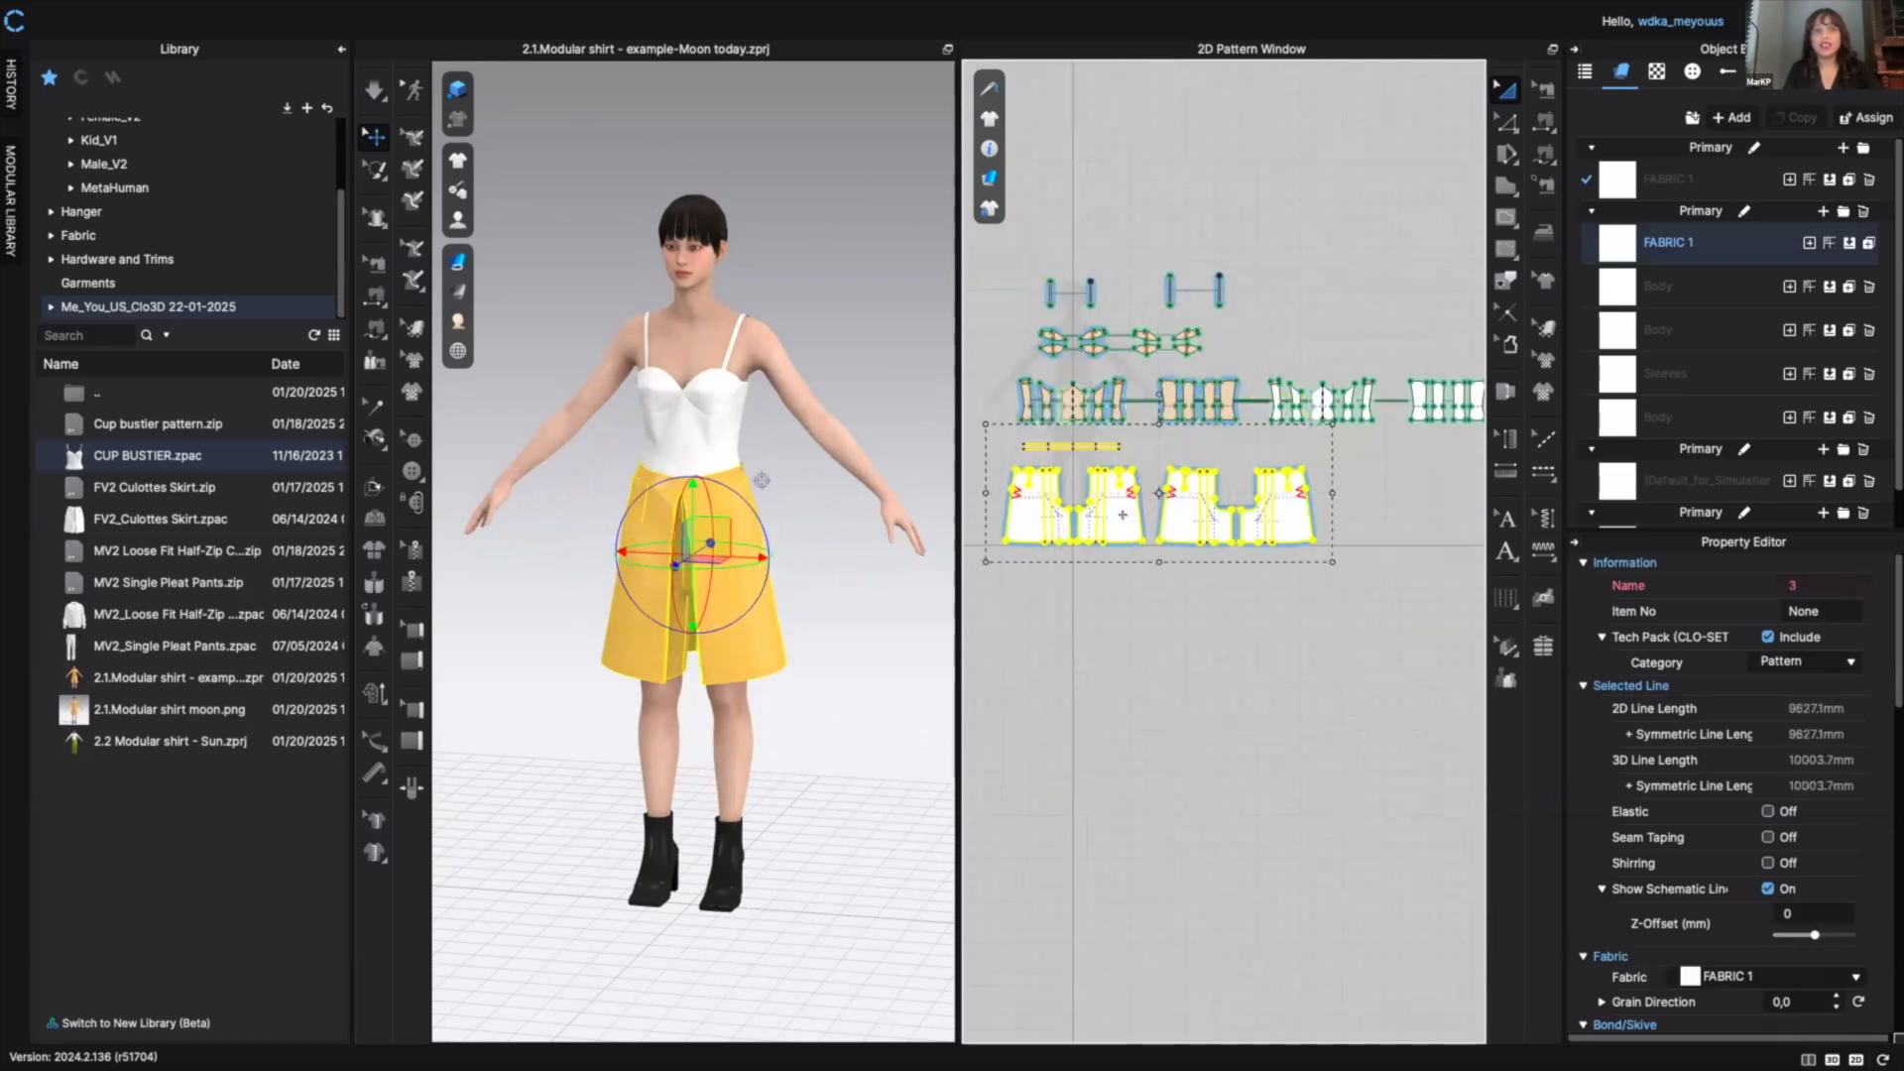
pyautogui.click(1418, 502)
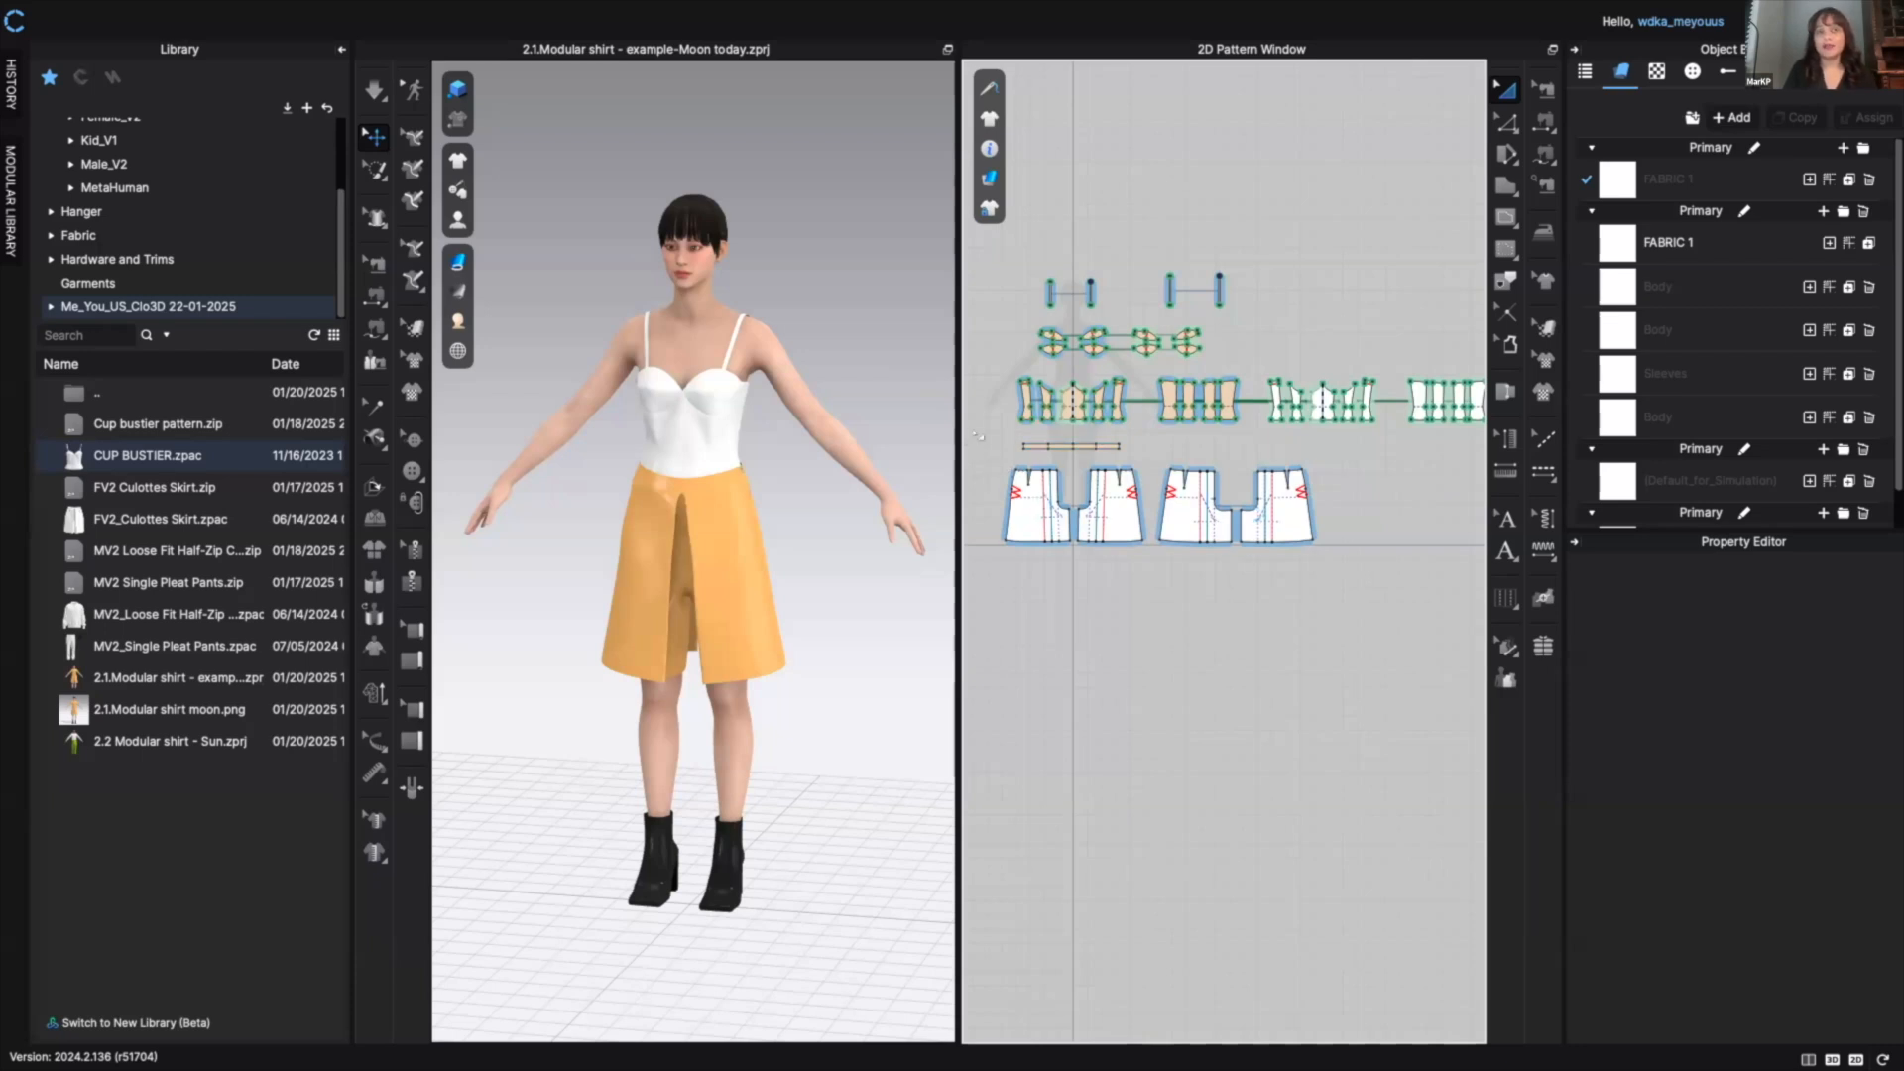
# - Freeze all the shorts' pattern pieces together with the waistband
pyautogui.moveTo(980, 438); pyautogui.dragTo(1361, 565)
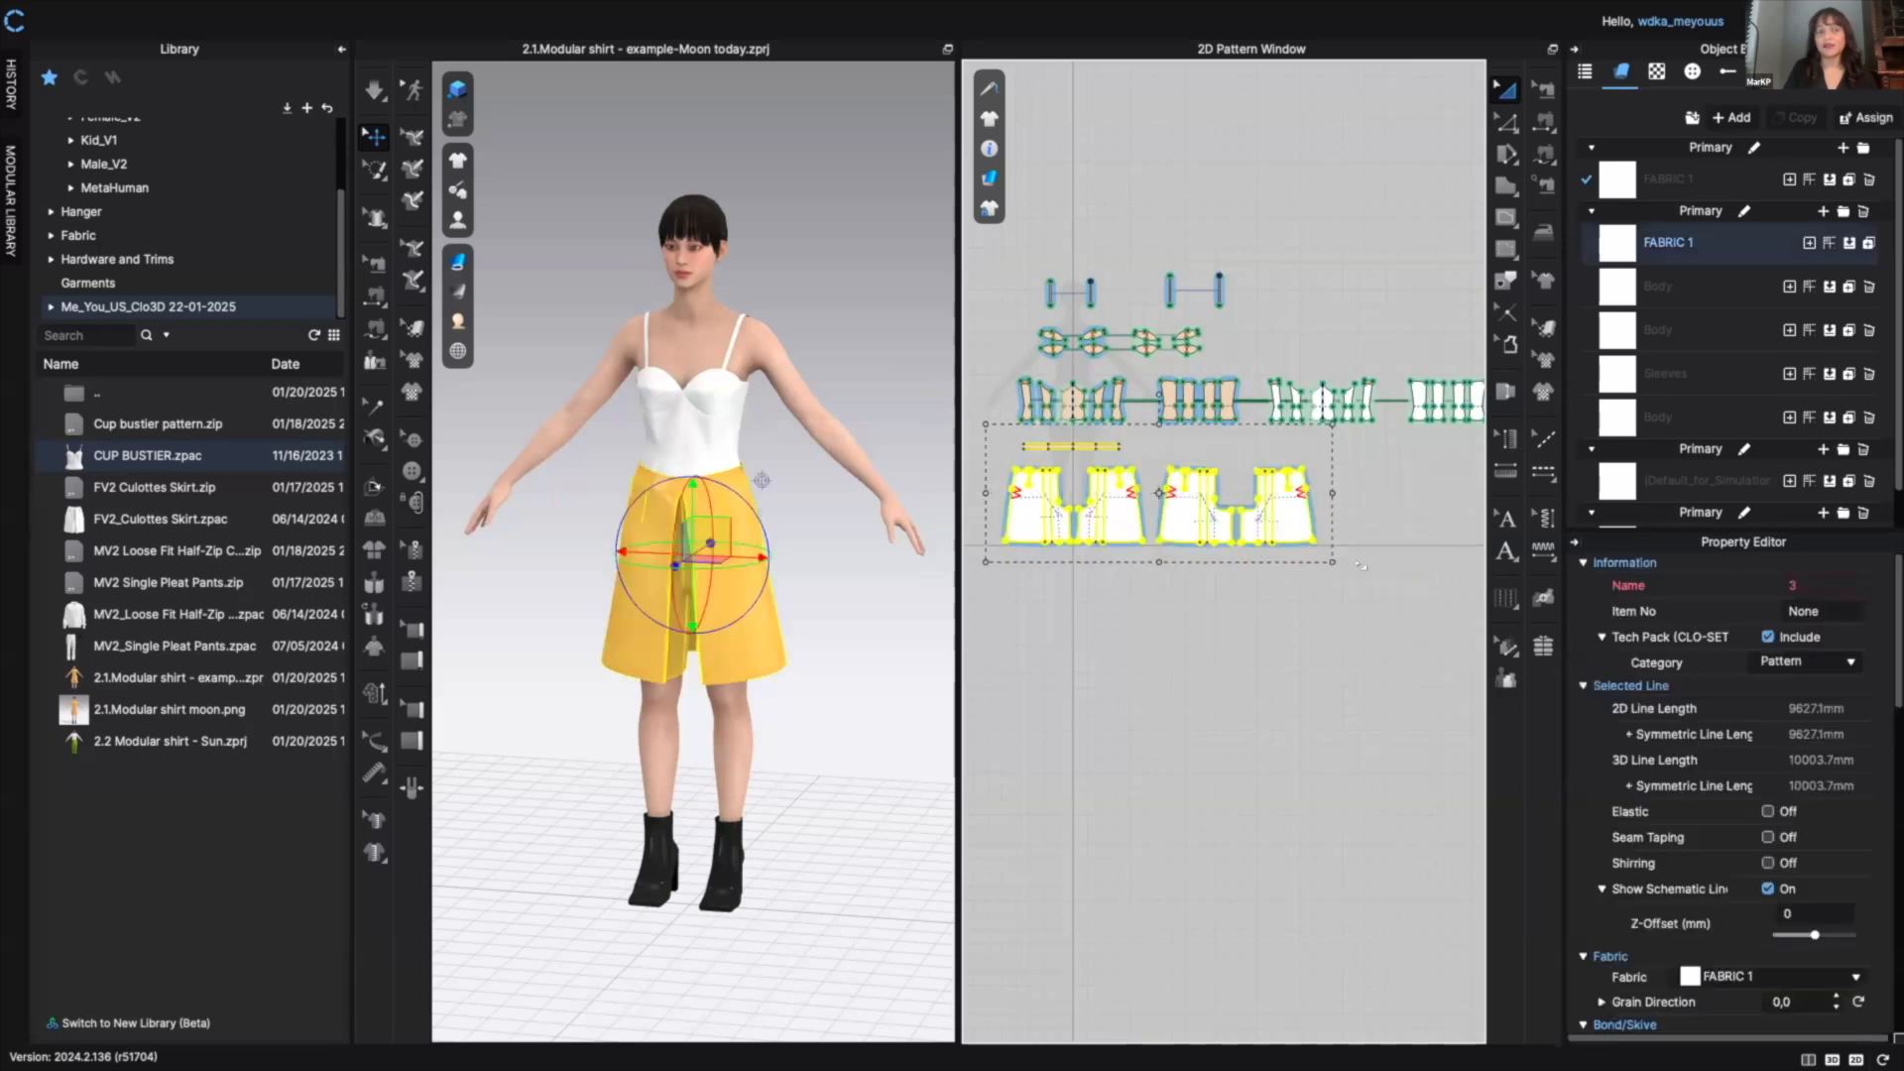
pyautogui.rightClick(733, 512)
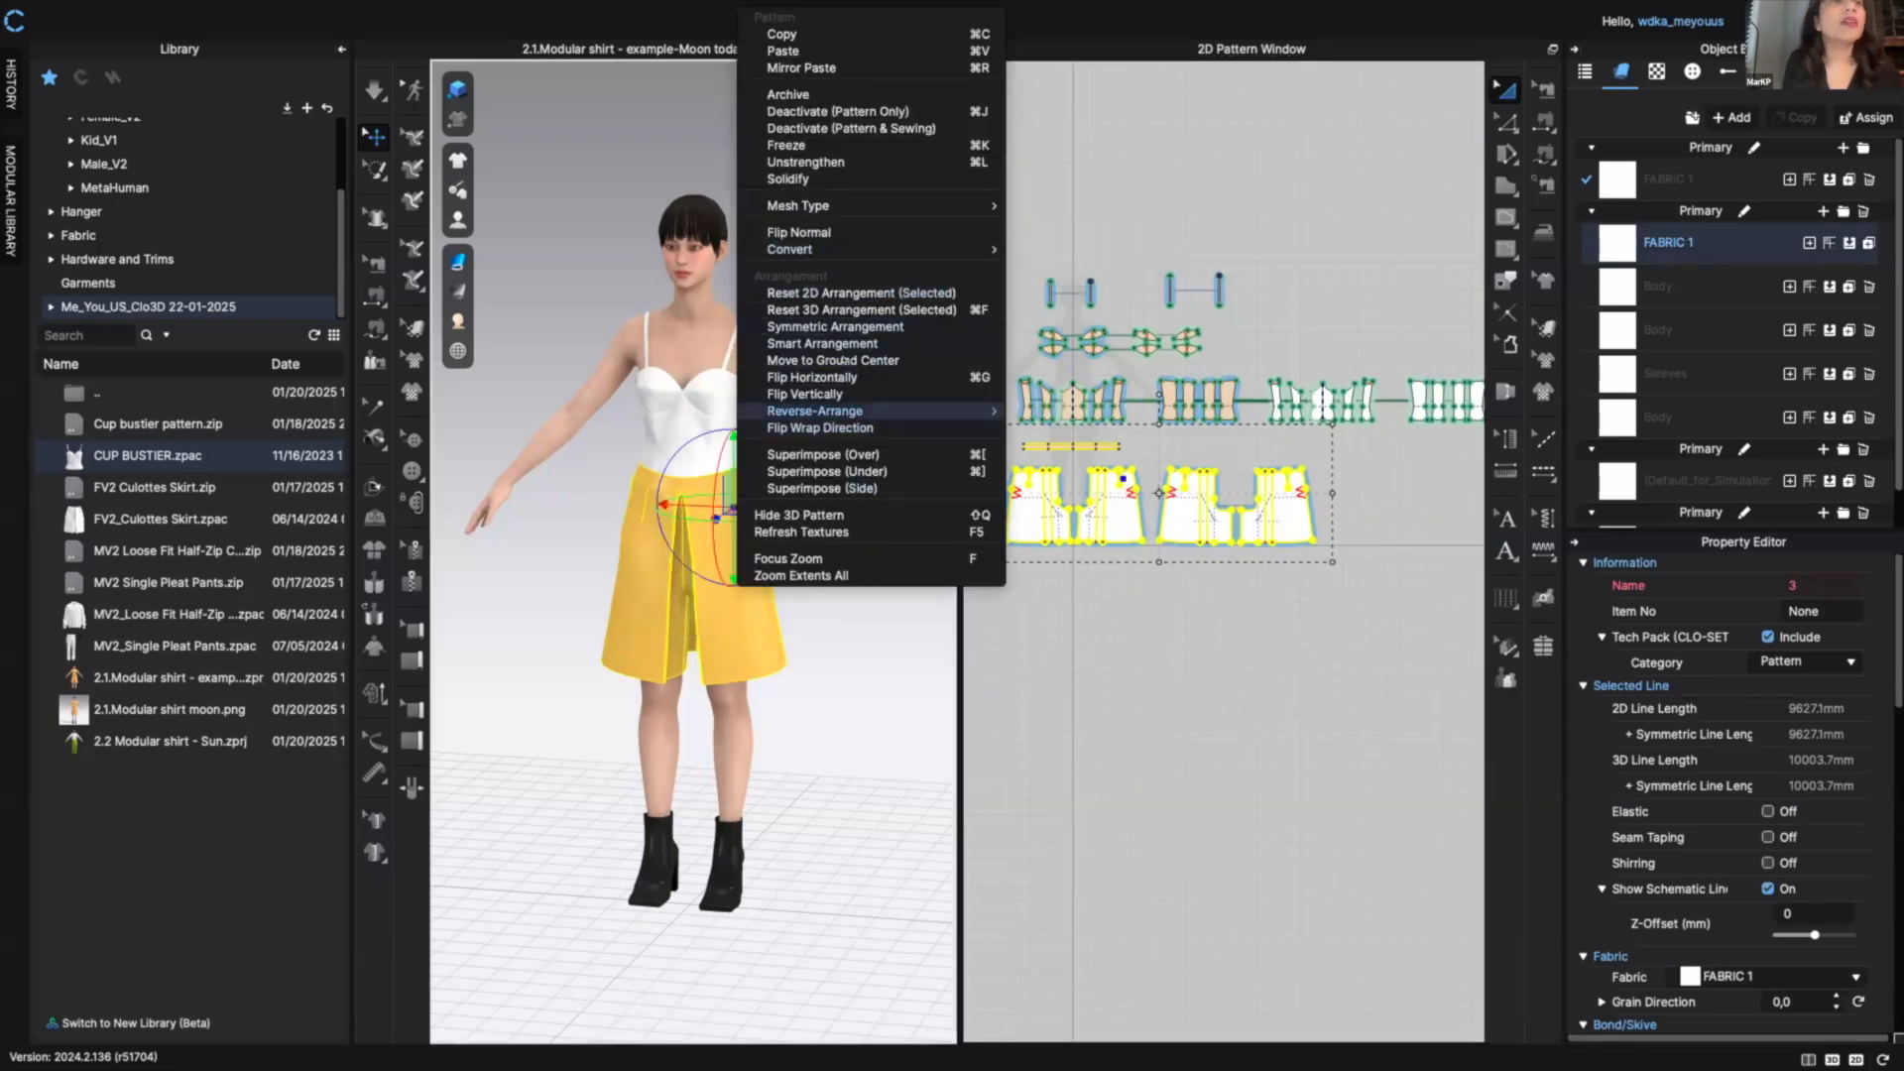
pyautogui.click(828, 147)
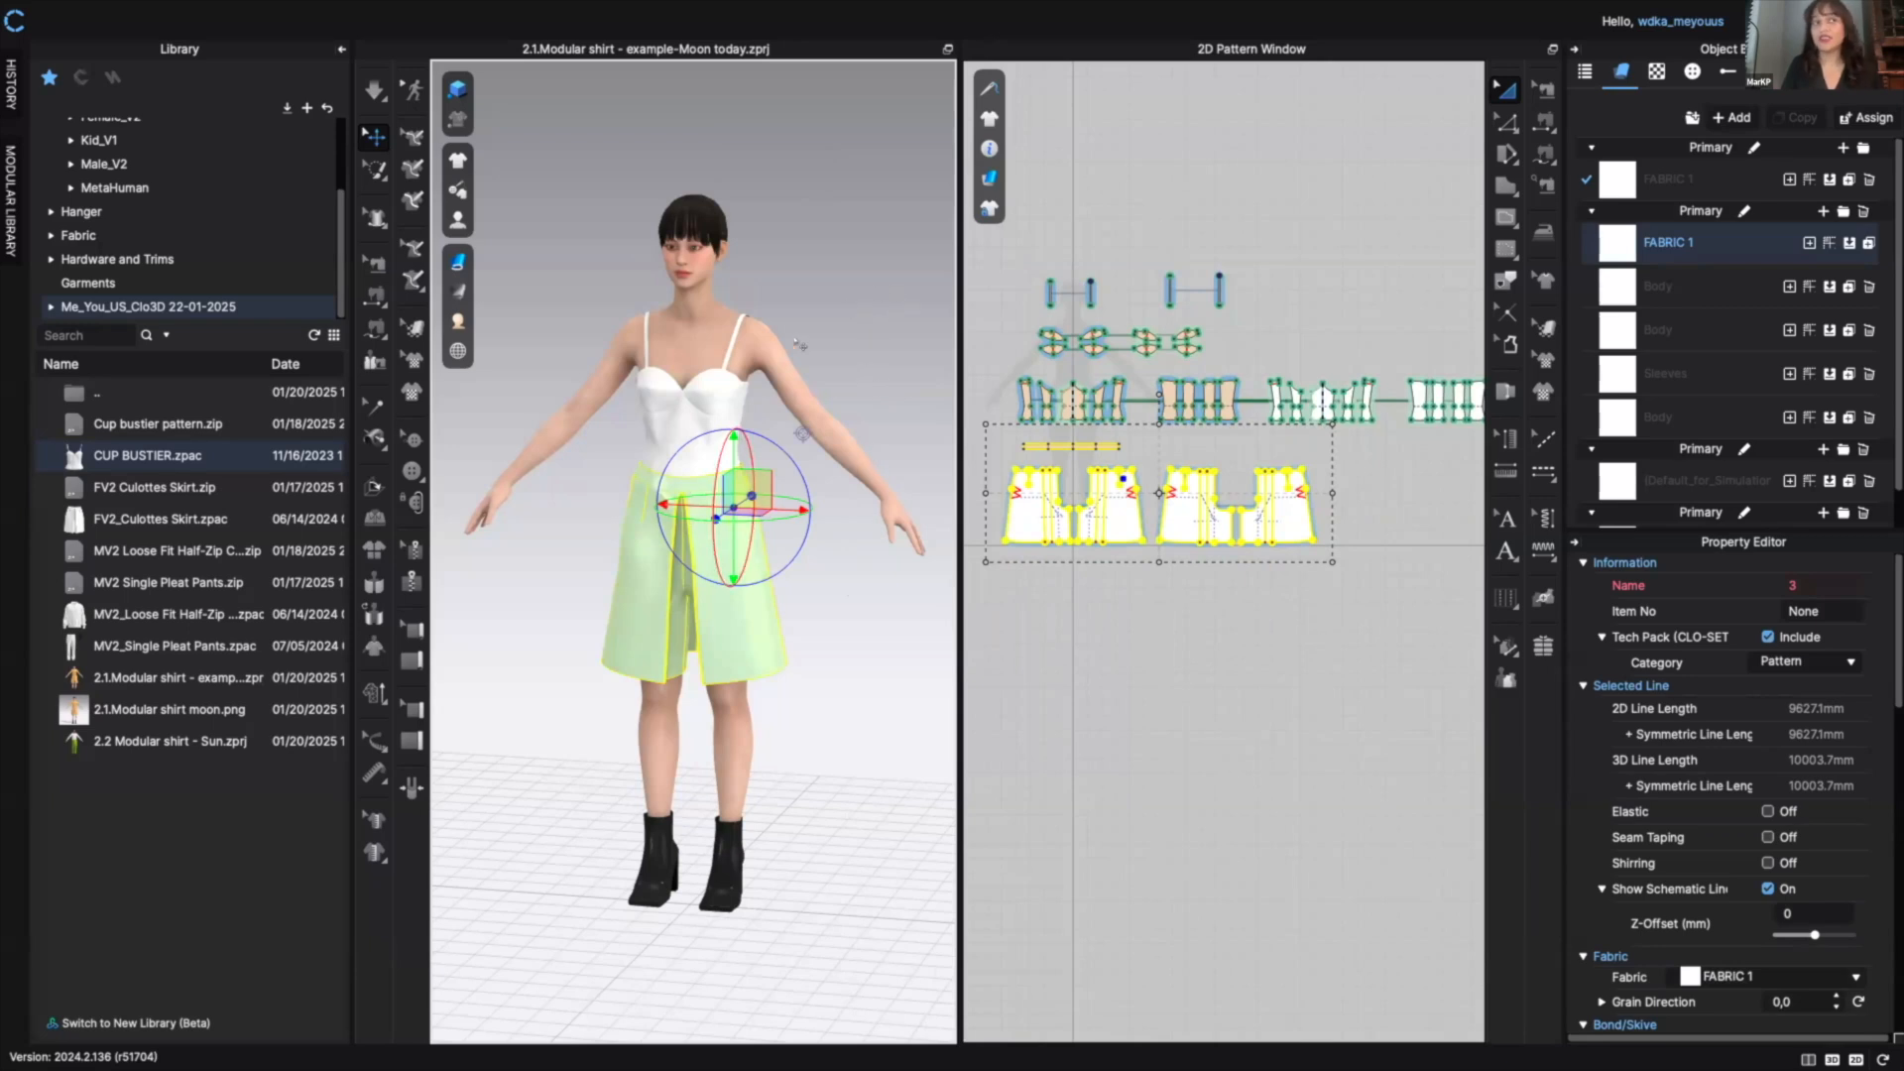
pyautogui.rightClick(850, 201)
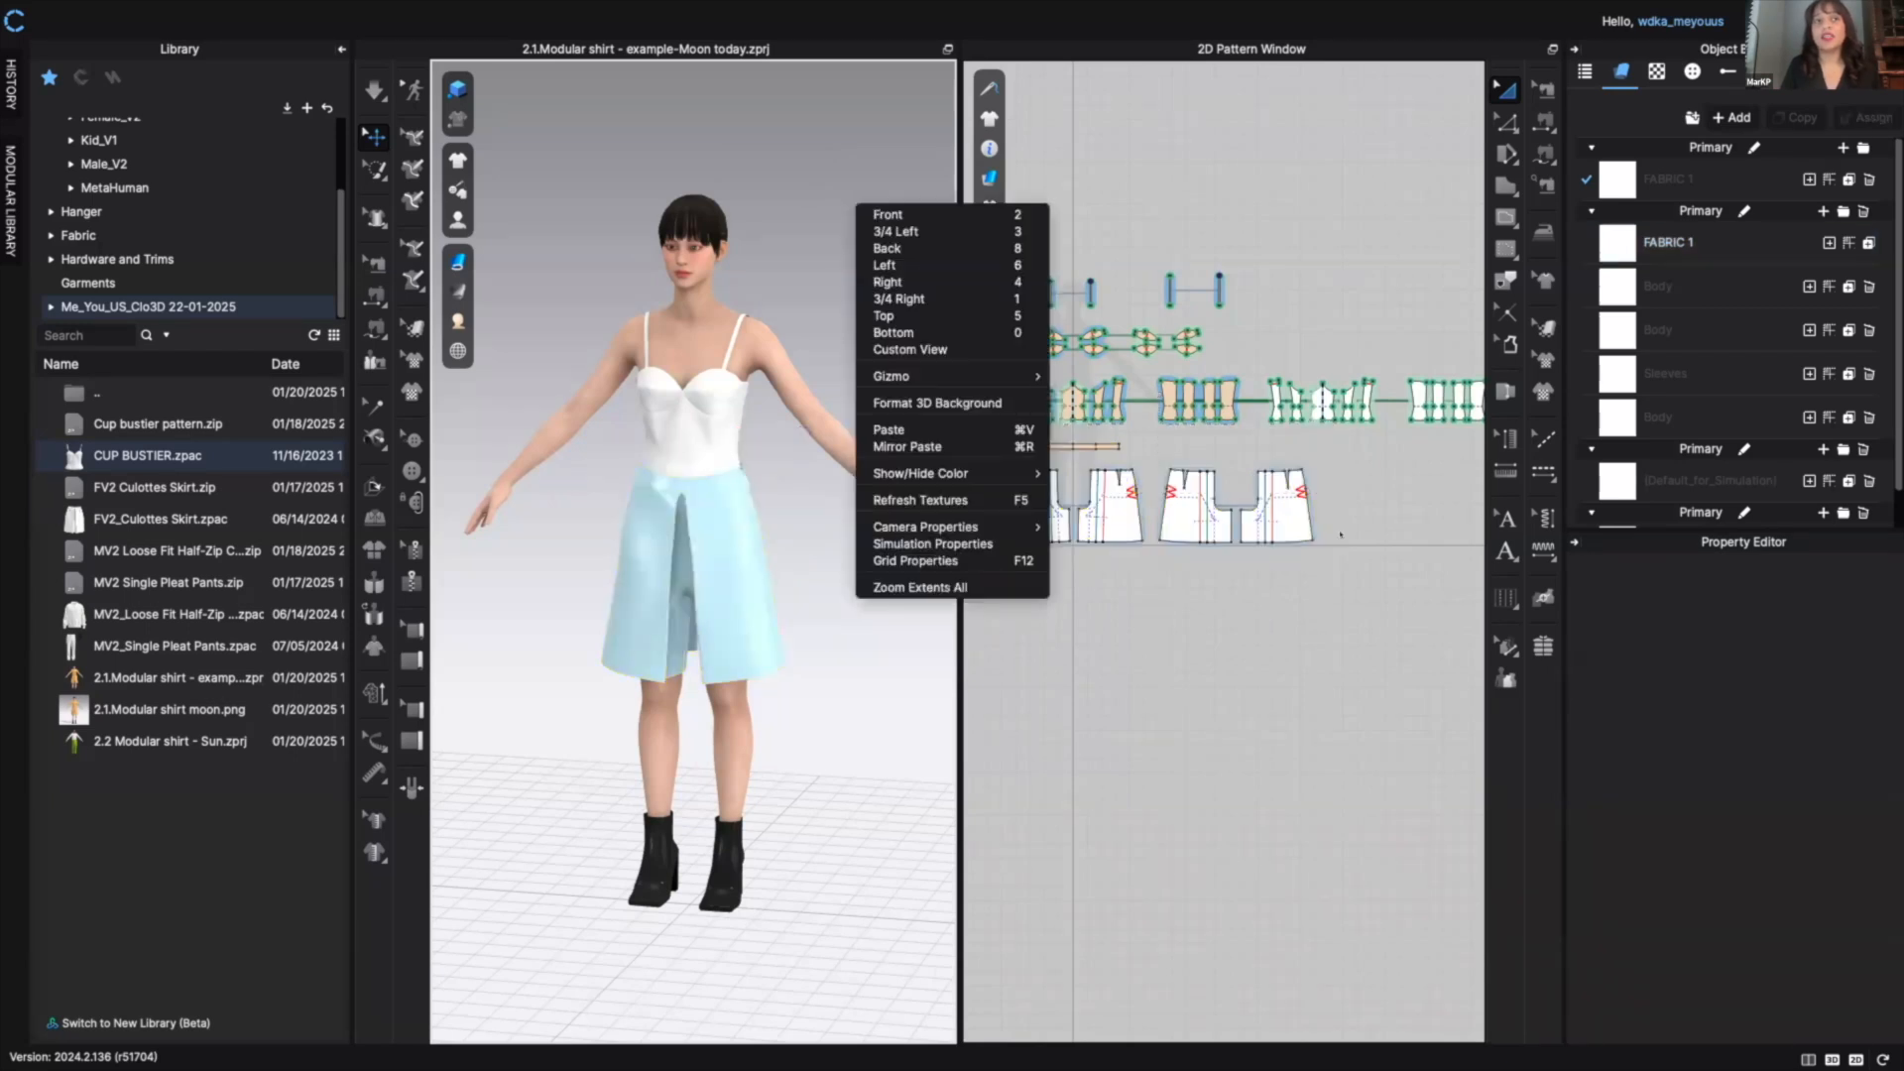
pyautogui.click(1342, 550)
pyautogui.moveTo(1334, 562); pyautogui.dragTo(986, 425)
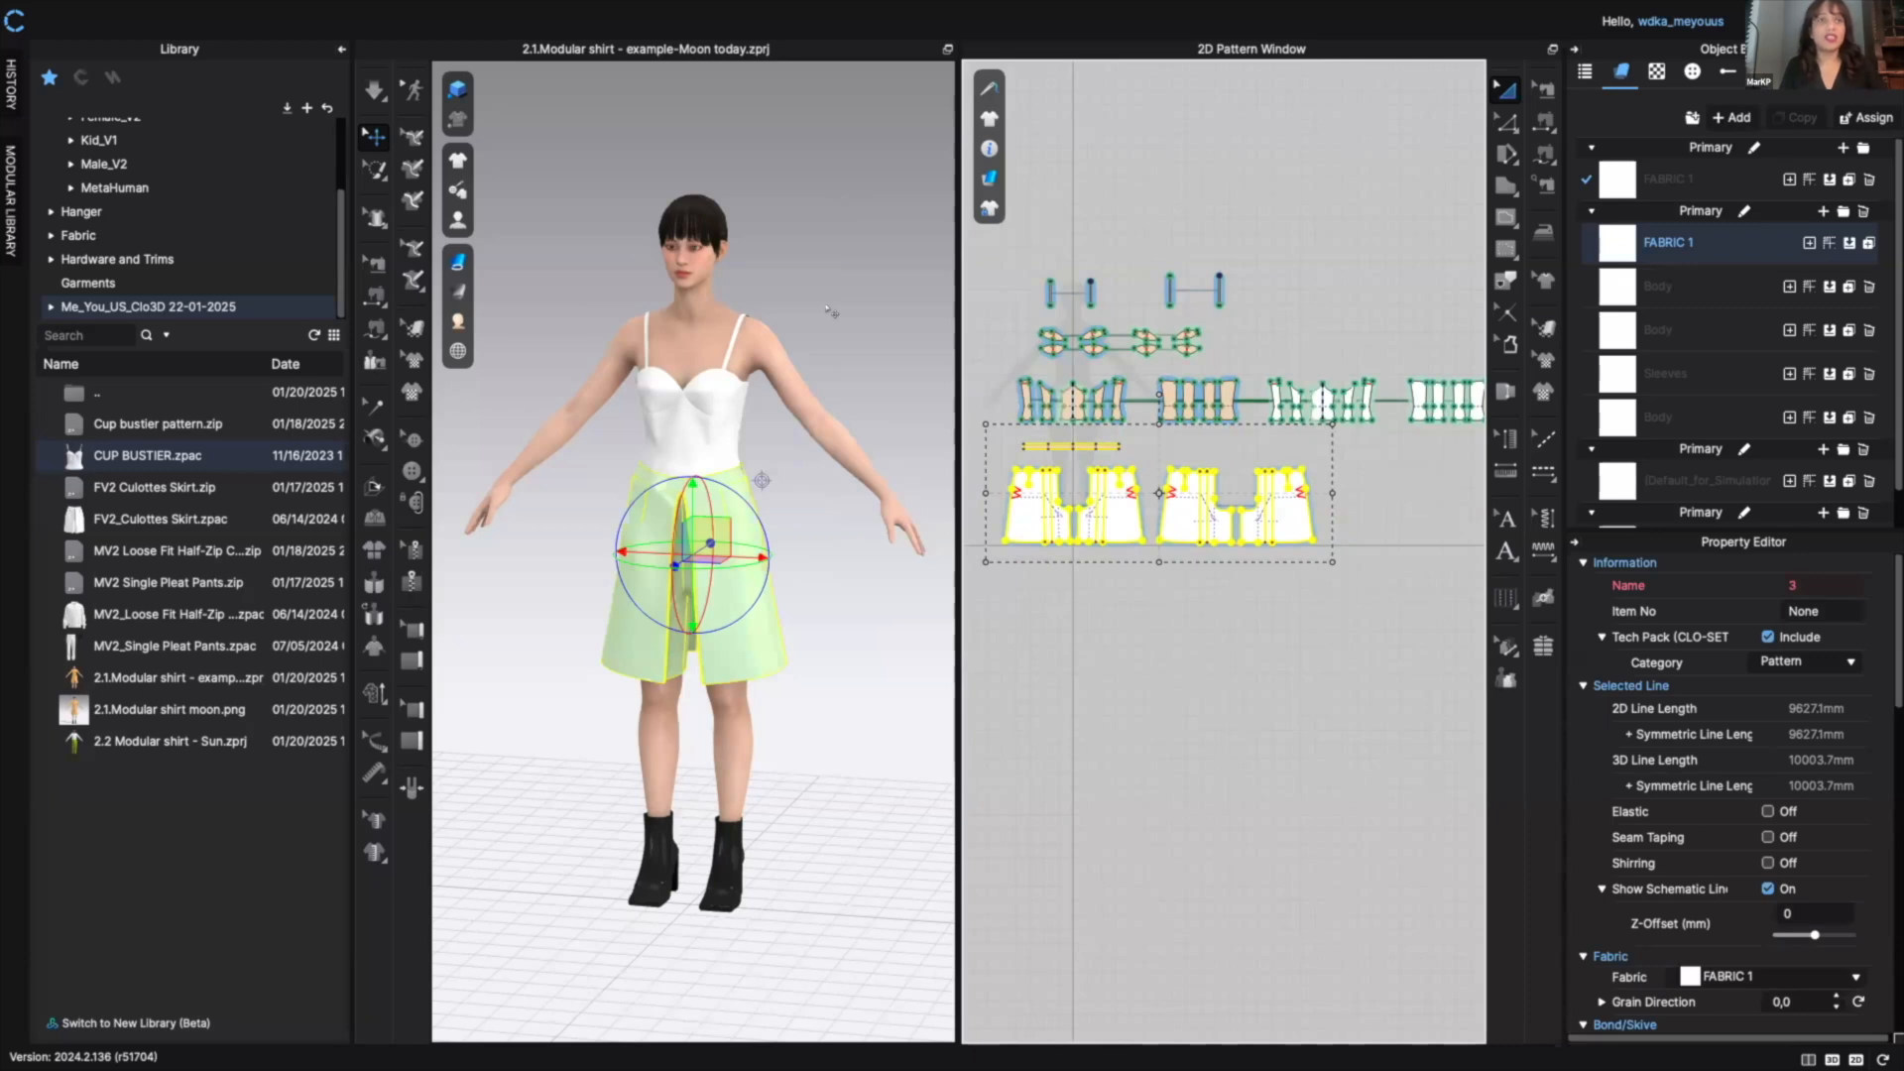
pyautogui.rightClick(819, 308)
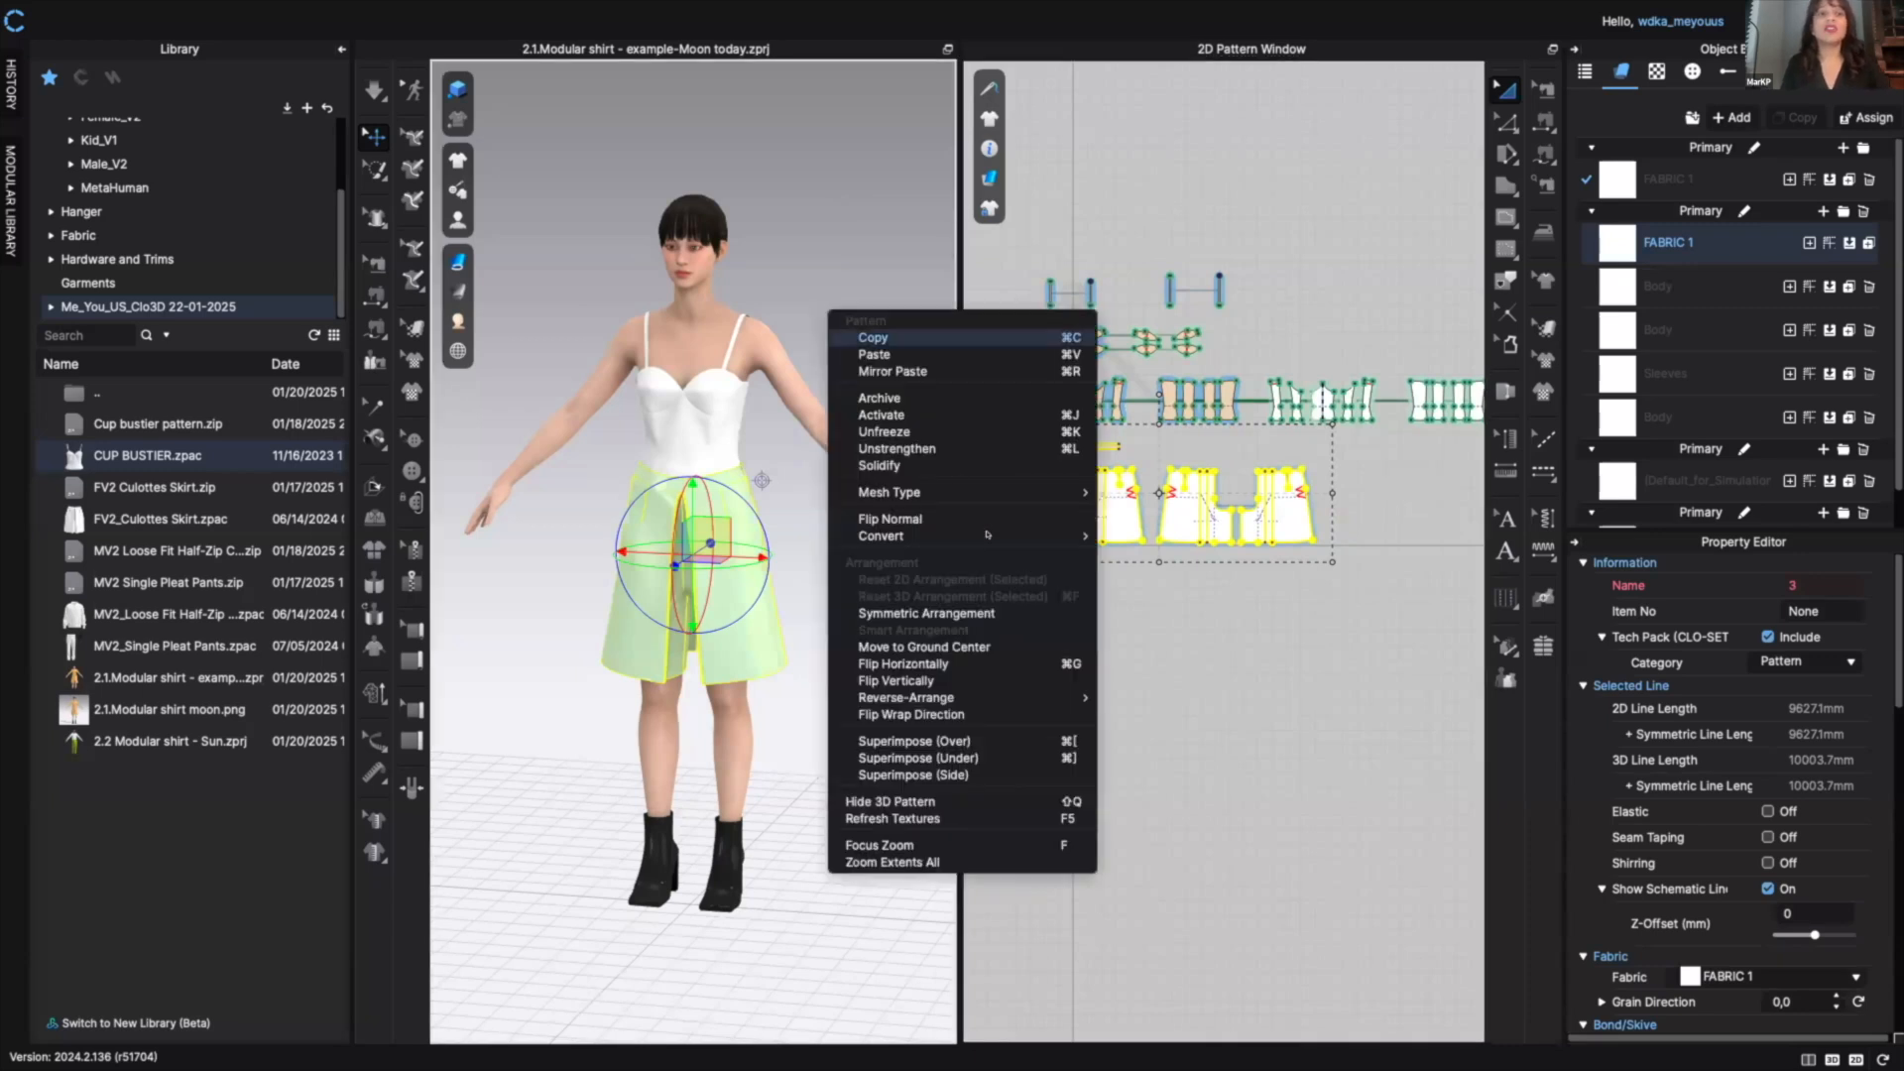
pyautogui.moveTo(987, 695)
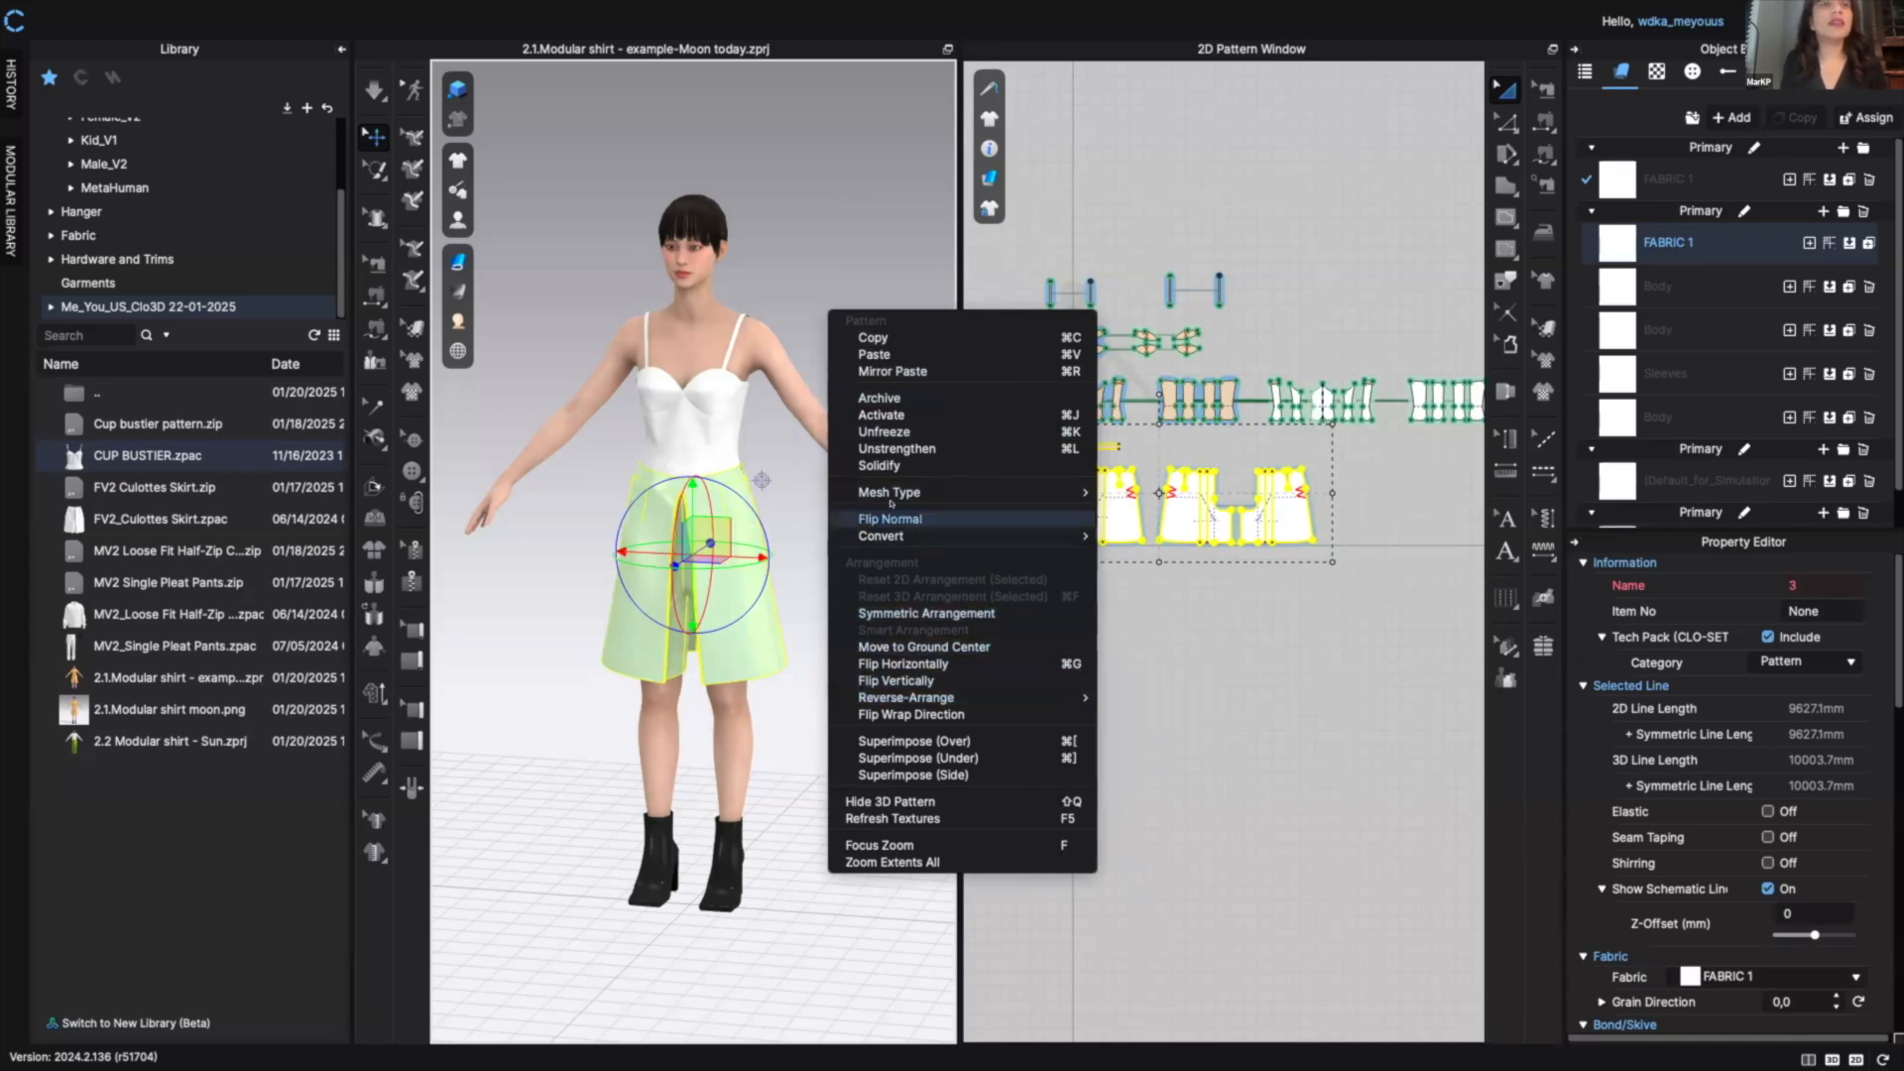
pyautogui.click(817, 265)
pyautogui.click(823, 278)
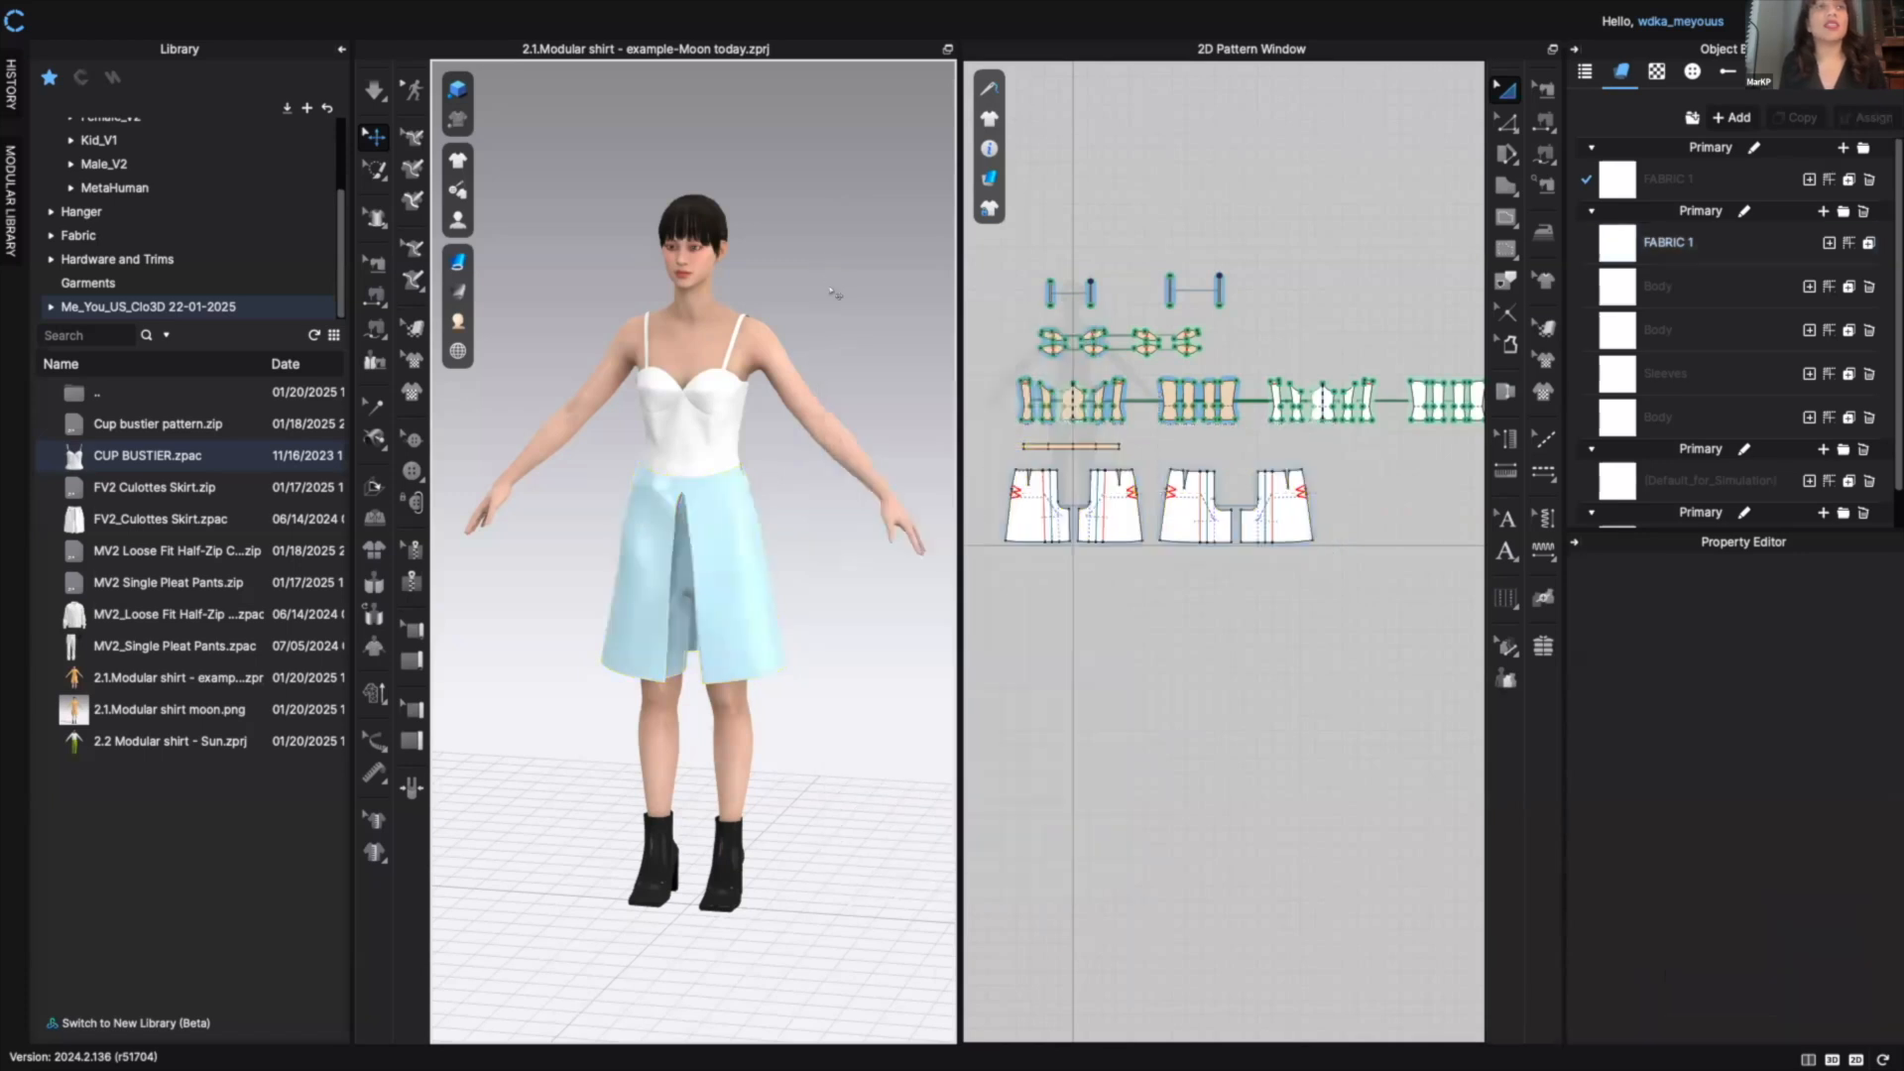
# - Hide all state colors on the garments in the 3D view
pyautogui.rightClick(833, 293)
pyautogui.moveTo(992, 559)
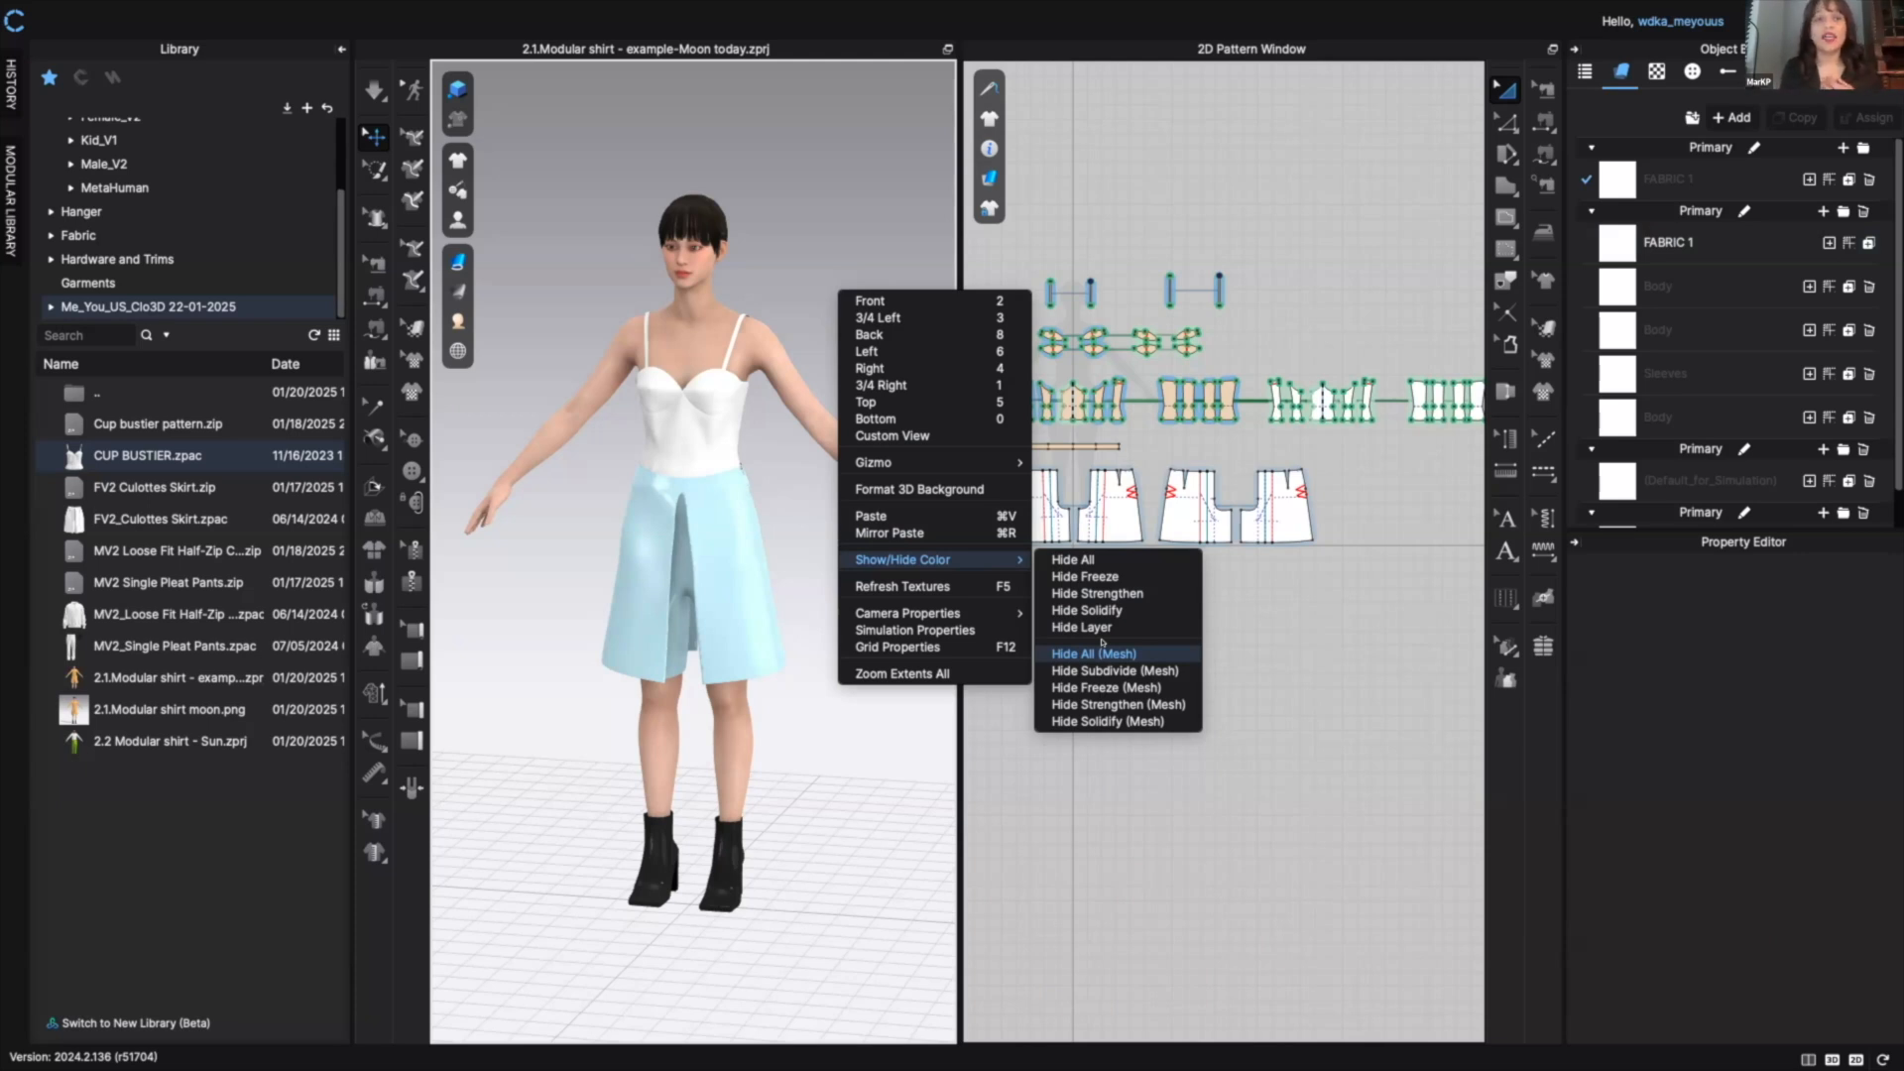
pyautogui.click(1083, 562)
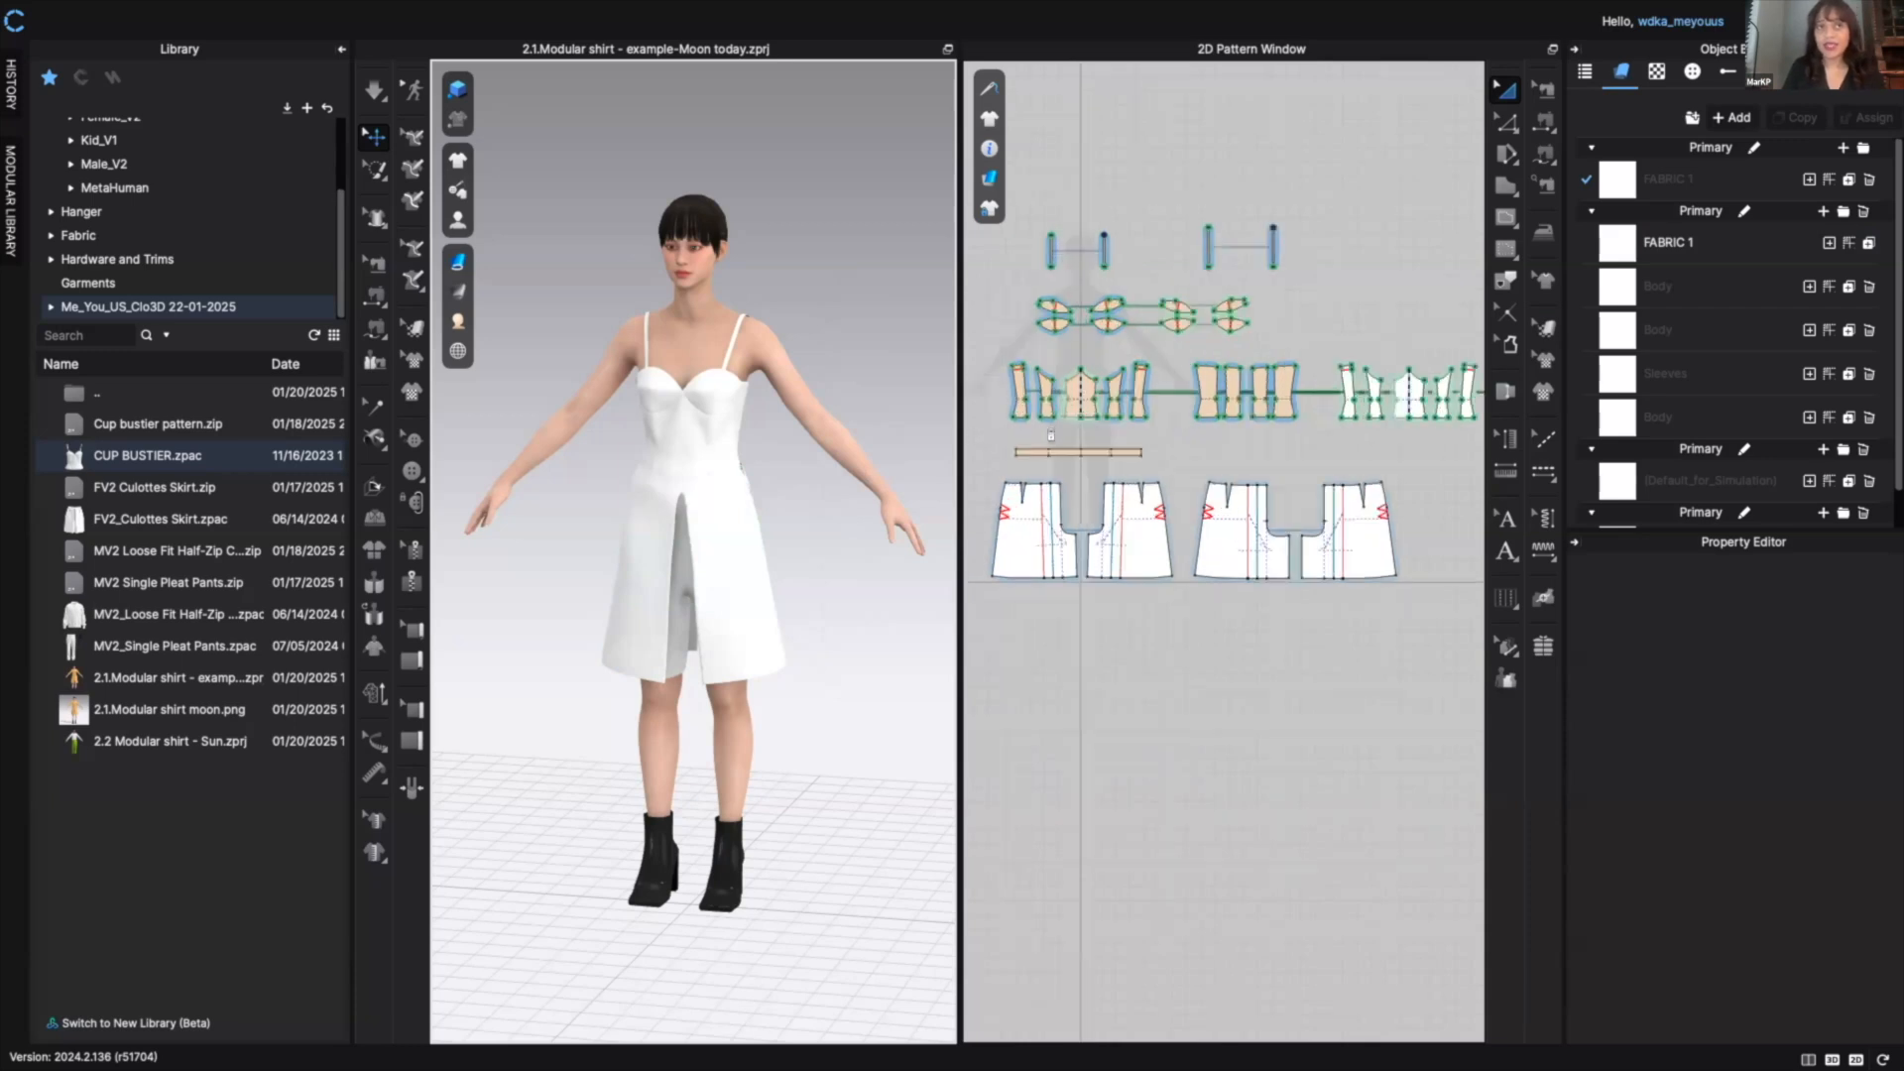
pyautogui.scroll(-3, 1051, 435)
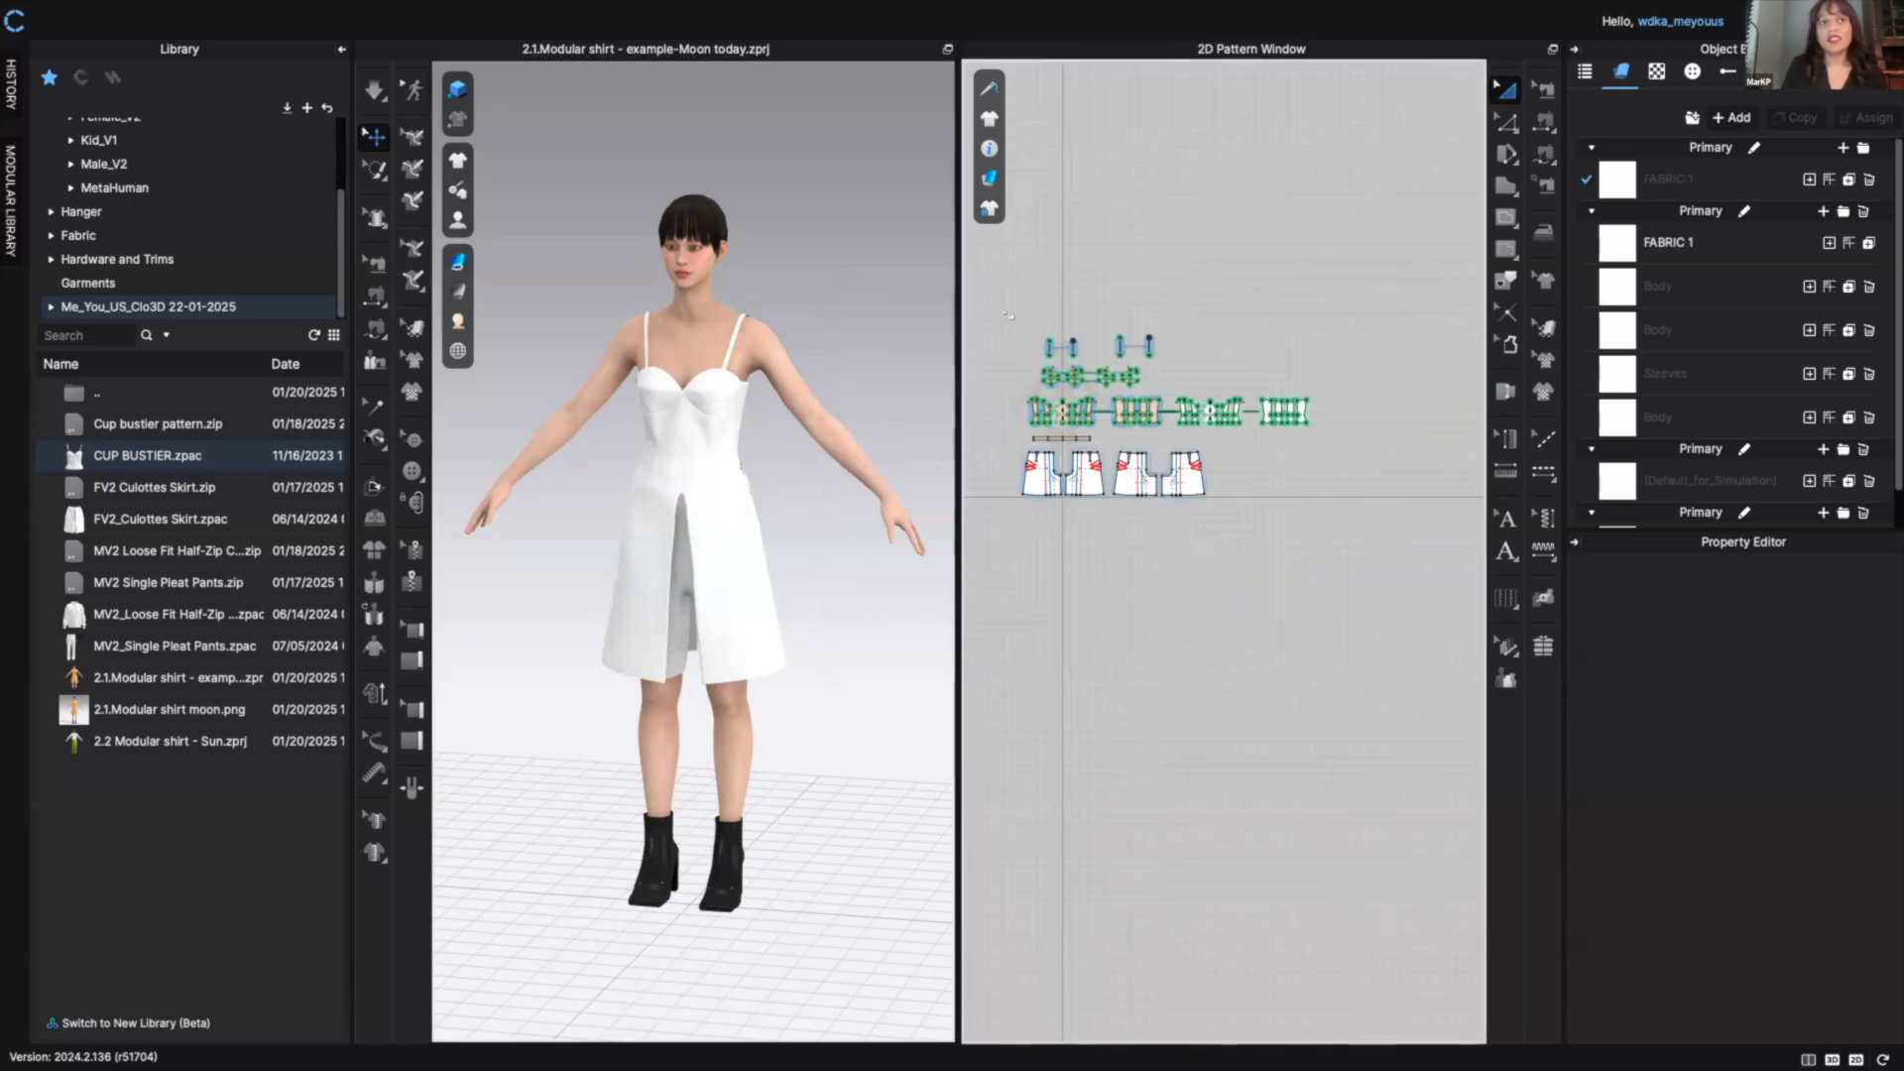
# - Select all the bustier's pattern pieces and examine their particle distance, layer and collision thickness
pyautogui.moveTo(1008, 322); pyautogui.dragTo(1330, 437)
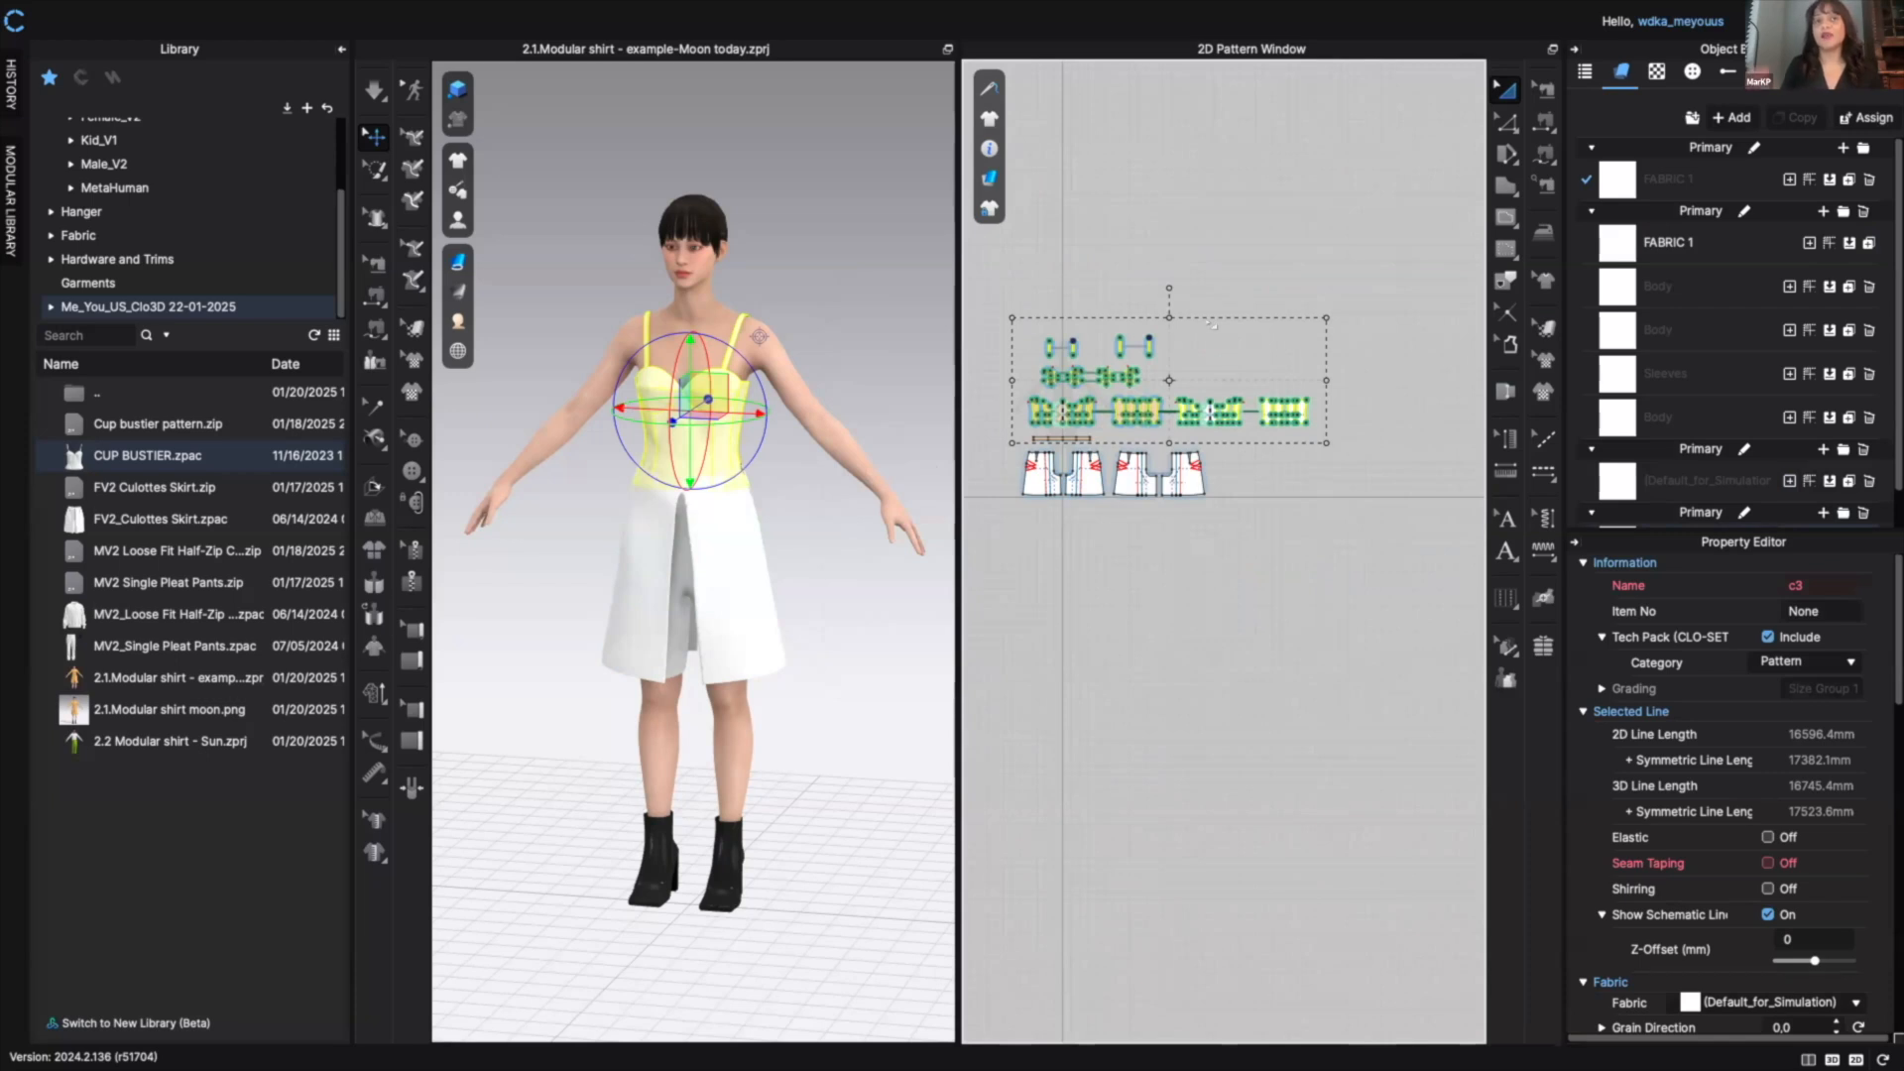
pyautogui.moveTo(997, 295); pyautogui.dragTo(1329, 437)
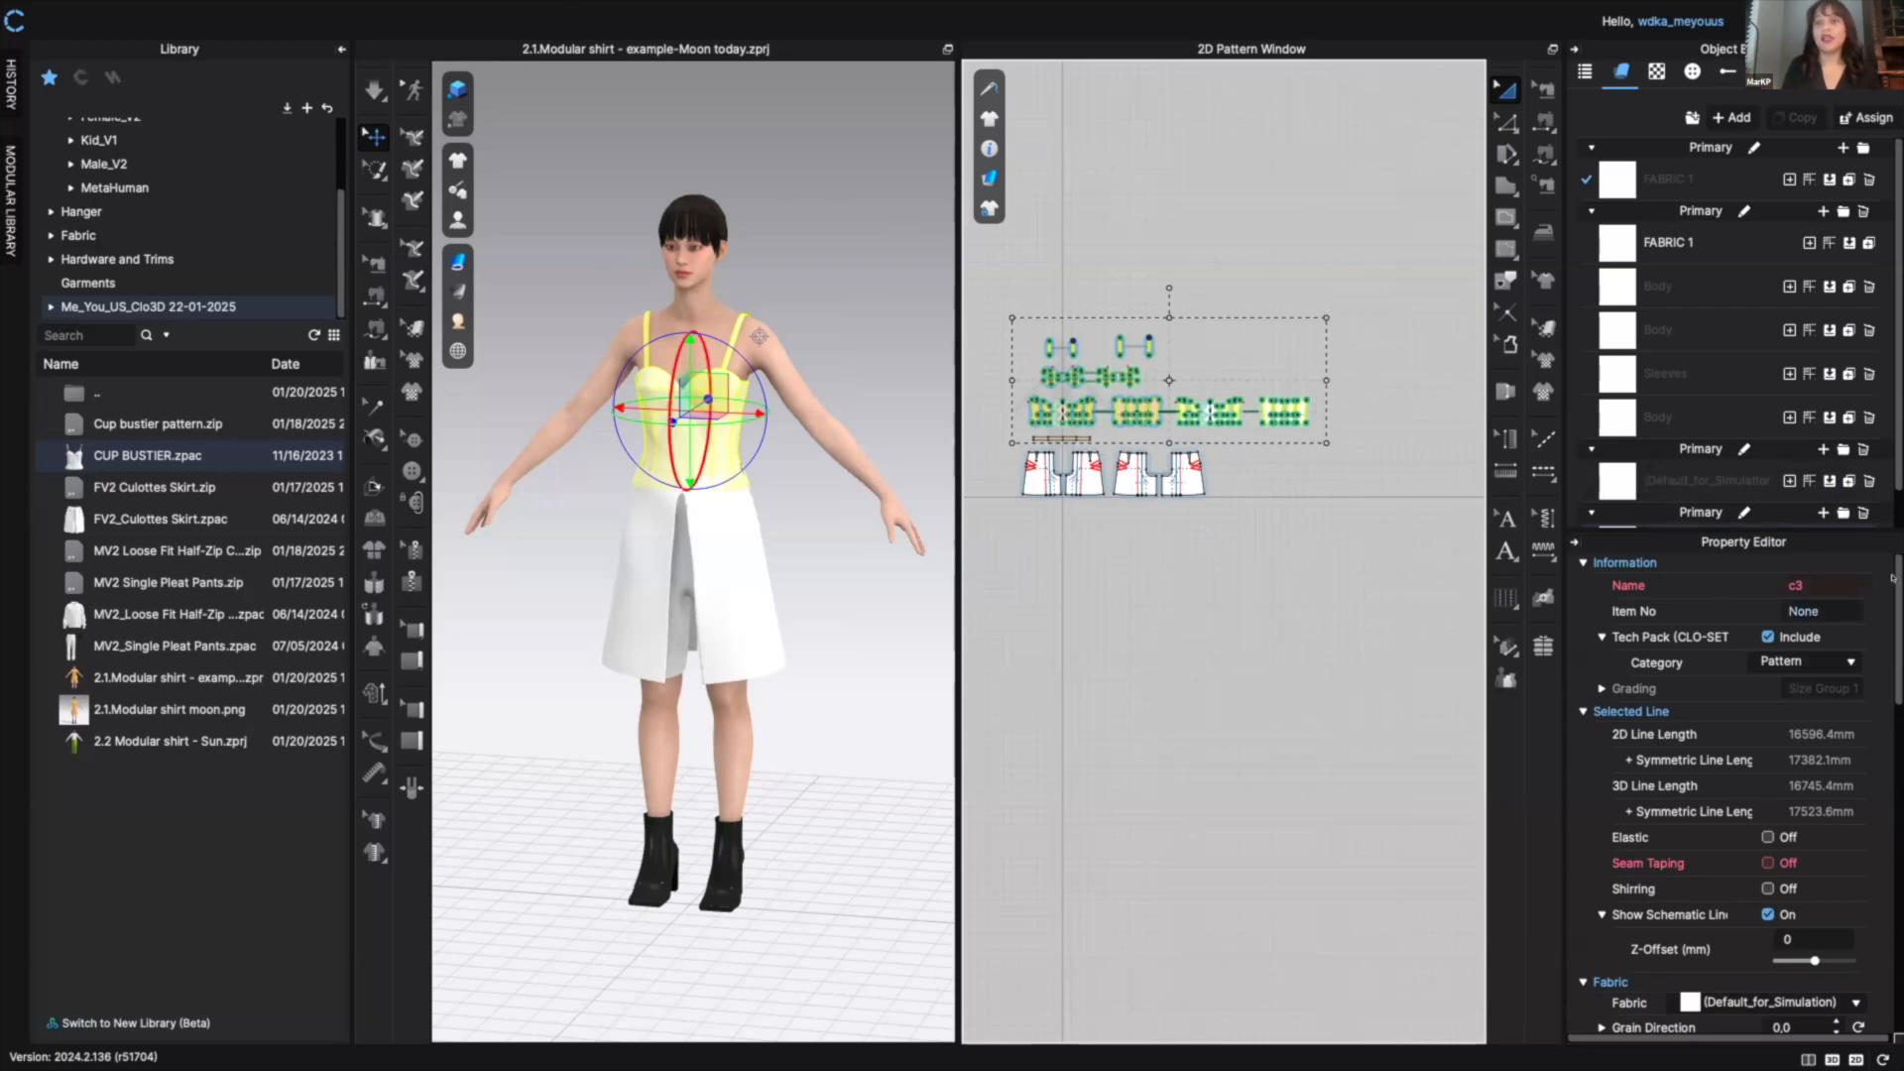
pyautogui.moveTo(1896, 579); pyautogui.dragTo(1896, 772)
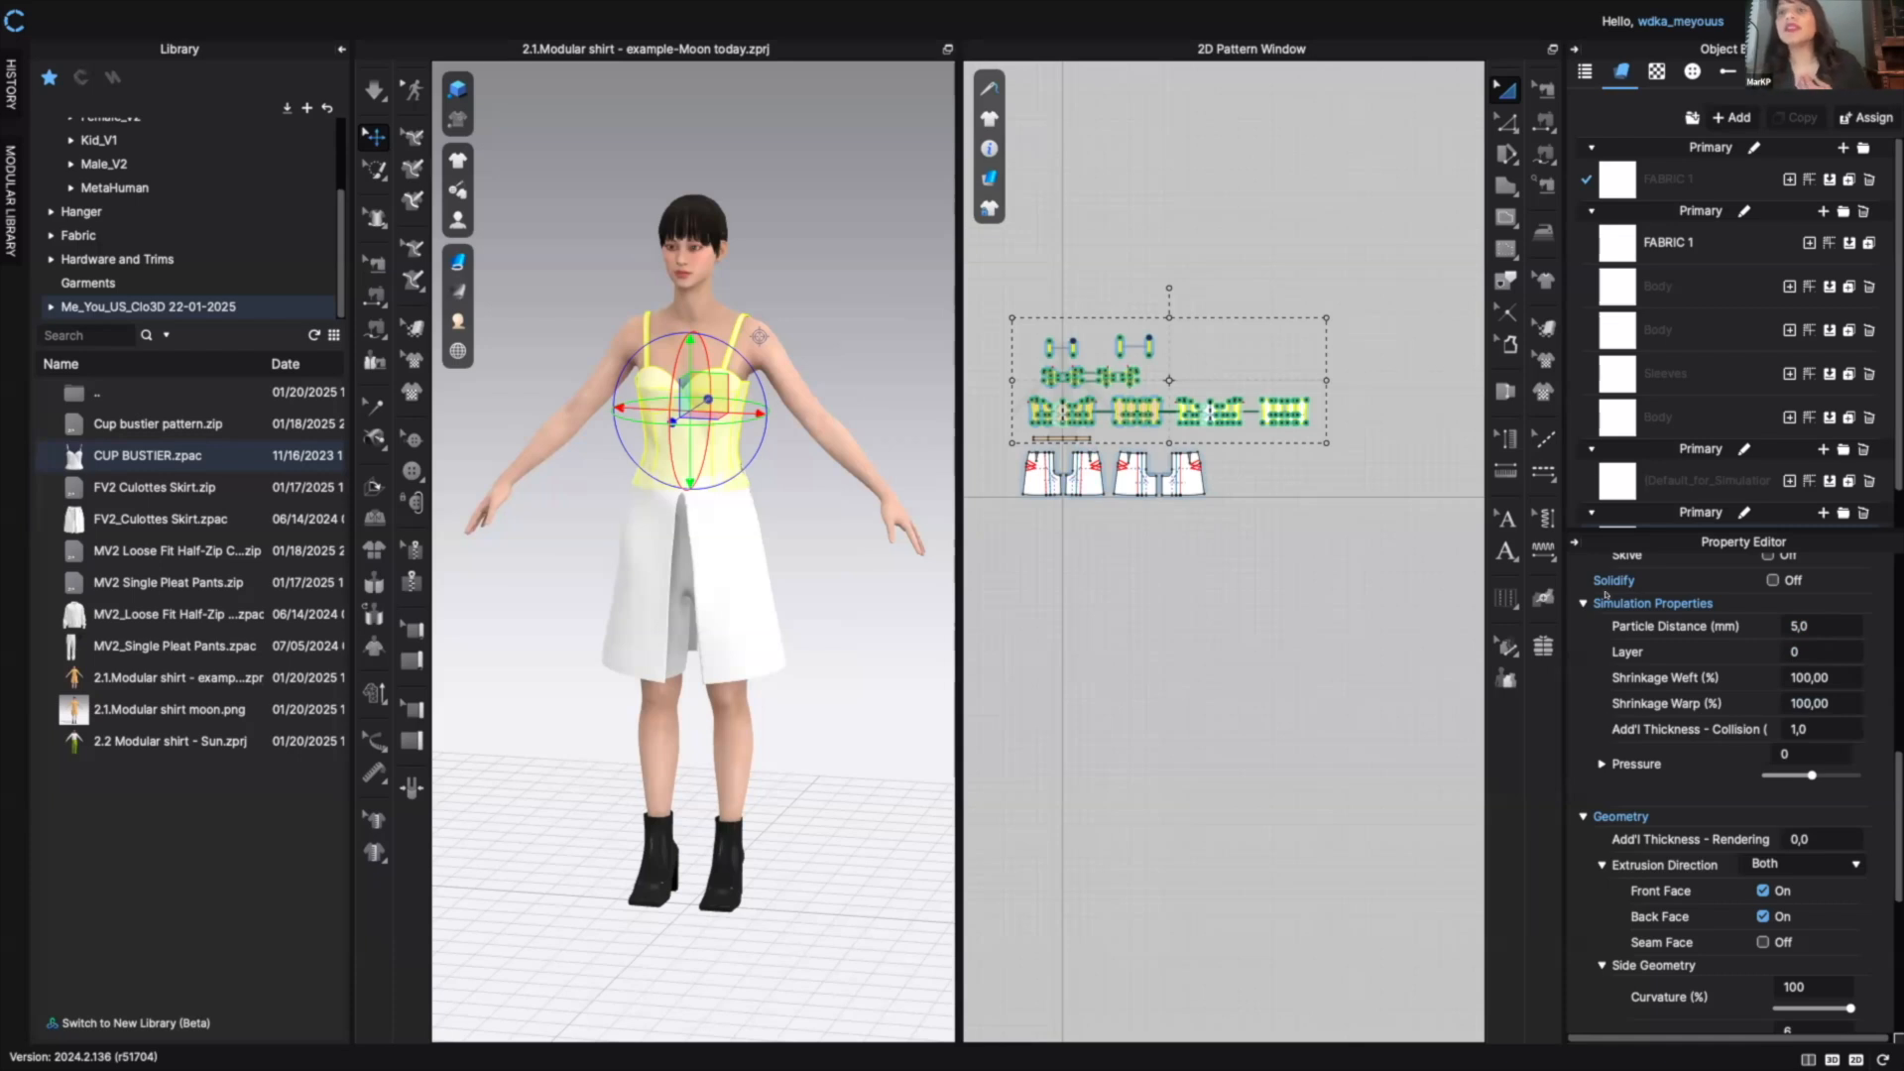
pyautogui.scroll(2, 1795, 674)
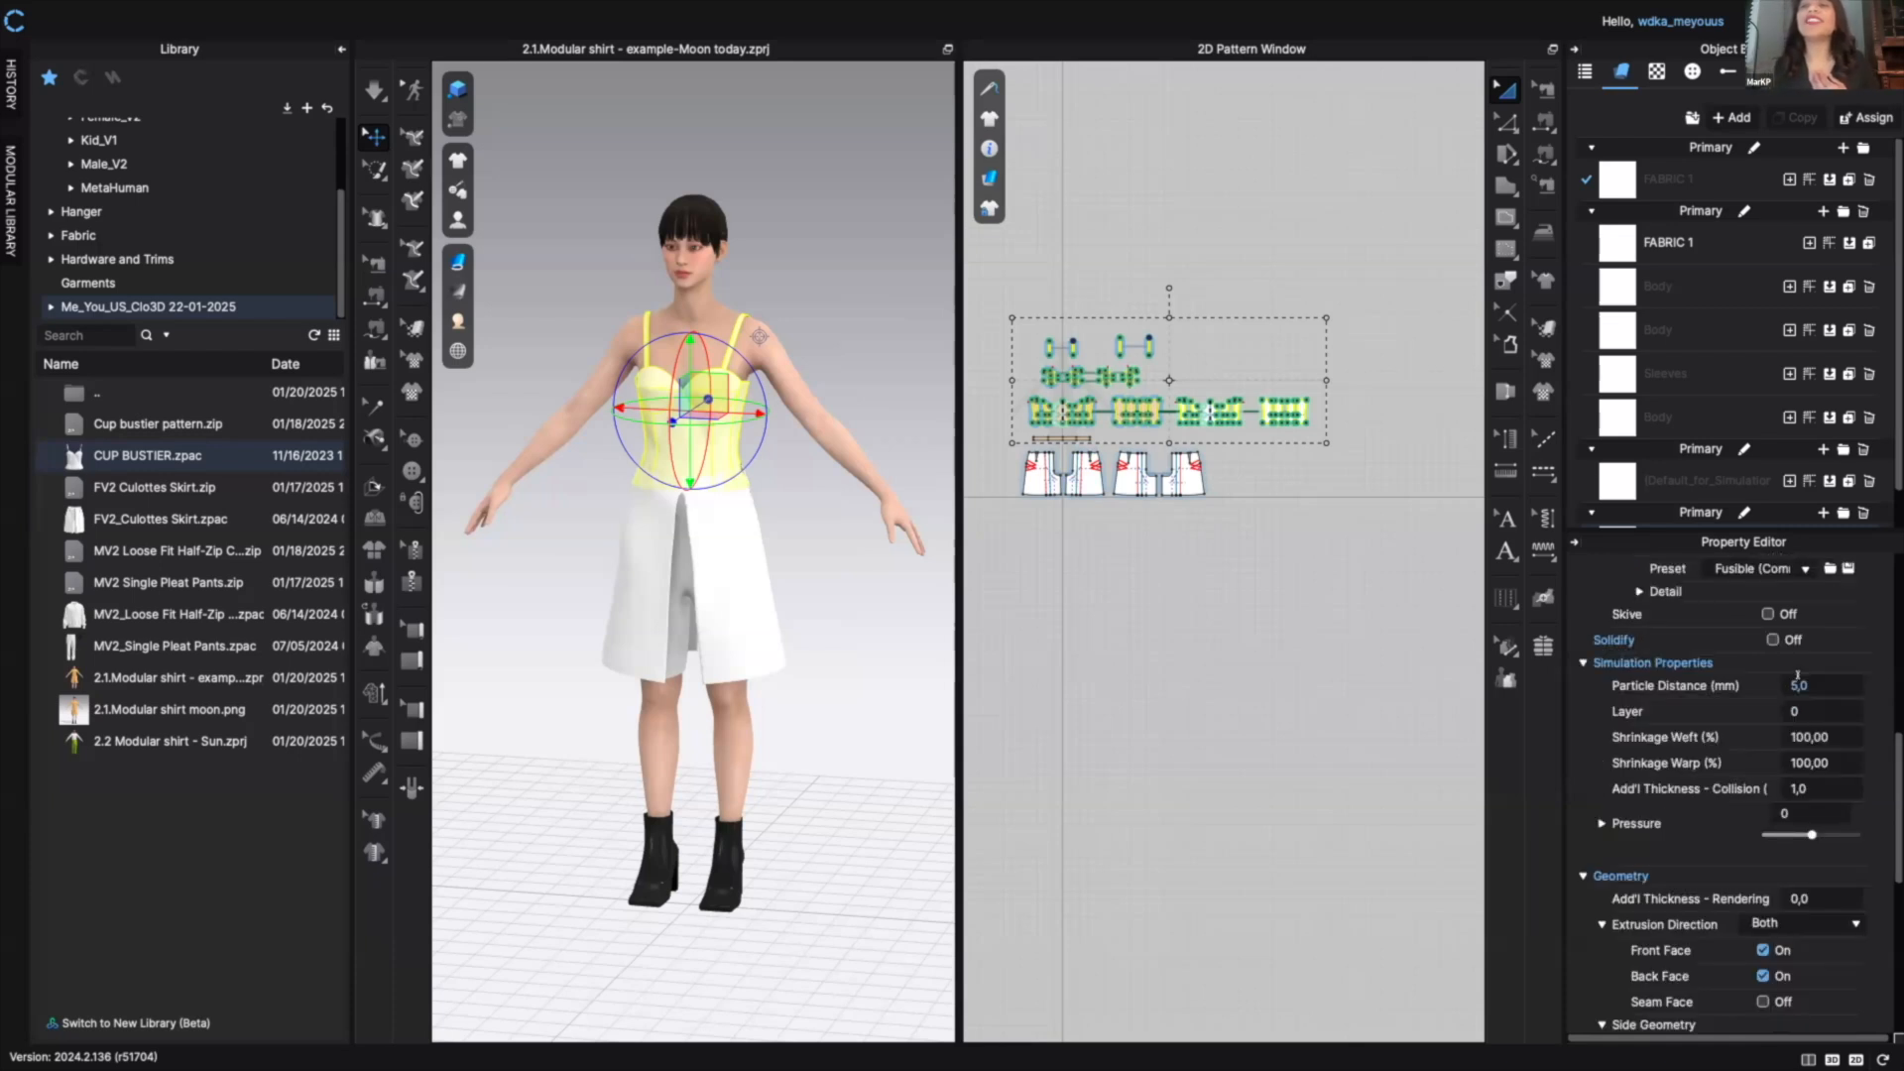
pyautogui.scroll(-8, 1797, 673)
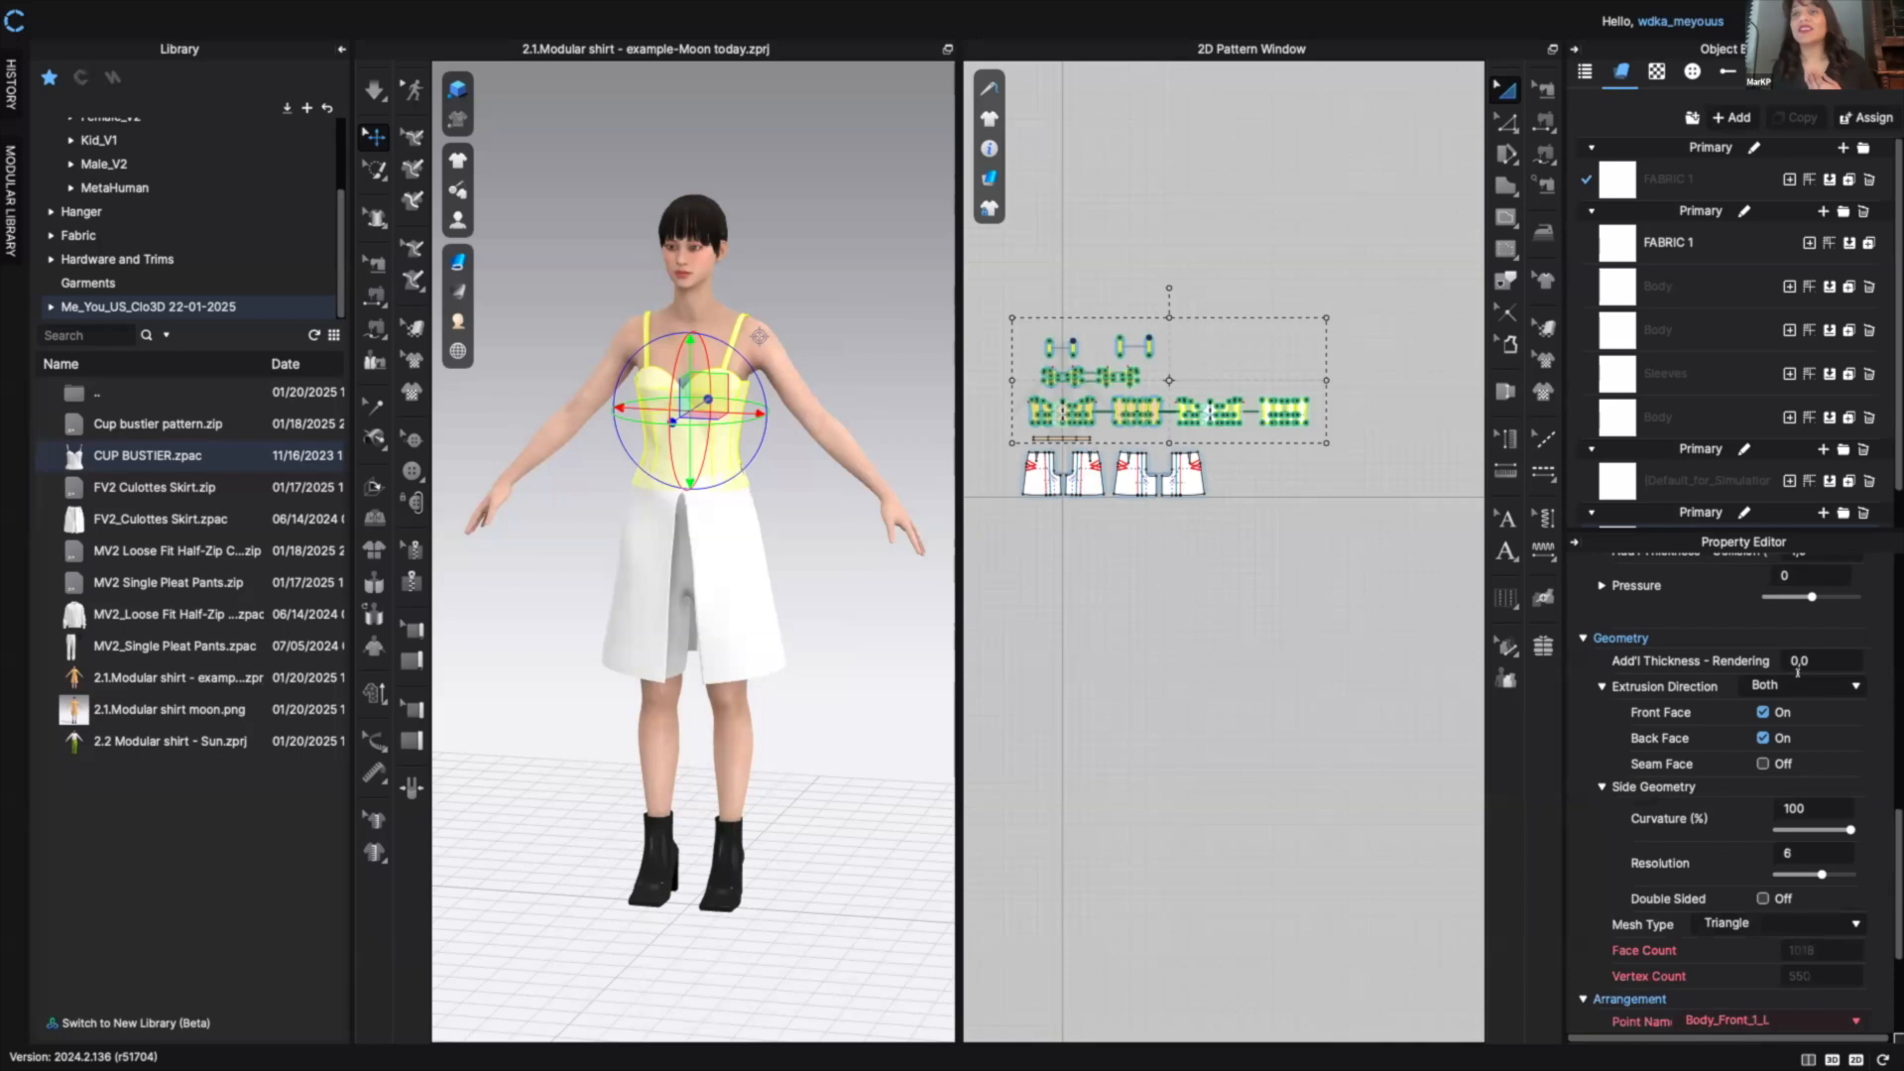
pyautogui.moveTo(1896, 819); pyautogui.dragTo(1896, 757)
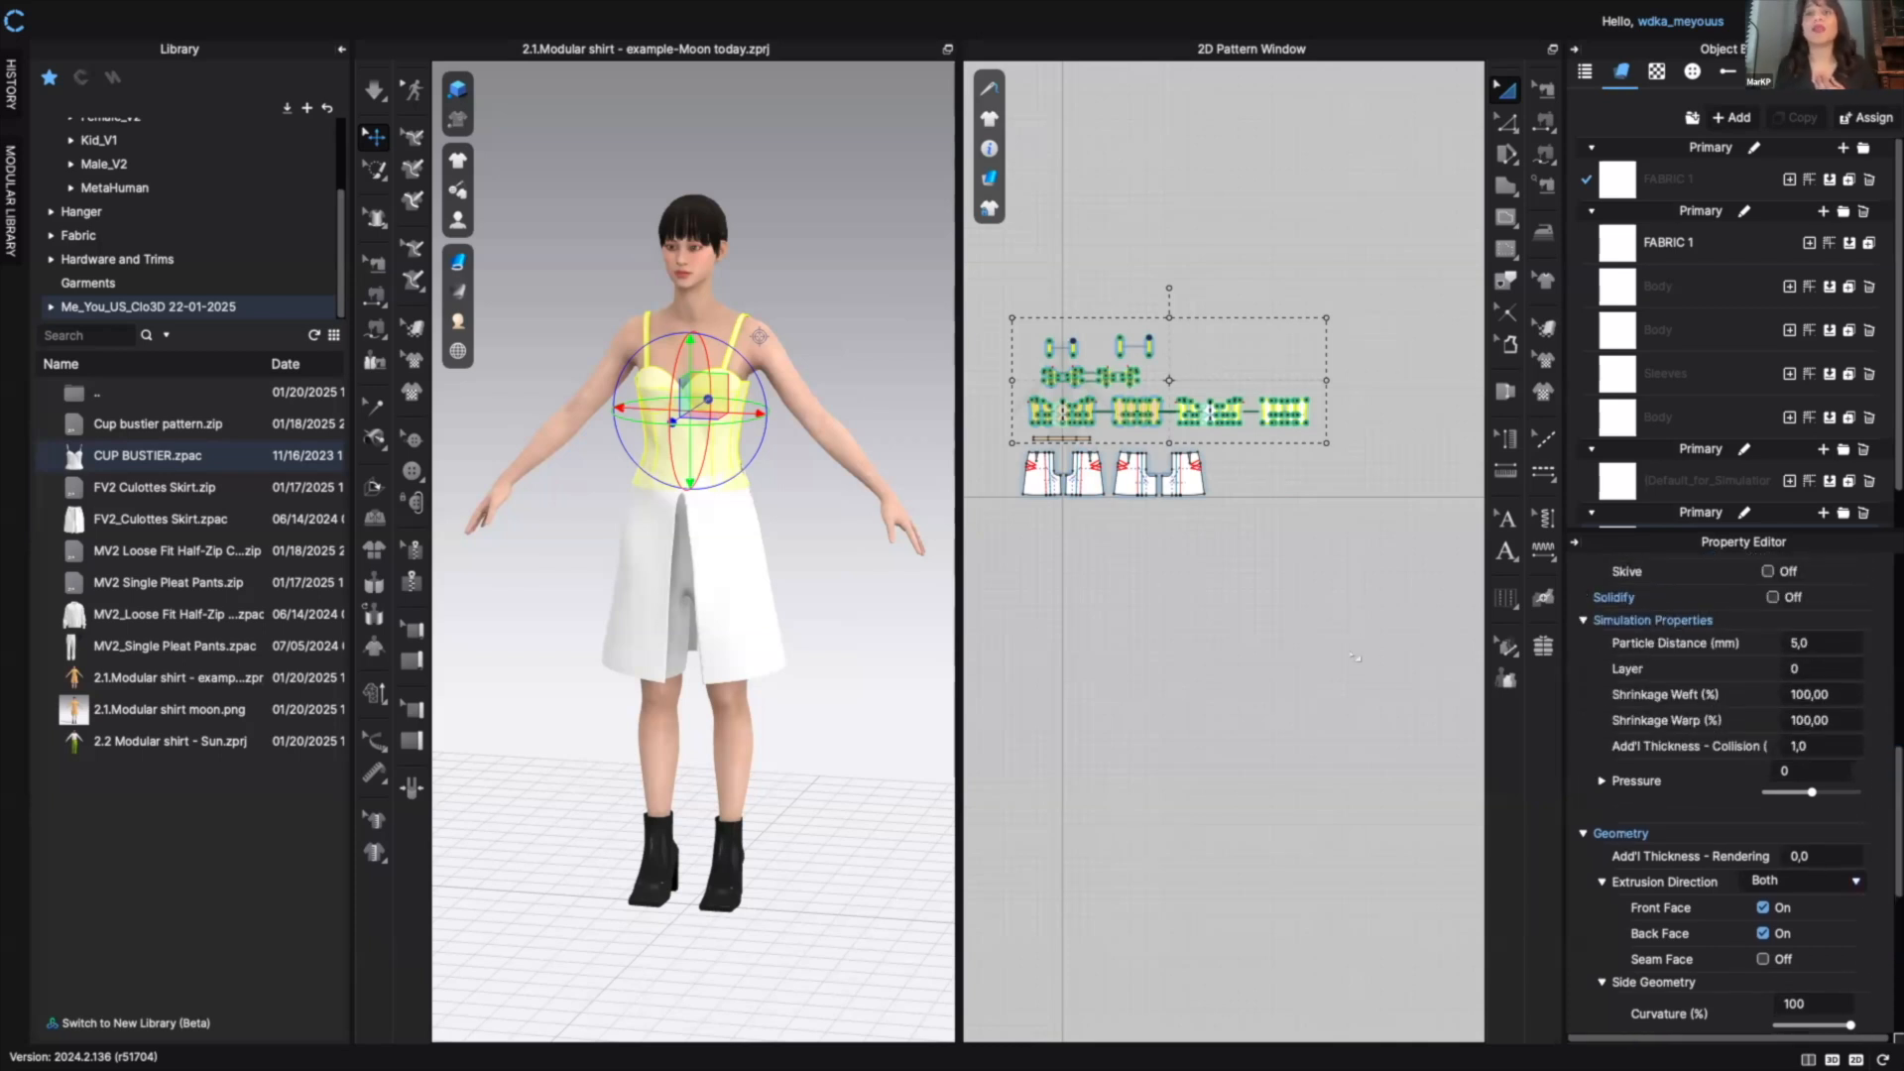
pyautogui.click(1249, 484)
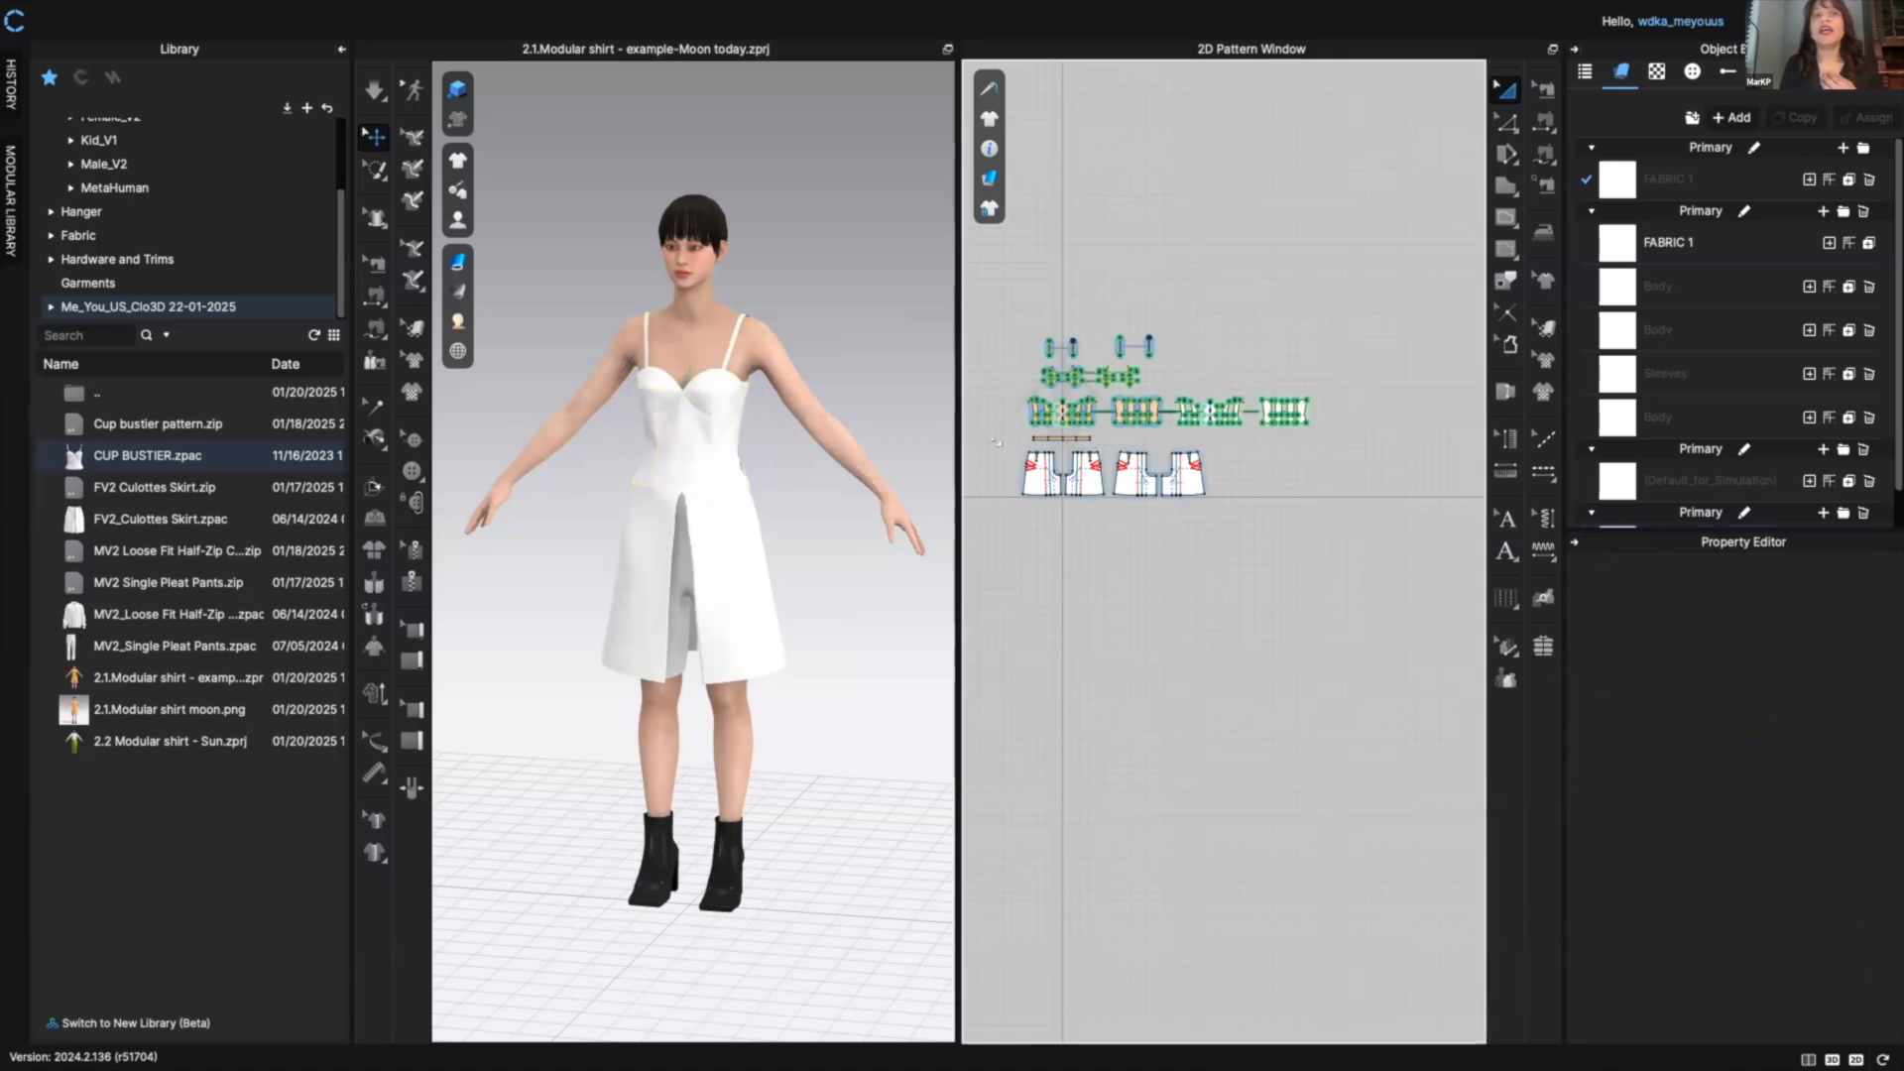
# - Set the layer of the shorts' leg pattern pieces to 1 and dismiss the layer information notice
pyautogui.moveTo(1009, 440); pyautogui.dragTo(1282, 531)
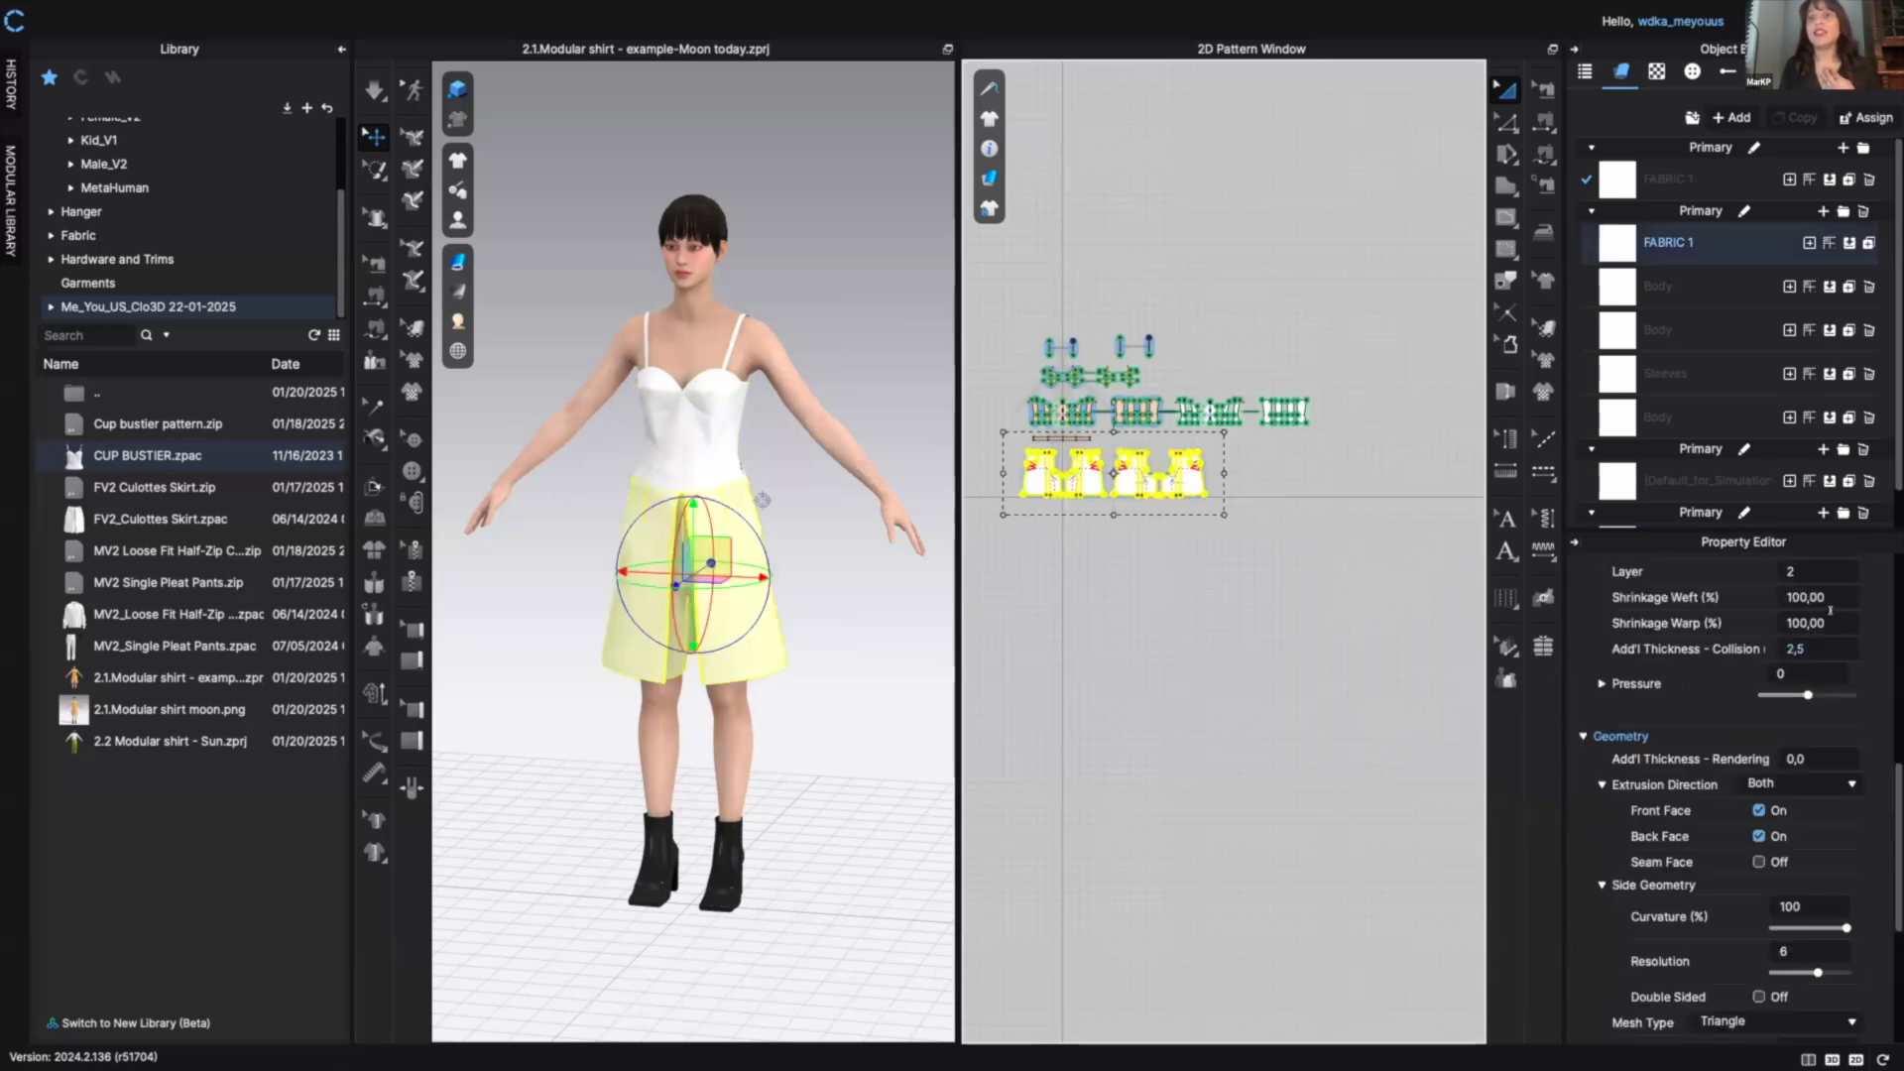
pyautogui.click(1793, 570)
pyautogui.write('1')
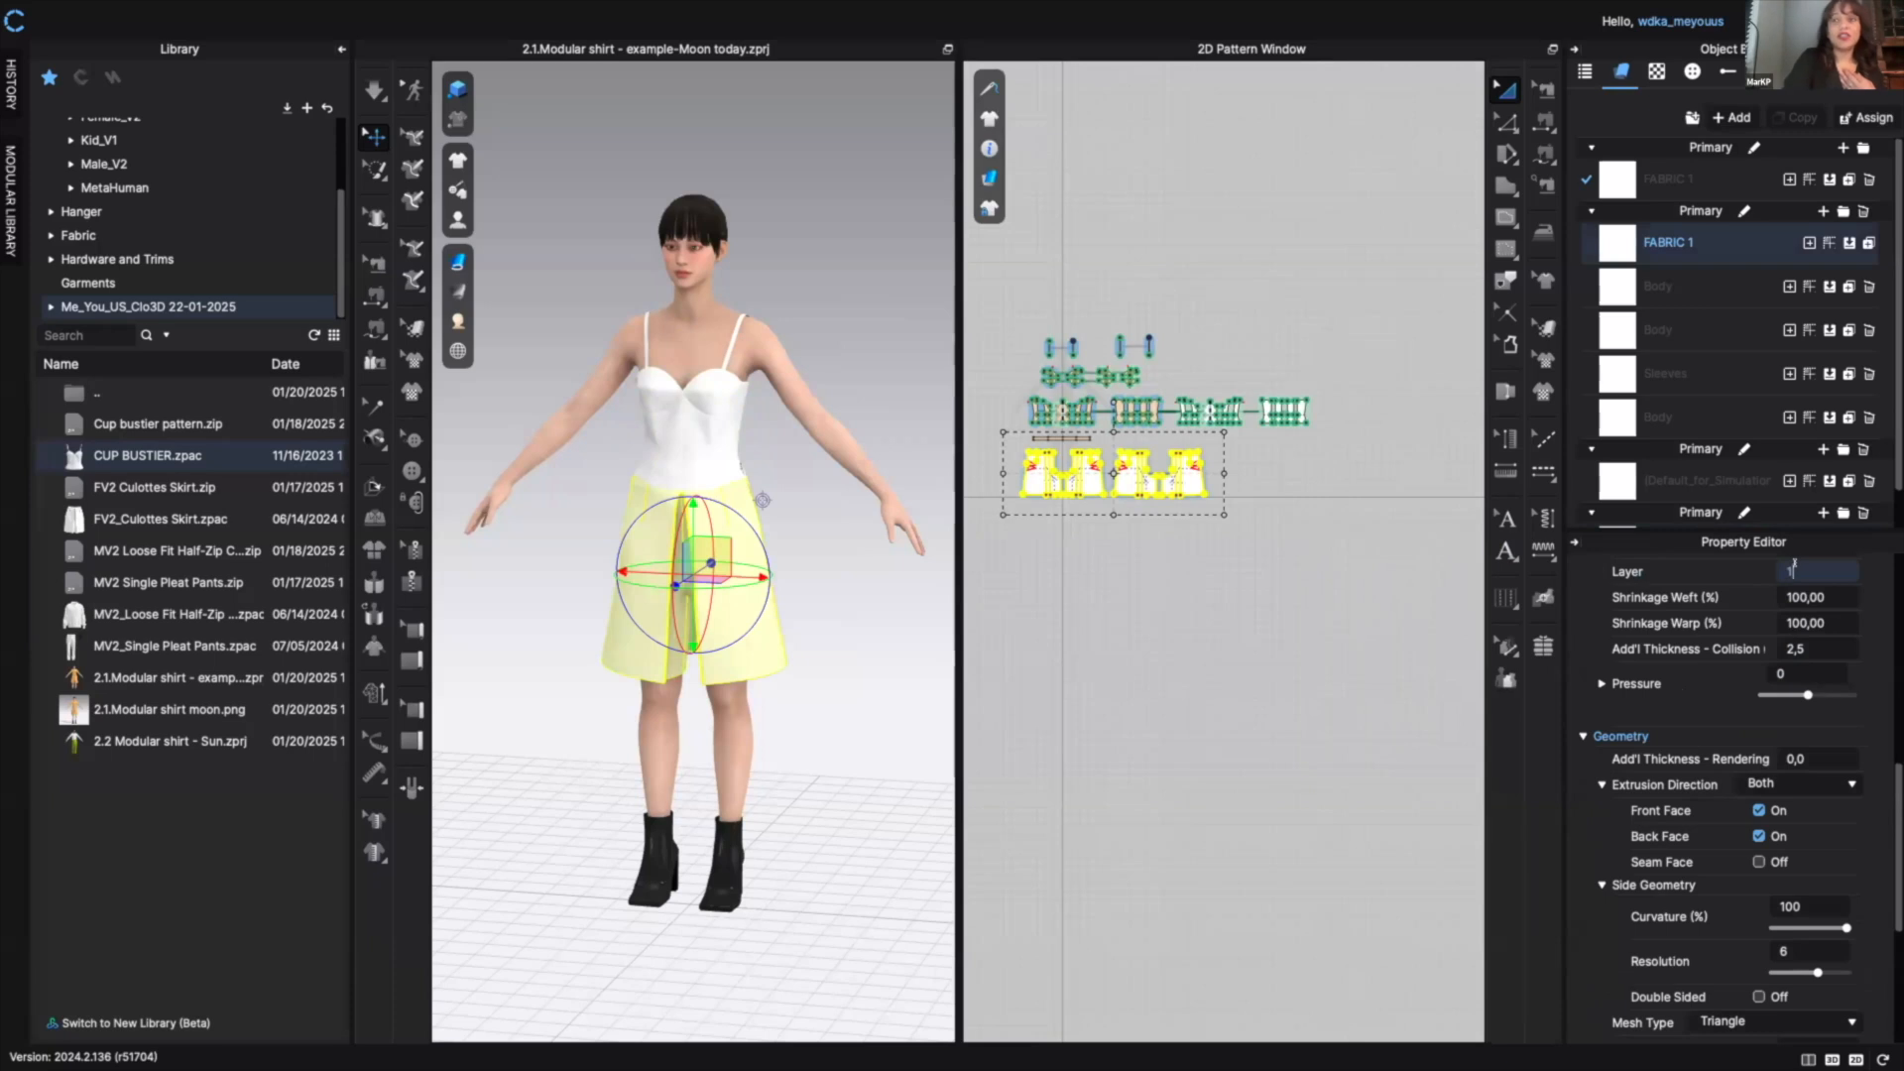
pyautogui.press('Return')
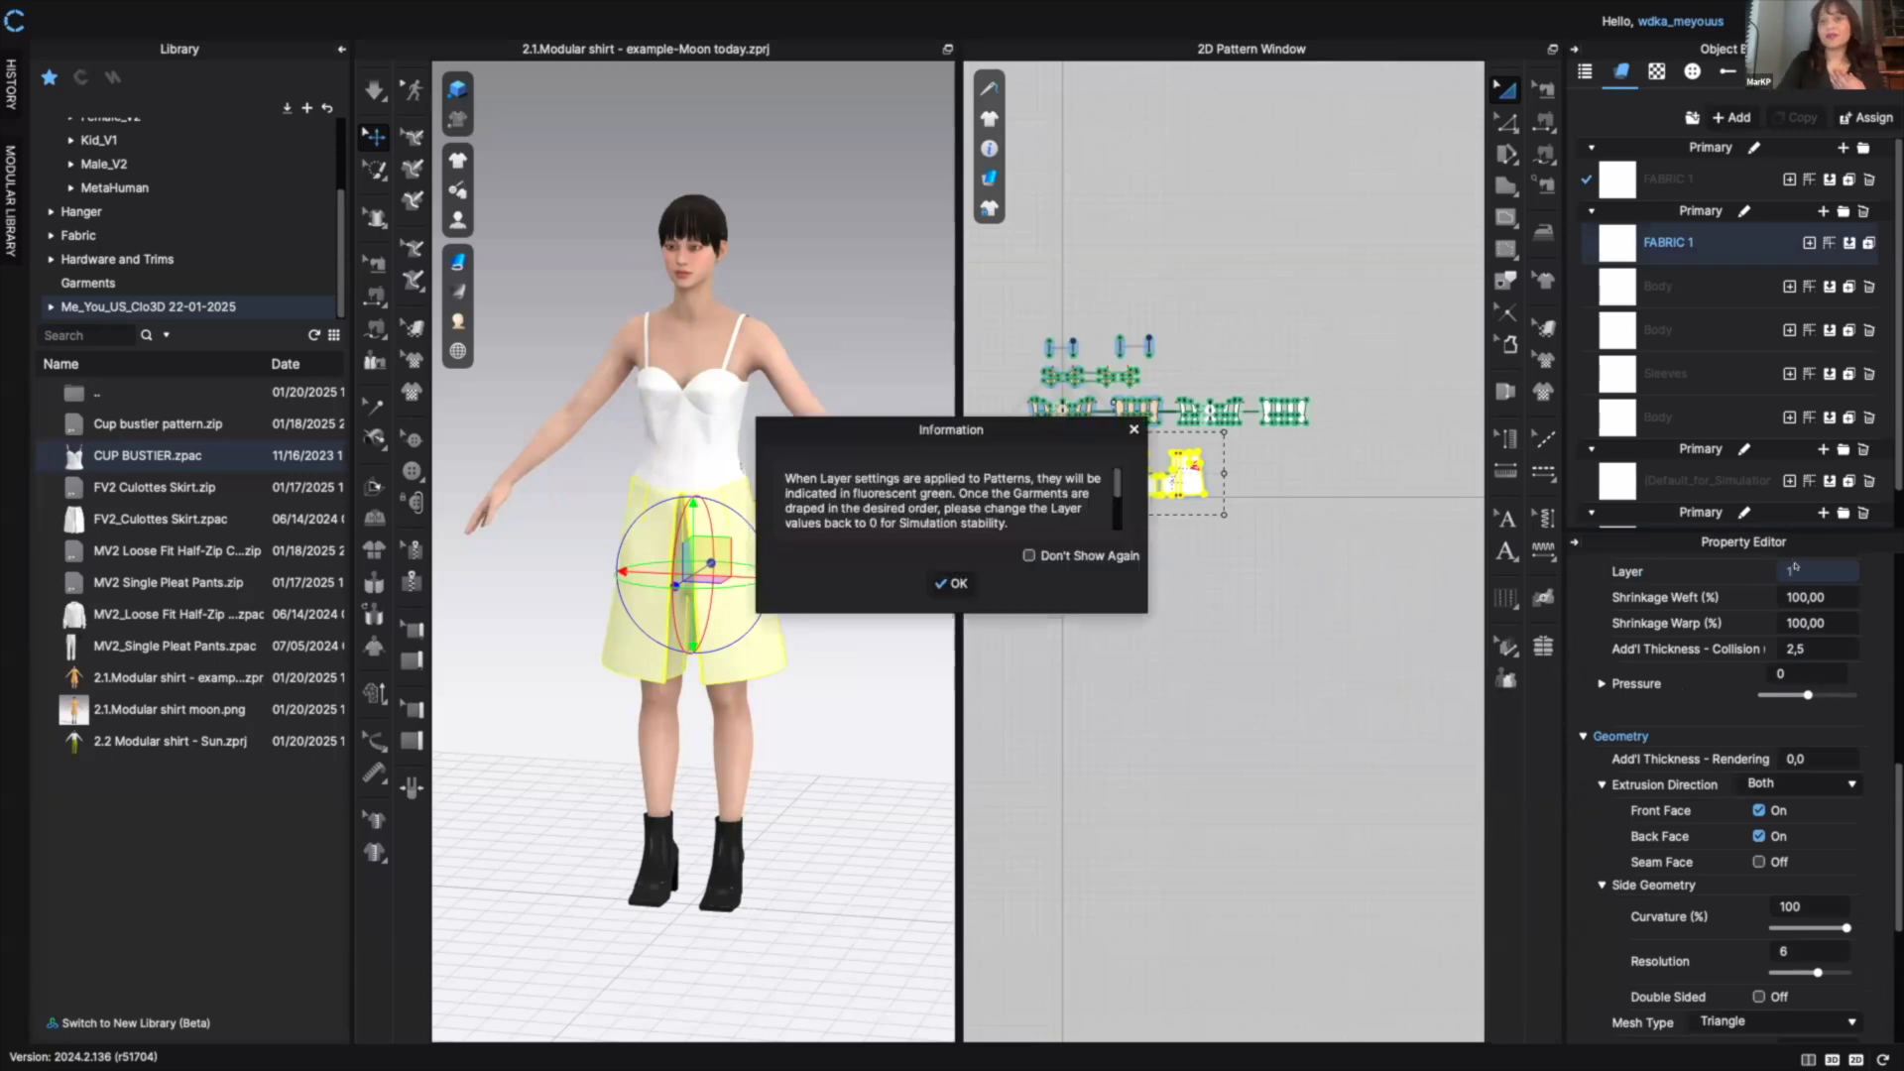
pyautogui.click(954, 583)
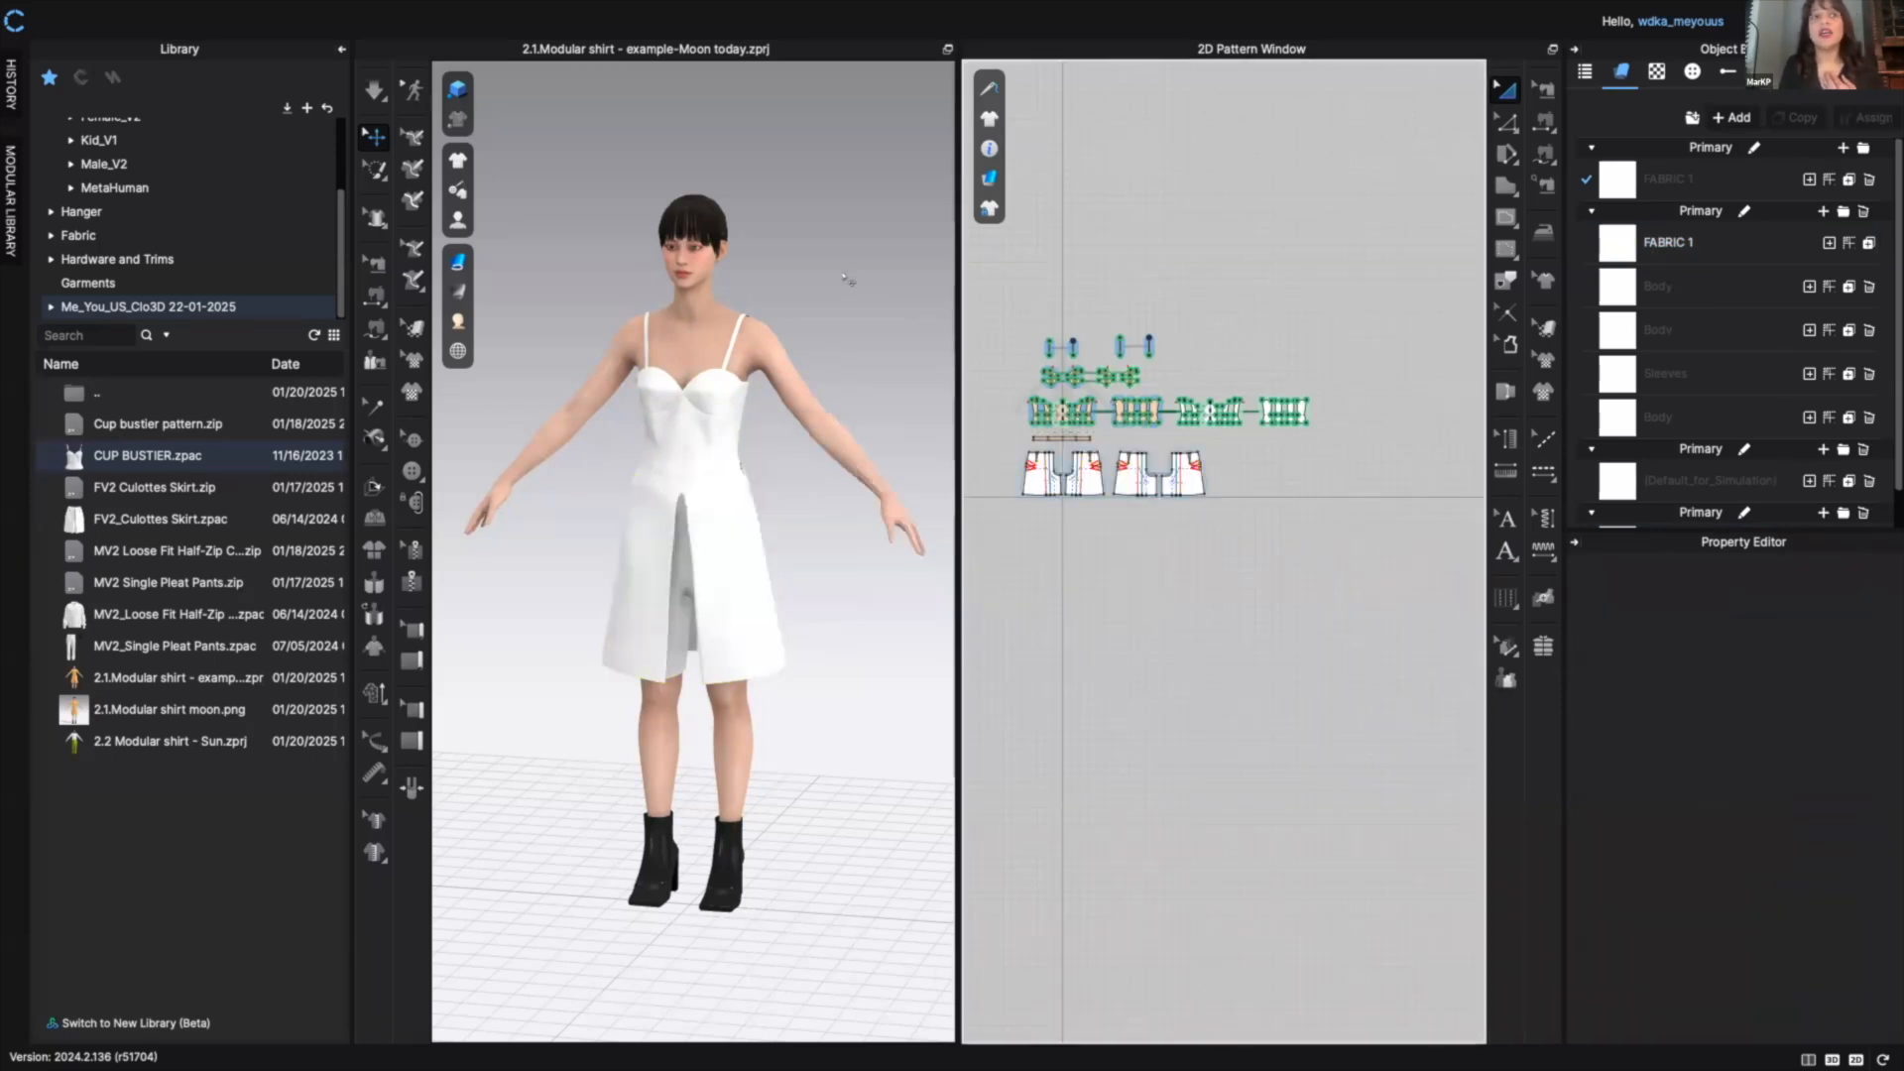
# - Simulate the garments, pull the bustier's fabric outward at the back waist above the shorts, and stop the simulation
pyautogui.press('space')
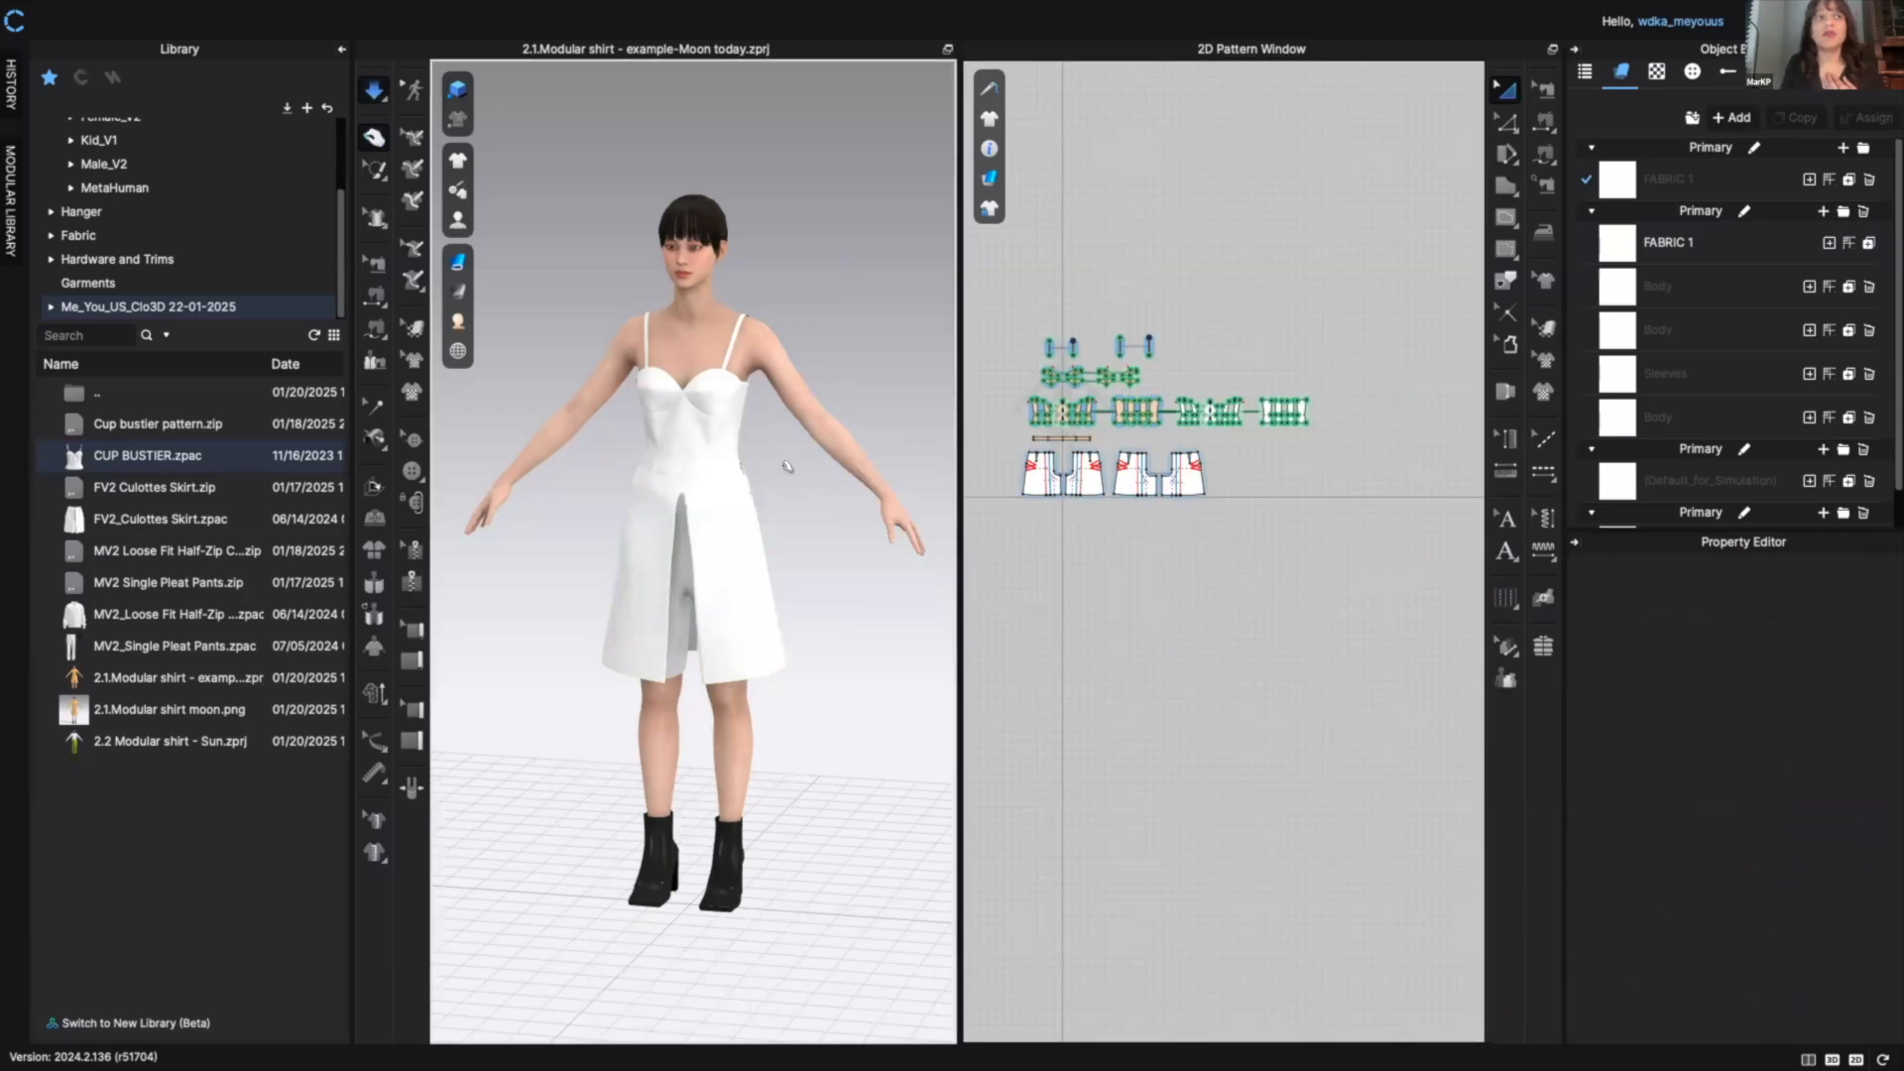
pyautogui.moveTo(707, 426); pyautogui.dragTo(373, 417, button='right')
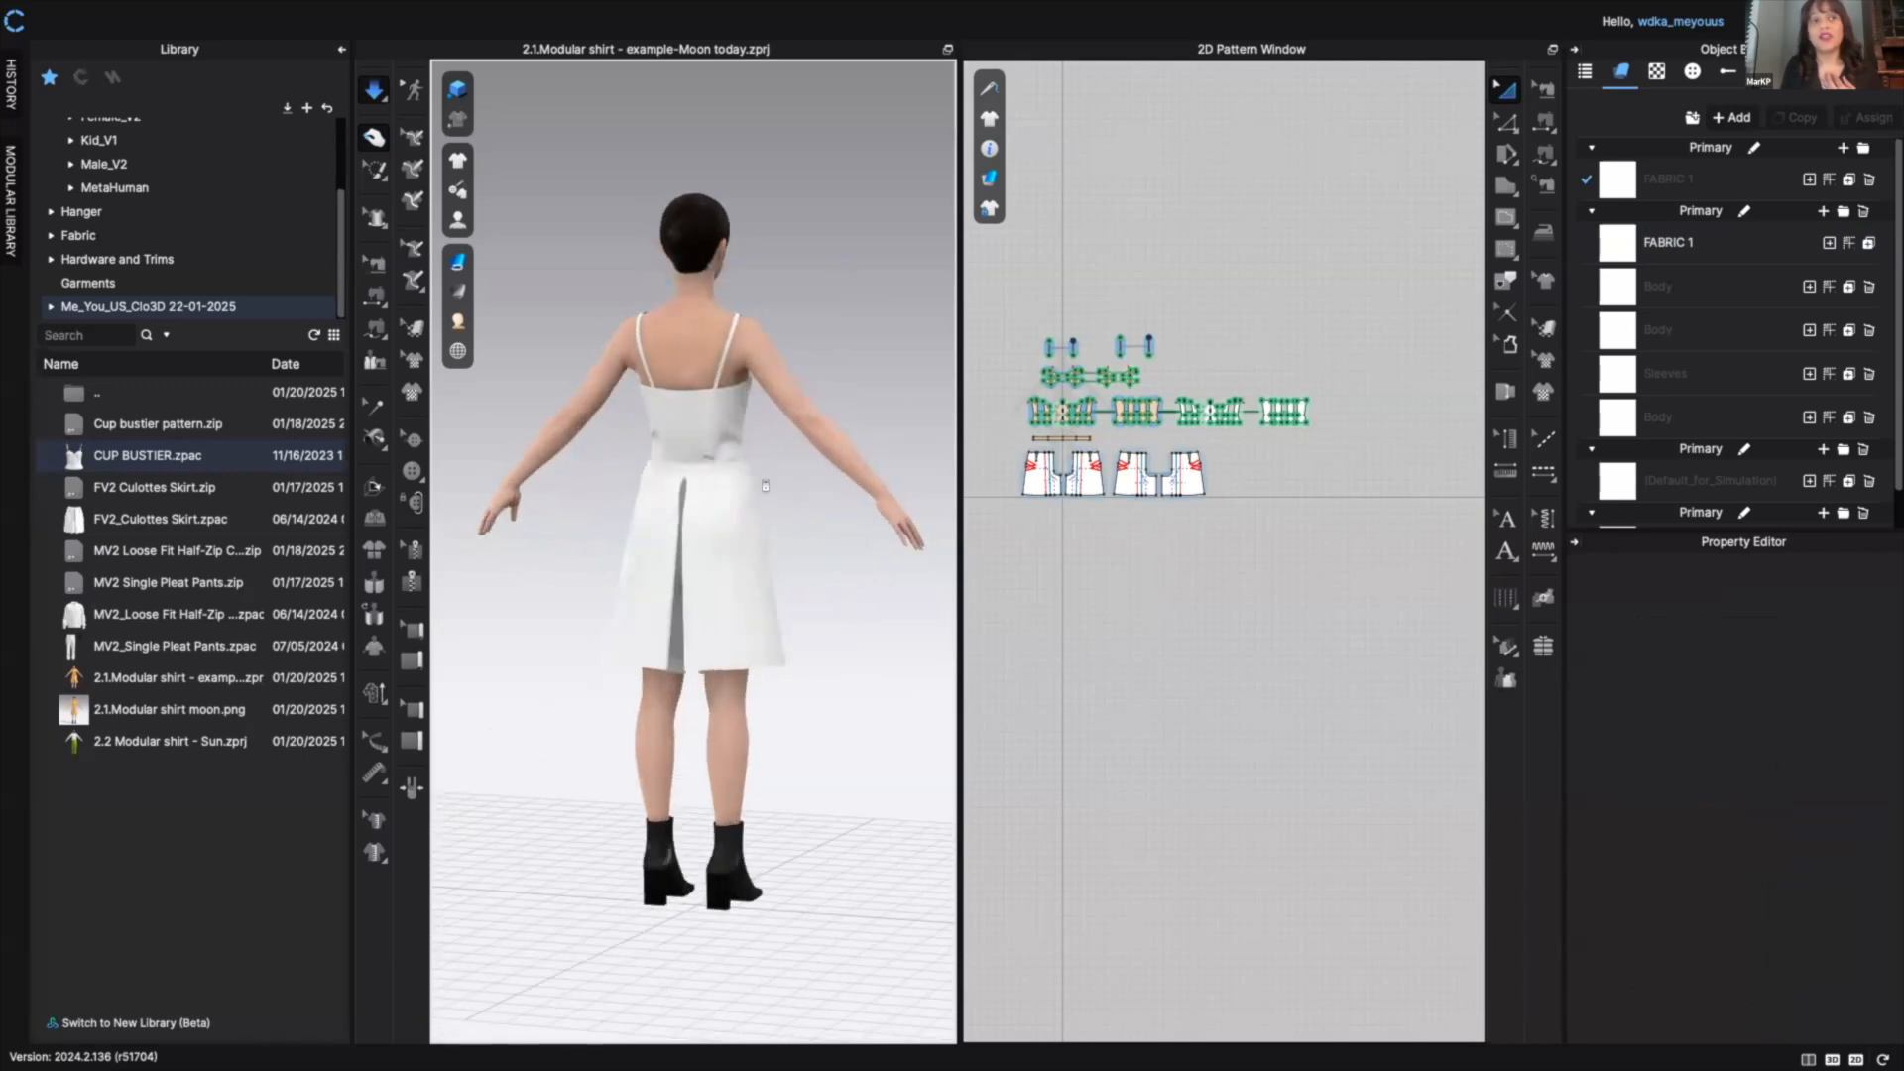
pyautogui.scroll(3, 764, 484)
pyautogui.scroll(1, 764, 483)
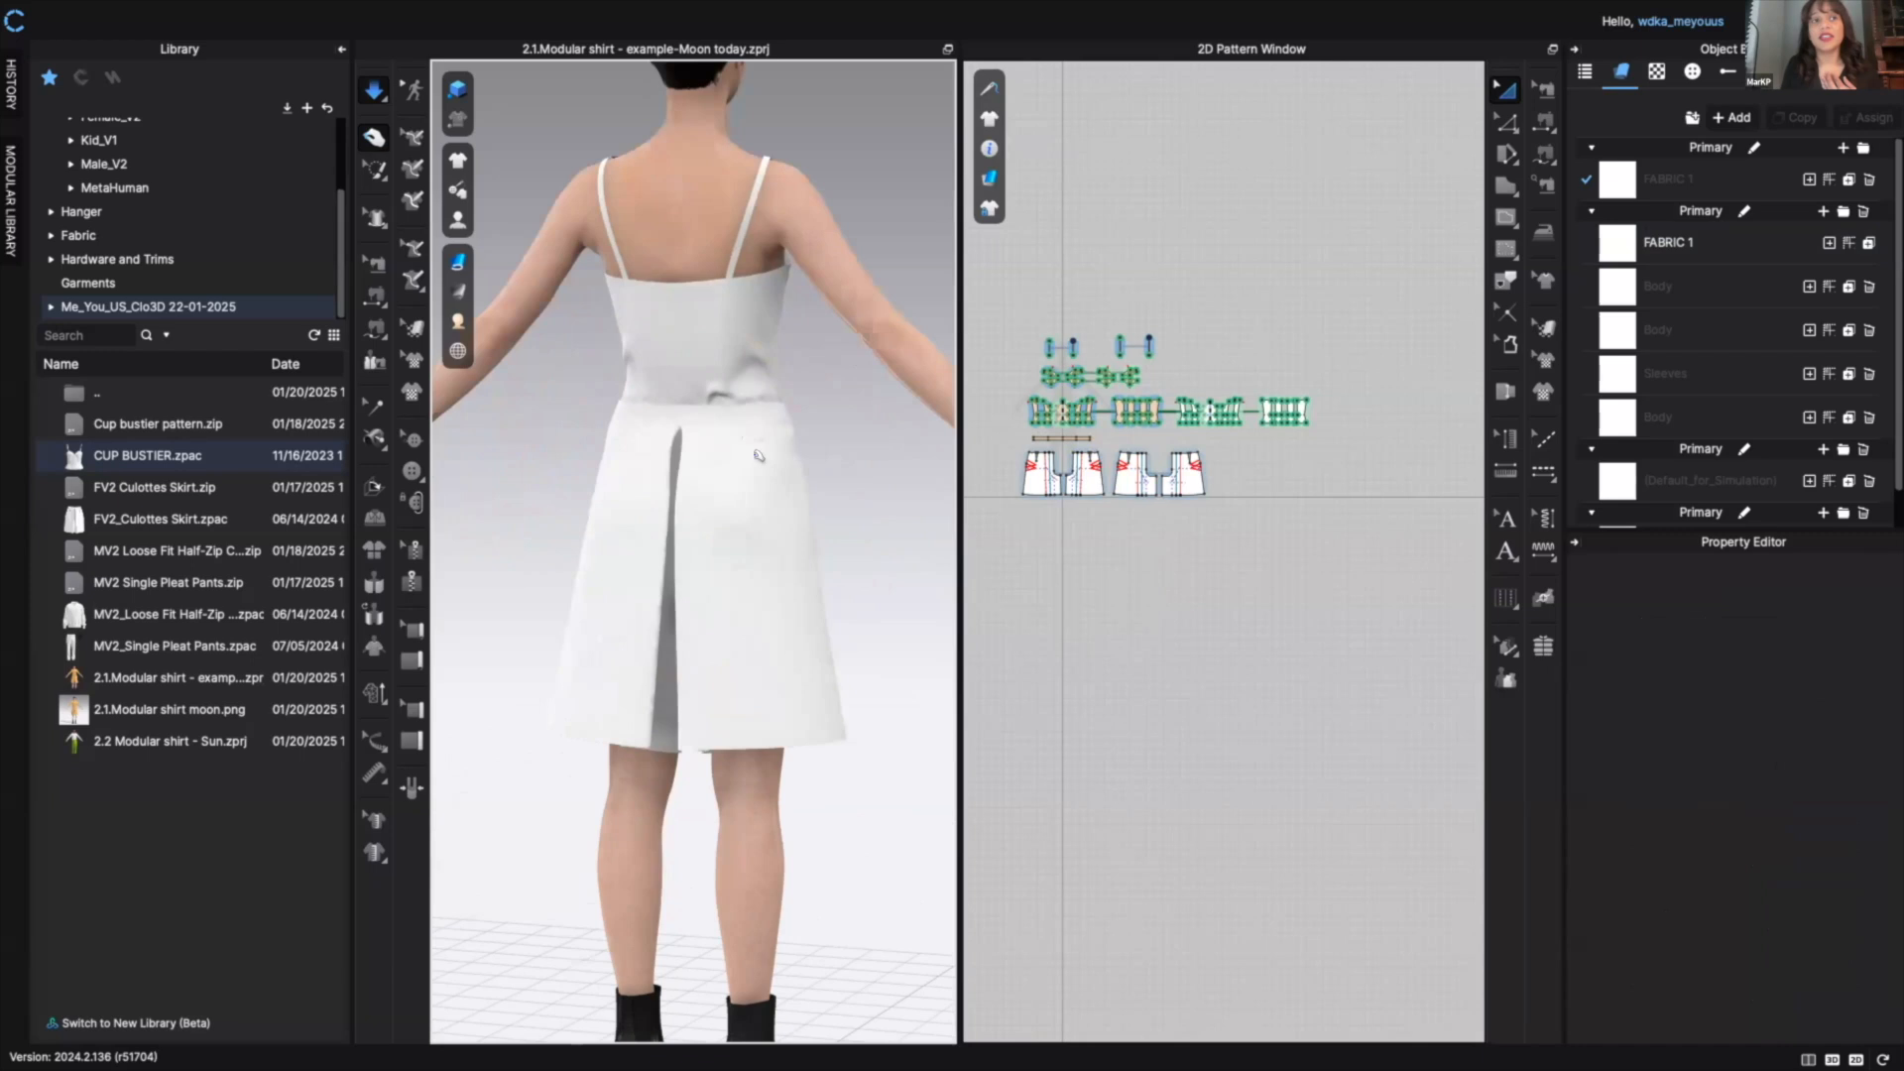
pyautogui.moveTo(816, 439); pyautogui.dragTo(742, 390, button='right')
pyautogui.moveTo(742, 373); pyautogui.dragTo(901, 454)
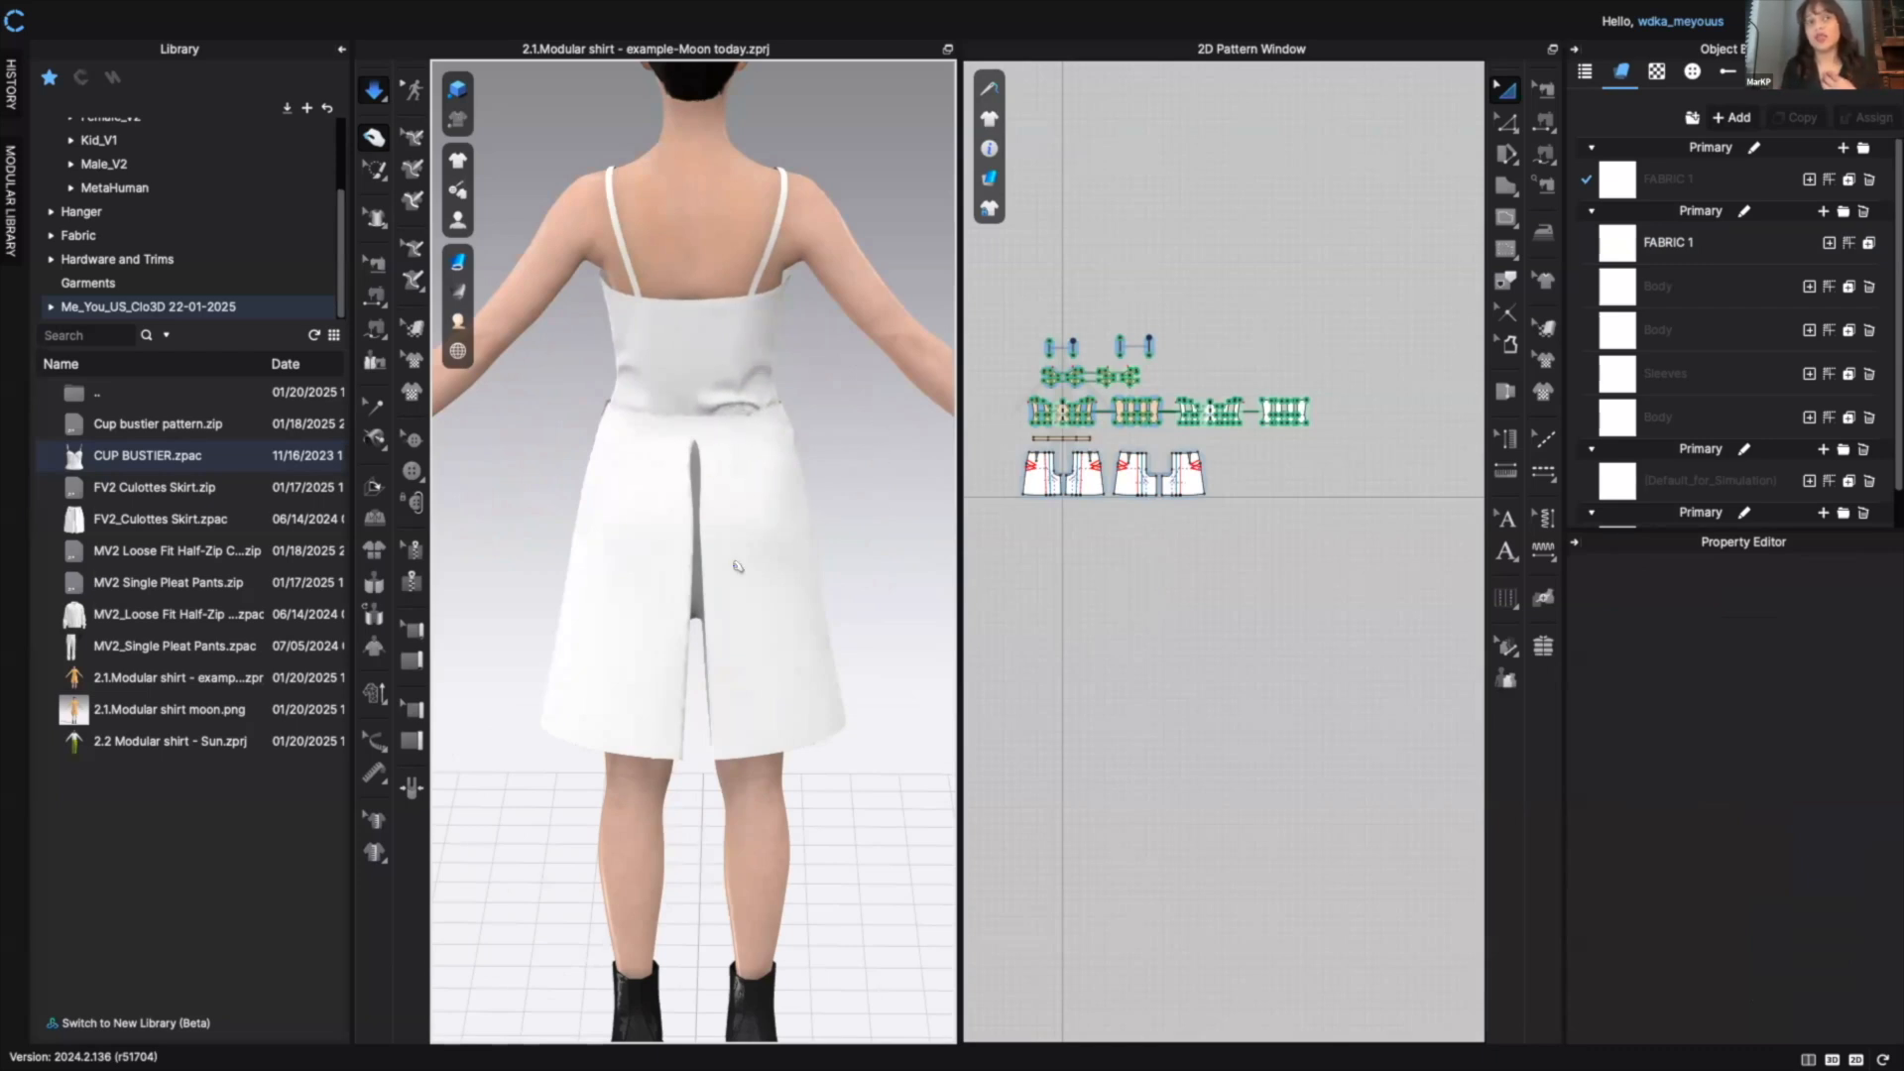
pyautogui.click(750, 379)
pyautogui.click(706, 376)
pyautogui.click(838, 406)
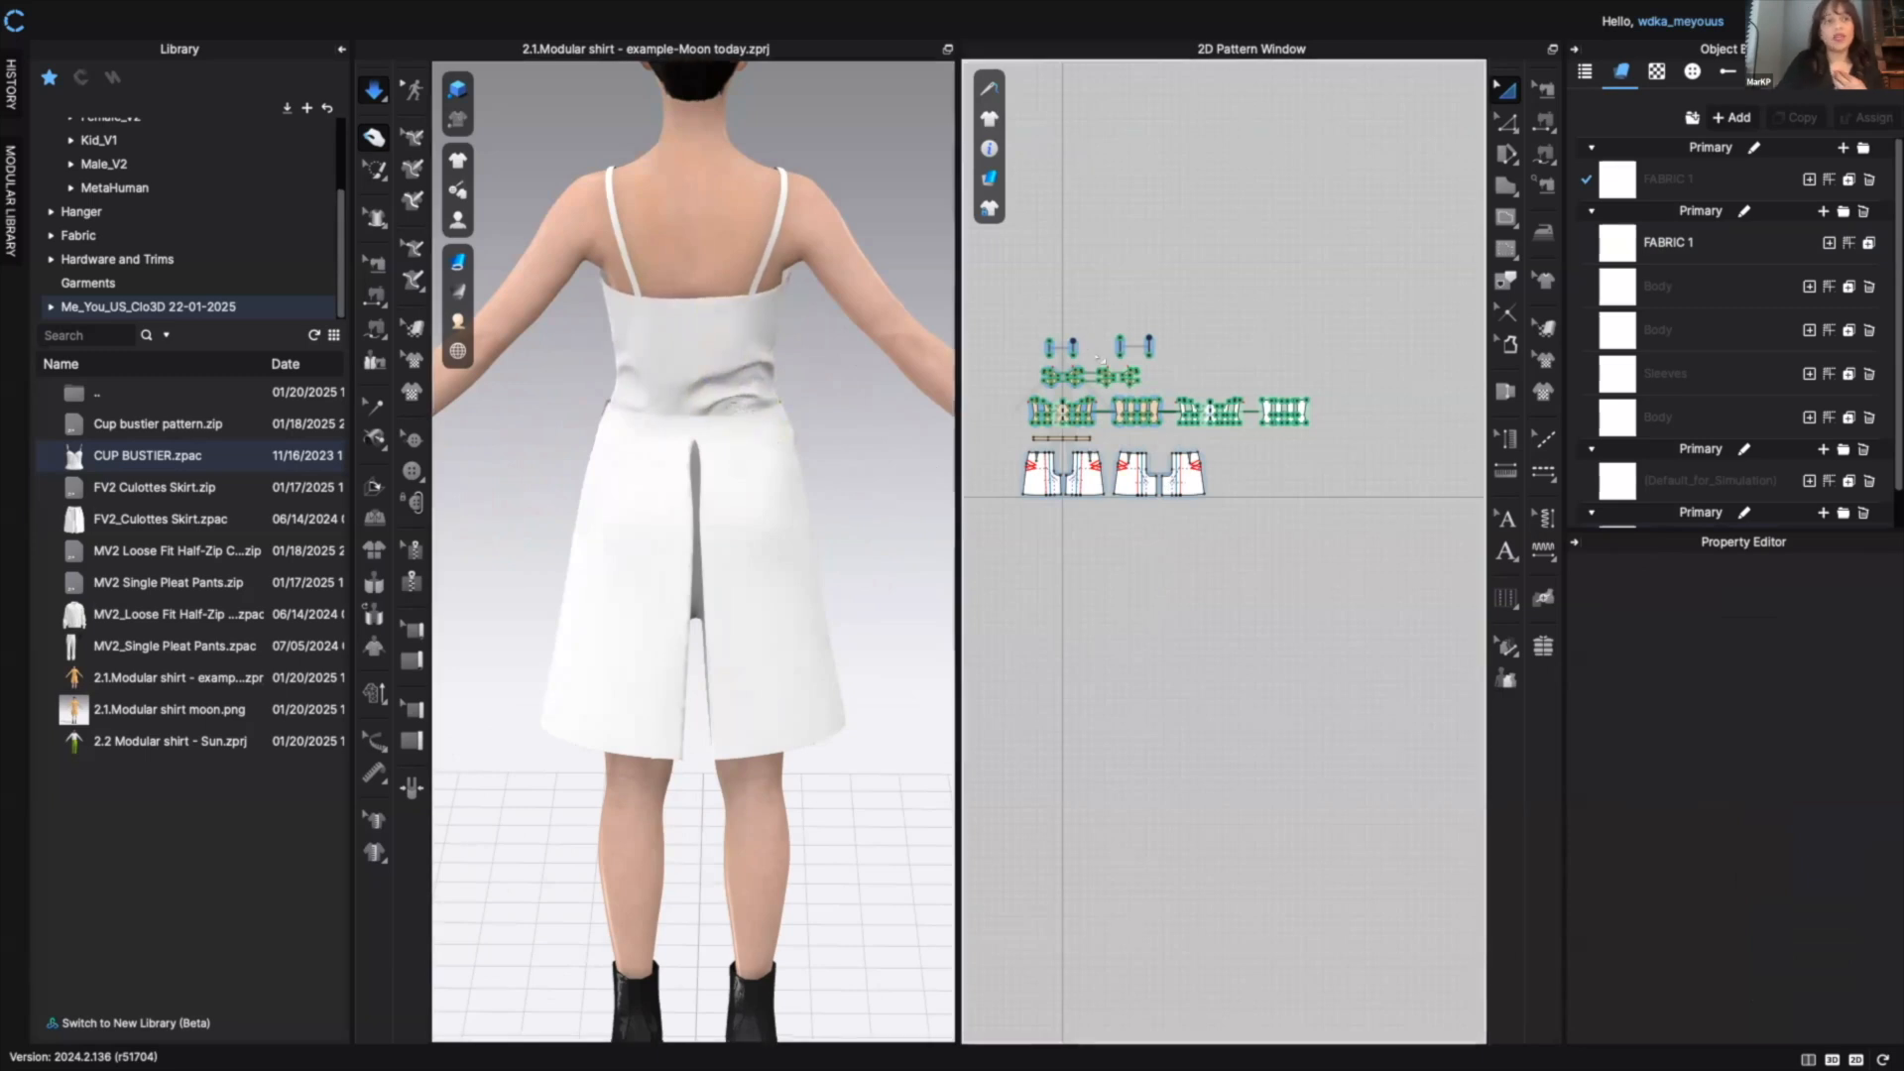
pyautogui.press('space')
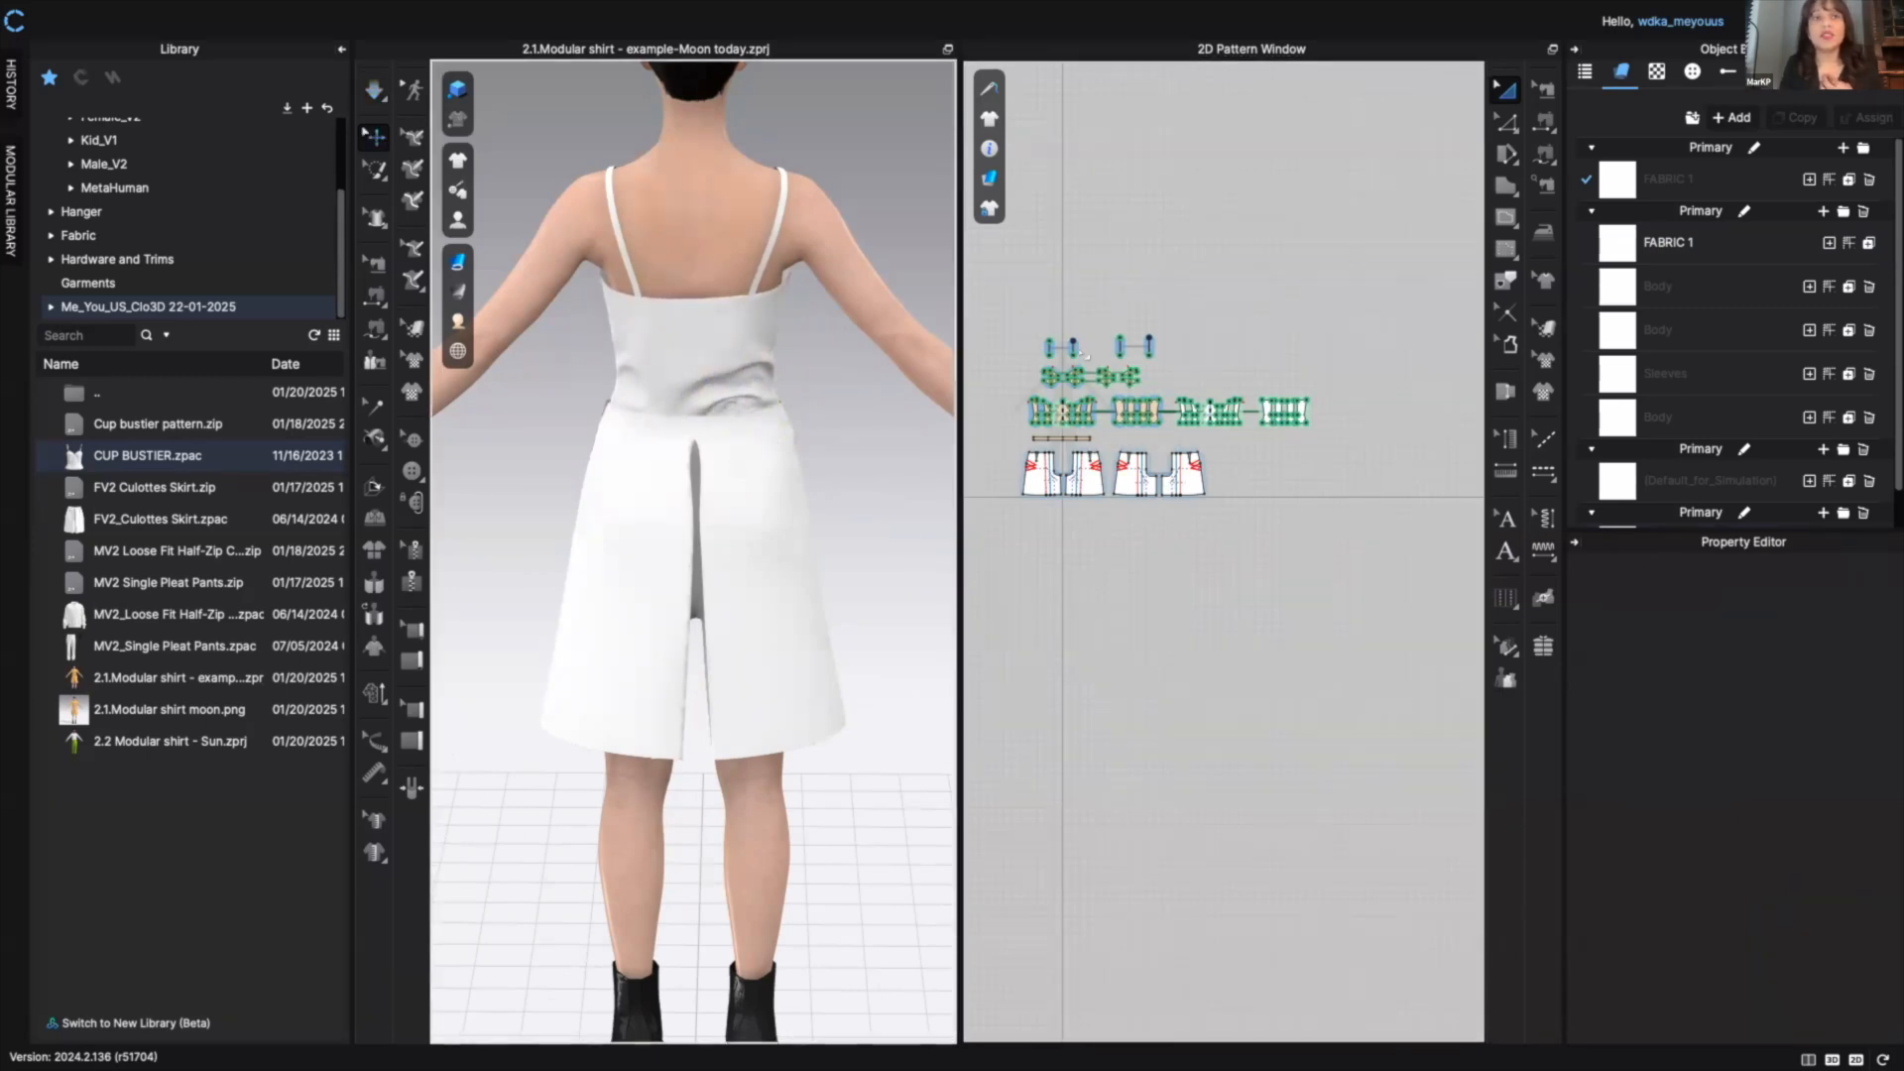
# - Set the particle distance of all the bustier's pattern pieces to 10 mm
pyautogui.moveTo(1022, 345); pyautogui.dragTo(1468, 451)
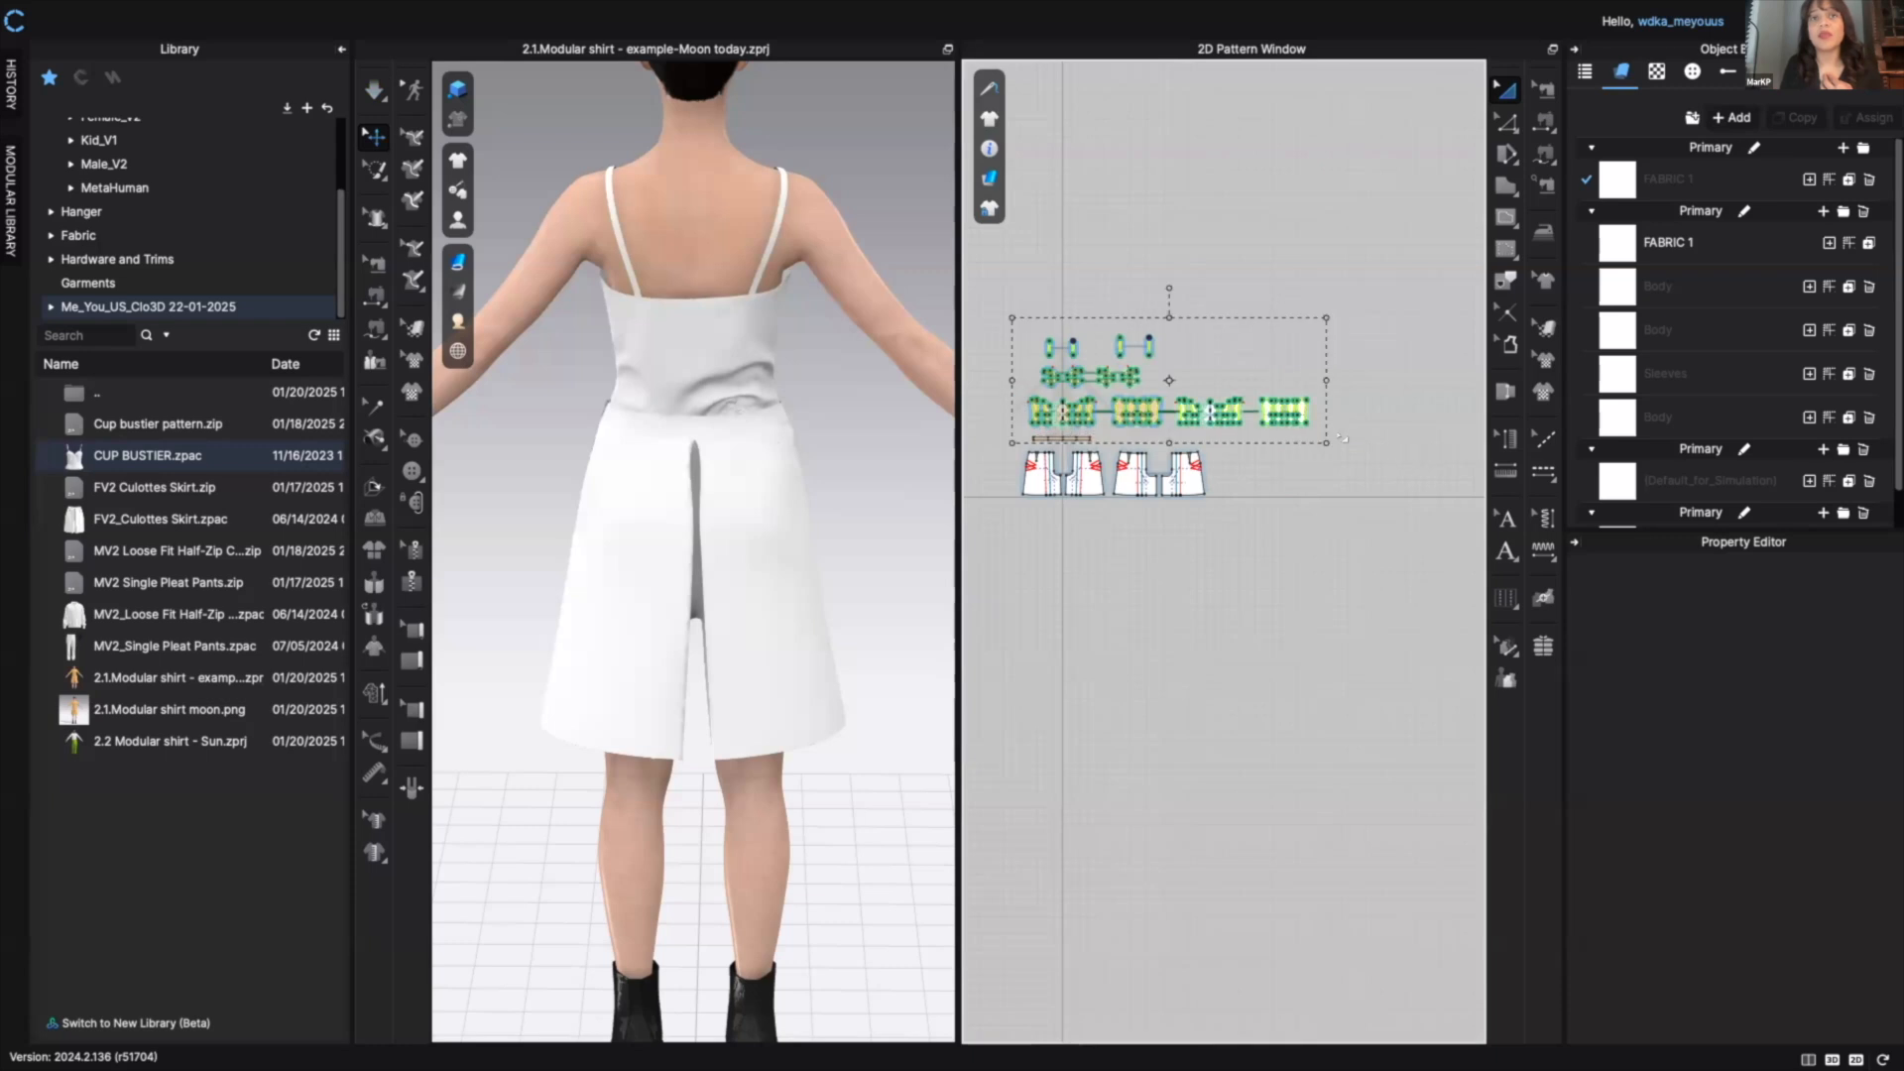
pyautogui.click(1832, 632)
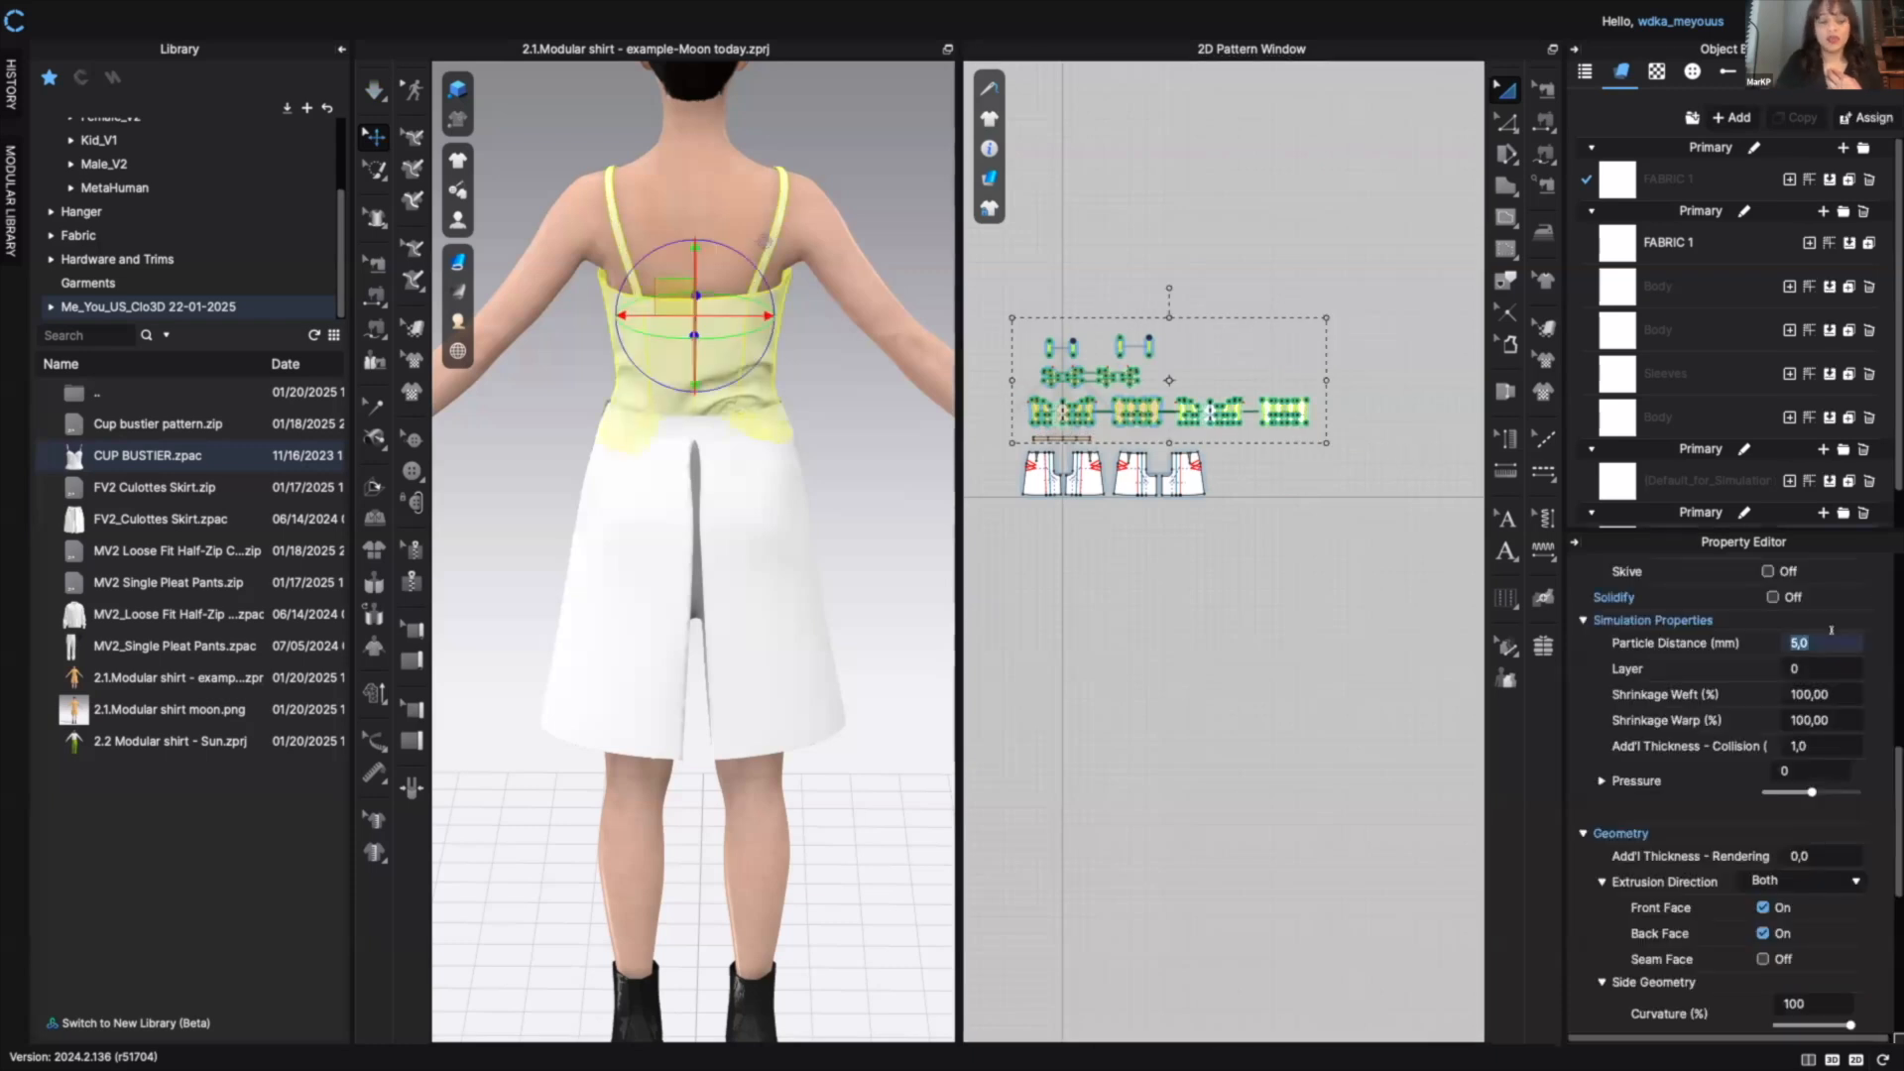
pyautogui.write('1')
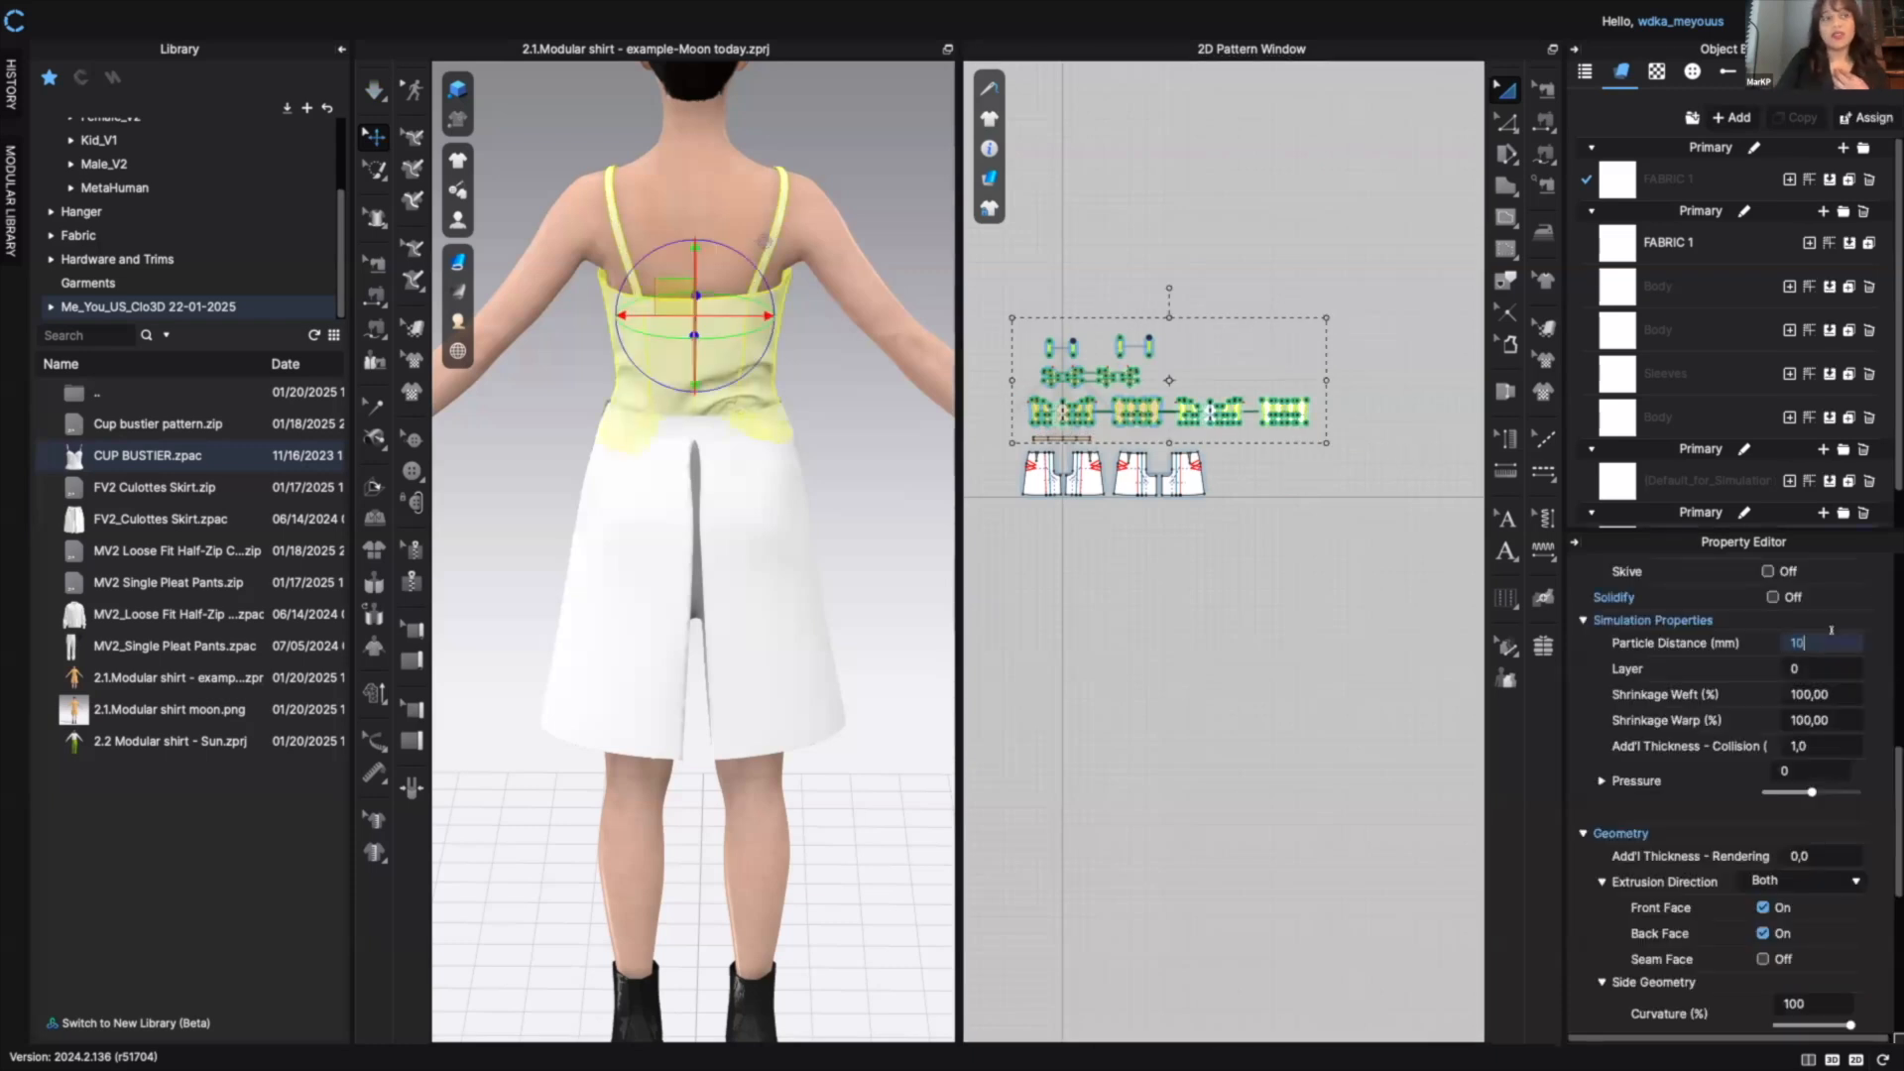
pyautogui.write('0')
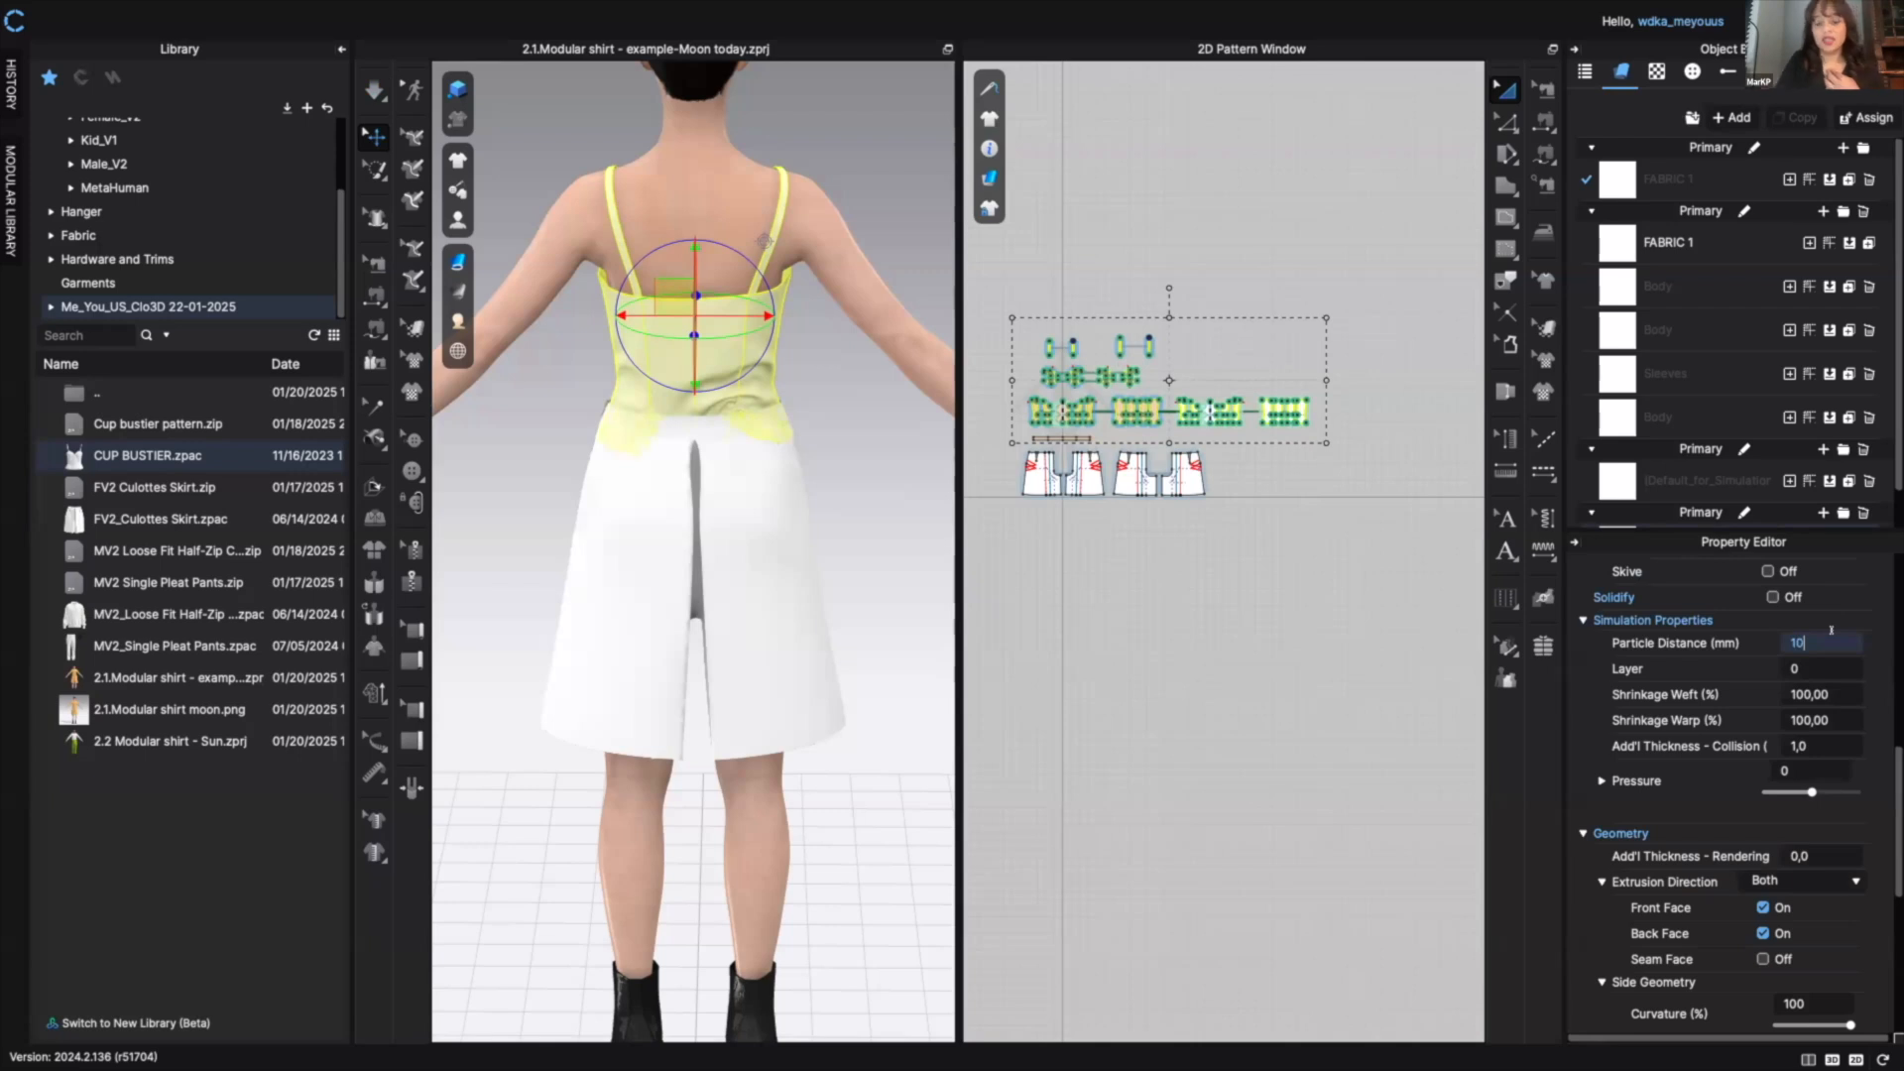
pyautogui.press('Return')
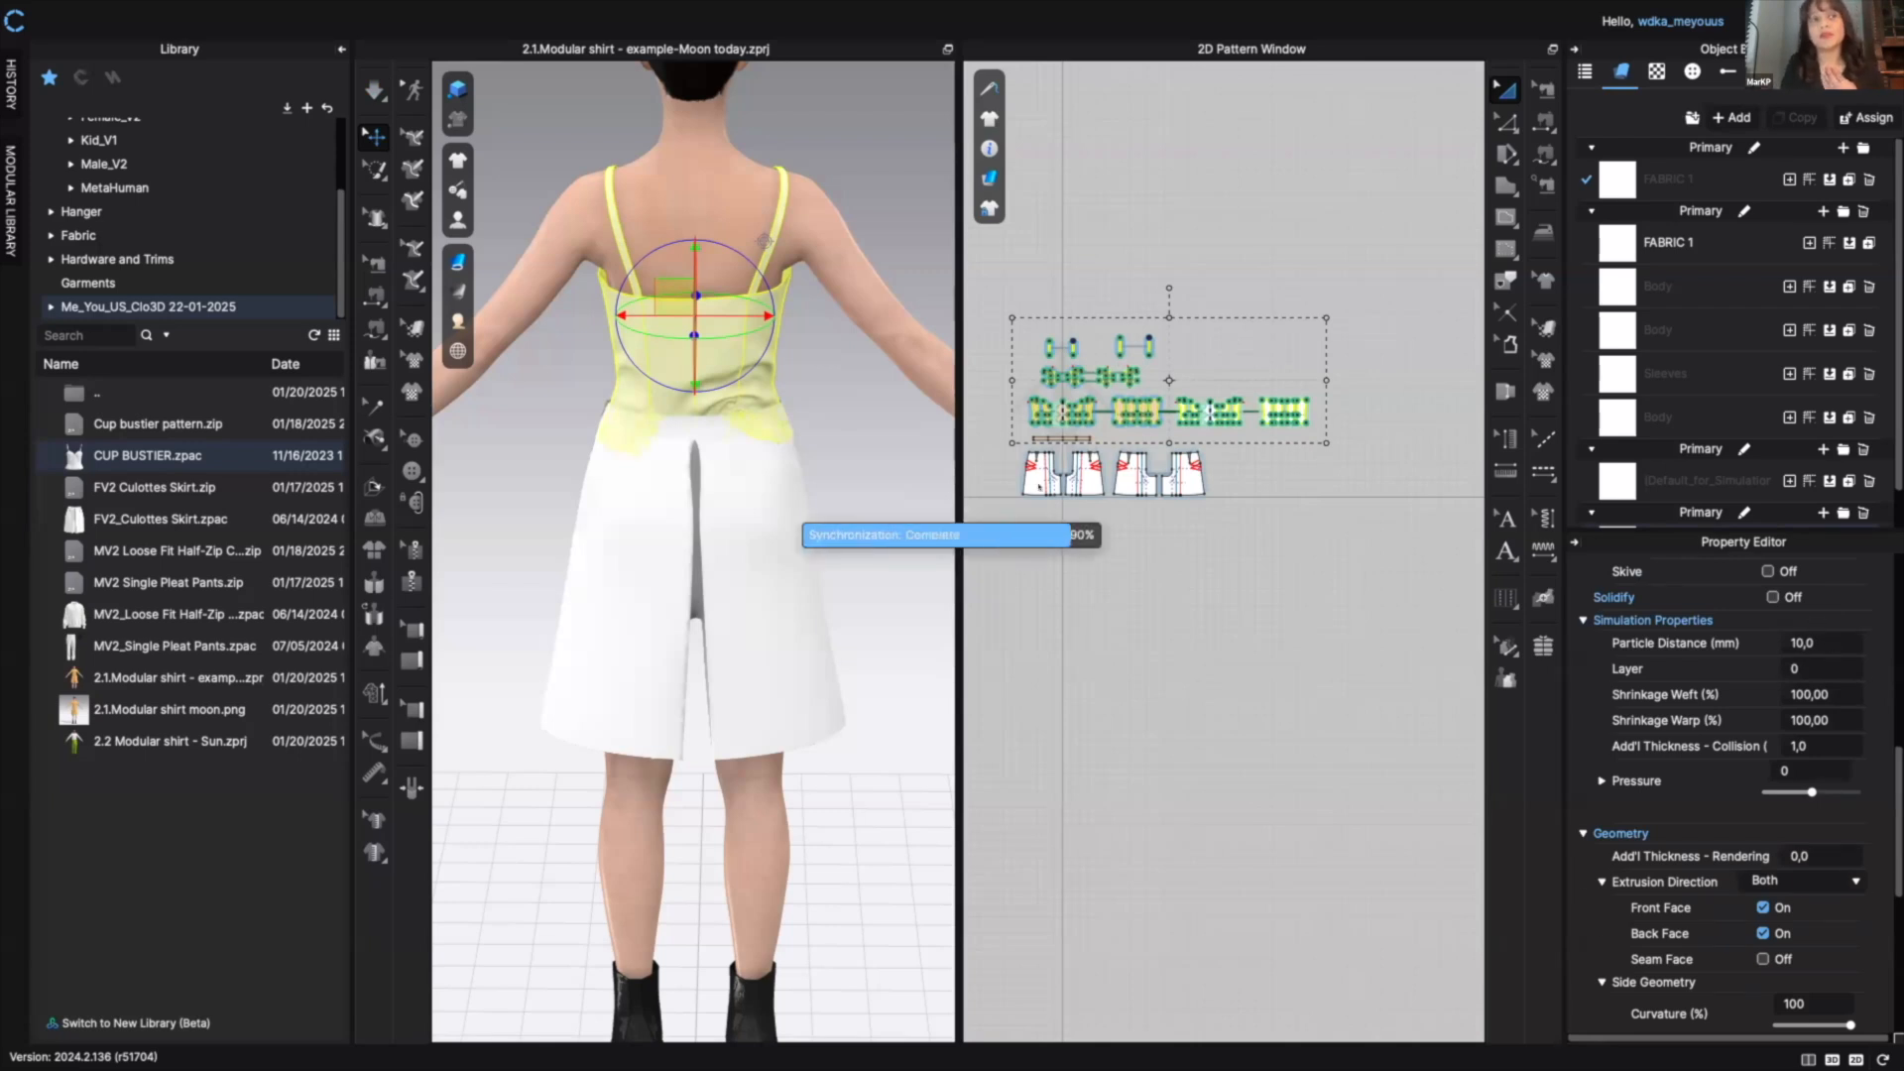
# - Restart the simulation and check from the front how the bustier settles at the shorts' waist
pyautogui.press('space')
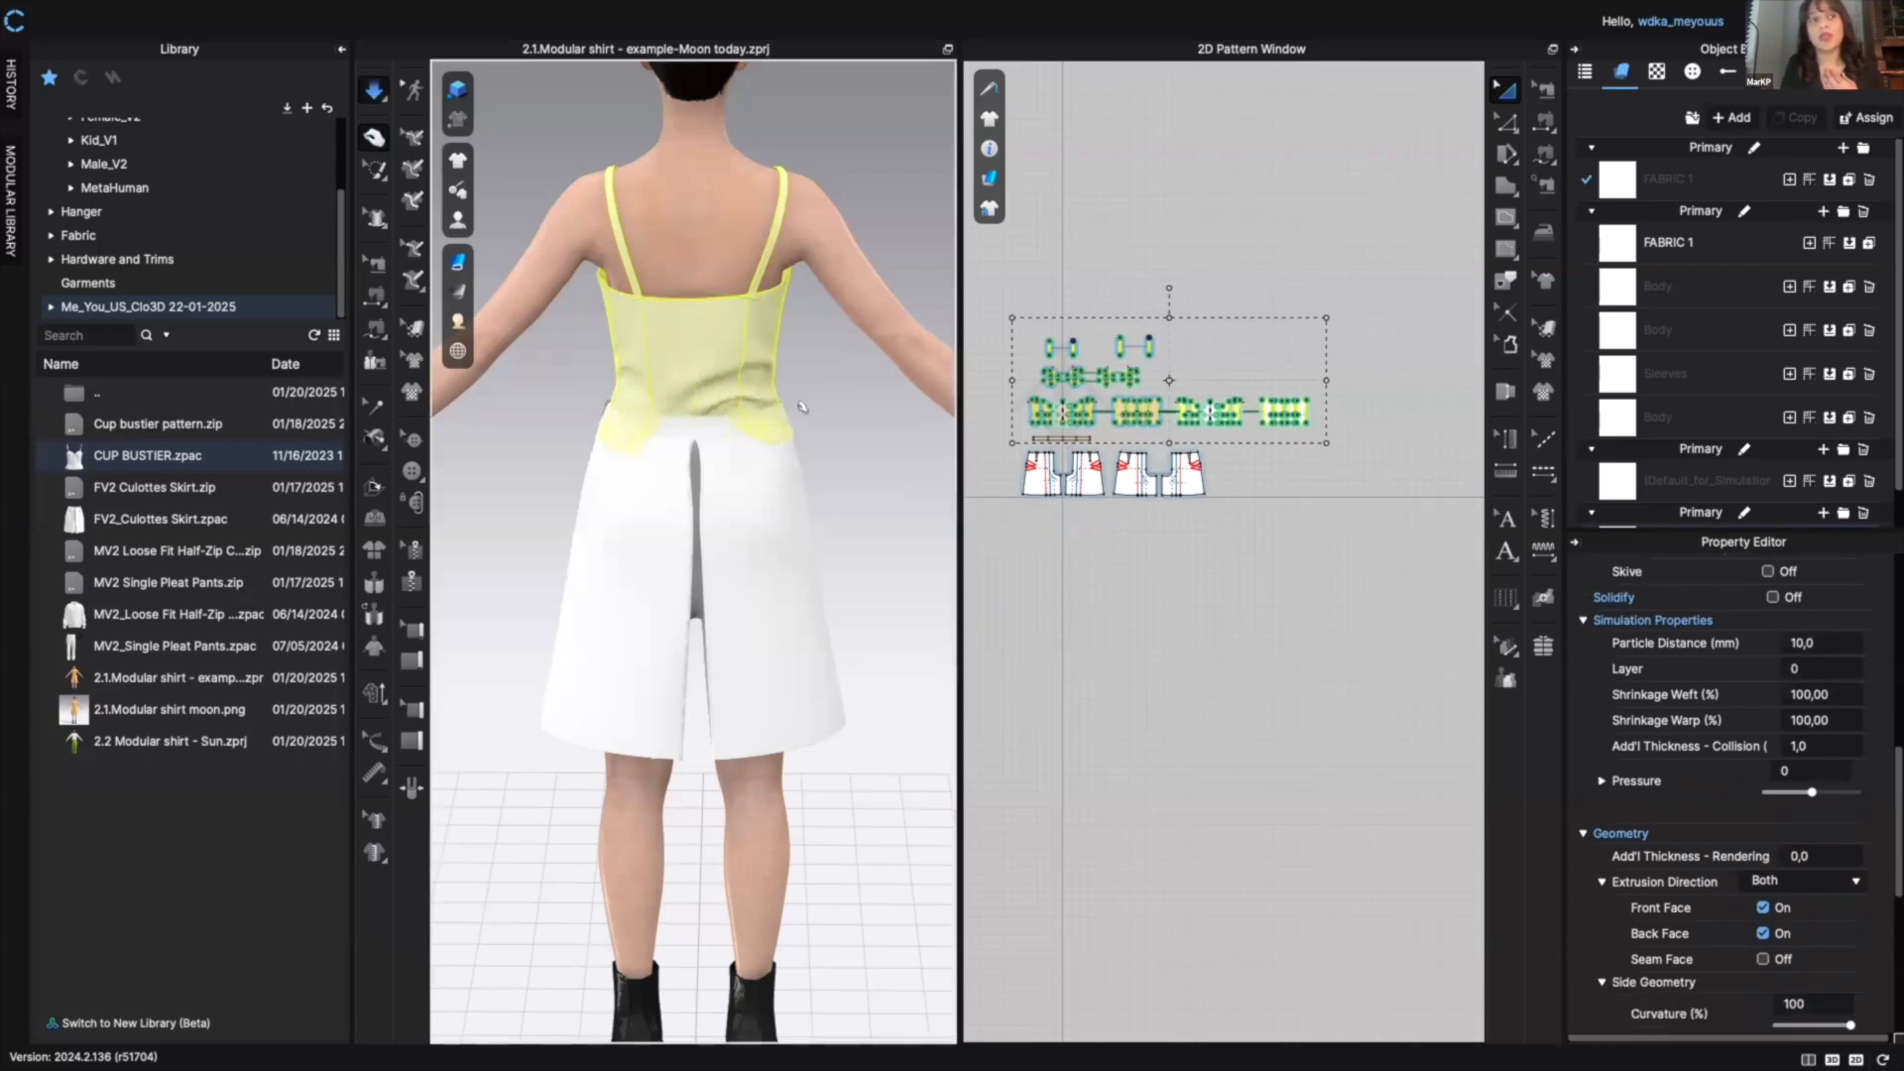
pyautogui.moveTo(785, 394); pyautogui.dragTo(376, 392, button='right')
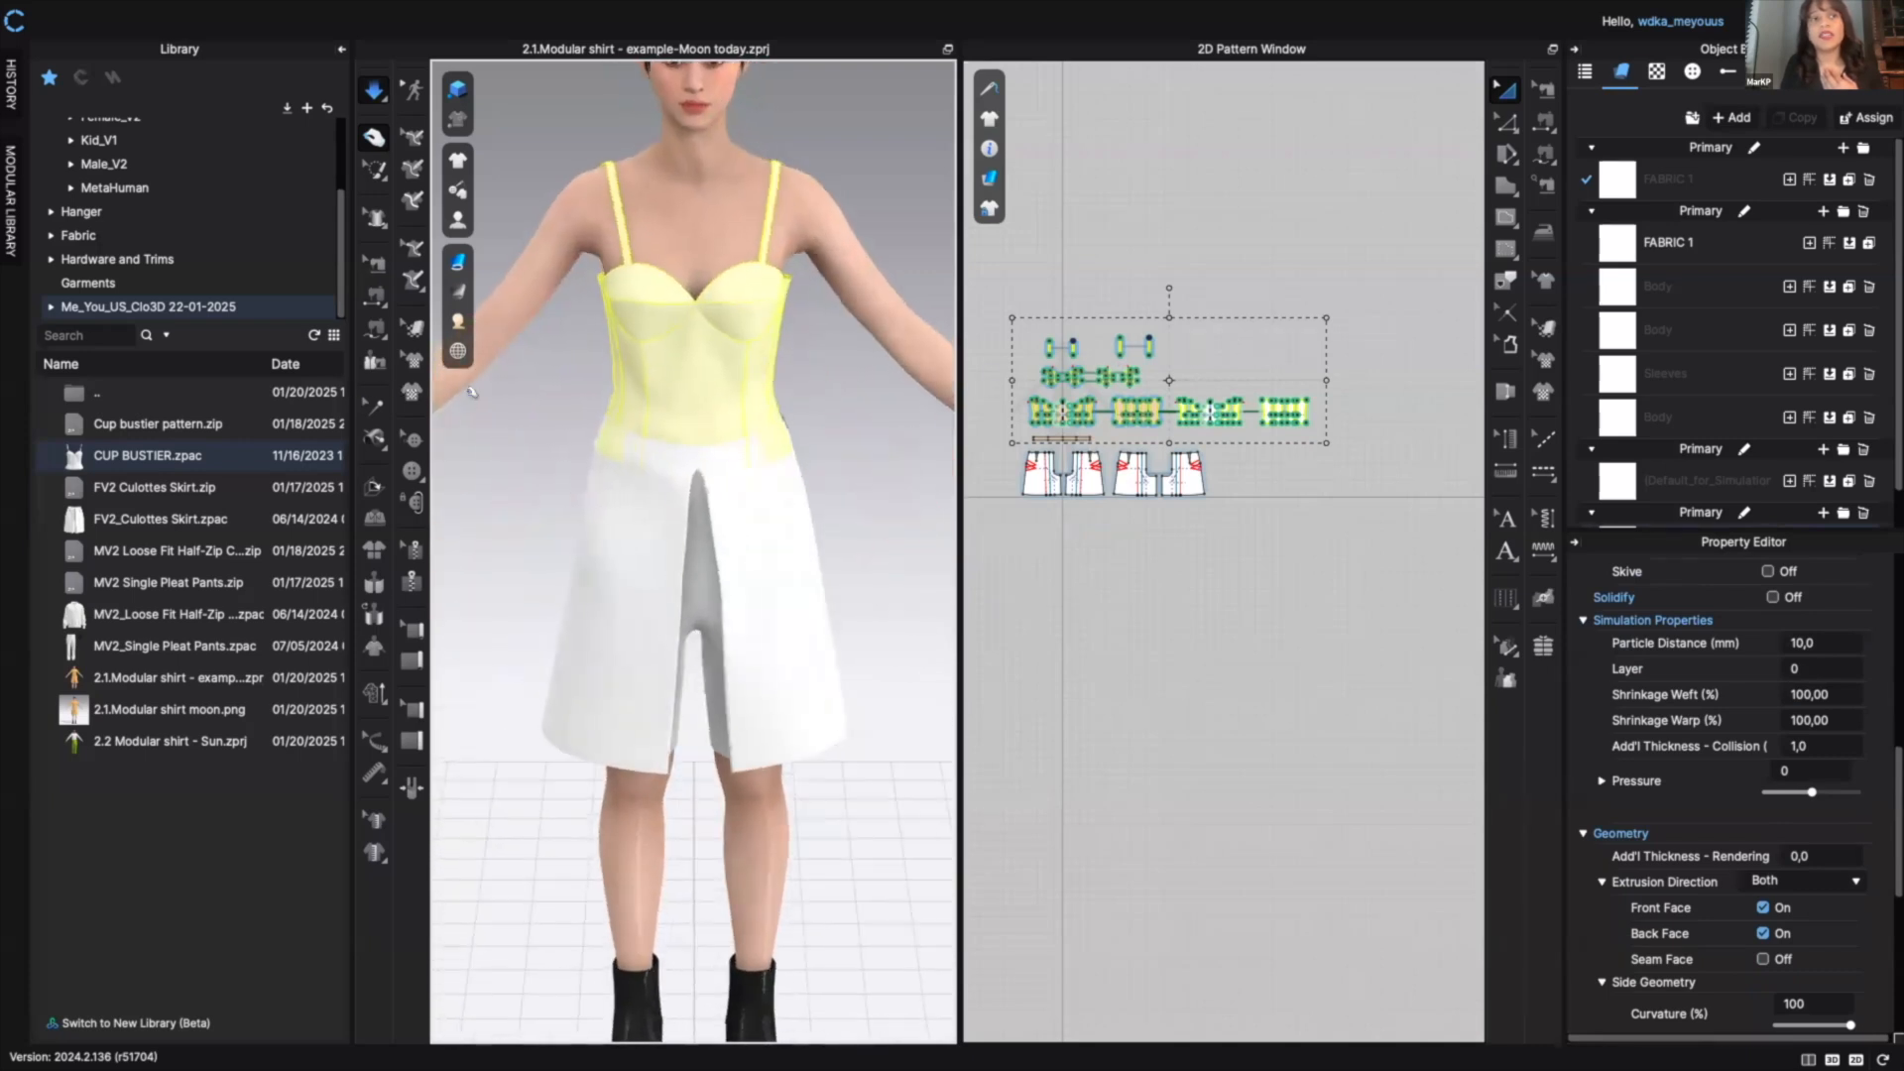
pyautogui.click(1027, 323)
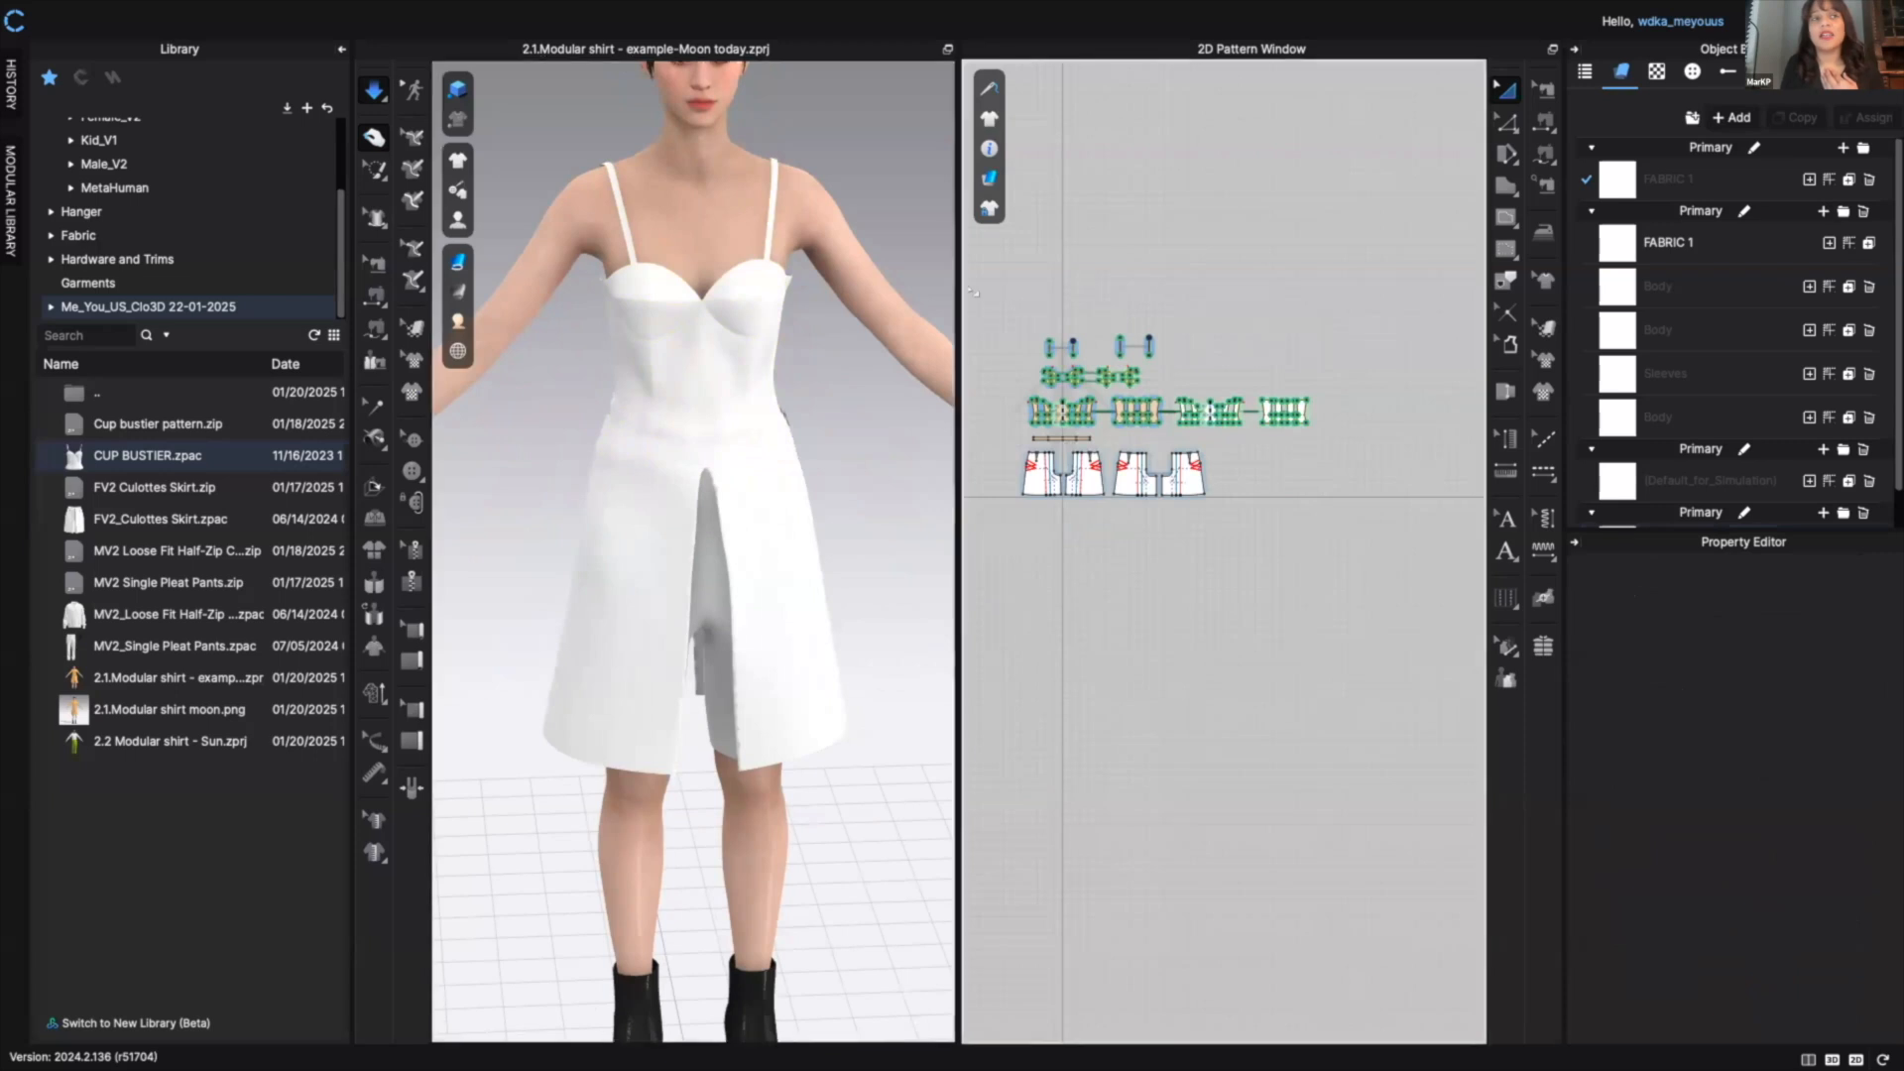
pyautogui.moveTo(1010, 297); pyautogui.dragTo(1327, 439)
pyautogui.click(867, 467)
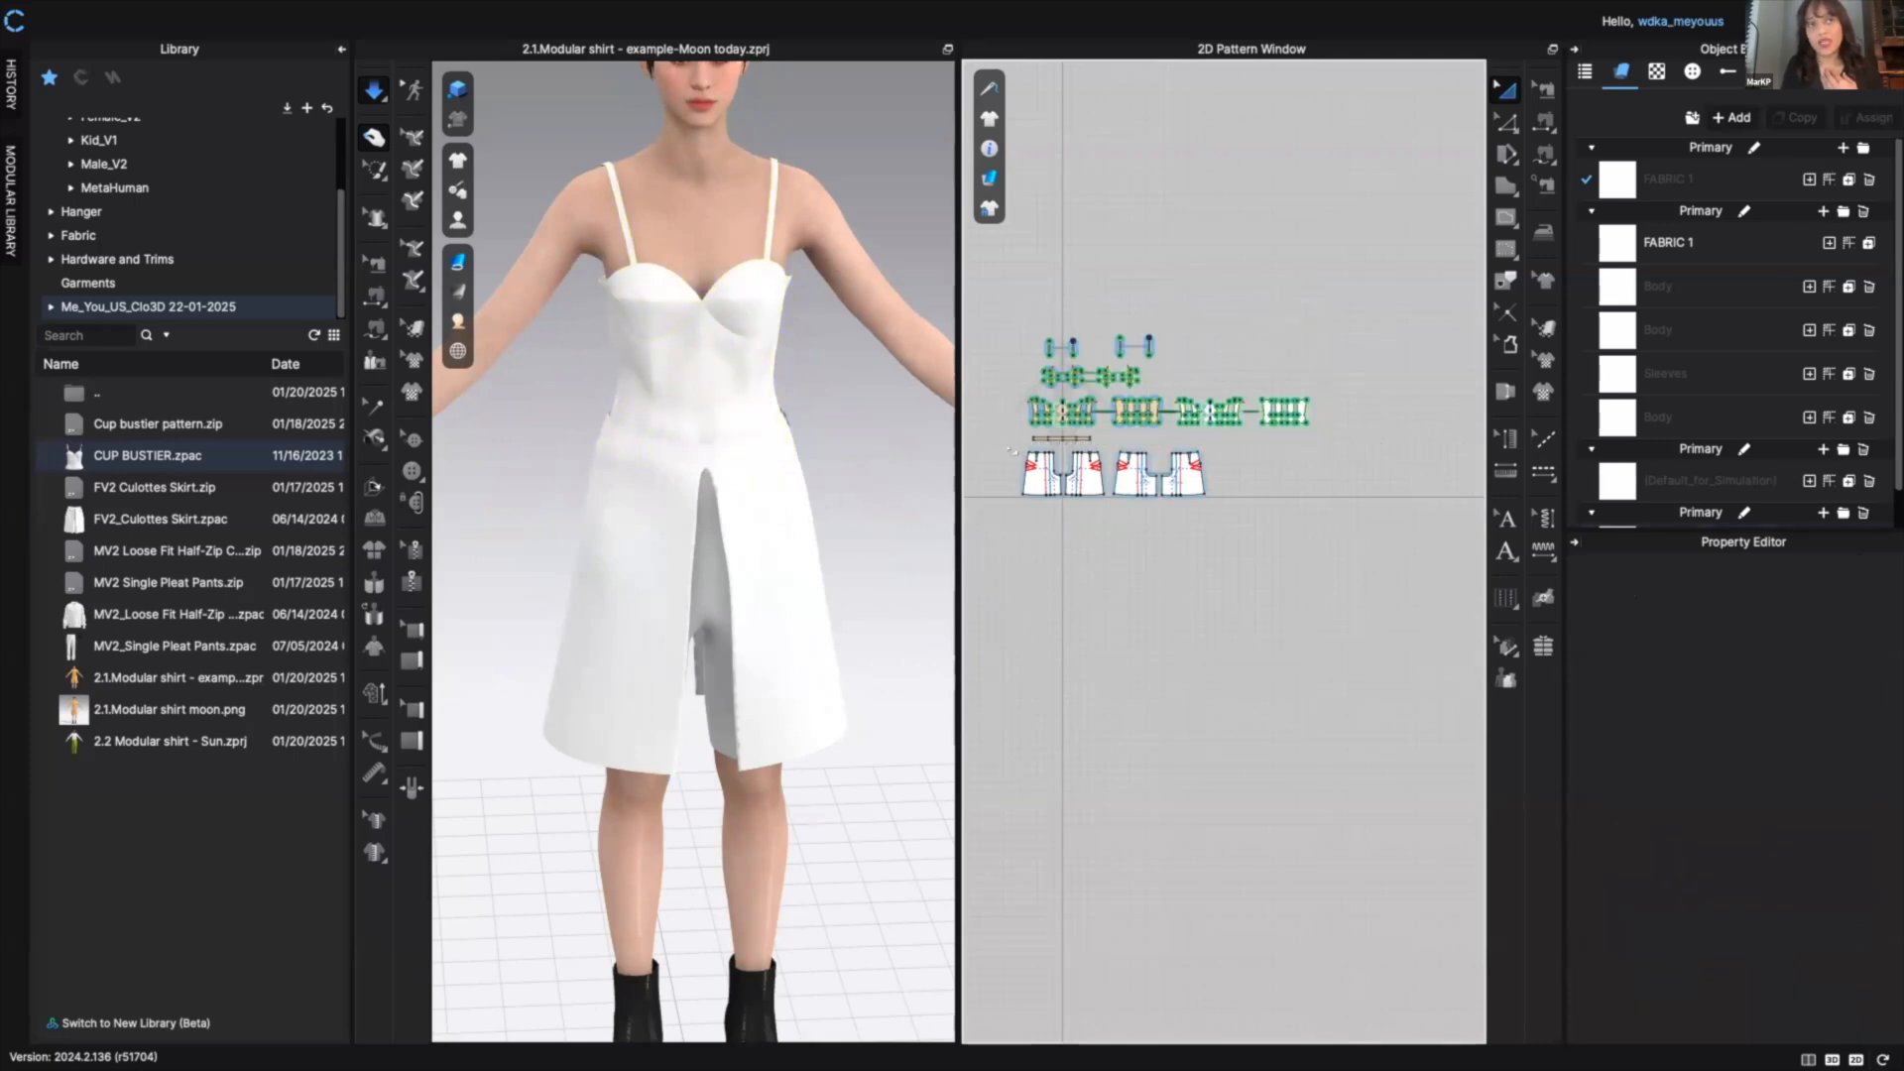
# - Unfreeze all the shorts' pattern pieces together with the waistband while the simulation runs
pyautogui.moveTo(996, 429); pyautogui.dragTo(1240, 530)
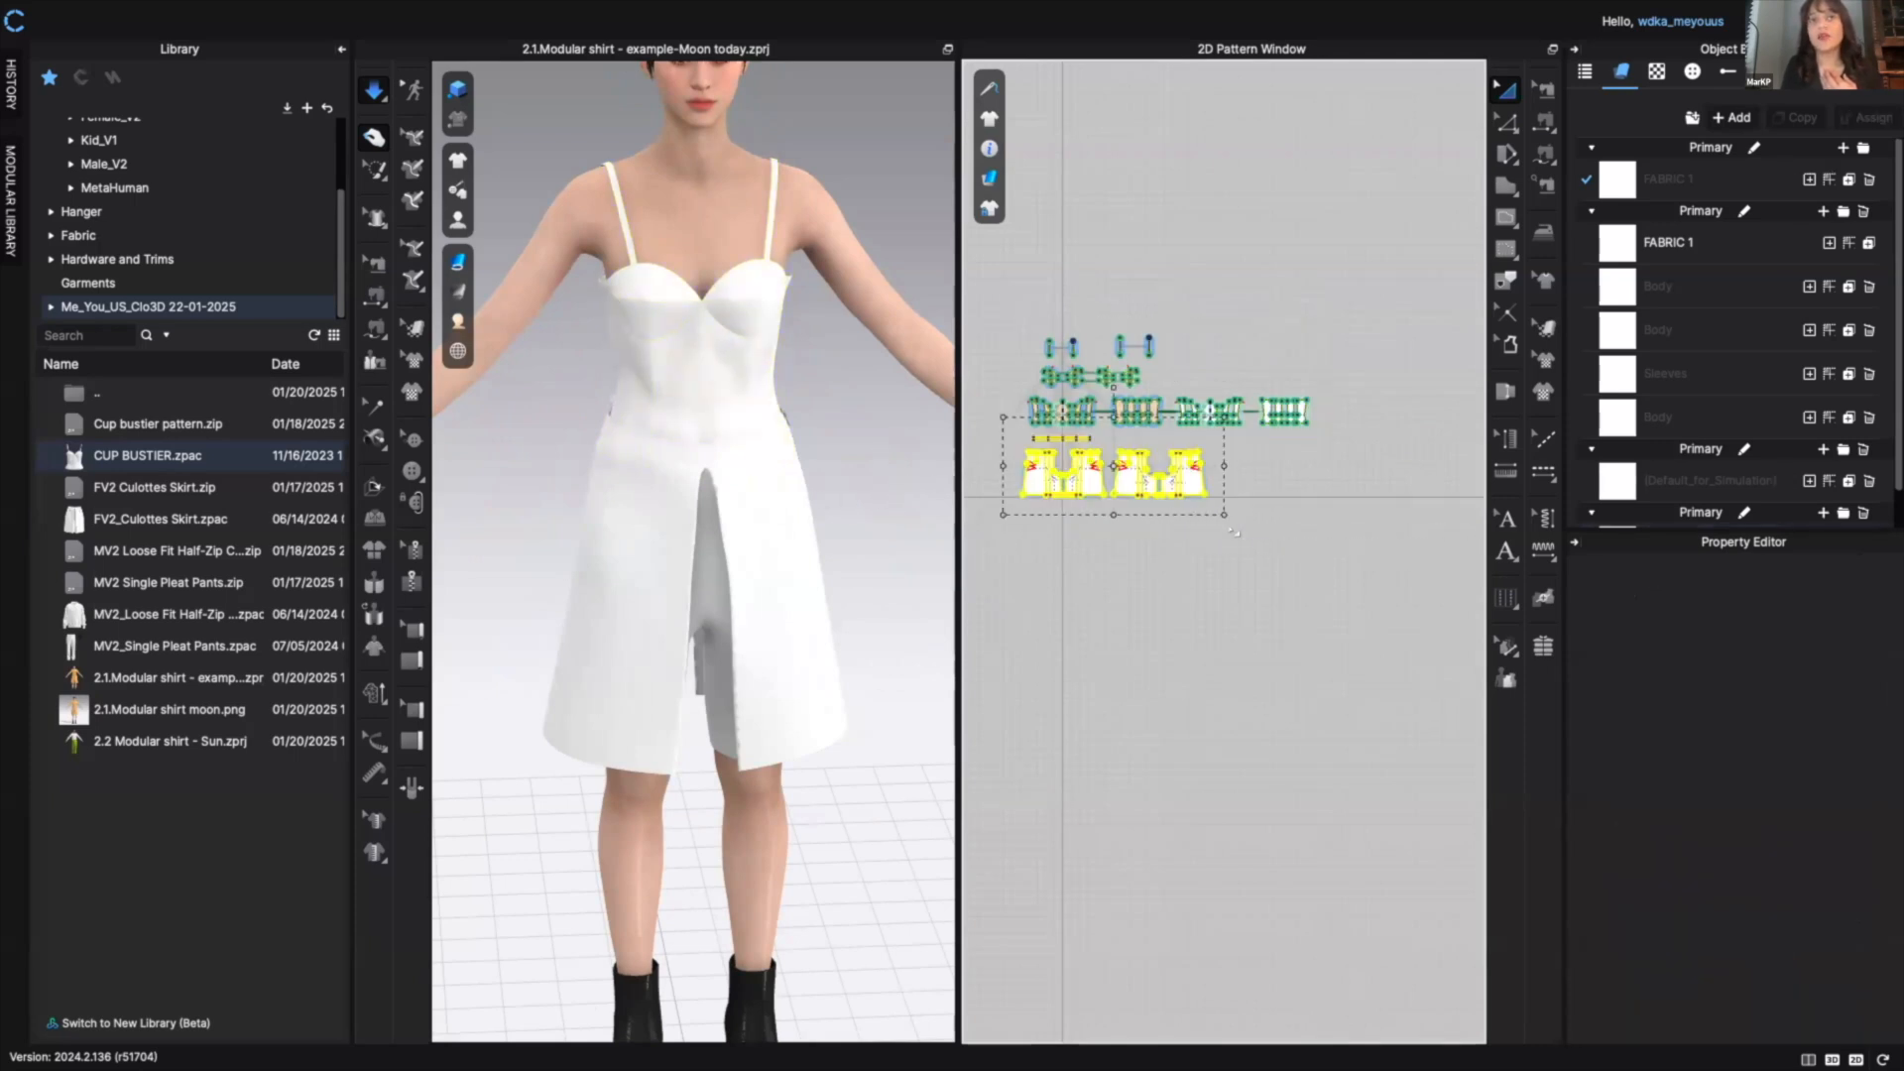
pyautogui.rightClick(772, 537)
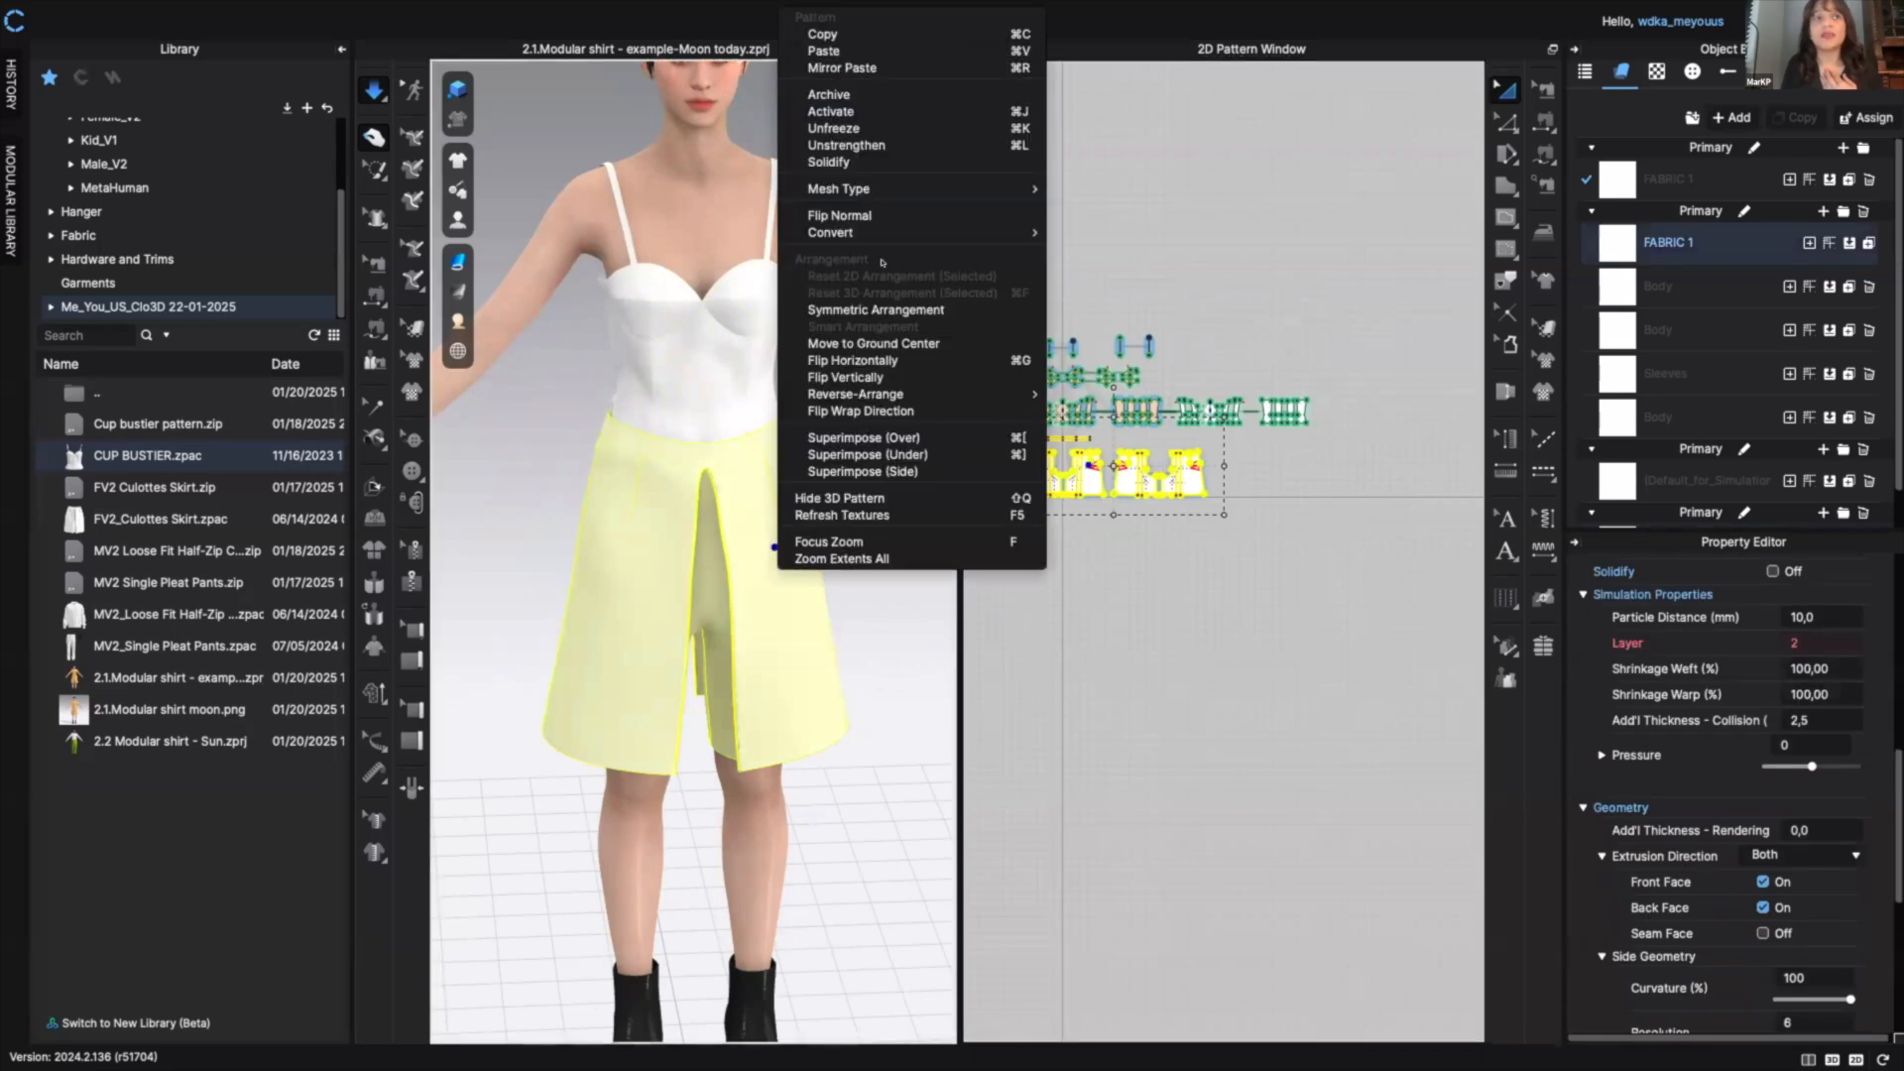
pyautogui.click(861, 129)
pyautogui.moveTo(835, 423); pyautogui.dragTo(865, 420, button='right')
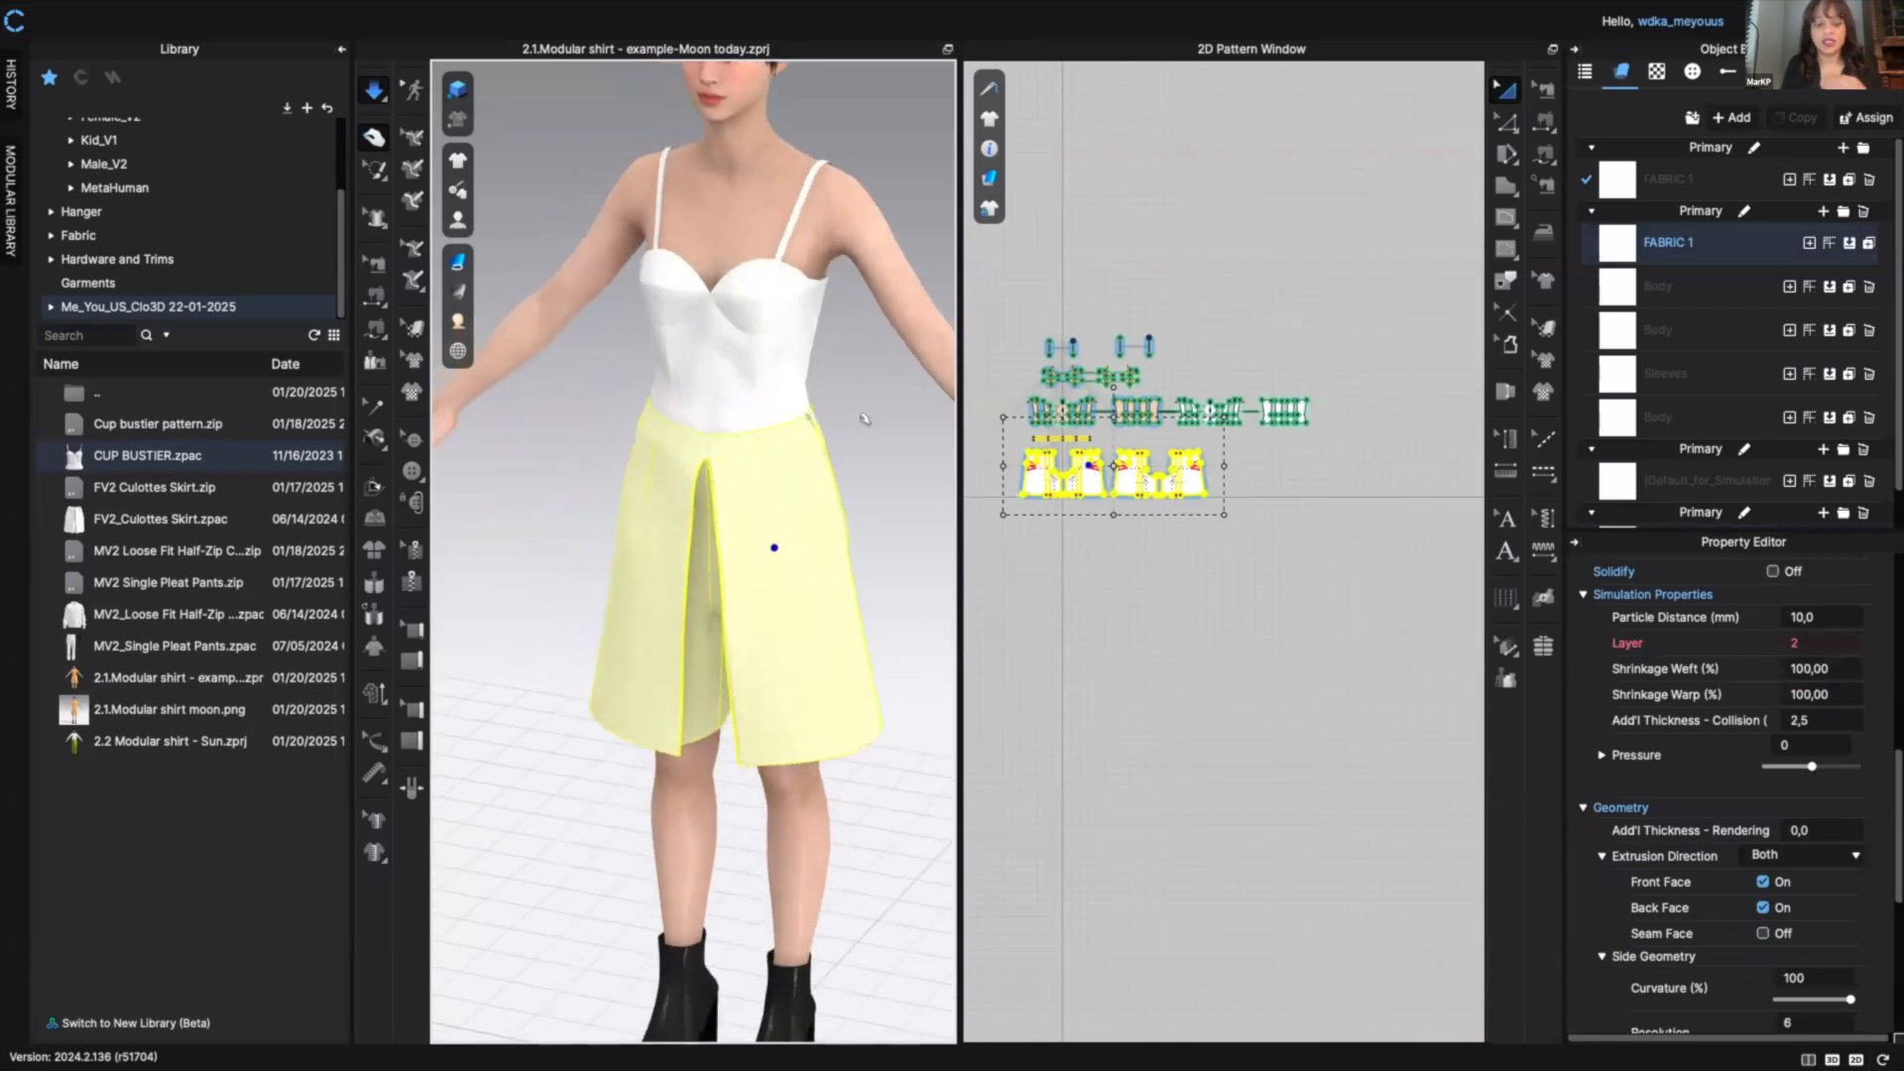
# - Pause and resume the simulation so the unfrozen shorts and the bustier drape together, and stop it
pyautogui.press('space')
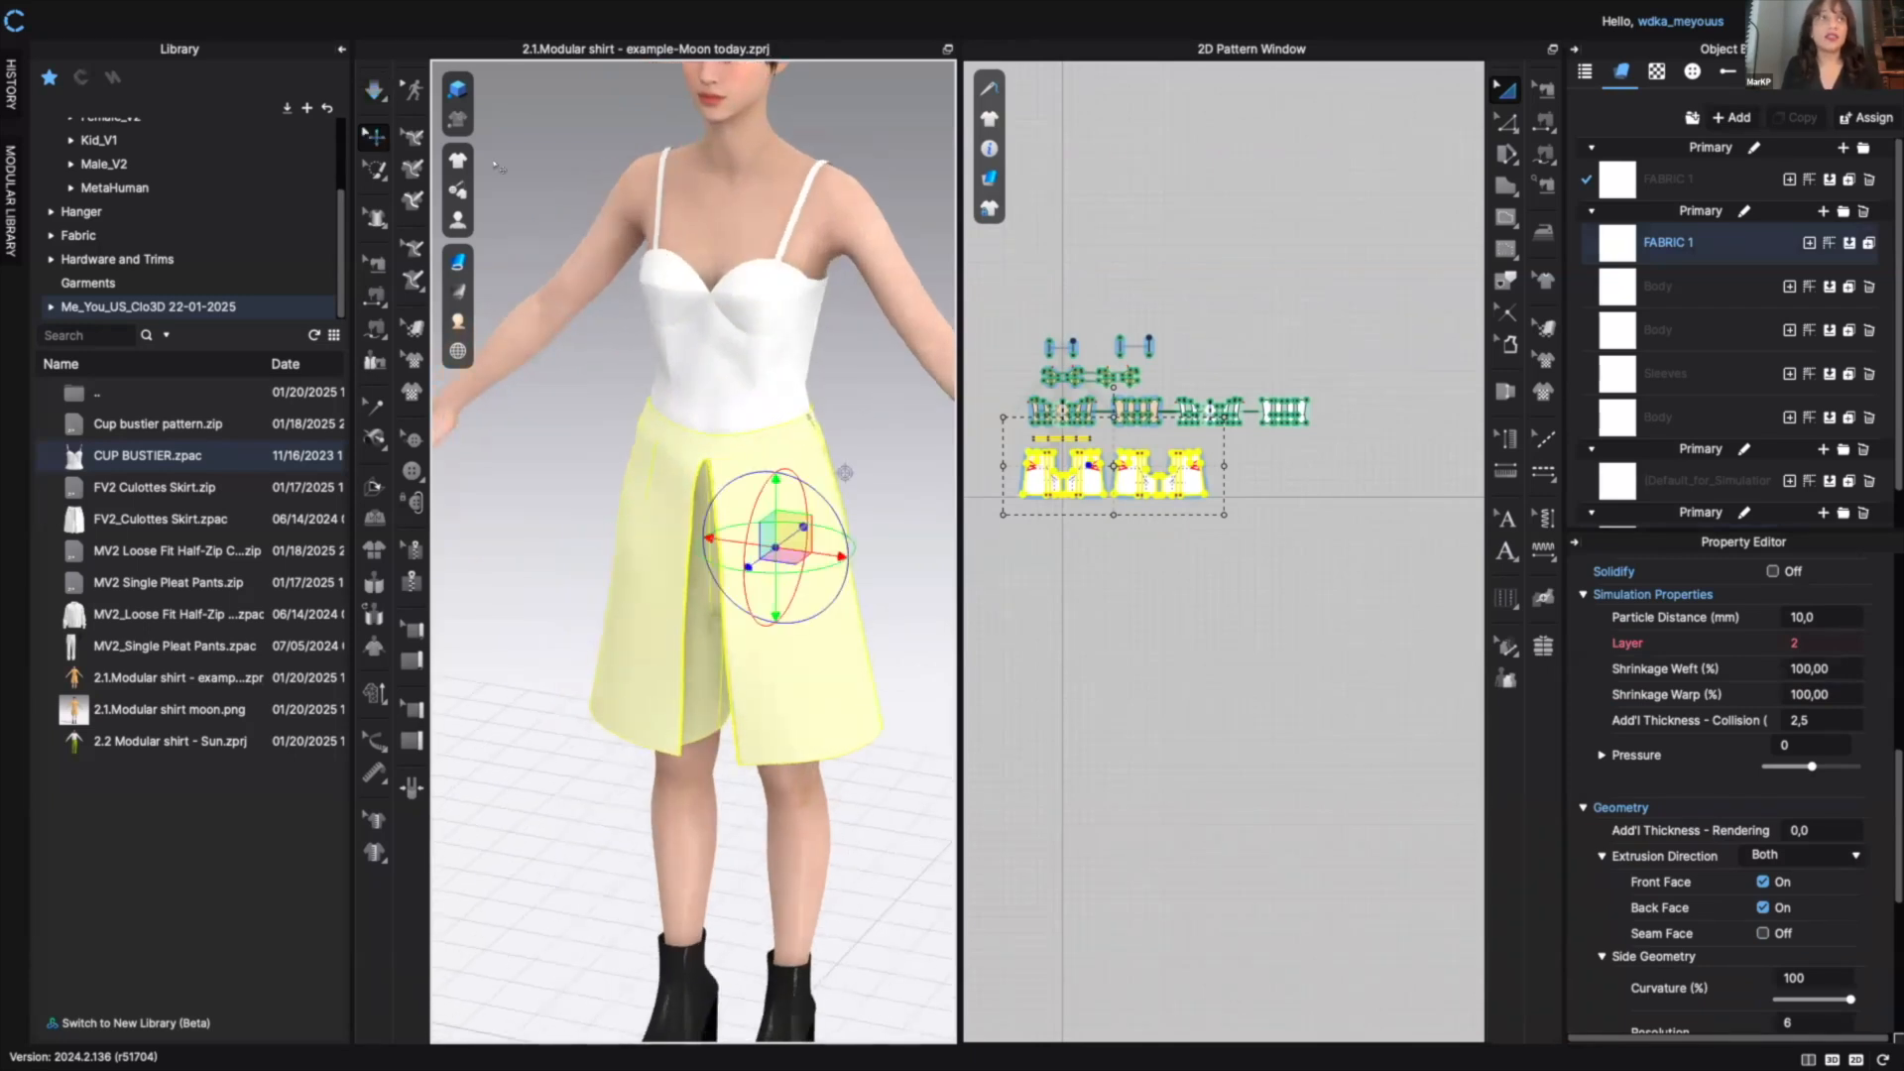
pyautogui.press('space')
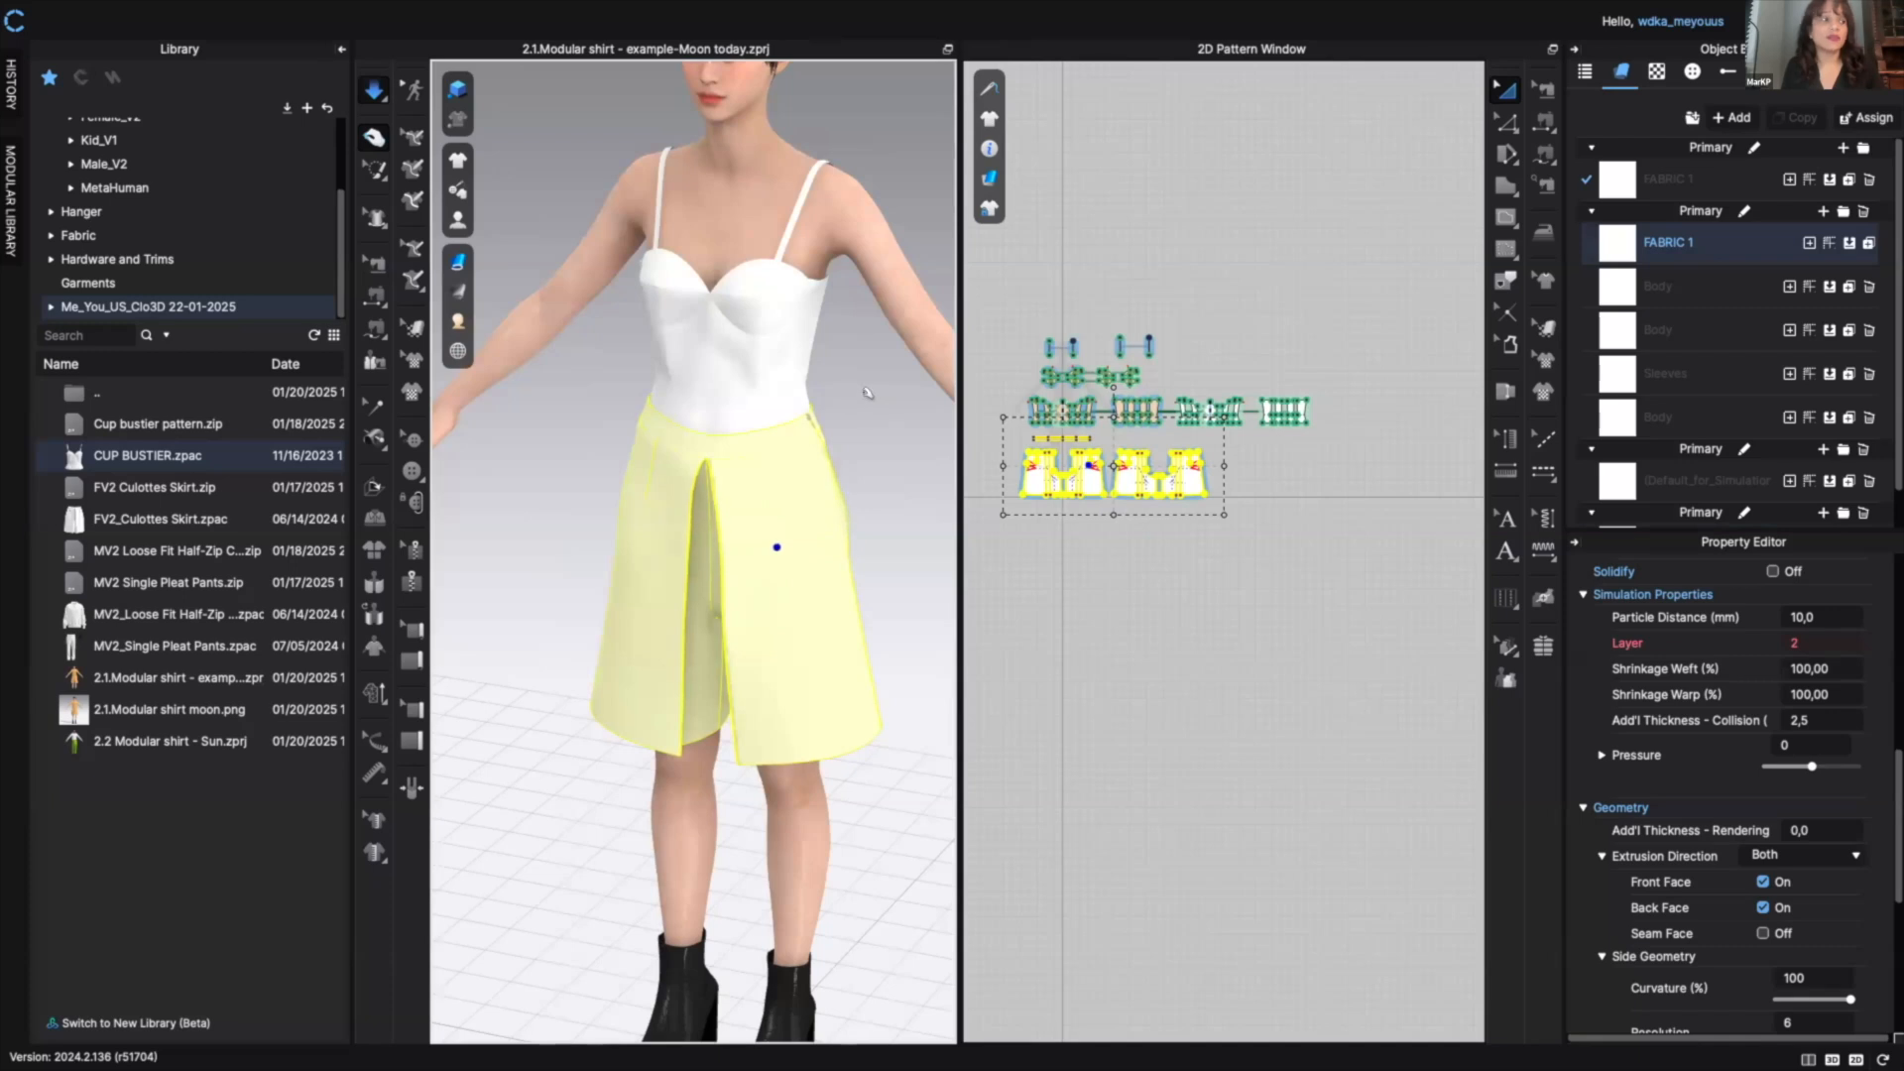
pyautogui.moveTo(849, 391)
pyautogui.mouseDown(button='right')
pyautogui.moveTo(565, 388)
pyautogui.moveTo(873, 391)
pyautogui.mouseUp(button='right')
pyautogui.press('space')
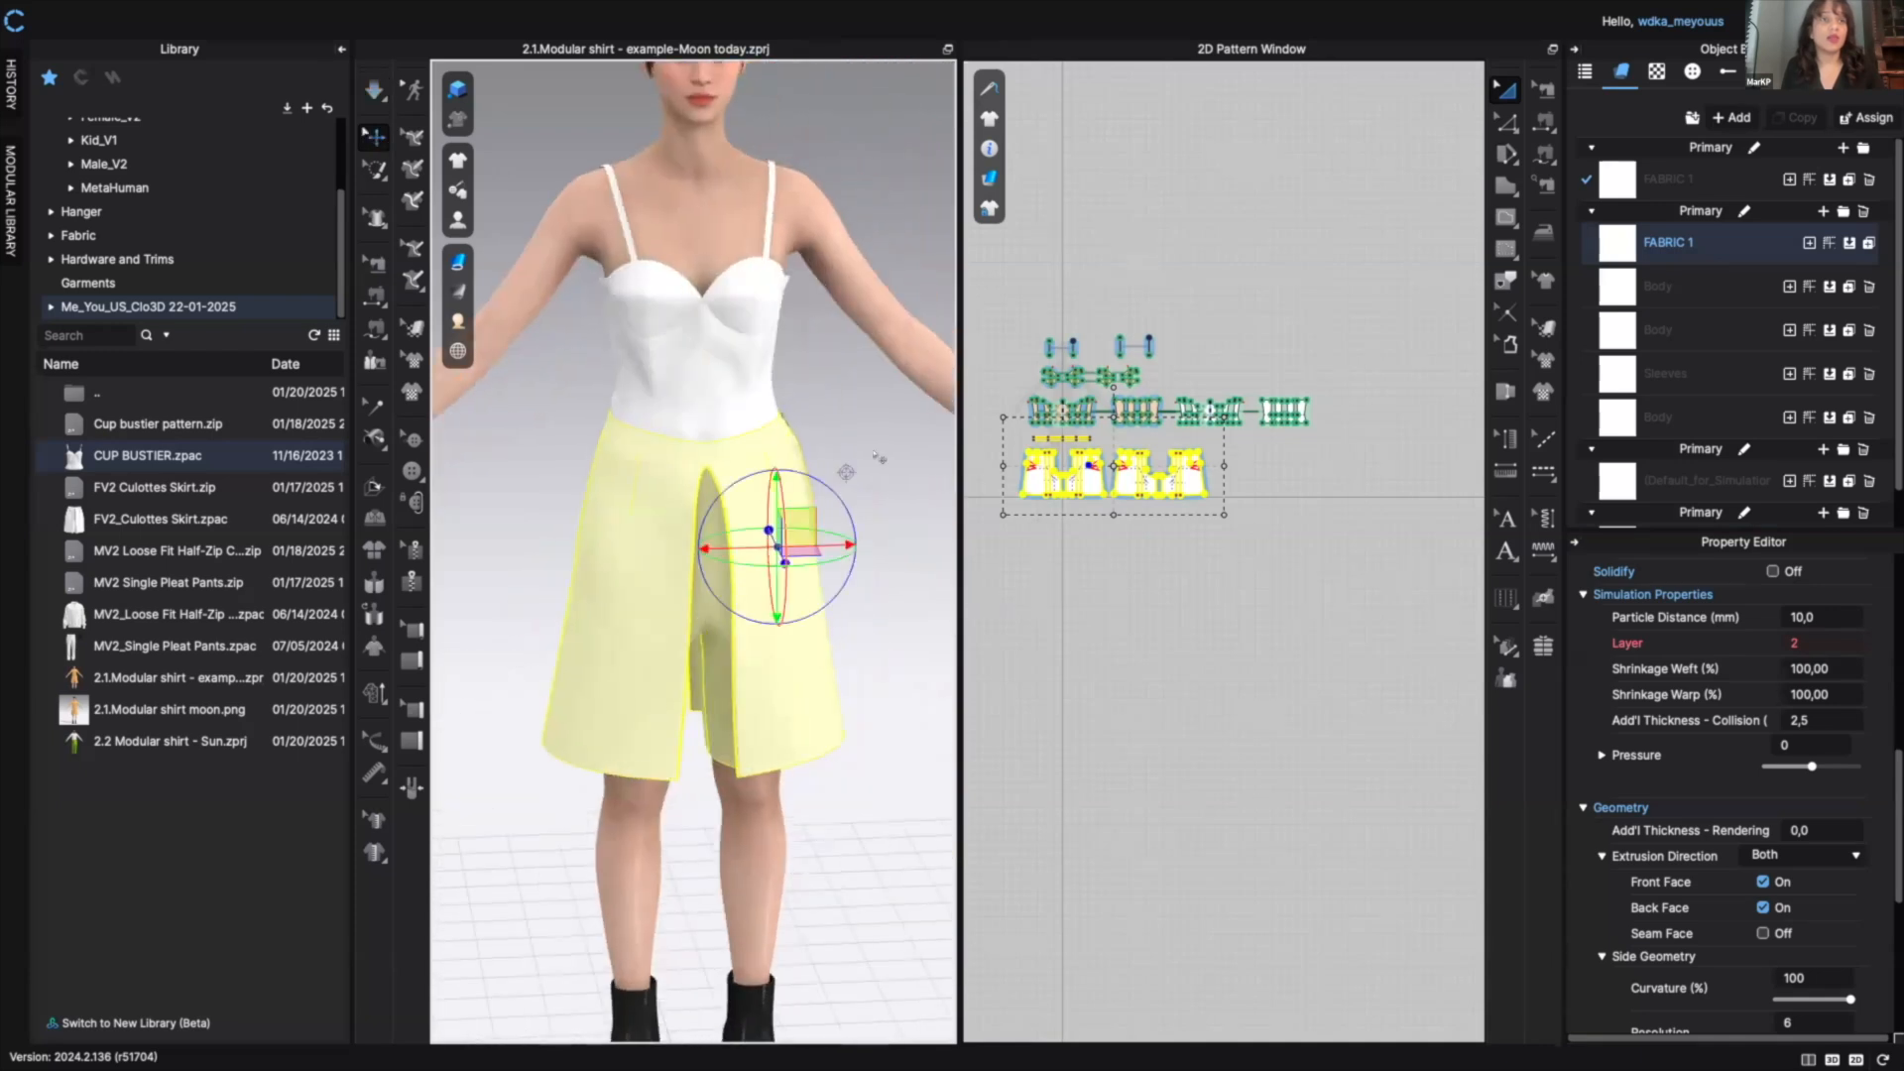
# - Delete all the bustier's pattern pieces, keeping only the shorts on the avatar
pyautogui.click(880, 459)
pyautogui.moveTo(880, 459); pyautogui.dragTo(833, 427, button='right')
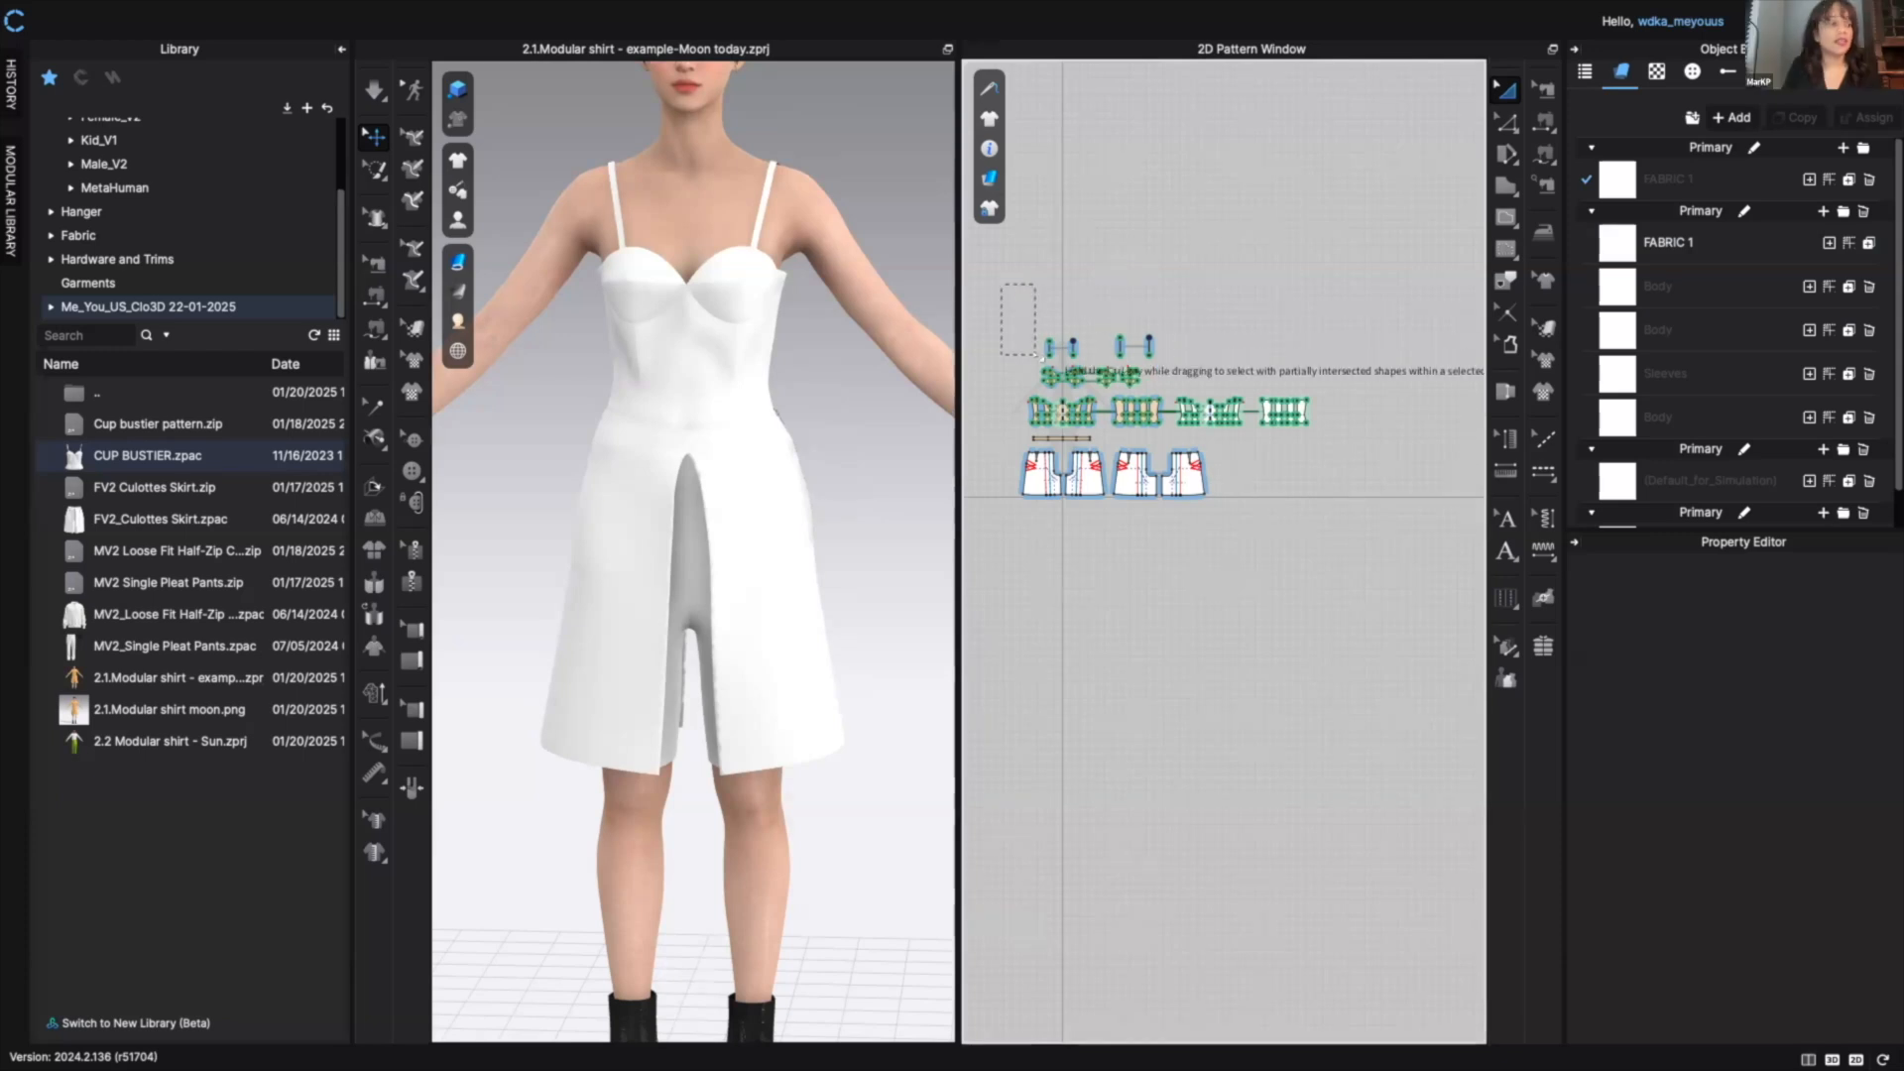
pyautogui.moveTo(1005, 293); pyautogui.dragTo(1374, 439)
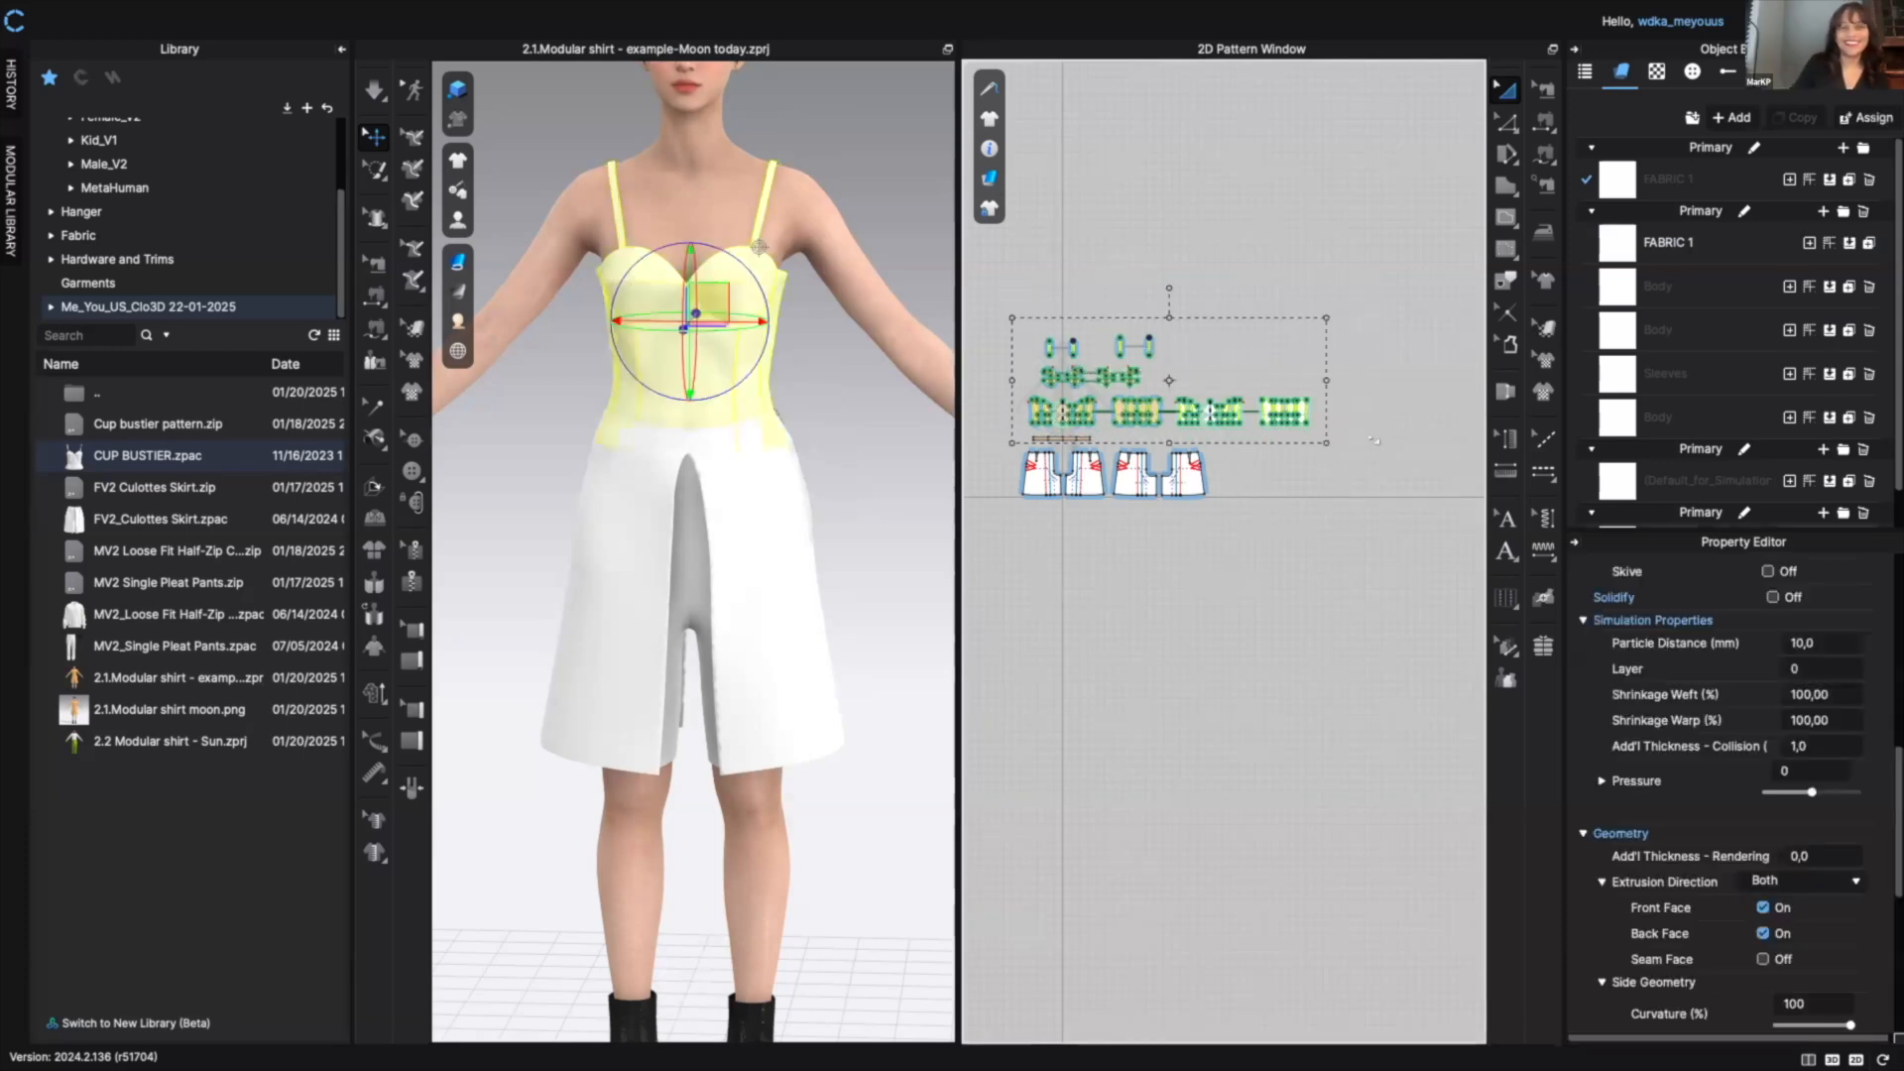
pyautogui.press('Delete')
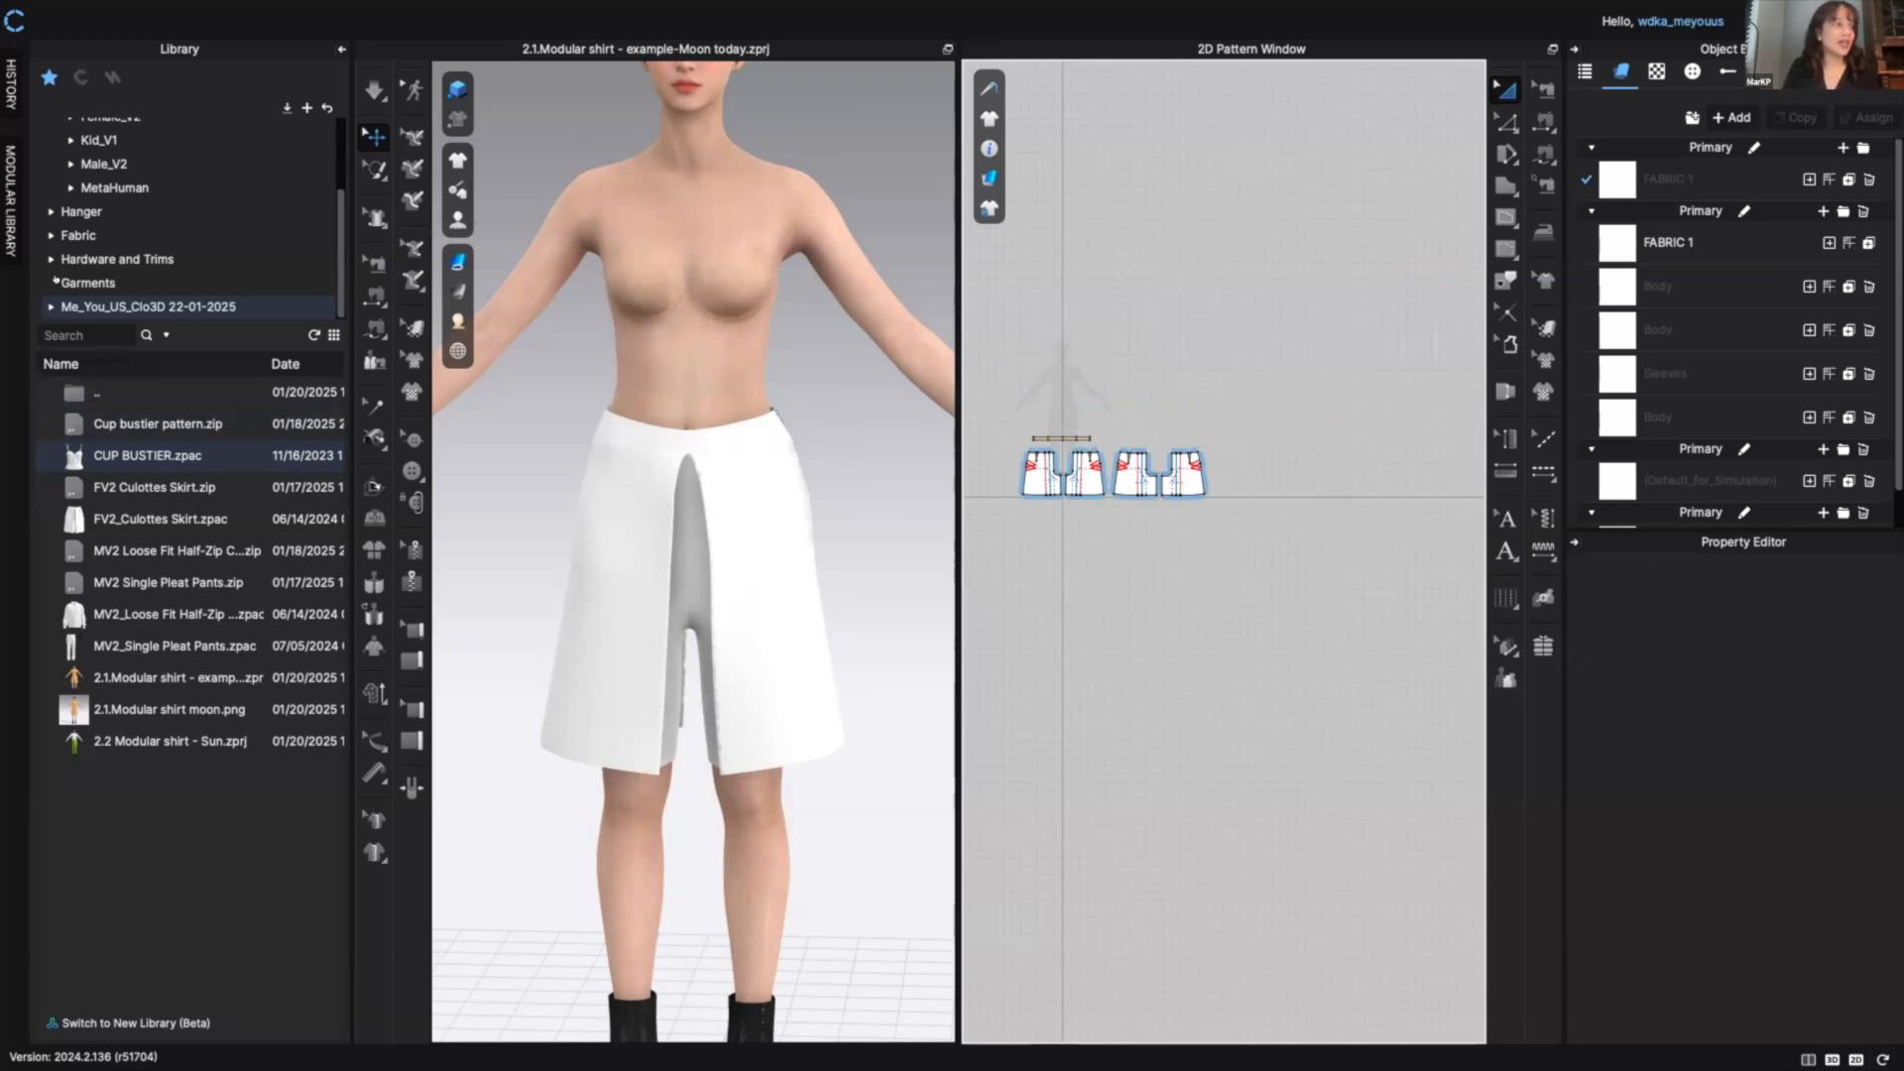
# - Add CUP BUSTIER.zpac from the 2. Garments folder to the scene, maintaining the current avatar's size and pose
pyautogui.click(57, 307)
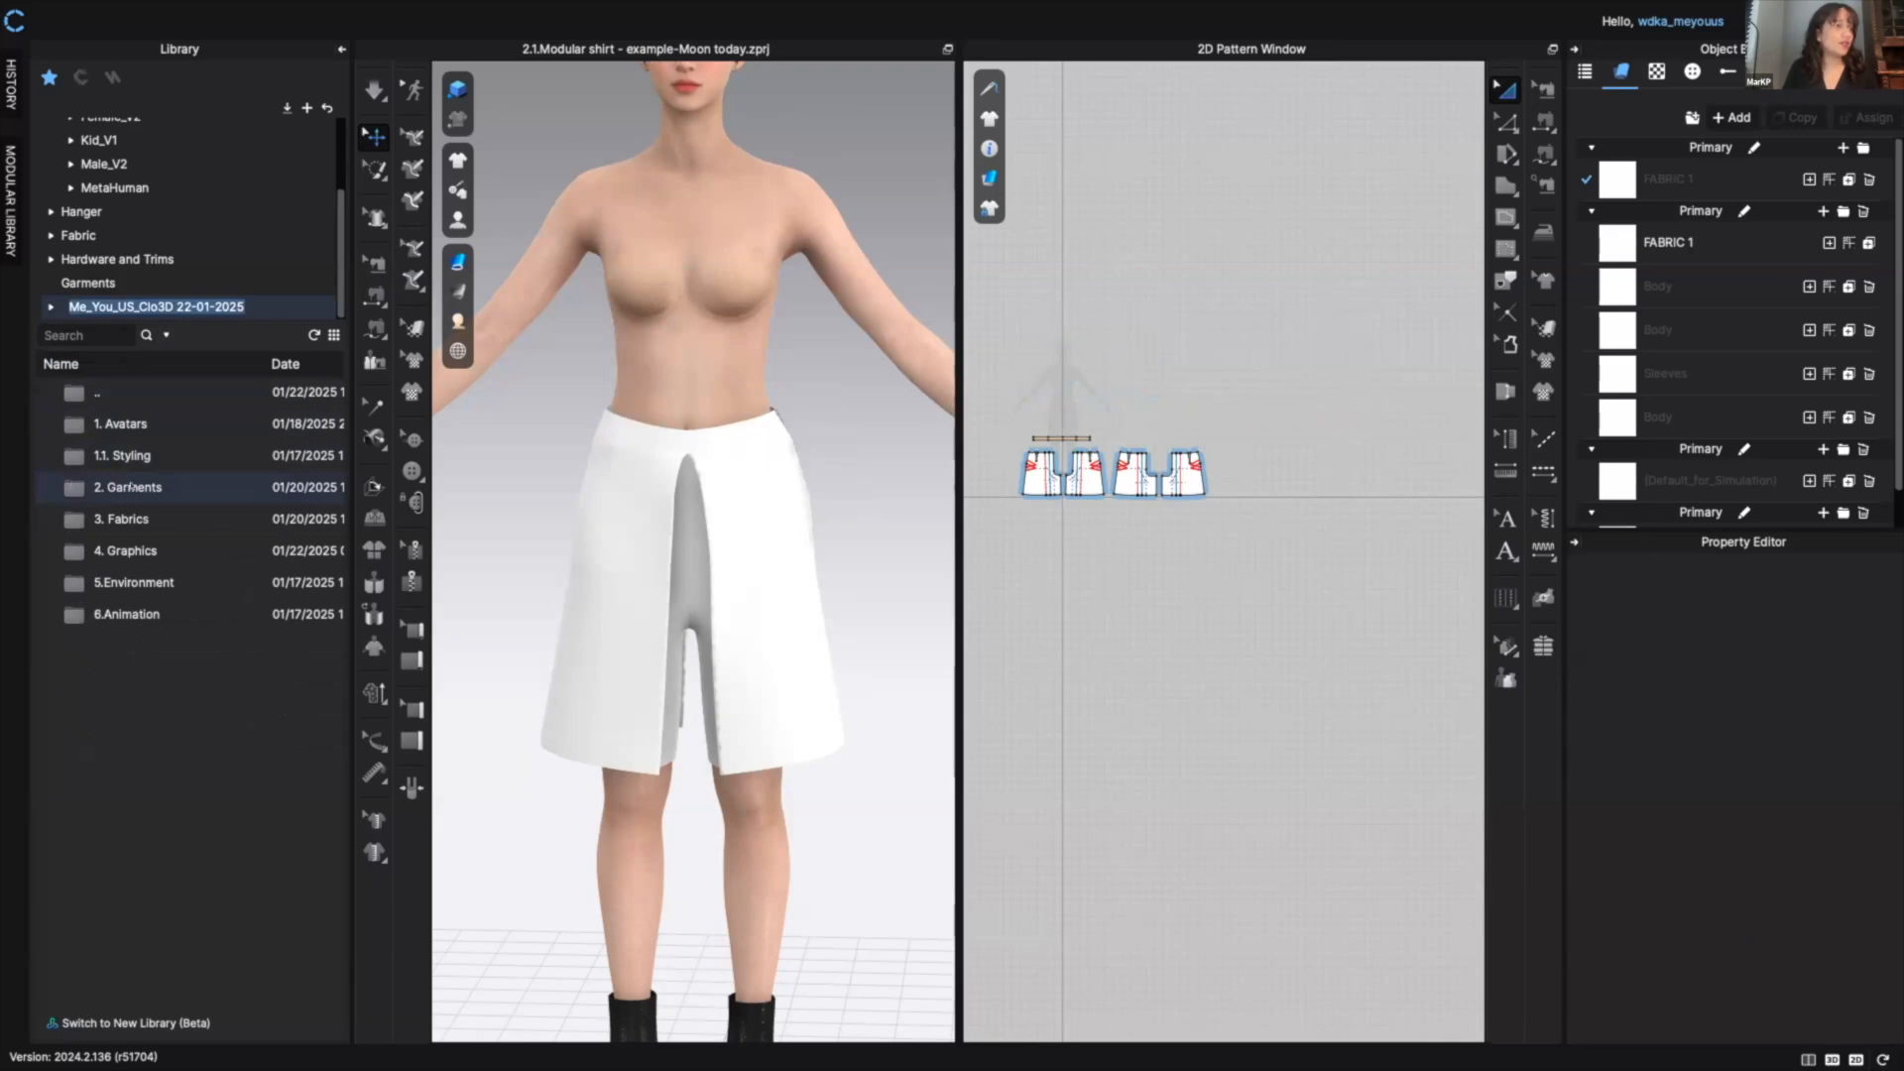
pyautogui.doubleClick(119, 487)
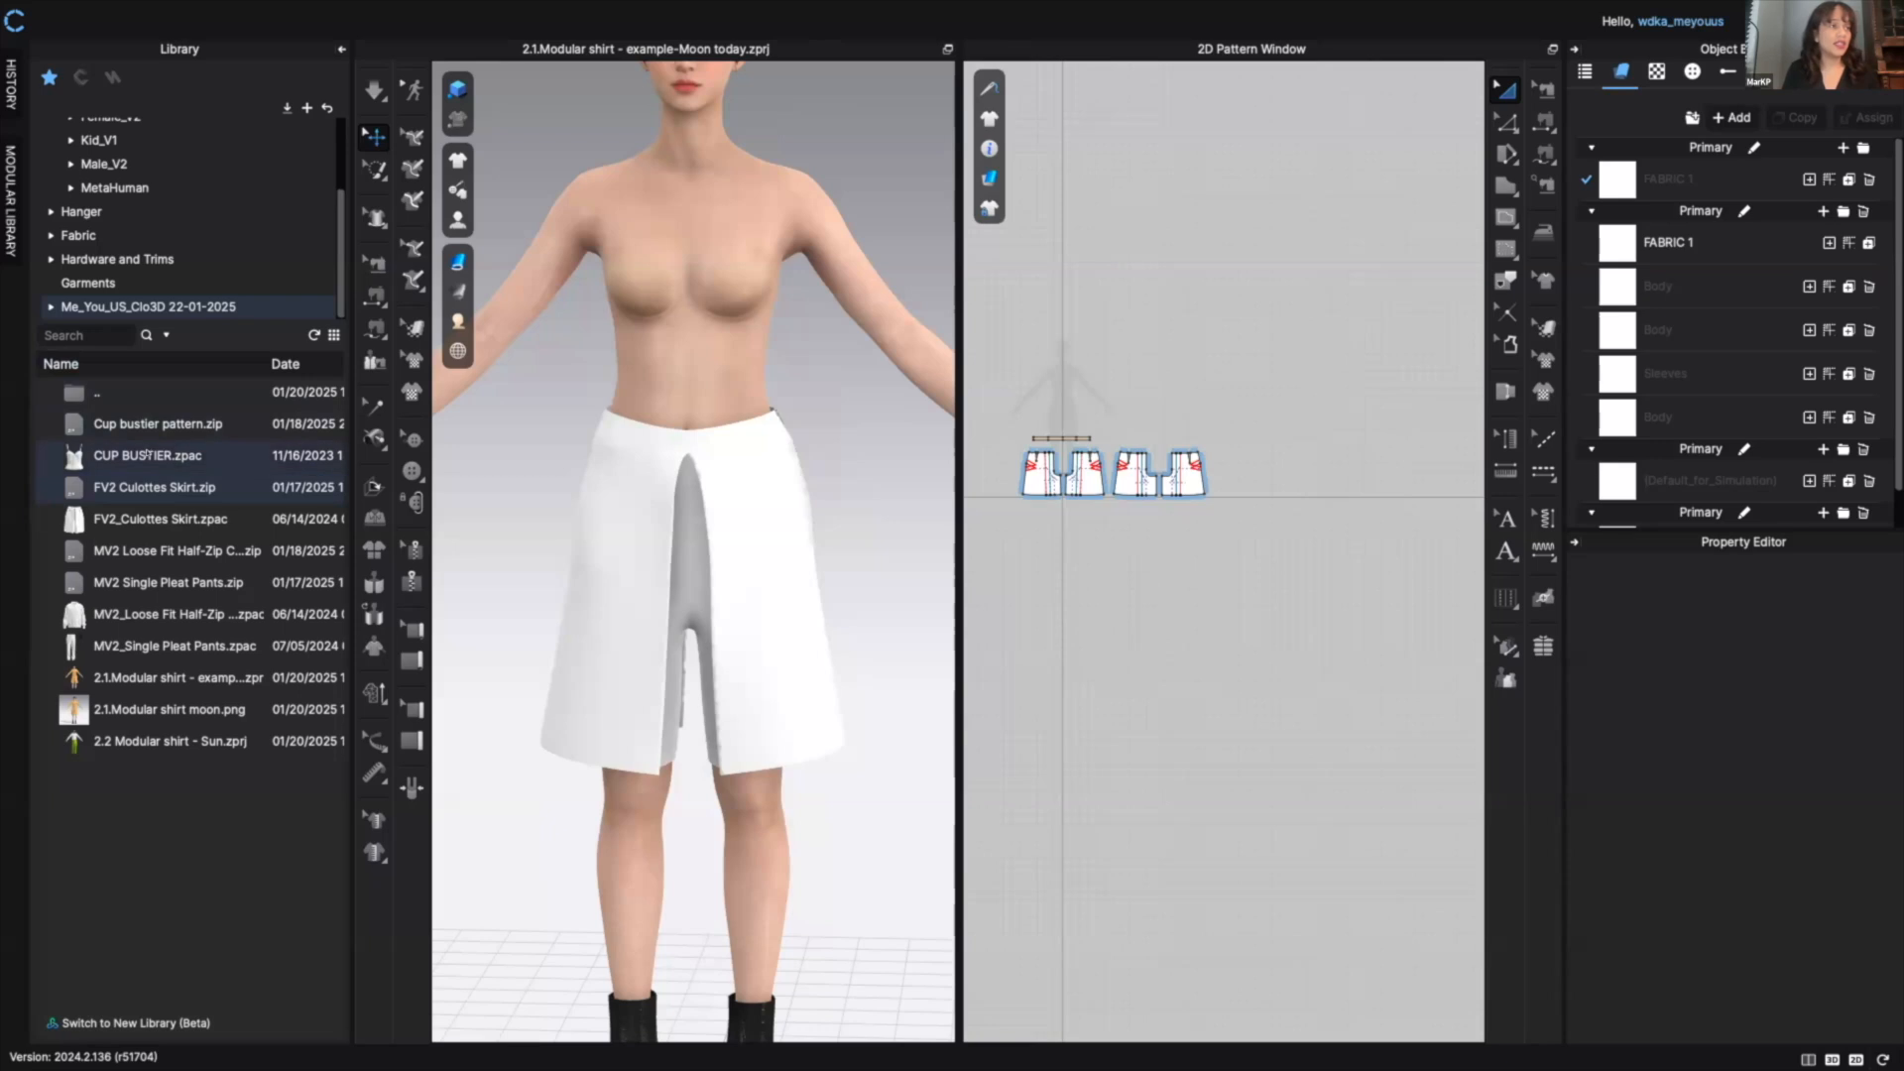
pyautogui.moveTo(148, 455)
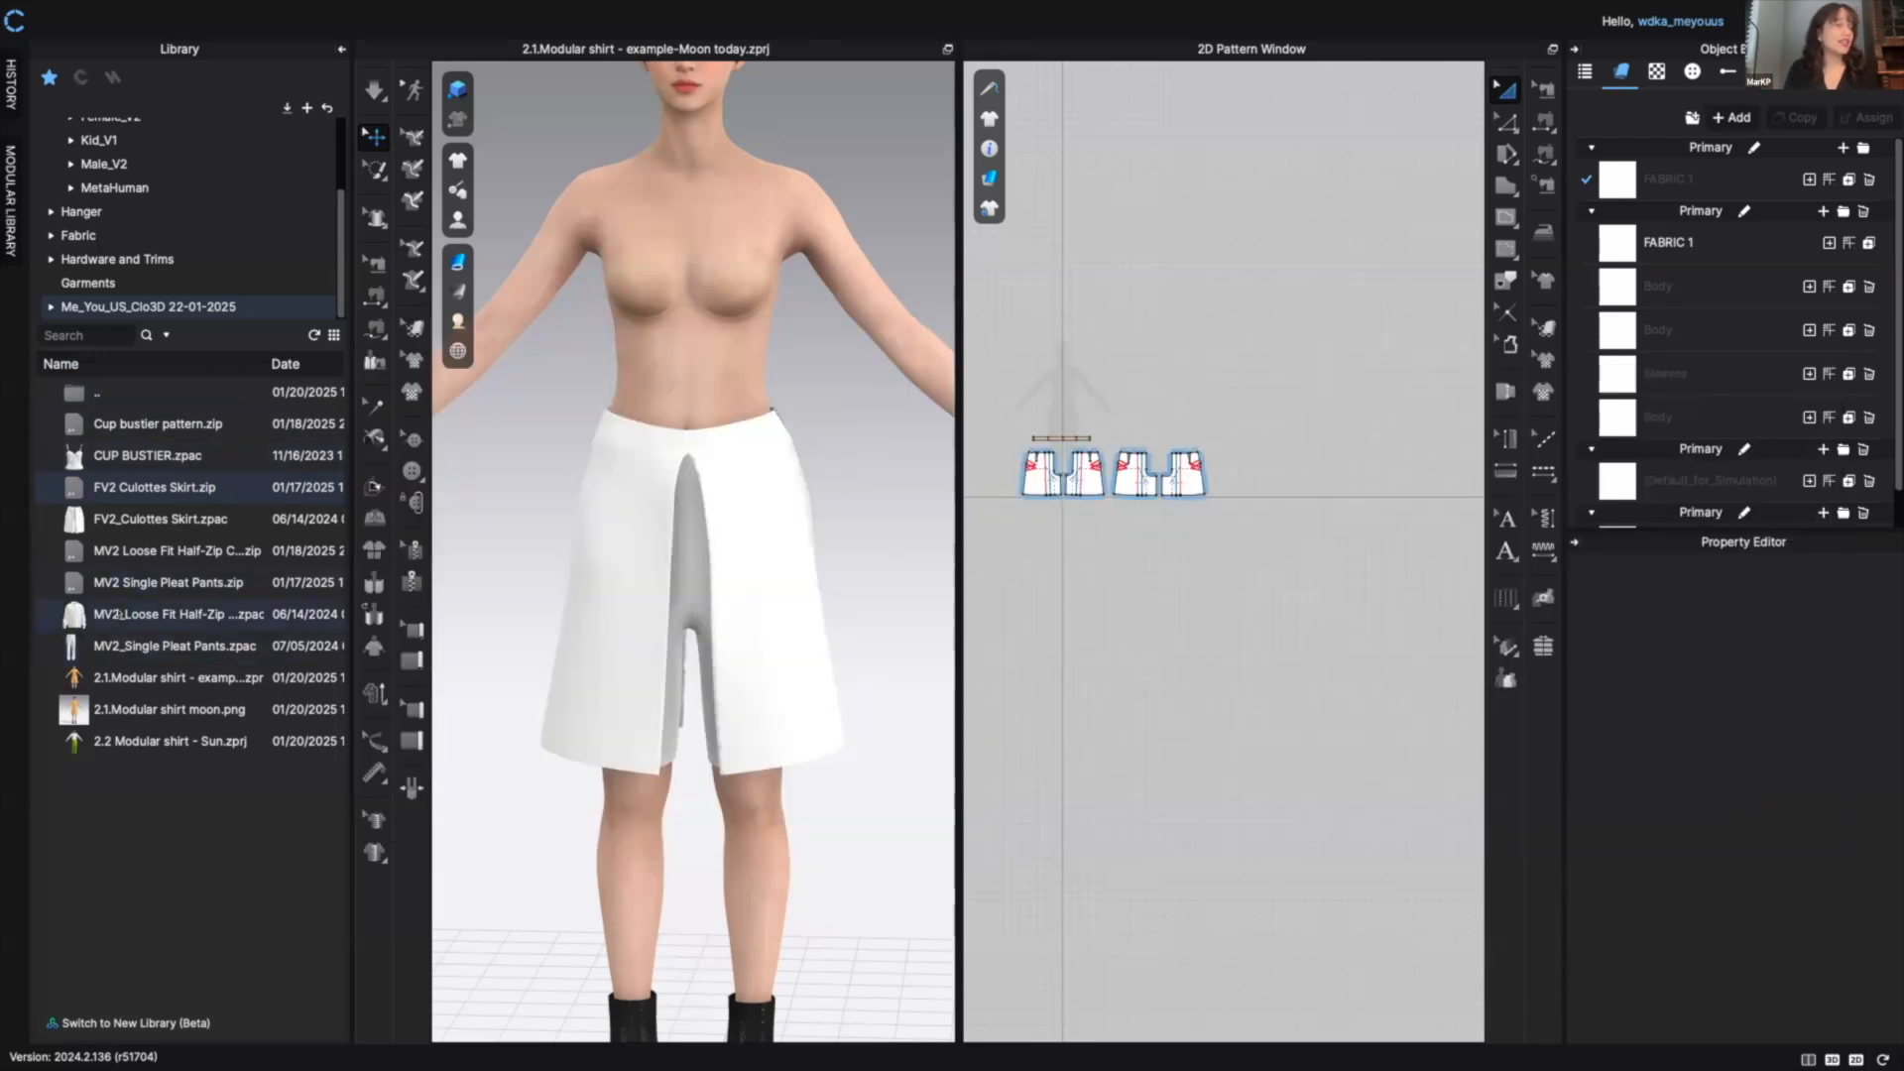
pyautogui.moveTo(119, 614)
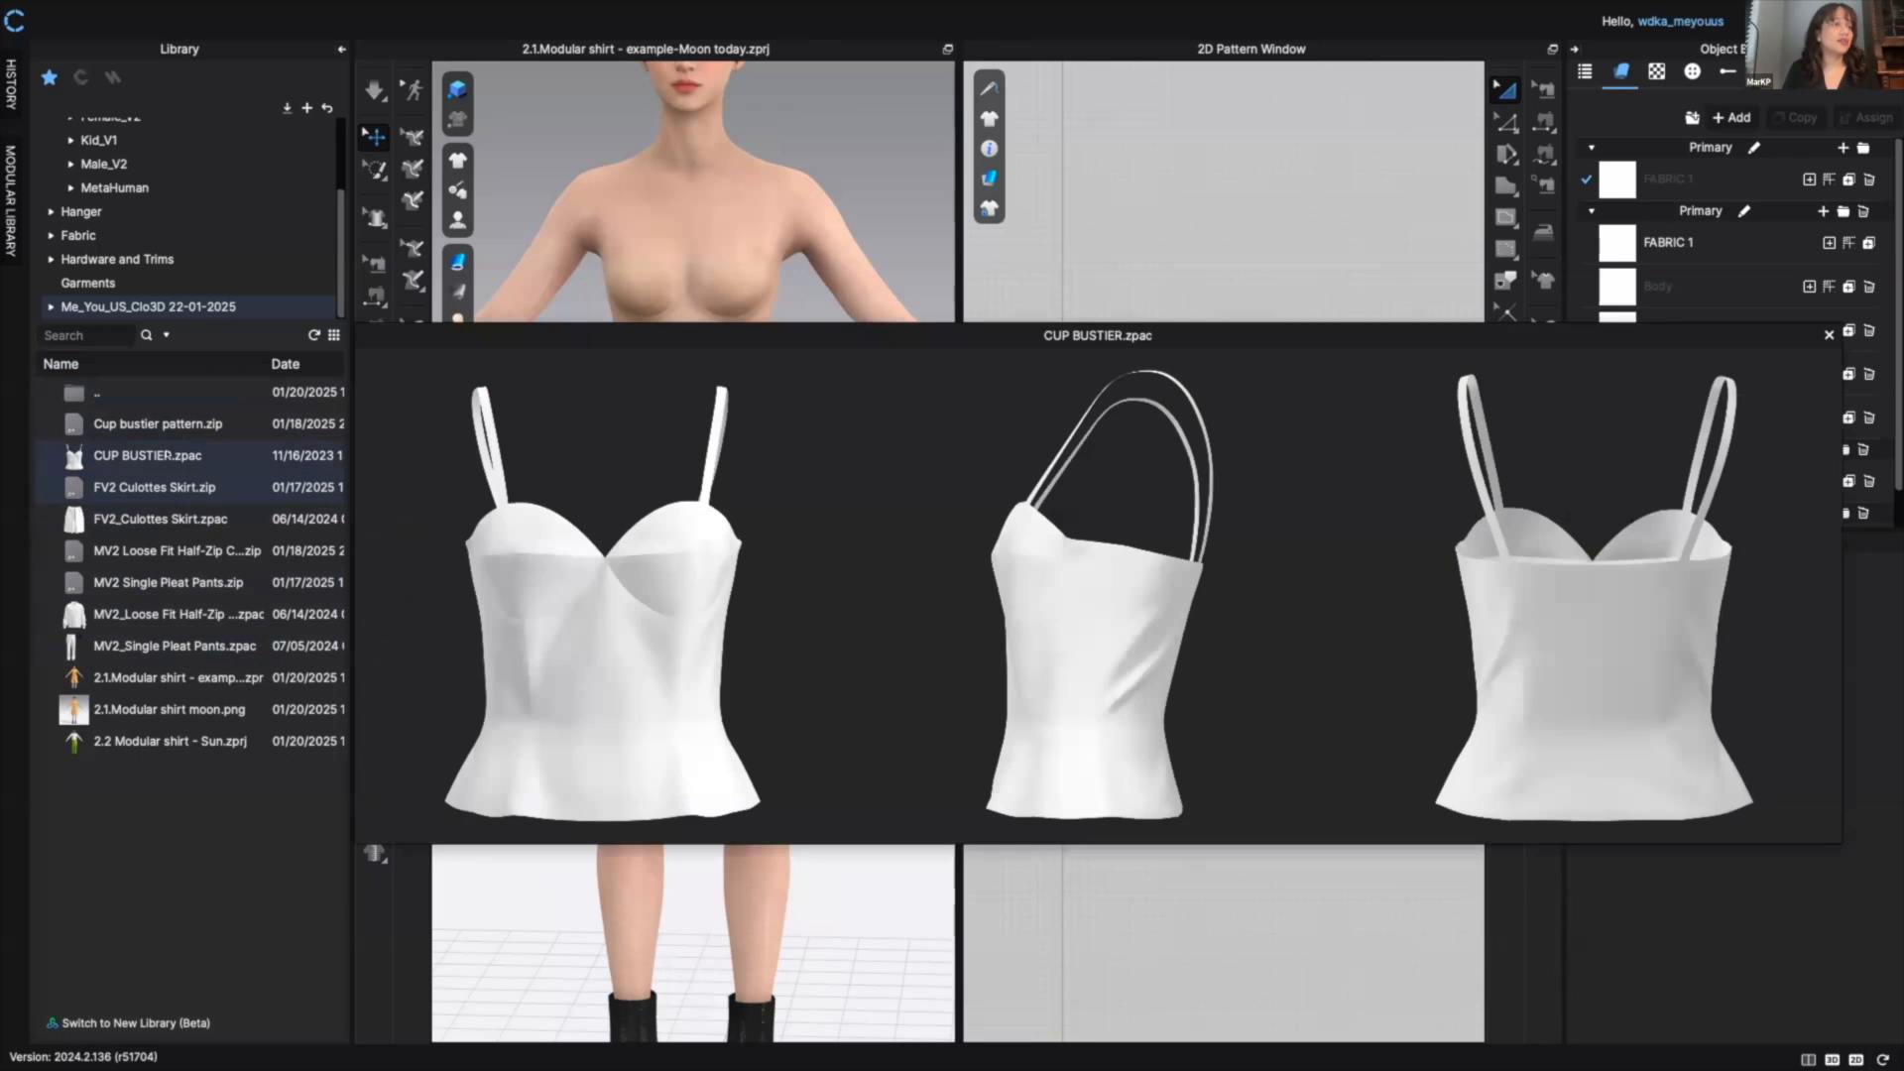
pyautogui.rightClick(179, 458)
pyautogui.click(245, 468)
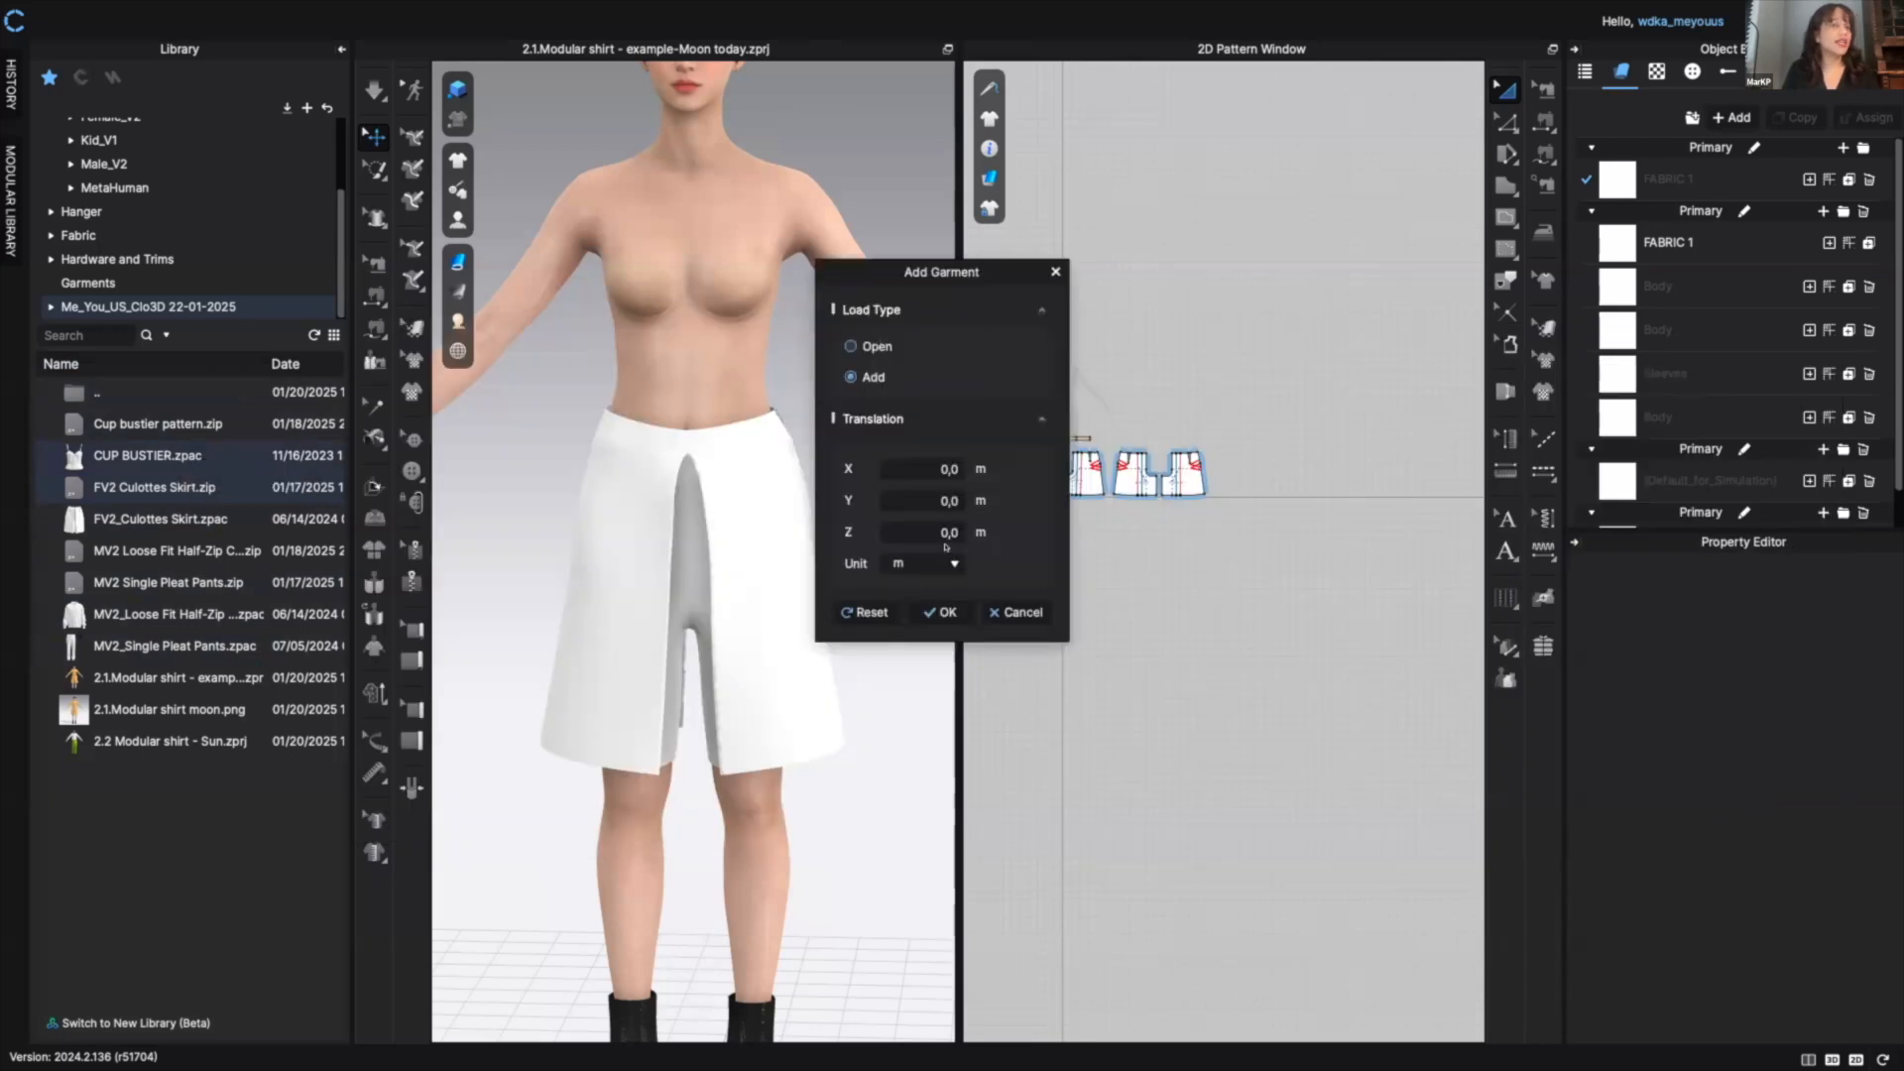
pyautogui.click(943, 613)
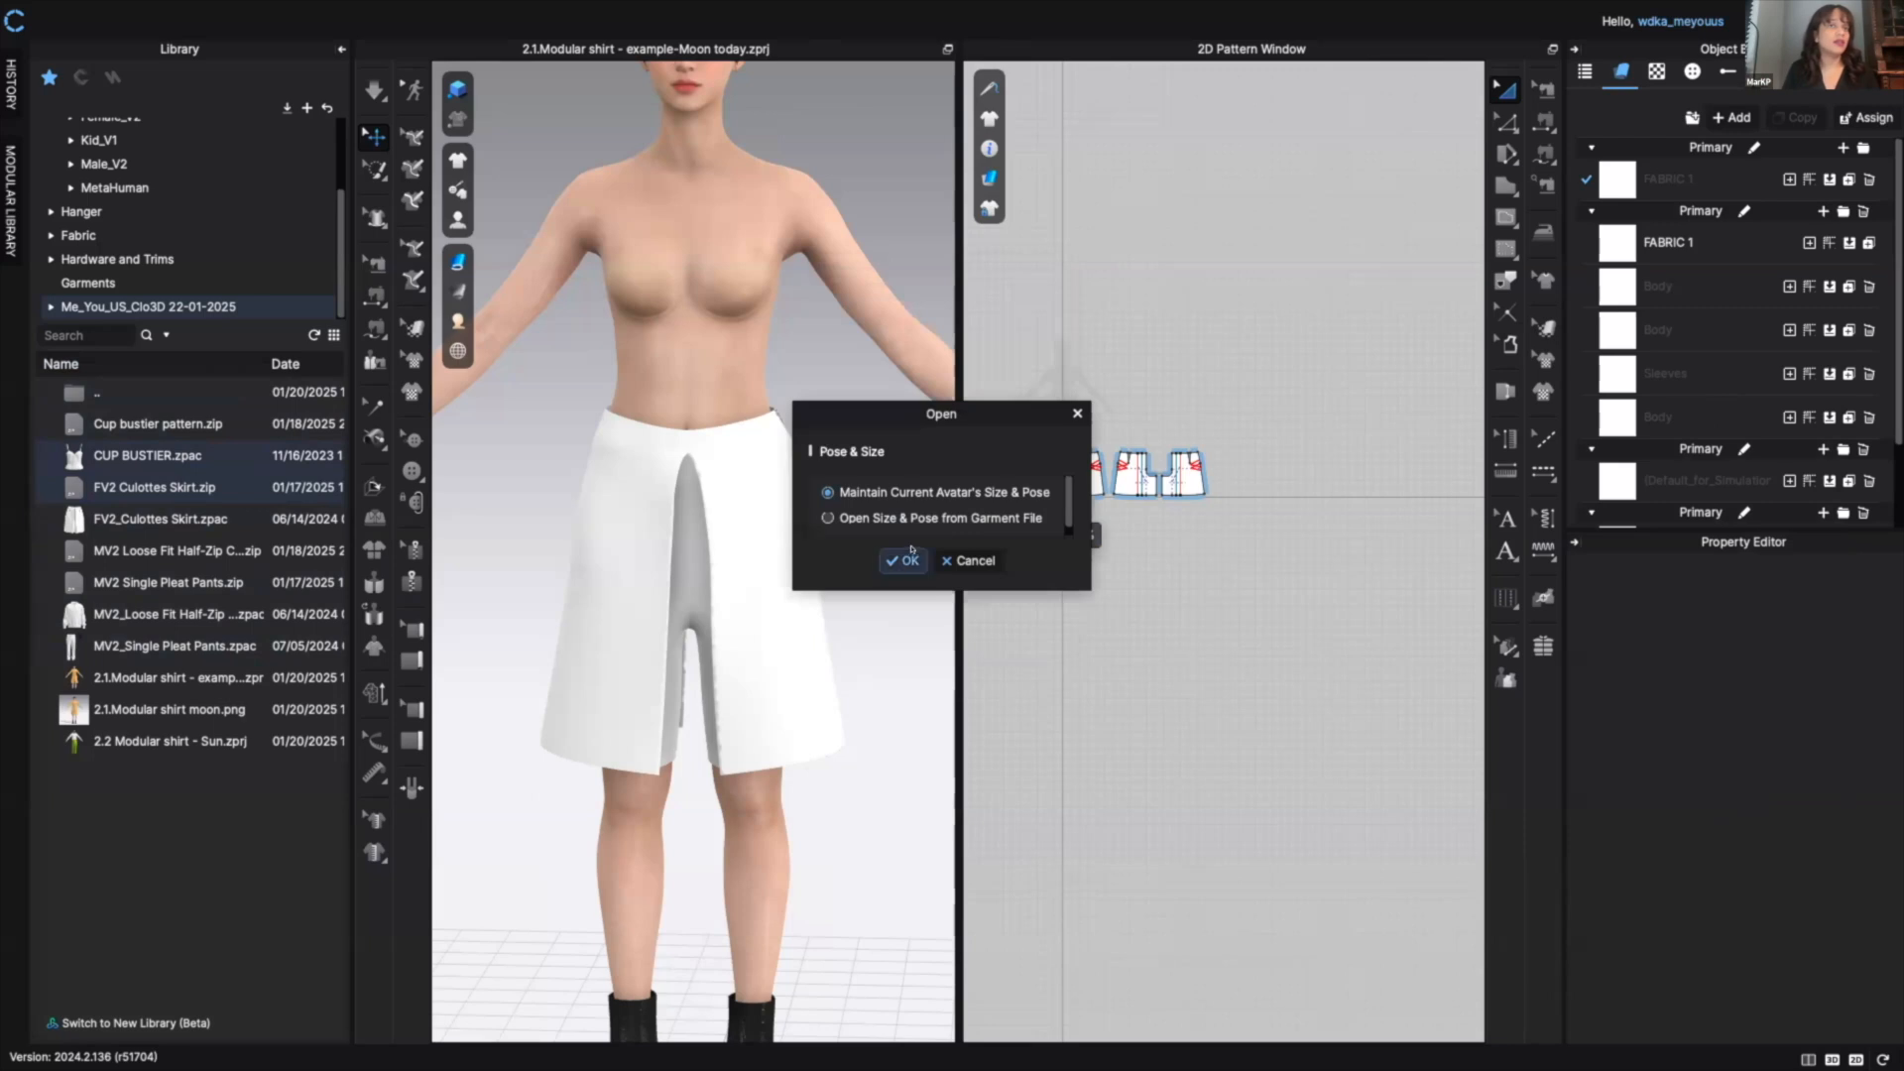
pyautogui.click(903, 561)
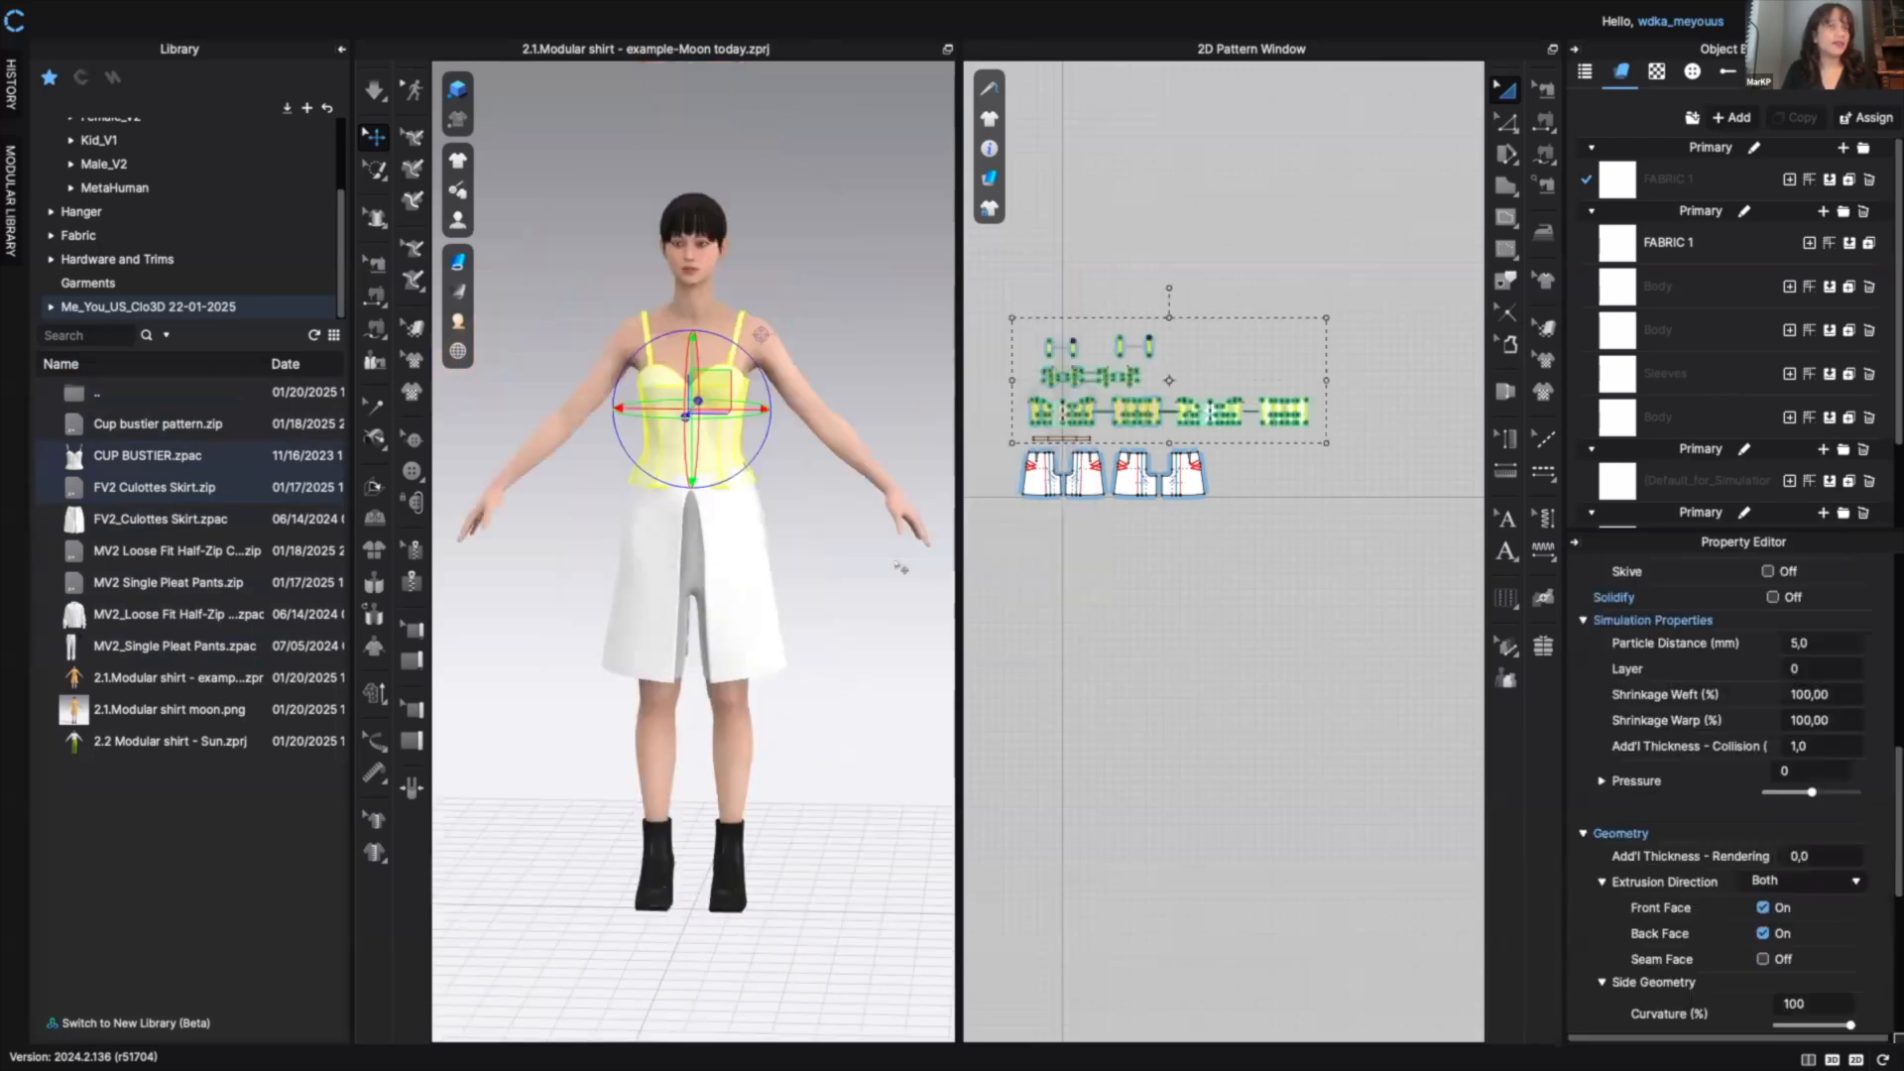
pyautogui.click(836, 283)
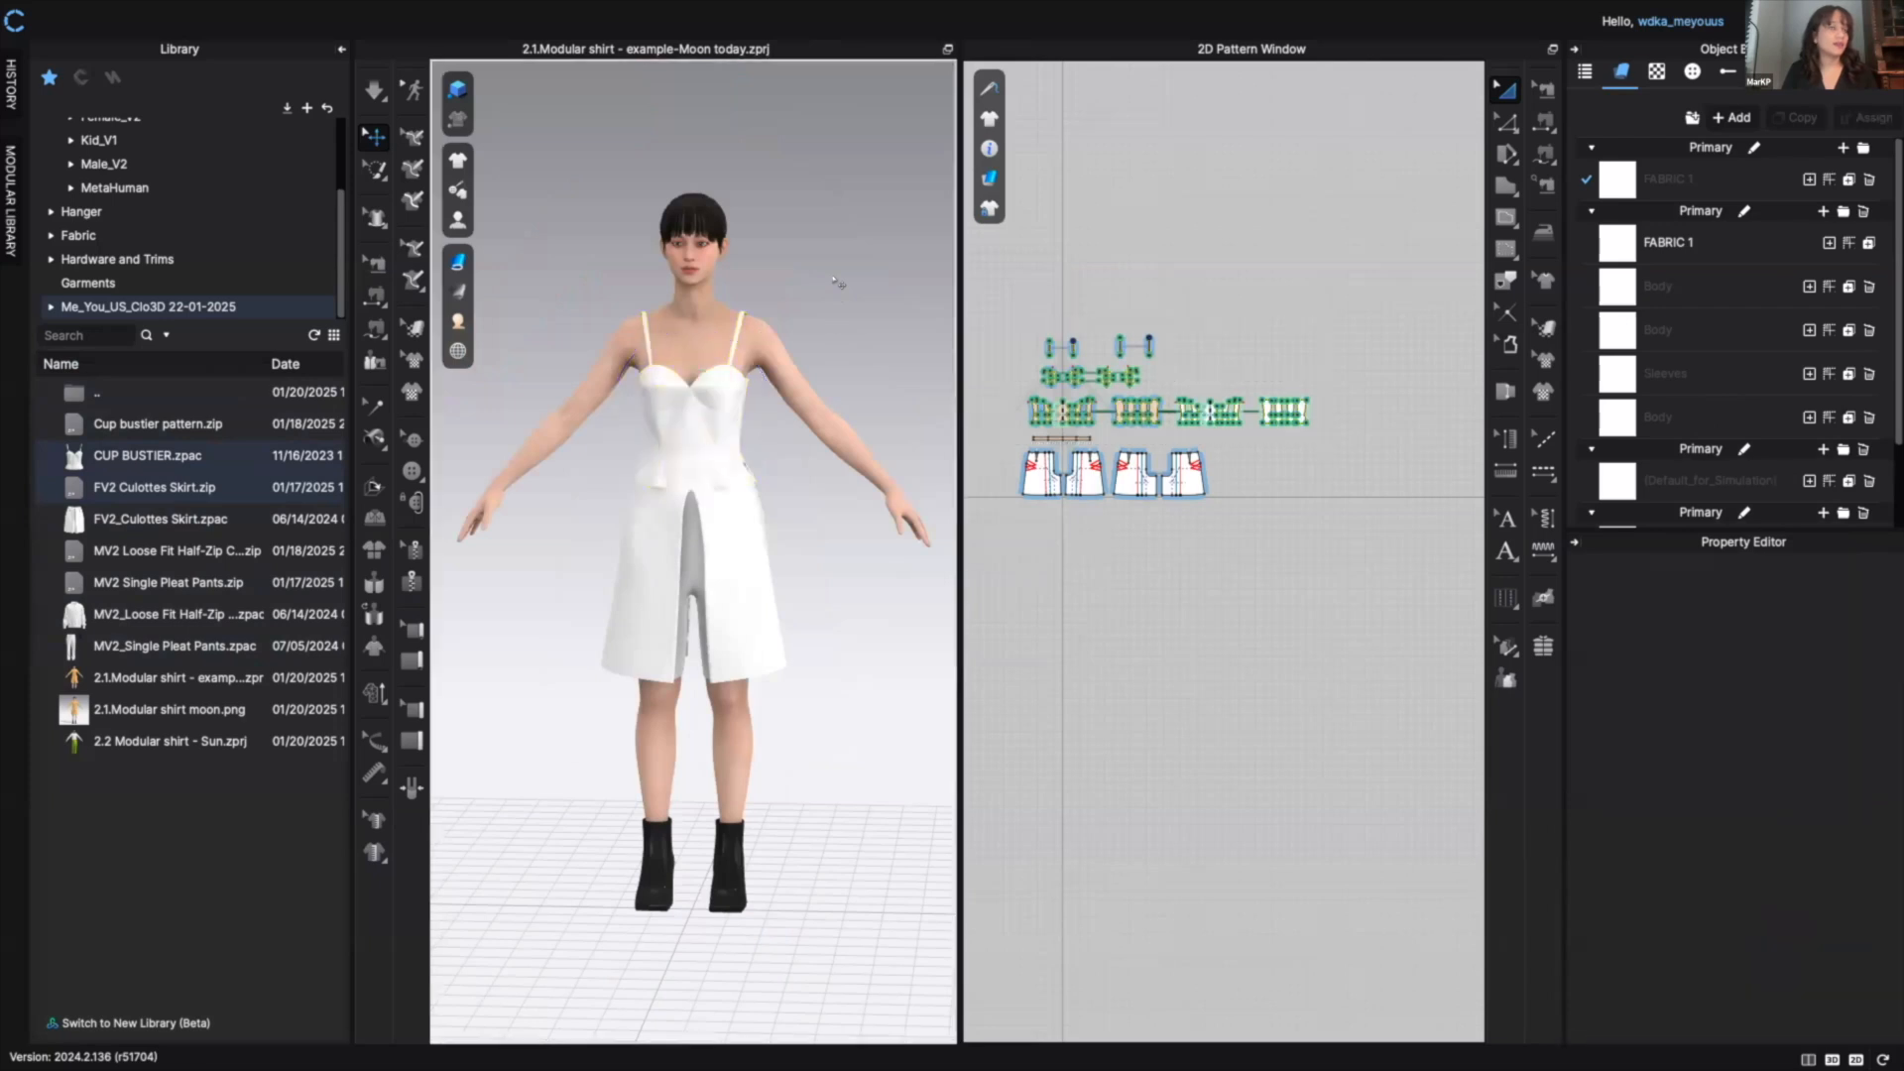
pyautogui.moveTo(836, 292)
pyautogui.mouseDown(button='right')
pyautogui.moveTo(471, 327)
pyautogui.moveTo(880, 306)
pyautogui.moveTo(833, 307)
pyautogui.mouseUp(button='right')
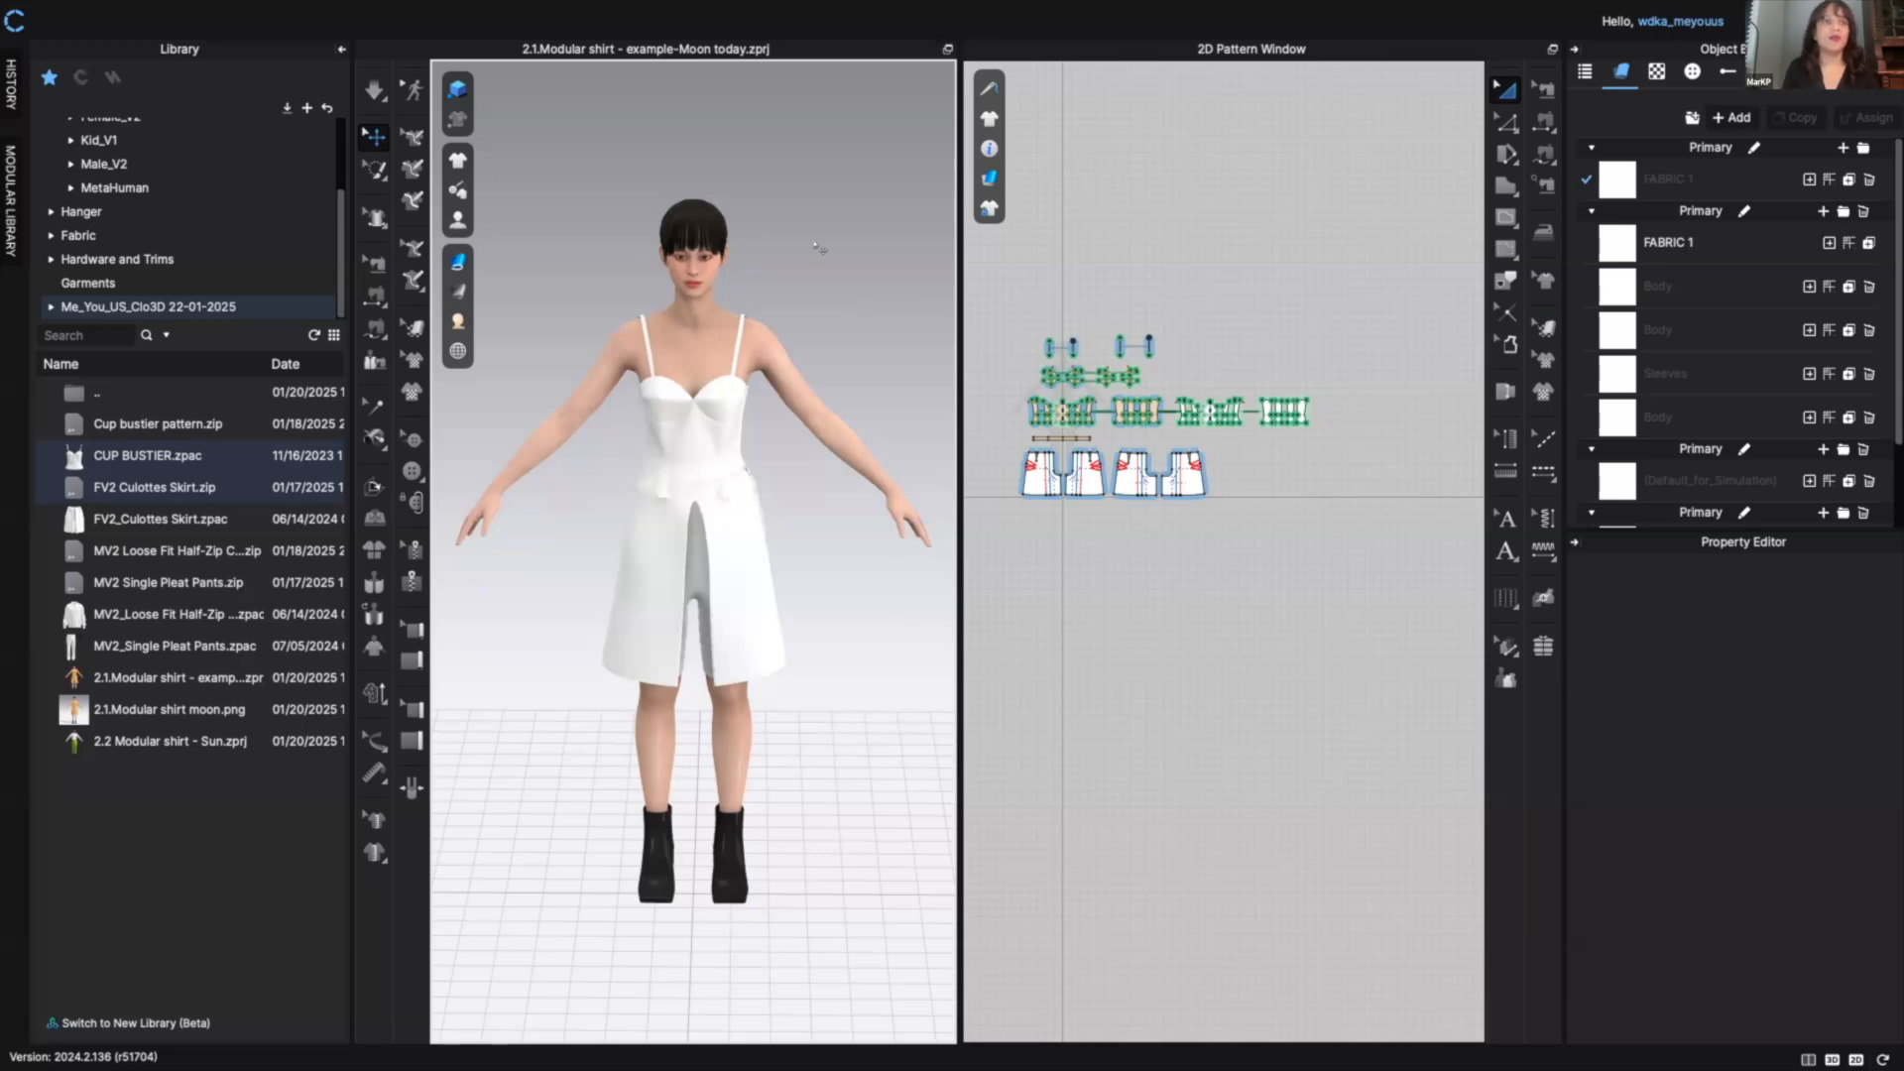
pyautogui.moveTo(821, 250); pyautogui.dragTo(738, 245, button='right')
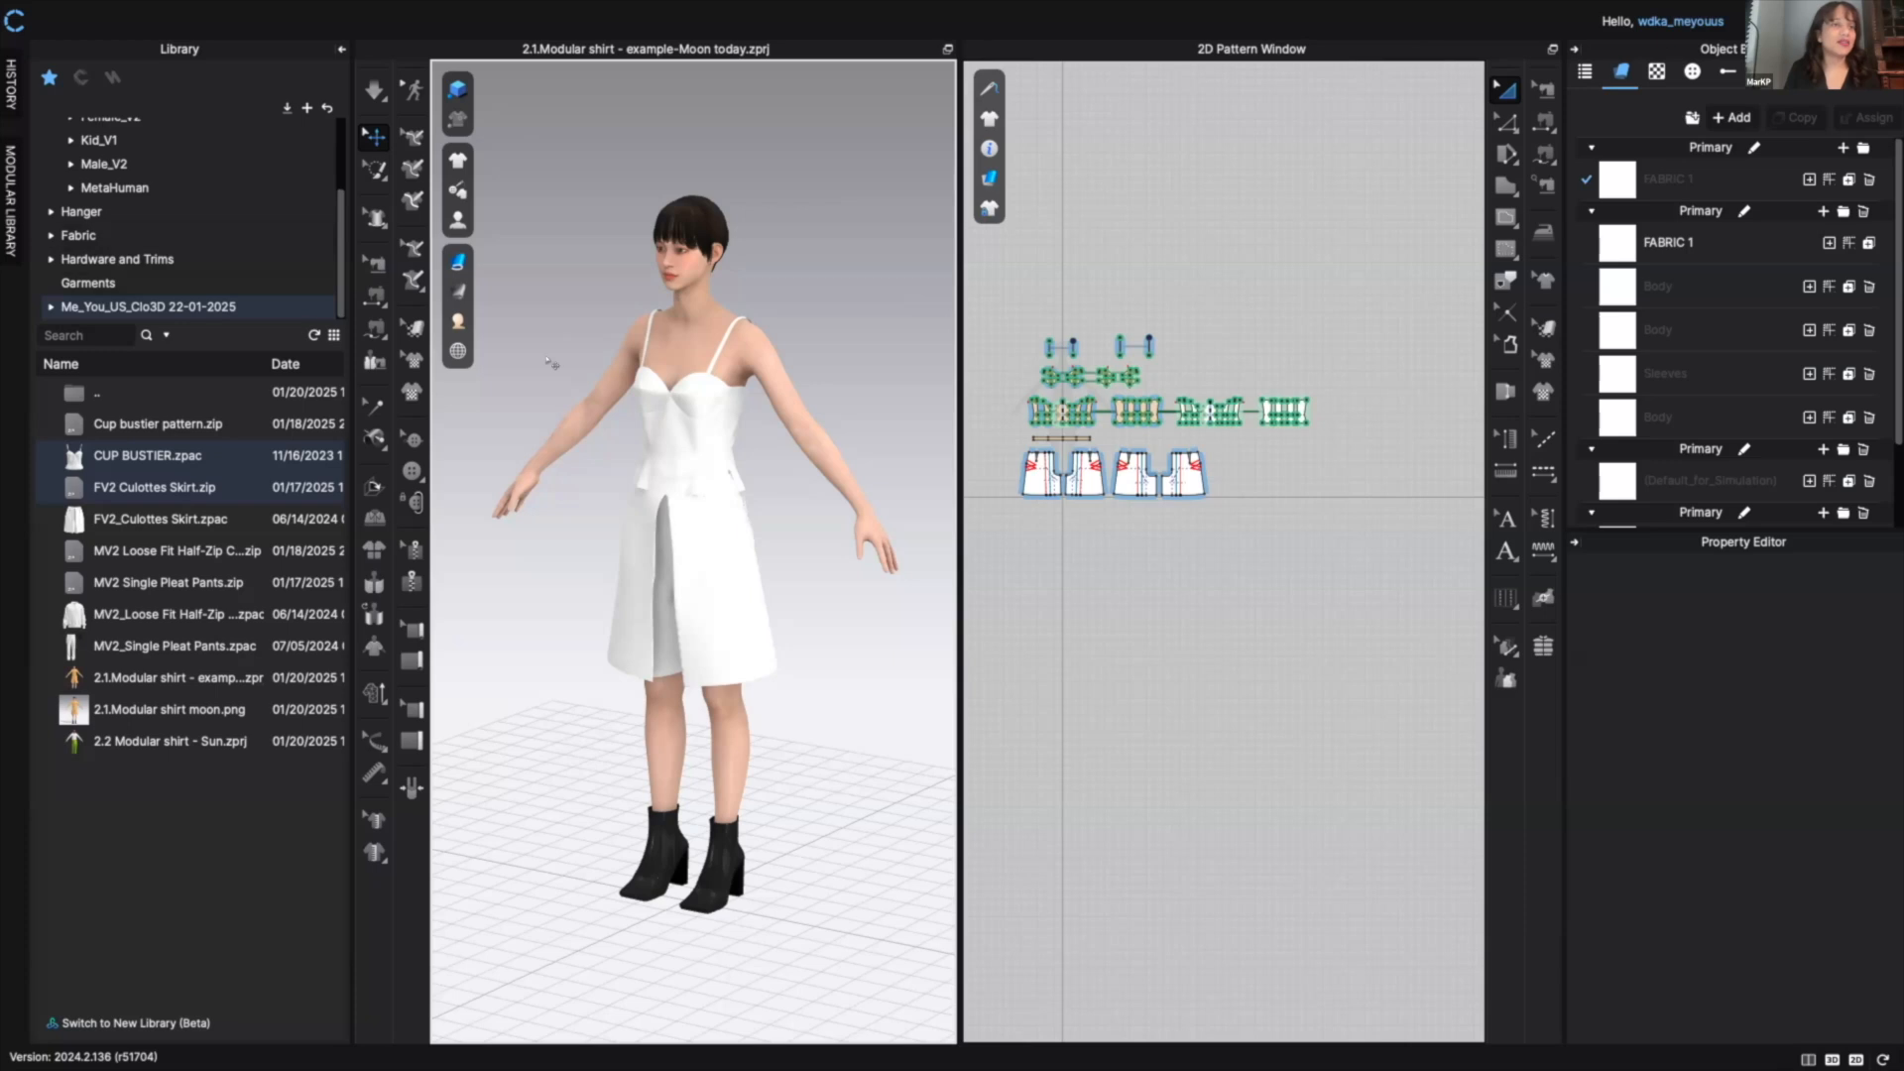
pyautogui.moveTo(676, 457); pyautogui.dragTo(801, 421, button='right')
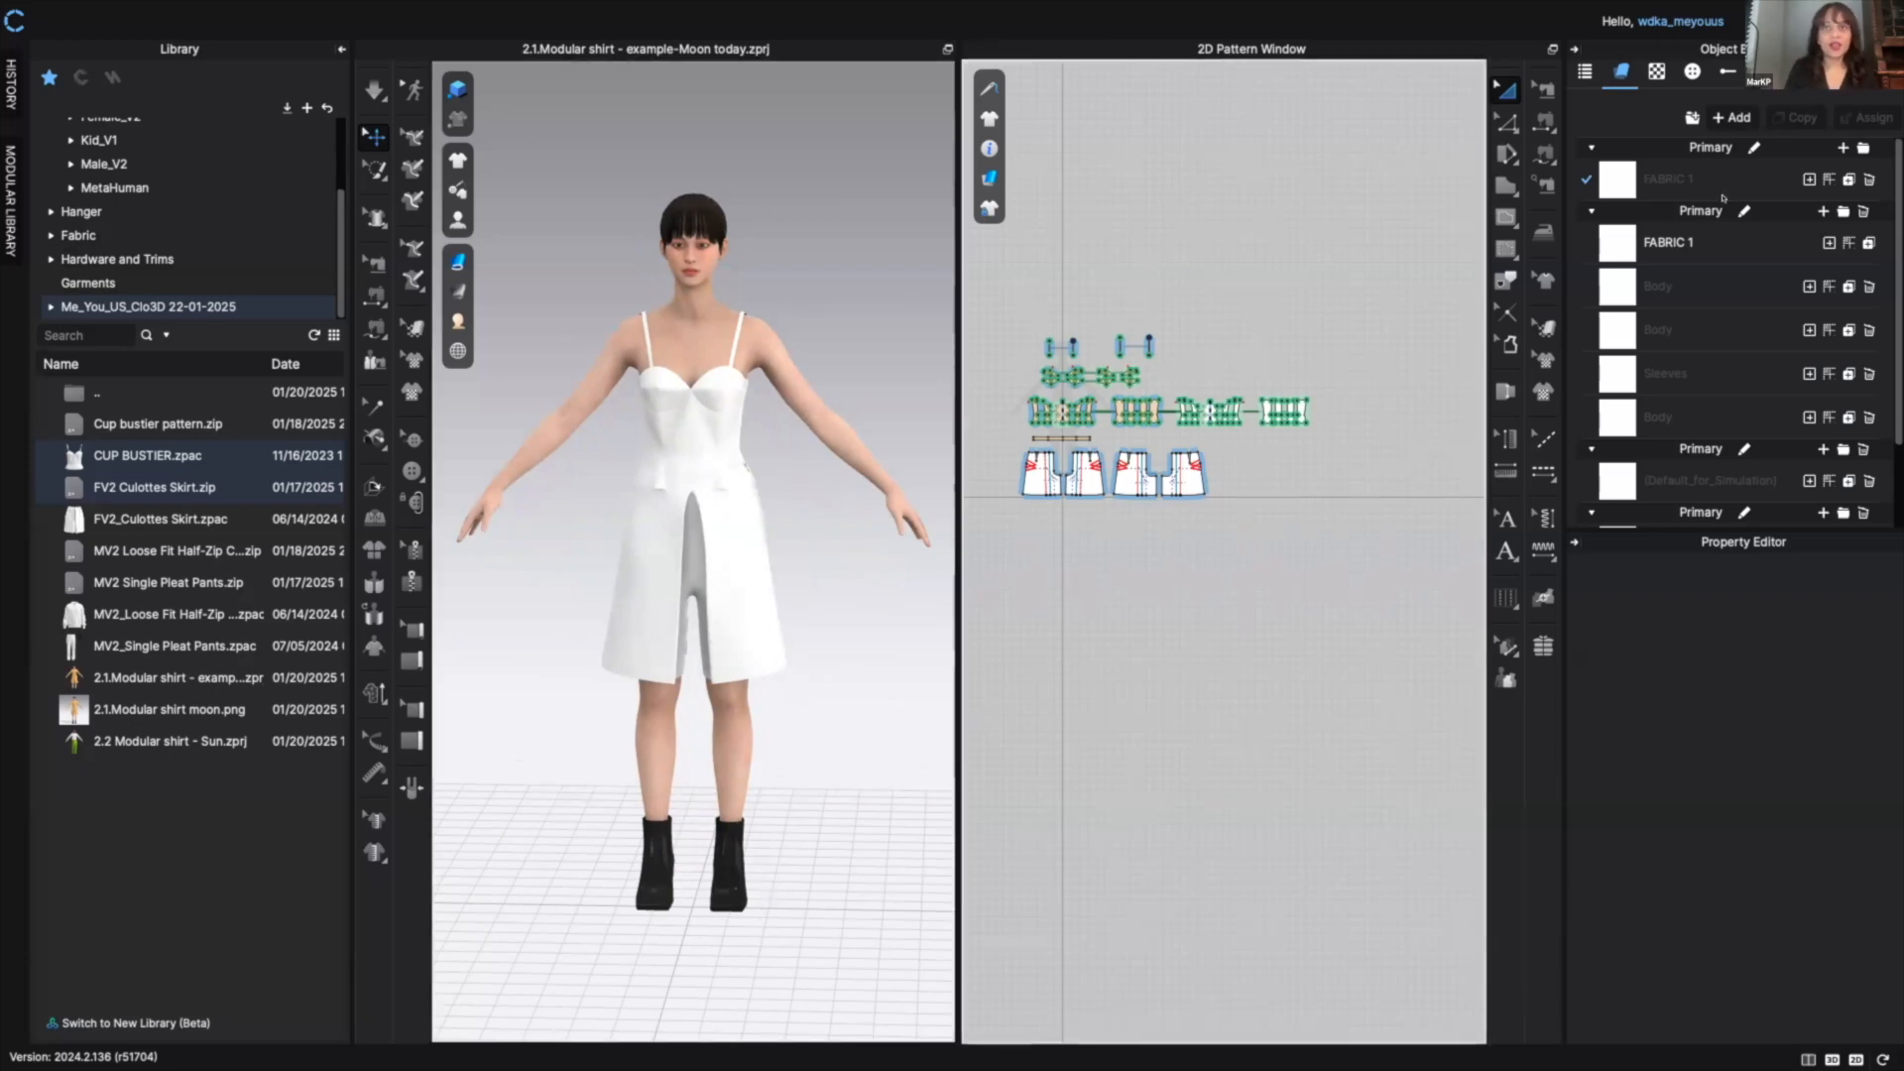
# - Delete the unused FABRIC 1, Body and Sleeves fabrics from the fabric list
pyautogui.scroll(-3, 1704, 342)
pyautogui.scroll(3, 1705, 310)
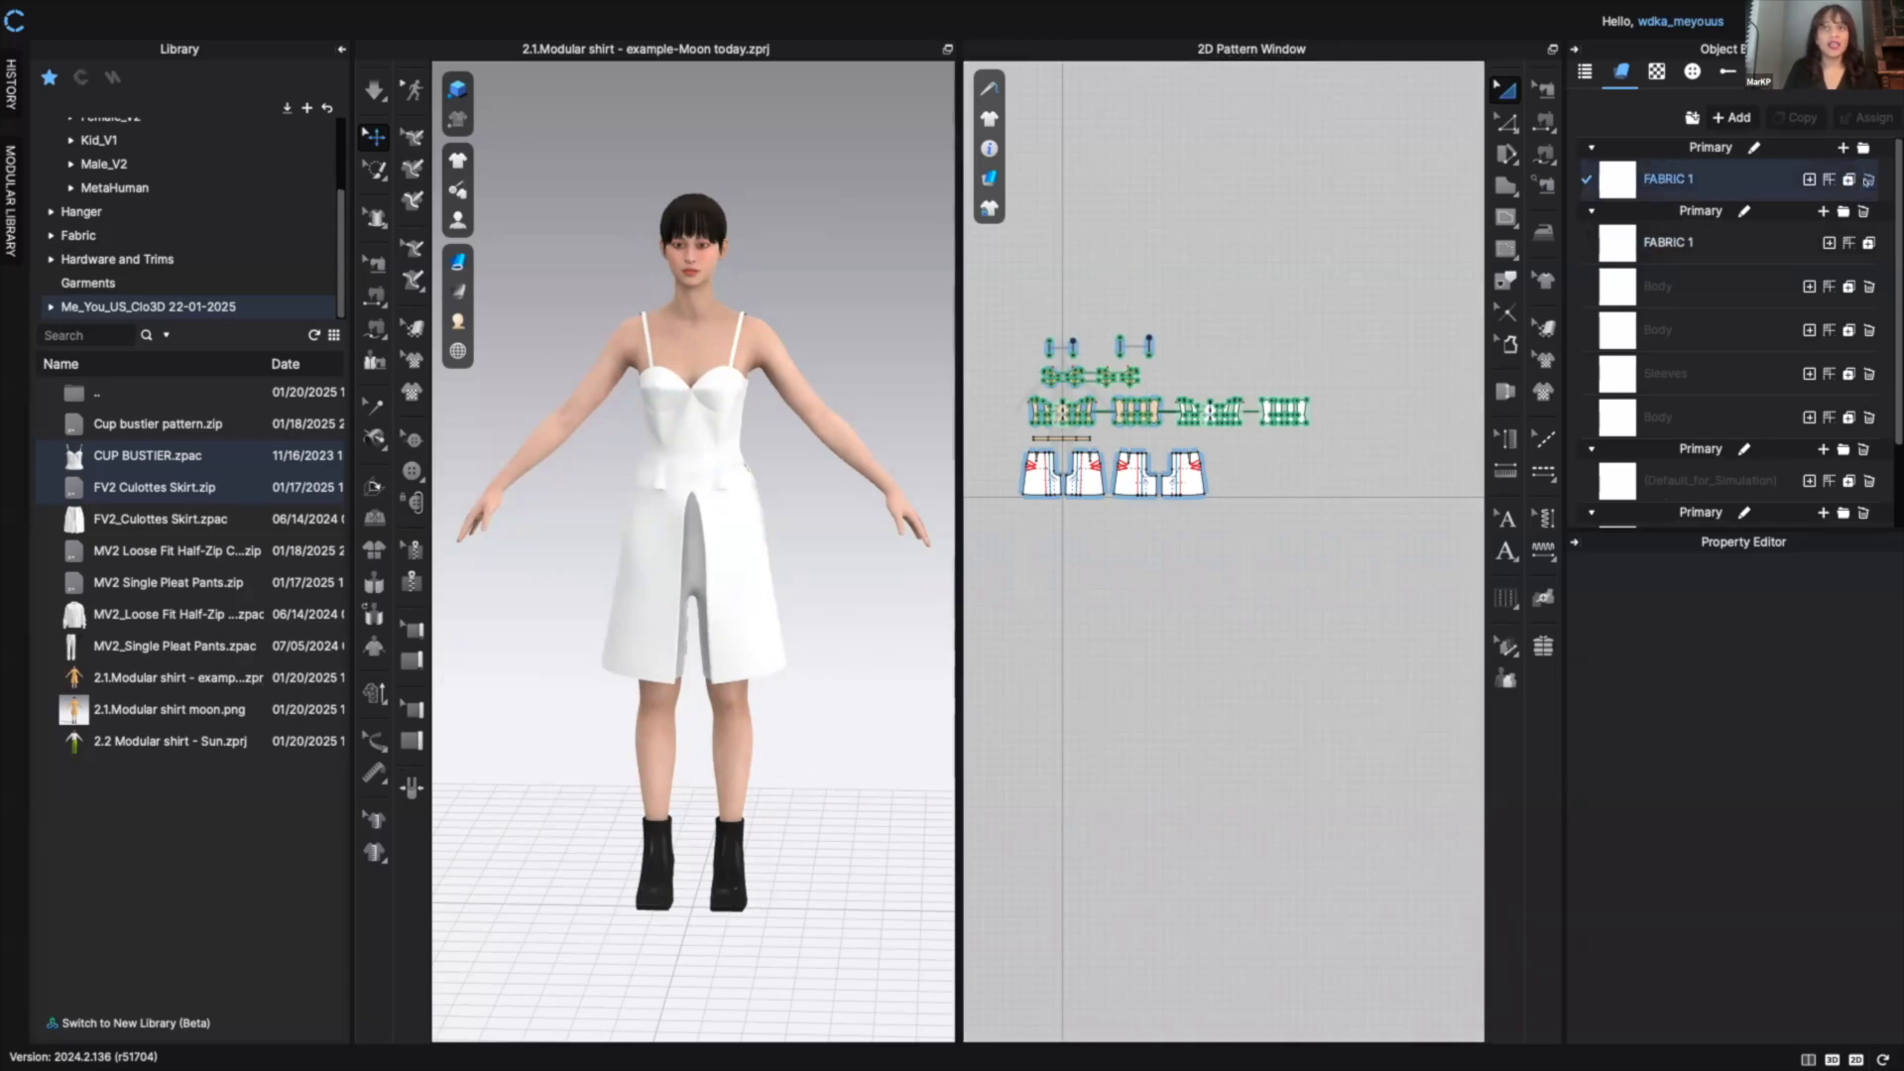
pyautogui.click(1866, 174)
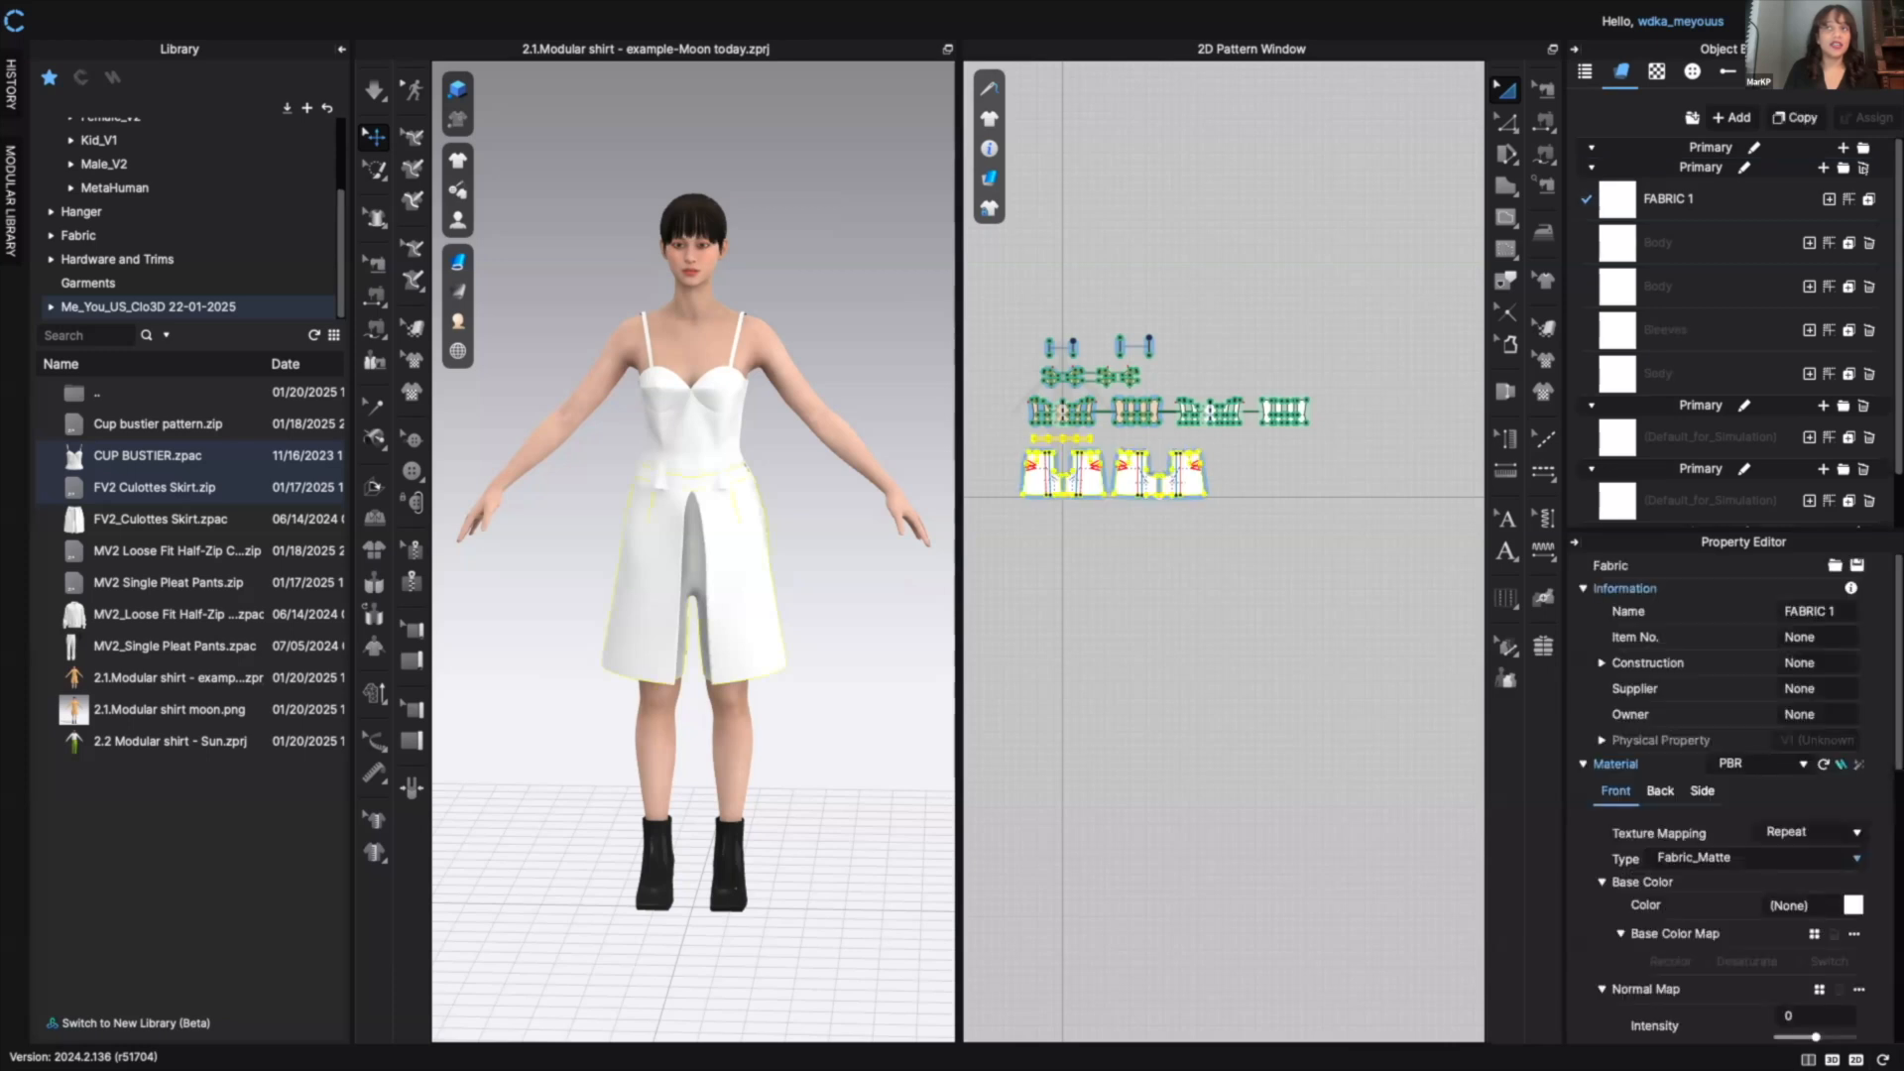
pyautogui.click(1867, 241)
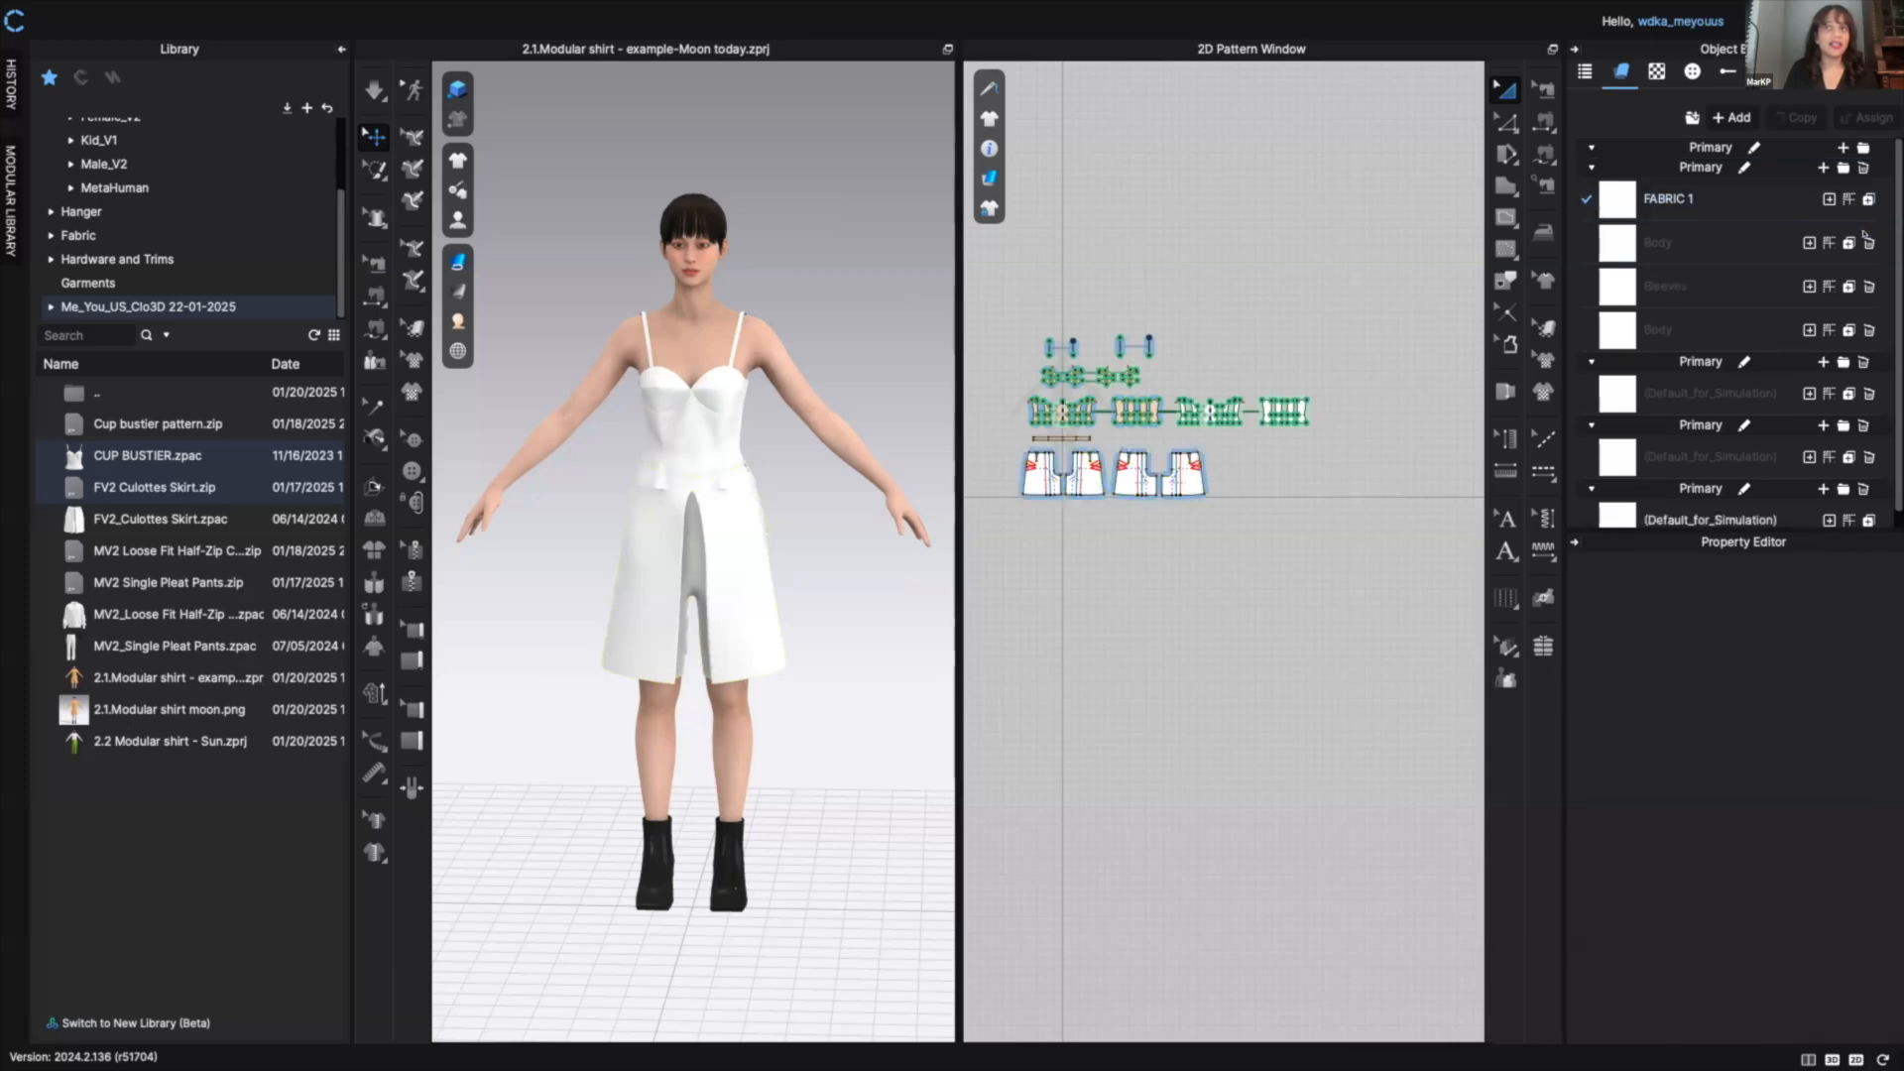
pyautogui.click(1868, 243)
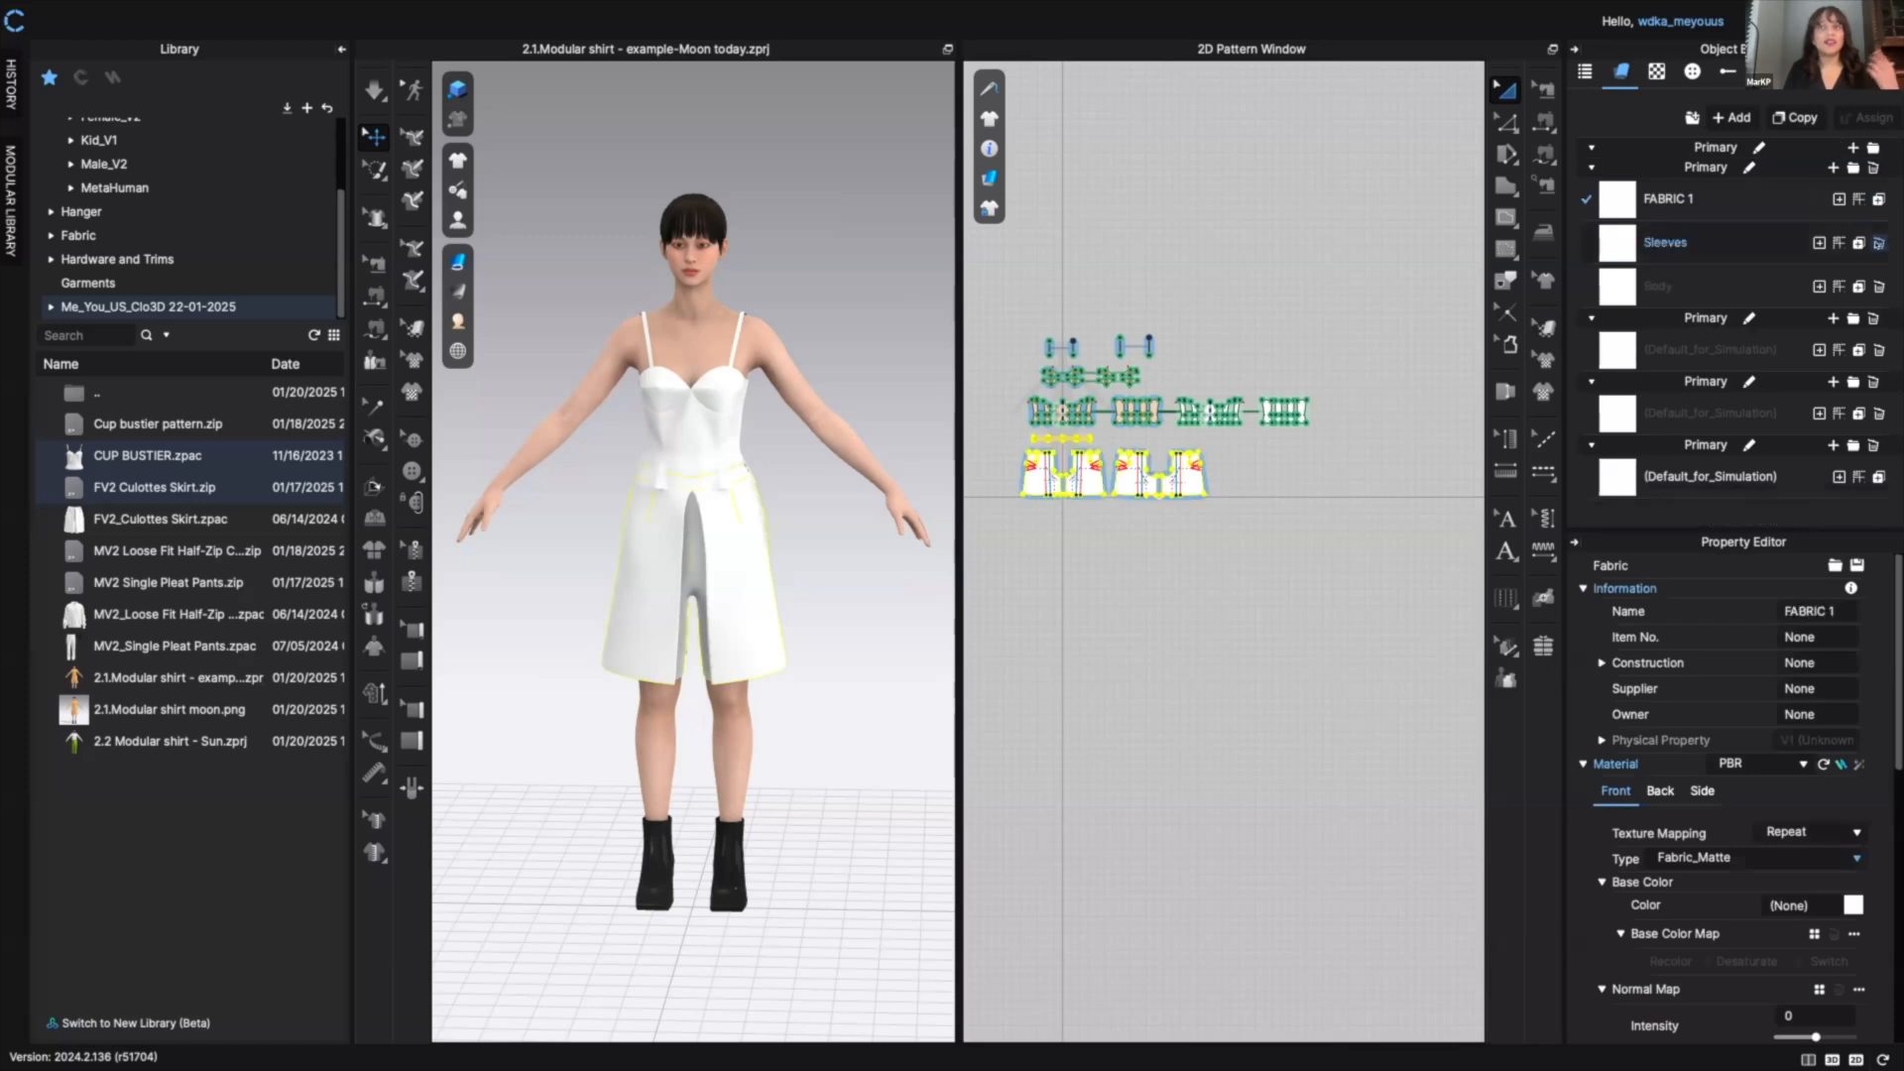
pyautogui.click(1879, 243)
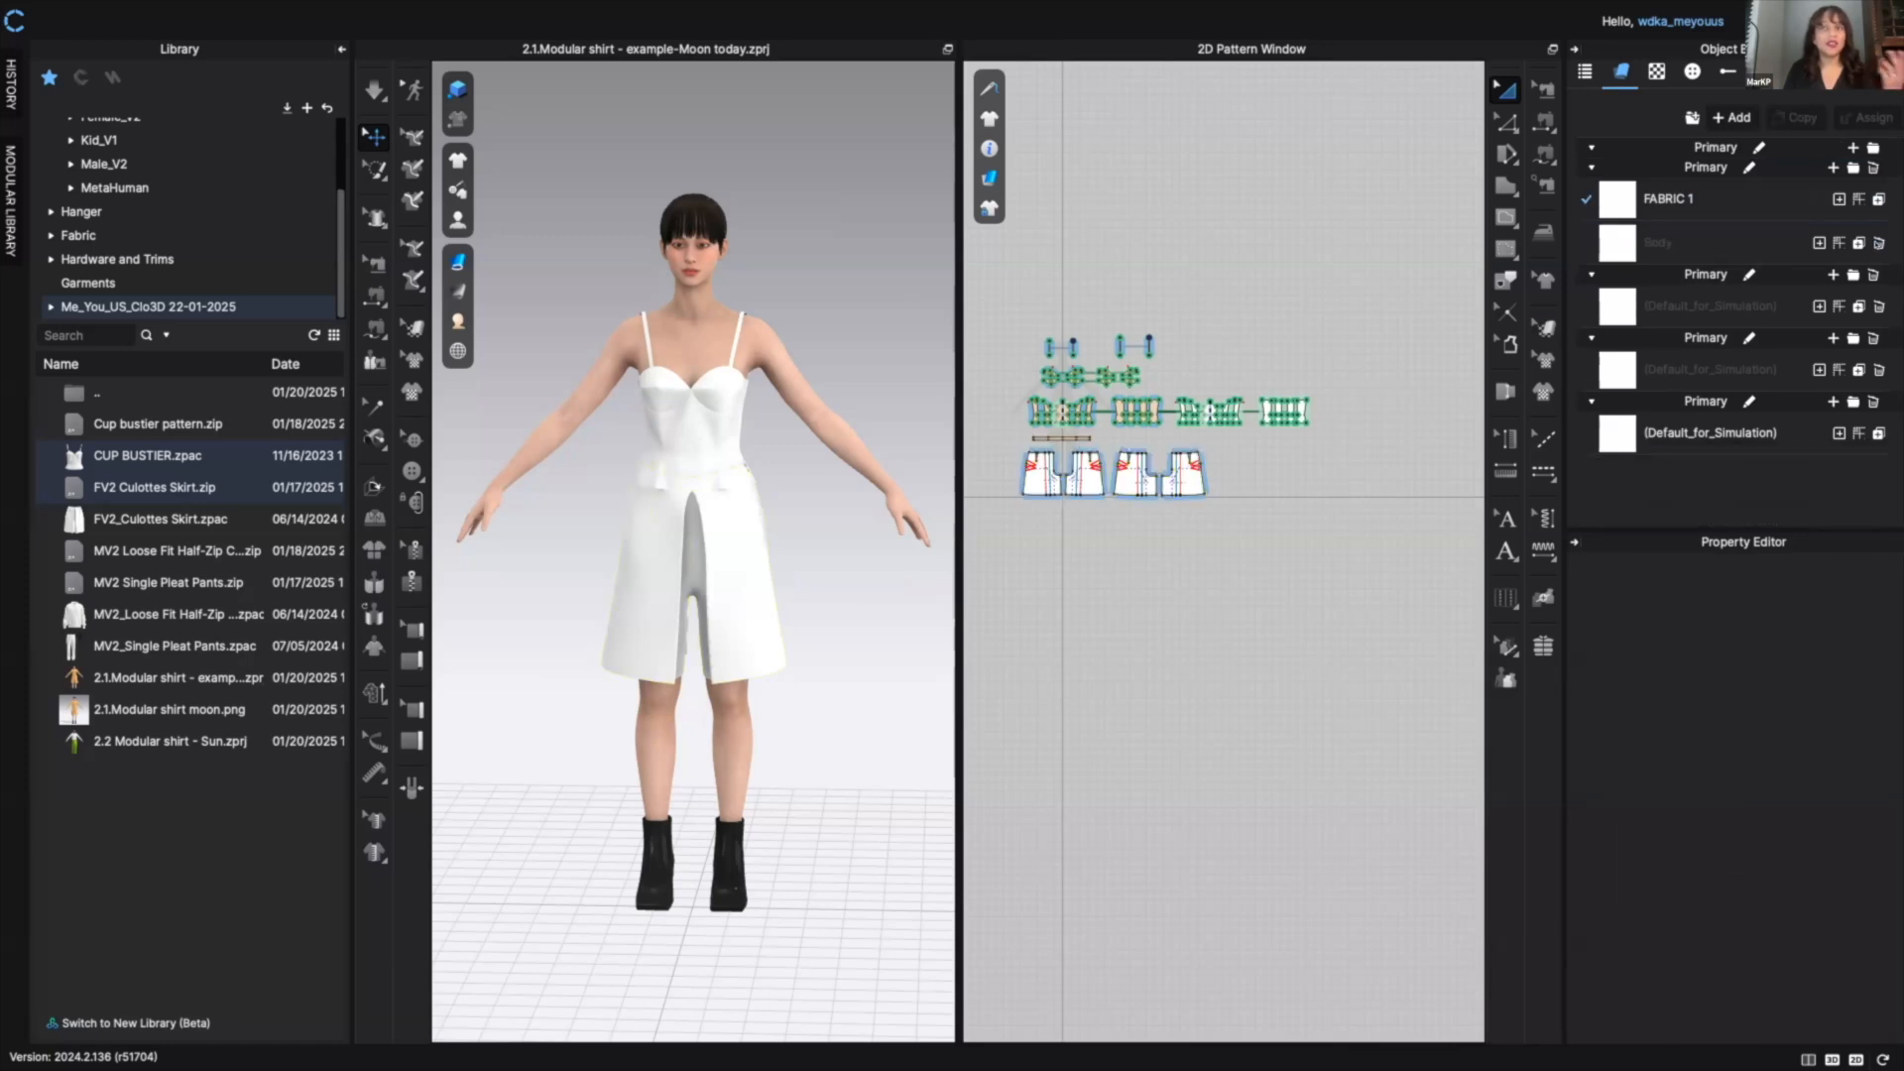
pyautogui.click(1878, 243)
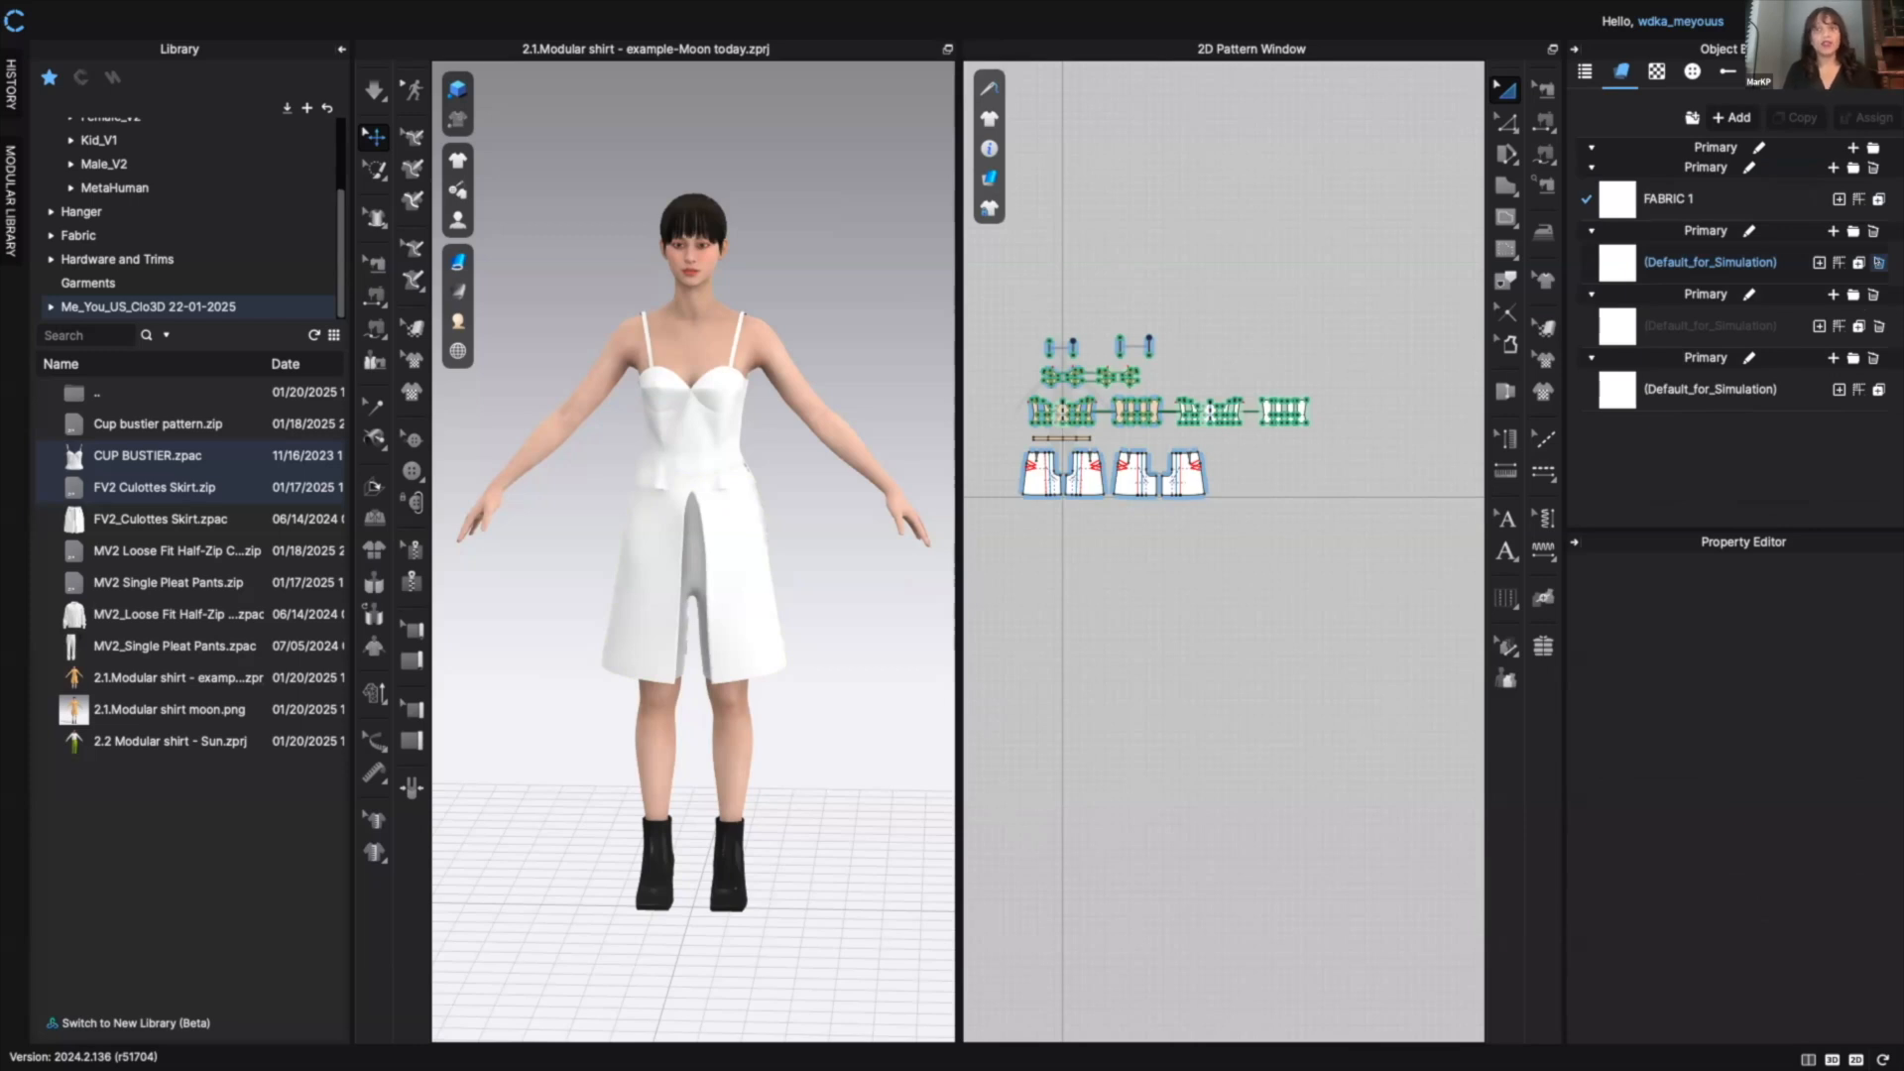
# - Delete an unused (Default_for_Simulation) fabric and clear the redundant Primary groups, keeping the FABRIC 1 that is in use
pyautogui.click(1879, 262)
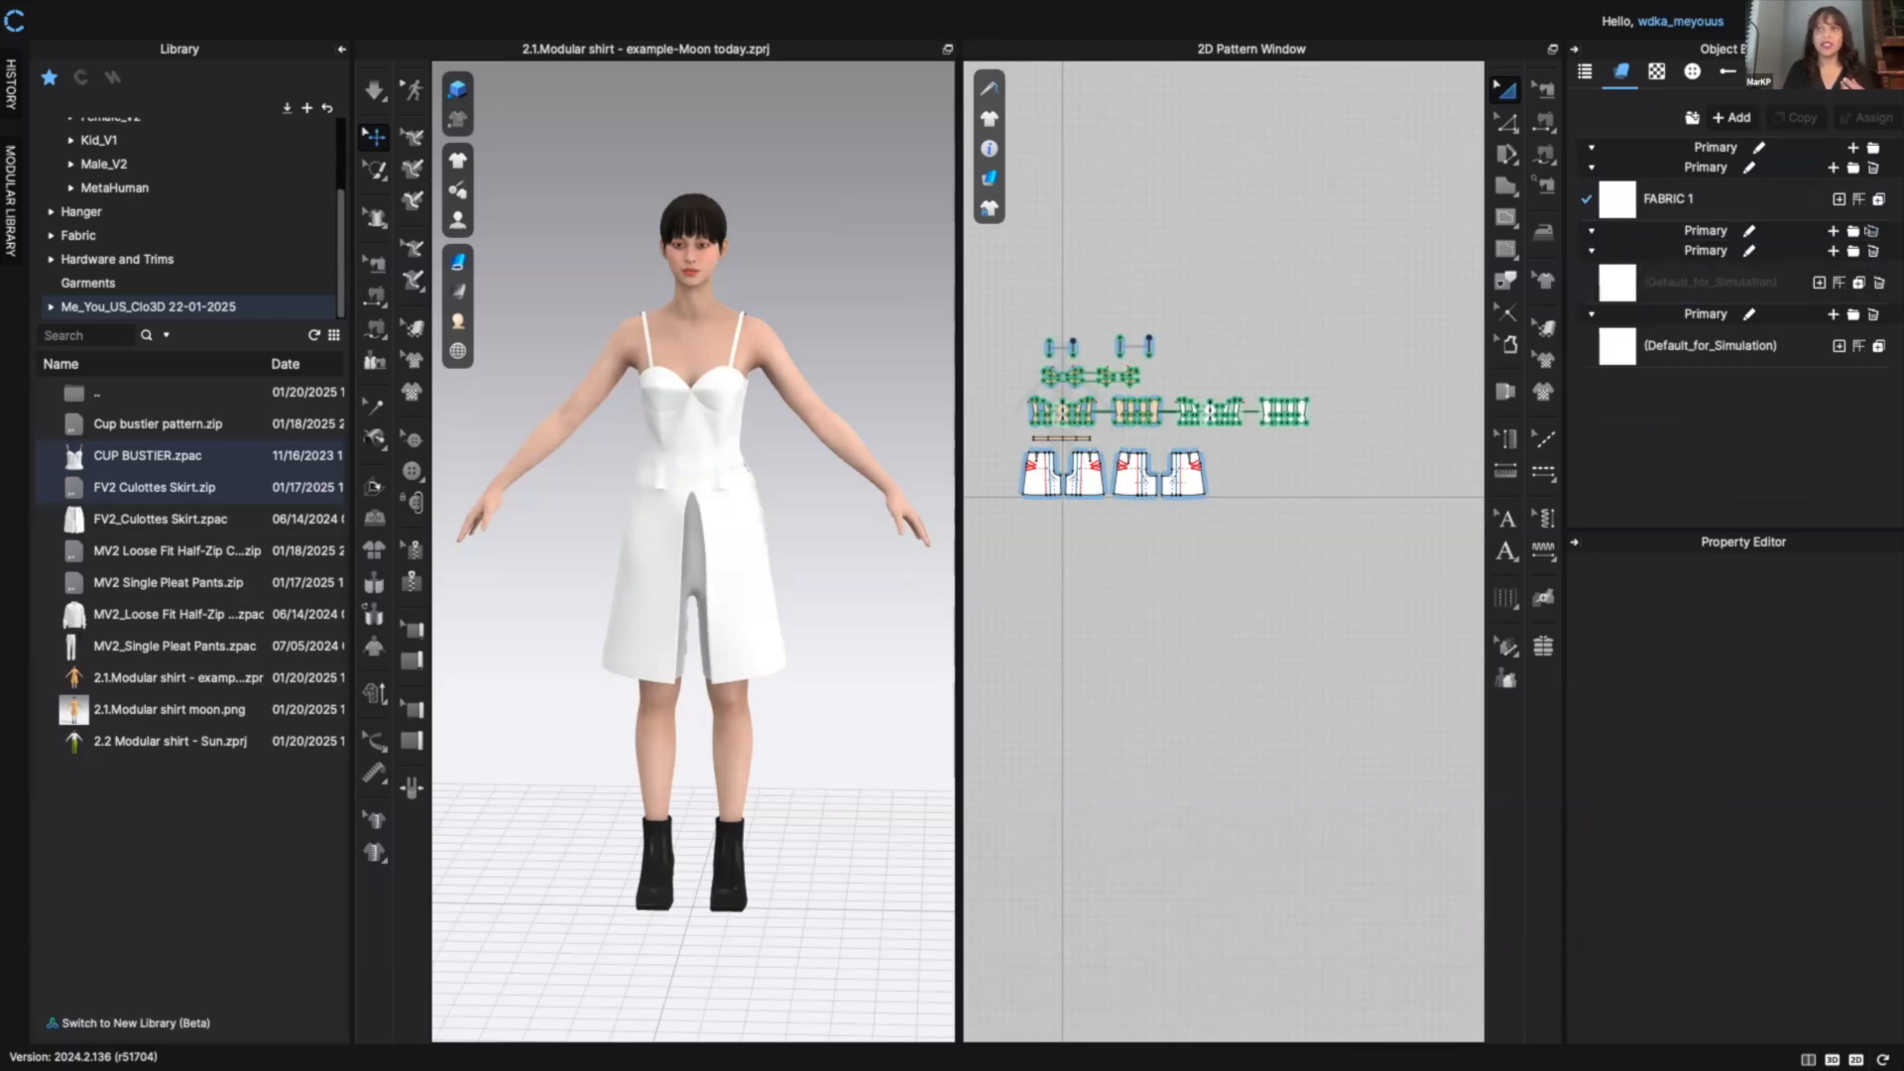
pyautogui.click(1873, 234)
pyautogui.click(1874, 234)
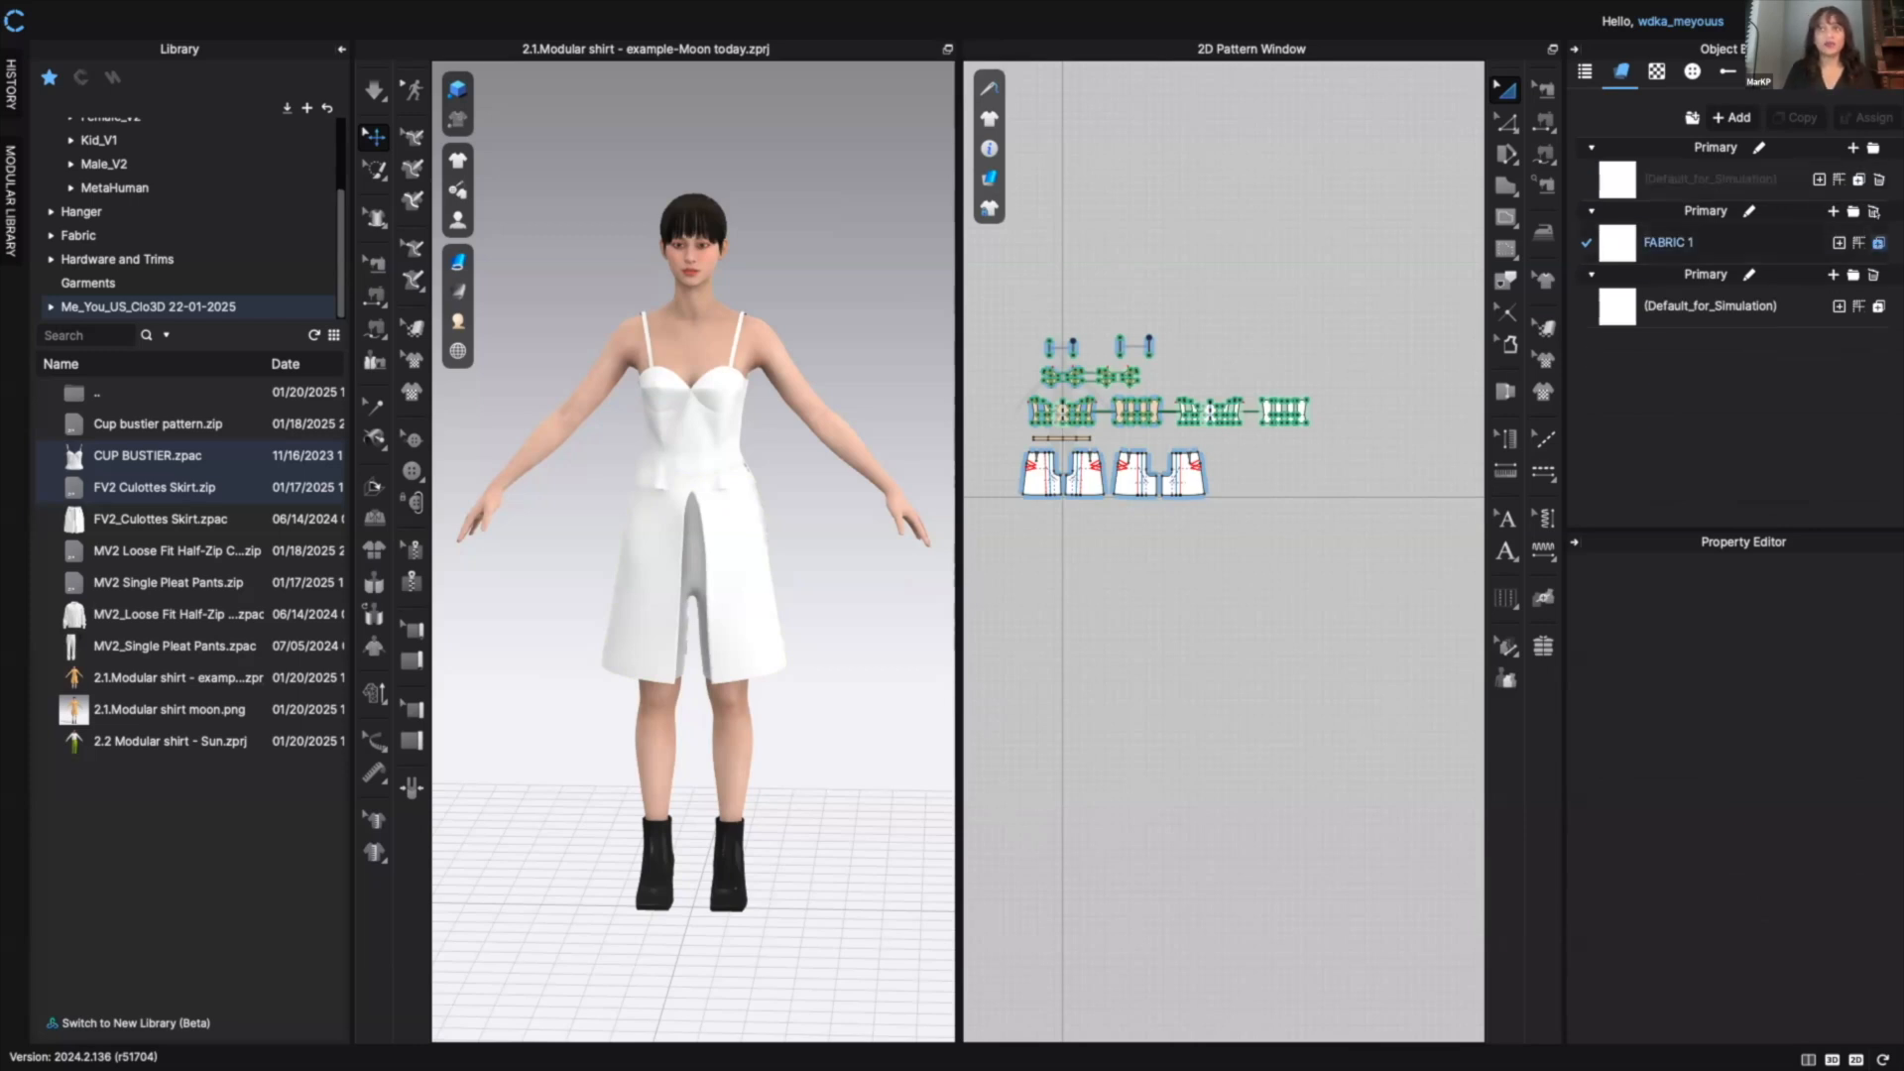
pyautogui.click(1873, 210)
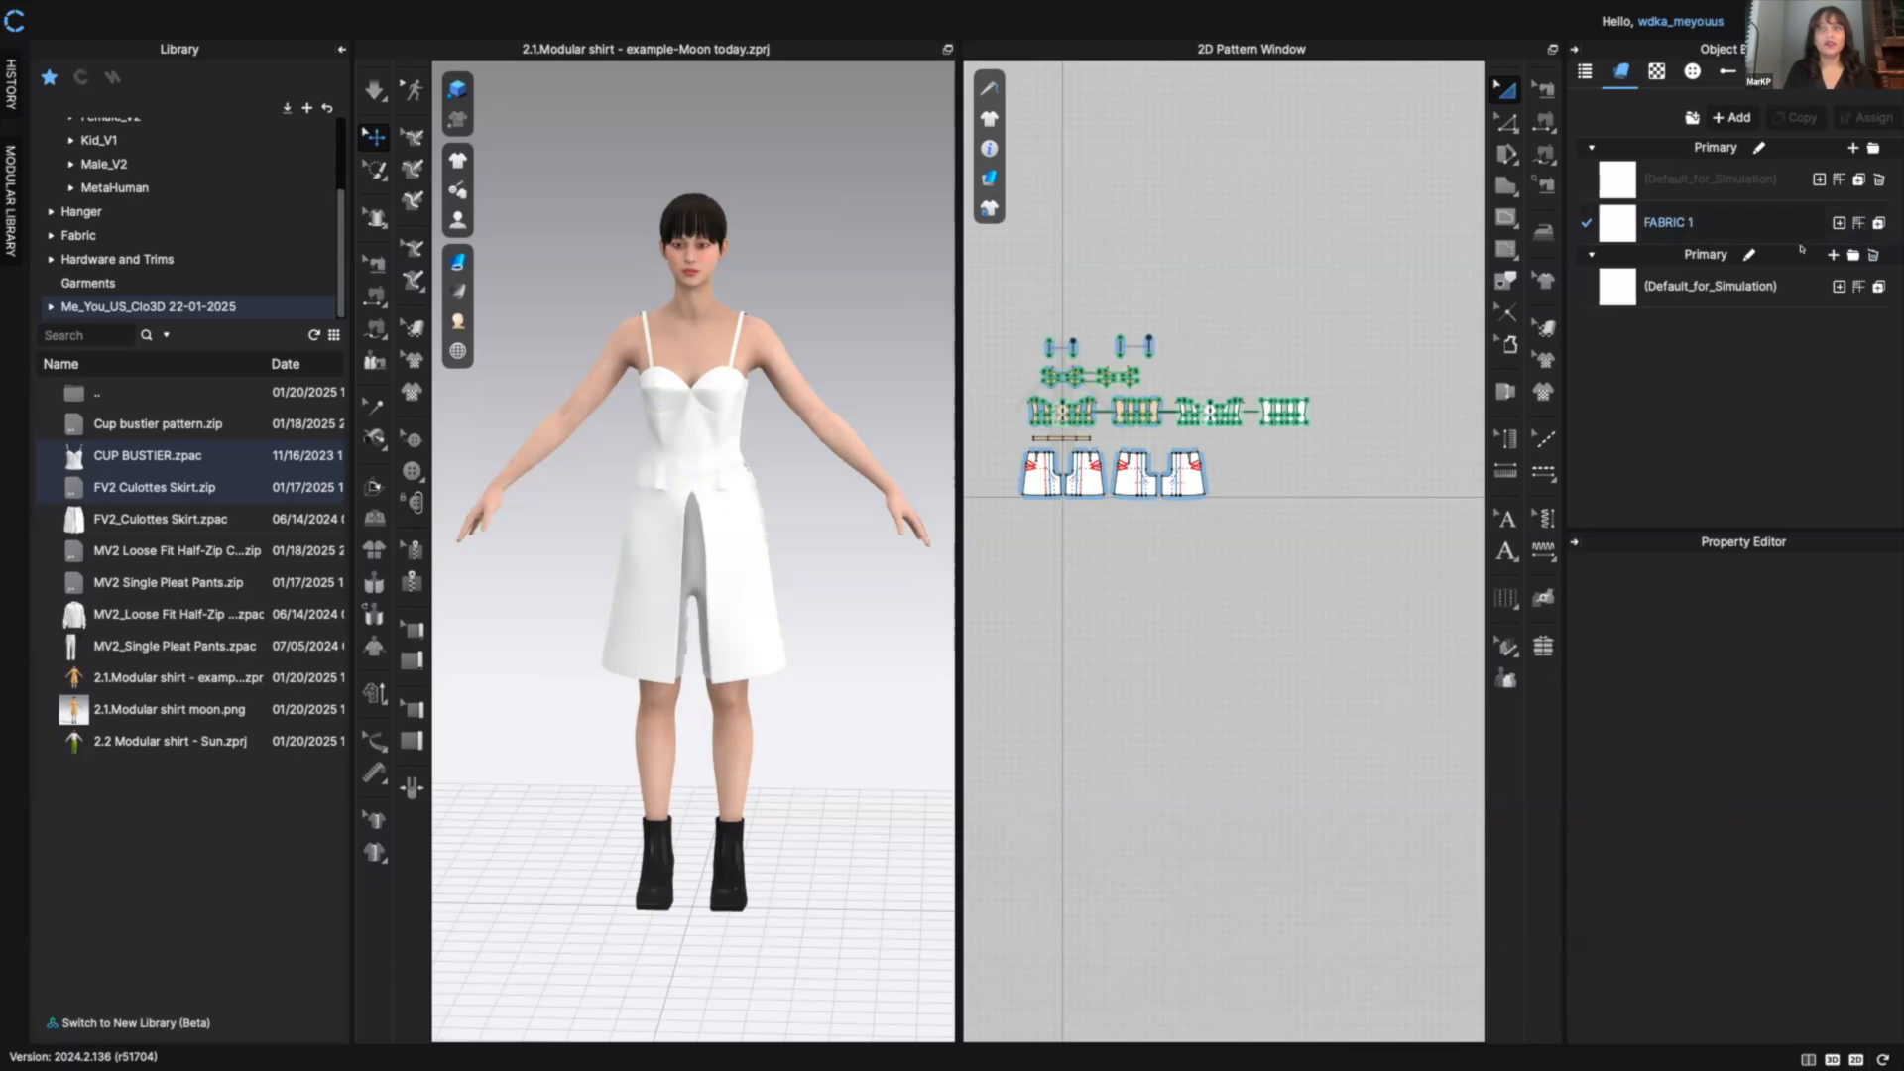
# - Check which pattern pieces use FABRIC 1 and which fabric the shorts' pieces are linked to
pyautogui.click(1653, 227)
pyautogui.click(1624, 219)
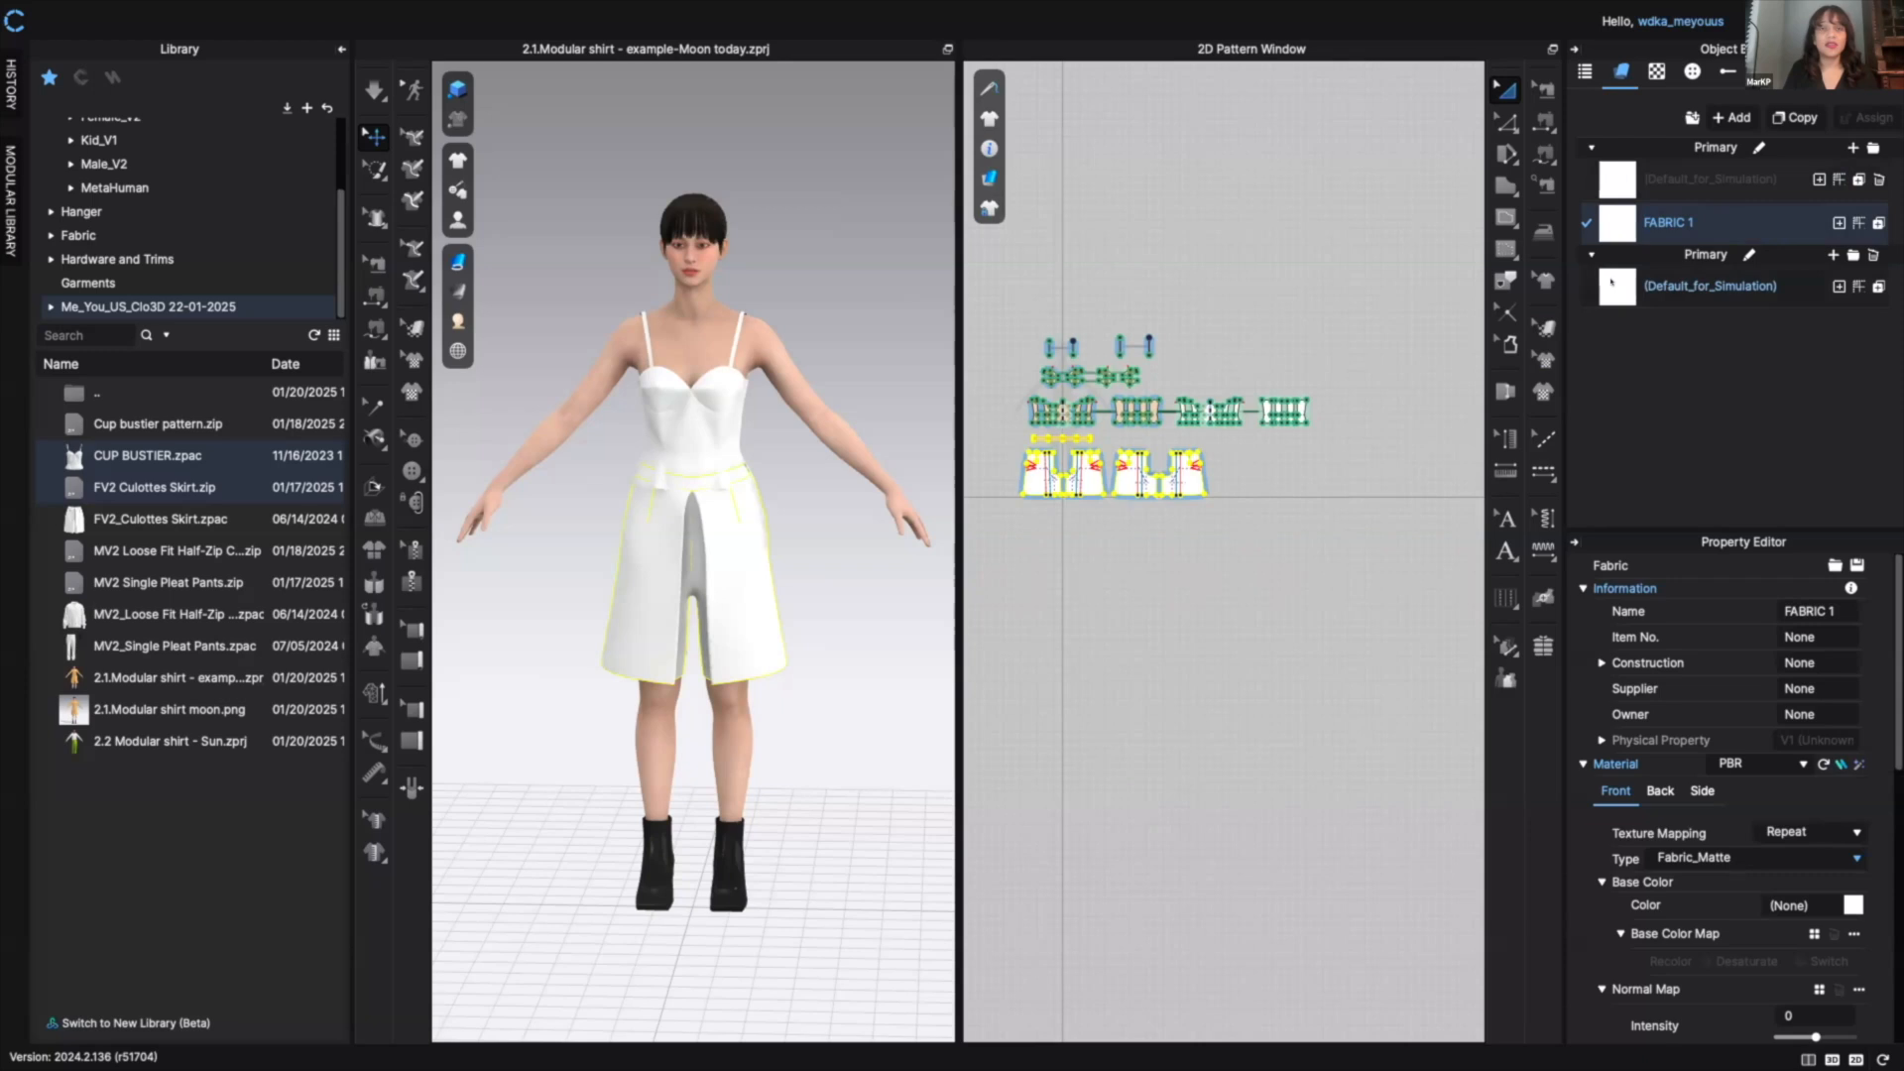
pyautogui.click(1611, 283)
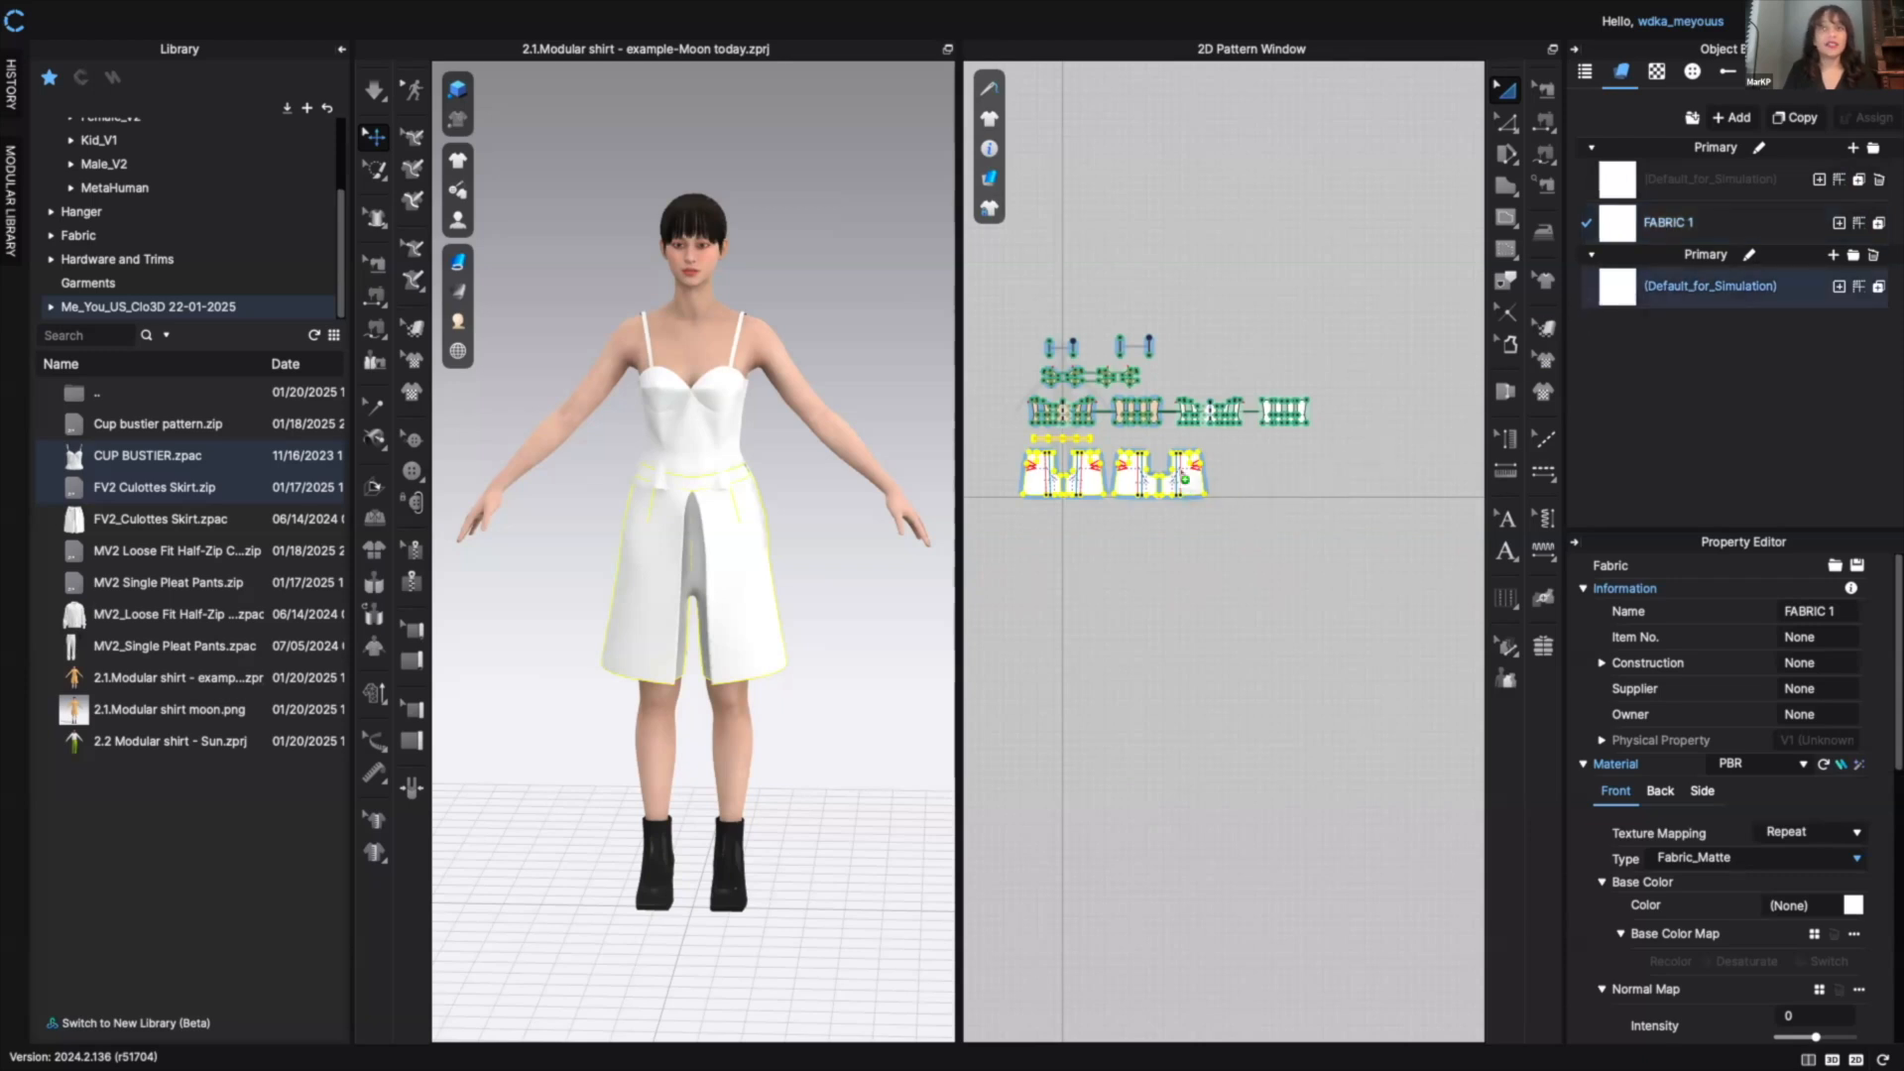
pyautogui.click(1184, 477)
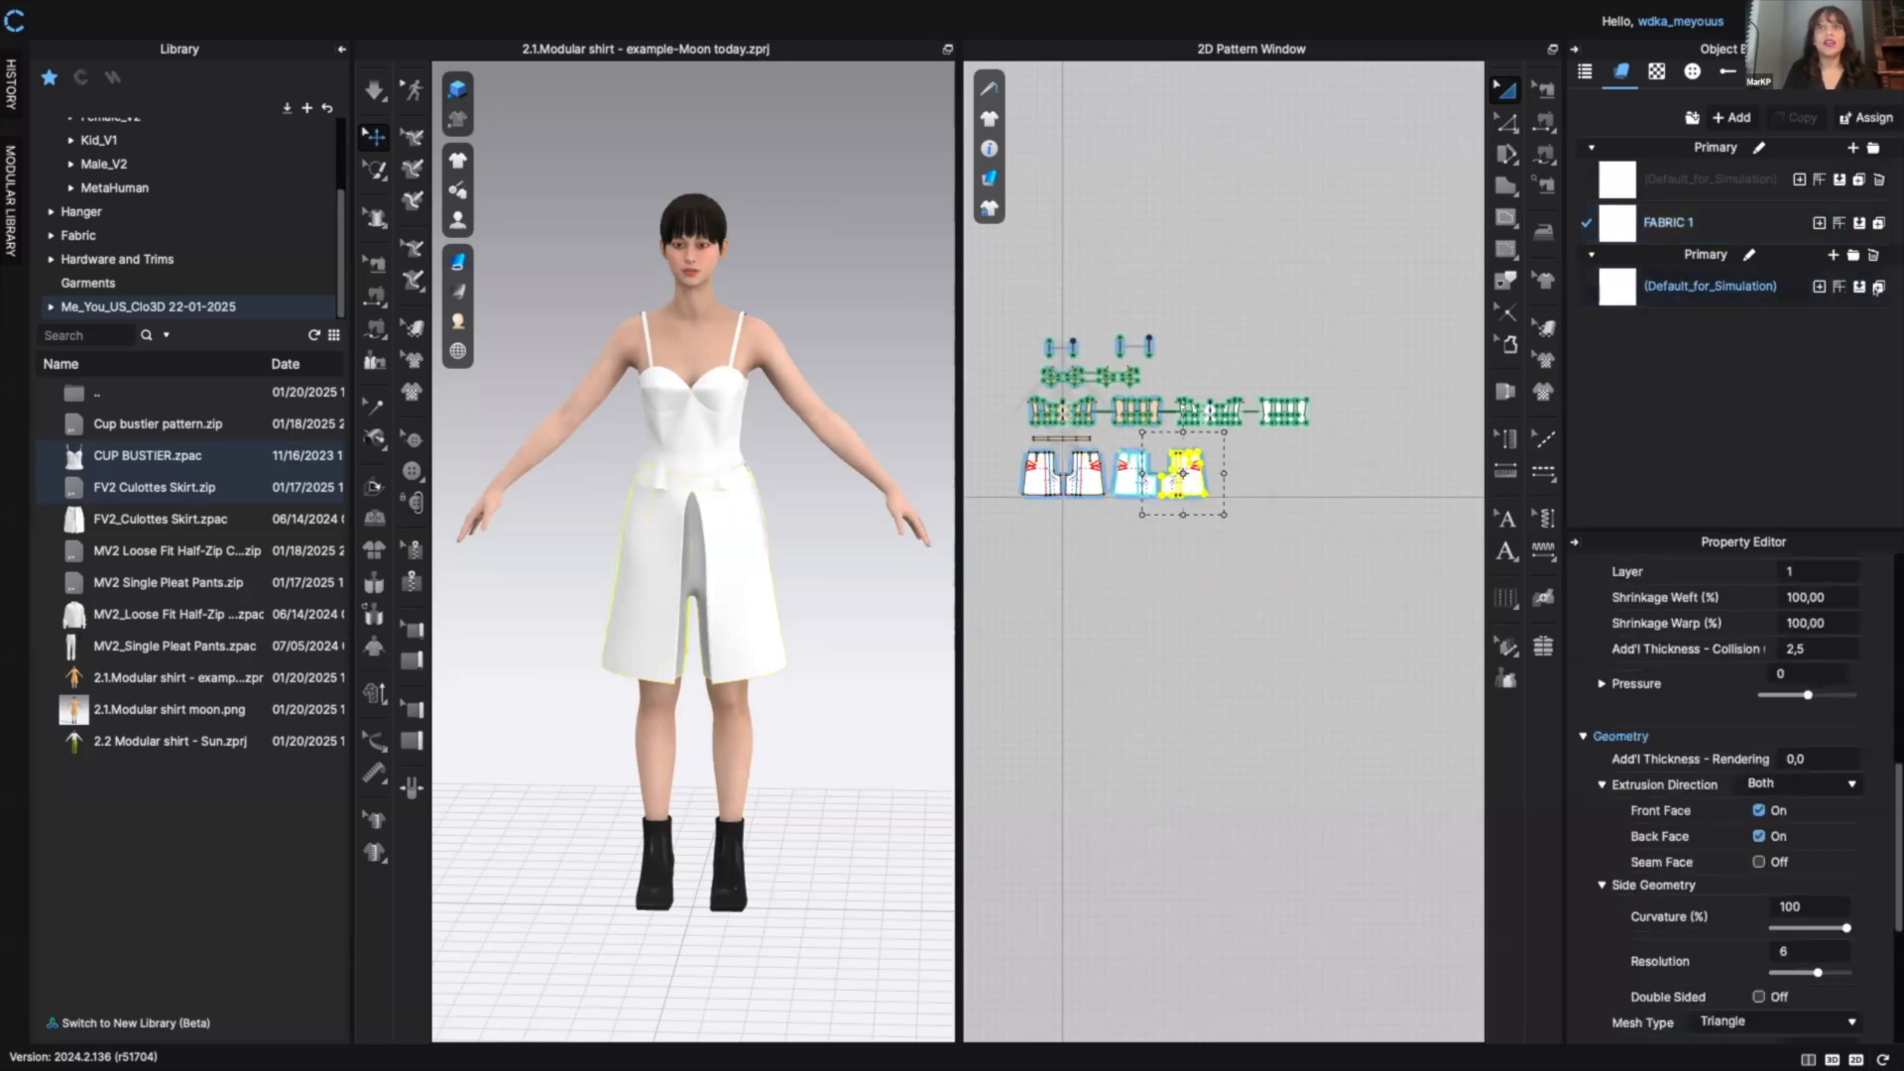
pyautogui.click(1339, 421)
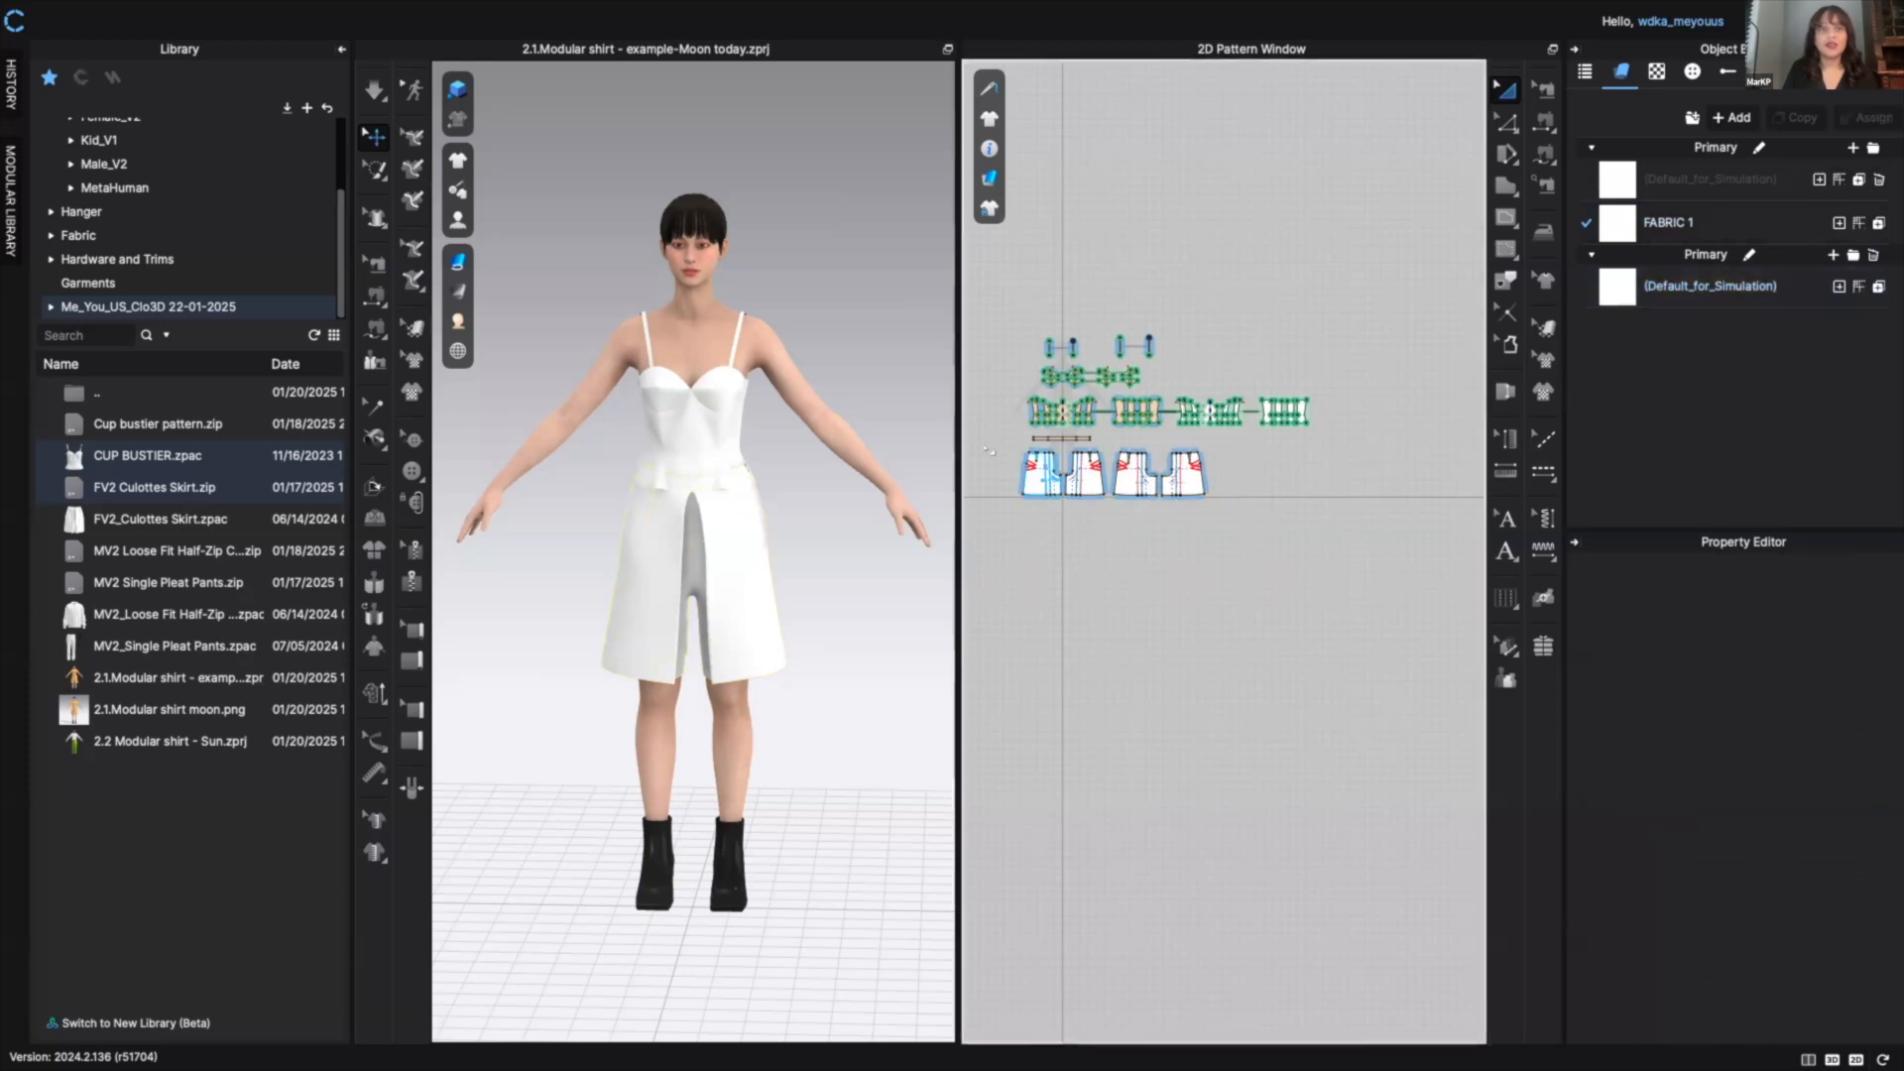
# - Assign (Default_for_Simulation) to all the bustier and shorts pattern pieces and delete the replaced FABRIC 1
pyautogui.moveTo(990, 433); pyautogui.dragTo(1280, 548)
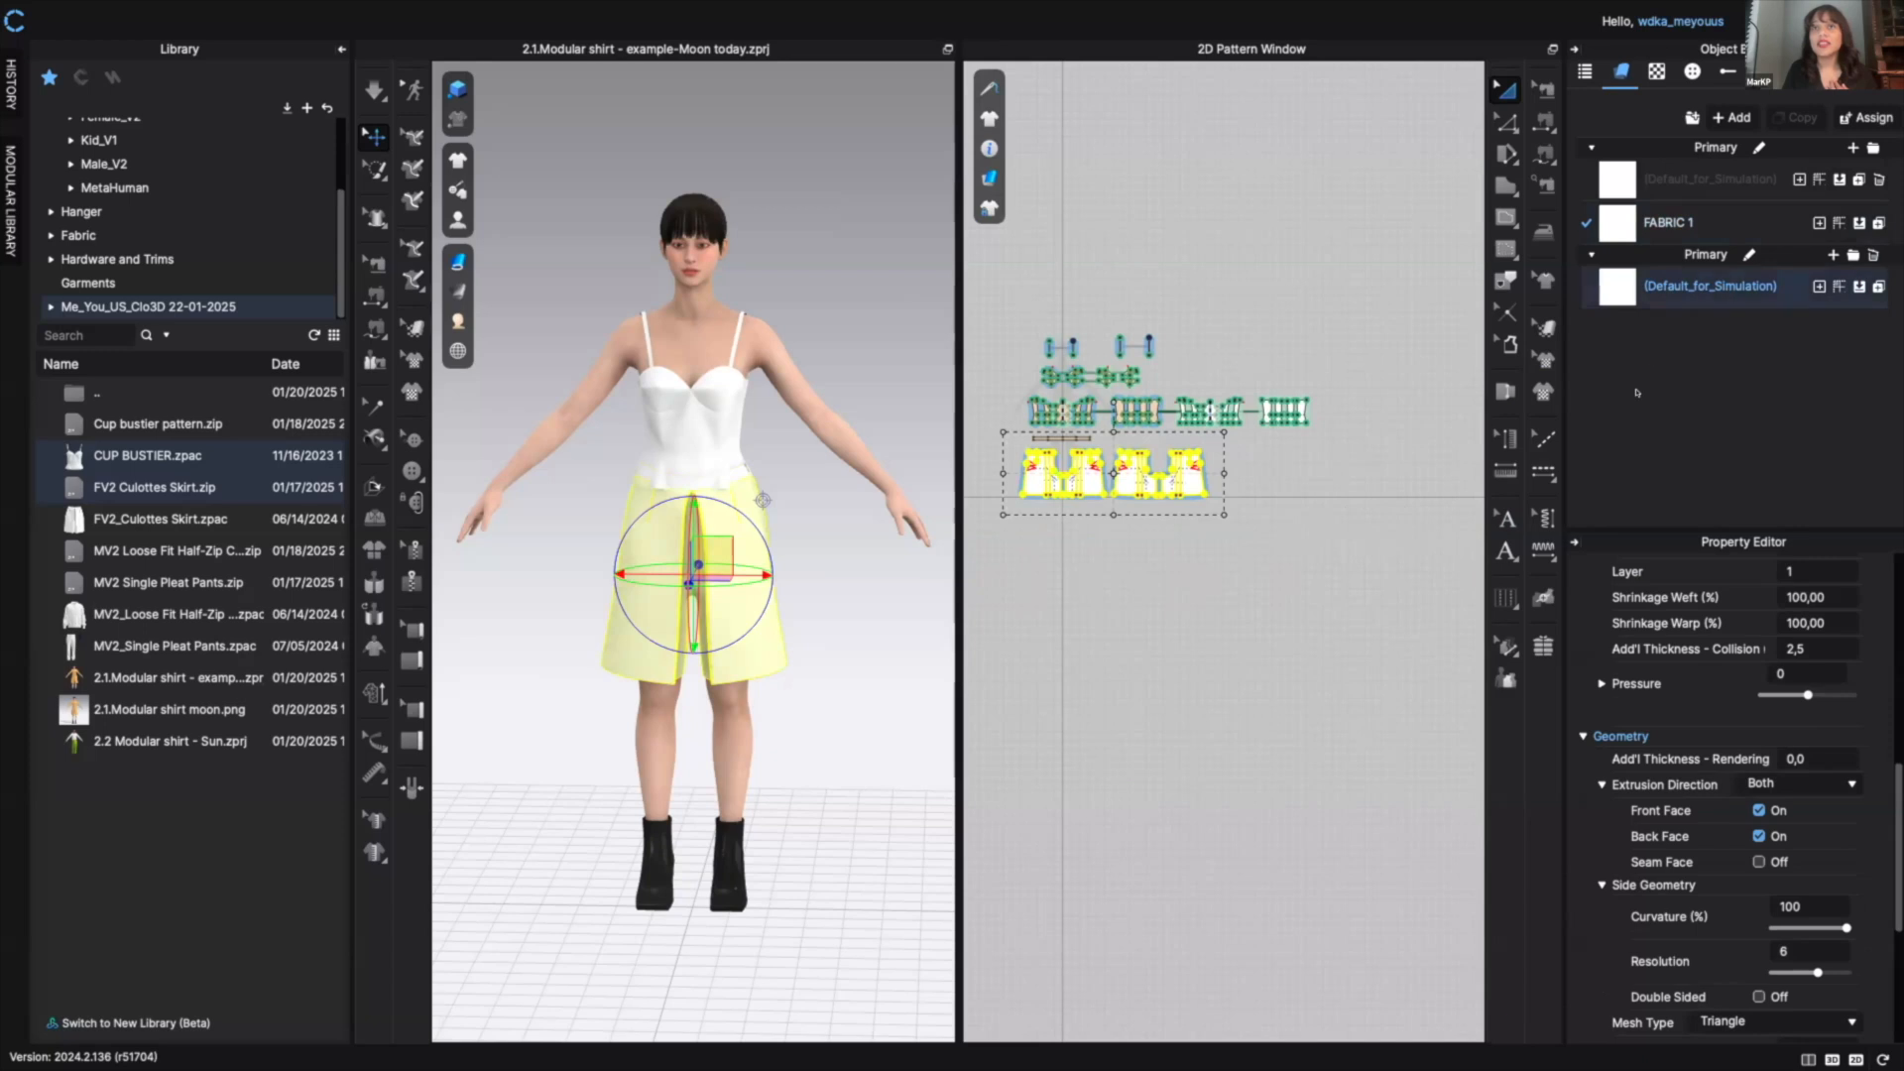
pyautogui.moveTo(991, 311); pyautogui.dragTo(1362, 541)
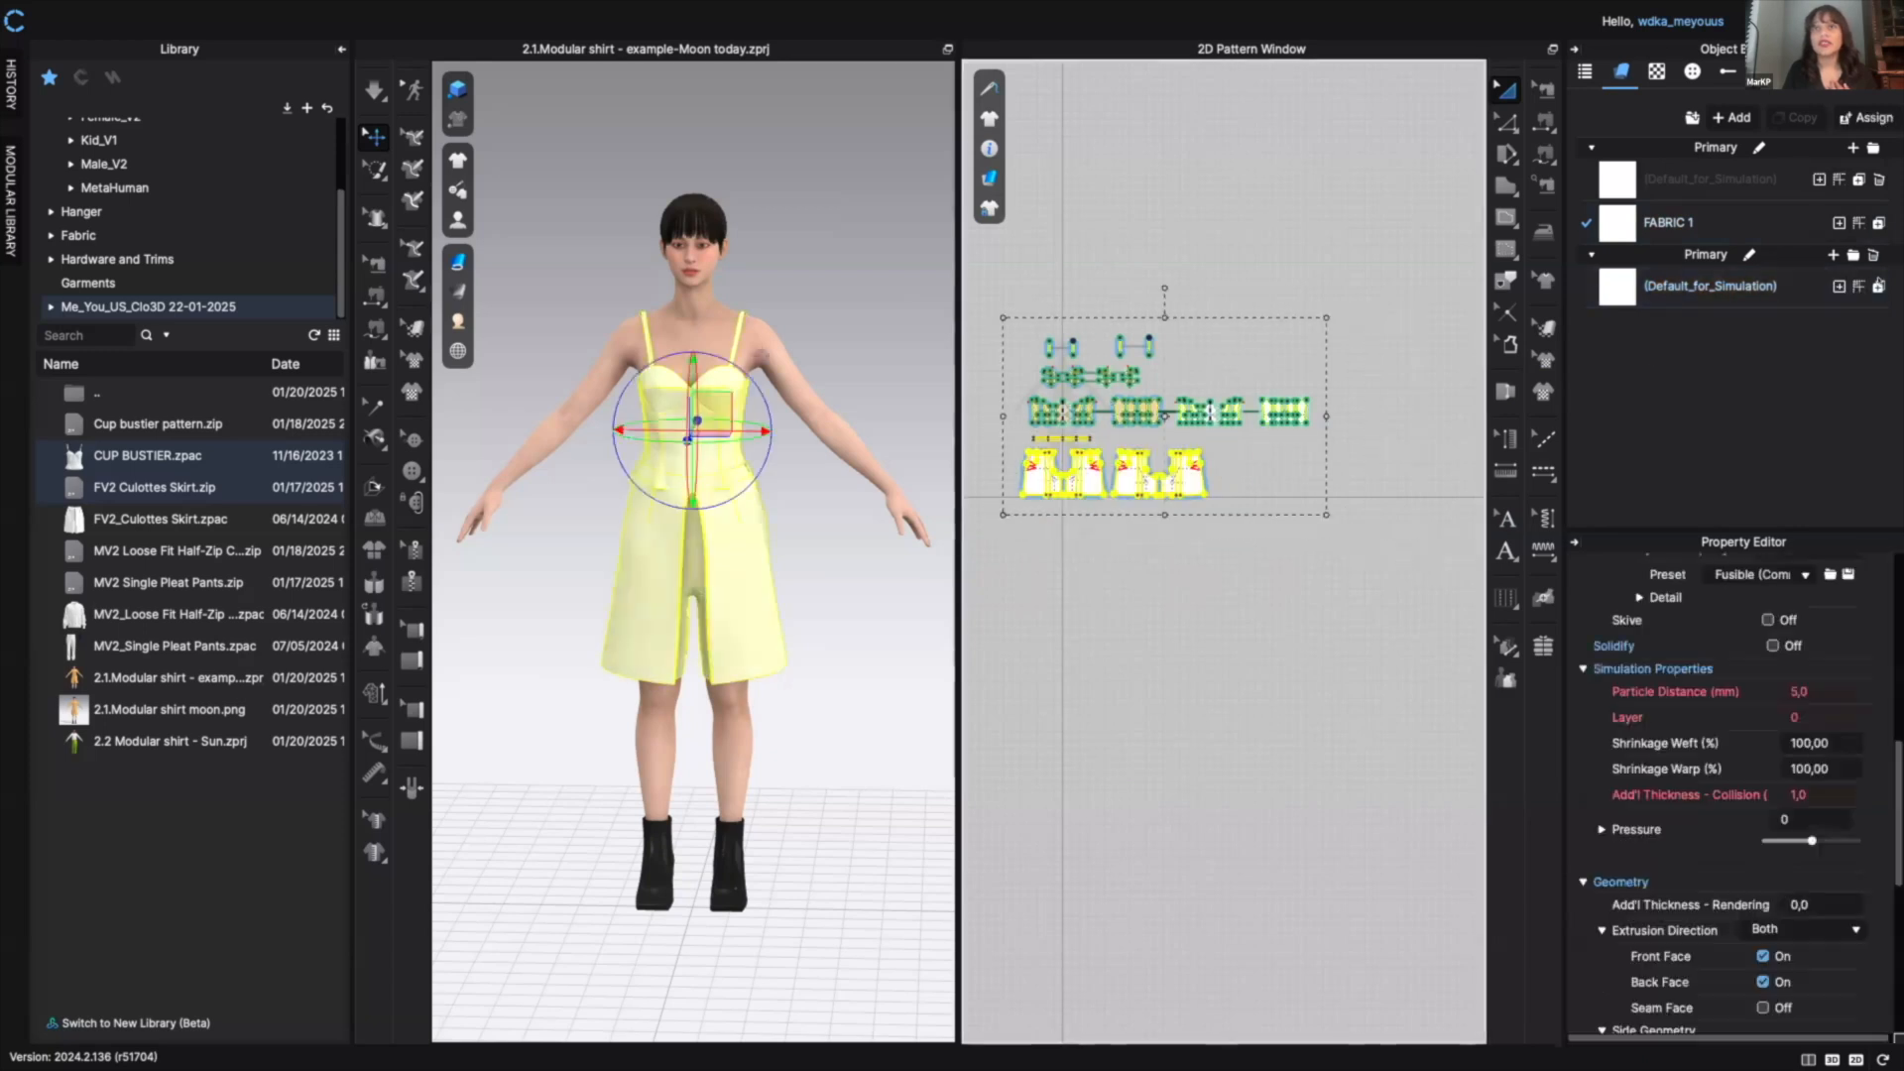
pyautogui.click(1840, 287)
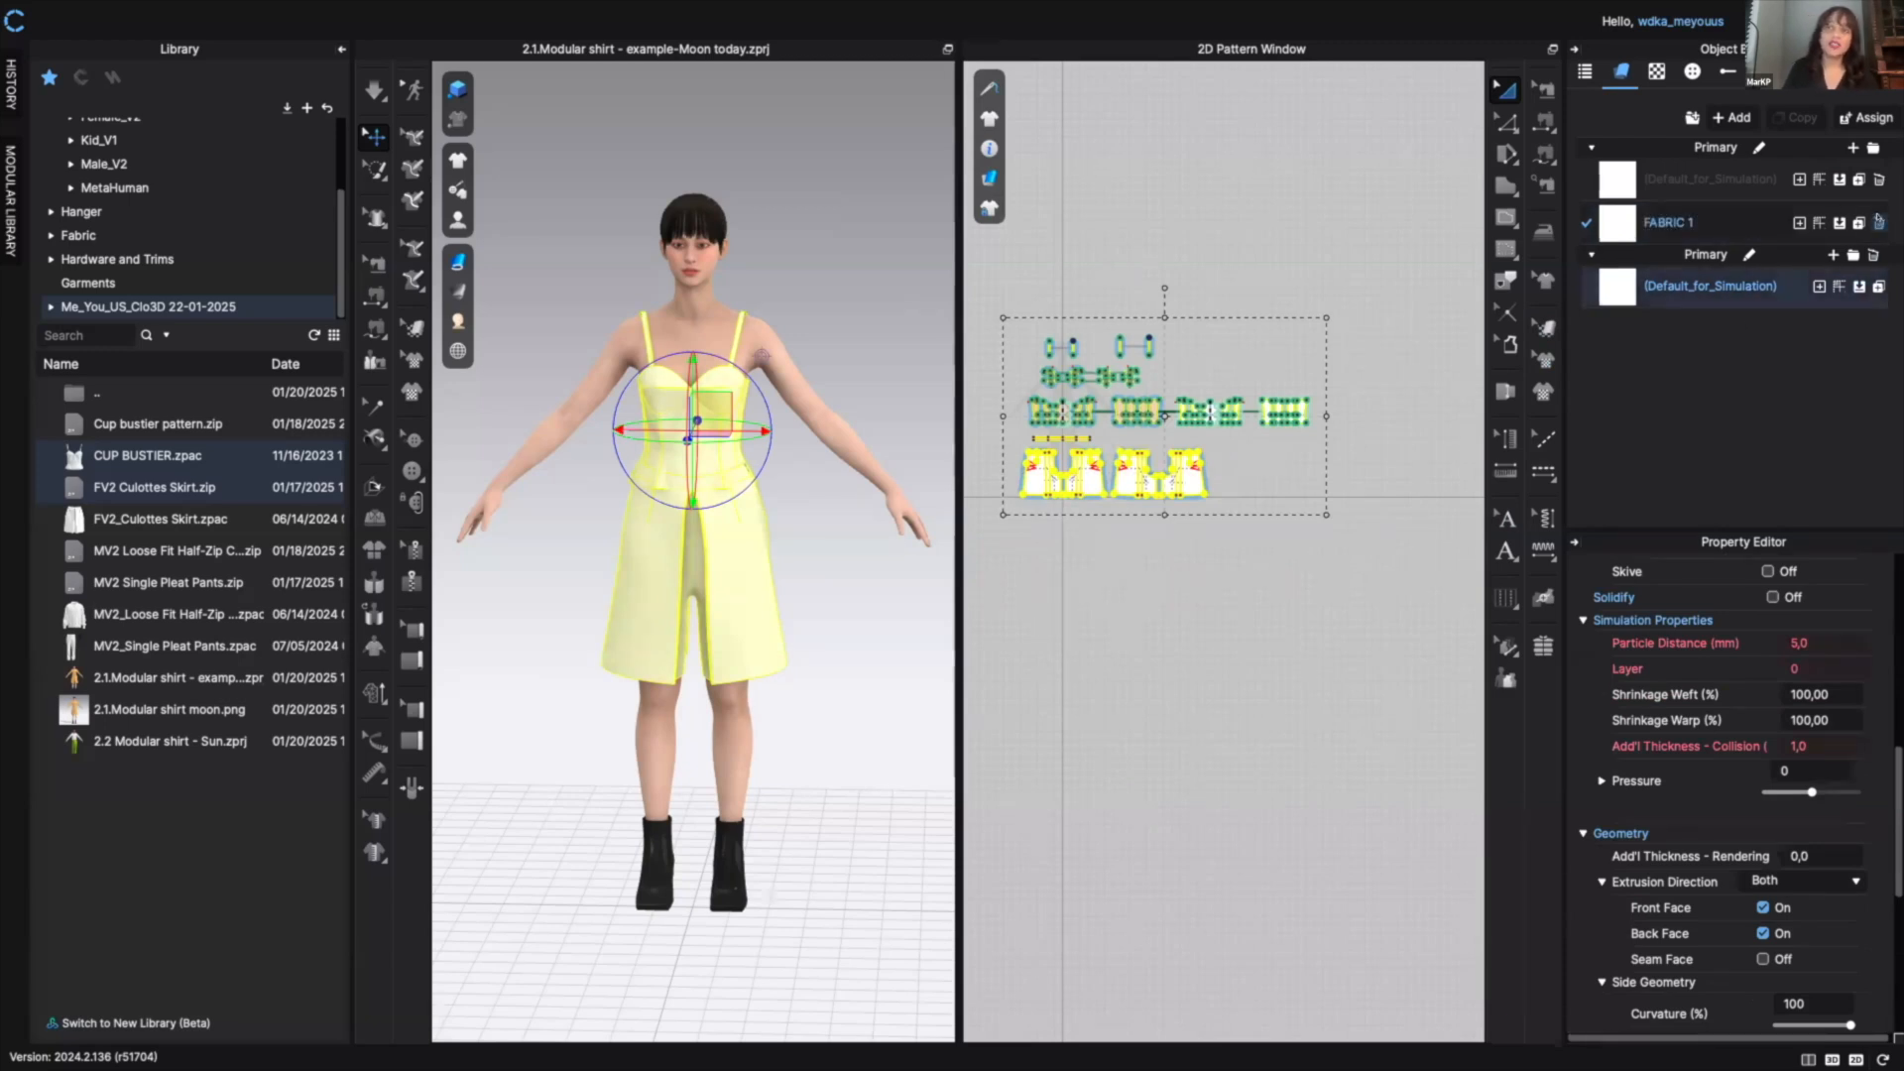
pyautogui.click(1879, 223)
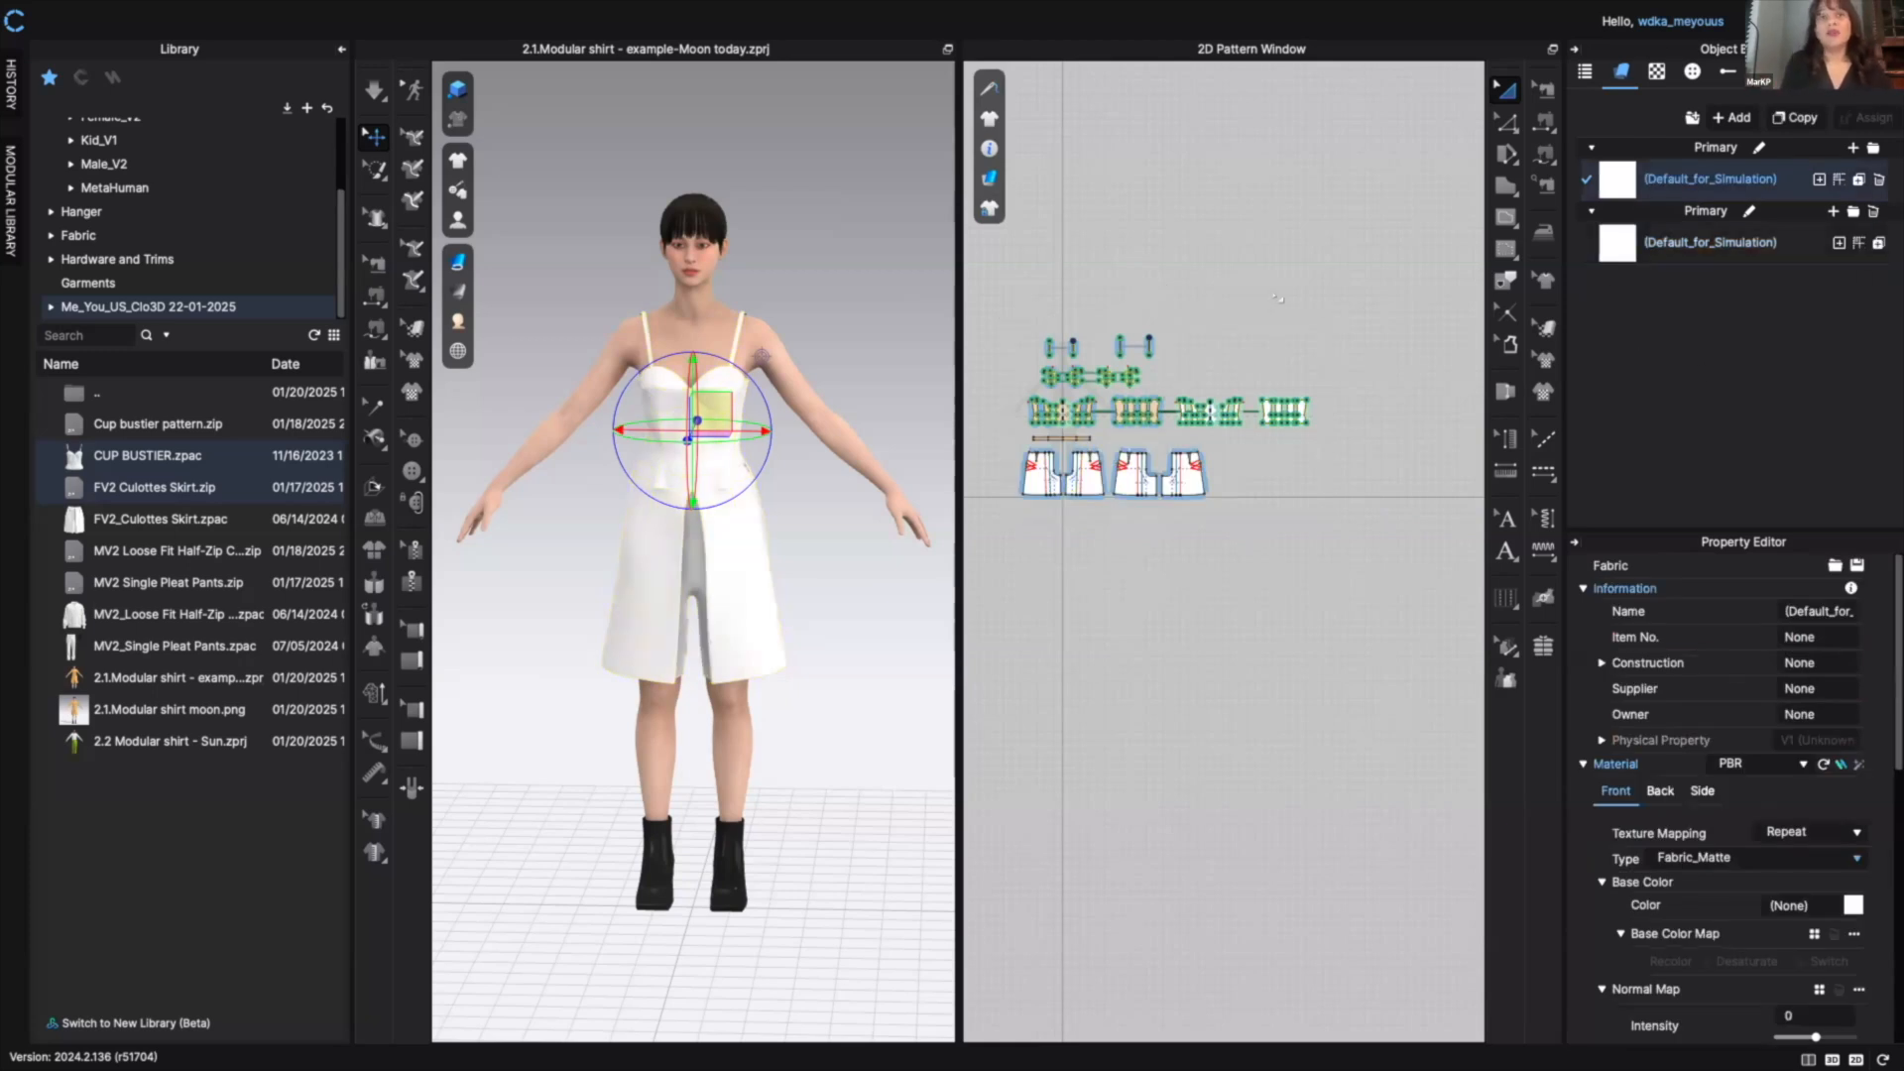
pyautogui.click(1278, 297)
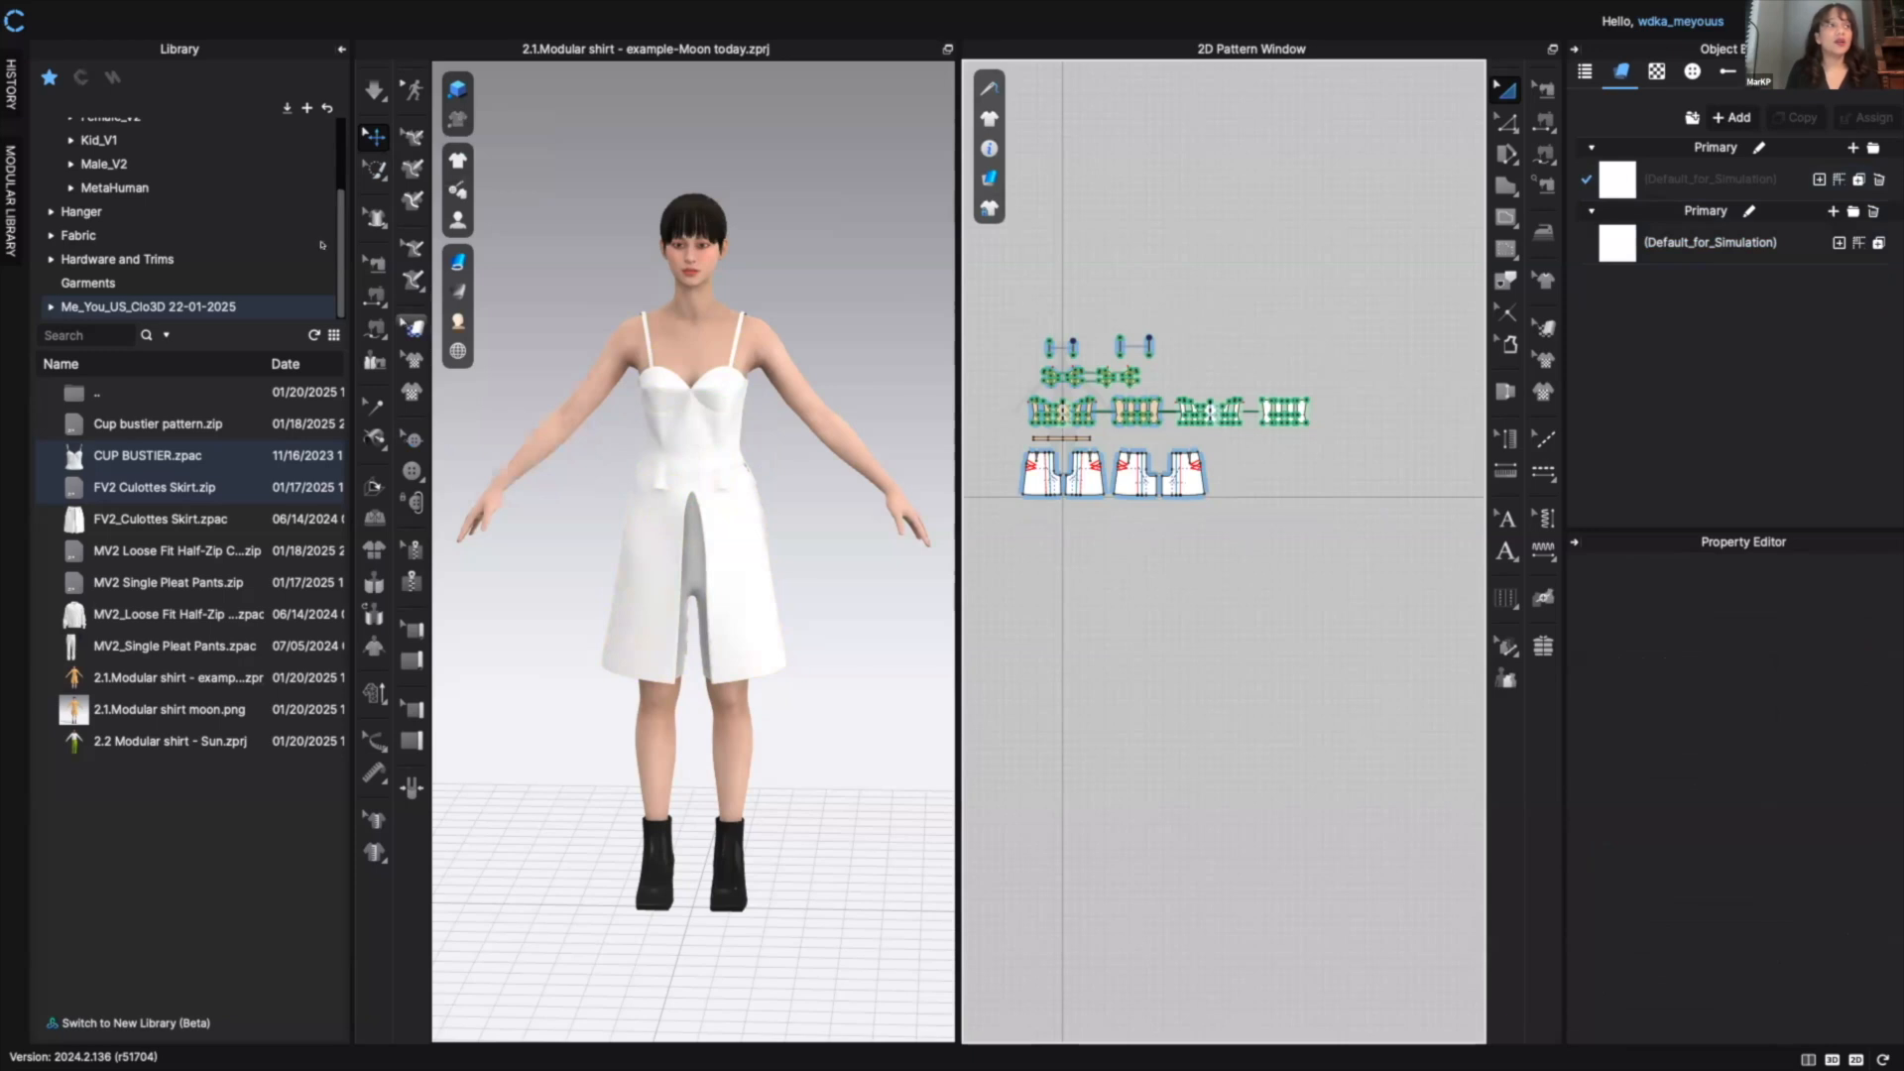
# - Open the Fabric folder in the library
pyautogui.scroll(2, 163, 202)
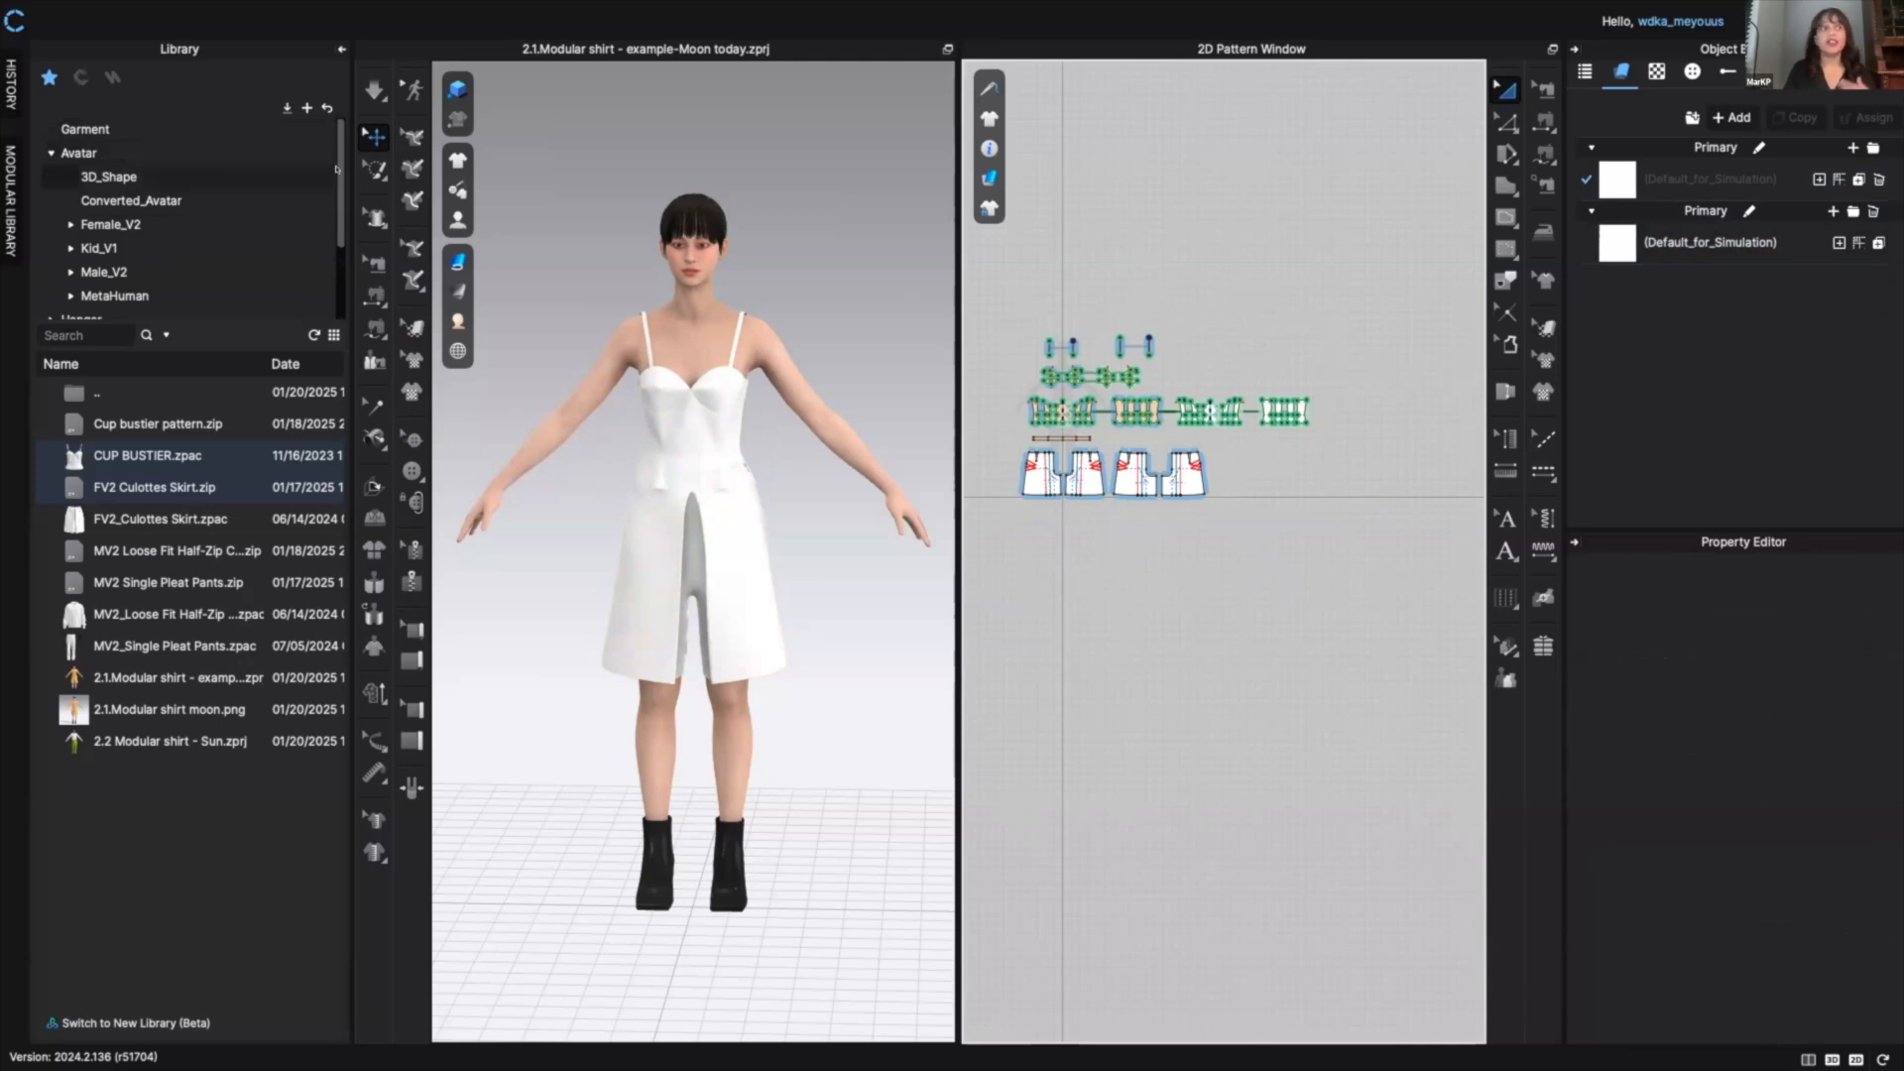
pyautogui.scroll(-2, 323, 188)
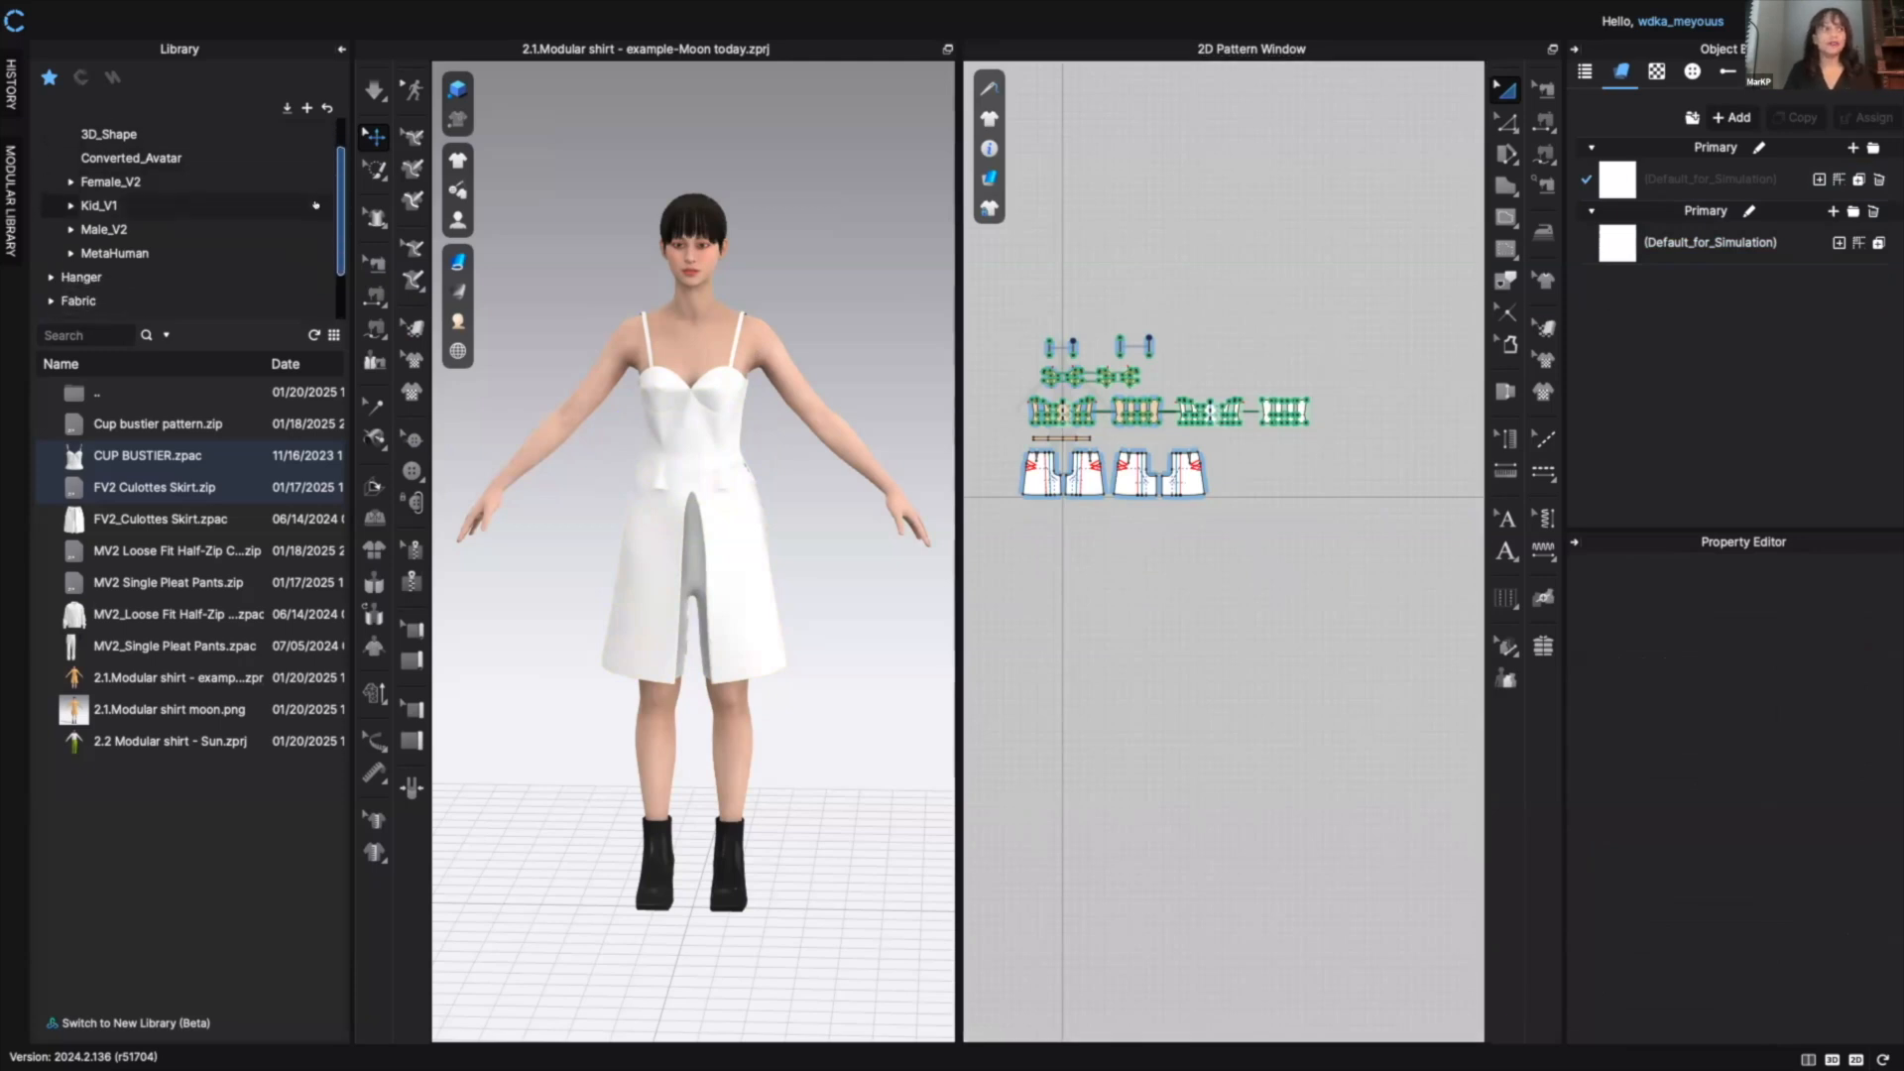
pyautogui.scroll(-3, 316, 205)
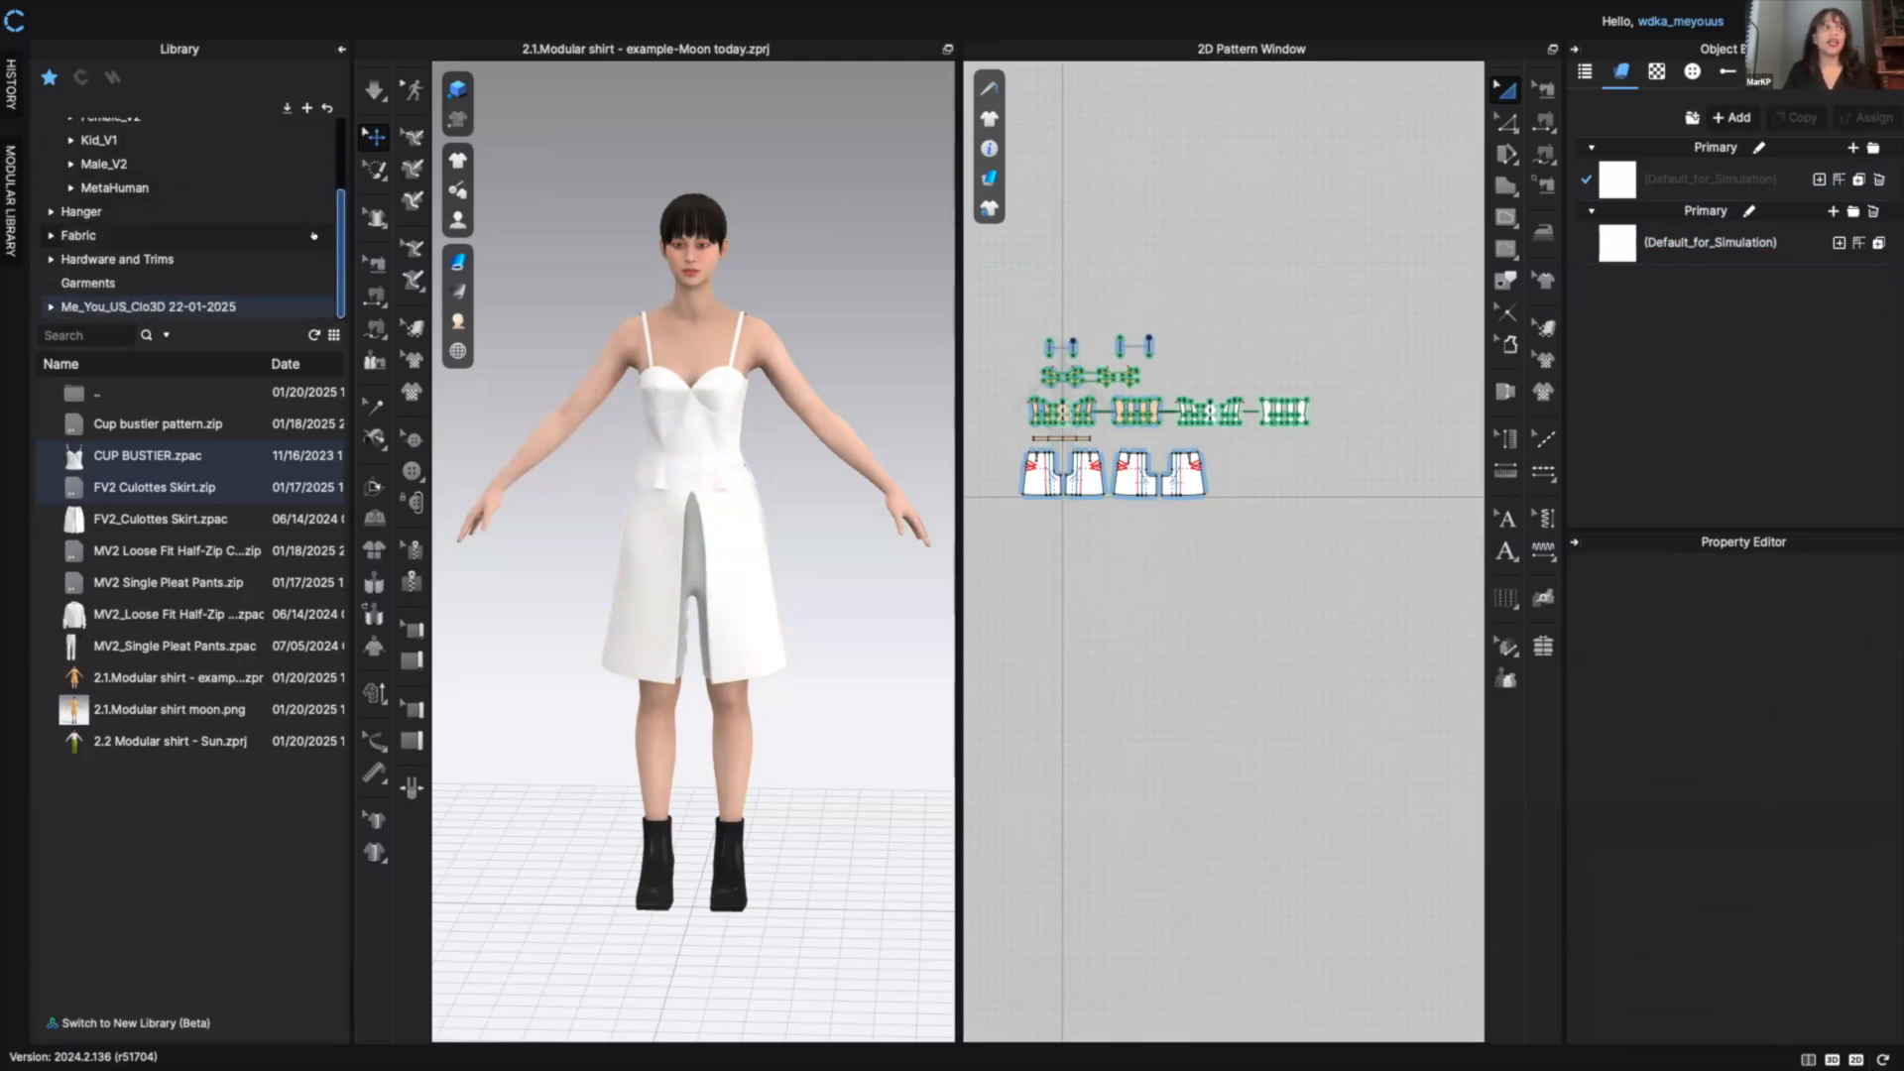
pyautogui.click(68, 232)
pyautogui.click(68, 232)
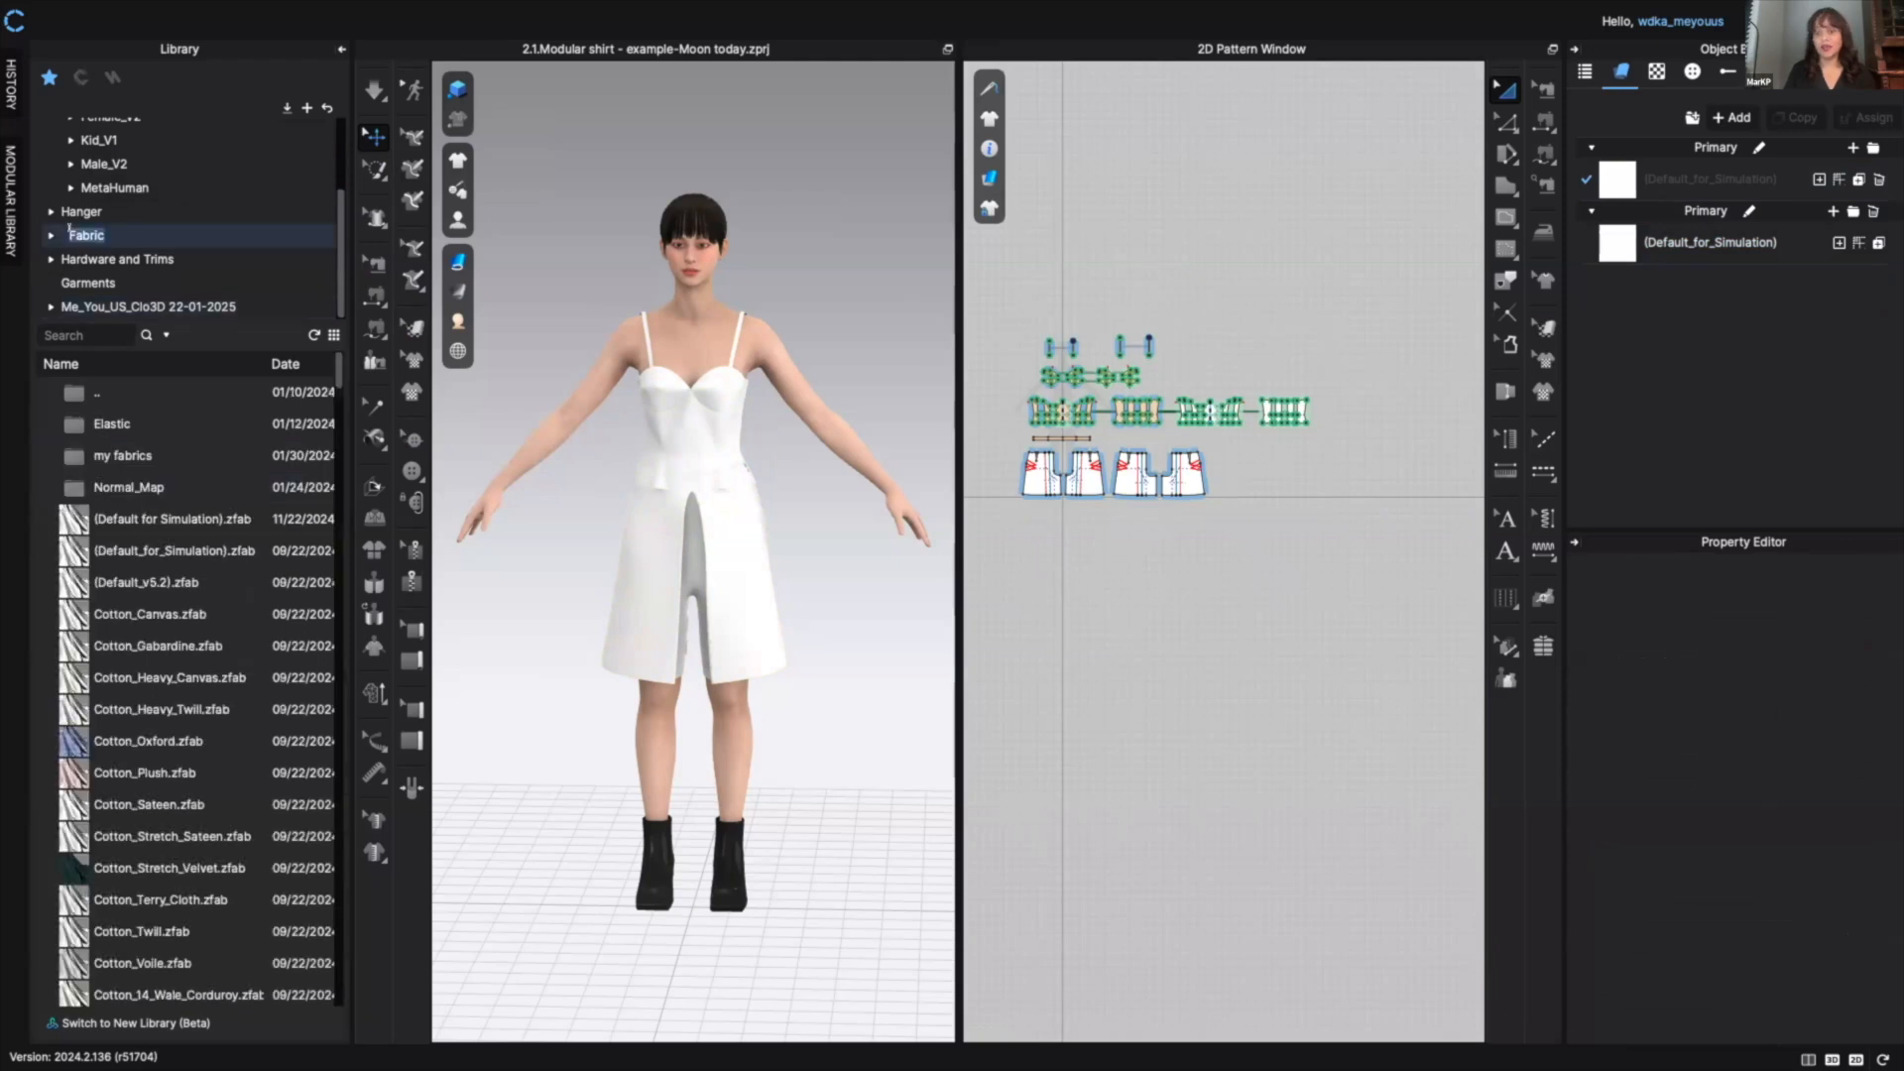
pyautogui.click(113, 241)
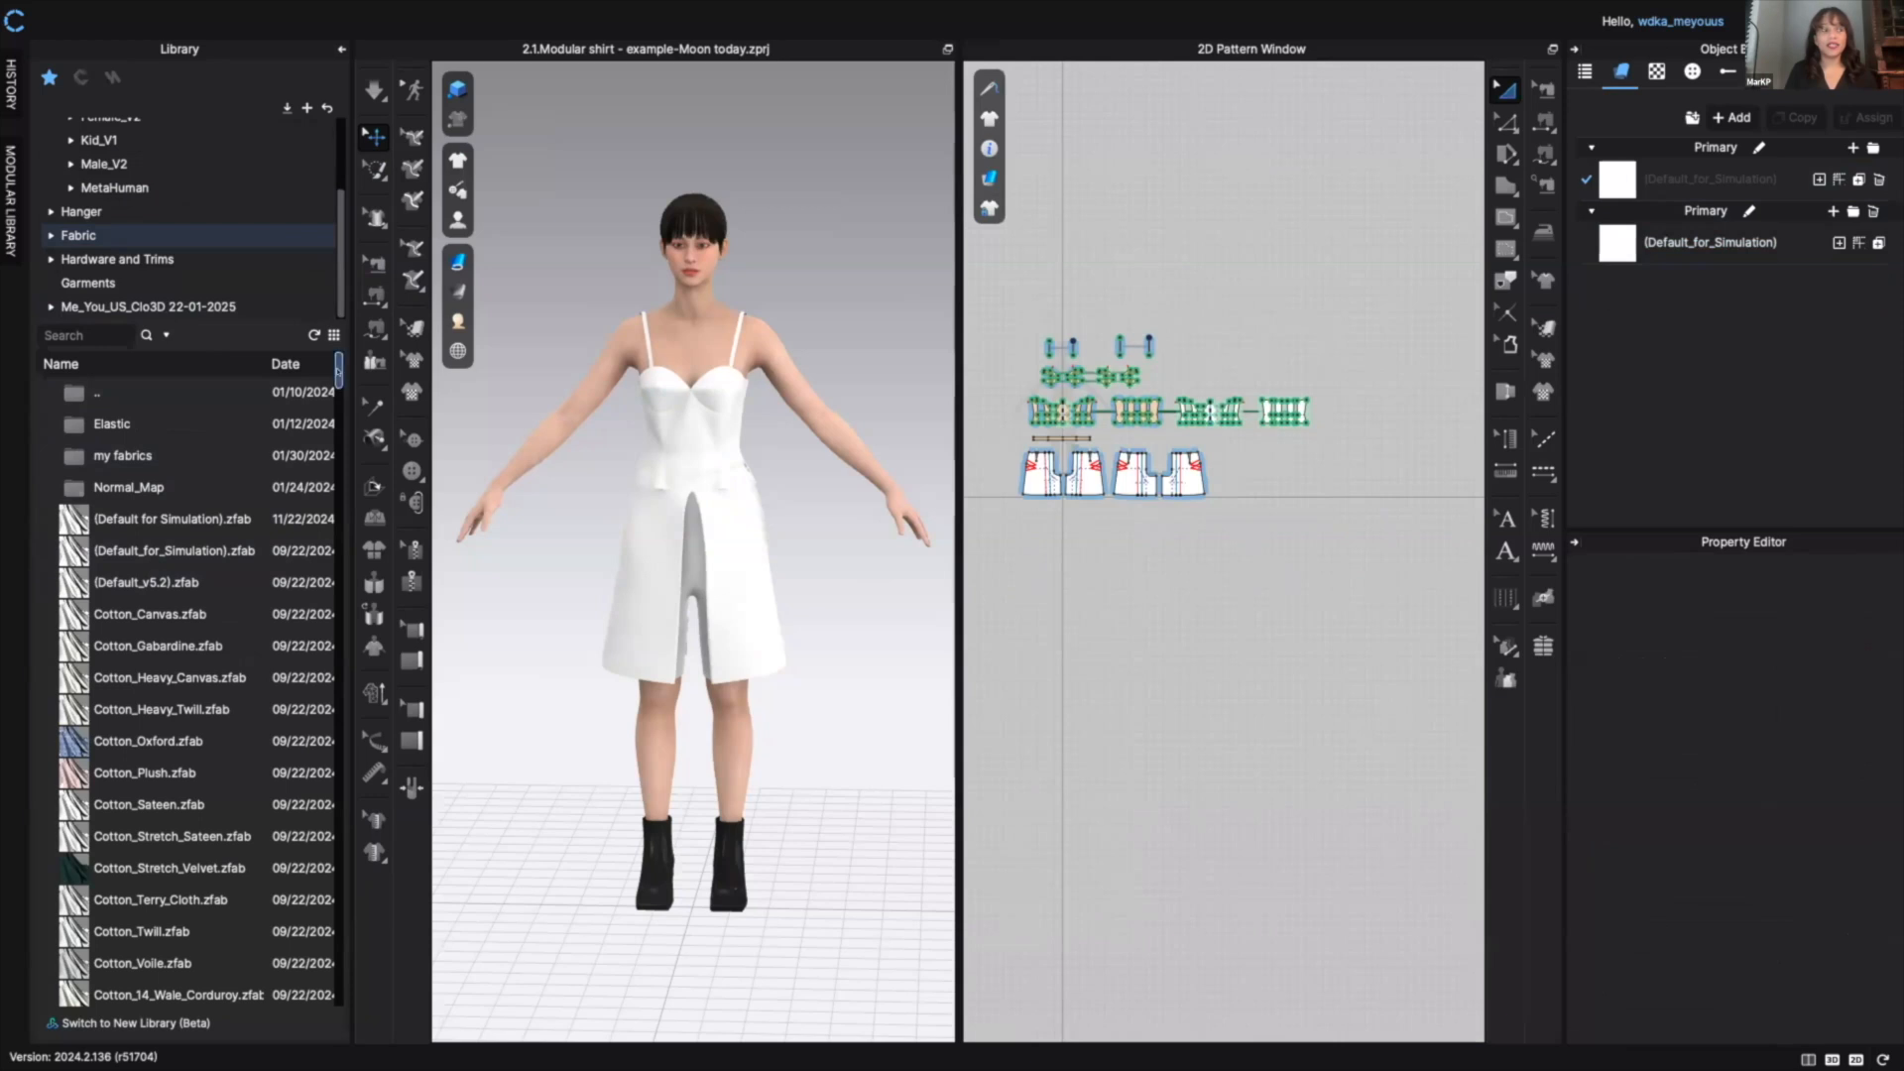
# - Look through the cotton, denim, fur, interlining, knit and muslin fabrics in the Fabric folder
pyautogui.scroll(-5, 338, 376)
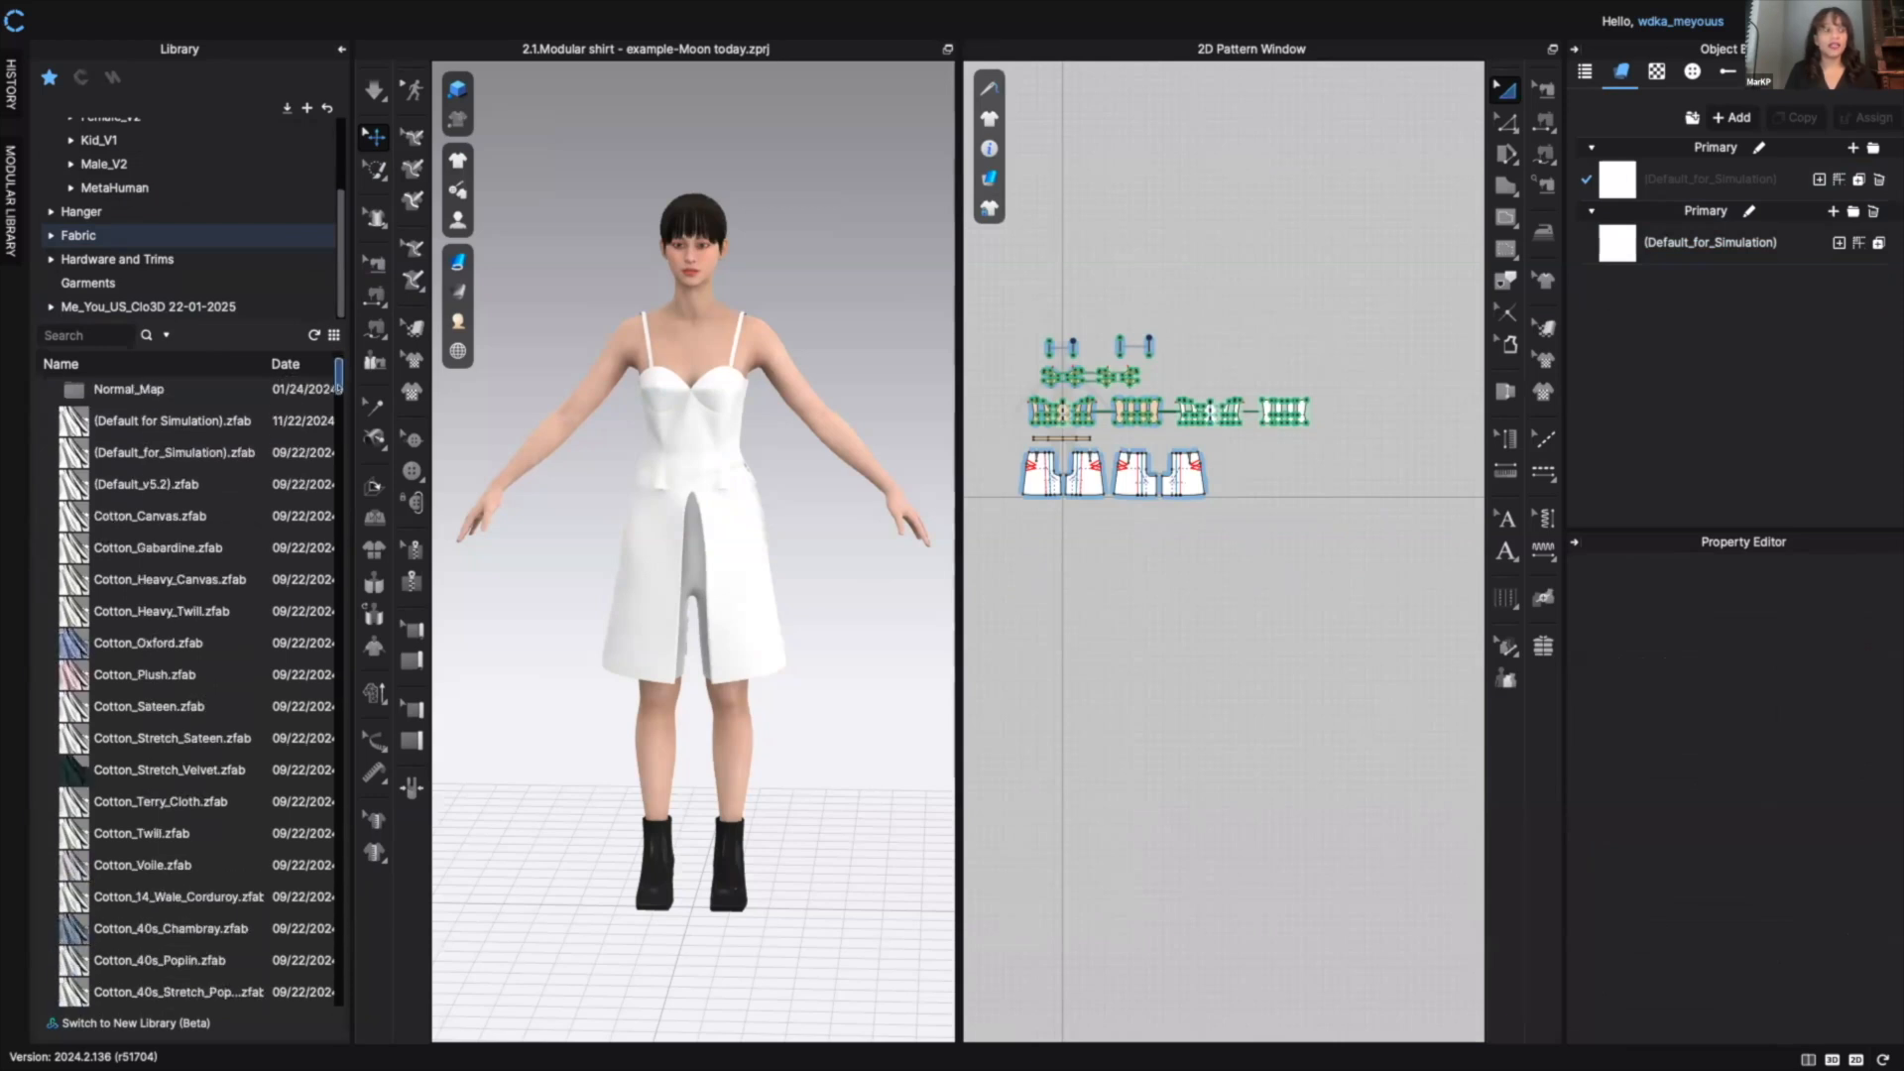
pyautogui.scroll(-15, 338, 387)
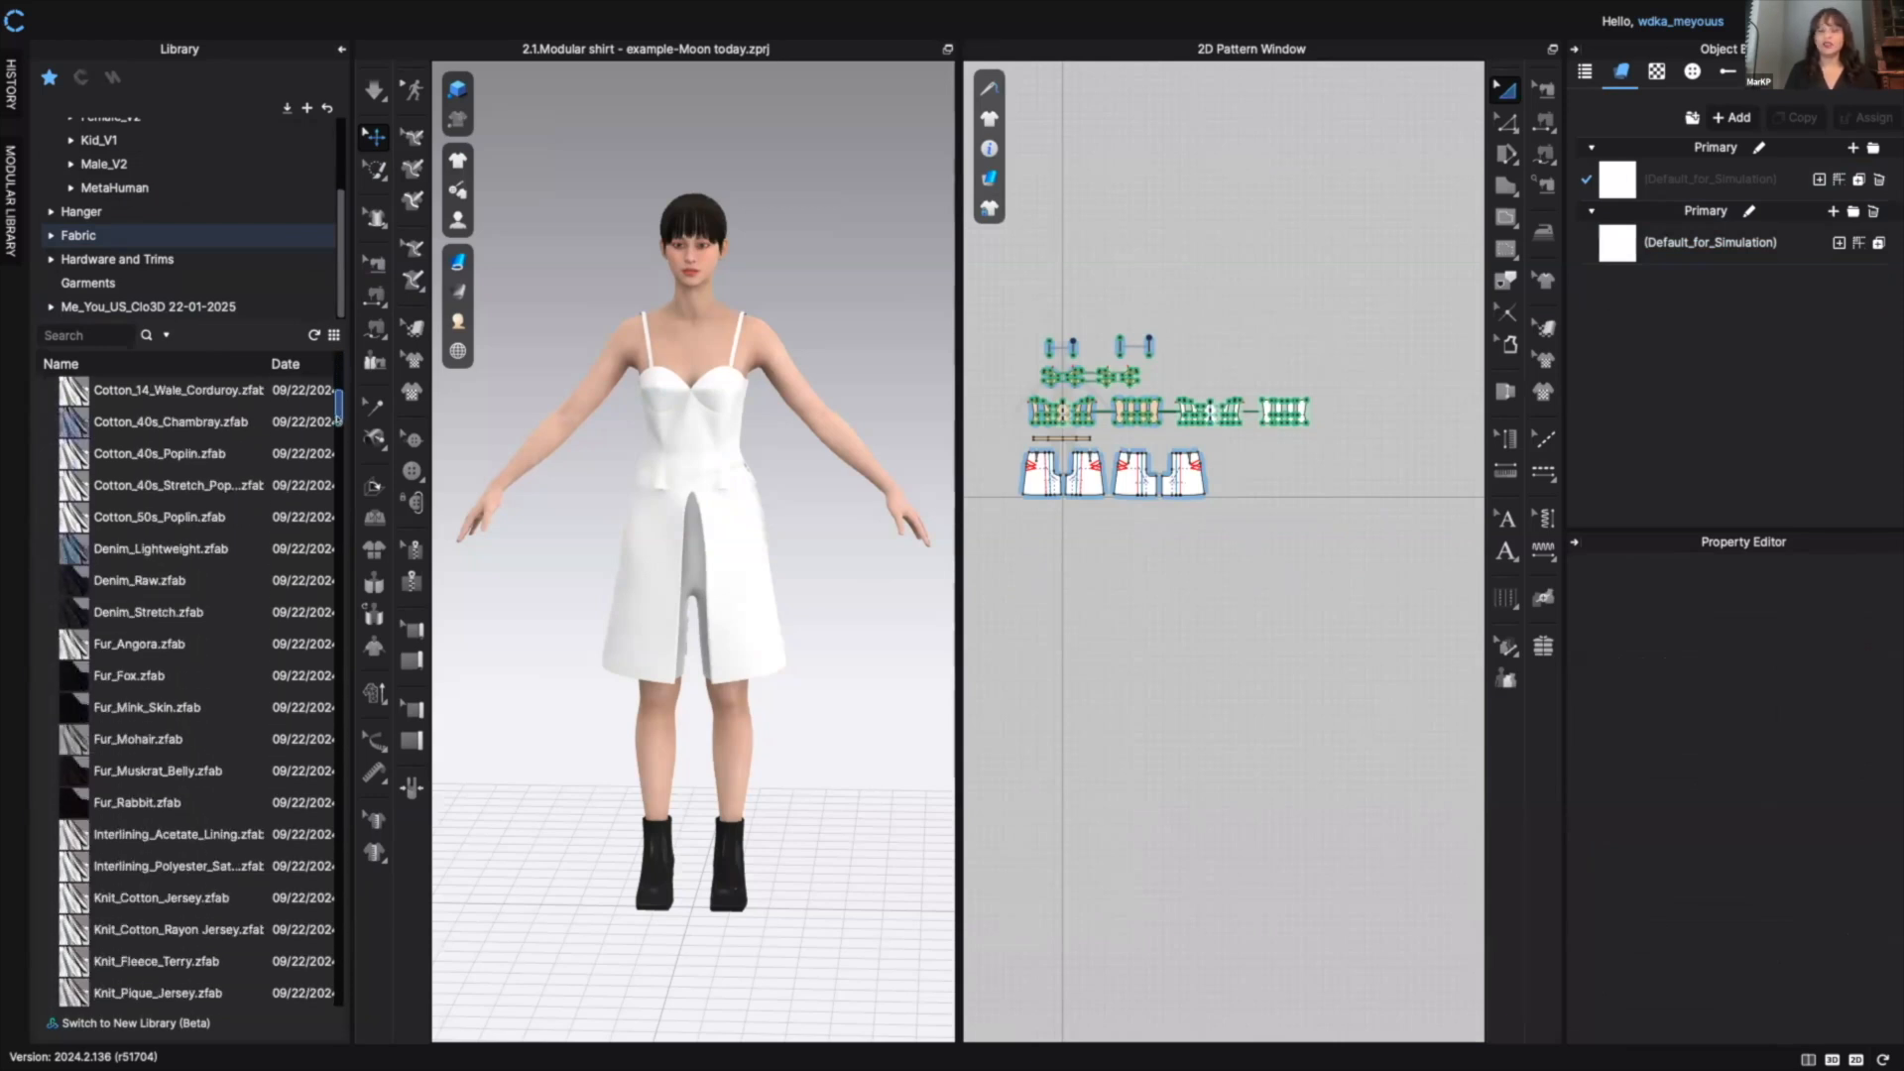
pyautogui.scroll(-9, 338, 420)
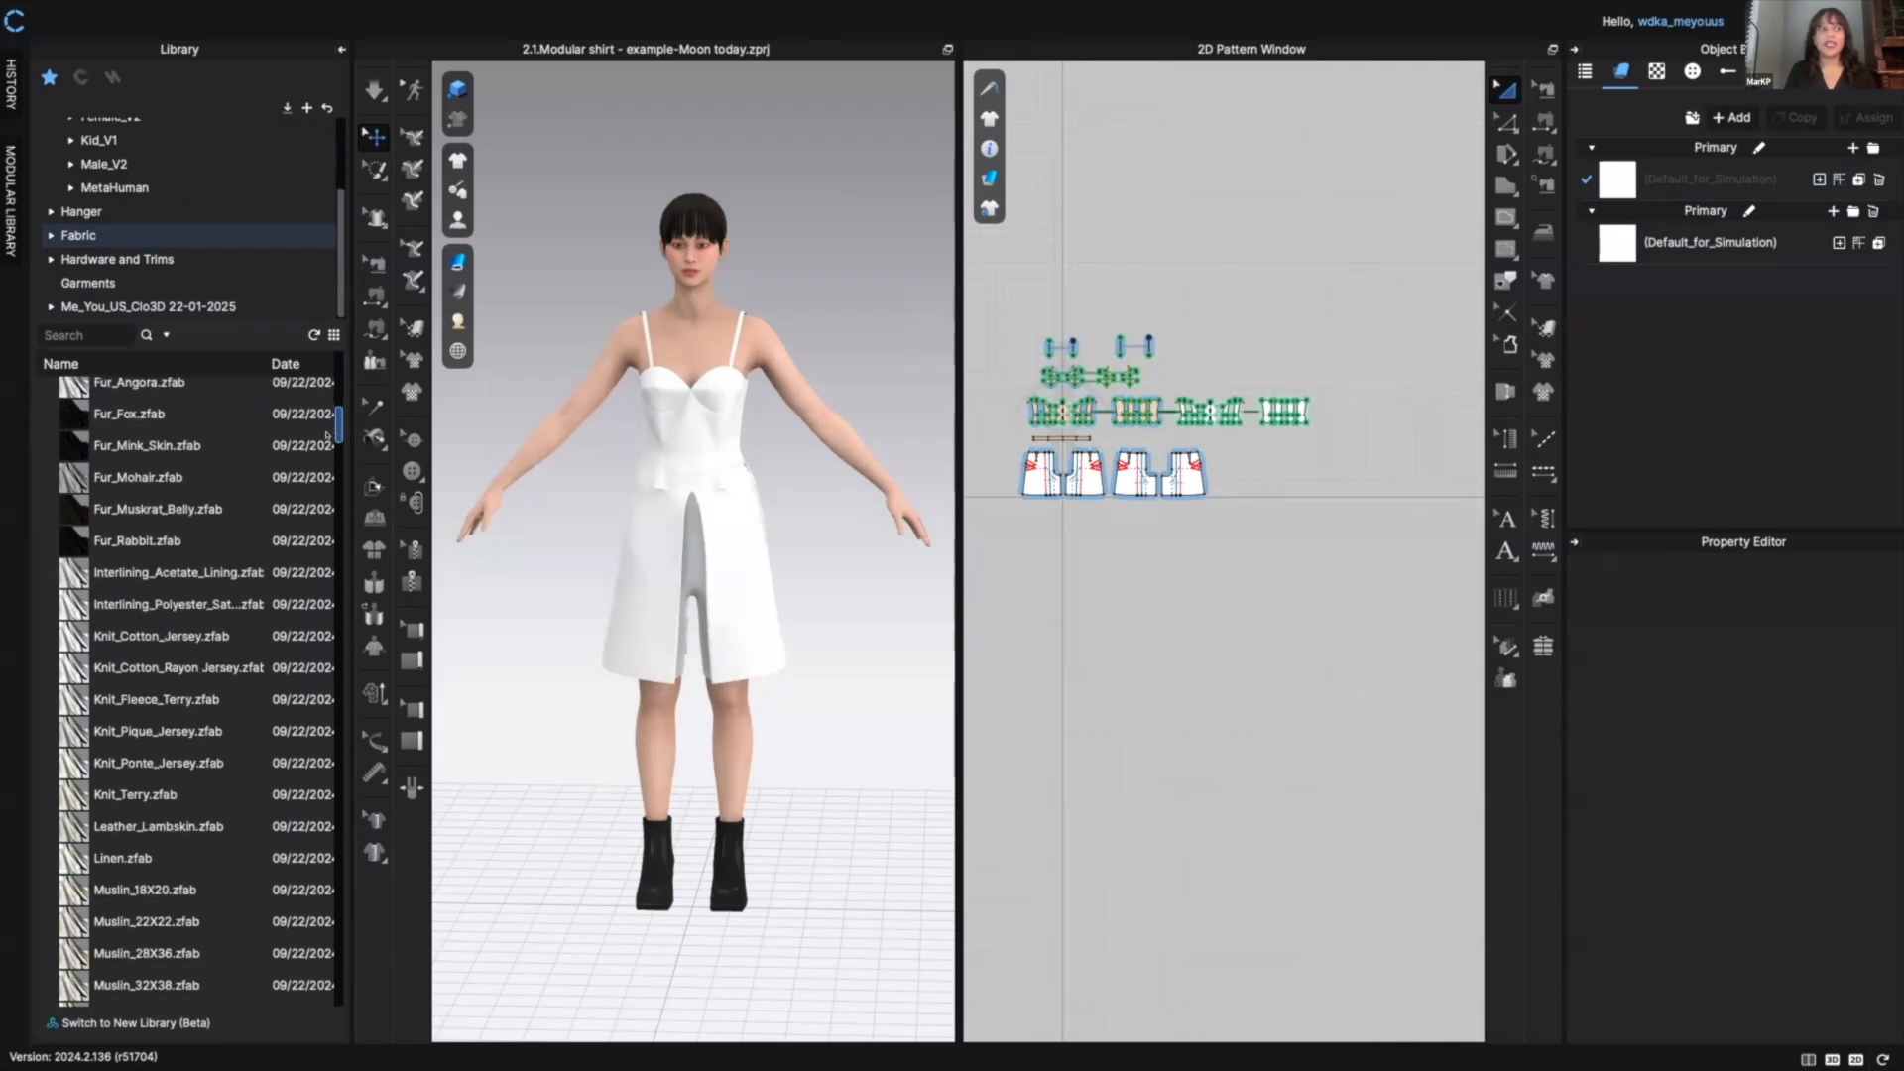
pyautogui.scroll(-6, 328, 436)
pyautogui.scroll(3, 325, 438)
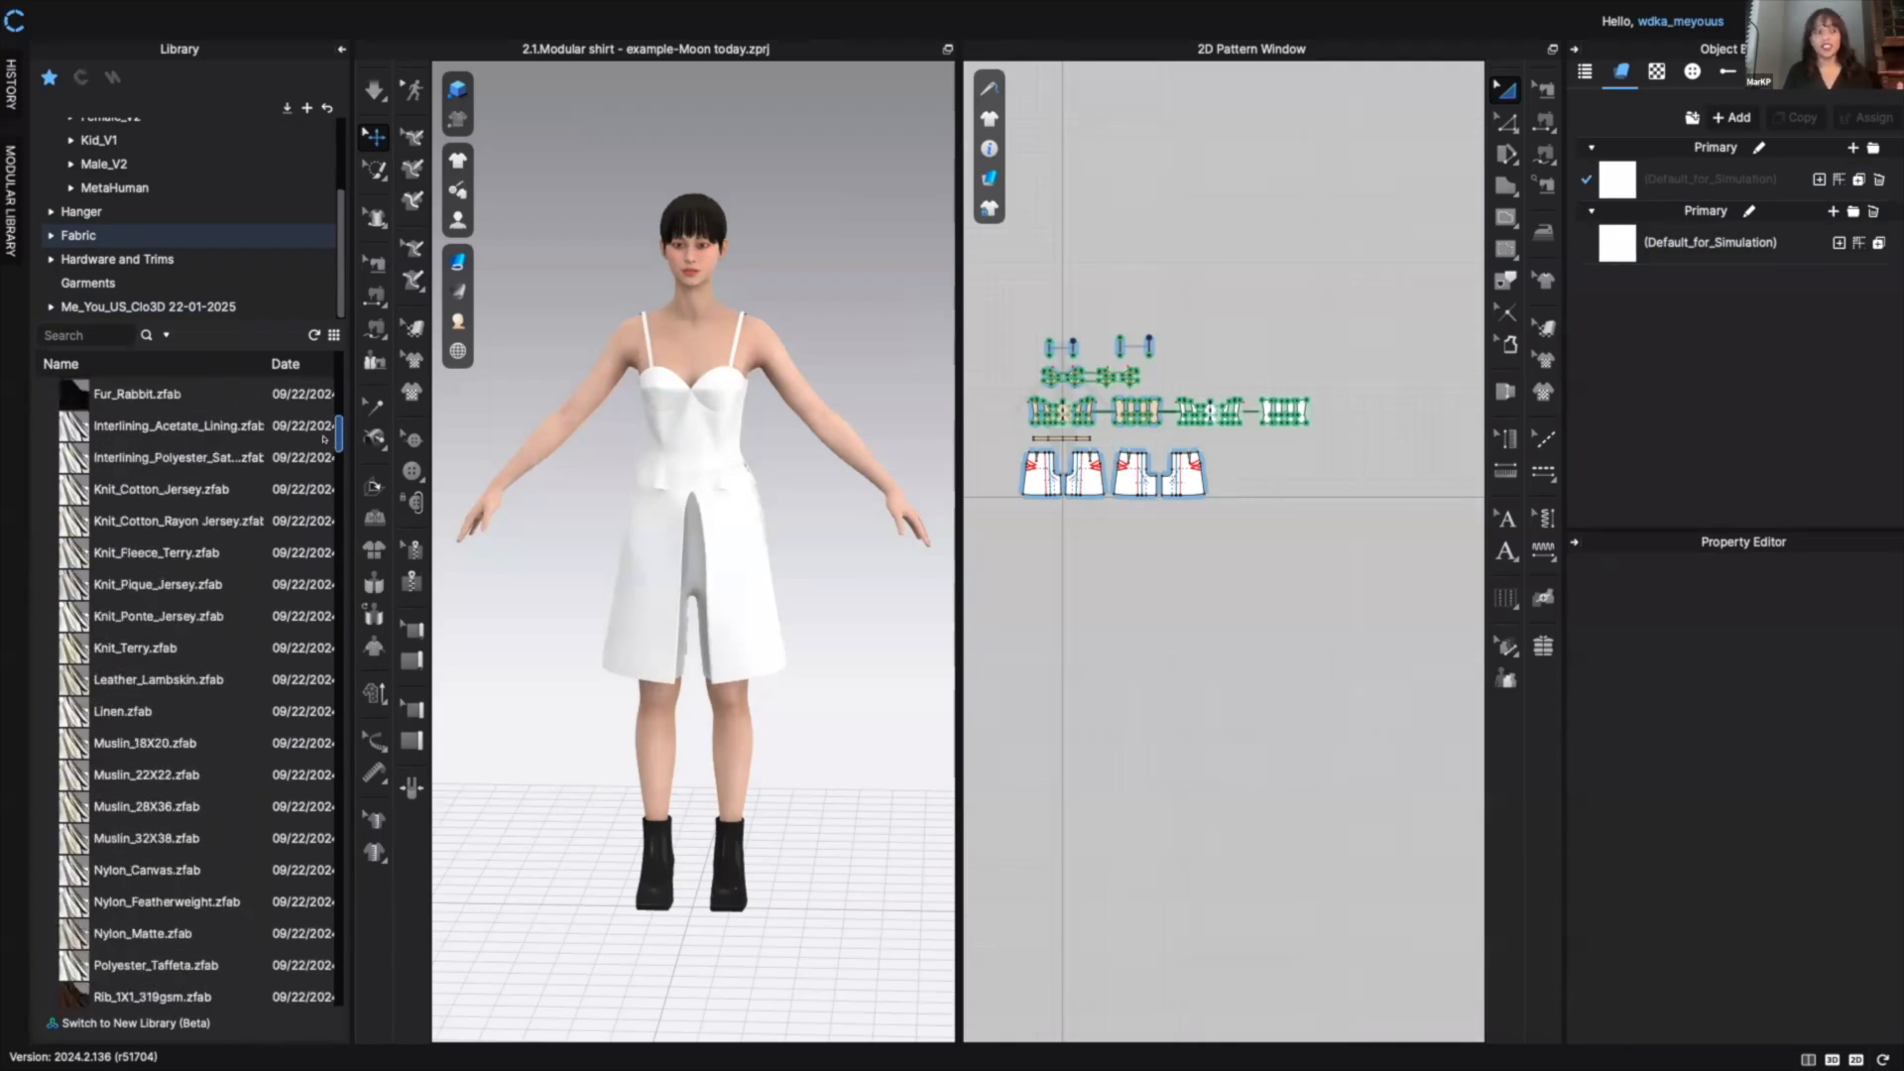
pyautogui.click(323, 443)
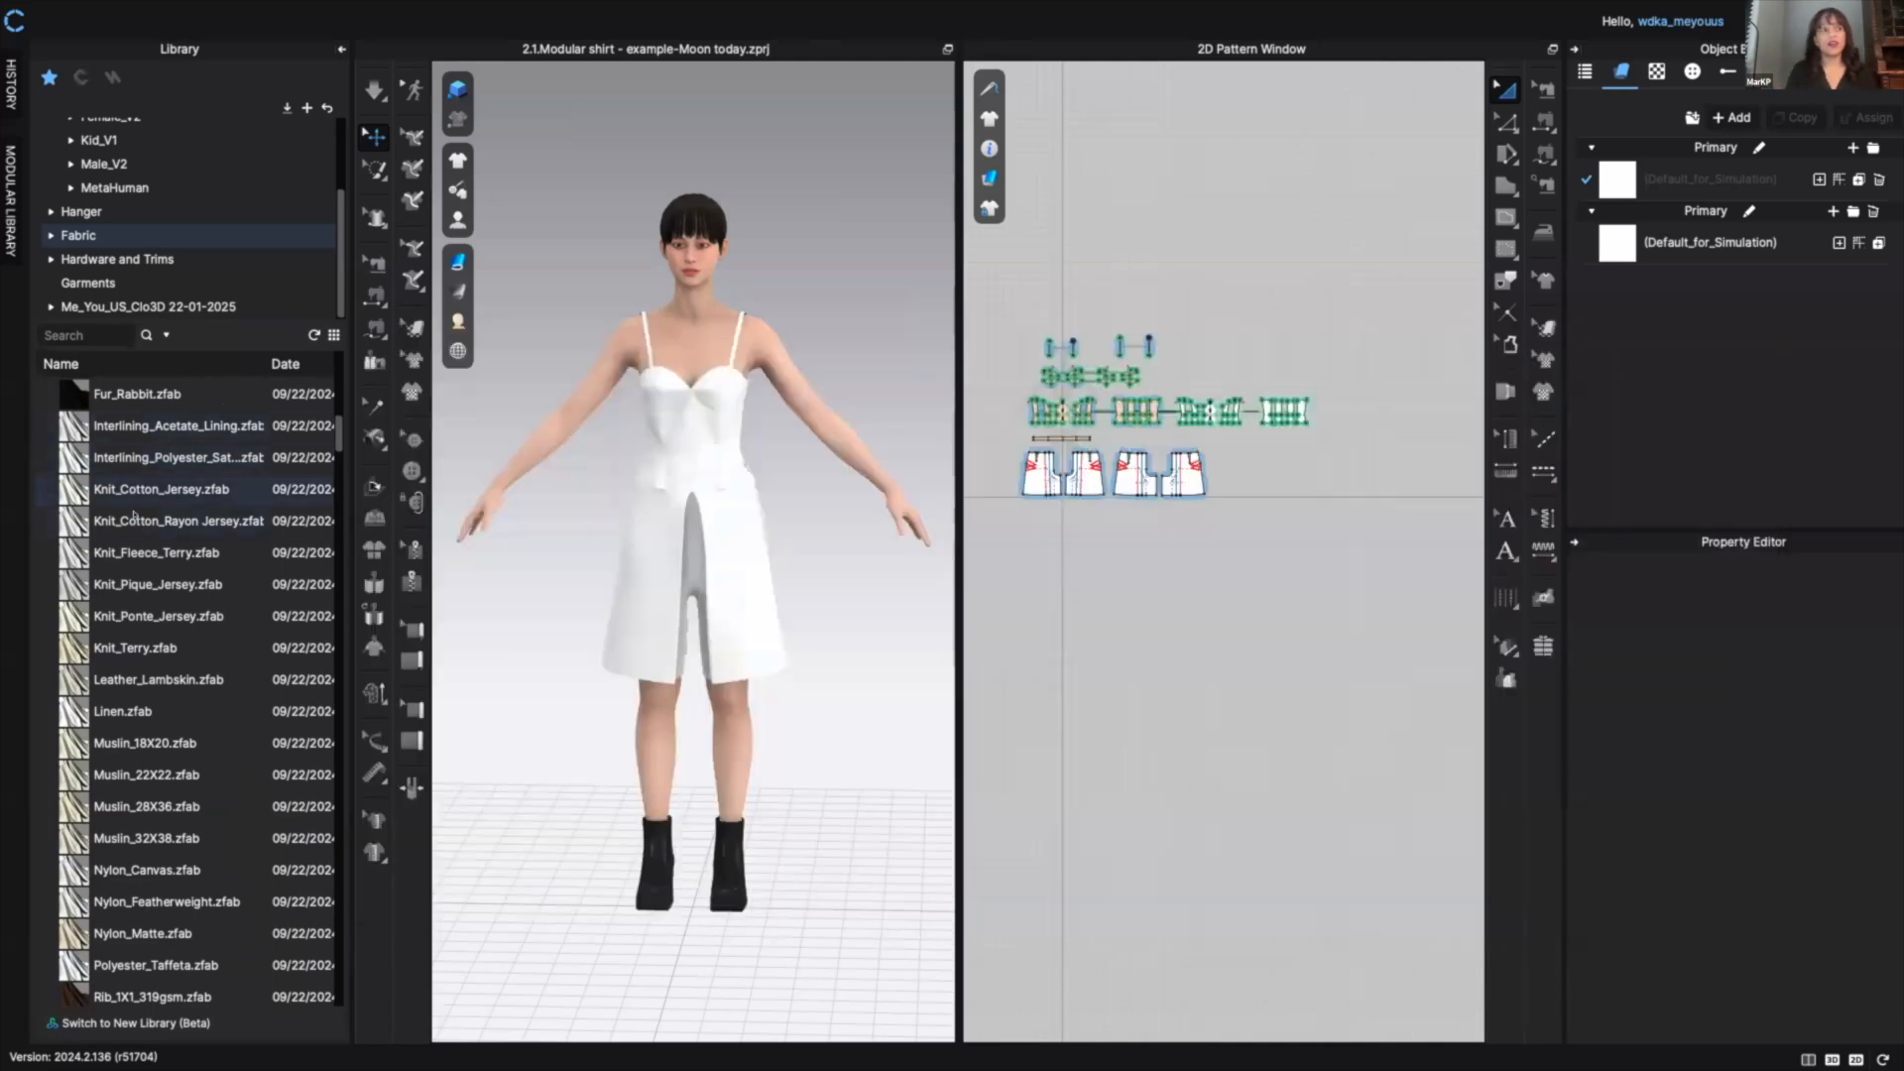
pyautogui.moveTo(134, 518)
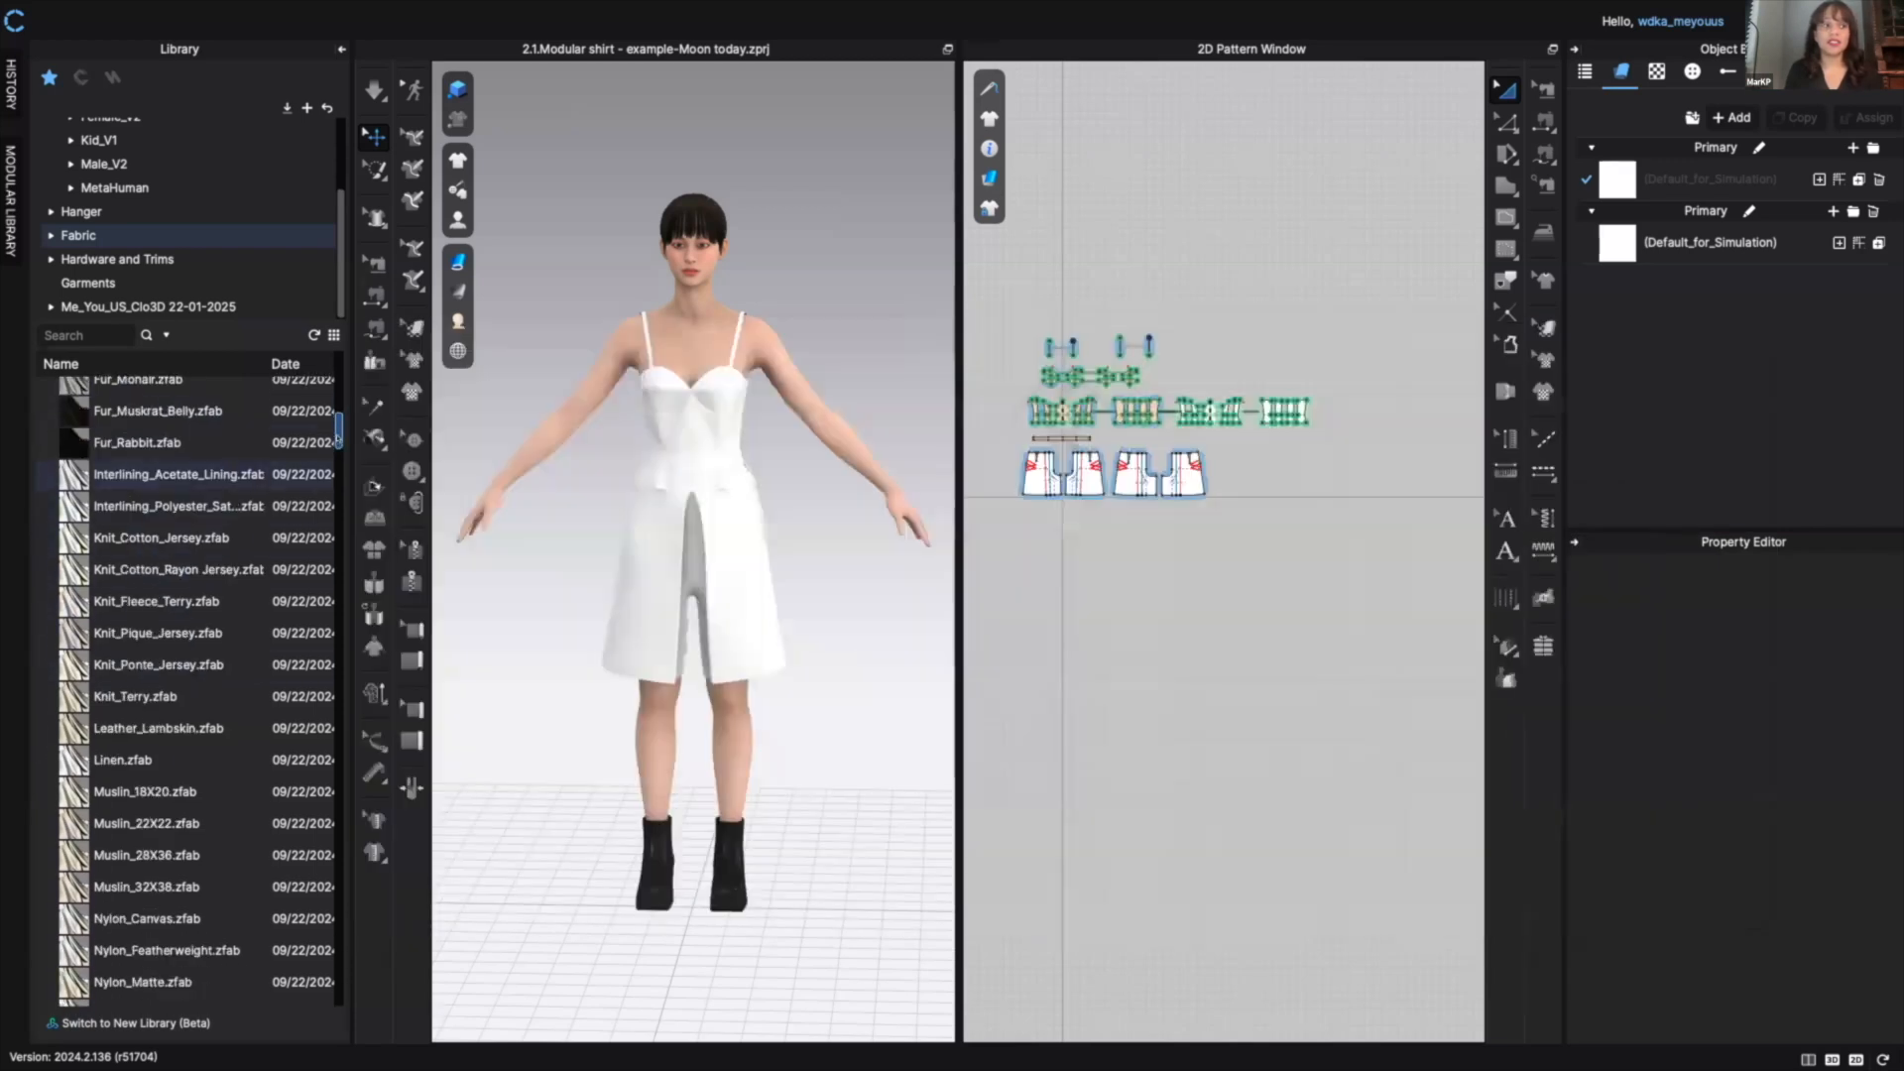
# - Find V2_Cut_Sew_Knit_ITY_MatteJersey_1 among the library fabrics and add it to the project's fabric list
pyautogui.scroll(-1, 338, 437)
pyautogui.moveTo(337, 436); pyautogui.dragTo(328, 677)
pyautogui.scroll(-5, 321, 675)
pyautogui.scroll(-2, 319, 680)
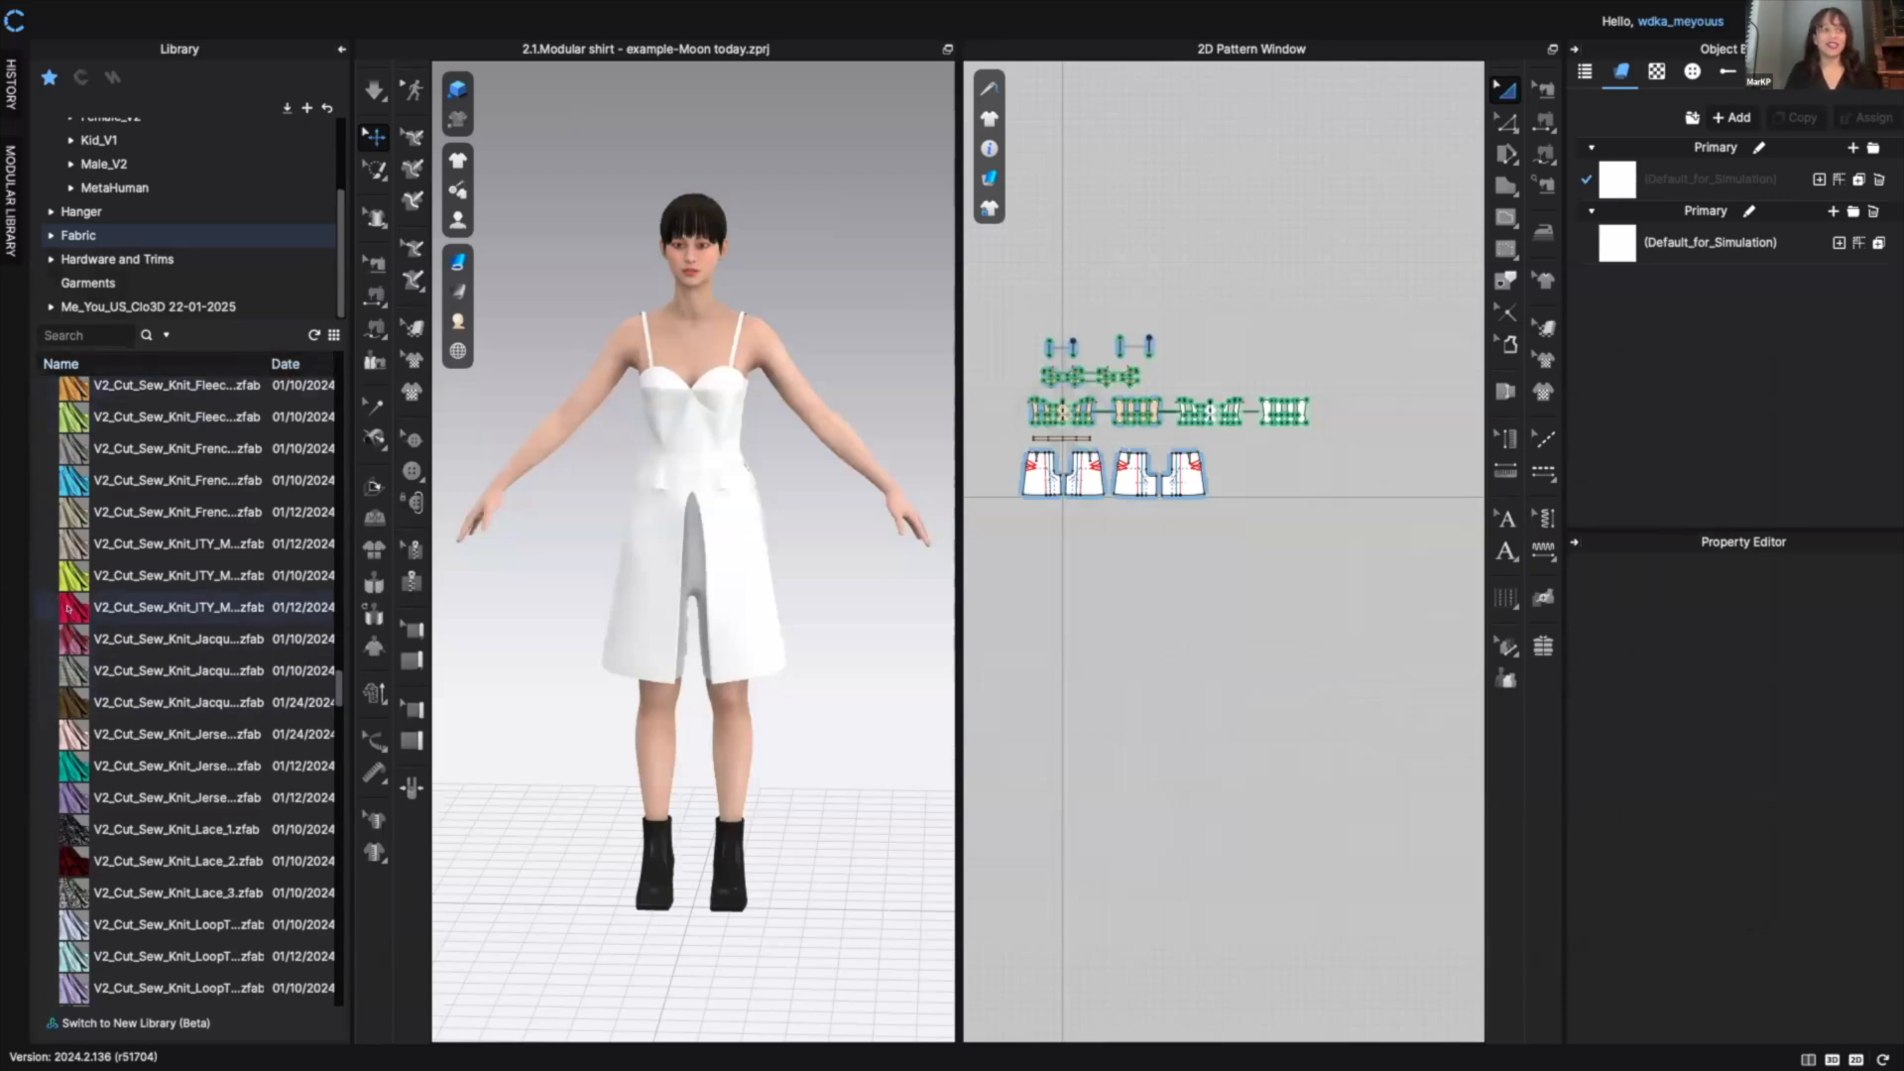
pyautogui.moveTo(67, 611)
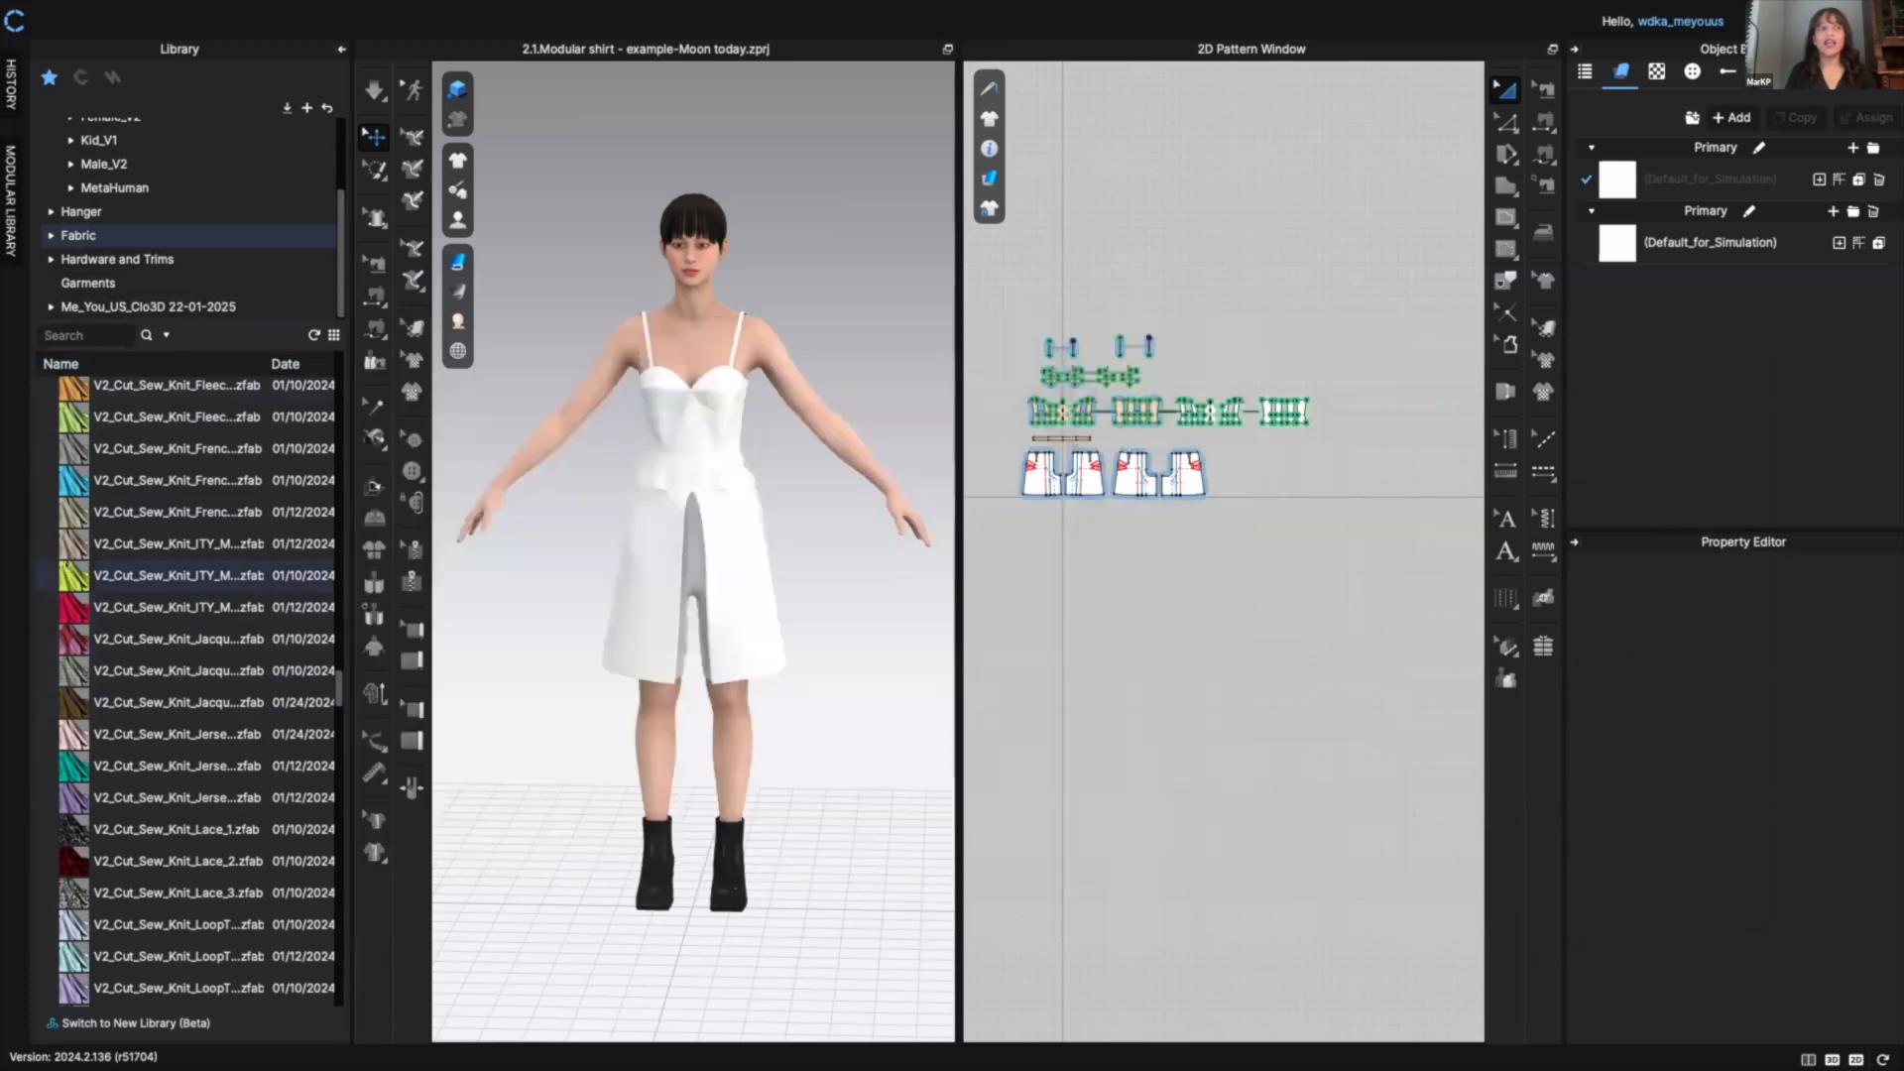
pyautogui.moveTo(71, 575)
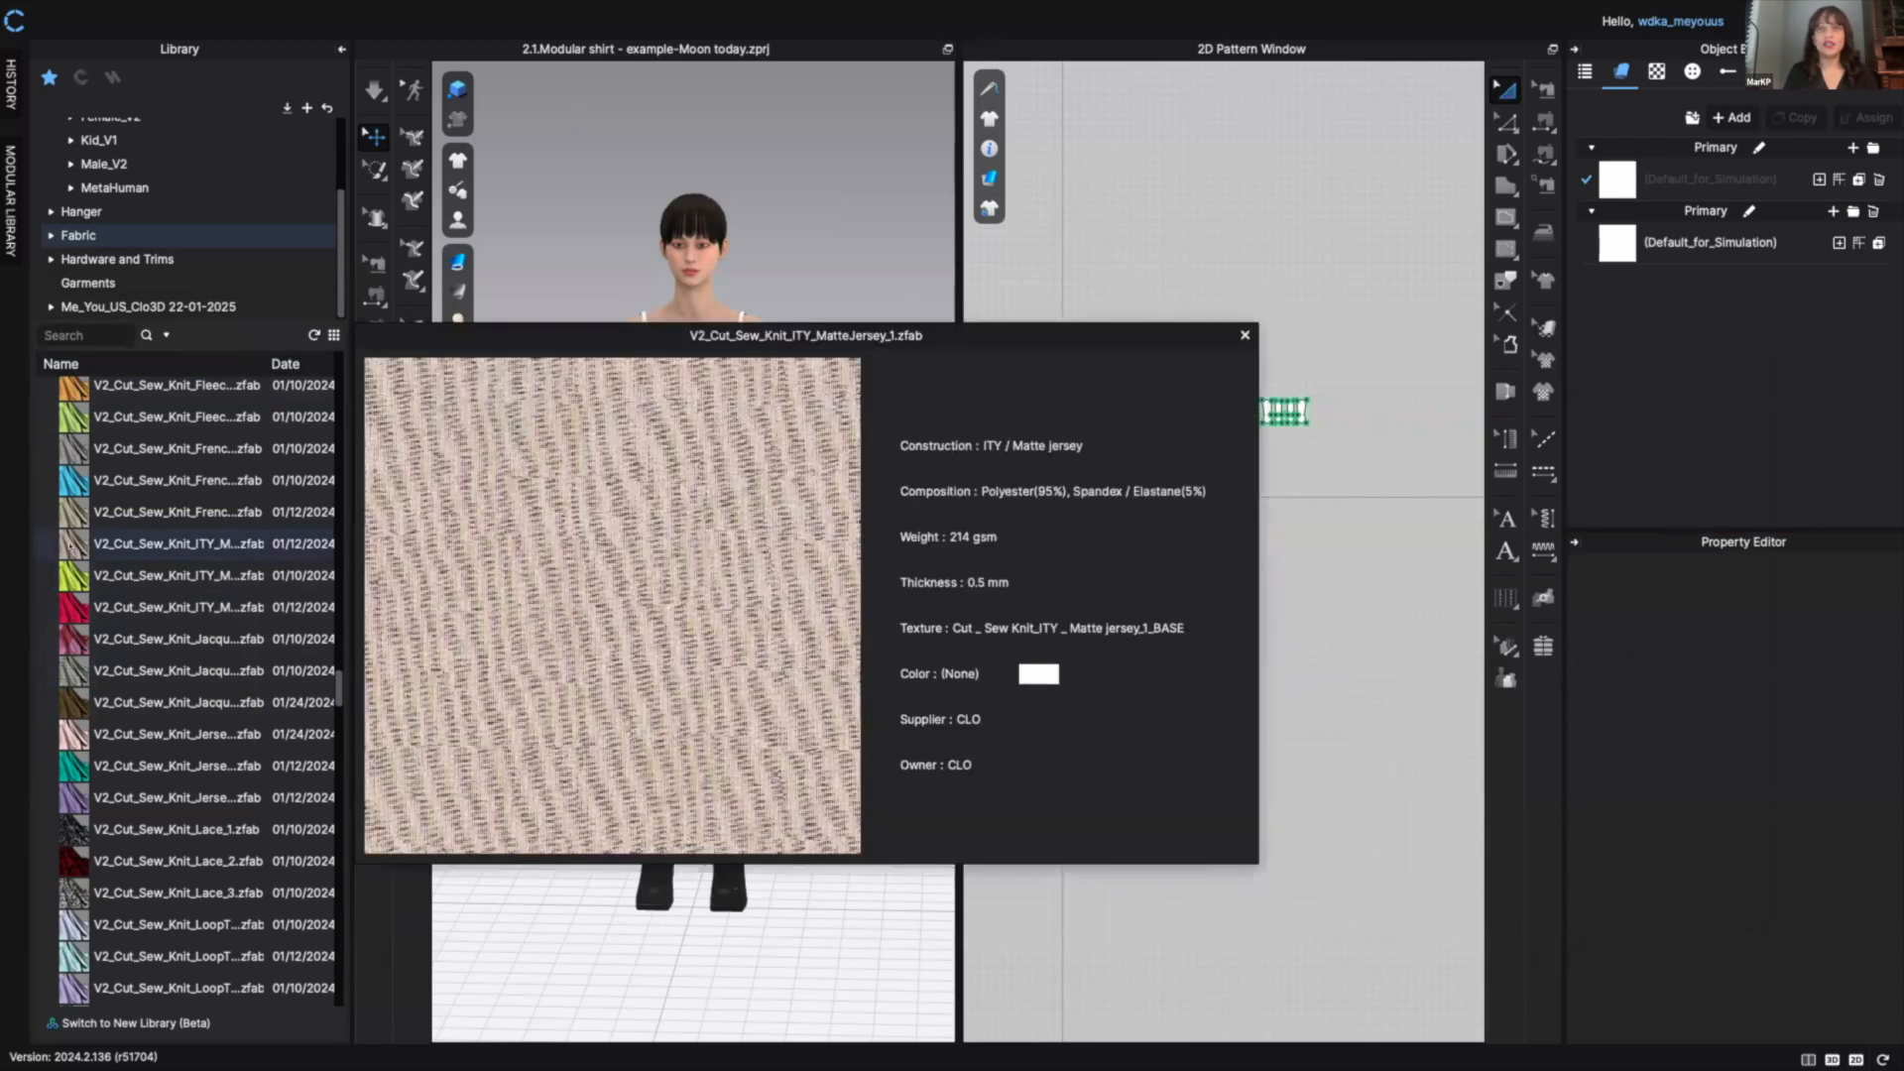
pyautogui.moveTo(72, 545); pyautogui.dragTo(1676, 331)
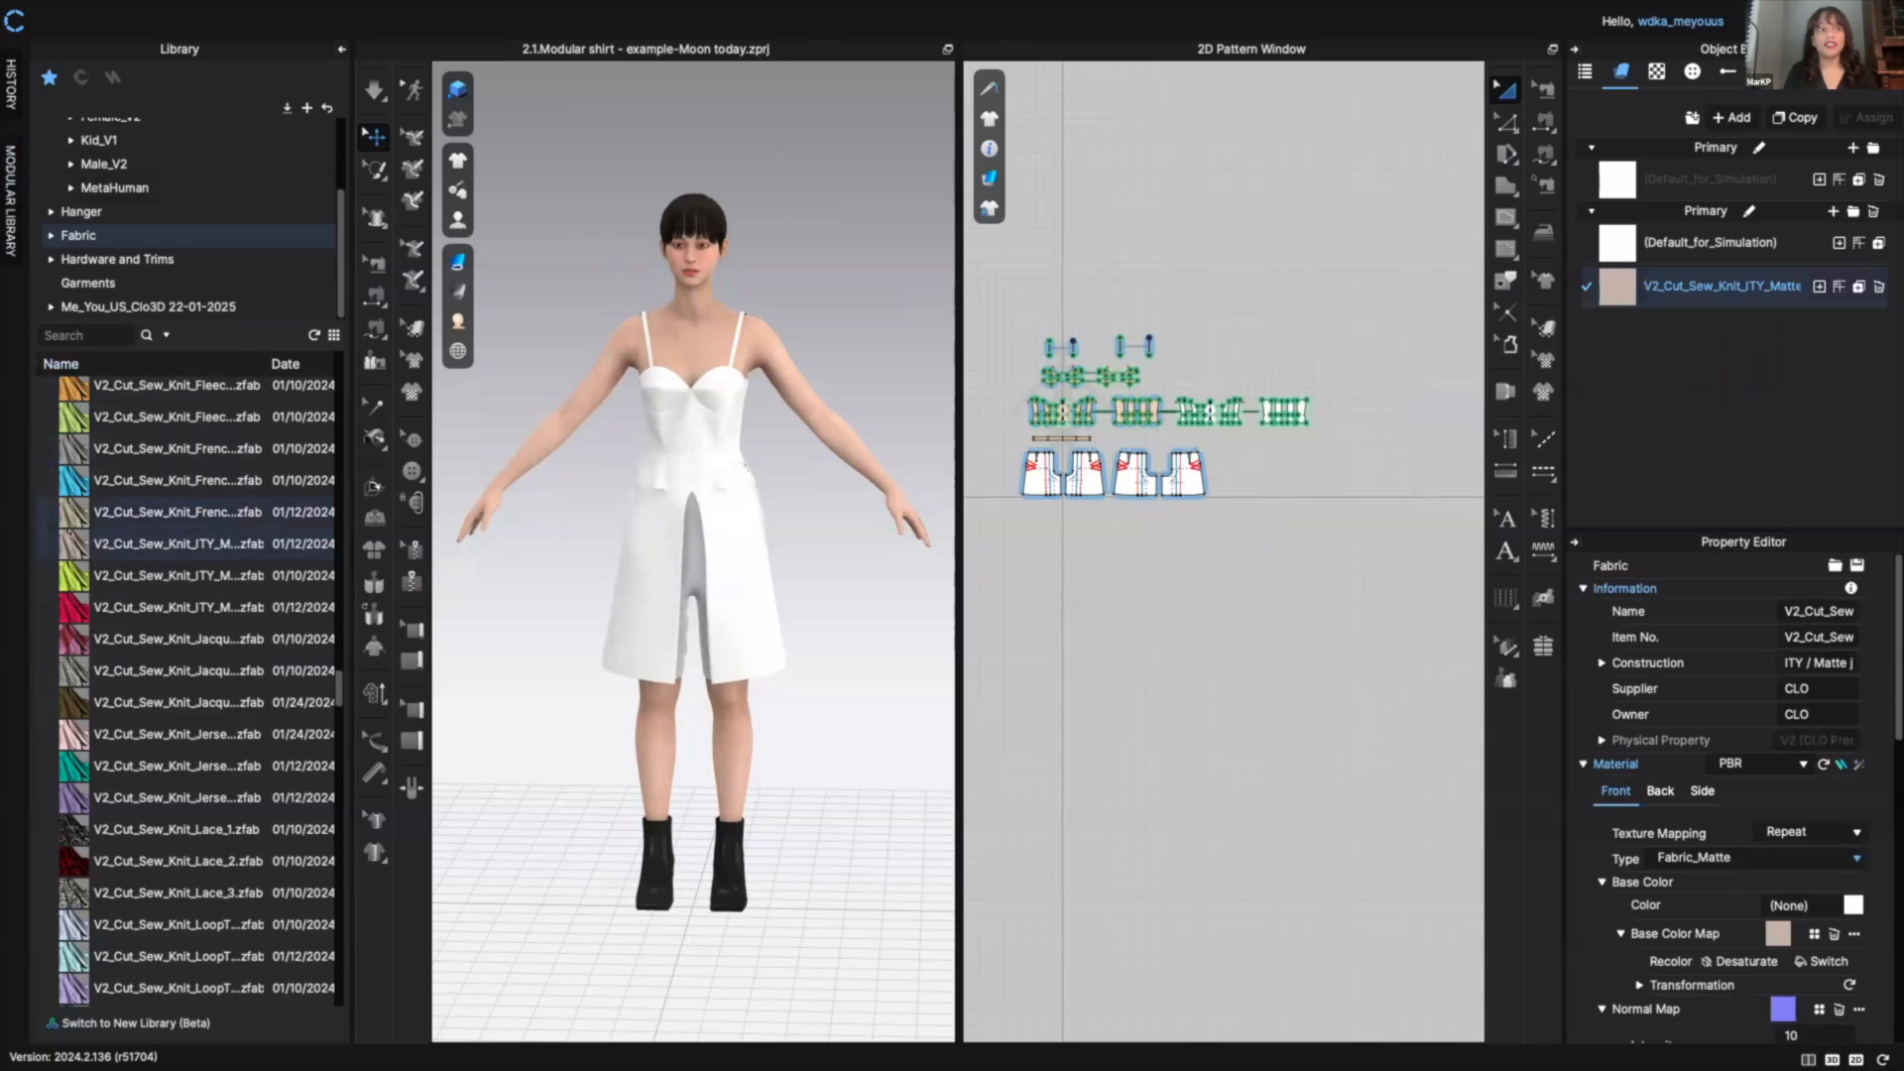
# - Try replacing the in-use (Default_for_Simulation) with V2_Cut_Sew_Knit_ITY_MatteJersey_1 and assigning the red ITY matte jersey to two shorts pieces
pyautogui.moveTo(68, 544)
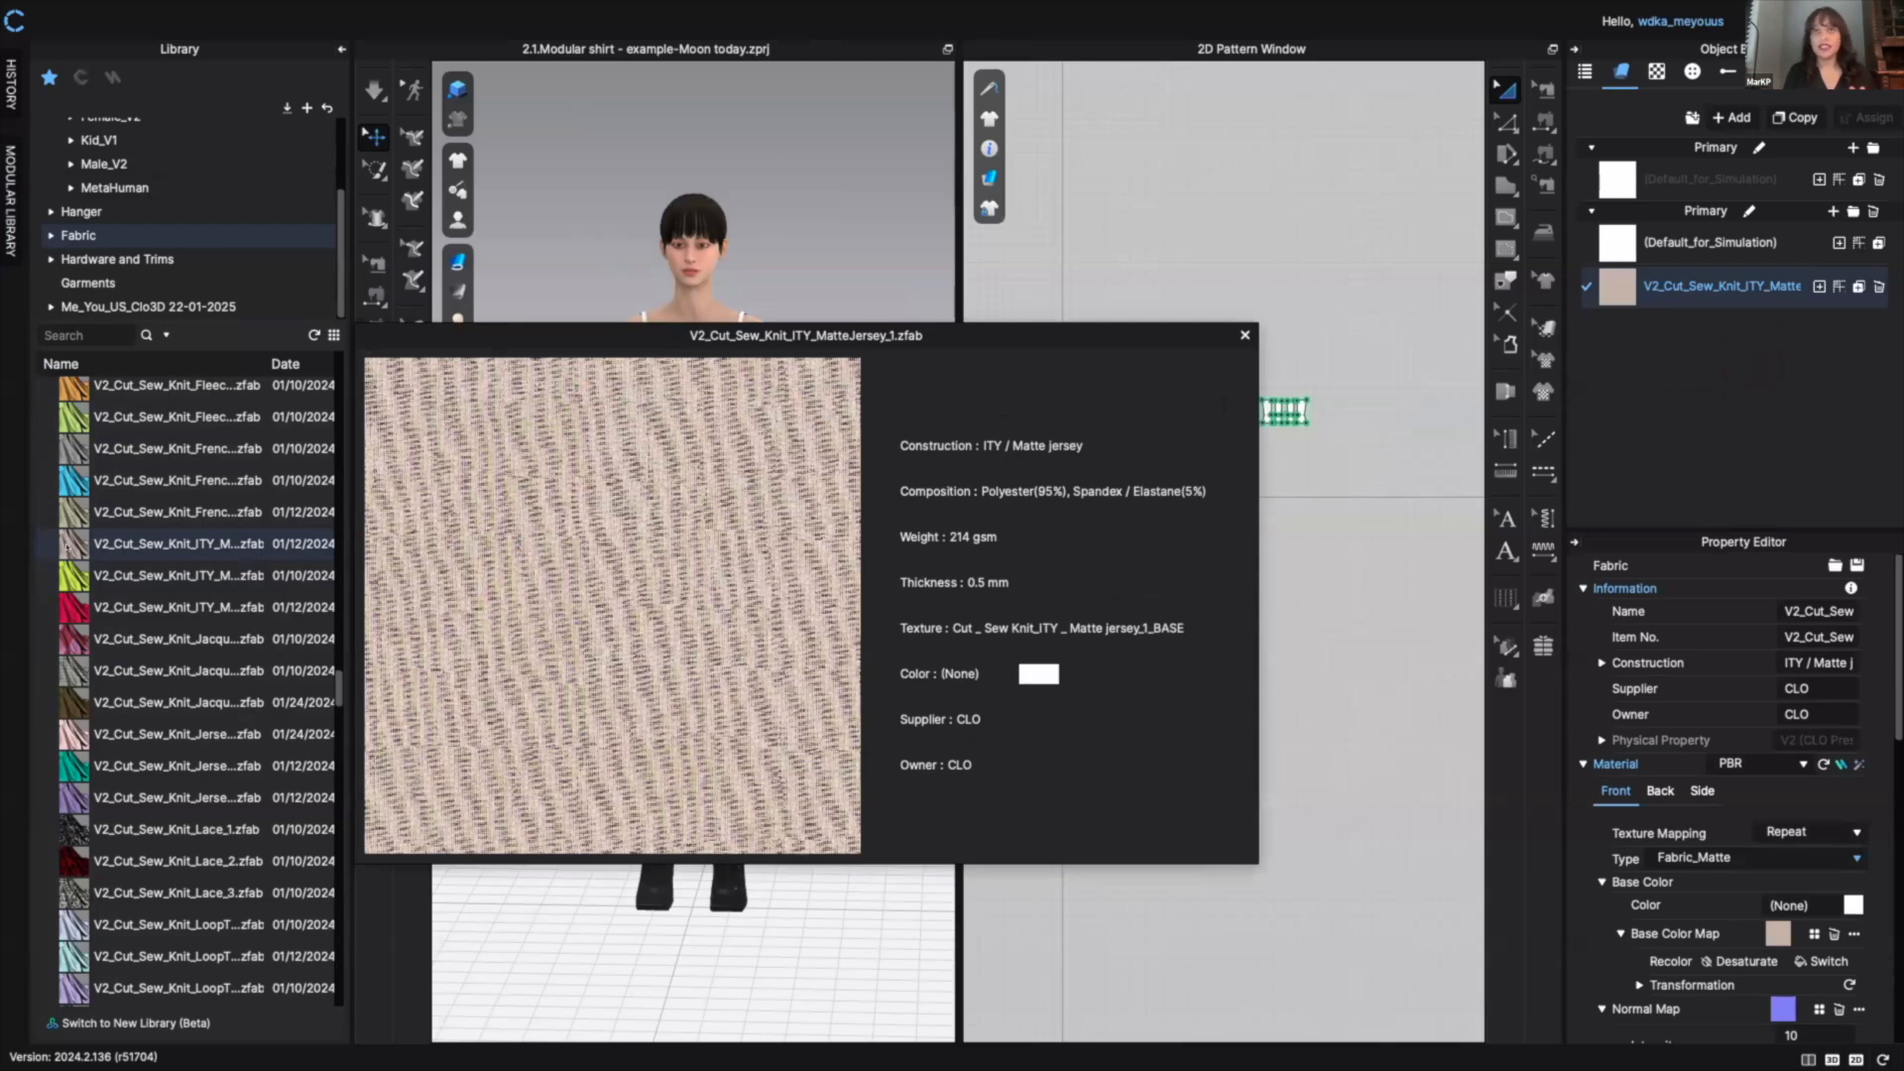
pyautogui.moveTo(87, 534); pyautogui.dragTo(1624, 246)
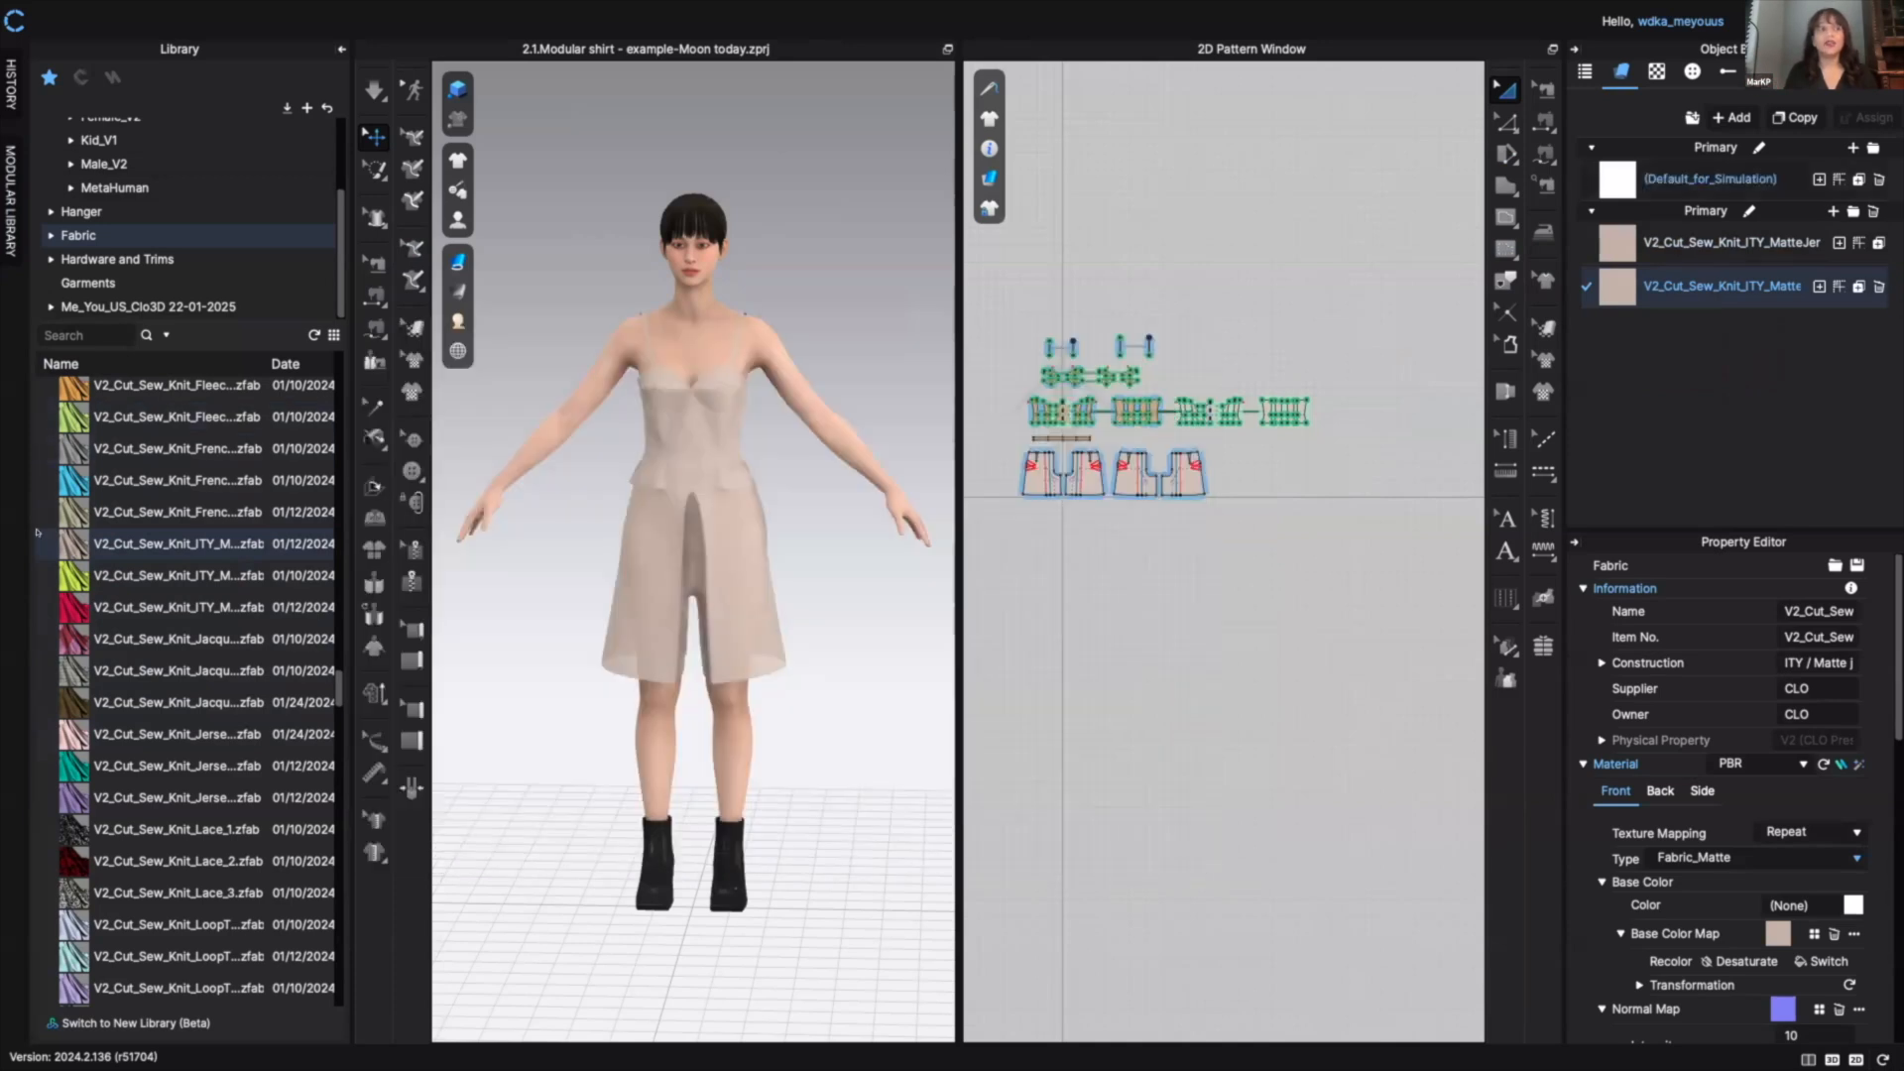
pyautogui.moveTo(179, 607); pyautogui.dragTo(1185, 473)
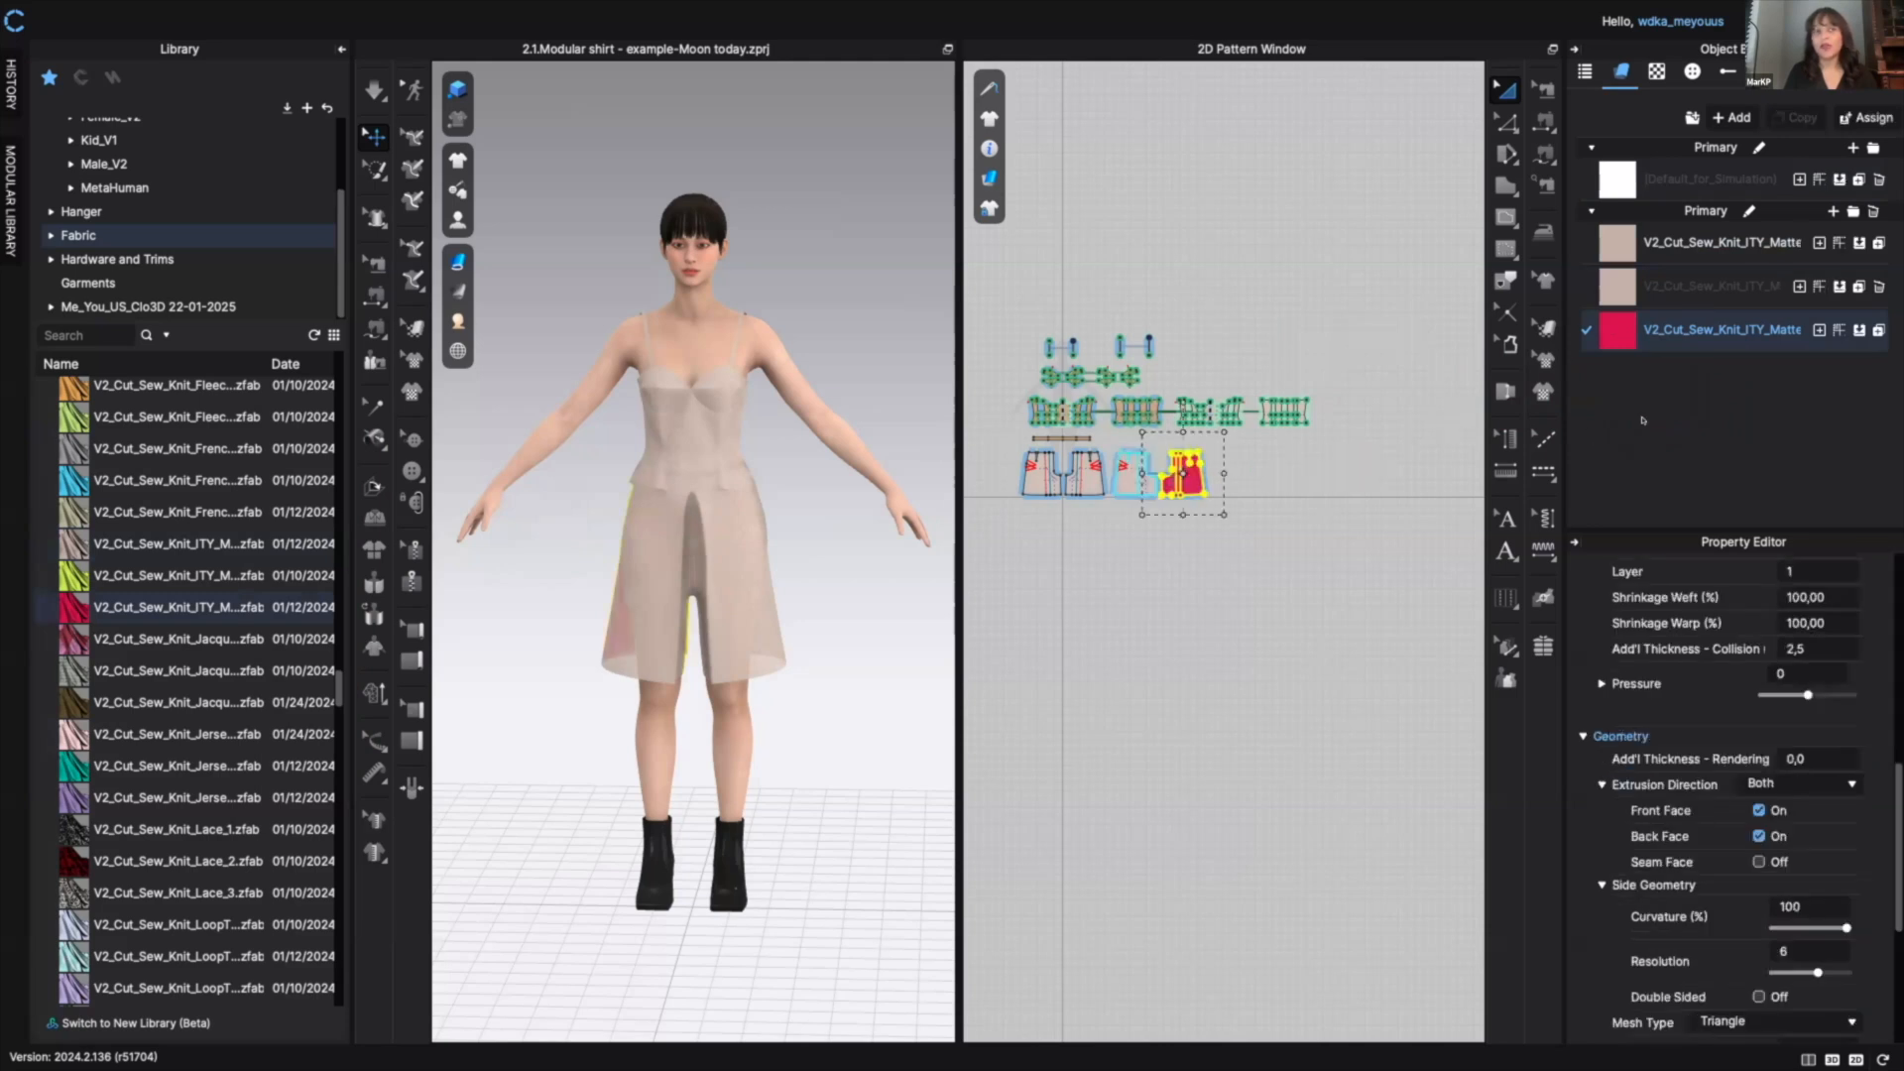
pyautogui.moveTo(1607, 342); pyautogui.dragTo(739, 566)
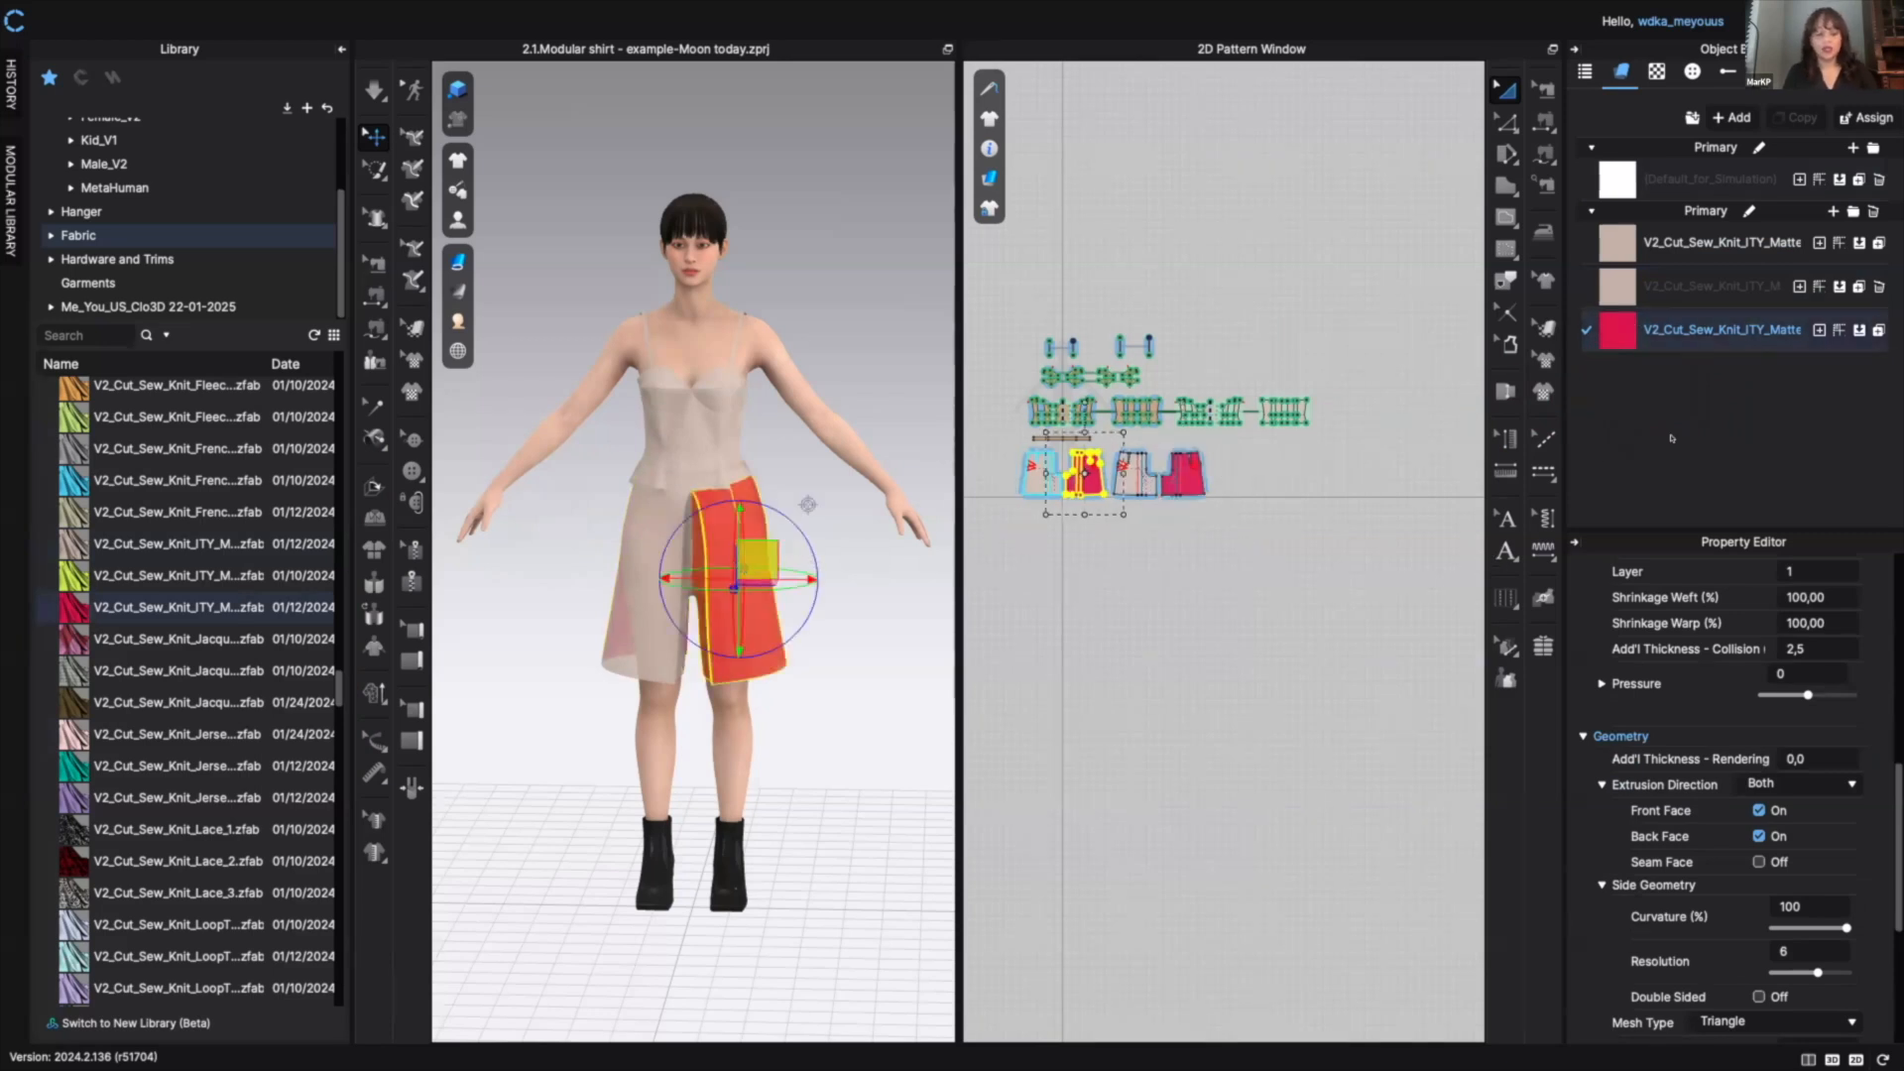
# - Undo the red jersey assignments on the shorts and the matte jersey replacement of (Default_for_Simulation)
pyautogui.hotkey('ctrl', 'z')
pyautogui.hotkey('ctrl', 'z')
pyautogui.hotkey('ctrl', 'z')
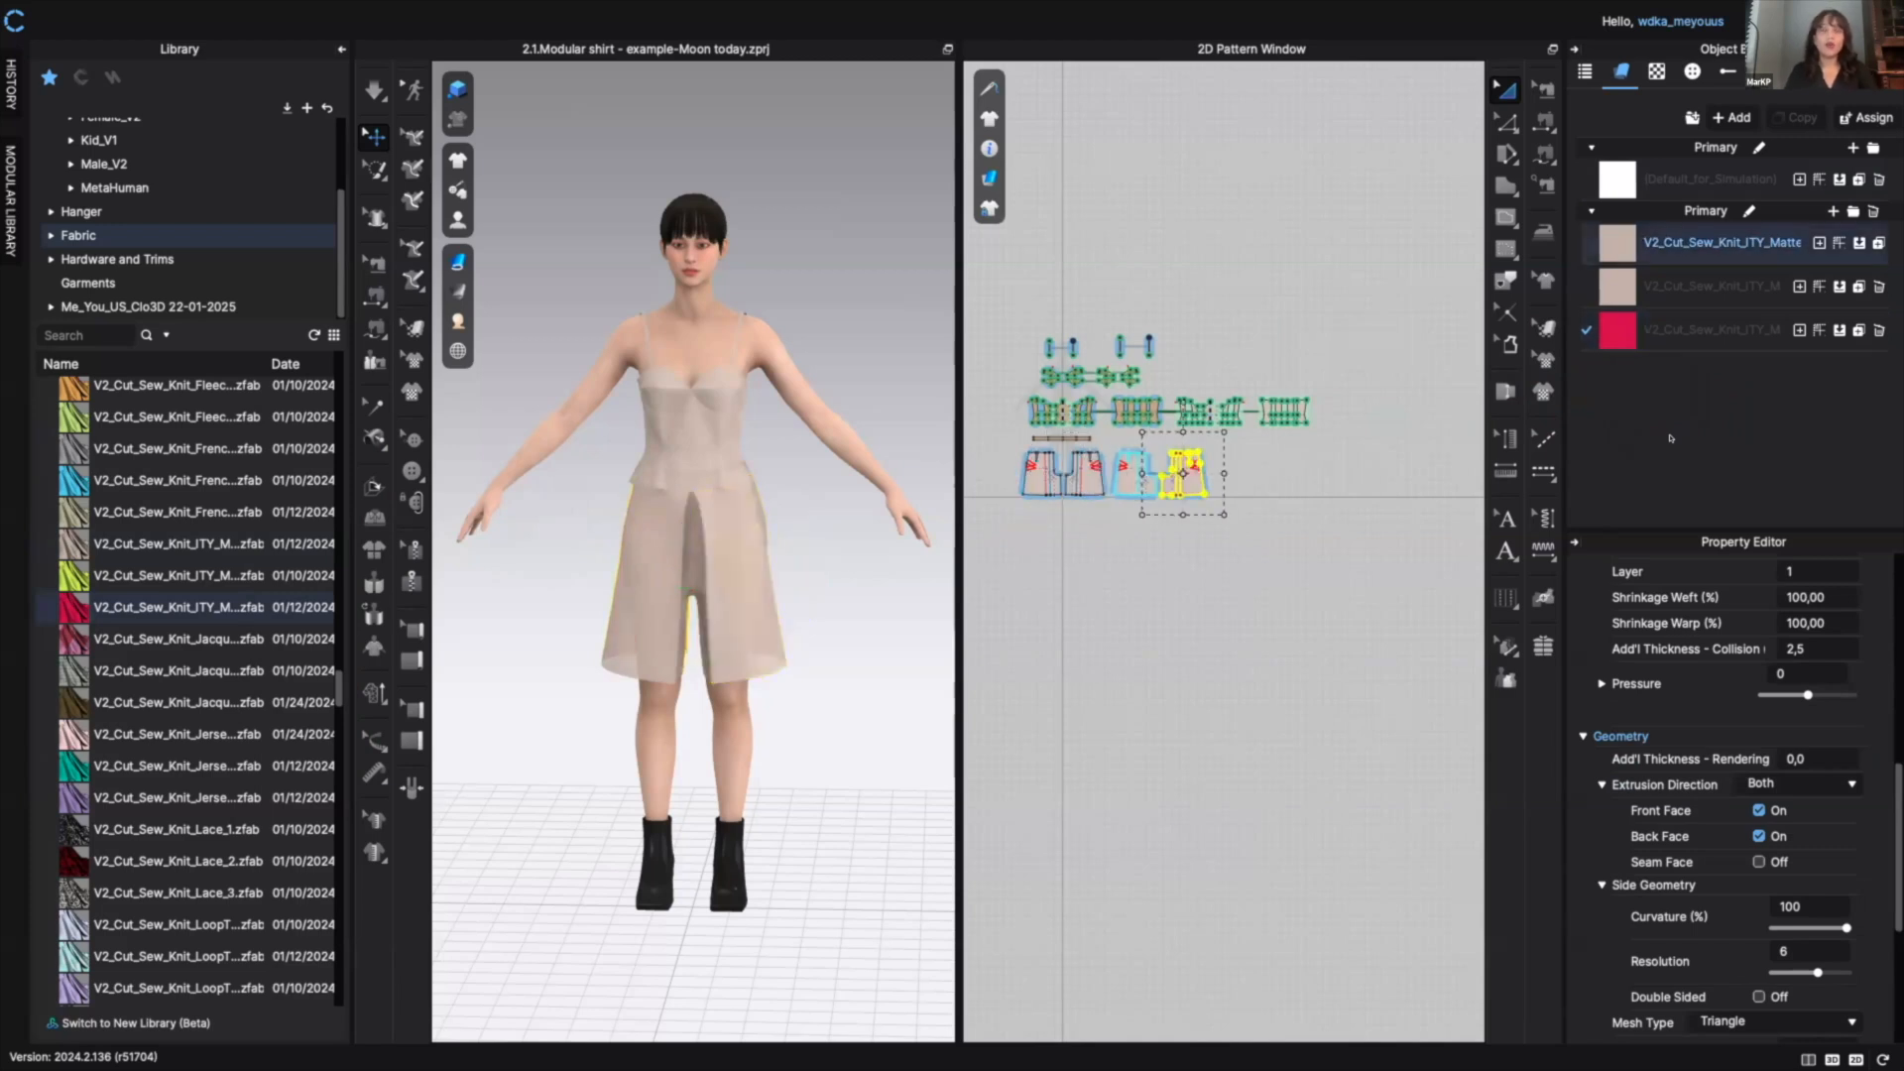
pyautogui.hotkey('ctrl', 'z')
pyautogui.hotkey('ctrl', 'z')
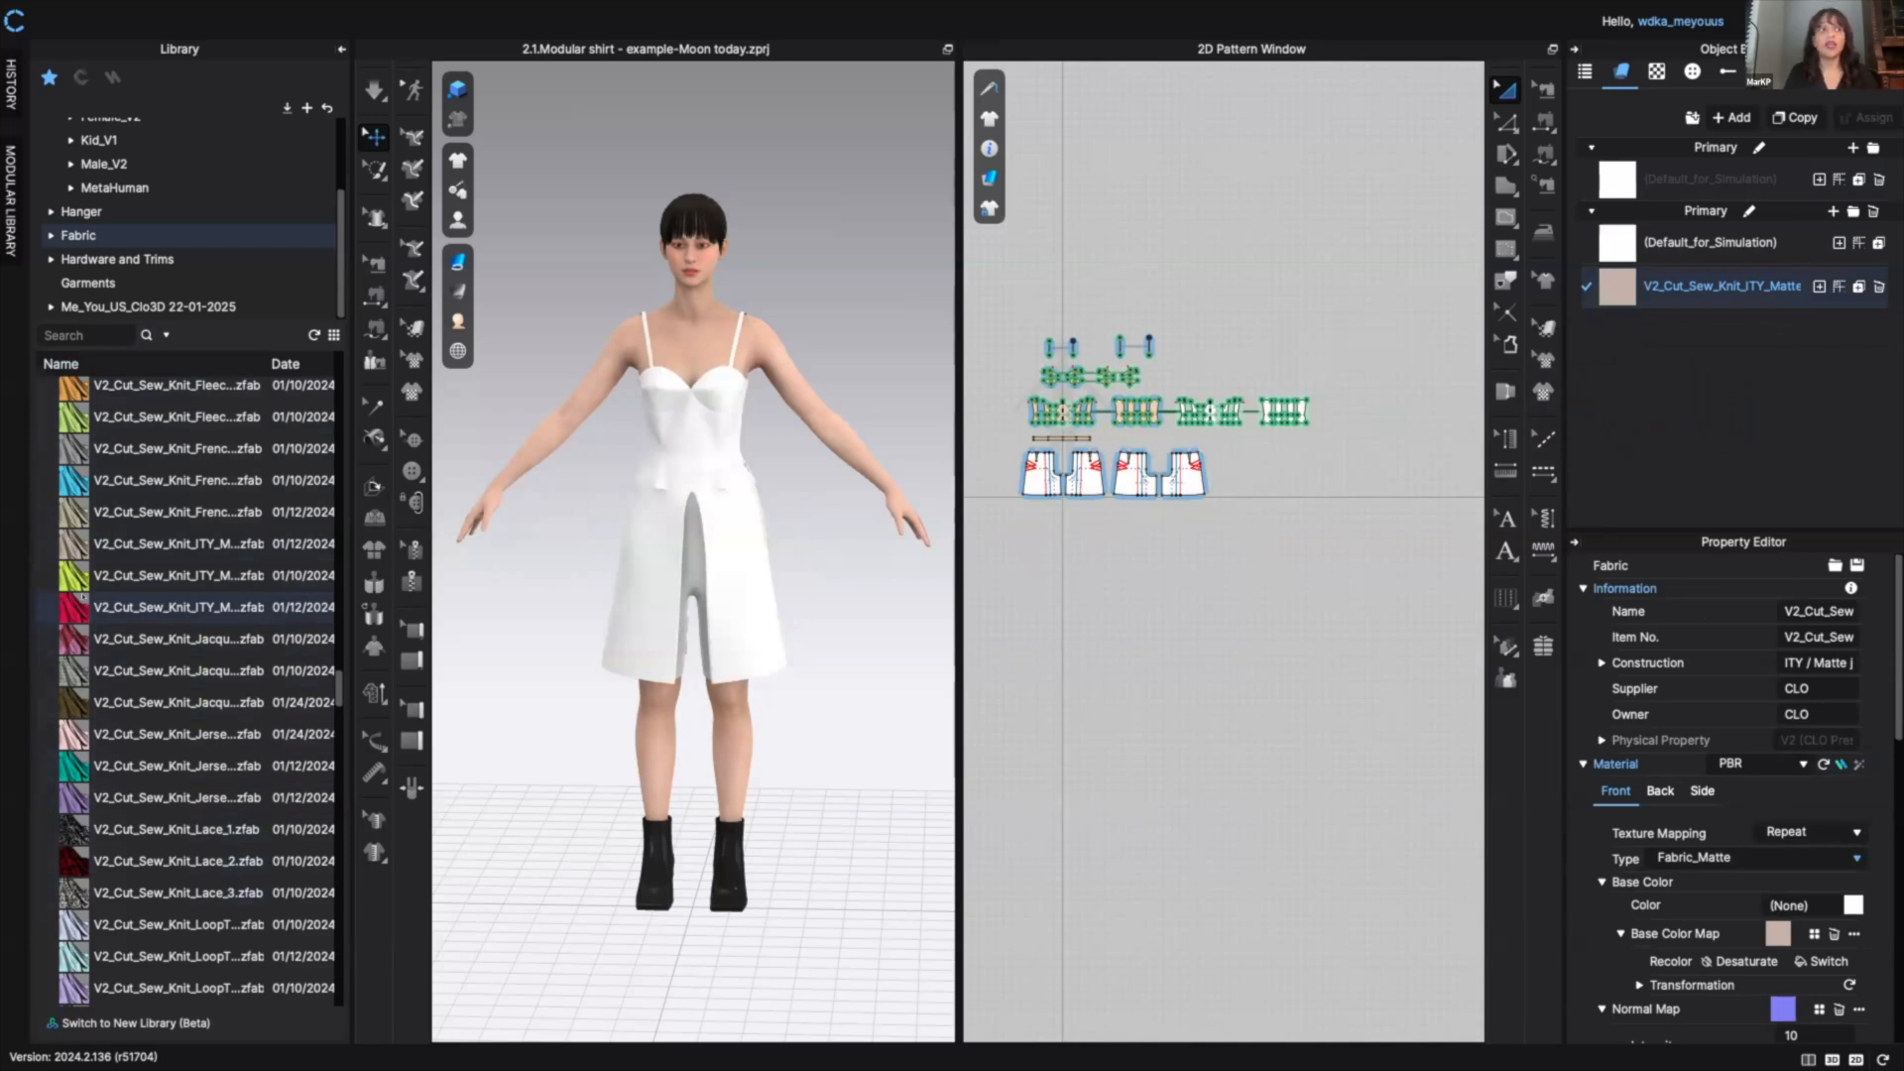
# - Apply the pink checked V2_Cut_Sew_Knit_LowGaugeKnit_3 from the library to the bustier's center front panel and one front shorts piece
pyautogui.scroll(-5, 189, 694)
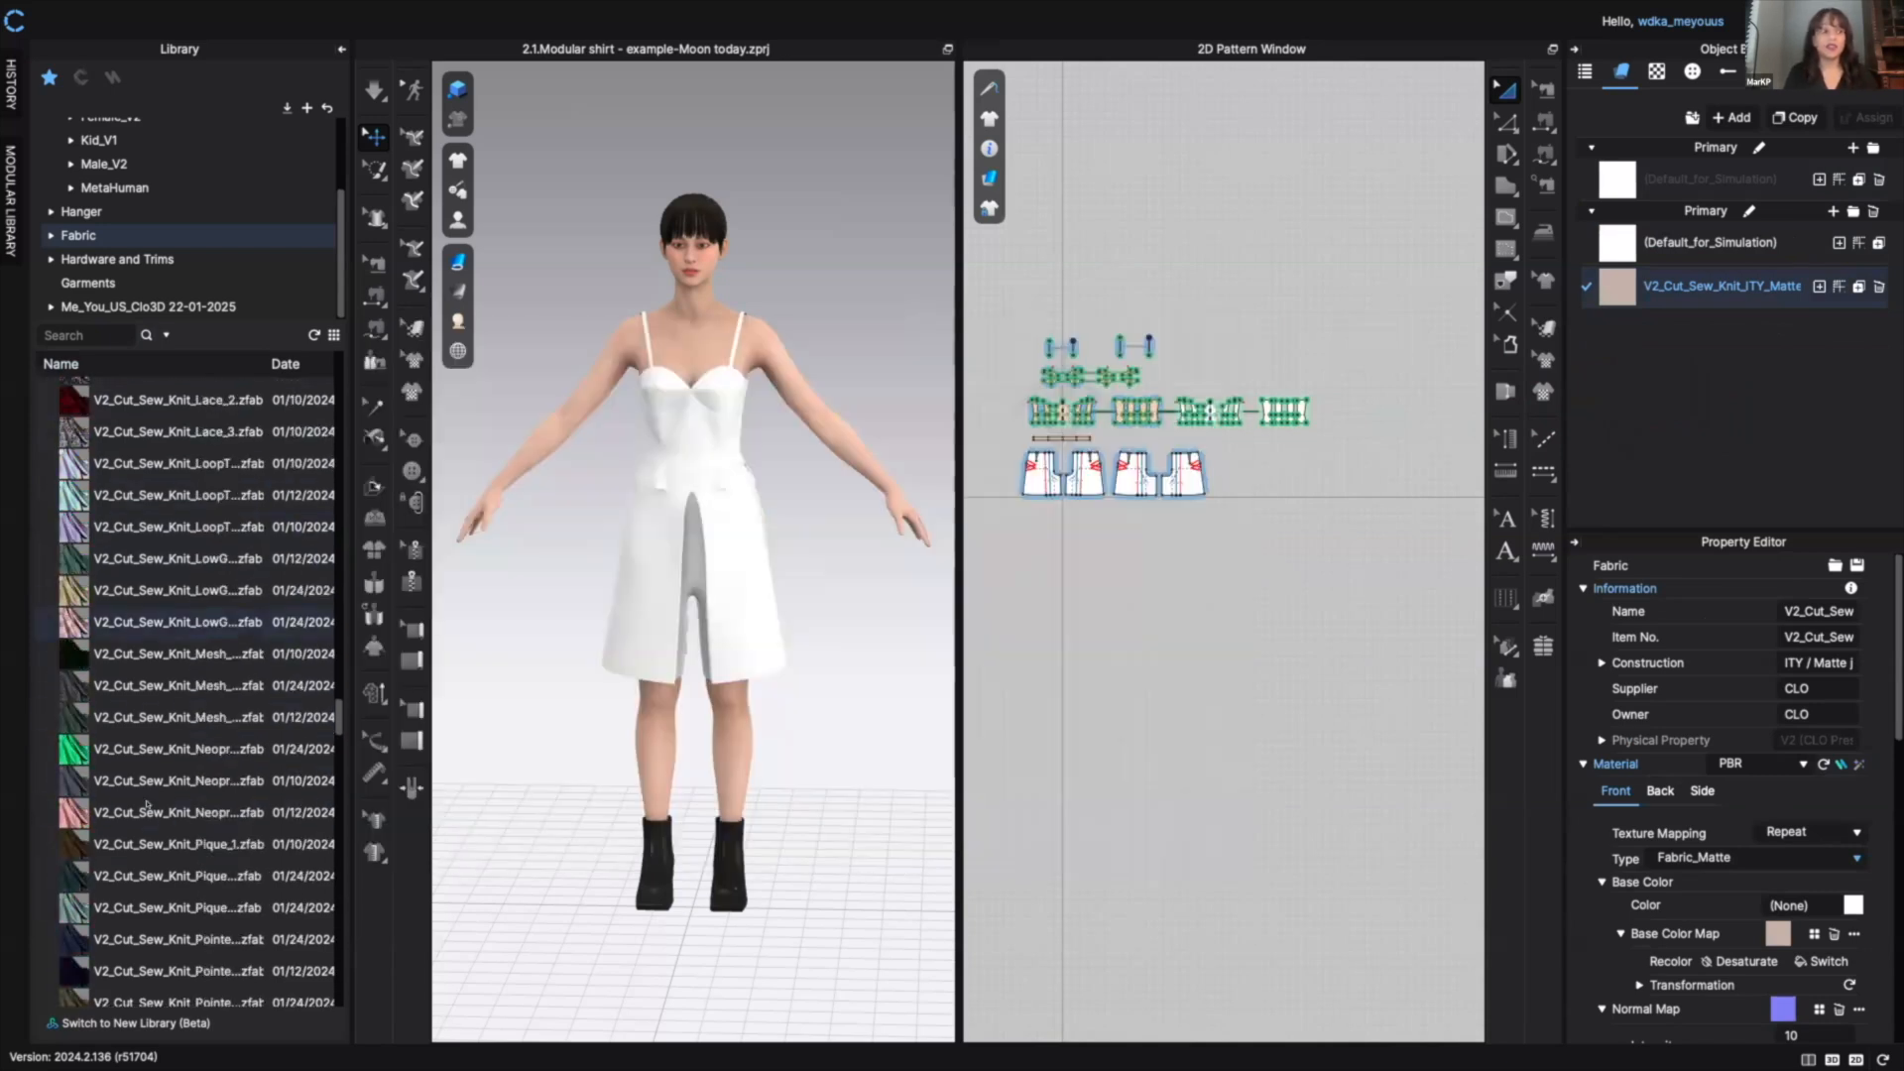
pyautogui.moveTo(168, 622); pyautogui.dragTo(701, 408)
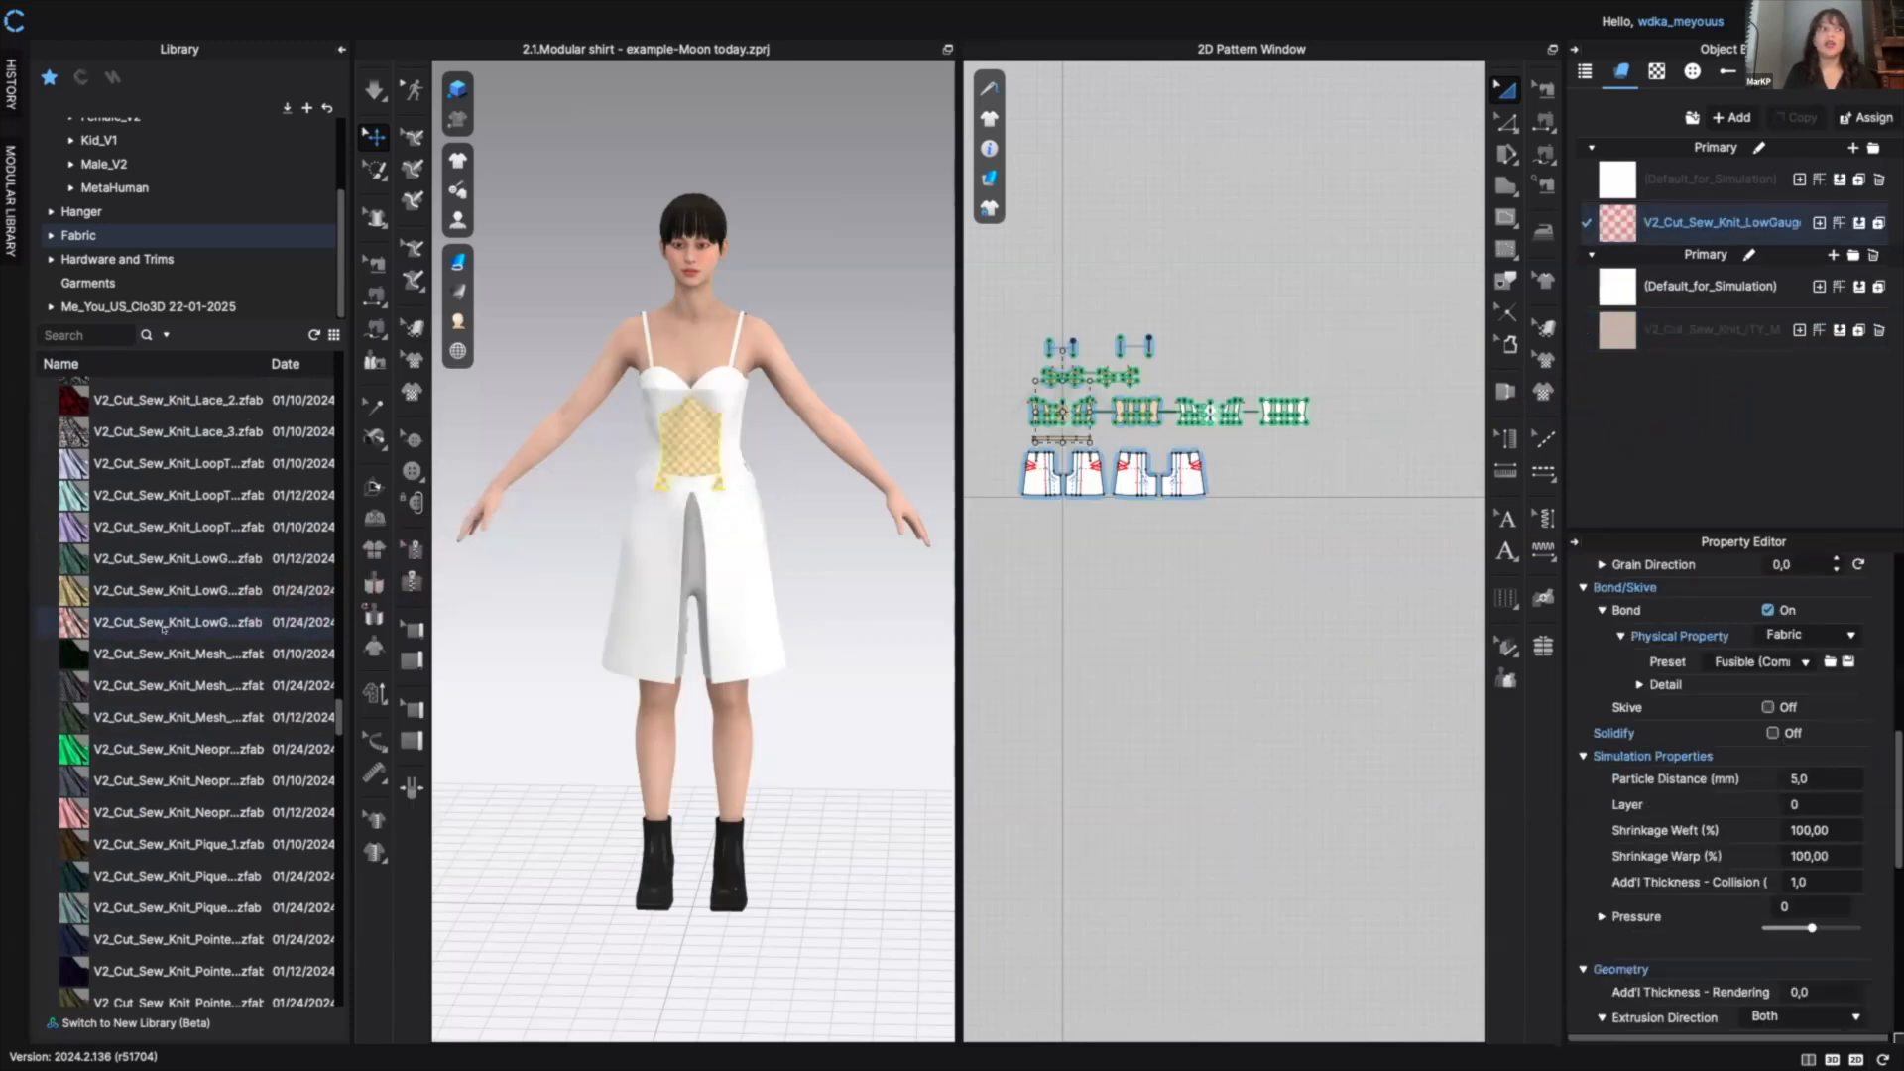
pyautogui.moveTo(75, 622); pyautogui.dragTo(1040, 480)
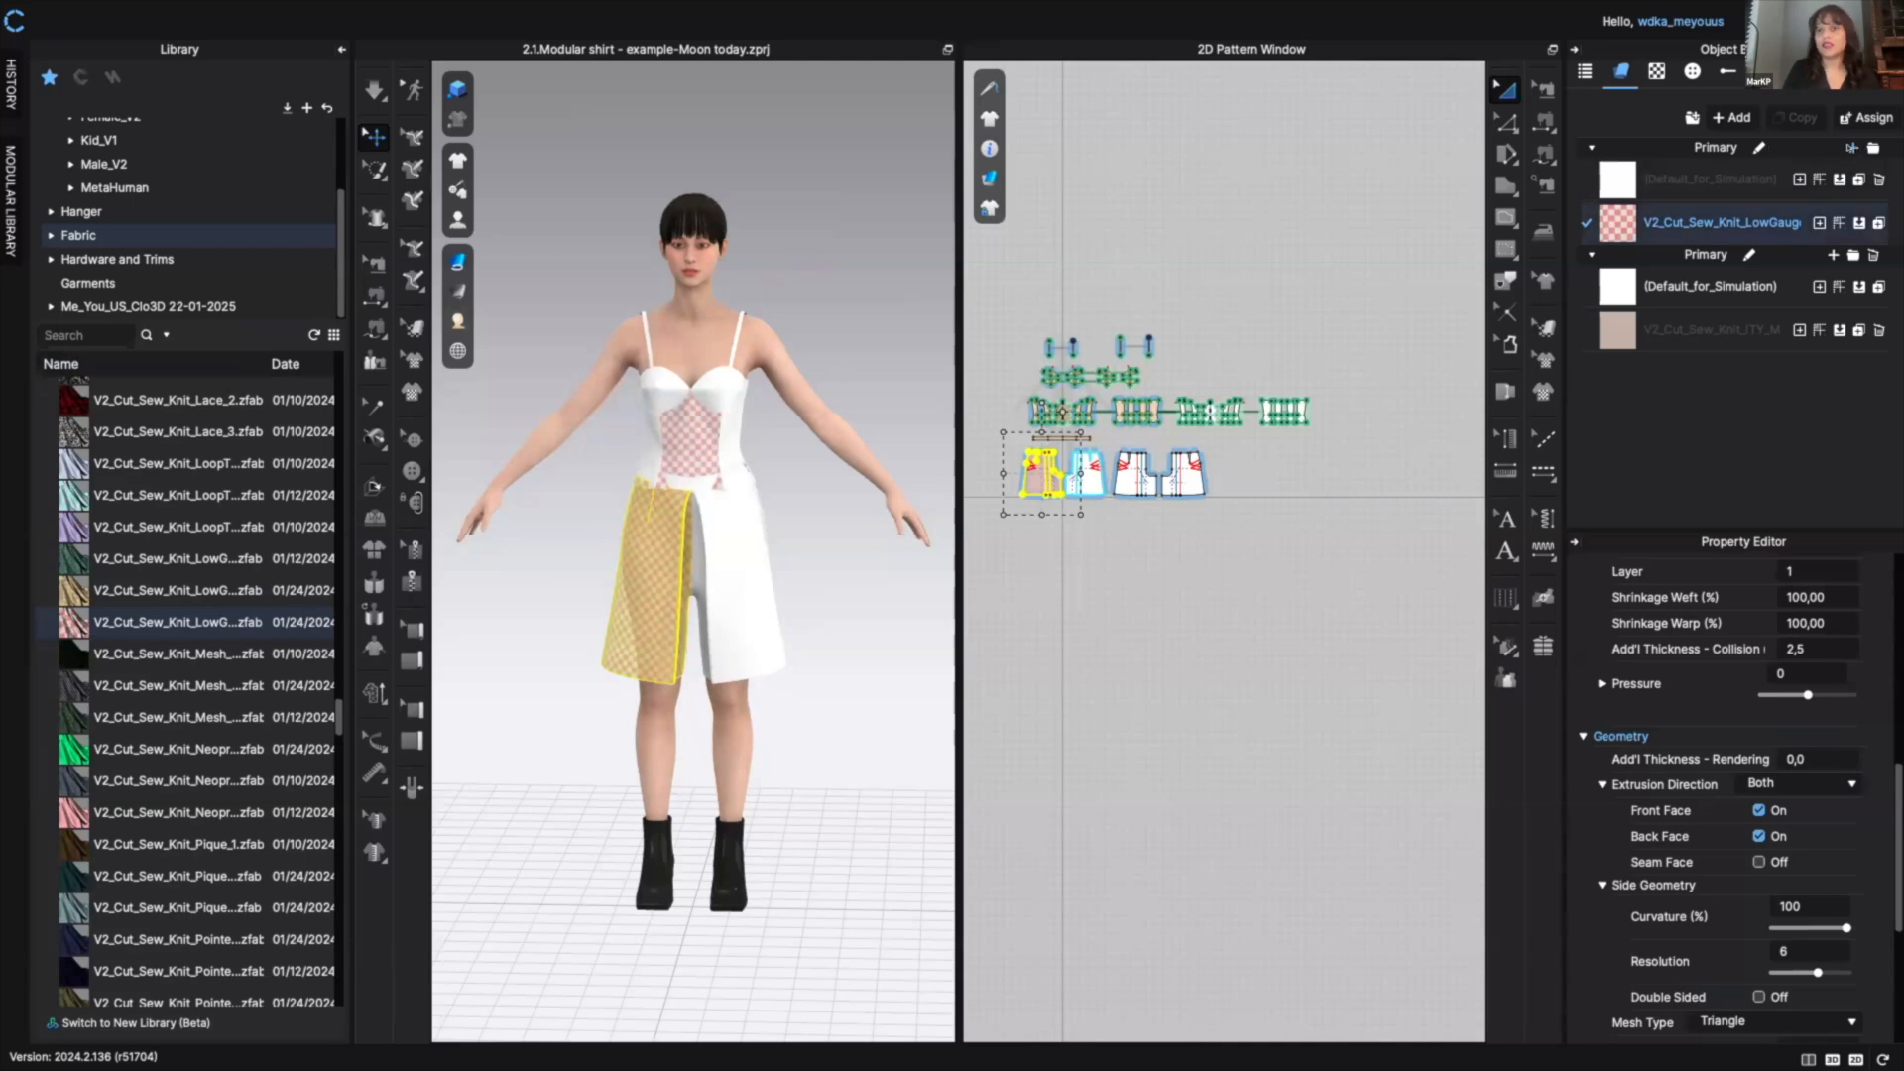
# - Add a second V2_Cut_Sew_Knit_LowGaugeKnit_3 fabric named Korset Center and assign it to the bustier's center front panel
pyautogui.click(1849, 146)
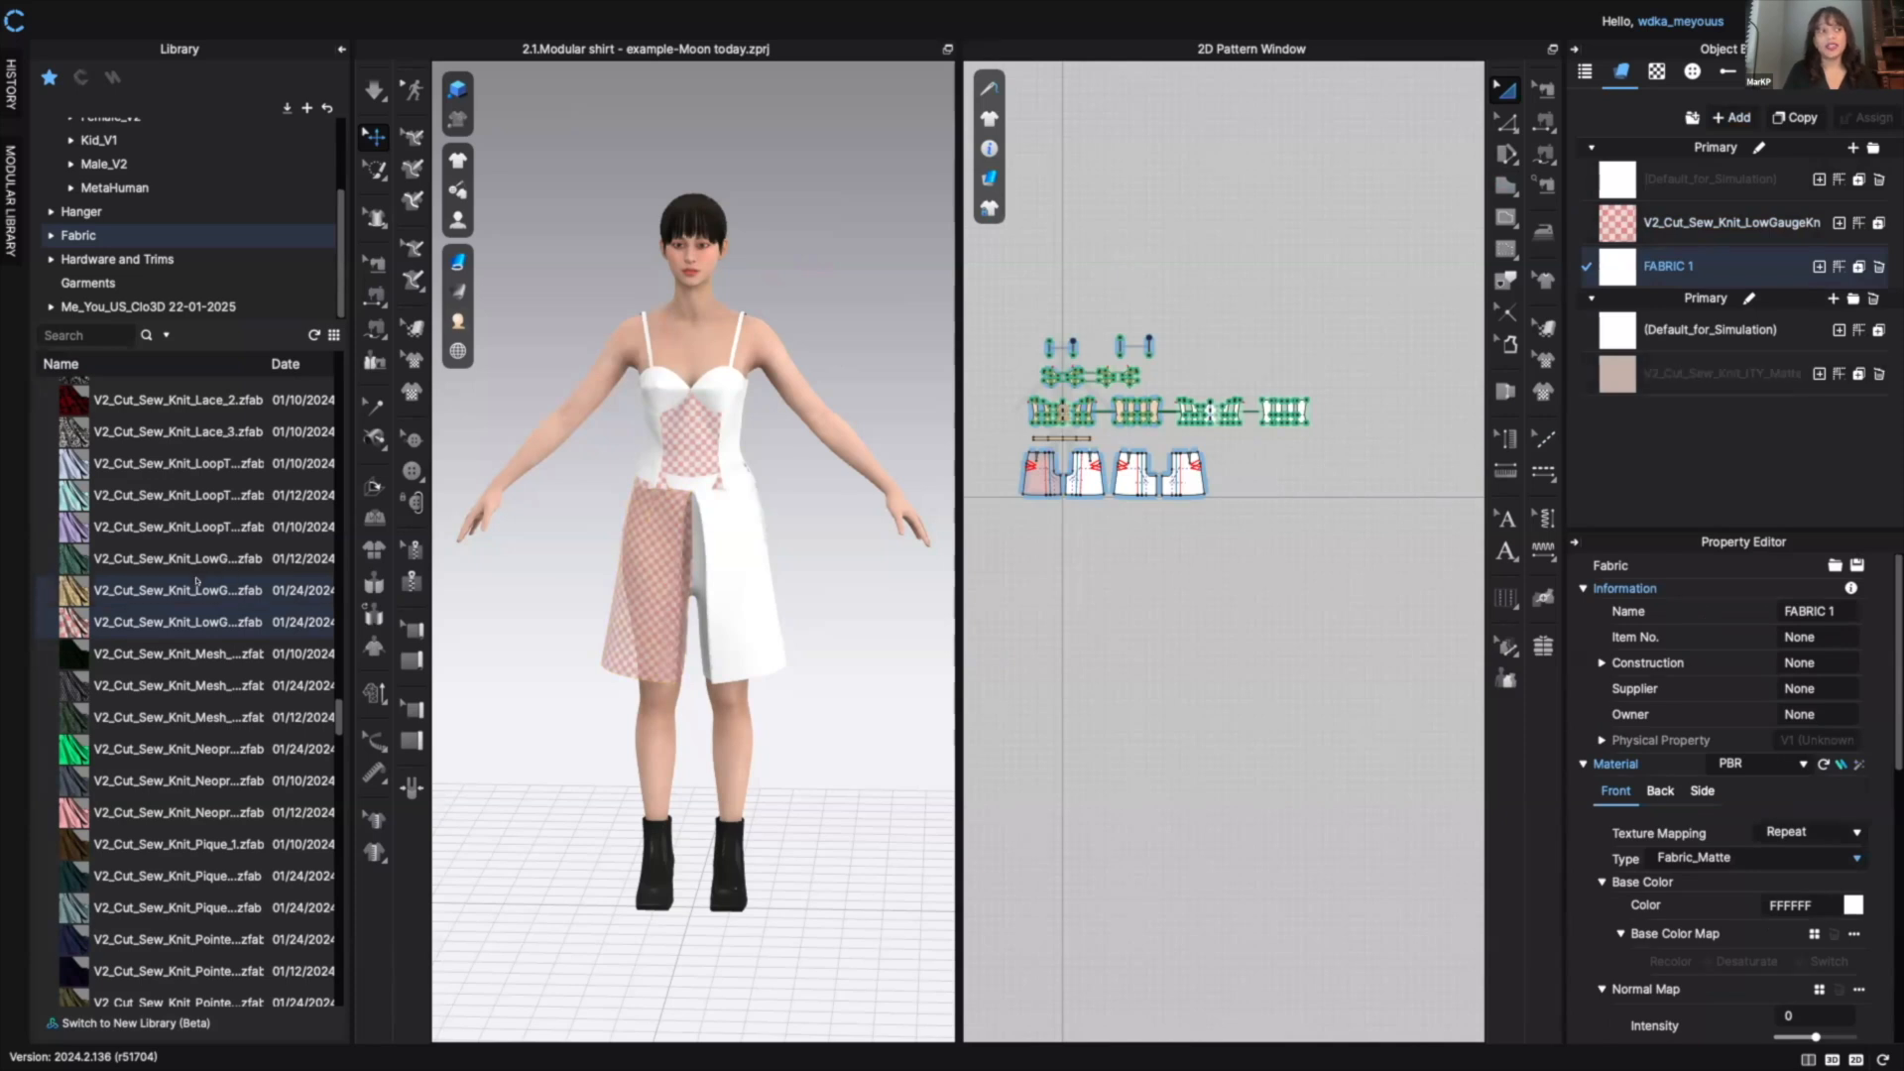
pyautogui.moveTo(179, 622); pyautogui.dragTo(1623, 266)
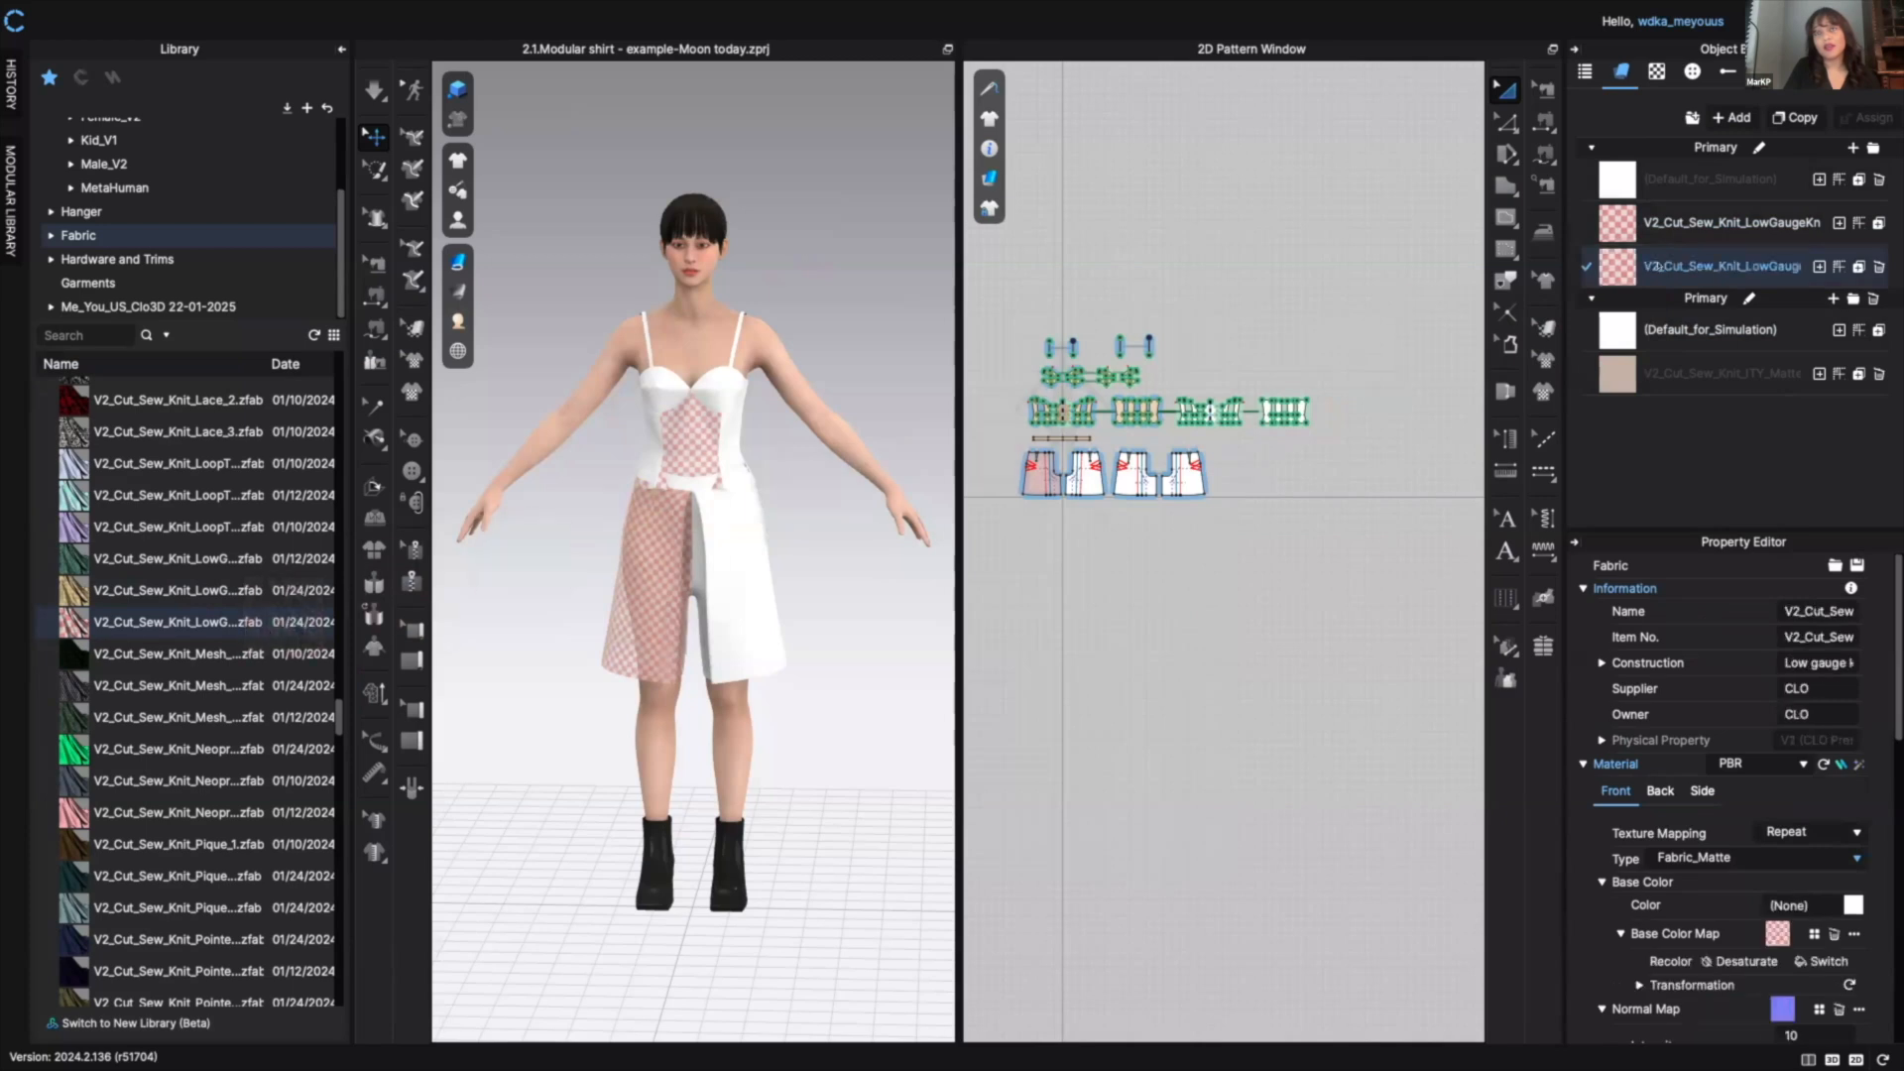
pyautogui.doubleClick(1688, 263)
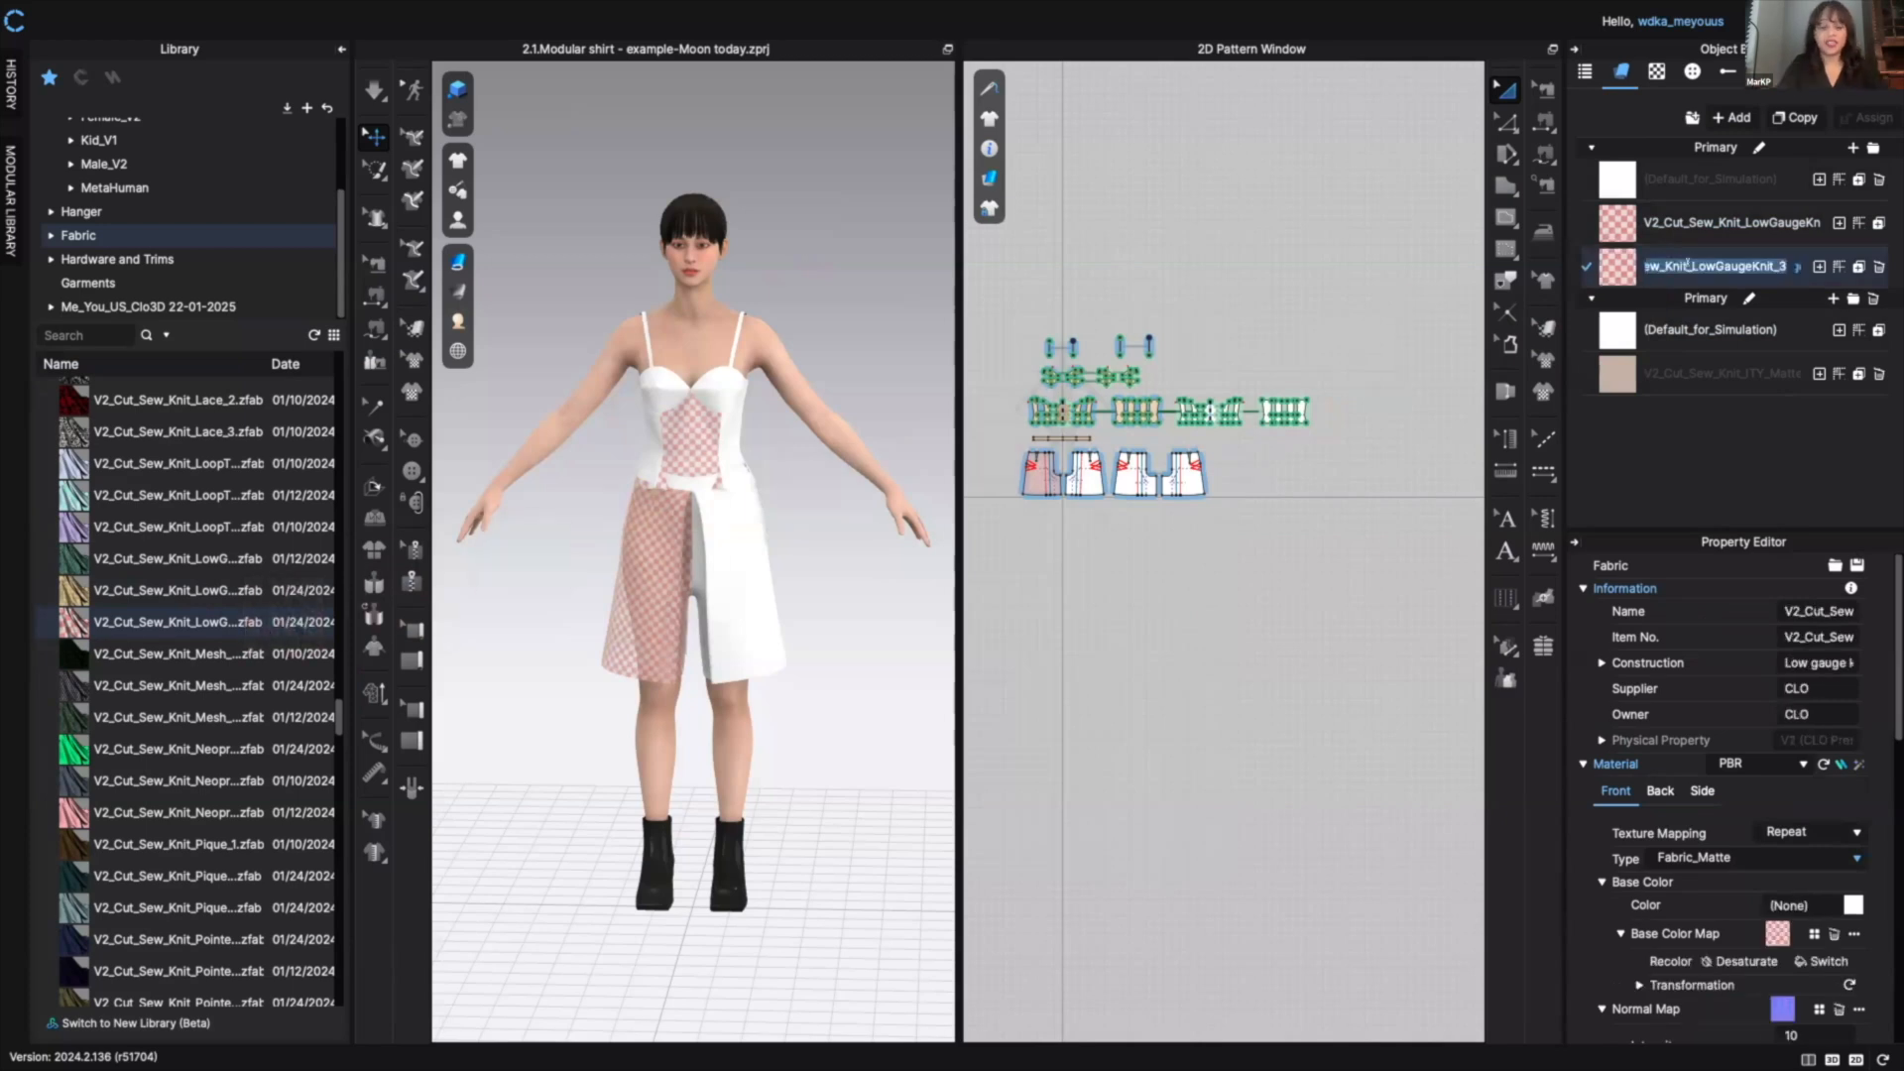
pyautogui.write('Korset Center')
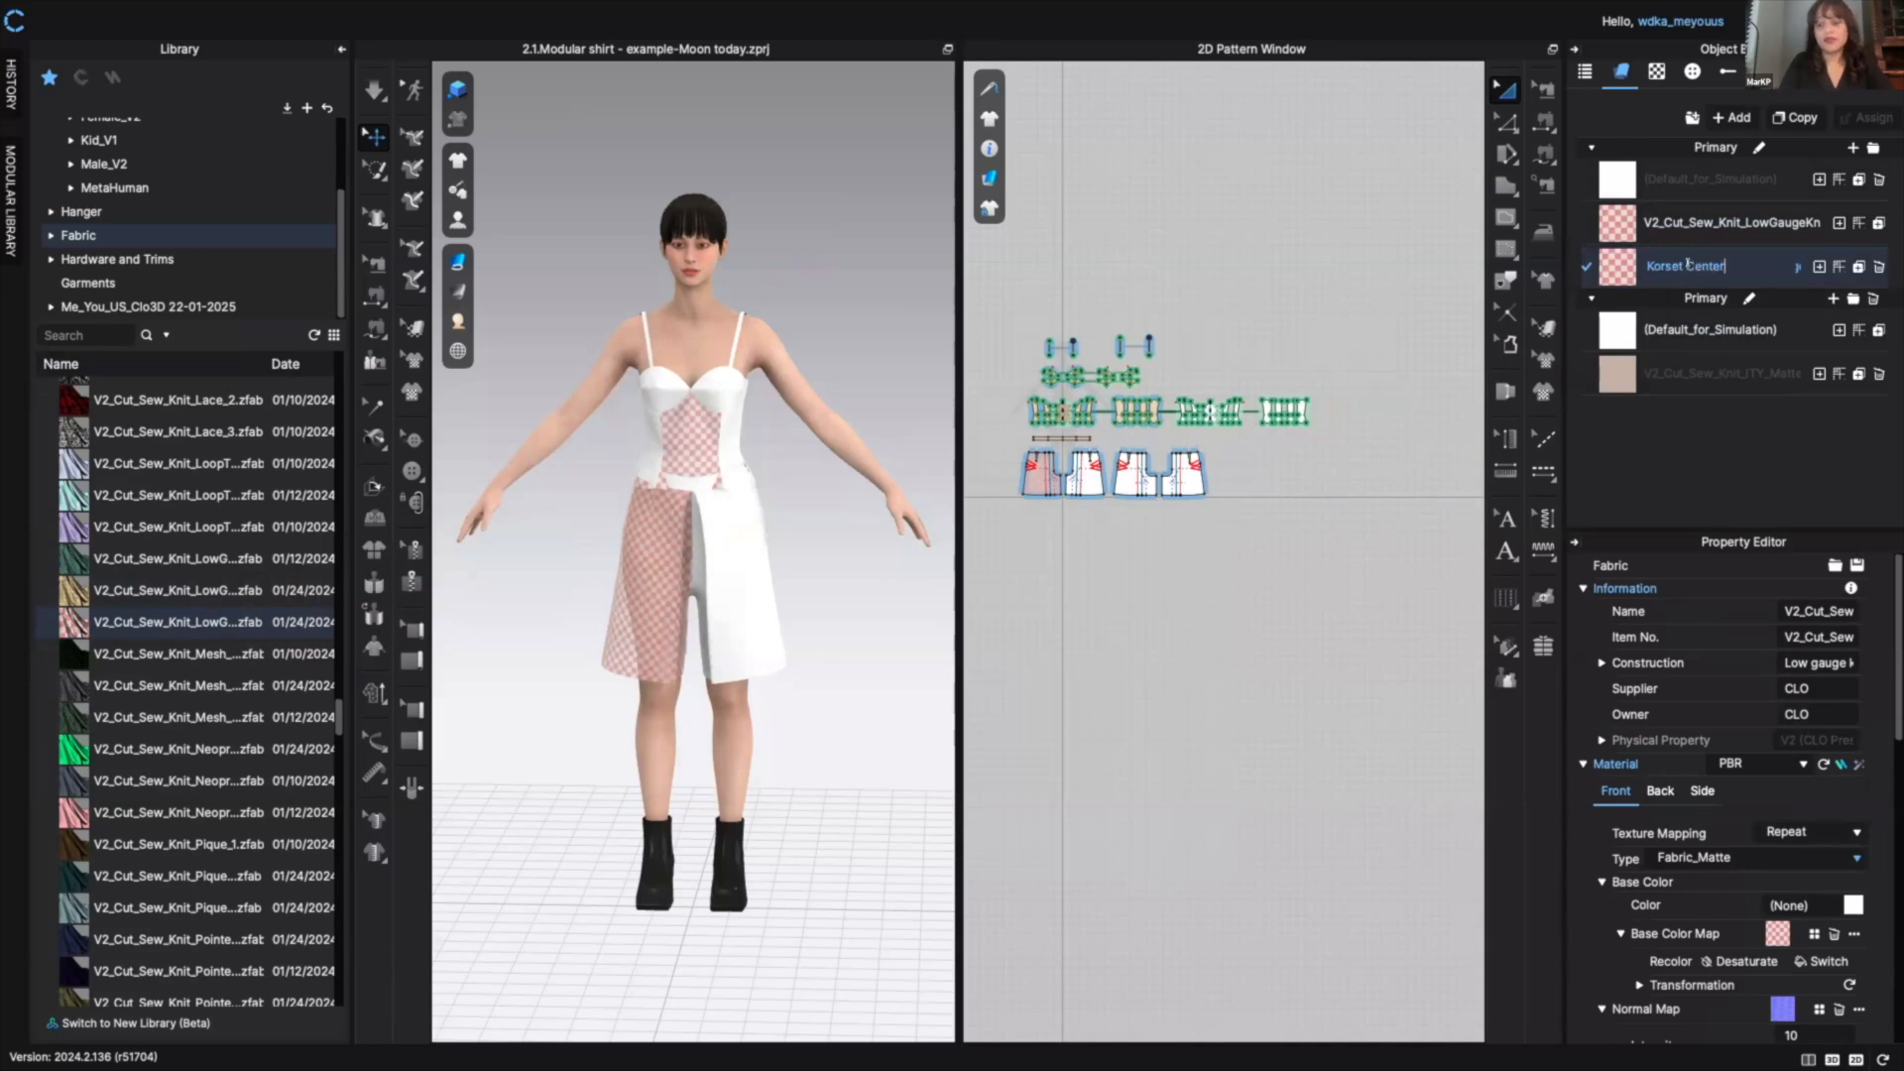
pyautogui.press('Return')
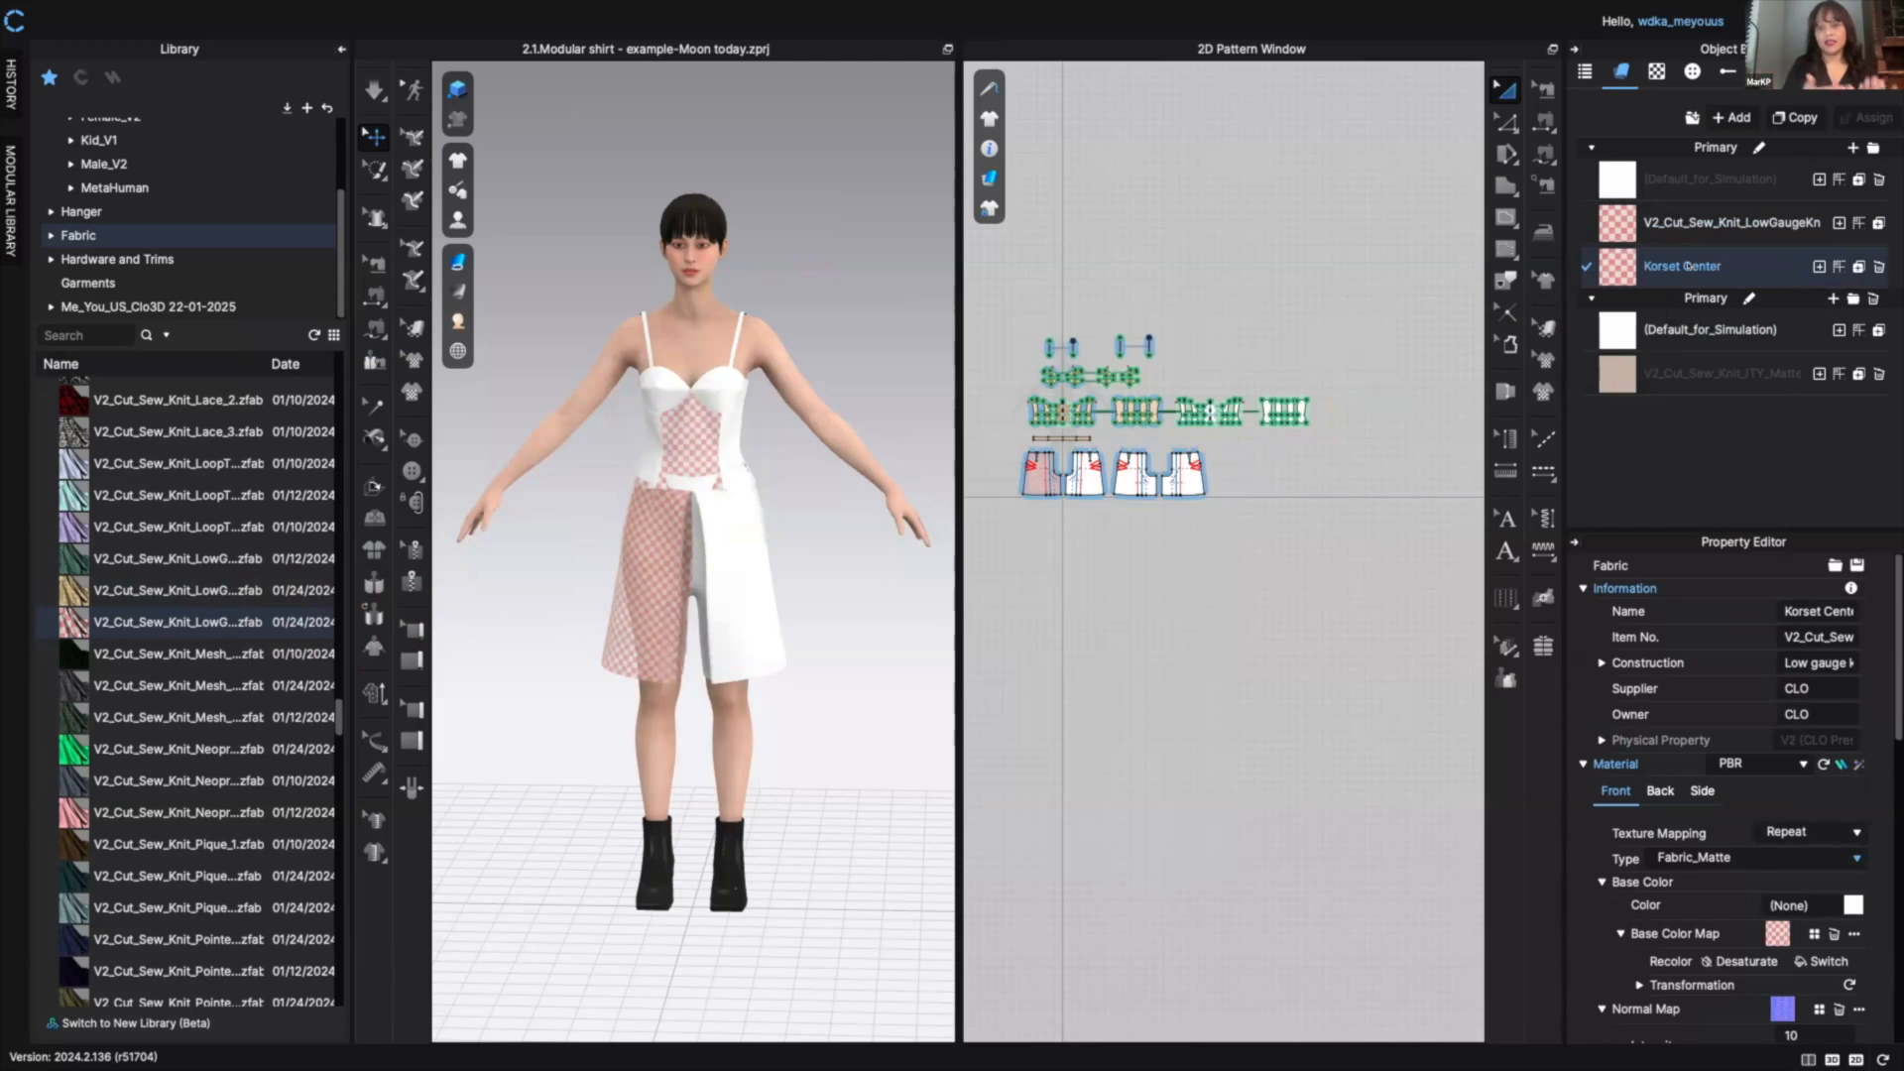
pyautogui.moveTo(1684, 266); pyautogui.dragTo(704, 438)
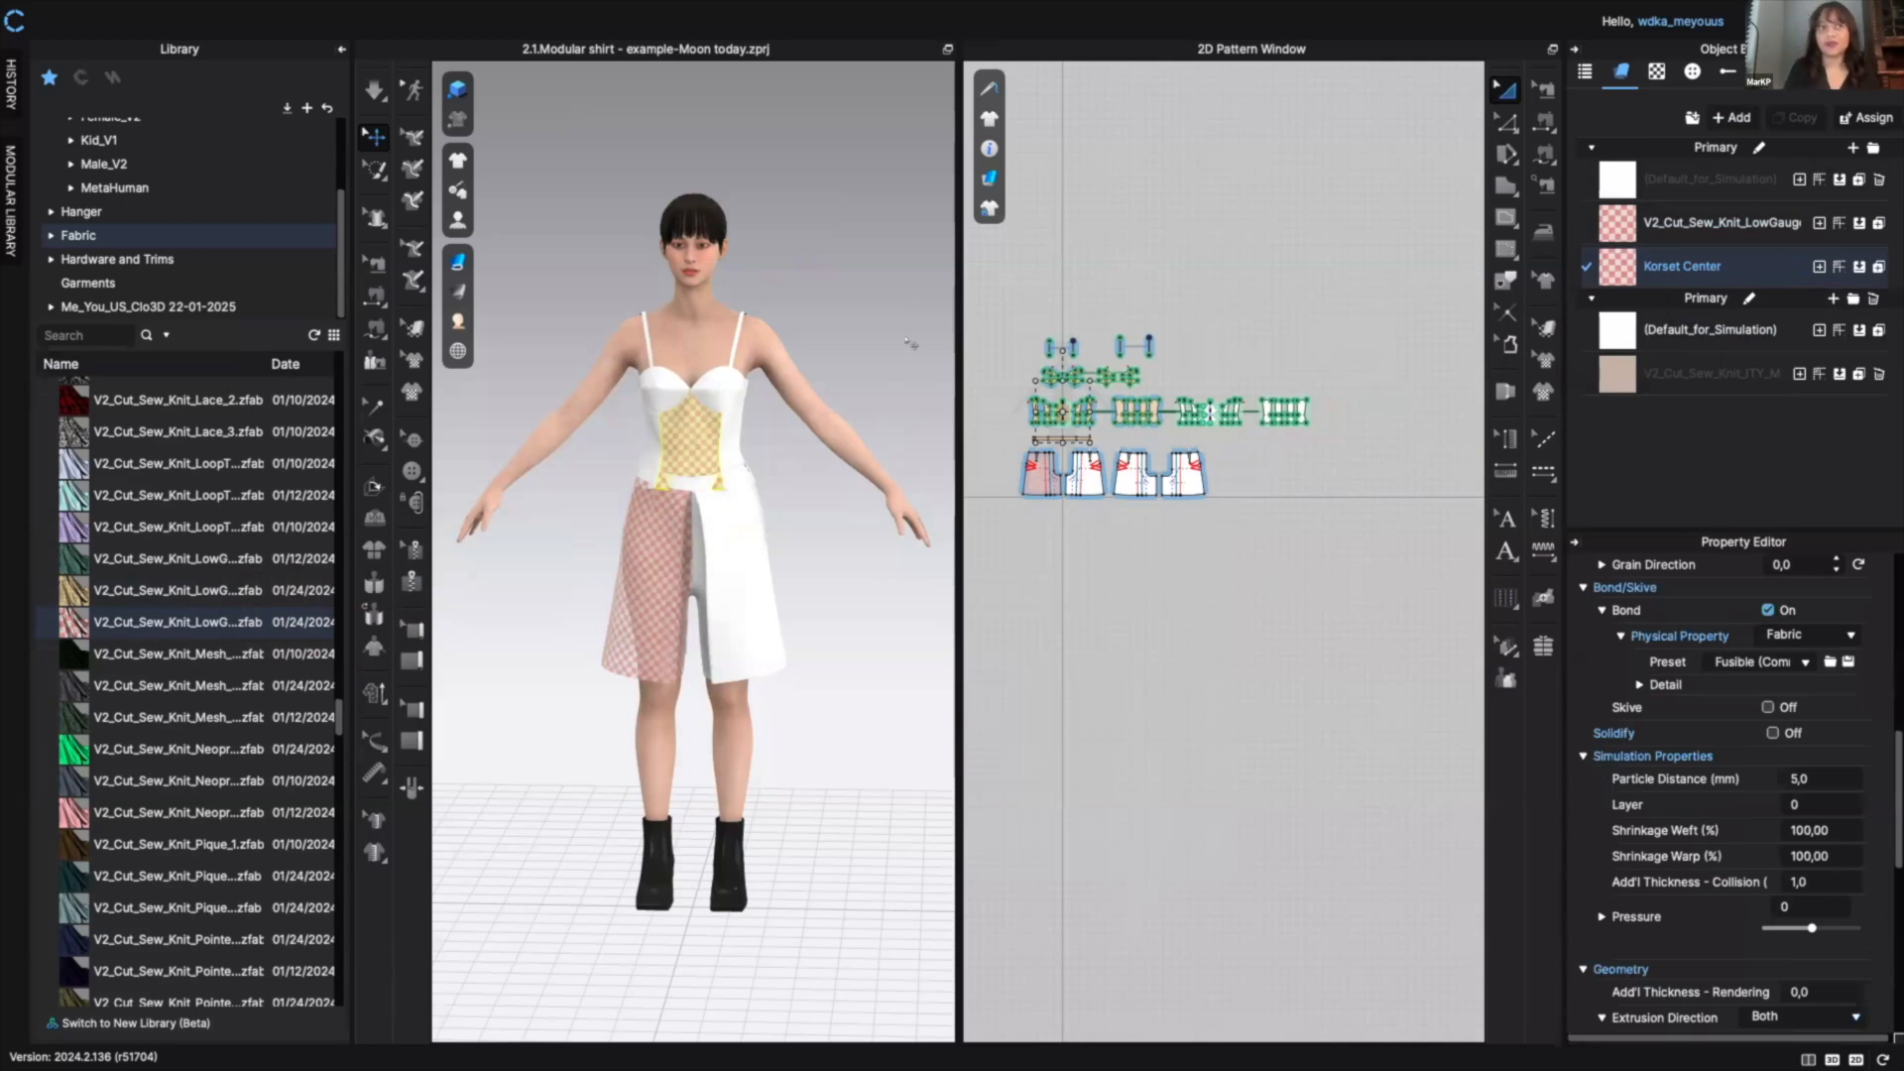
pyautogui.click(1023, 308)
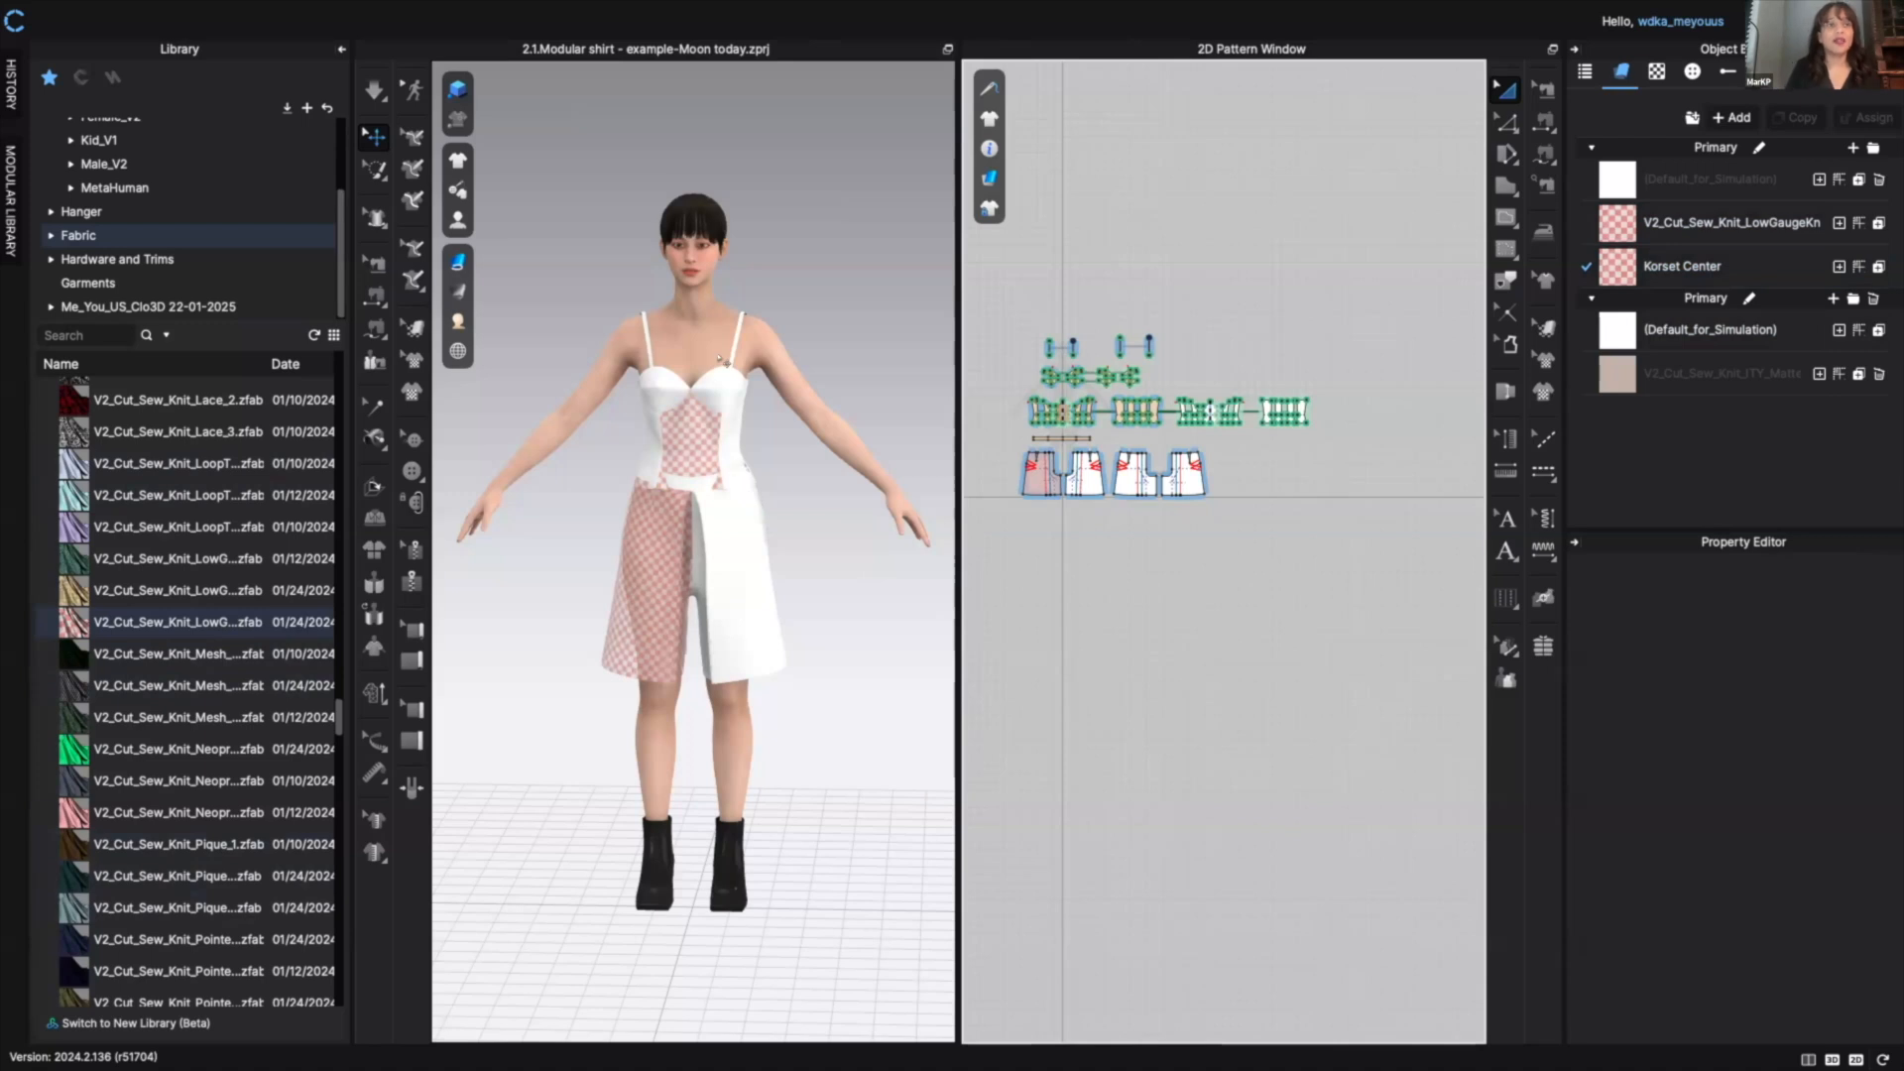
pyautogui.click(739, 387)
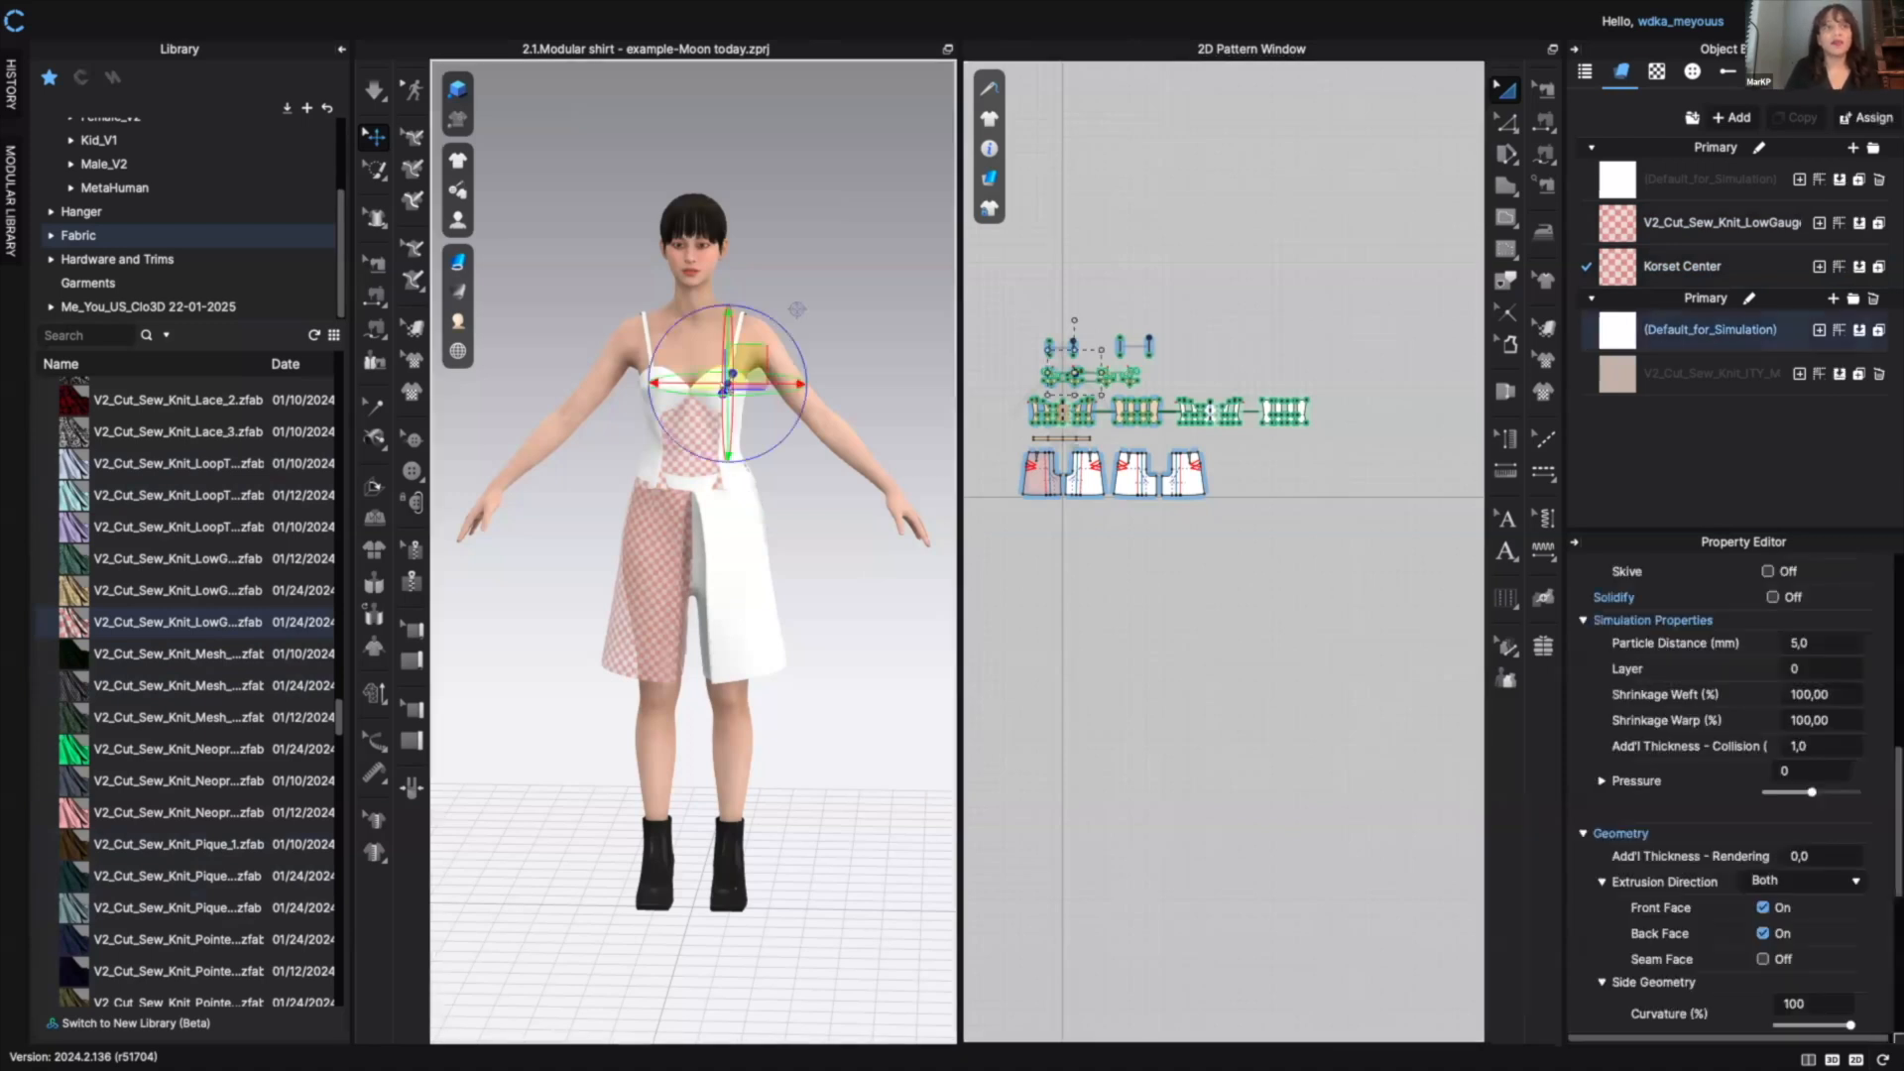
pyautogui.rightClick(732, 384)
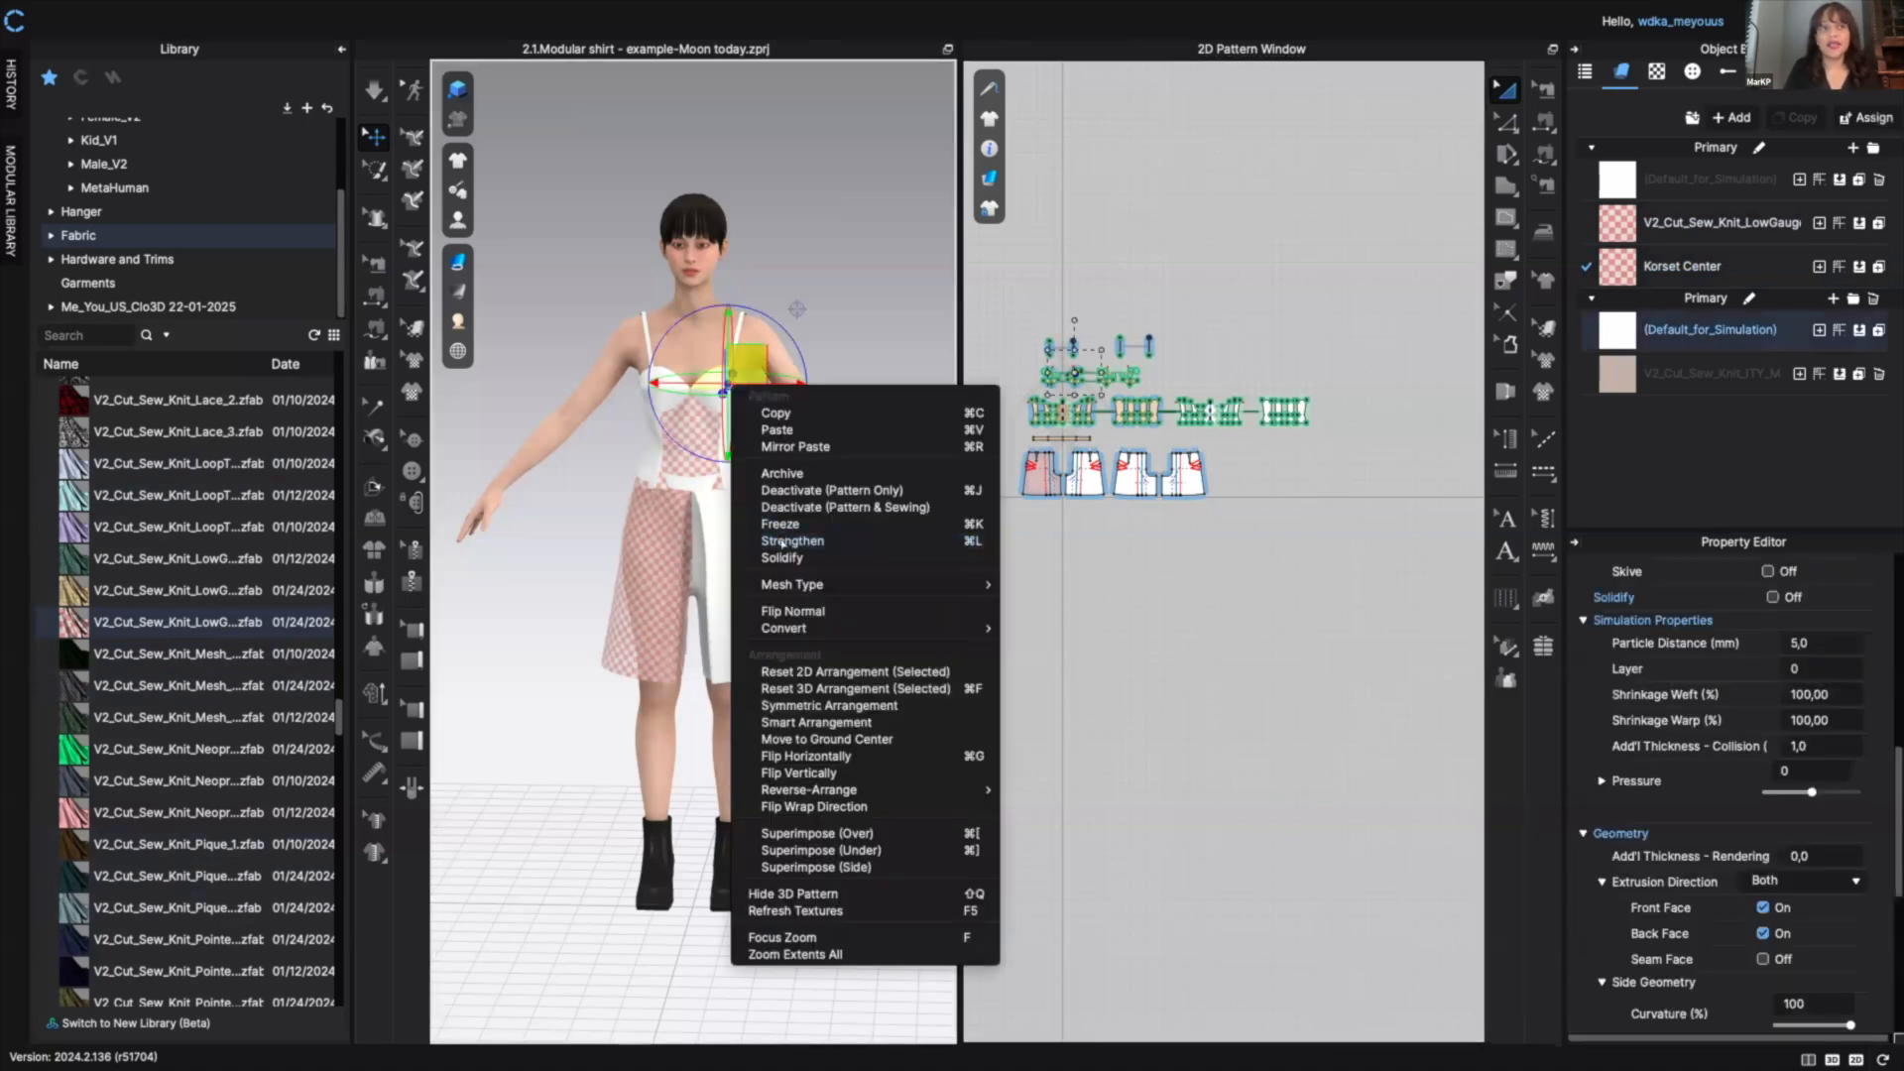
pyautogui.click(846, 310)
pyautogui.click(850, 298)
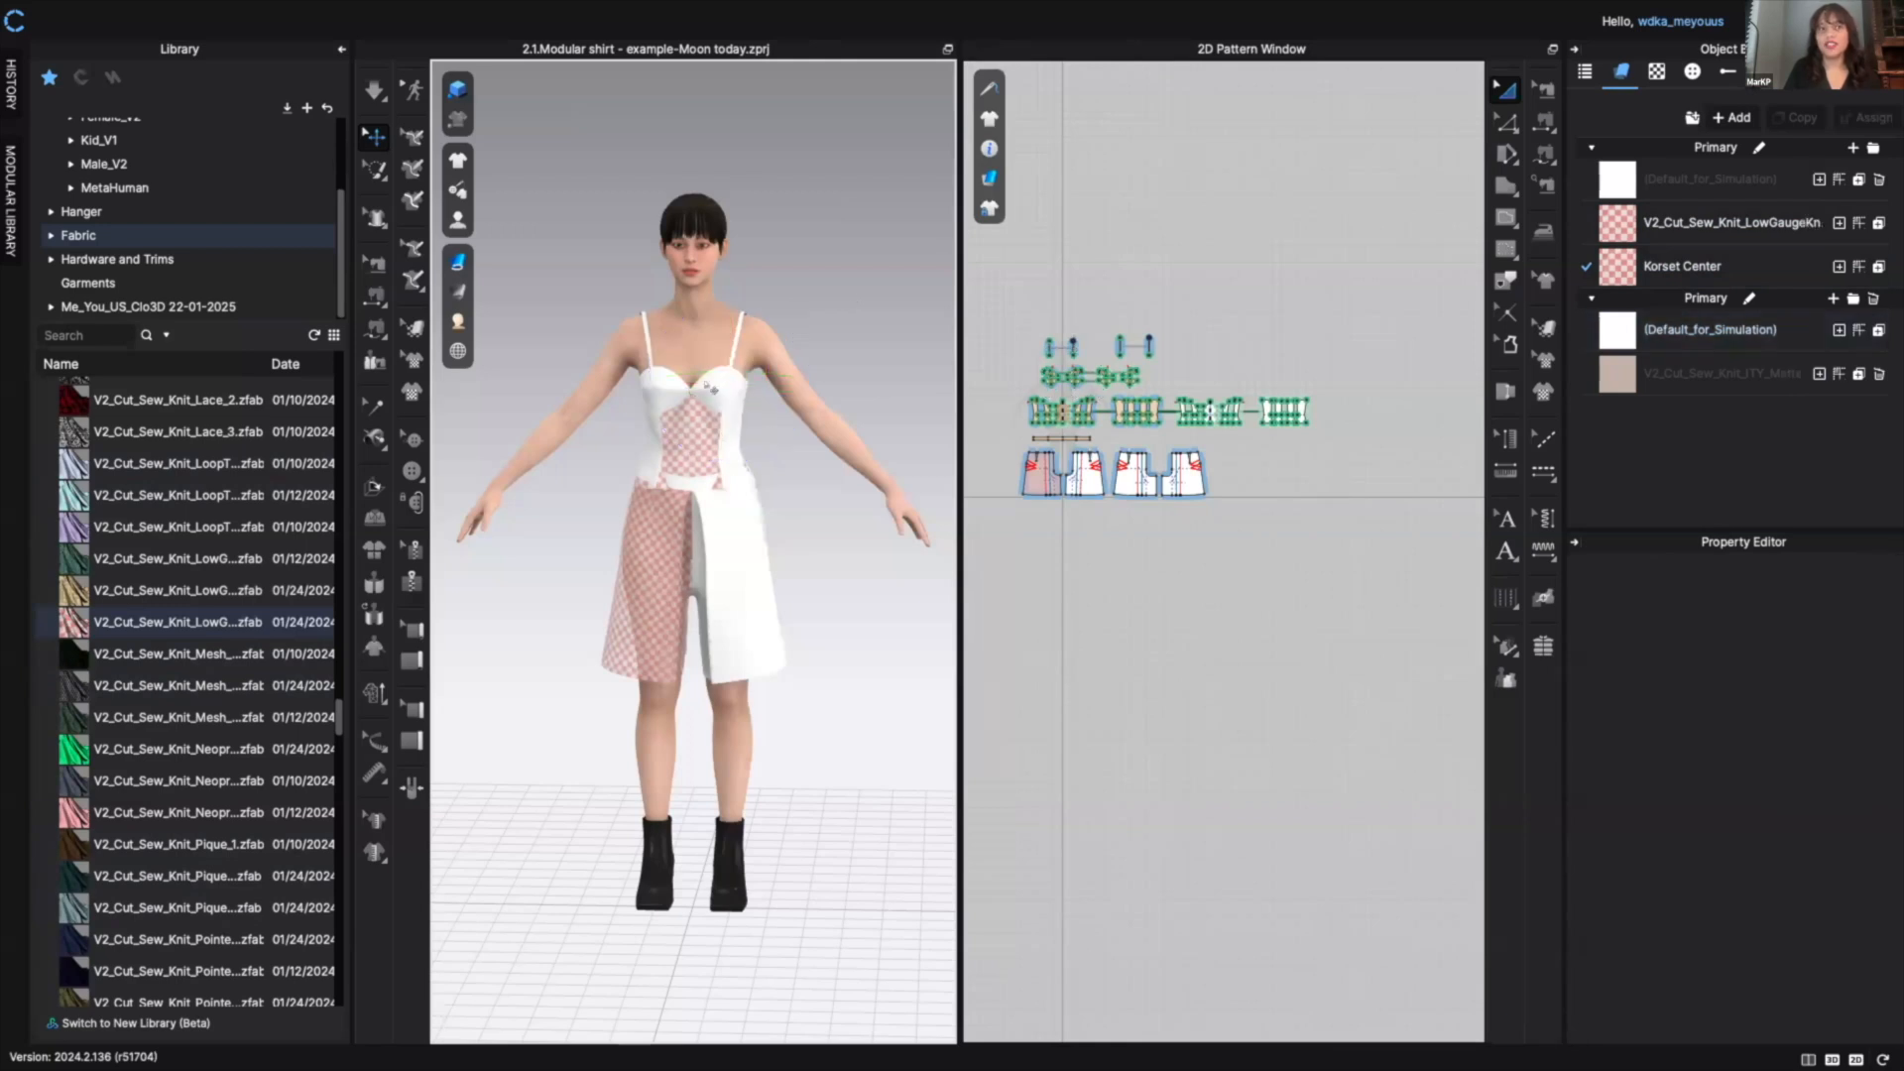
pyautogui.rightClick(883, 322)
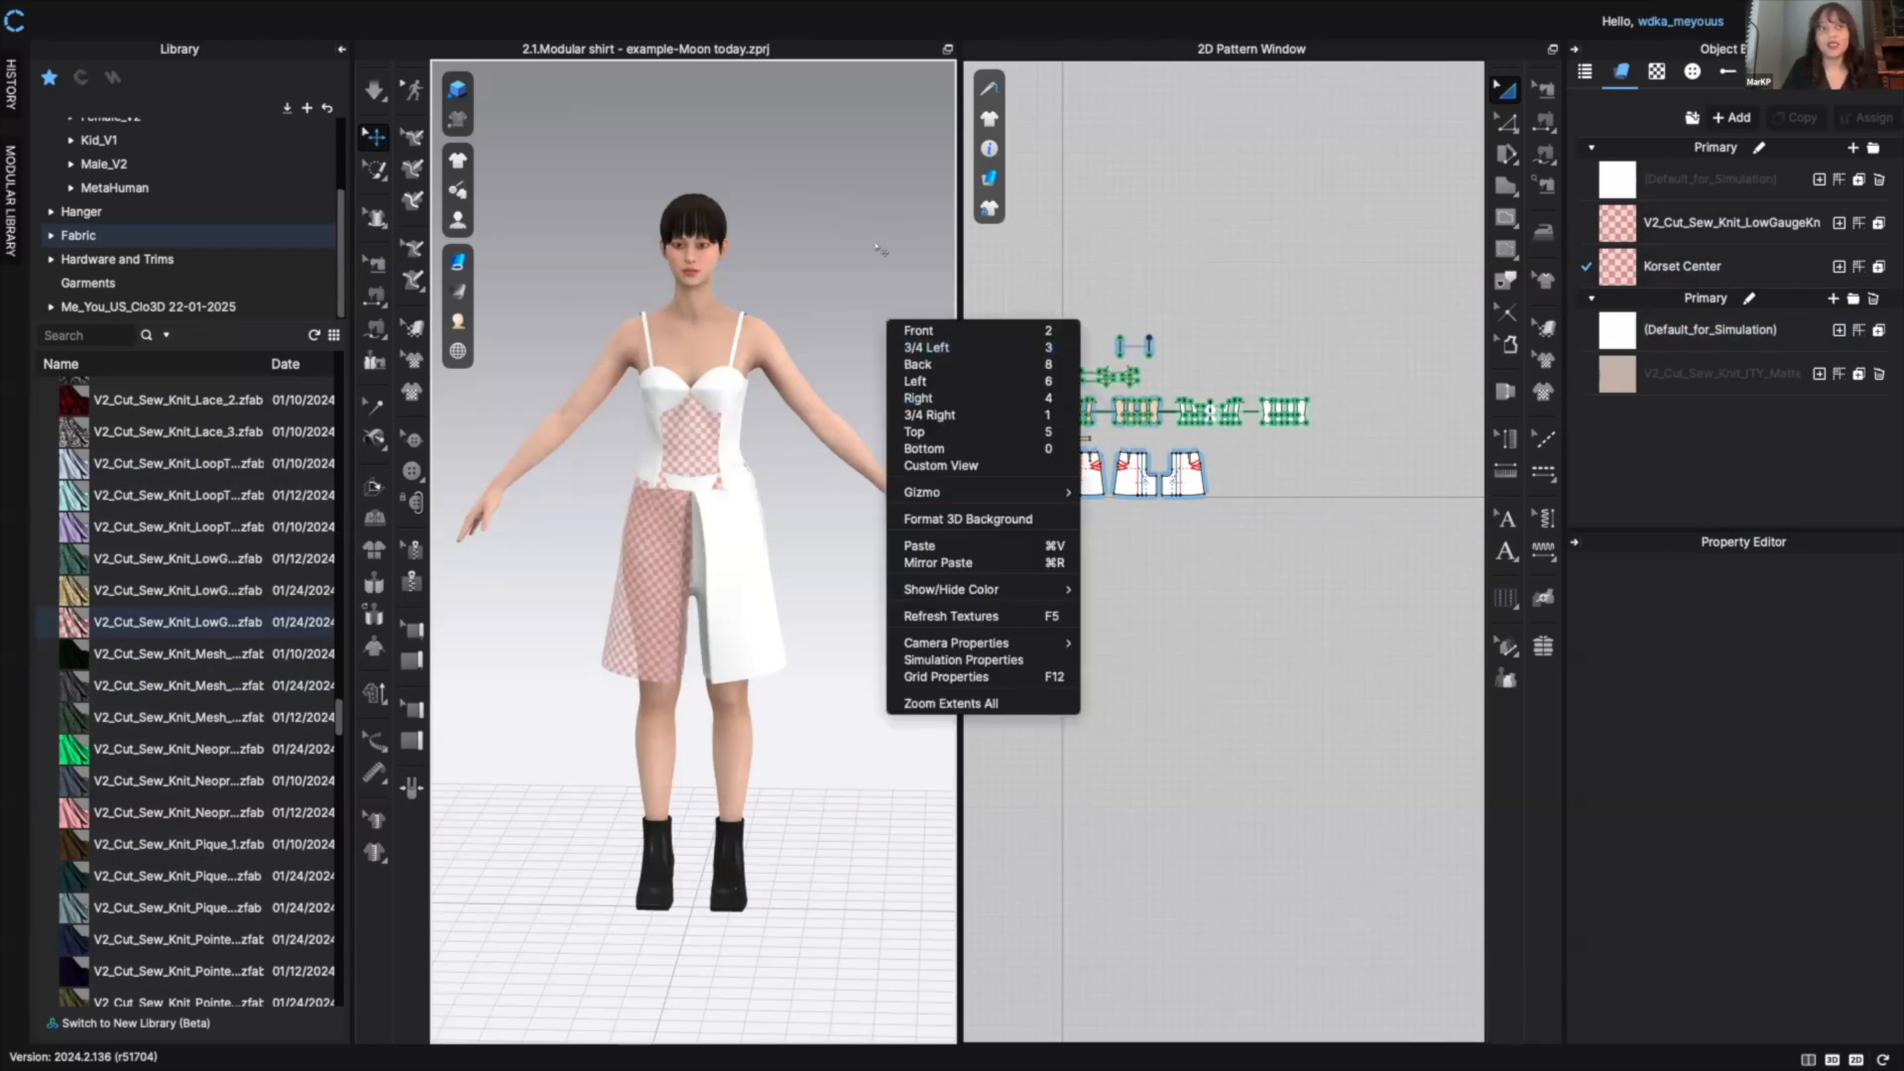
# - Show all pattern state colors in the 3D view, then hide the Strengthen color for both mesh and patterns
pyautogui.moveTo(1032, 589)
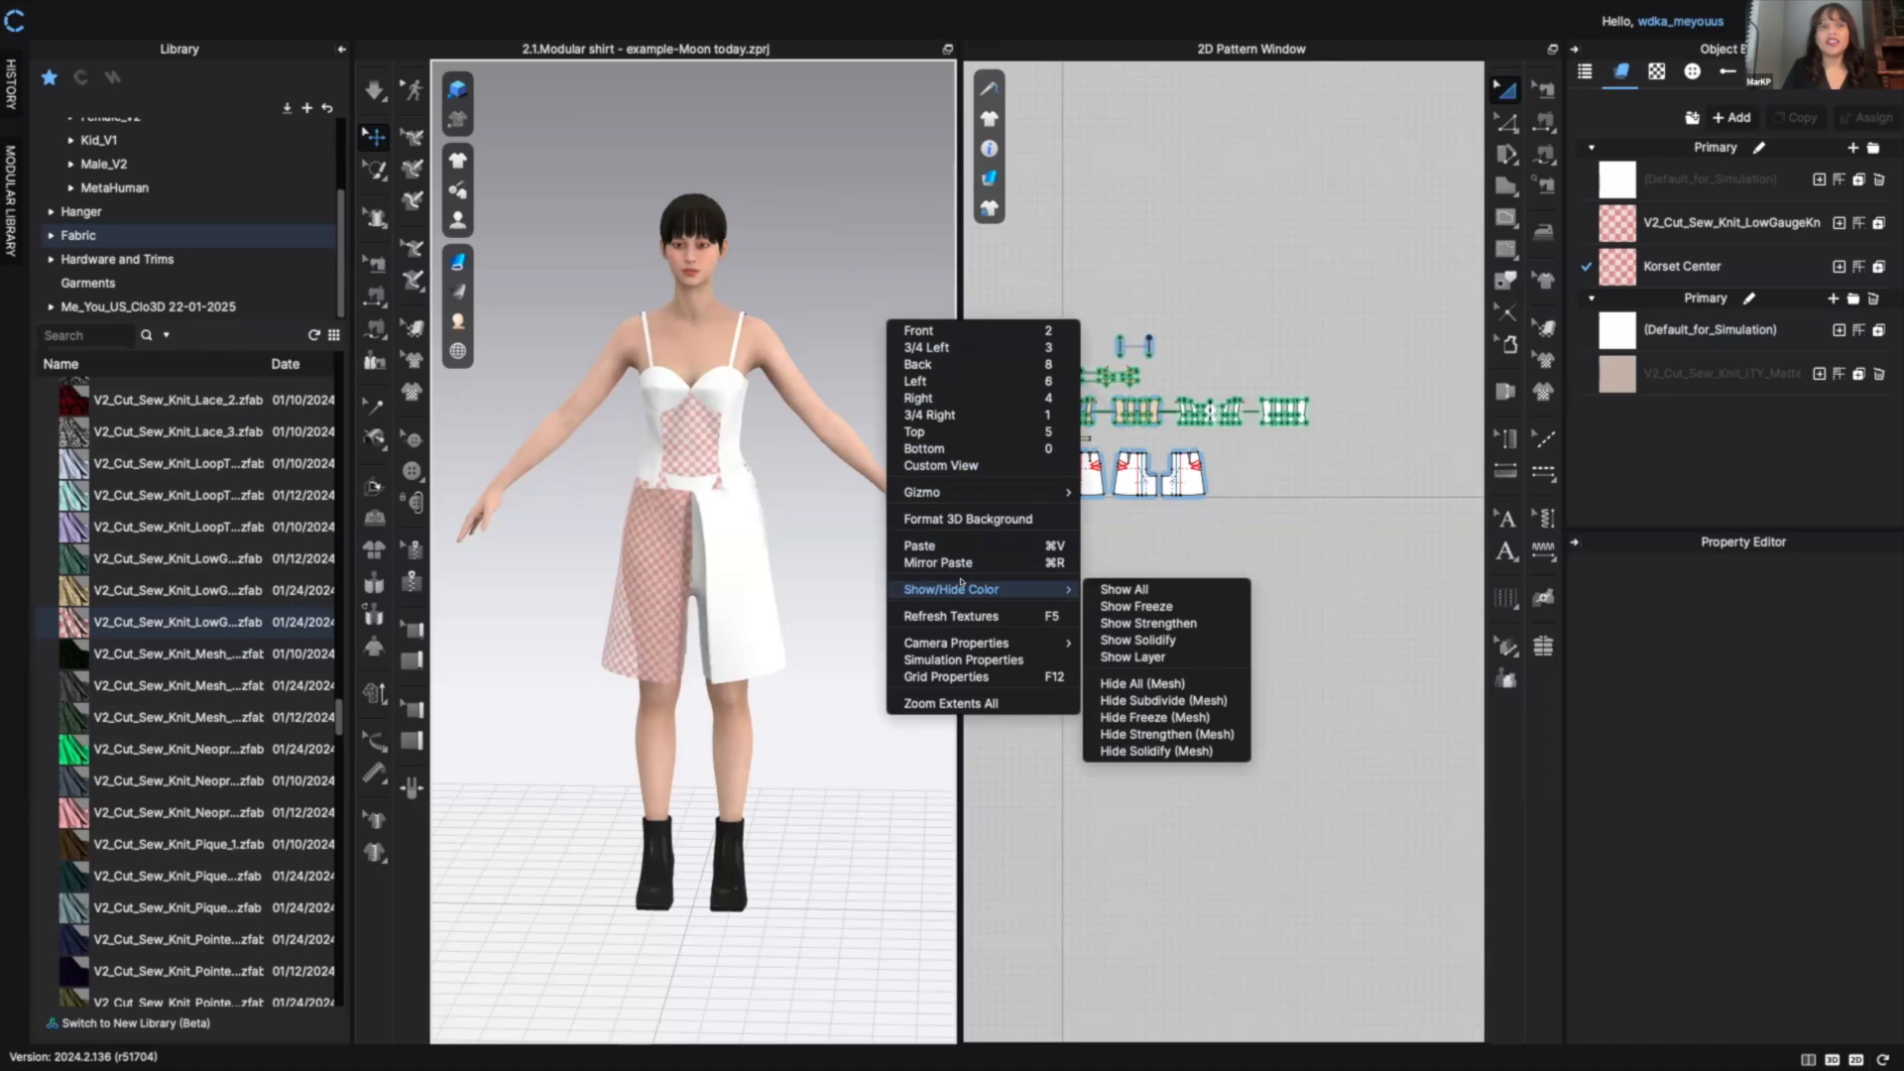
pyautogui.click(1163, 585)
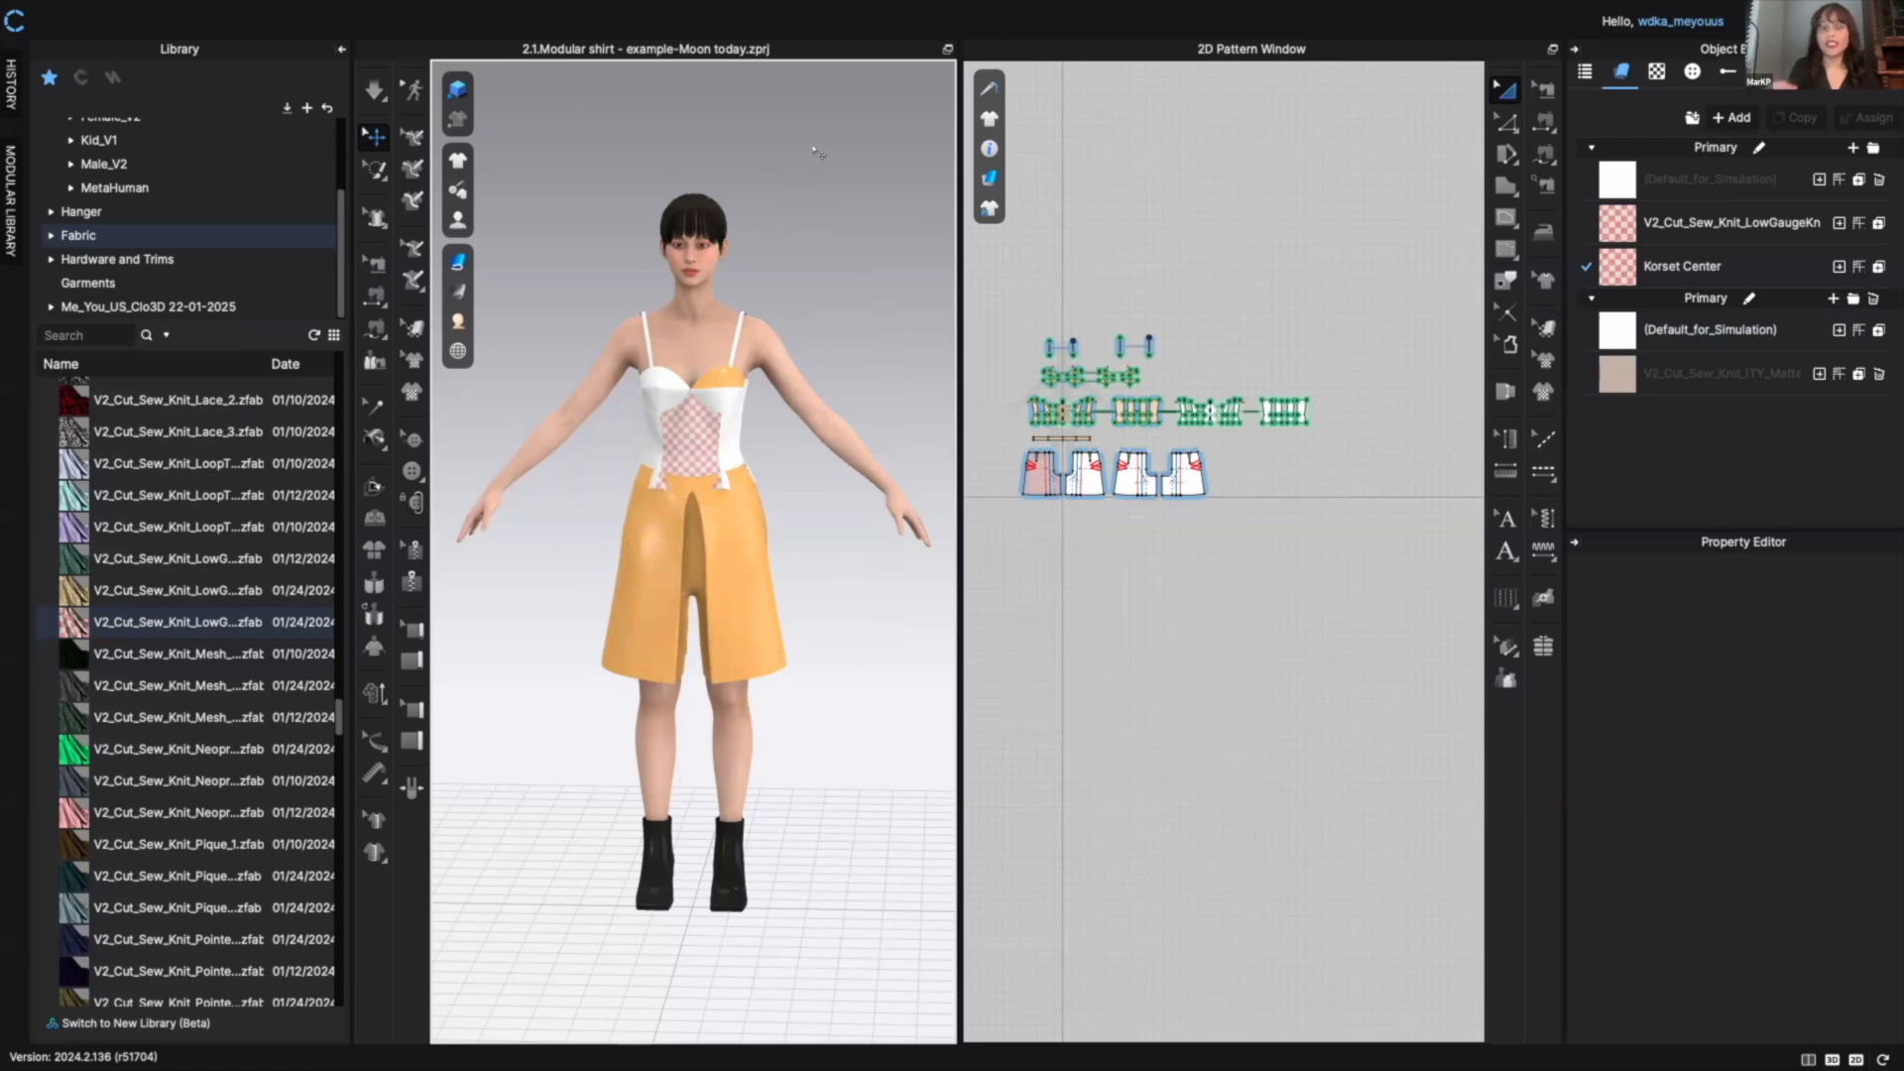
pyautogui.rightClick(829, 265)
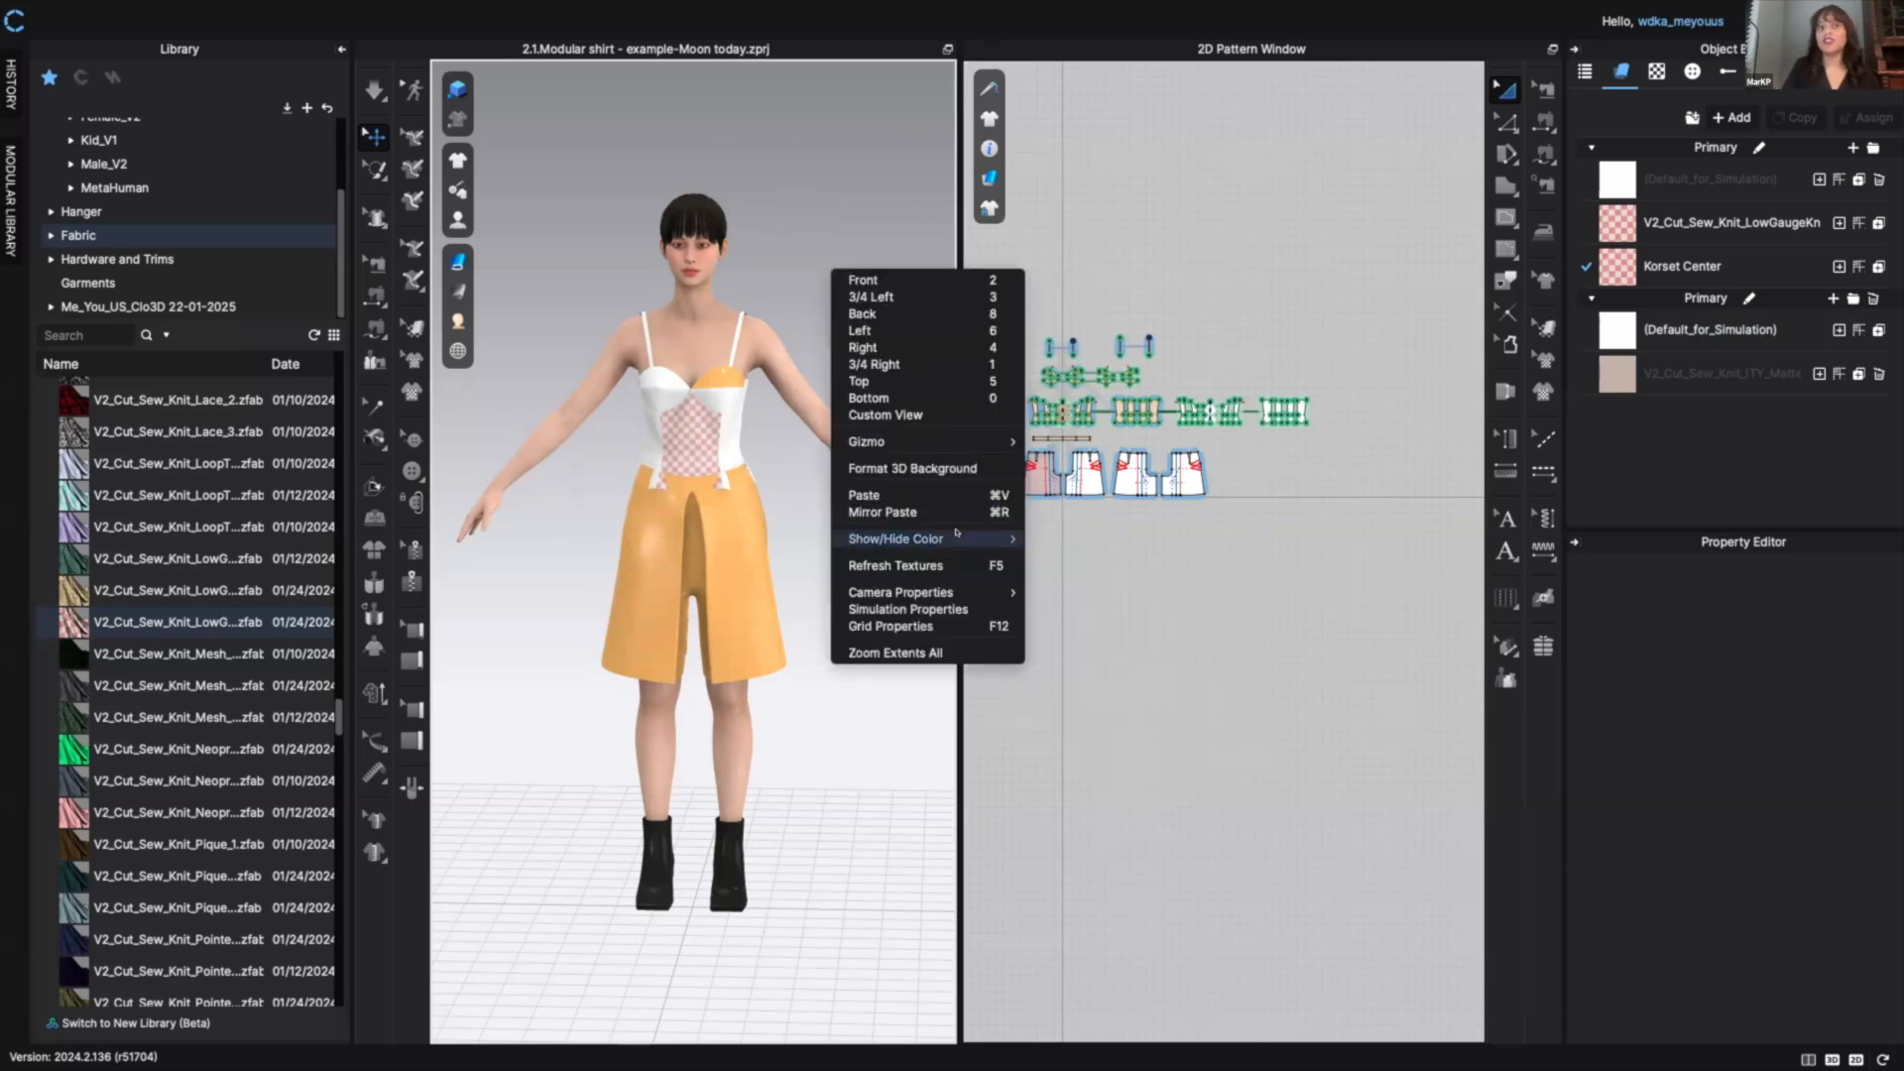
pyautogui.moveTo(958, 533)
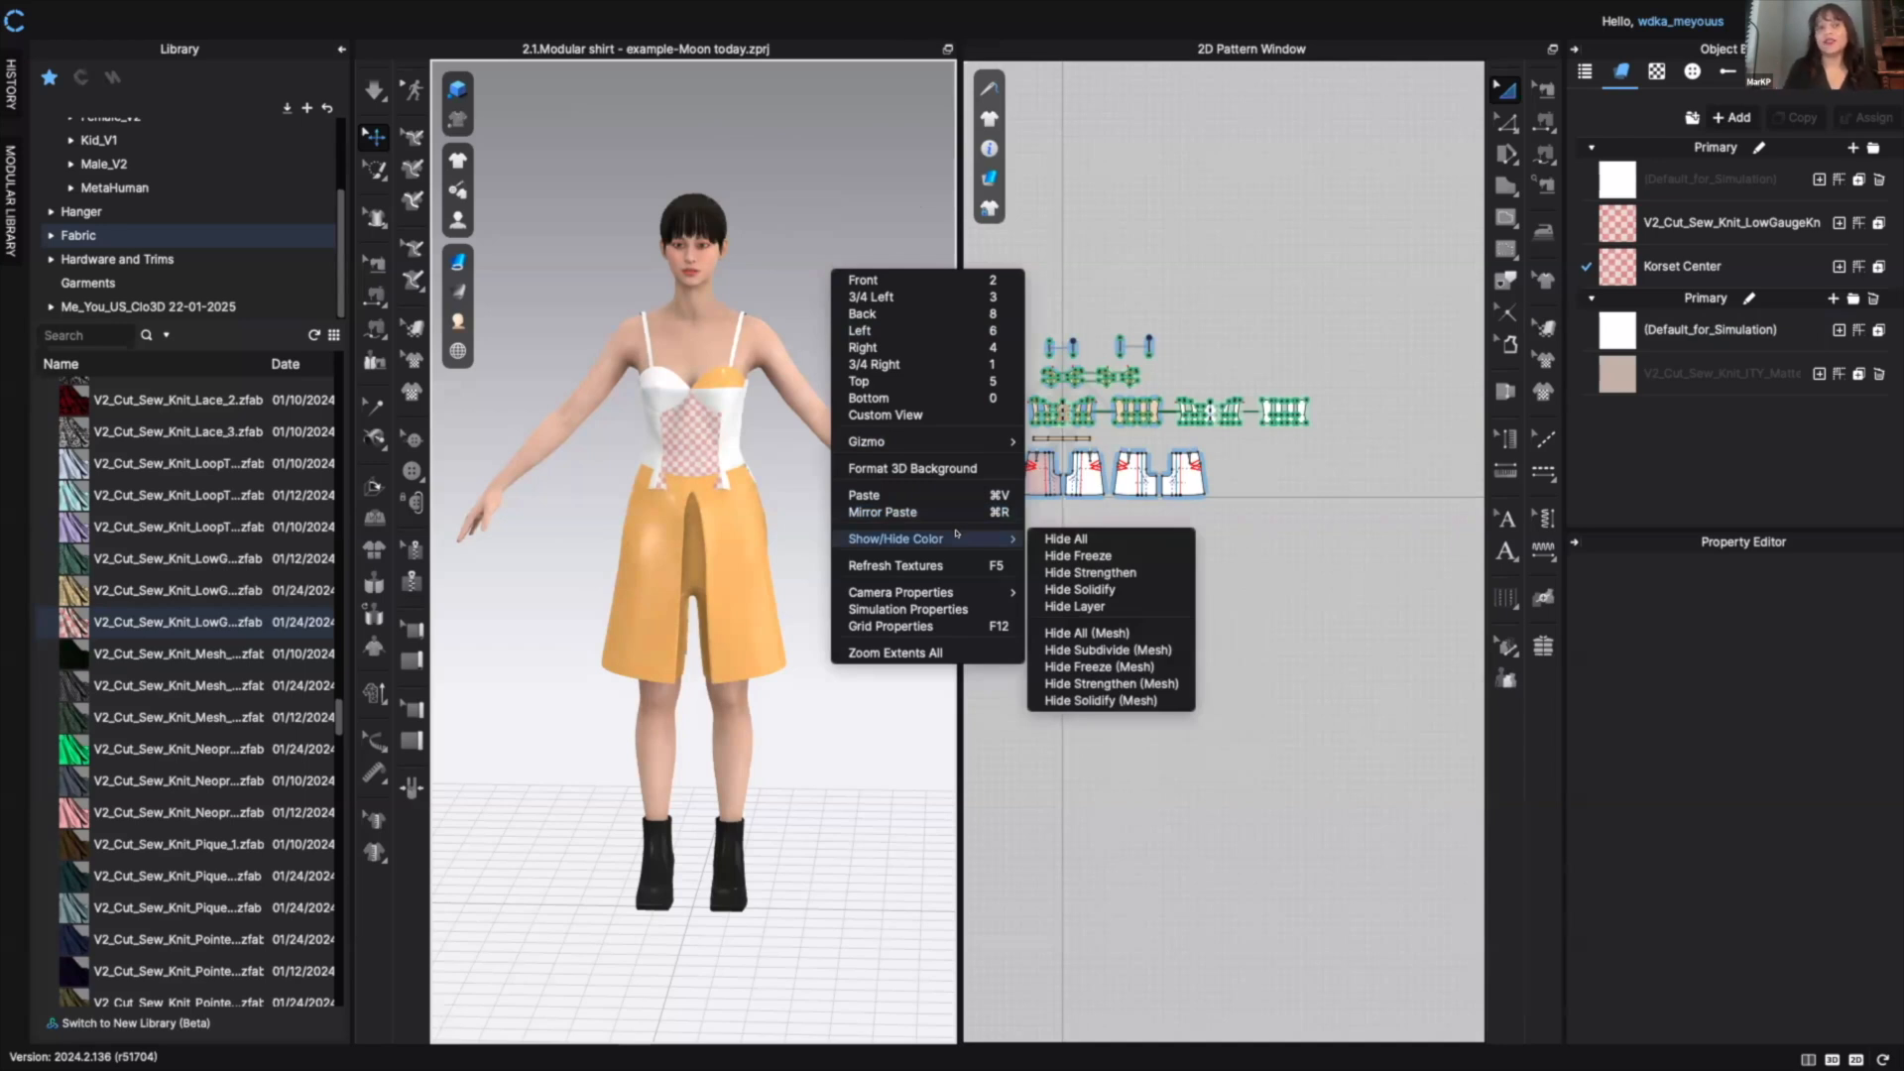
pyautogui.click(1089, 685)
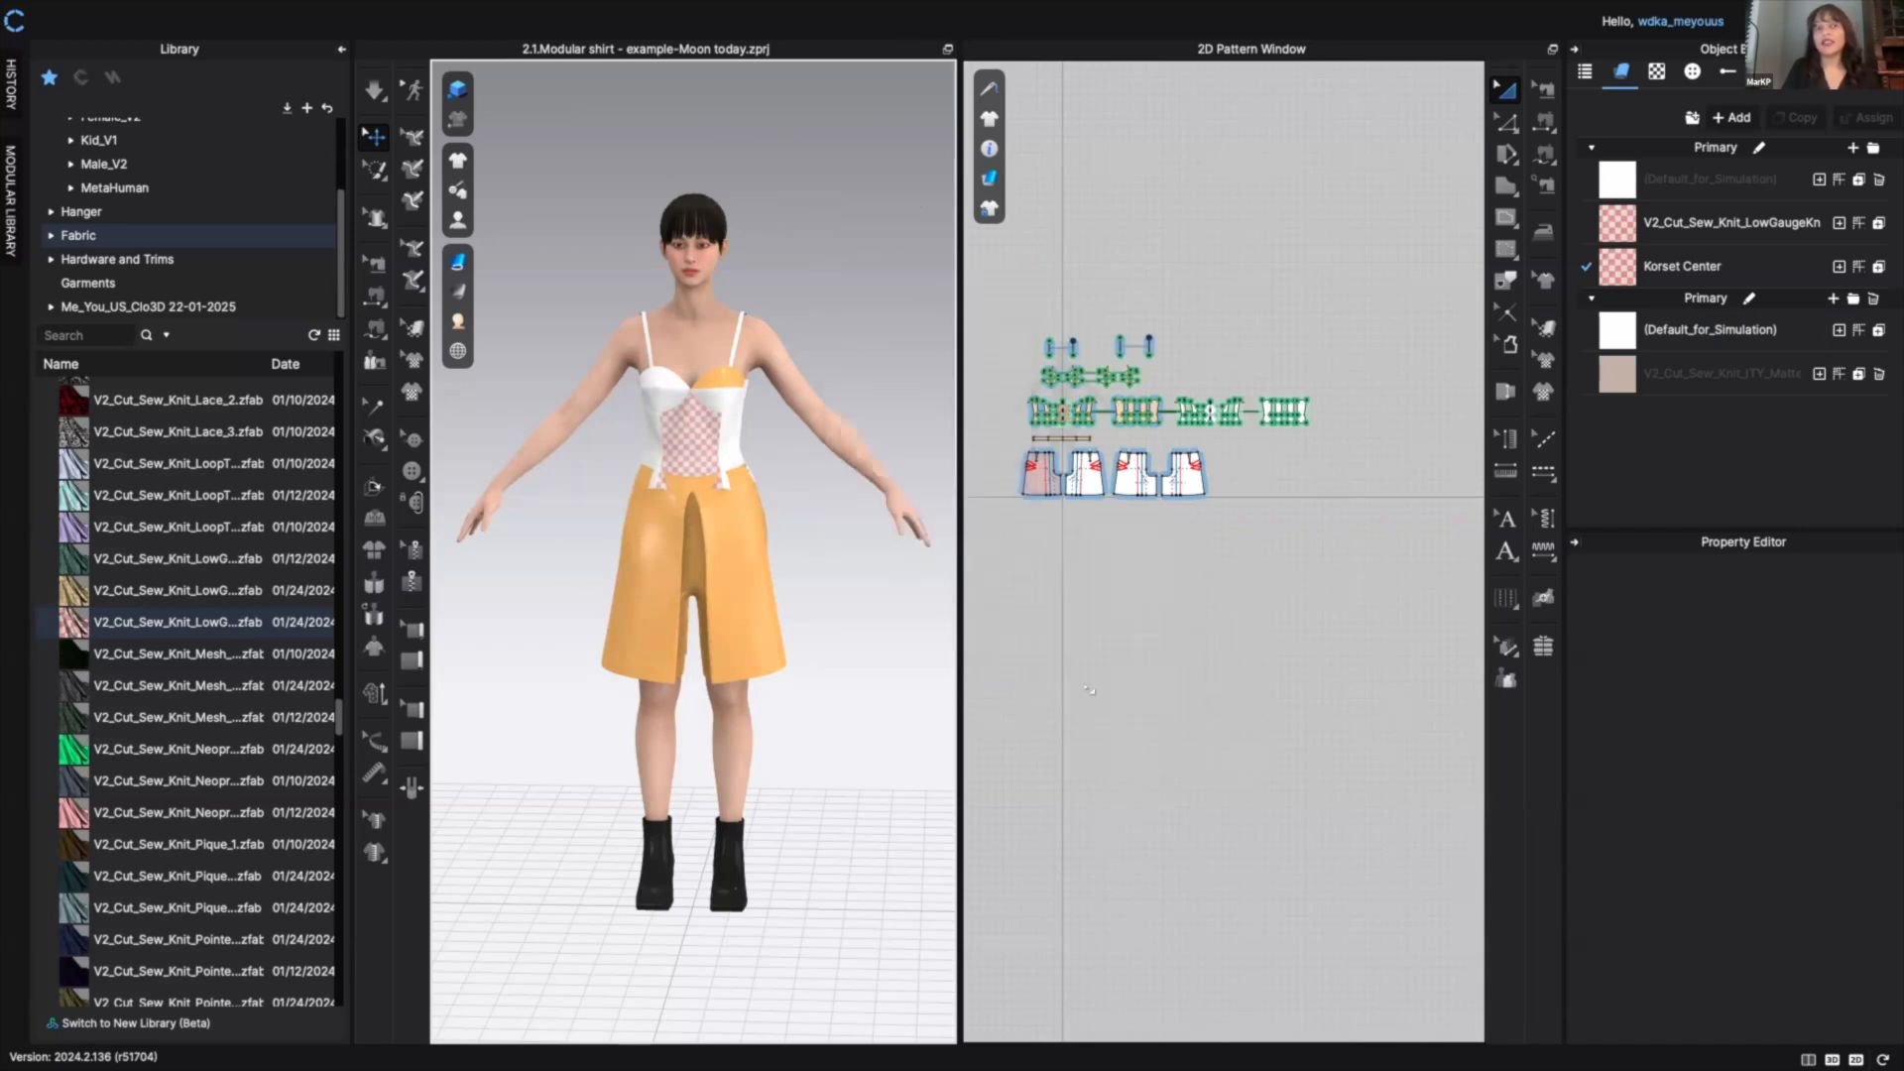
pyautogui.rightClick(859, 342)
pyautogui.moveTo(1020, 612)
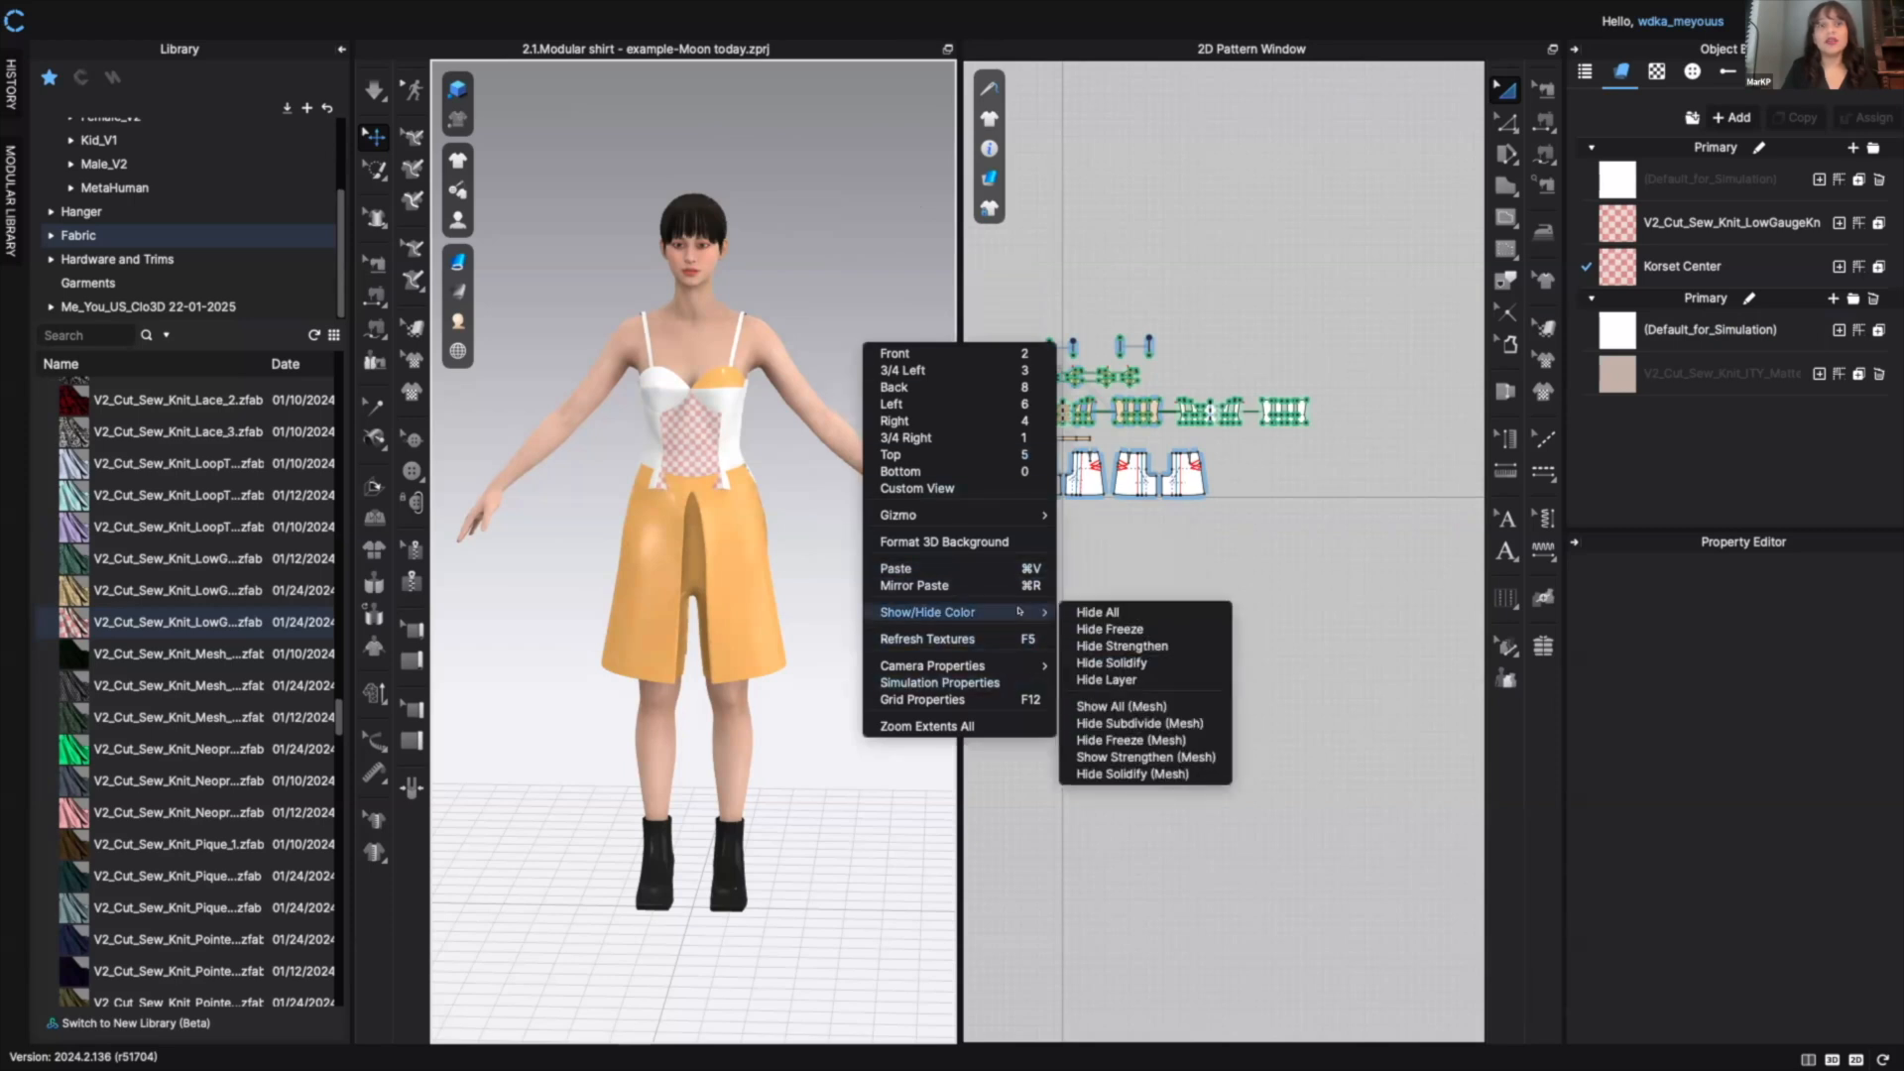
pyautogui.click(1115, 646)
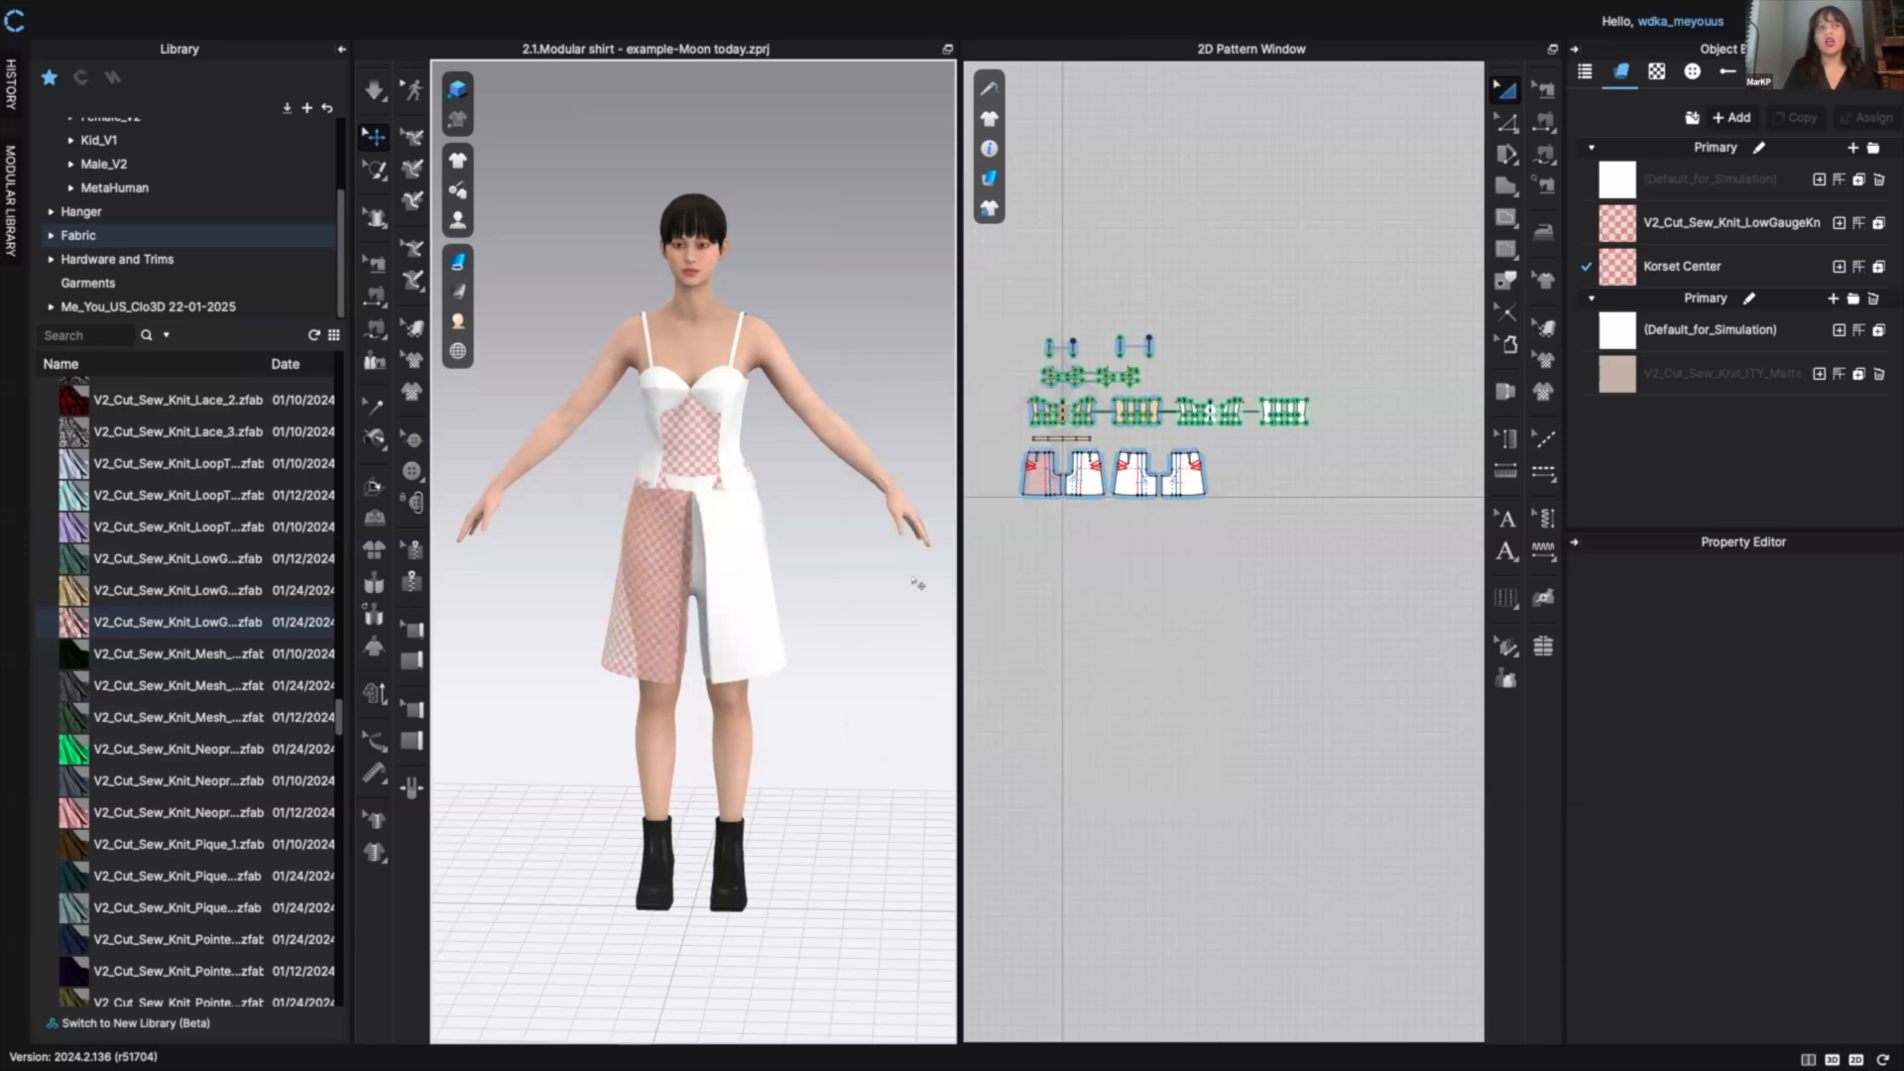
# - Try freezing the bustier cup piece on the avatar's right and strengthening the lower cup piece on the avatar's left
pyautogui.click(661, 388)
pyautogui.rightClick(664, 388)
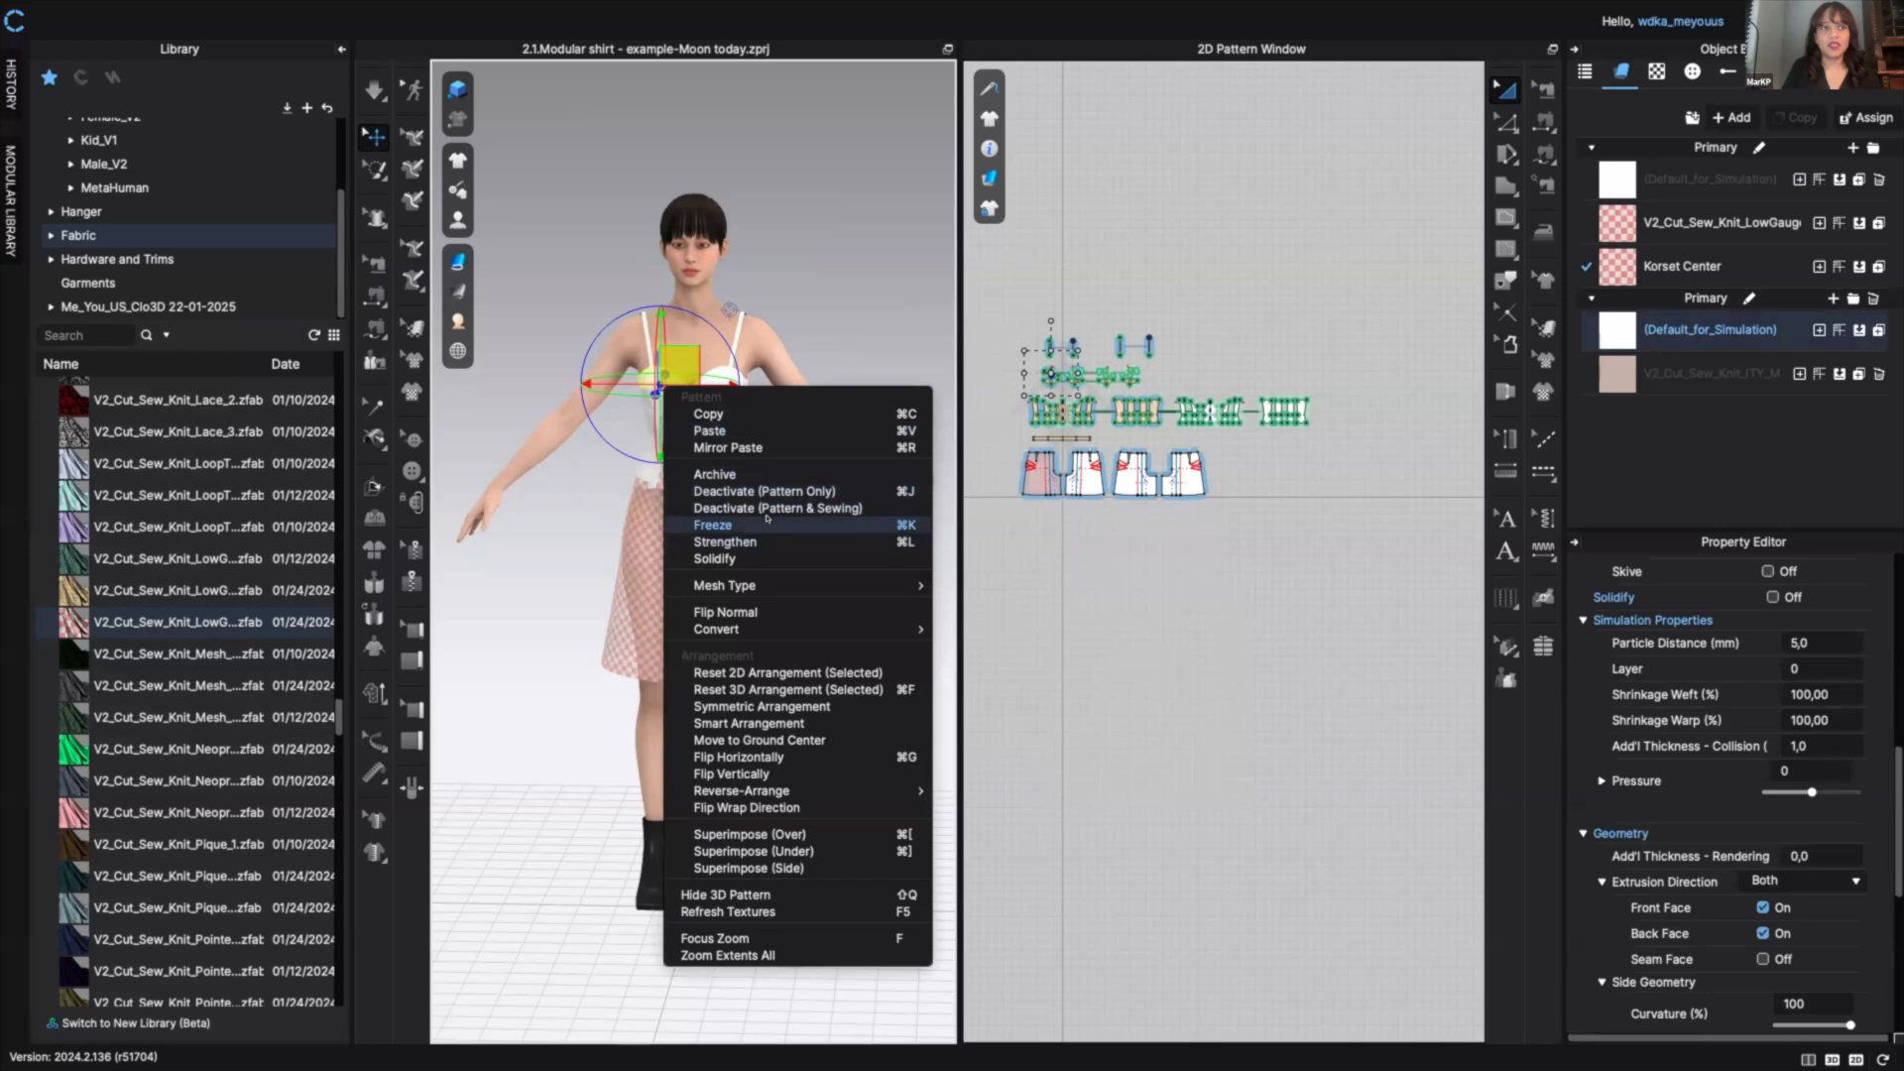
pyautogui.click(767, 525)
pyautogui.click(711, 397)
pyautogui.rightClick(711, 397)
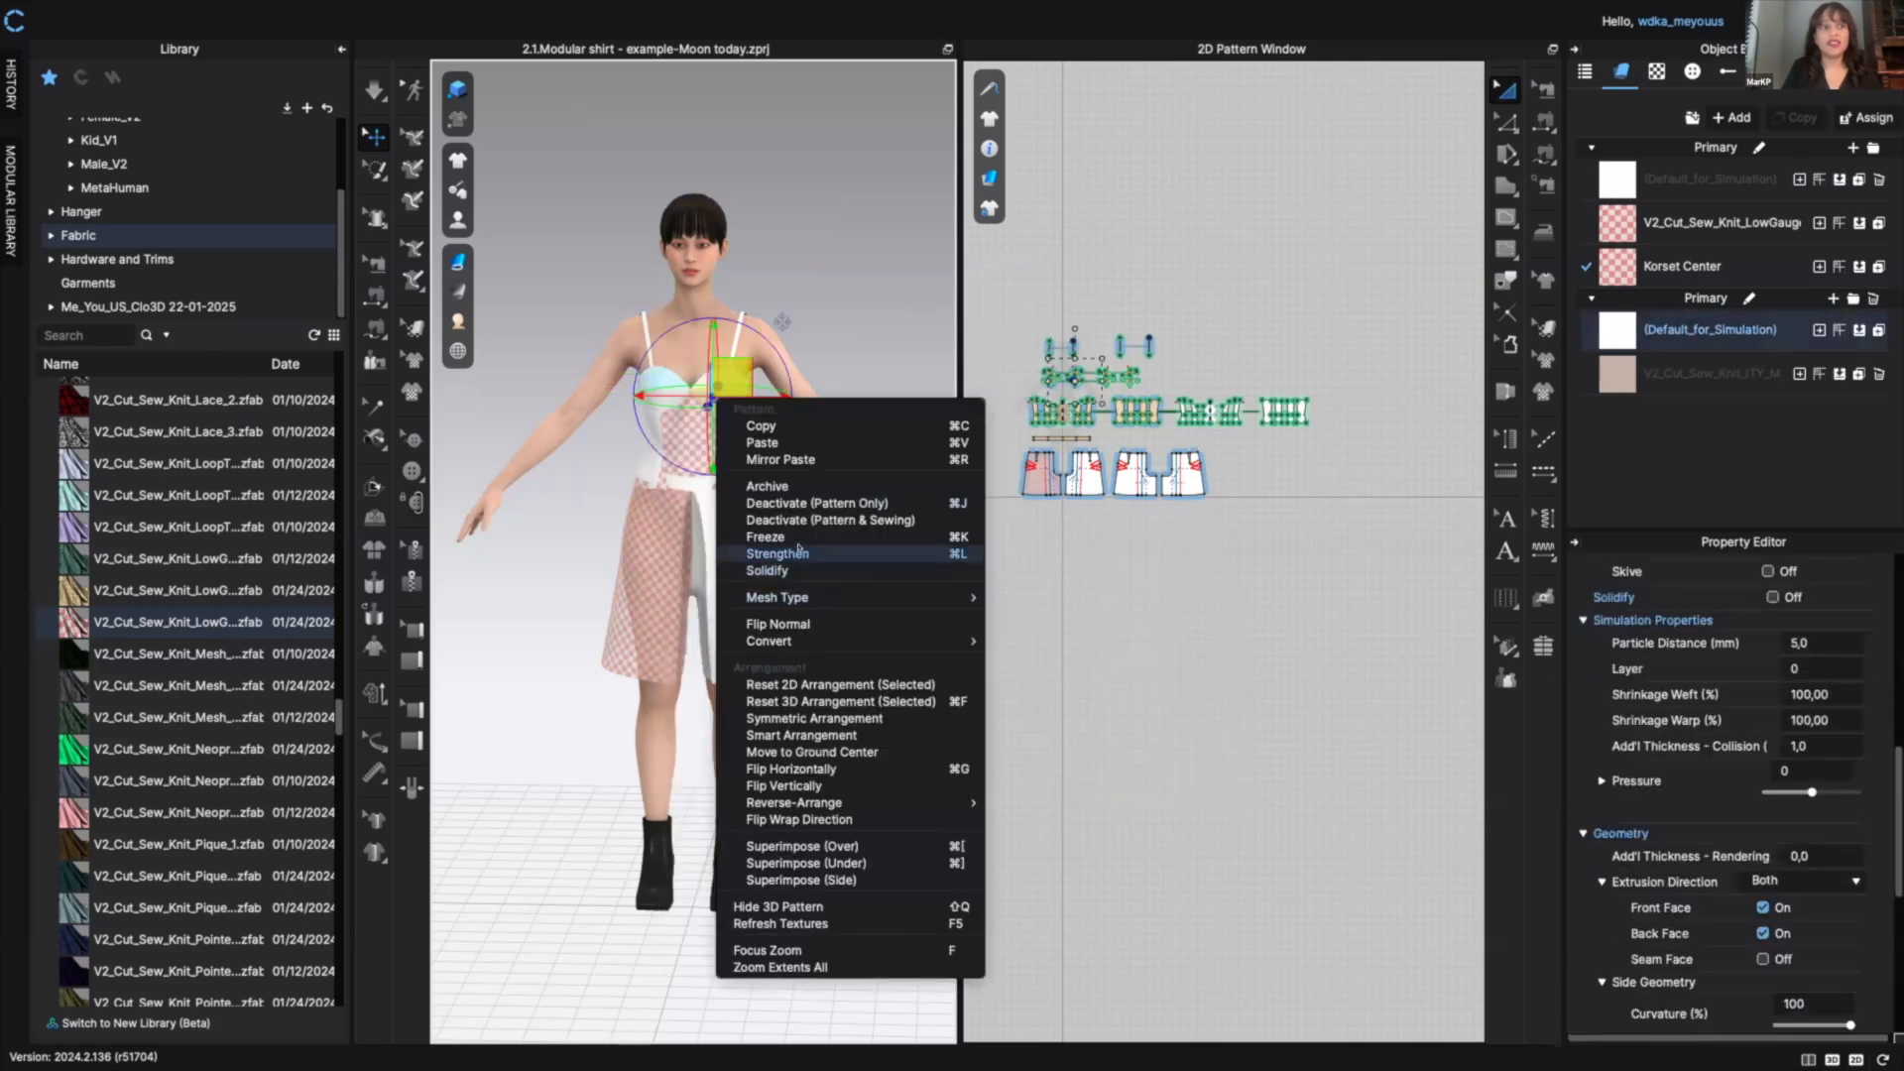
pyautogui.click(769, 552)
# - Solidify the upper bustier cup piece on the avatar's left
pyautogui.click(723, 377)
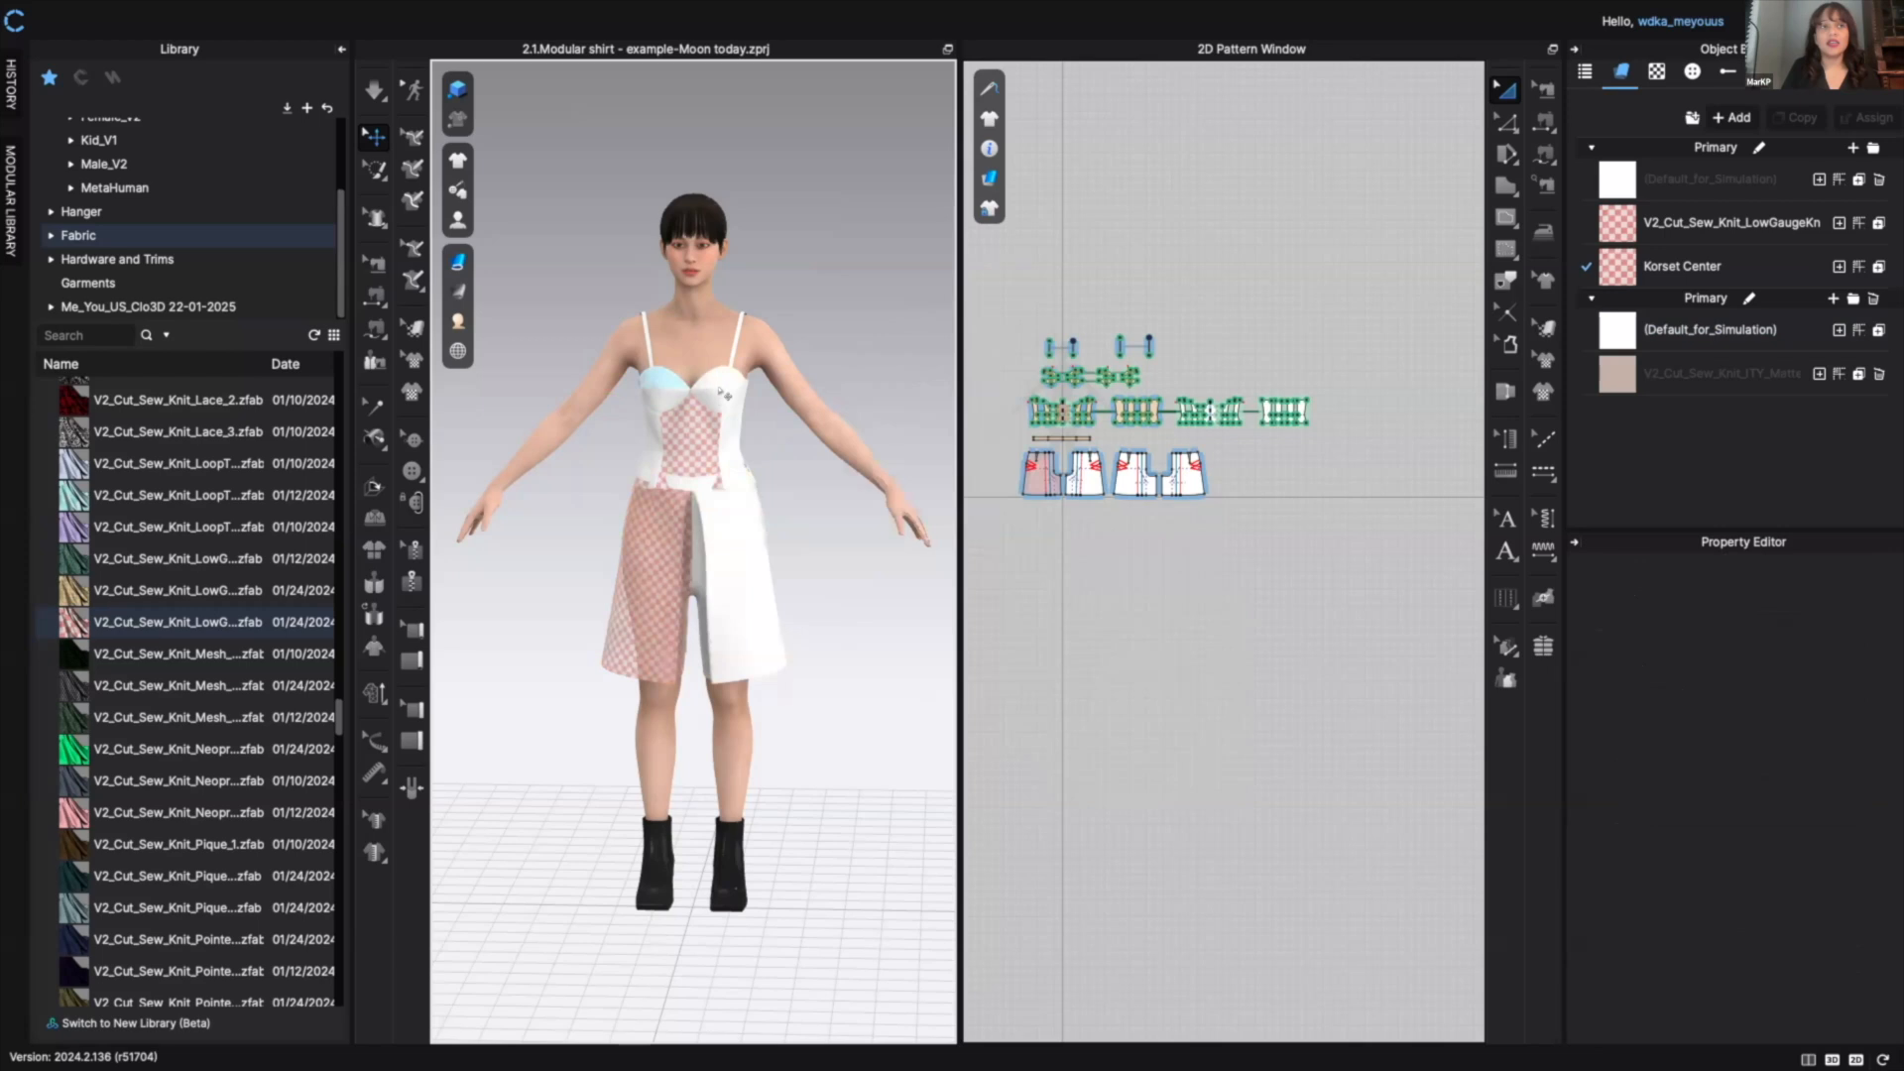
pyautogui.rightClick(725, 382)
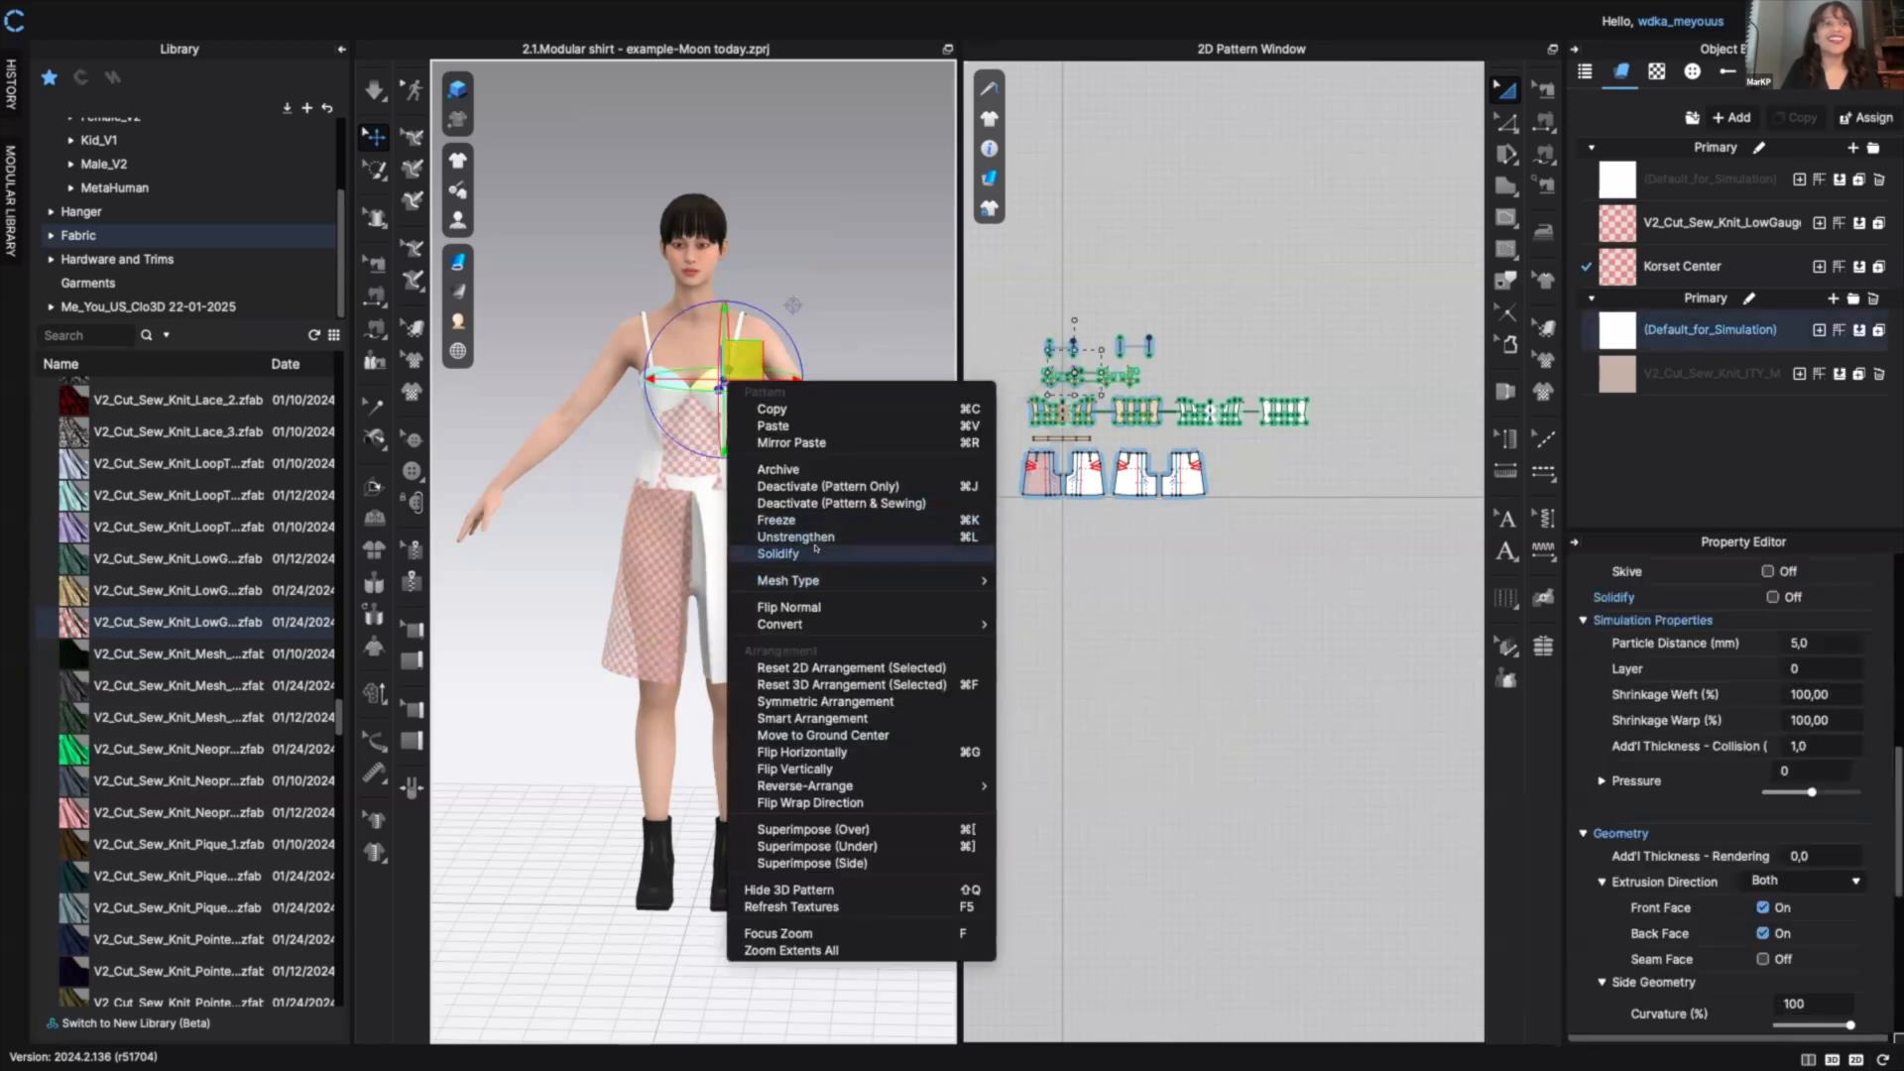
pyautogui.click(779, 553)
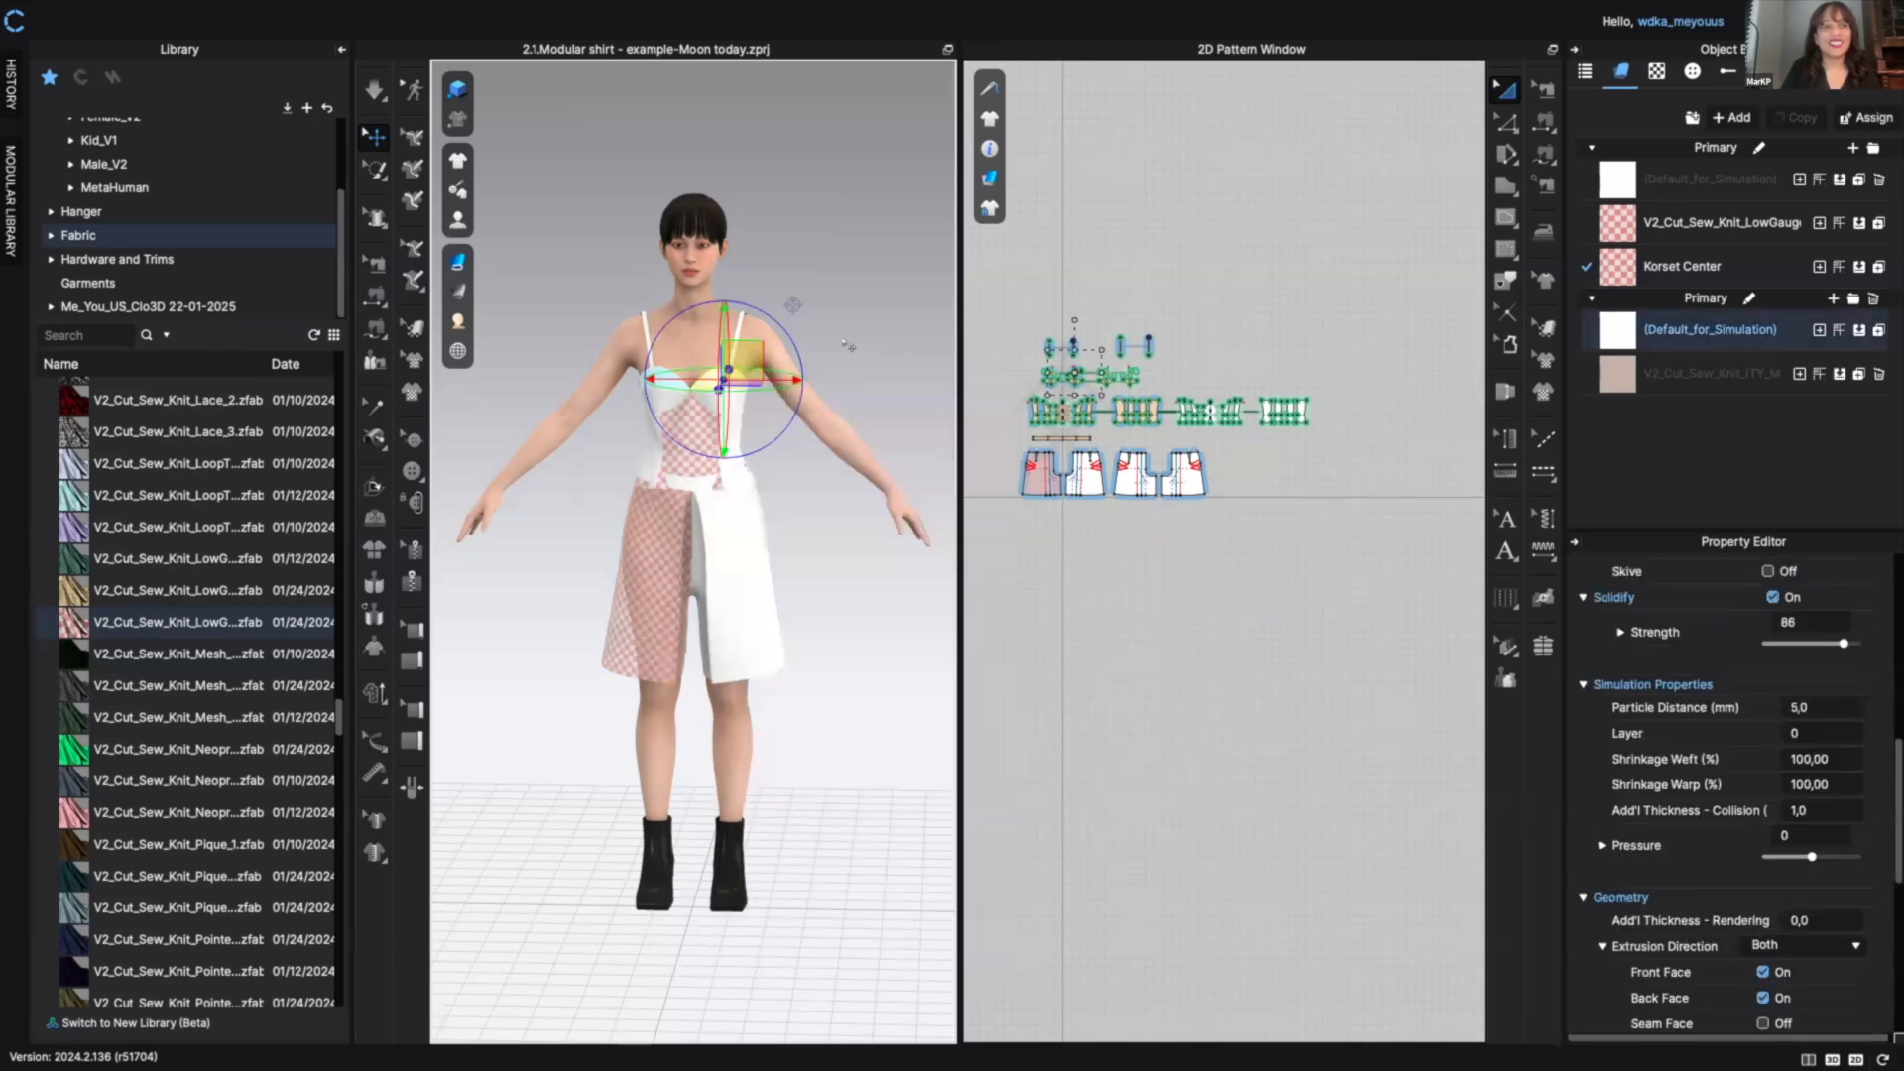
# - Show all pattern state colors again, then hide only the Freeze color
pyautogui.click(849, 345)
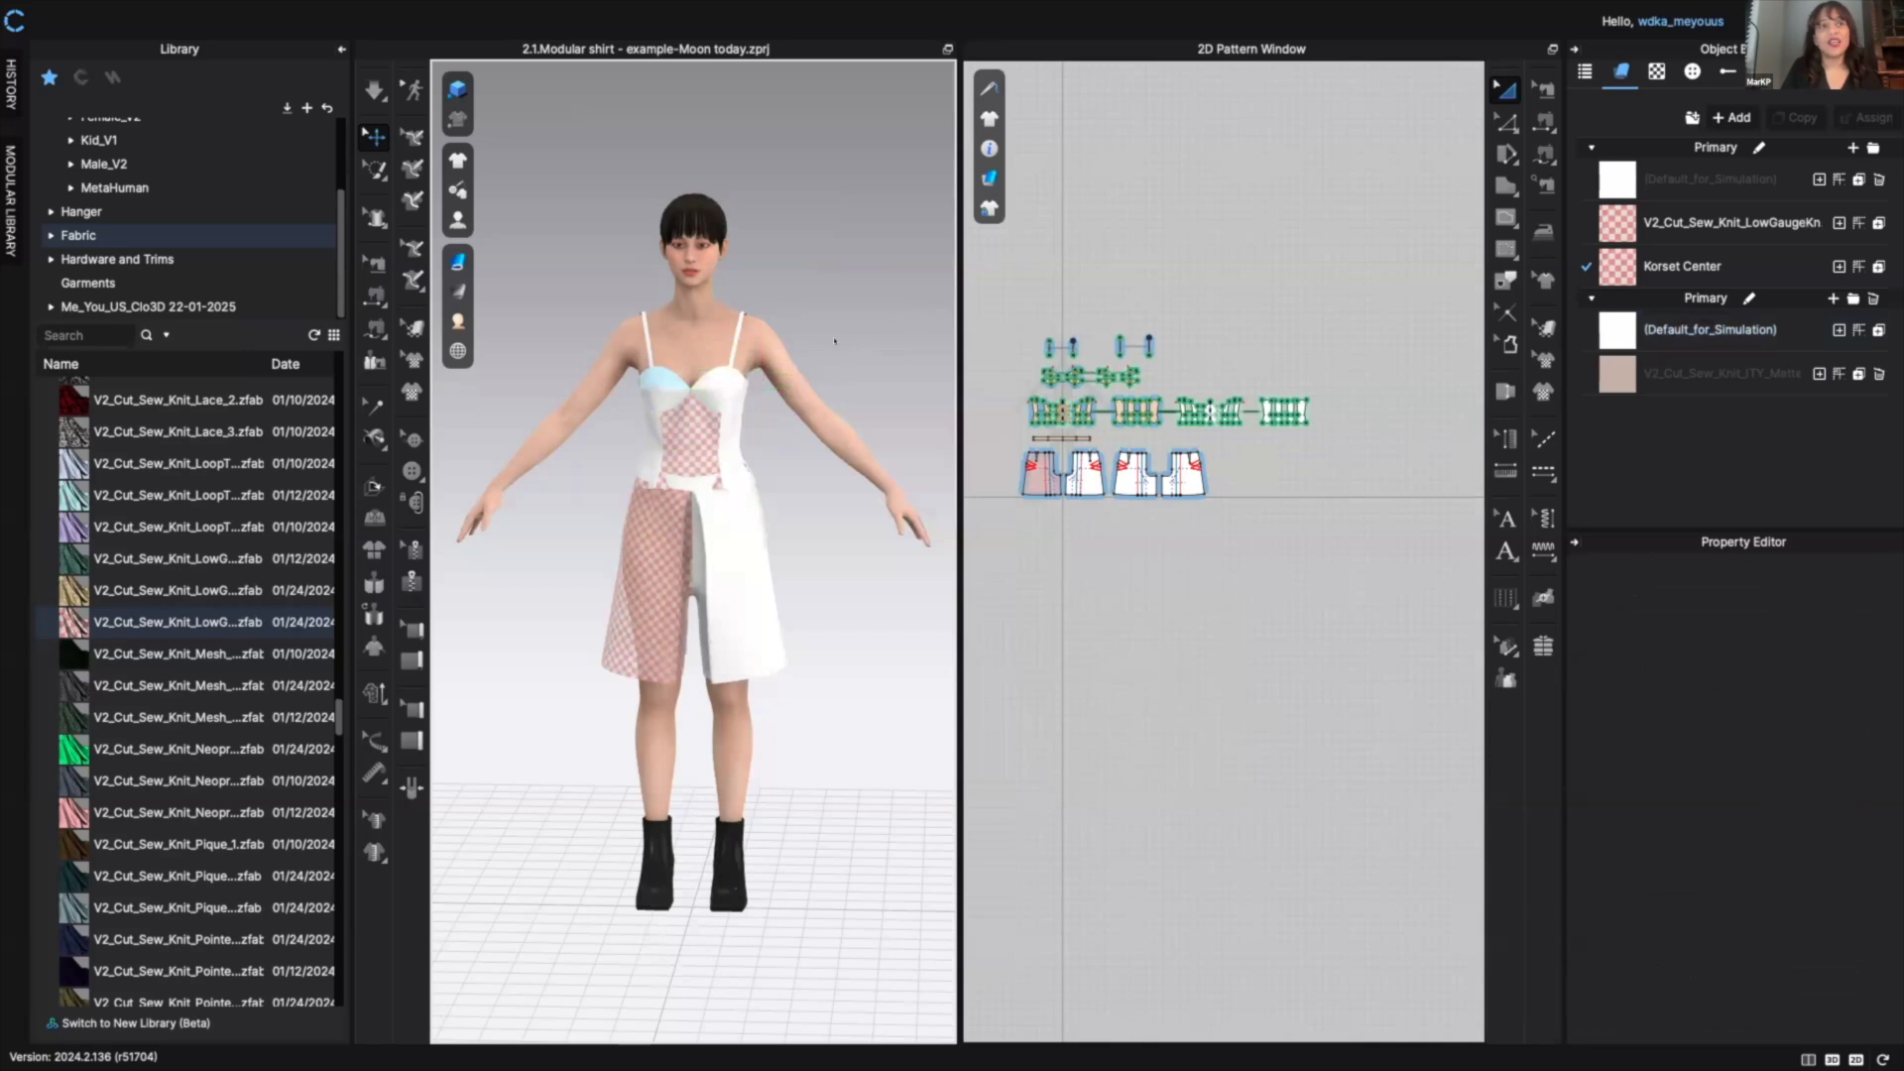
pyautogui.rightClick(849, 347)
pyautogui.moveTo(1002, 616)
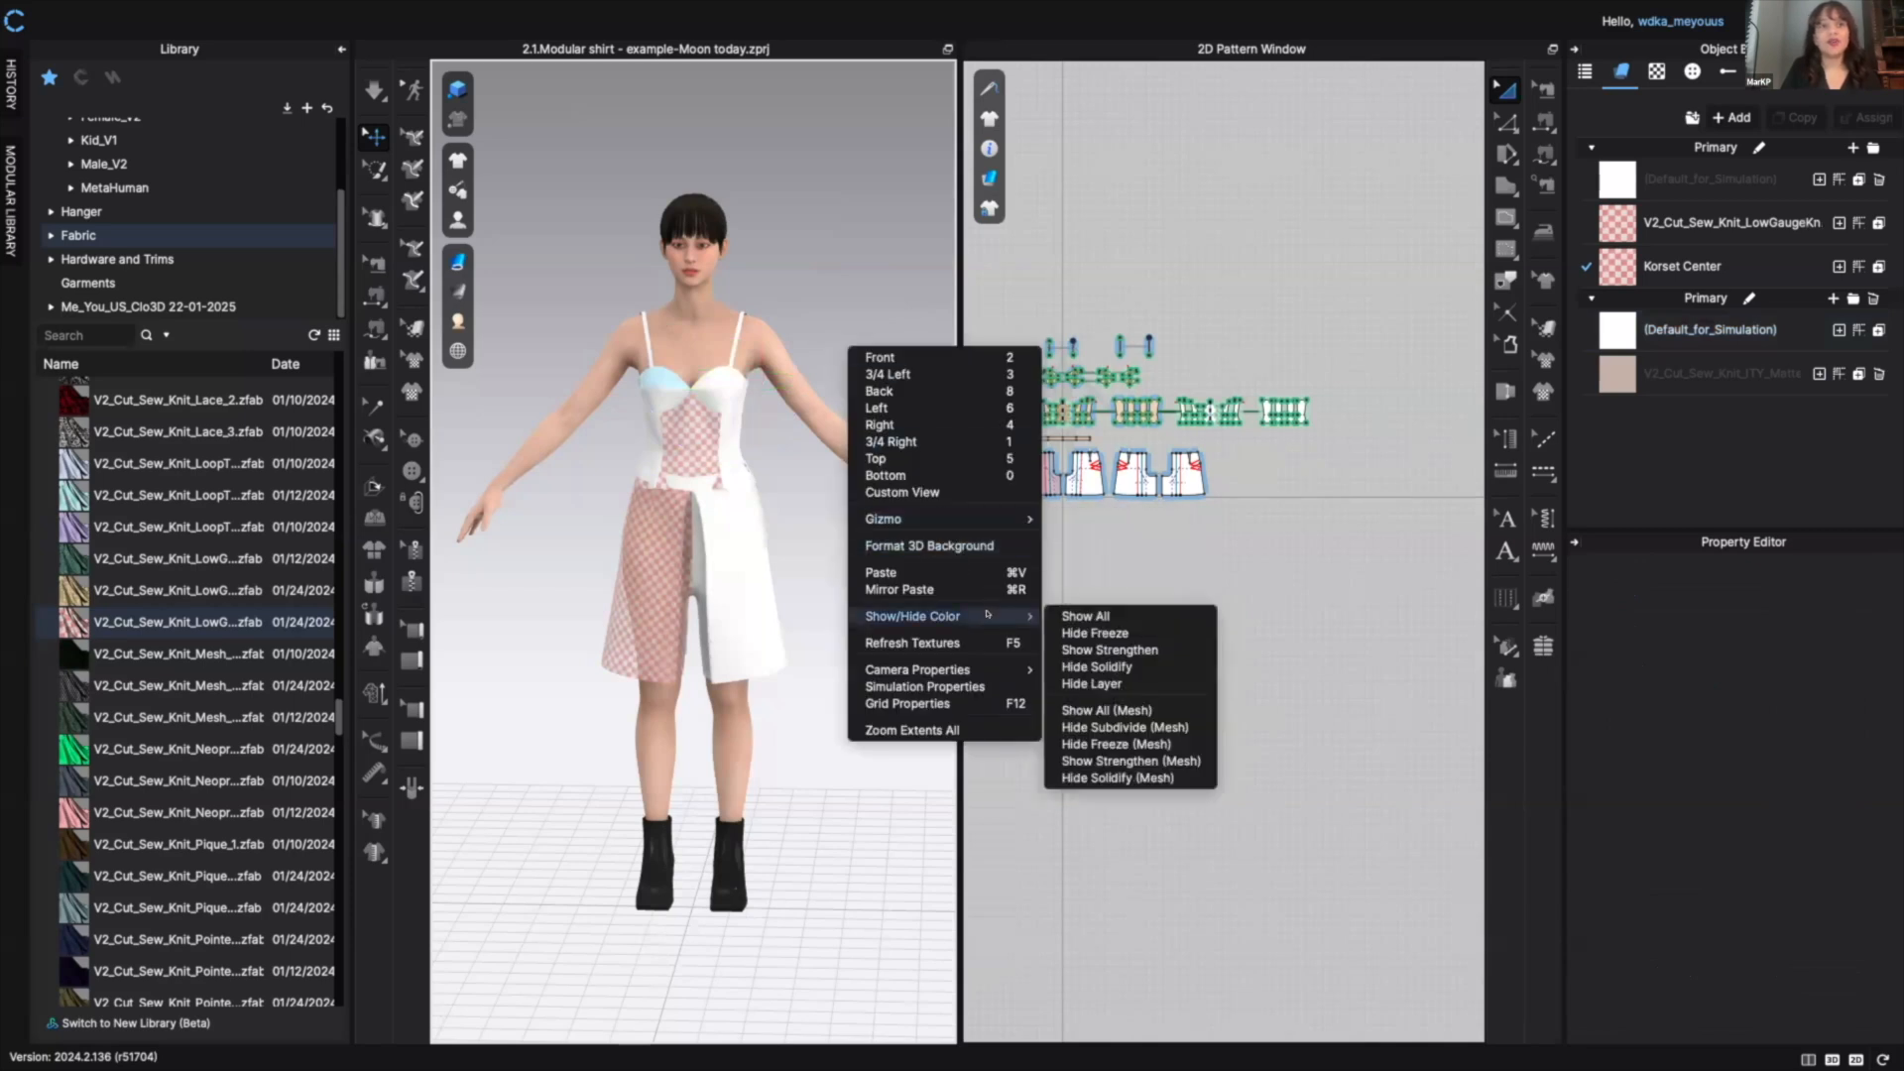
pyautogui.click(1128, 615)
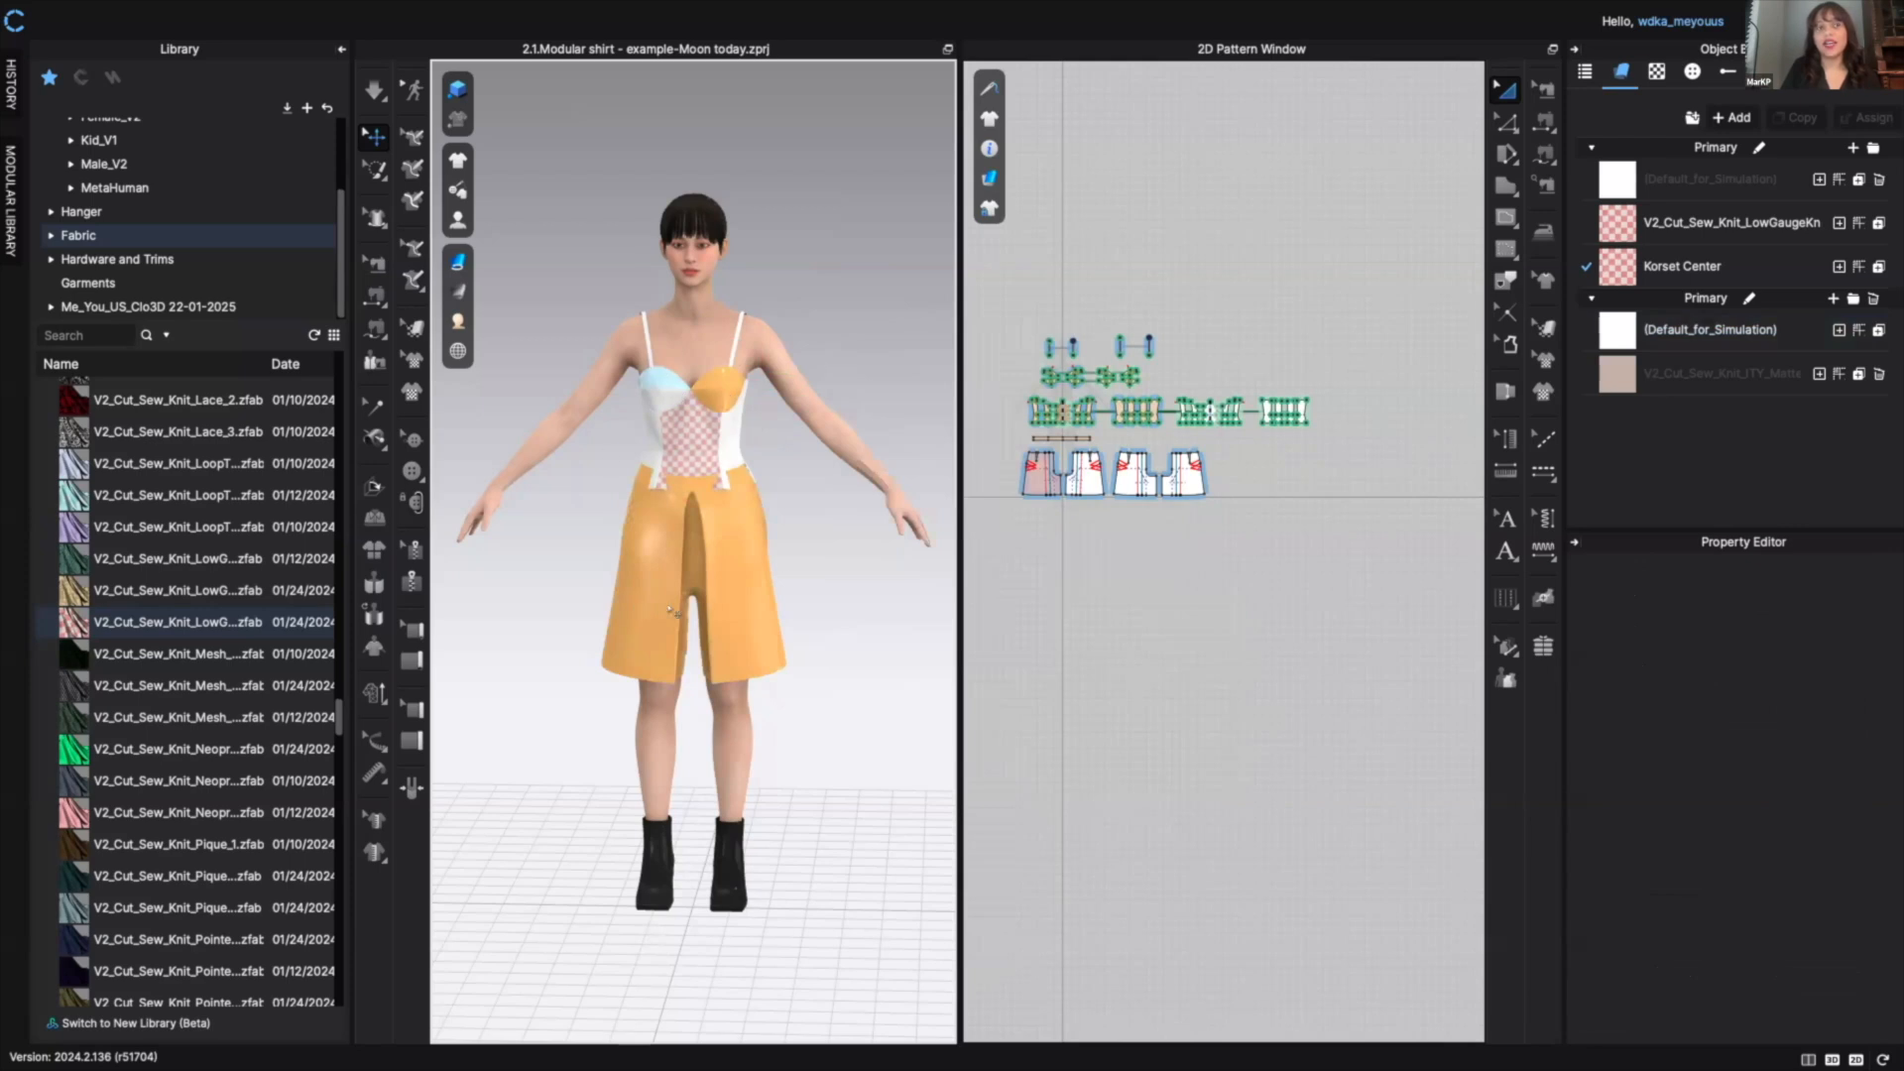
pyautogui.rightClick(833, 311)
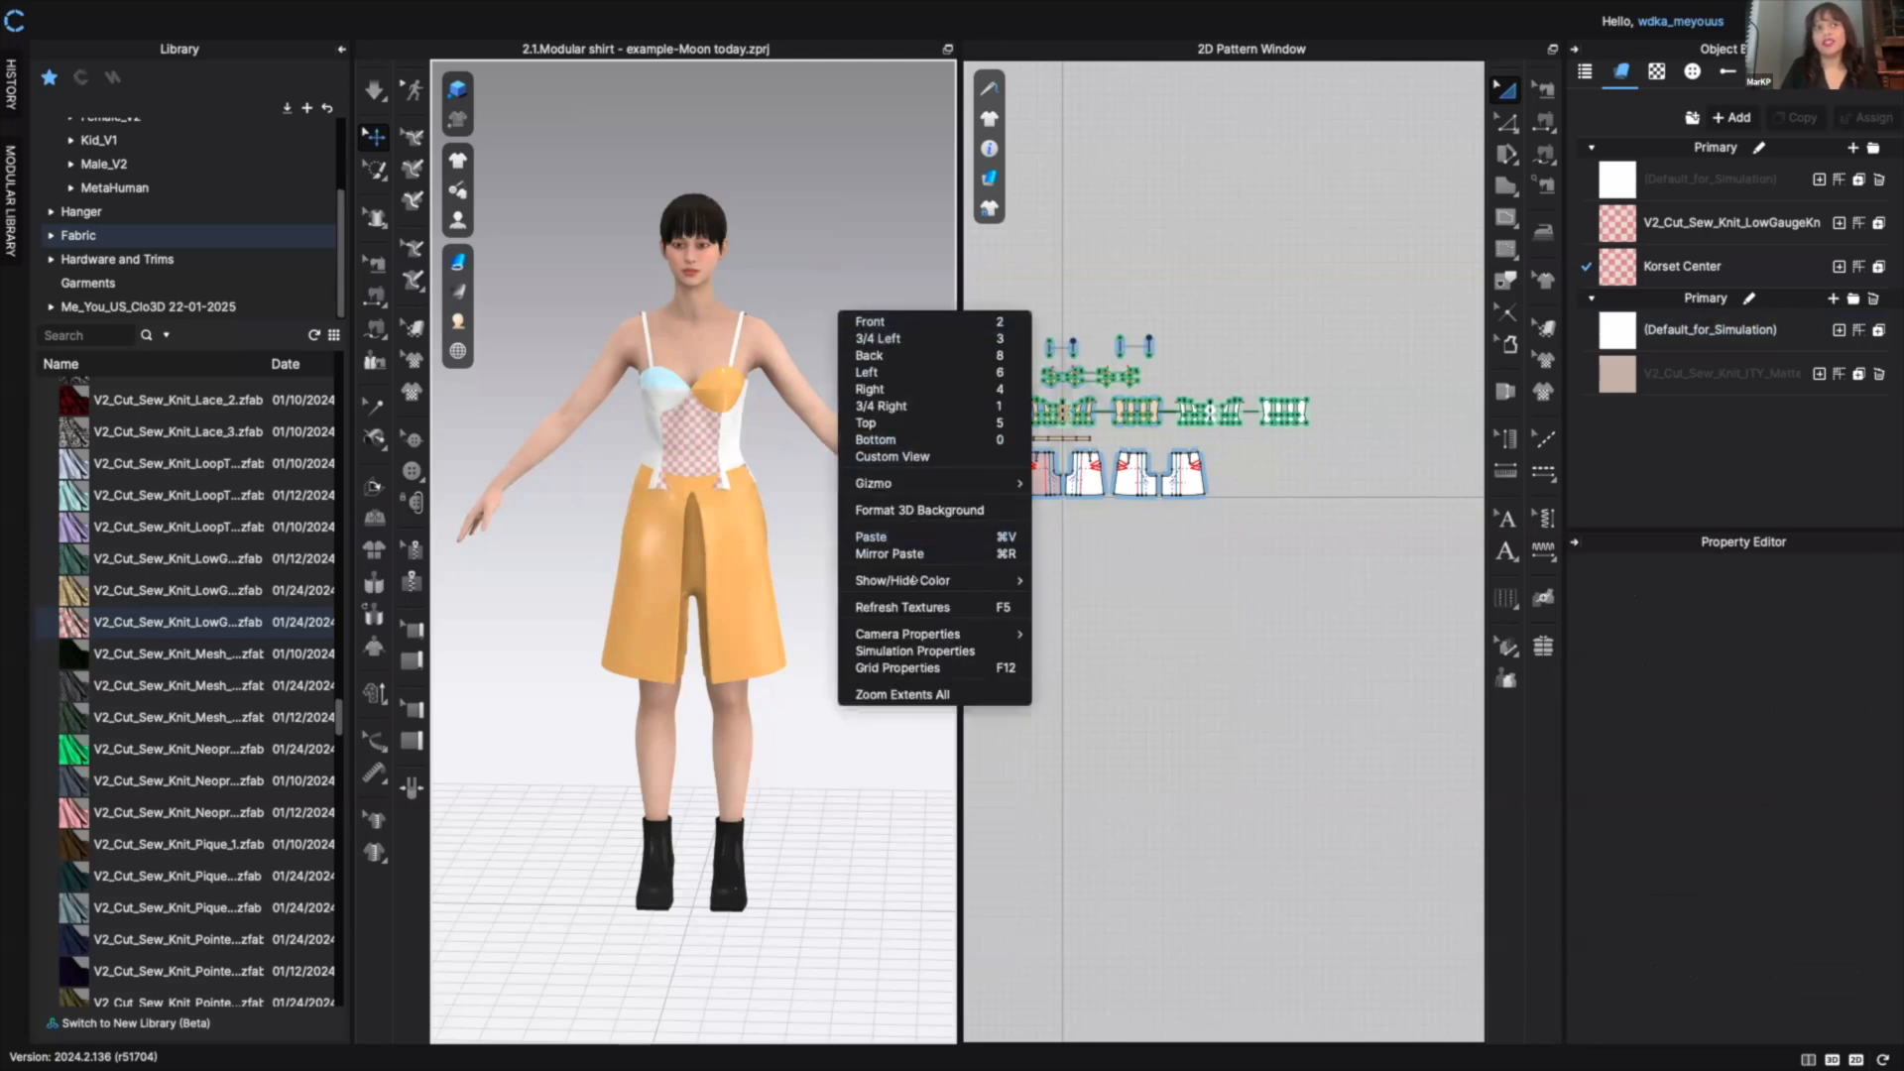
pyautogui.moveTo(915, 580)
pyautogui.click(1101, 597)
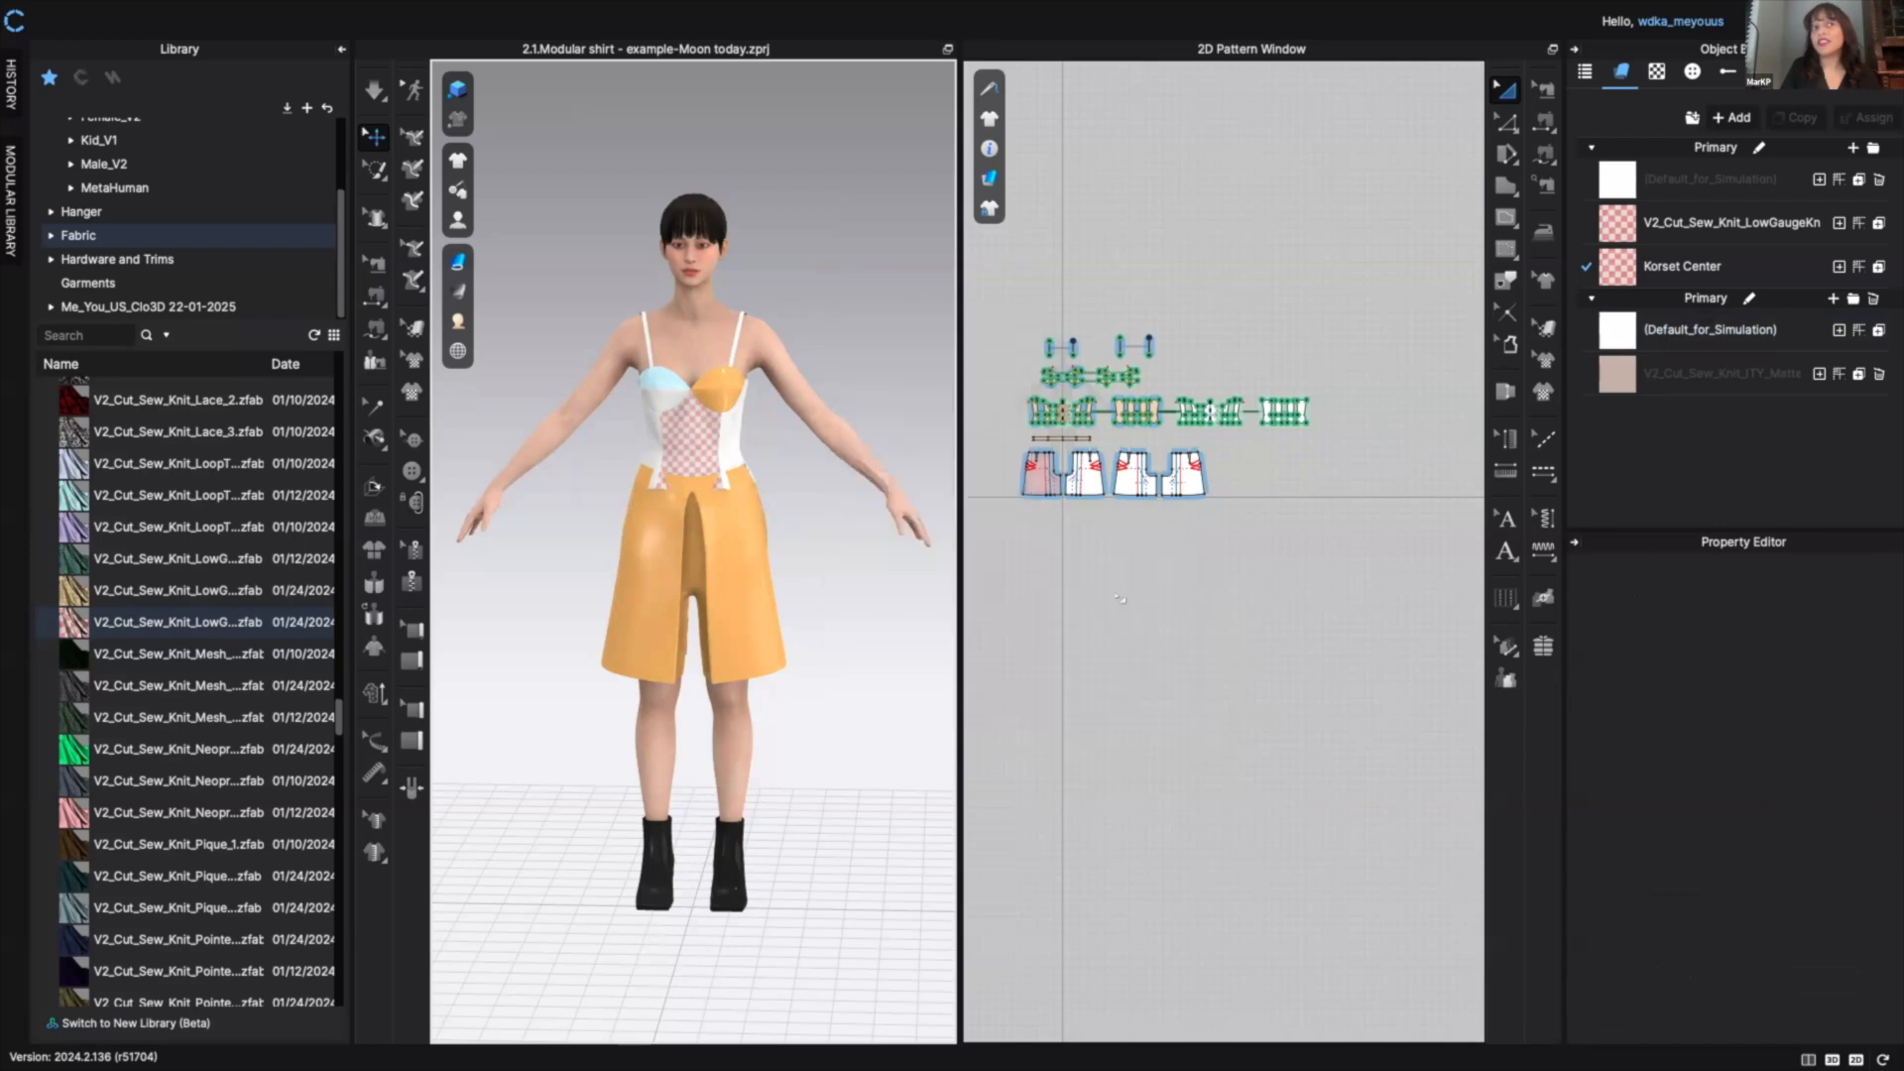
pyautogui.rightClick(863, 378)
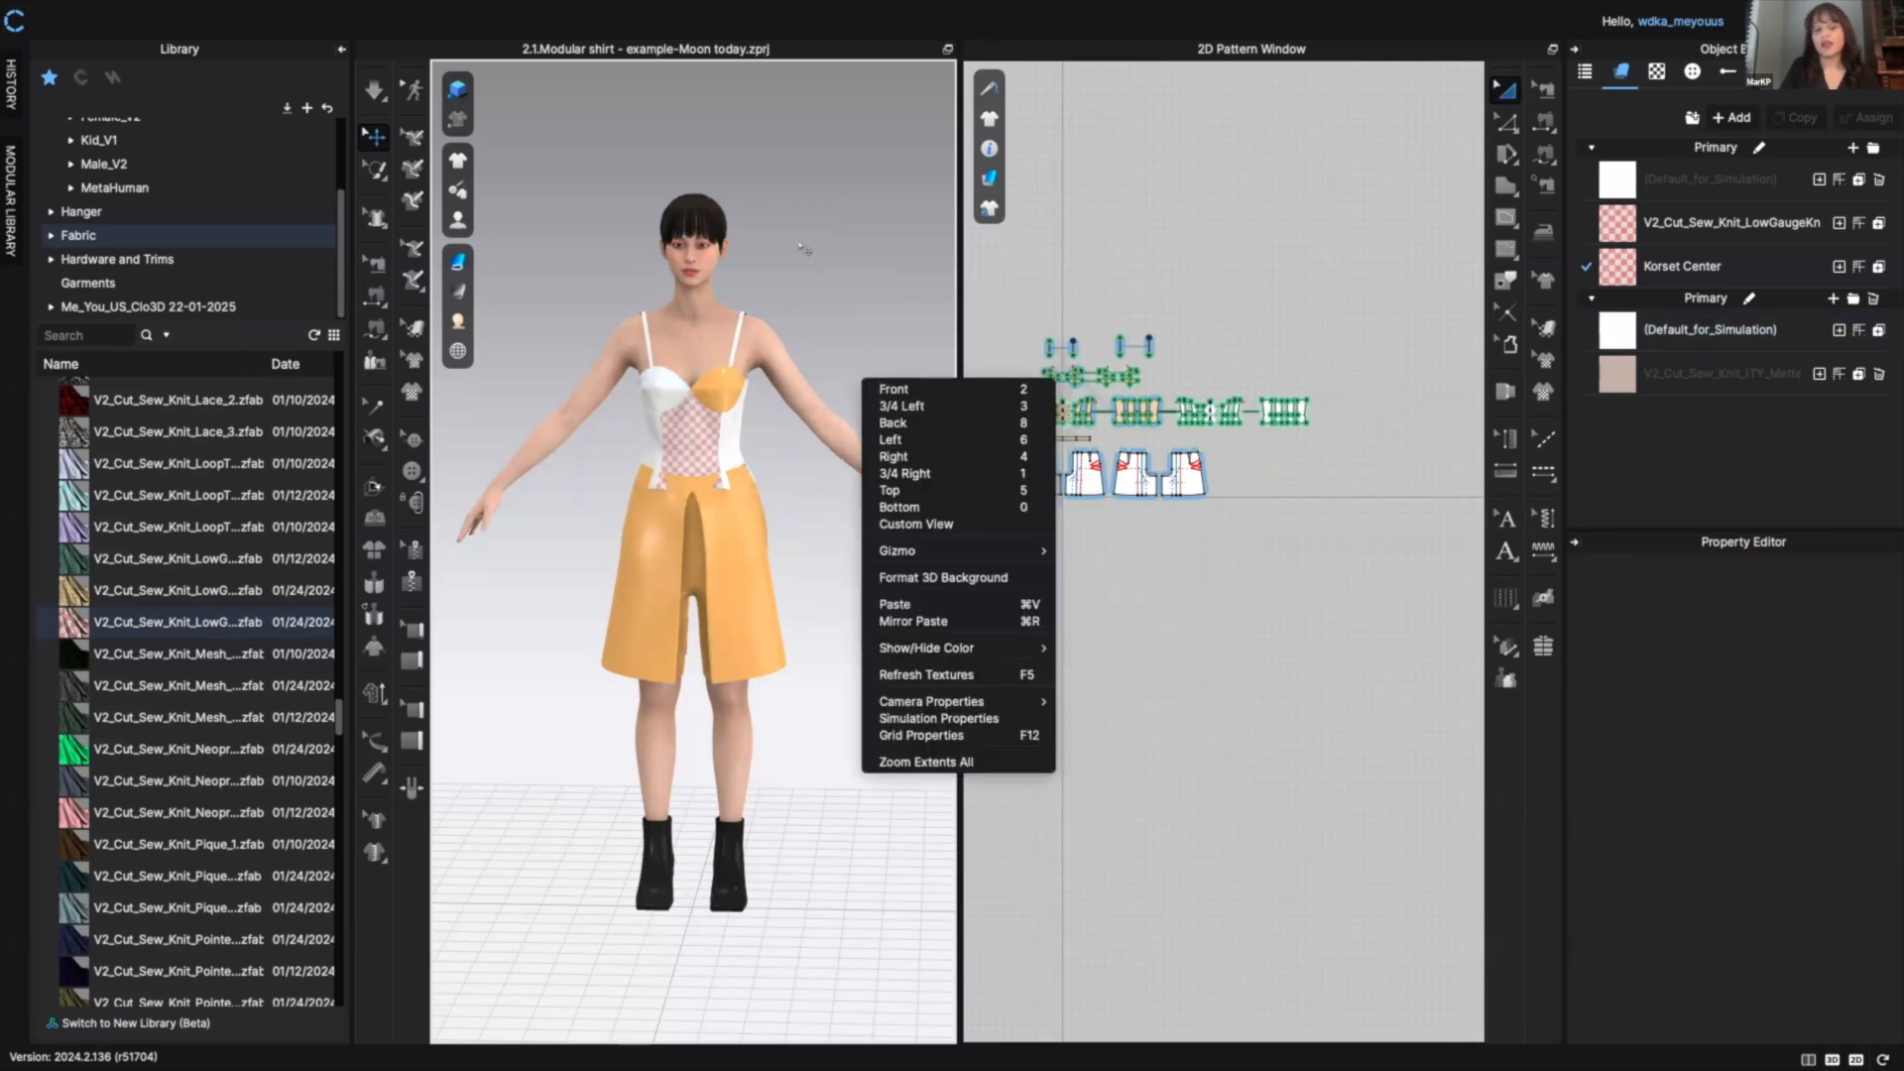
pyautogui.click(833, 280)
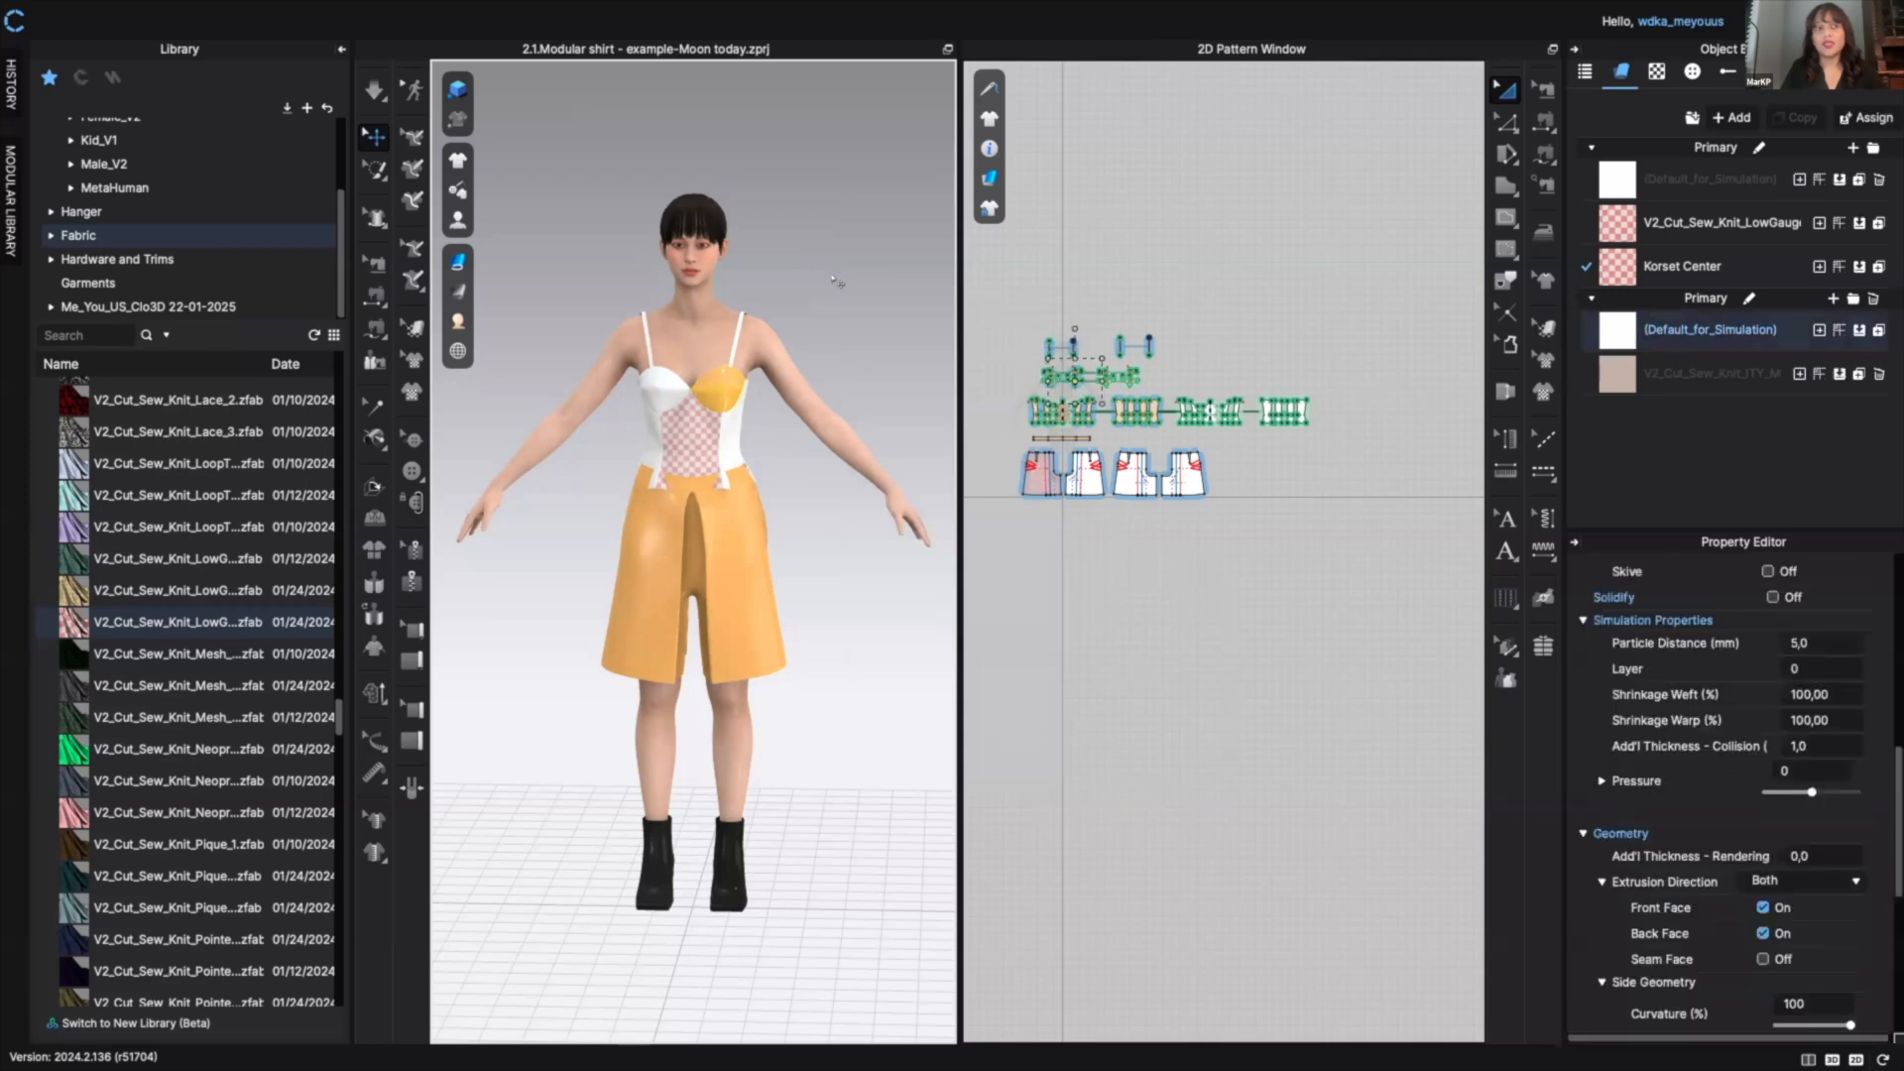
# - Unfreeze the bustier cup piece on the avatar's right
pyautogui.rightClick(654, 386)
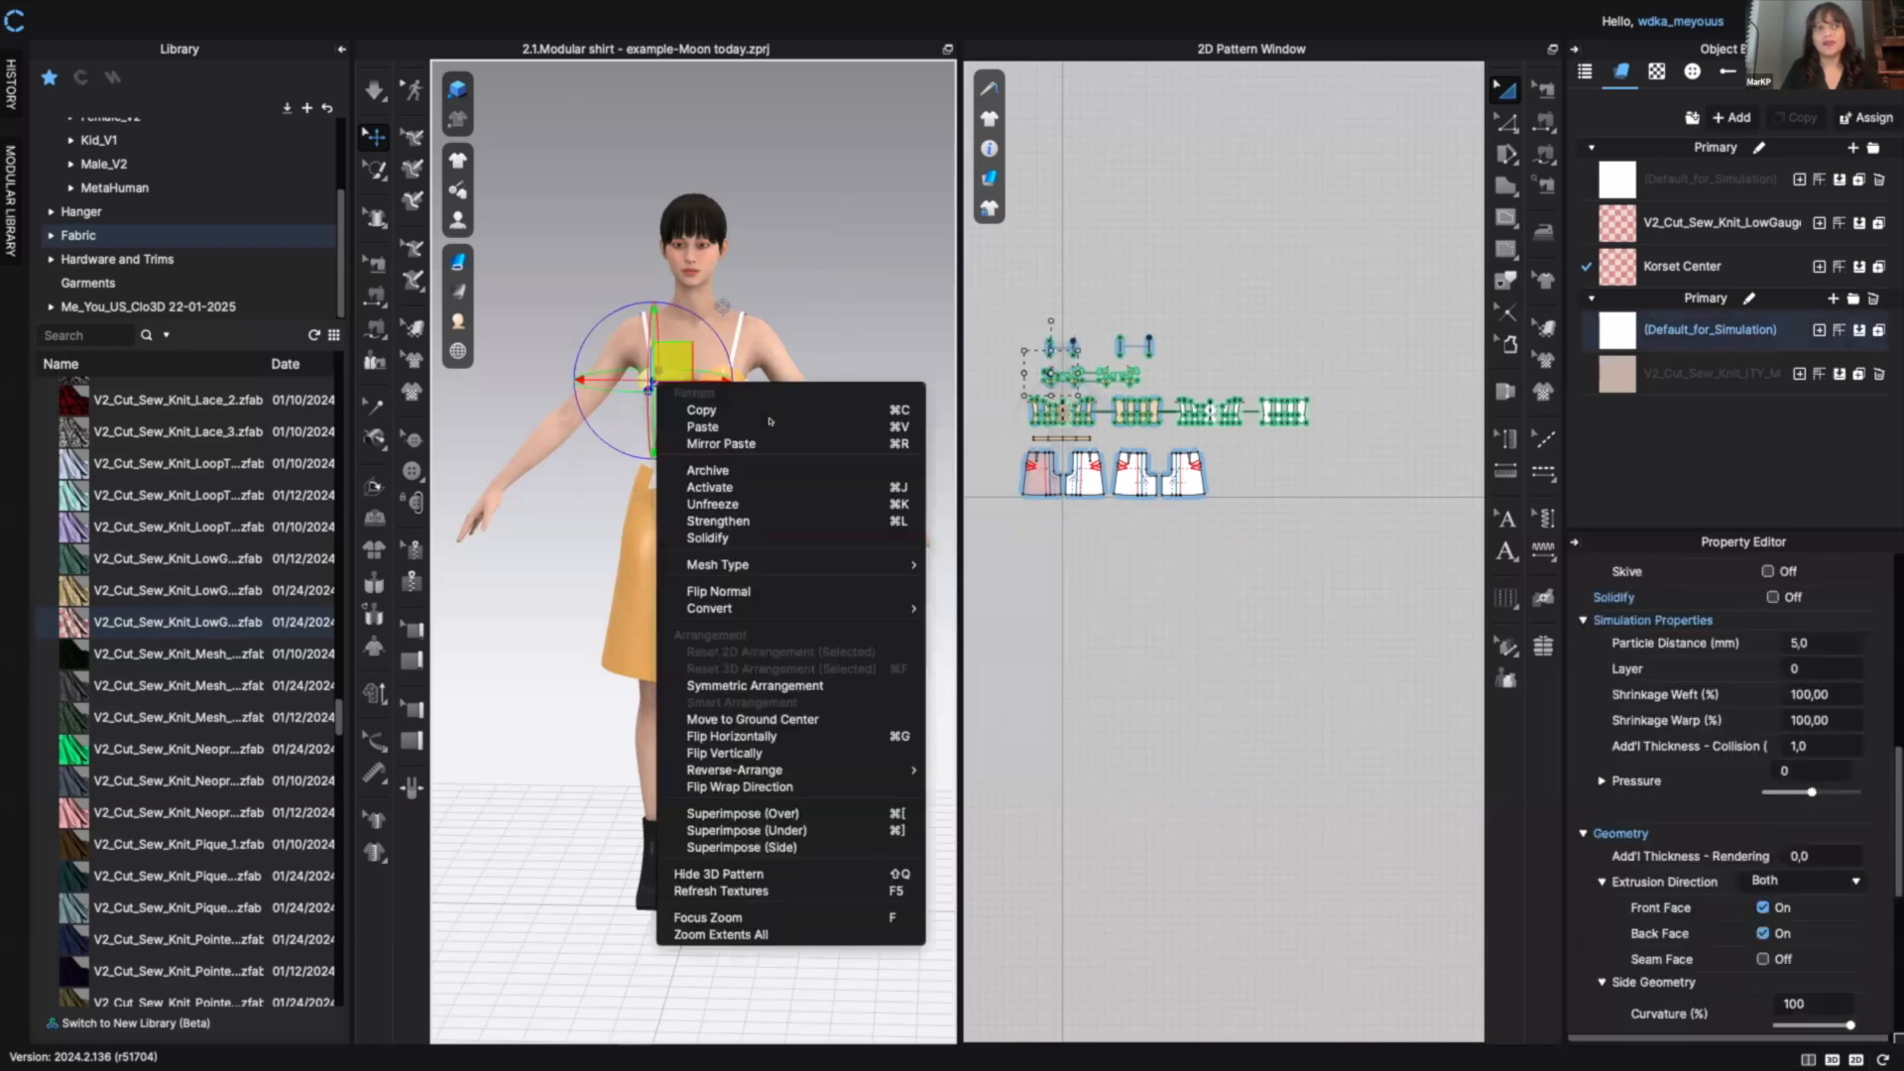
pyautogui.click(710, 487)
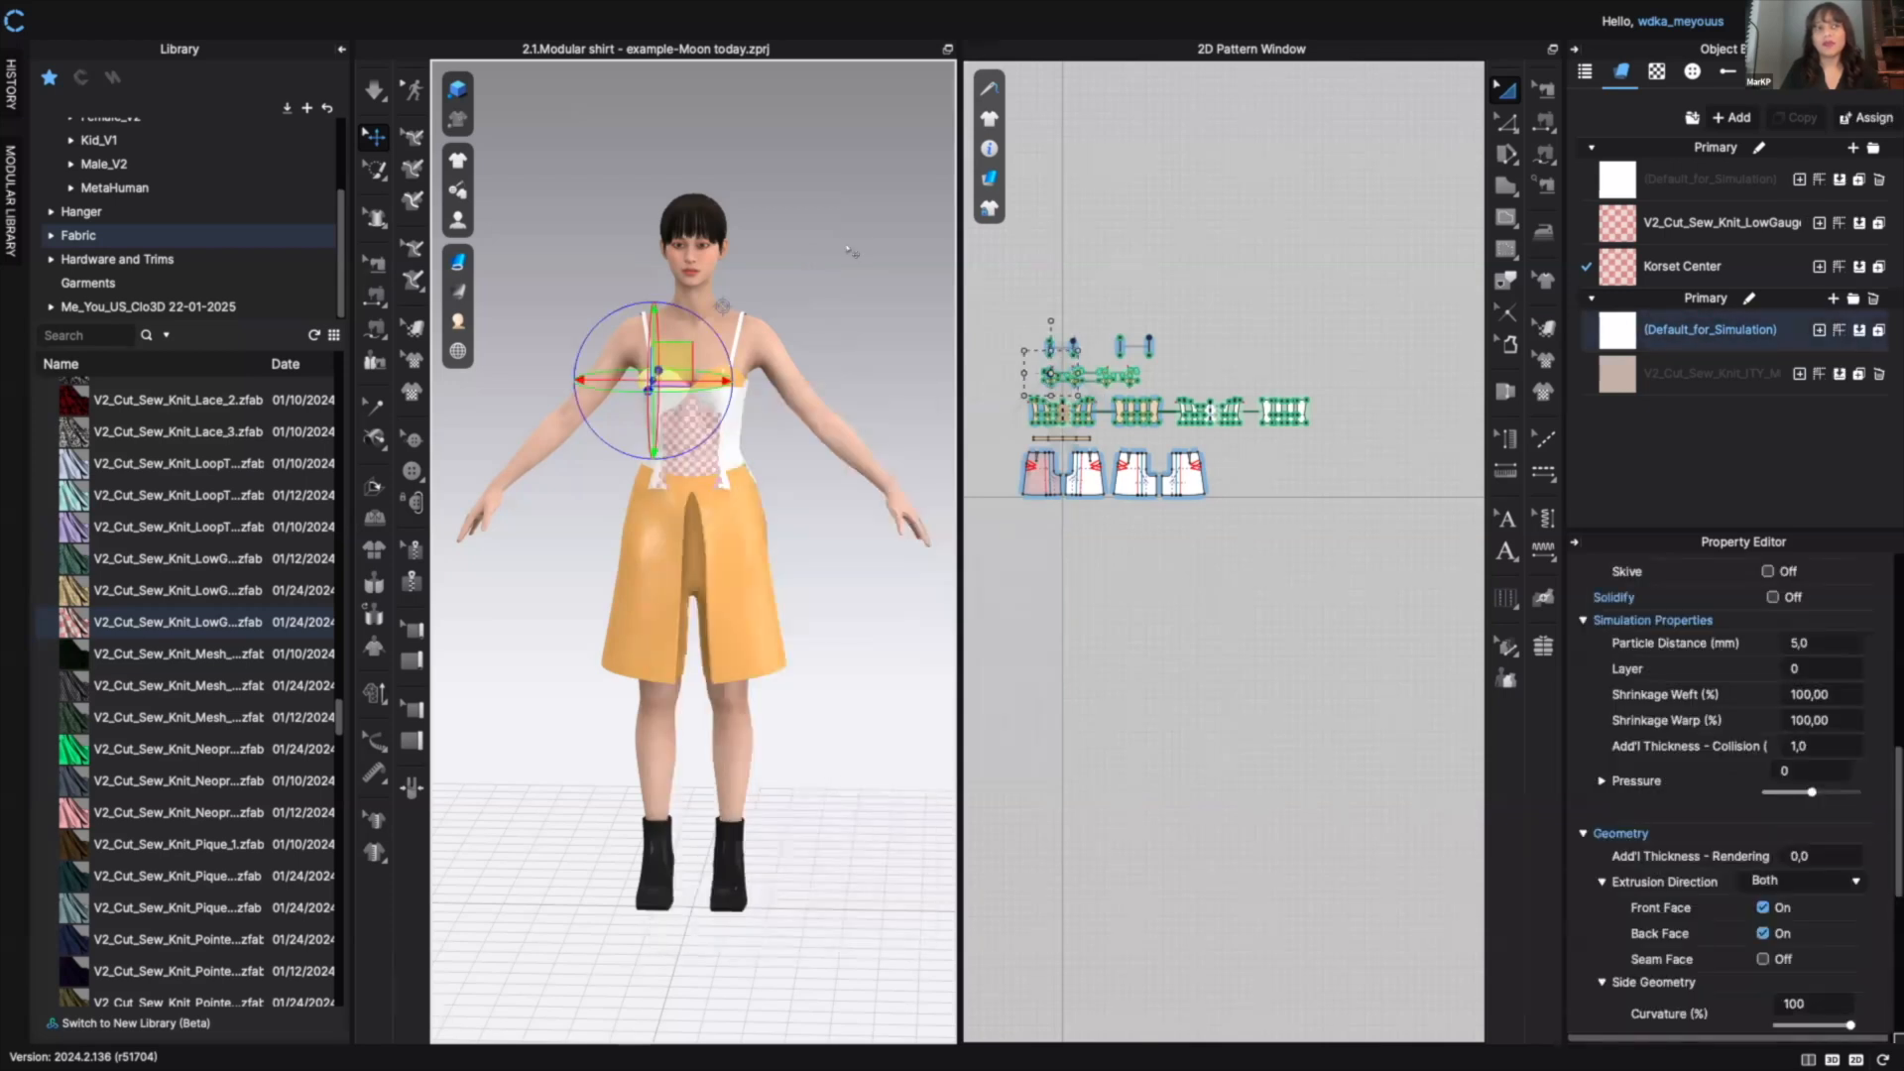
pyautogui.click(850, 251)
pyautogui.click(657, 378)
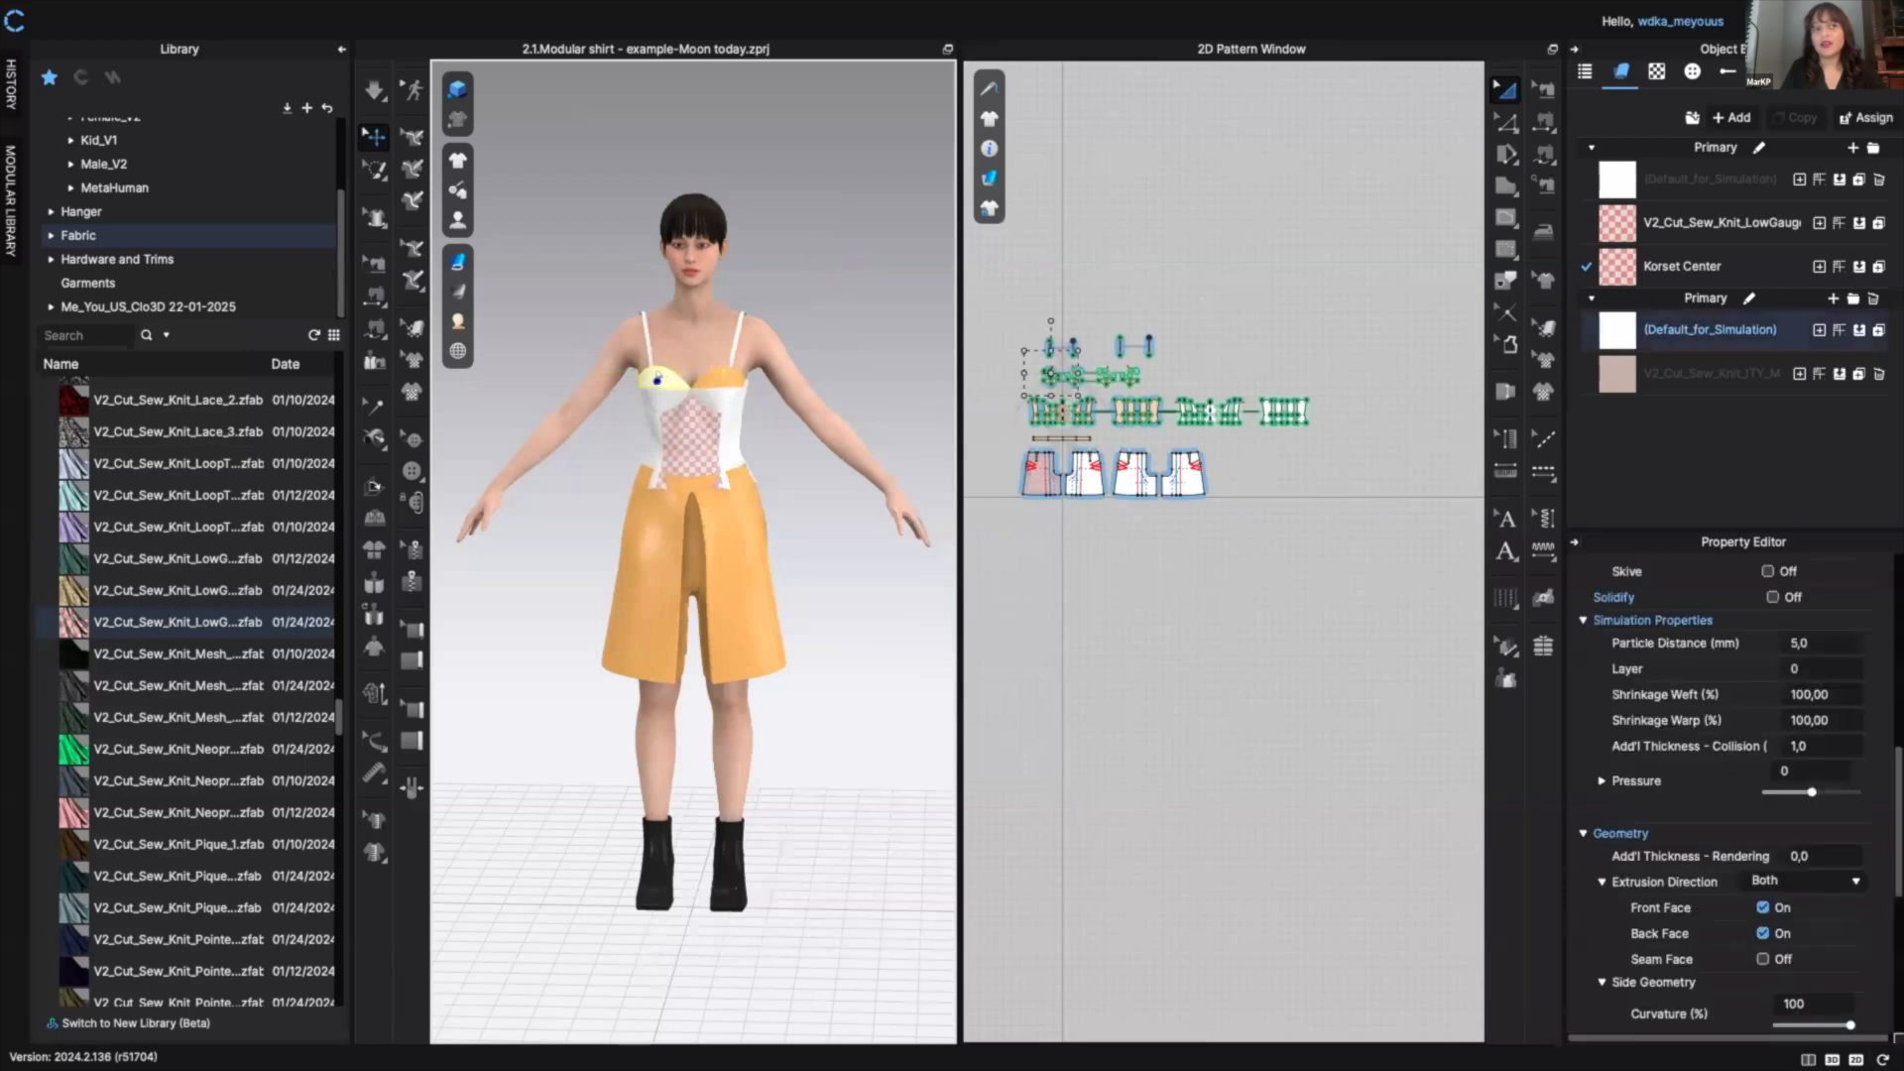
pyautogui.rightClick(658, 379)
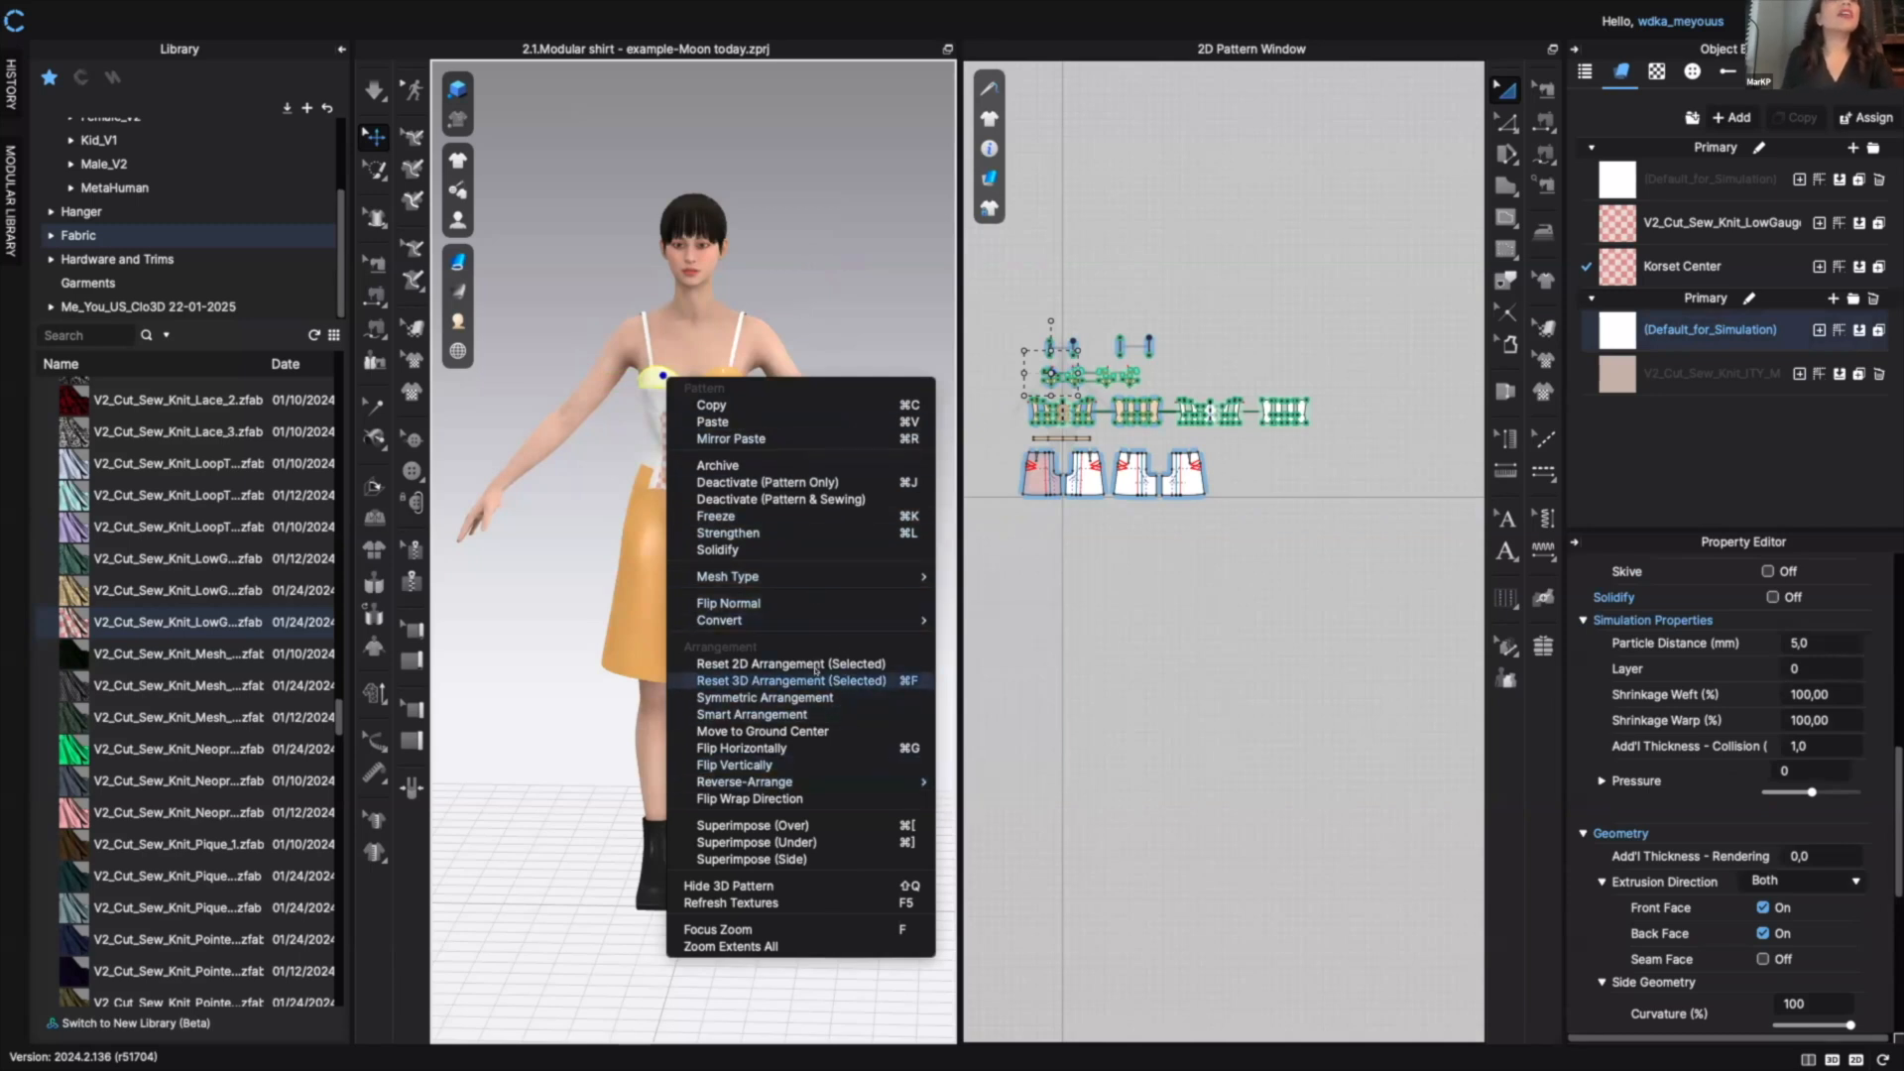
pyautogui.click(829, 311)
# - Show all pattern state colors once more, then hide all of them to reveal the fabrics
pyautogui.rightClick(839, 320)
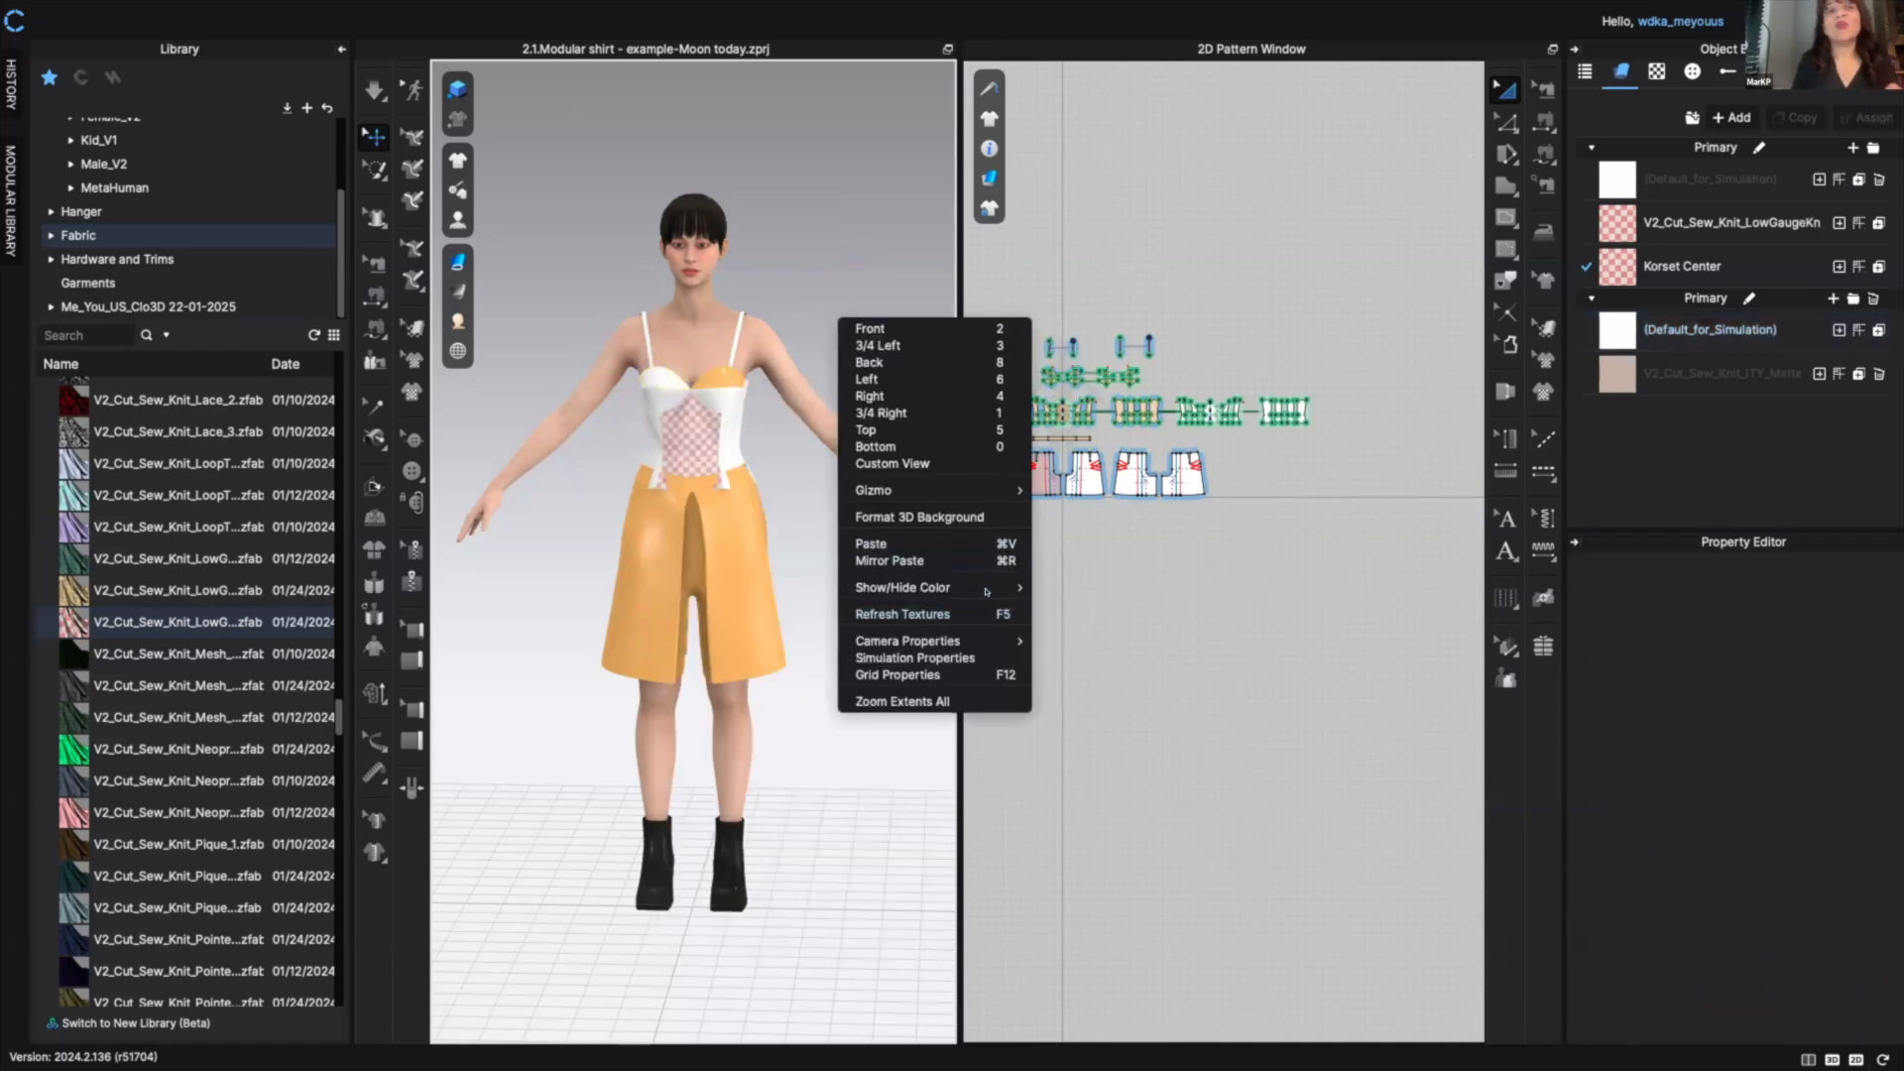
pyautogui.moveTo(987, 592)
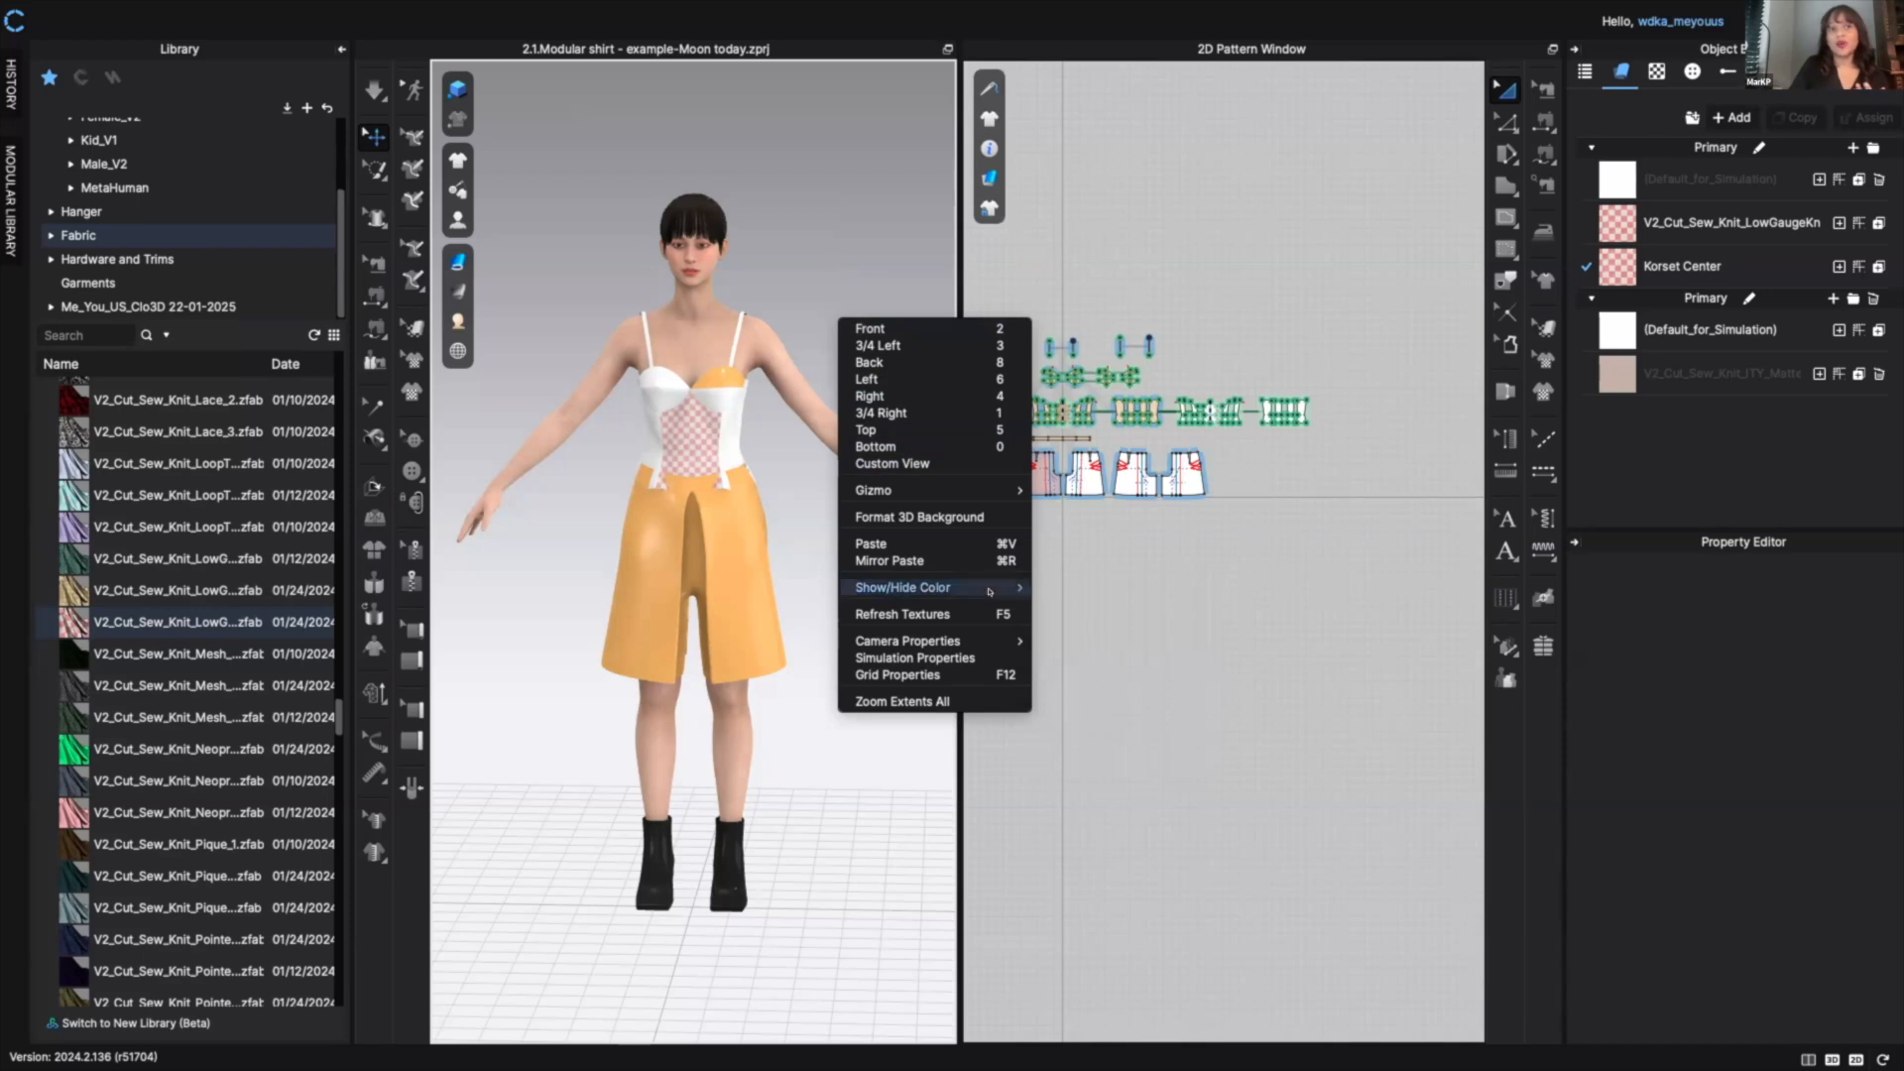
pyautogui.moveTo(1012, 587)
pyautogui.click(1098, 587)
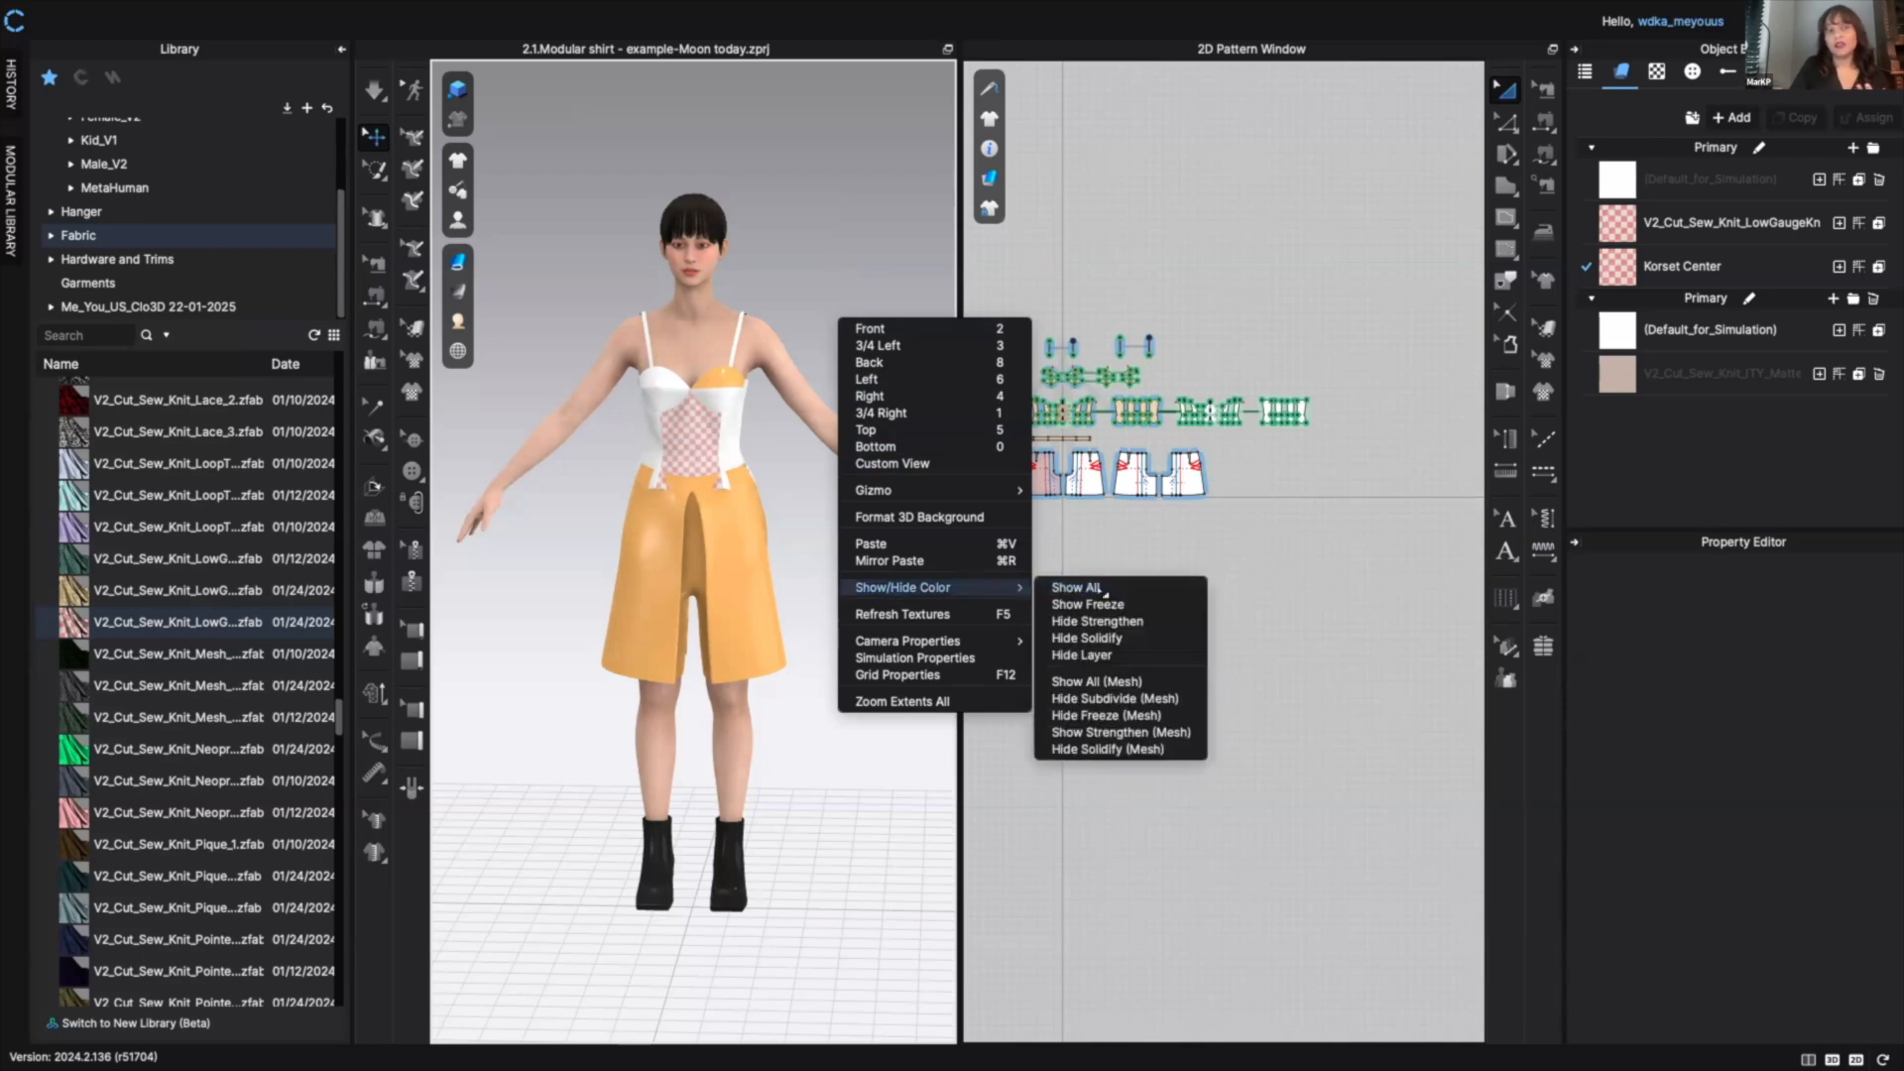
pyautogui.rightClick(836, 328)
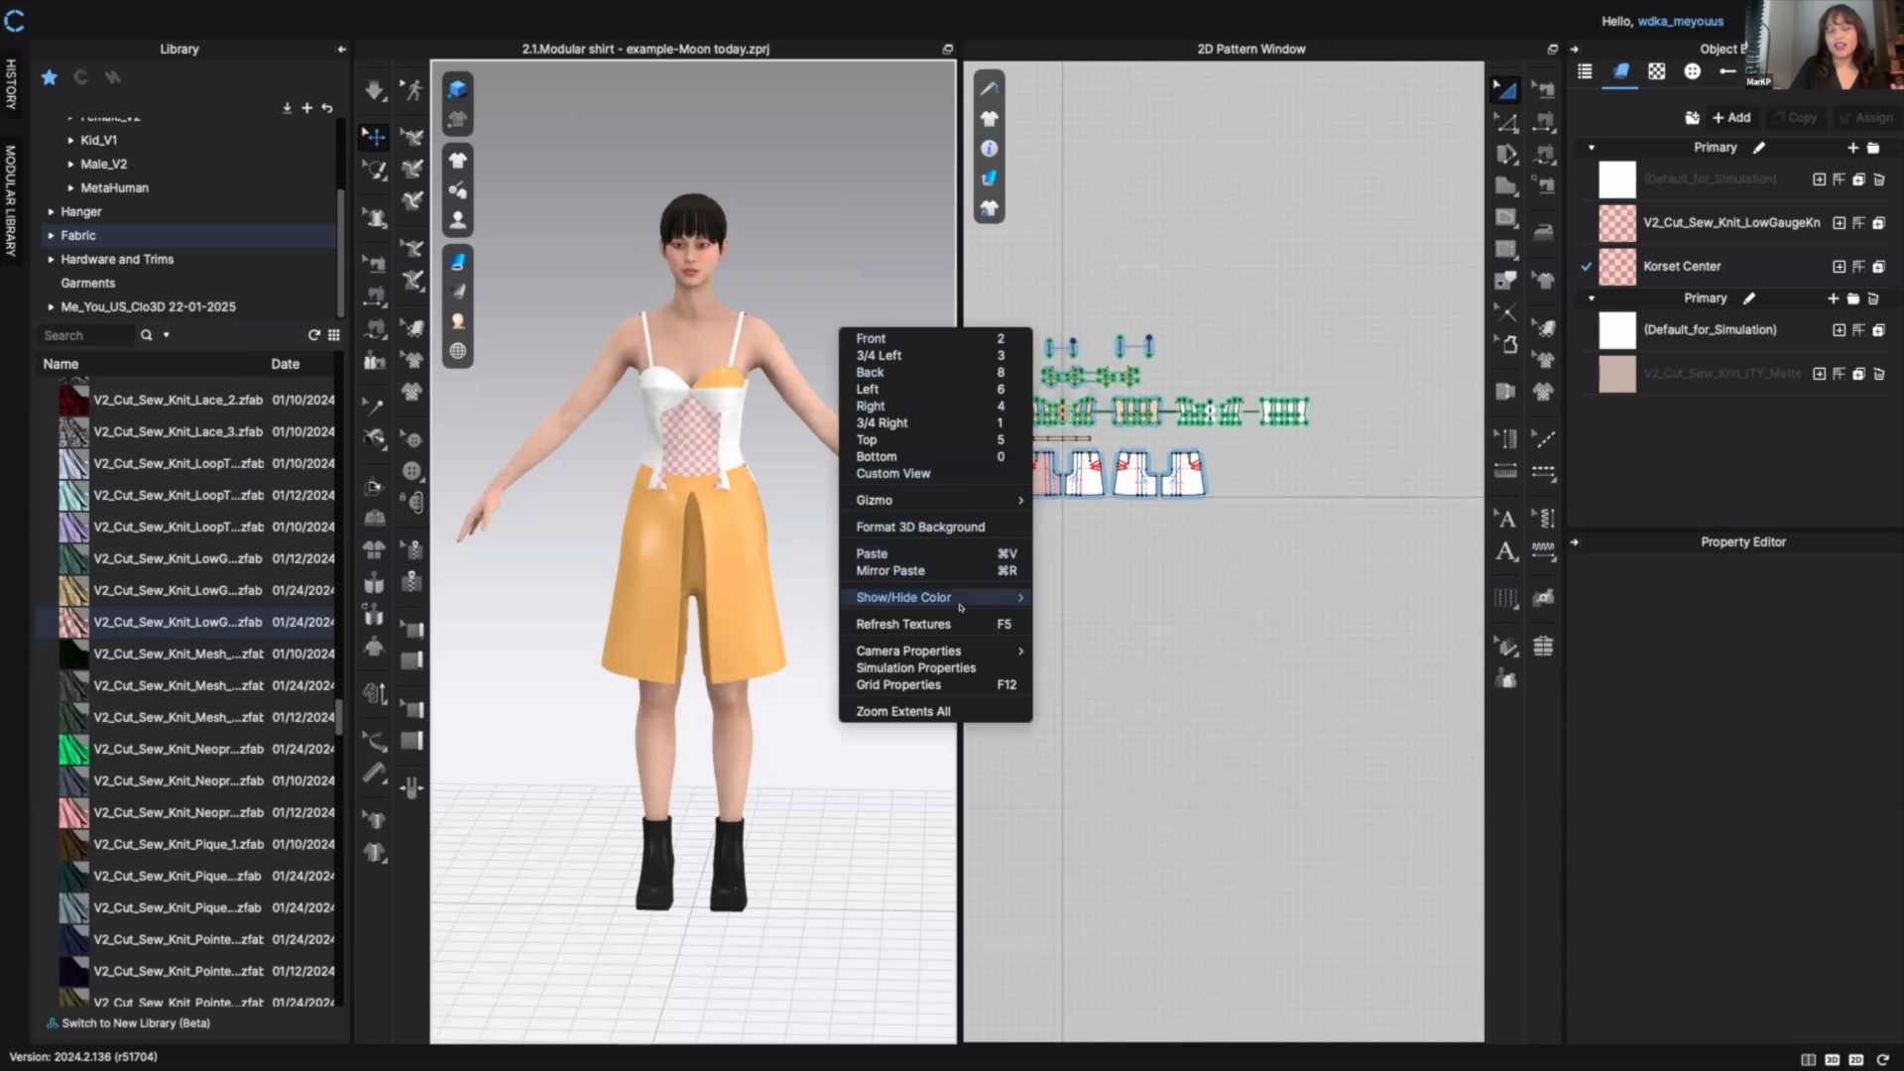
pyautogui.moveTo(1012, 597)
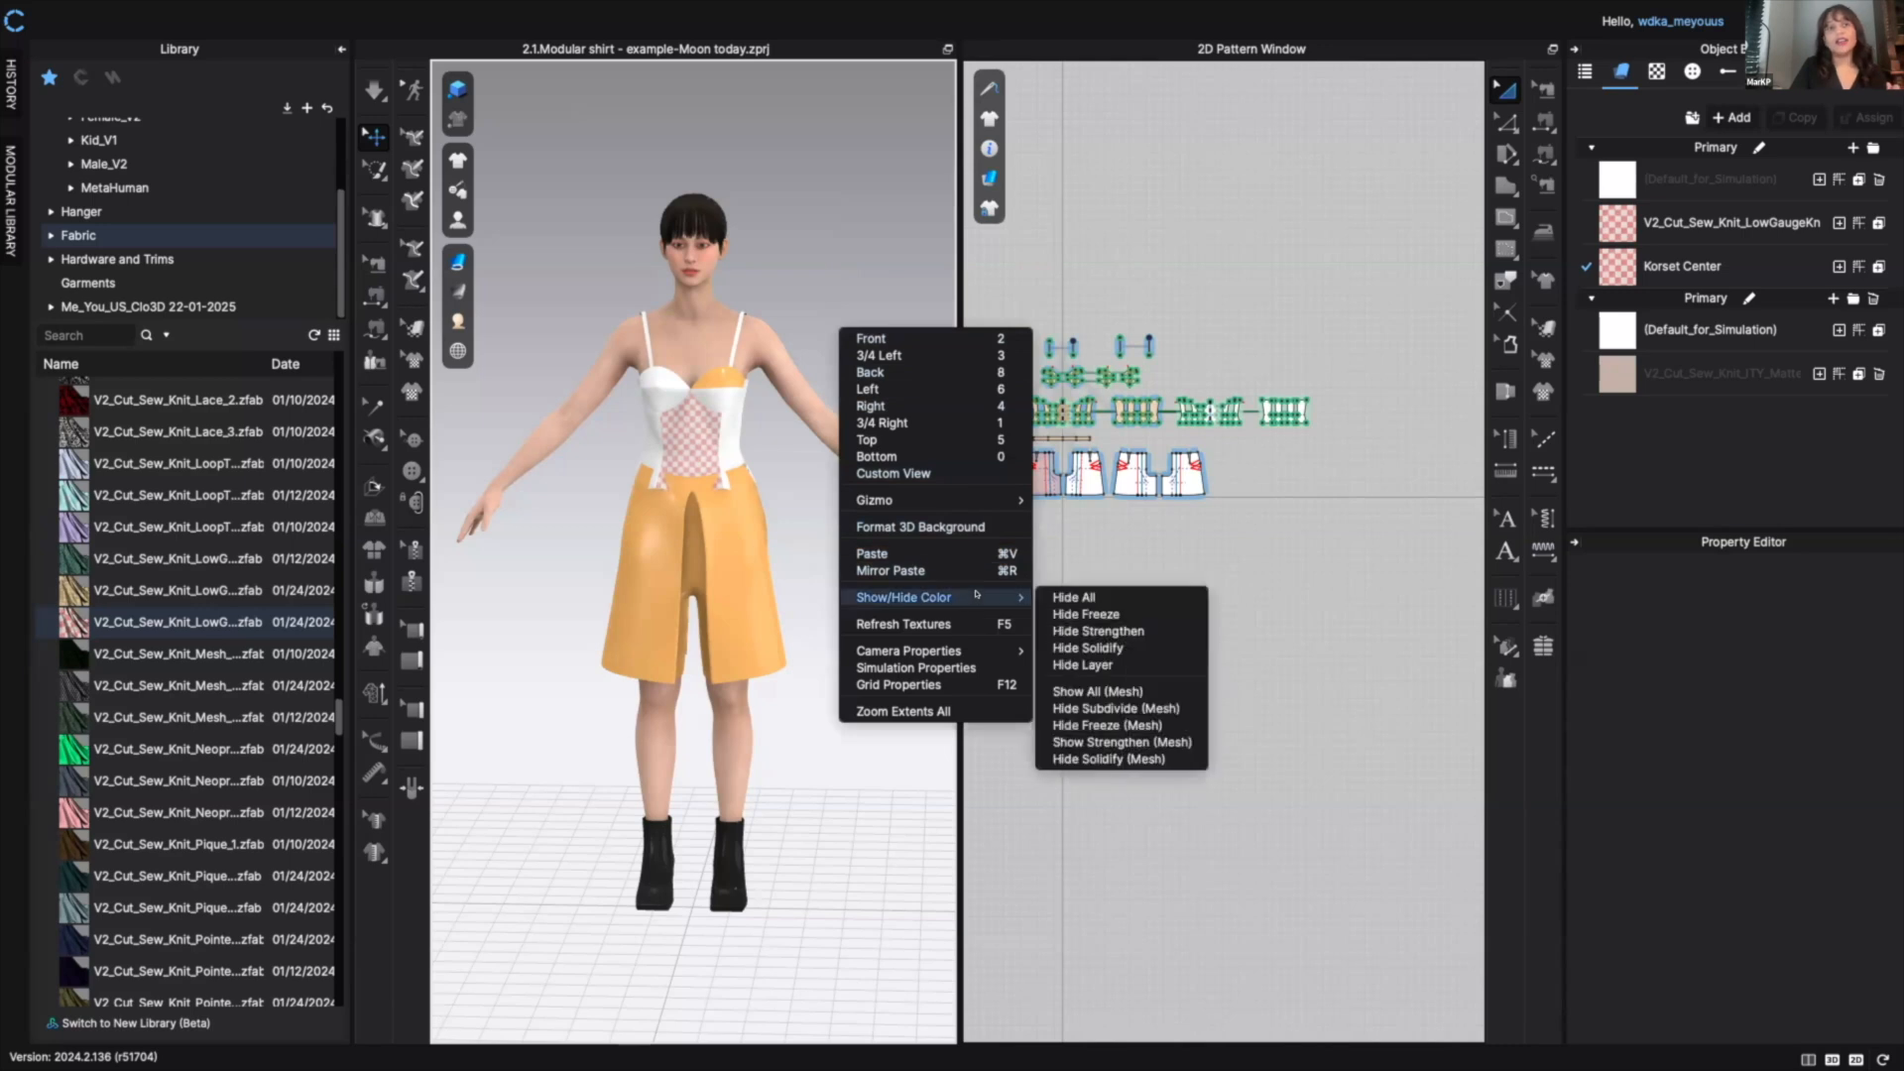
pyautogui.click(1076, 597)
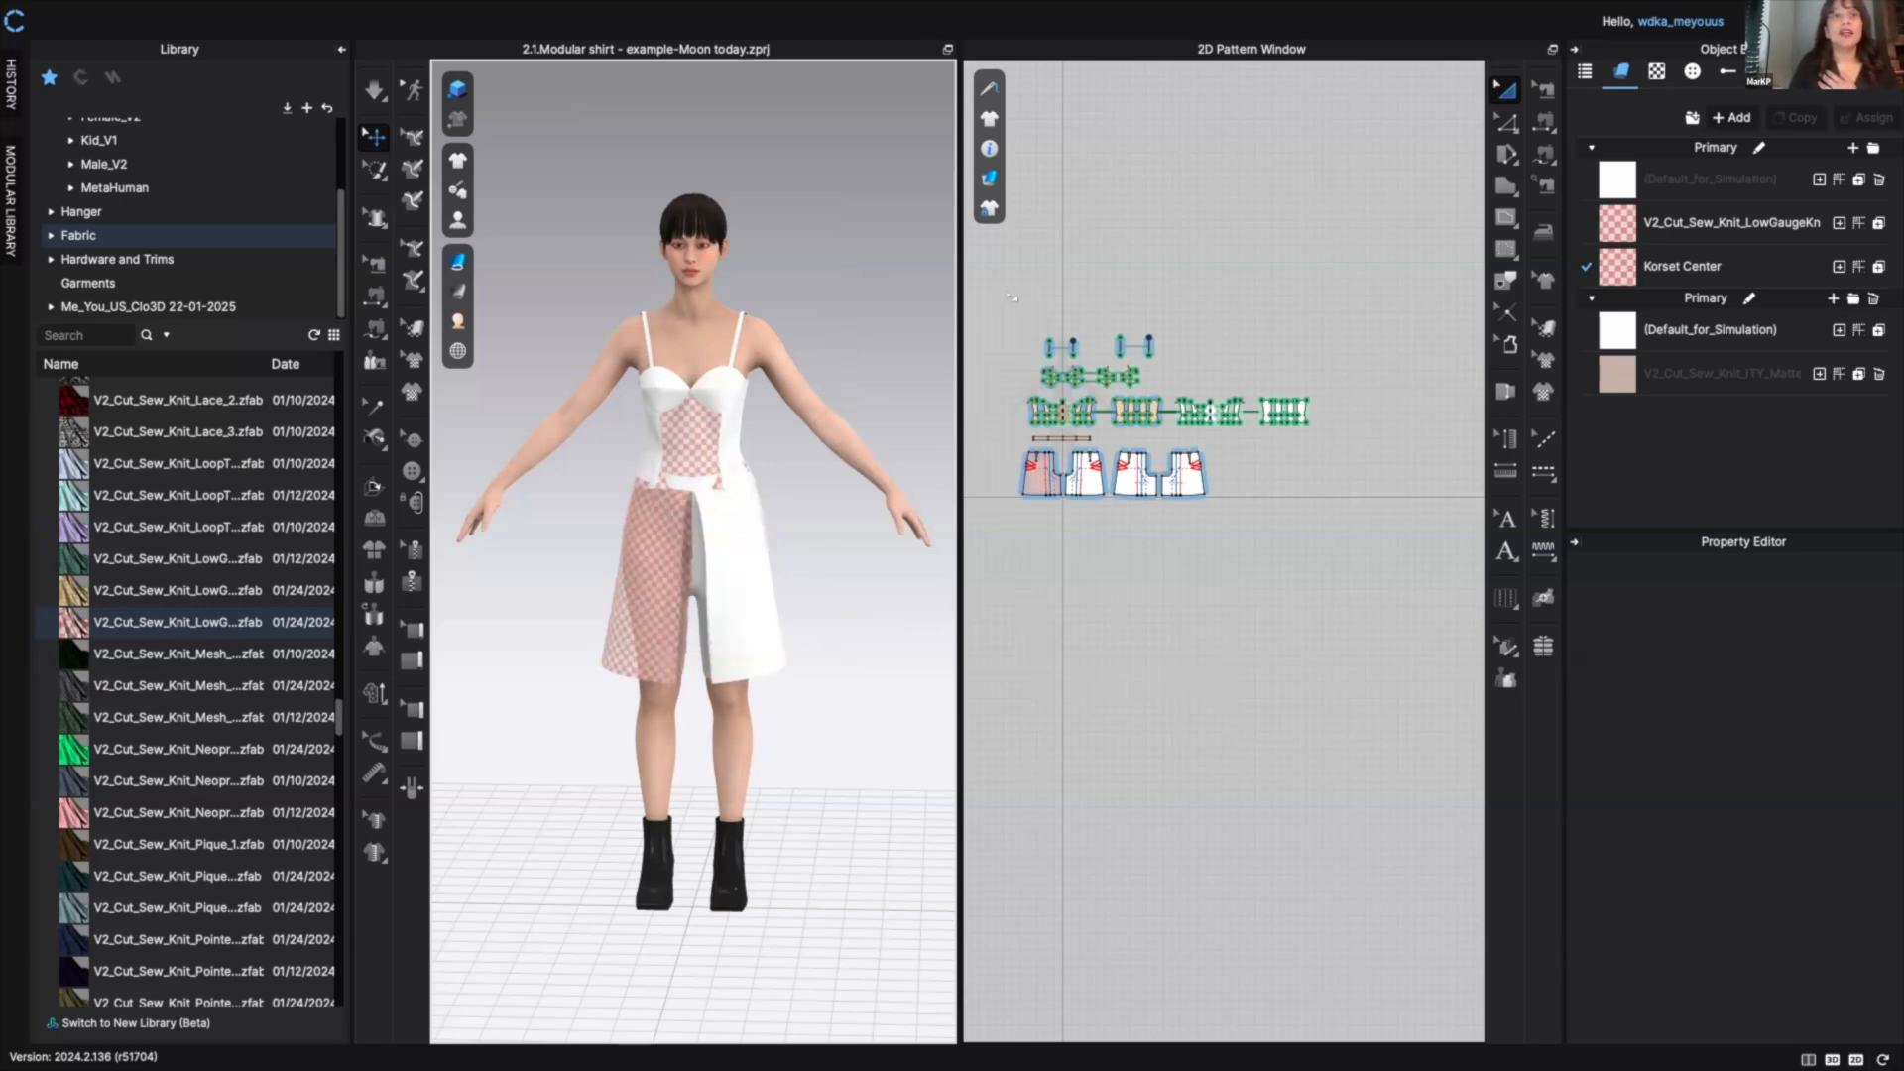
# - Assign the white (Default_for_Simulation) fabric at the start of the fabric list to every pattern piece
pyautogui.moveTo(1004, 295); pyautogui.dragTo(1386, 546)
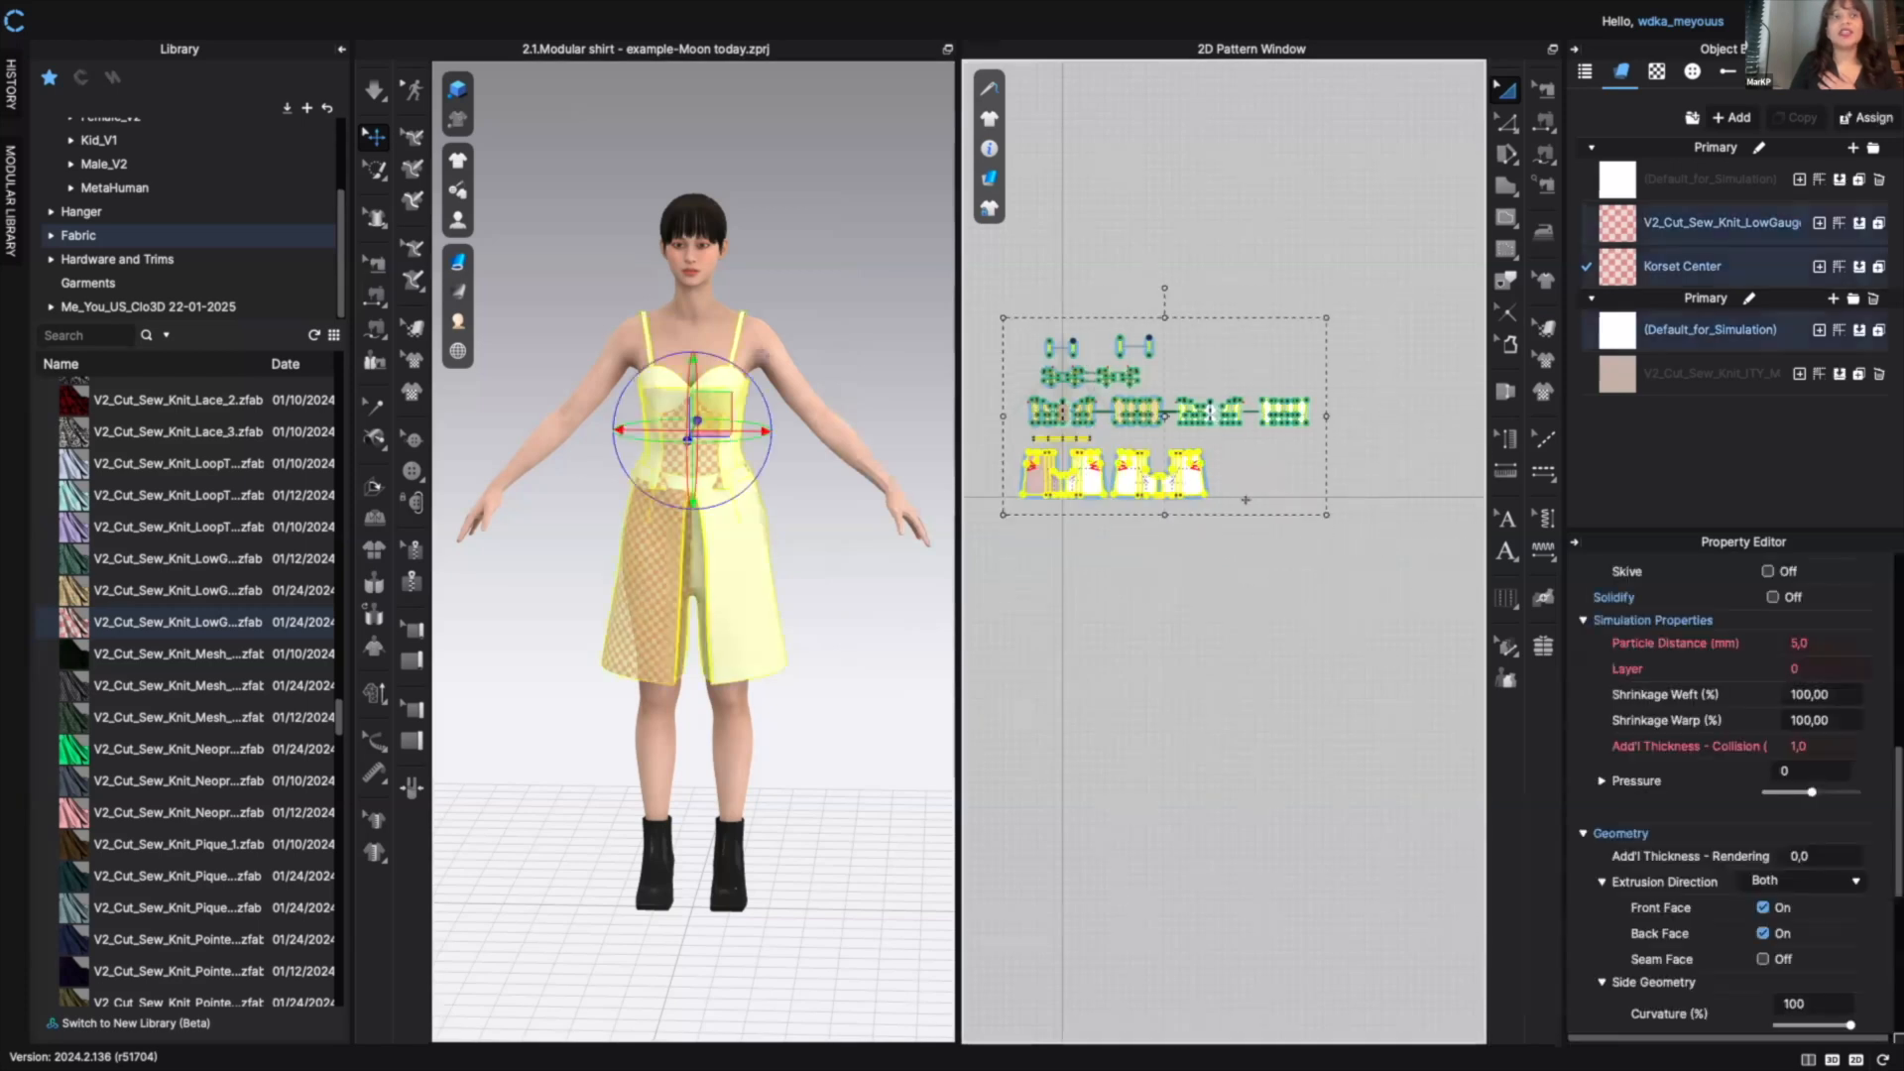
pyautogui.click(1840, 179)
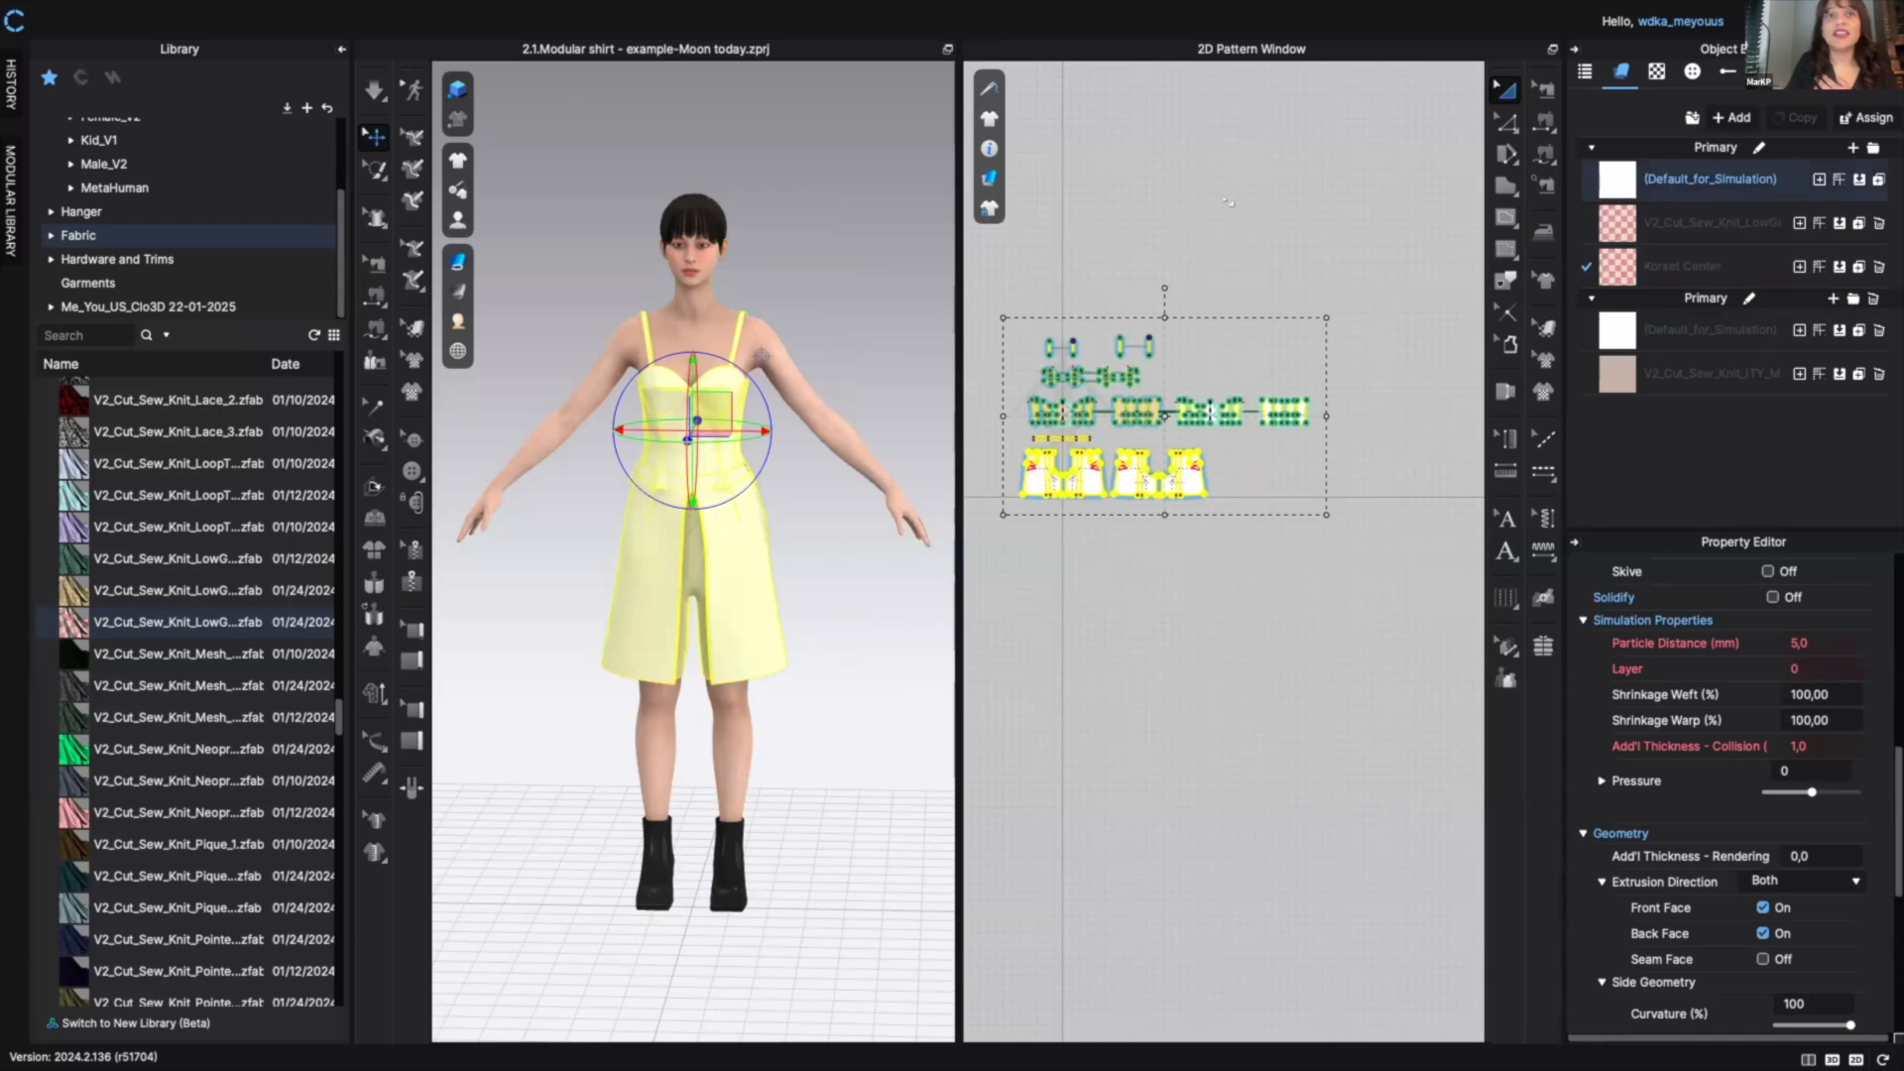
pyautogui.click(1466, 247)
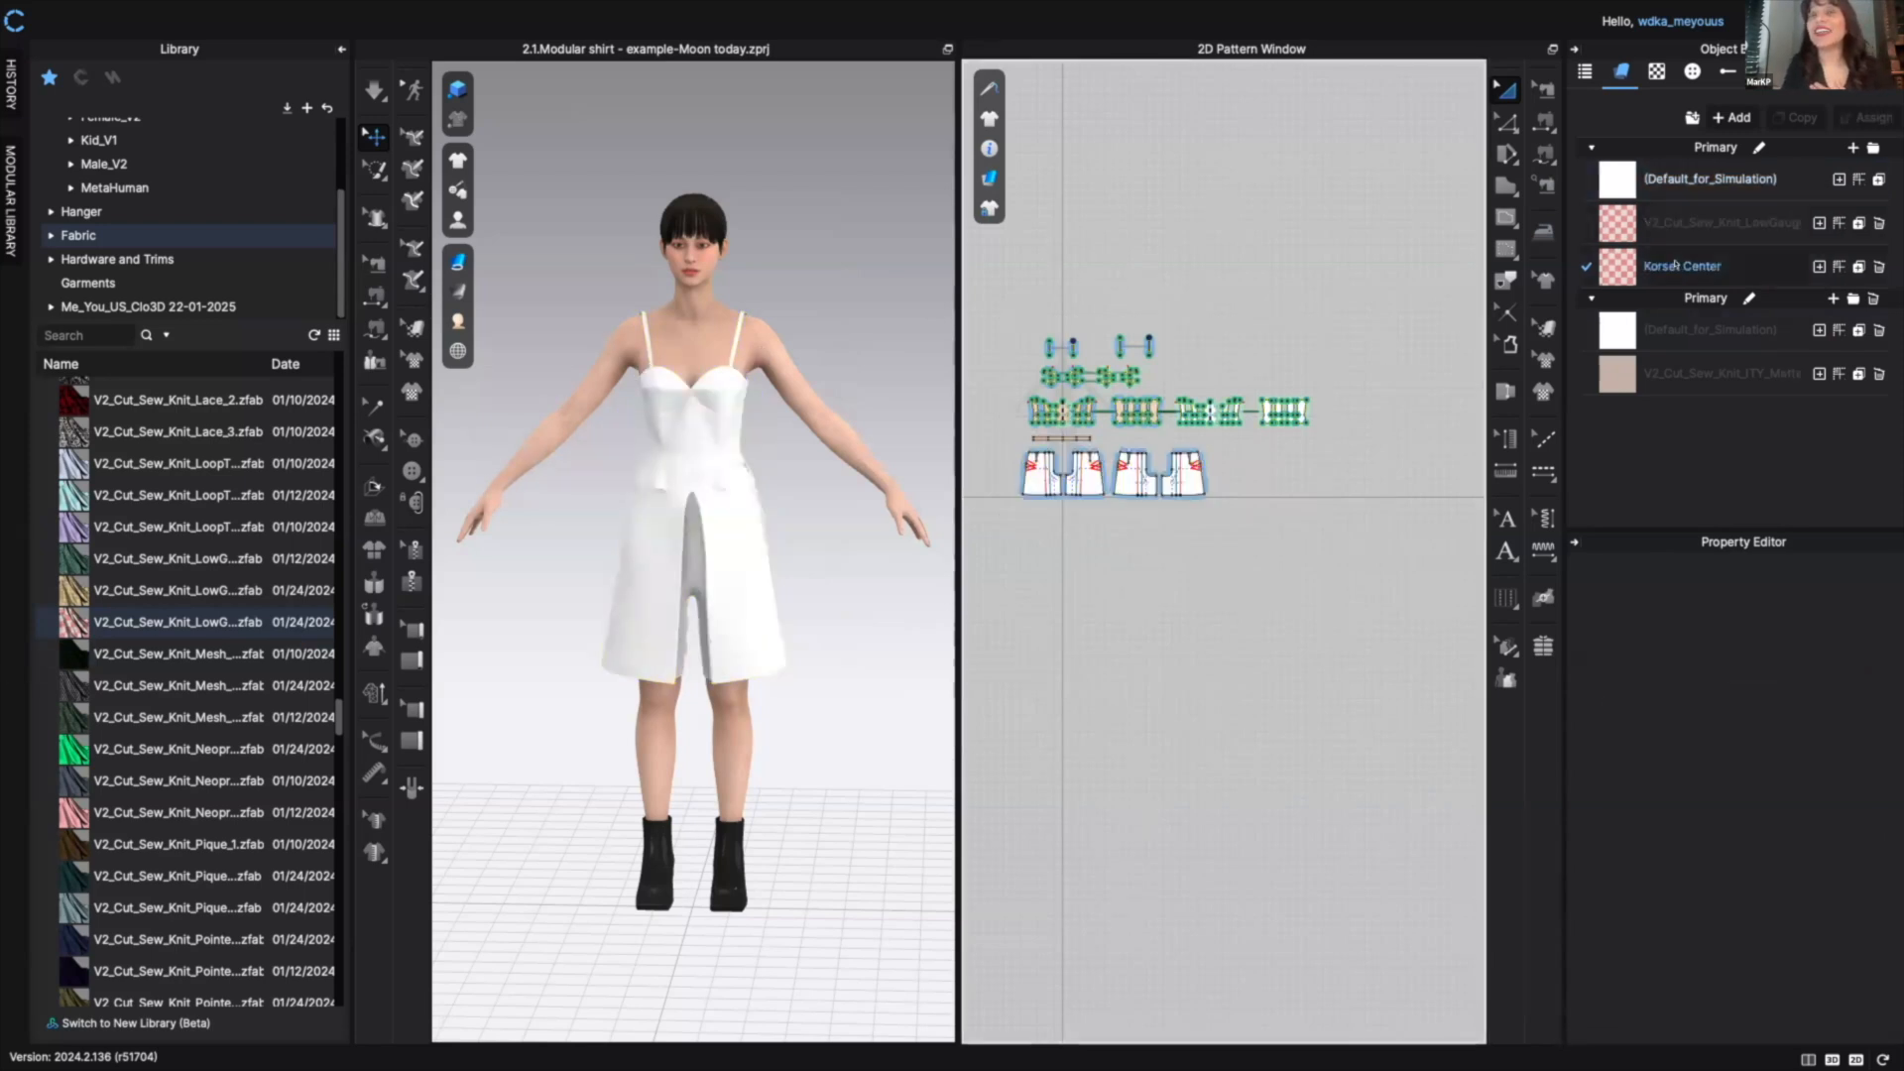
# - Assign the Korset Center fabric to the bustier's center front panel and briefly simulate the garment
pyautogui.moveTo(1684, 266); pyautogui.dragTo(696, 430)
pyautogui.click(848, 251)
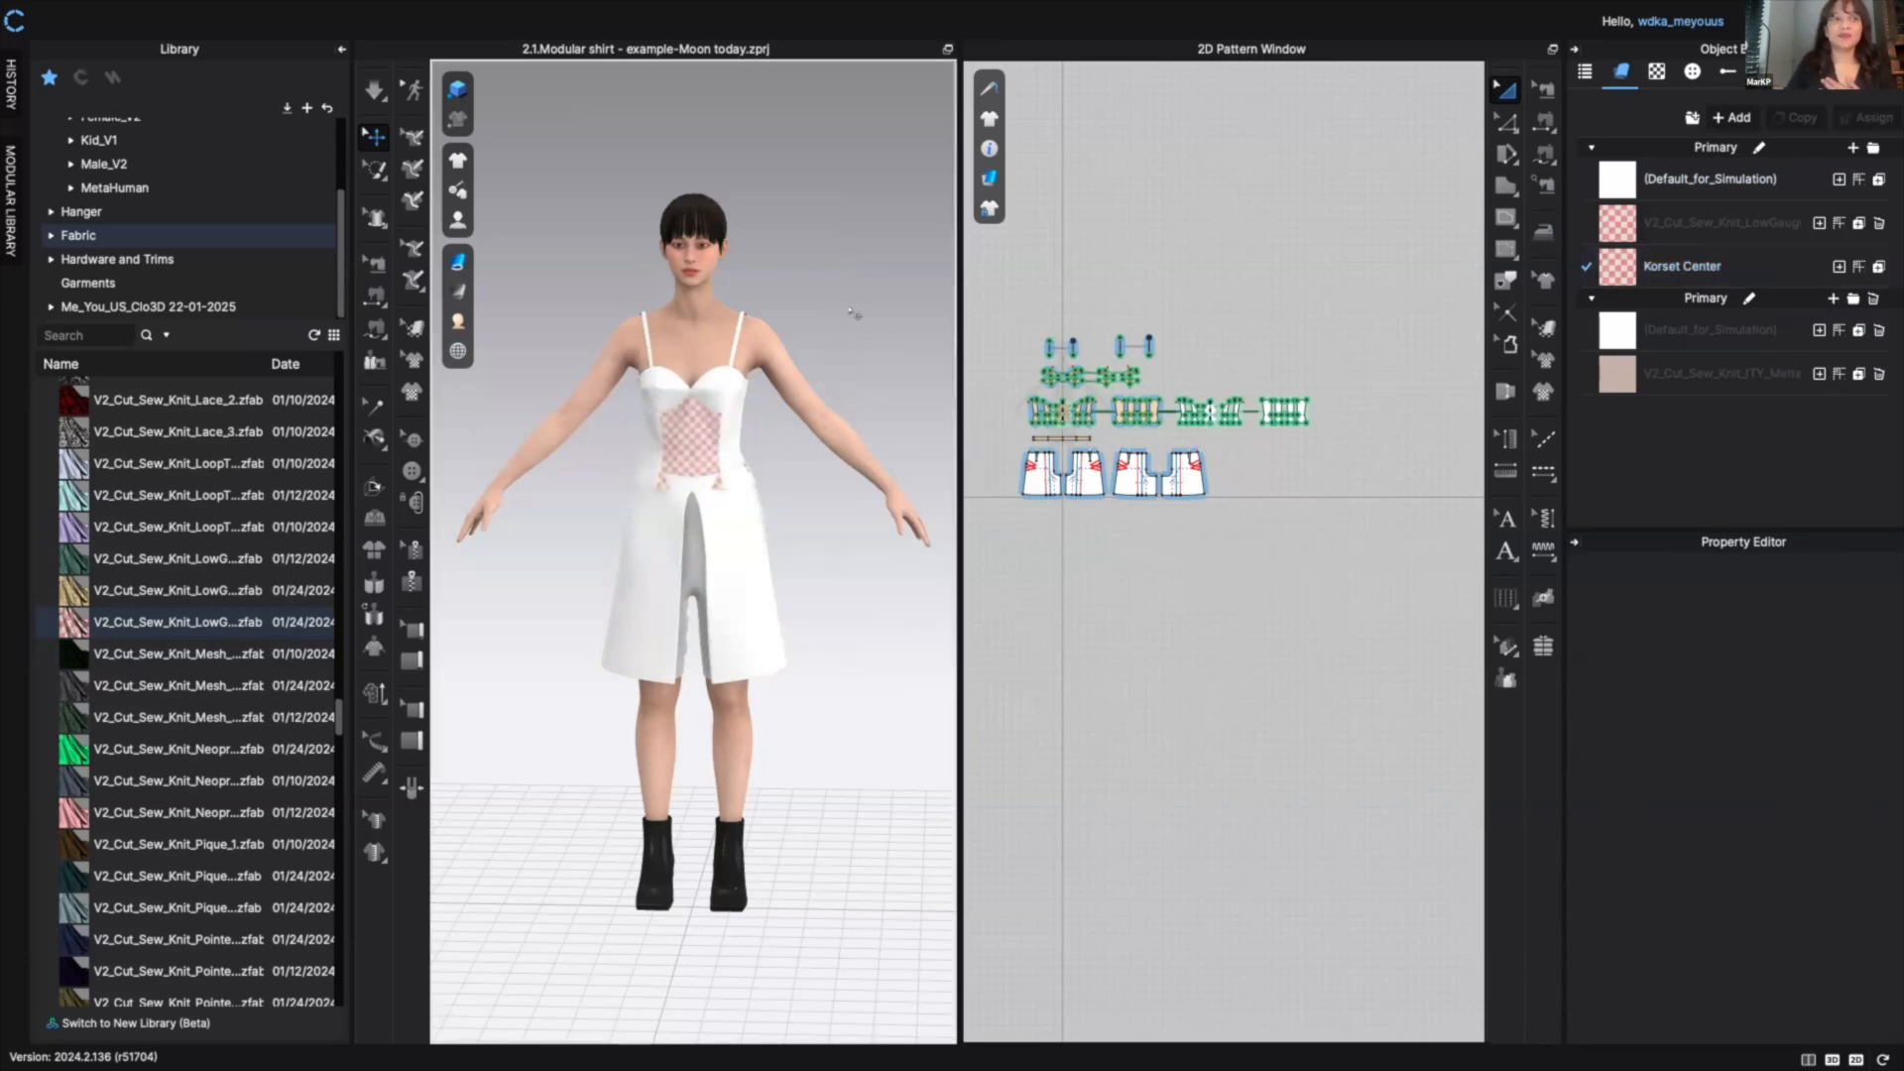
pyautogui.press('space')
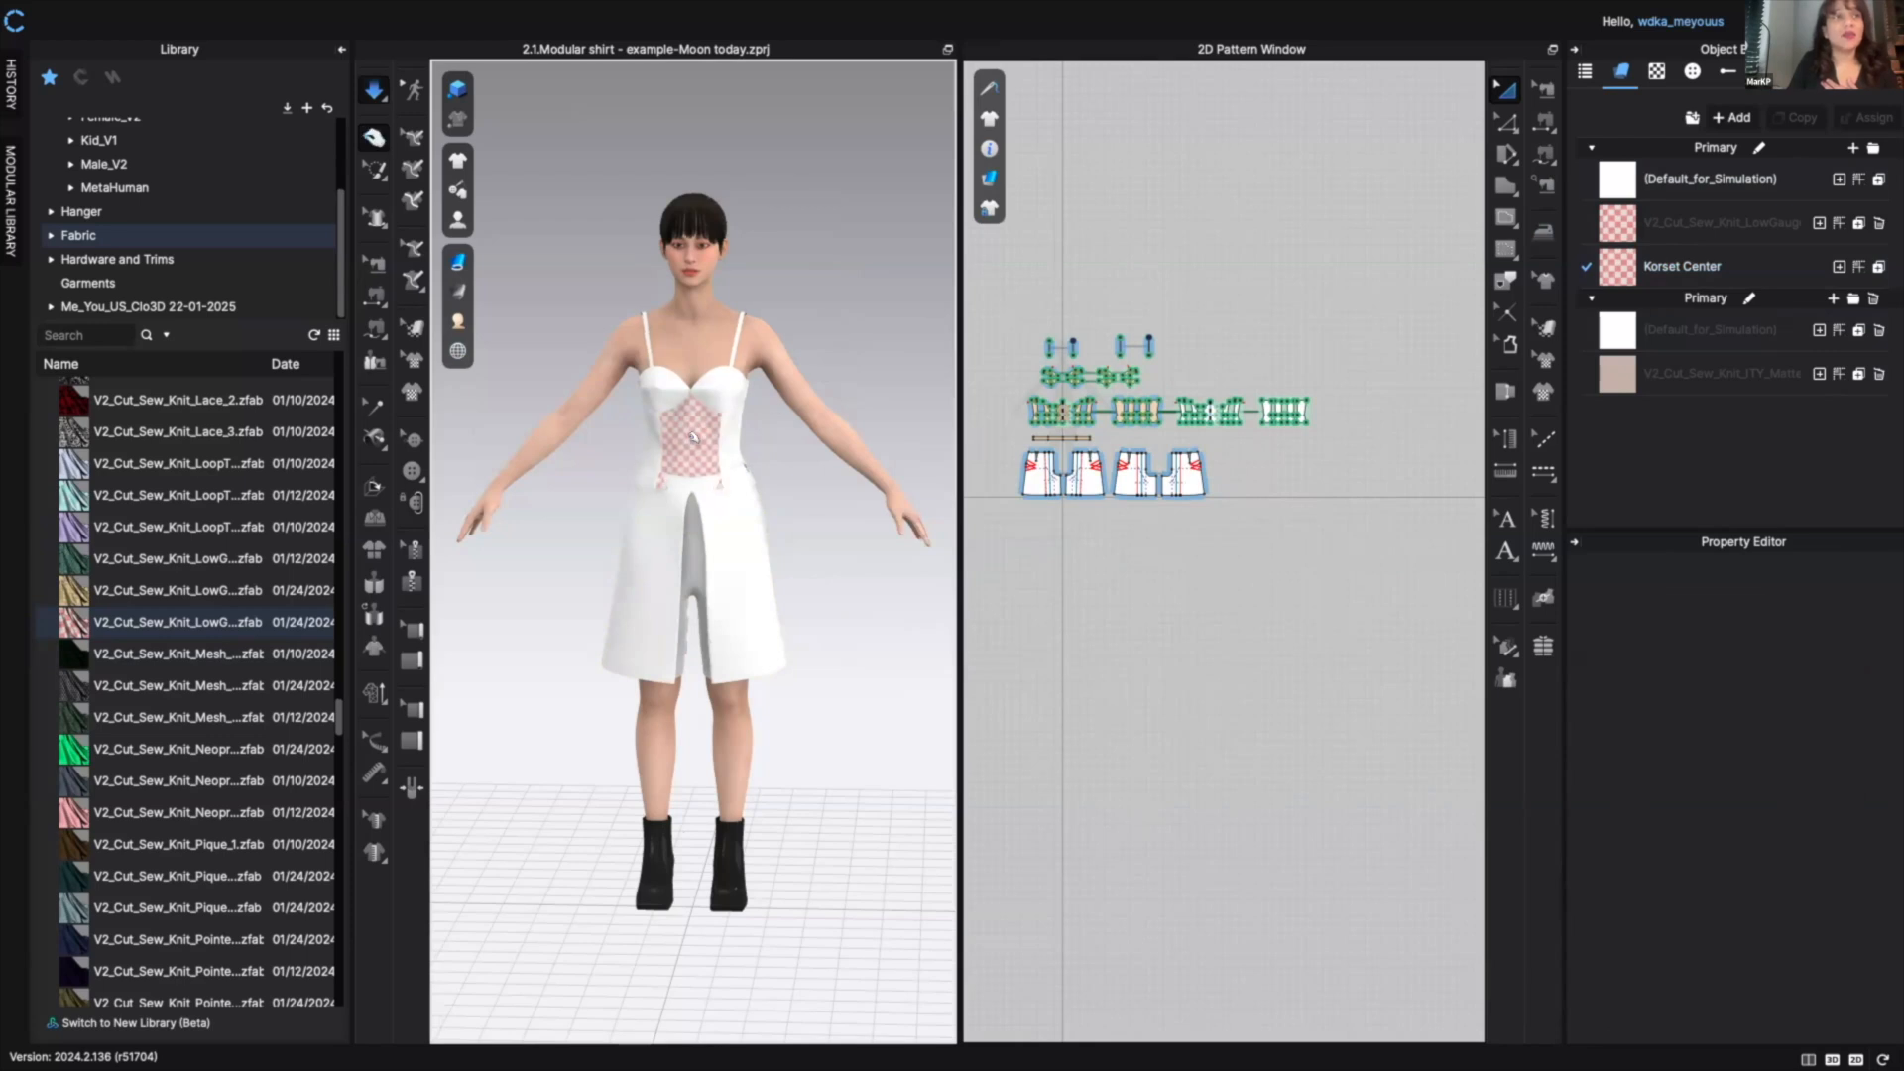
pyautogui.press('space')
pyautogui.moveTo(756, 284); pyautogui.dragTo(851, 263, button='right')
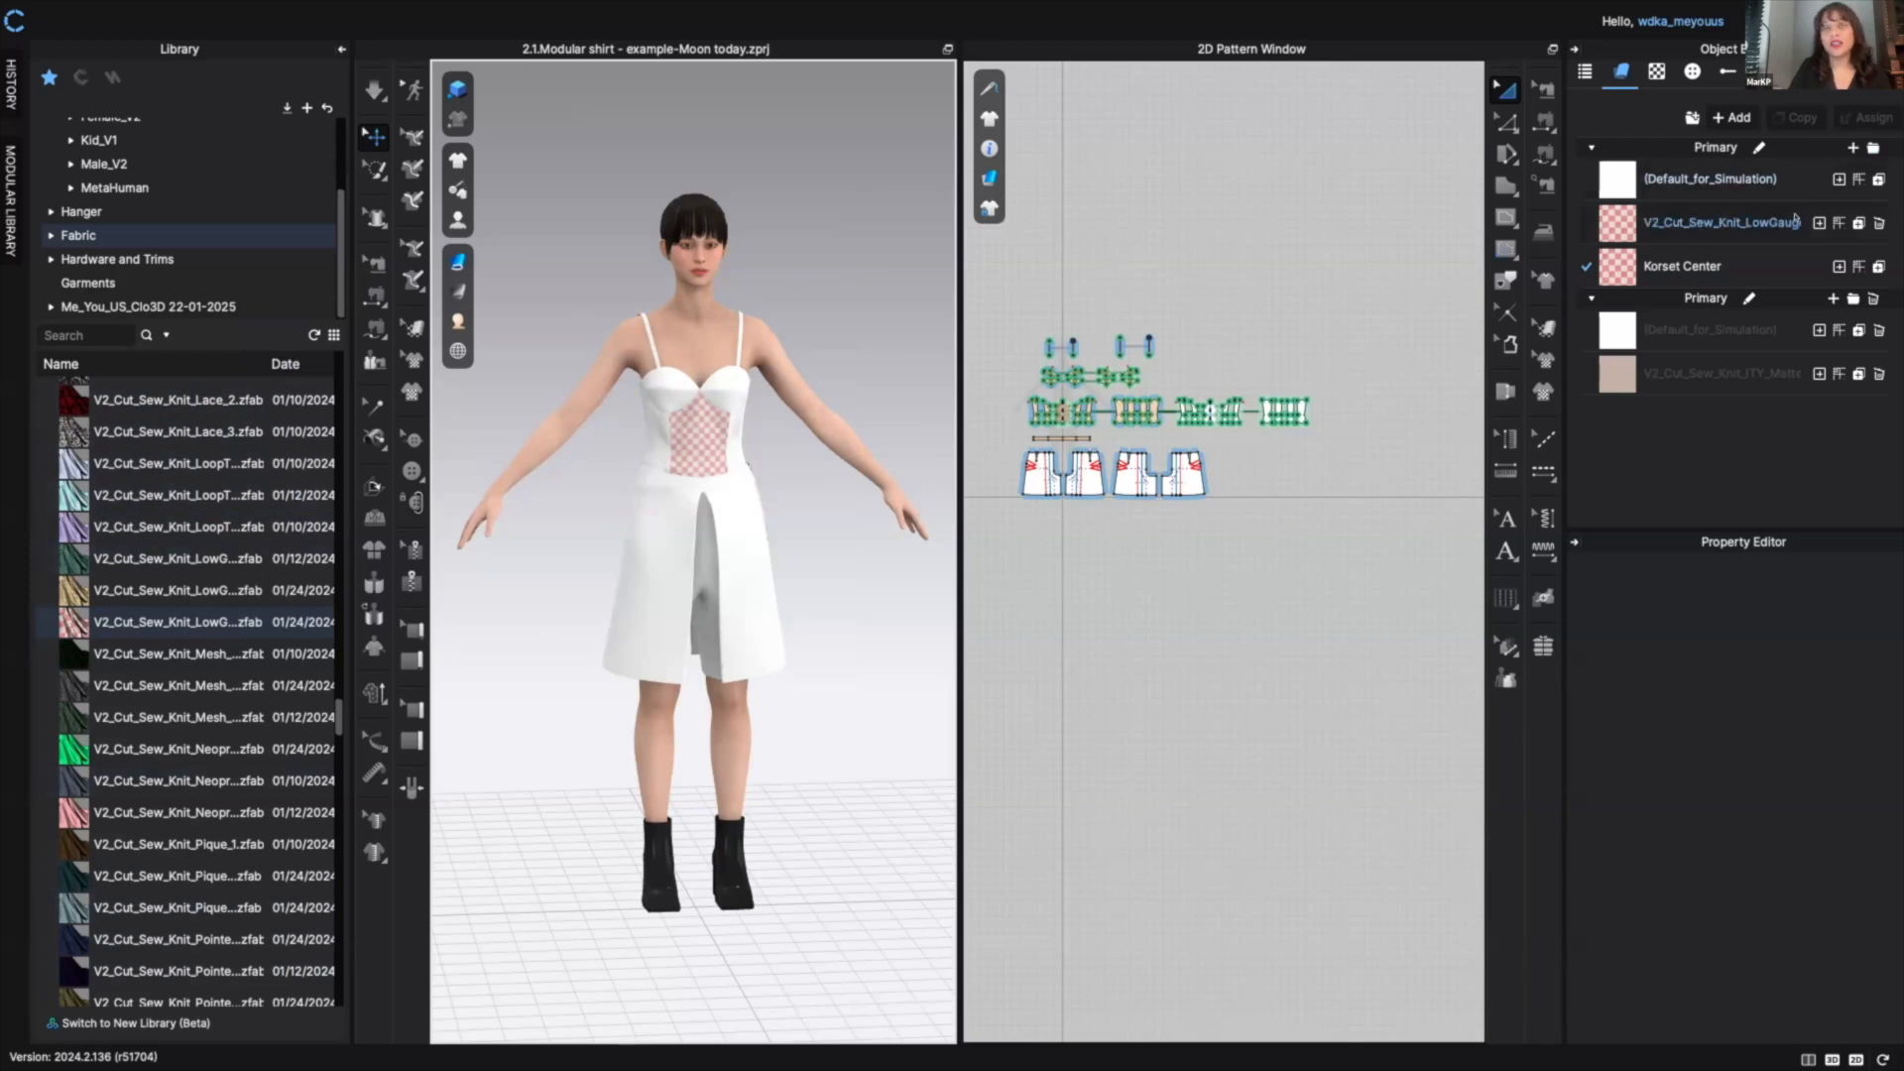
# - Delete the V2_Cut_Sew_Knit_LowGauge fabric and both unused fabrics in the second Primary group
pyautogui.click(1878, 224)
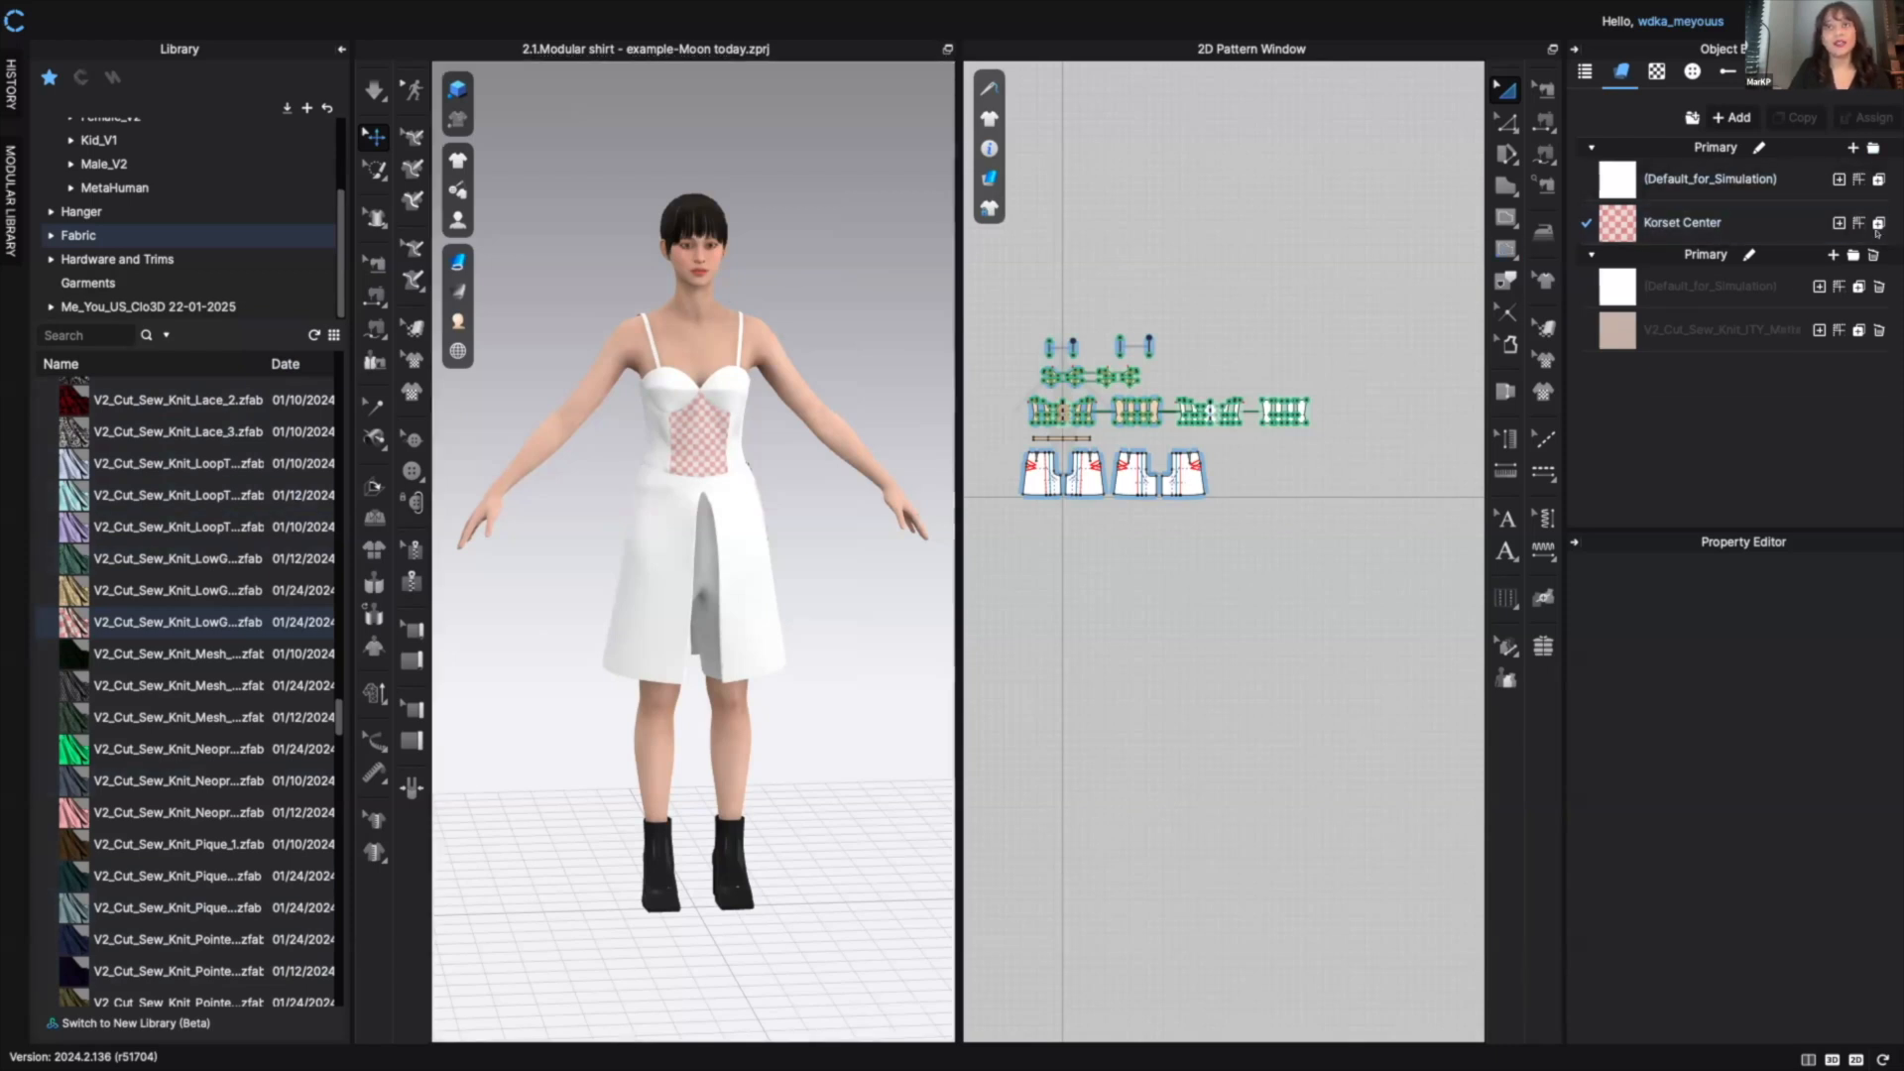
pyautogui.click(1879, 286)
pyautogui.click(1879, 287)
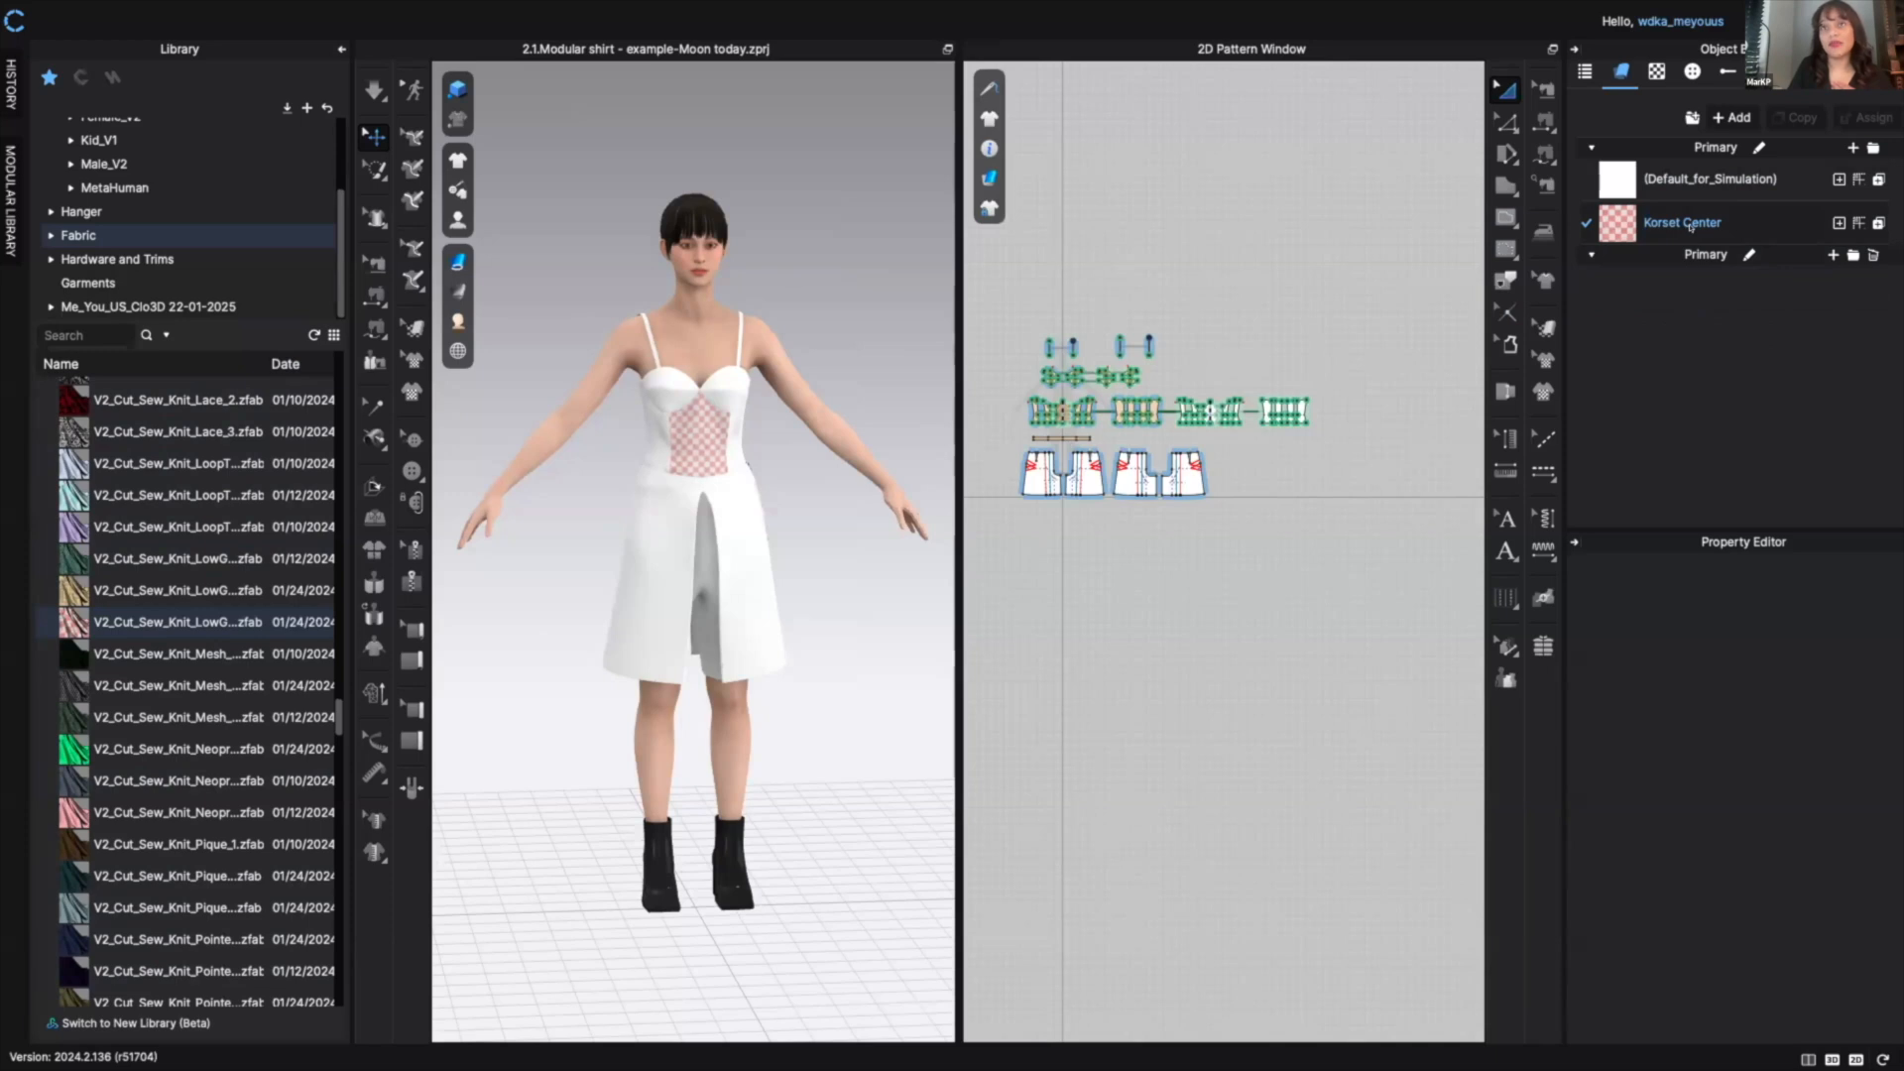
# - Duplicate the Korset Center fabric and rename the copy Korset sides
pyautogui.click(1690, 226)
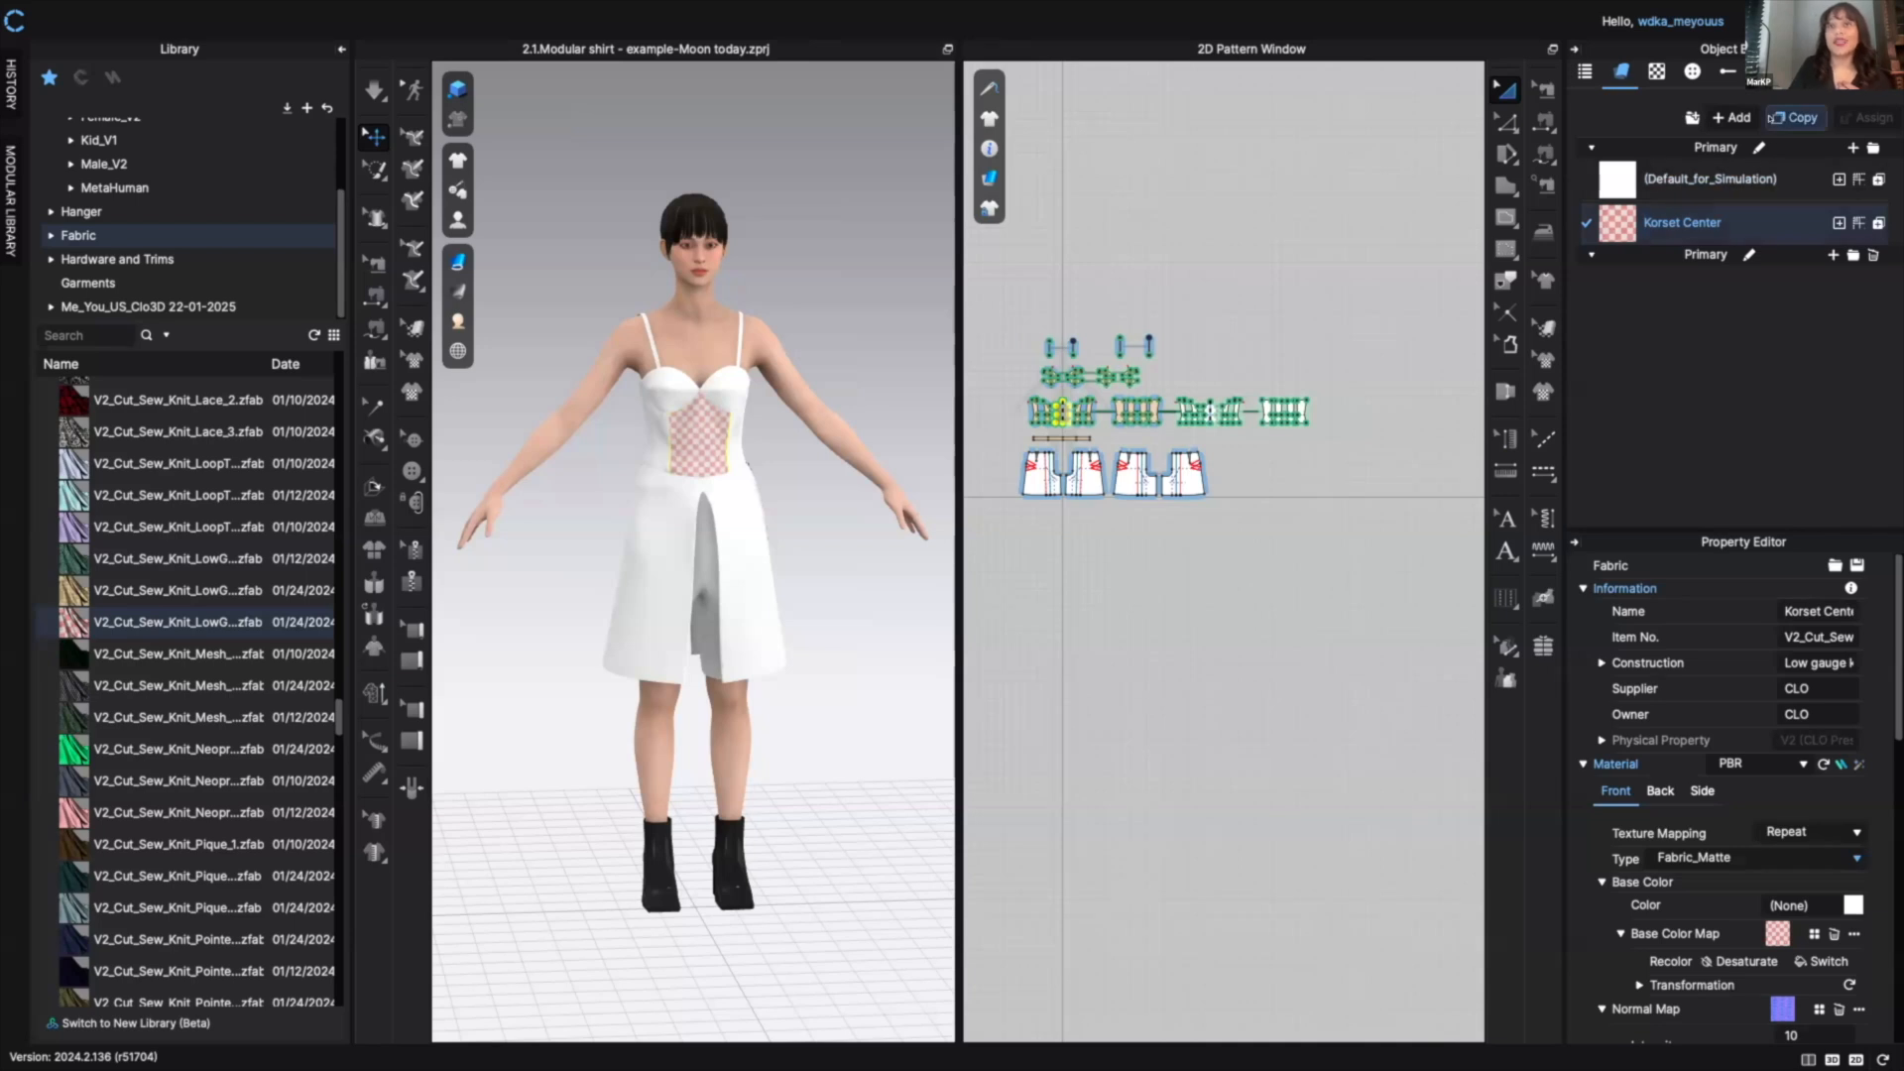
pyautogui.click(1775, 117)
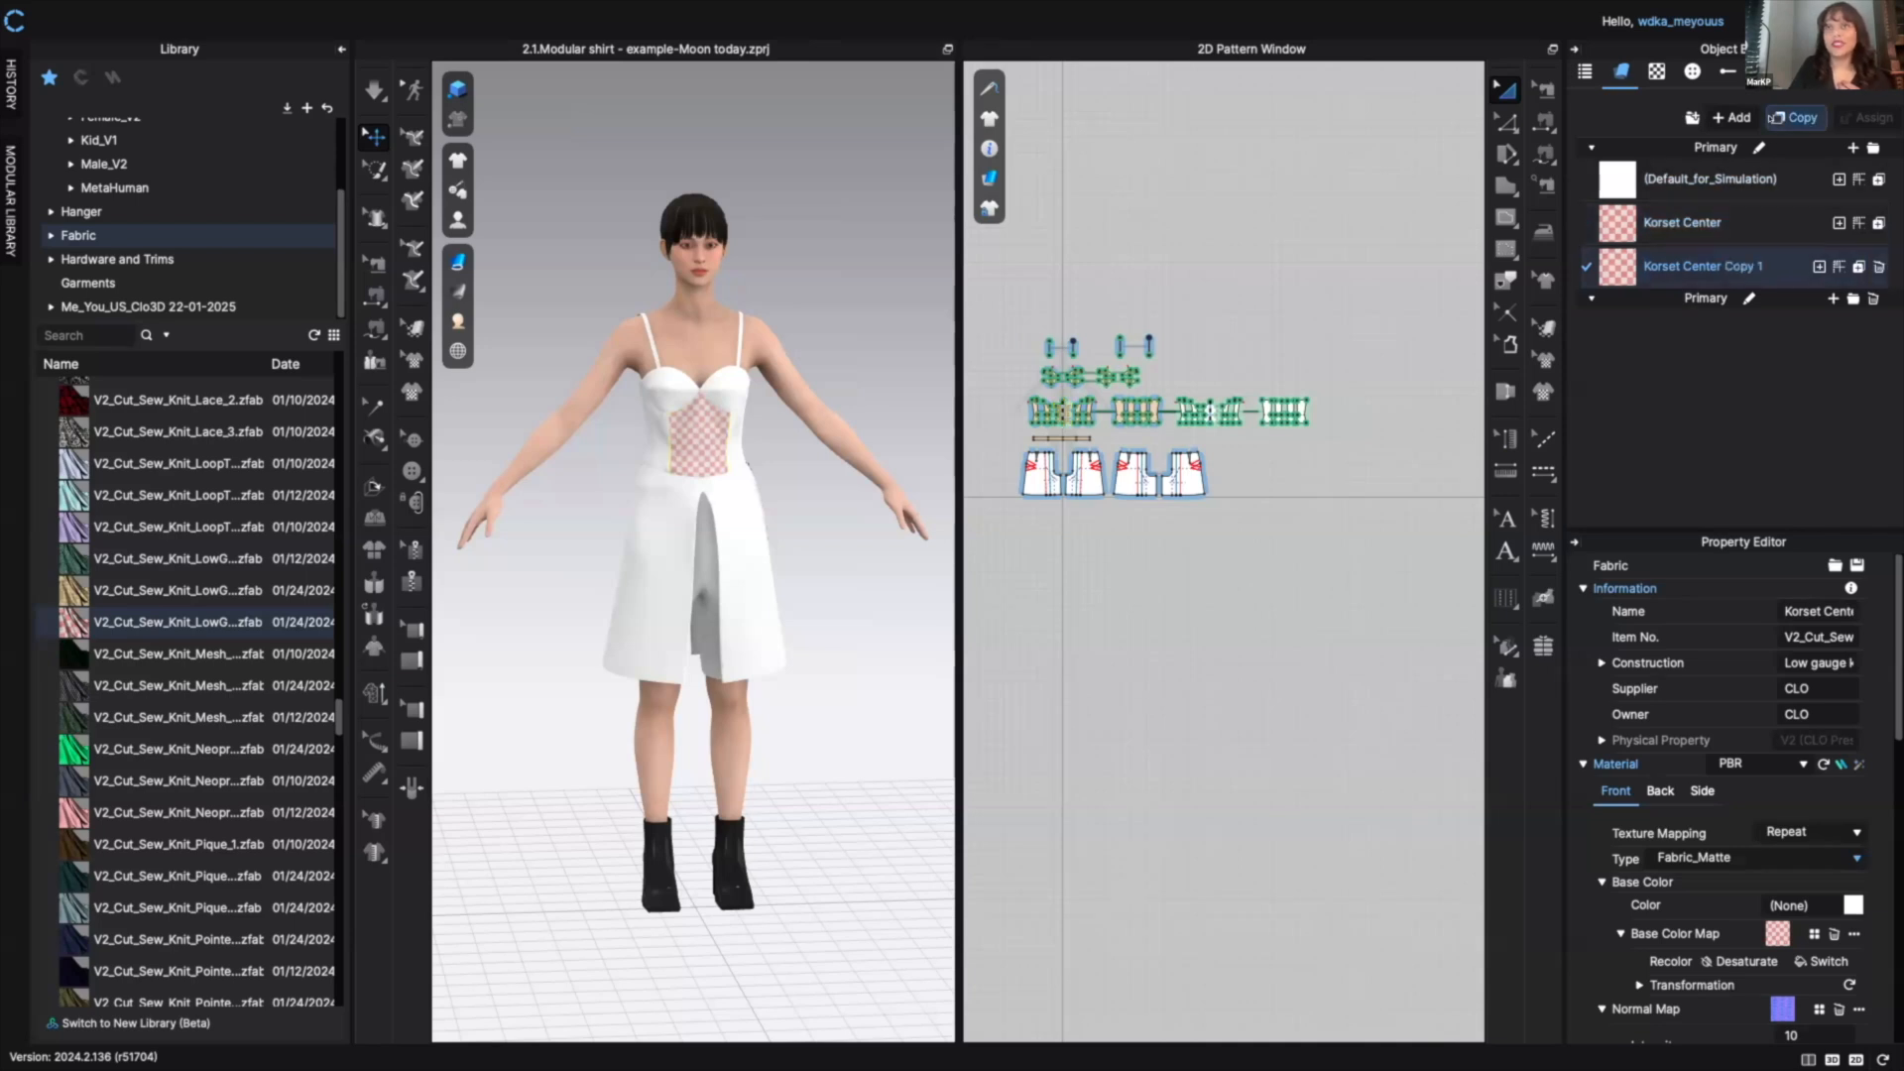
pyautogui.doubleClick(1731, 266)
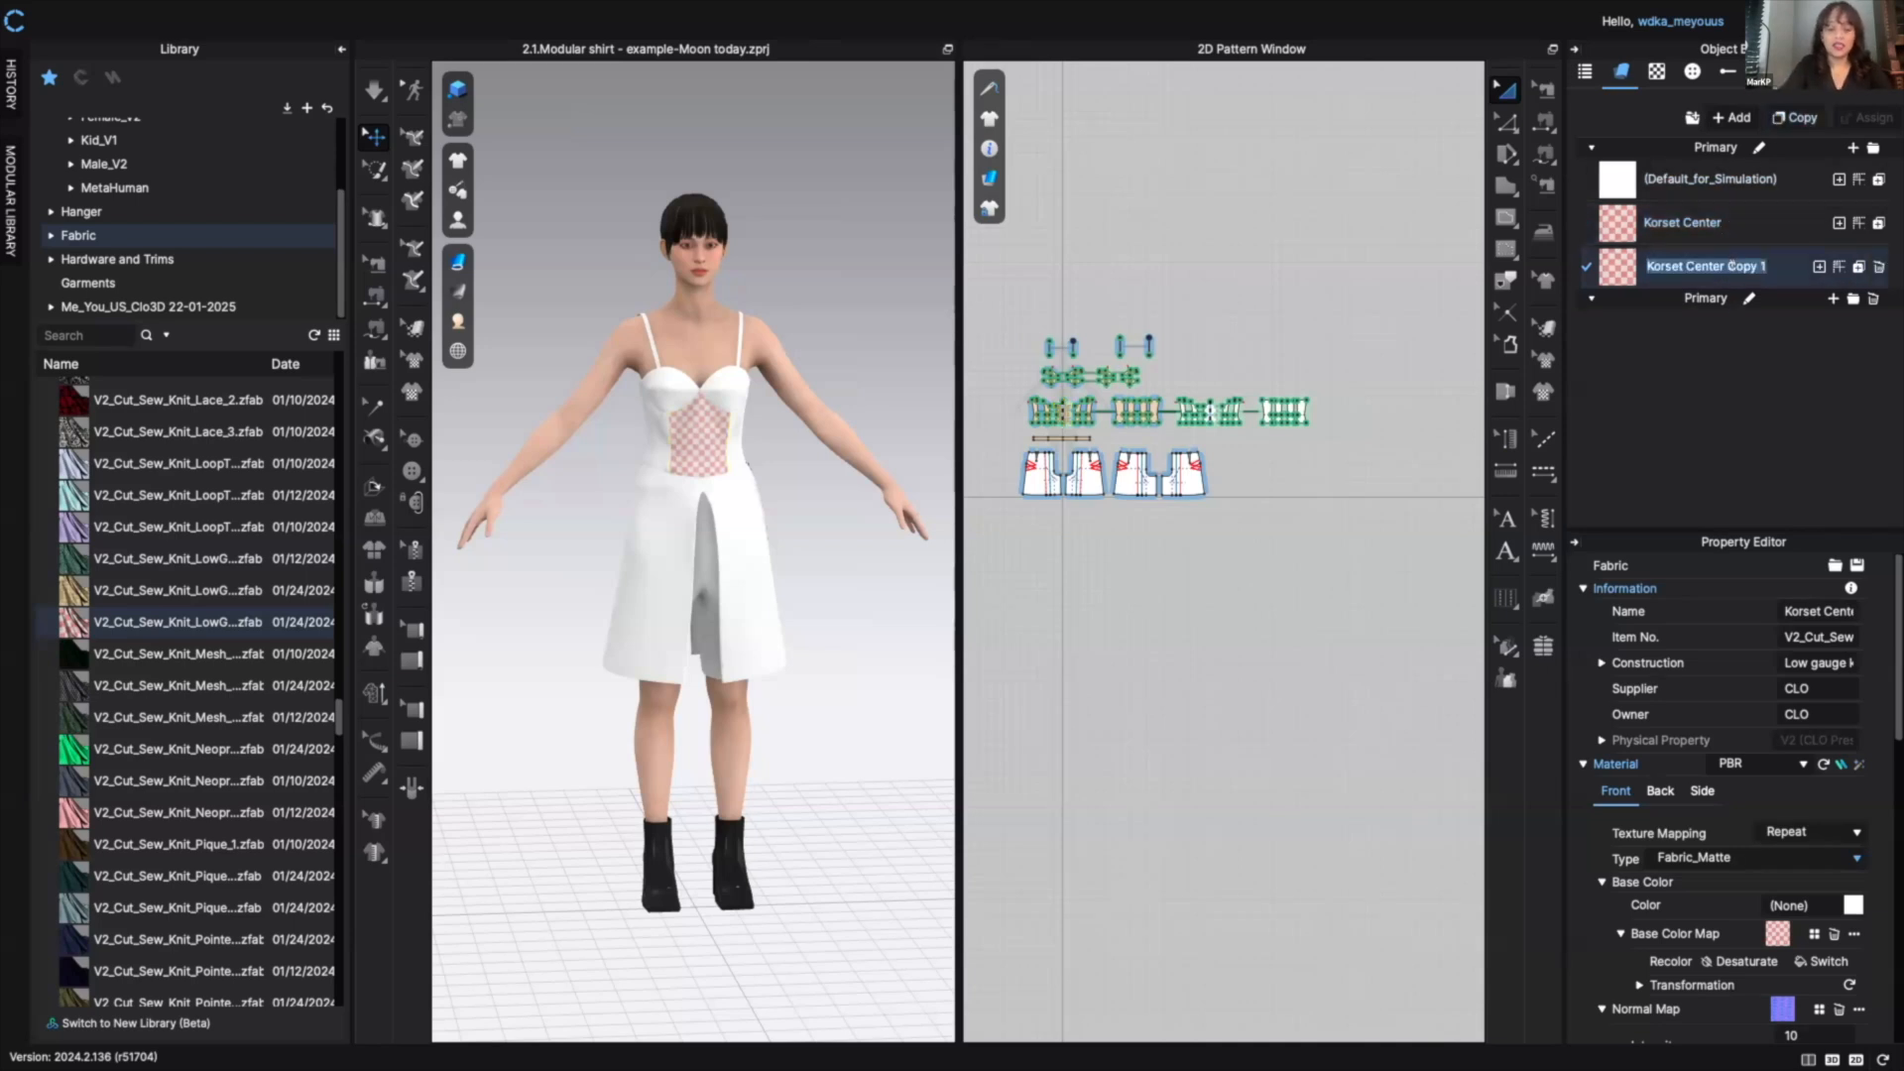
pyautogui.write('Korset sides')
pyautogui.press('Return')
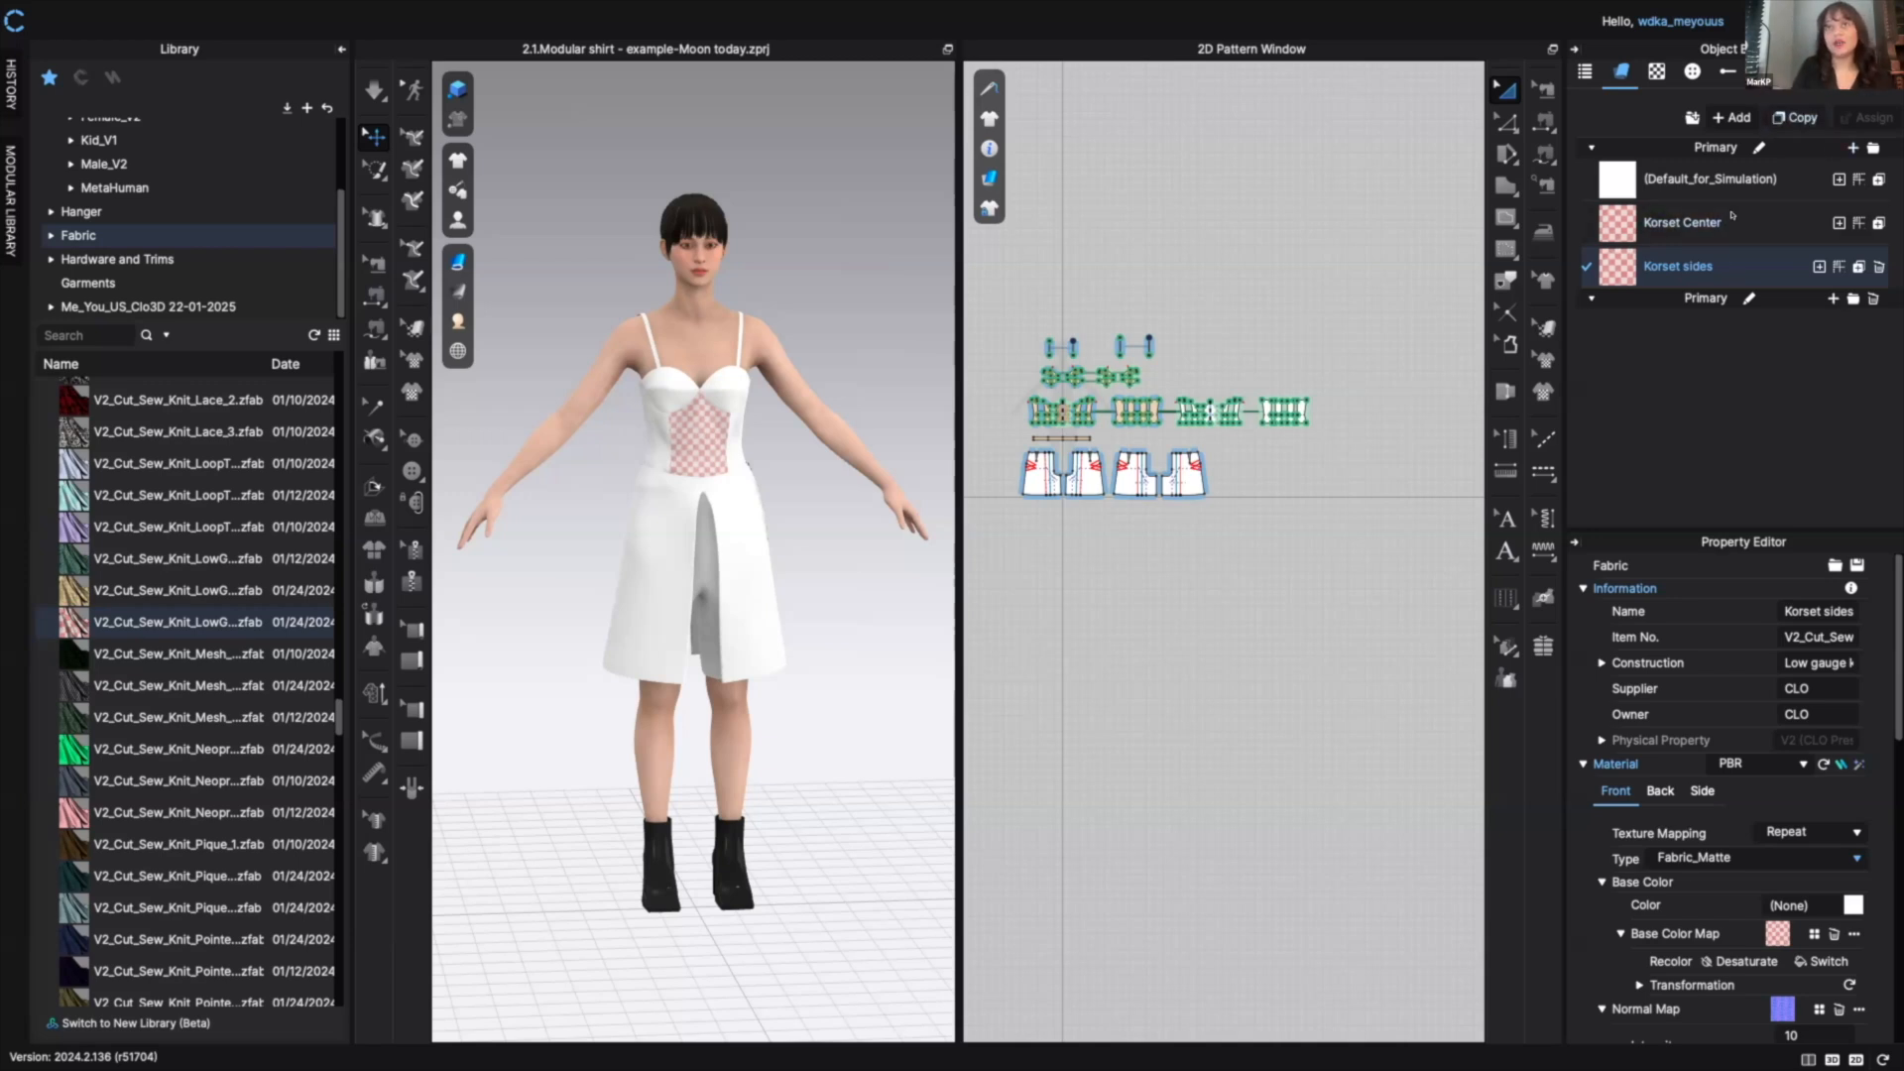
# - Assign the Korset sides fabric to the bustier's front side panels around the center panel in the 3D view
pyautogui.click(1733, 218)
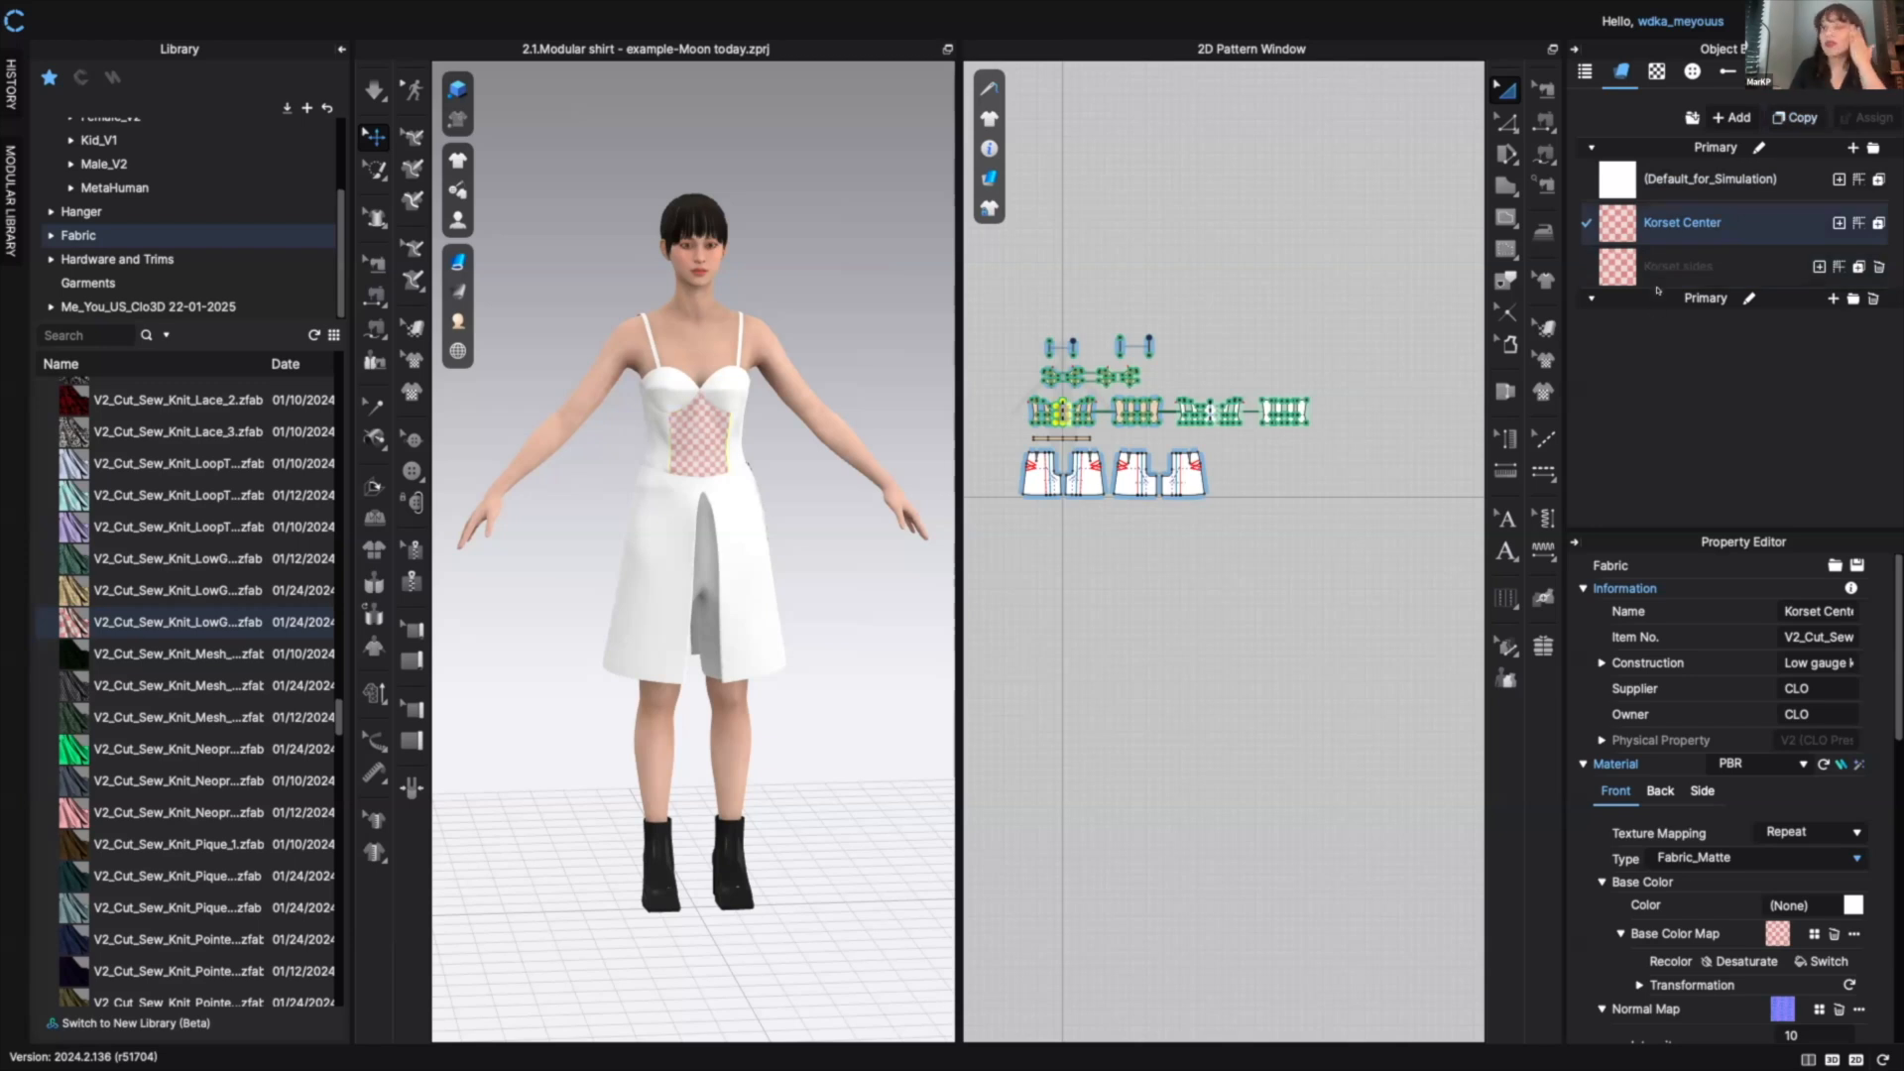
pyautogui.click(1675, 266)
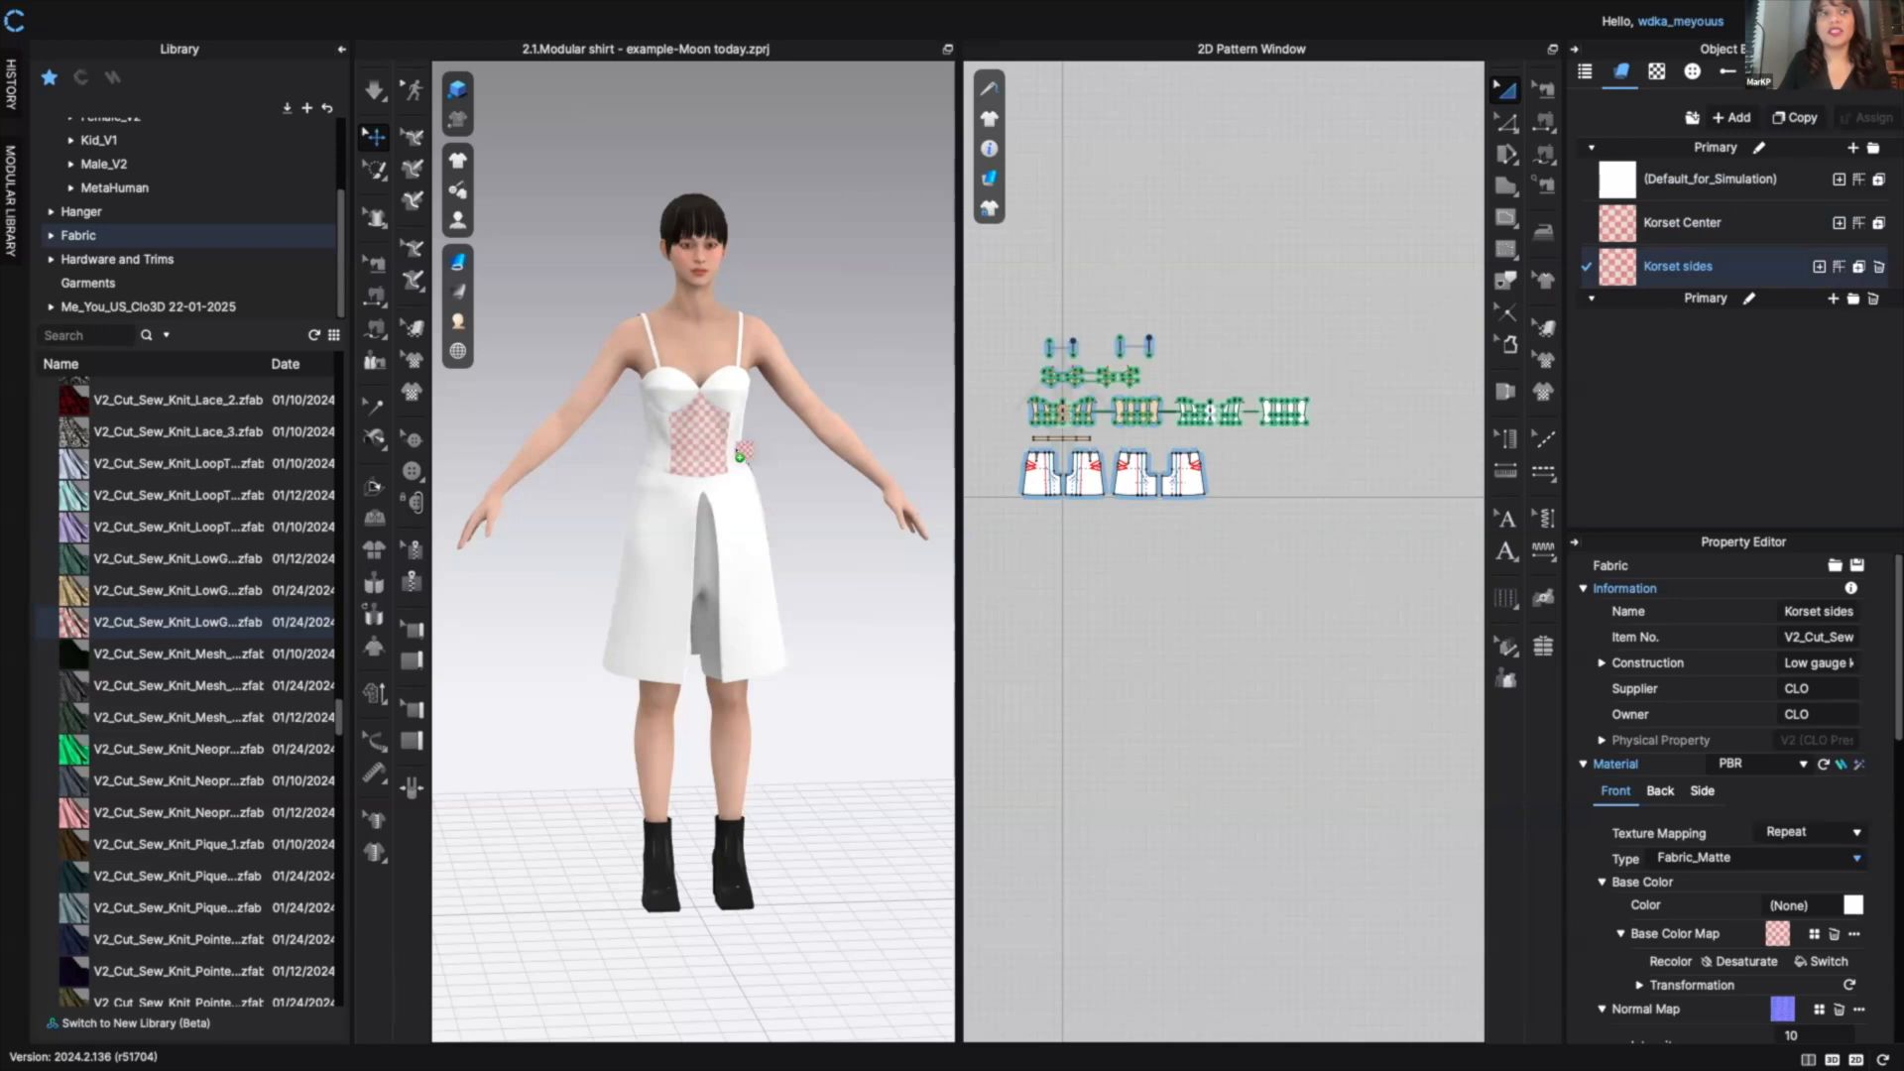
pyautogui.click(735, 452)
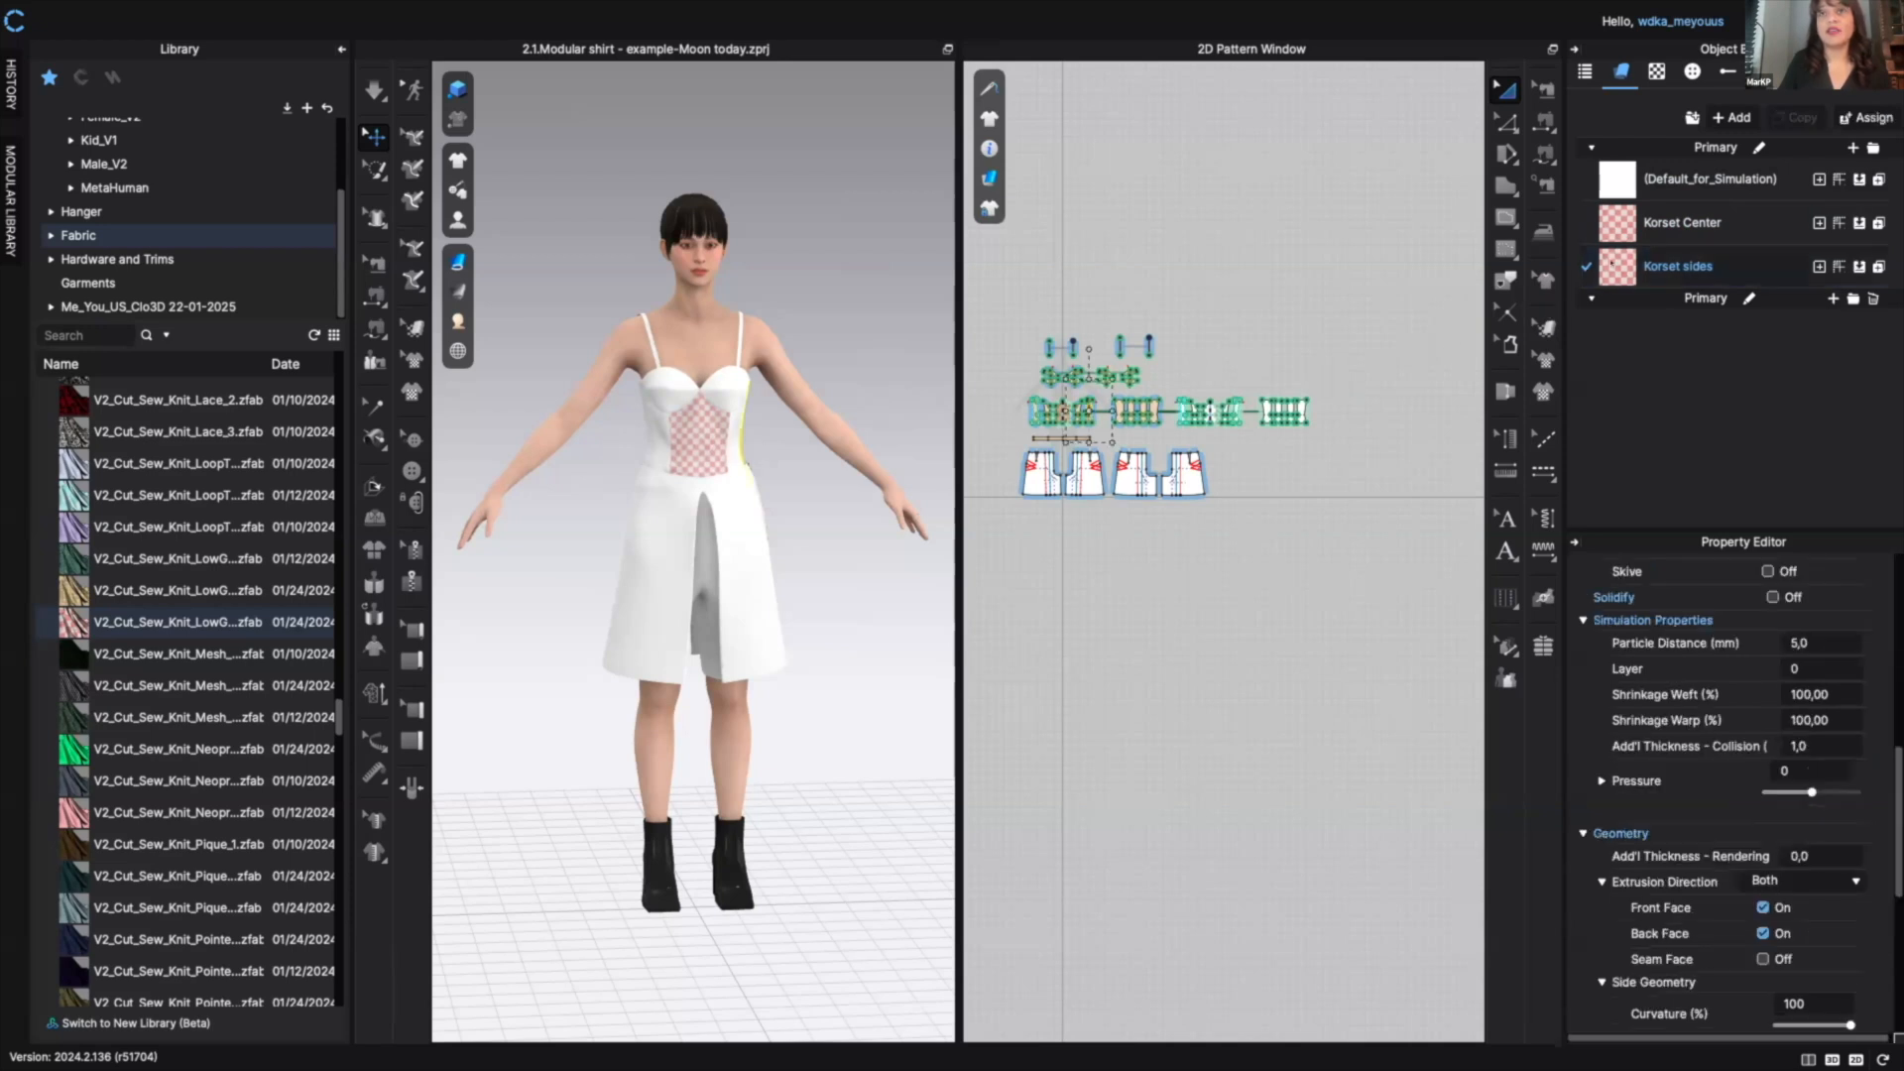
pyautogui.moveTo(918, 442); pyautogui.dragTo(657, 451)
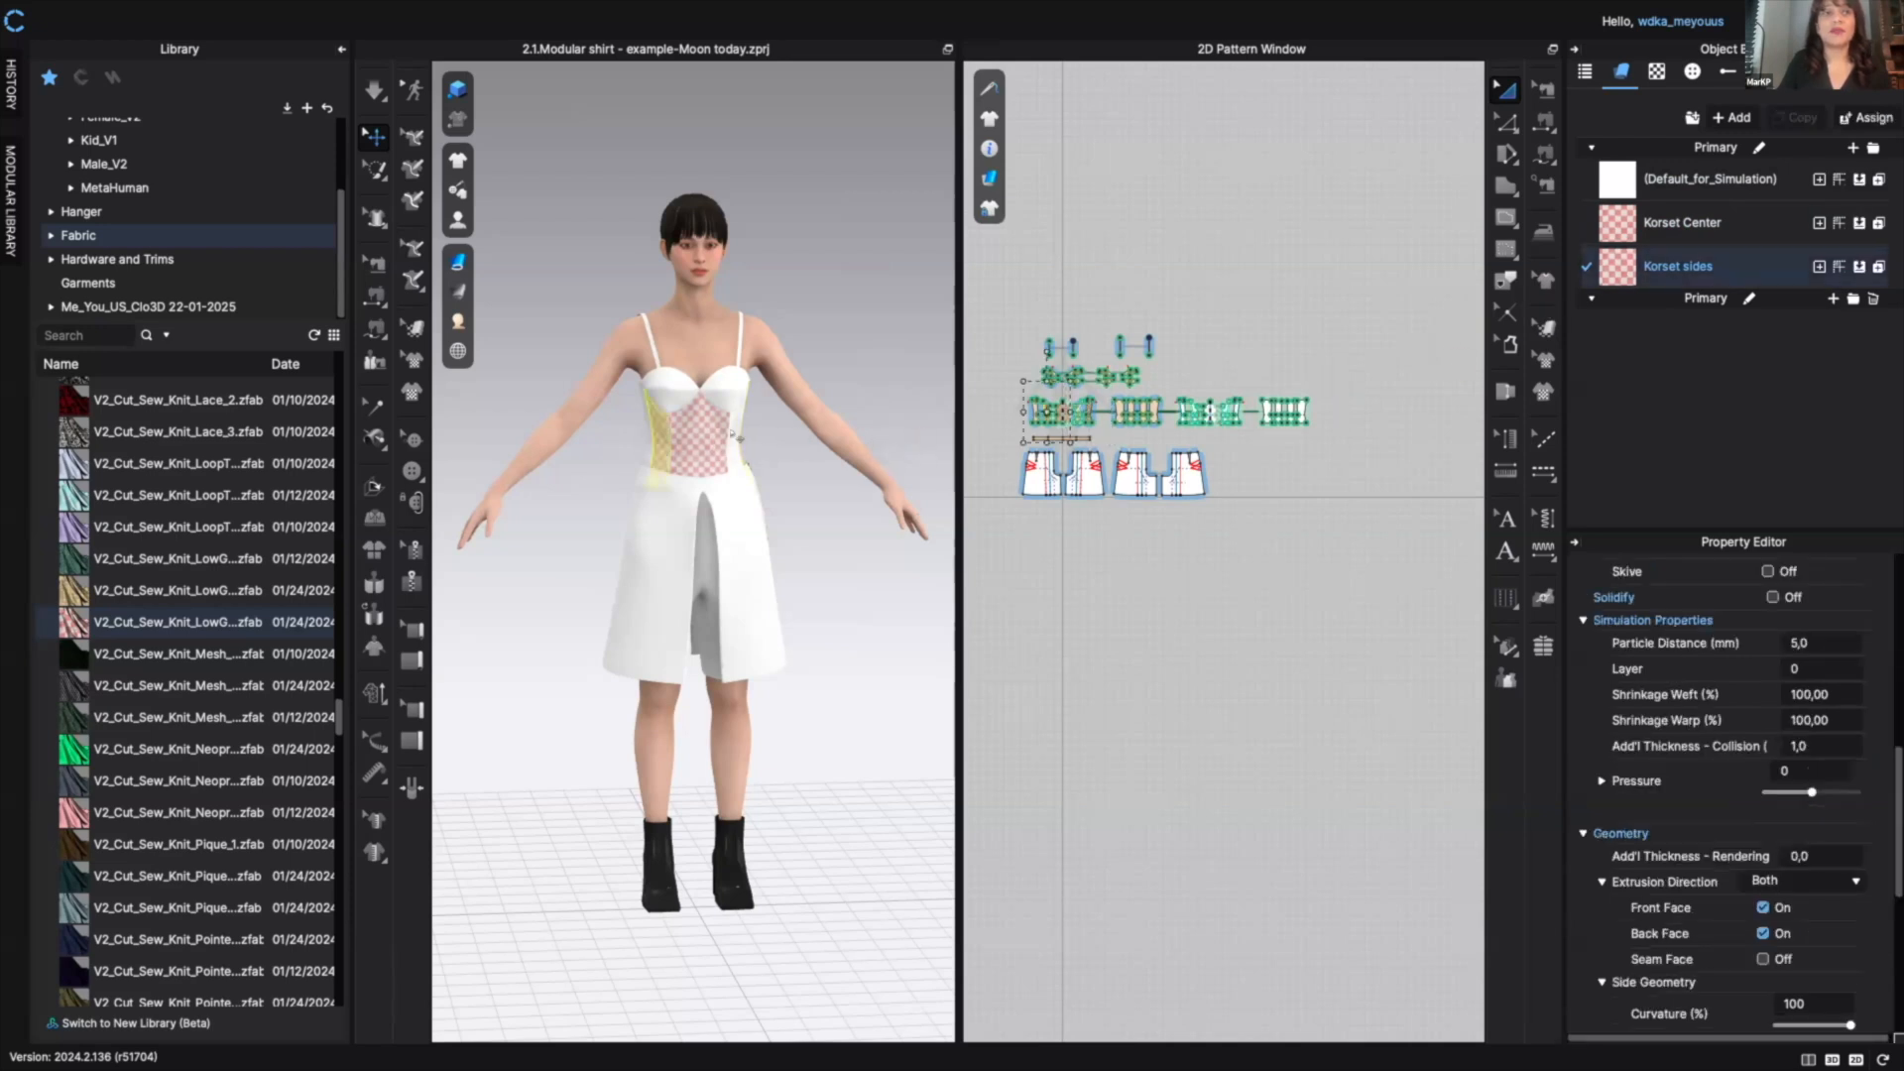
pyautogui.moveTo(1678, 266); pyautogui.dragTo(737, 458)
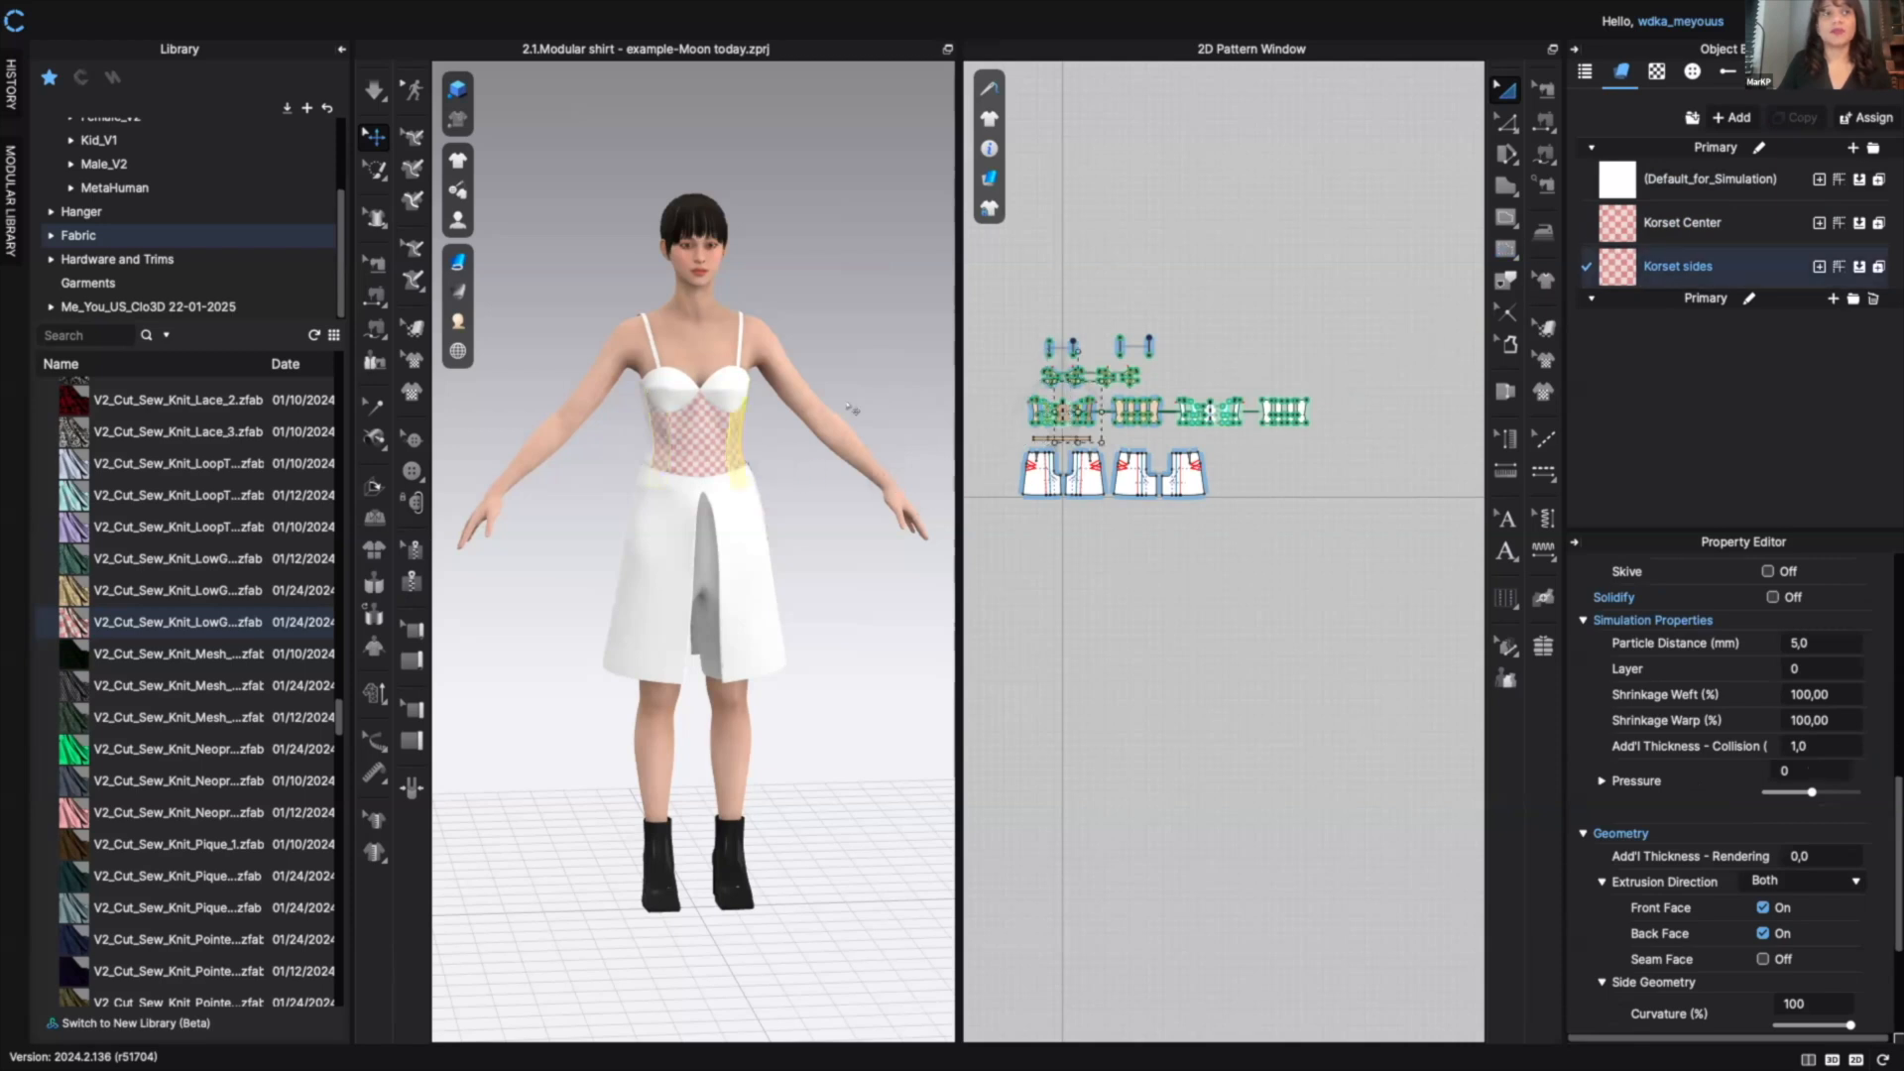
pyautogui.moveTo(1678, 266); pyautogui.dragTo(643, 454)
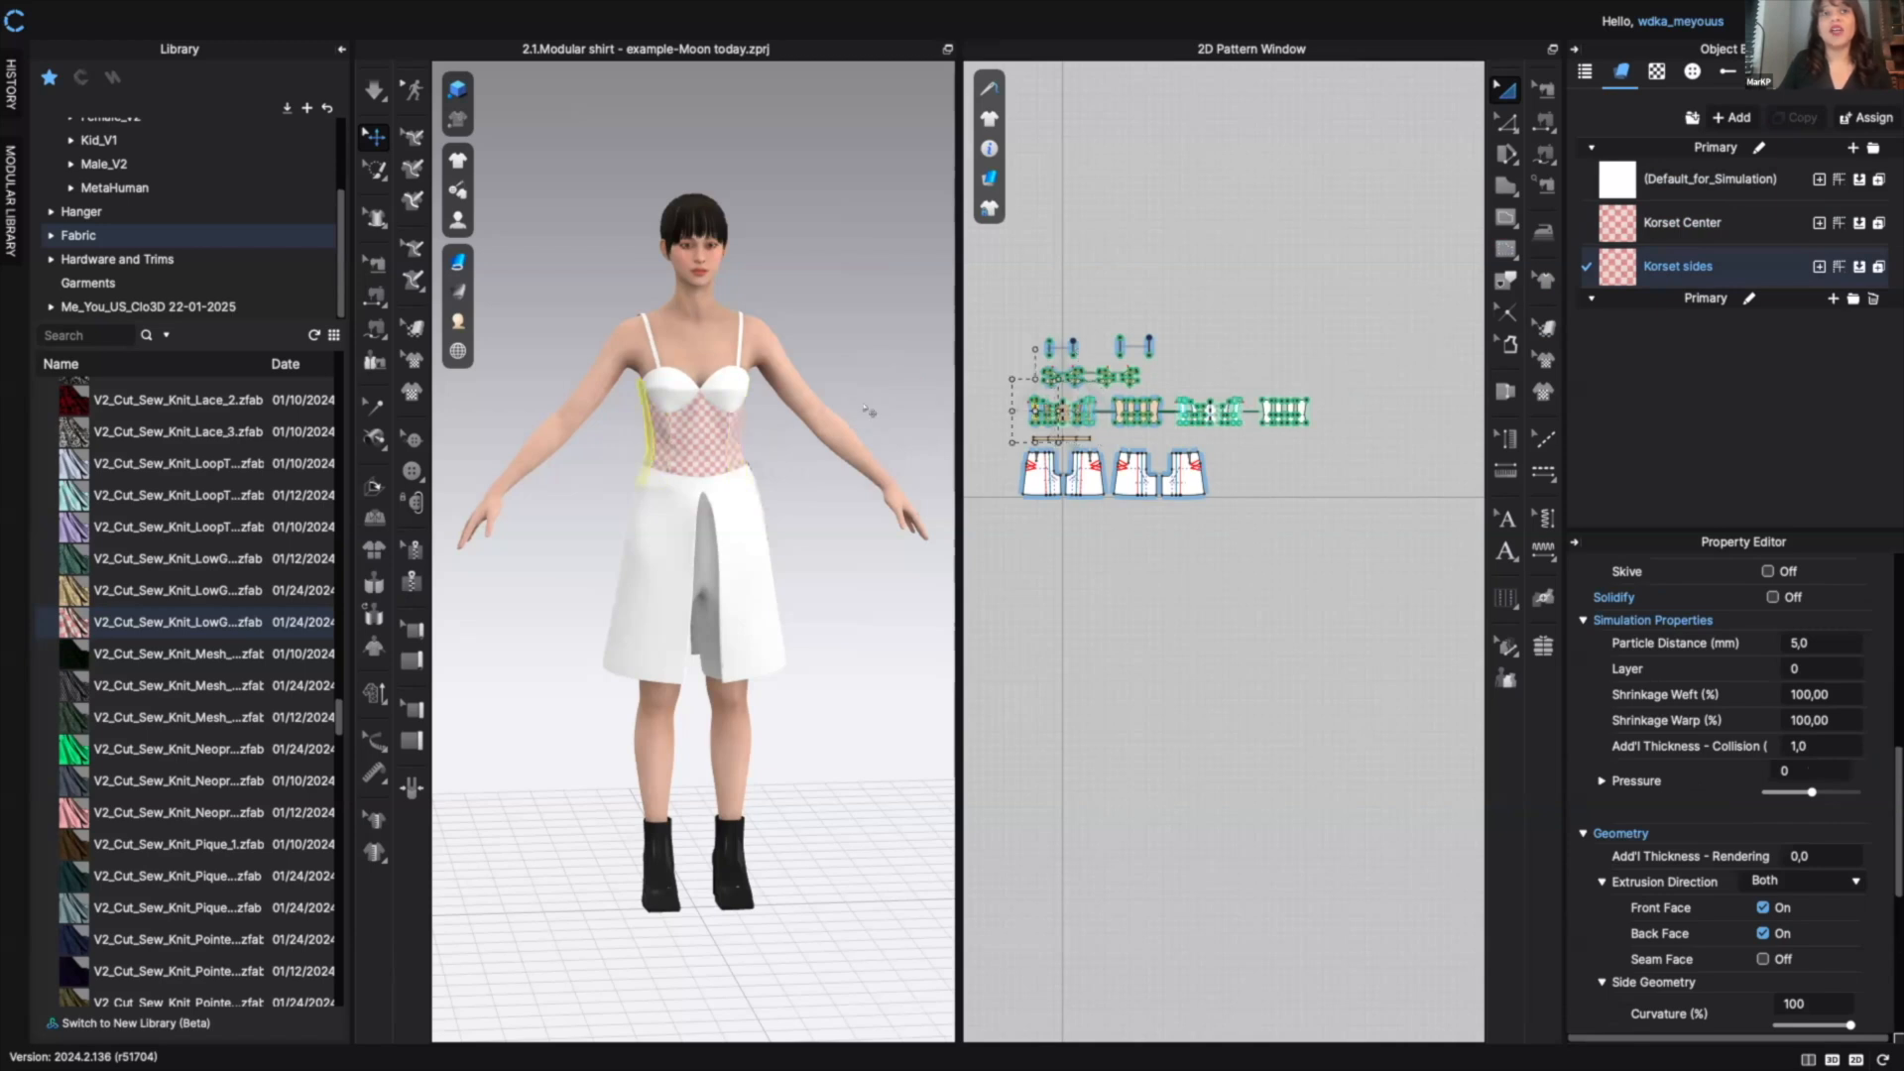
pyautogui.click(1279, 373)
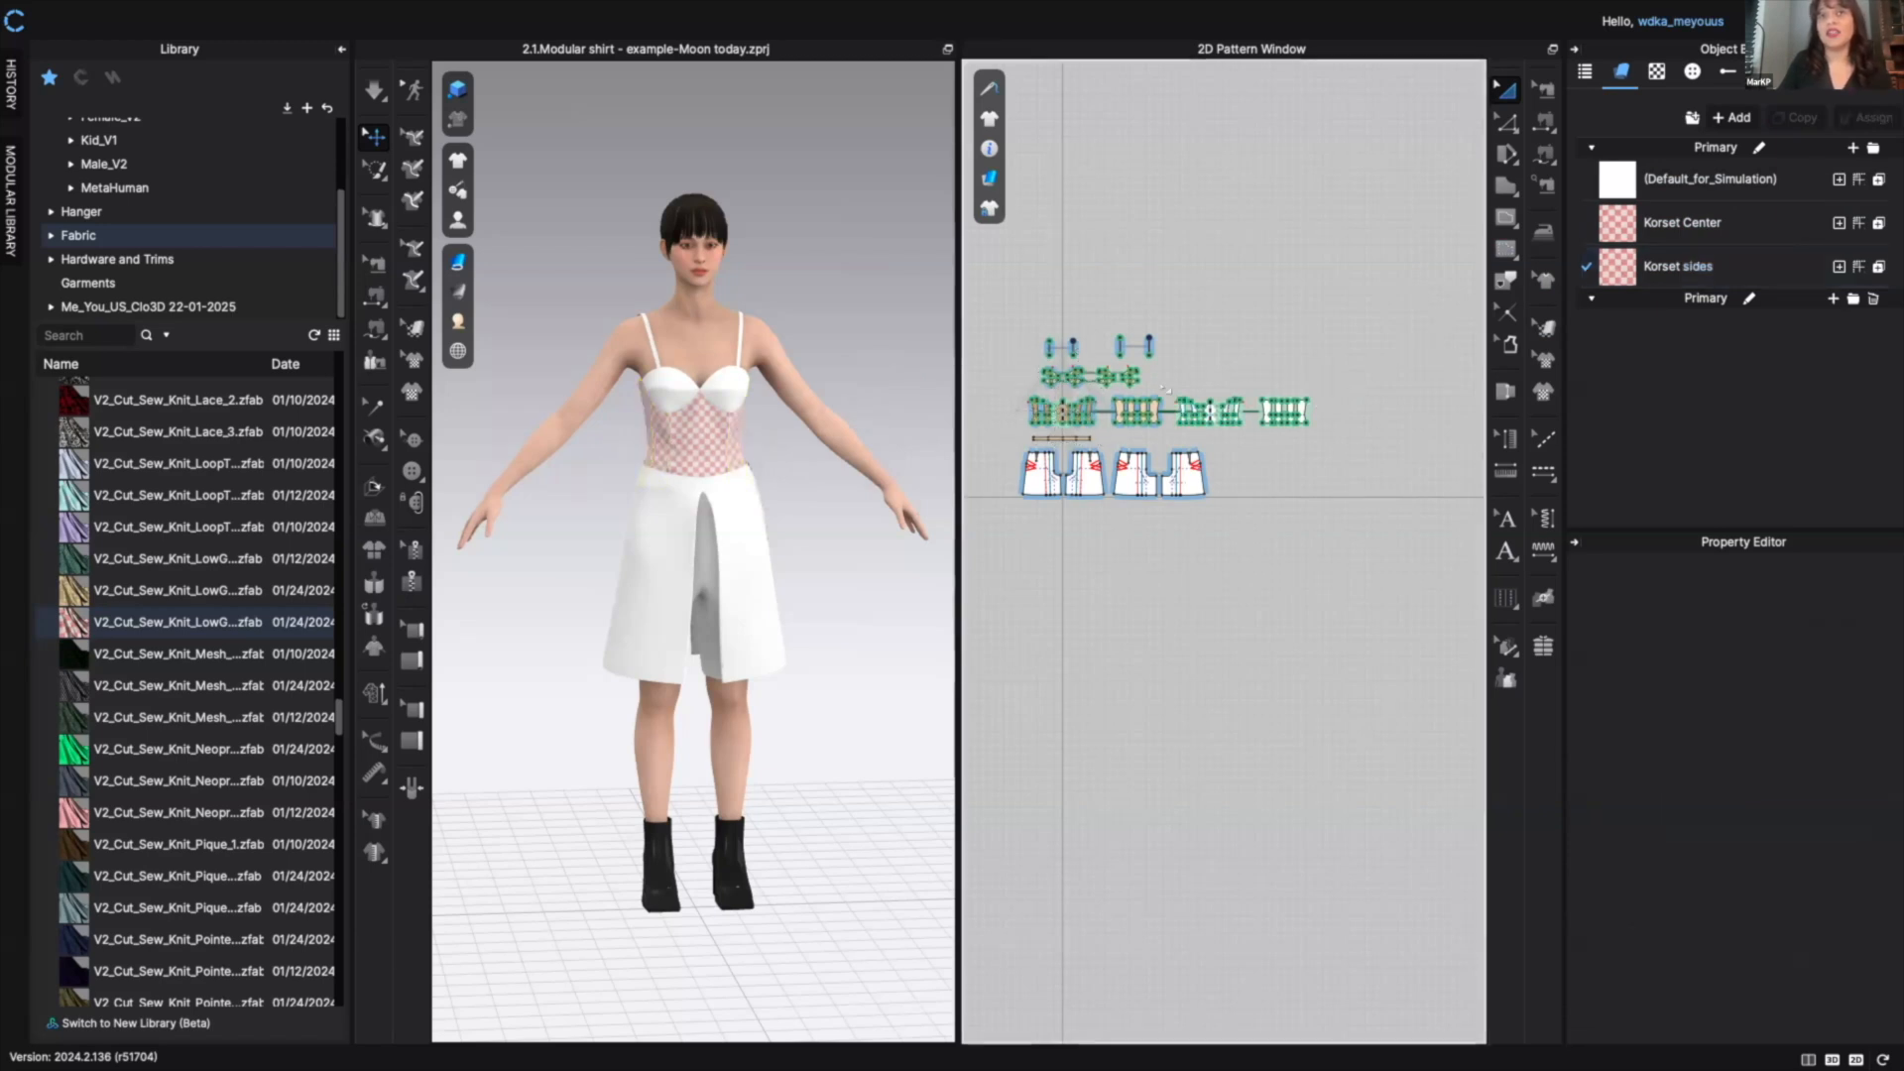
# - Assign the Korset sides fabric to the two rightmost groups of bustier body patterns in the 2D layout
pyautogui.moveTo(1201, 419); pyautogui.dragTo(1336, 439)
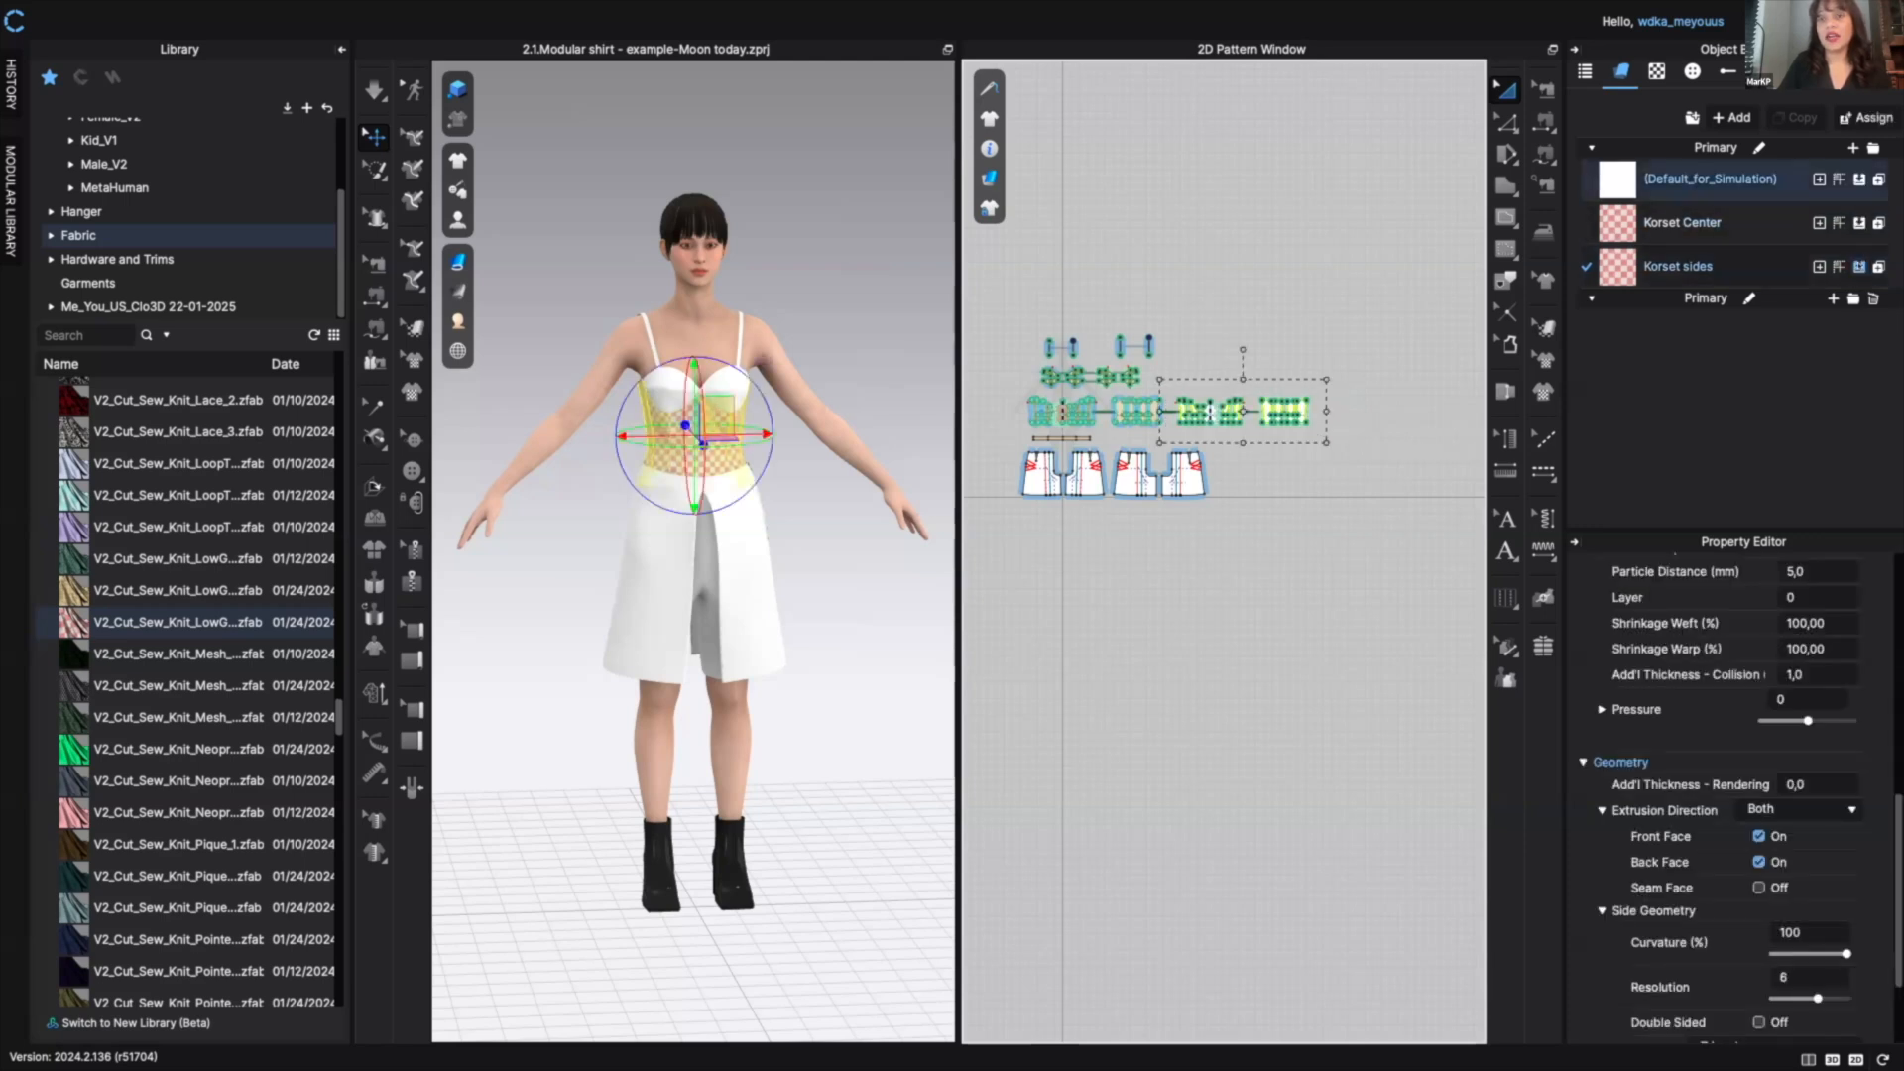
pyautogui.click(1857, 265)
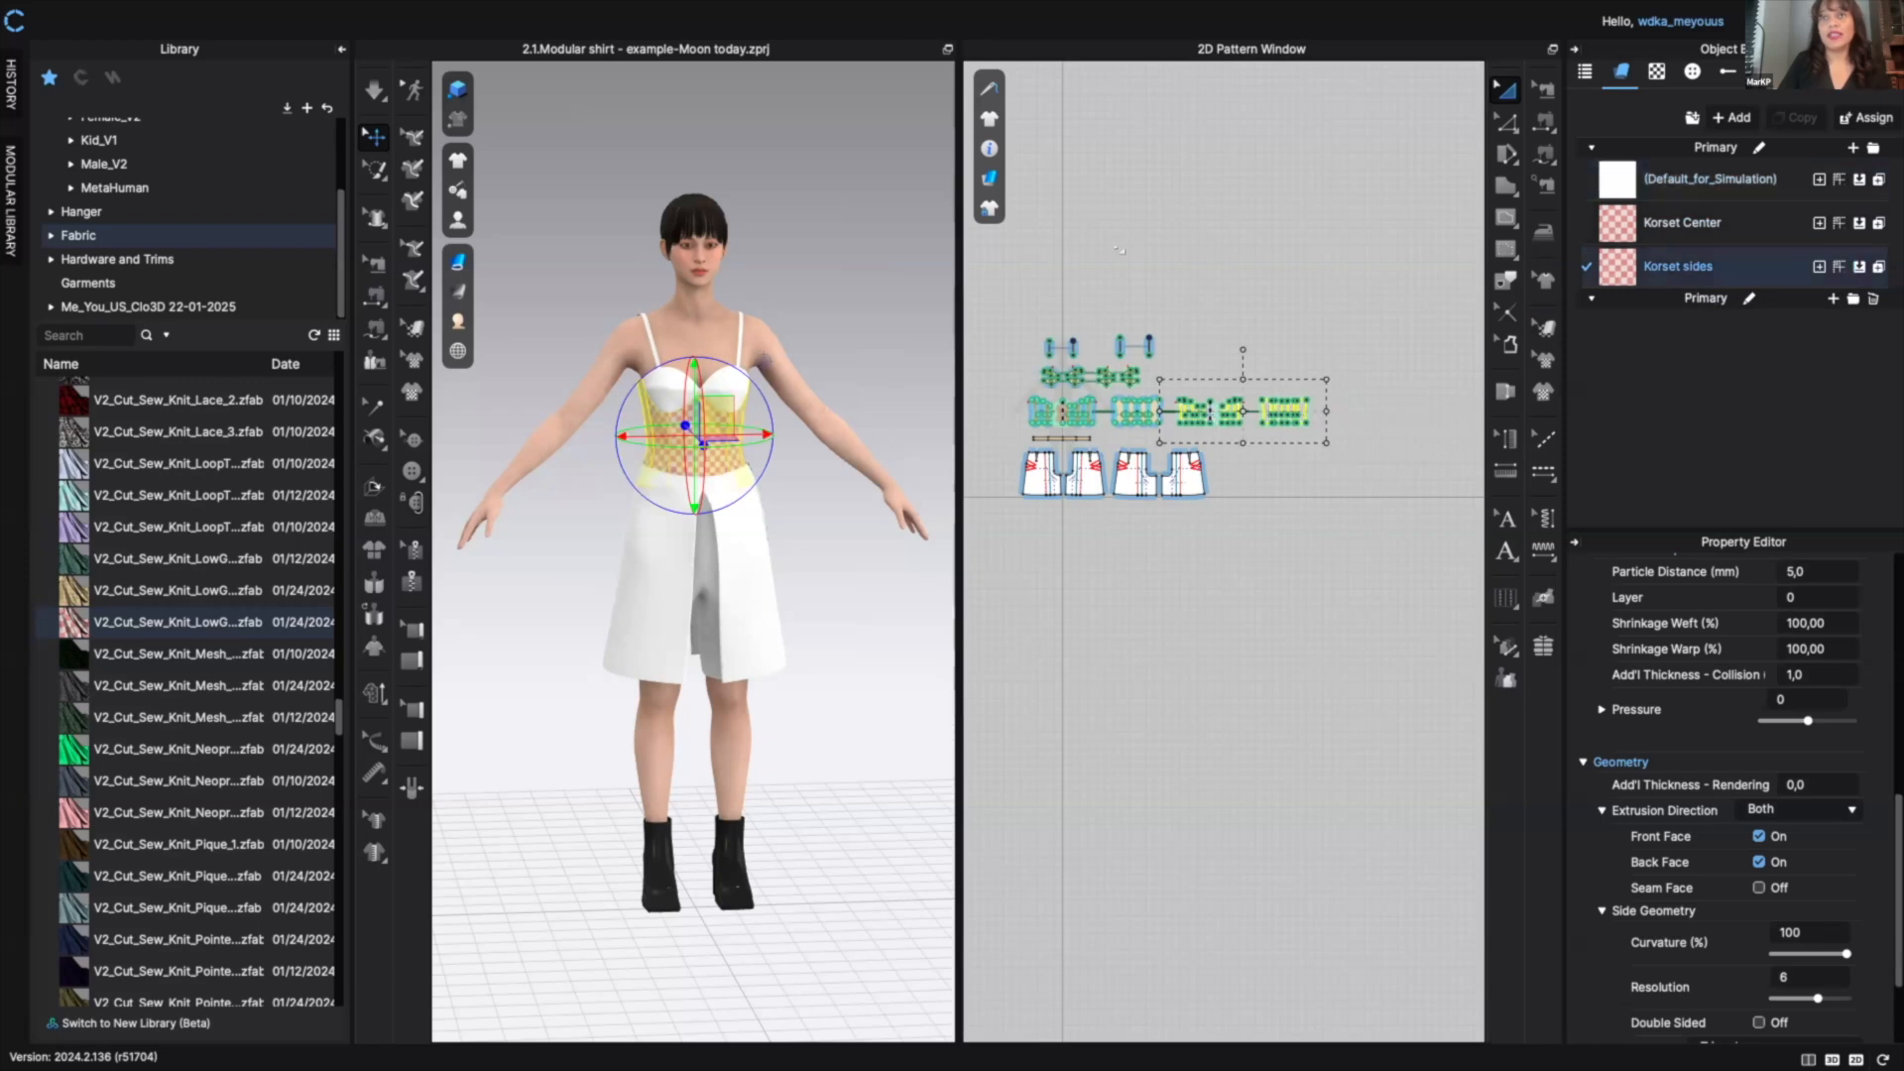
pyautogui.click(1310, 235)
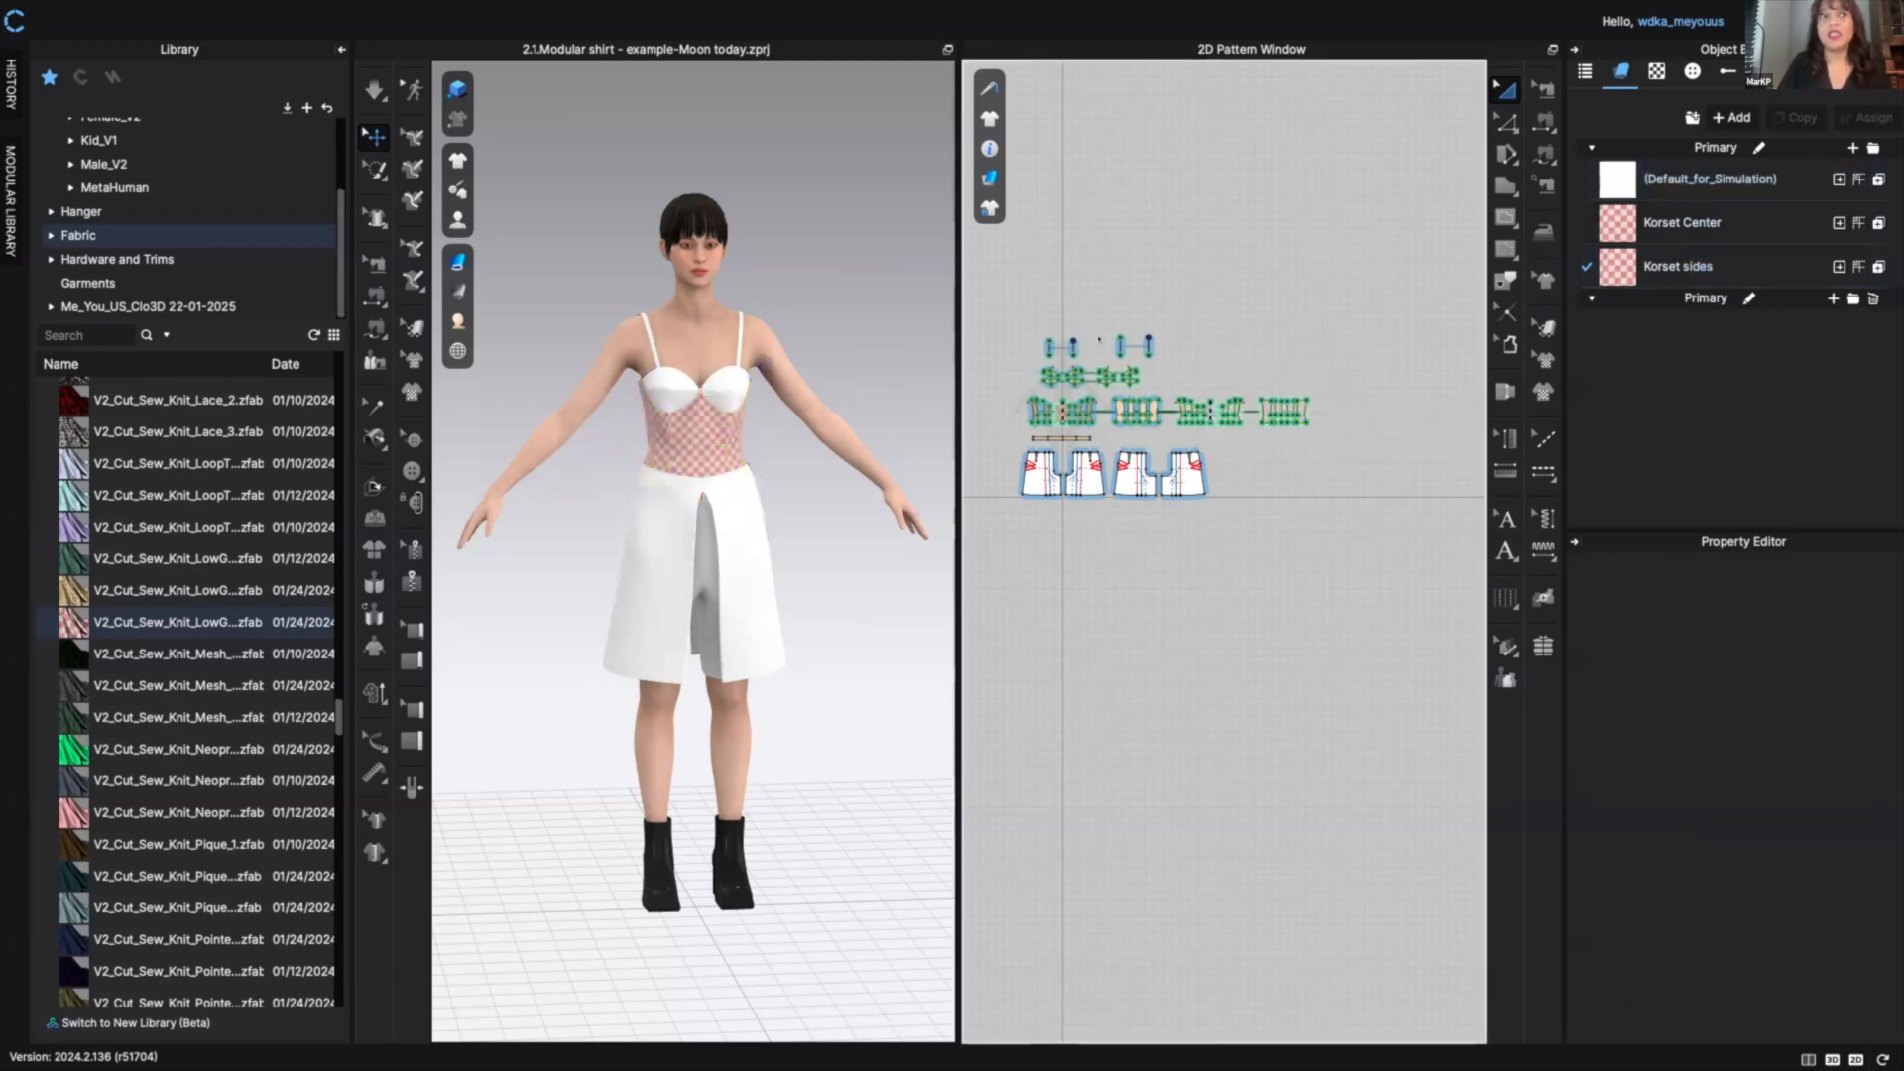
pyautogui.click(709, 440)
pyautogui.click(1310, 216)
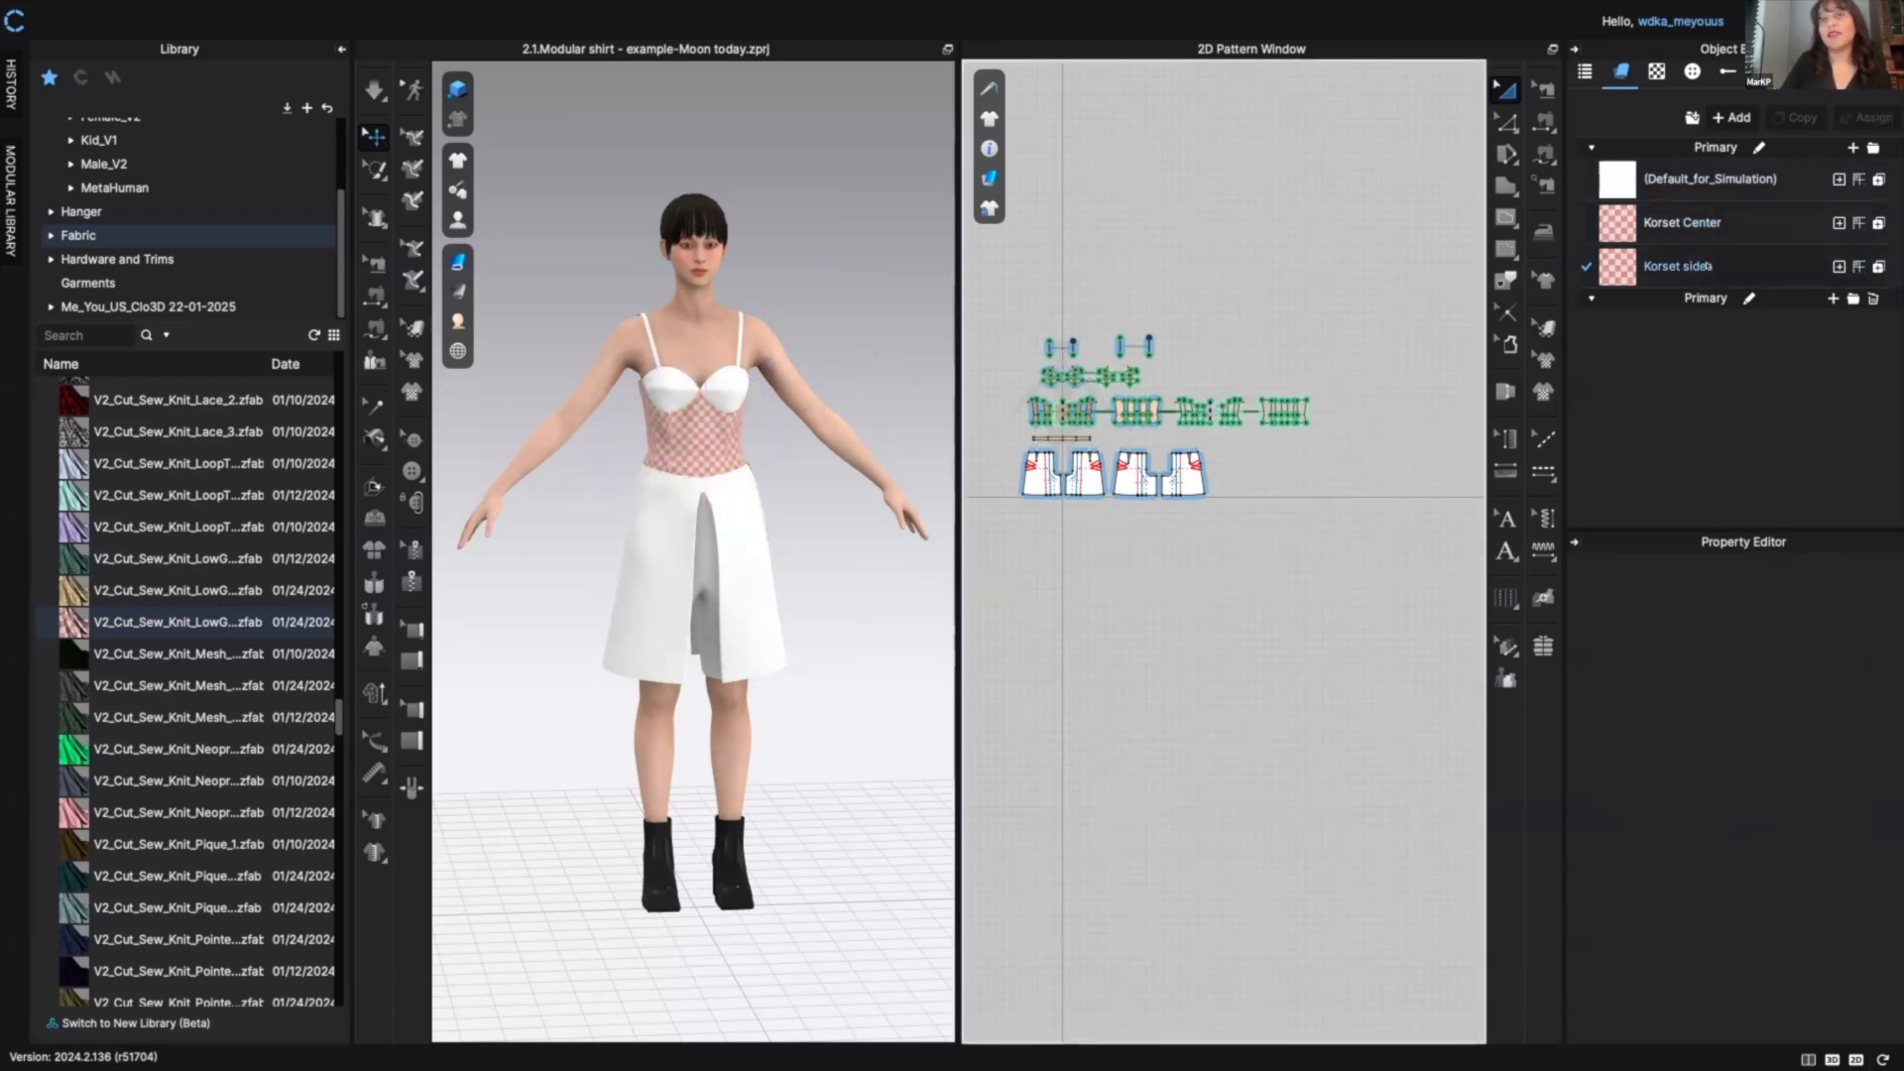
# - Desaturate the base color map of the Korset sides fabric, keeping its existing texture image
pyautogui.click(1708, 266)
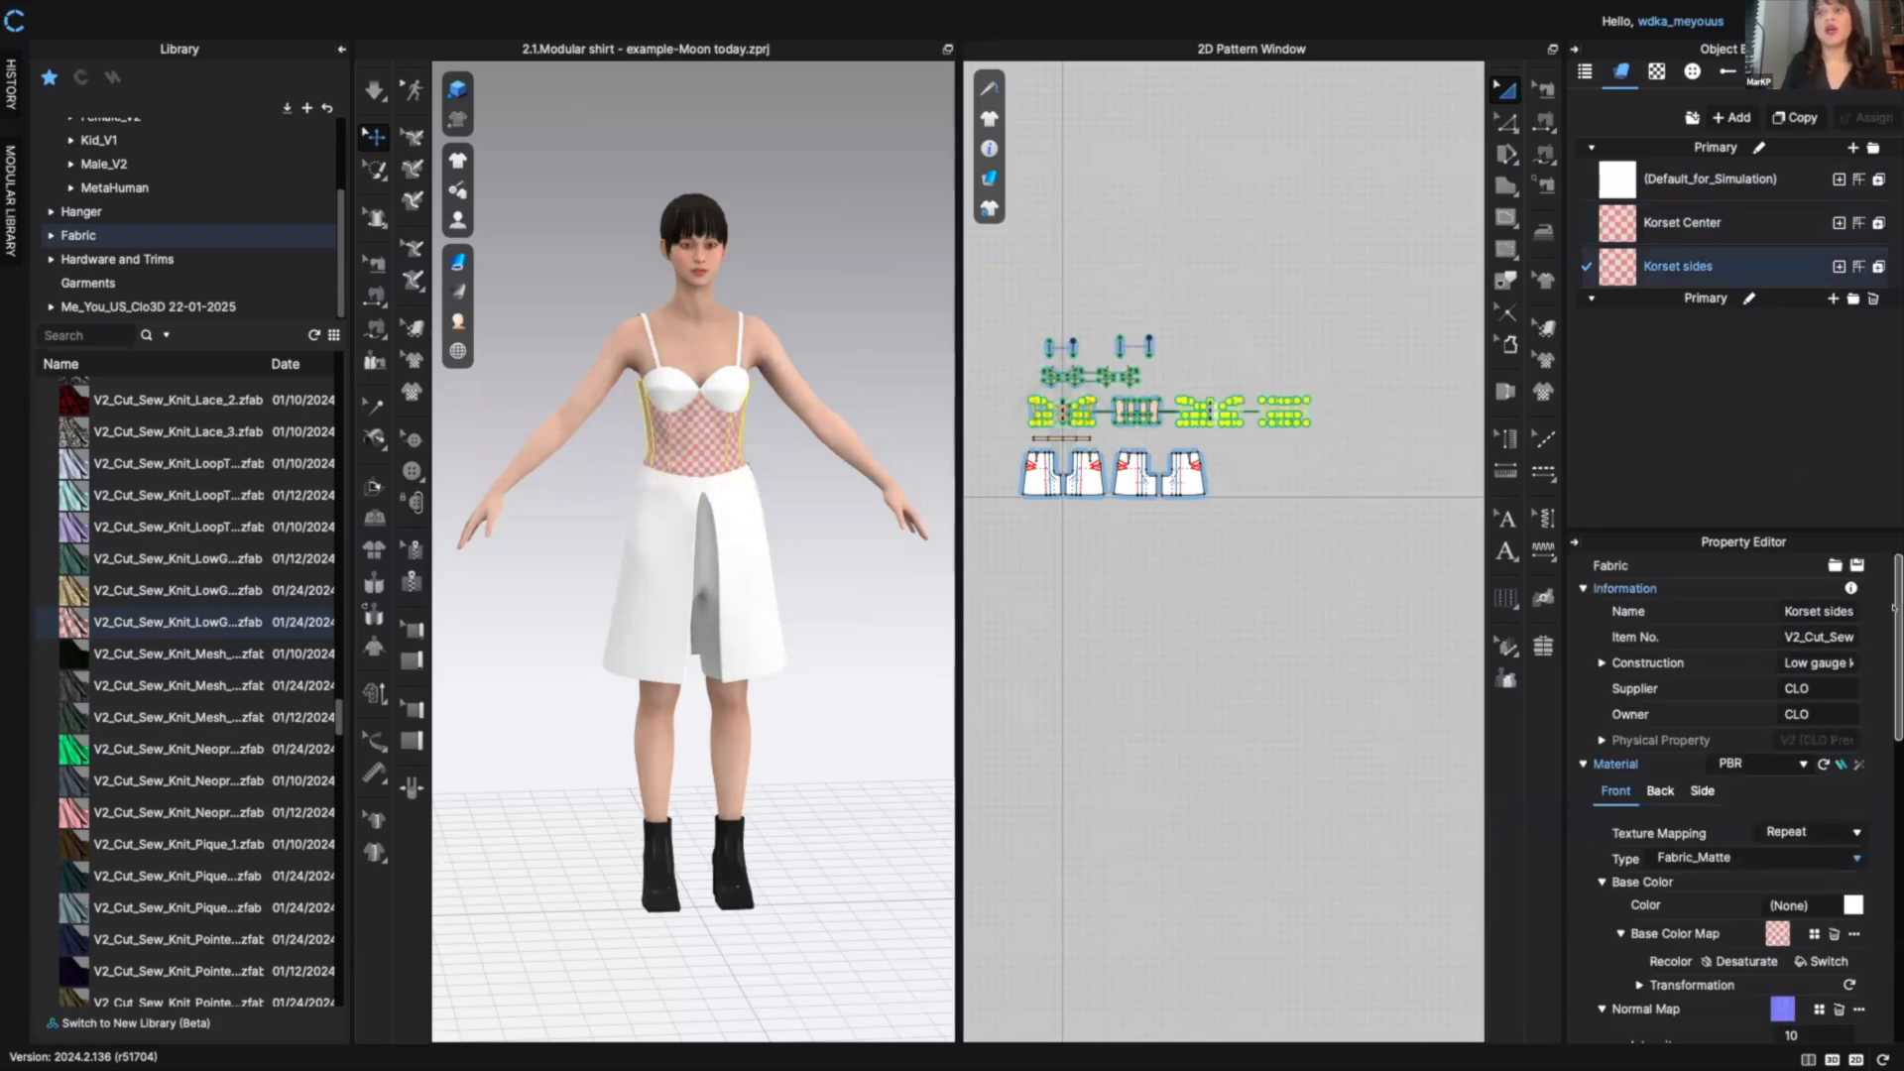
pyautogui.moveTo(1895, 622); pyautogui.dragTo(1879, 721)
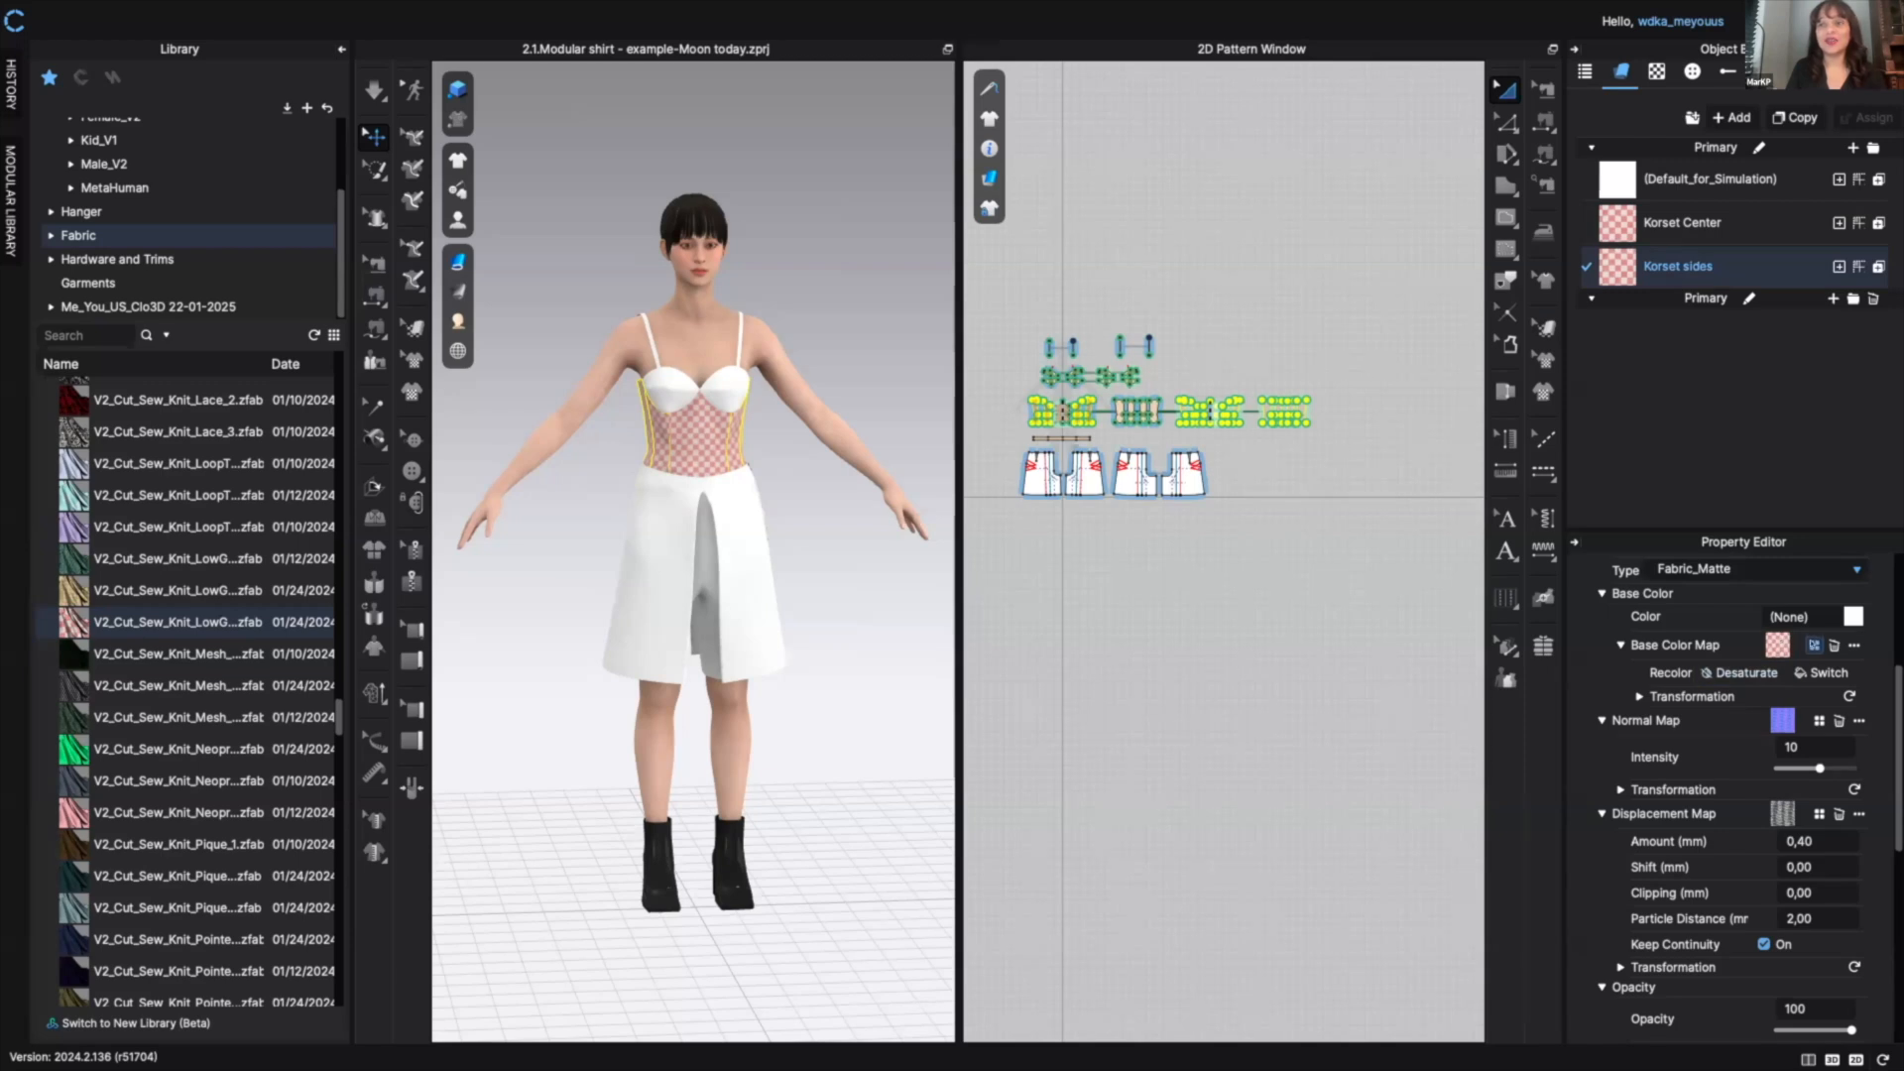
pyautogui.click(1814, 644)
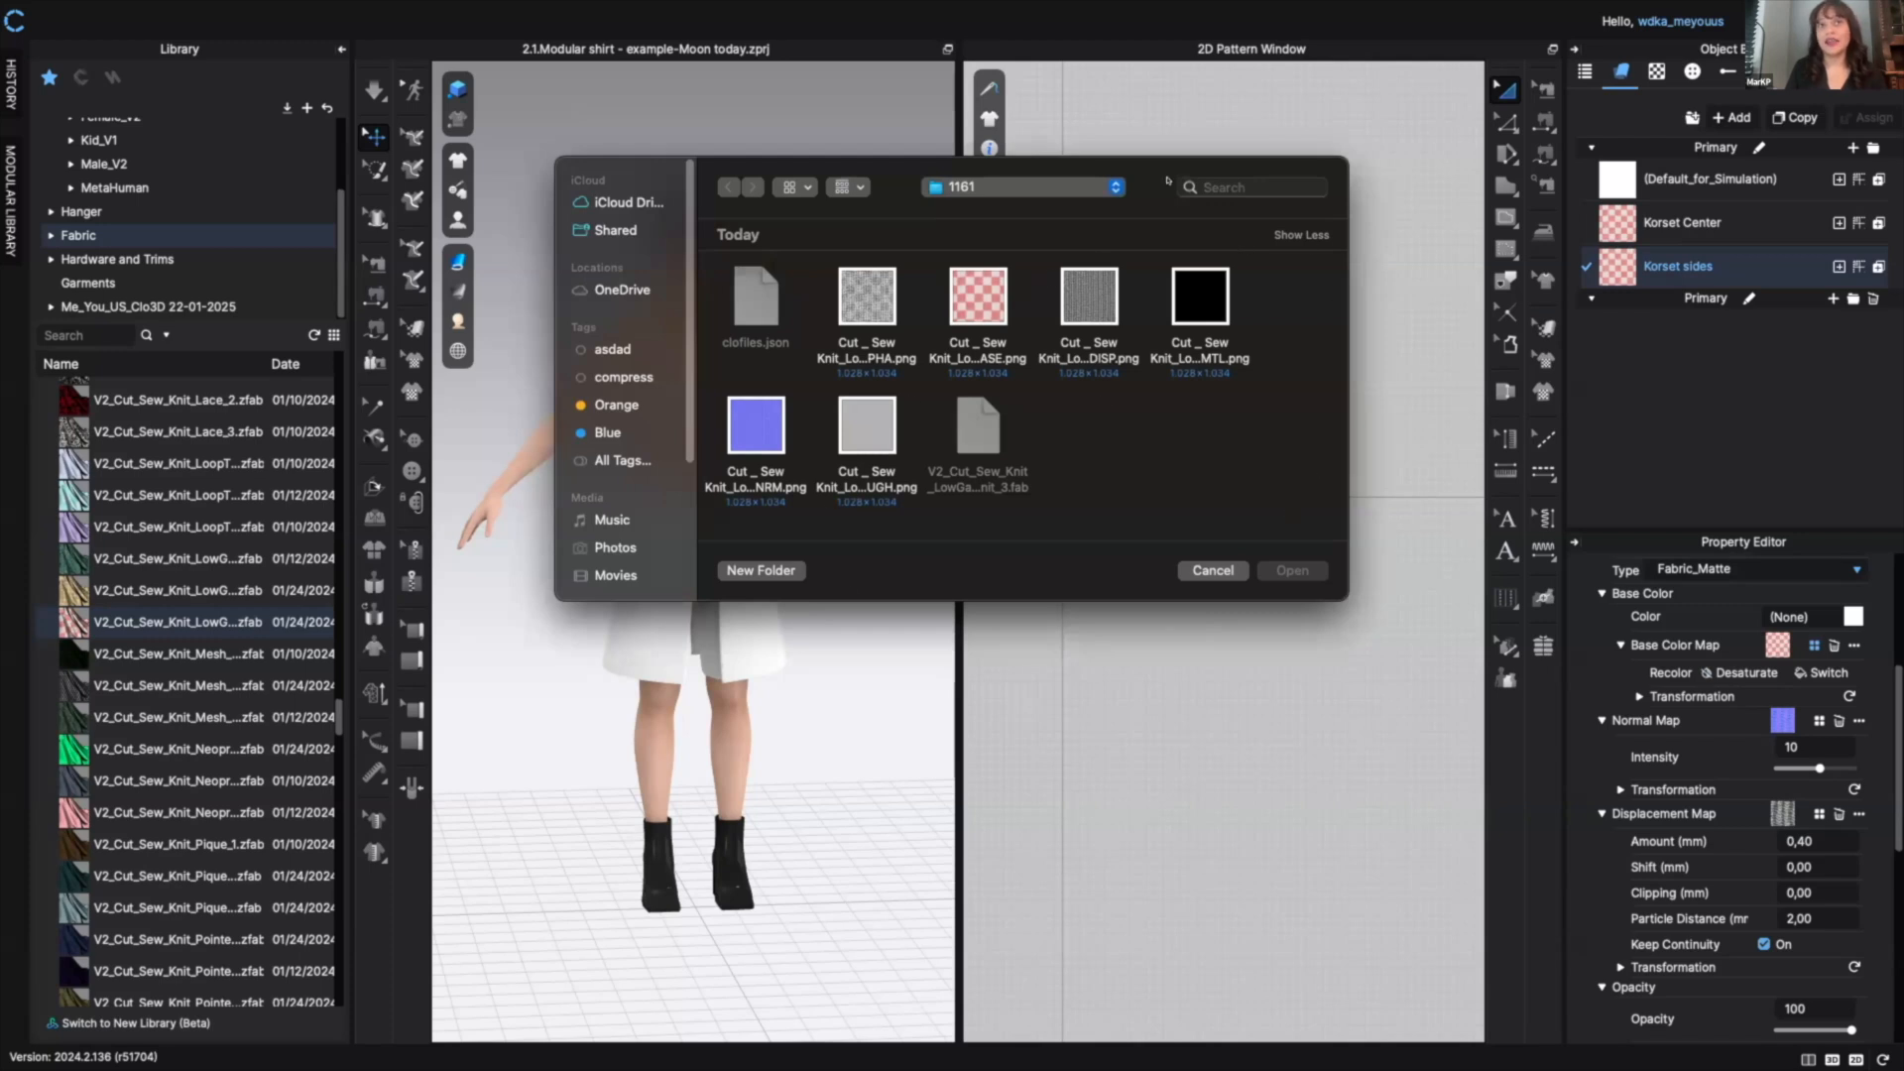
pyautogui.click(1198, 572)
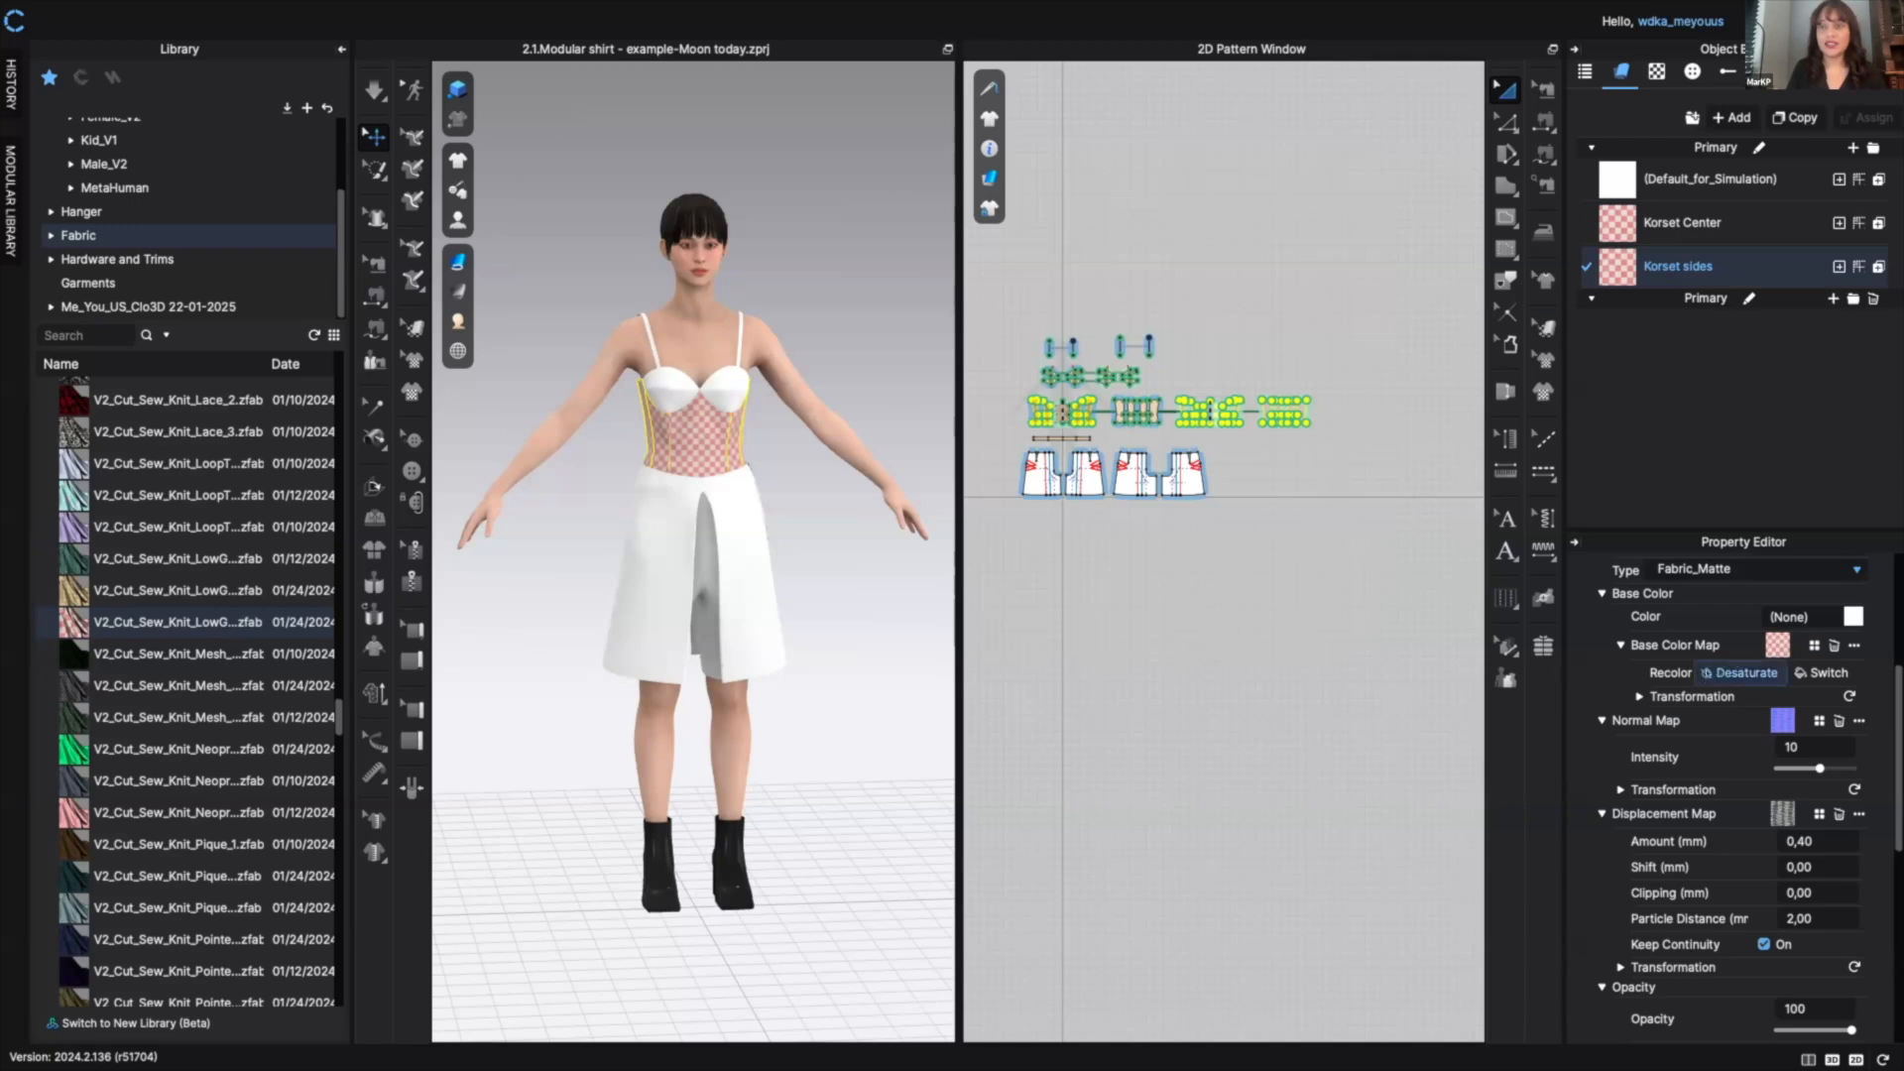
pyautogui.click(1717, 674)
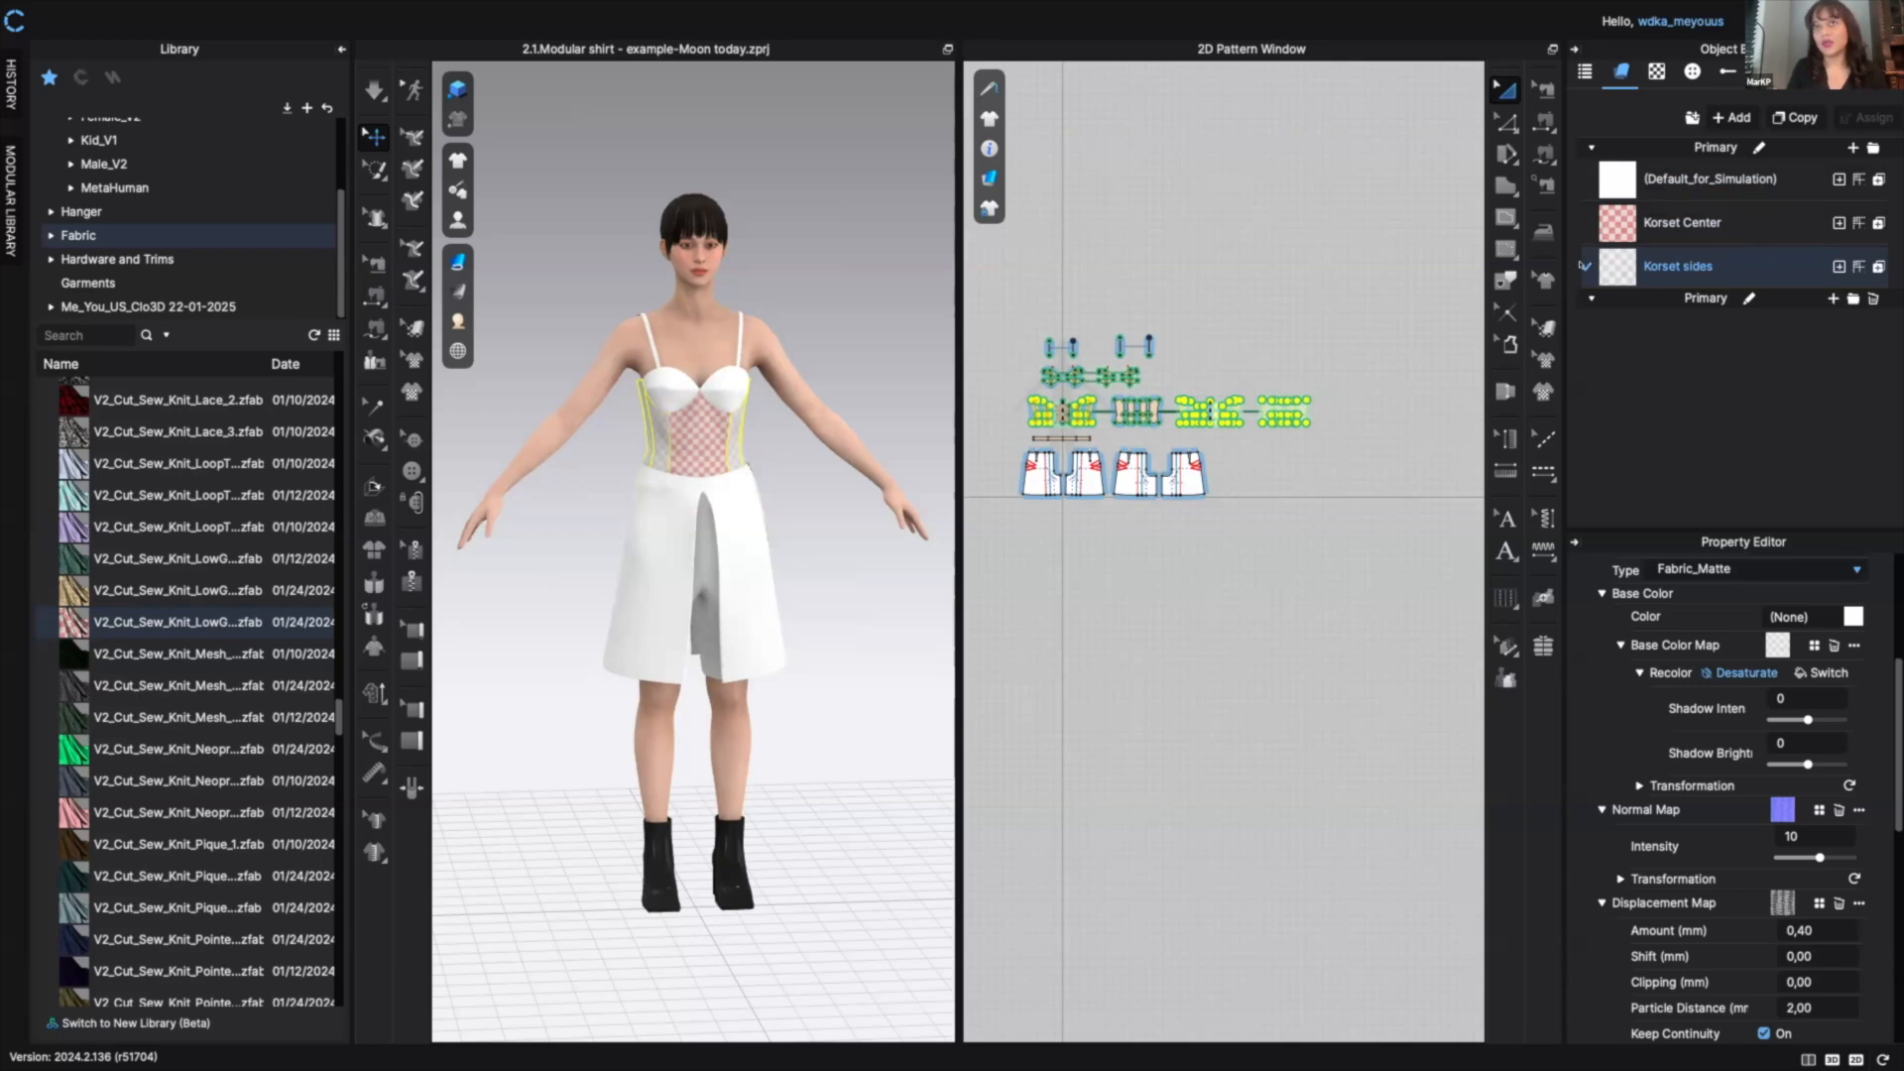
# - Compare the Korset Center and Korset sides fabrics, then open the base color picker for Korset sides
pyautogui.click(1676, 225)
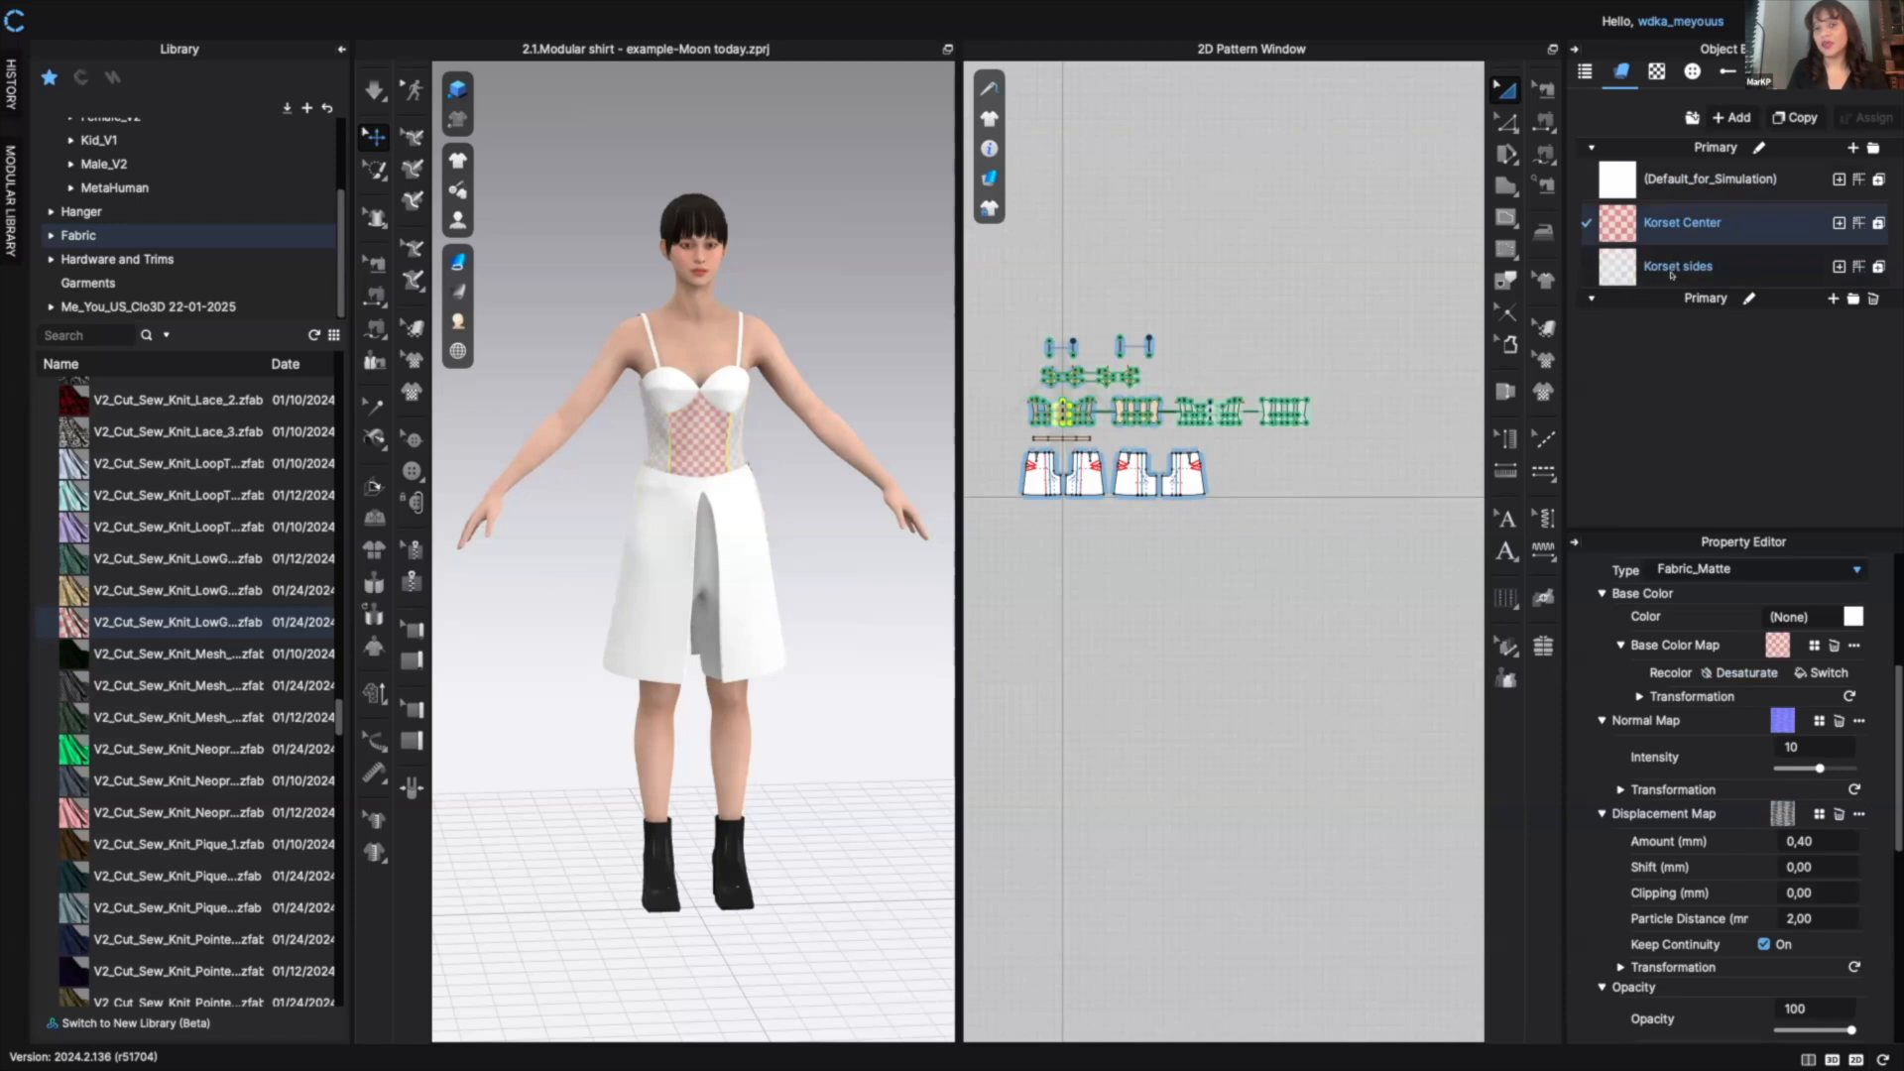
pyautogui.click(1660, 266)
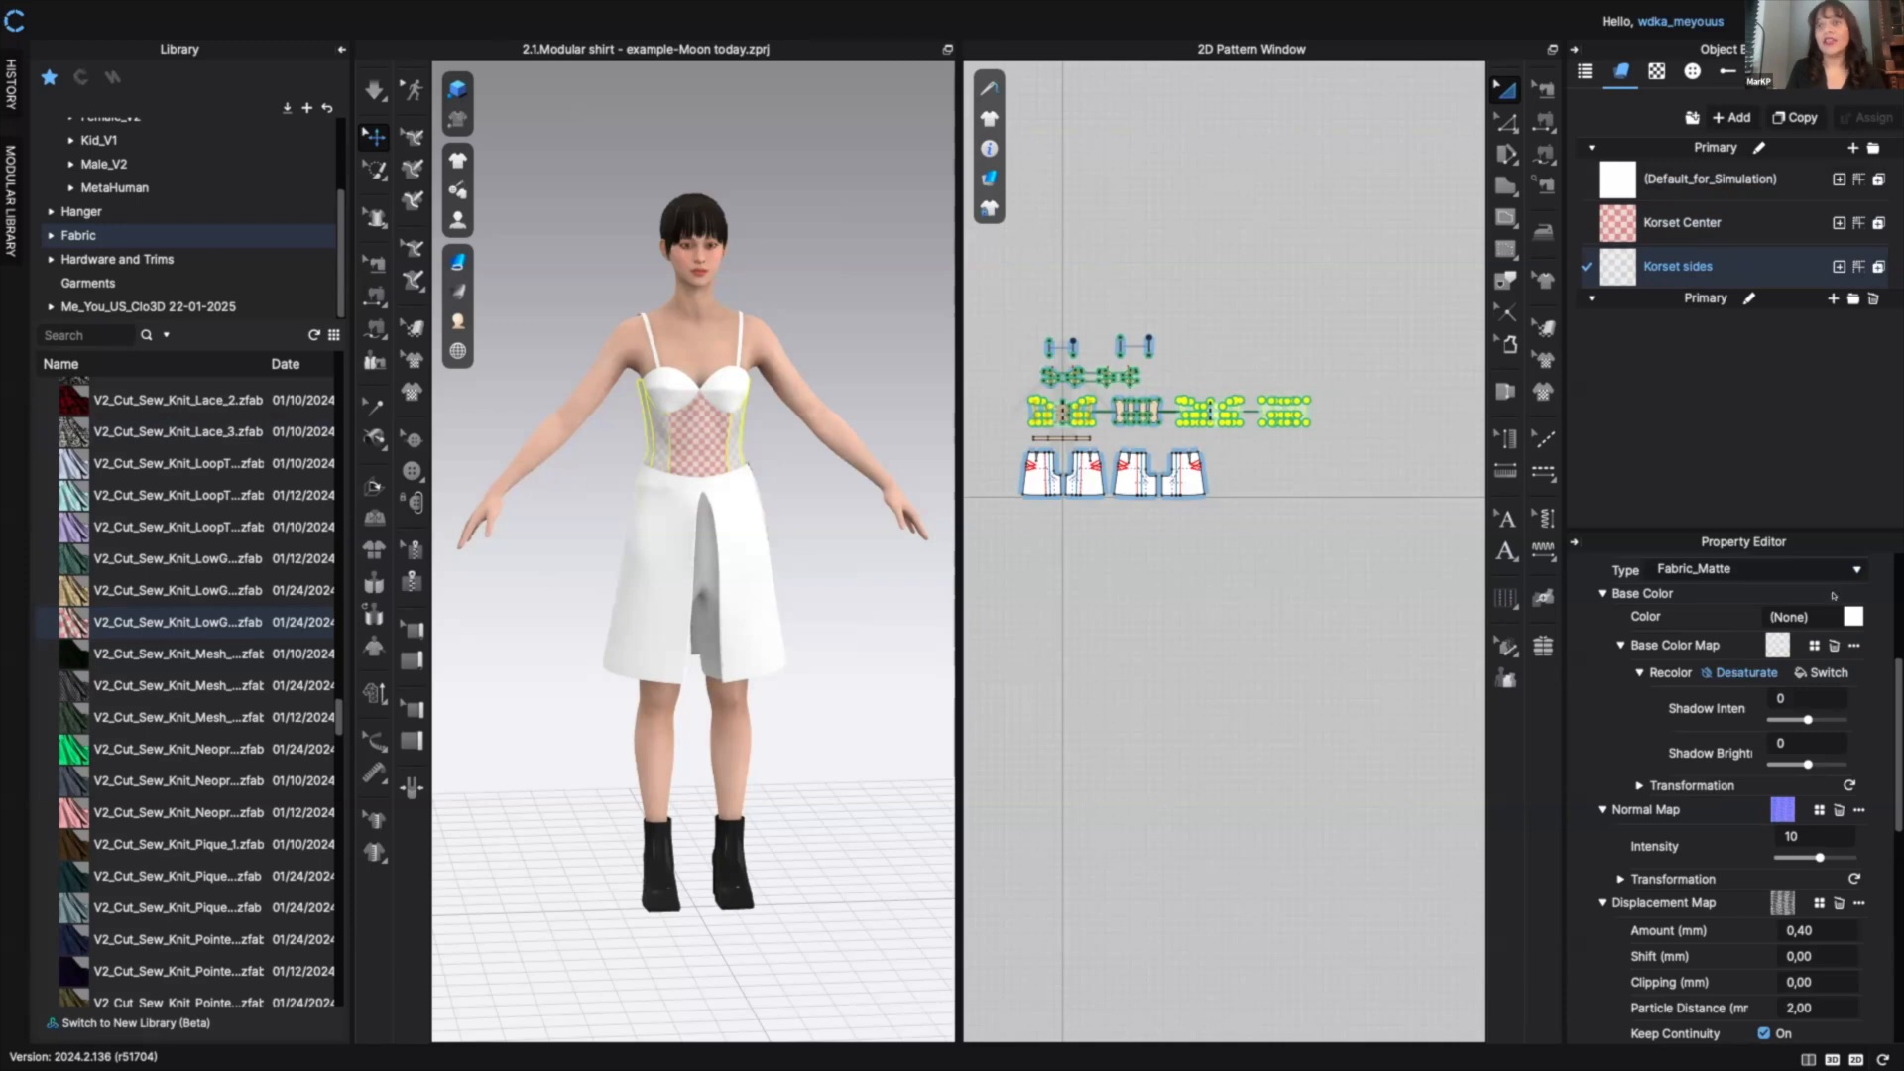
pyautogui.click(1852, 616)
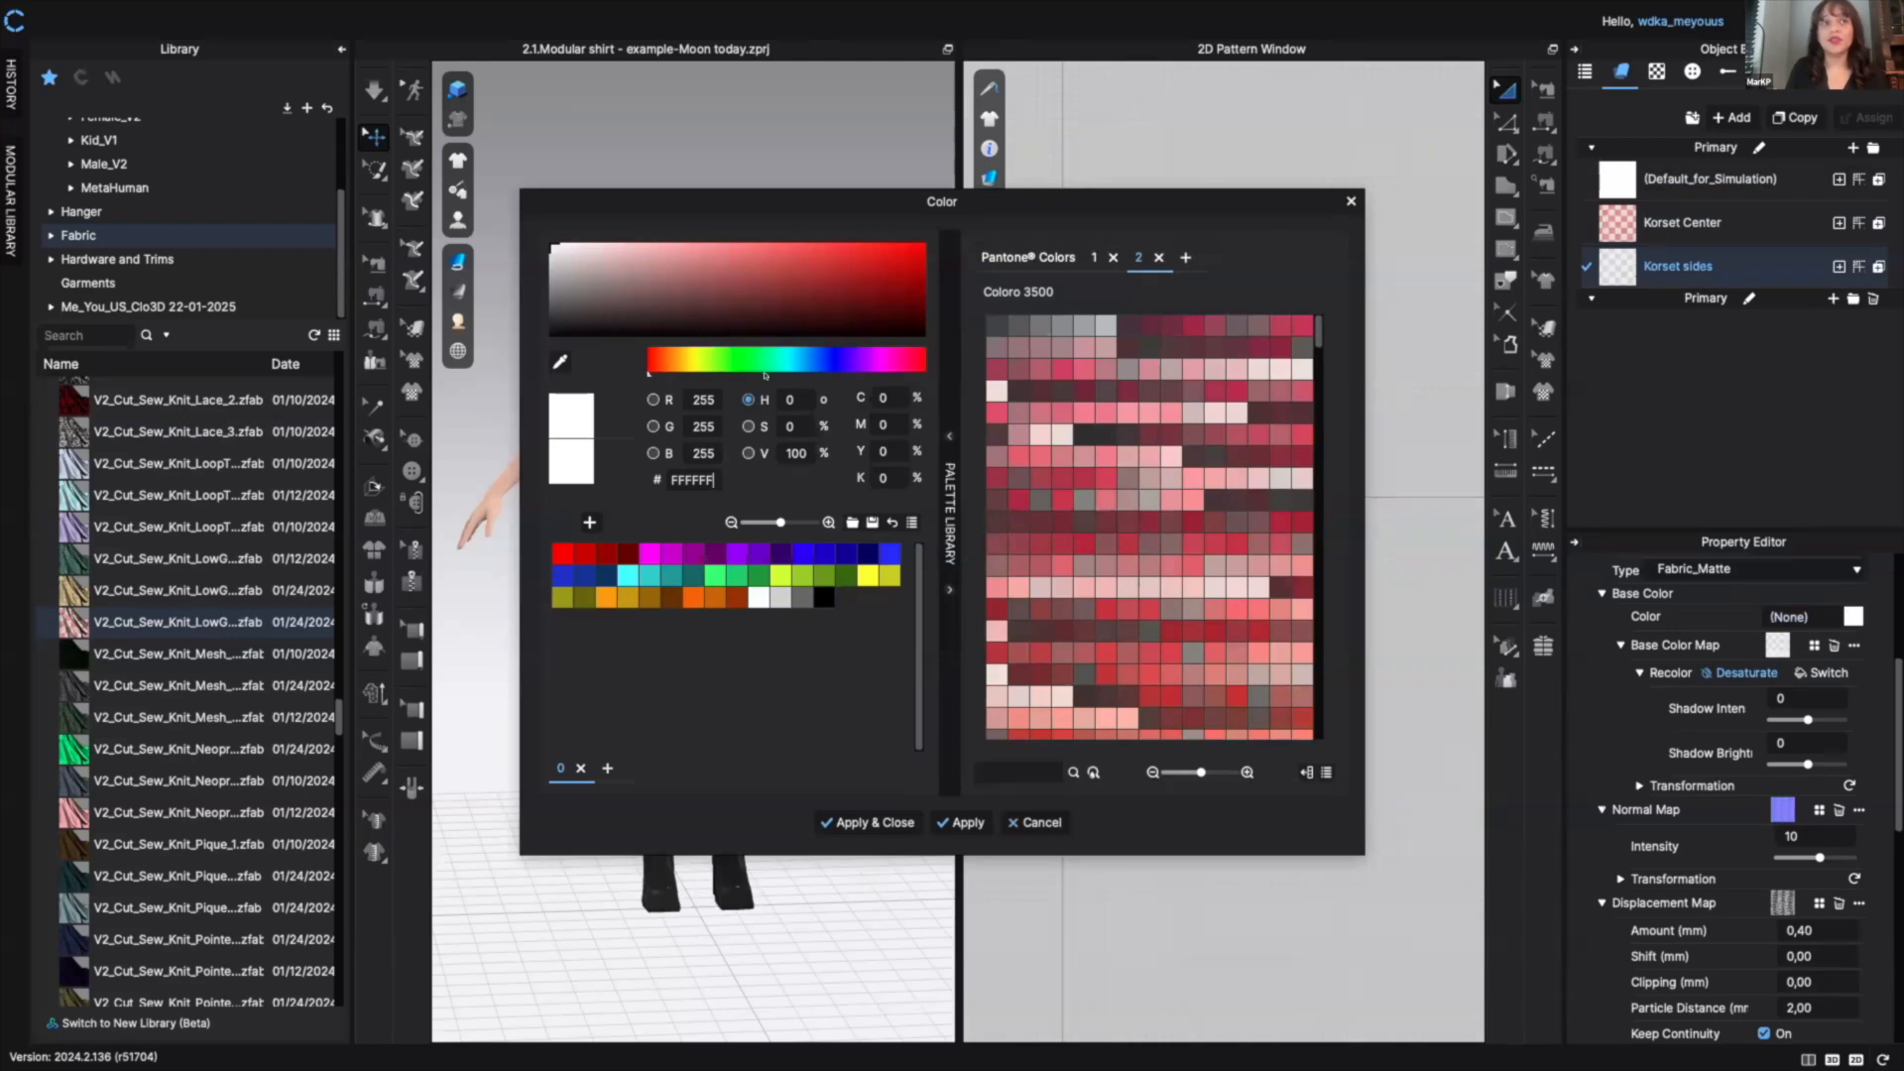
# - Try a purple and a magenta base color on the Korset sides fabric
pyautogui.moveTo(649, 360); pyautogui.dragTo(857, 358)
pyautogui.click(783, 258)
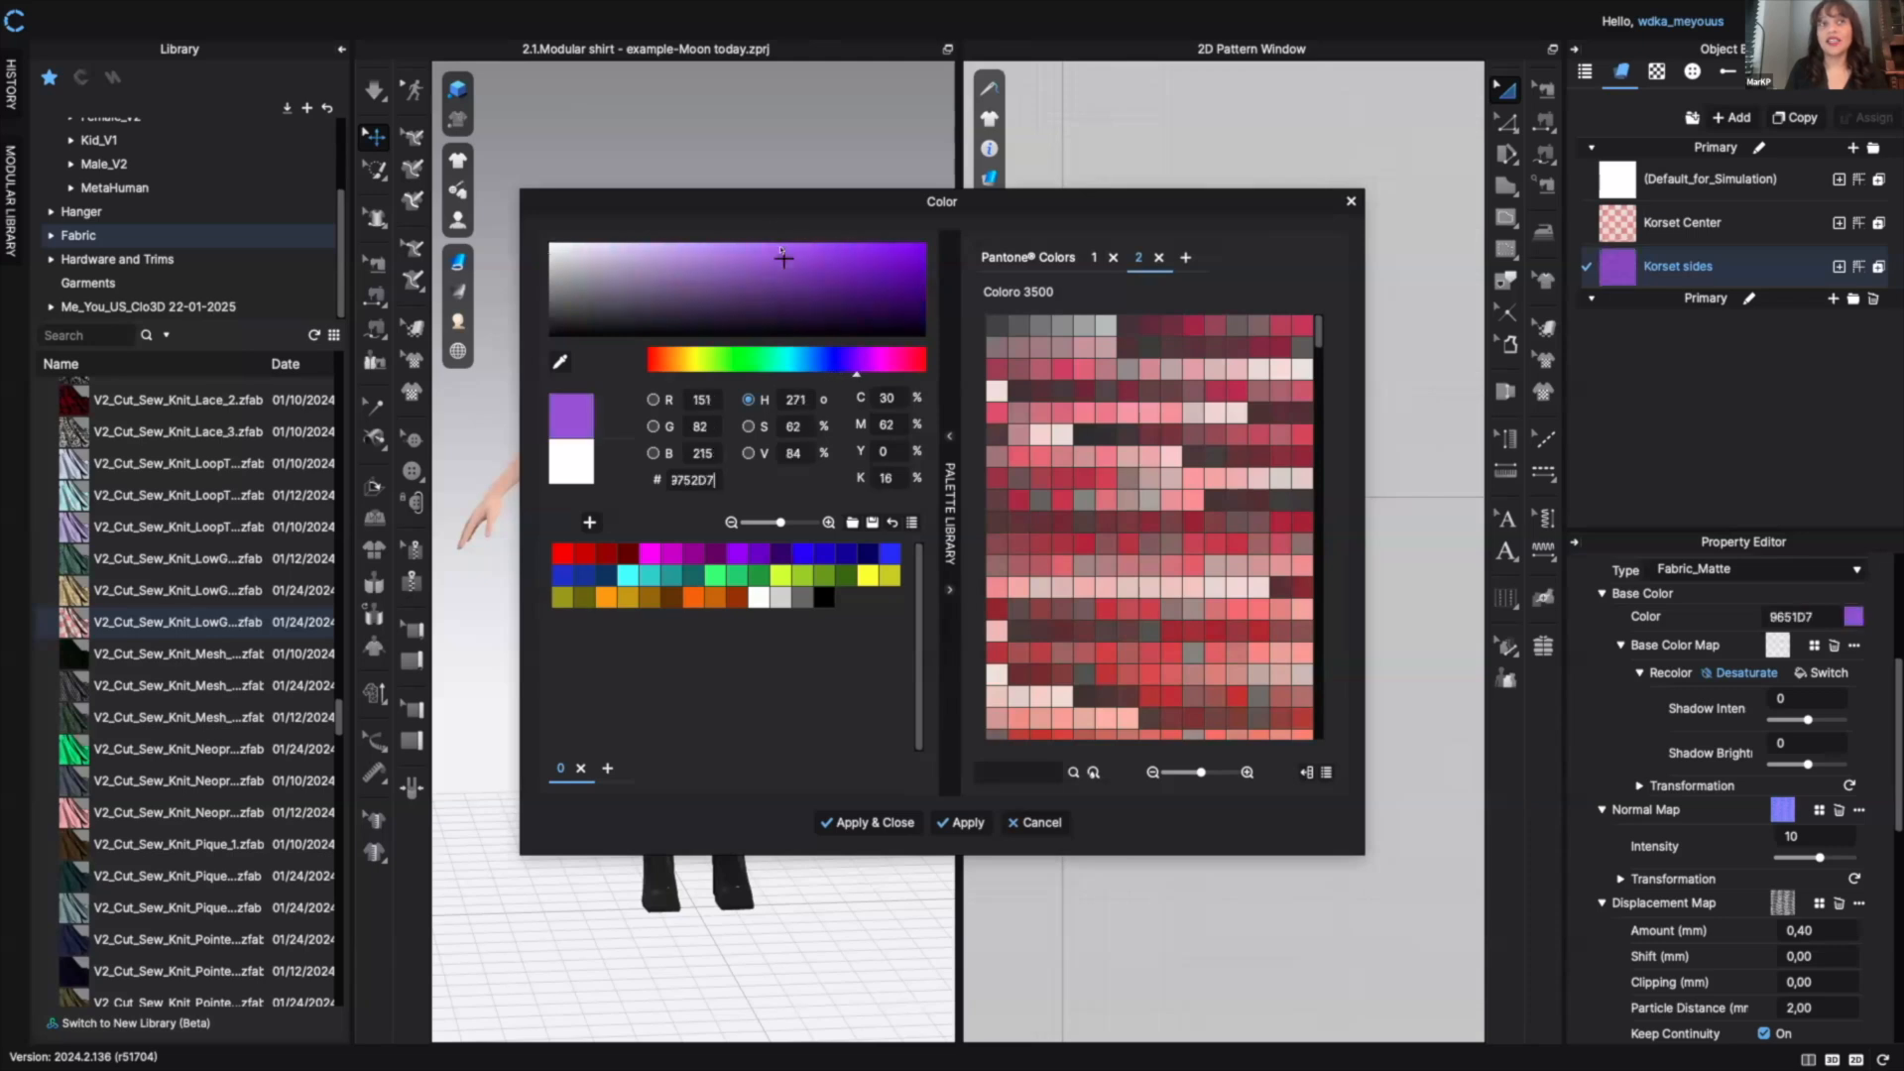
pyautogui.moveTo(850, 372); pyautogui.dragTo(881, 371)
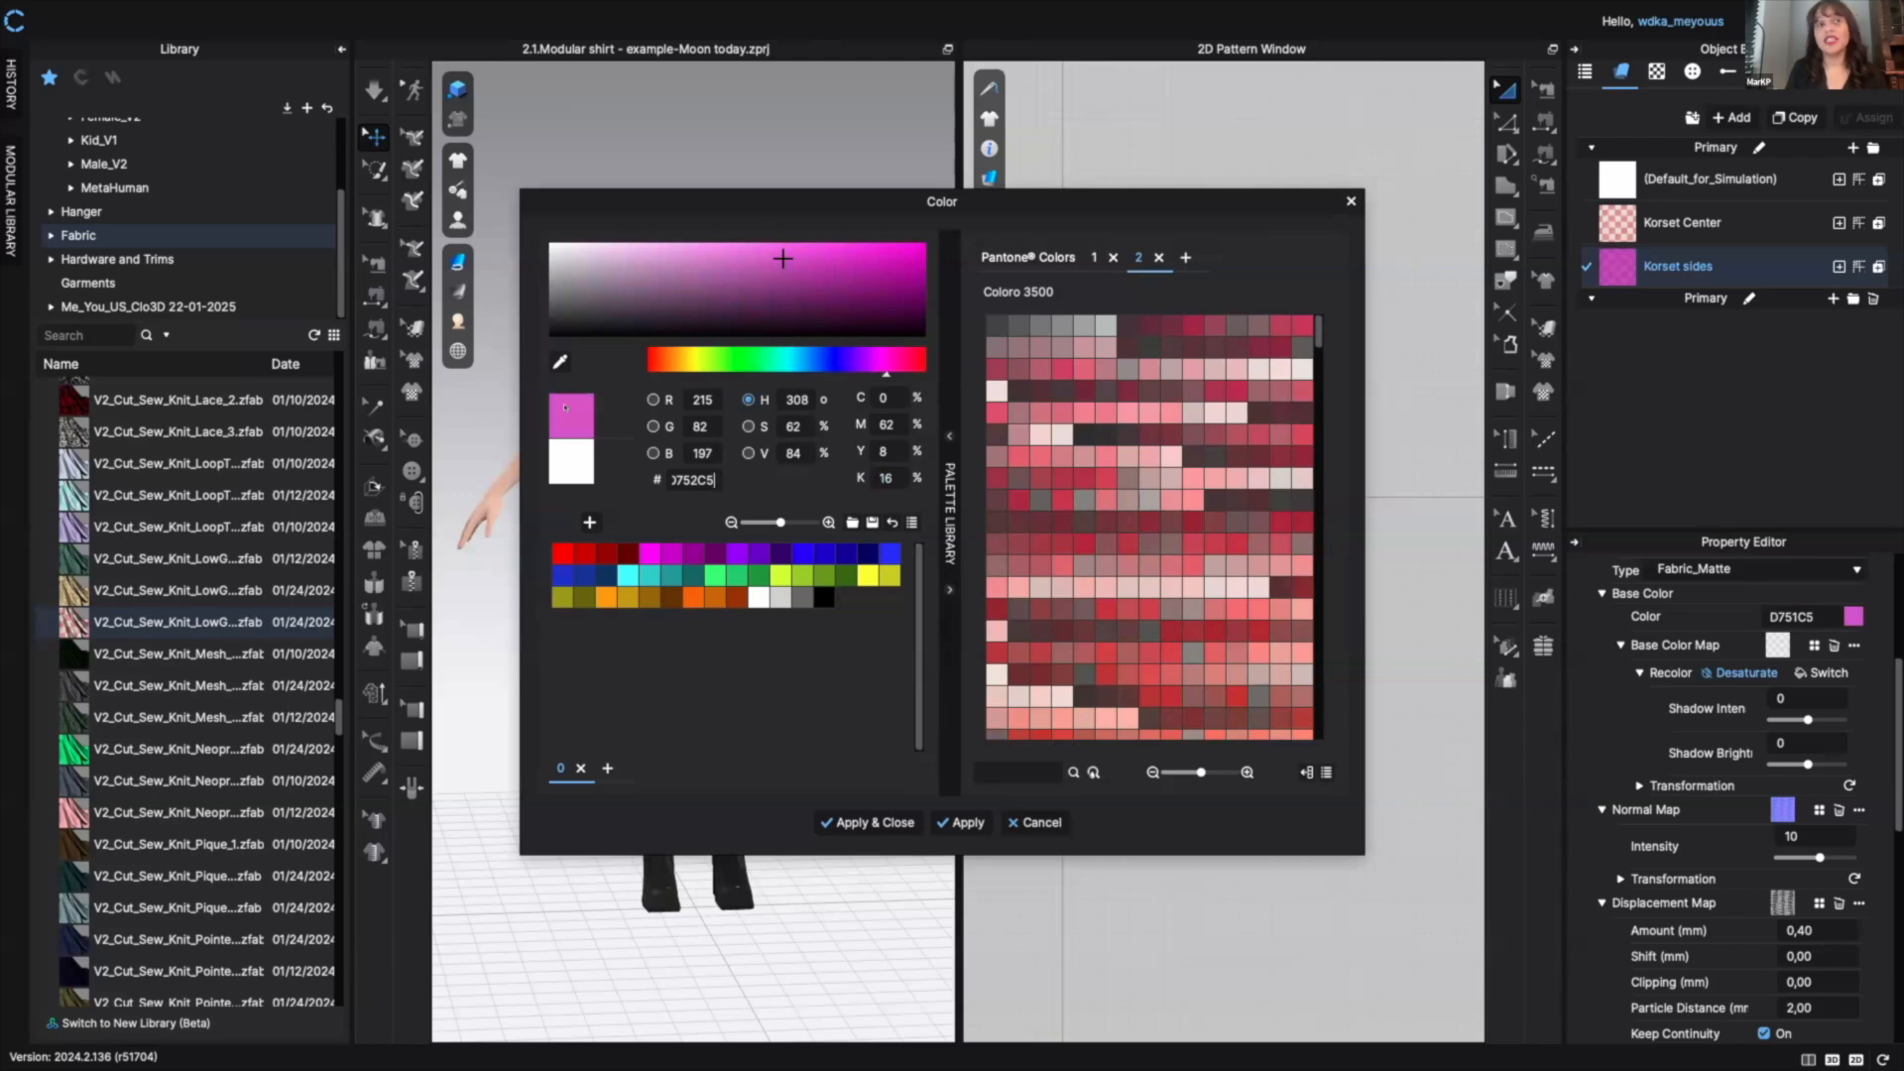
# - Try sampling blue and near-black screen colors with the Eyedropper for the Korset sides base color
pyautogui.click(560, 361)
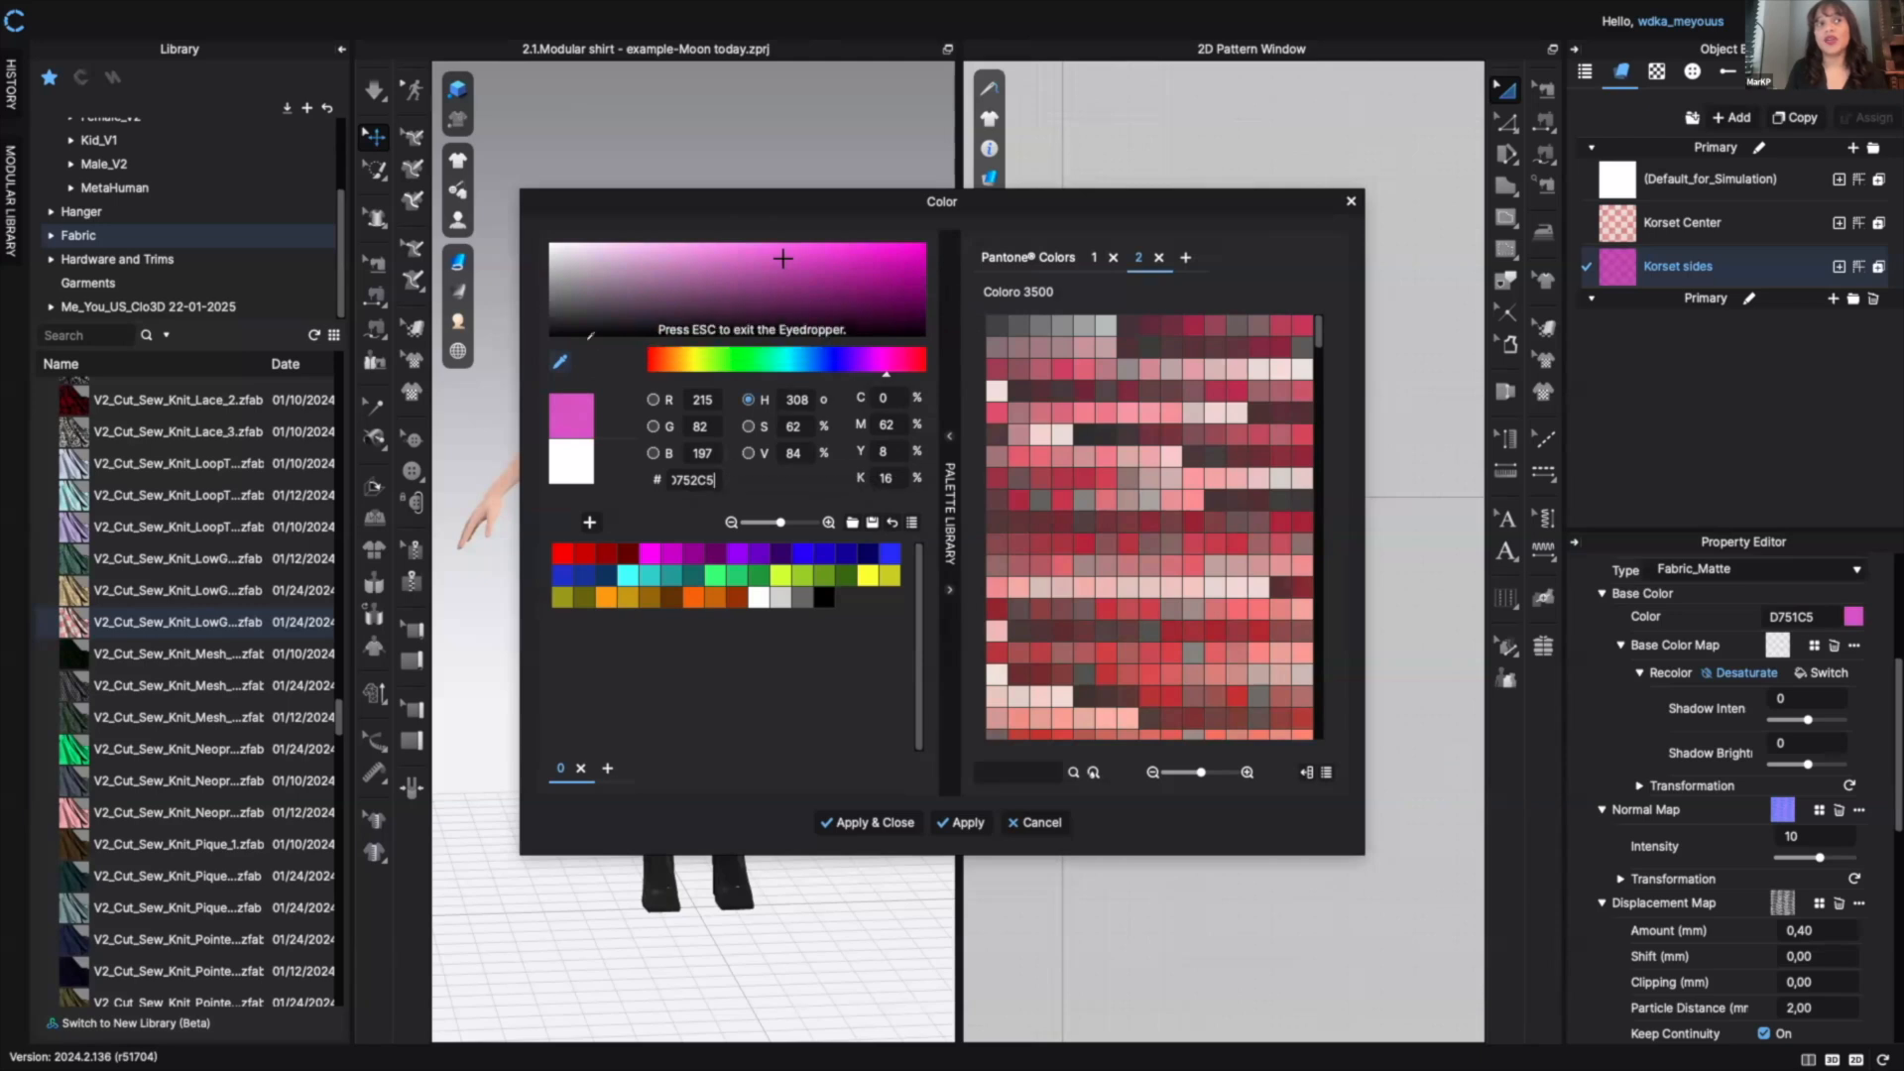
pyautogui.click(560, 358)
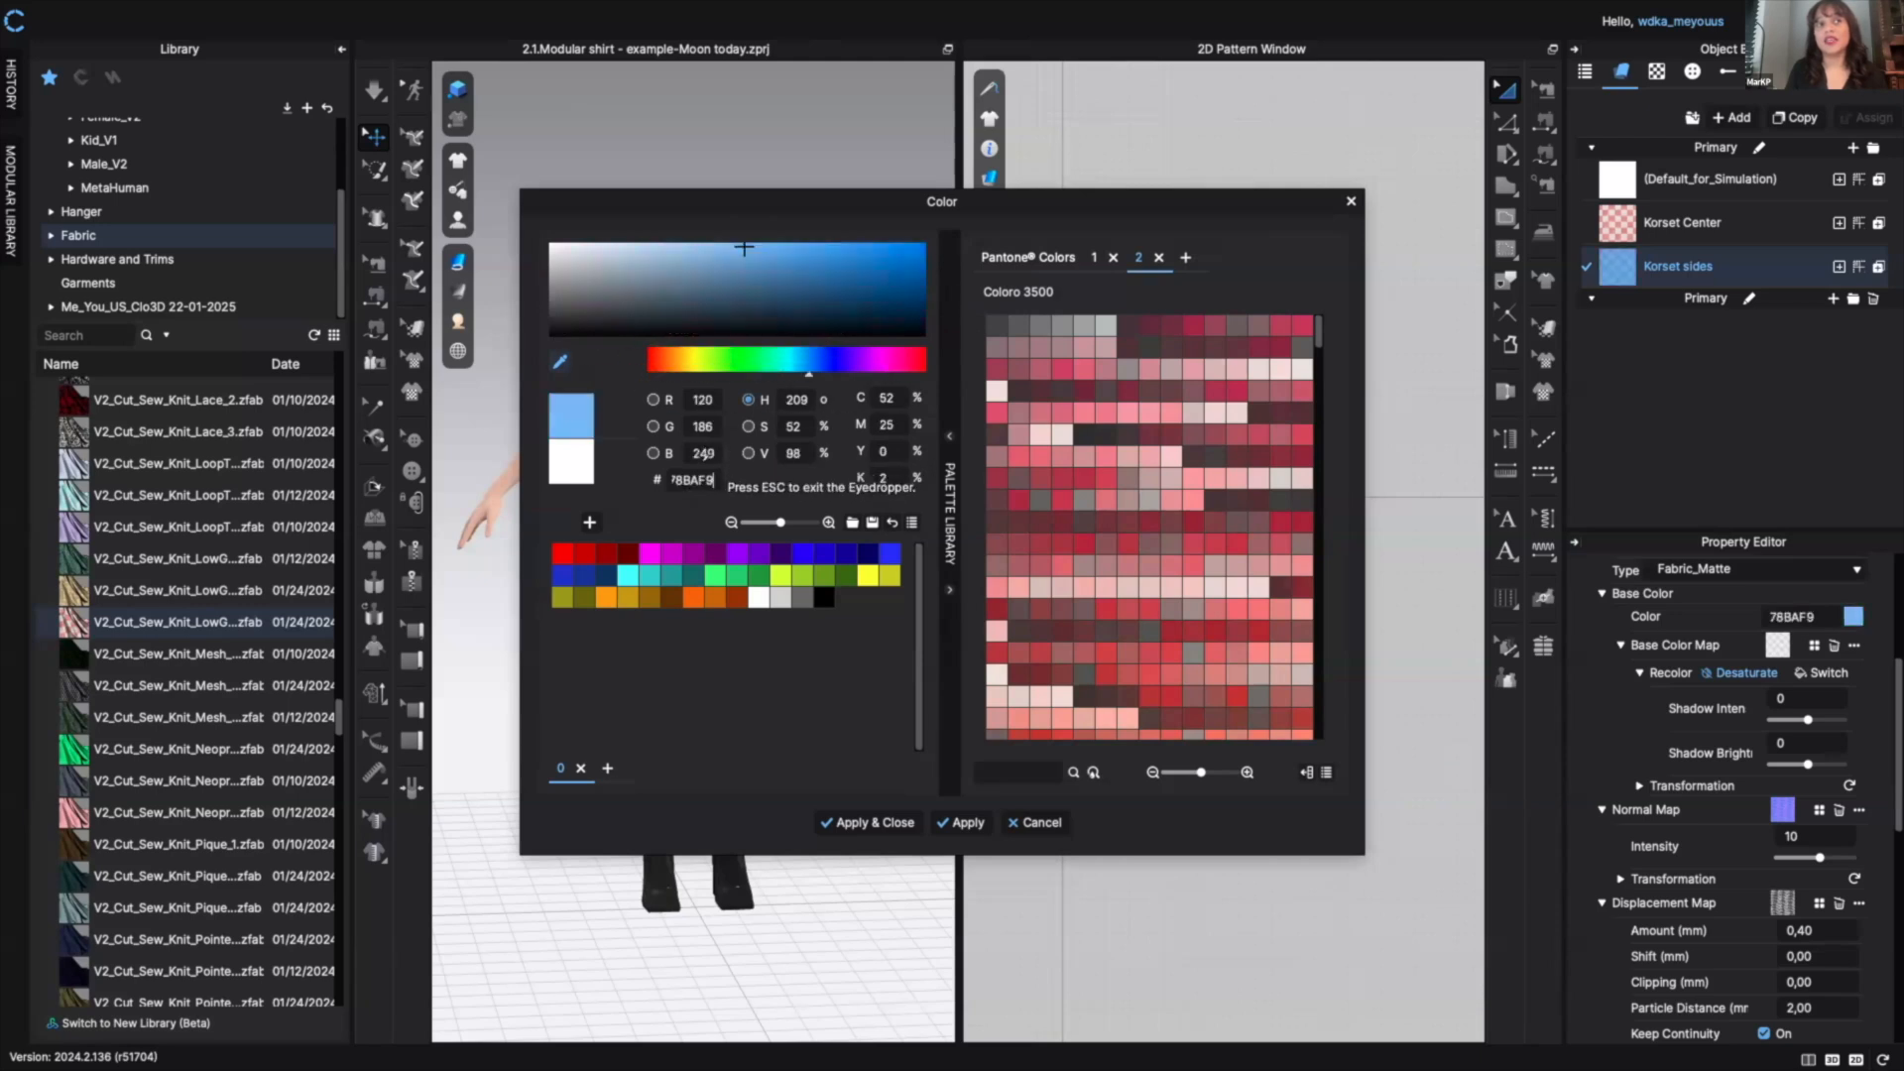
pyautogui.click(817, 286)
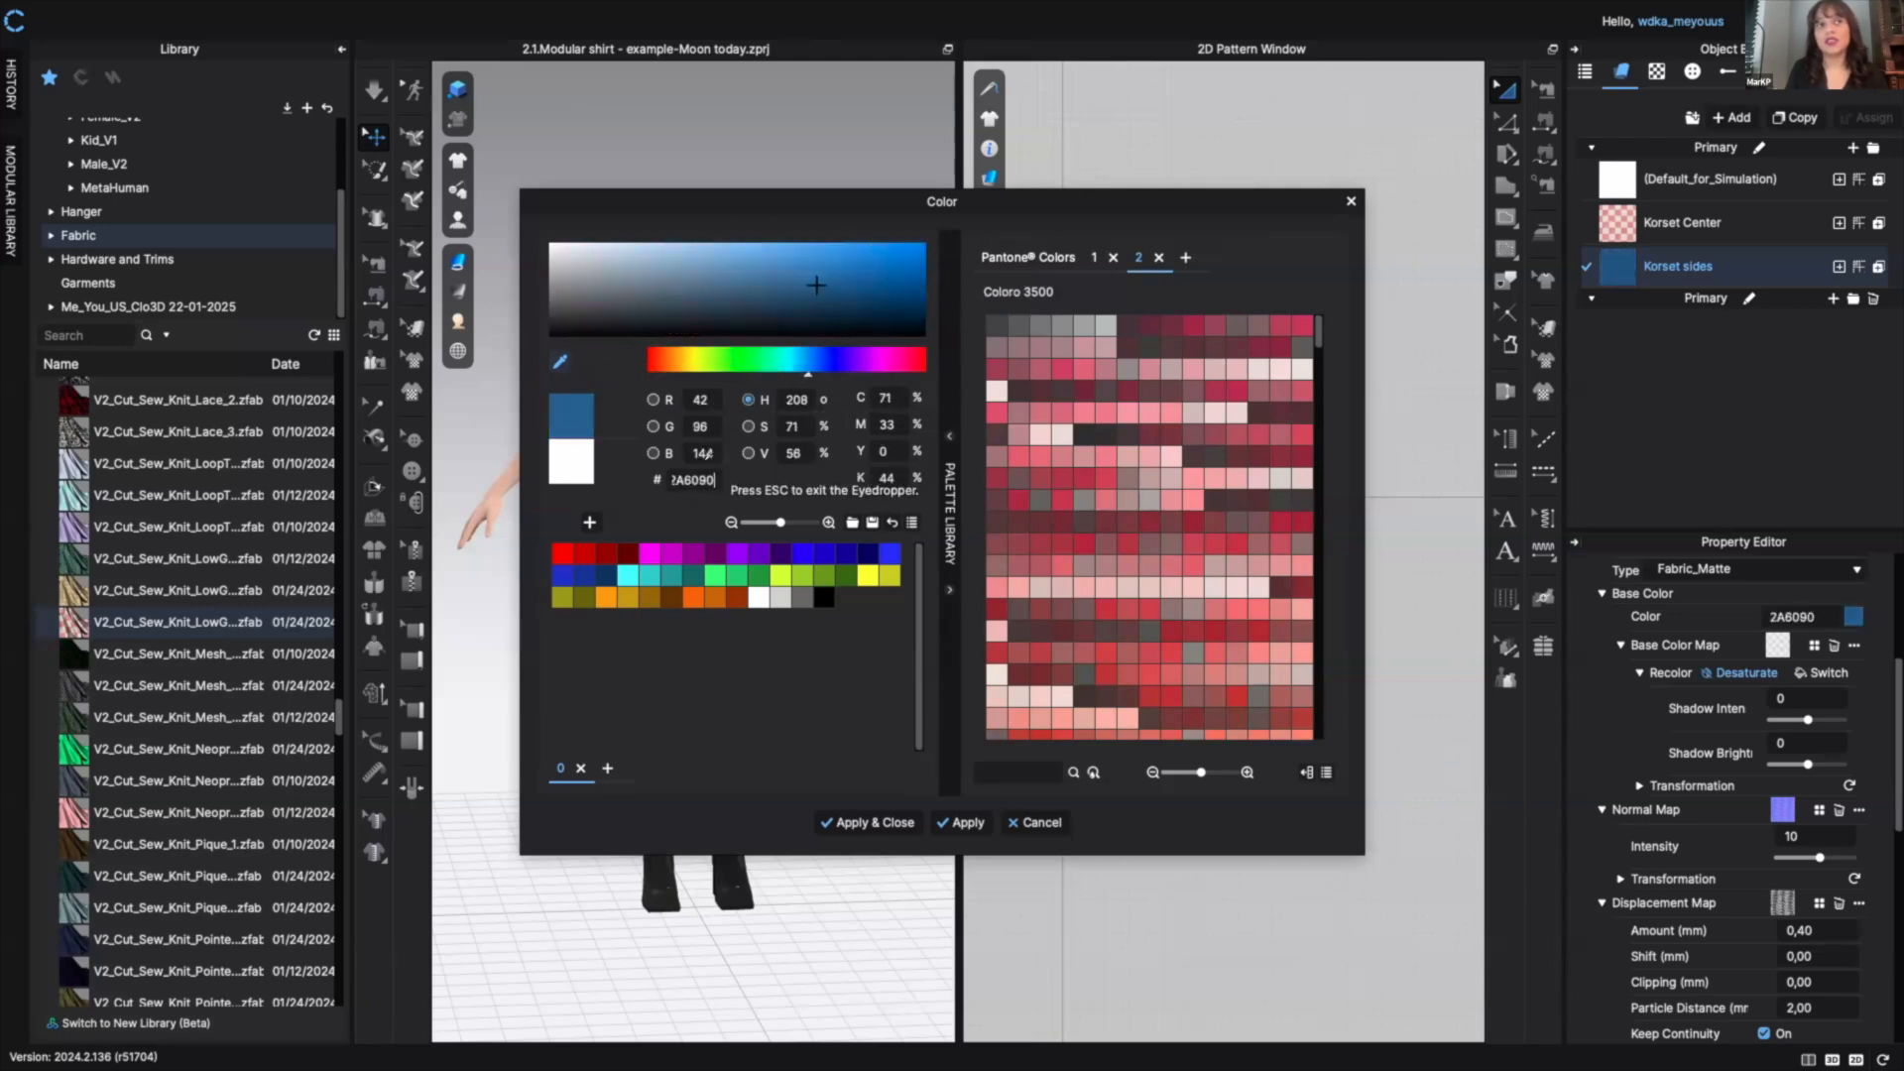
pyautogui.click(819, 273)
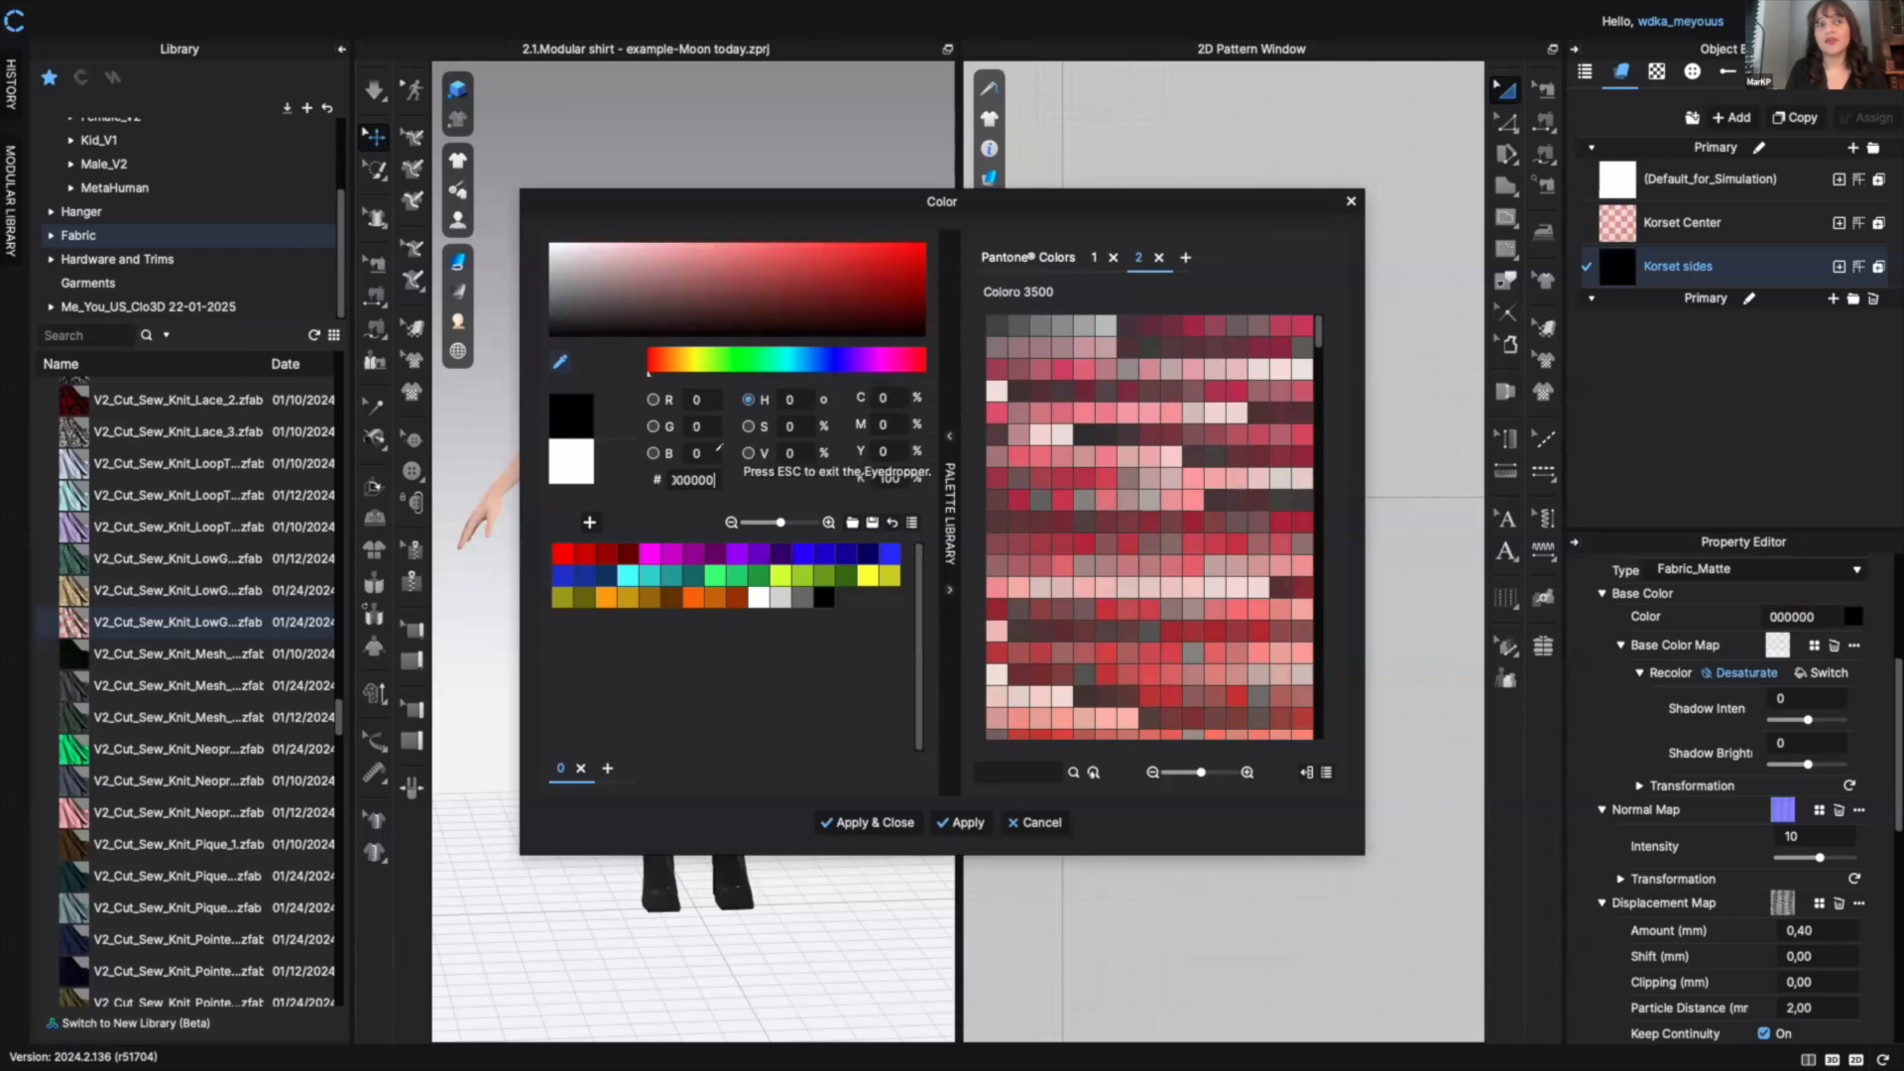
pyautogui.click(715, 485)
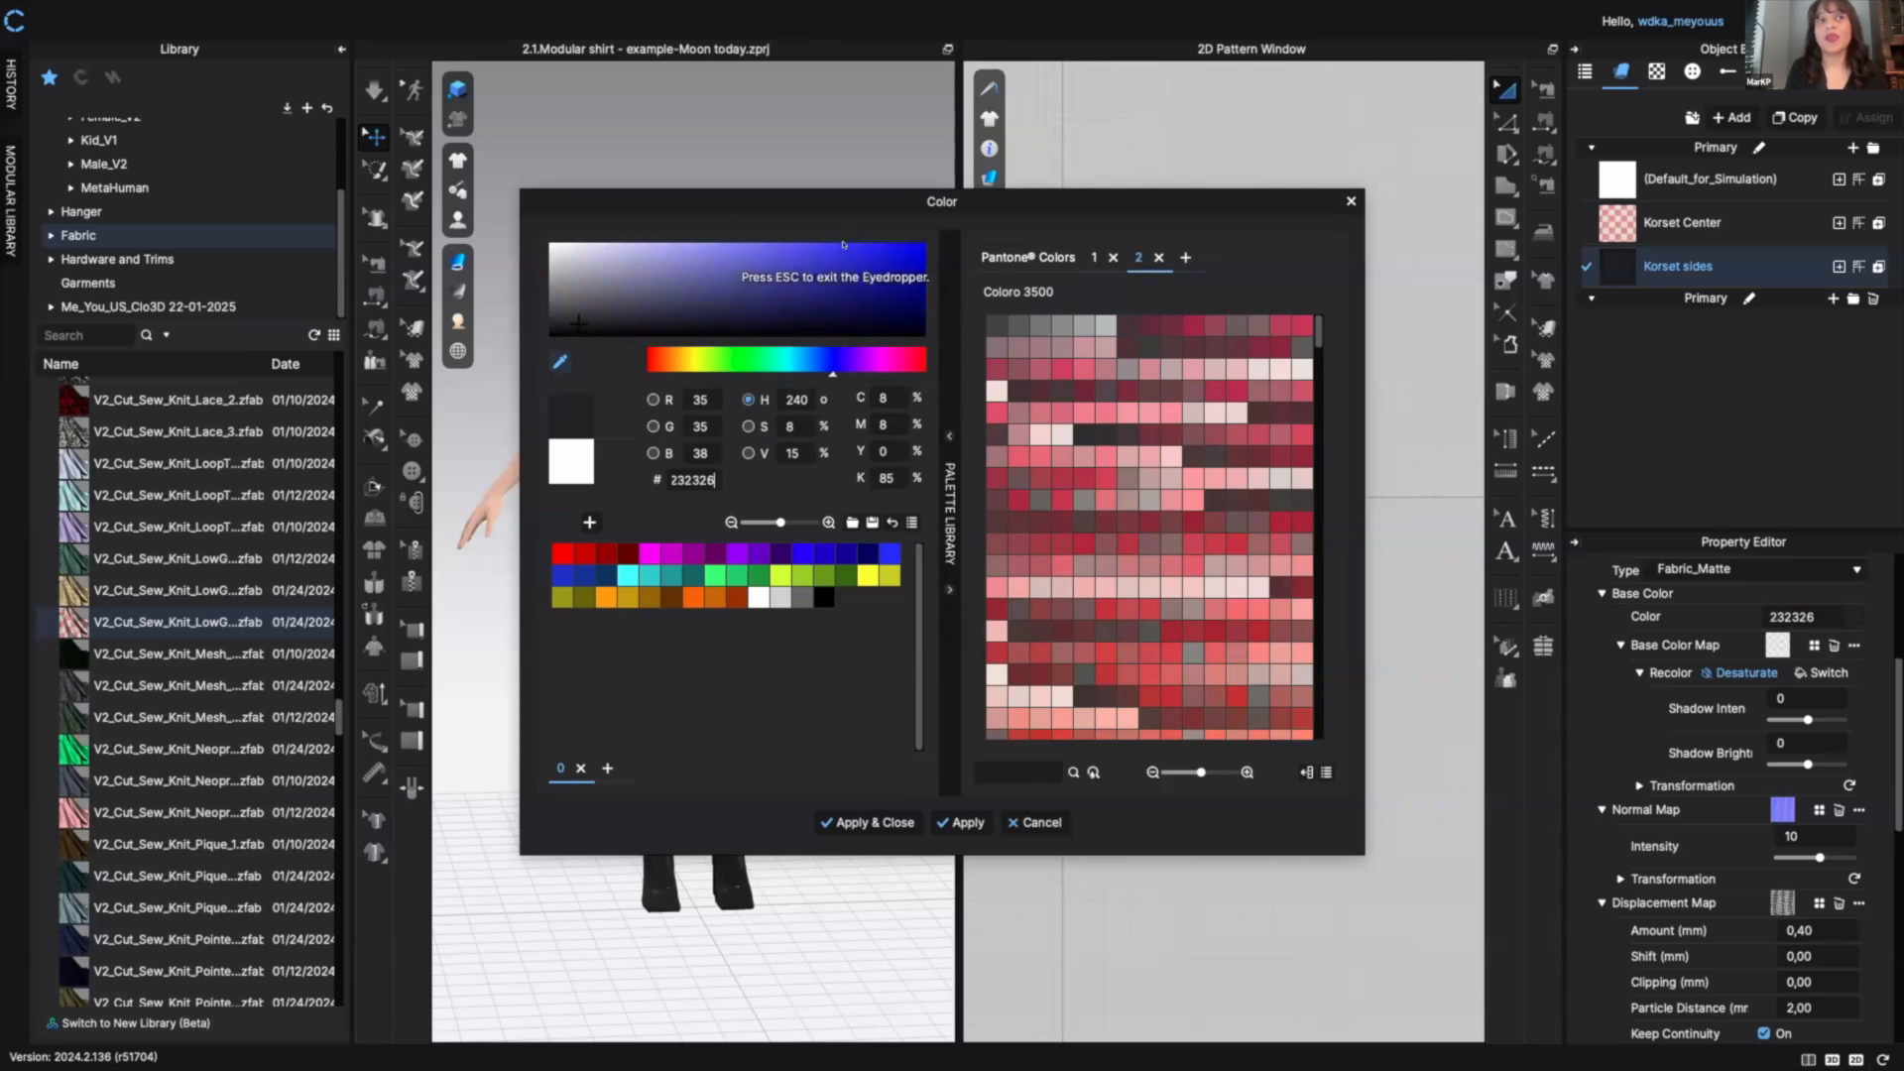
pyautogui.click(799, 237)
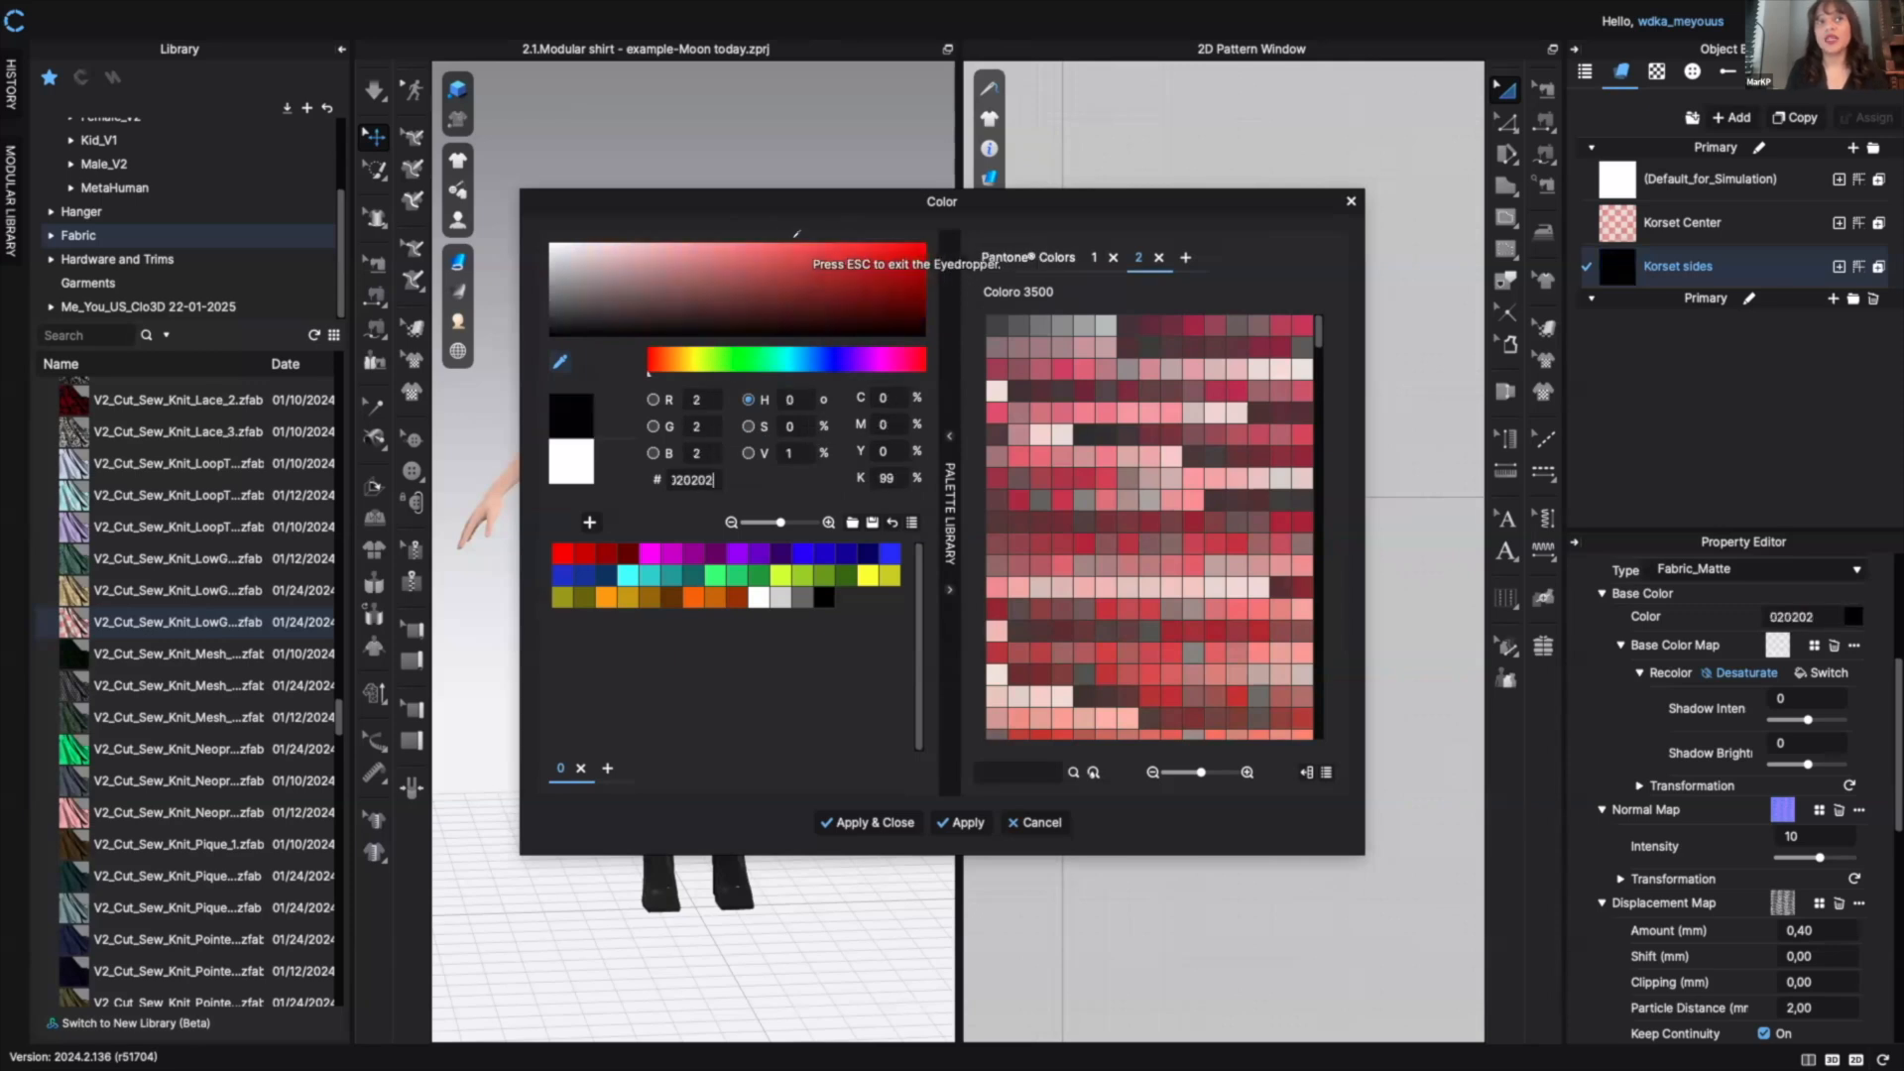
# - Set the Korset sides base color to lilac D0A5D7, apply it, and deny the screen recording request
pyautogui.click(798, 254)
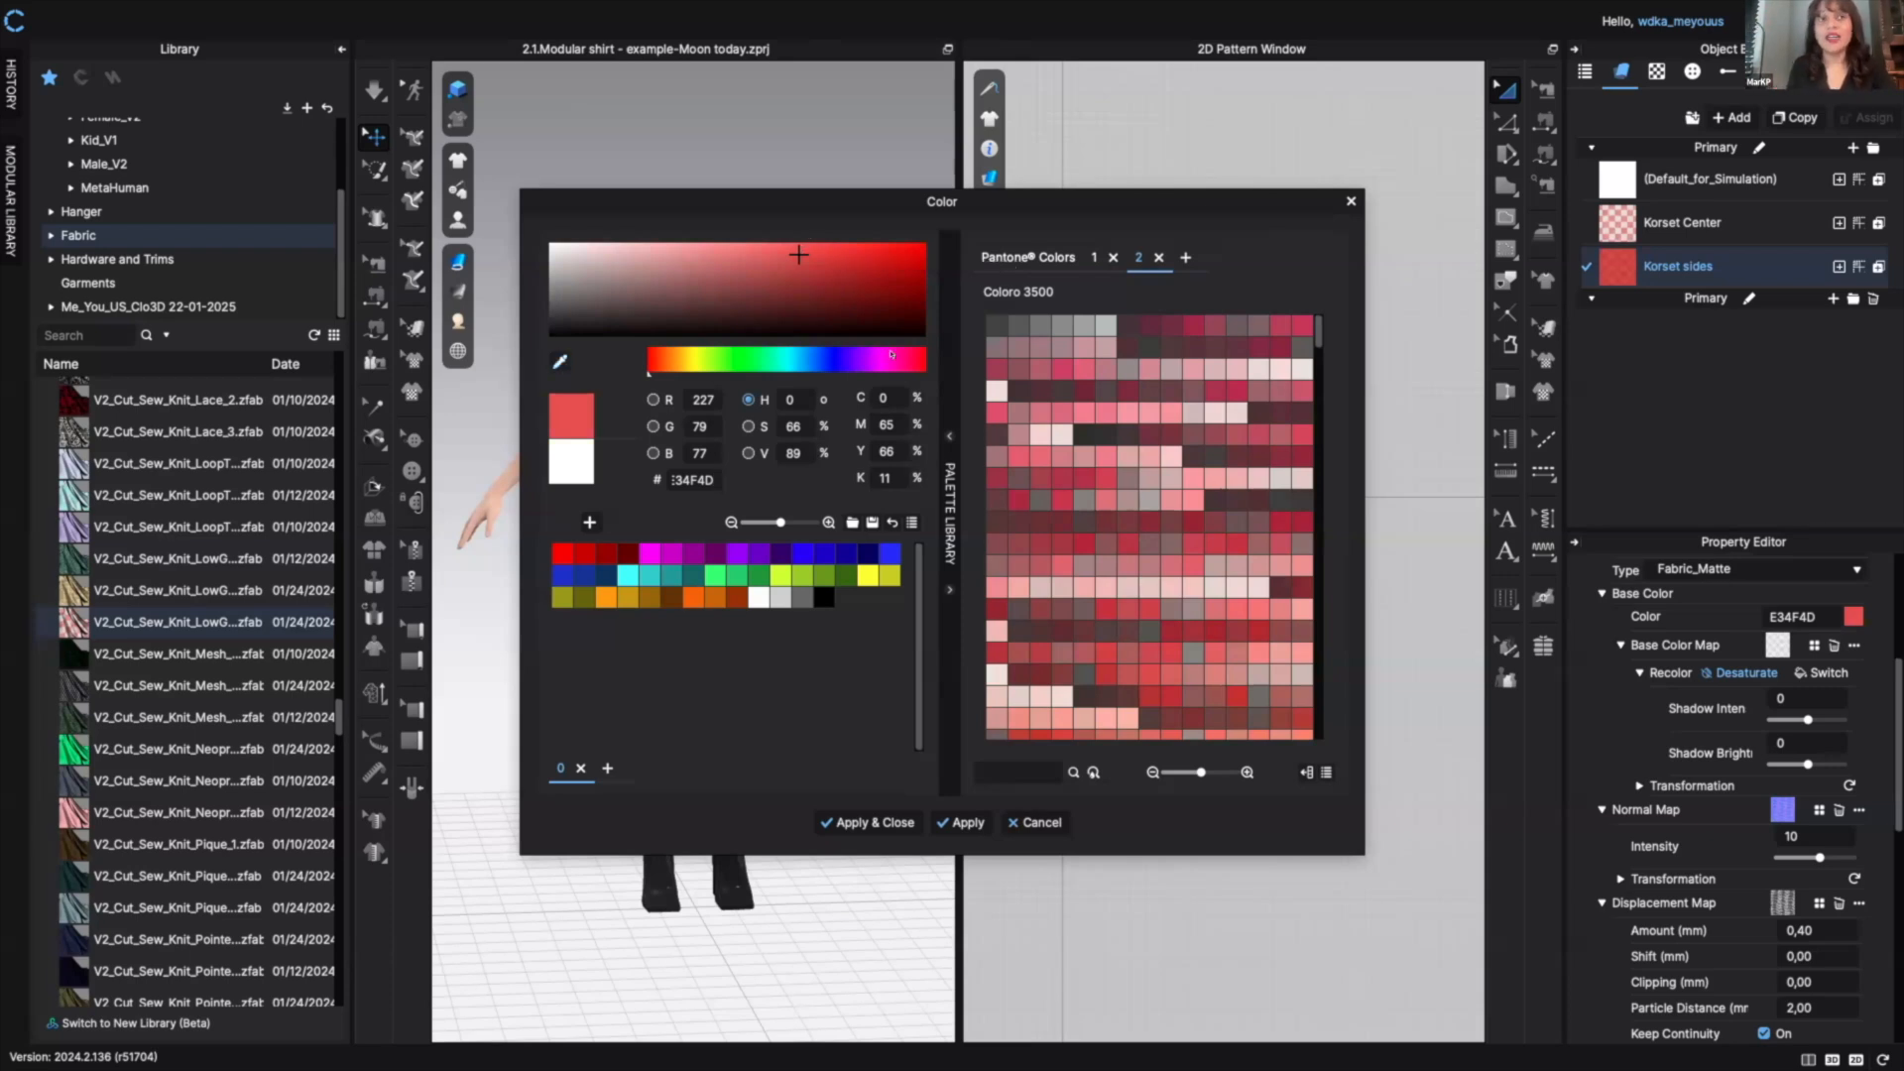
pyautogui.click(873, 359)
pyautogui.moveTo(798, 255); pyautogui.dragTo(638, 258)
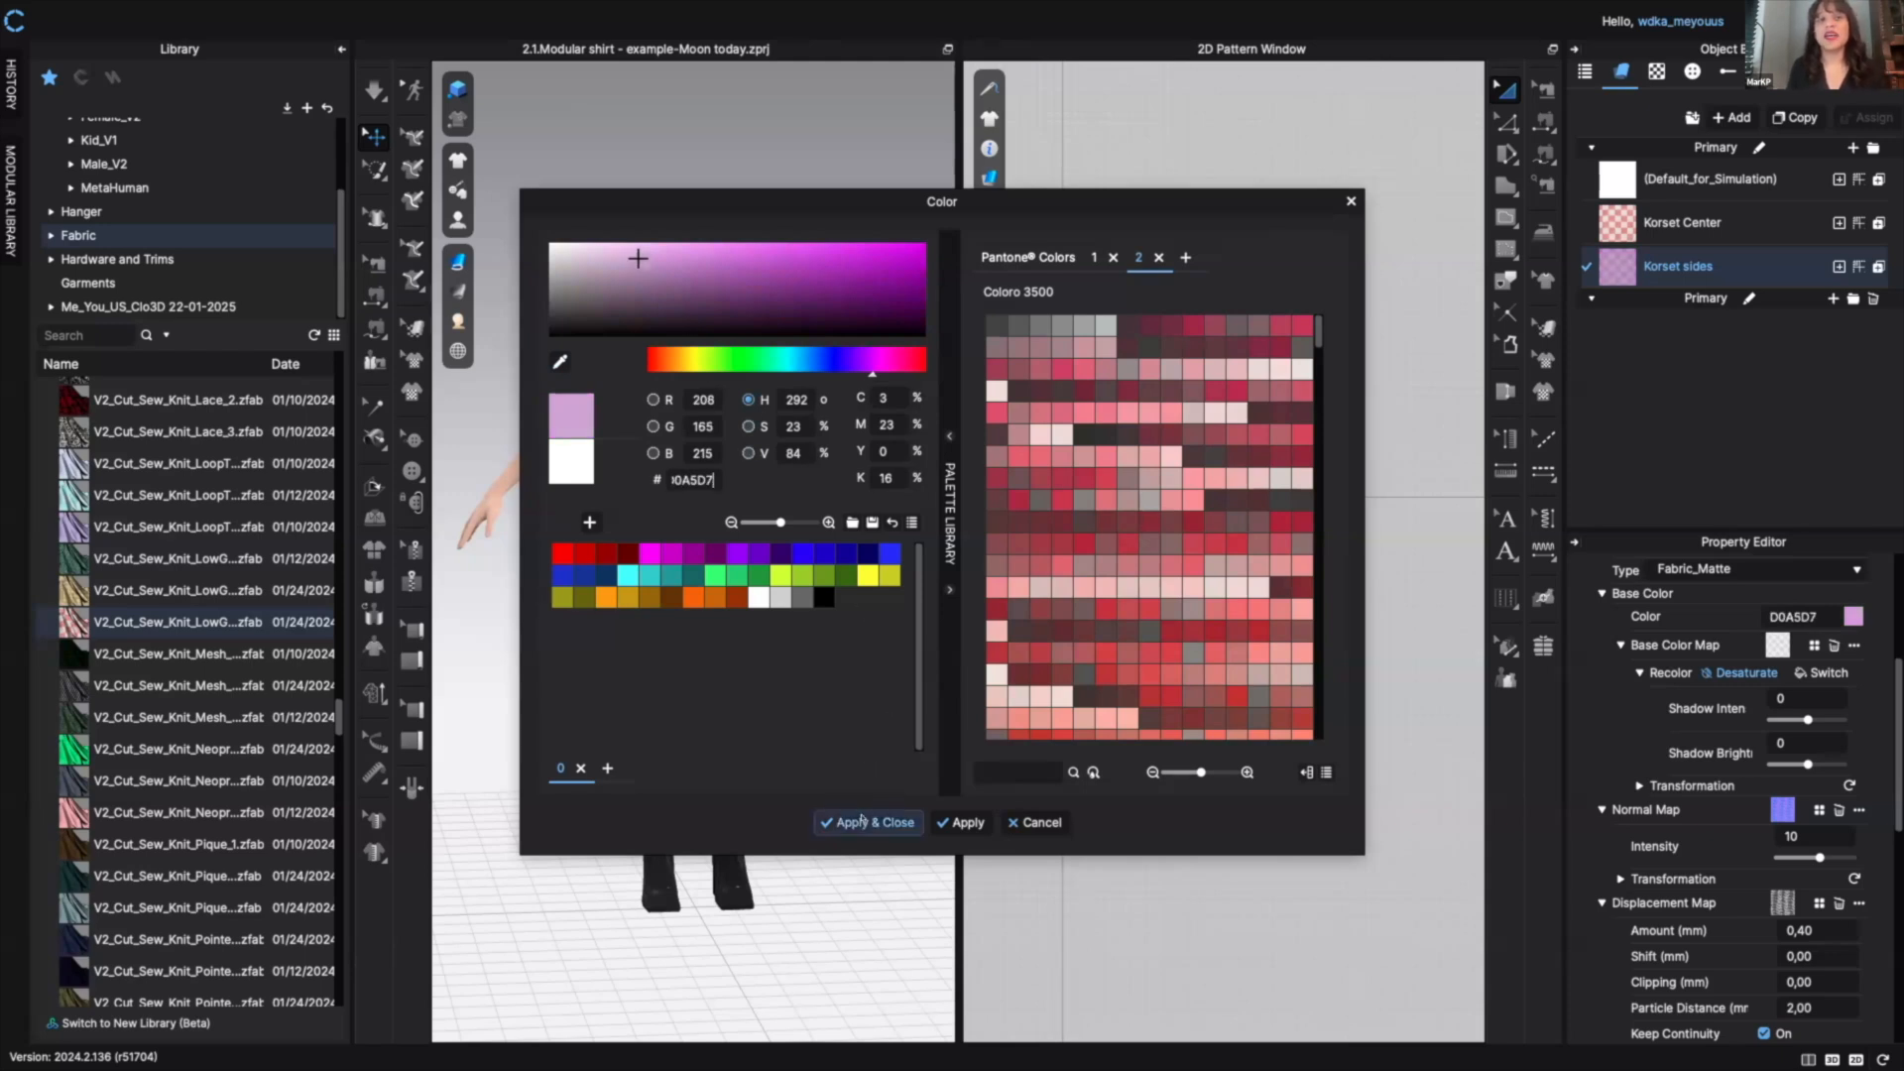
pyautogui.click(862, 820)
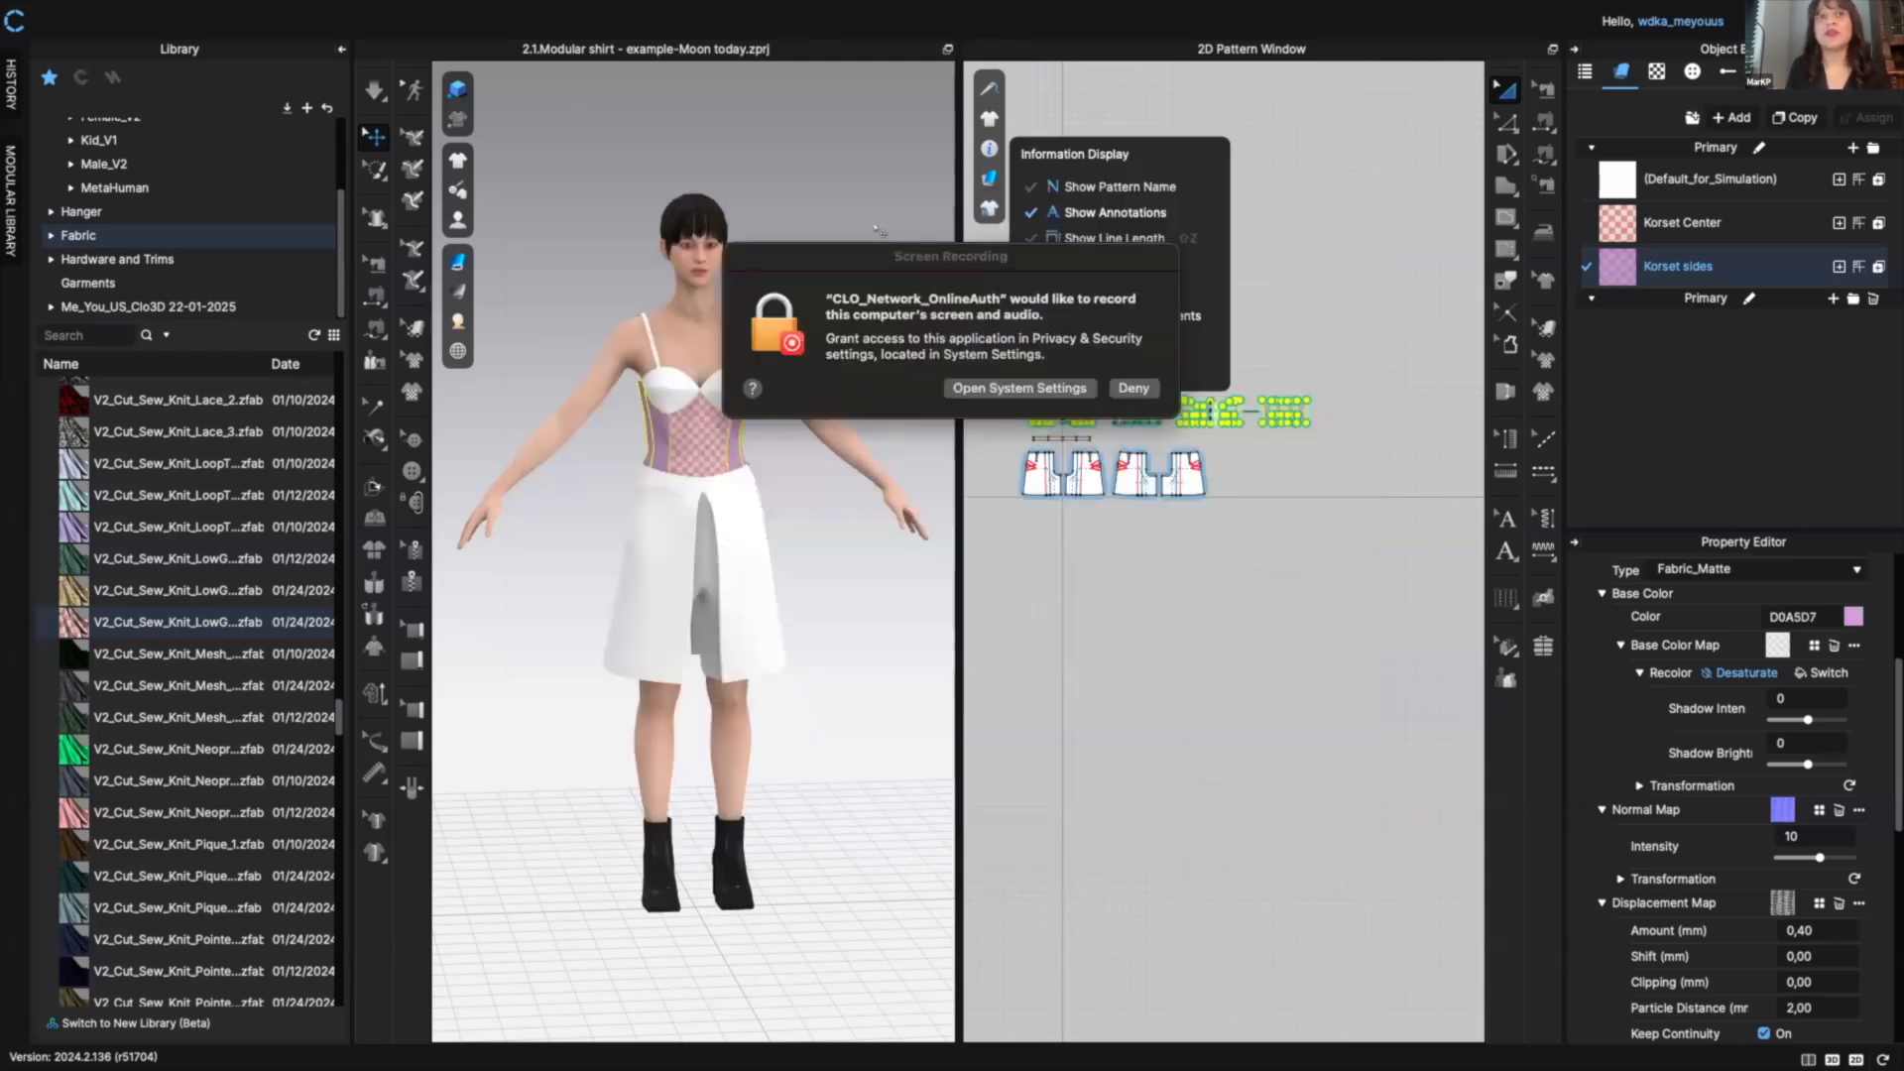
pyautogui.click(1131, 388)
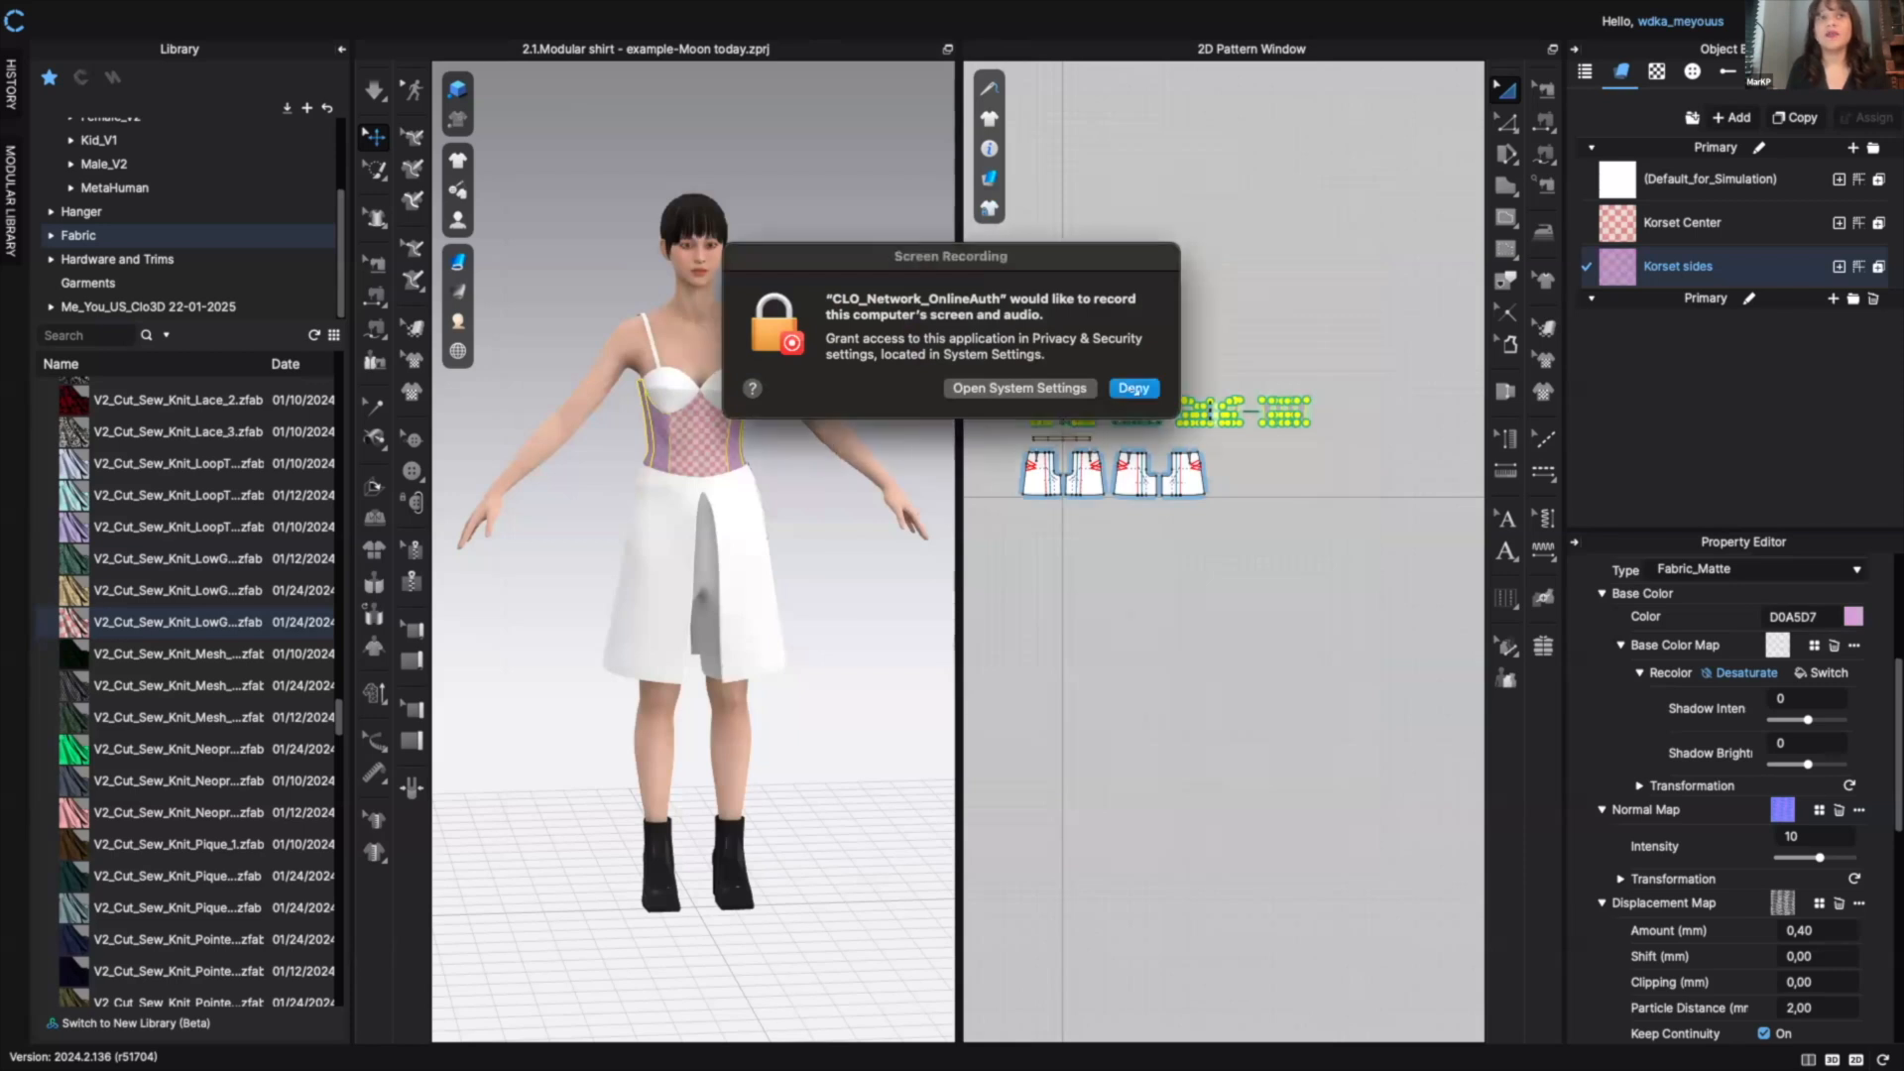
pyautogui.click(1134, 389)
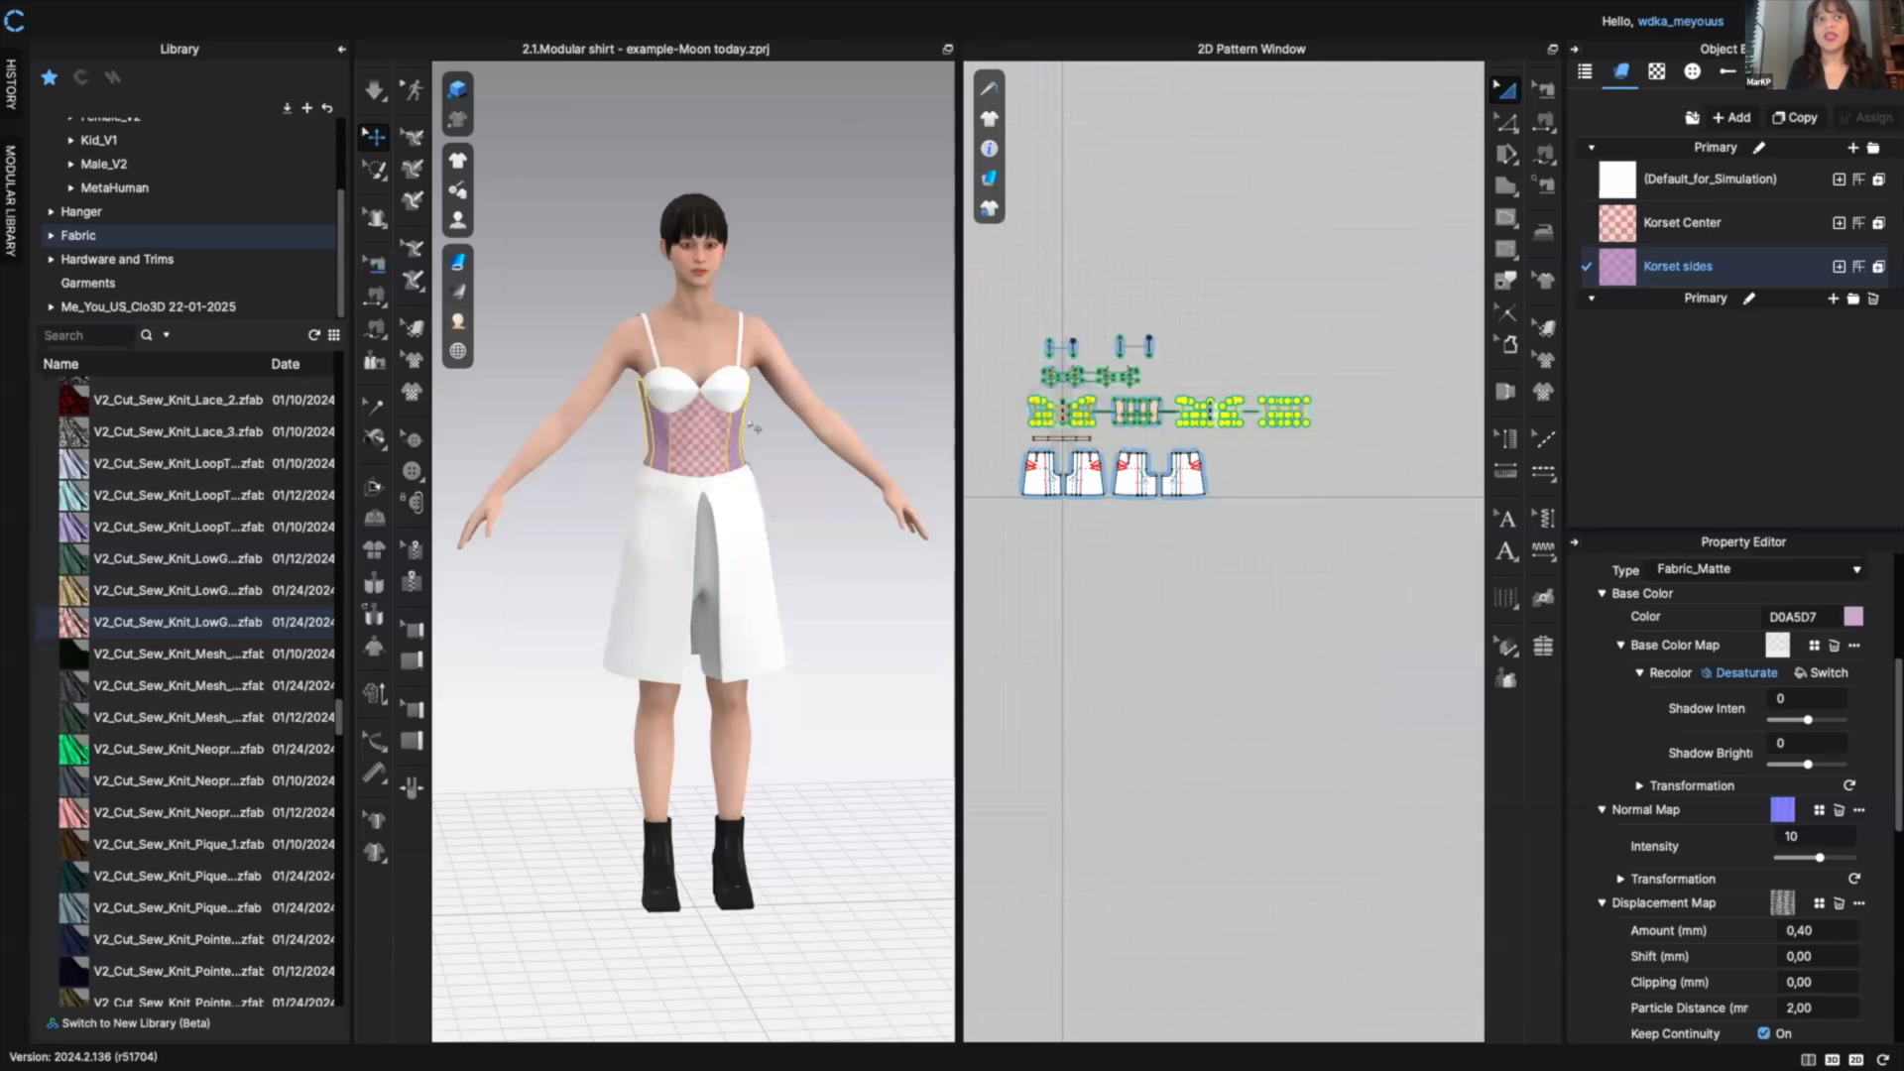
pyautogui.click(806, 256)
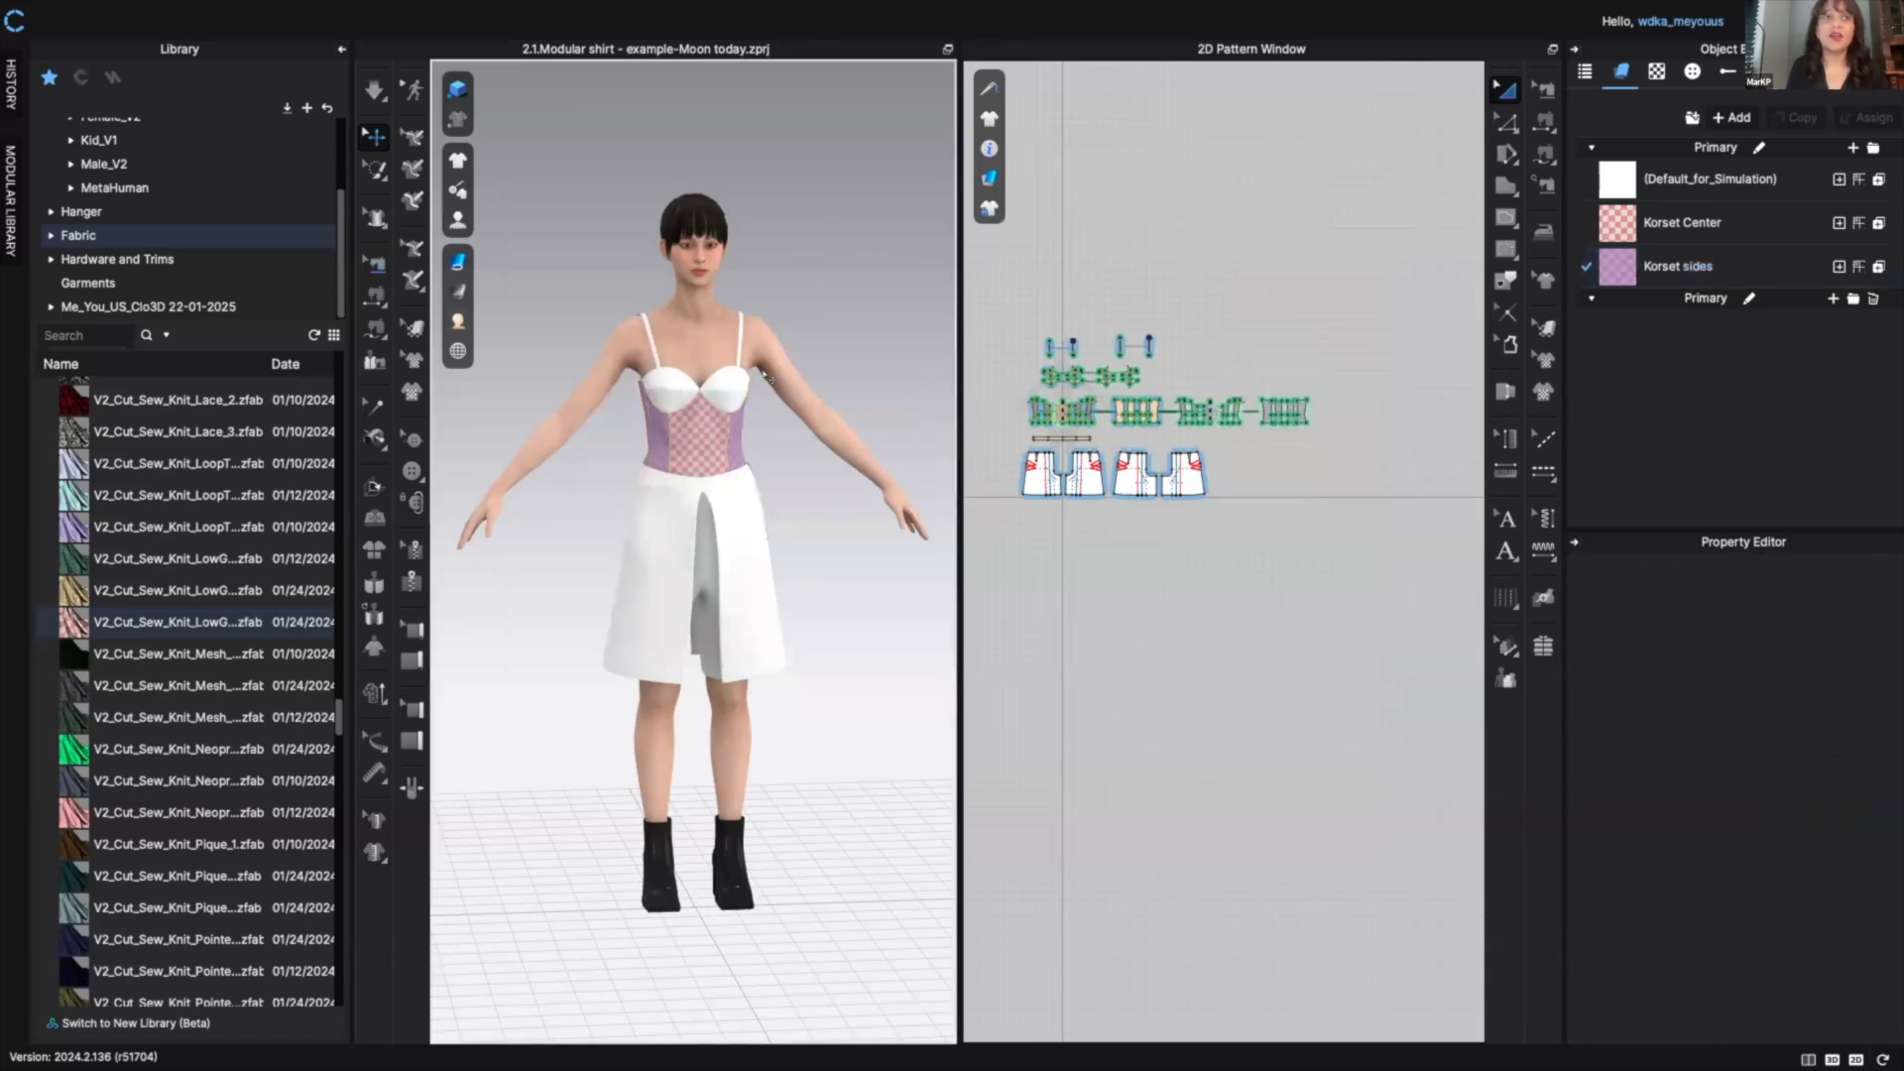
pyautogui.scroll(3, 724, 420)
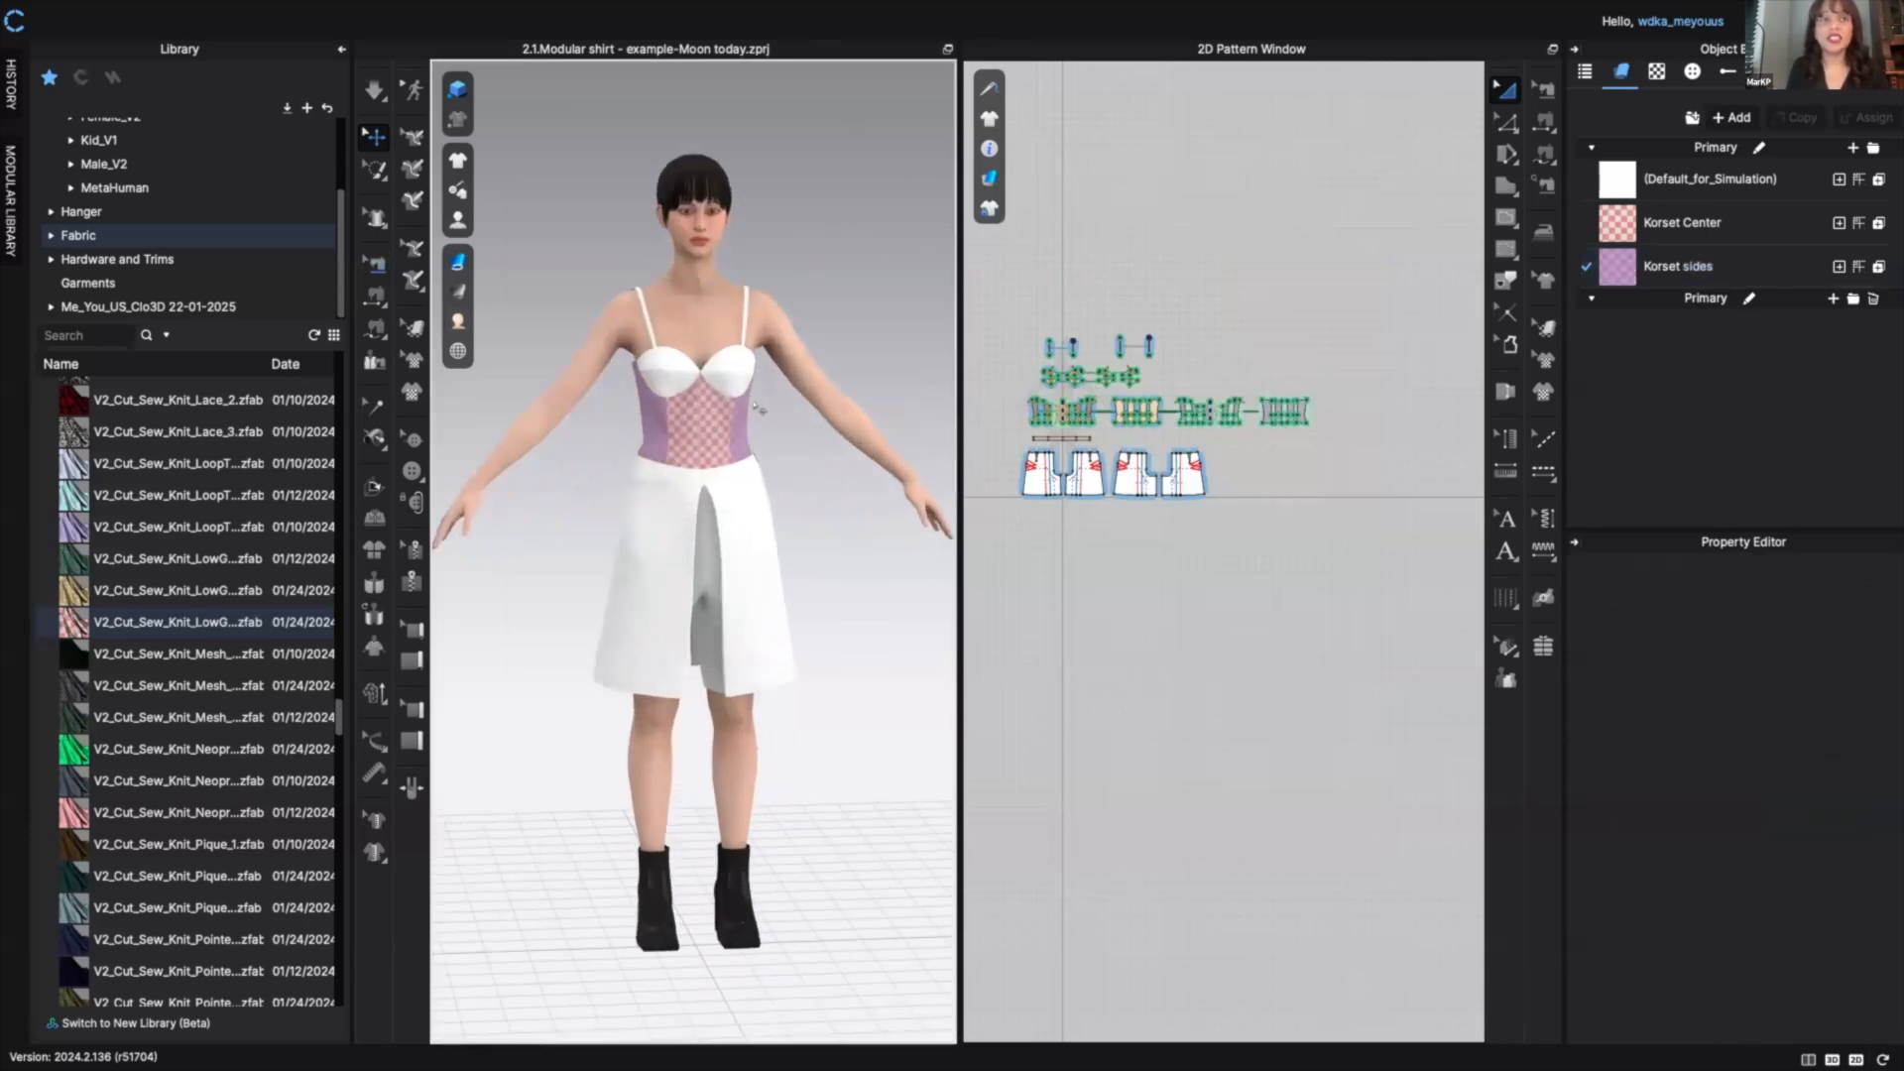
pyautogui.moveTo(670, 408); pyautogui.dragTo(758, 402, button='right')
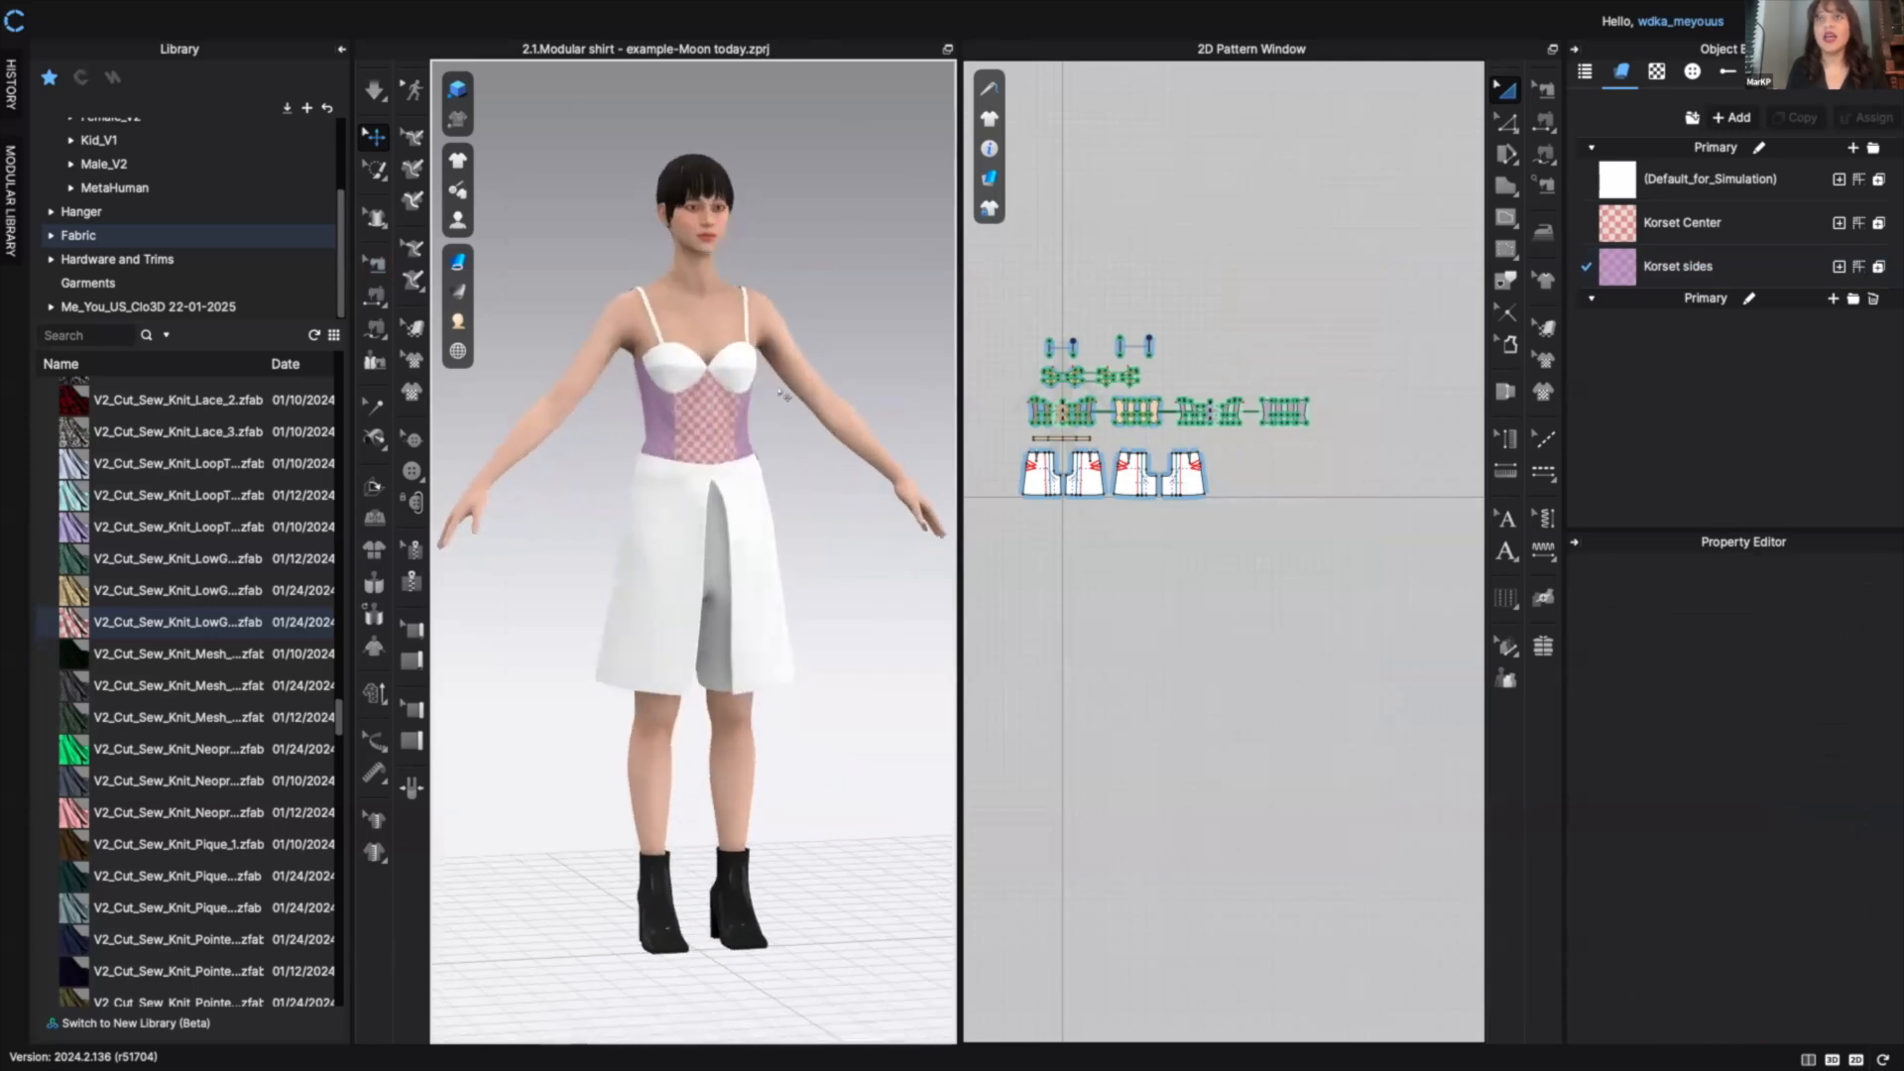
# - Turn off Desaturate for the Korset sides base color map and check the bustier's side panels on the avatar
pyautogui.click(1677, 265)
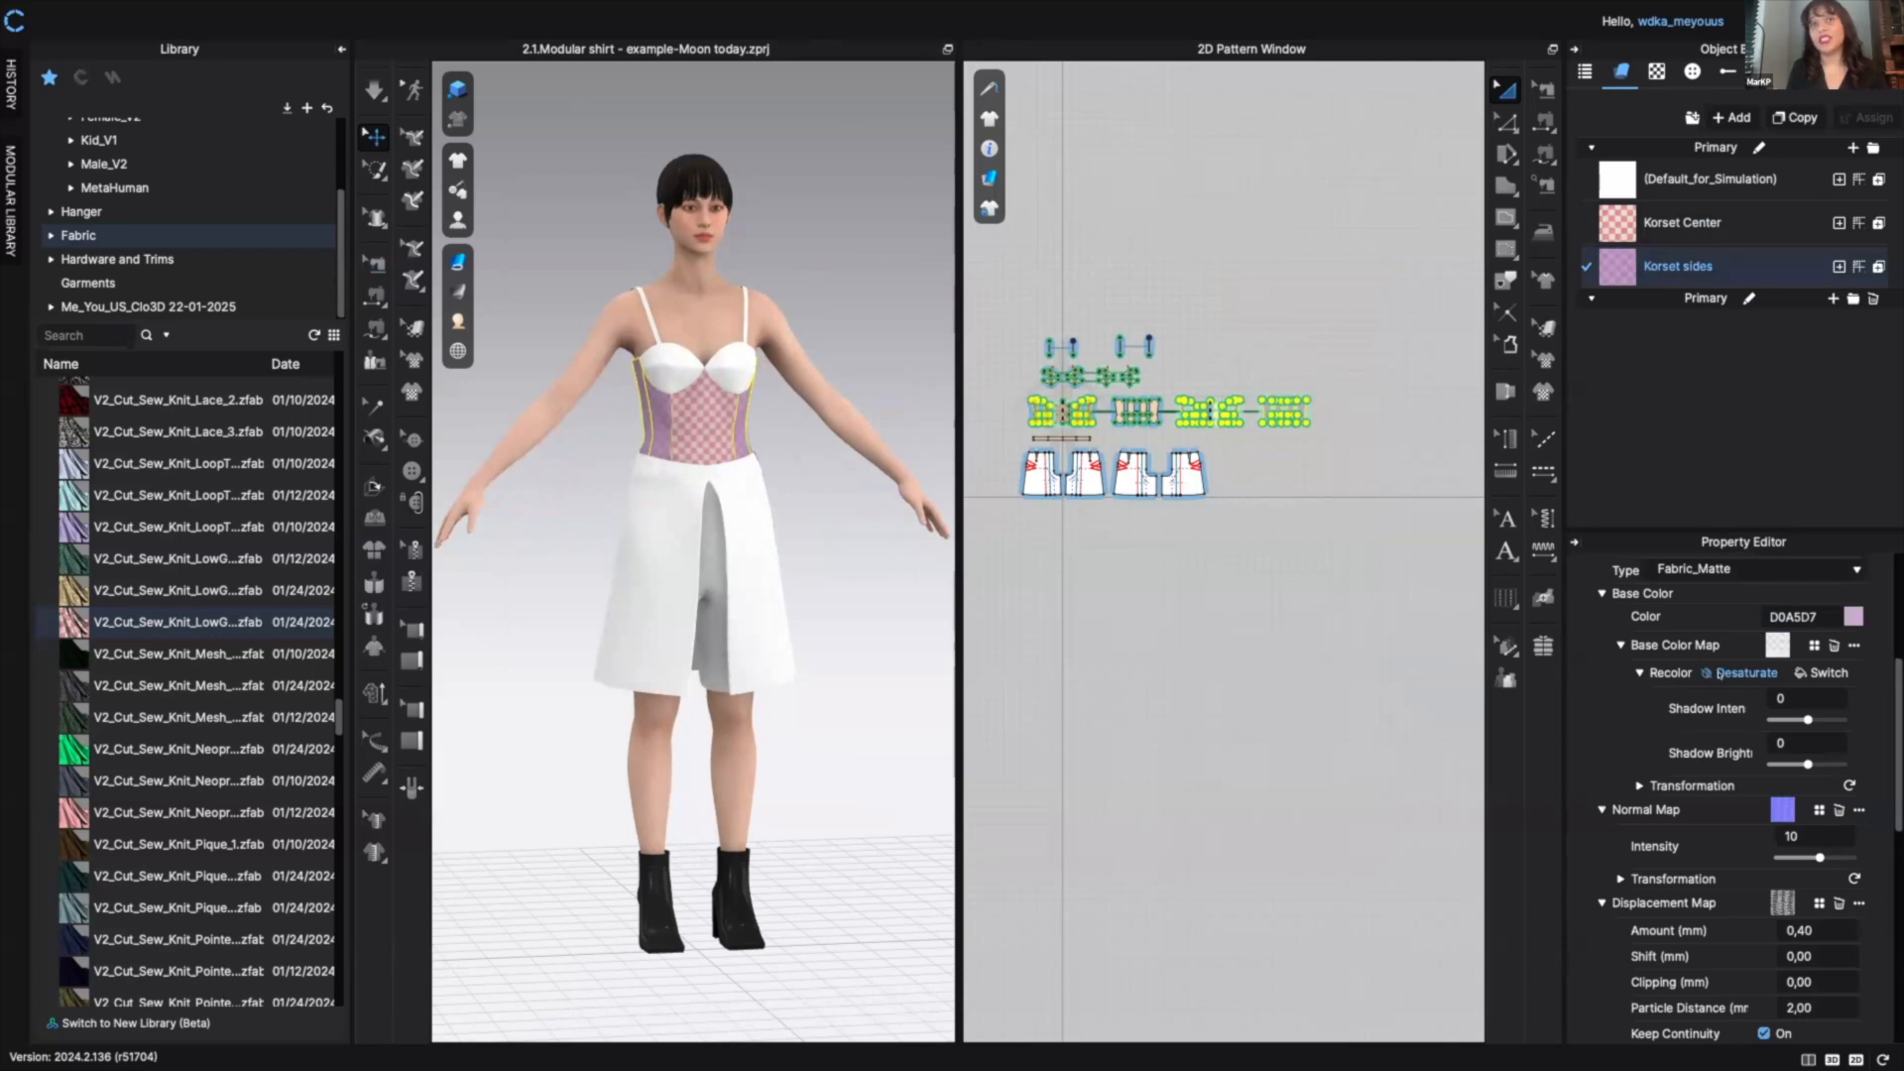
pyautogui.click(1716, 674)
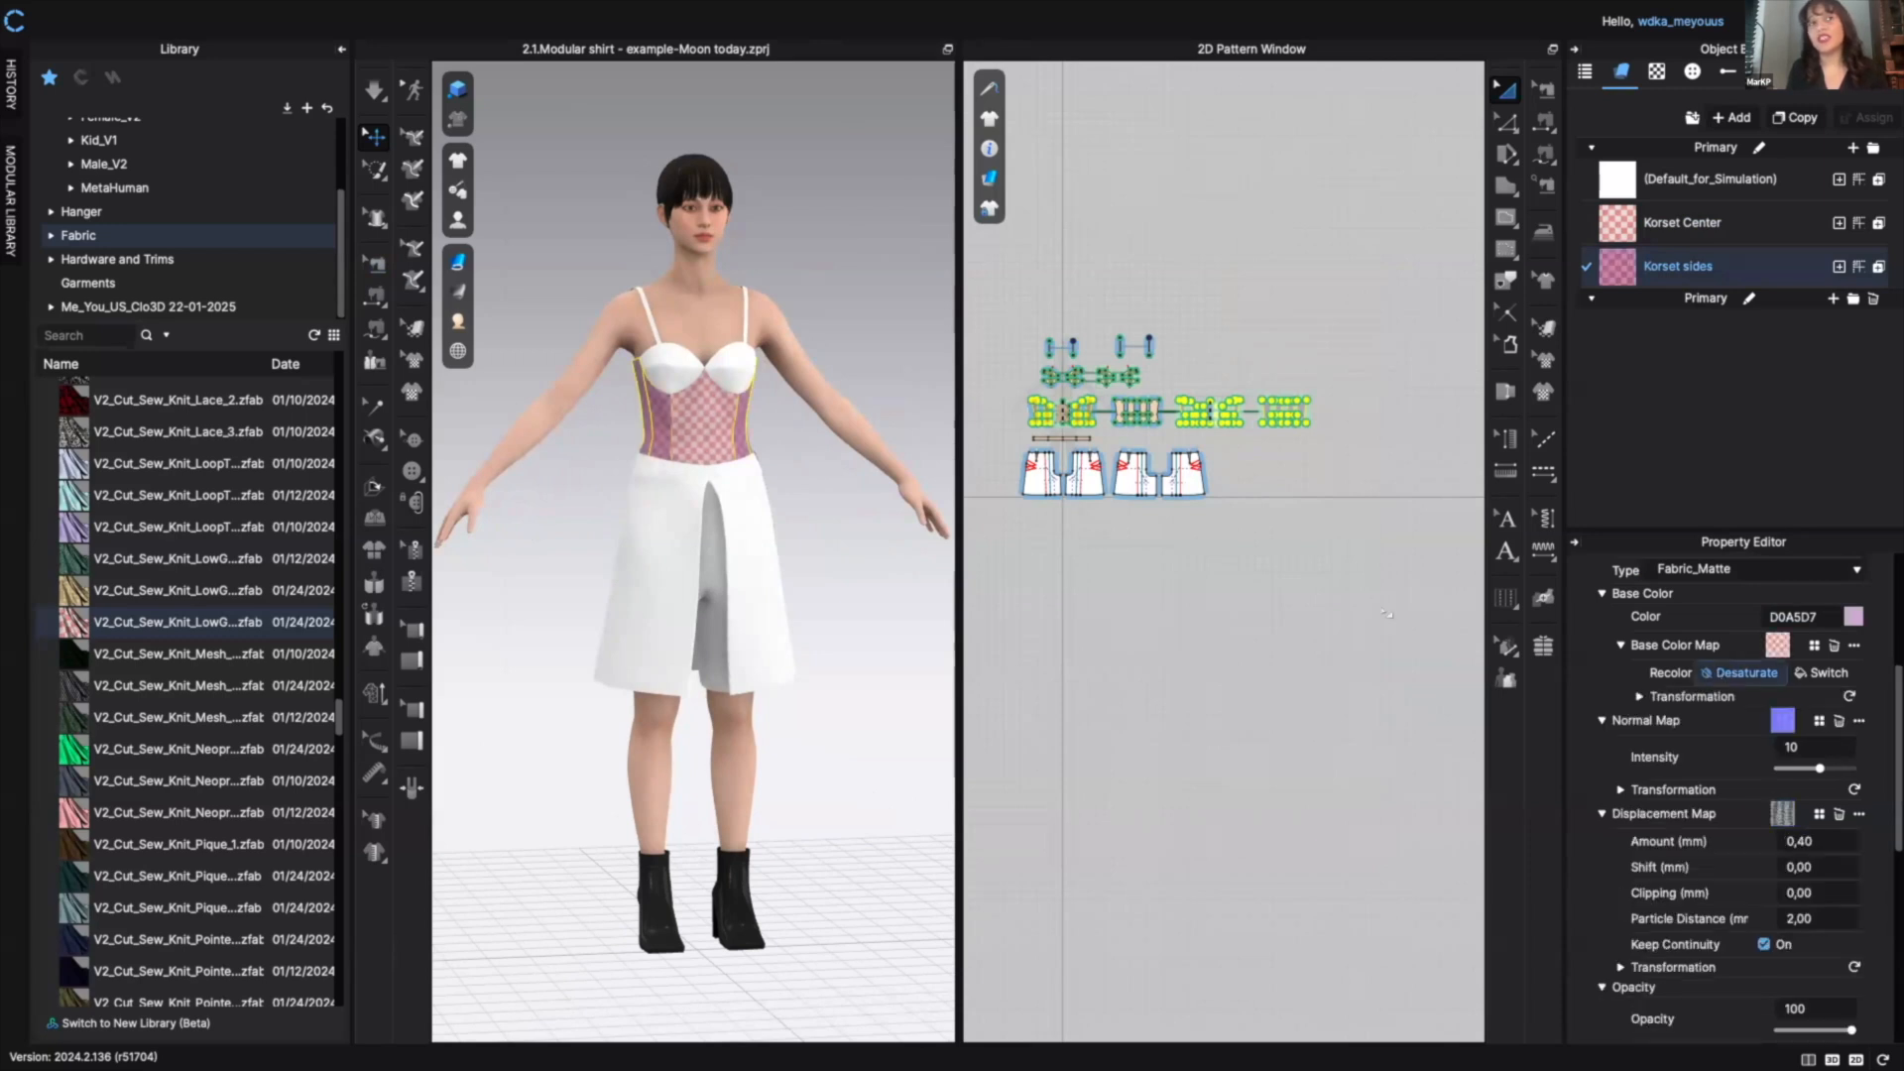
pyautogui.click(800, 379)
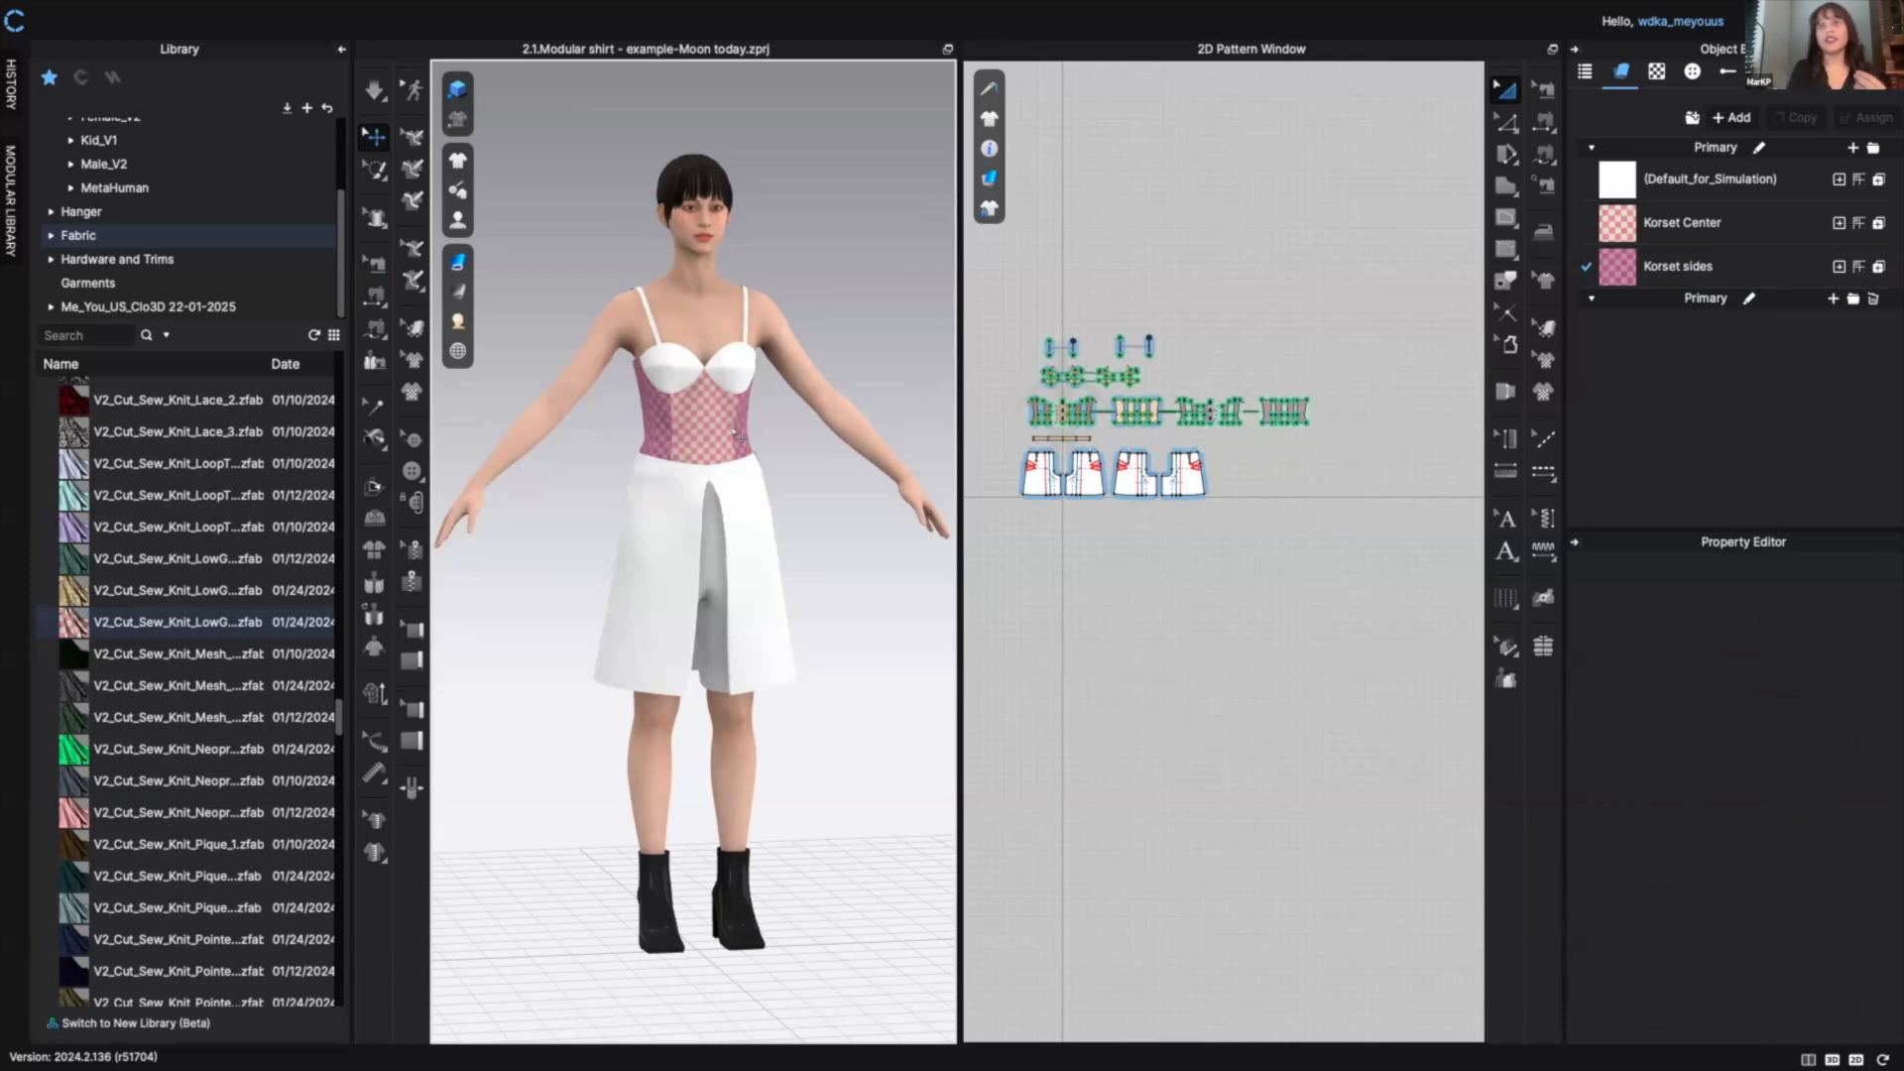
pyautogui.click(1678, 266)
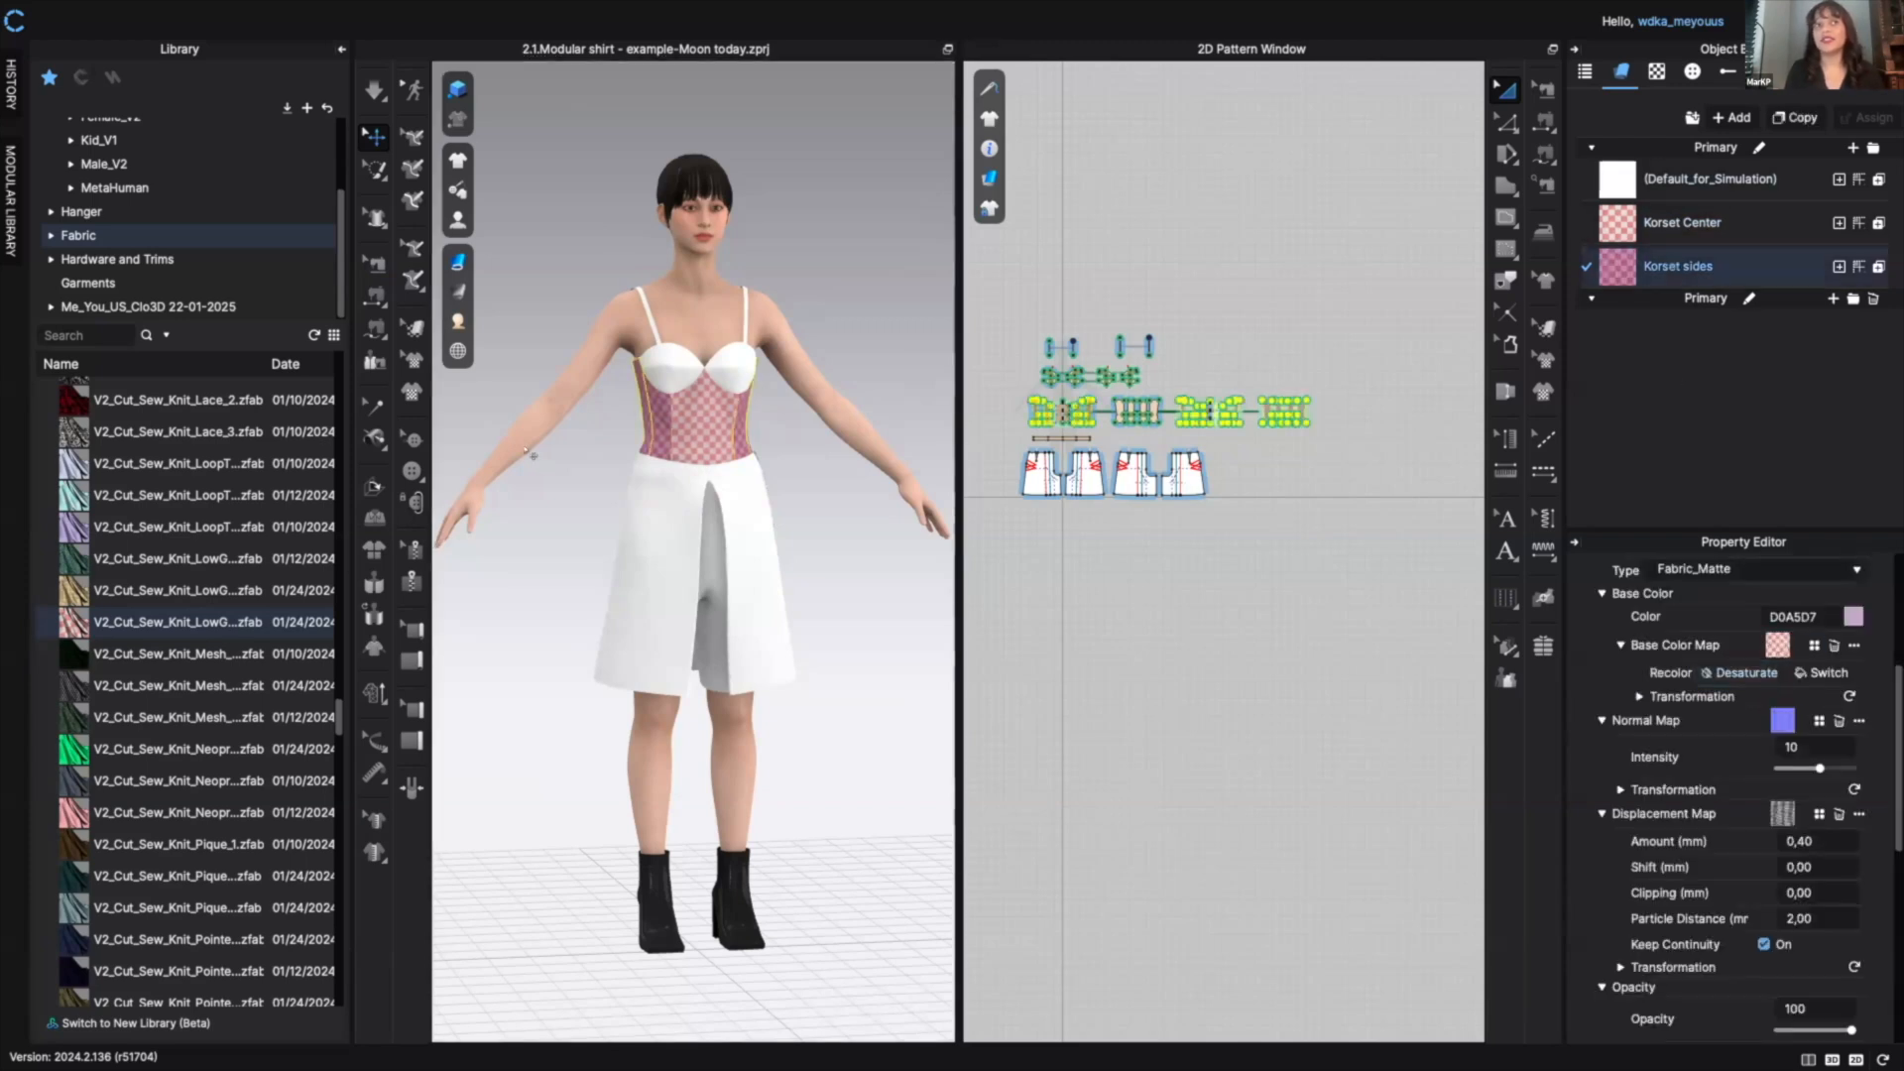
pyautogui.moveTo(566, 454); pyautogui.dragTo(804, 412, button='right')
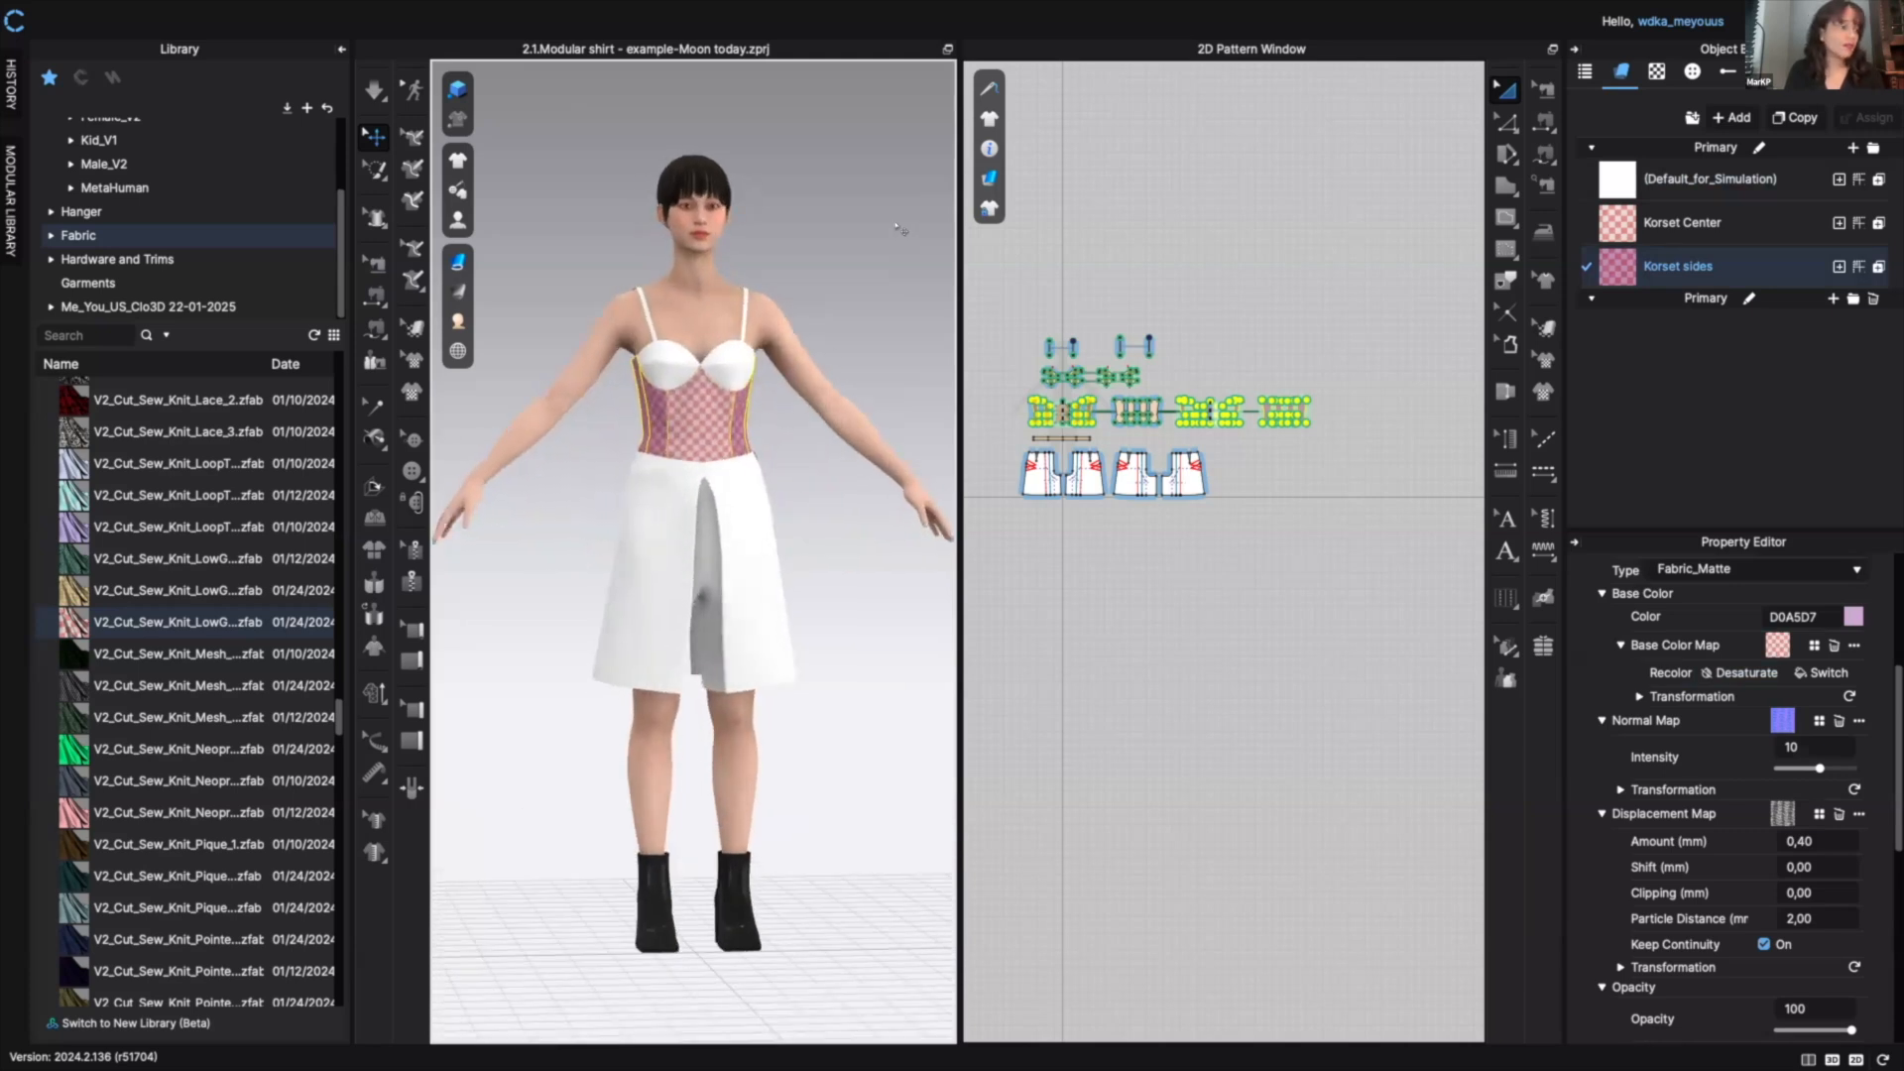
pyautogui.click(898, 230)
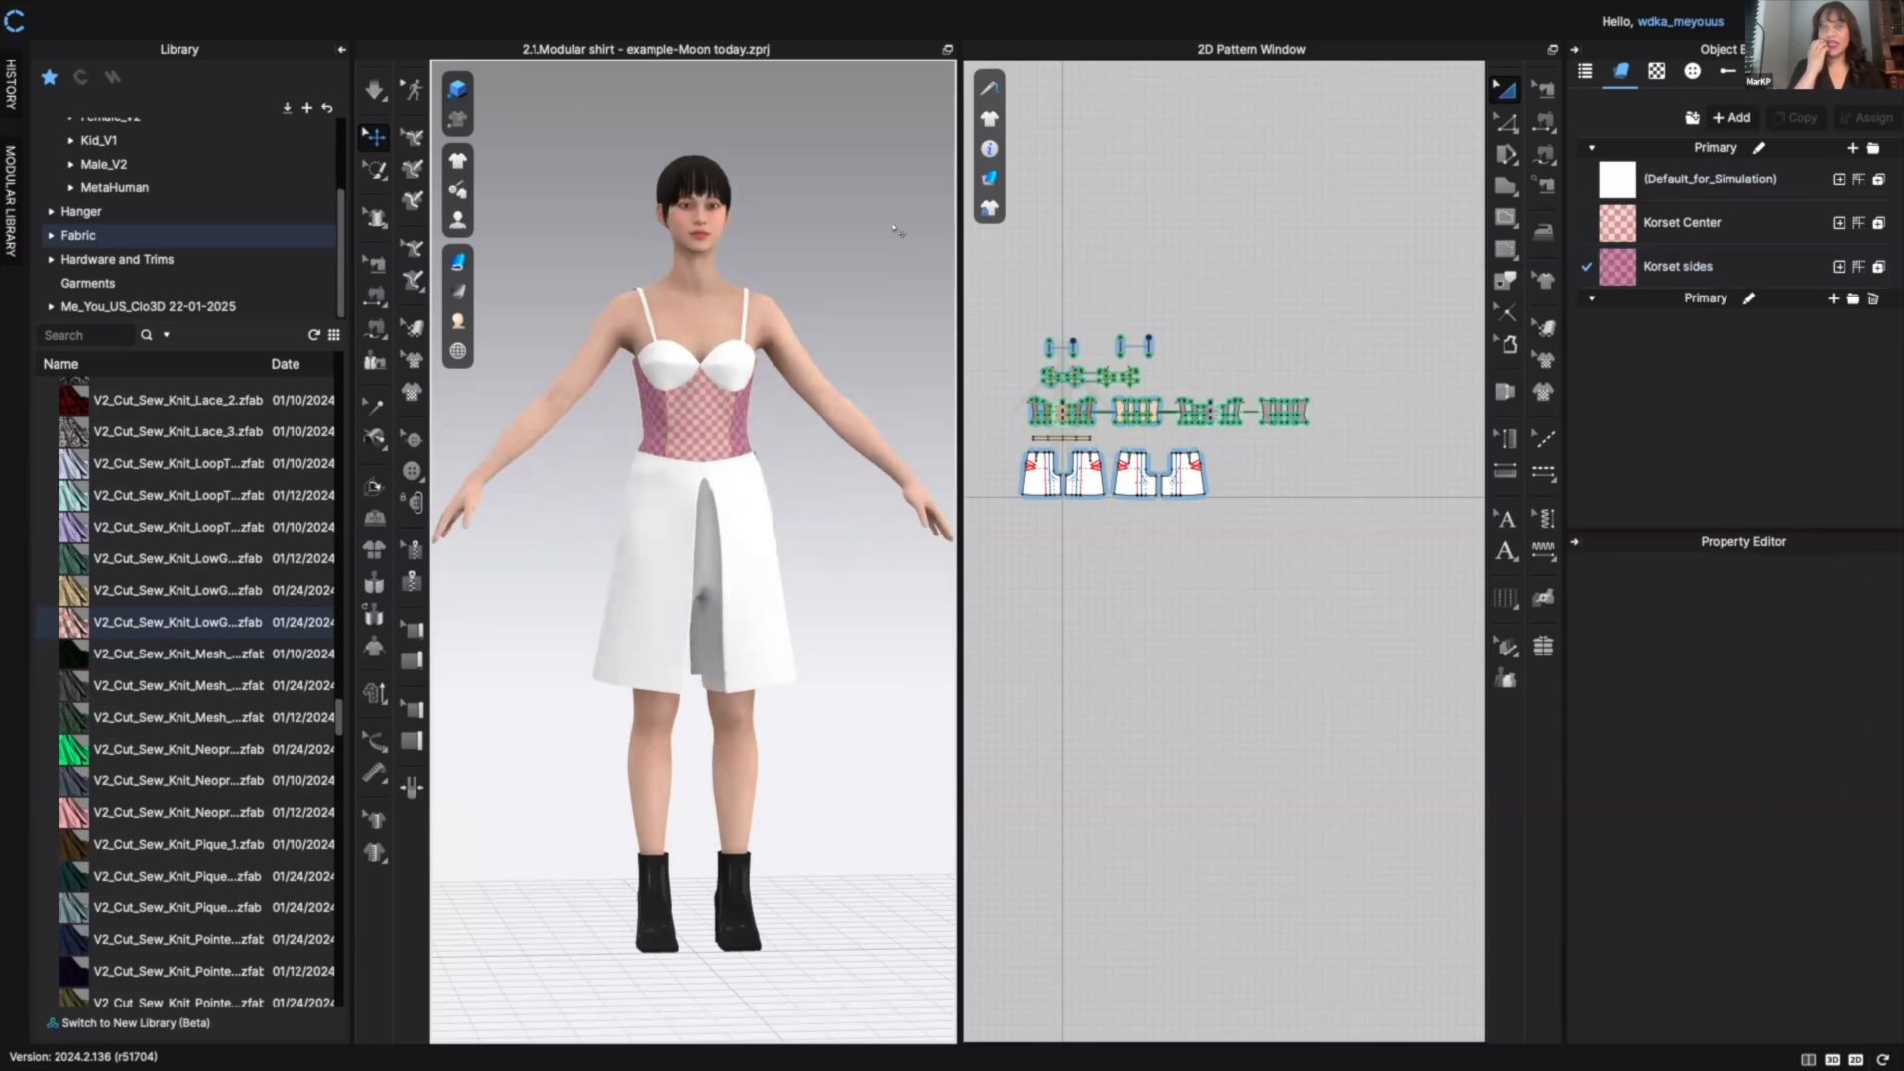
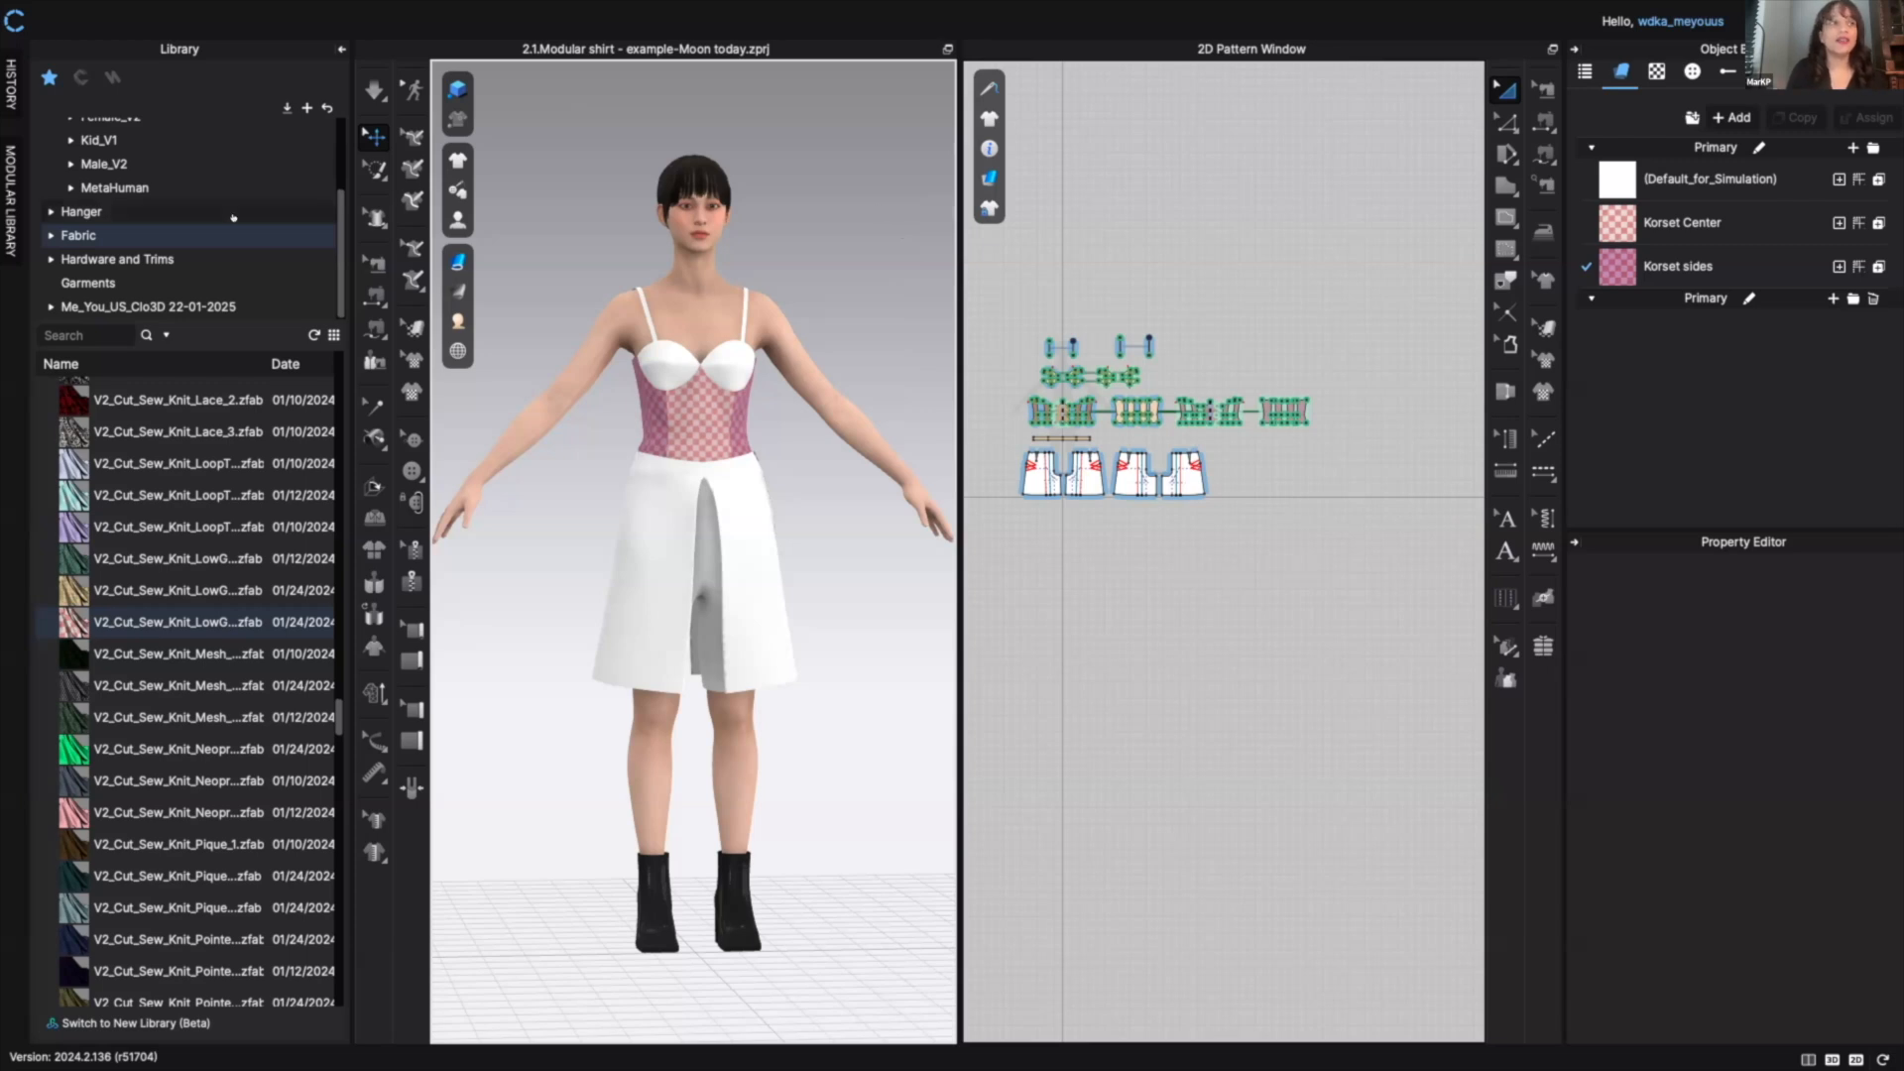
# - Open the Fabrics folder of the Me_You_US_Clo3D 22-01-2025 library
pyautogui.click(57, 299)
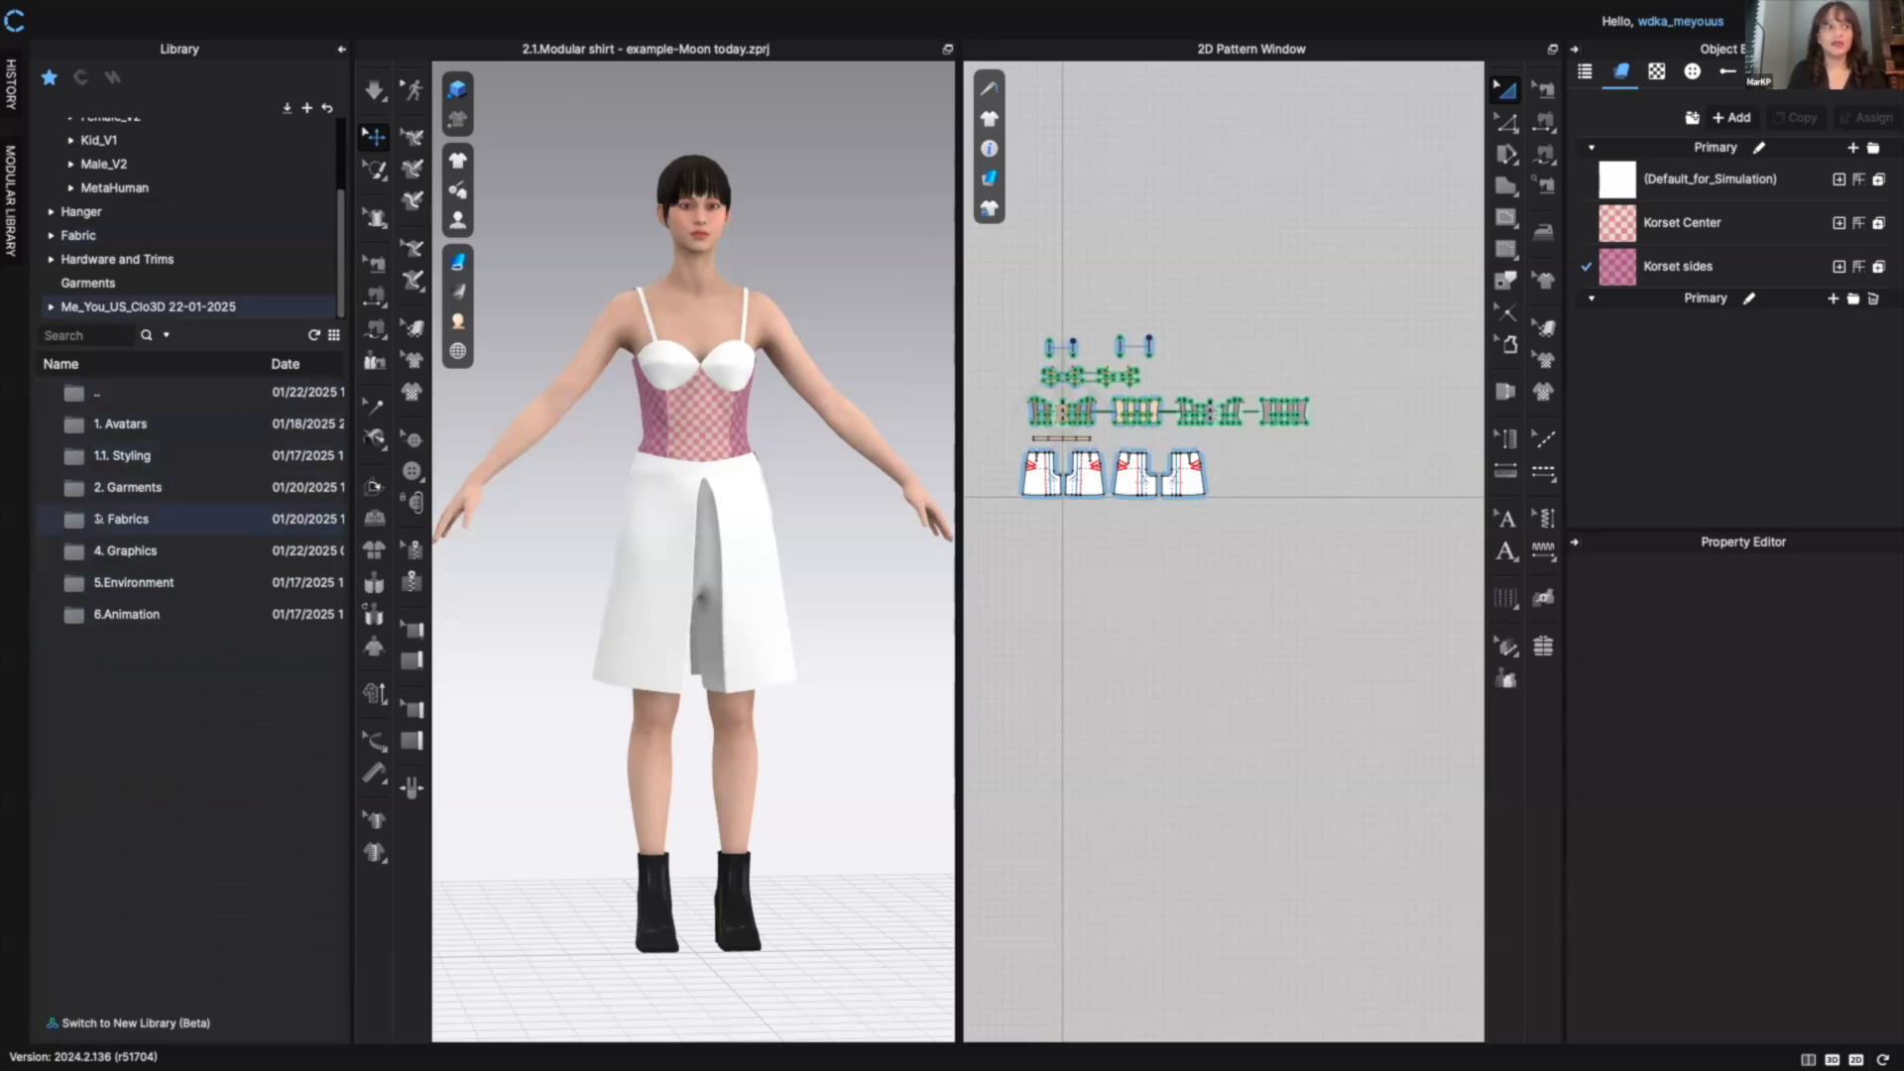
pyautogui.doubleClick(149, 518)
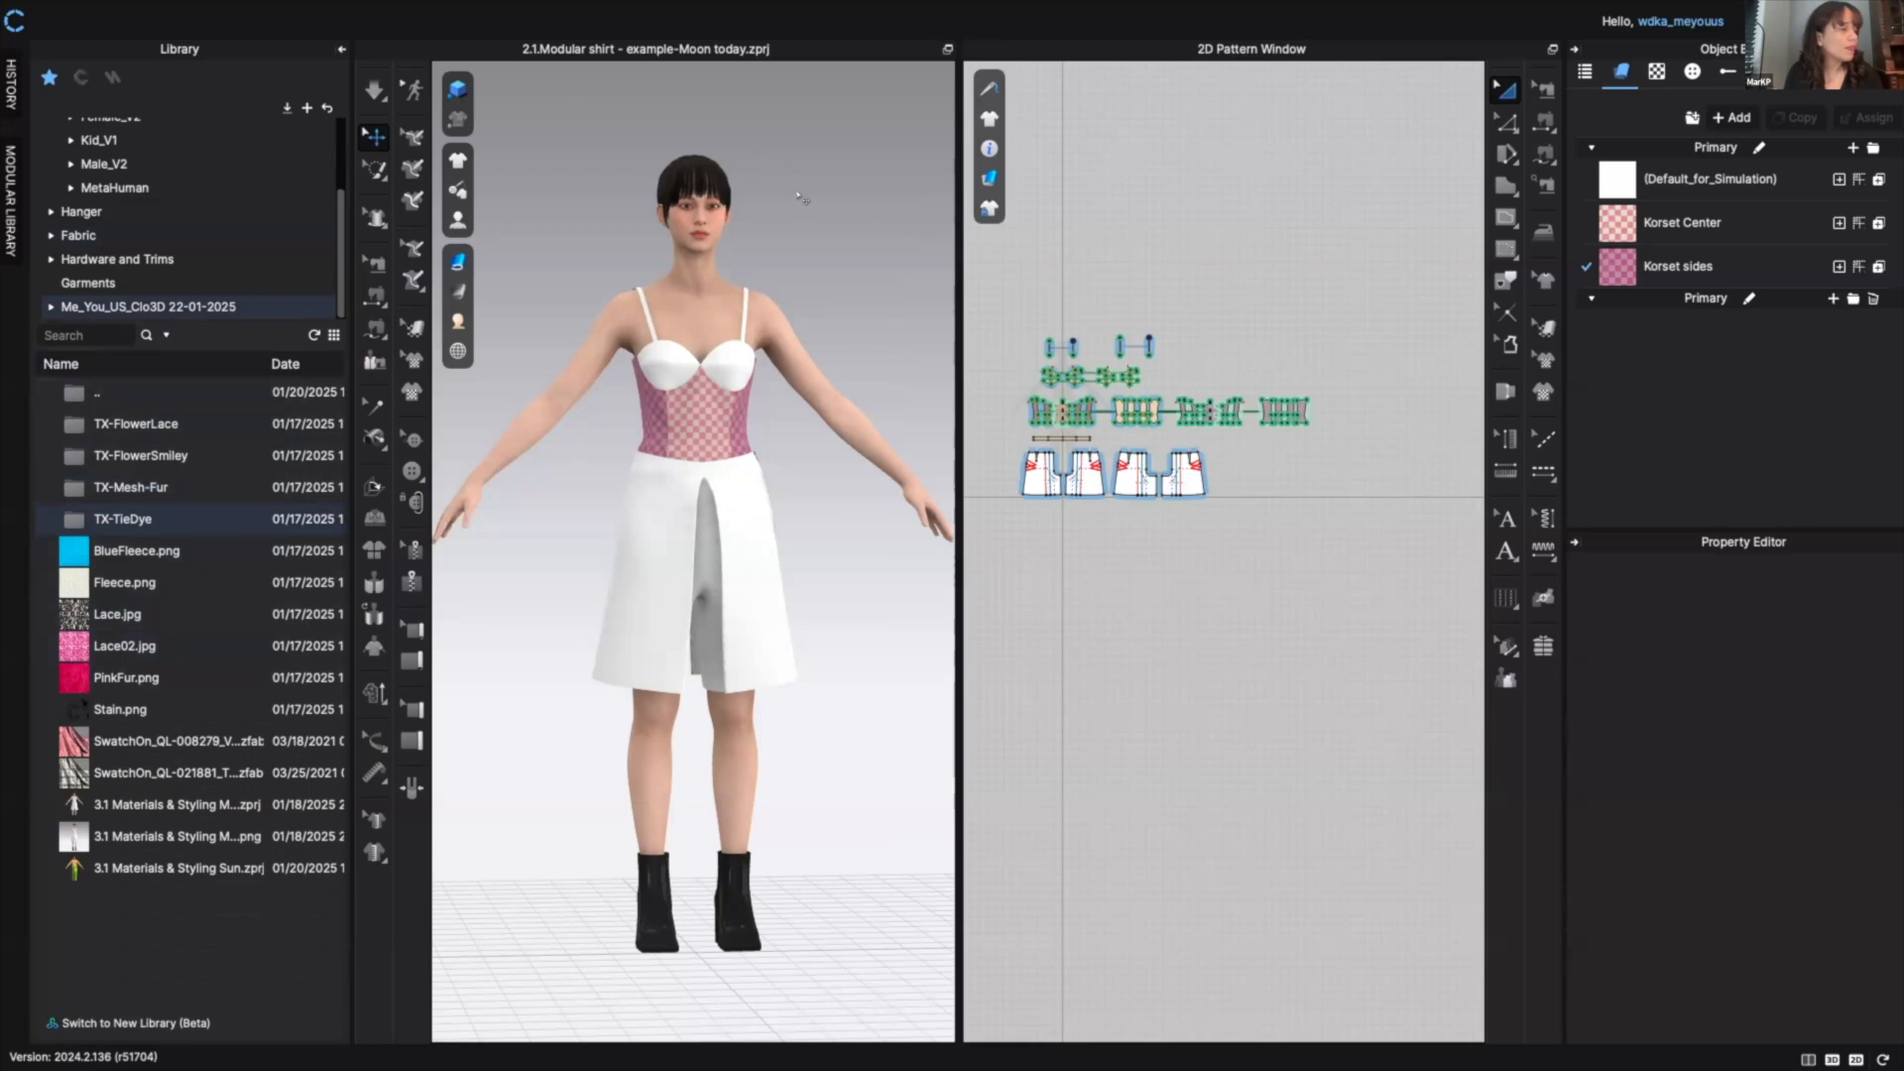
# - Show the bond/skive areas on the 3D garment and hide them again
pyautogui.moveTo(462, 162)
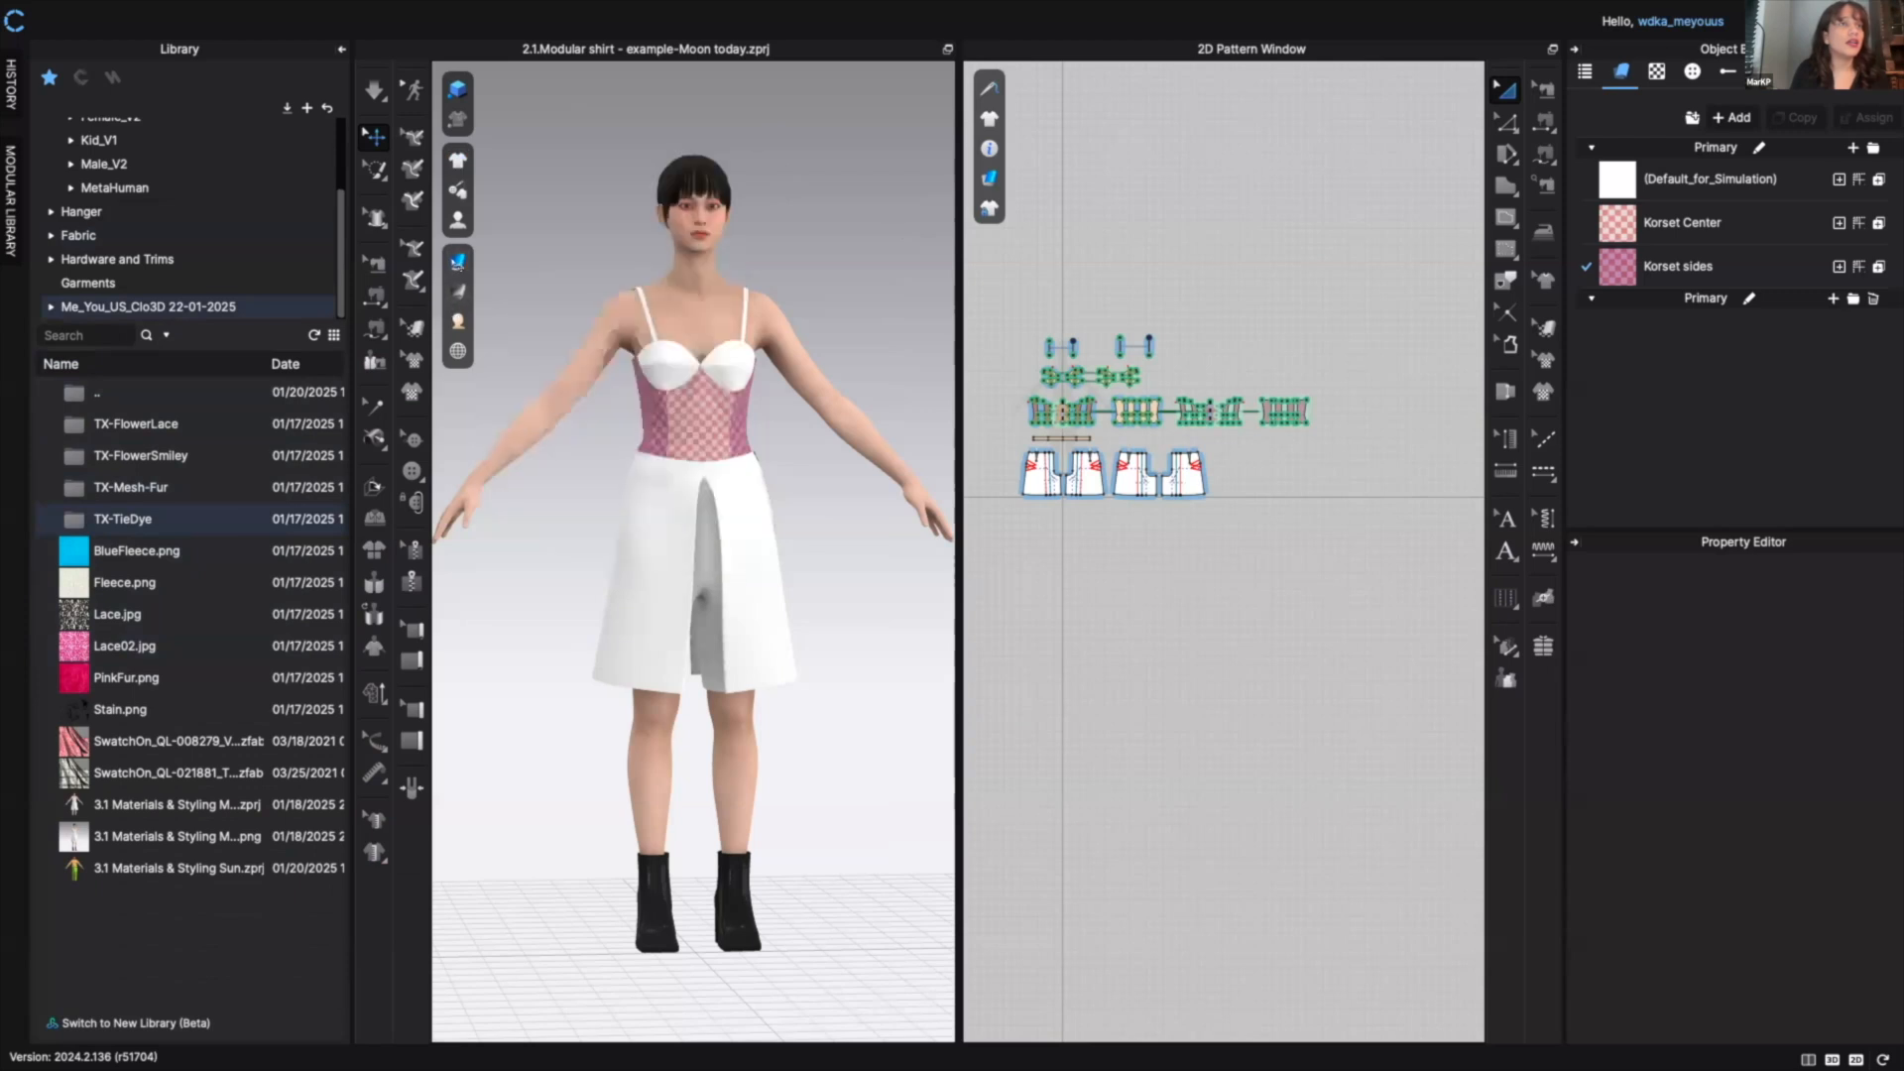
pyautogui.moveTo(457, 260)
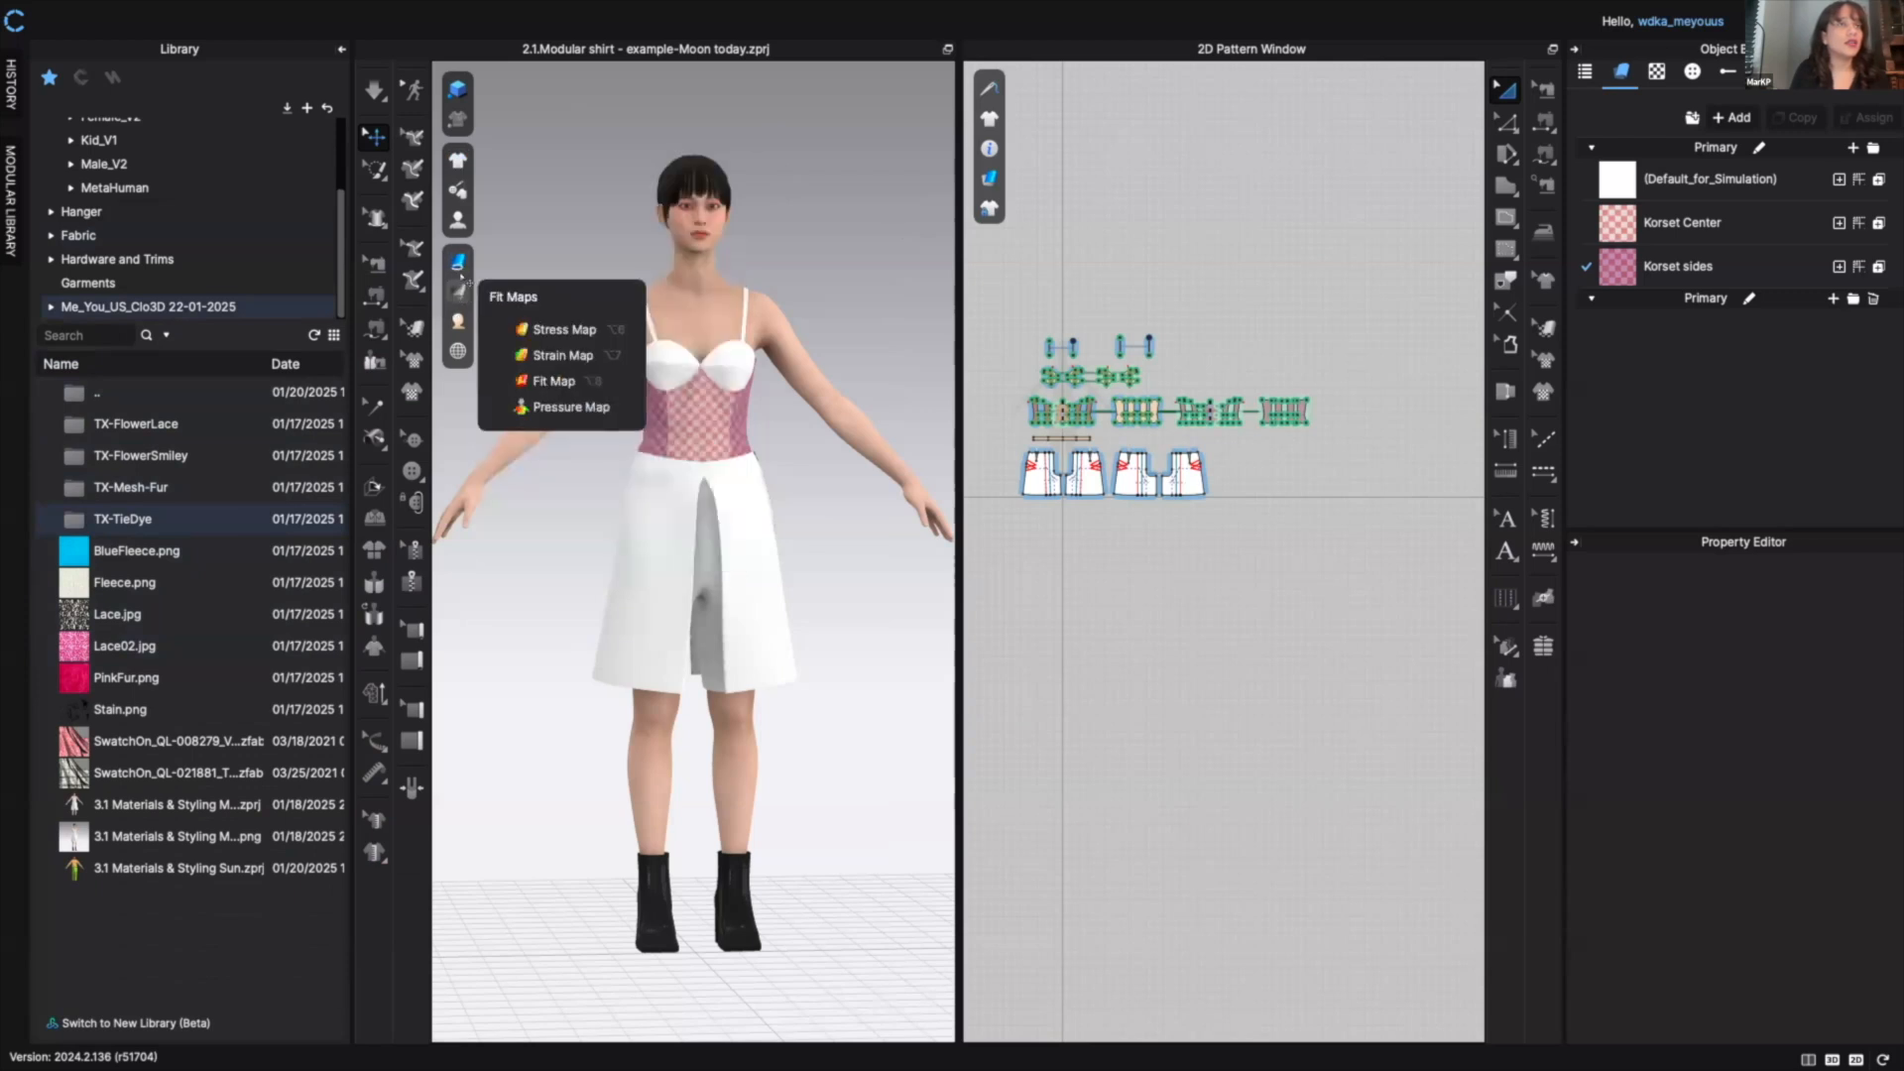
pyautogui.moveTo(470, 203)
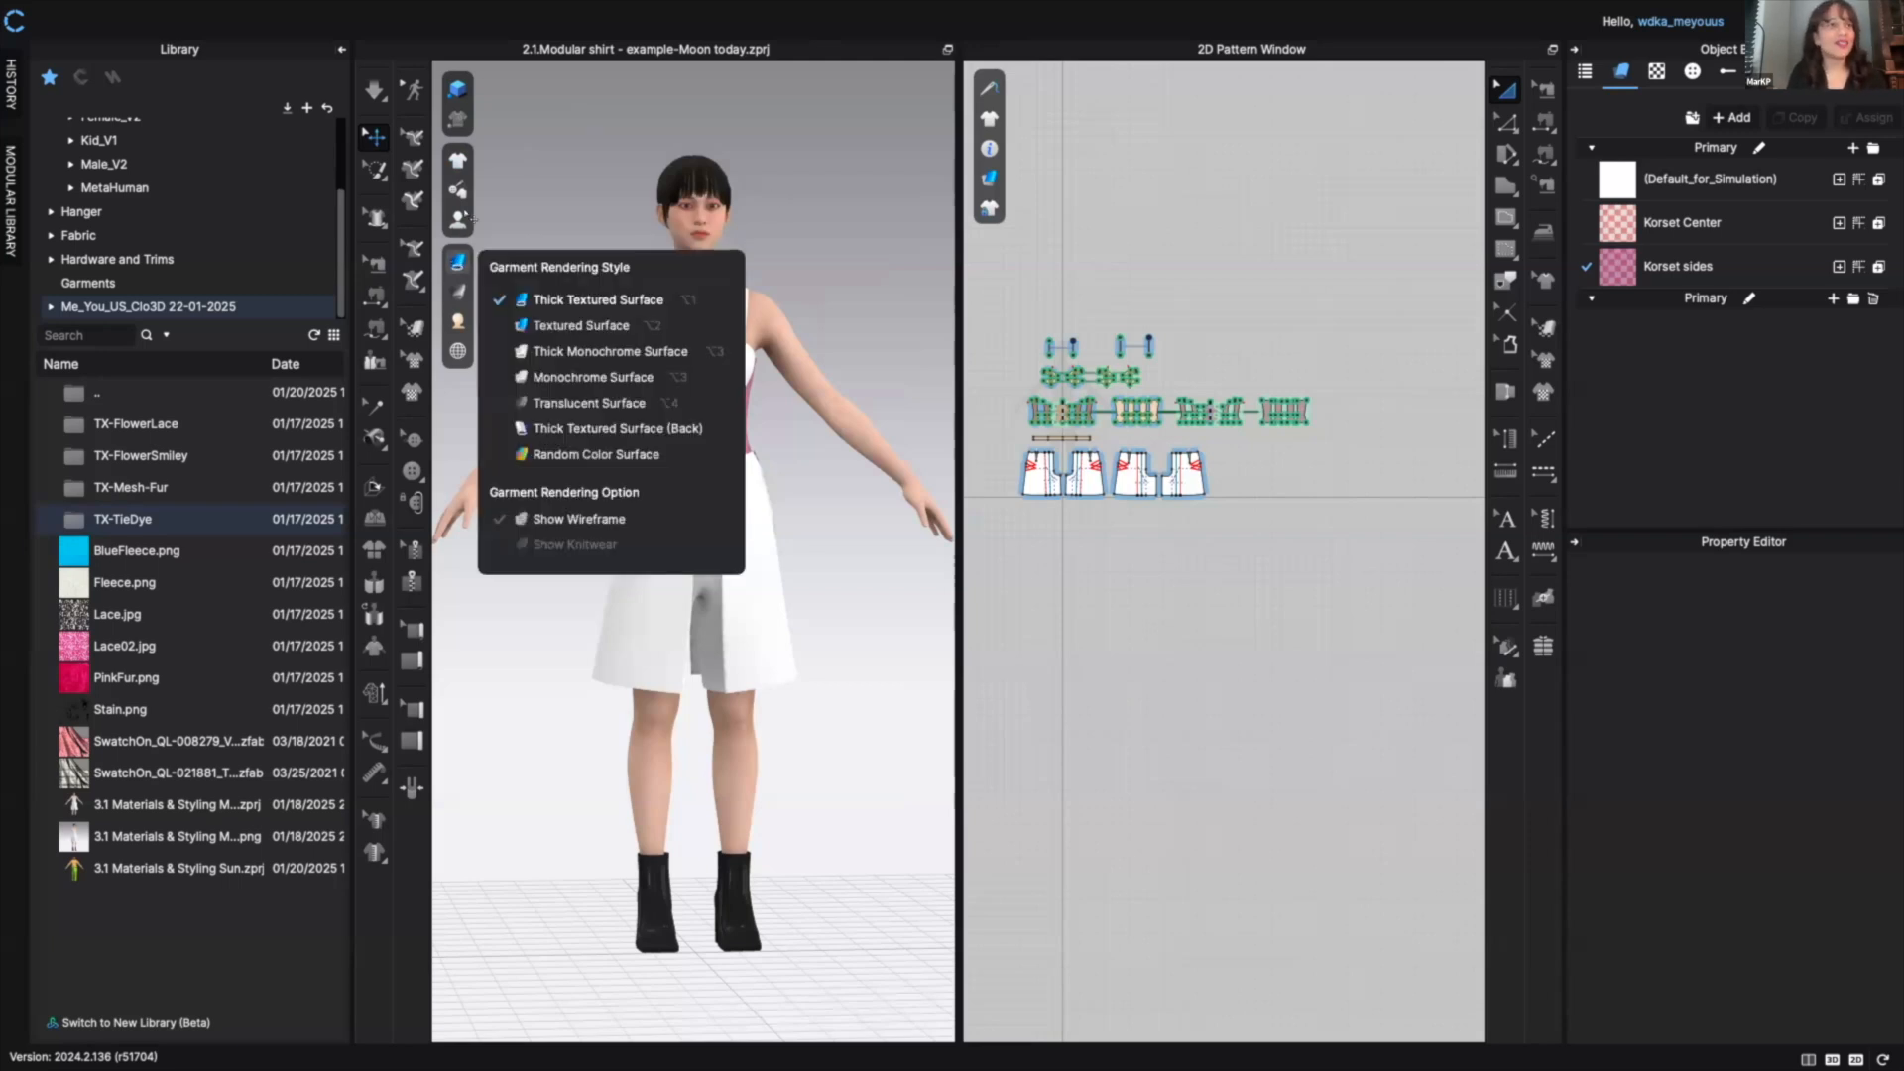
pyautogui.click(562, 280)
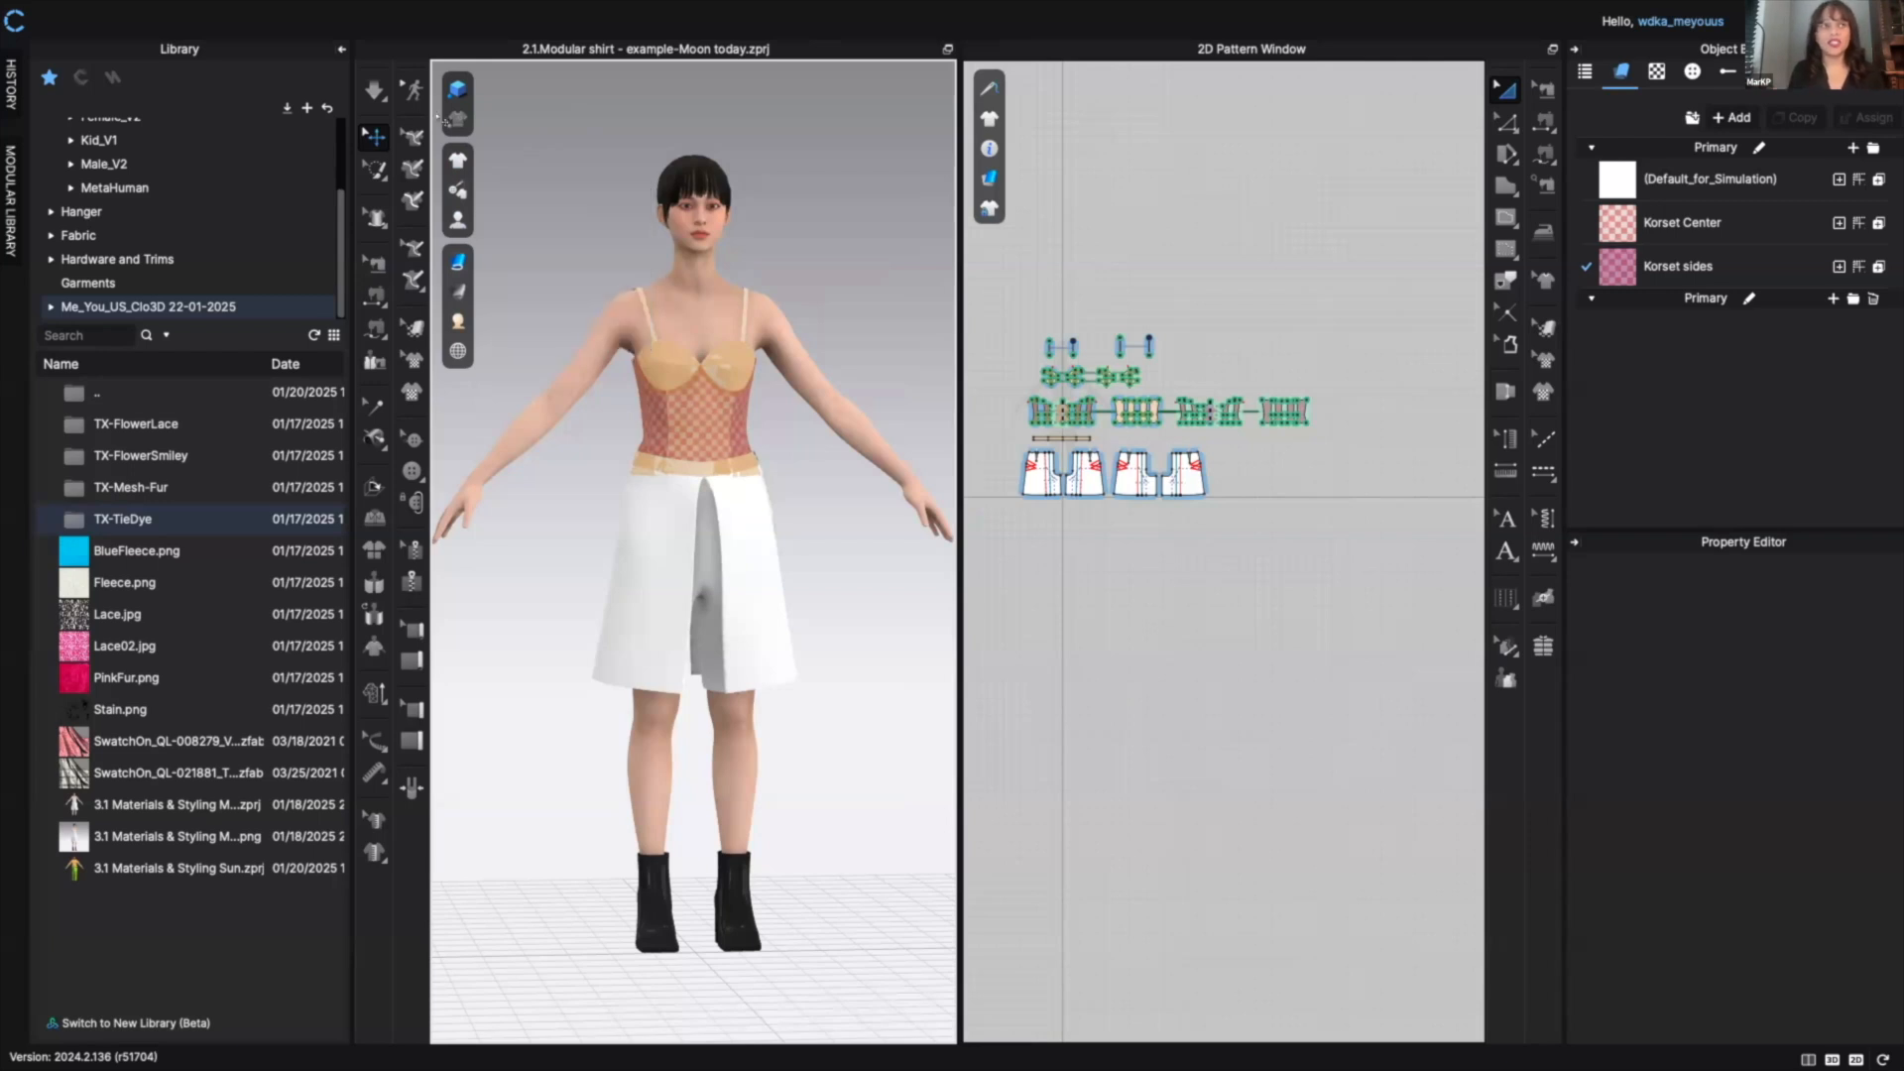
pyautogui.moveTo(457, 191)
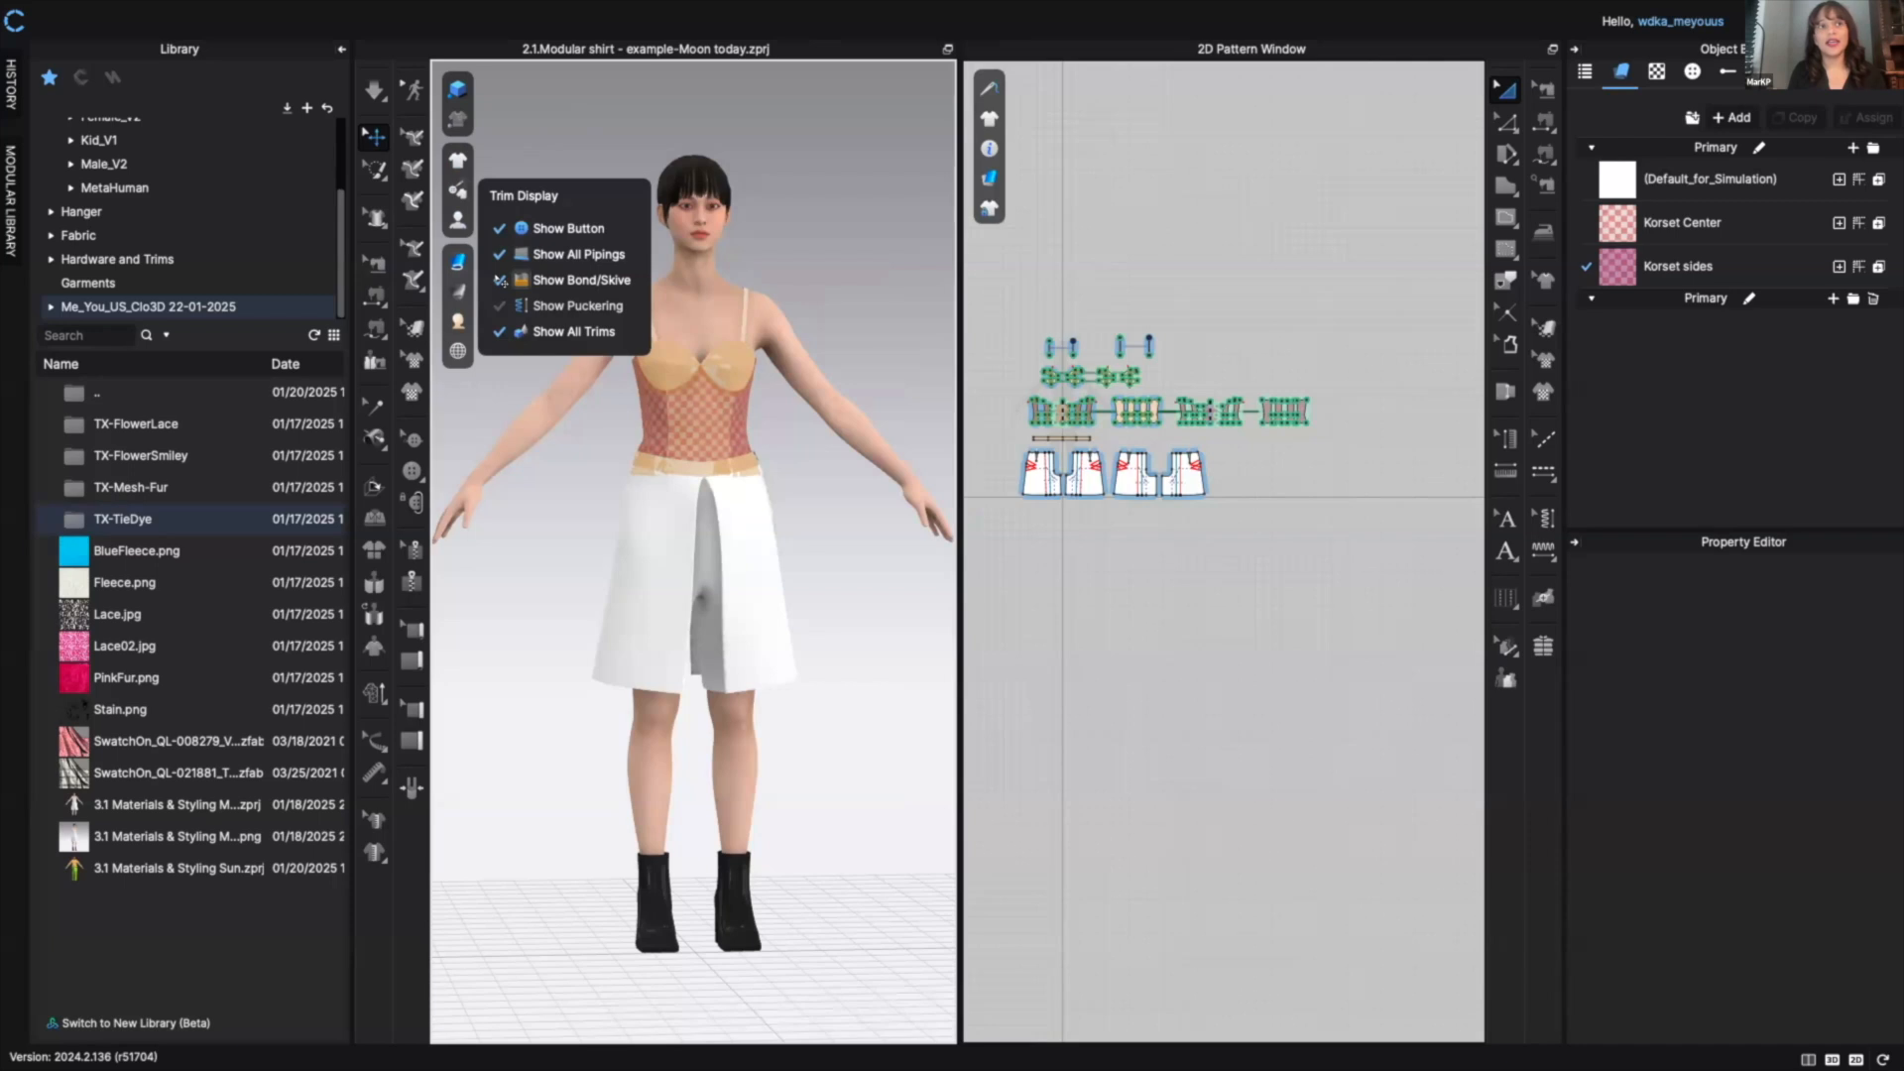
pyautogui.click(501, 281)
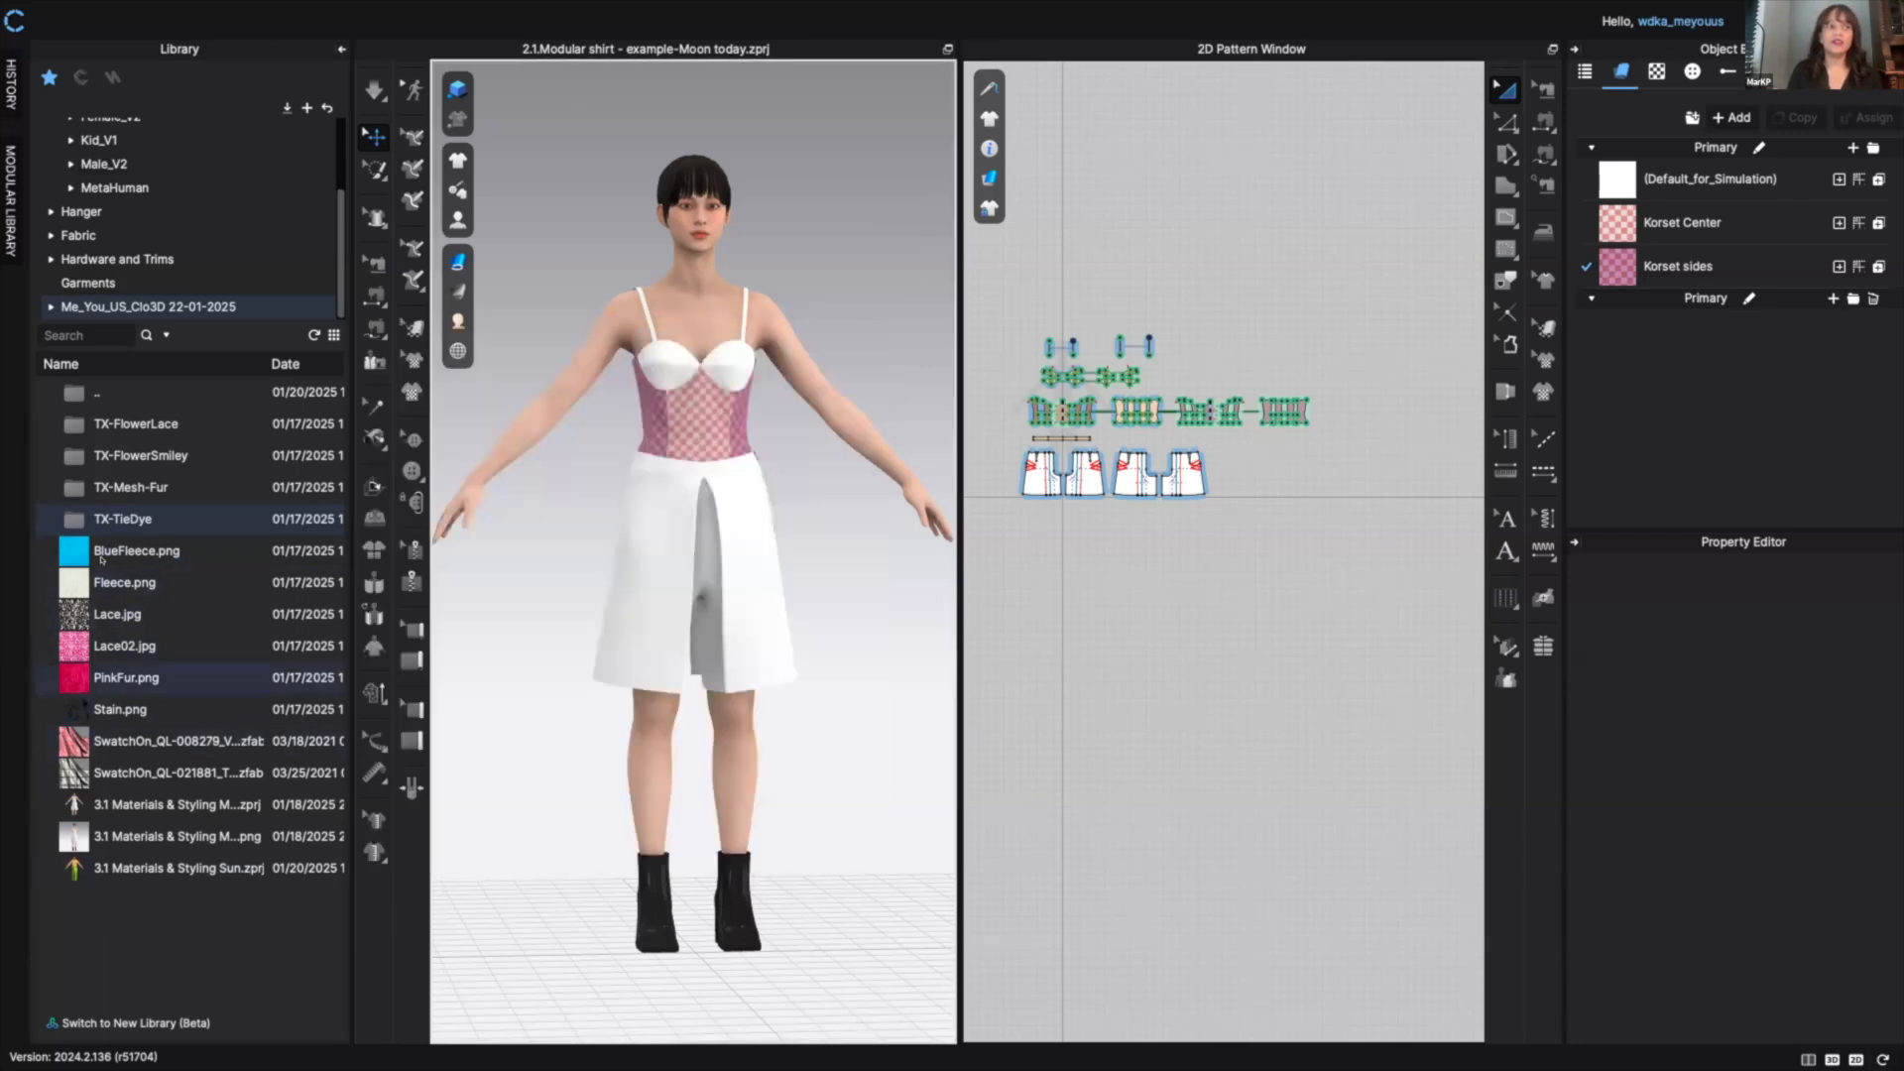
# - Add a new fabric to the project's fabric list and name it Lace
pyautogui.moveTo(68, 550)
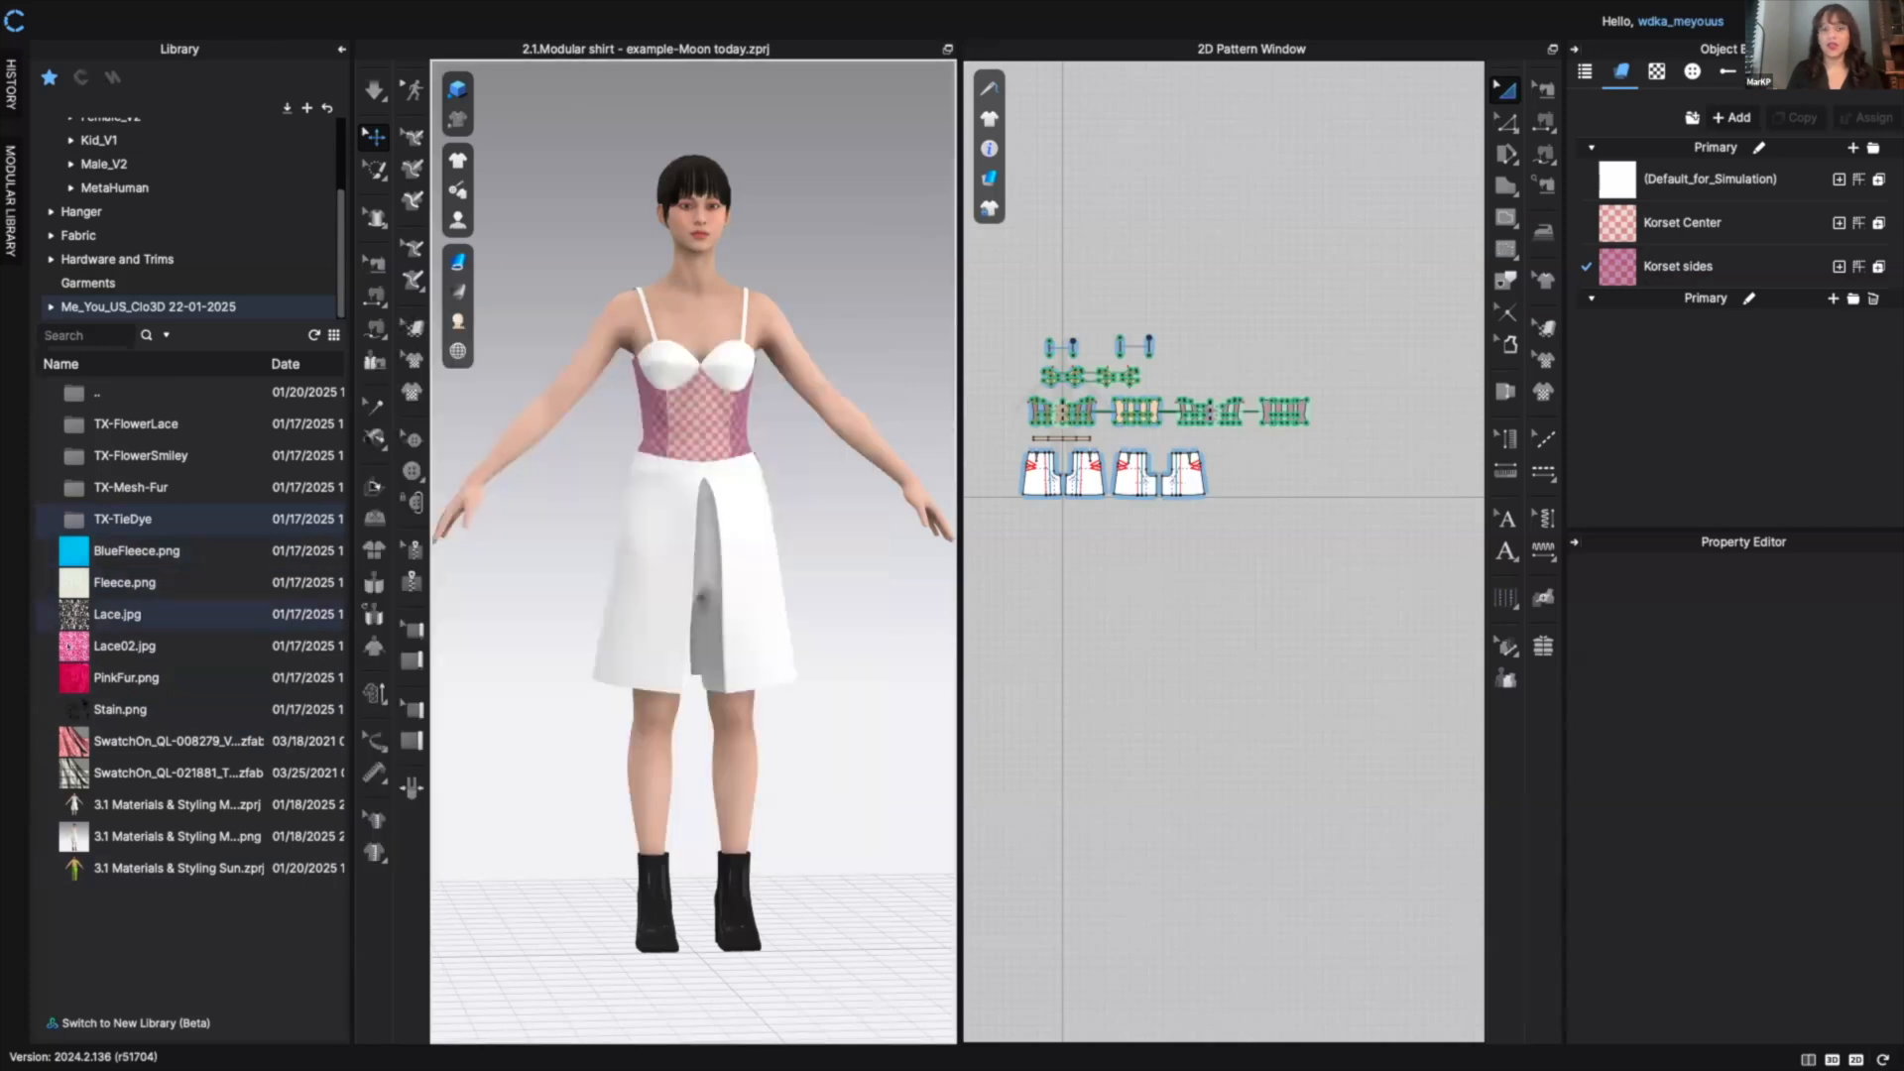
pyautogui.moveTo(66, 704)
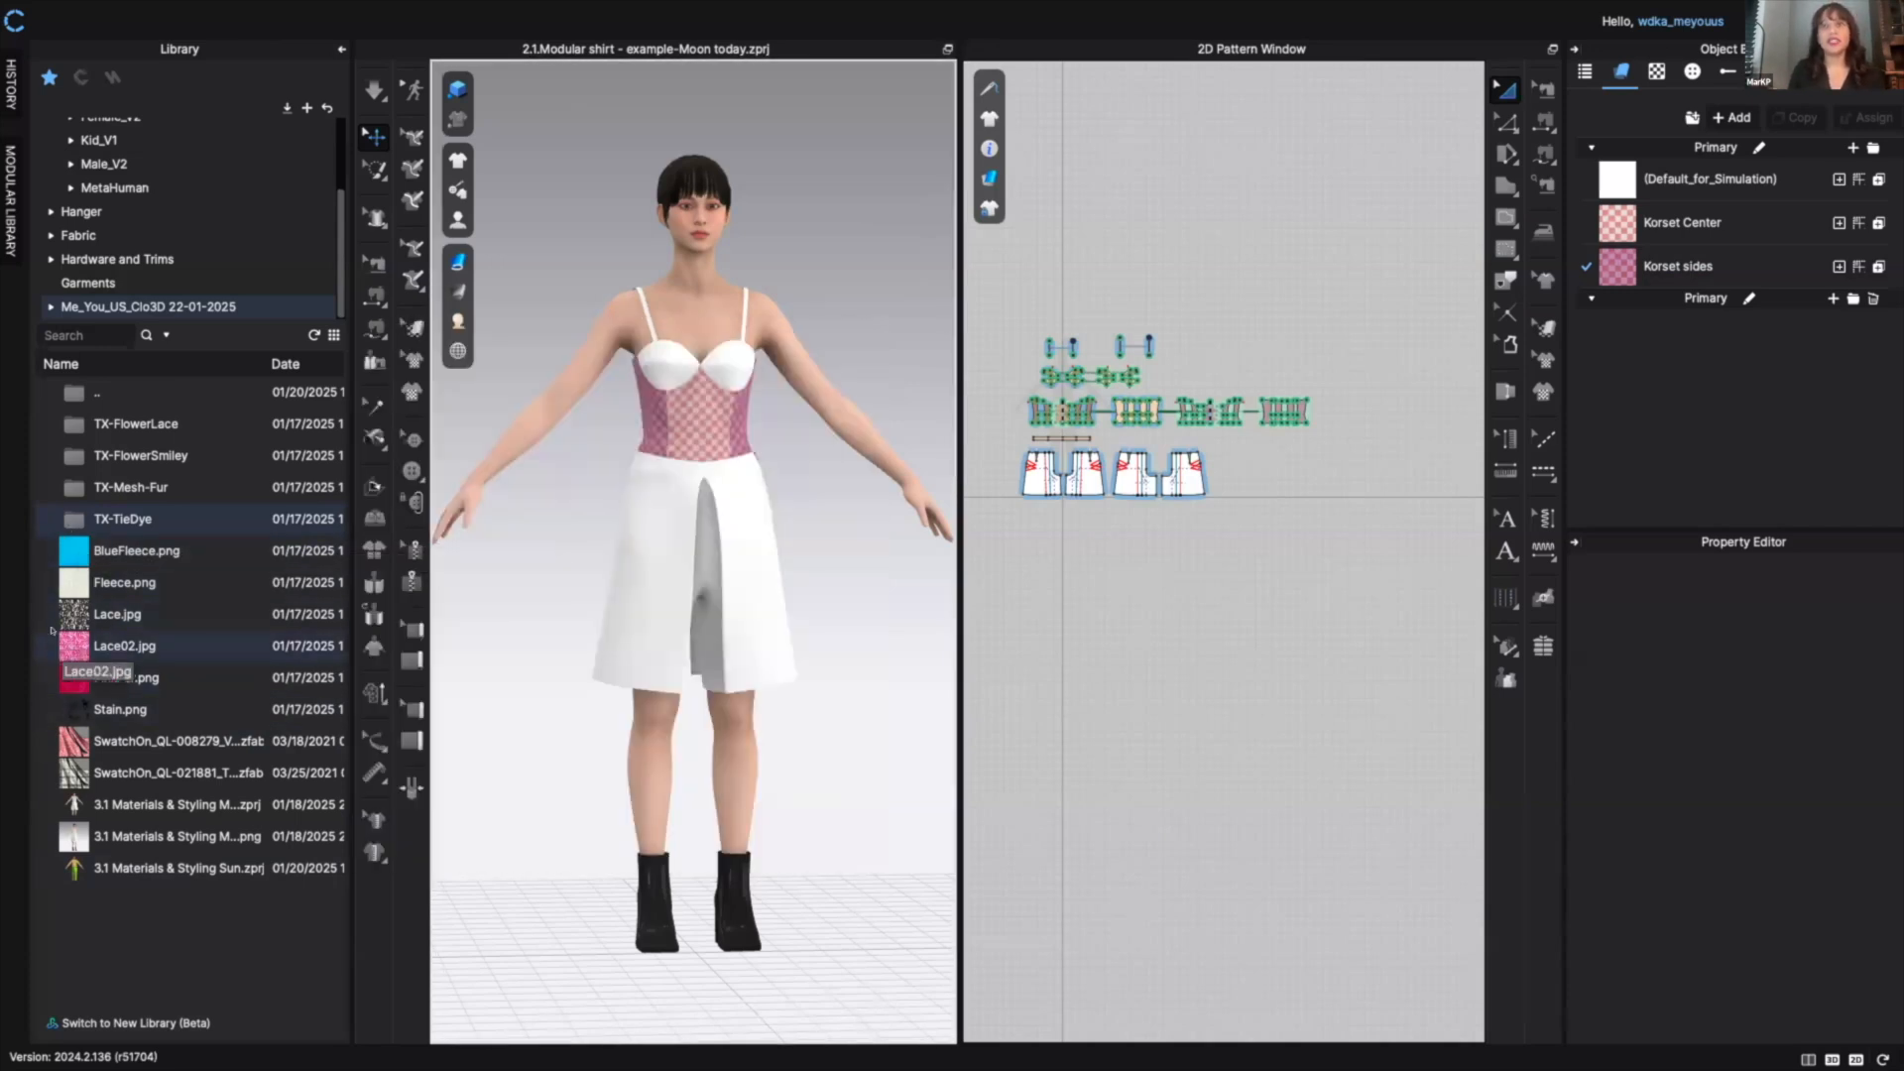
pyautogui.moveTo(52, 632)
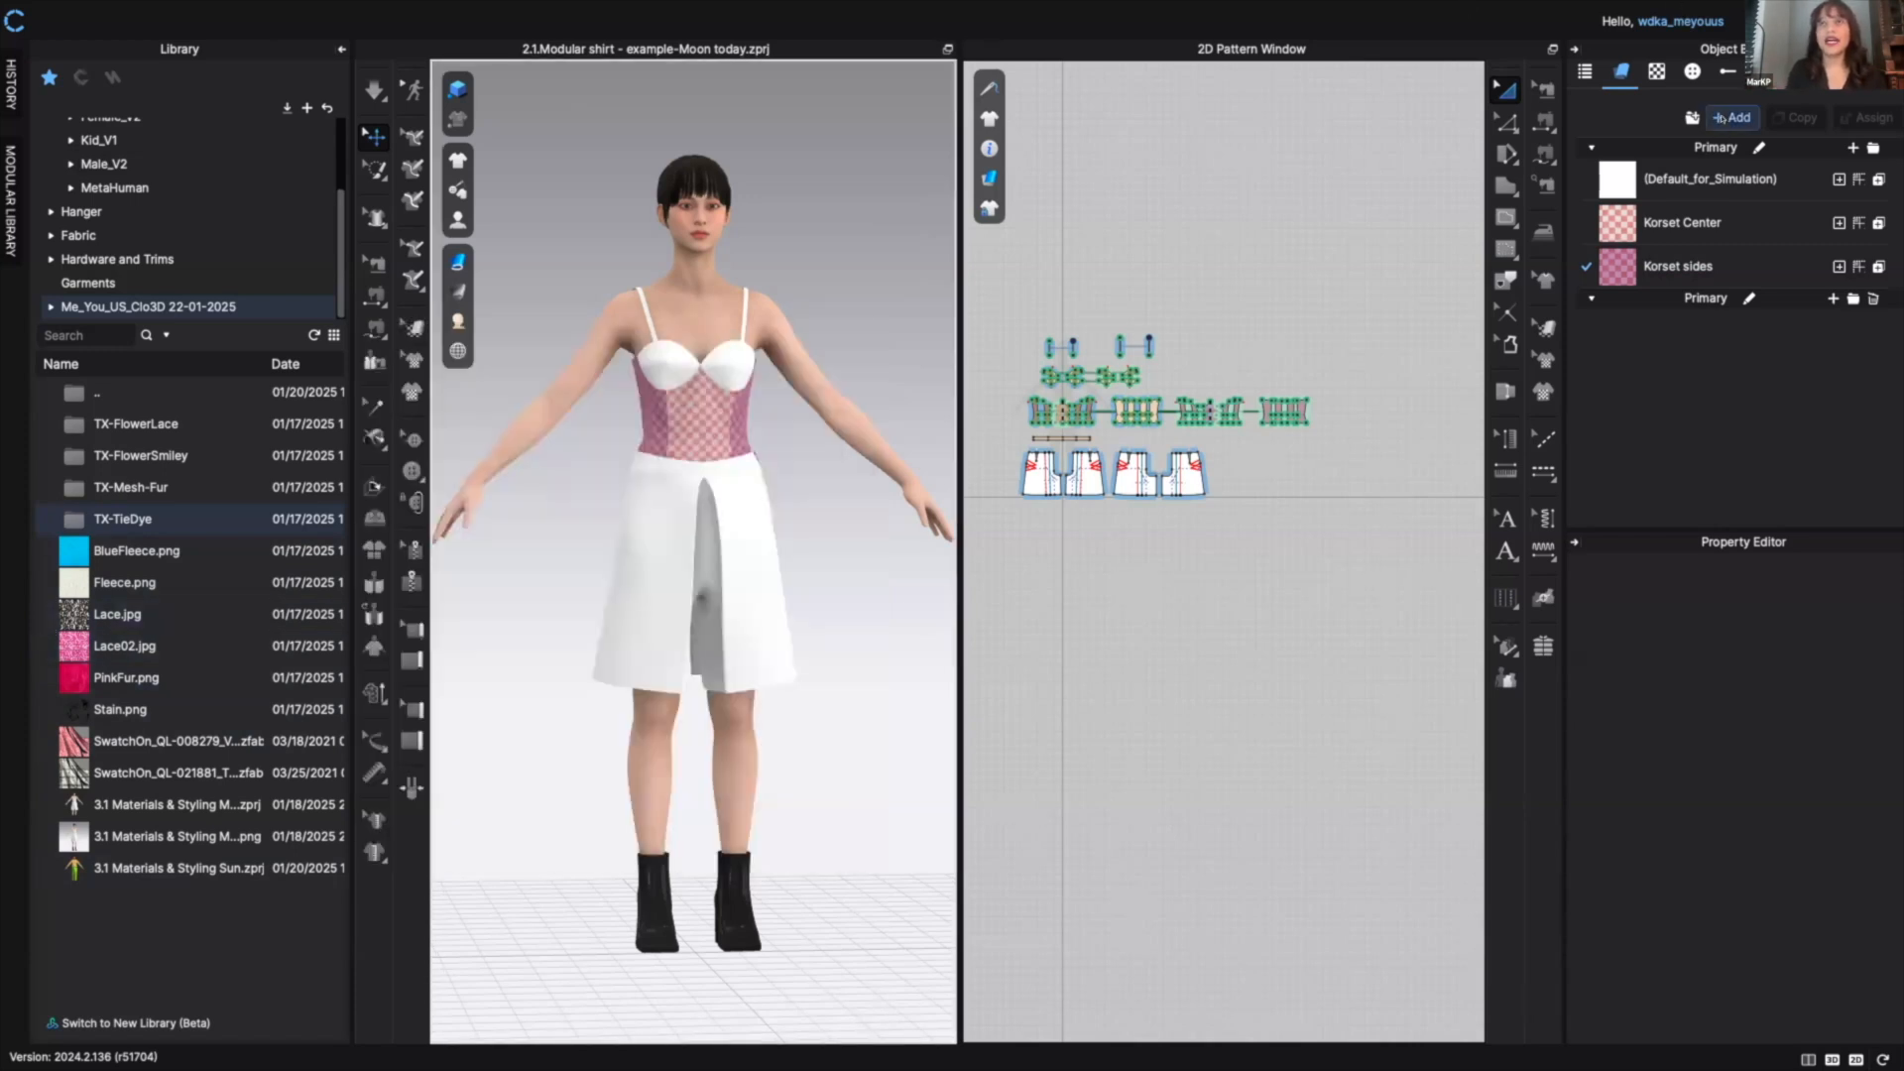
pyautogui.click(1725, 118)
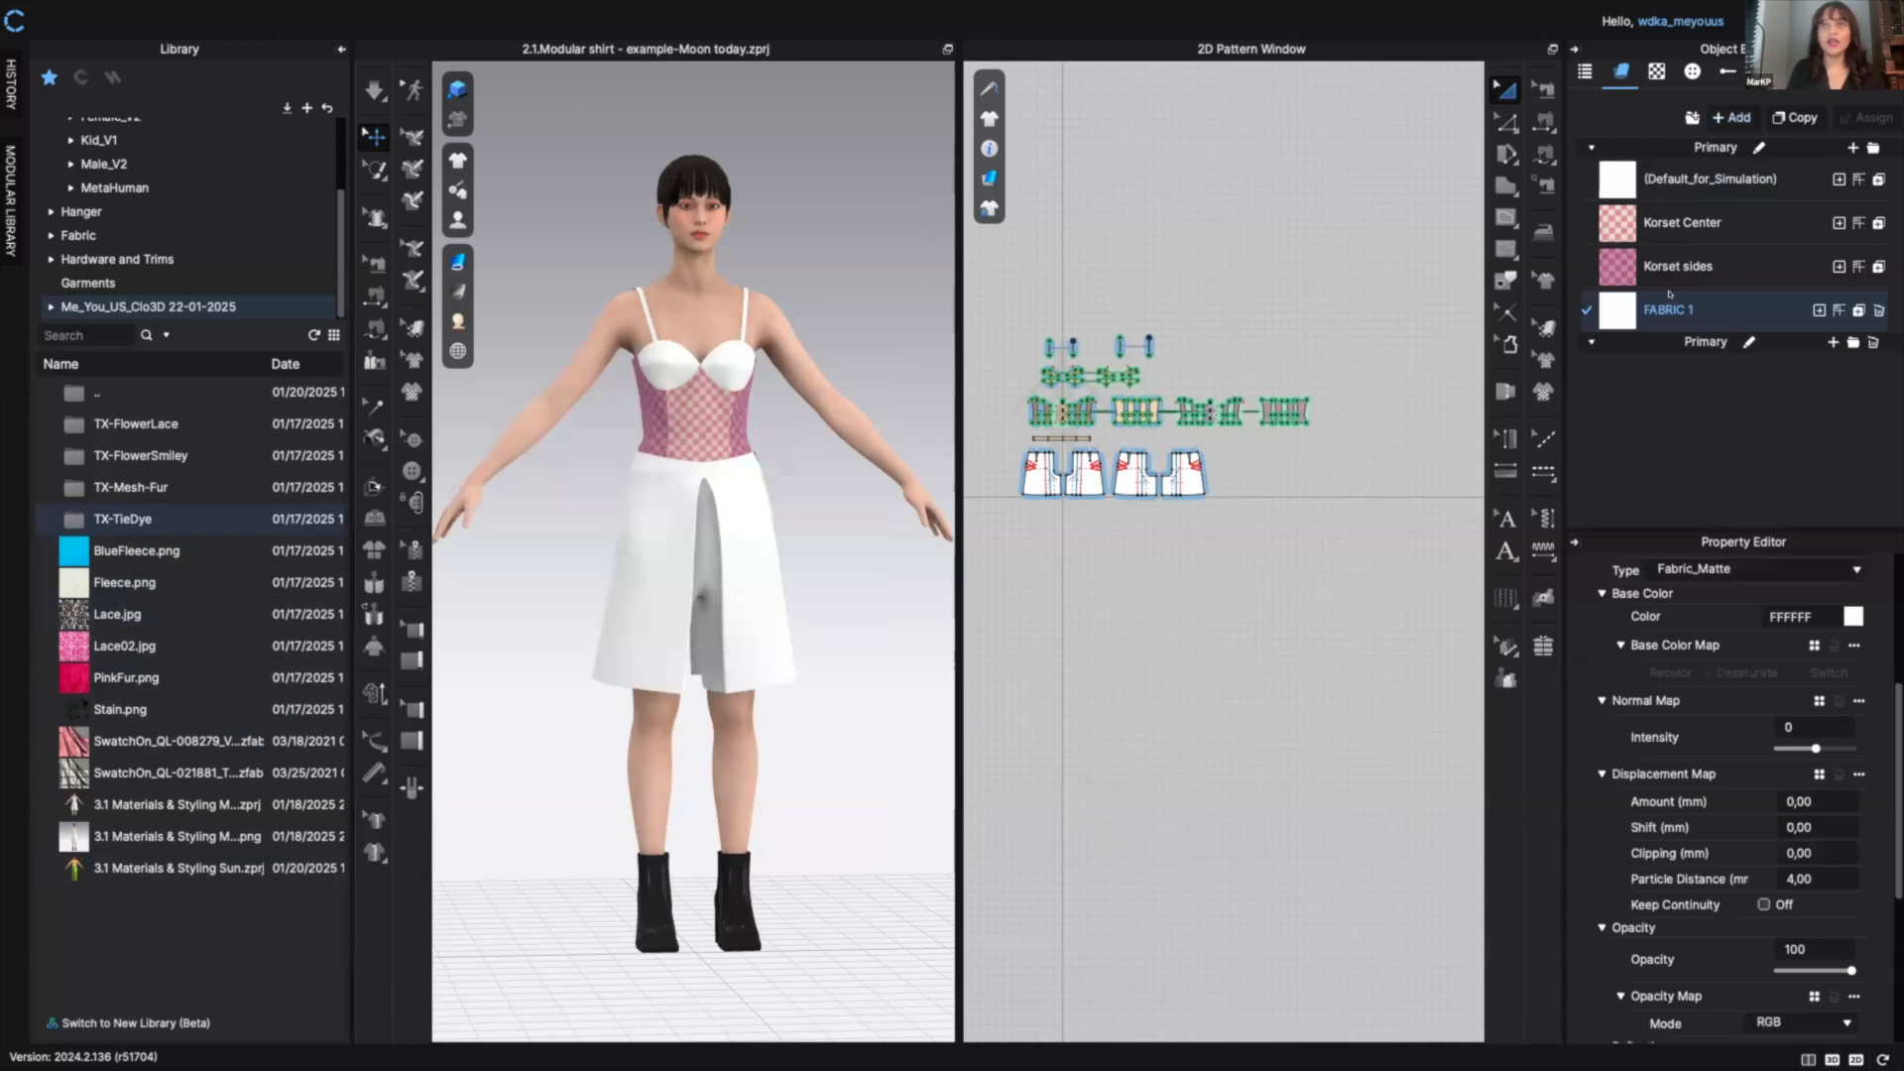
pyautogui.doubleClick(1675, 309)
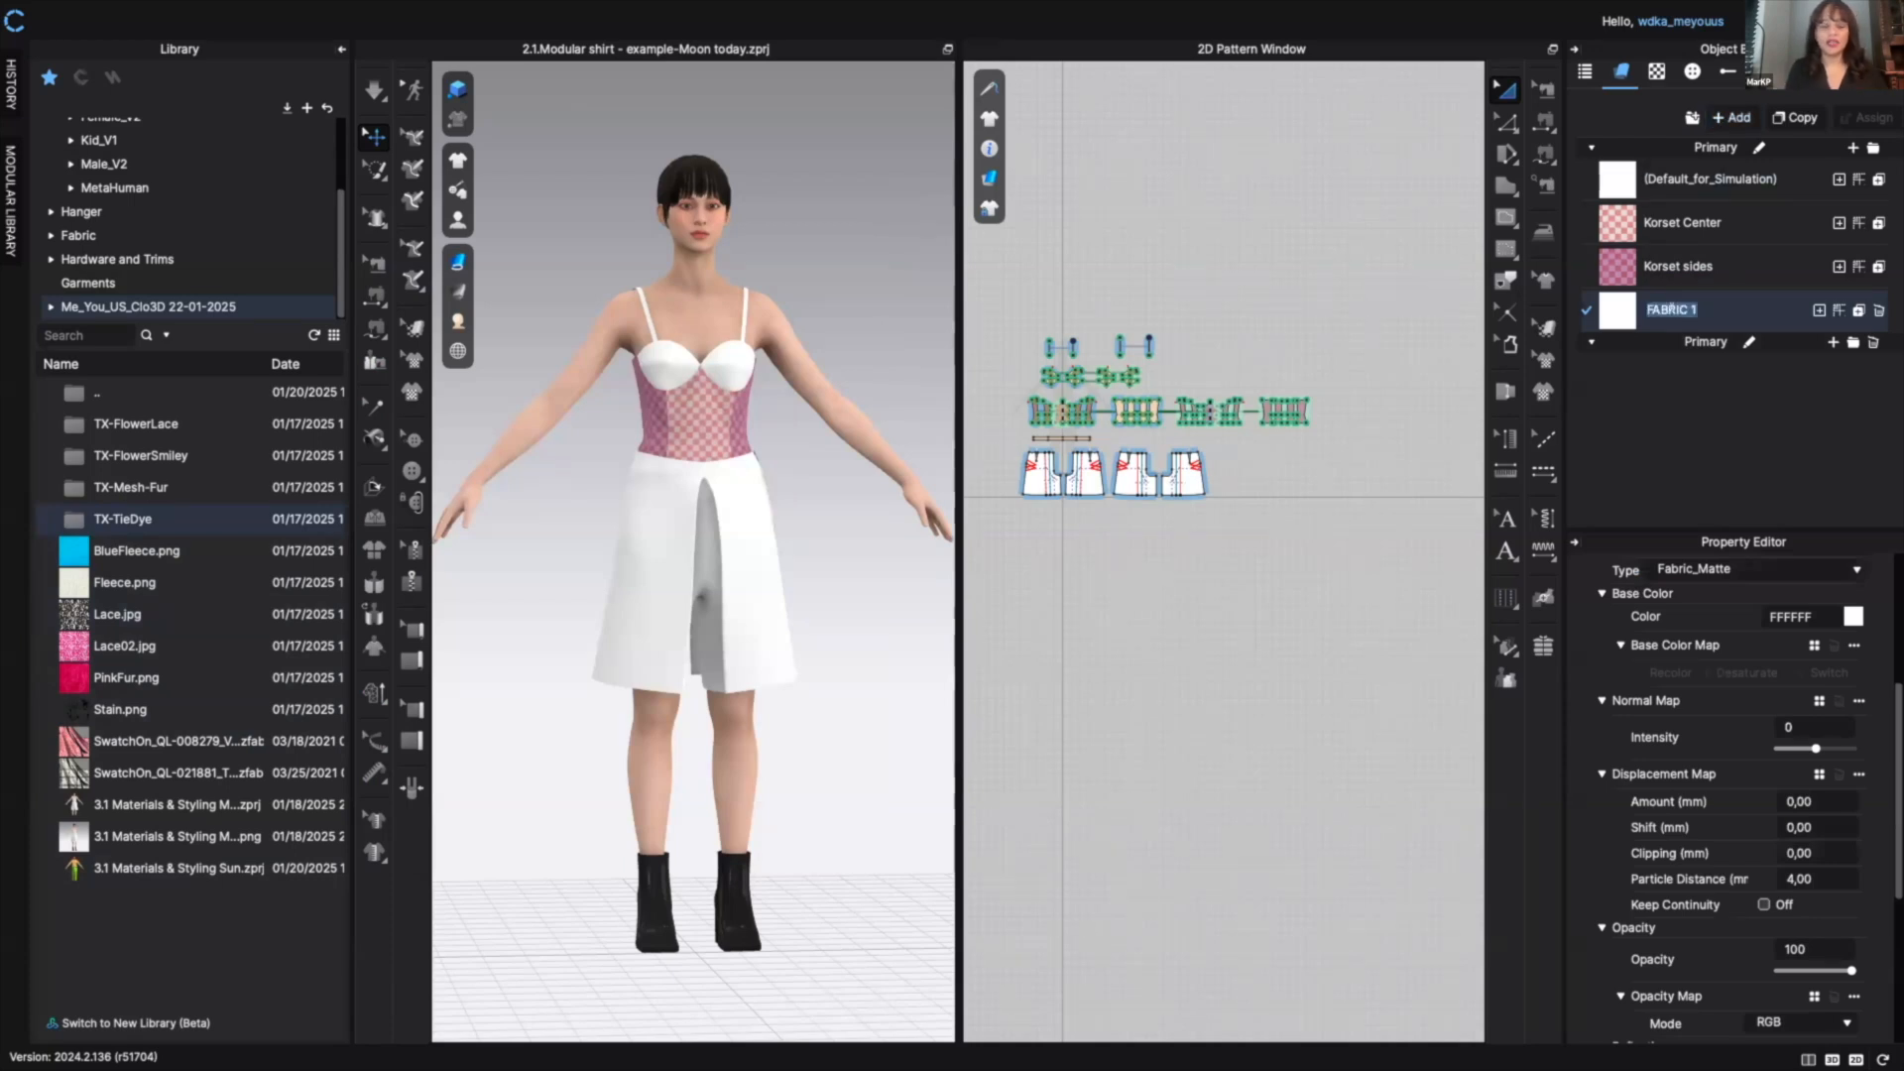
pyautogui.write('Lace')
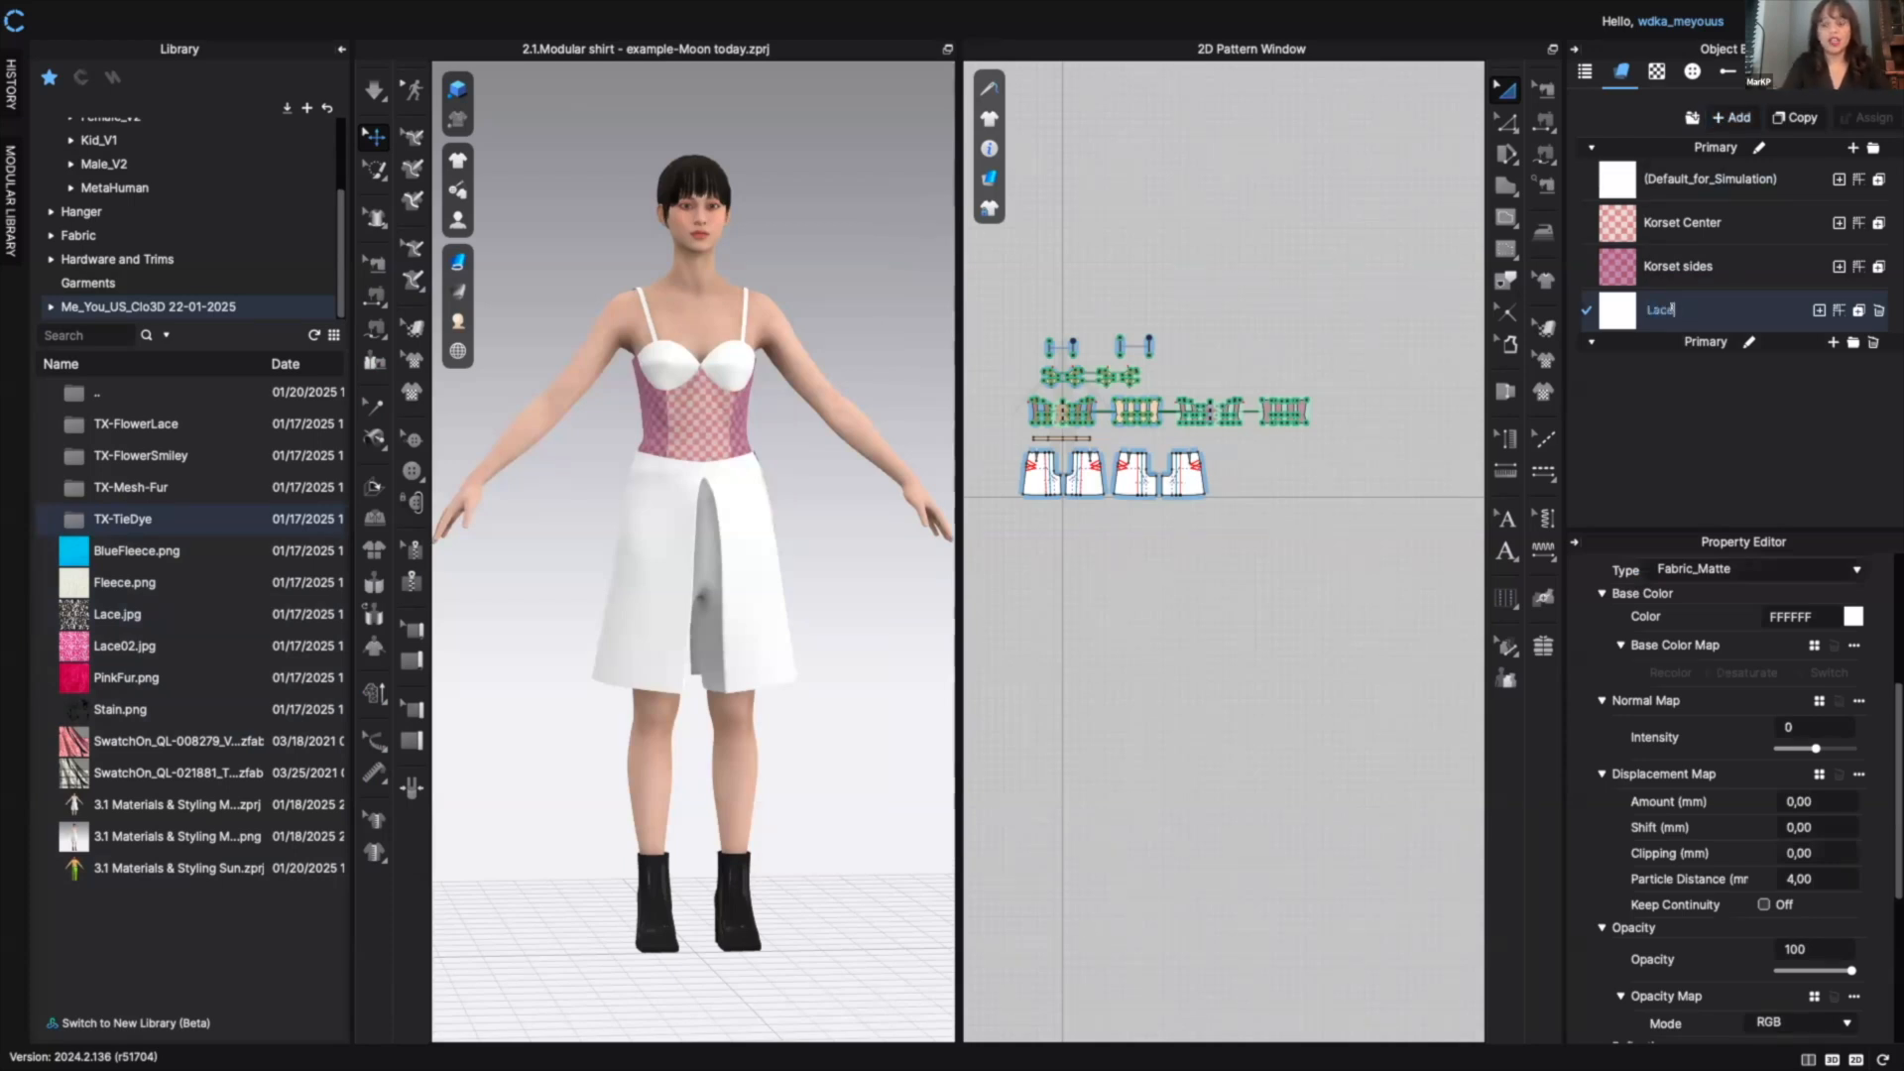
pyautogui.press('Return')
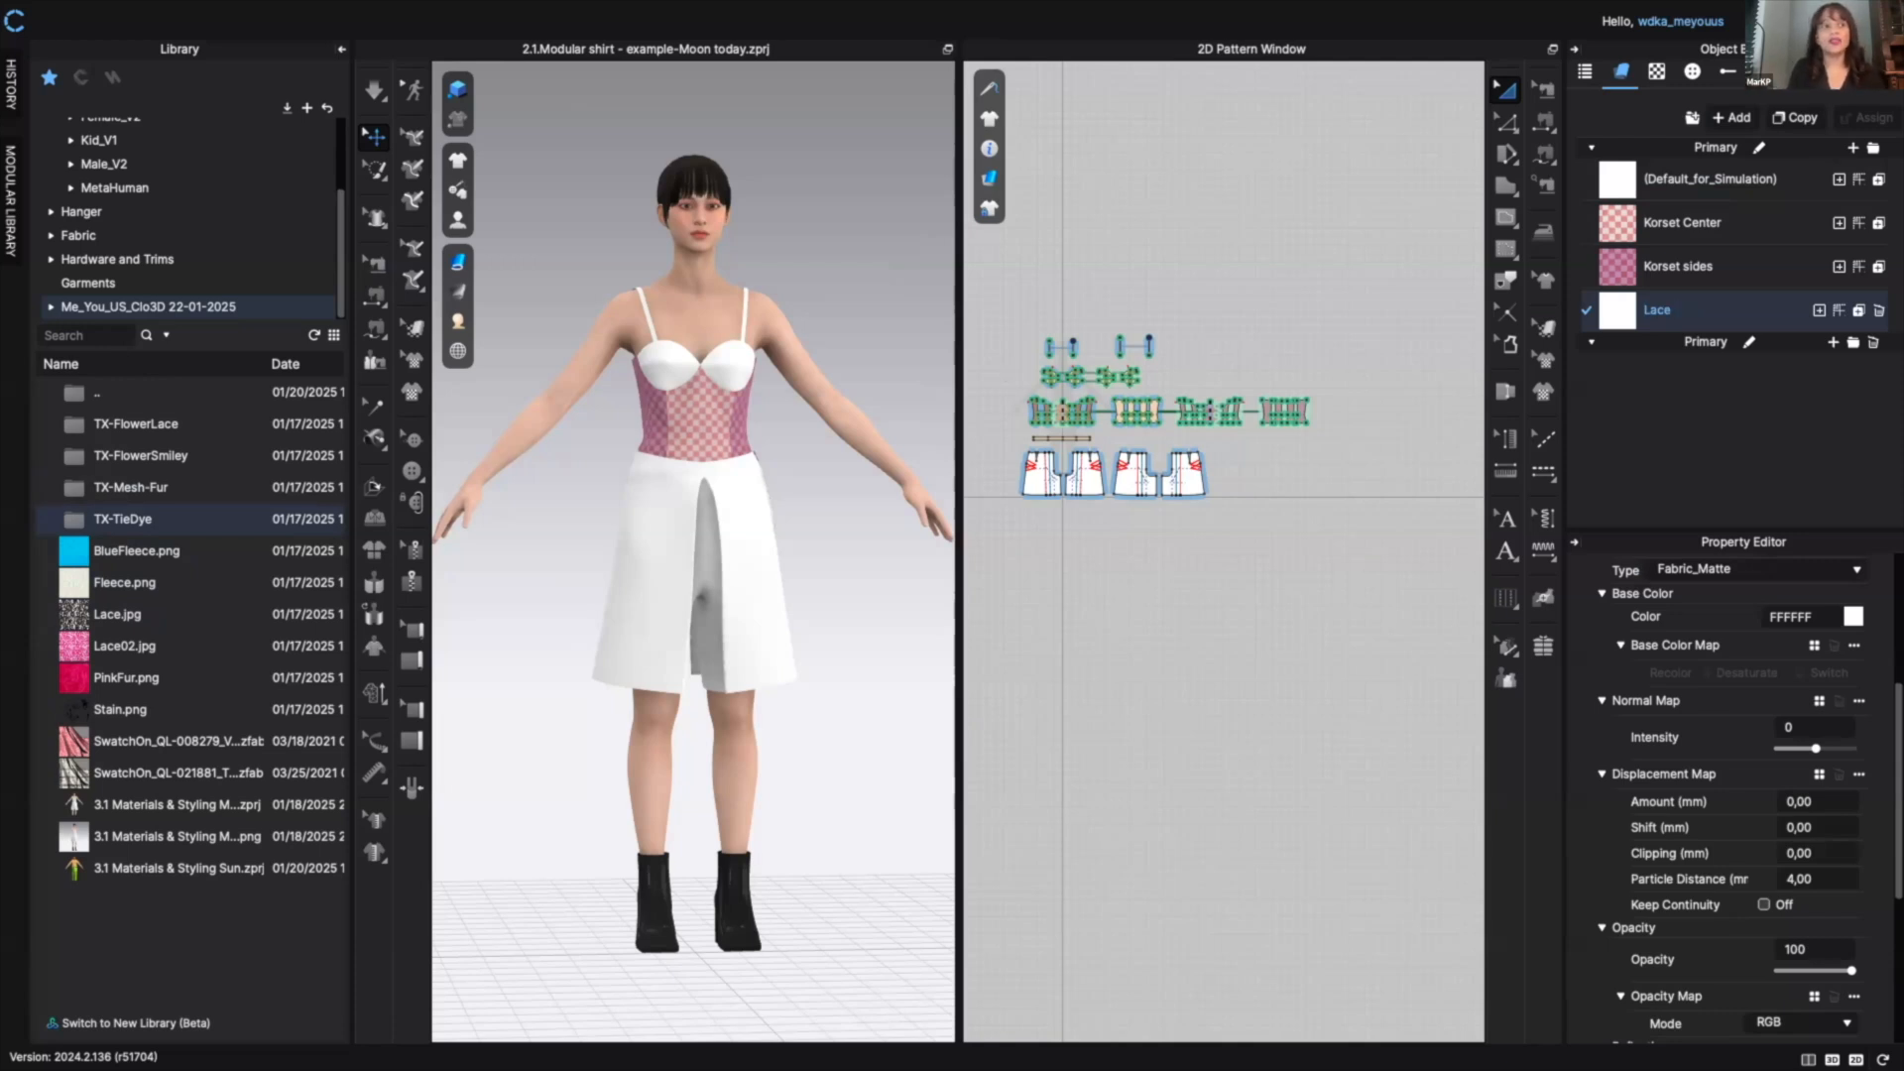
# - Apply Lace02.jpg as the Lace fabric's texture and add the FlowePink.png graphic to that fabric as a print
pyautogui.moveTo(119, 646); pyautogui.dragTo(1612, 308)
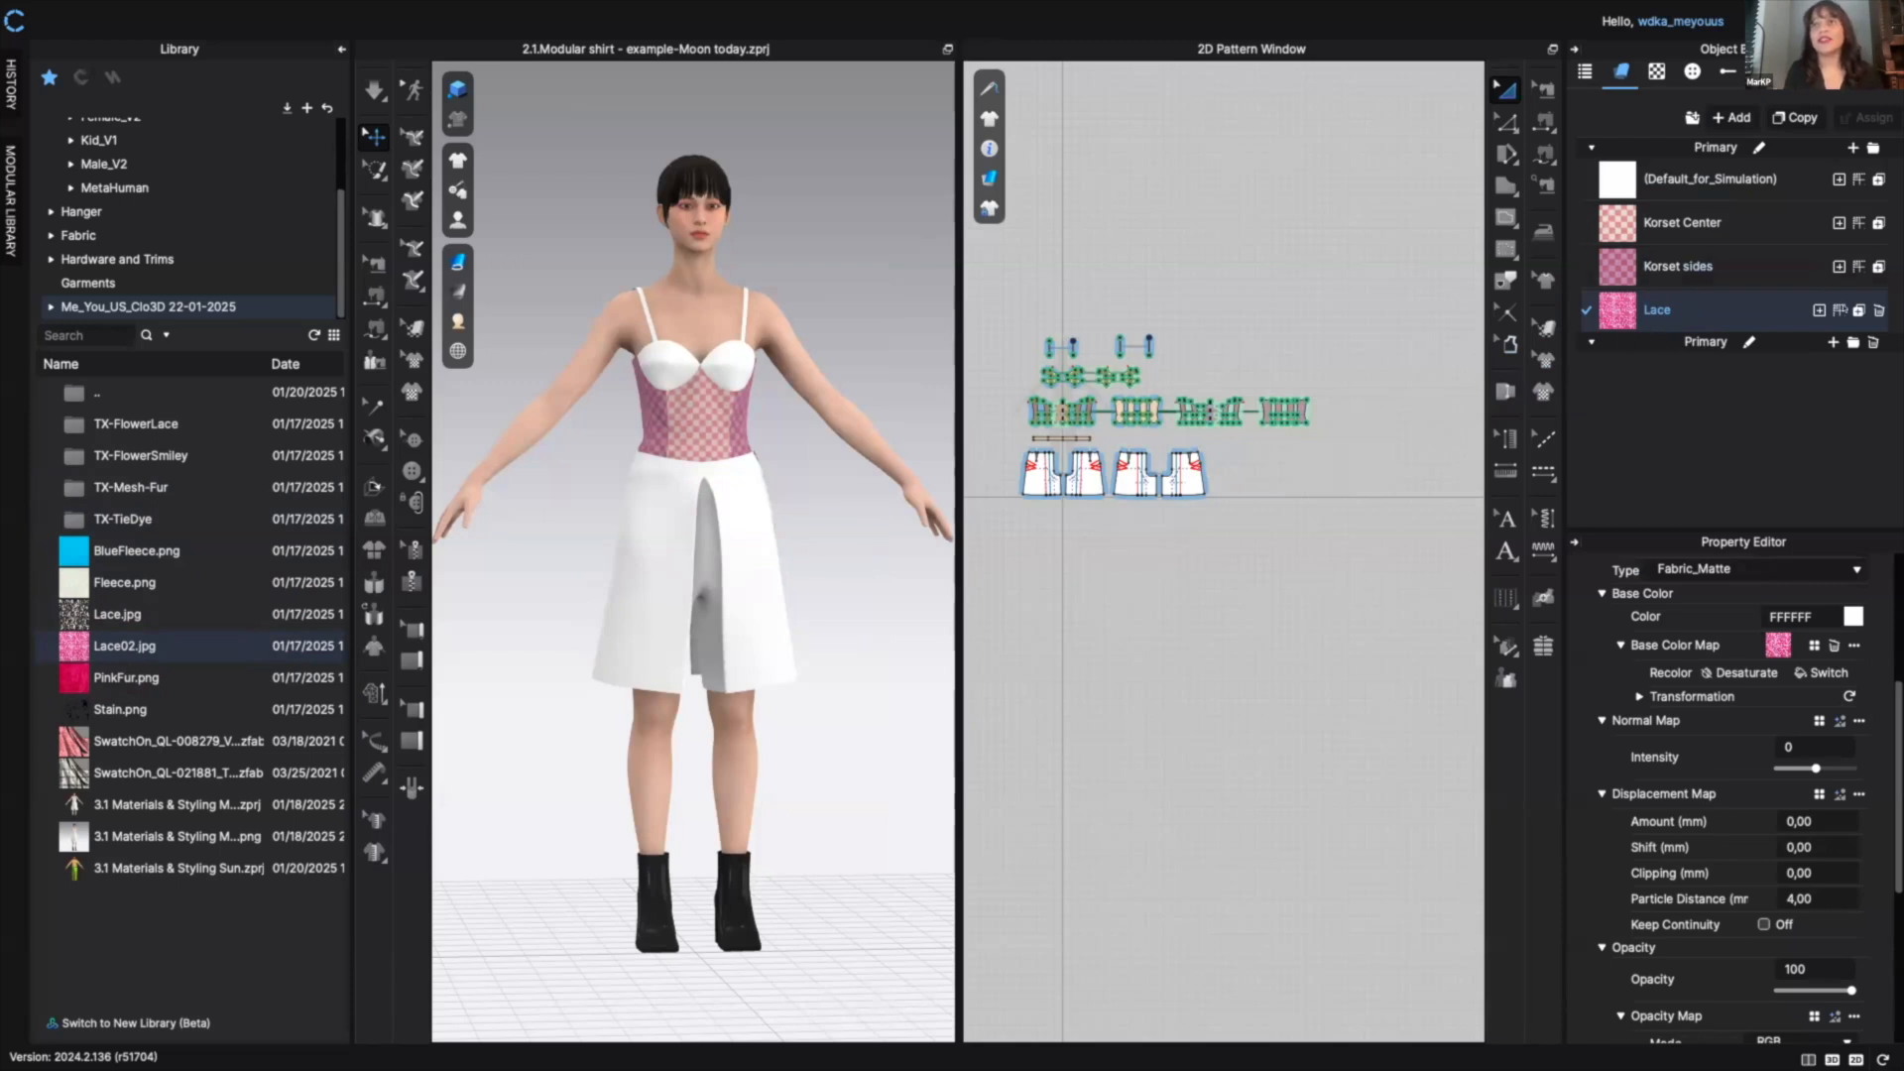
pyautogui.click(1855, 310)
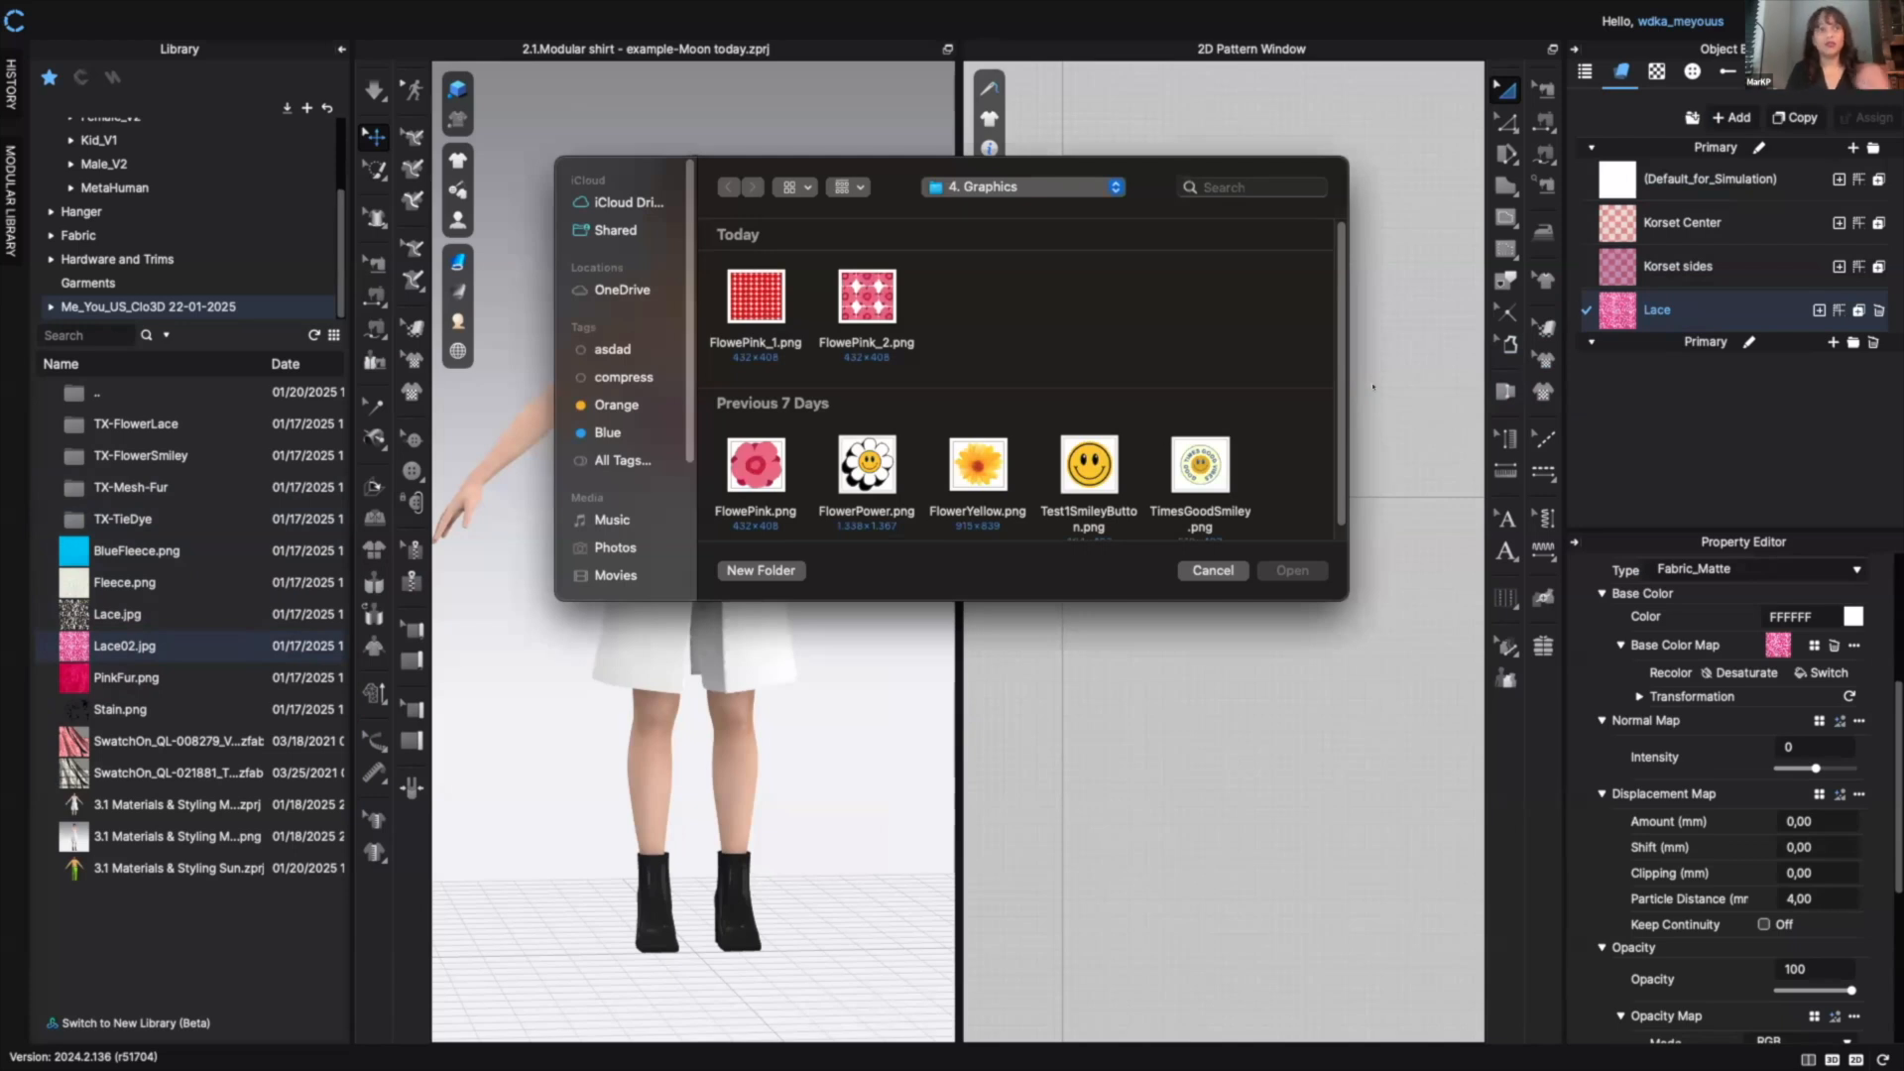
pyautogui.click(764, 466)
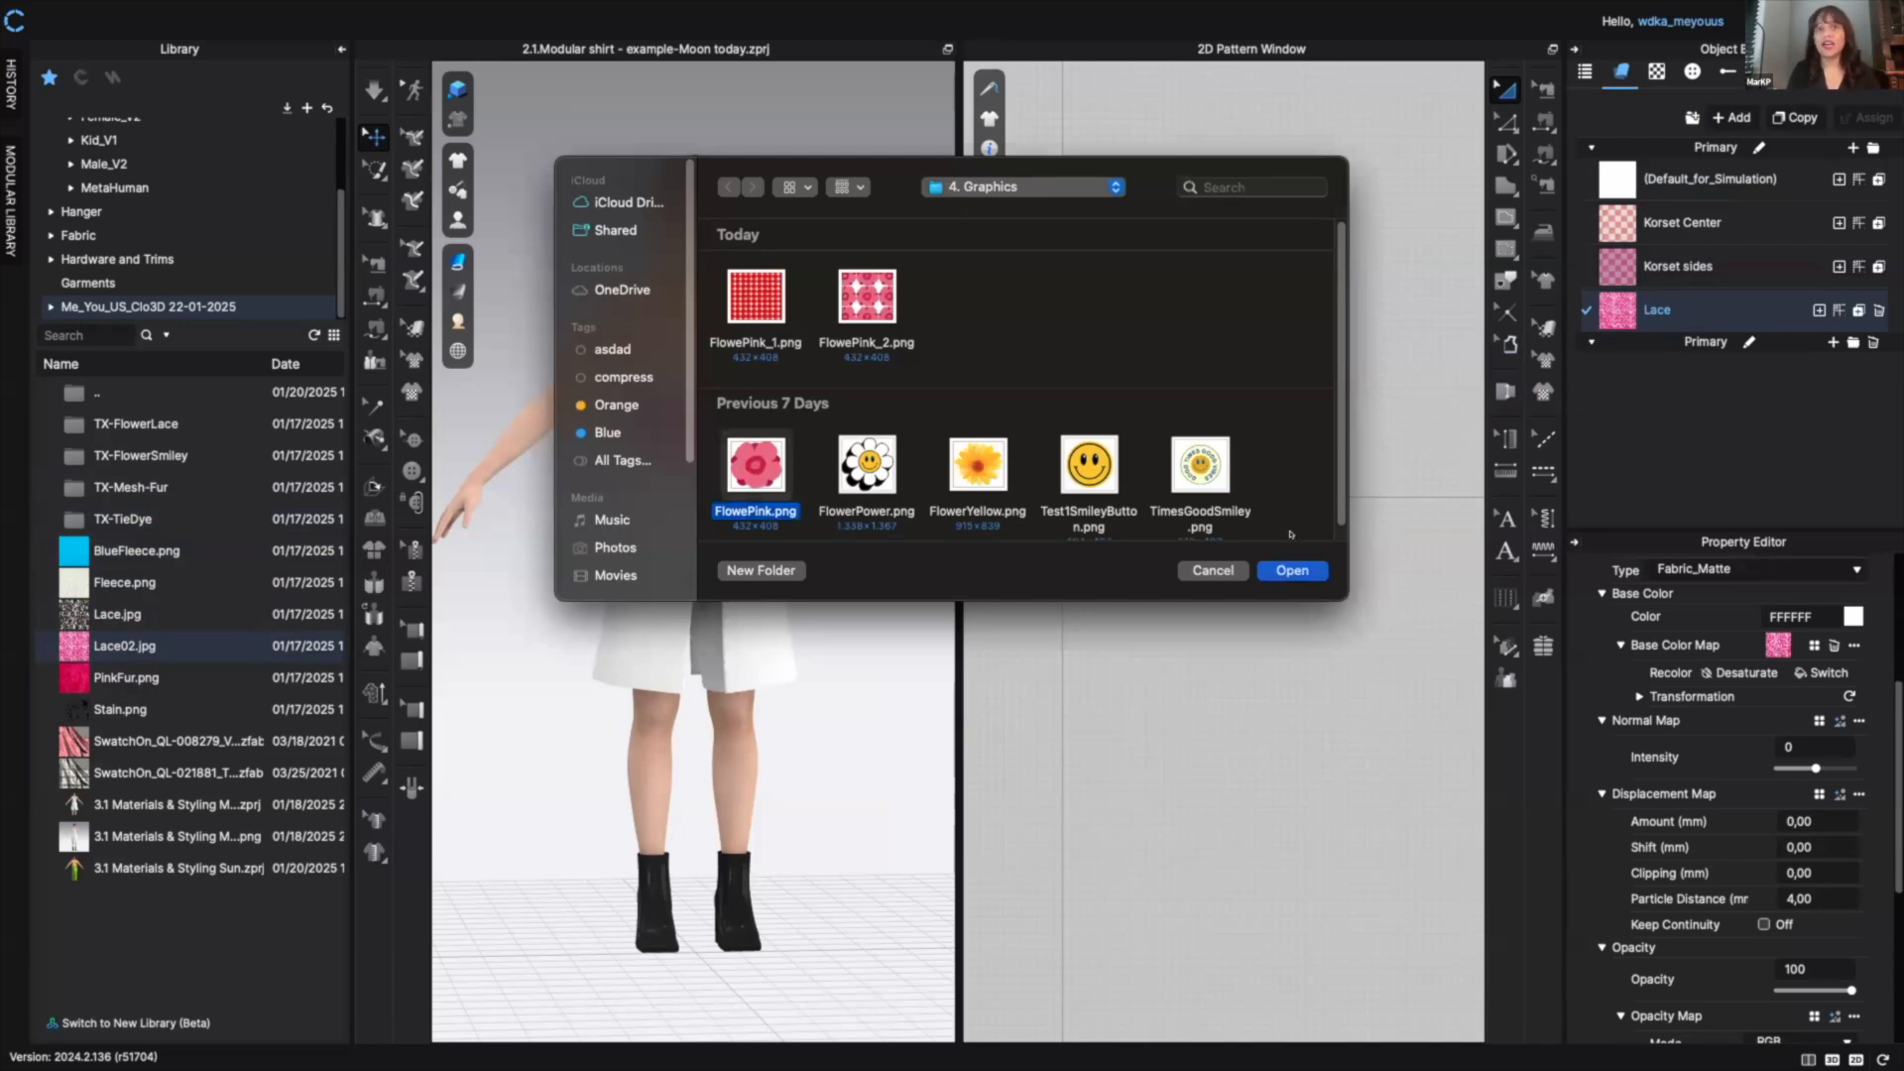
pyautogui.click(1289, 571)
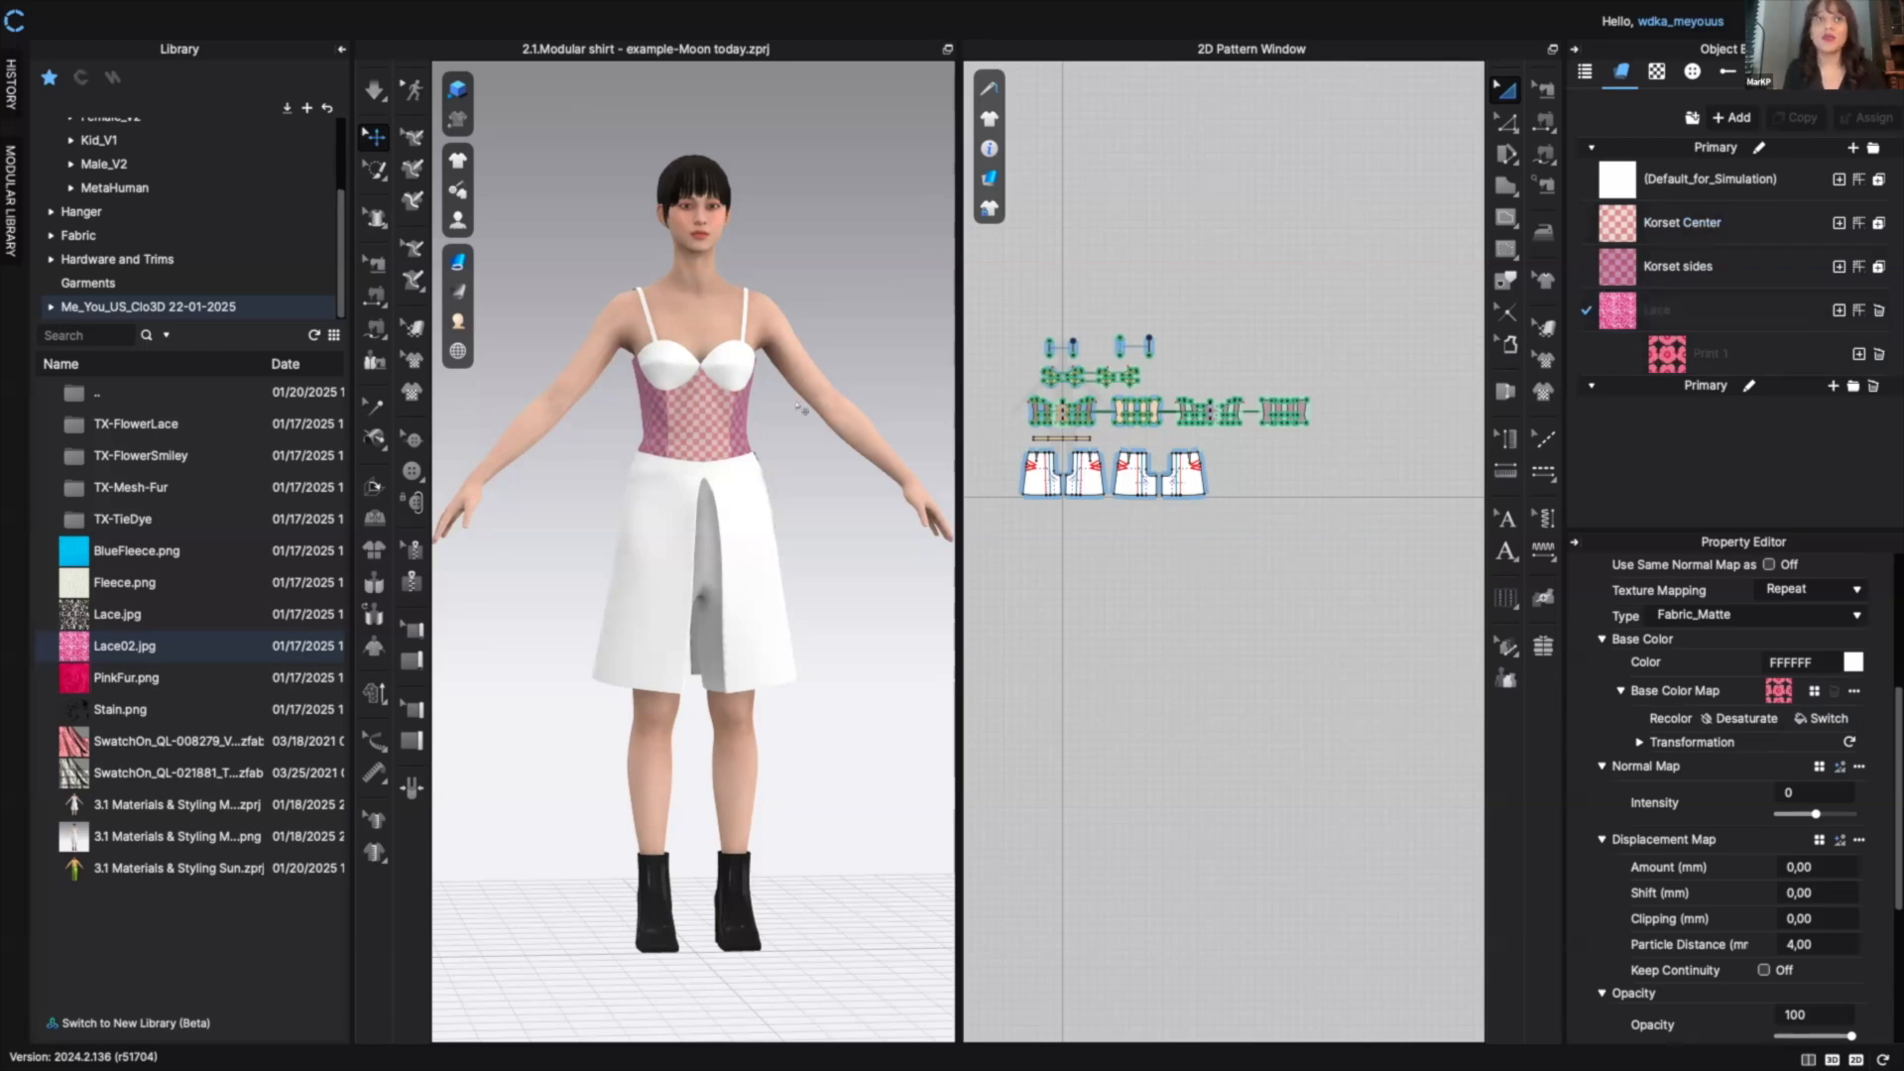
# - Assign the Lace fabric to the upper cup panel on the avatar's left side
pyautogui.click(739, 342)
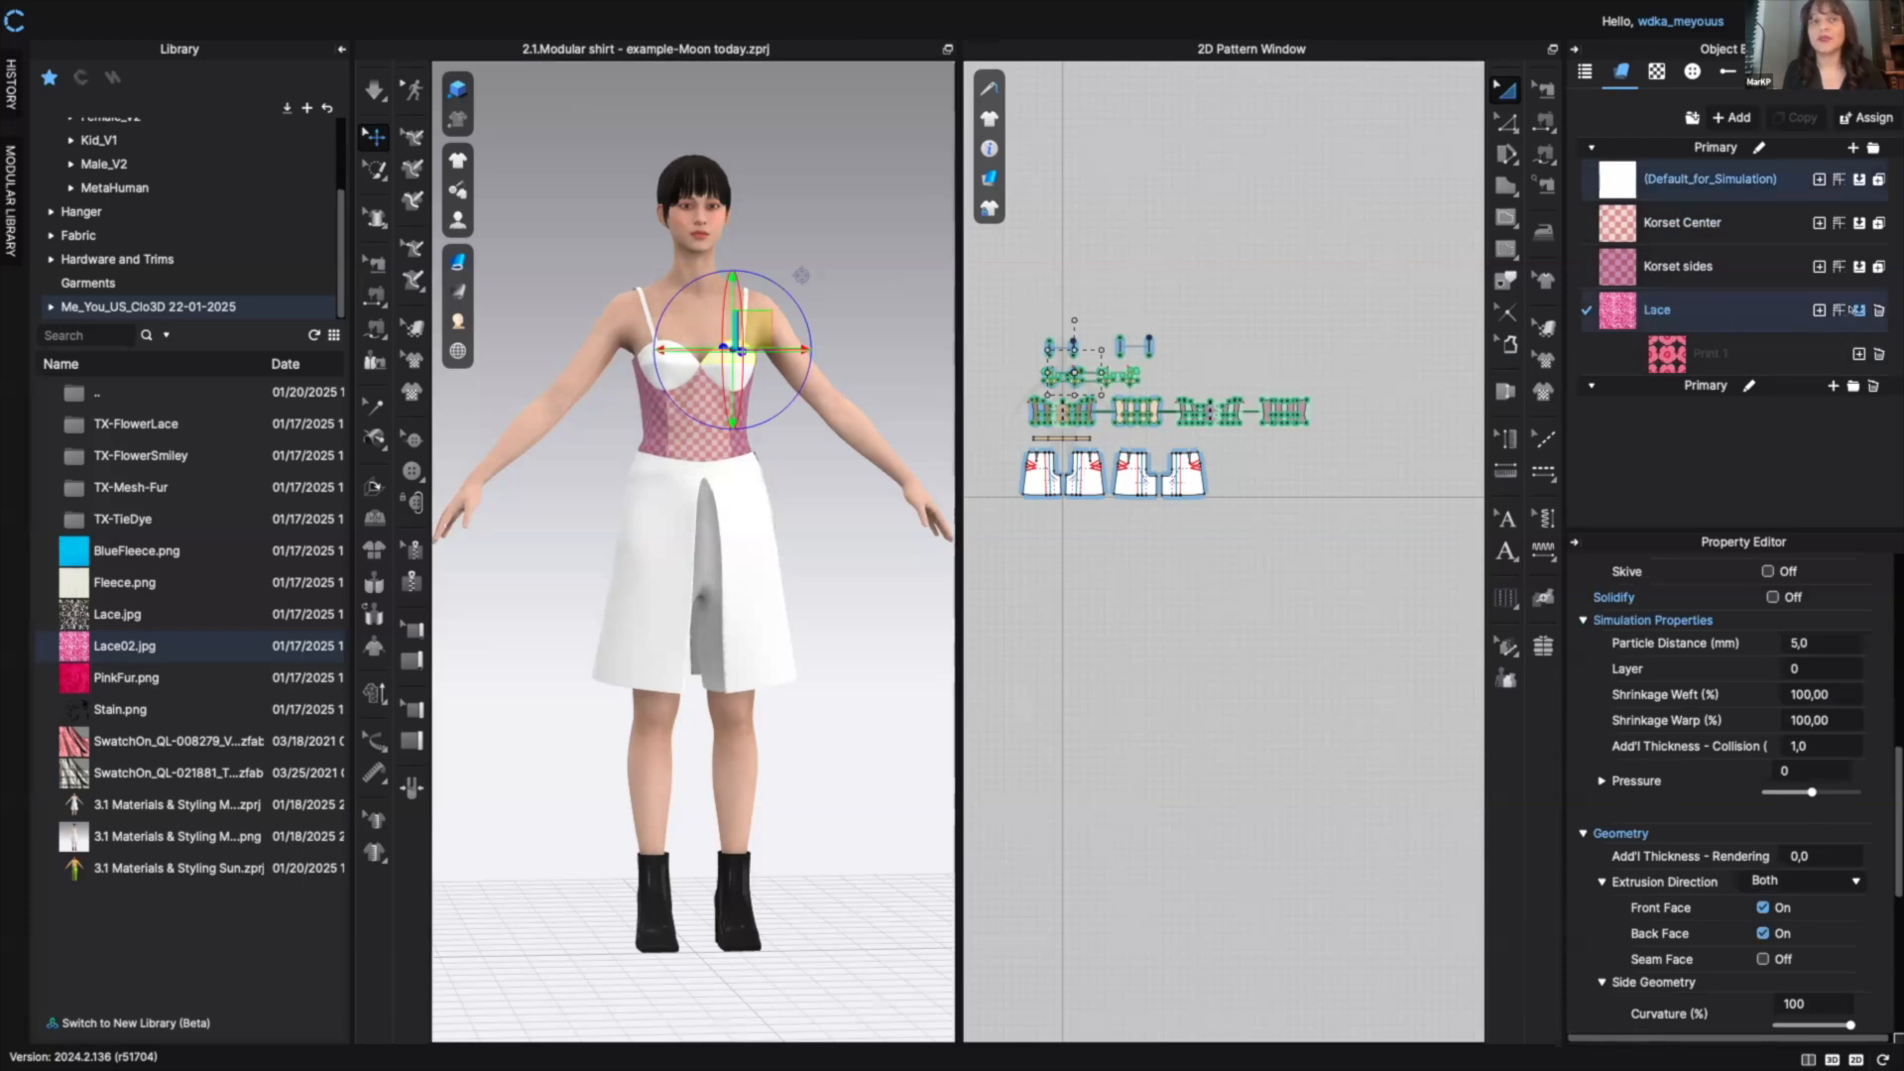
pyautogui.click(1858, 311)
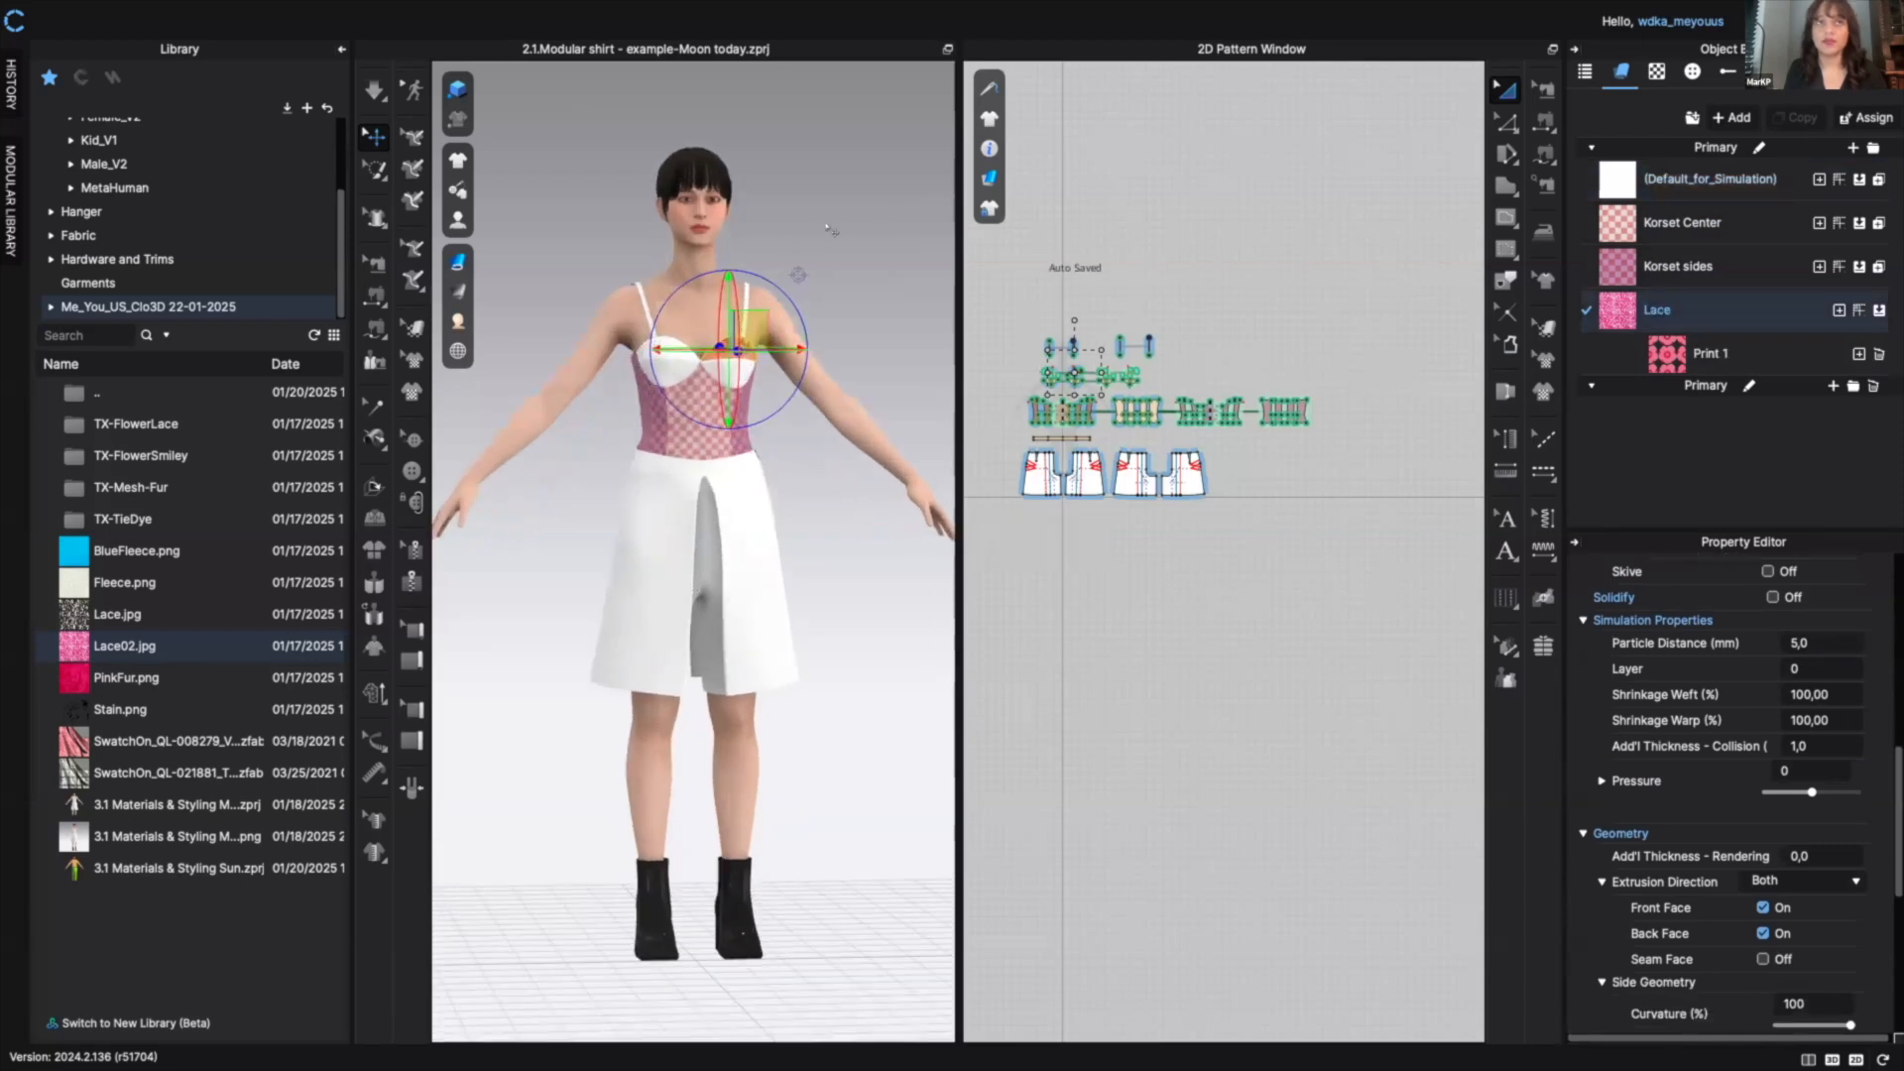
pyautogui.click(831, 230)
pyautogui.scroll(3, 838, 209)
pyautogui.scroll(2, 835, 171)
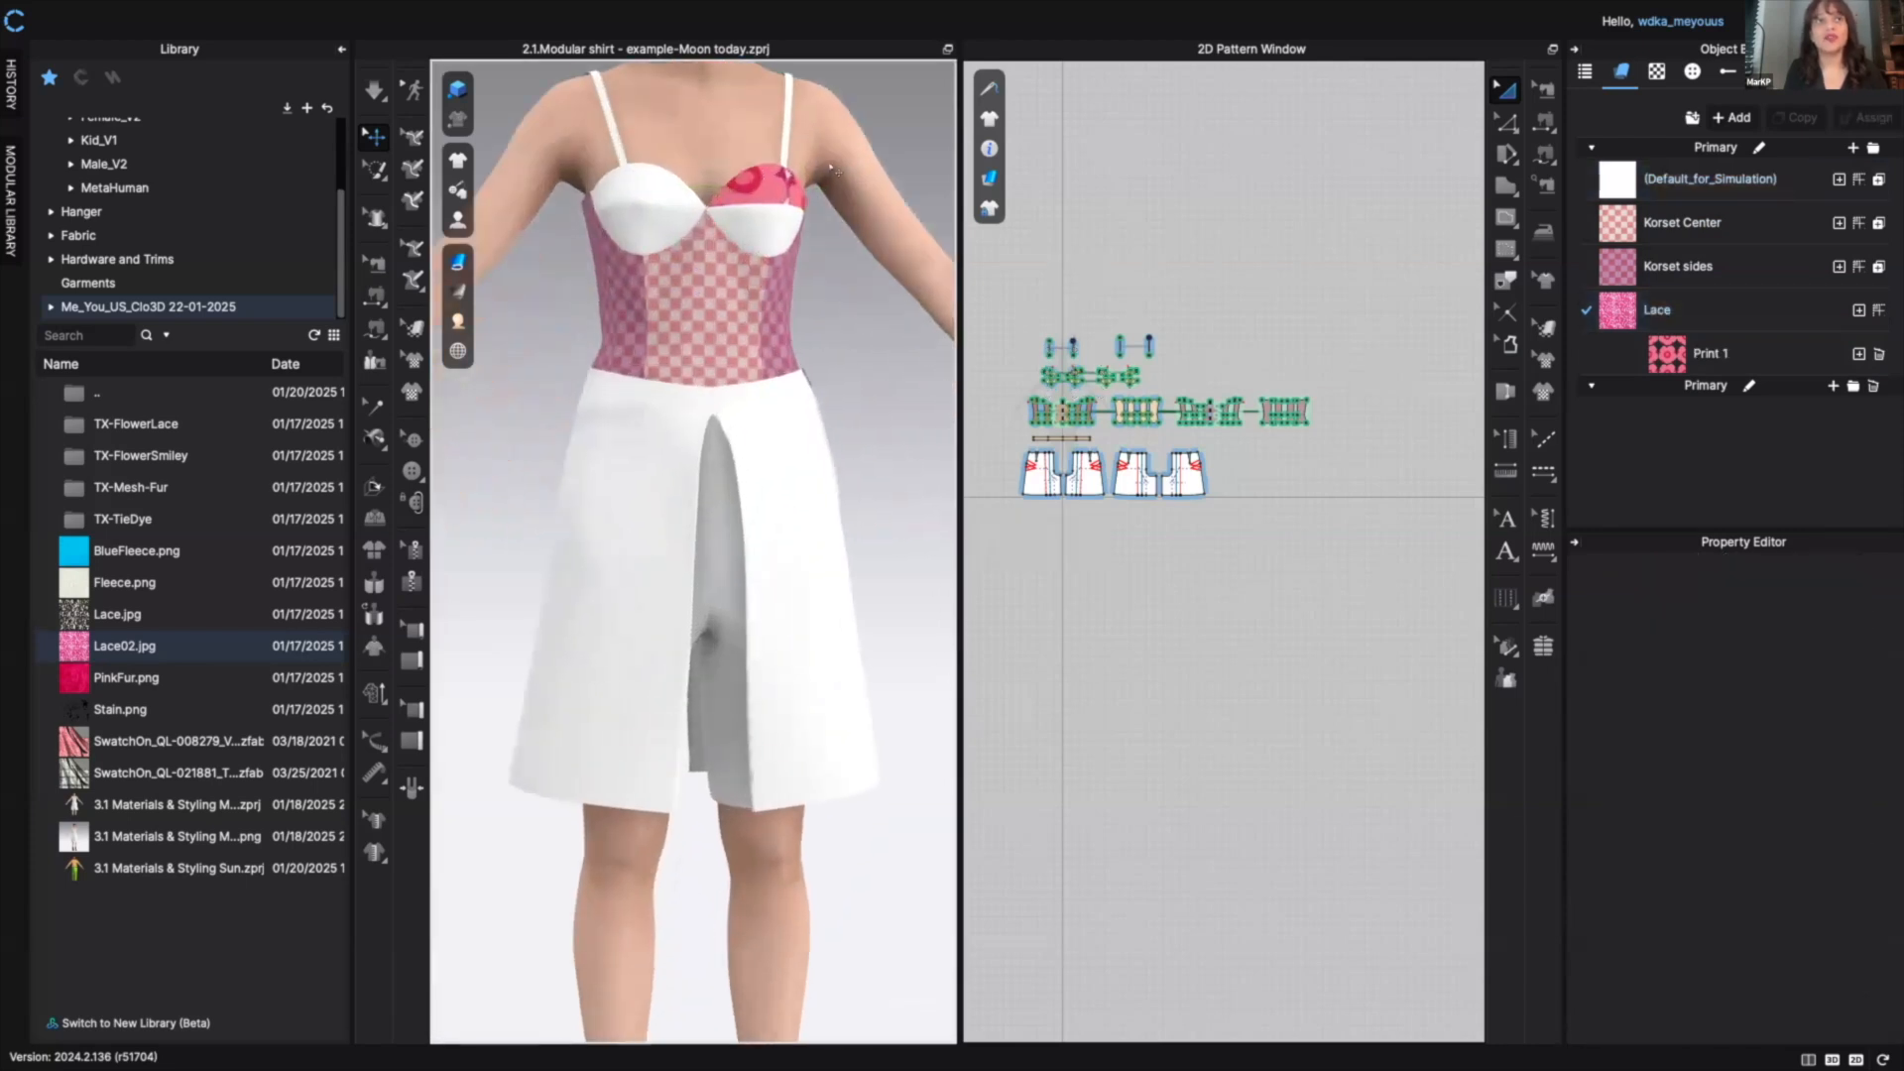
# - Delete the Print 1 layer from the Lace fabric
pyautogui.click(778, 183)
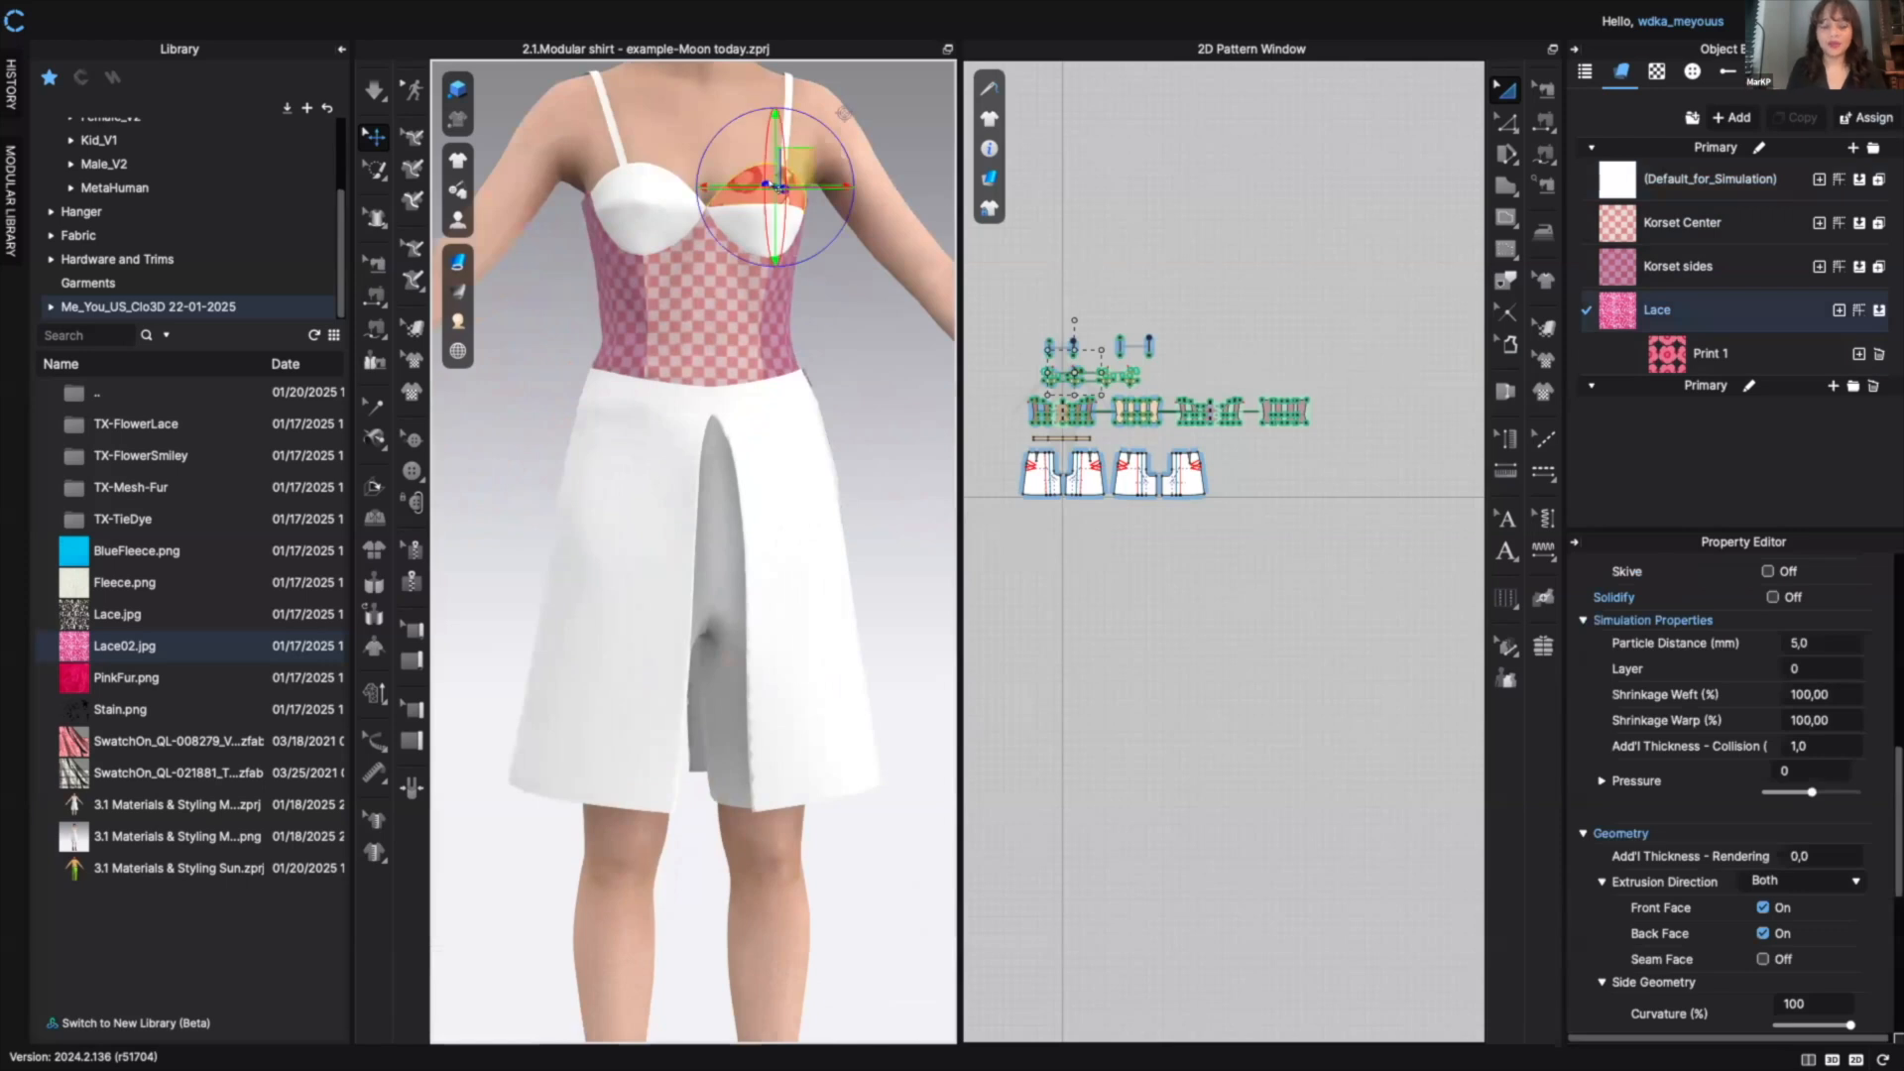
pyautogui.scroll(5, 779, 184)
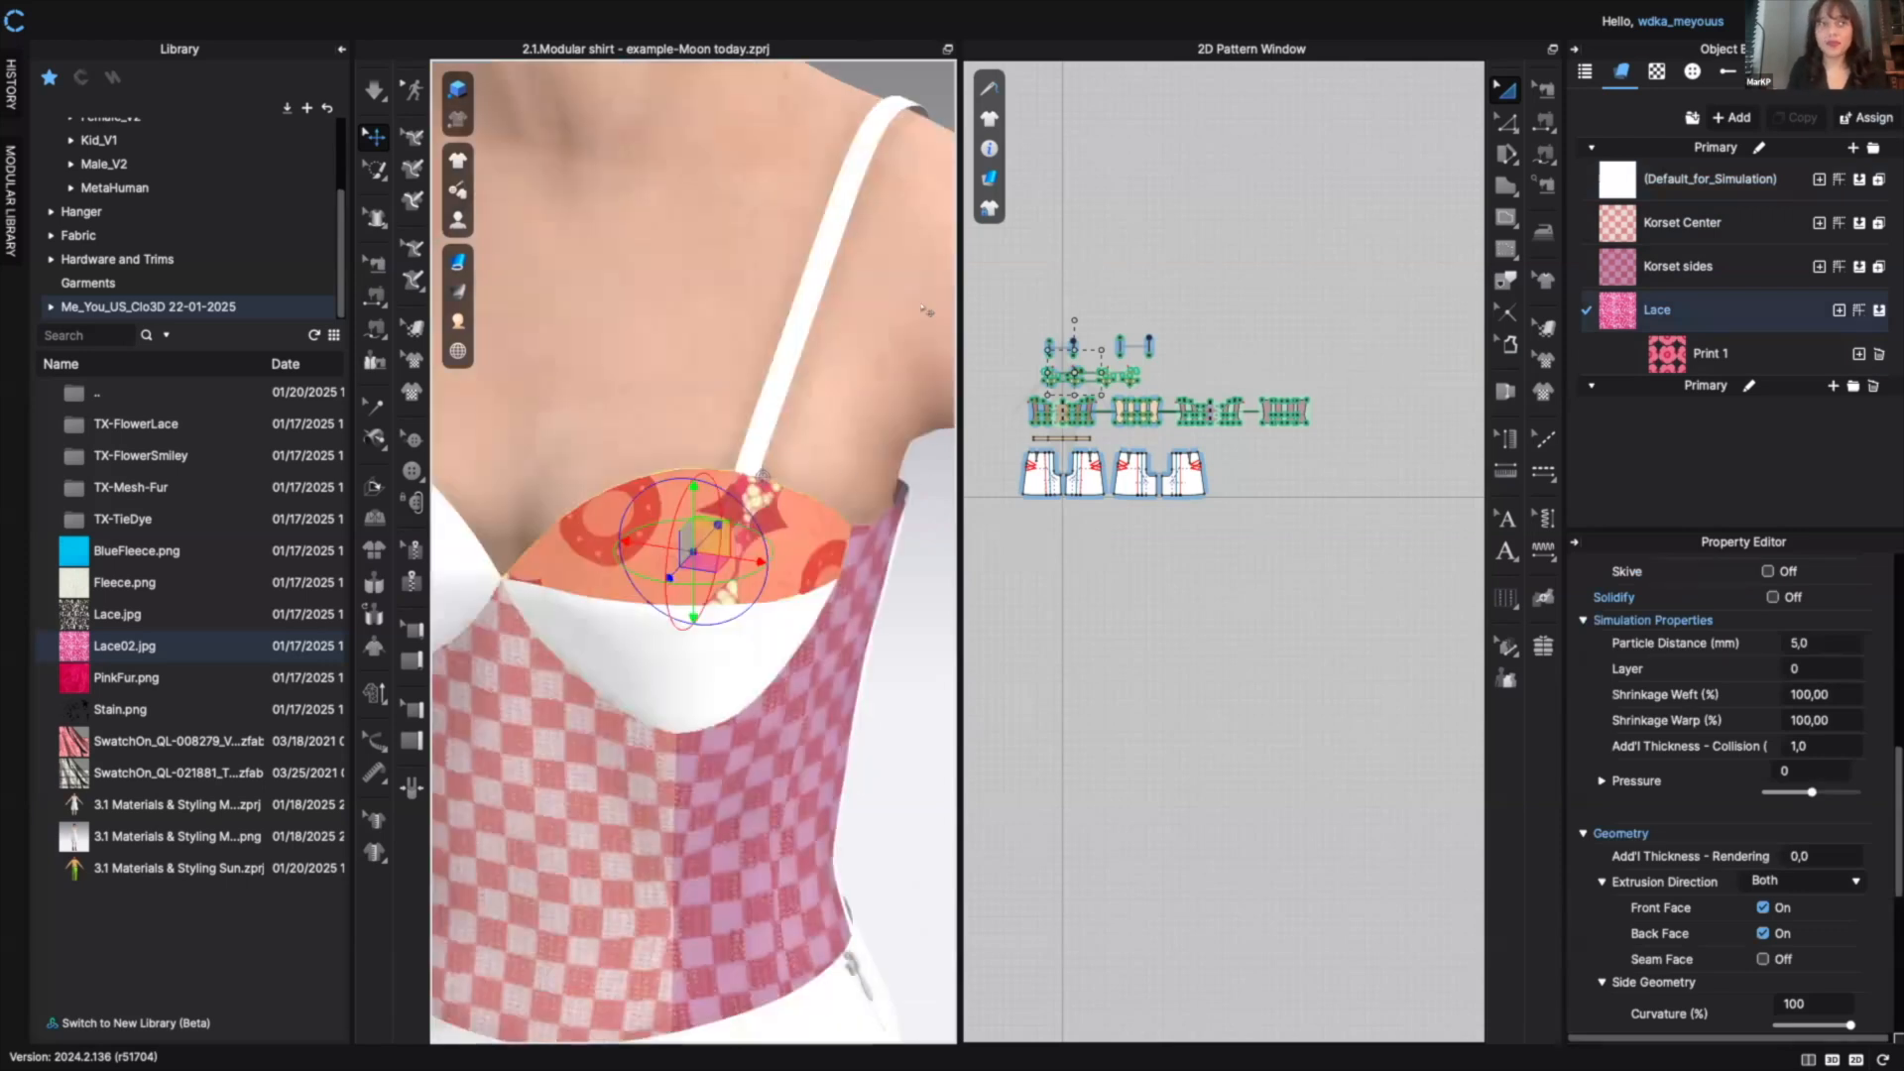
pyautogui.click(922, 309)
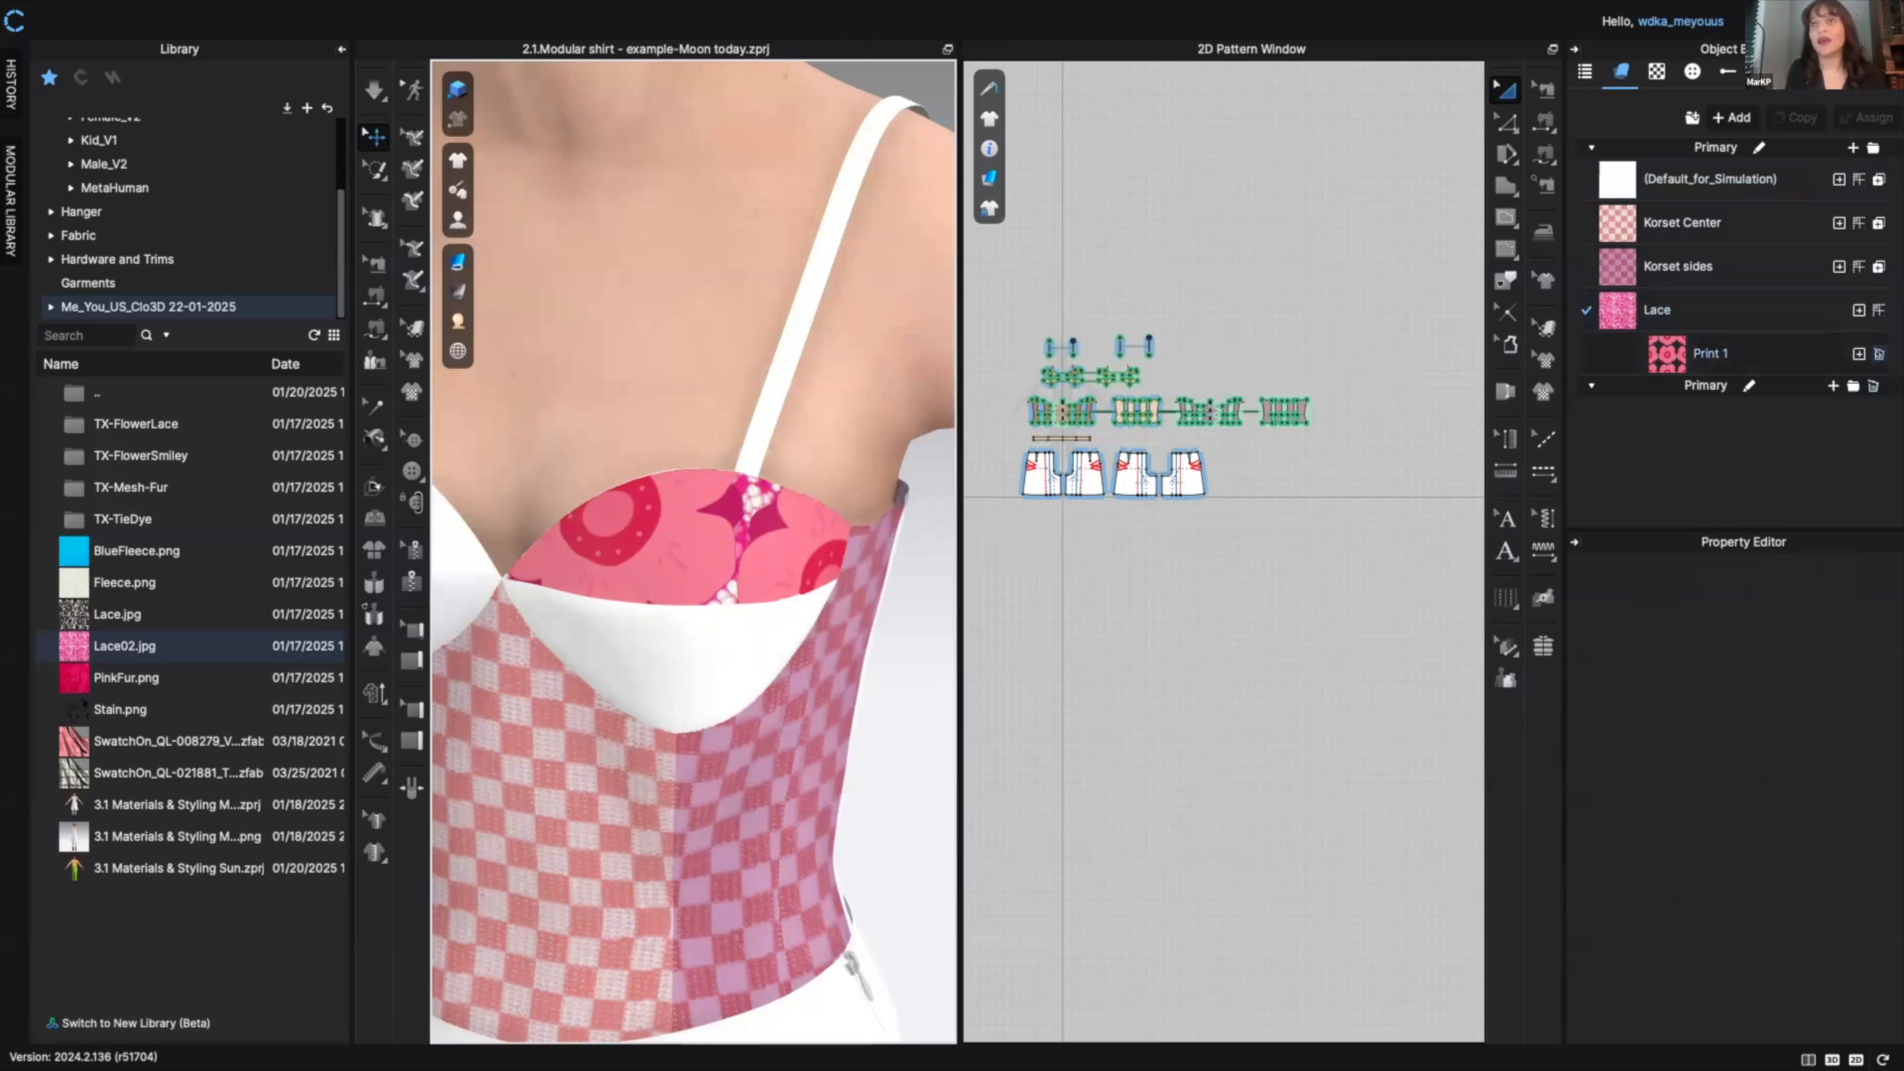
pyautogui.click(1879, 354)
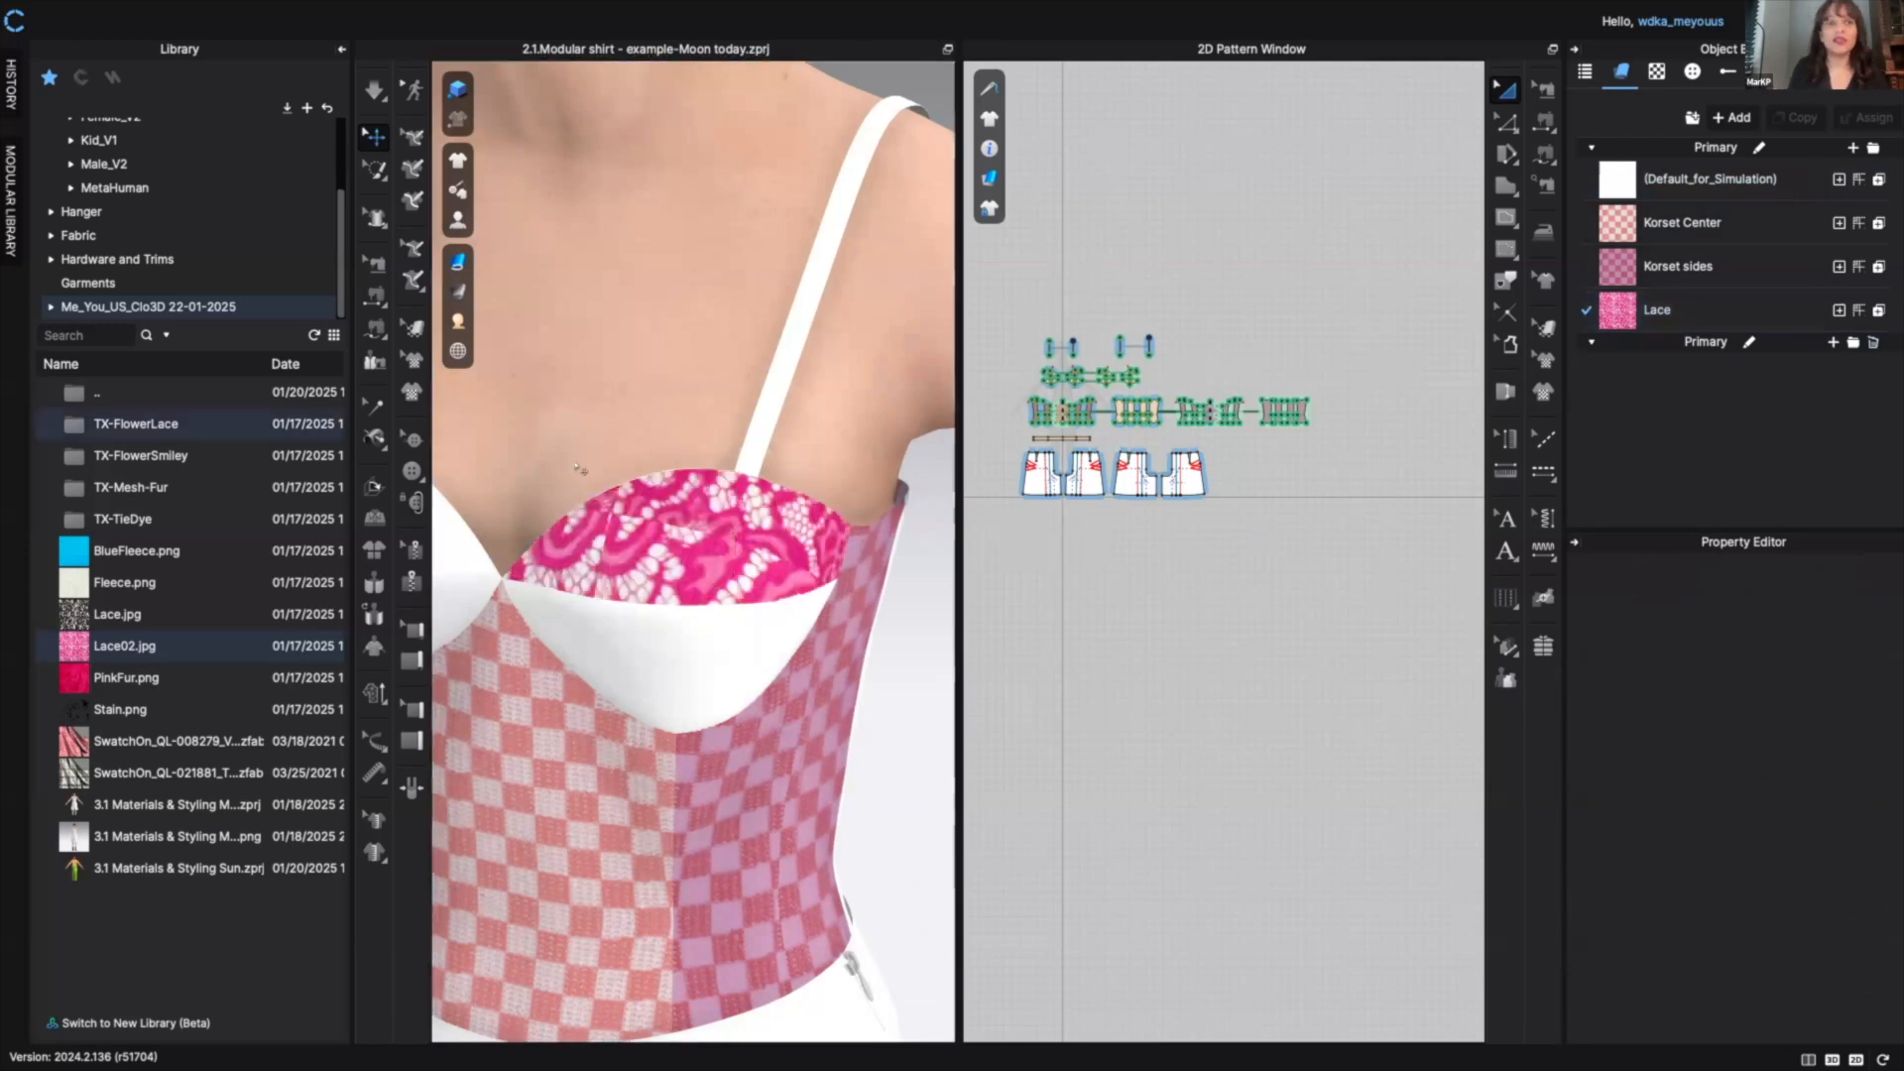
# - Set the Lace fabric's texture mapping to Unified
pyautogui.scroll(3, 688, 452)
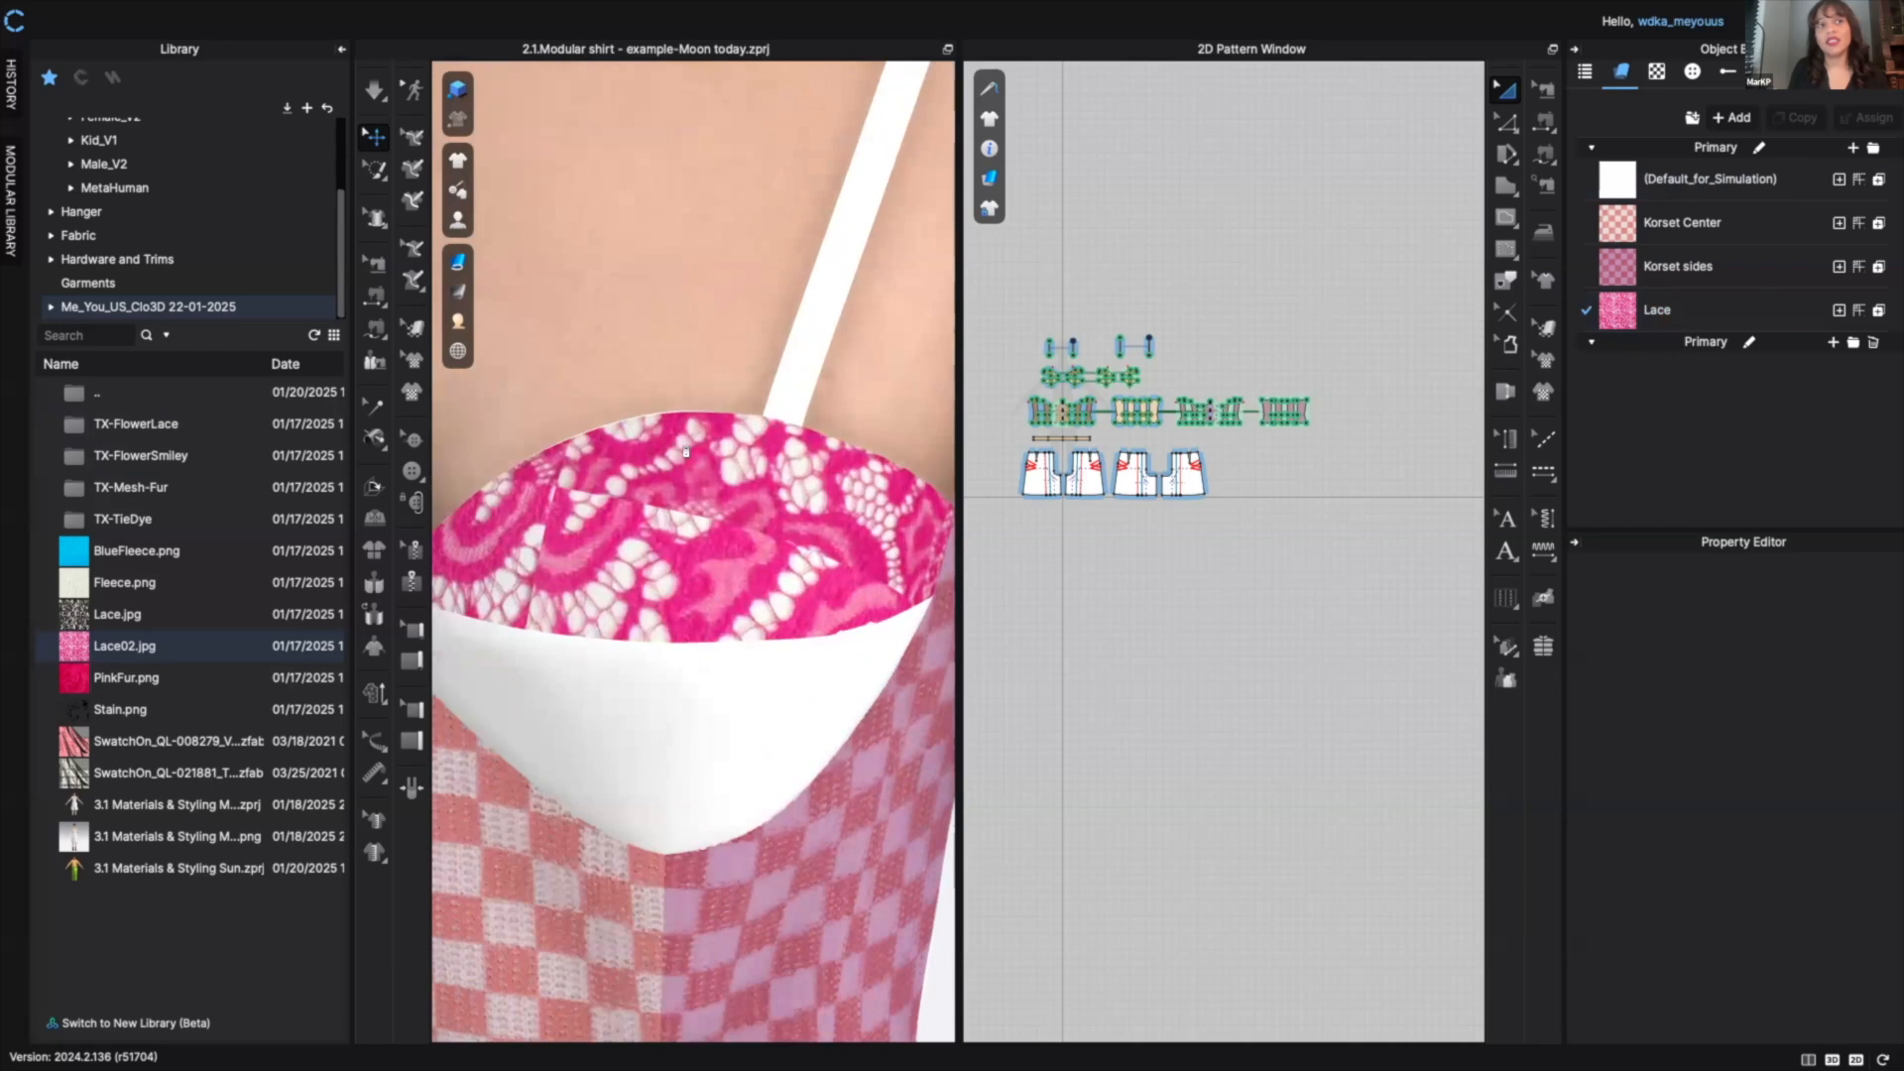
pyautogui.scroll(-5, 686, 452)
pyautogui.scroll(5, 660, 457)
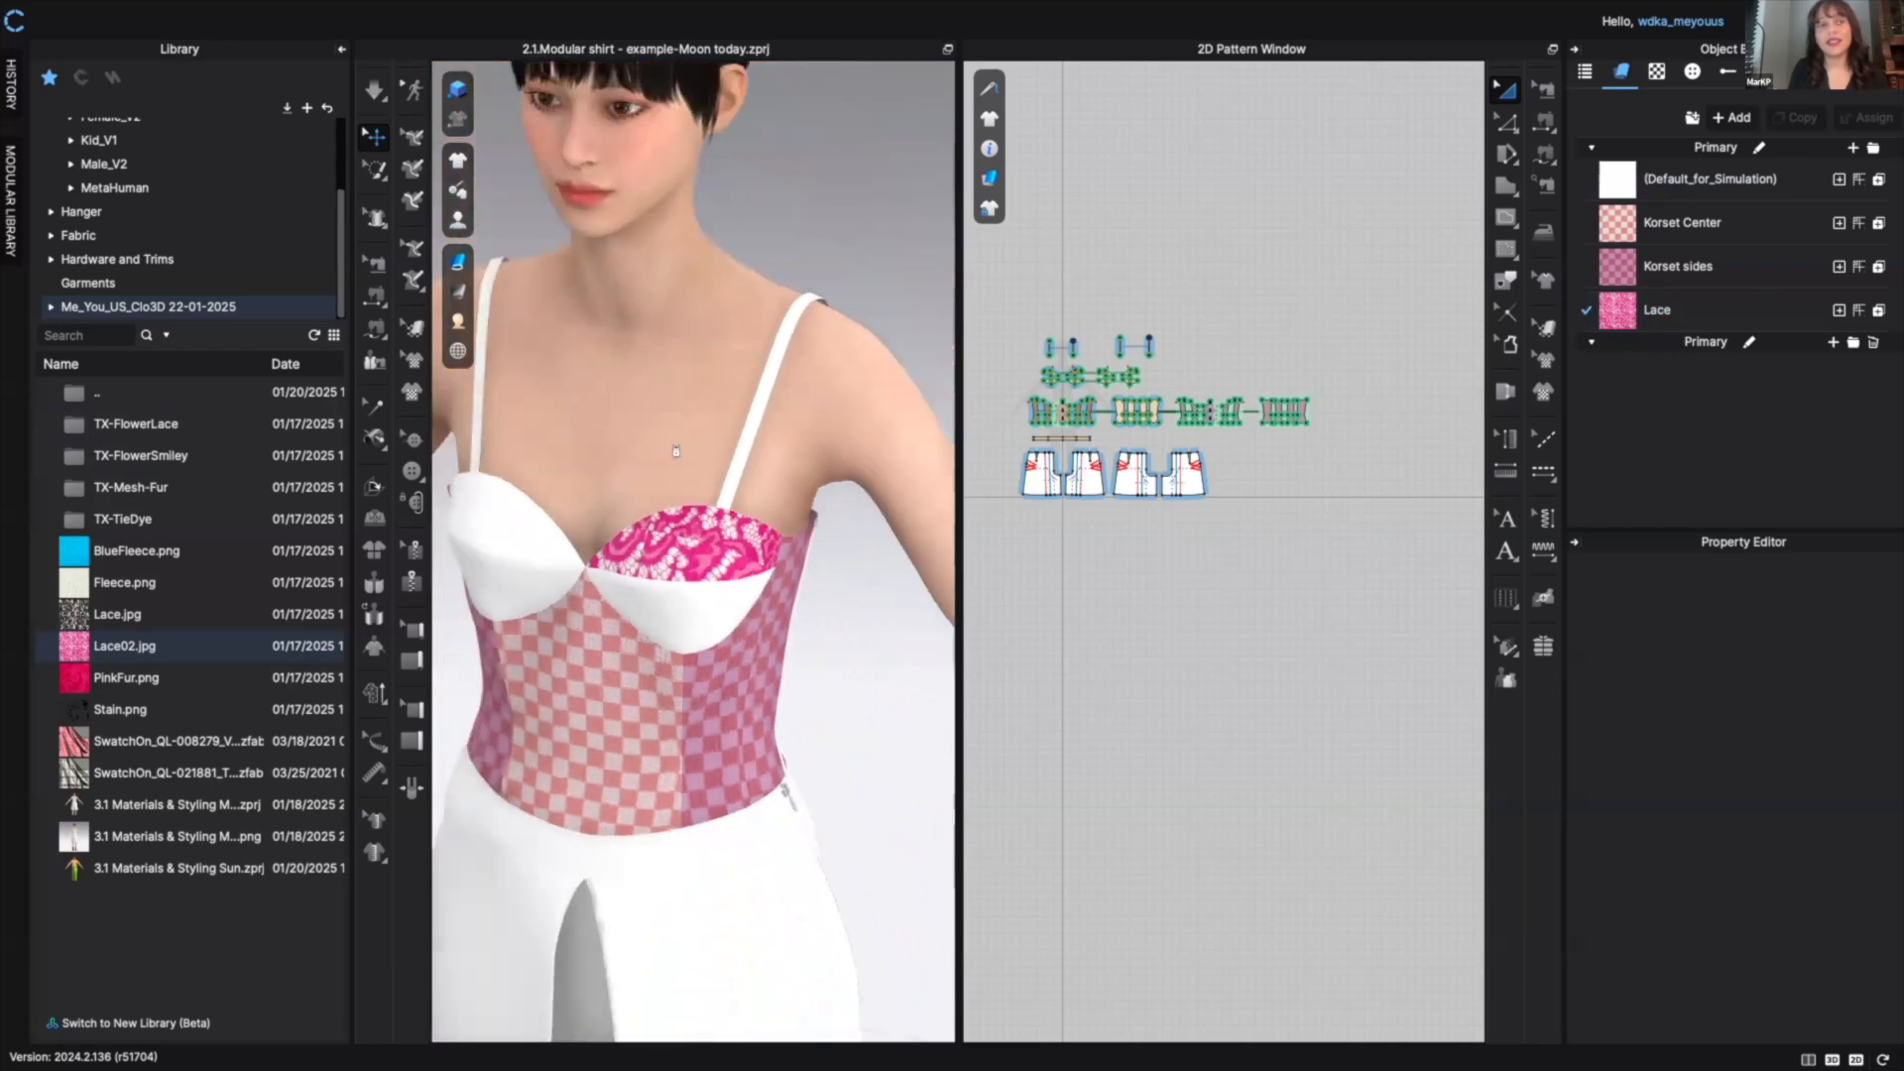
pyautogui.scroll(1, 660, 458)
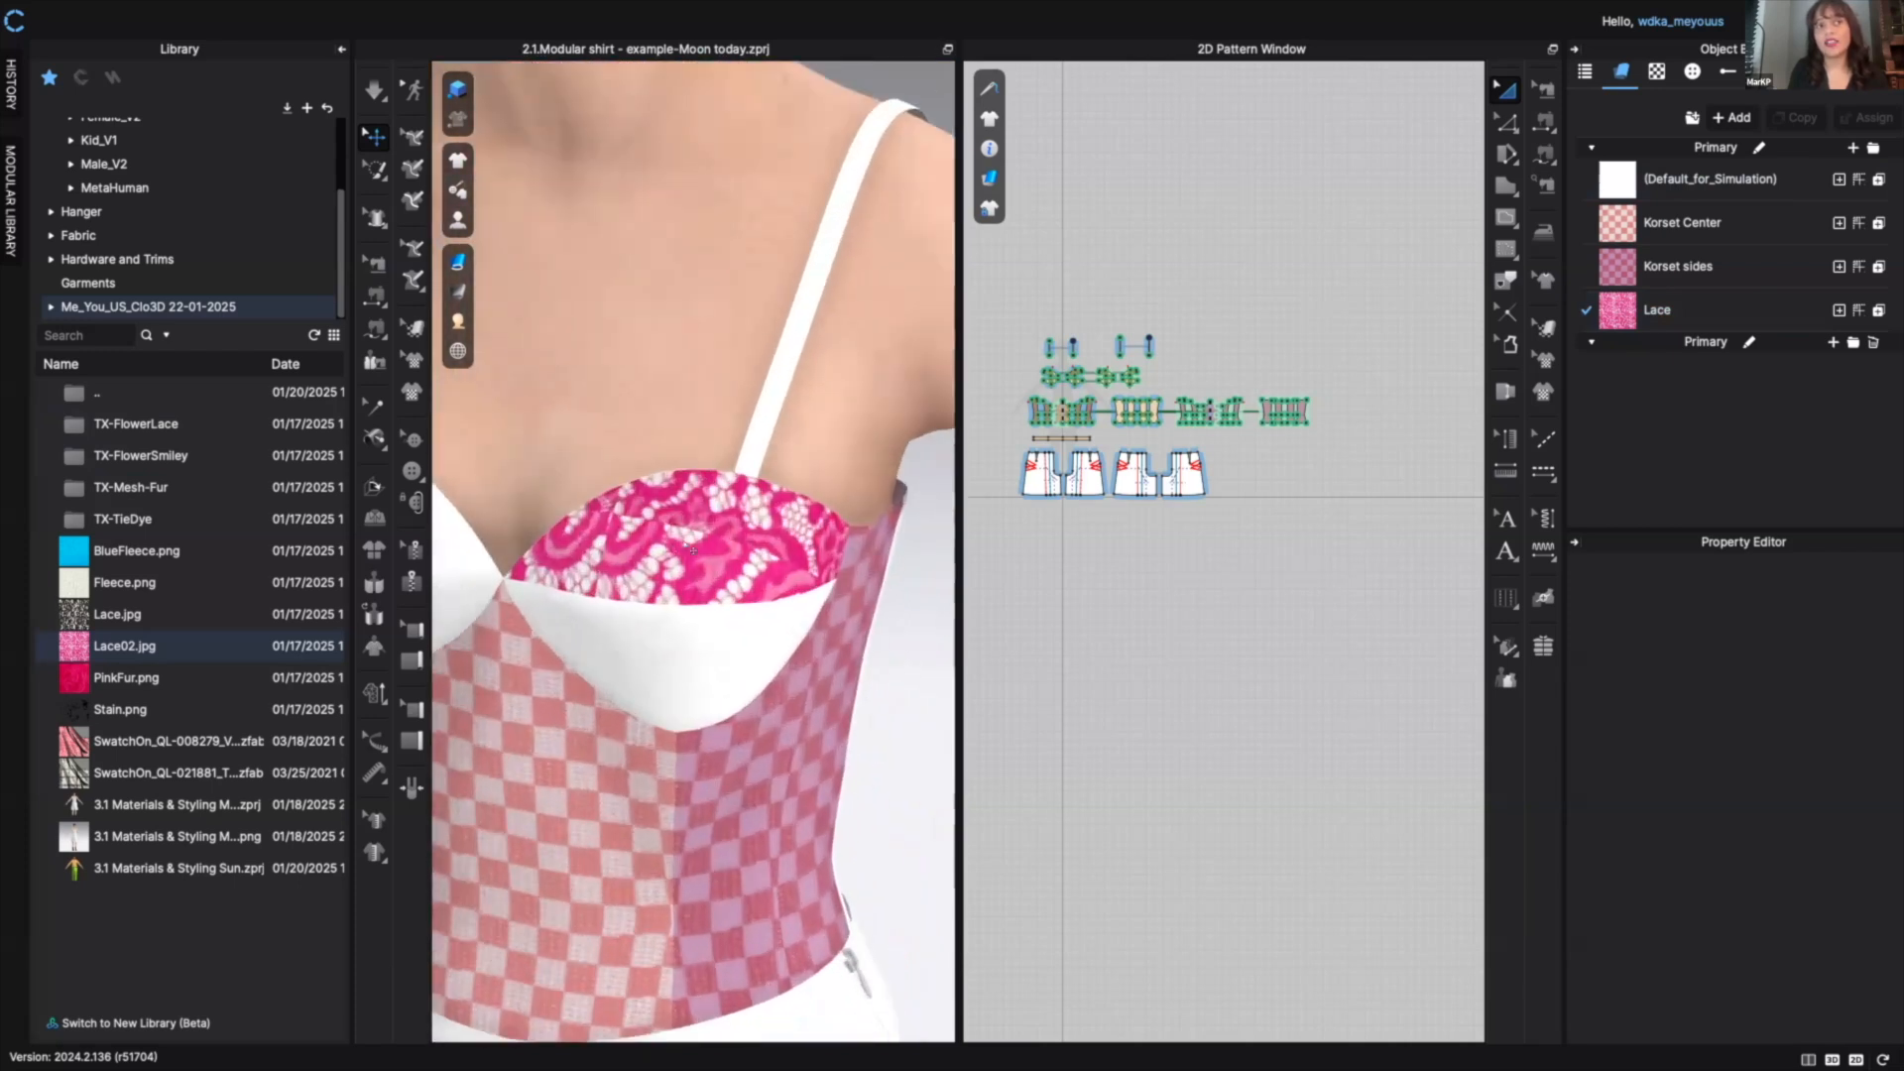
pyautogui.scroll(-3, 700, 560)
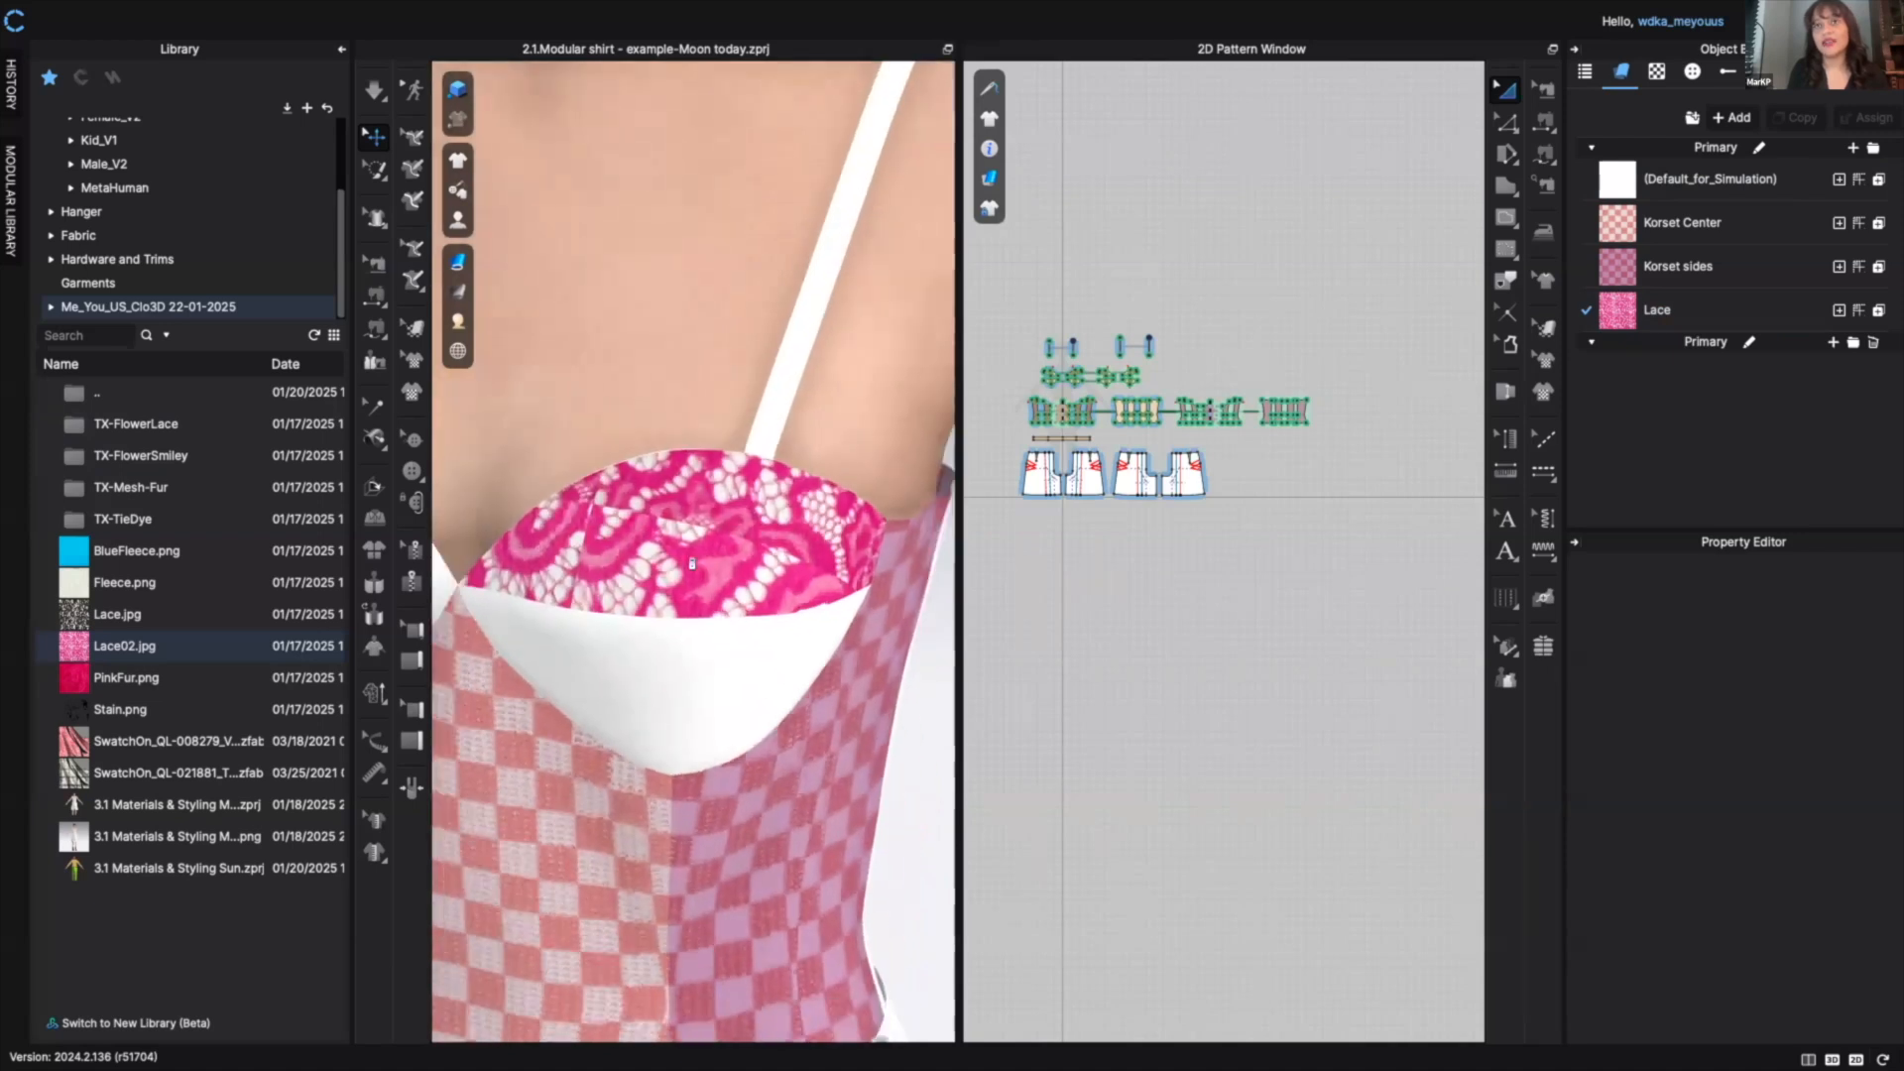
pyautogui.scroll(-6, 691, 563)
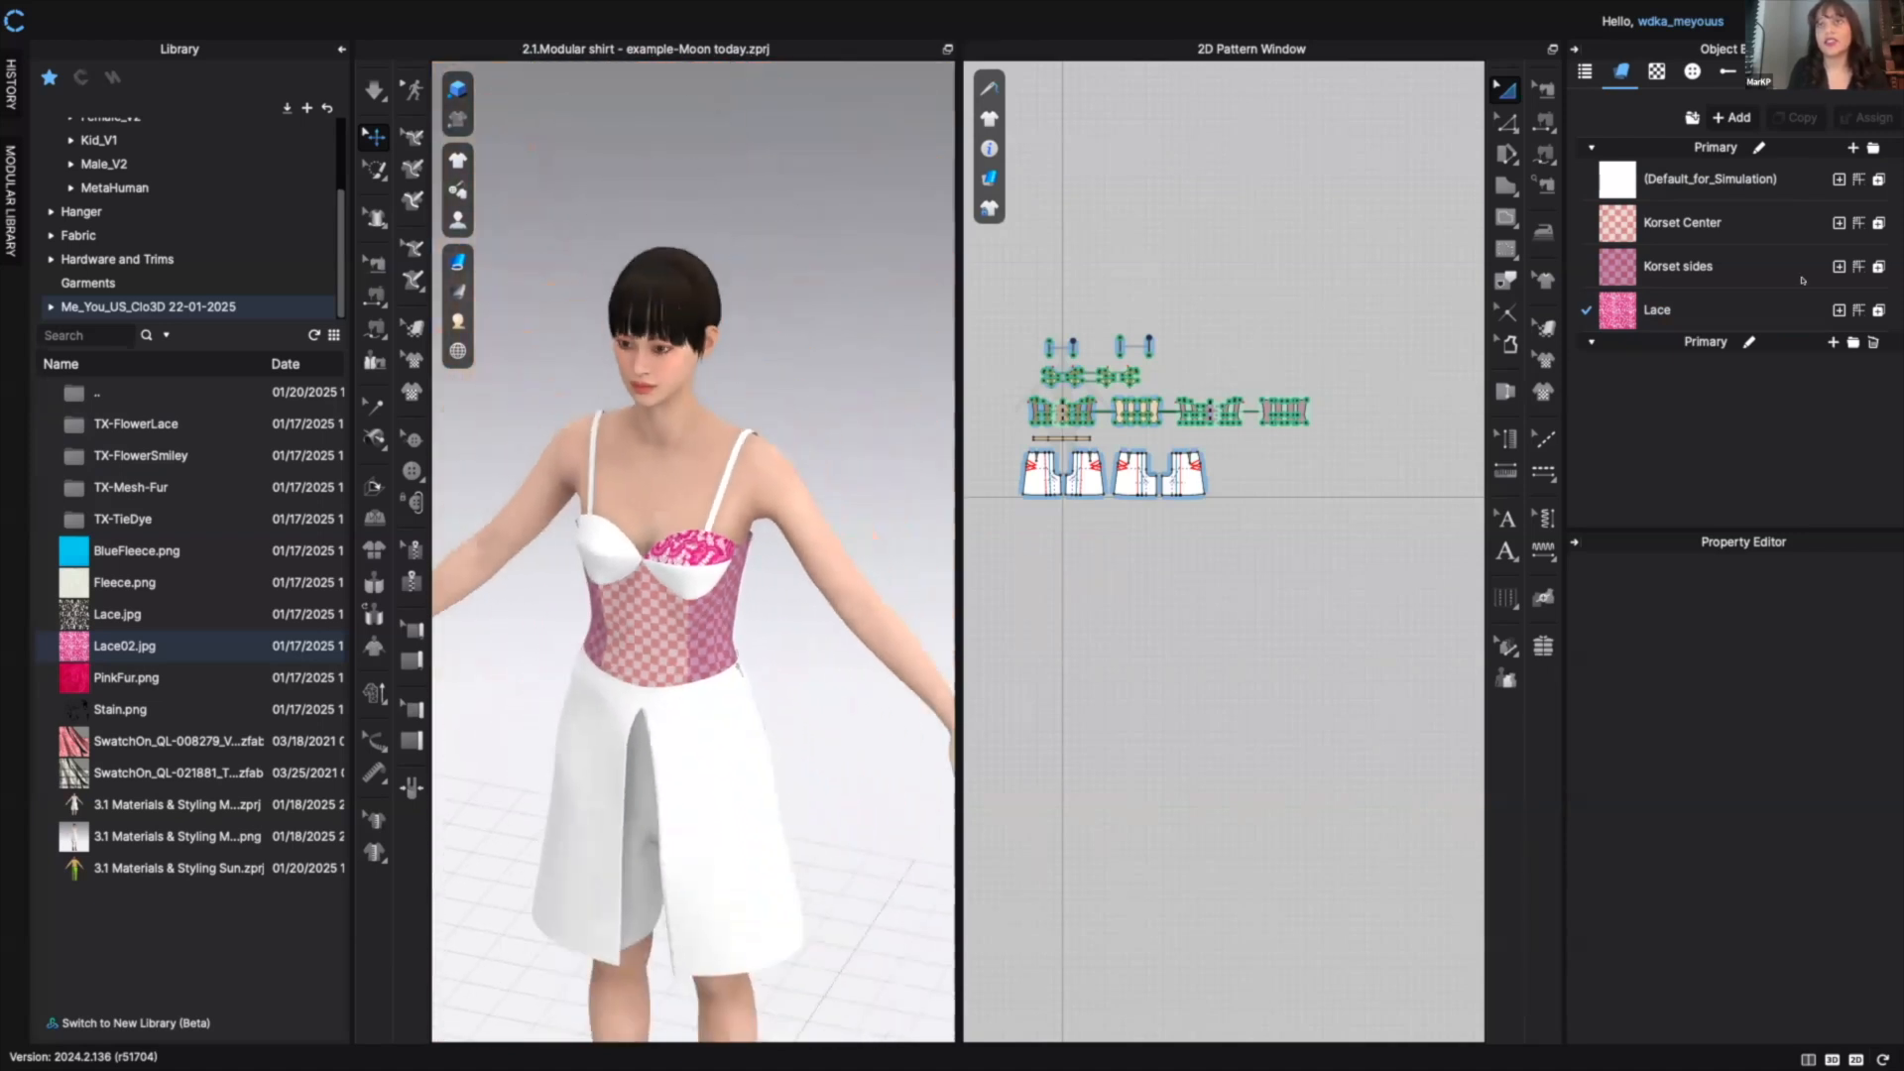
pyautogui.click(1670, 311)
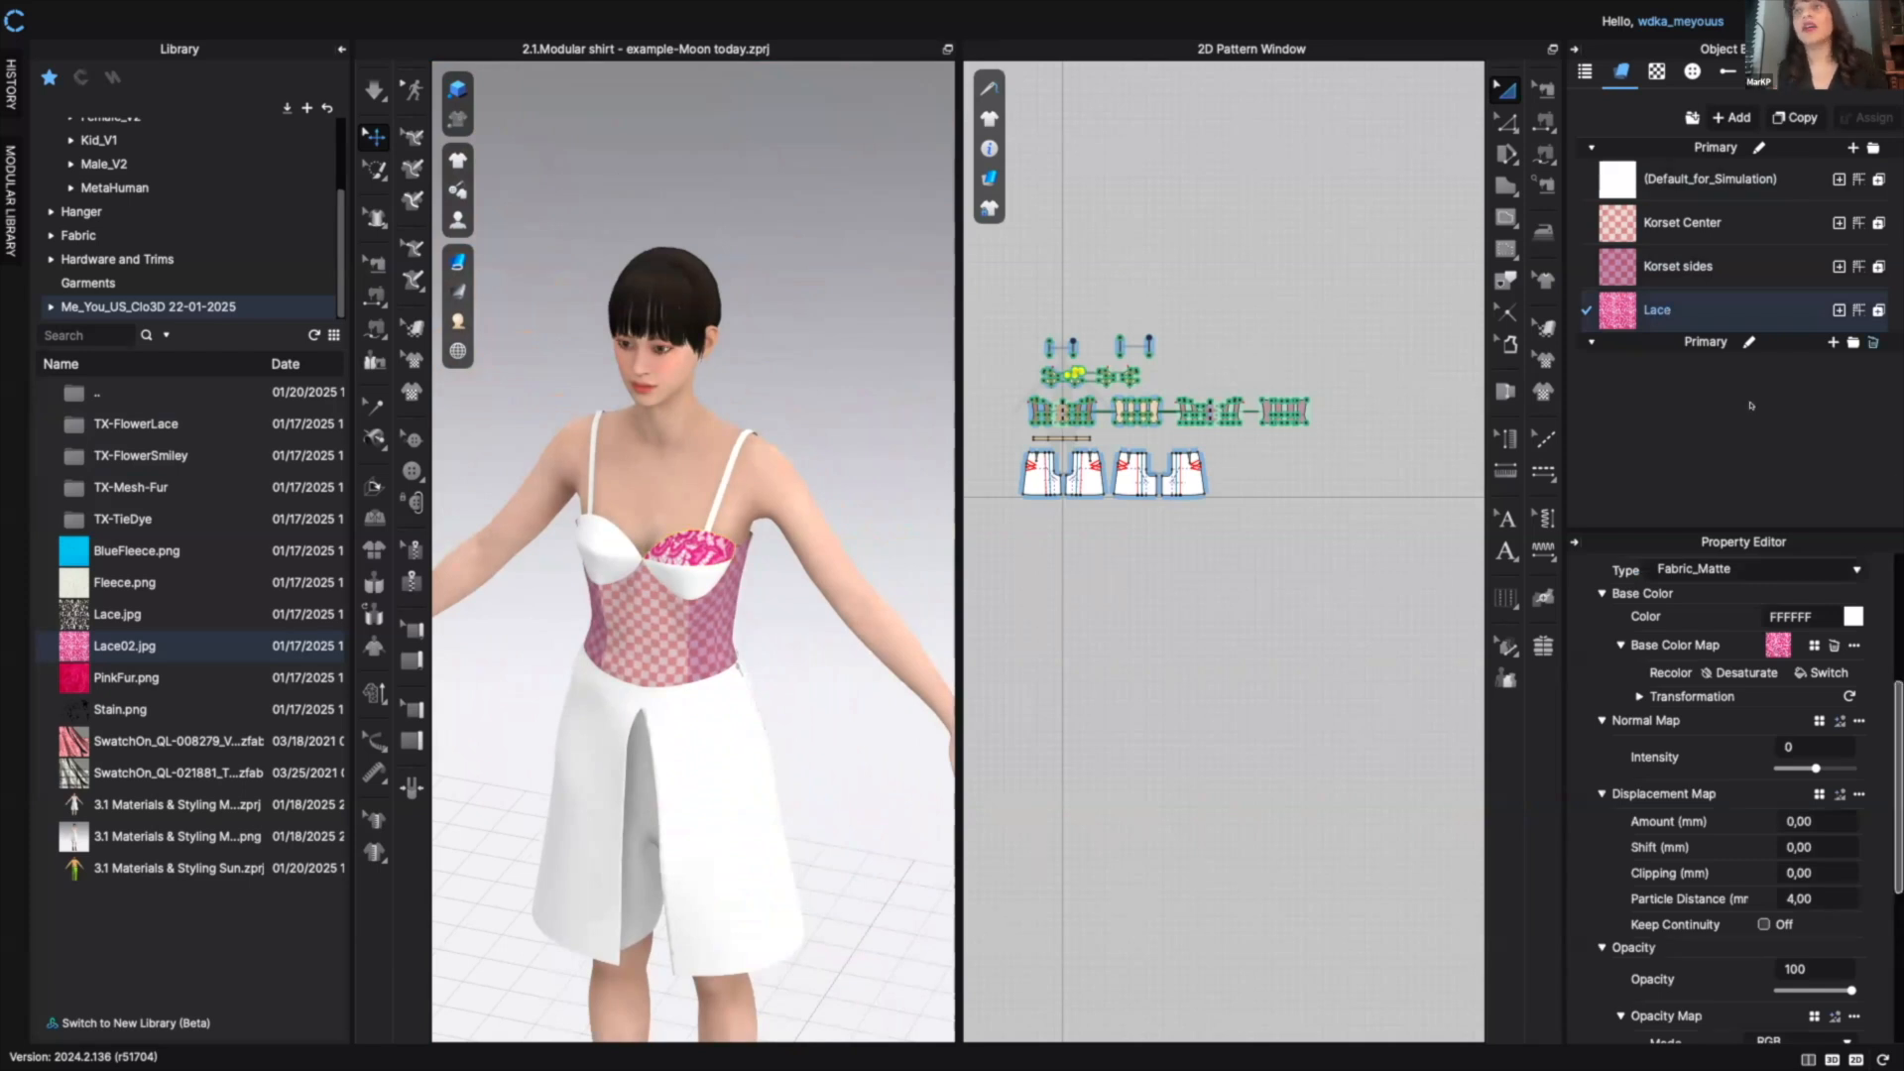
pyautogui.click(1703, 308)
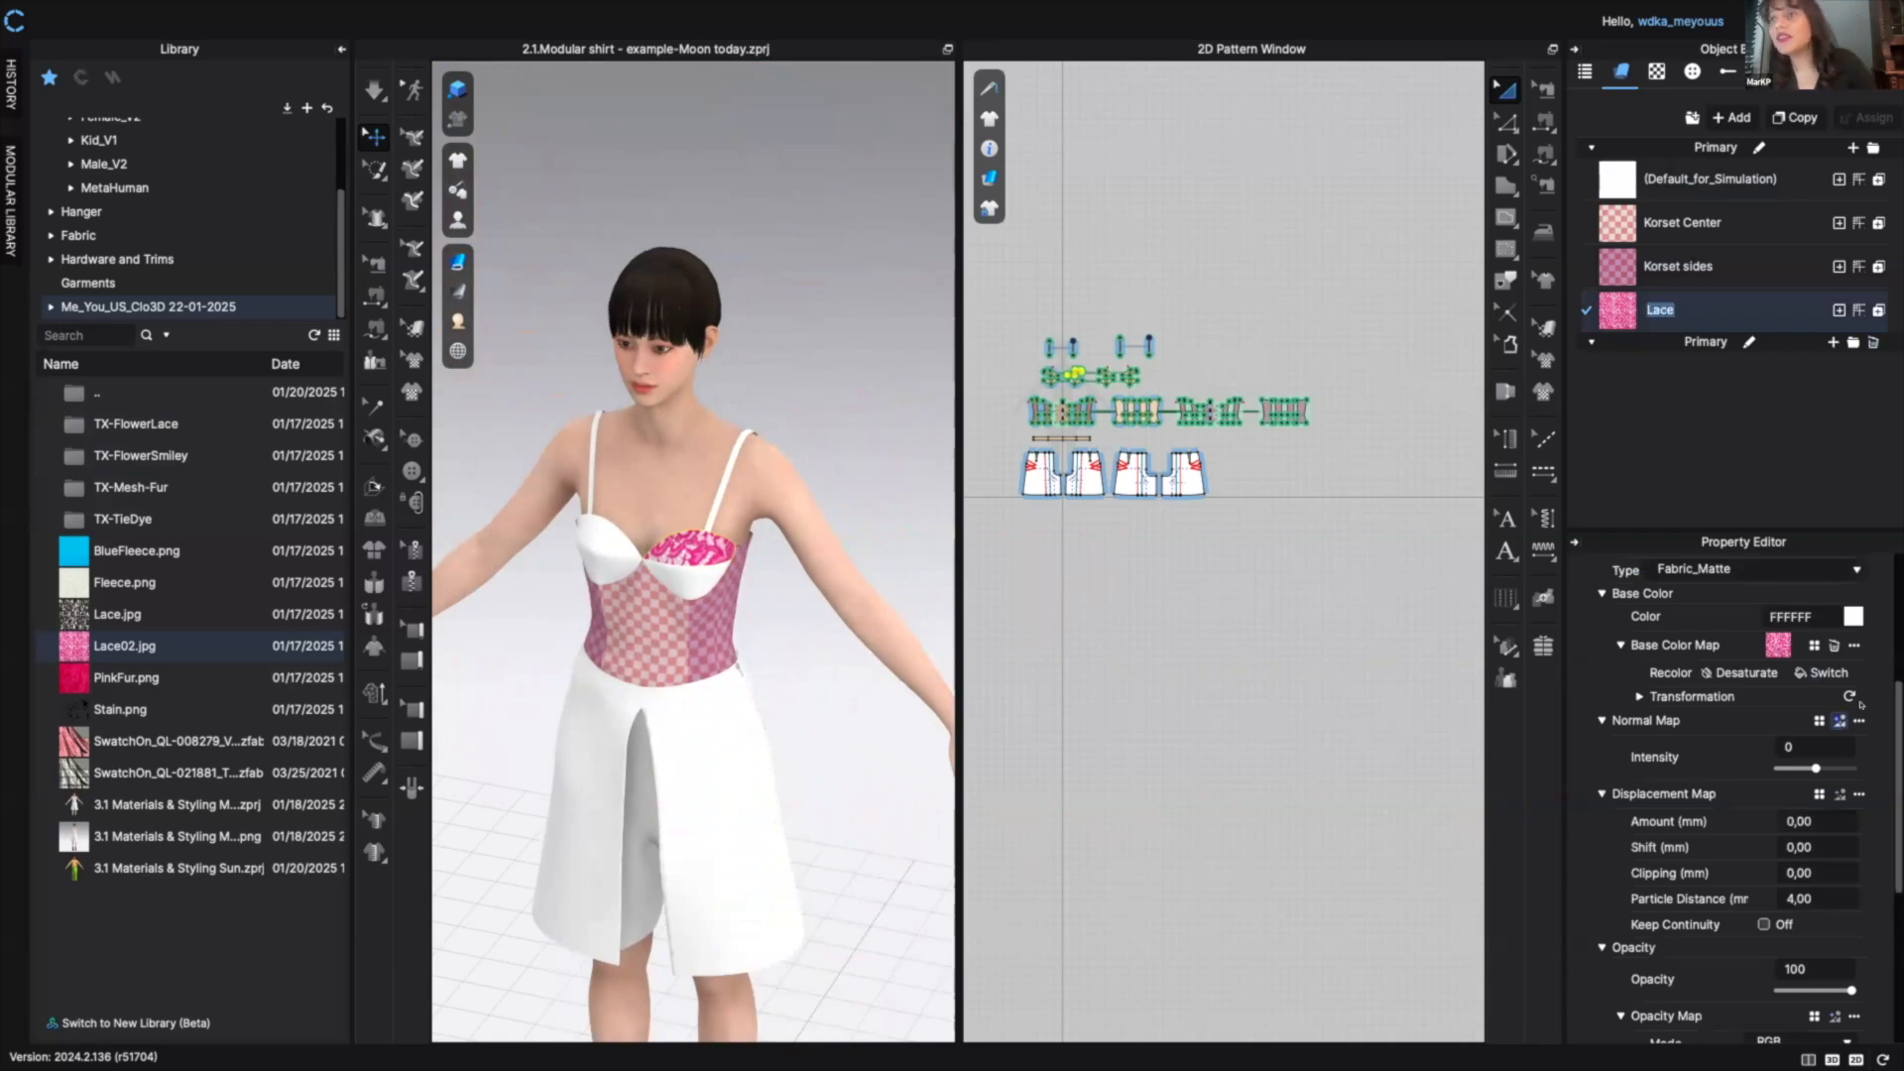
pyautogui.scroll(5, 1885, 711)
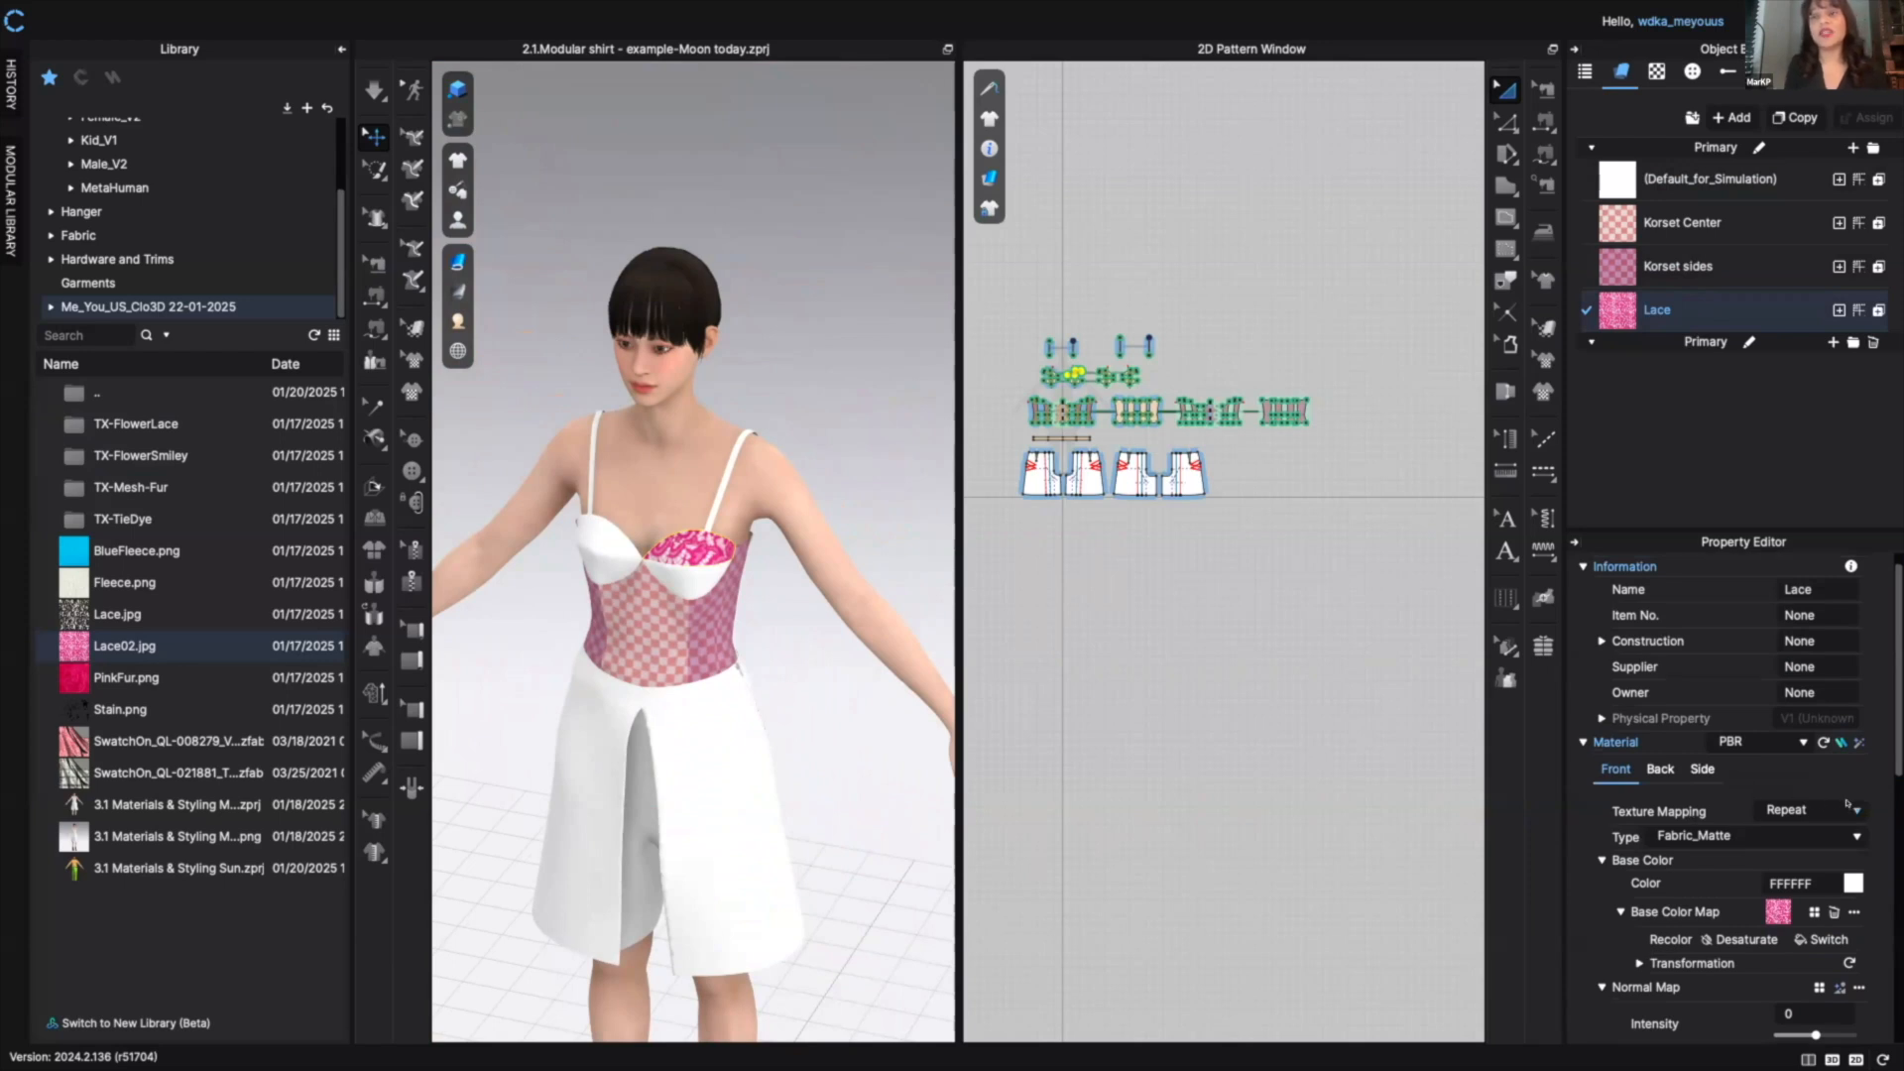
pyautogui.click(1849, 808)
pyautogui.click(1815, 823)
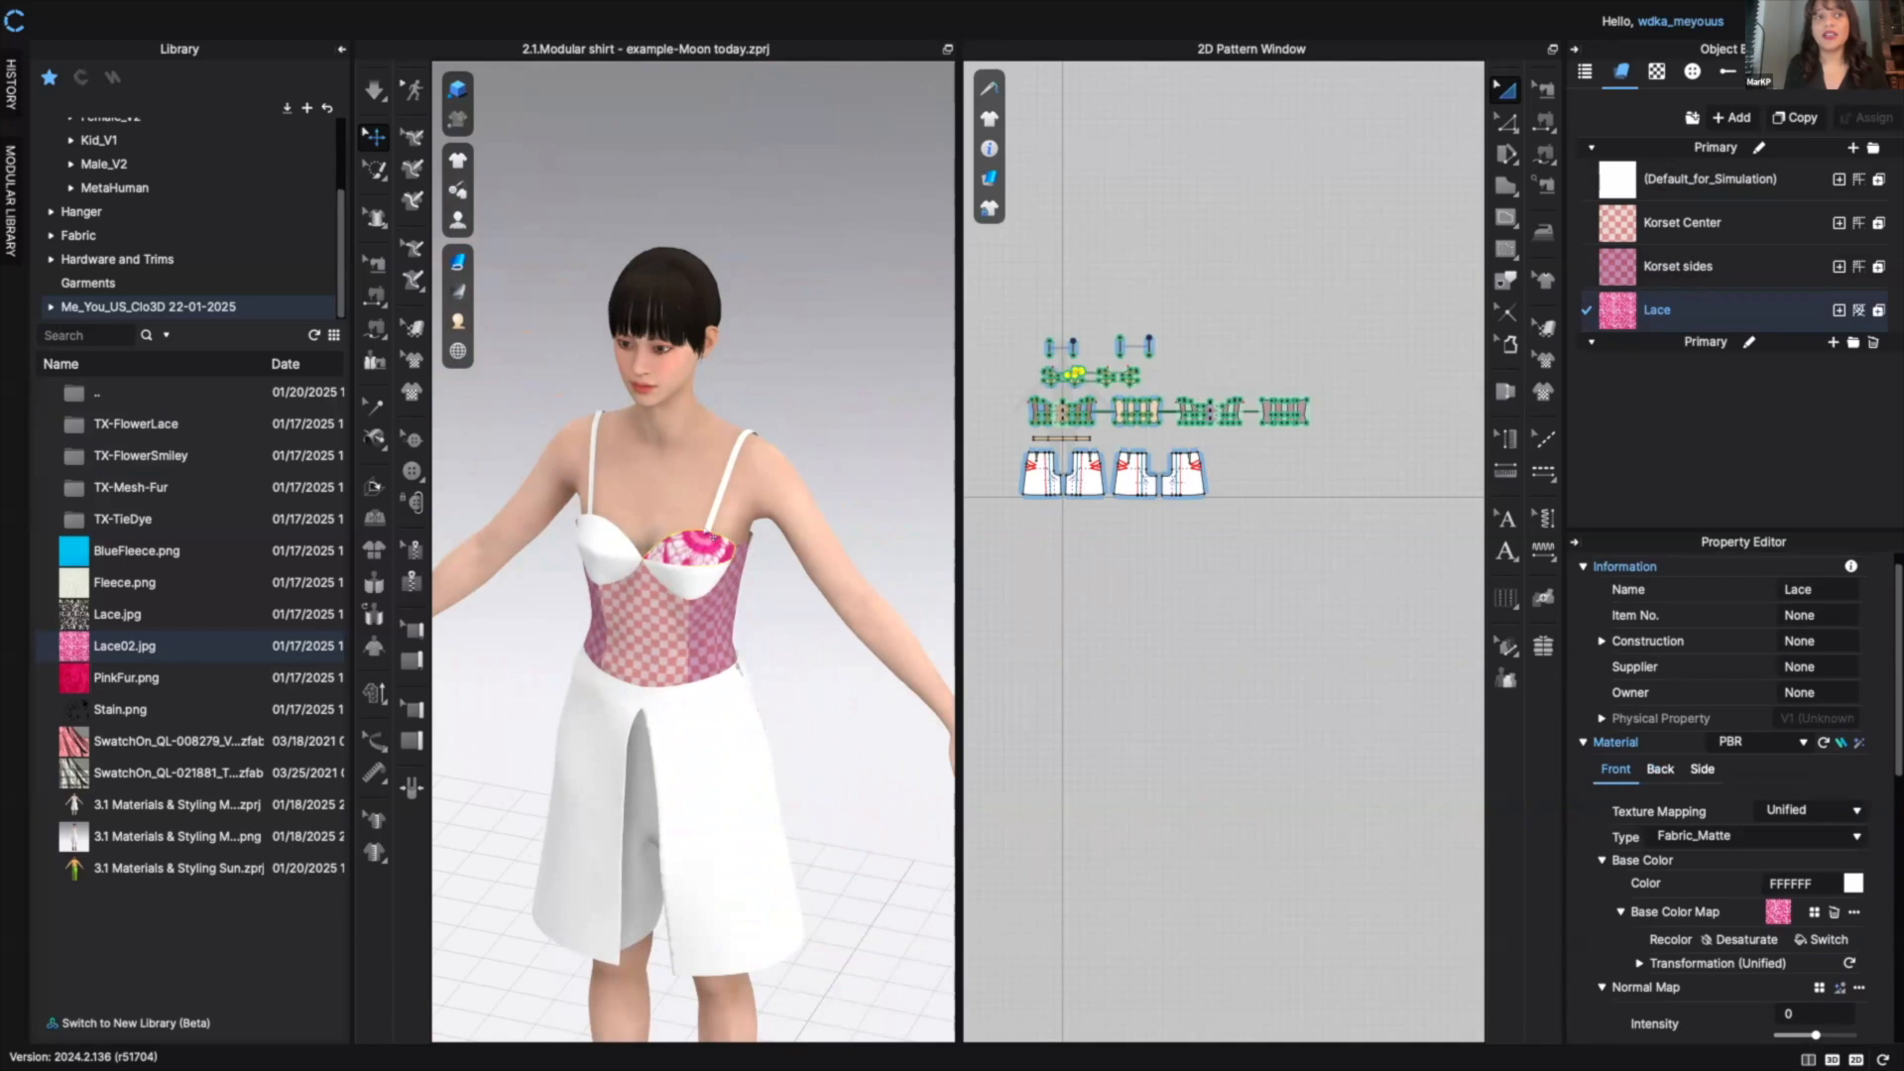
# - Switch the Lace fabric's texture mapping to Repeat and back to Unified to compare the lace scale on the cup
pyautogui.scroll(5, 734, 541)
pyautogui.scroll(5, 750, 533)
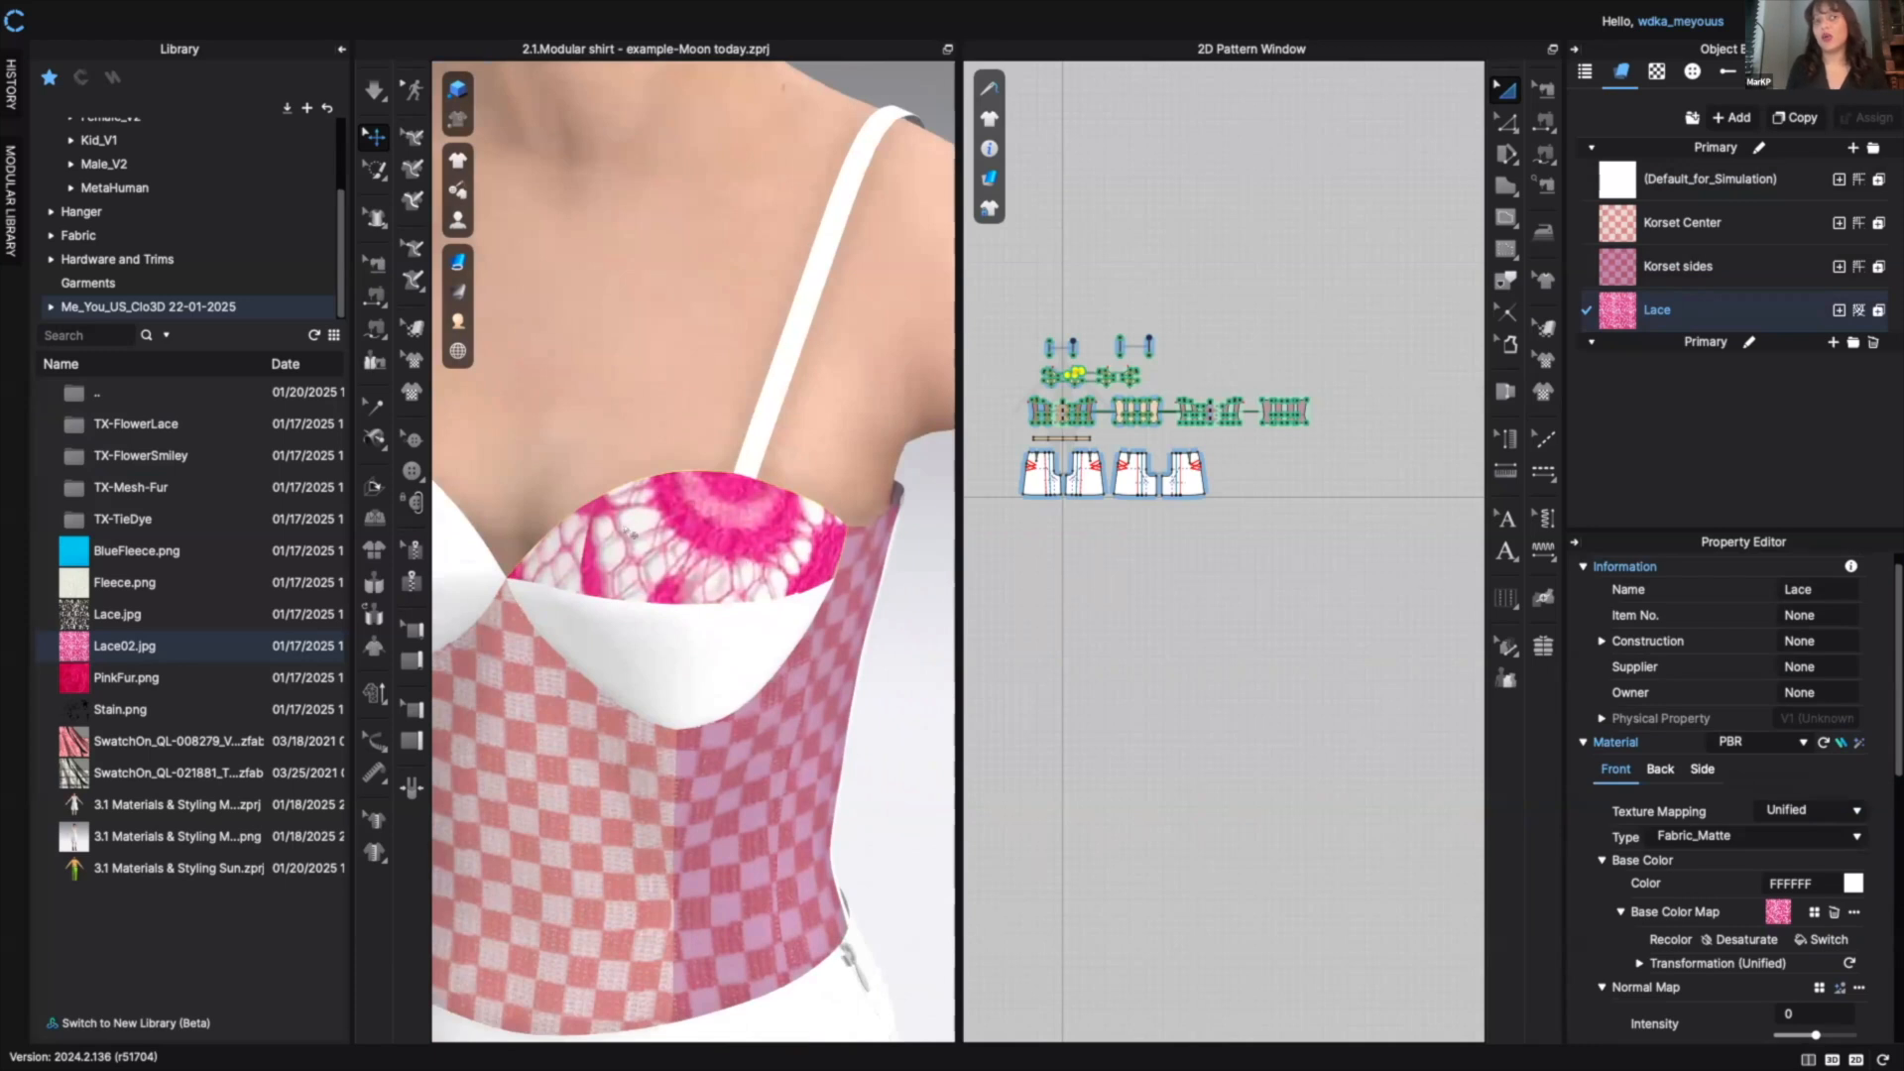
pyautogui.scroll(-5, 724, 570)
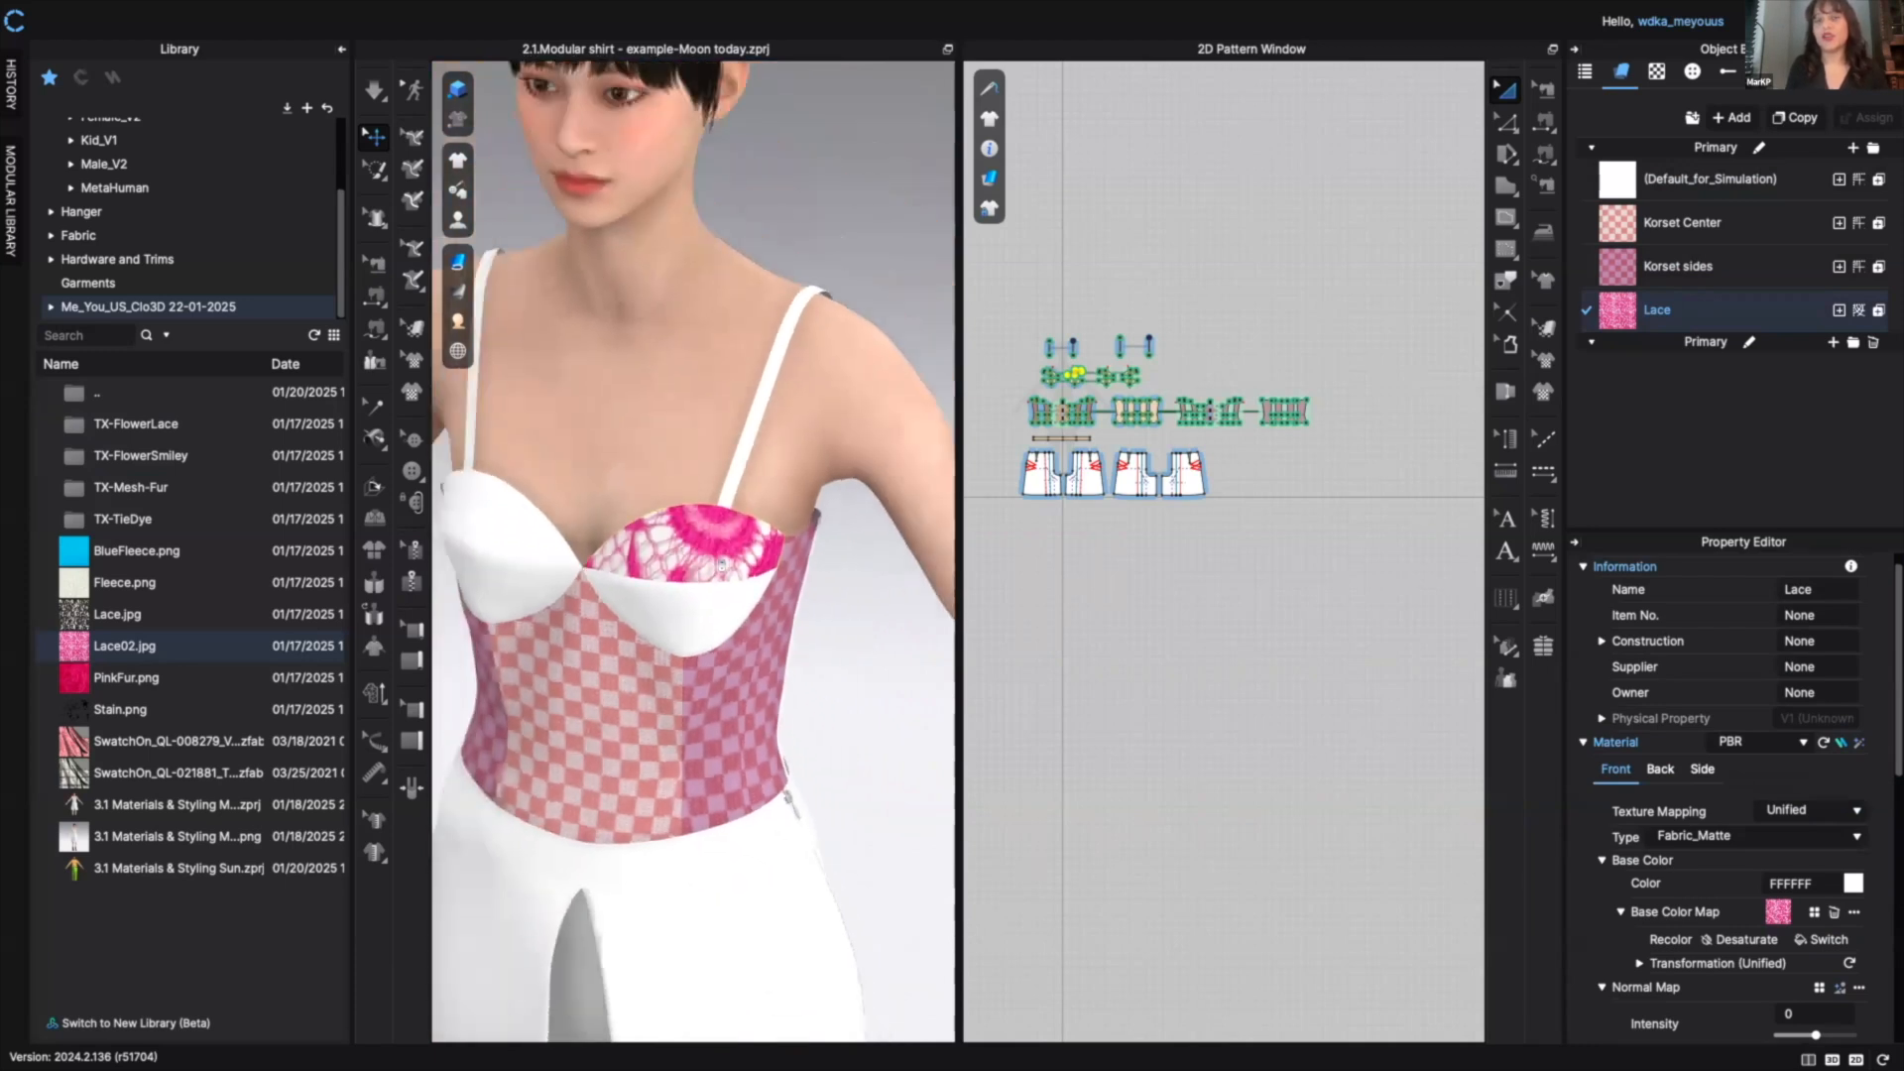
pyautogui.scroll(-5, 723, 565)
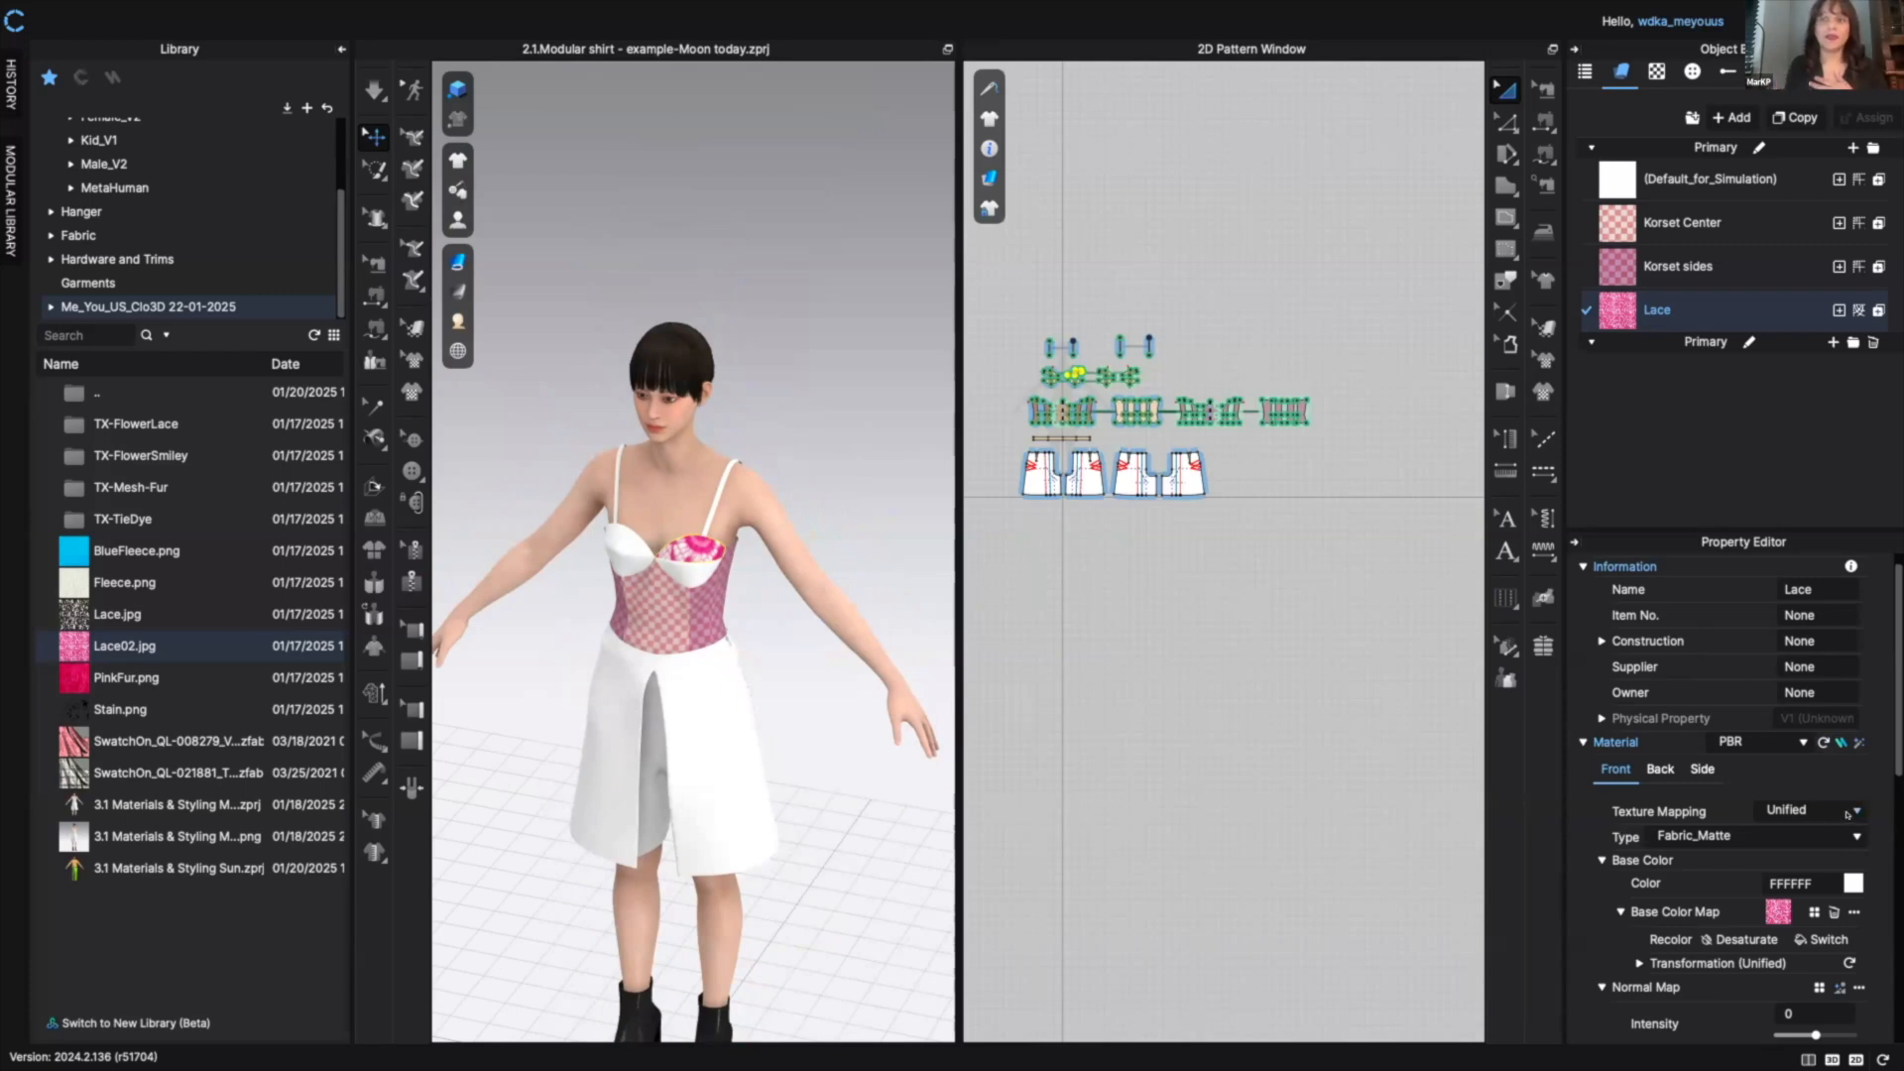
pyautogui.click(1847, 813)
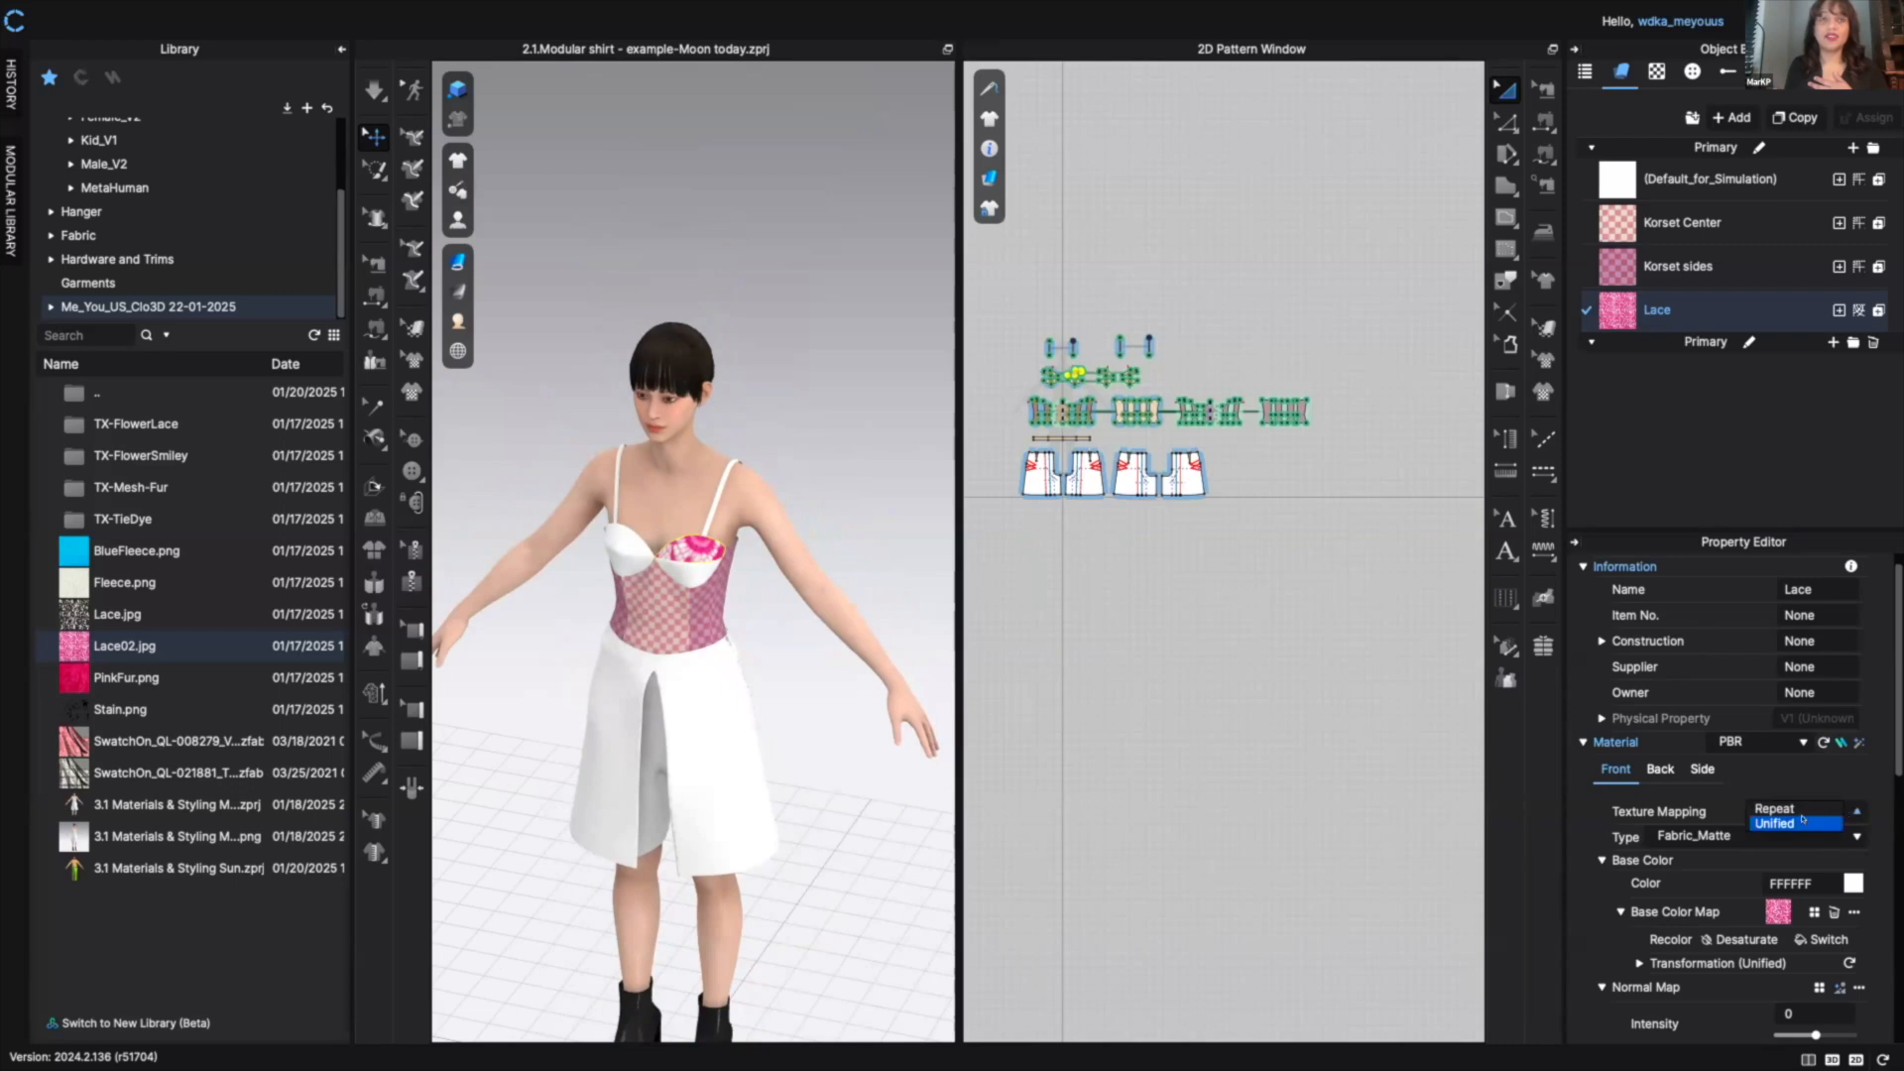
pyautogui.click(1828, 807)
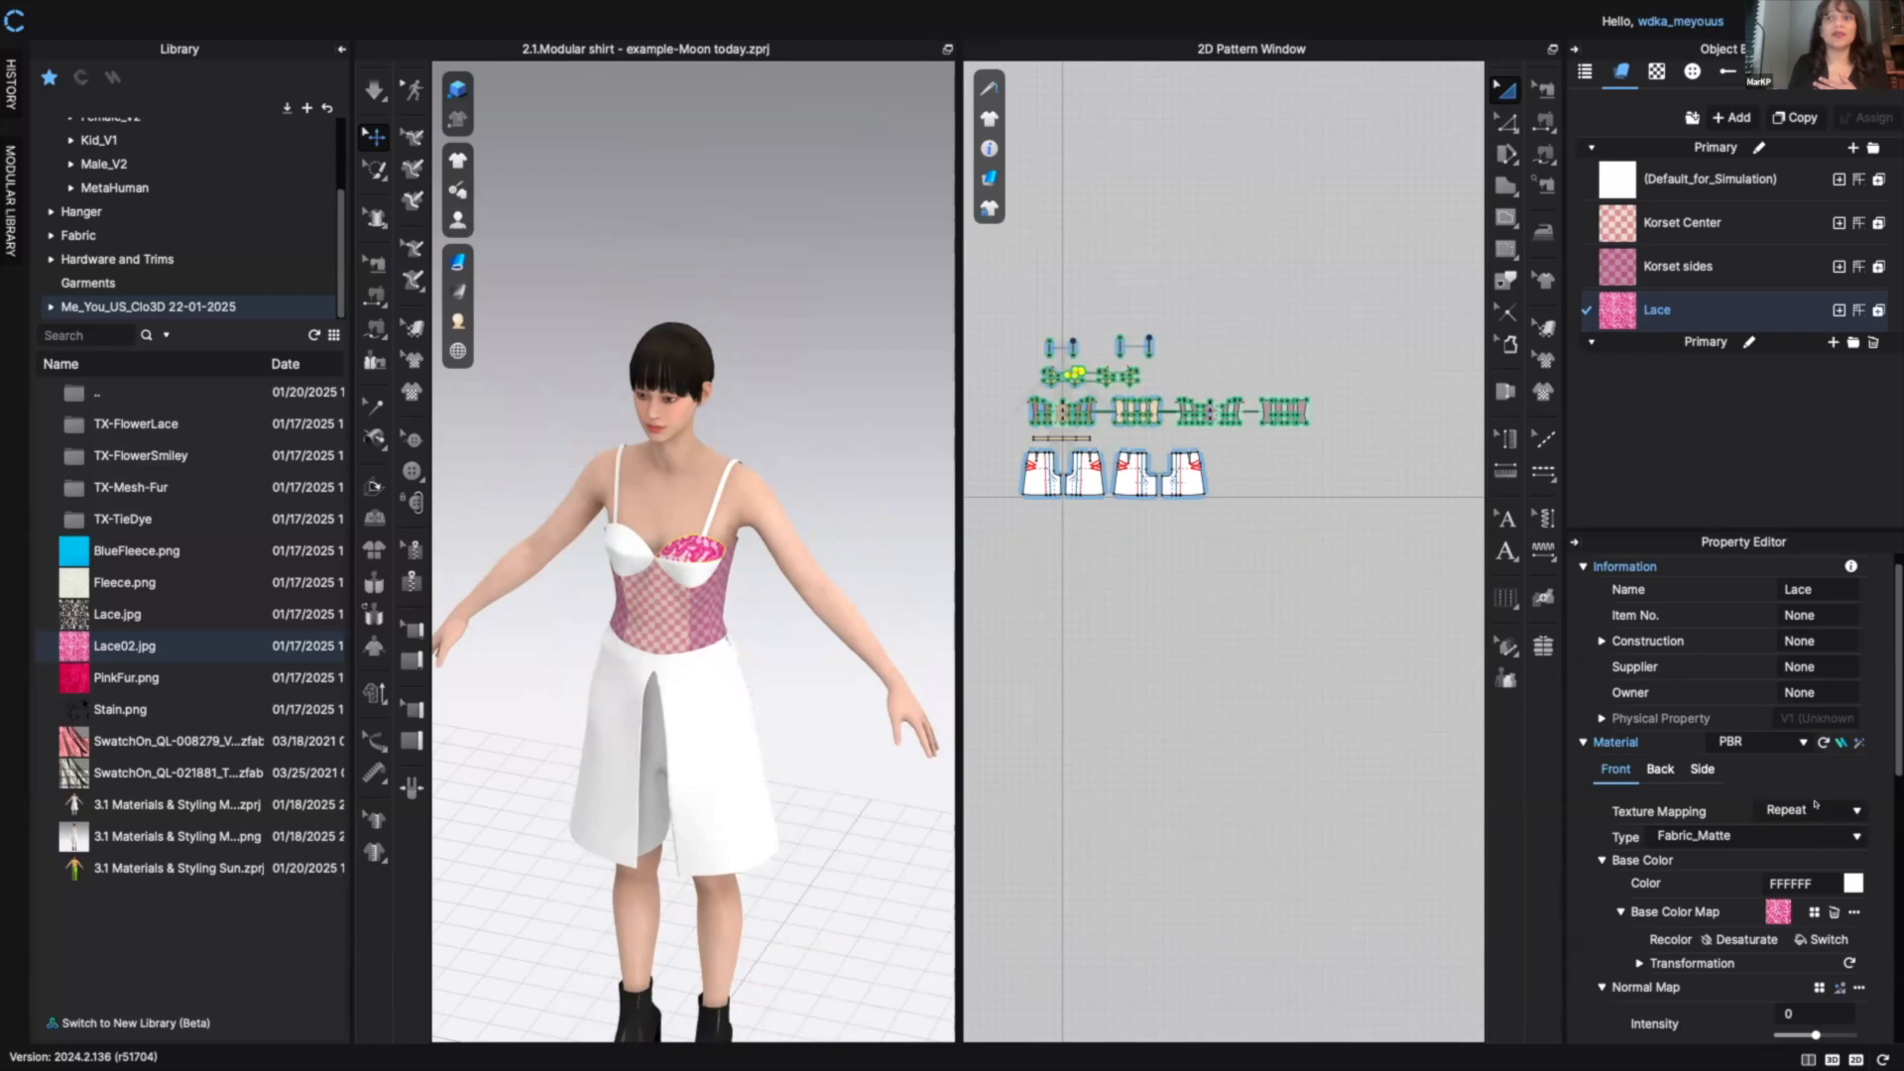
pyautogui.click(1860, 806)
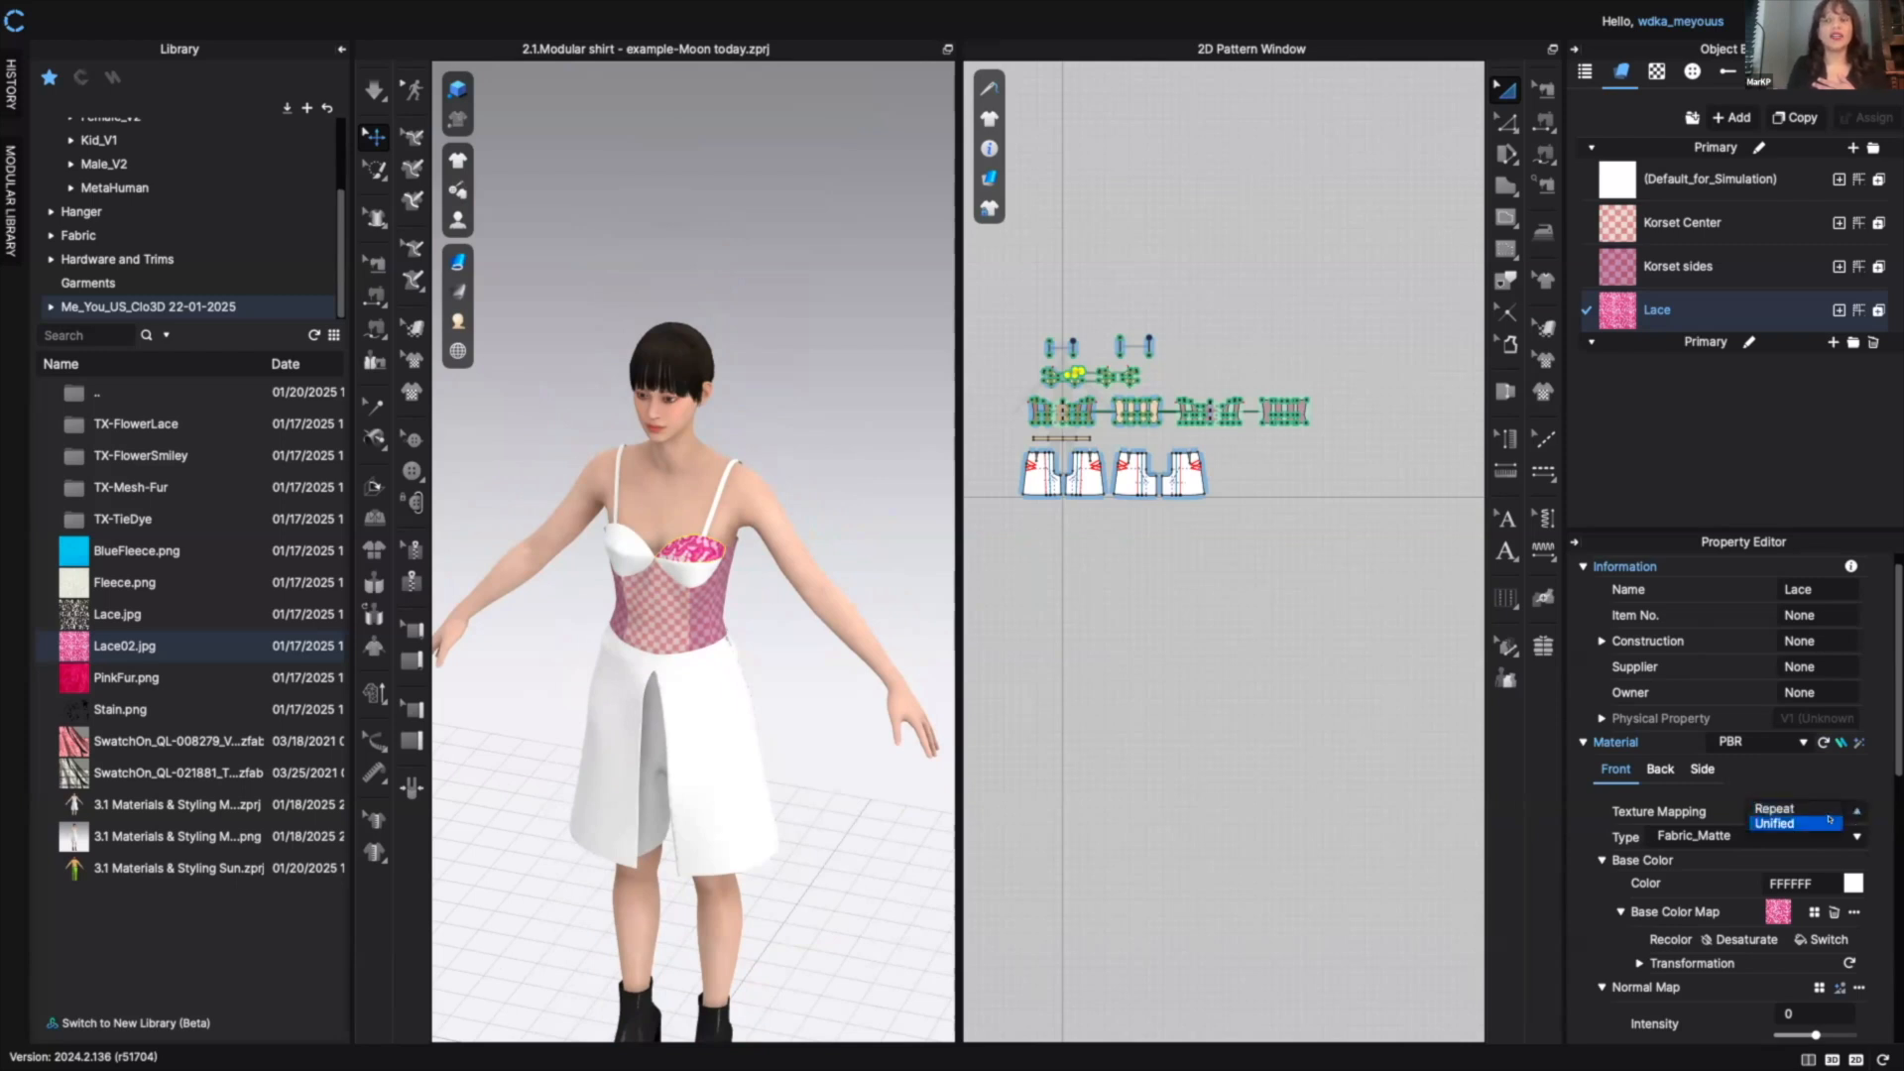
pyautogui.click(1830, 822)
# - Desaturate the Lace fabric's base color map and set its base color to Magenta 1
pyautogui.scroll(-2, 1875, 816)
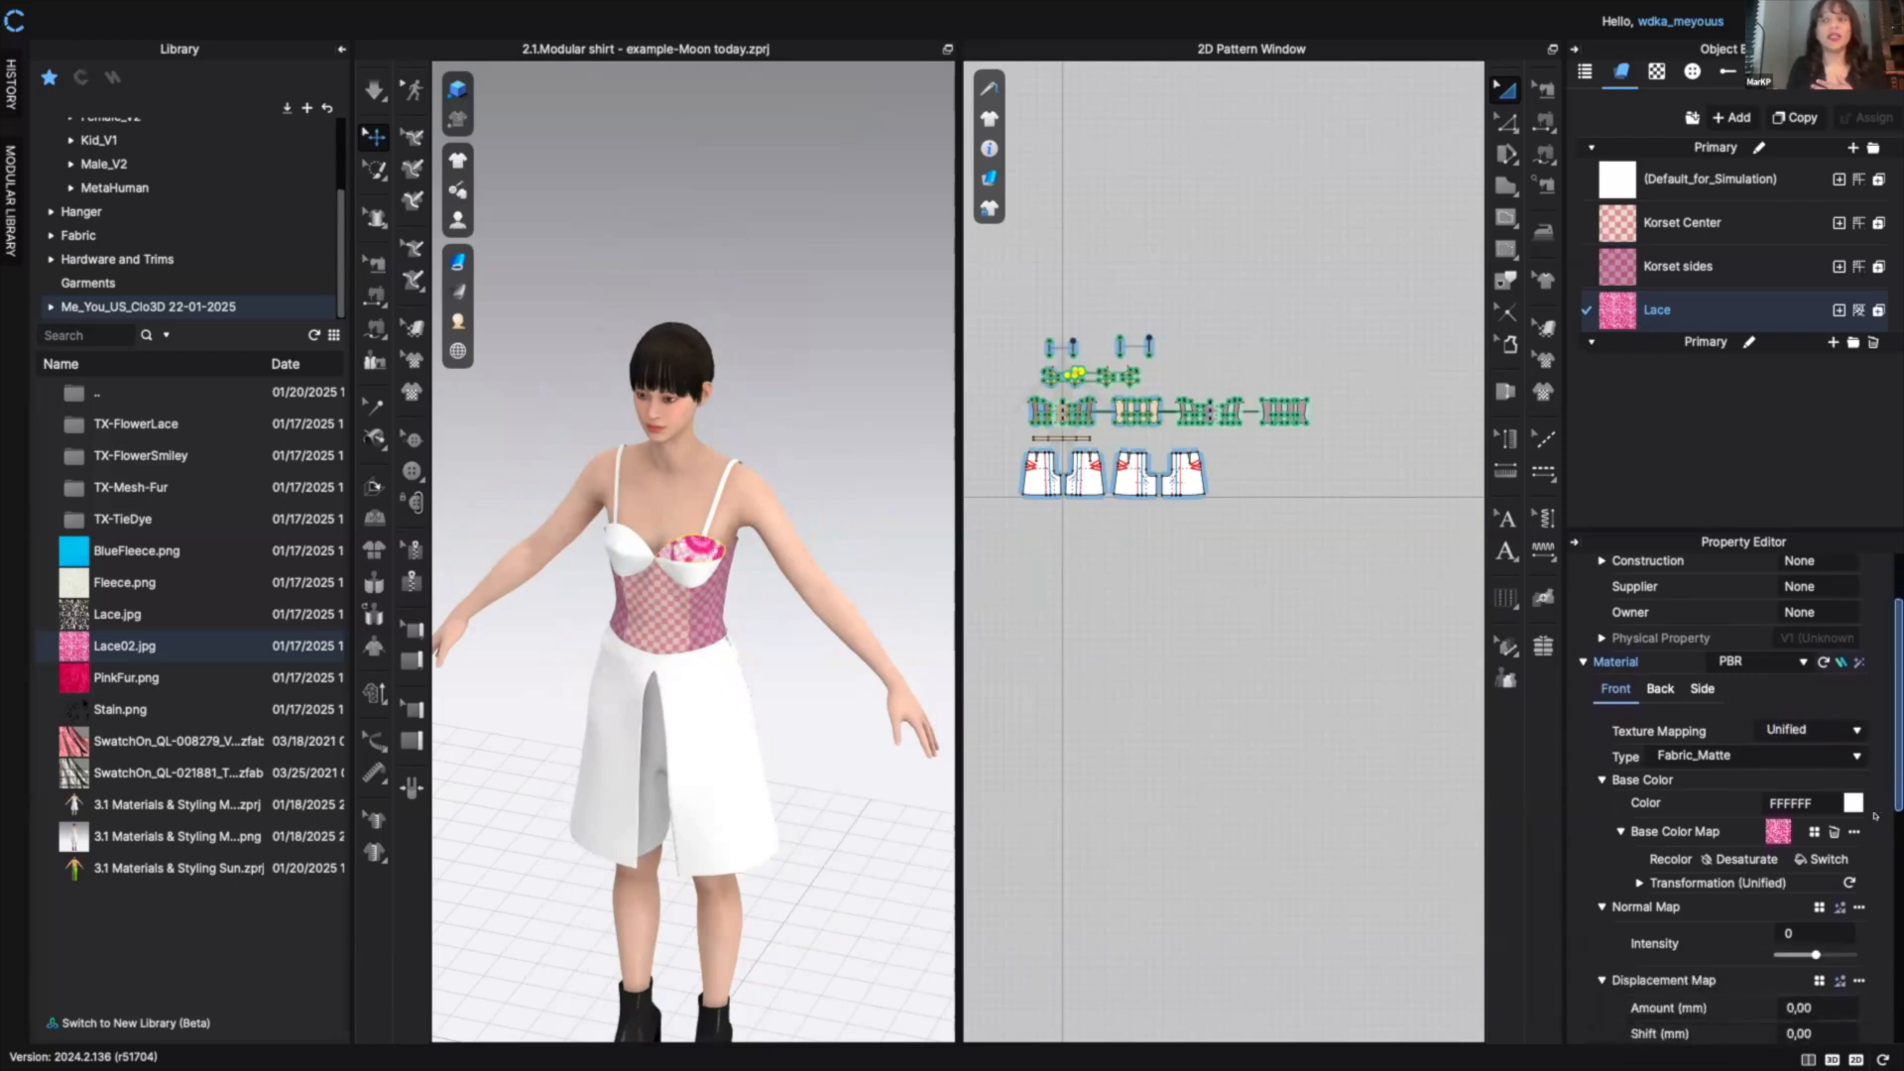
pyautogui.scroll(-1, 1874, 817)
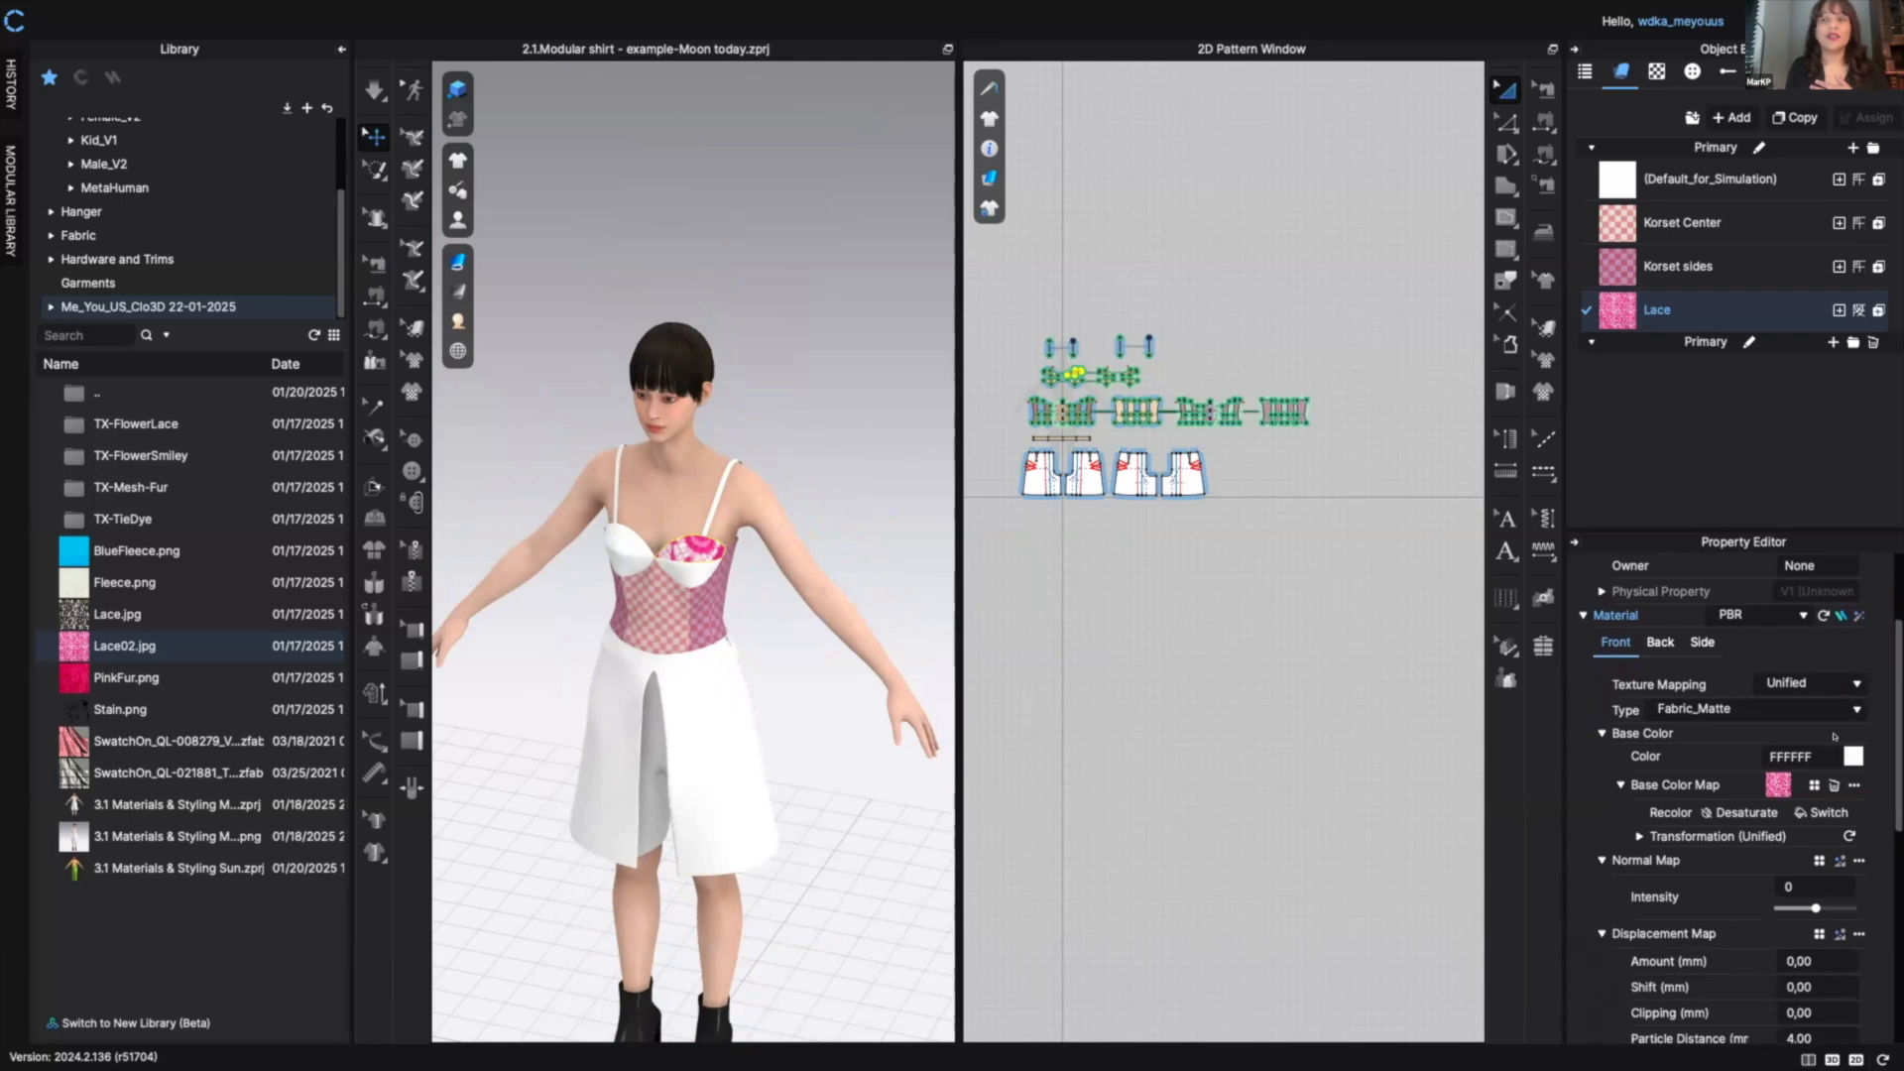
pyautogui.click(1747, 813)
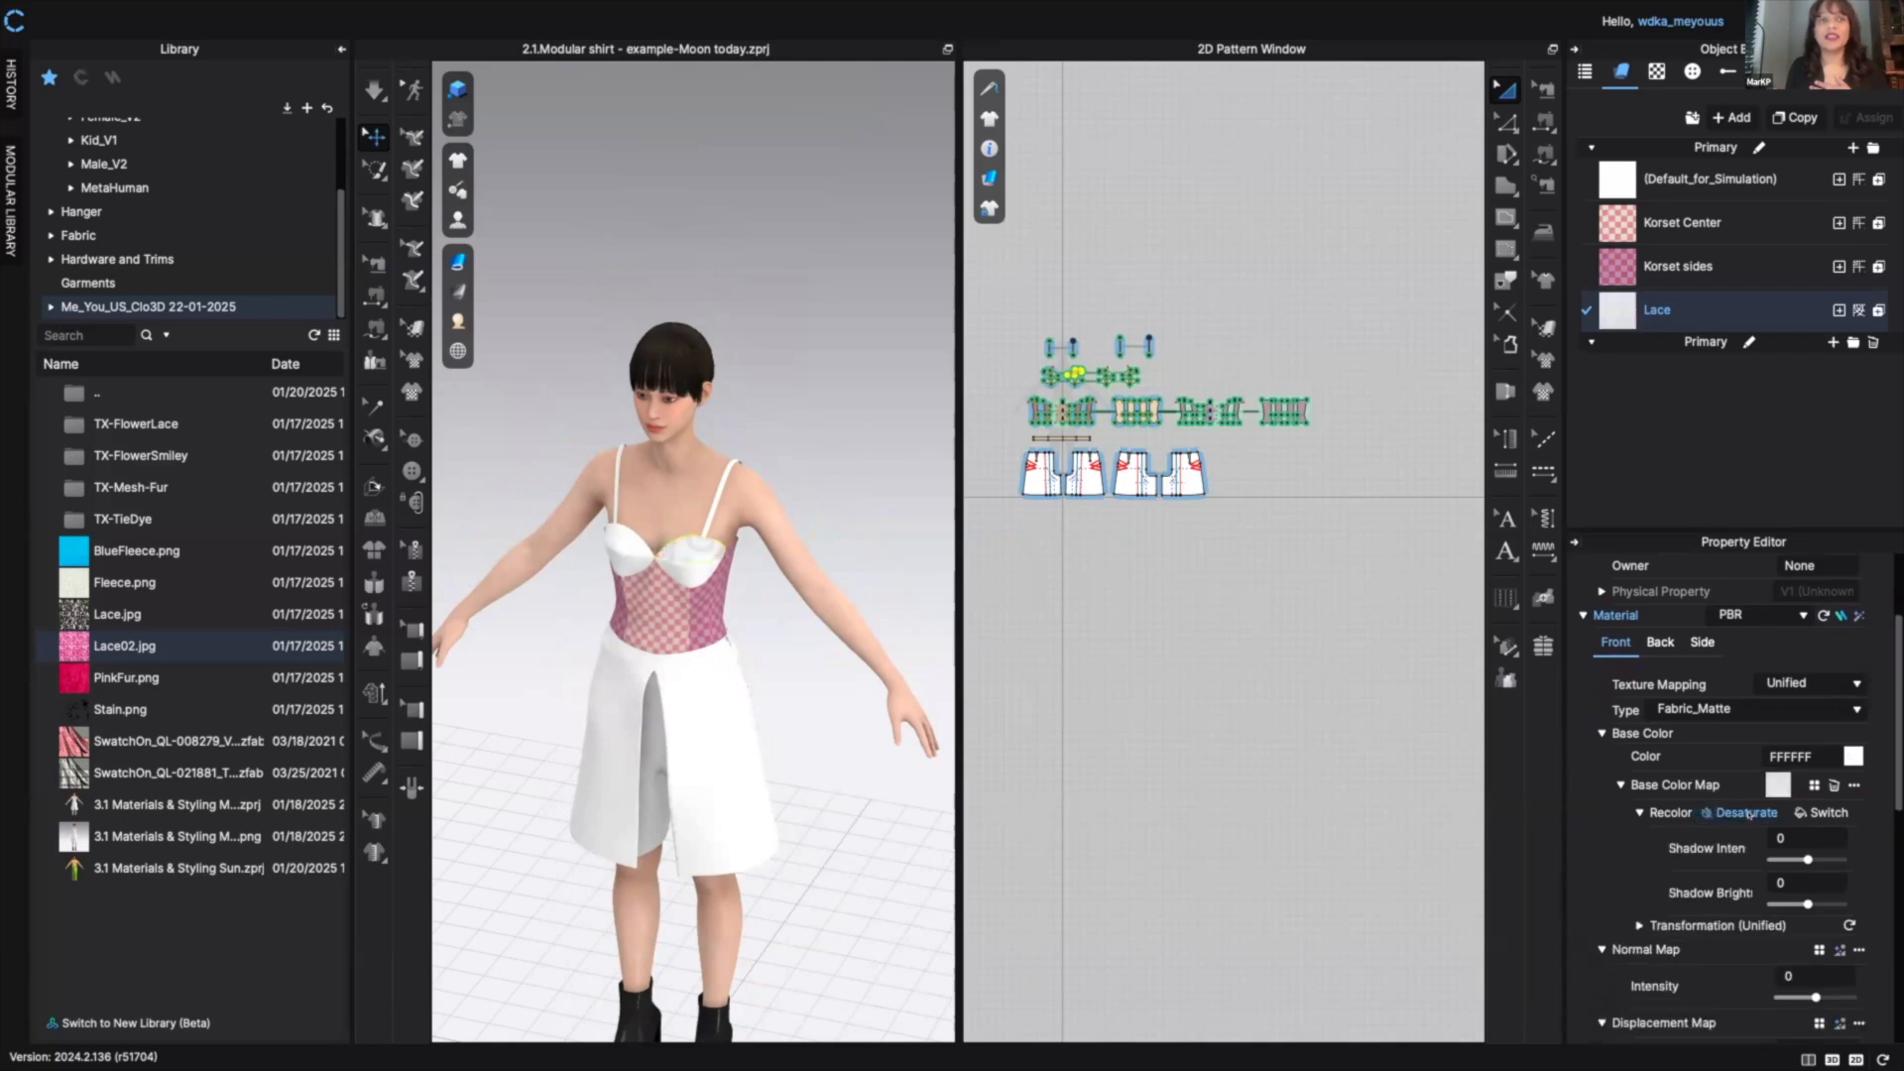
pyautogui.click(1851, 755)
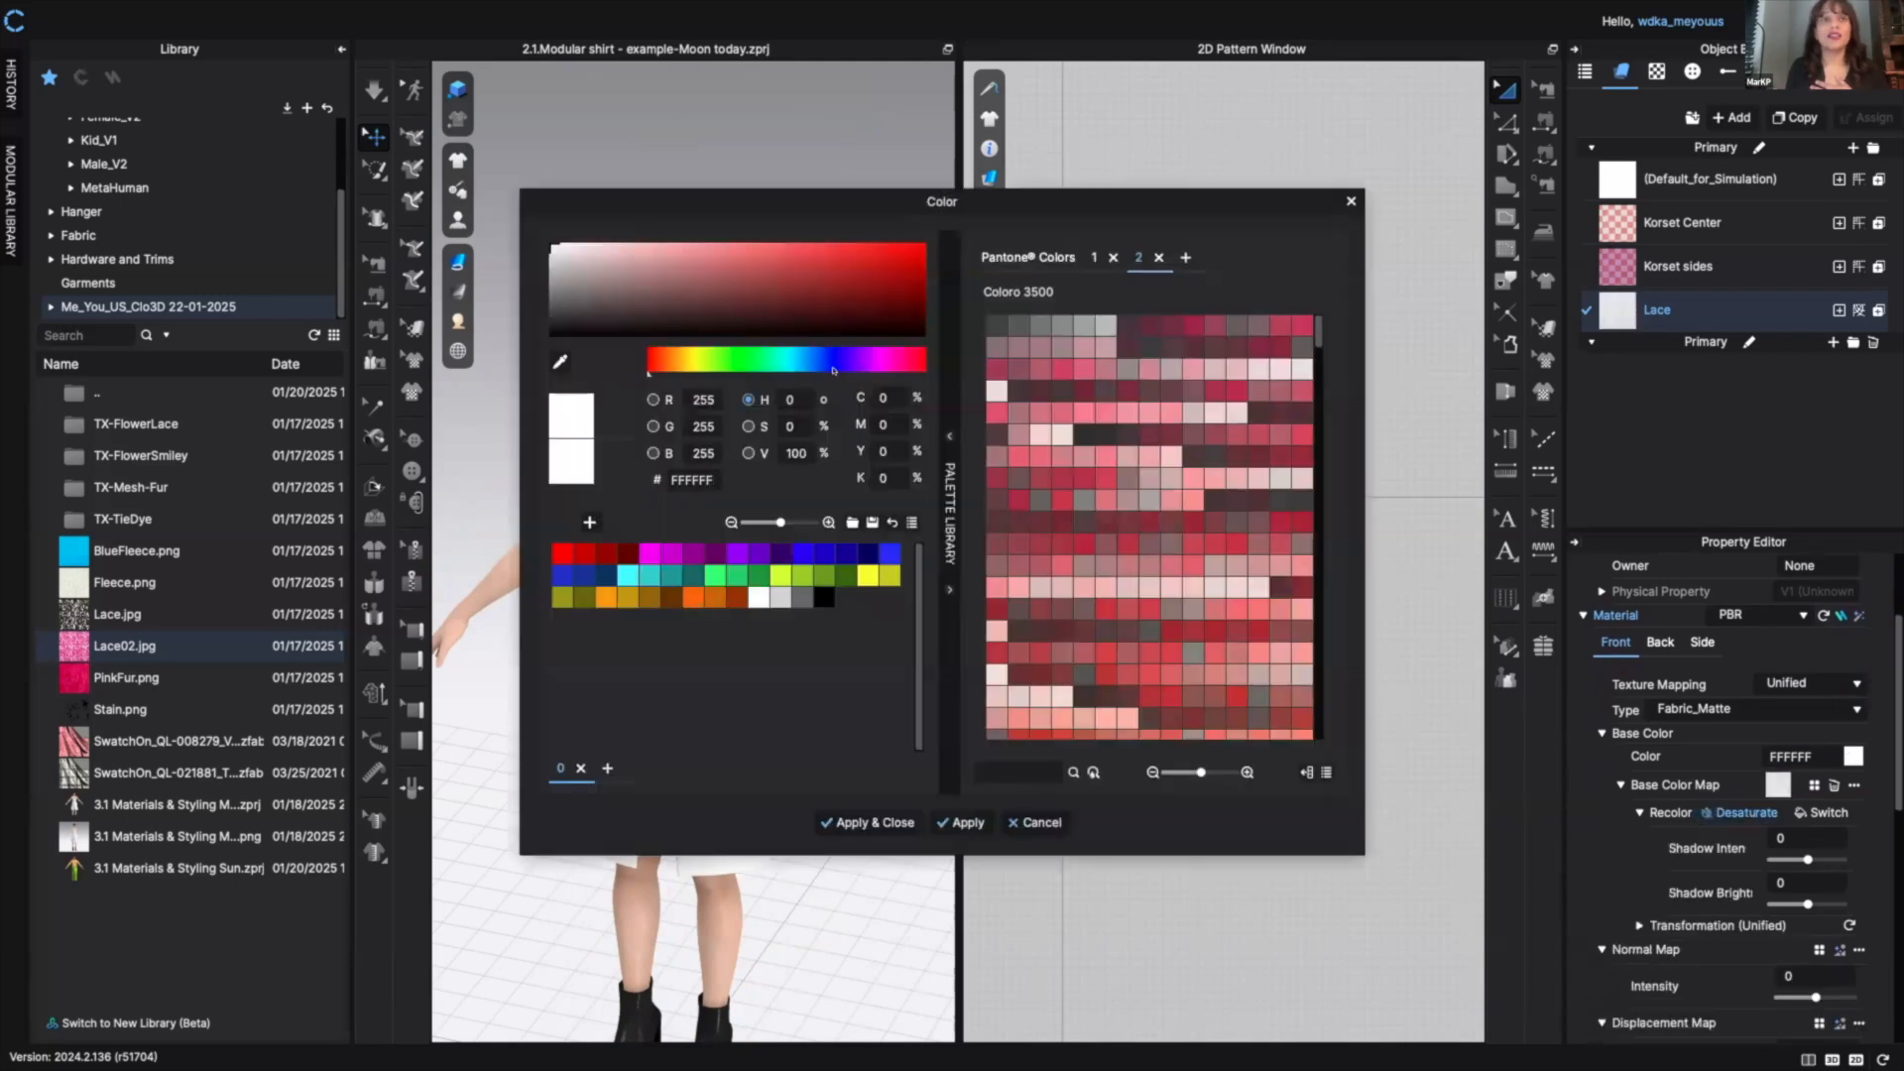
pyautogui.click(866, 356)
pyautogui.click(649, 552)
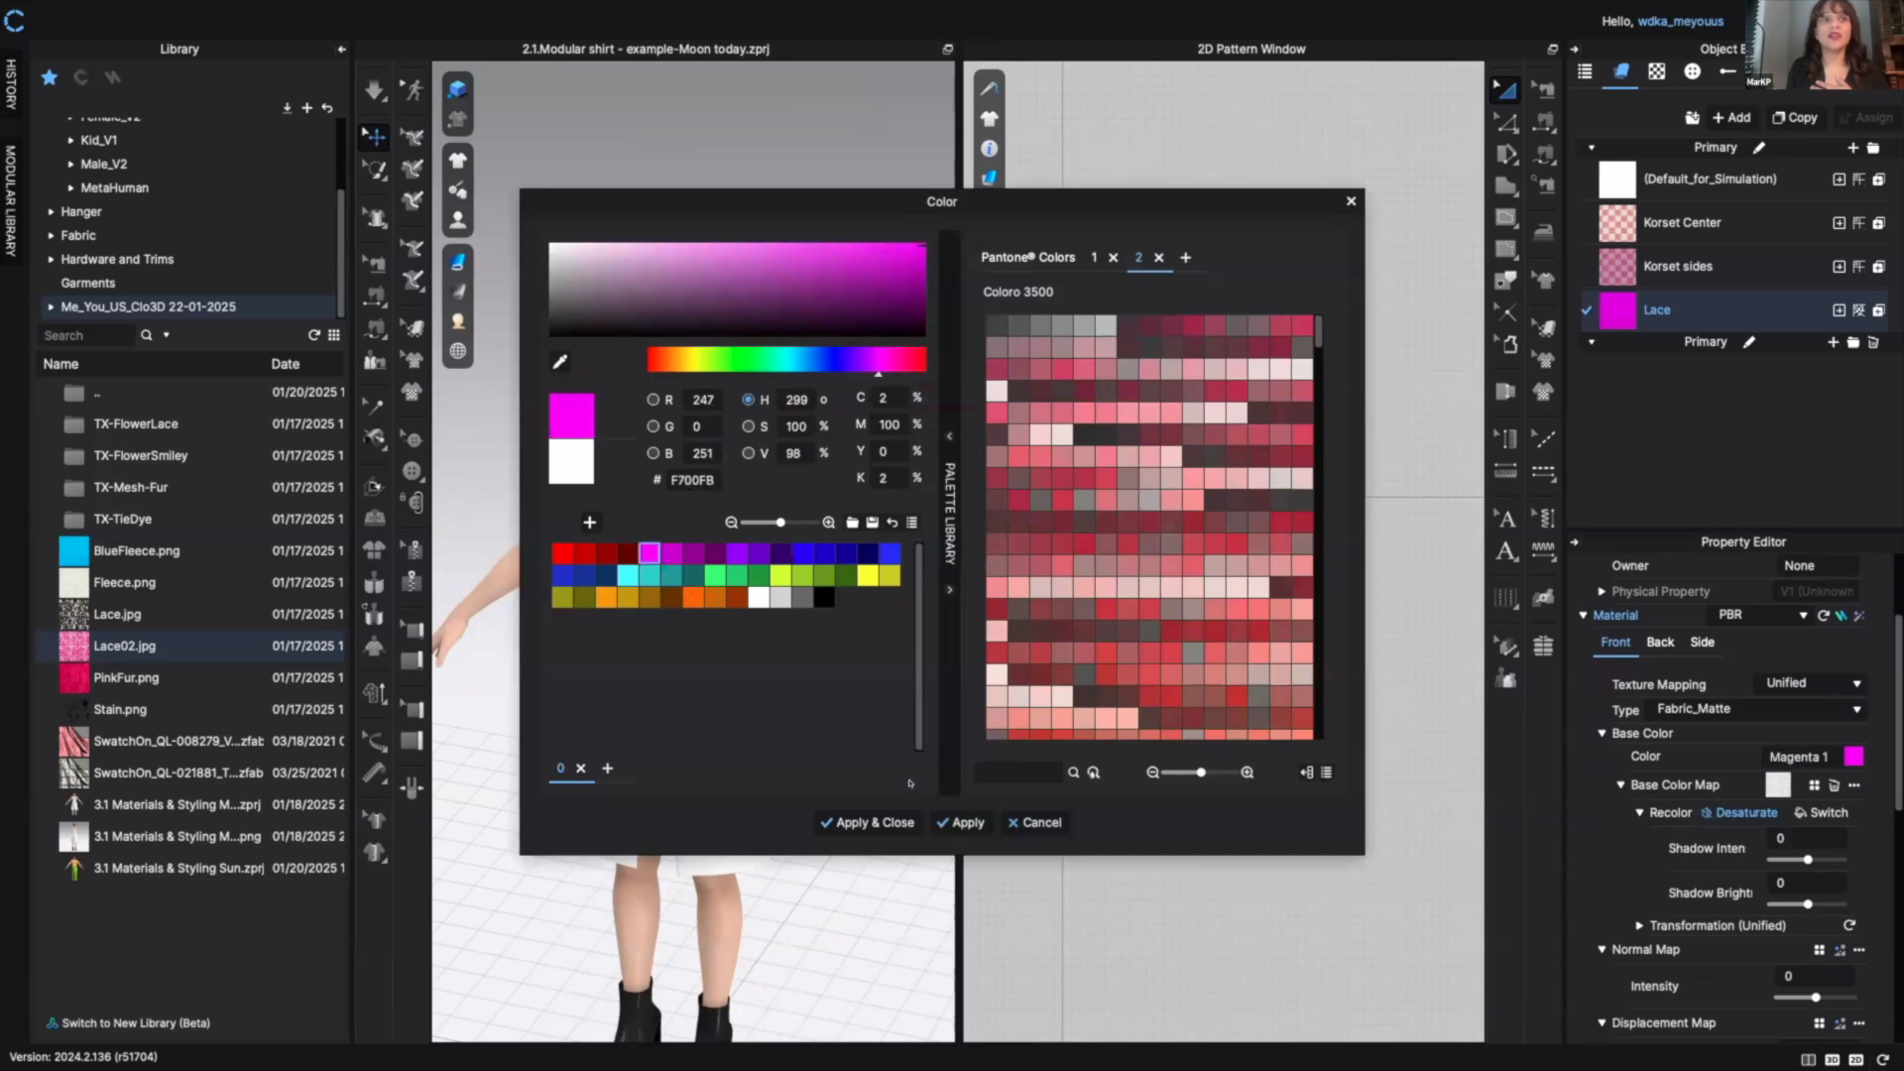
pyautogui.click(865, 822)
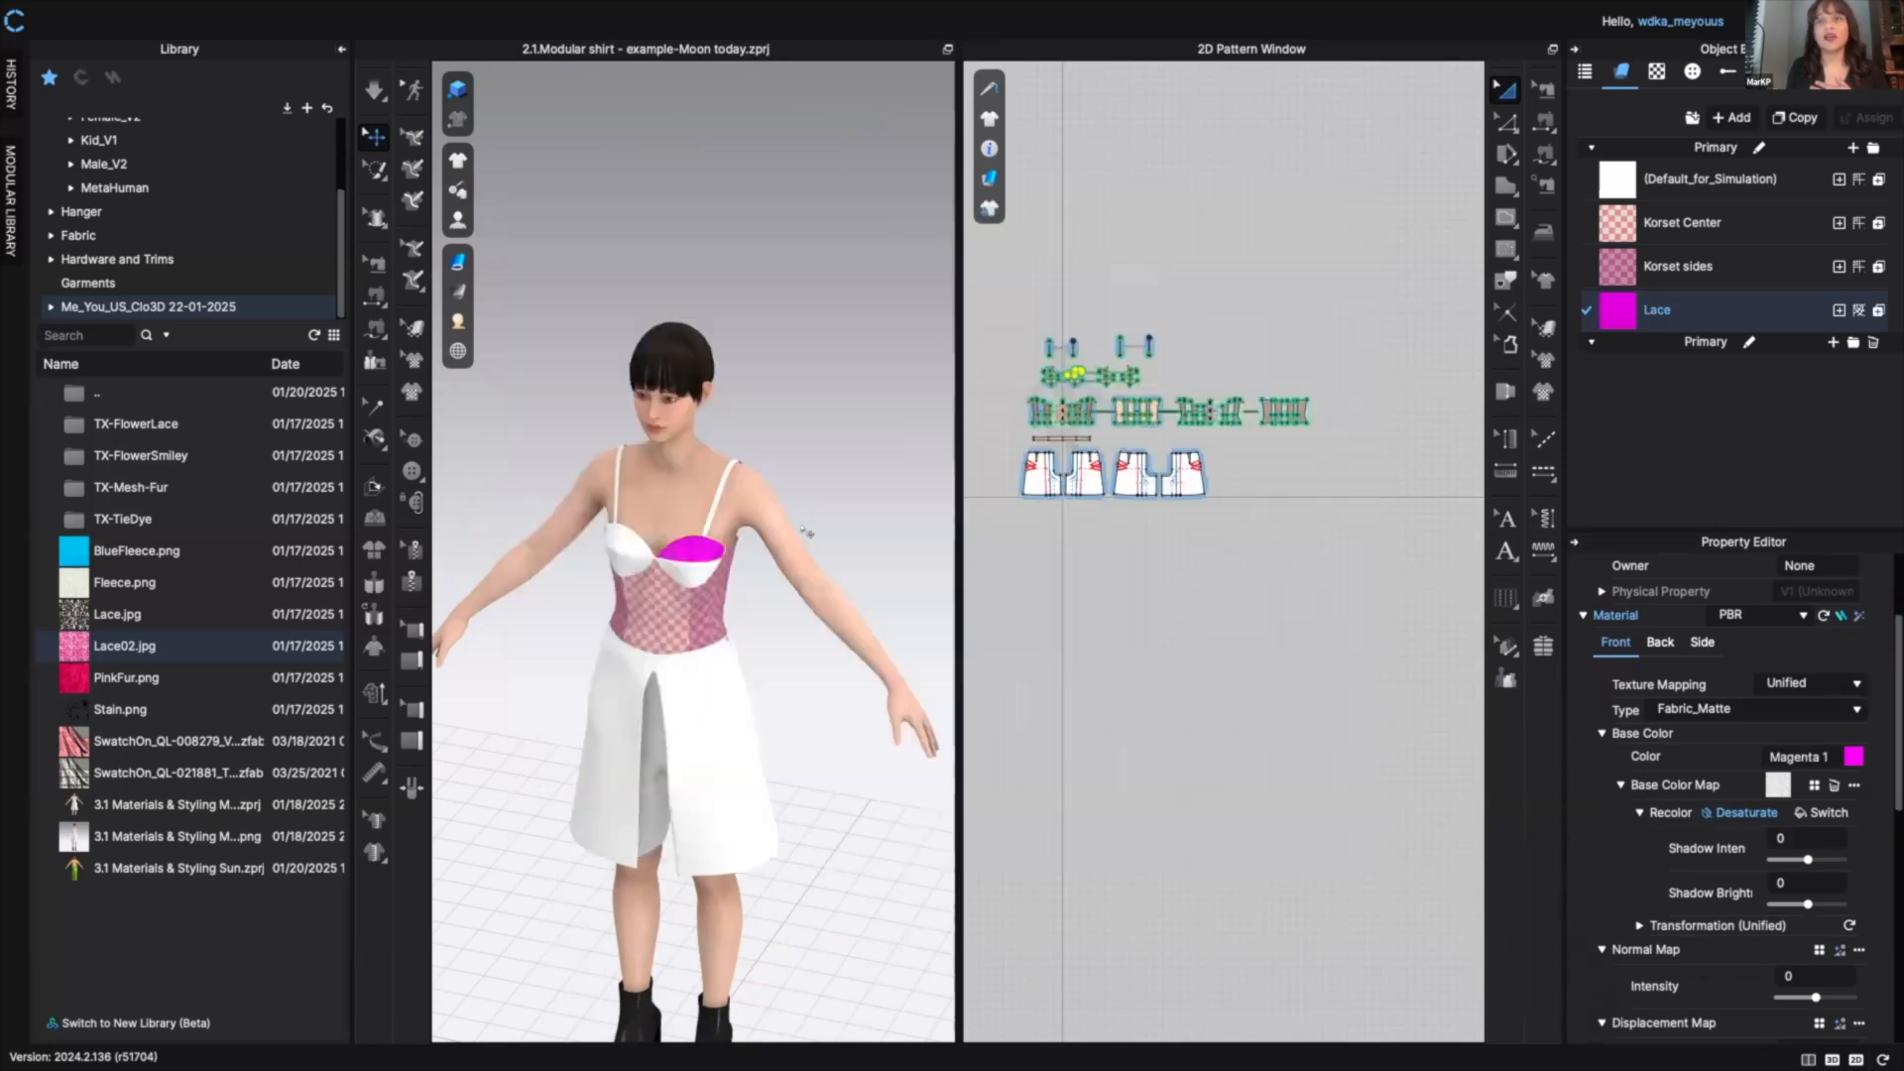
pyautogui.scroll(5, 739, 585)
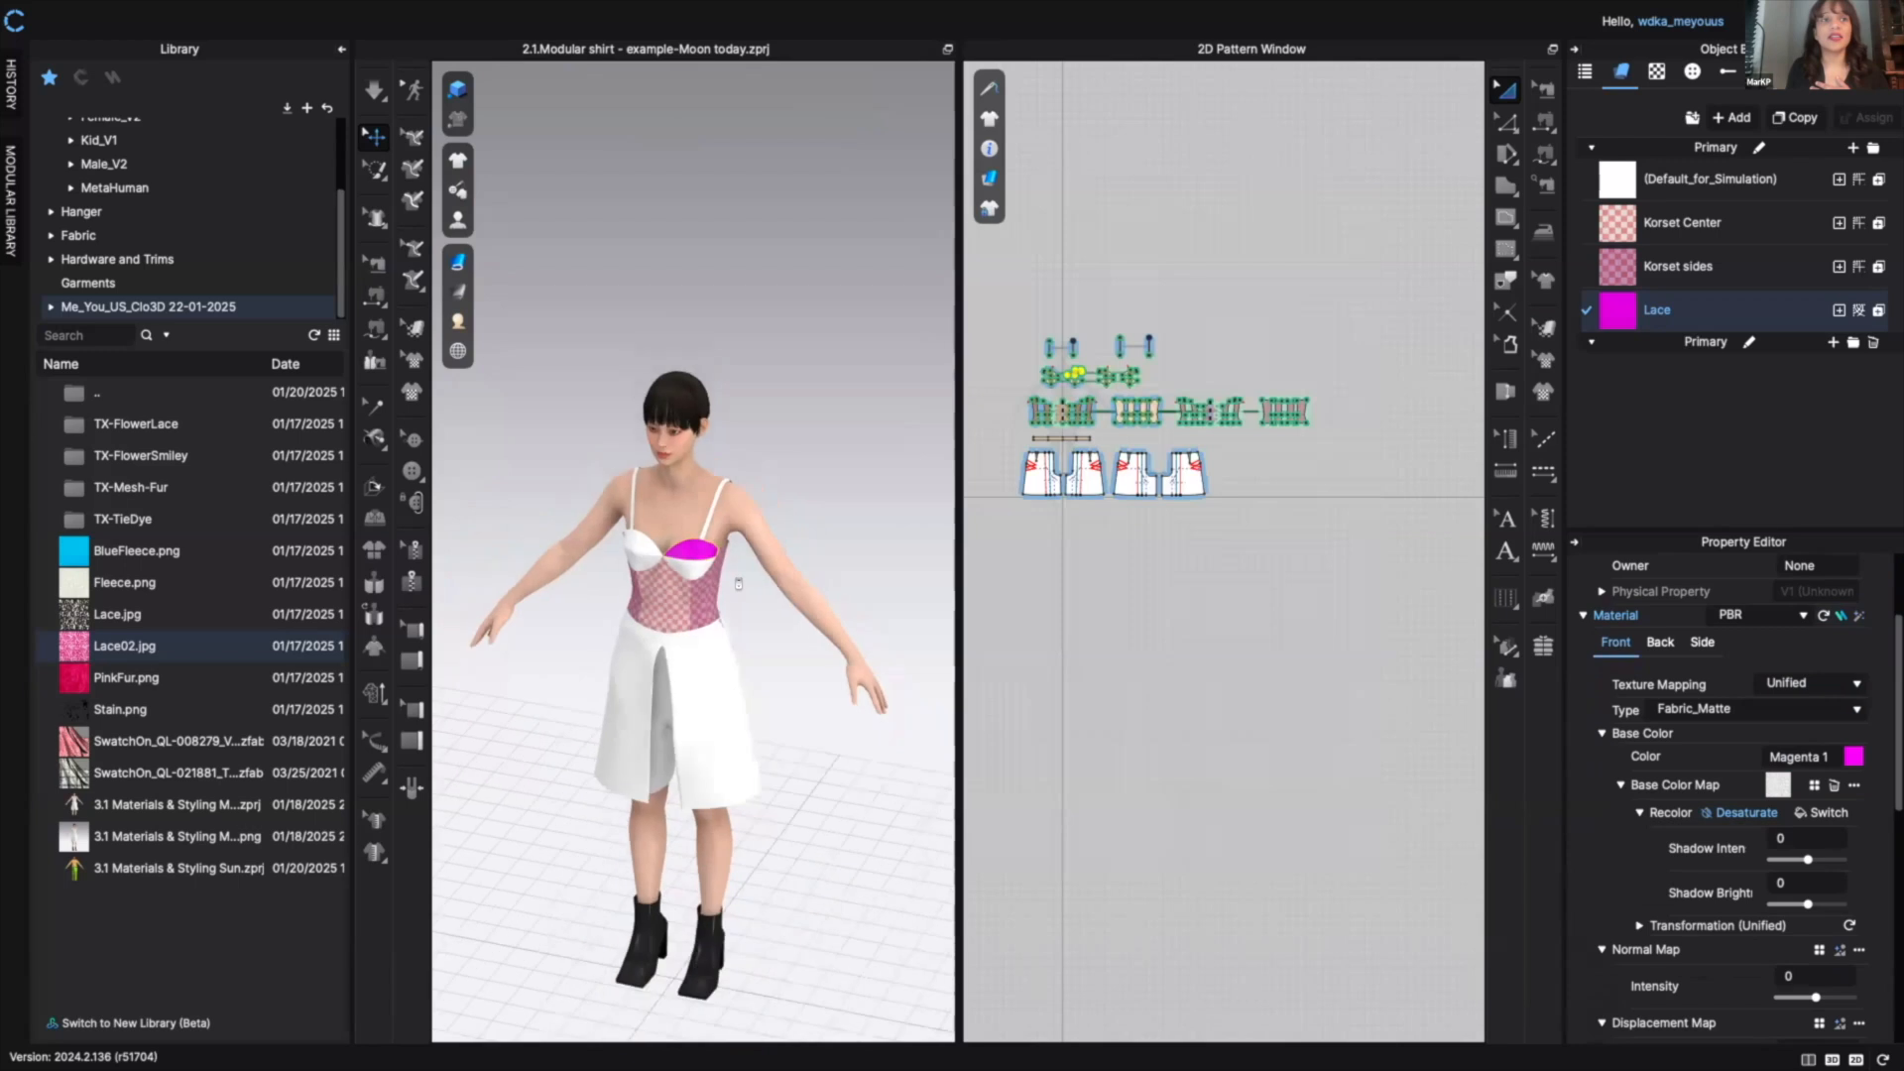
pyautogui.scroll(3, 750, 581)
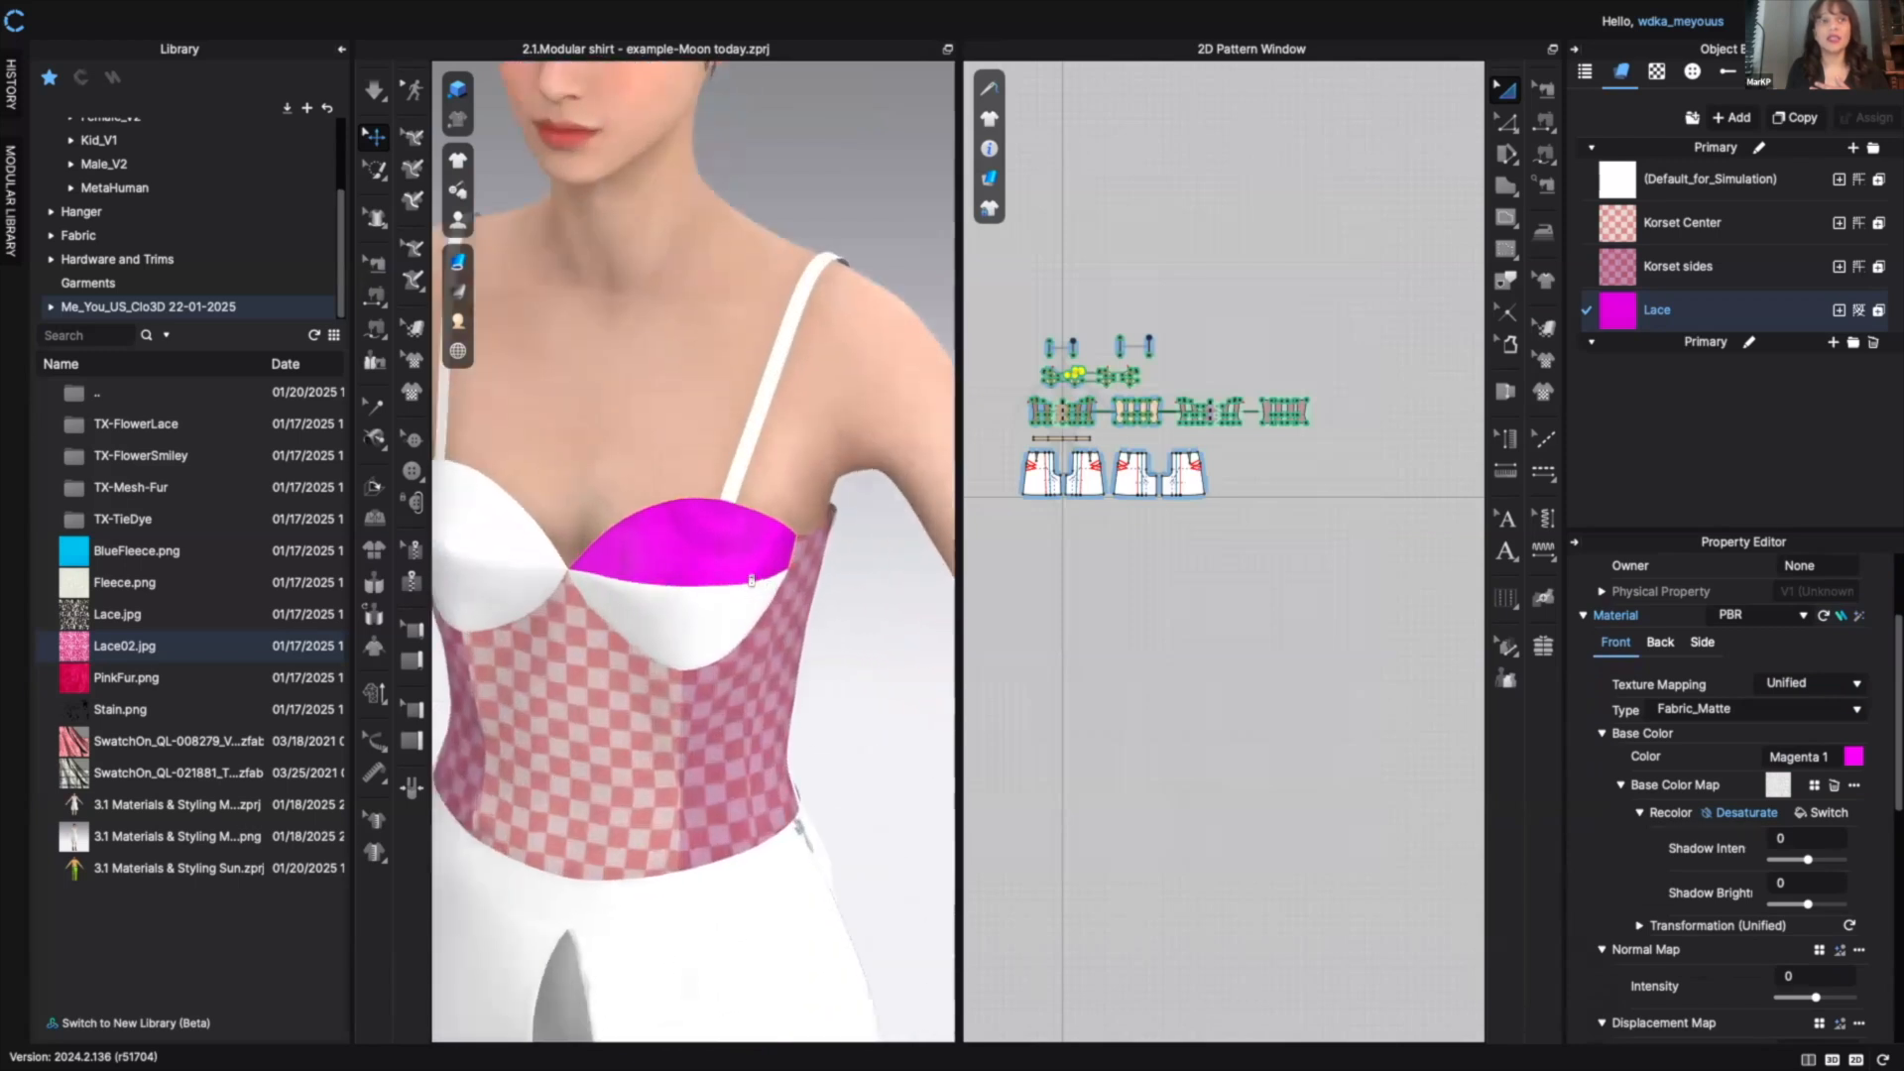
pyautogui.scroll(-8, 750, 580)
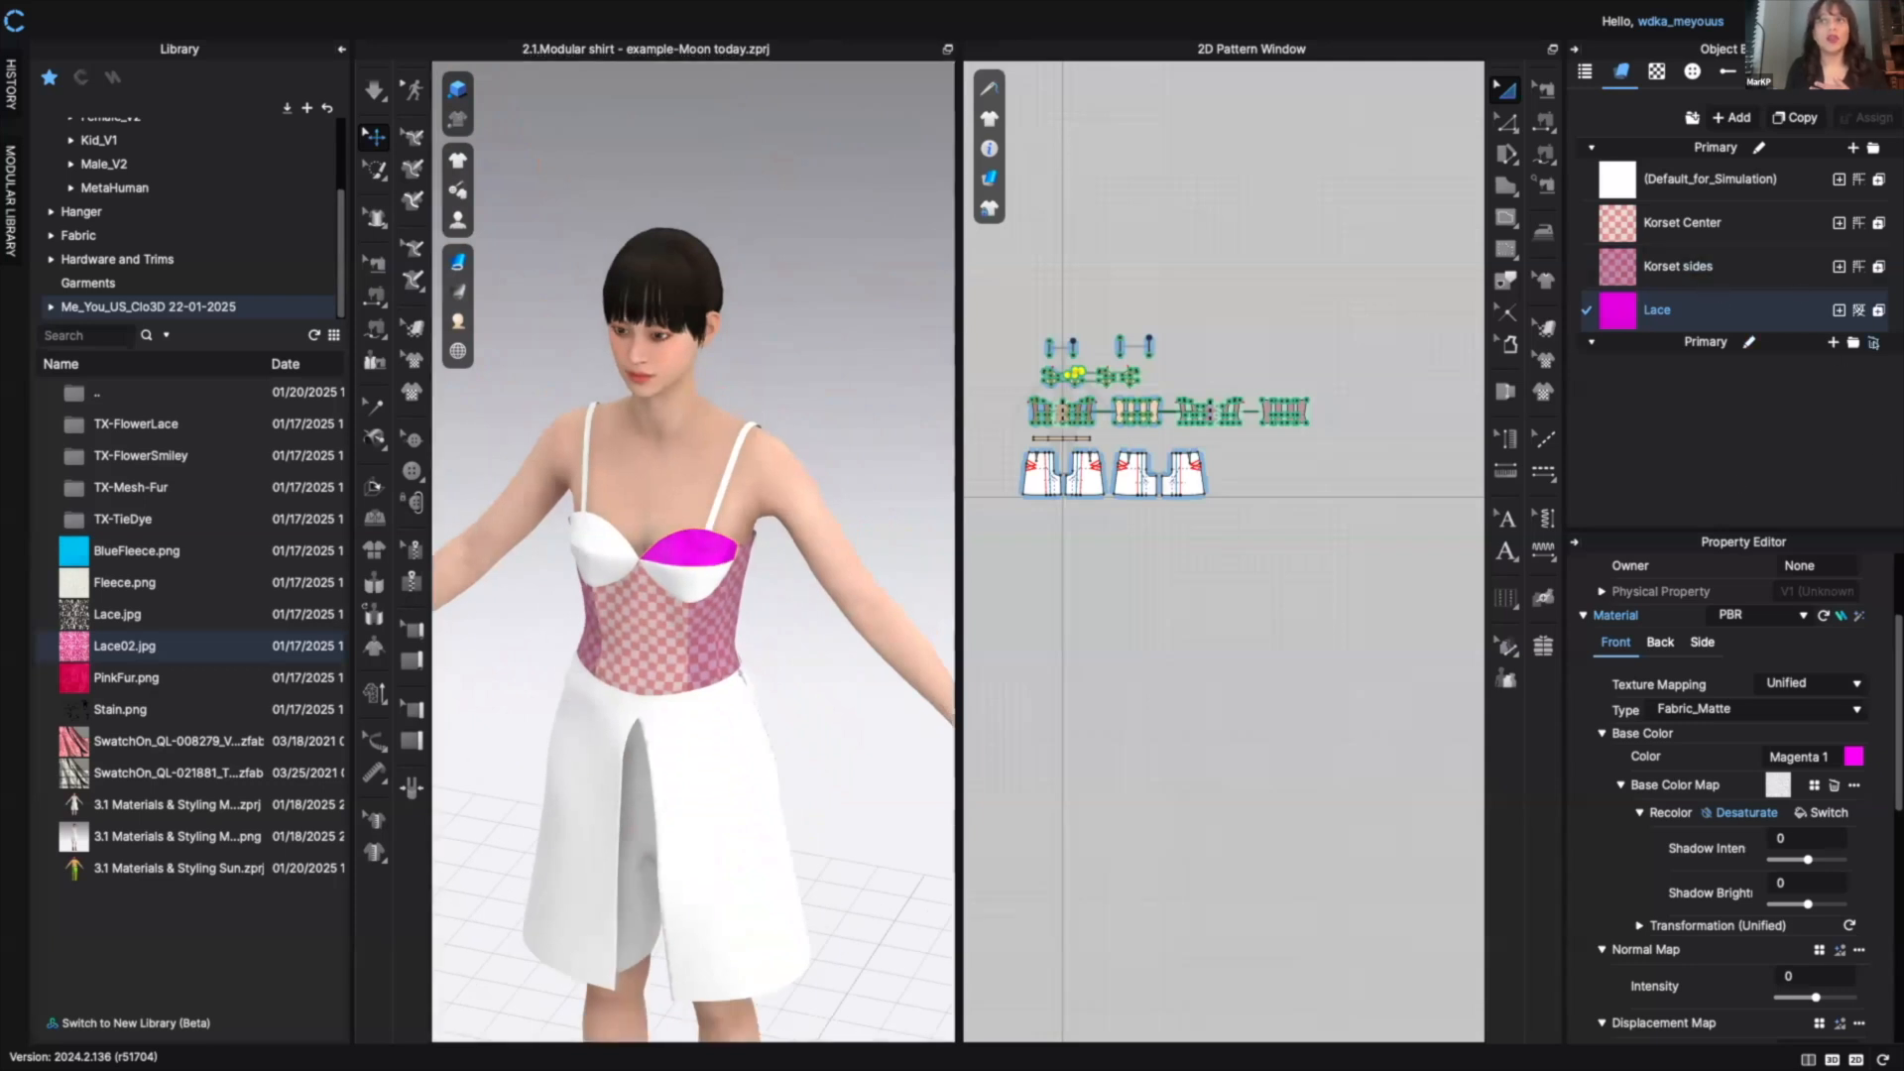
# - Reassign (Default_for_Simulation) to the cup and delete the Lace fabric along with the empty second Primary group
pyautogui.click(1872, 342)
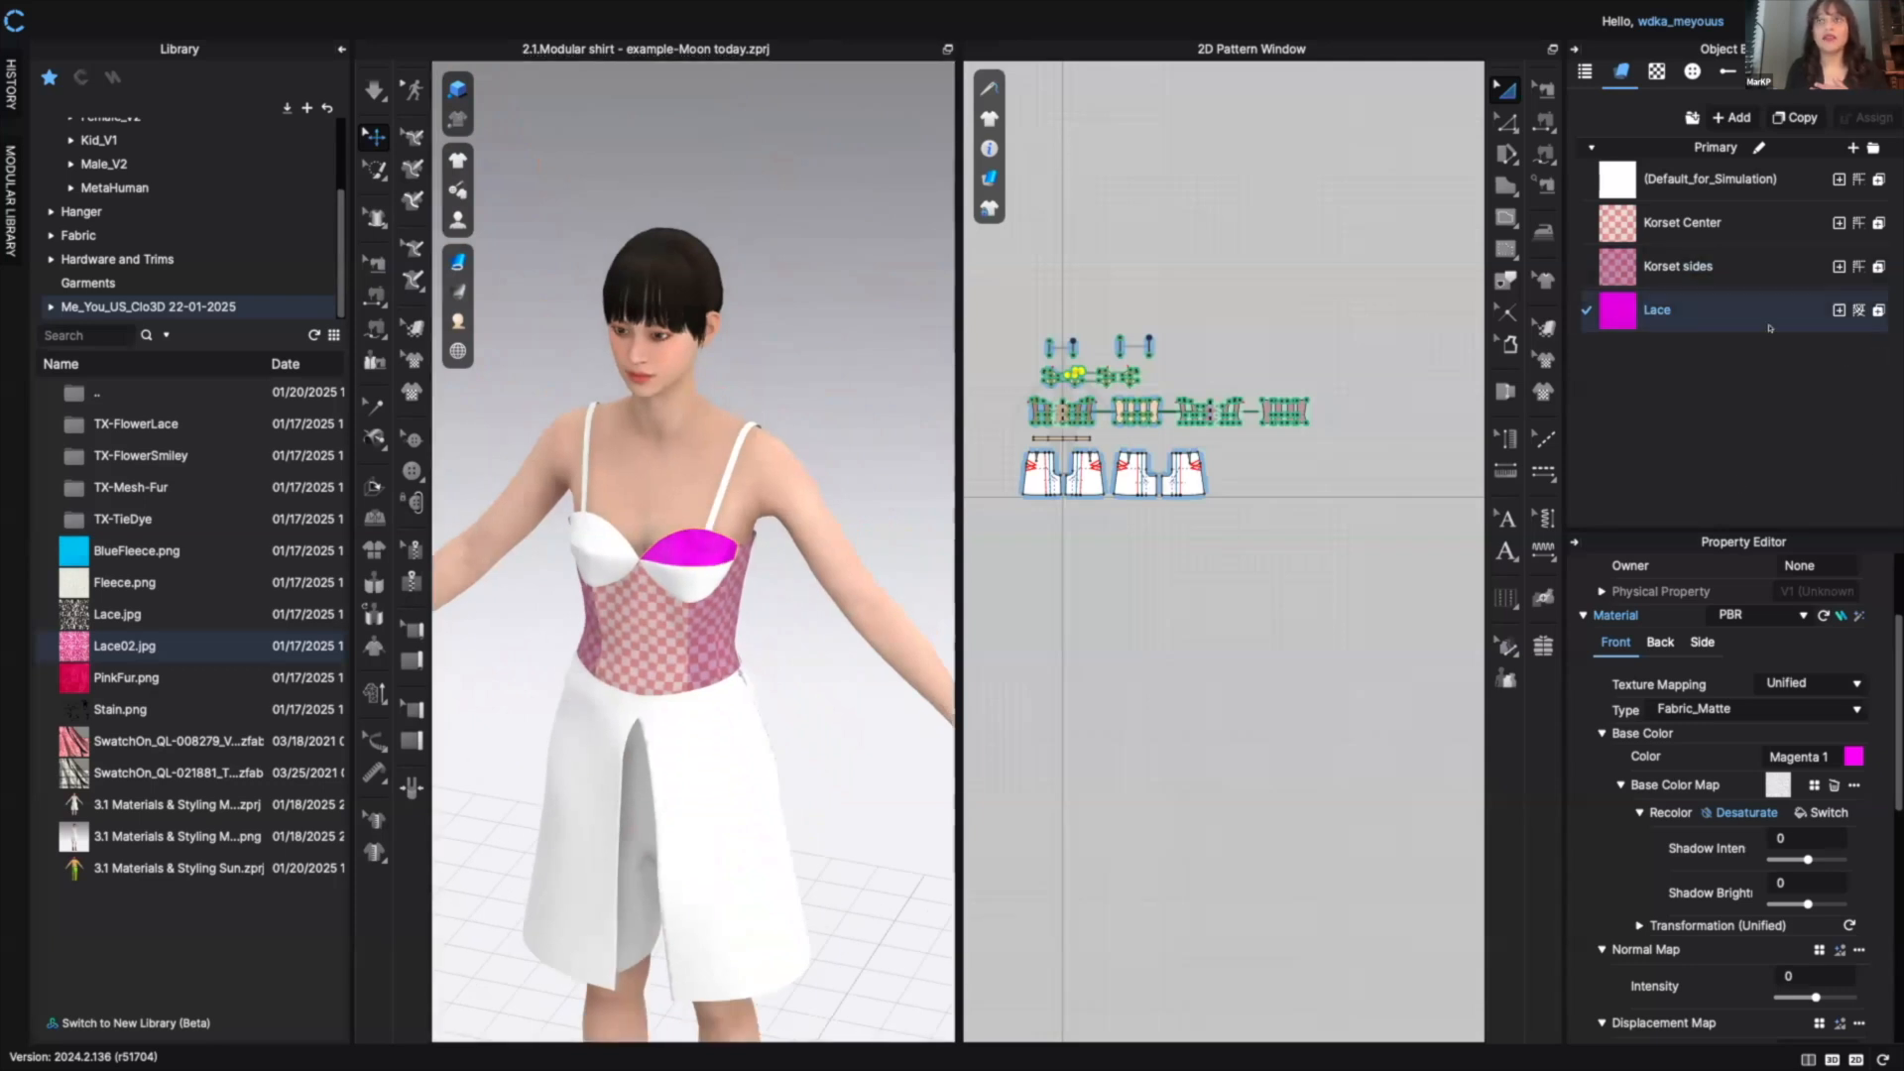
pyautogui.moveTo(1613, 182); pyautogui.dragTo(707, 545)
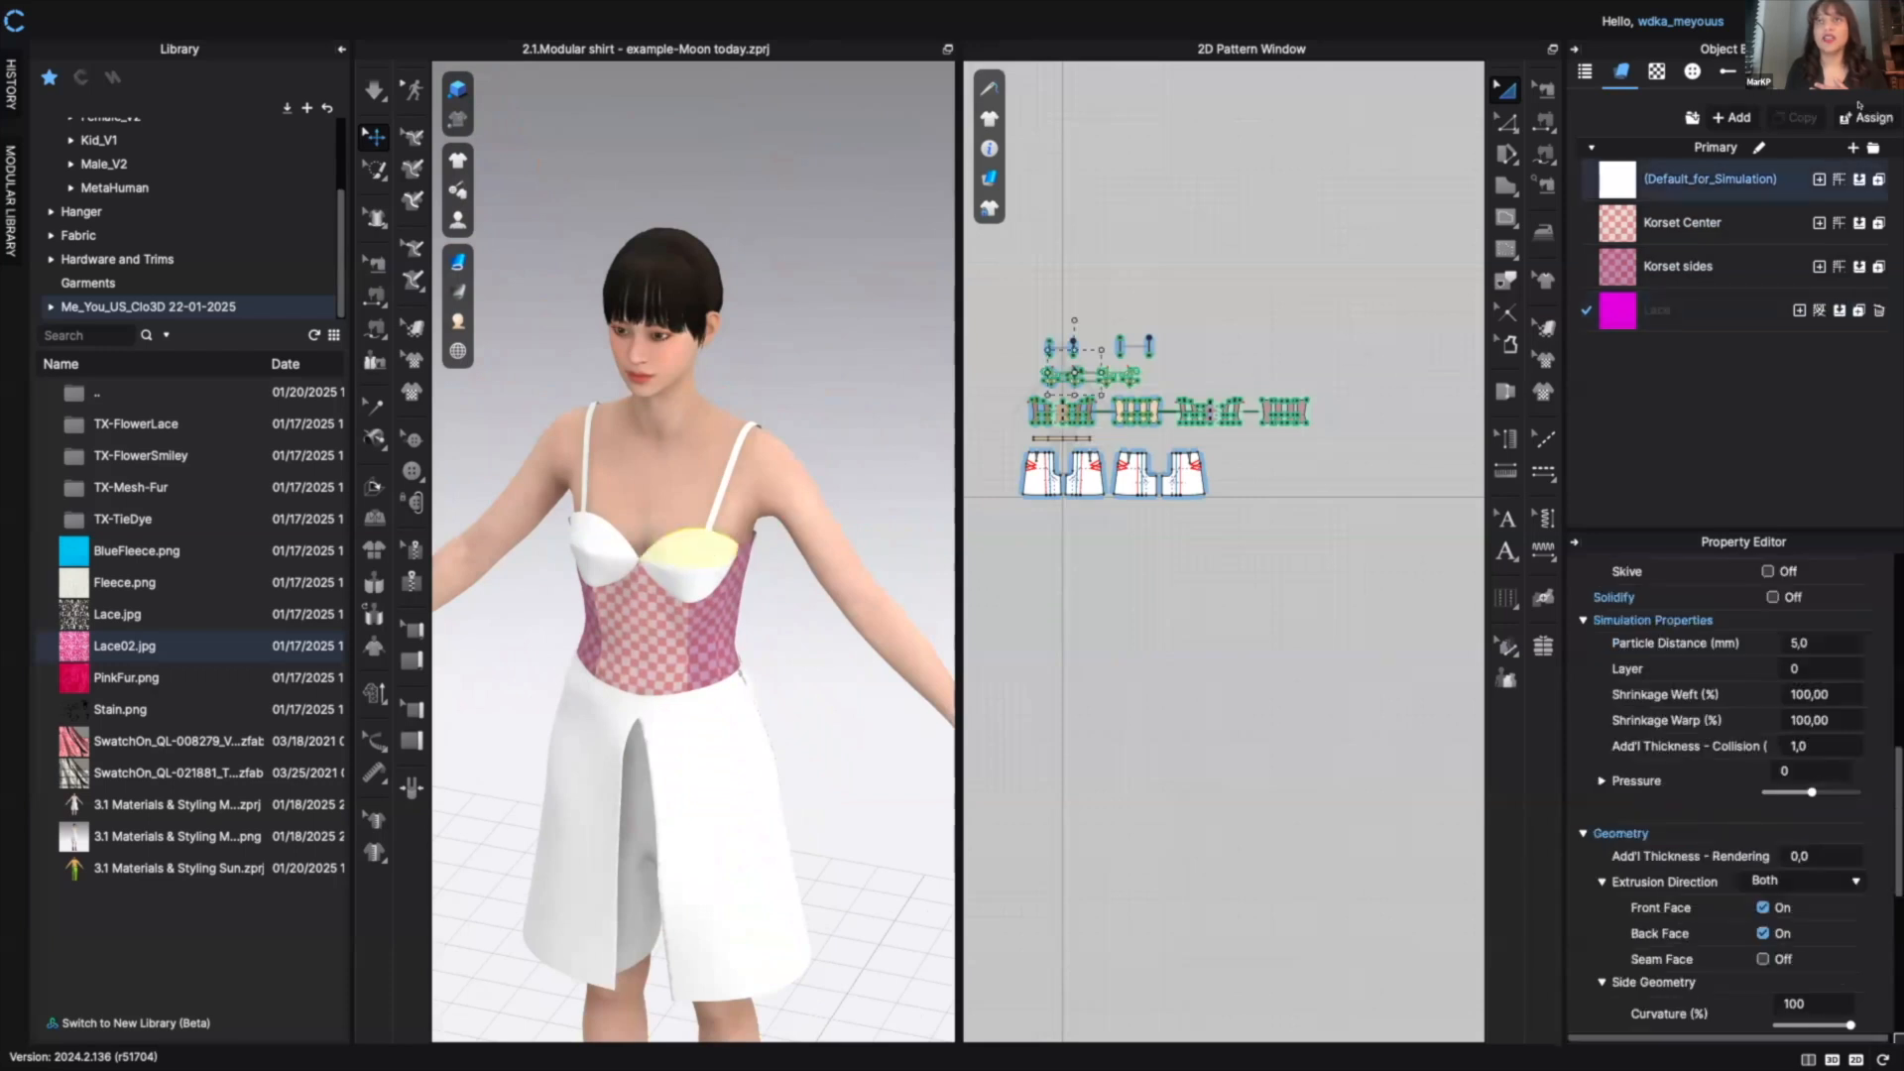
pyautogui.click(1878, 310)
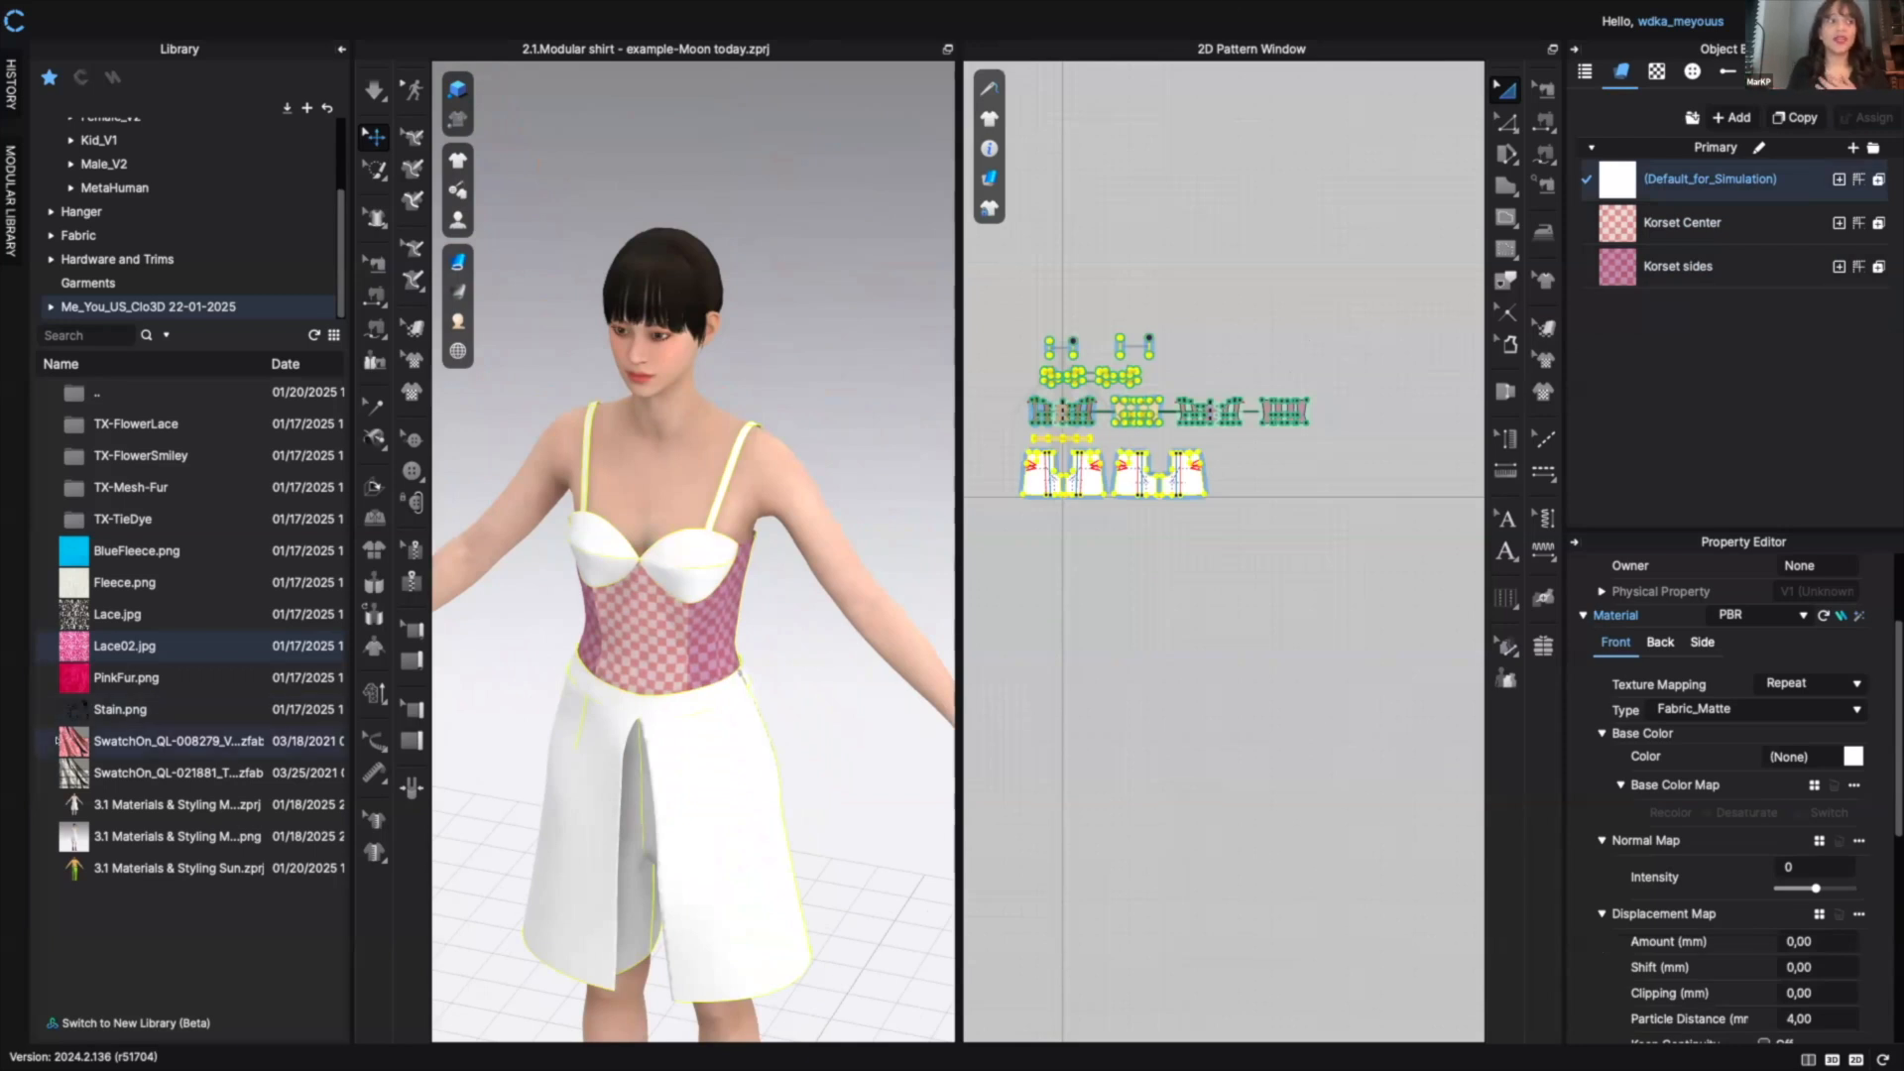
# - Add the SwatchOn_QL-008279 vegan leather fabric from the library to the project's fabric list
pyautogui.moveTo(58, 741)
pyautogui.moveTo(1119, 508); pyautogui.dragTo(1622, 358)
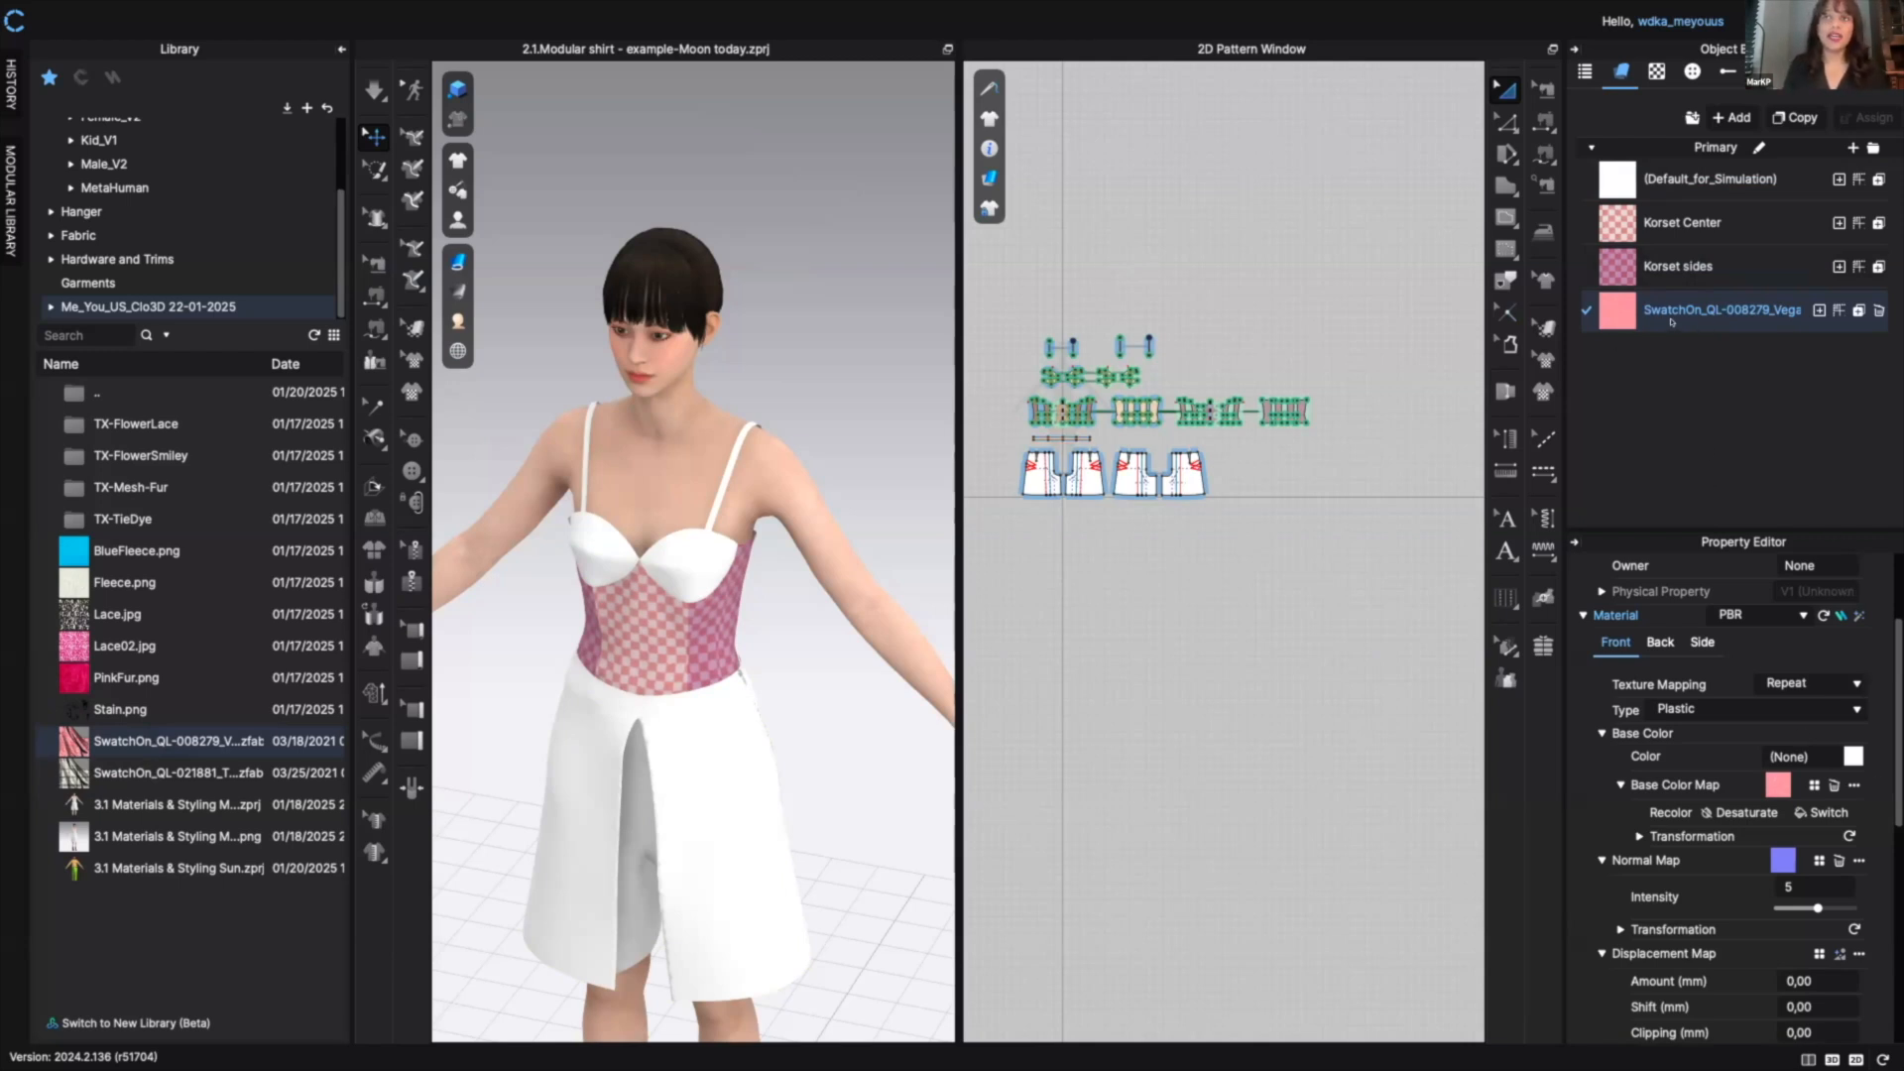
# - Examine the SwatchOn_QL-008279 fabric's base color, normal, displacement, opacity and reflection settings
pyautogui.moveTo(1894, 614); pyautogui.dragTo(1892, 692)
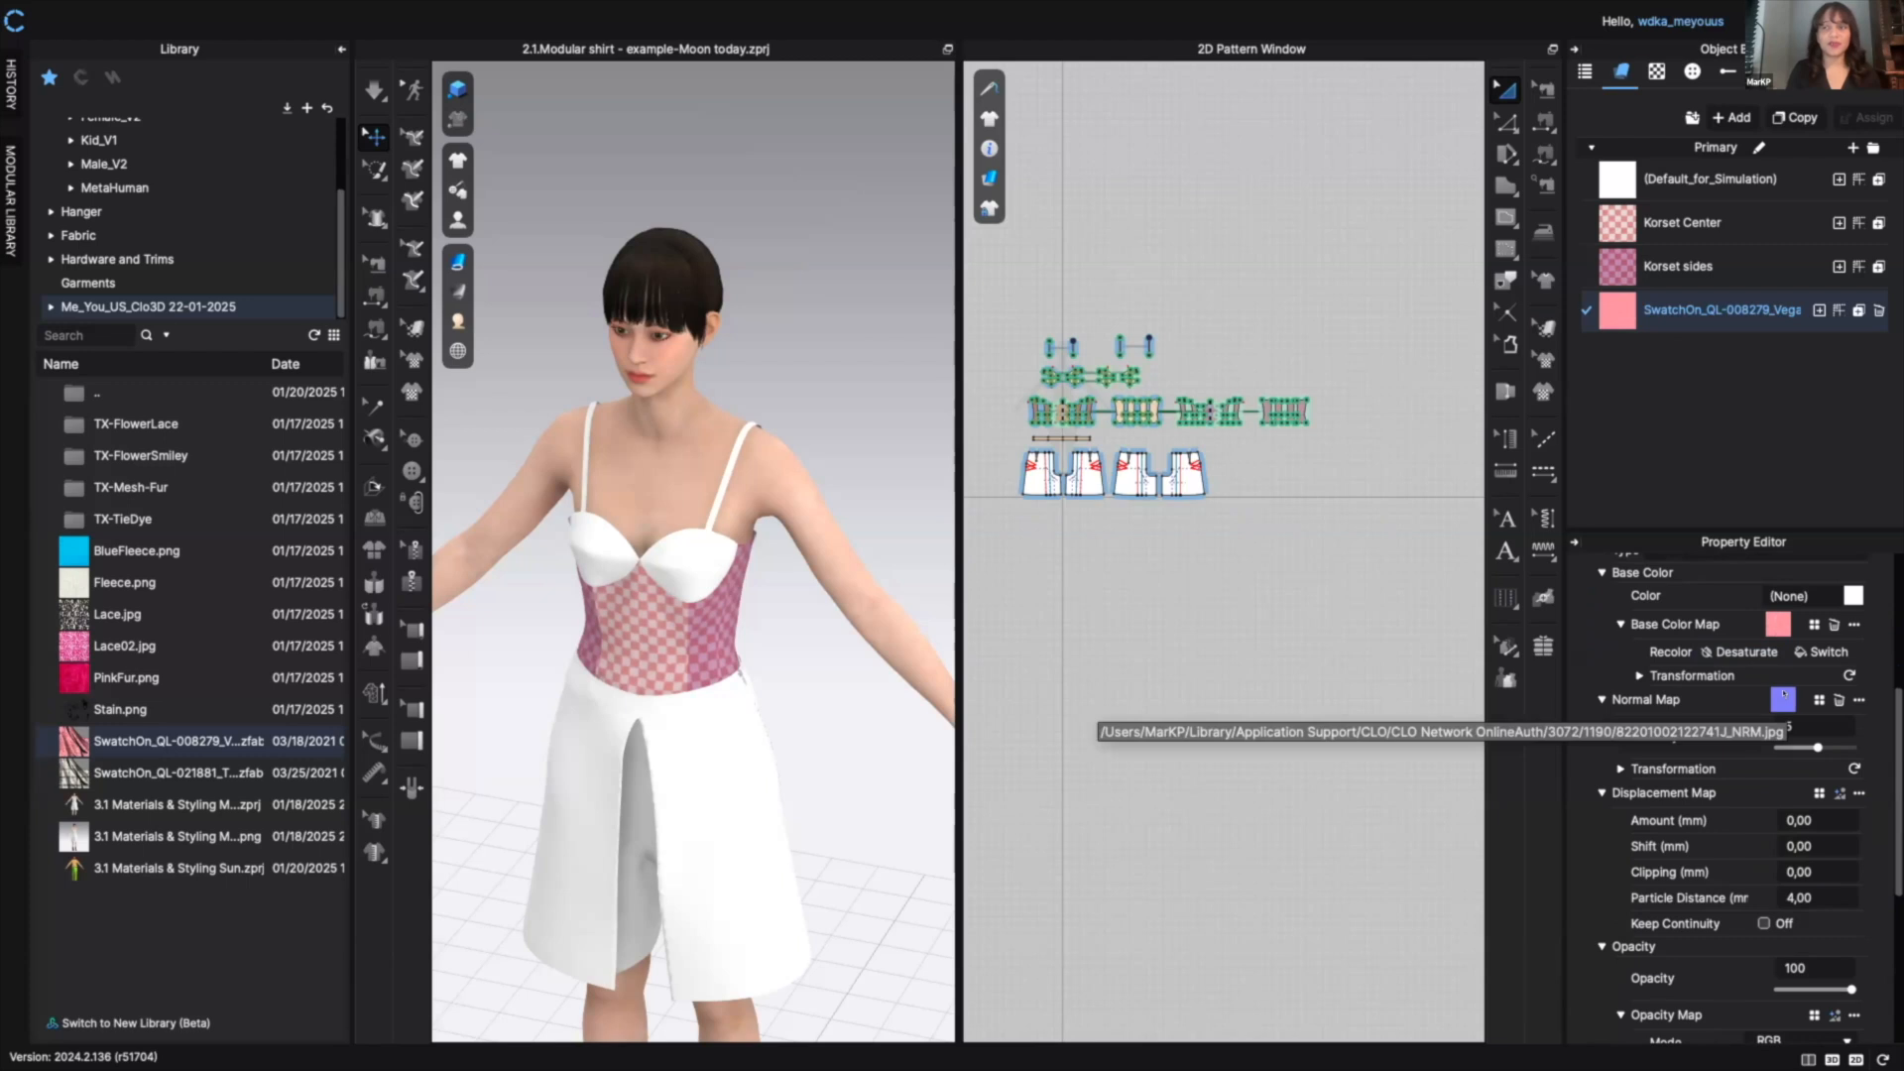
pyautogui.scroll(-2, 1894, 783)
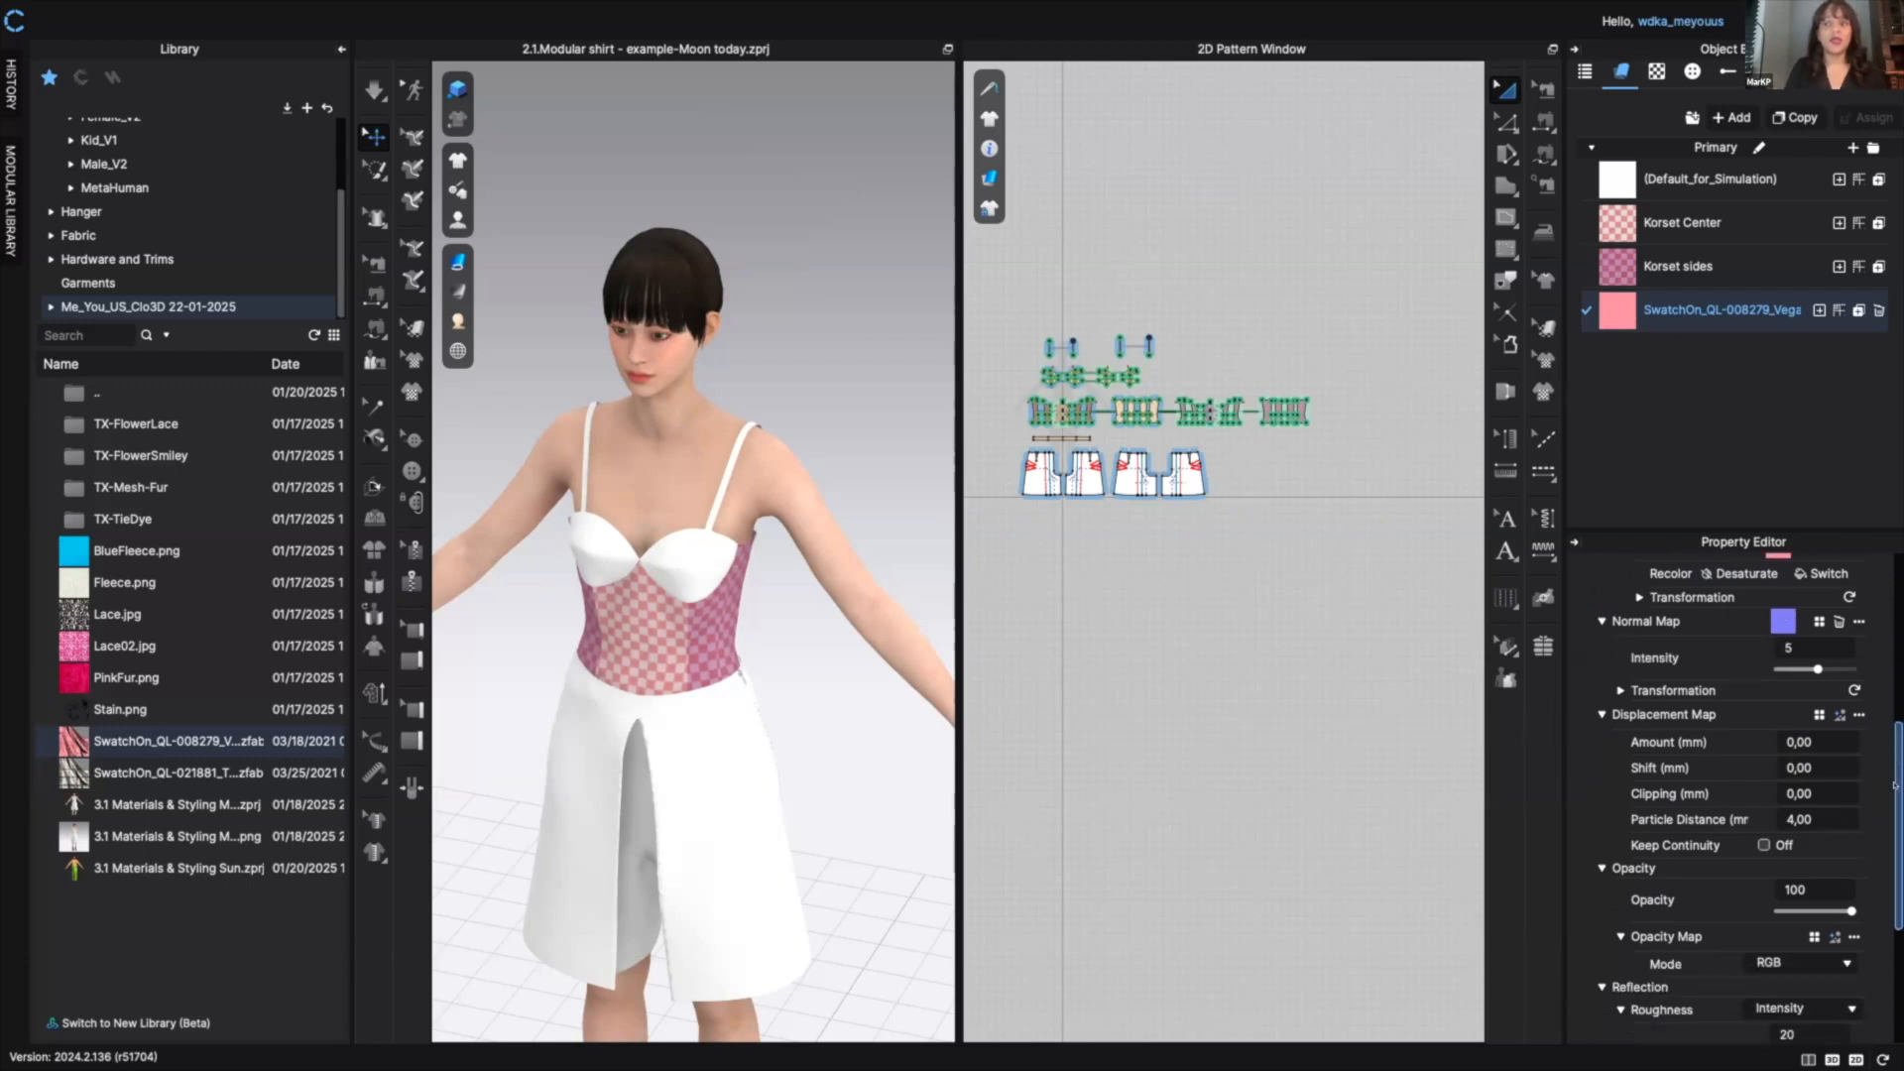
pyautogui.scroll(-1, 1894, 785)
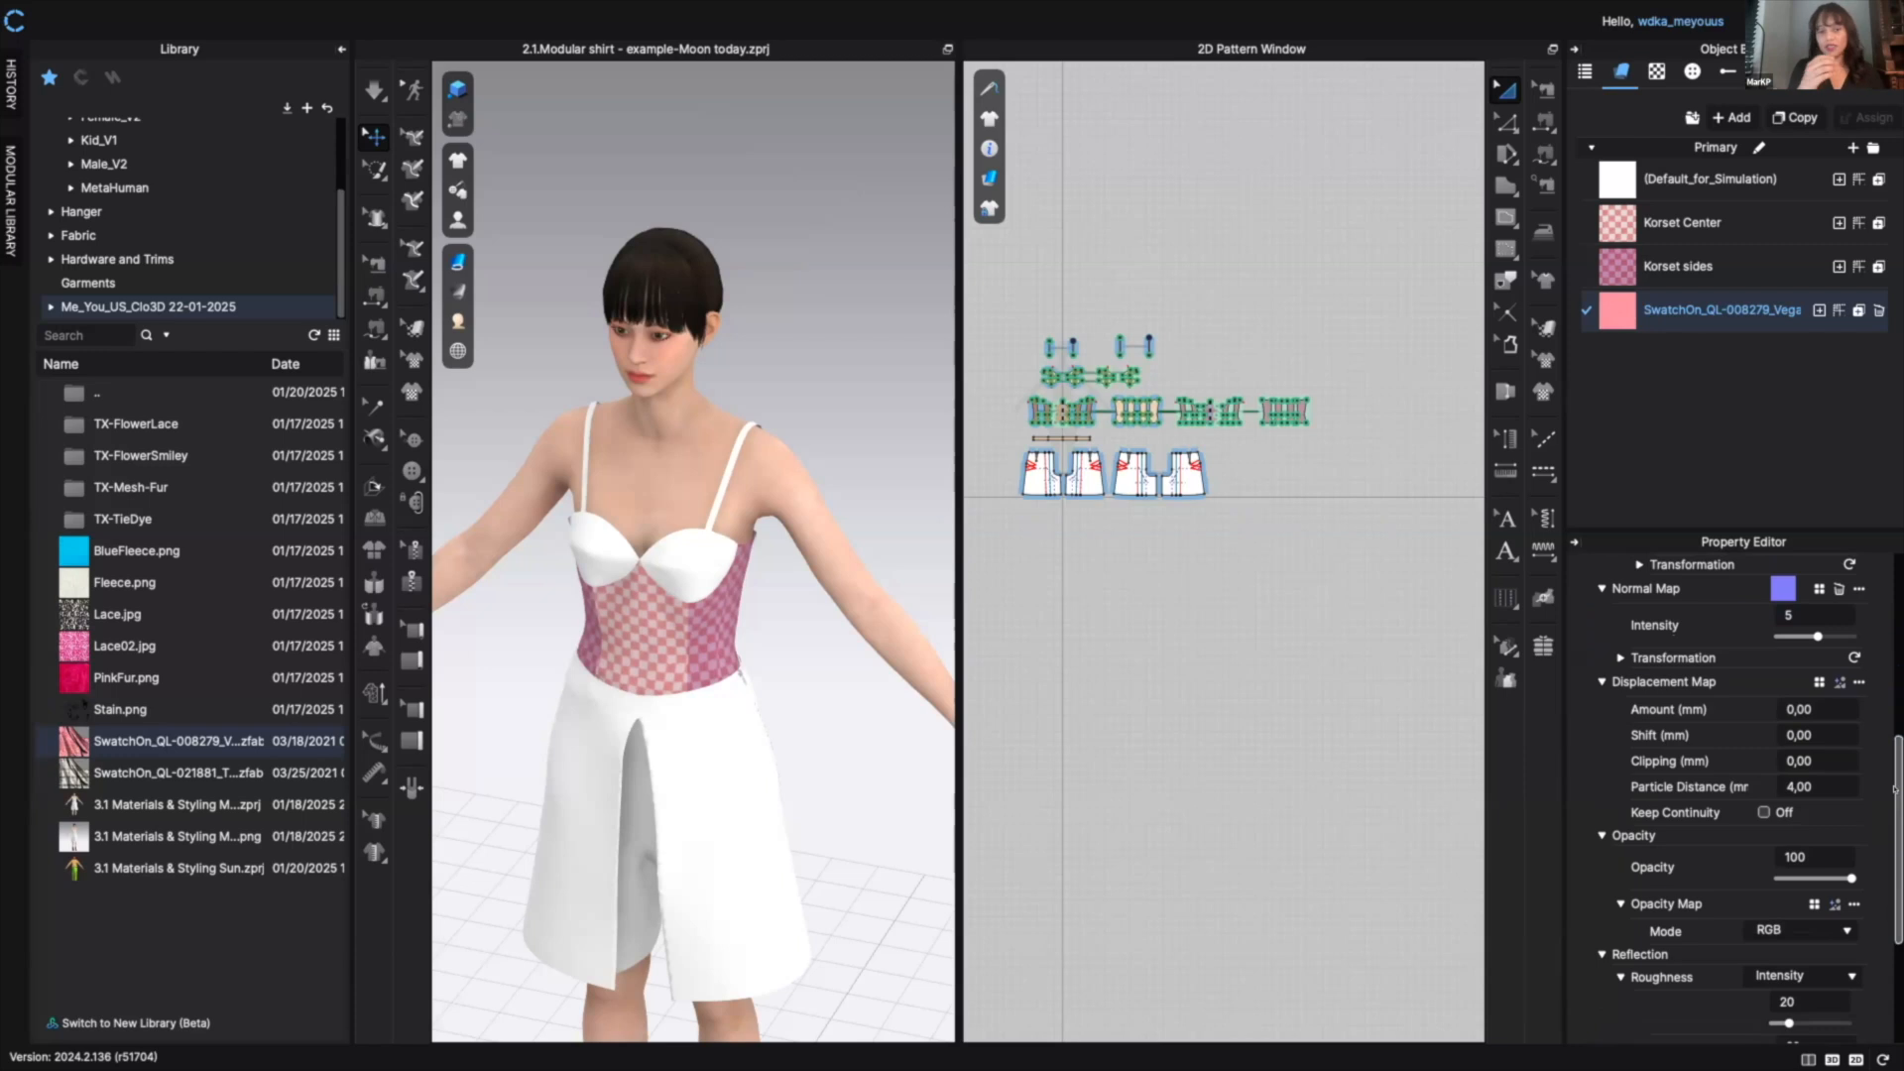
pyautogui.scroll(-2, 1897, 784)
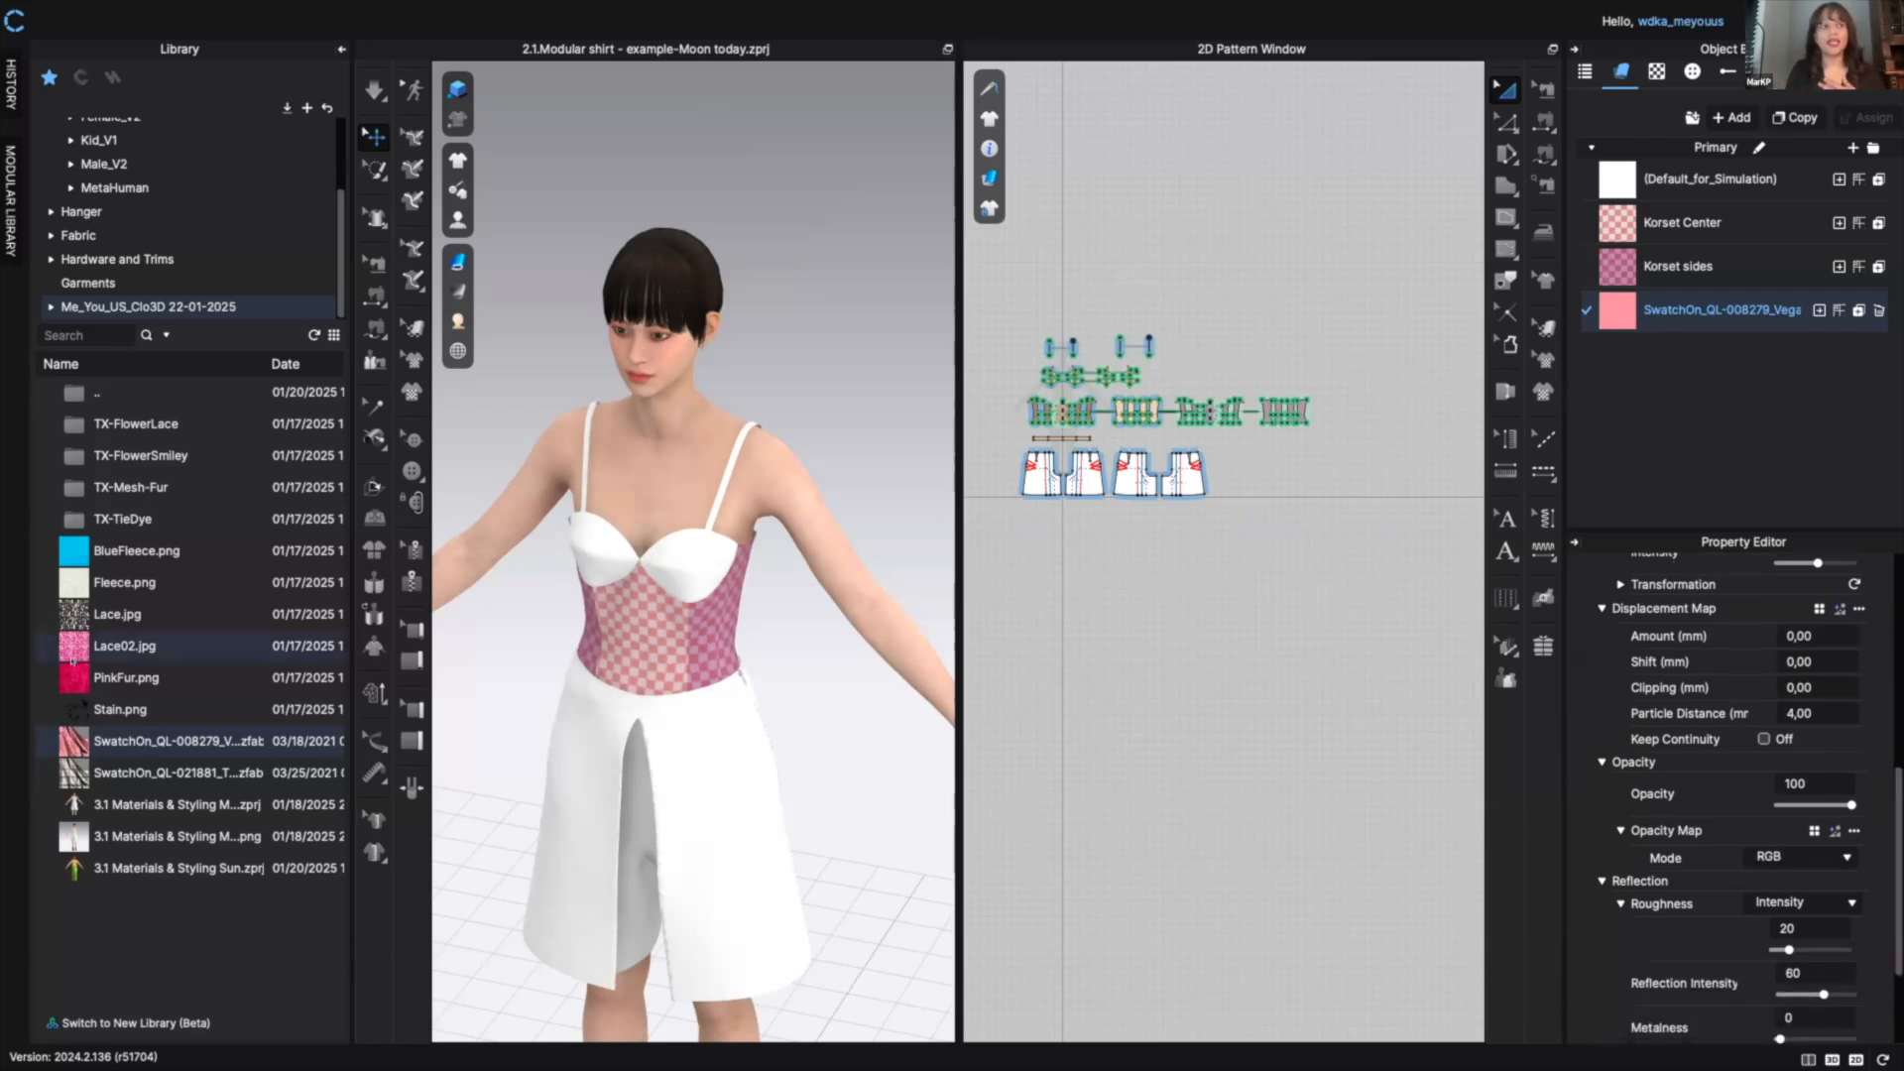
pyautogui.moveTo(87, 673)
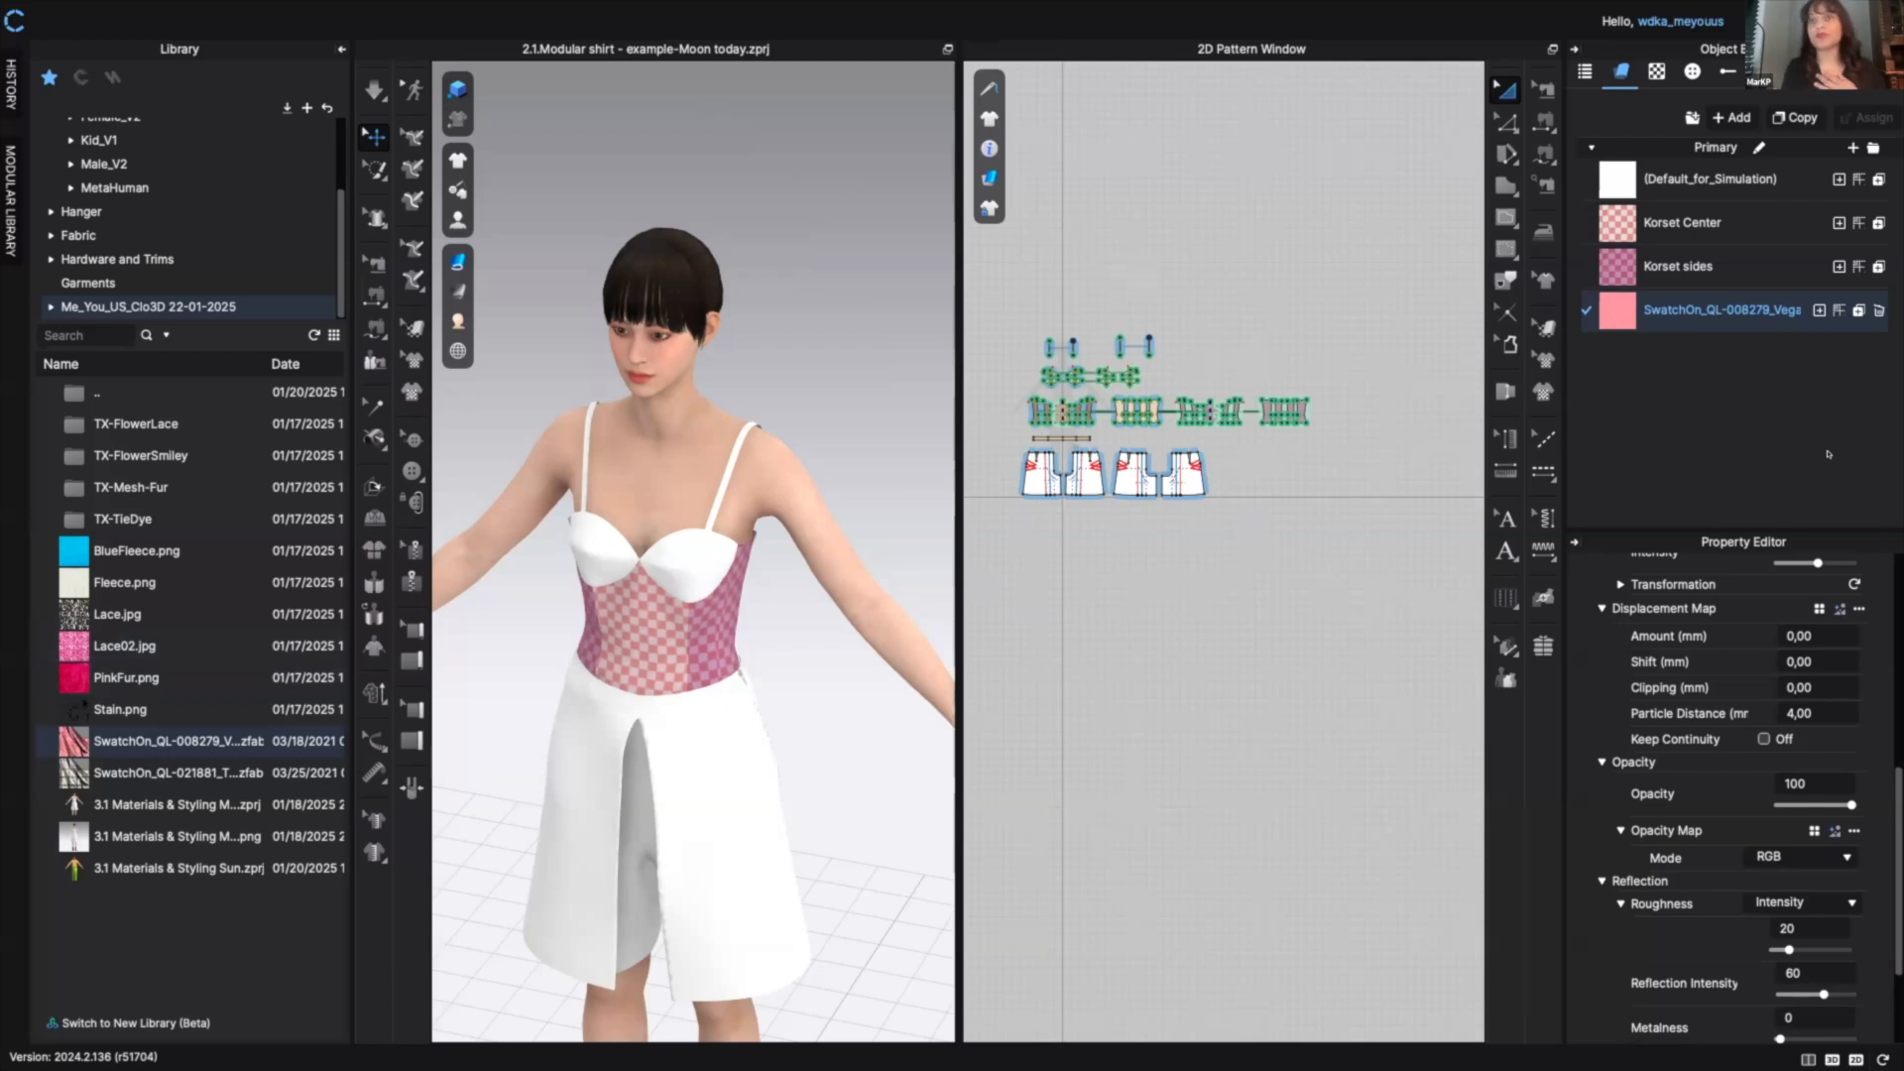
pyautogui.moveTo(1893, 783); pyautogui.dragTo(1894, 687)
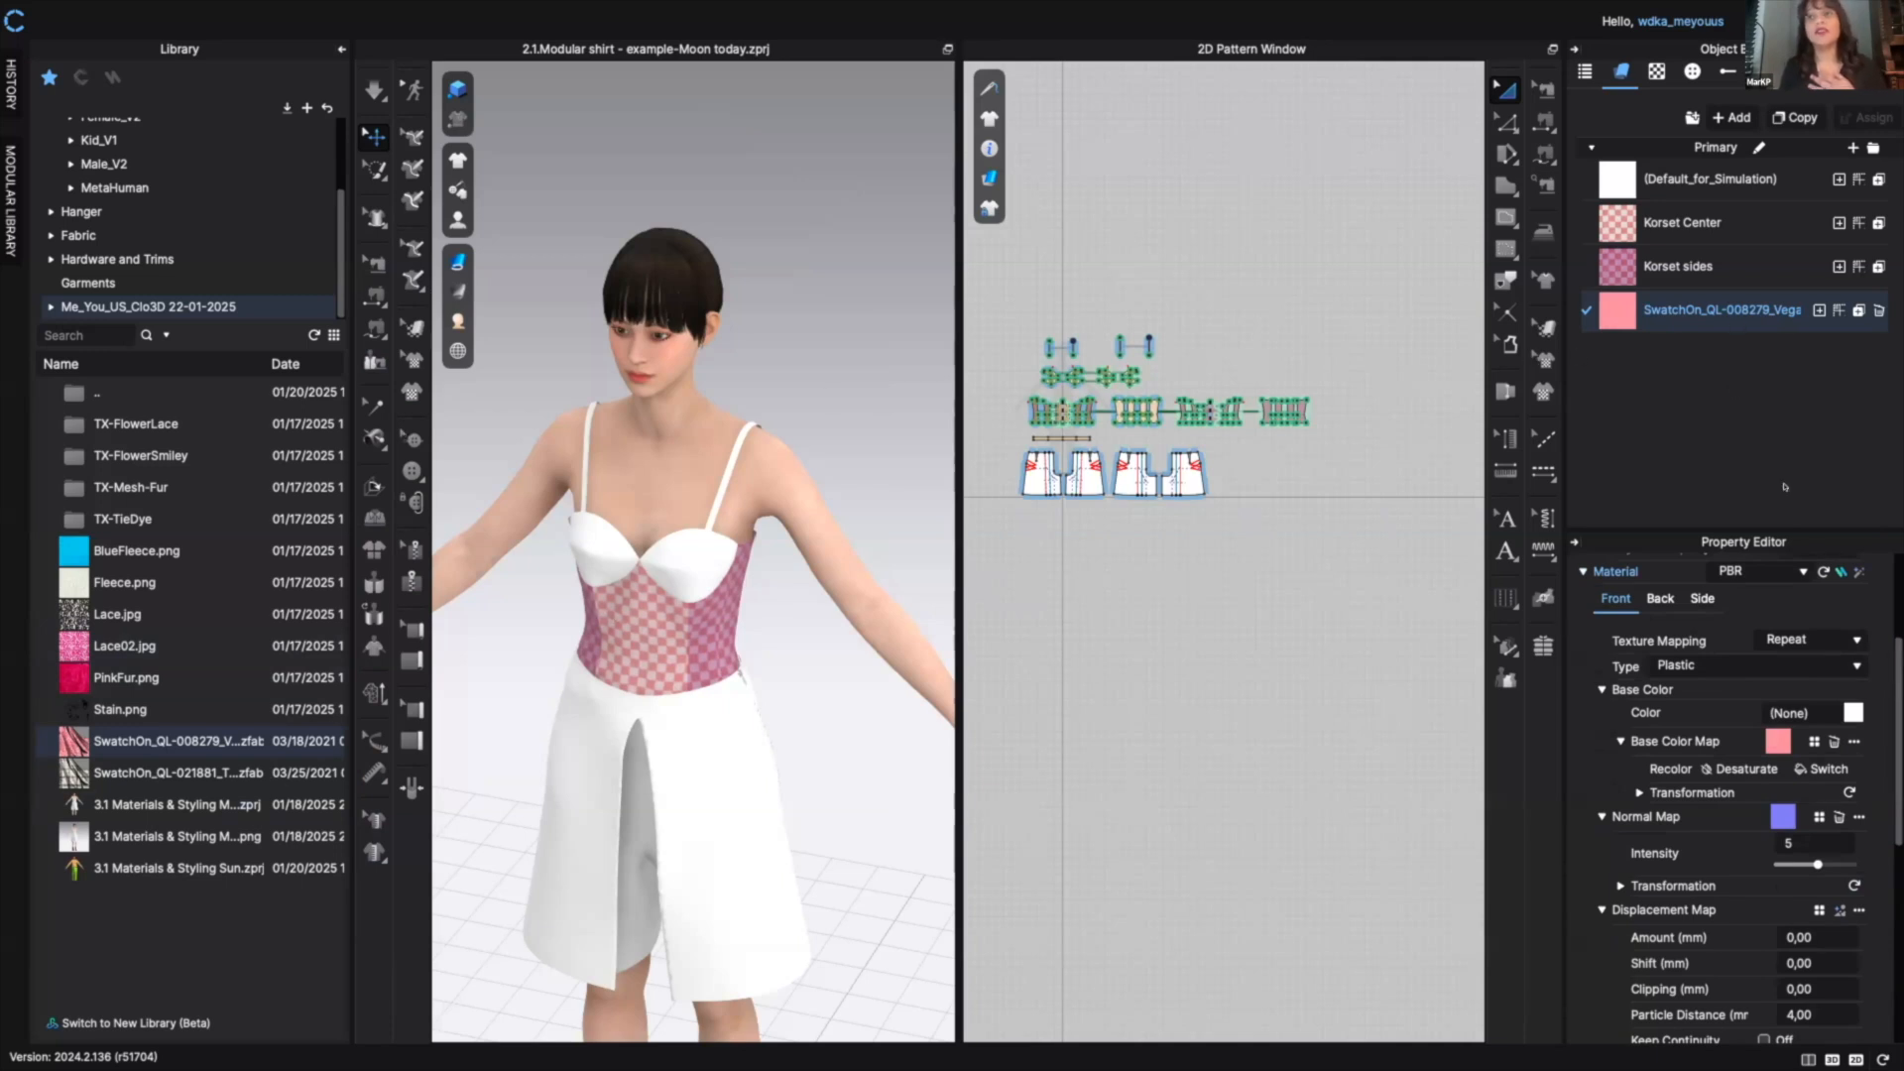
pyautogui.moveTo(1895, 663); pyautogui.dragTo(1894, 851)
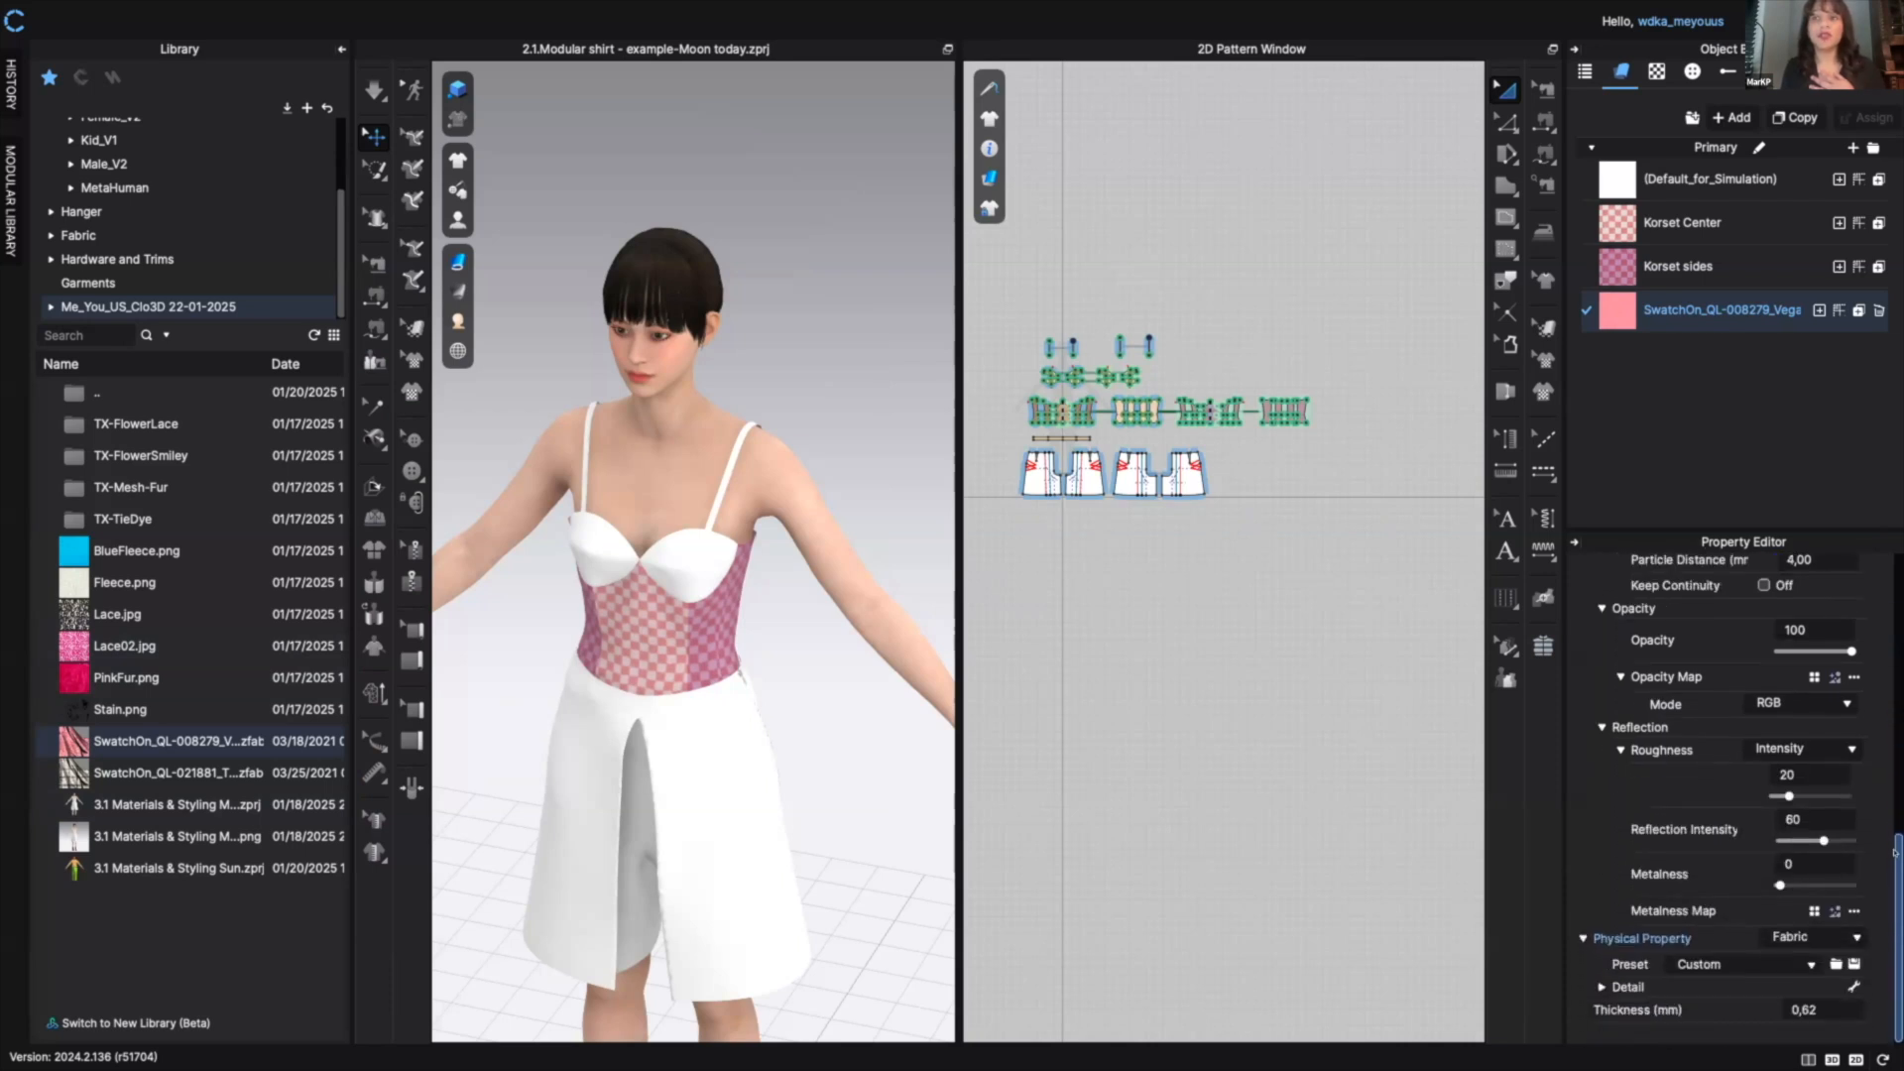
pyautogui.scroll(1, 1751, 675)
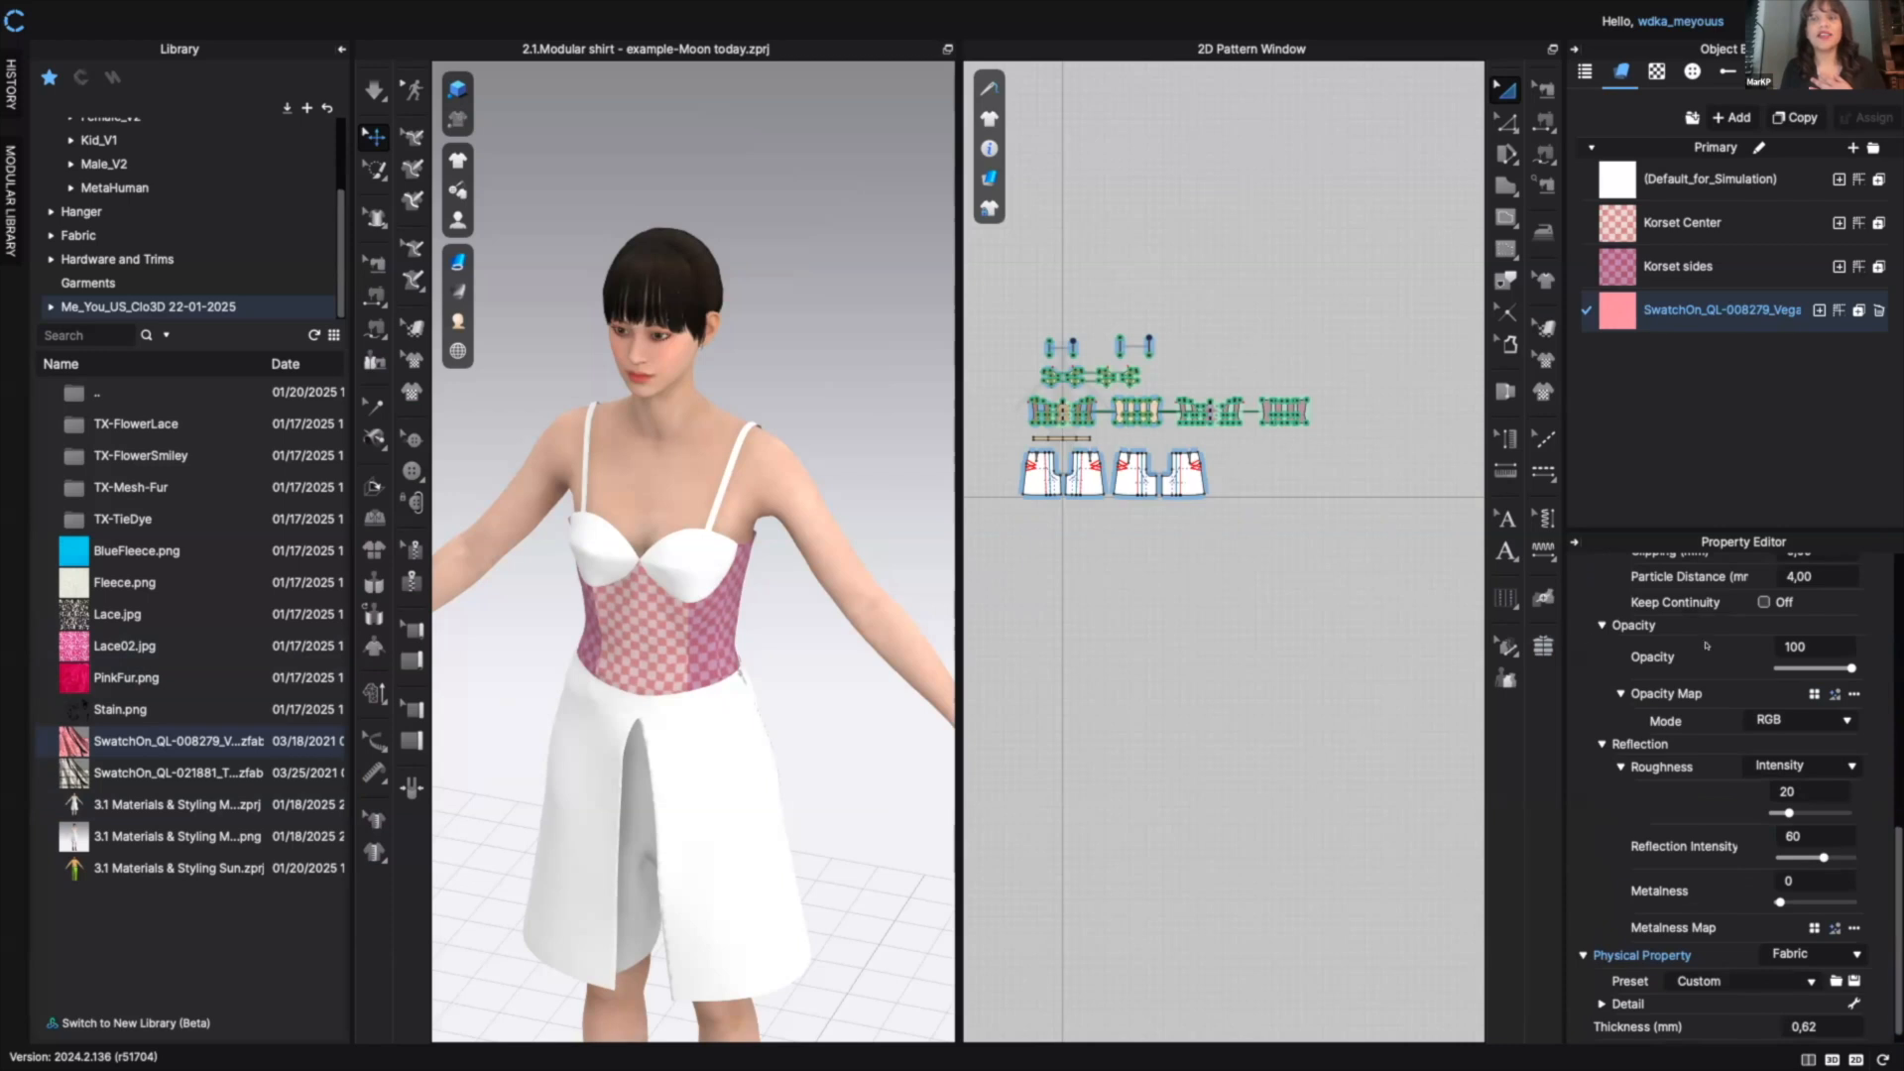
# - Set the SwatchOn_QL-008279 fabric's roughness intensity to 46 and remove its normal map
pyautogui.moveTo(1789, 812); pyautogui.dragTo(1878, 701)
pyautogui.scroll(1, 1895, 814)
pyautogui.click(1840, 675)
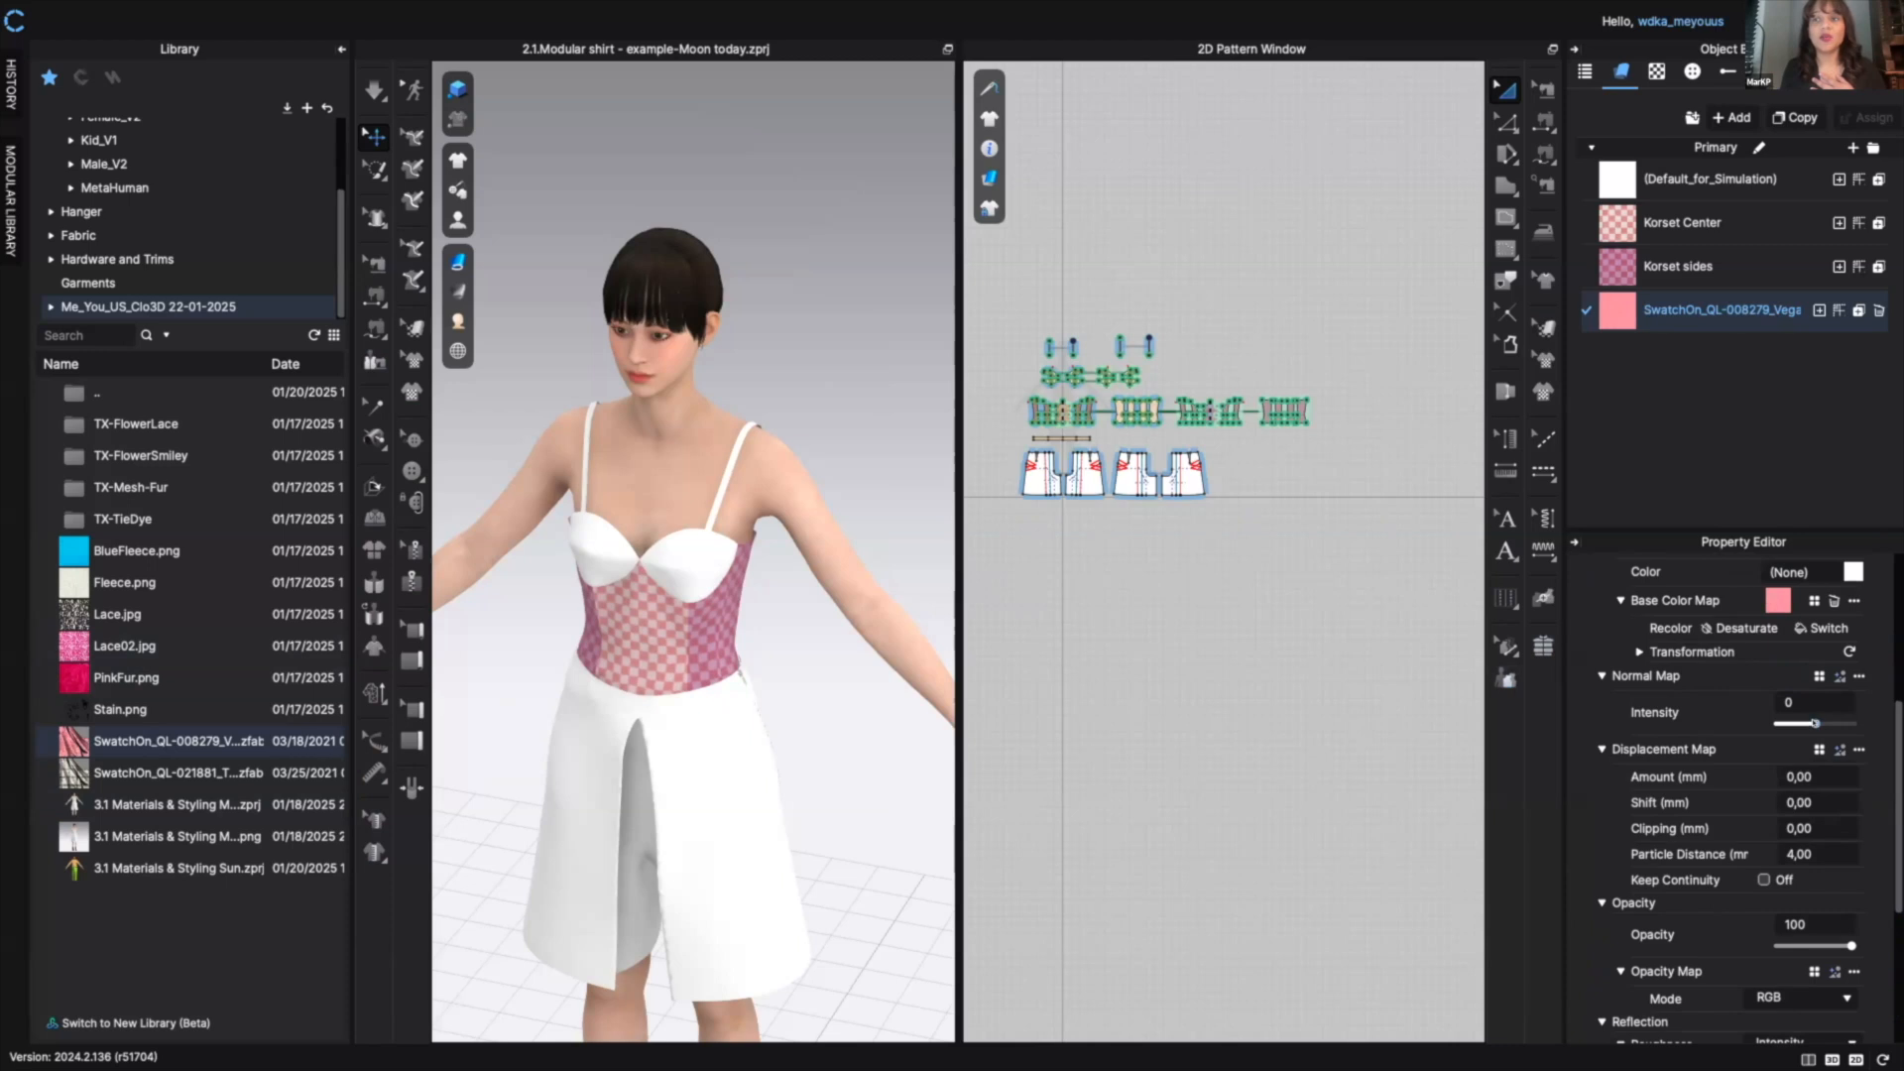
pyautogui.moveTo(1816, 723); pyautogui.dragTo(1891, 830)
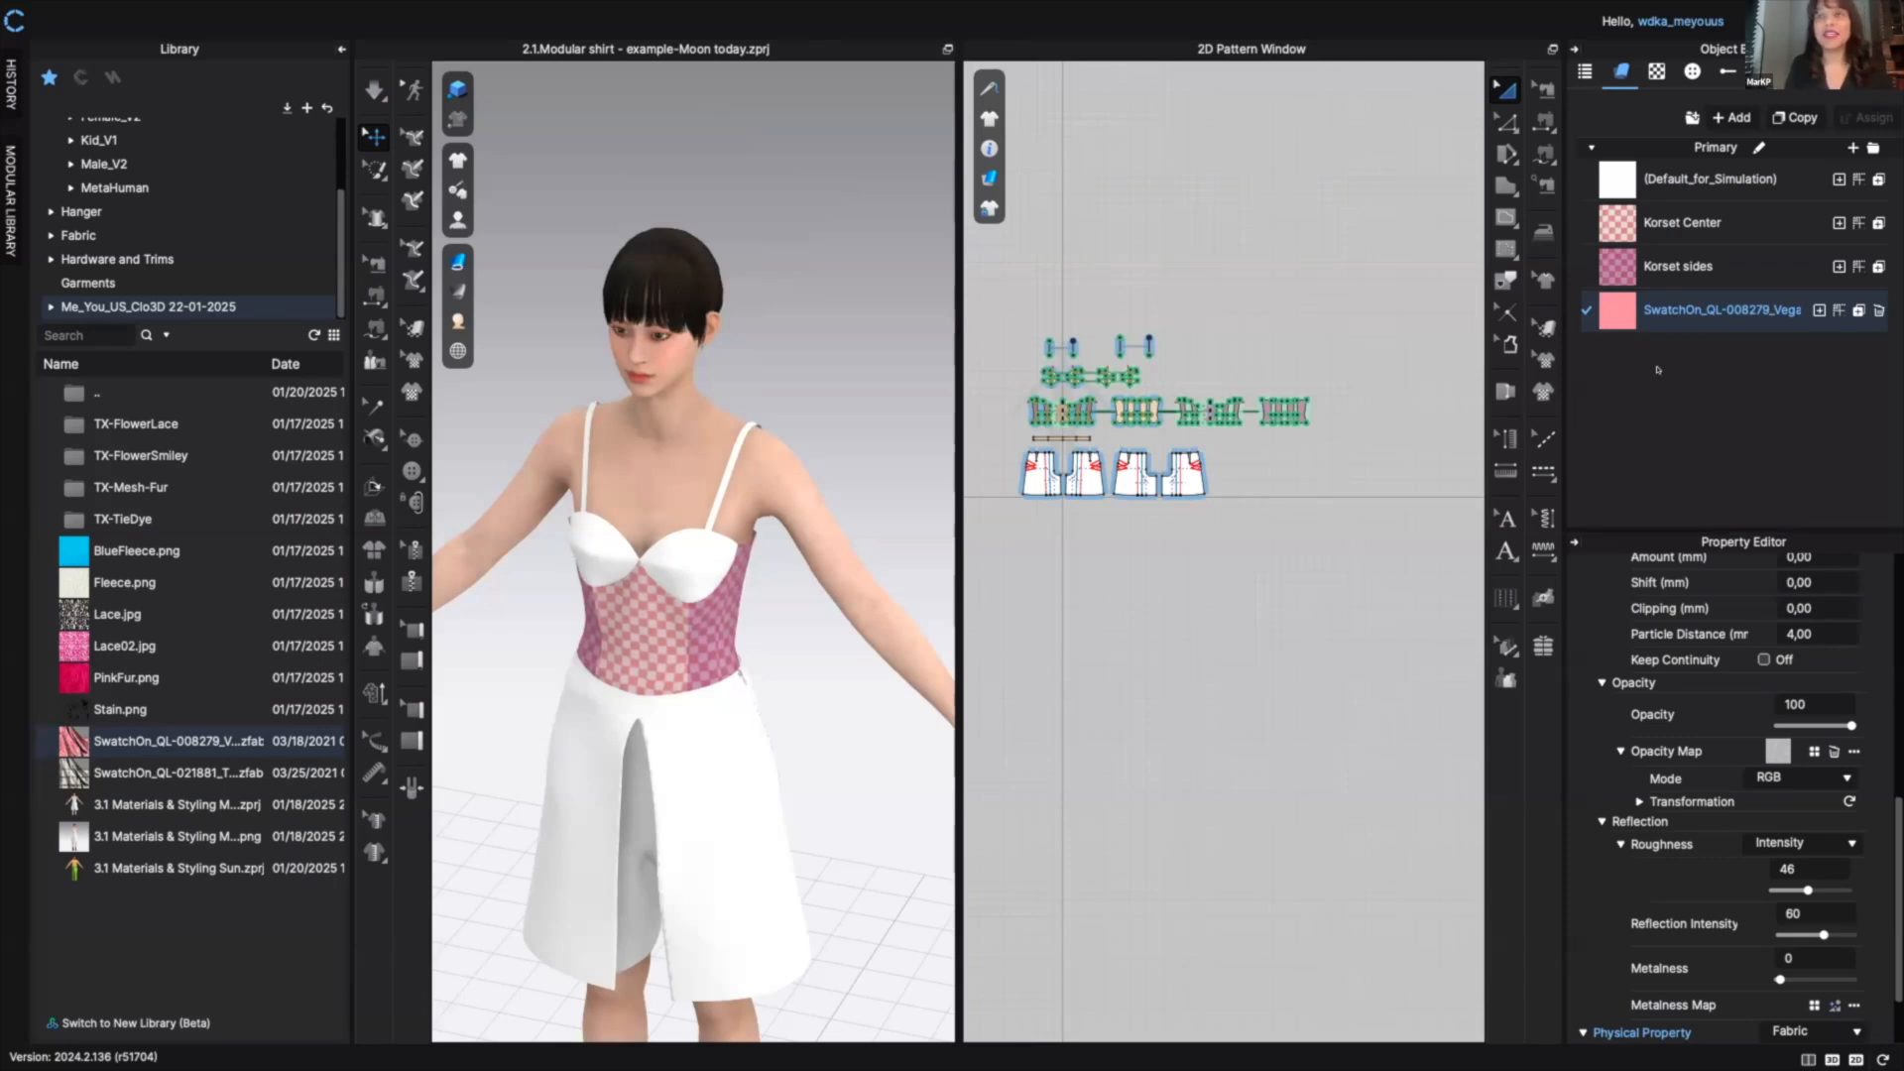
# - Apply the SwatchOn_QL-008279 fabric to both upper cup pieces and to the corset's back panels
pyautogui.moveTo(1617, 310); pyautogui.dragTo(704, 560)
pyautogui.moveTo(1748, 324); pyautogui.dragTo(597, 537)
pyautogui.moveTo(851, 377); pyautogui.dragTo(708, 595, button='right')
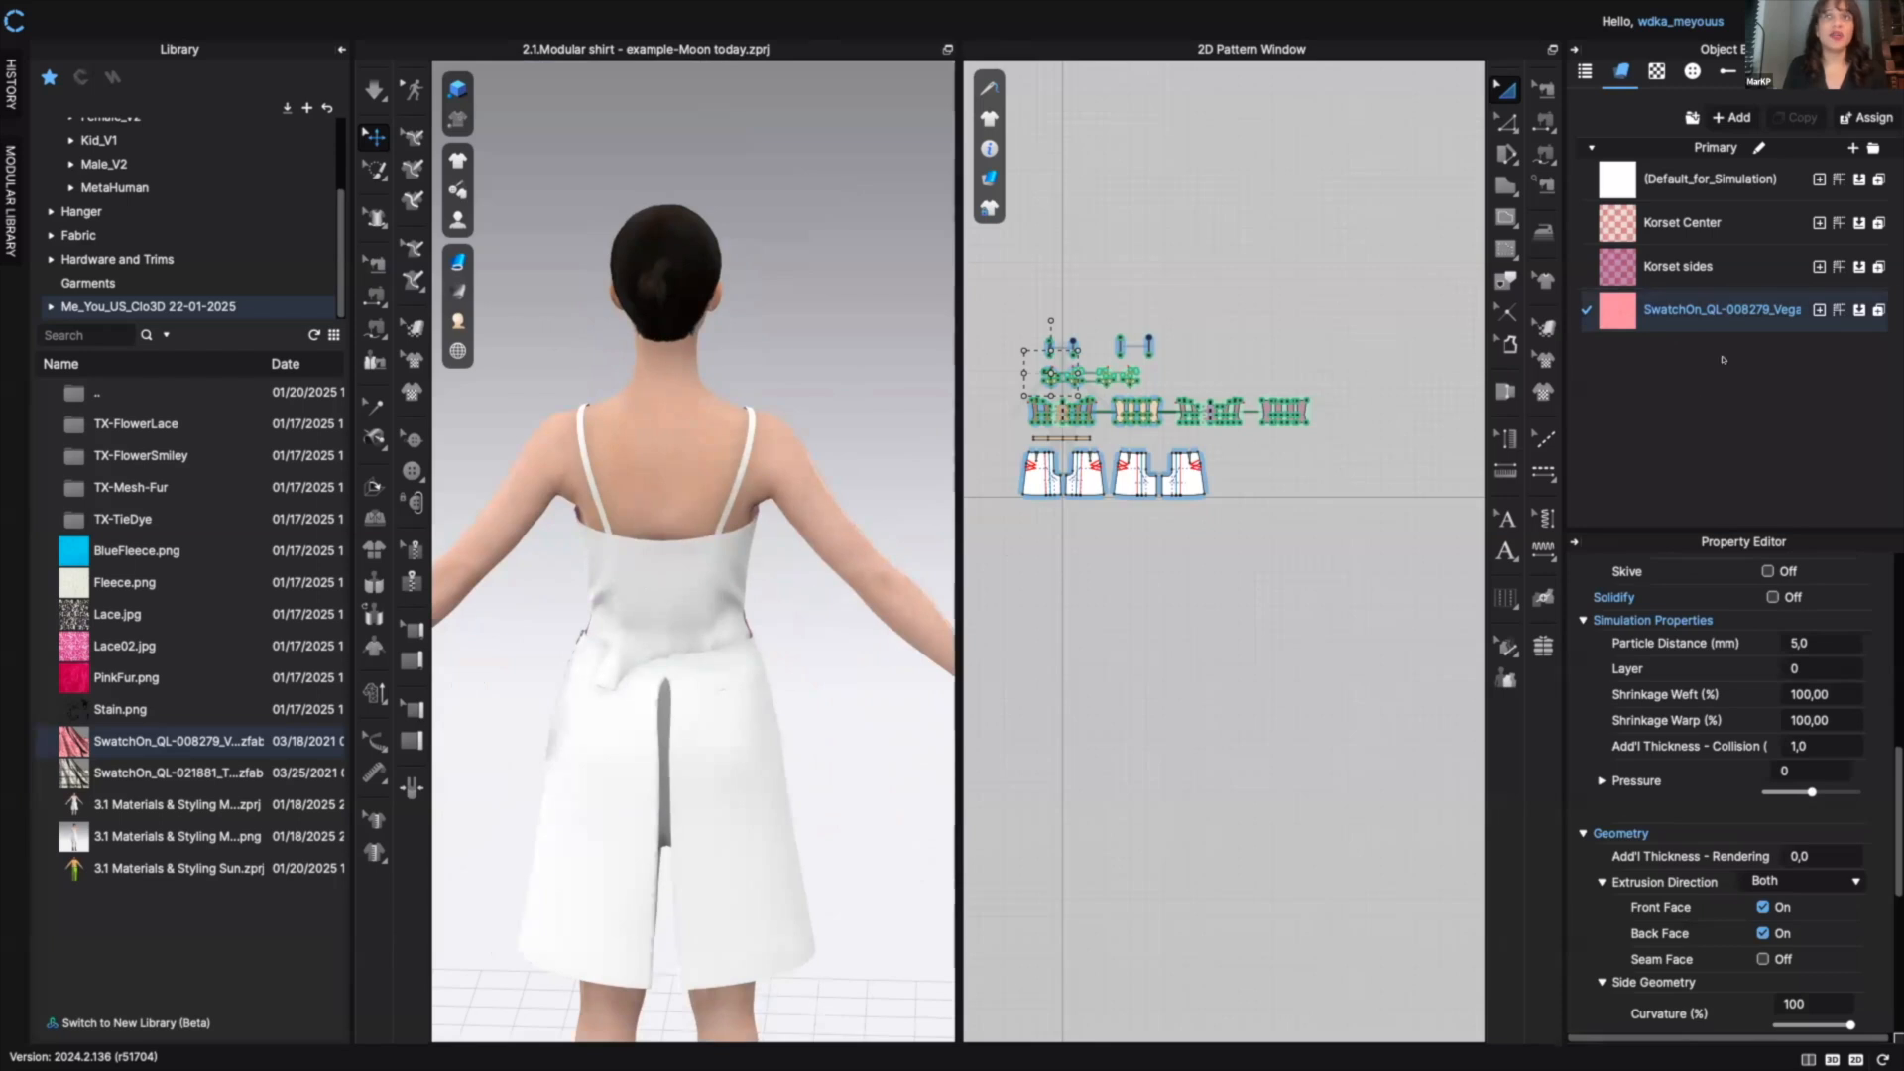
pyautogui.moveTo(898, 622); pyautogui.dragTo(655, 578)
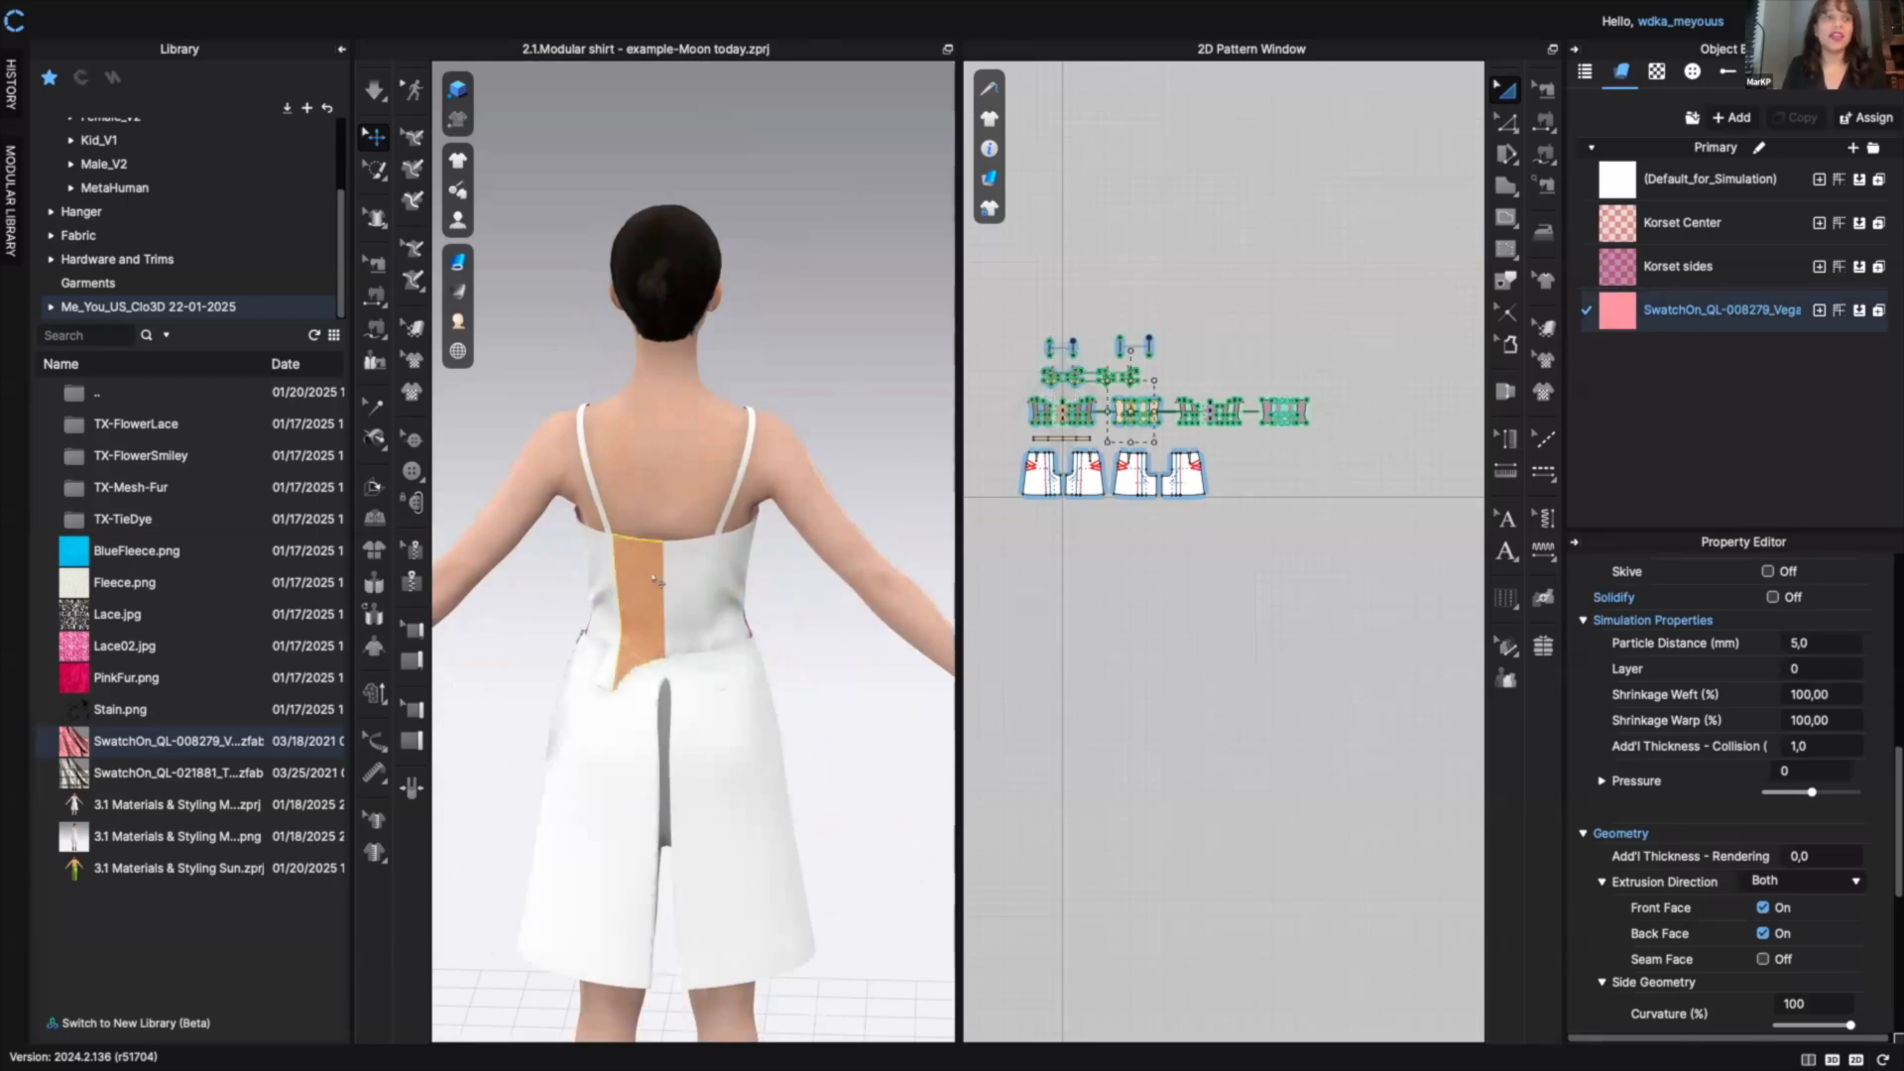
pyautogui.moveTo(1624, 310); pyautogui.dragTo(691, 580)
pyautogui.moveTo(1608, 310); pyautogui.dragTo(601, 555)
pyautogui.moveTo(832, 344); pyautogui.dragTo(1261, 346, button='right')
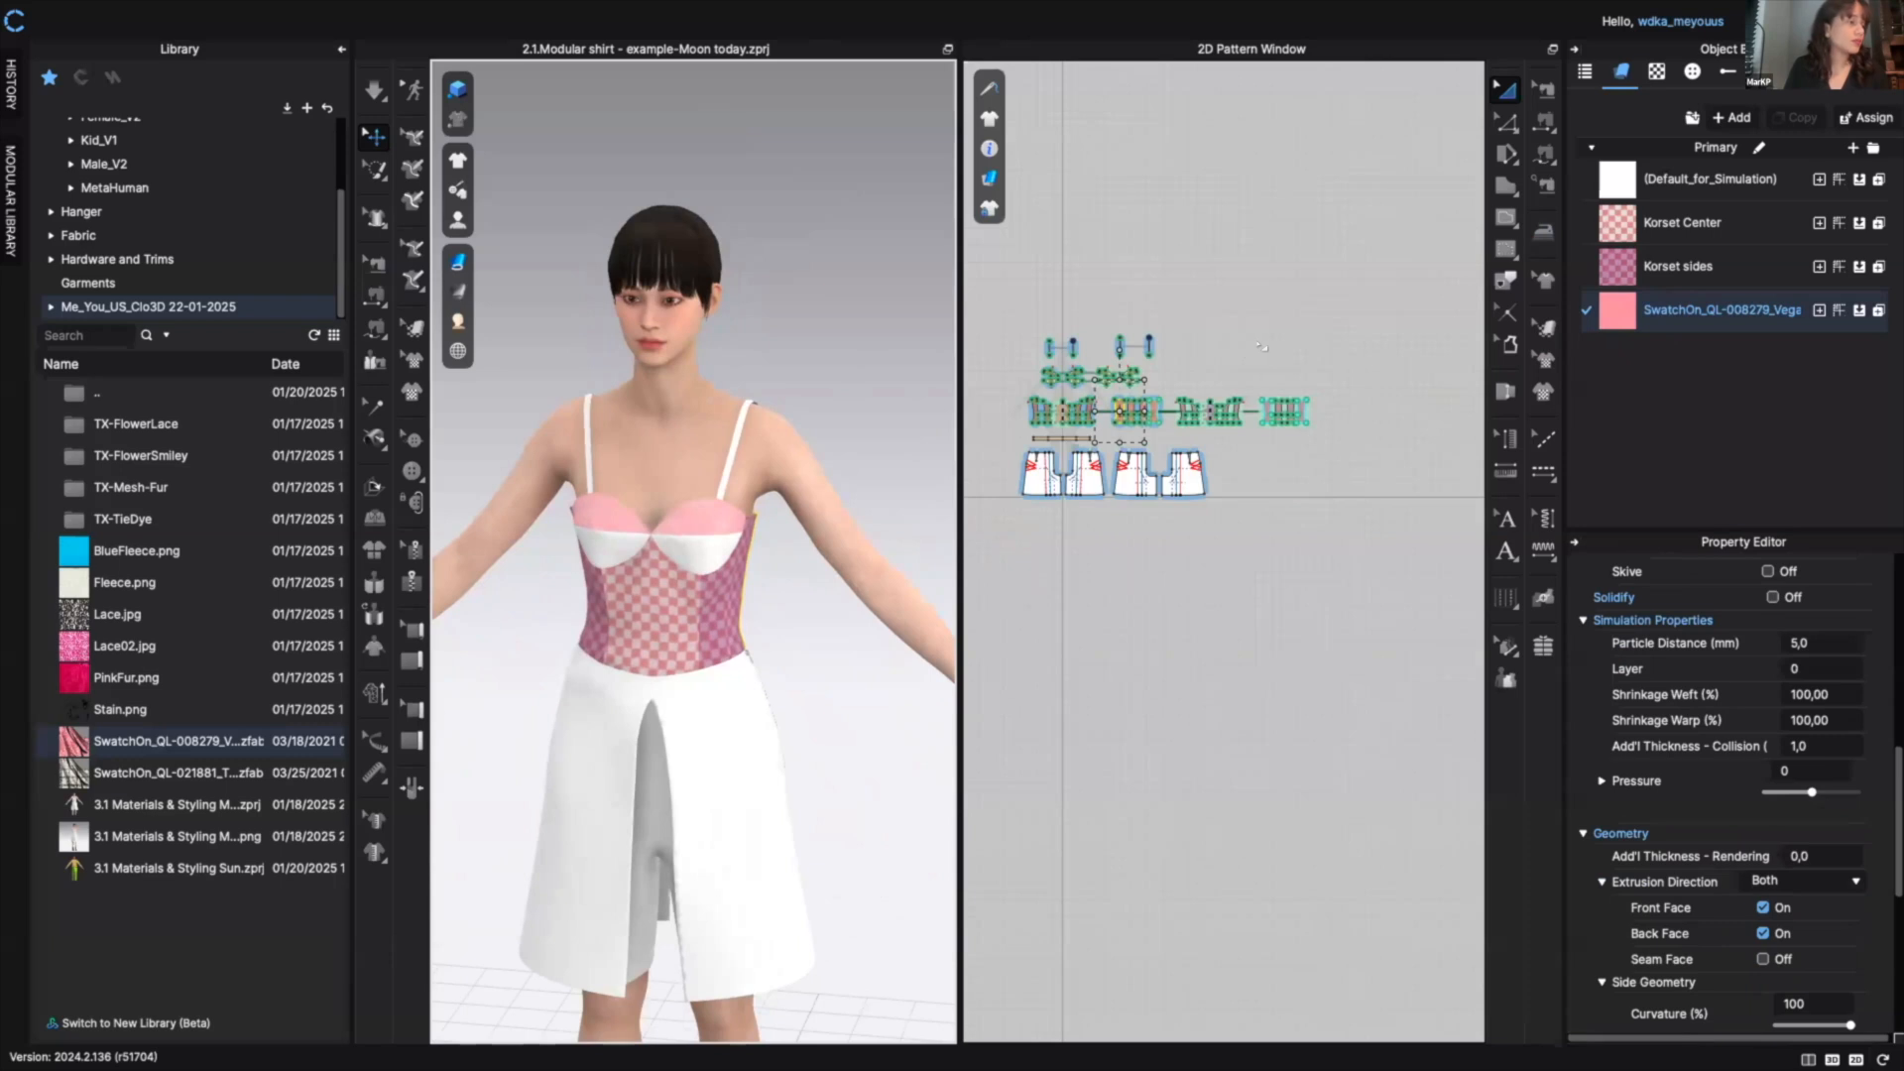
pyautogui.click(832, 339)
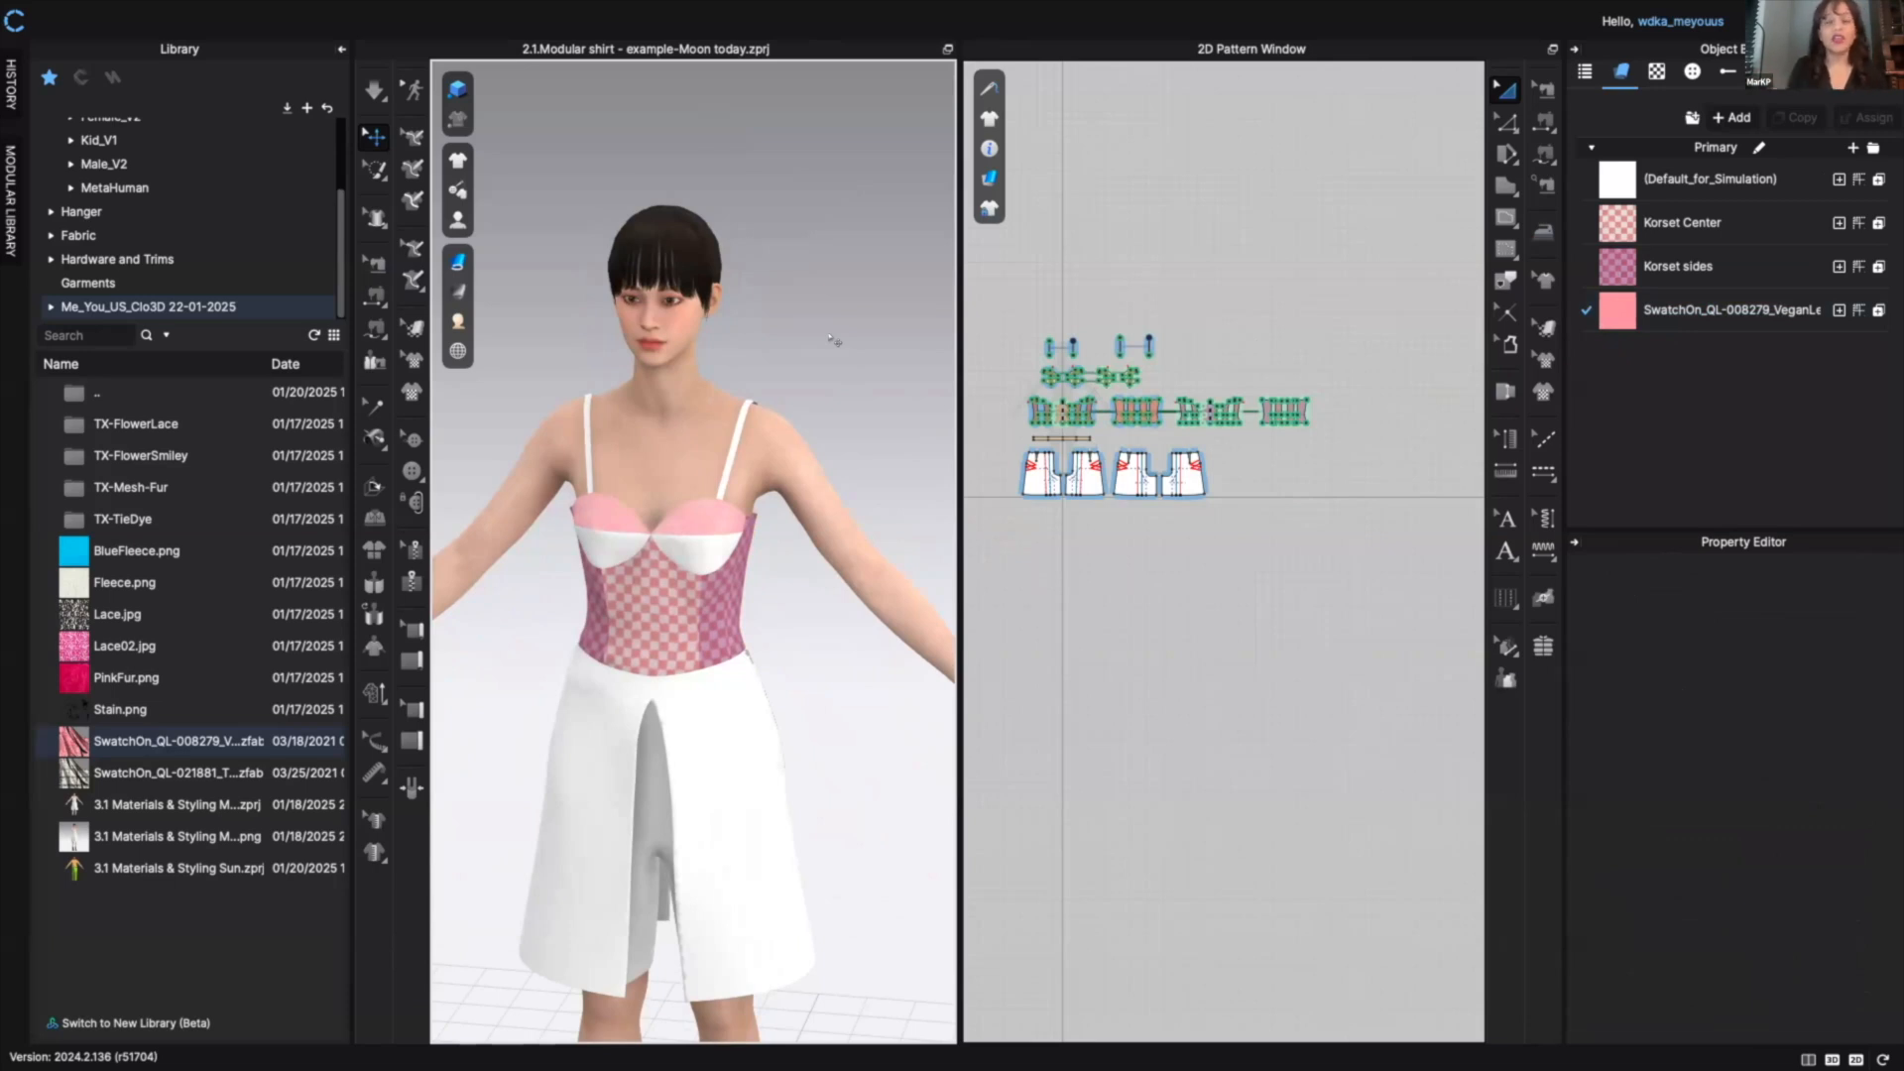
# - Add a new fabric to the fabric list and name it Sun
pyautogui.moveTo(470, 185)
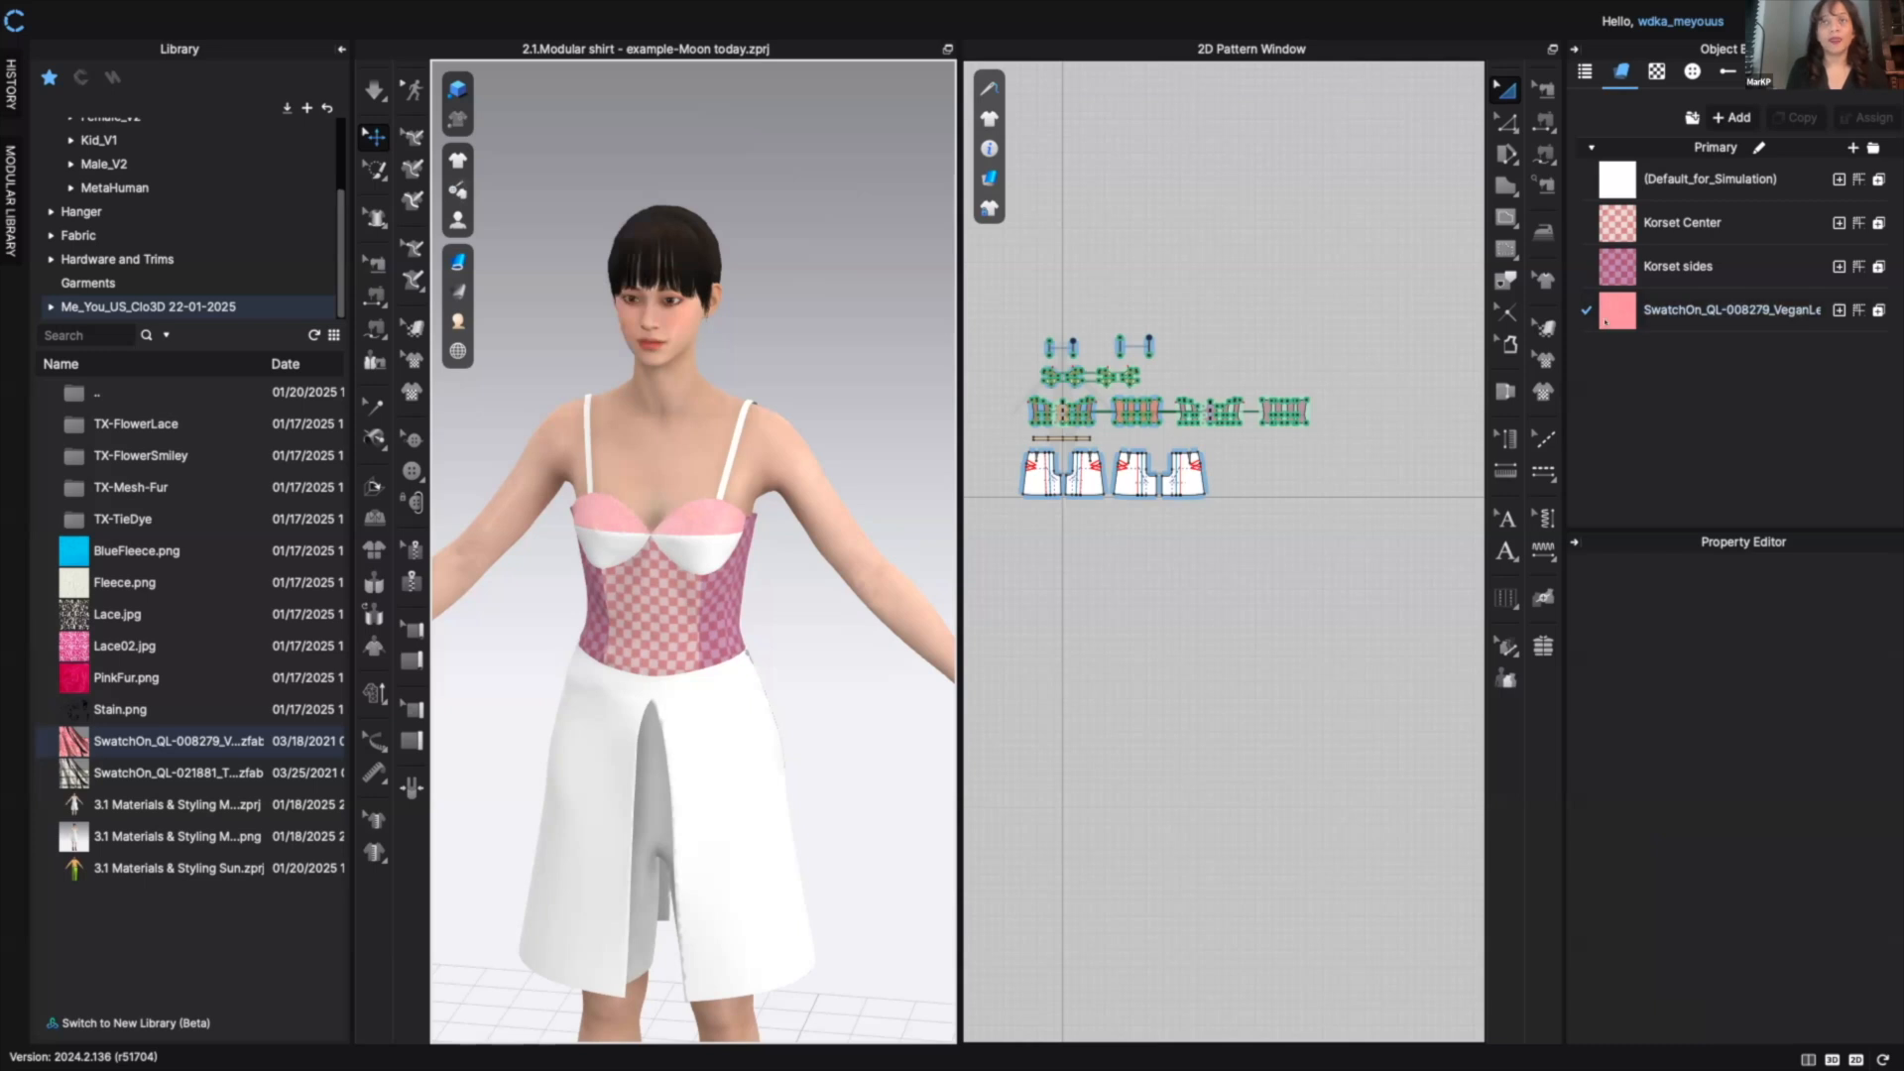
pyautogui.click(1732, 117)
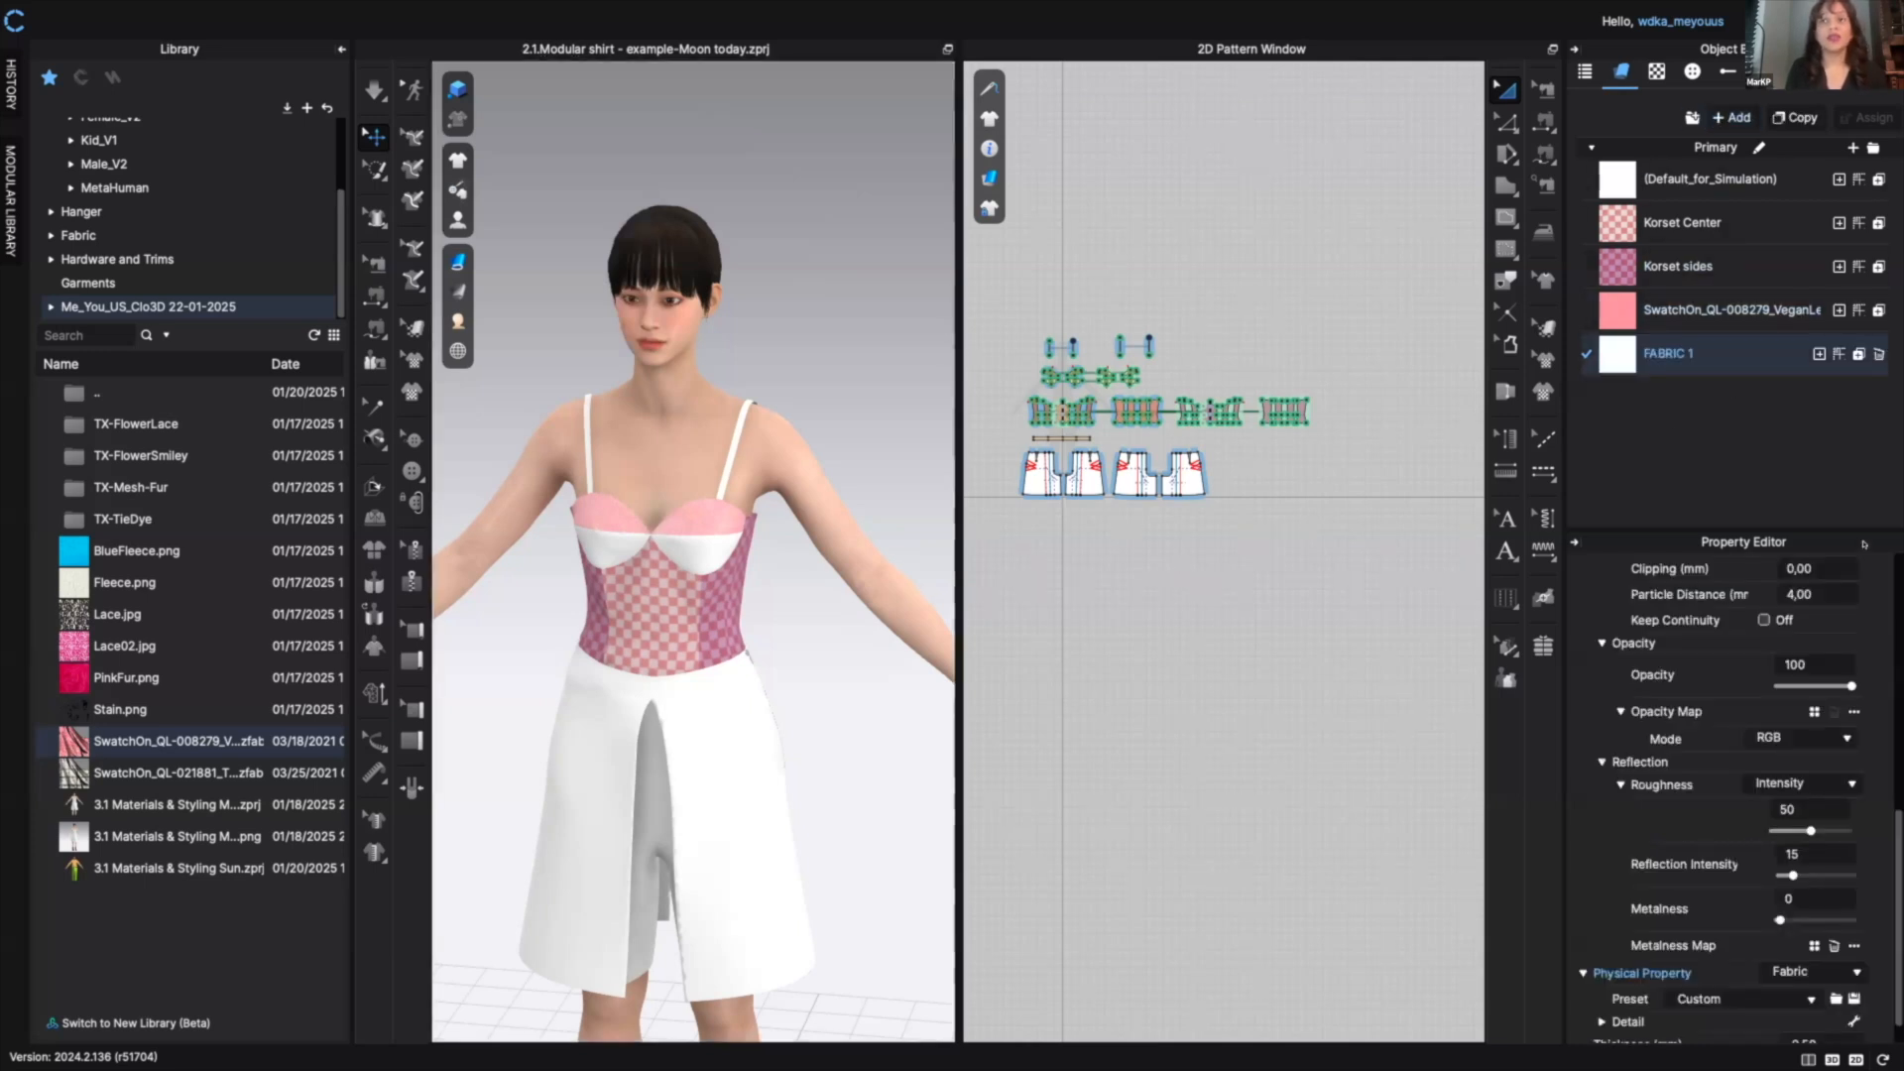
pyautogui.doubleClick(1687, 348)
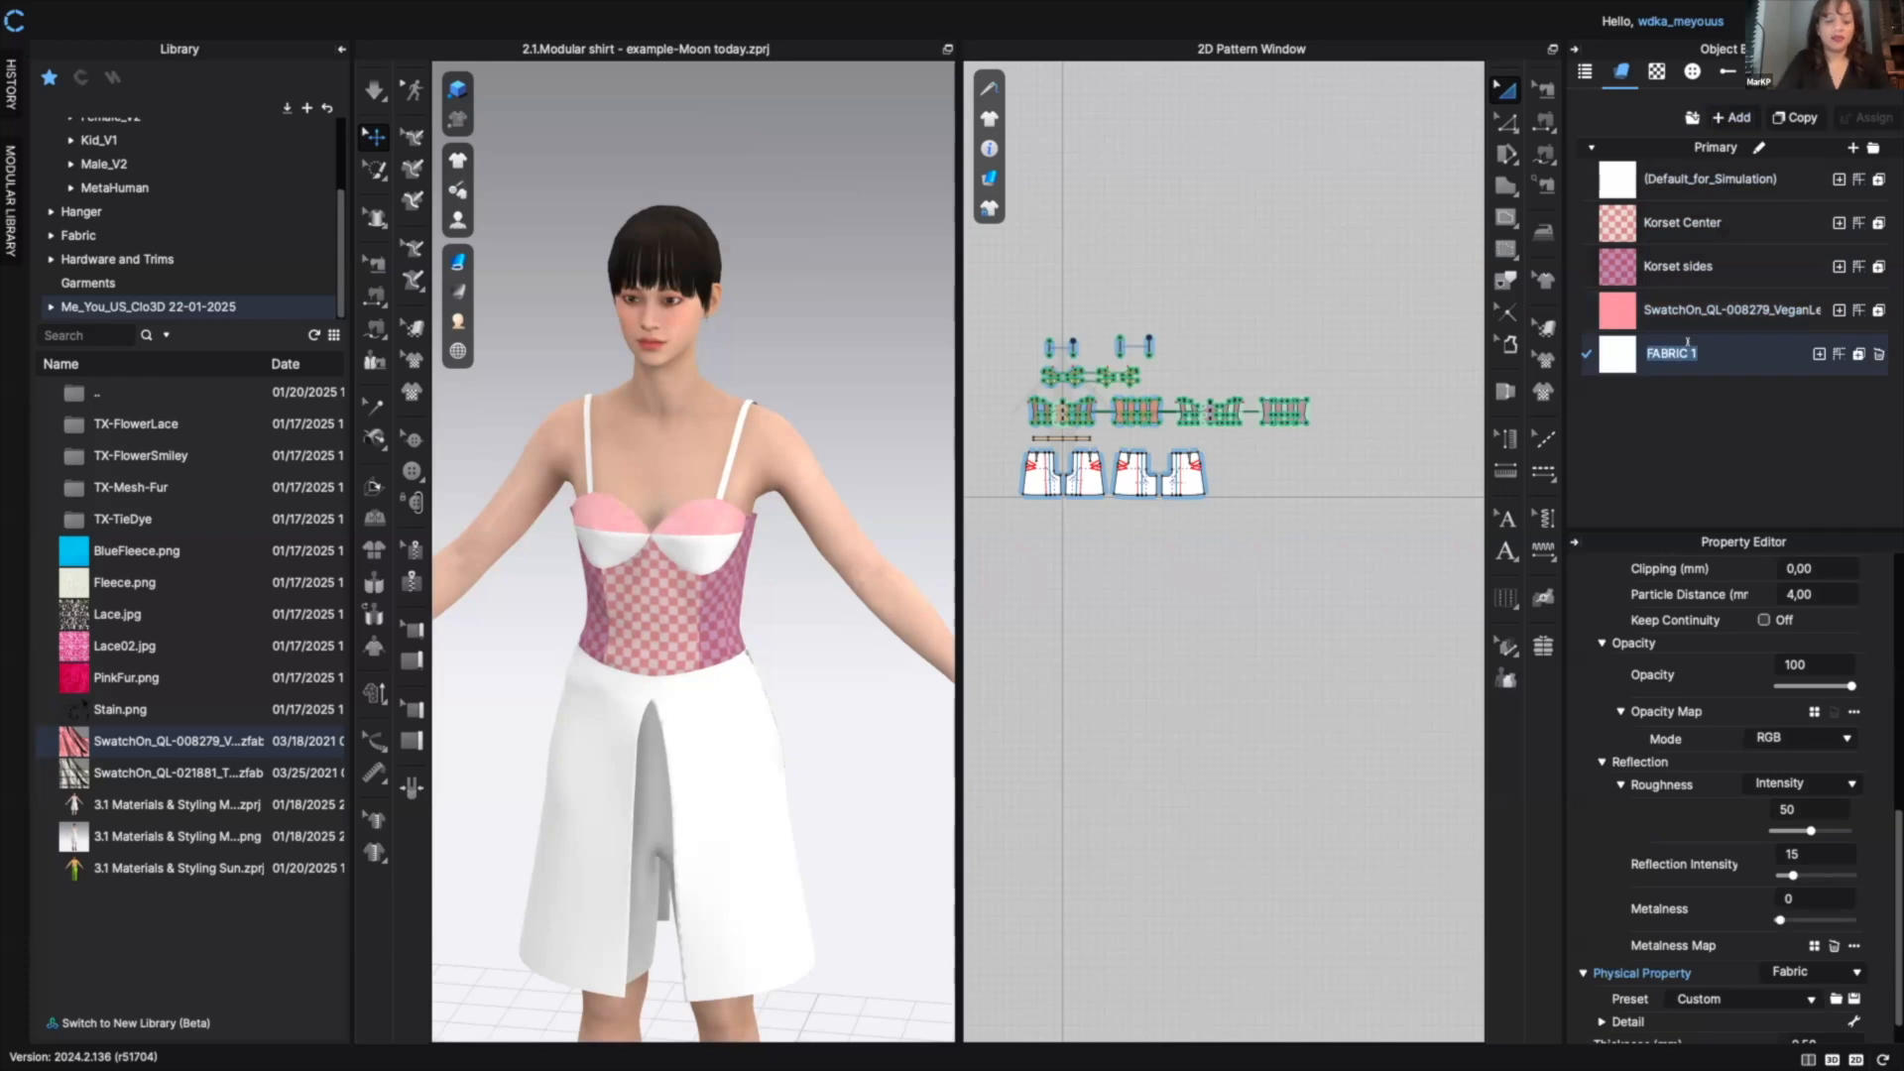
pyautogui.write('In')
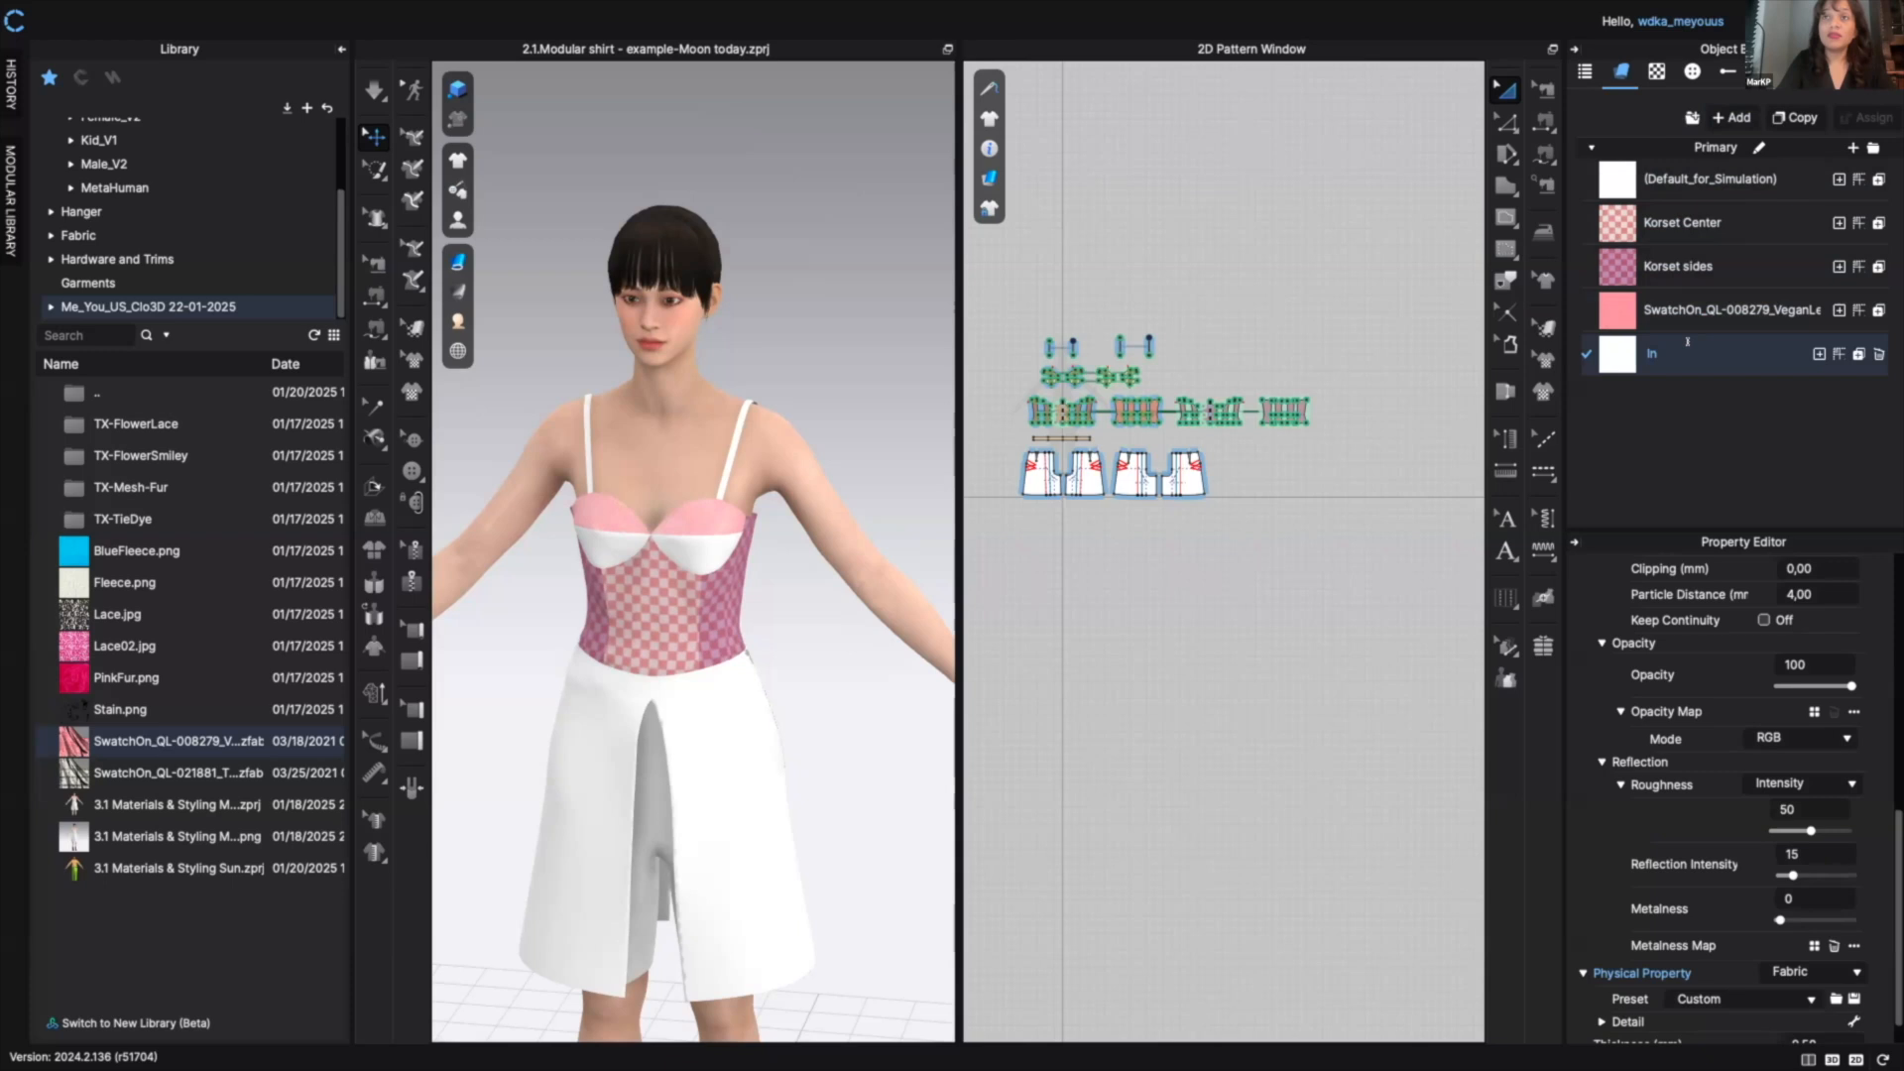
pyautogui.write('un')
pyautogui.press('Return')
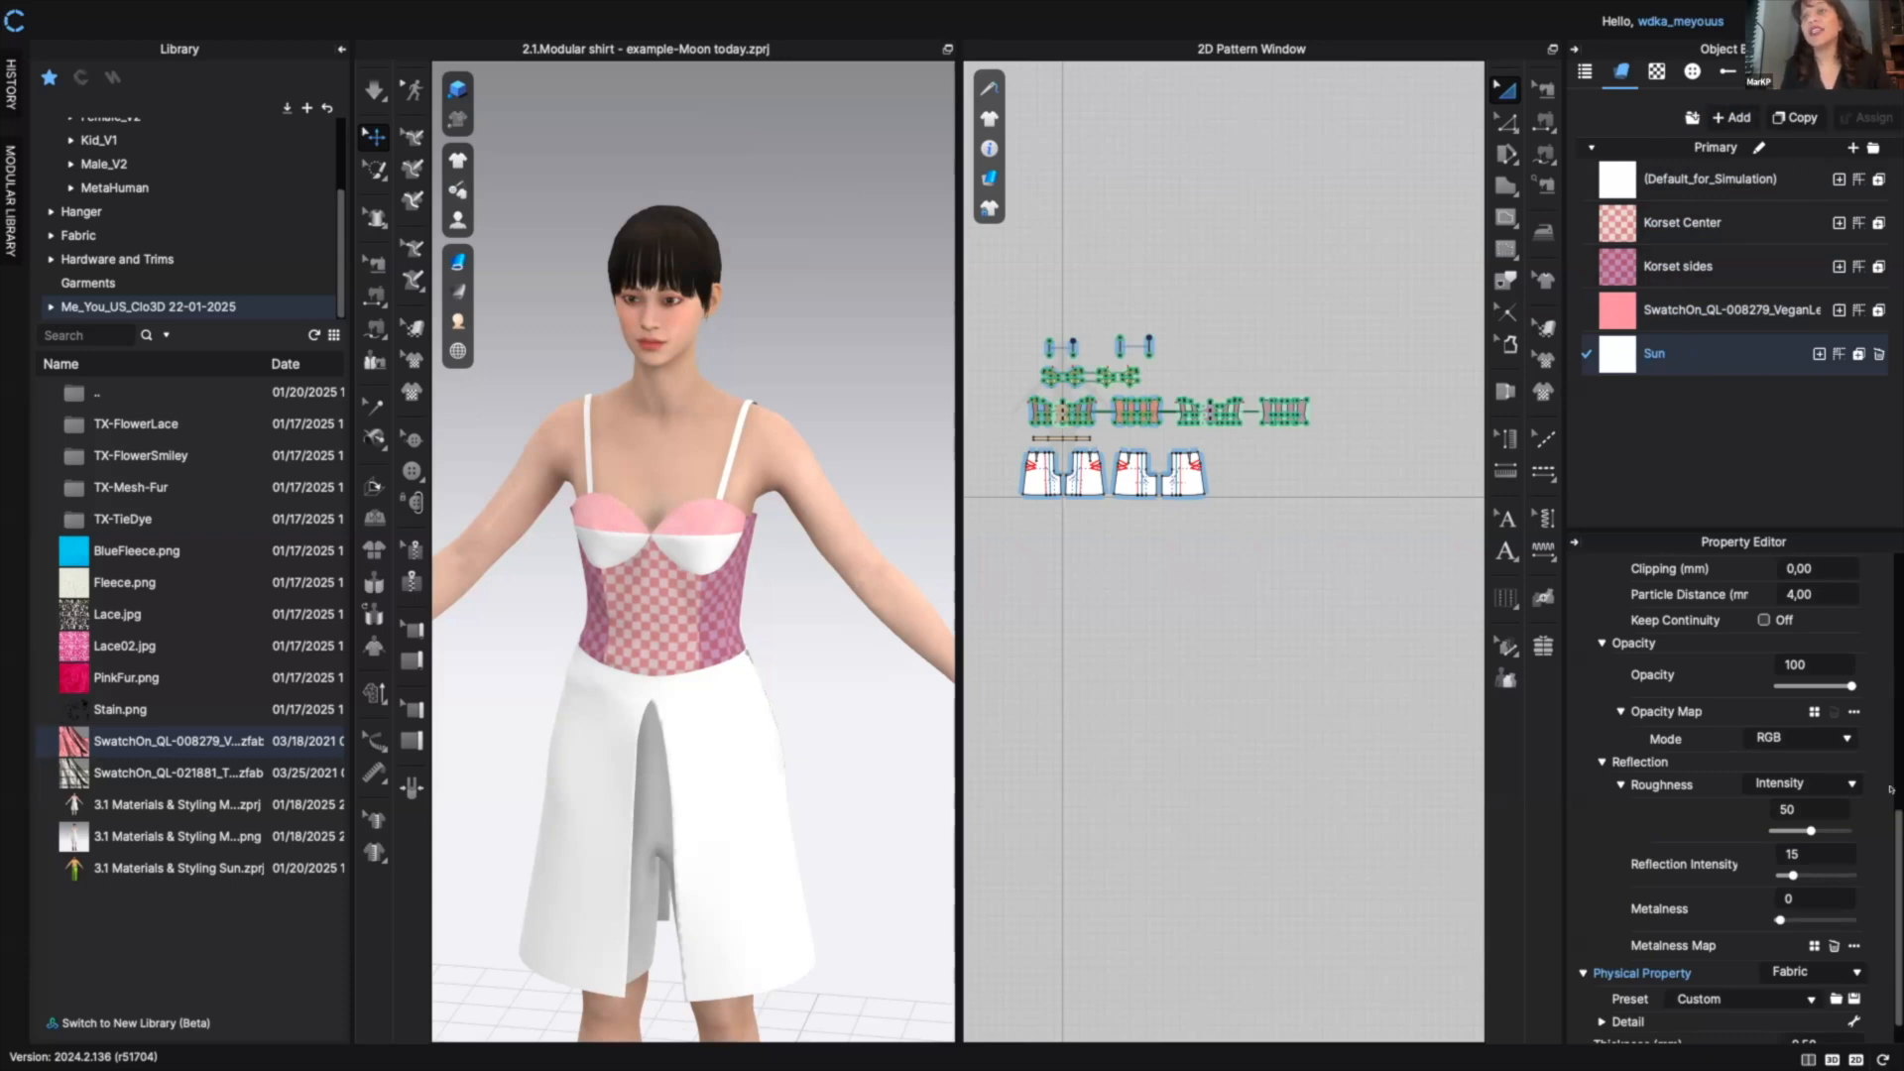
# - Load FlowePink_1.png as the Sun fabric's base color map and desaturate it
pyautogui.moveTo(1892, 878); pyautogui.dragTo(1893, 691)
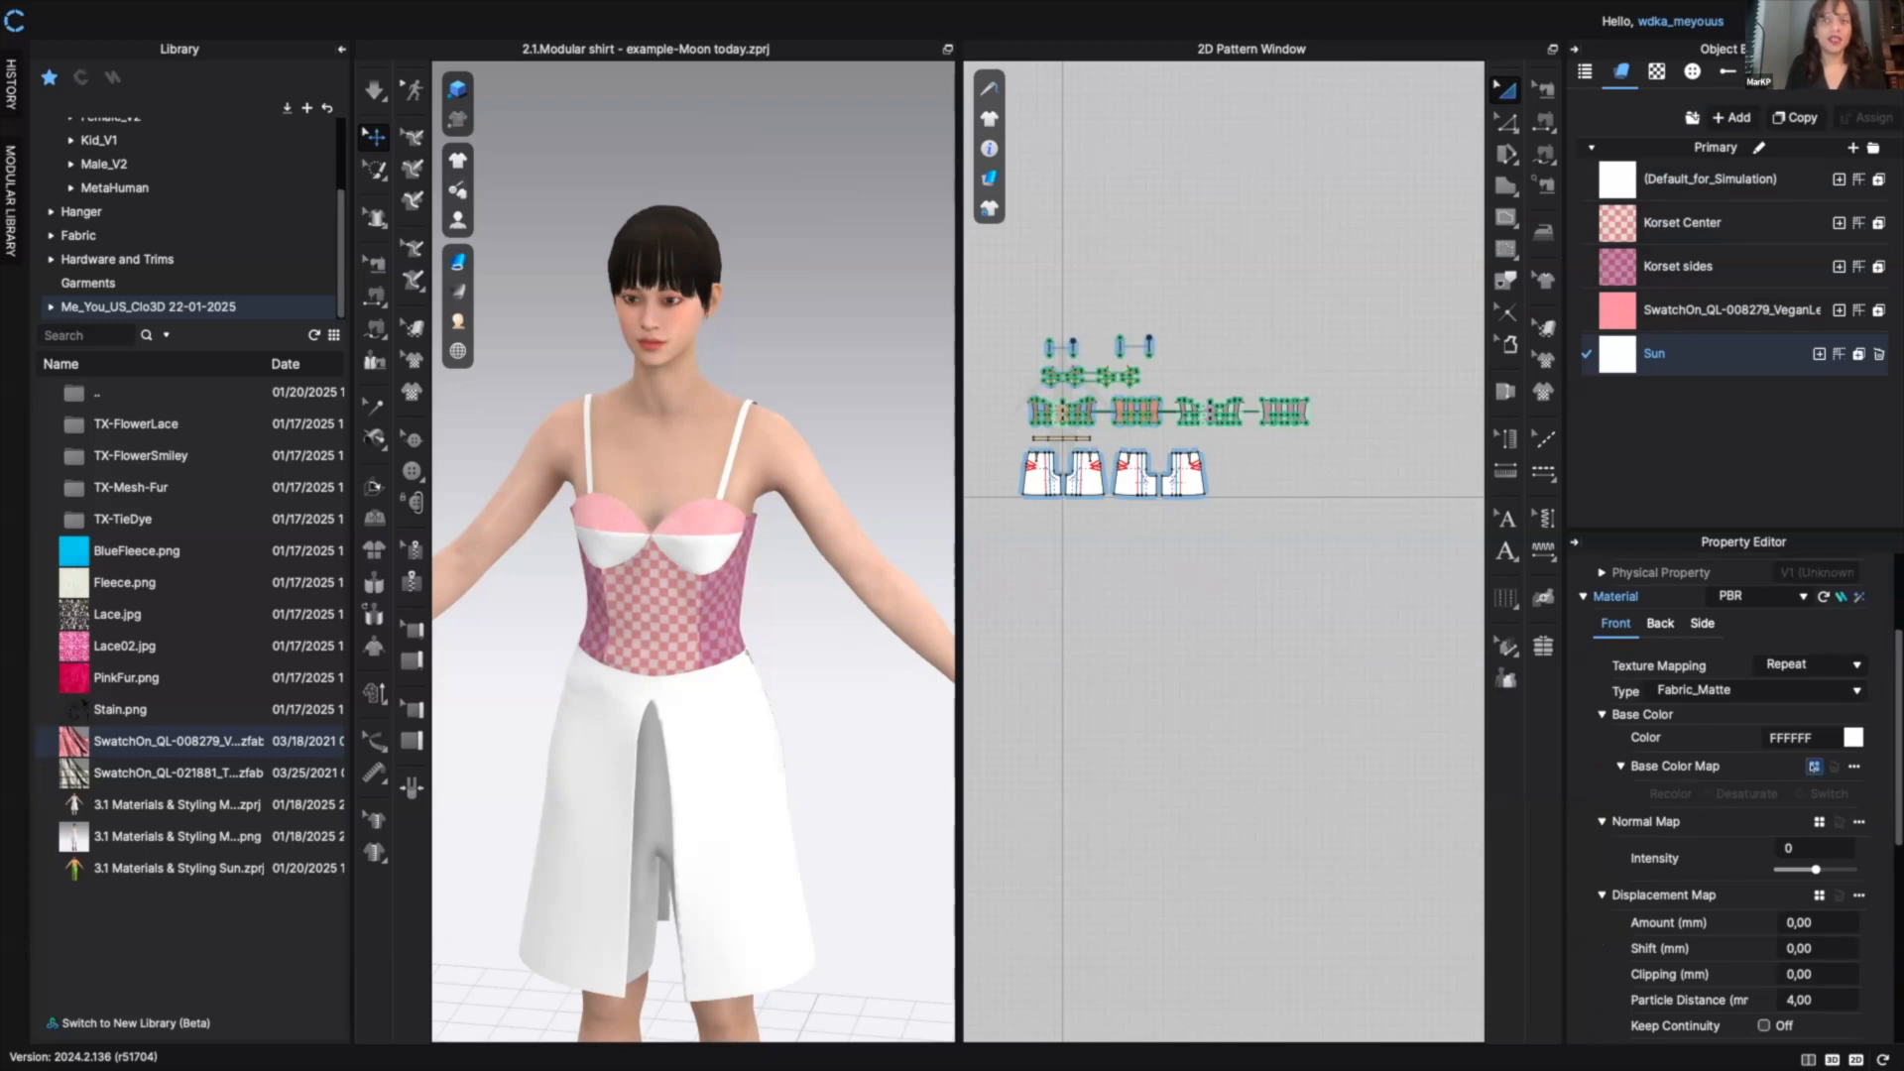
pyautogui.click(1815, 765)
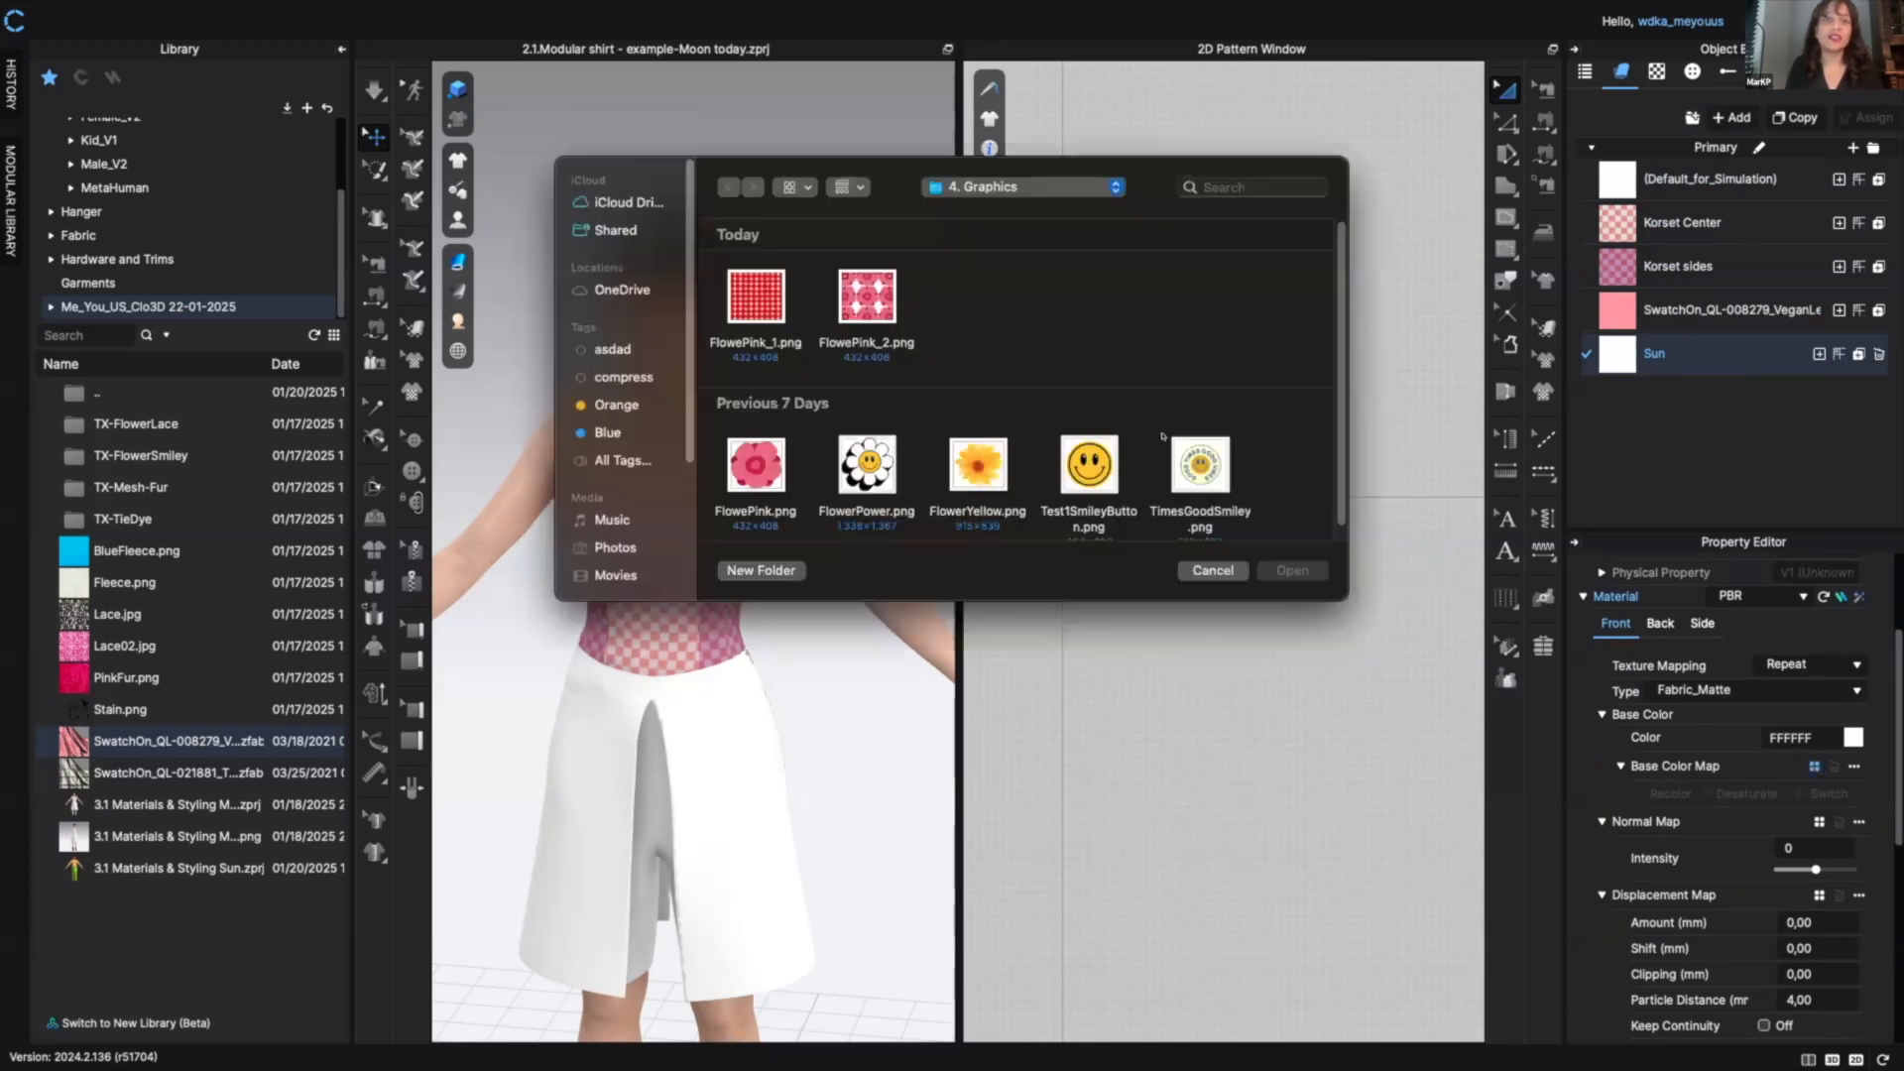
pyautogui.scroll(-1, 1149, 397)
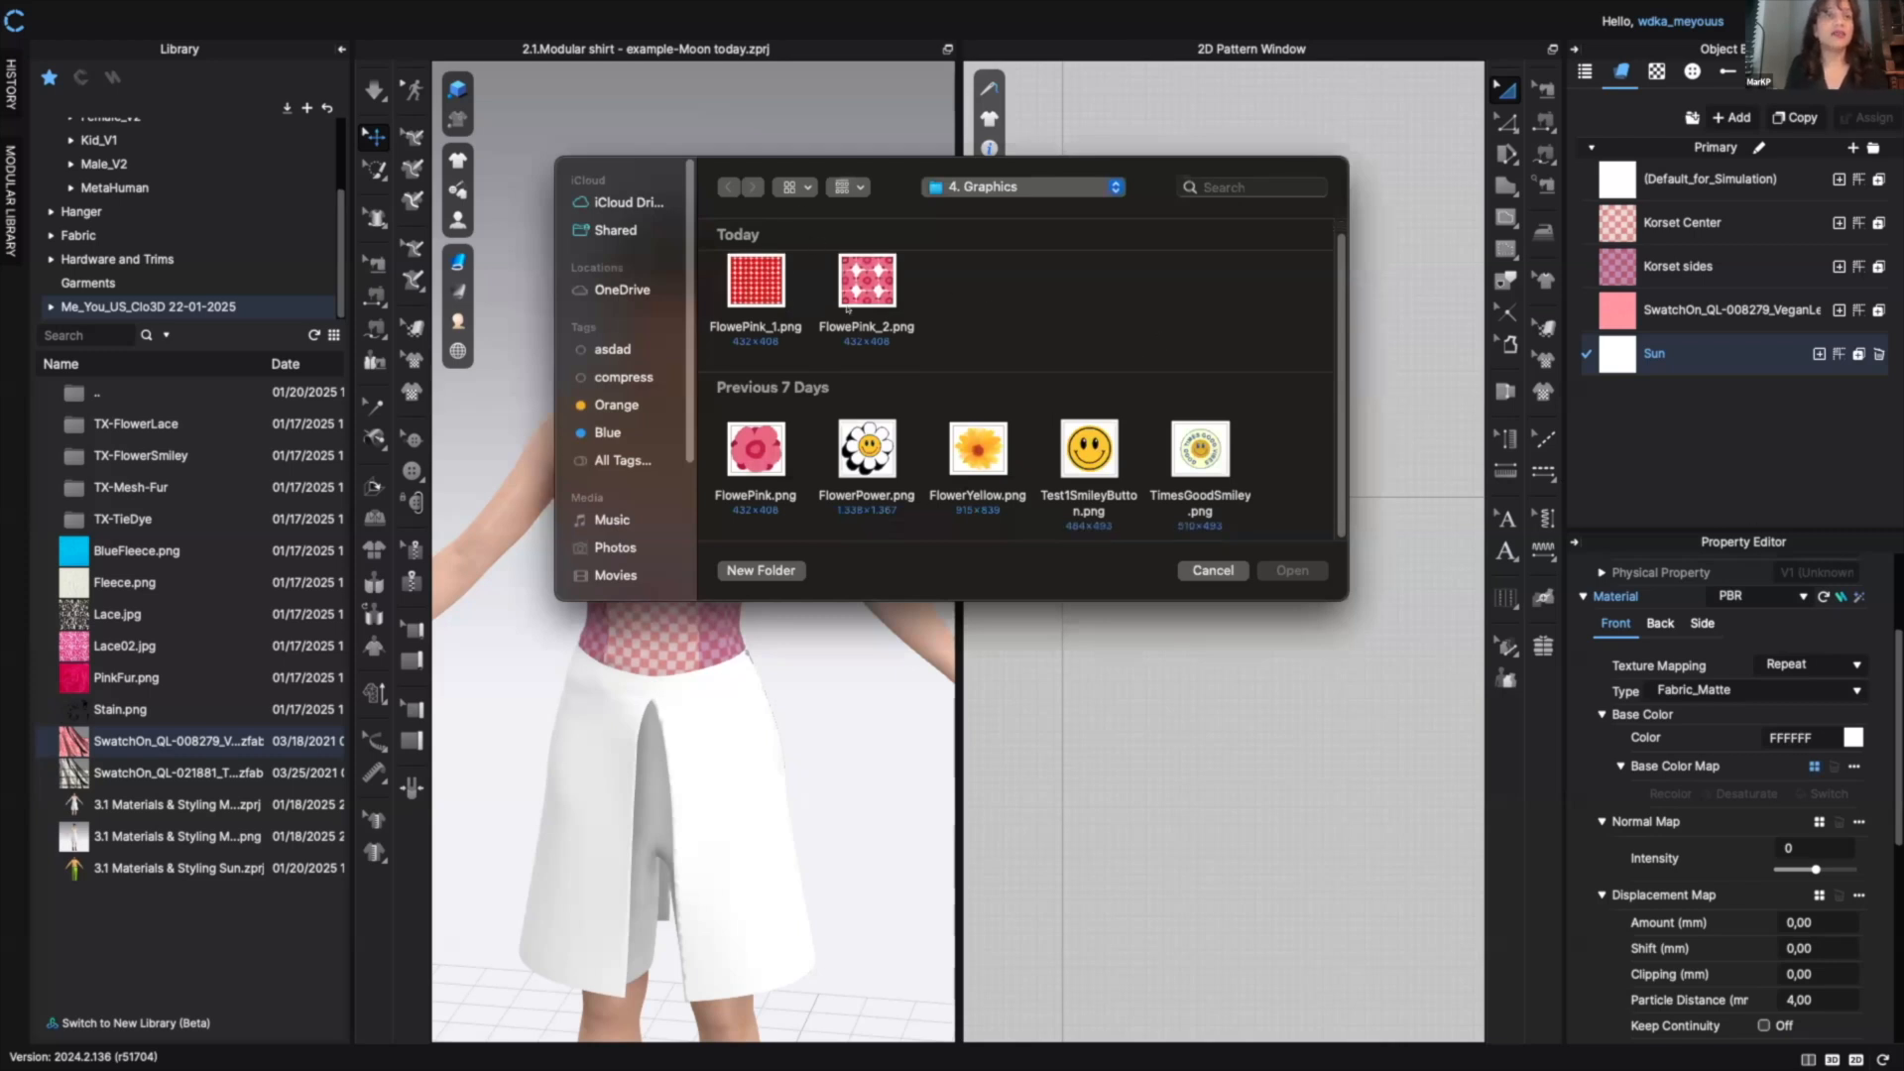
pyautogui.click(754, 279)
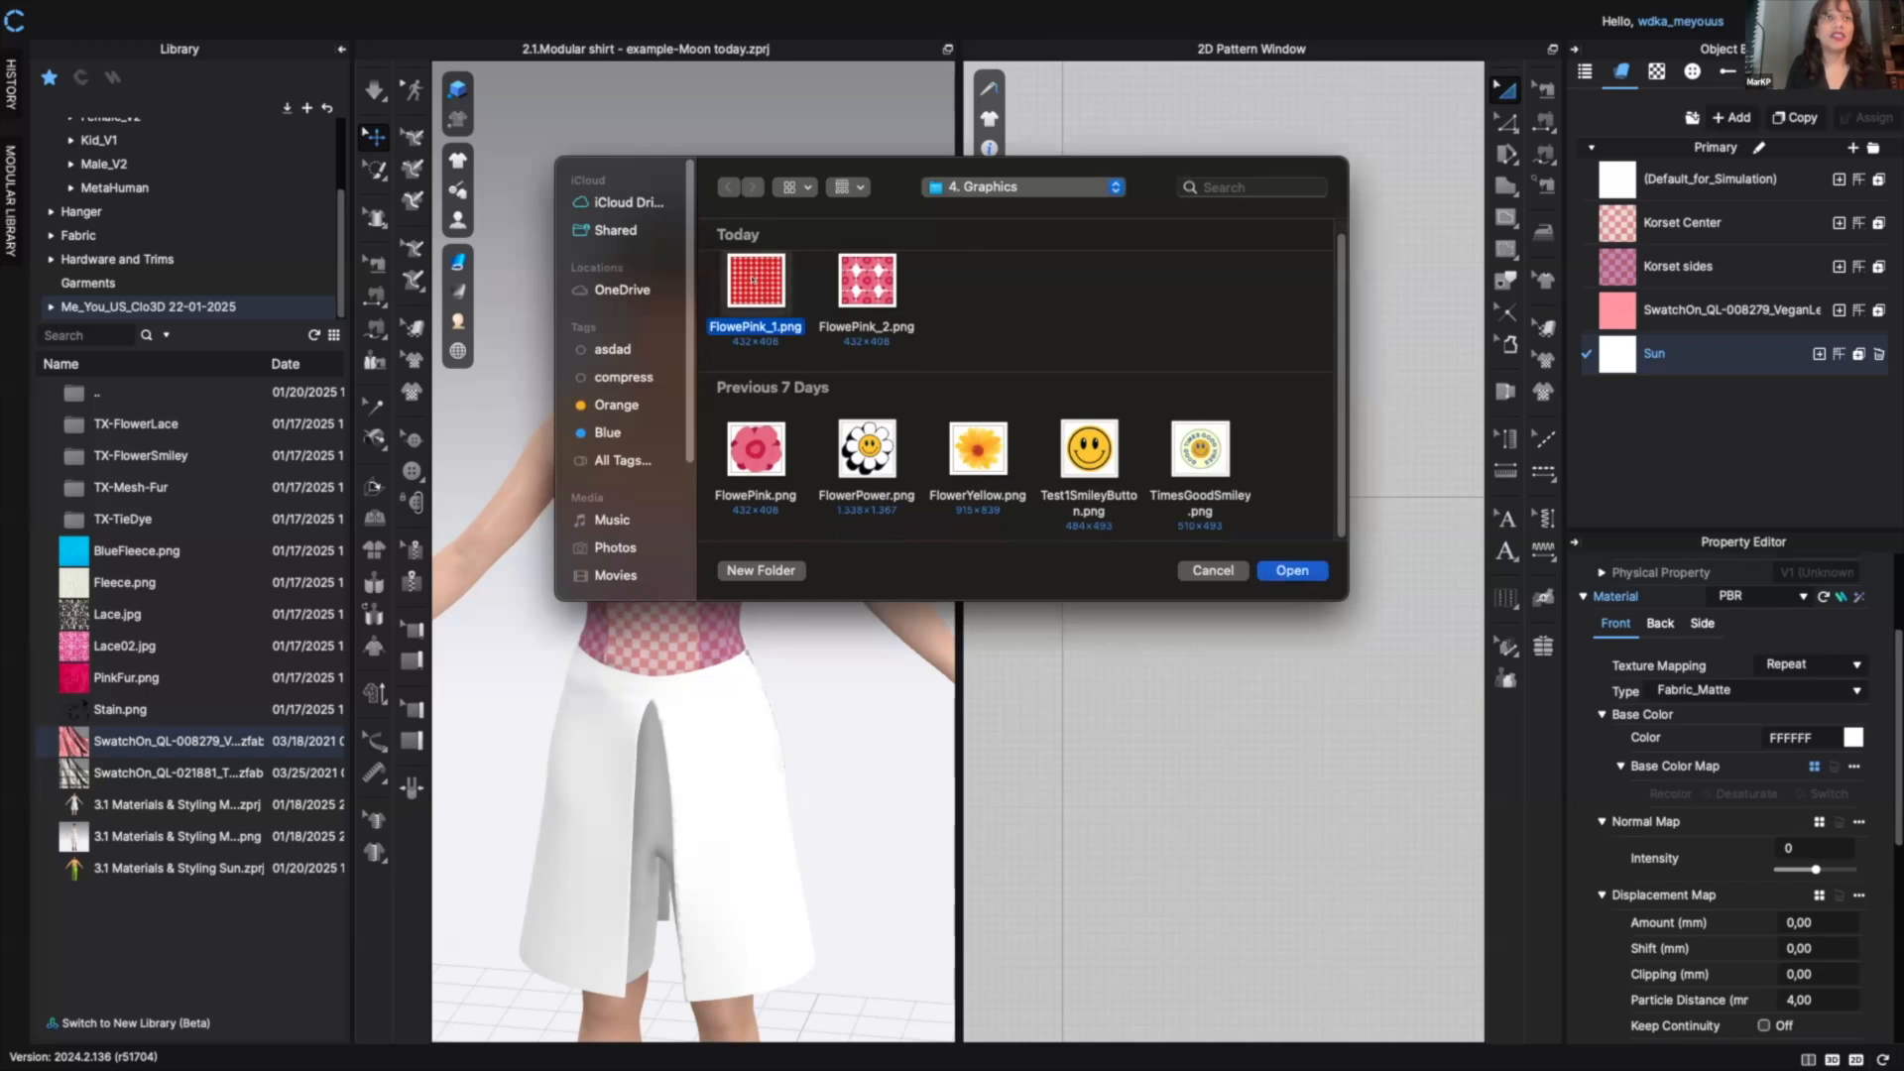
pyautogui.click(1290, 571)
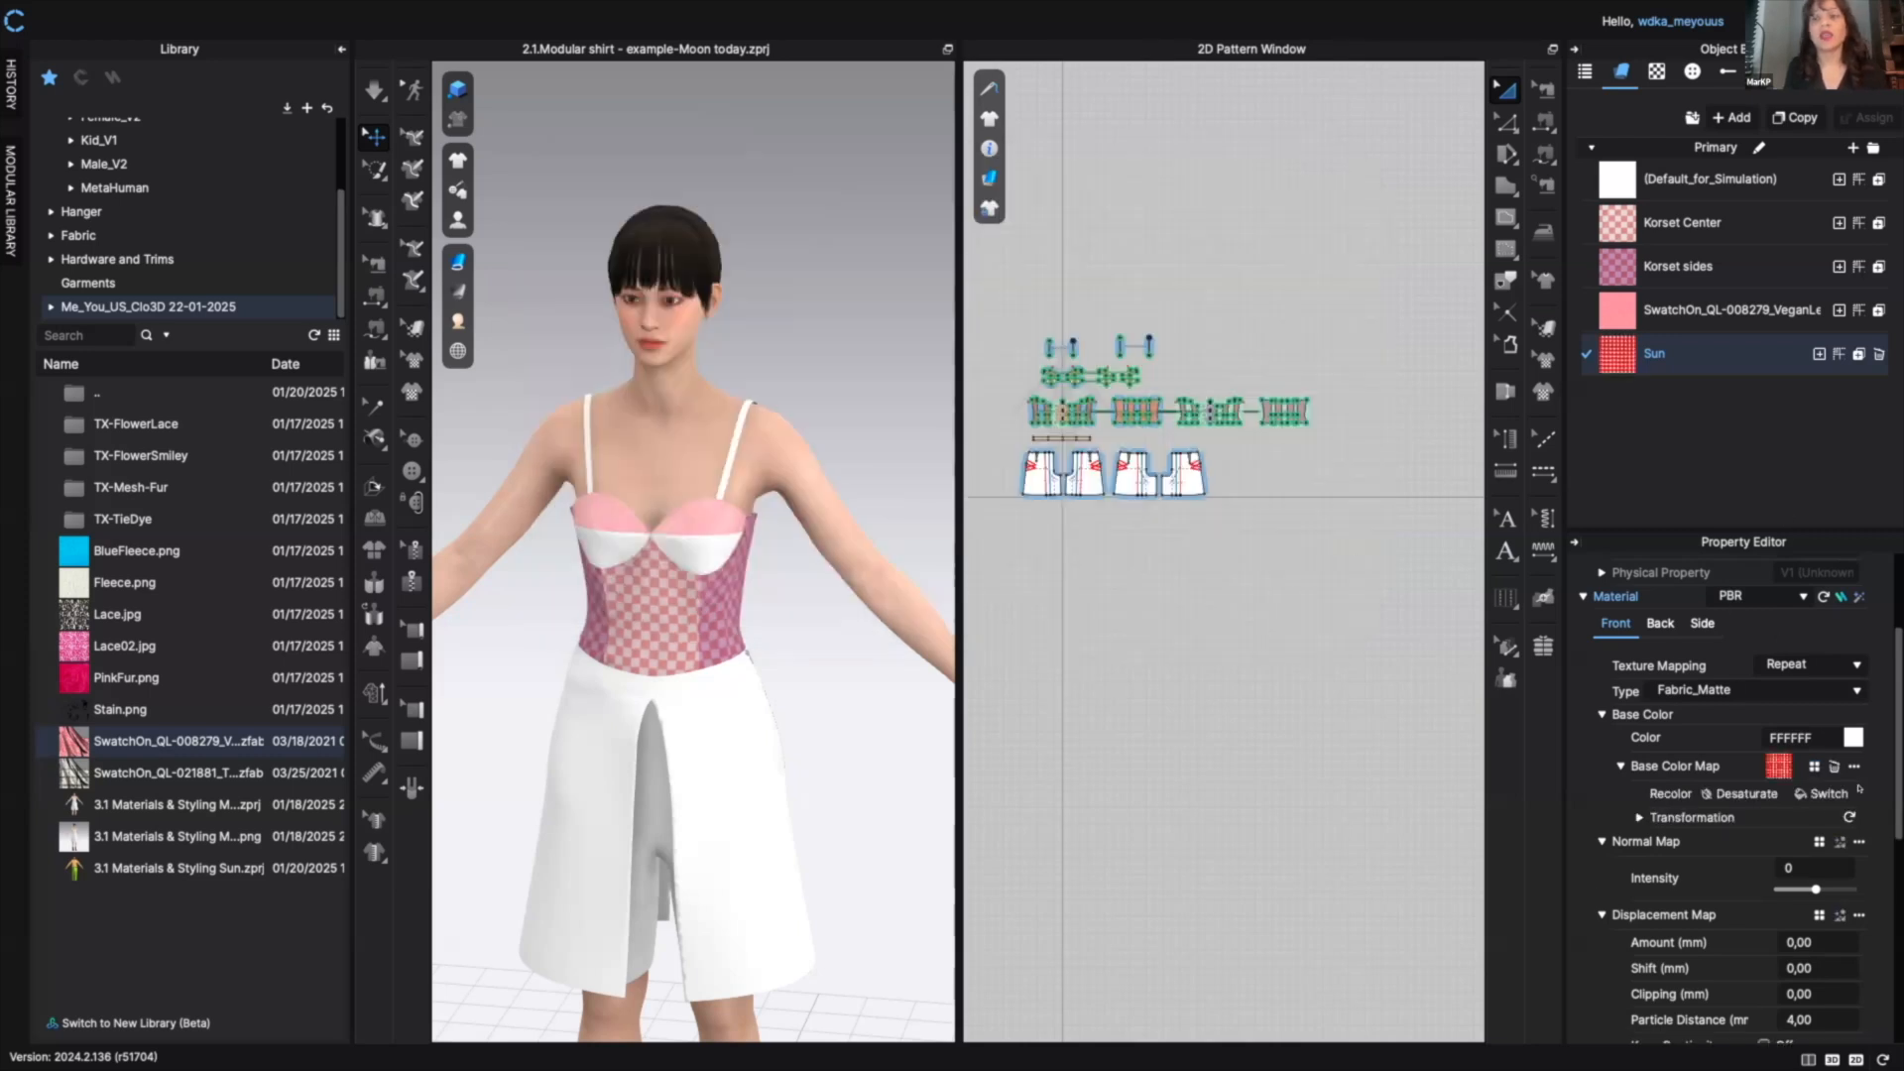
pyautogui.click(1746, 793)
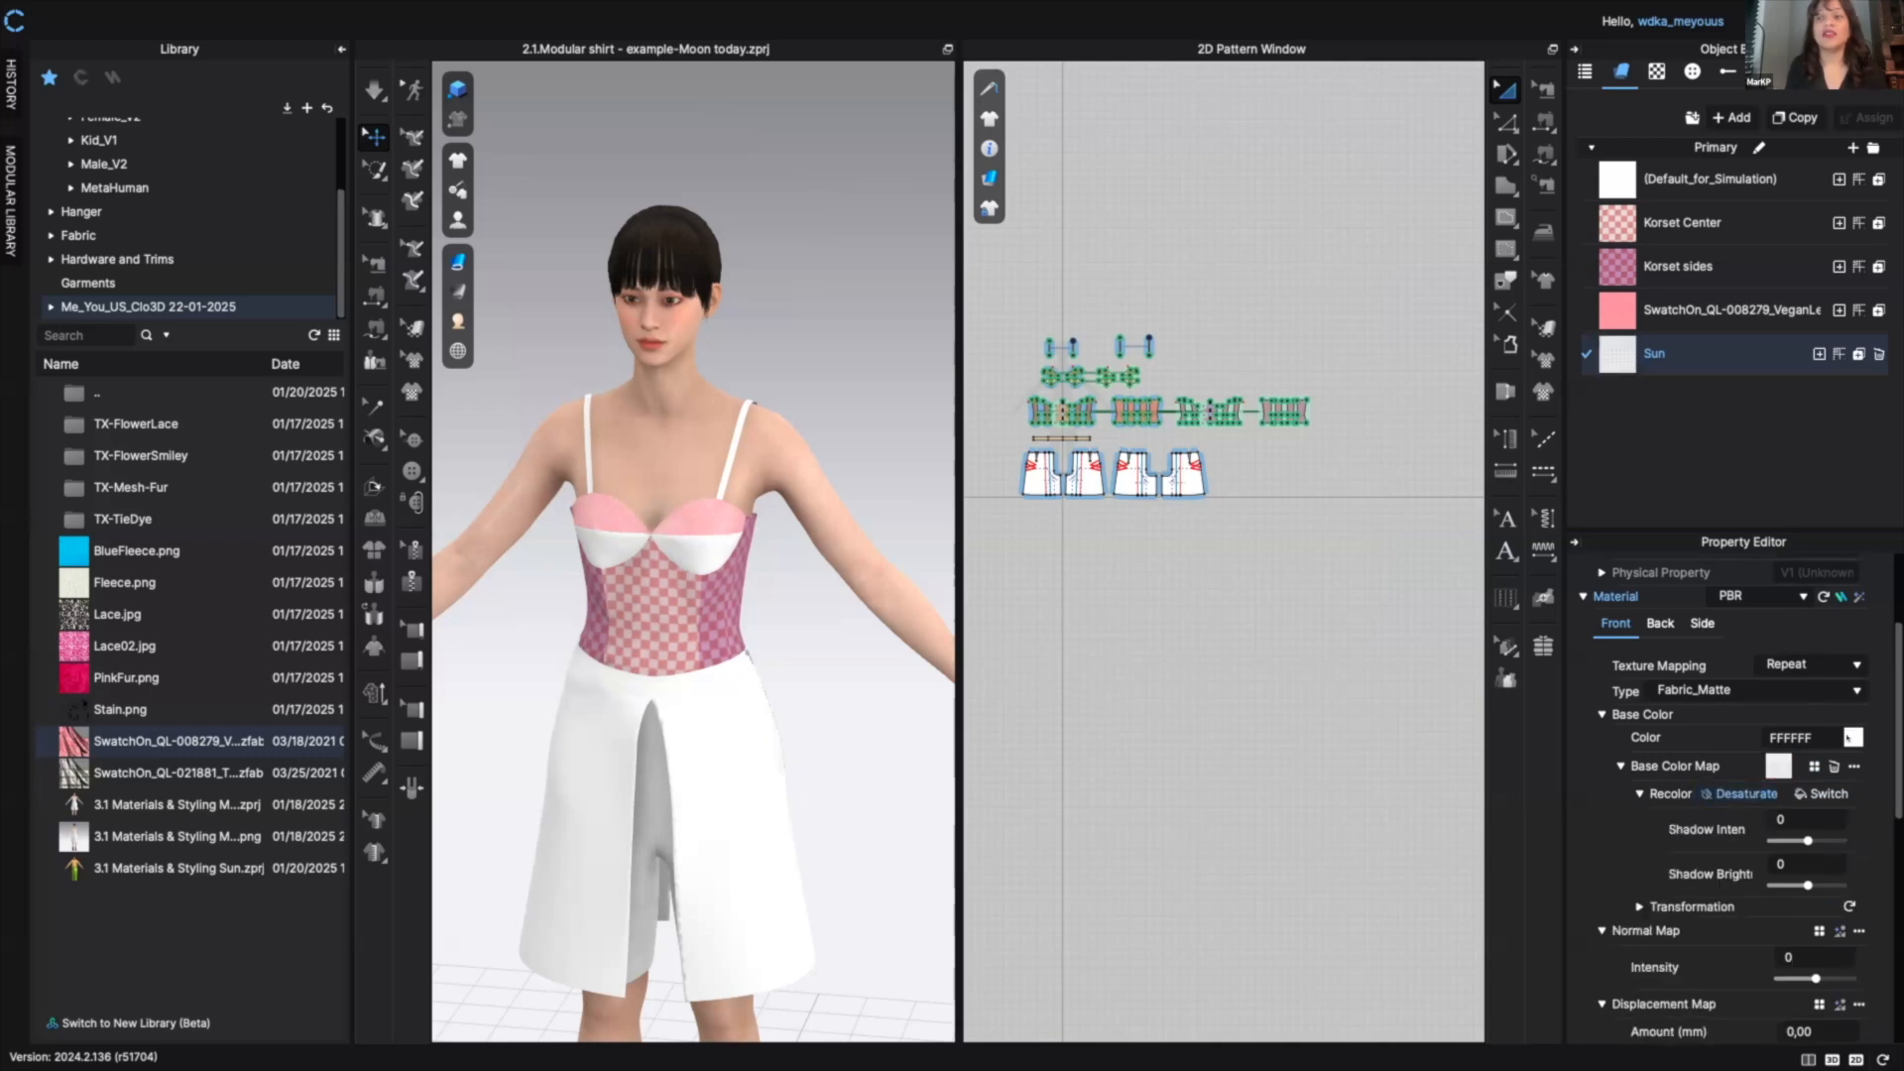
pyautogui.click(1851, 738)
pyautogui.click(864, 356)
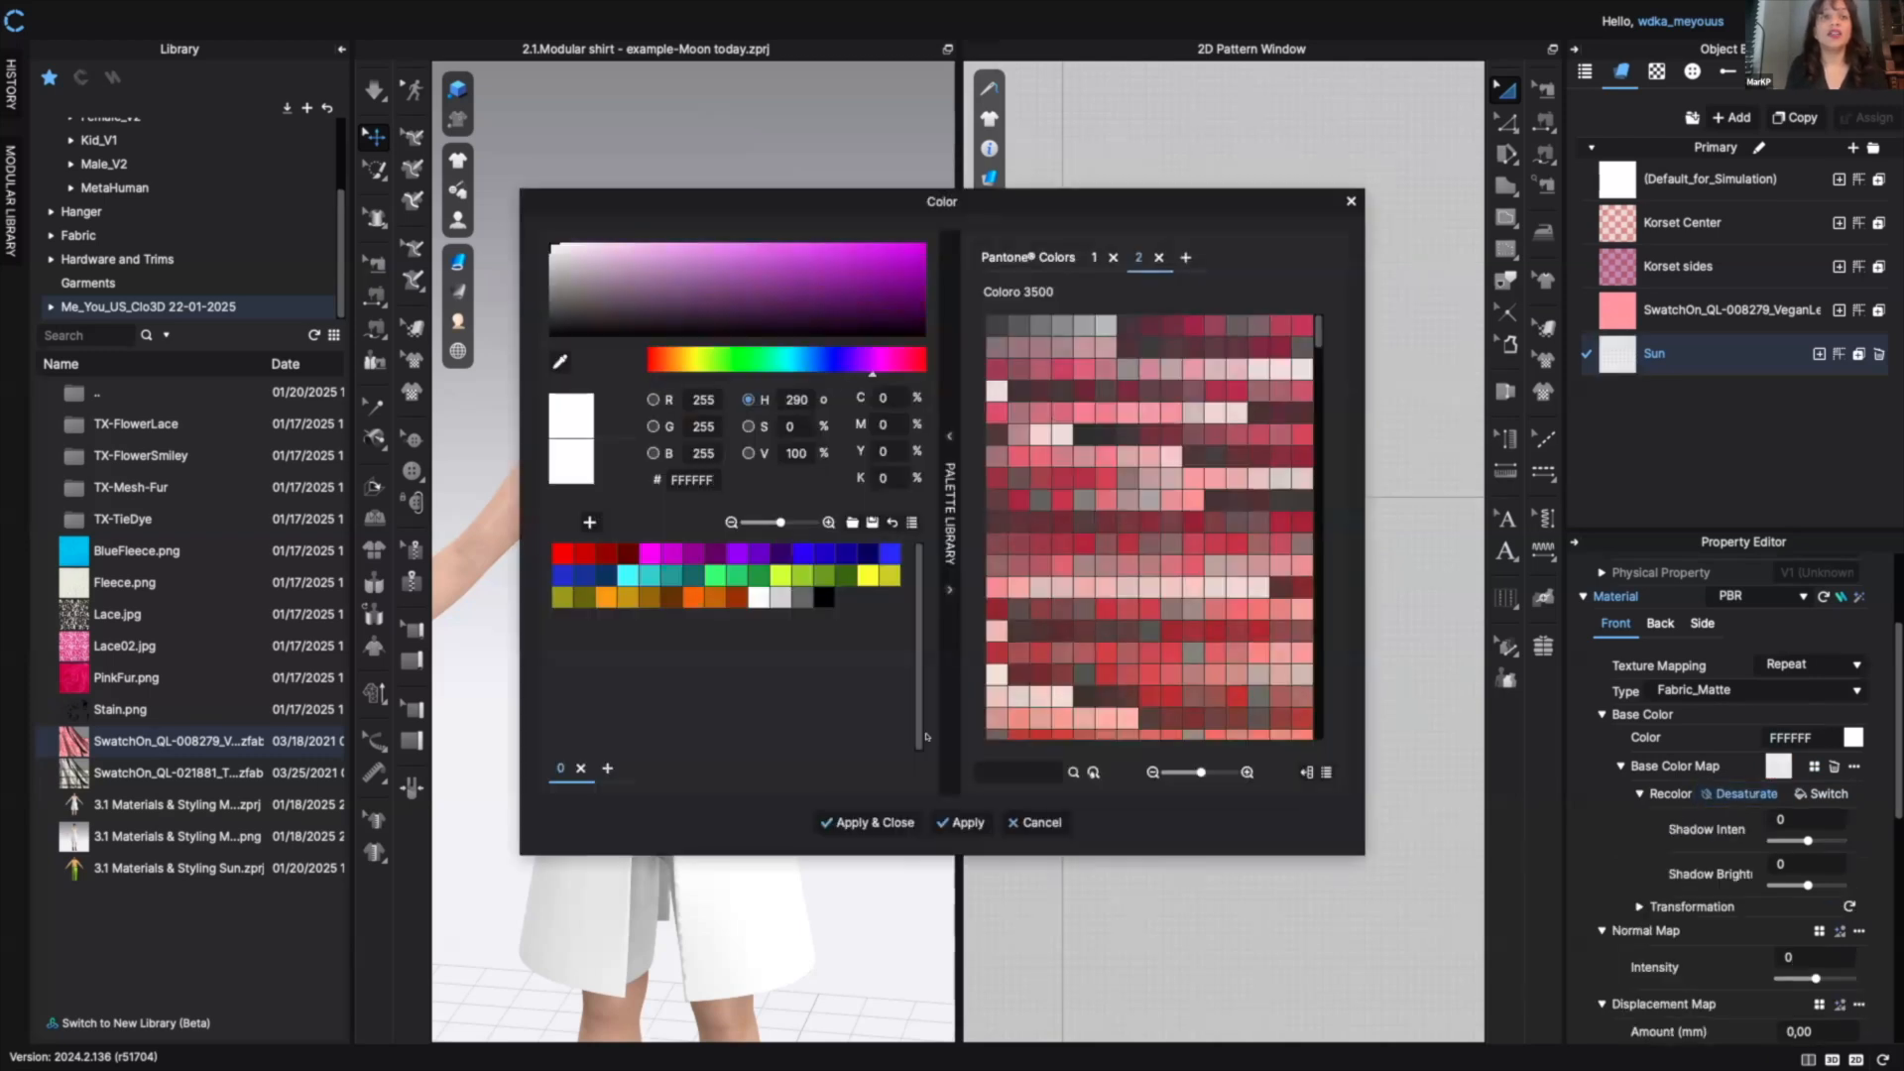
pyautogui.click(868, 822)
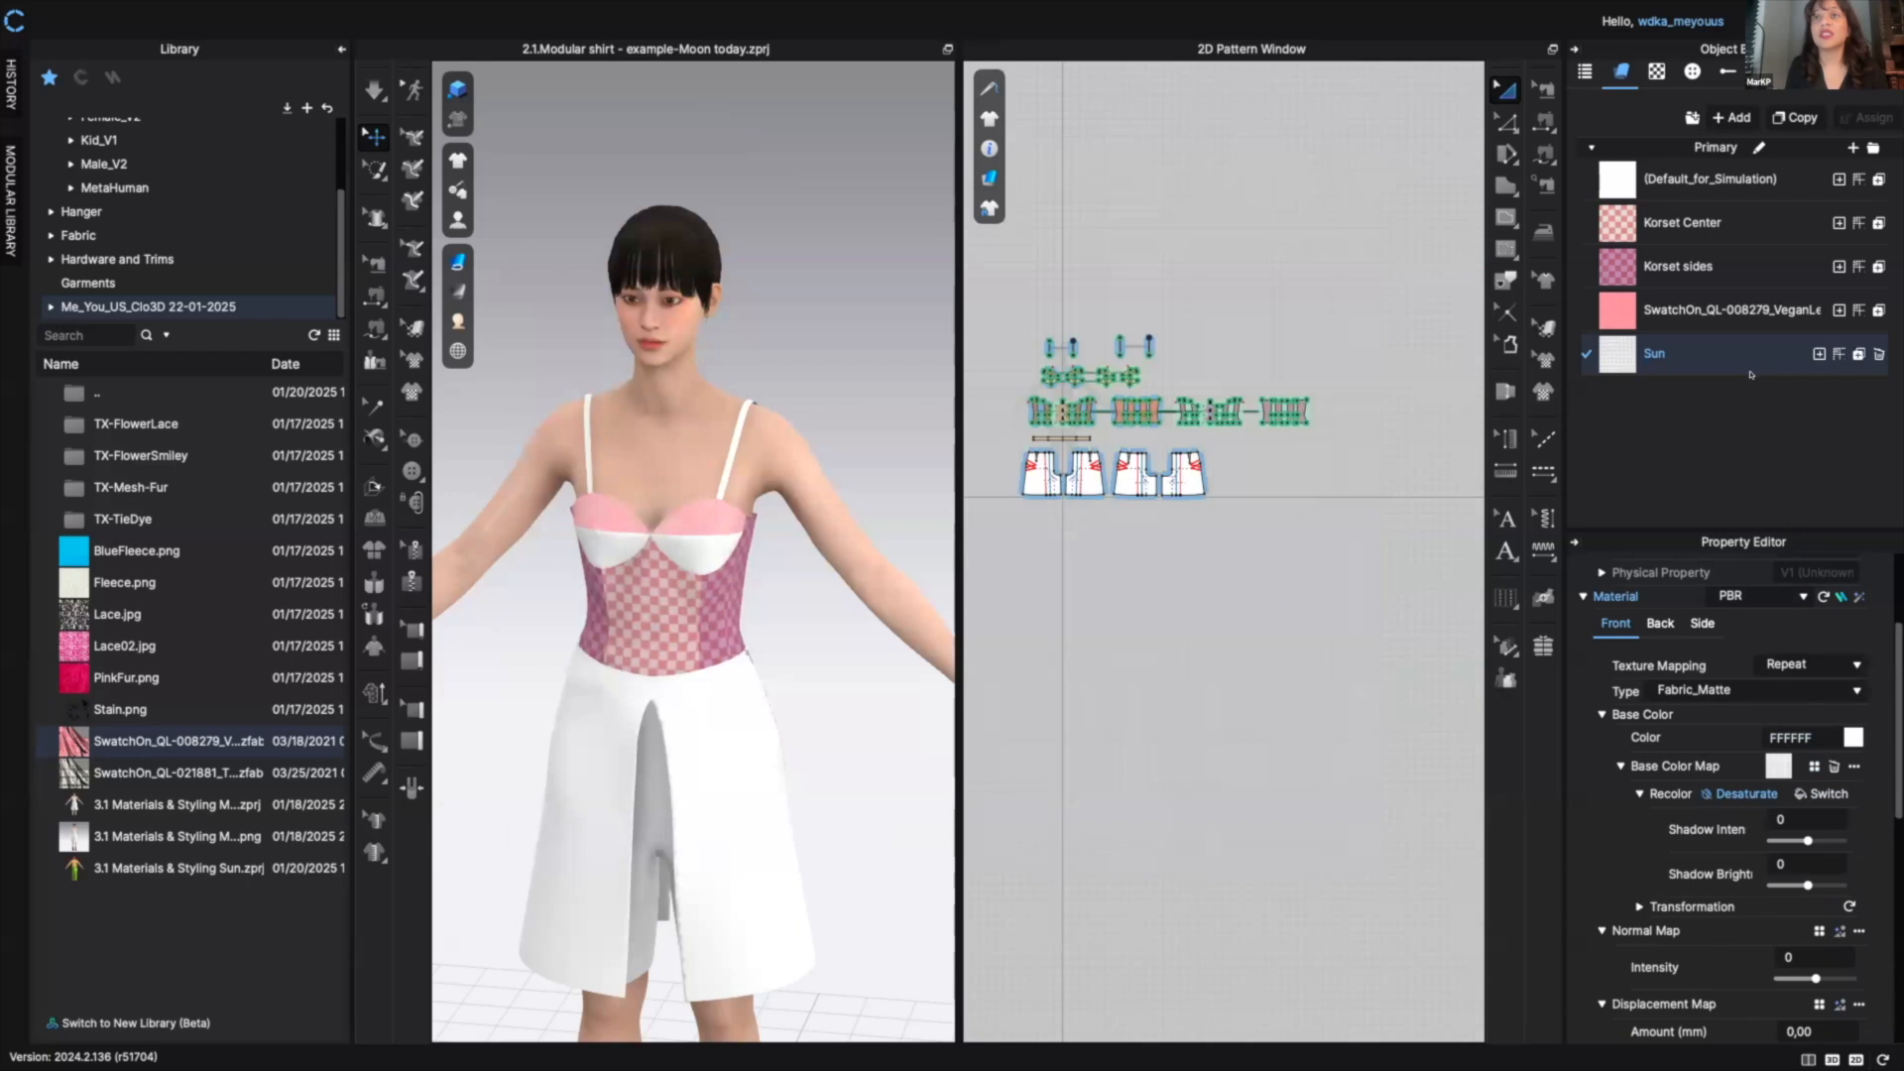
# - Set the Sun fabric's base color to the violet-blue 7F7BD7
pyautogui.click(1853, 738)
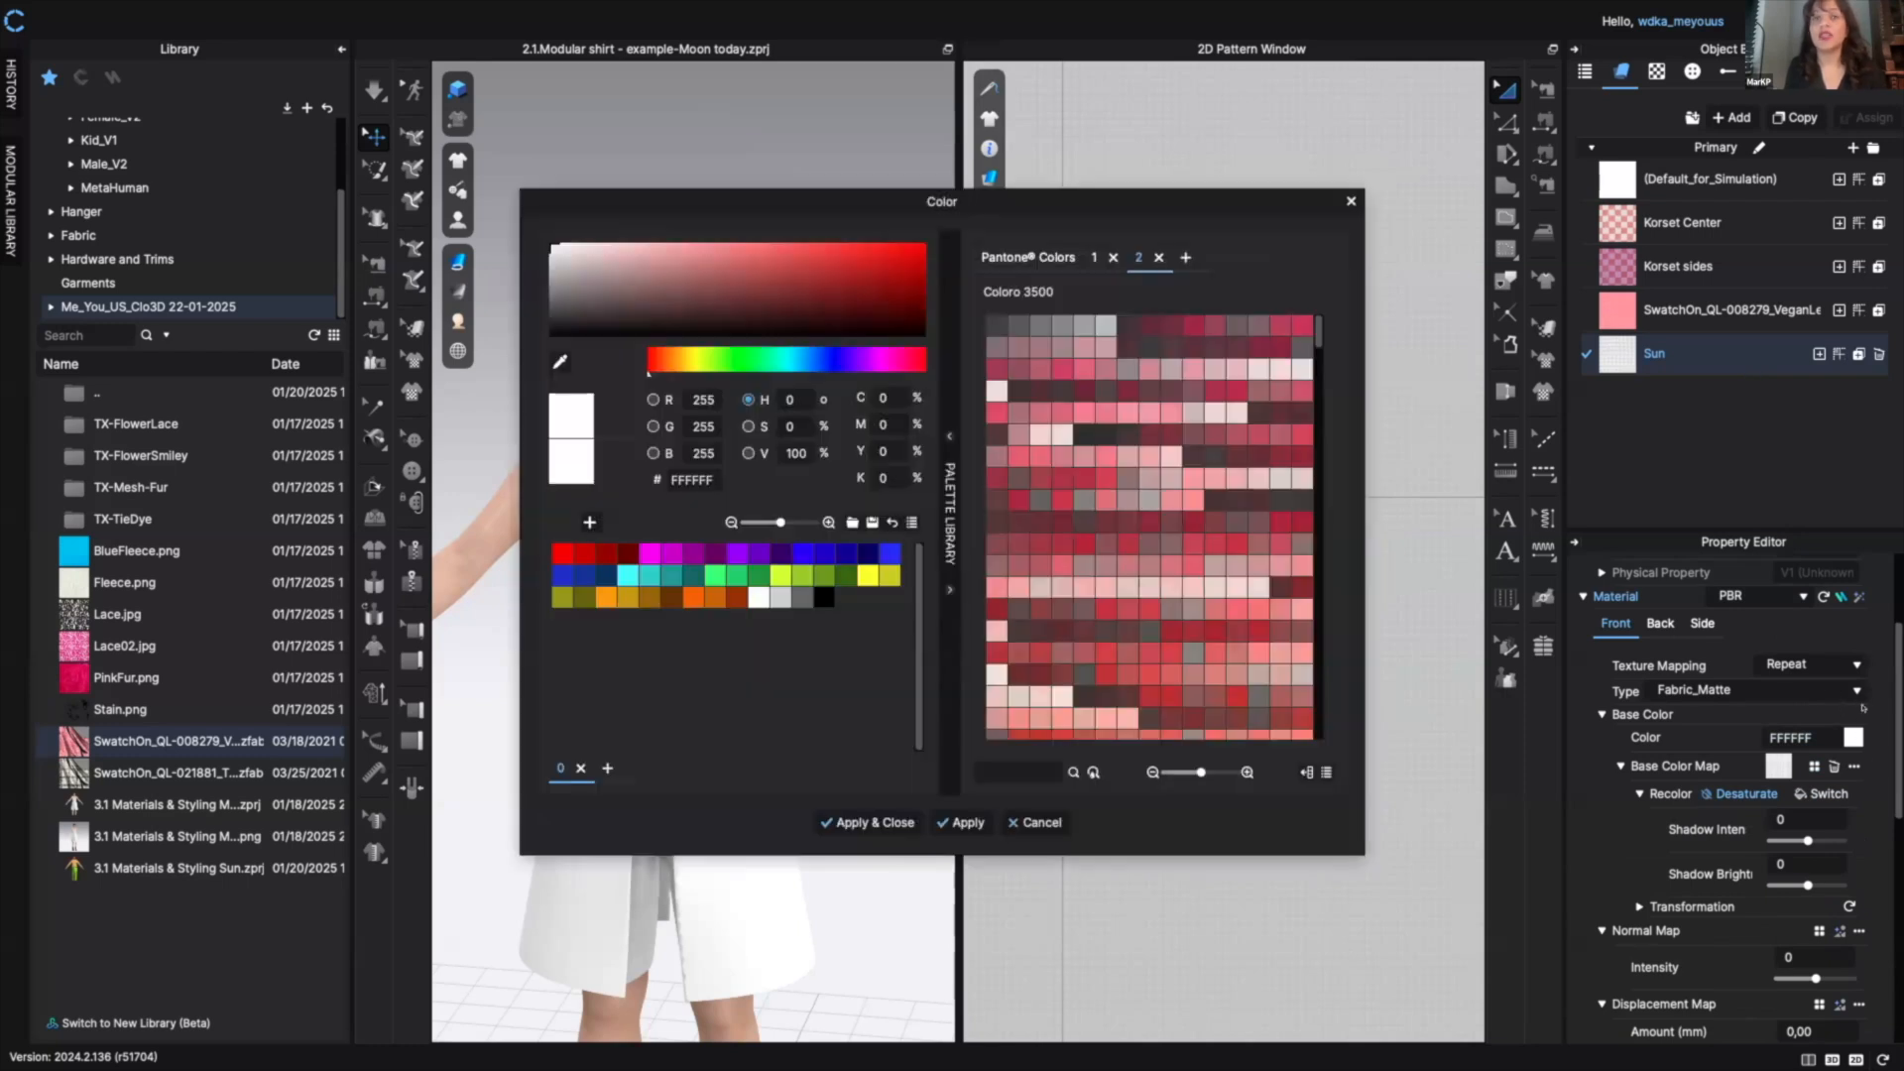
pyautogui.click(833, 360)
pyautogui.click(881, 262)
pyautogui.click(712, 258)
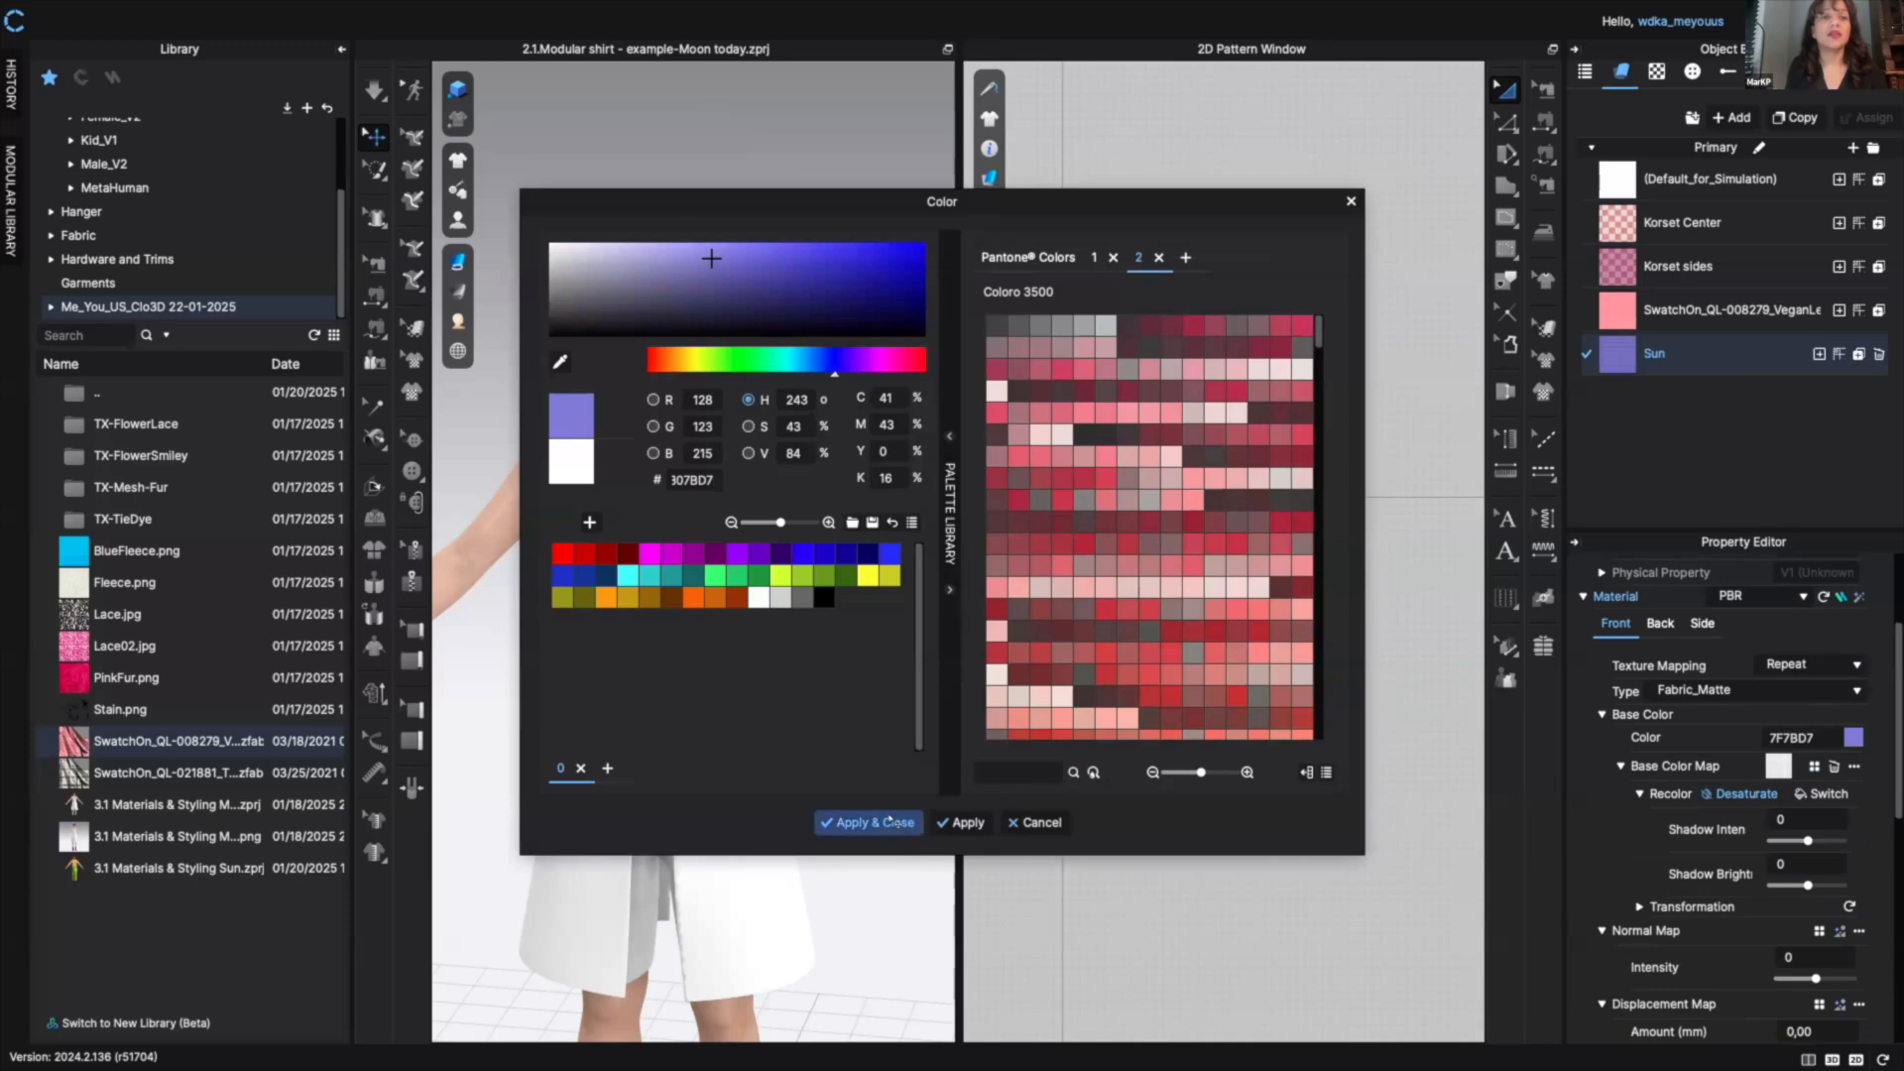
pyautogui.click(869, 823)
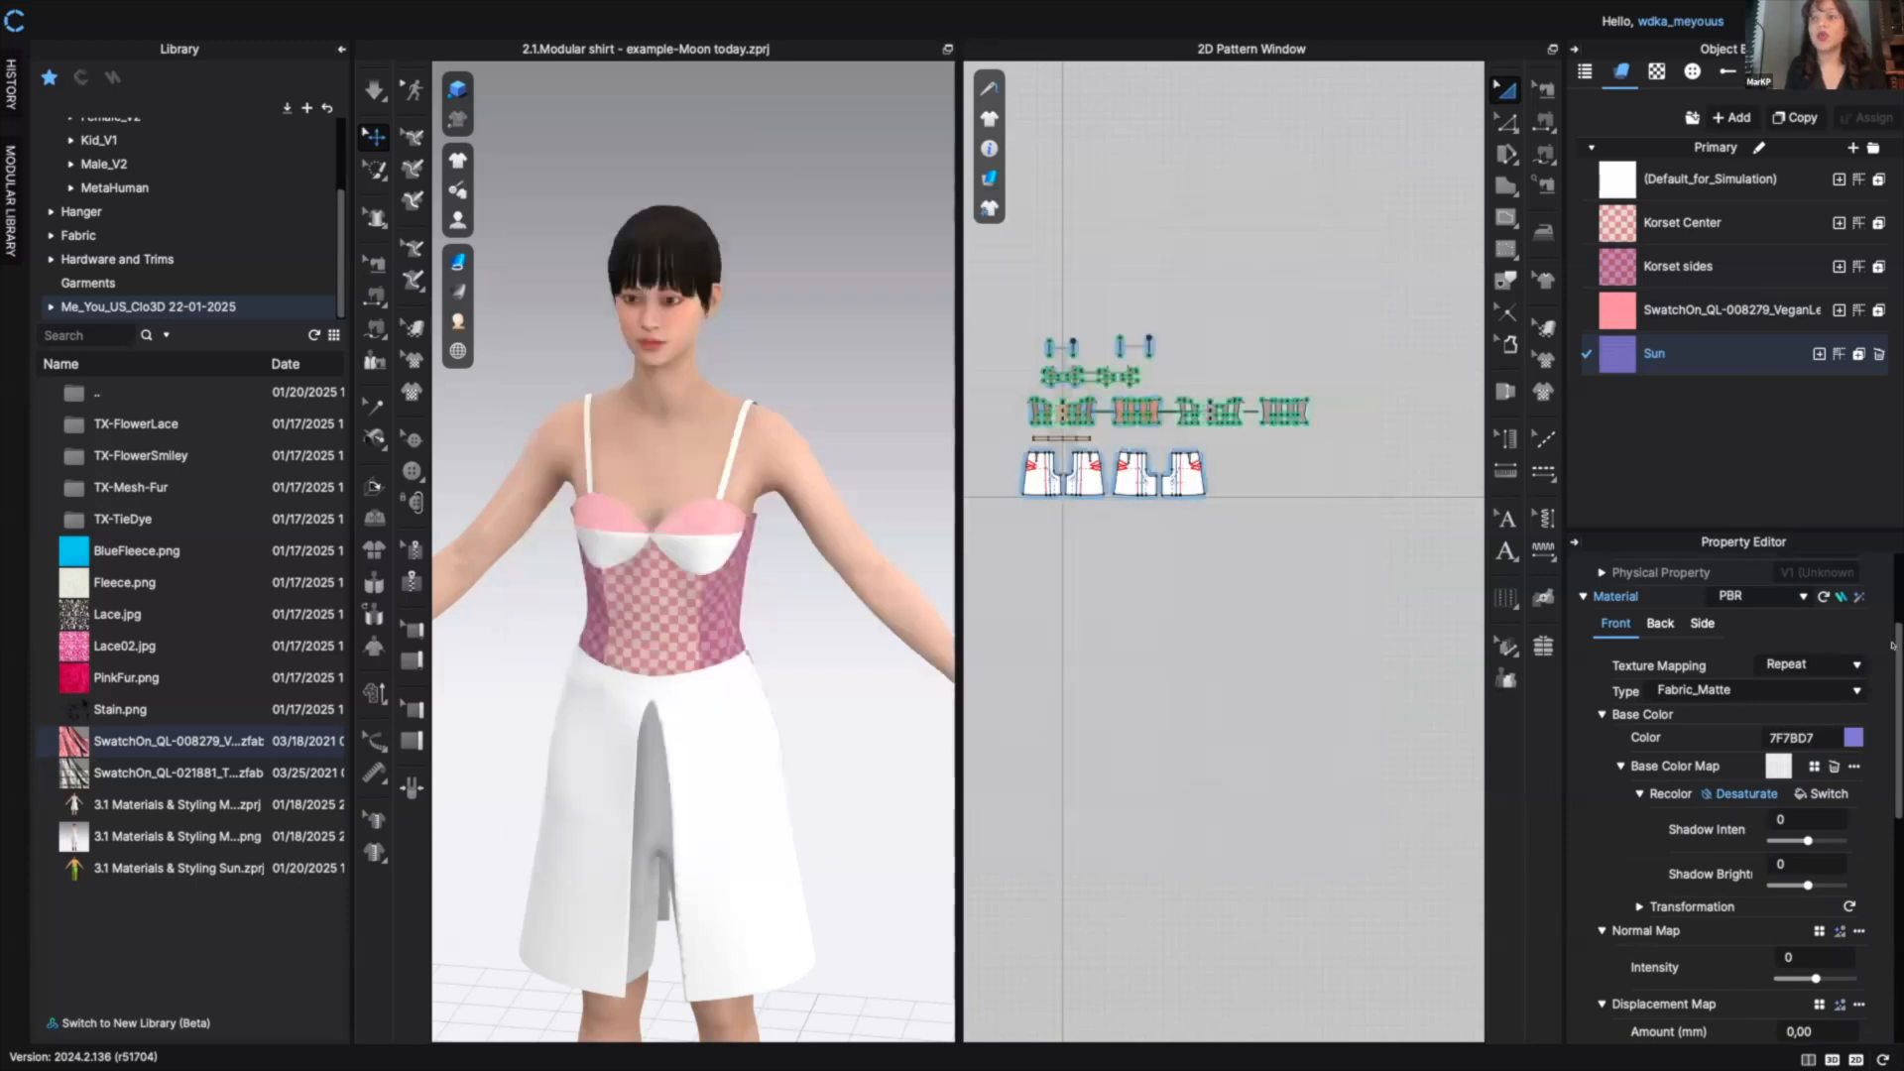
pyautogui.scroll(-1, 1879, 657)
pyautogui.scroll(-1, 1882, 660)
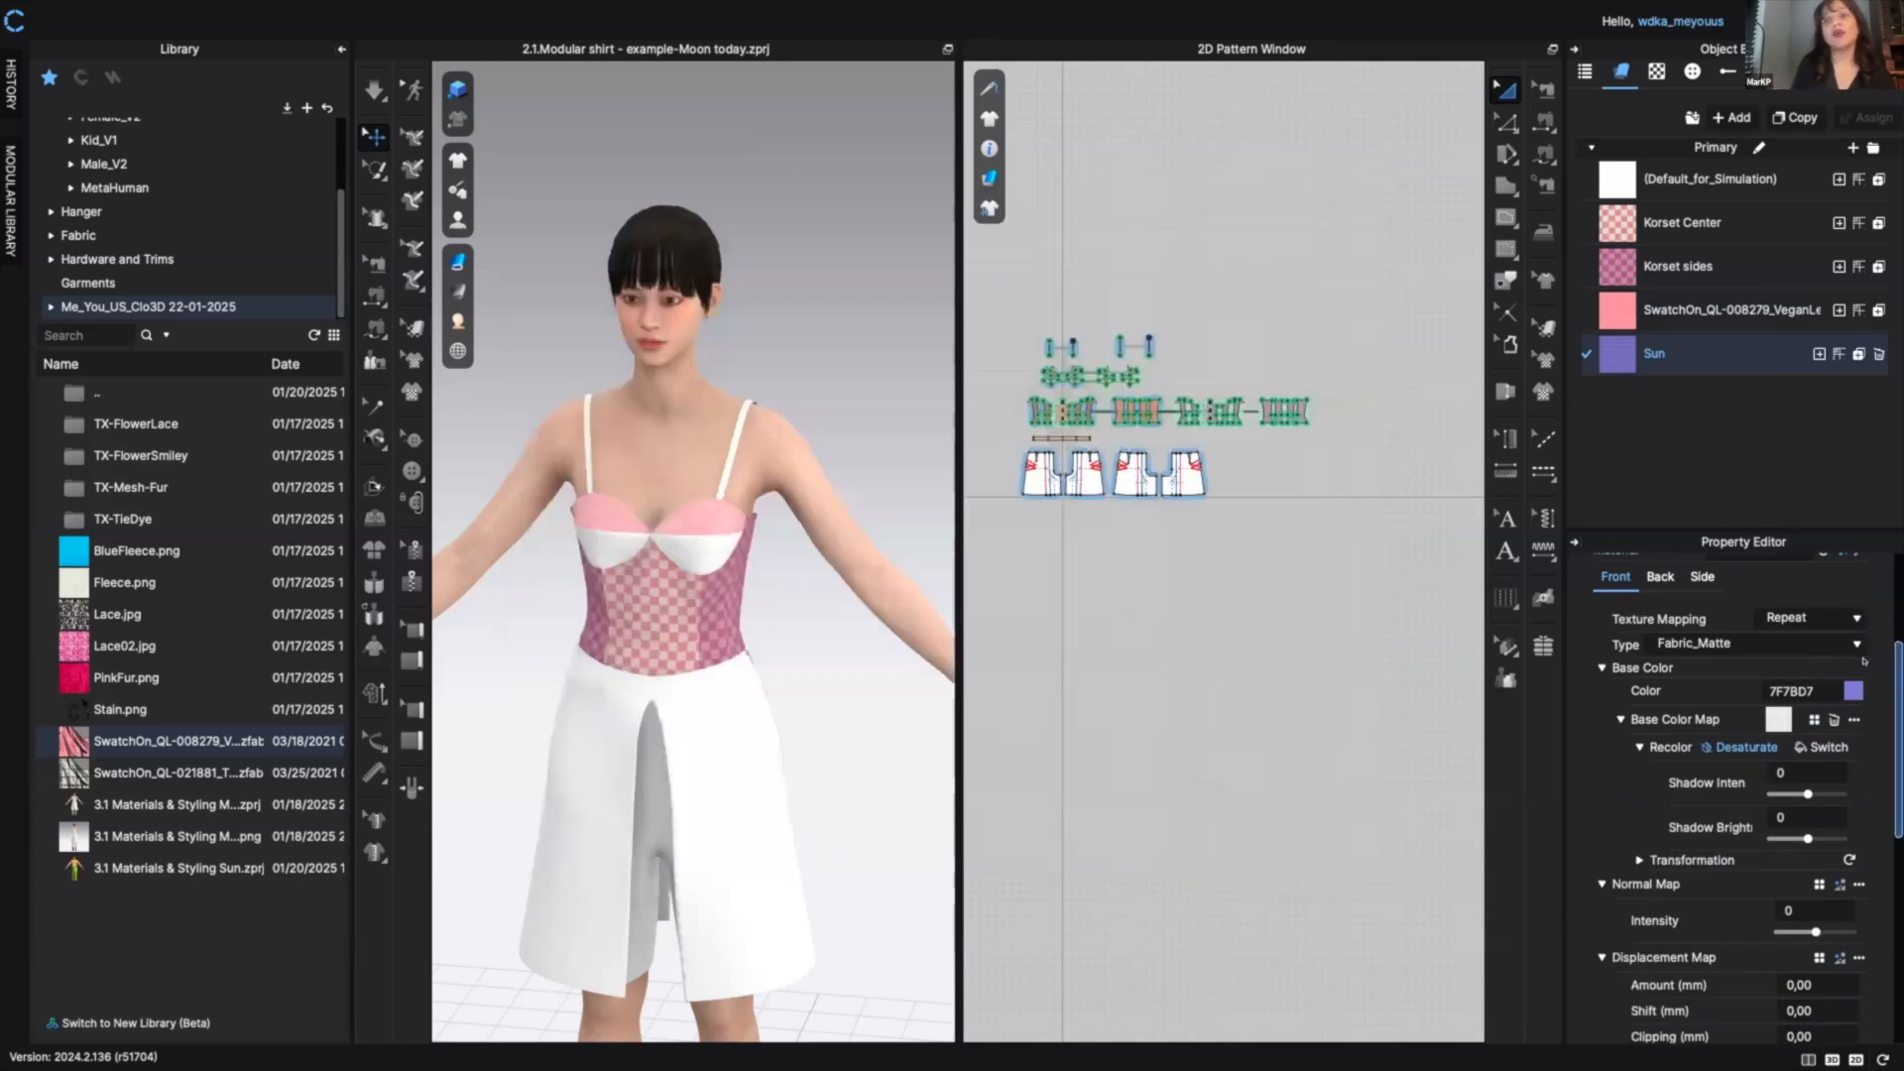
# - Set the Sun fabric's material type to Leather
pyautogui.click(1843, 646)
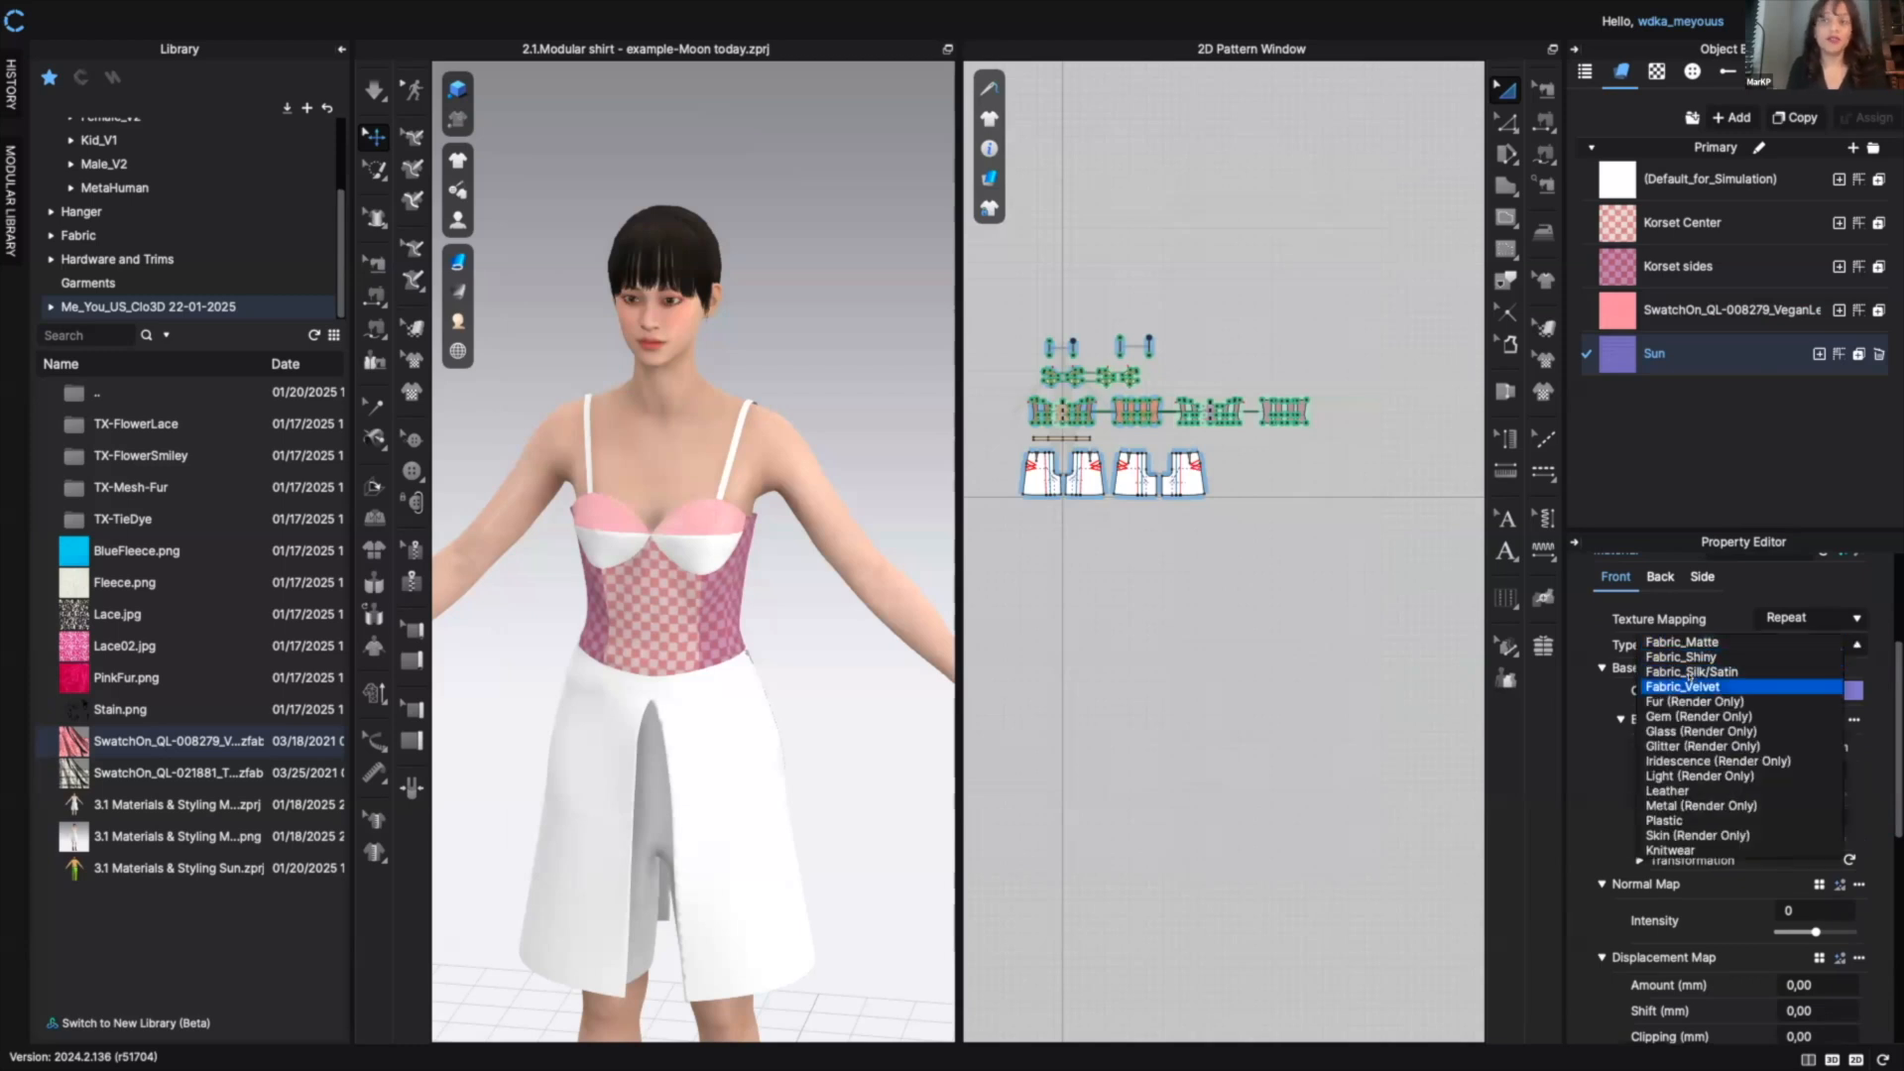
pyautogui.click(1692, 789)
pyautogui.scroll(-3, 1894, 640)
pyautogui.scroll(-3, 1890, 684)
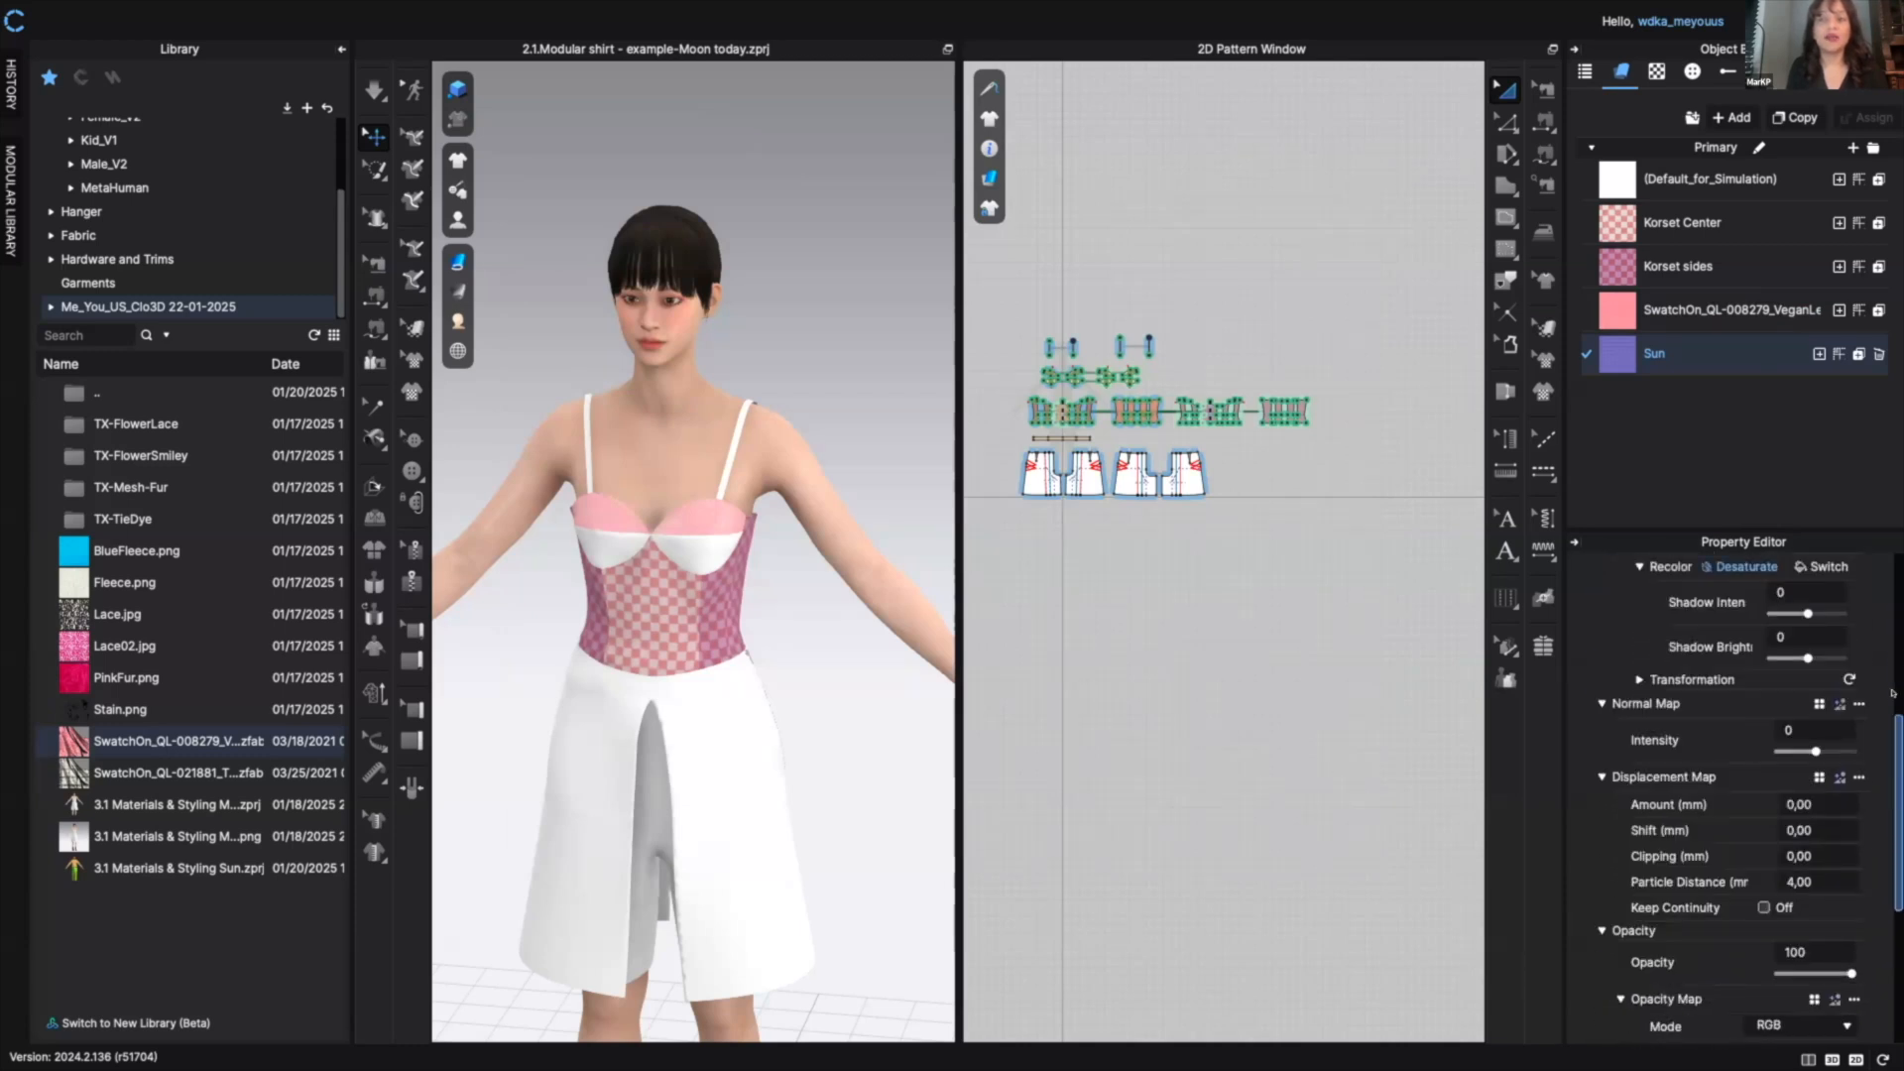
# - Generate the Sun fabric's normal, displacement and opacity maps from its base texture
pyautogui.scroll(3, 1893, 692)
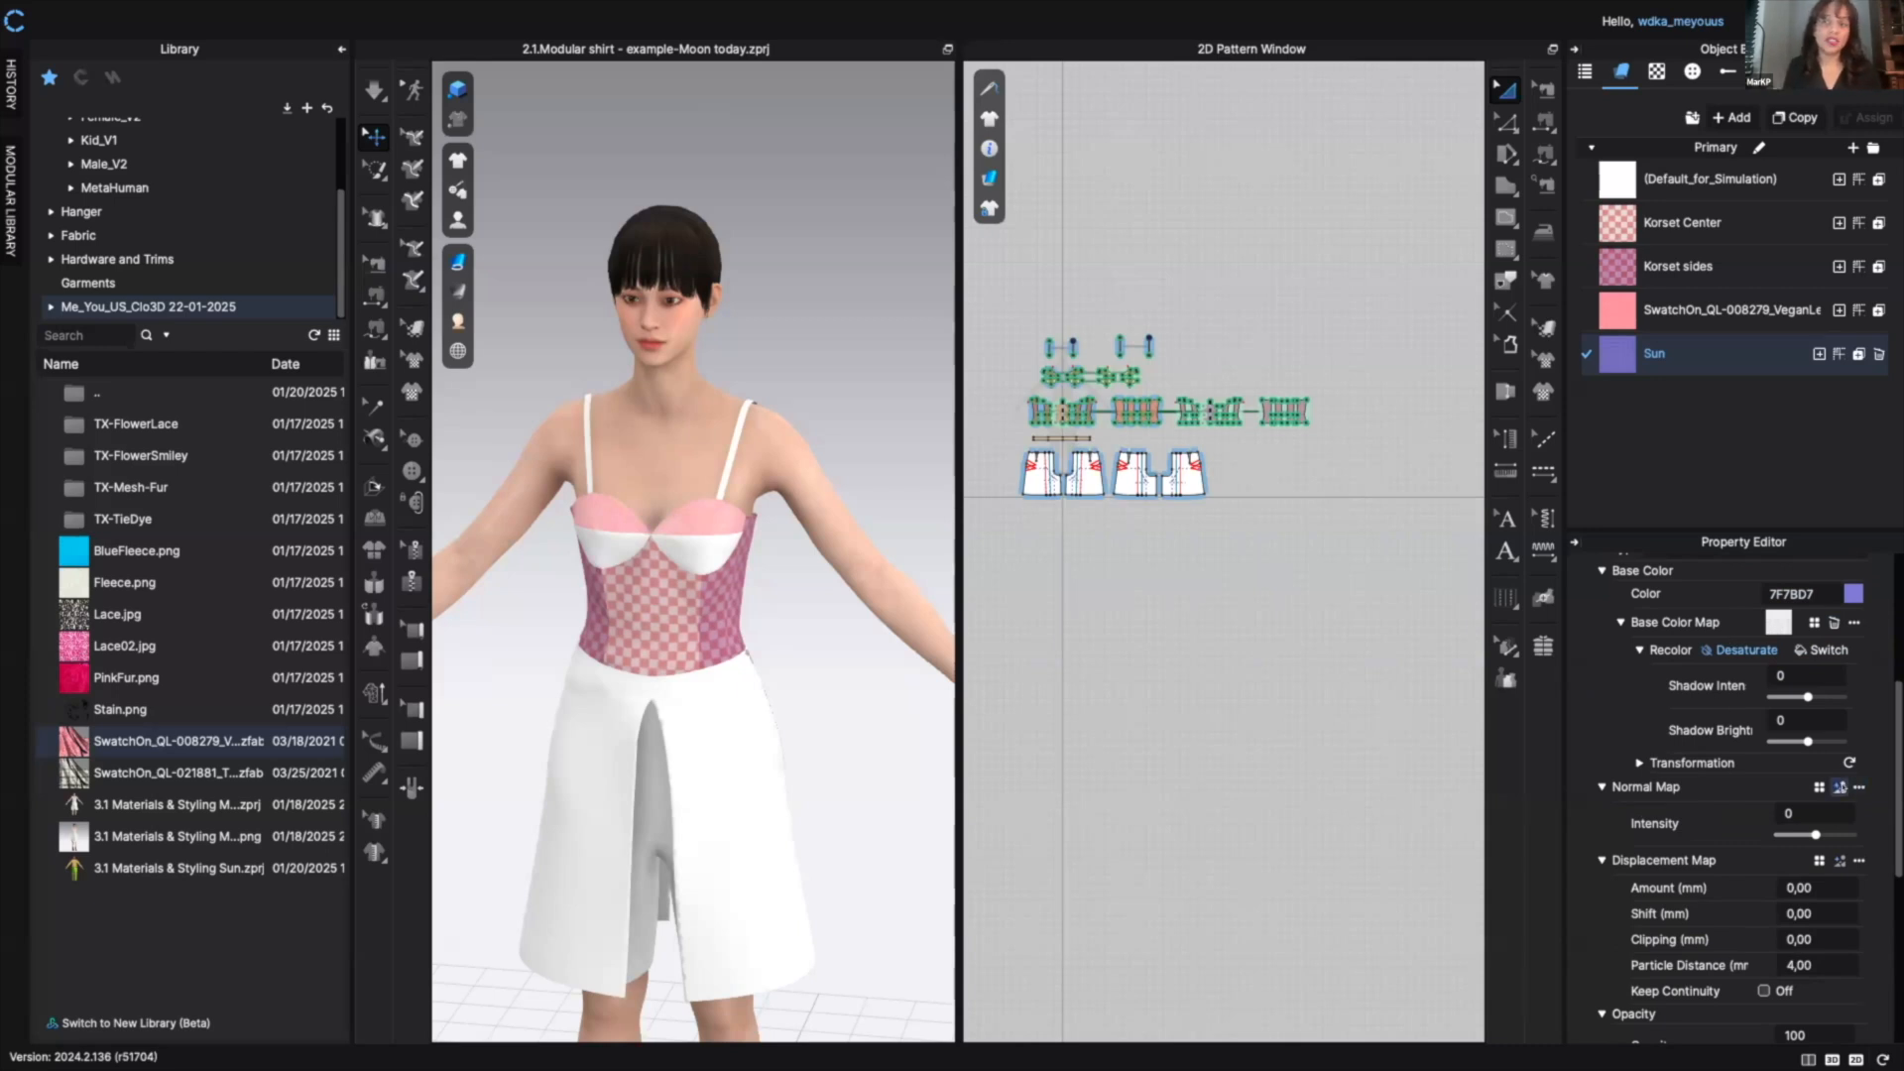
pyautogui.click(1840, 787)
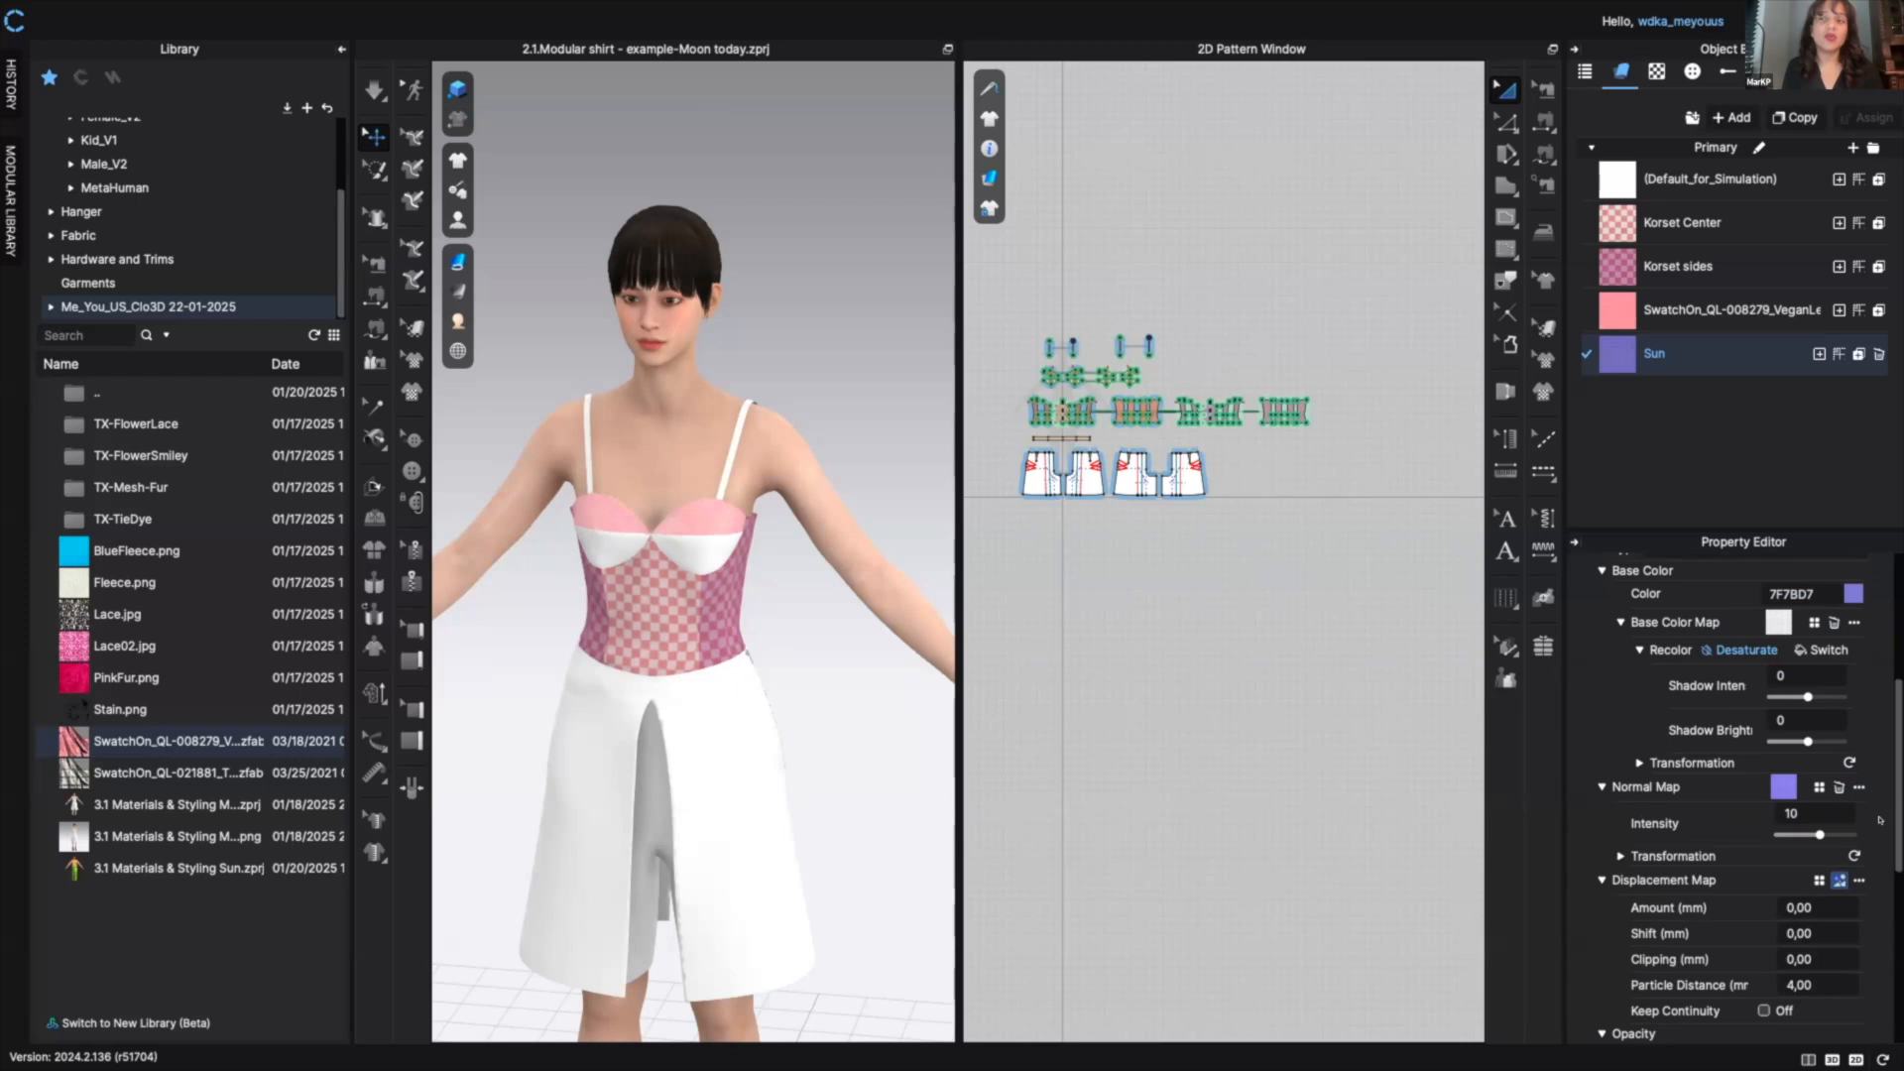
pyautogui.moveTo(1895, 801); pyautogui.dragTo(1882, 894)
pyautogui.scroll(-3, 1835, 848)
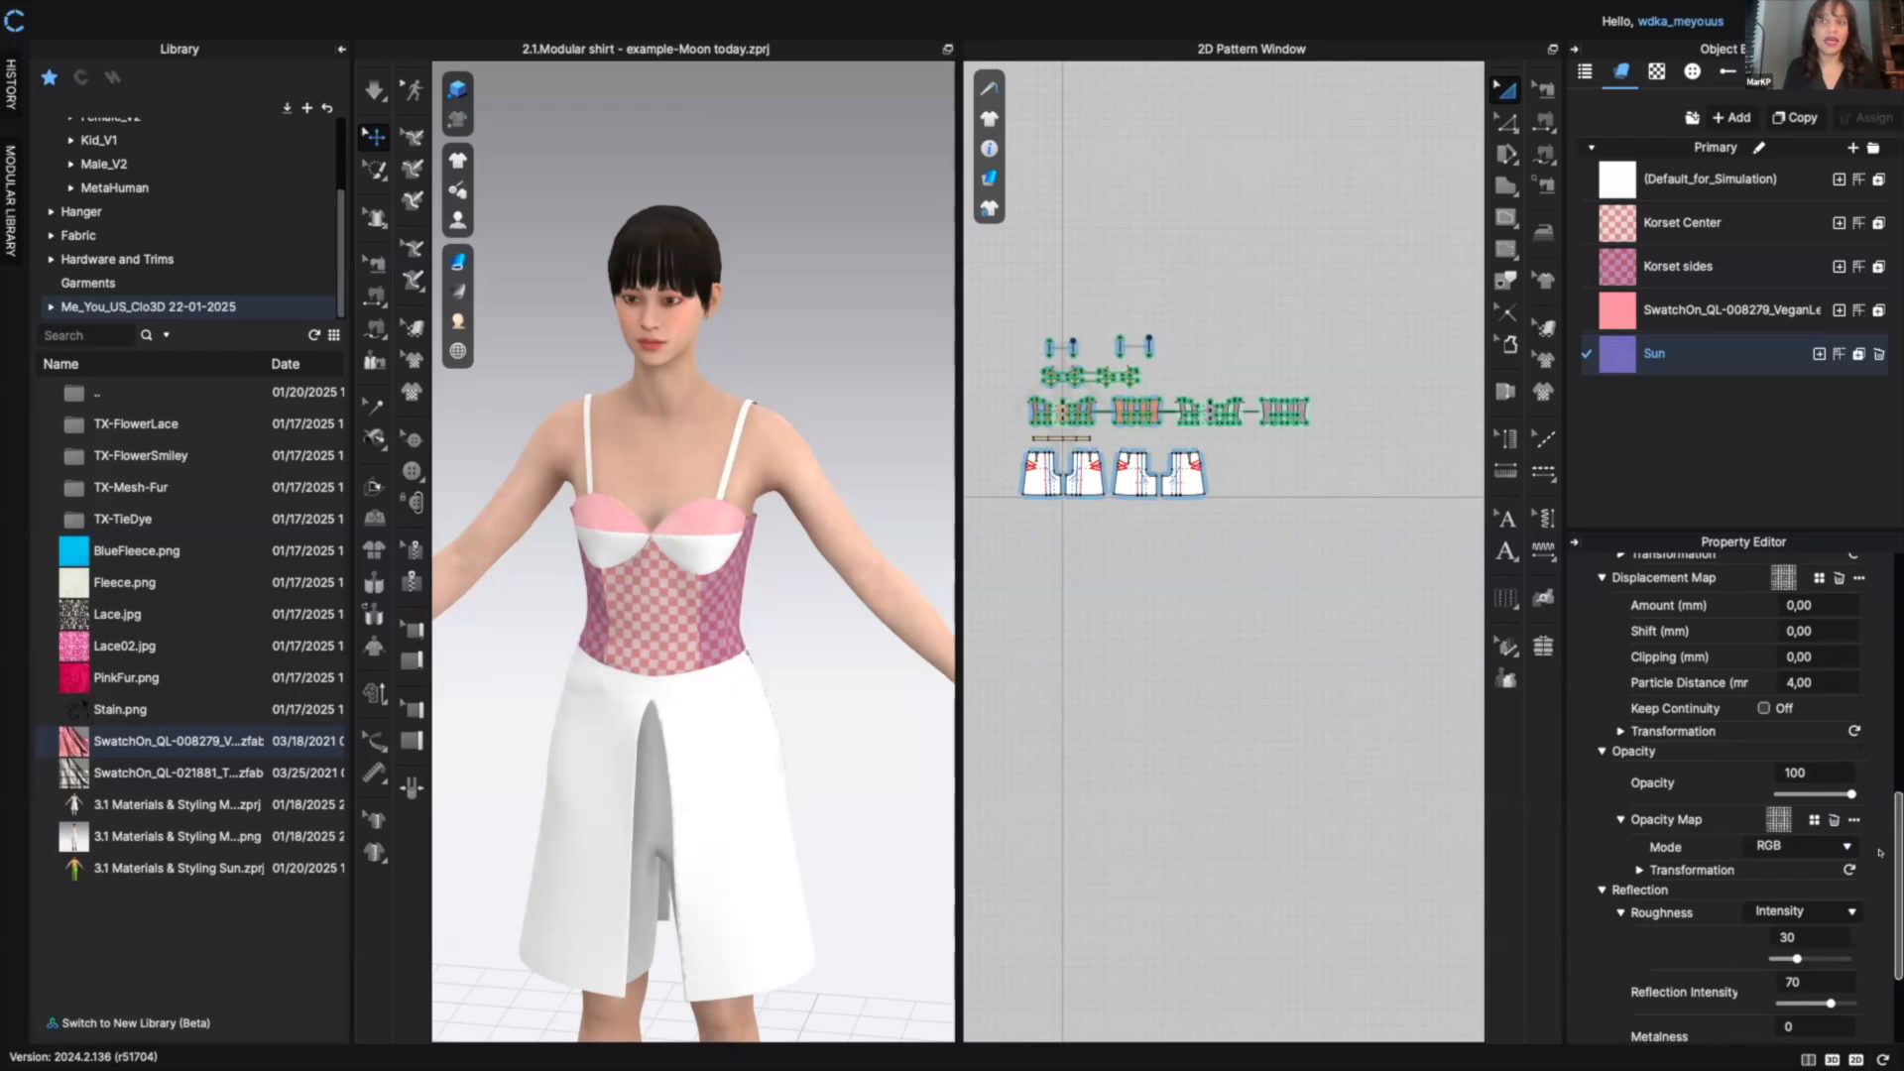
pyautogui.scroll(-5, 1875, 900)
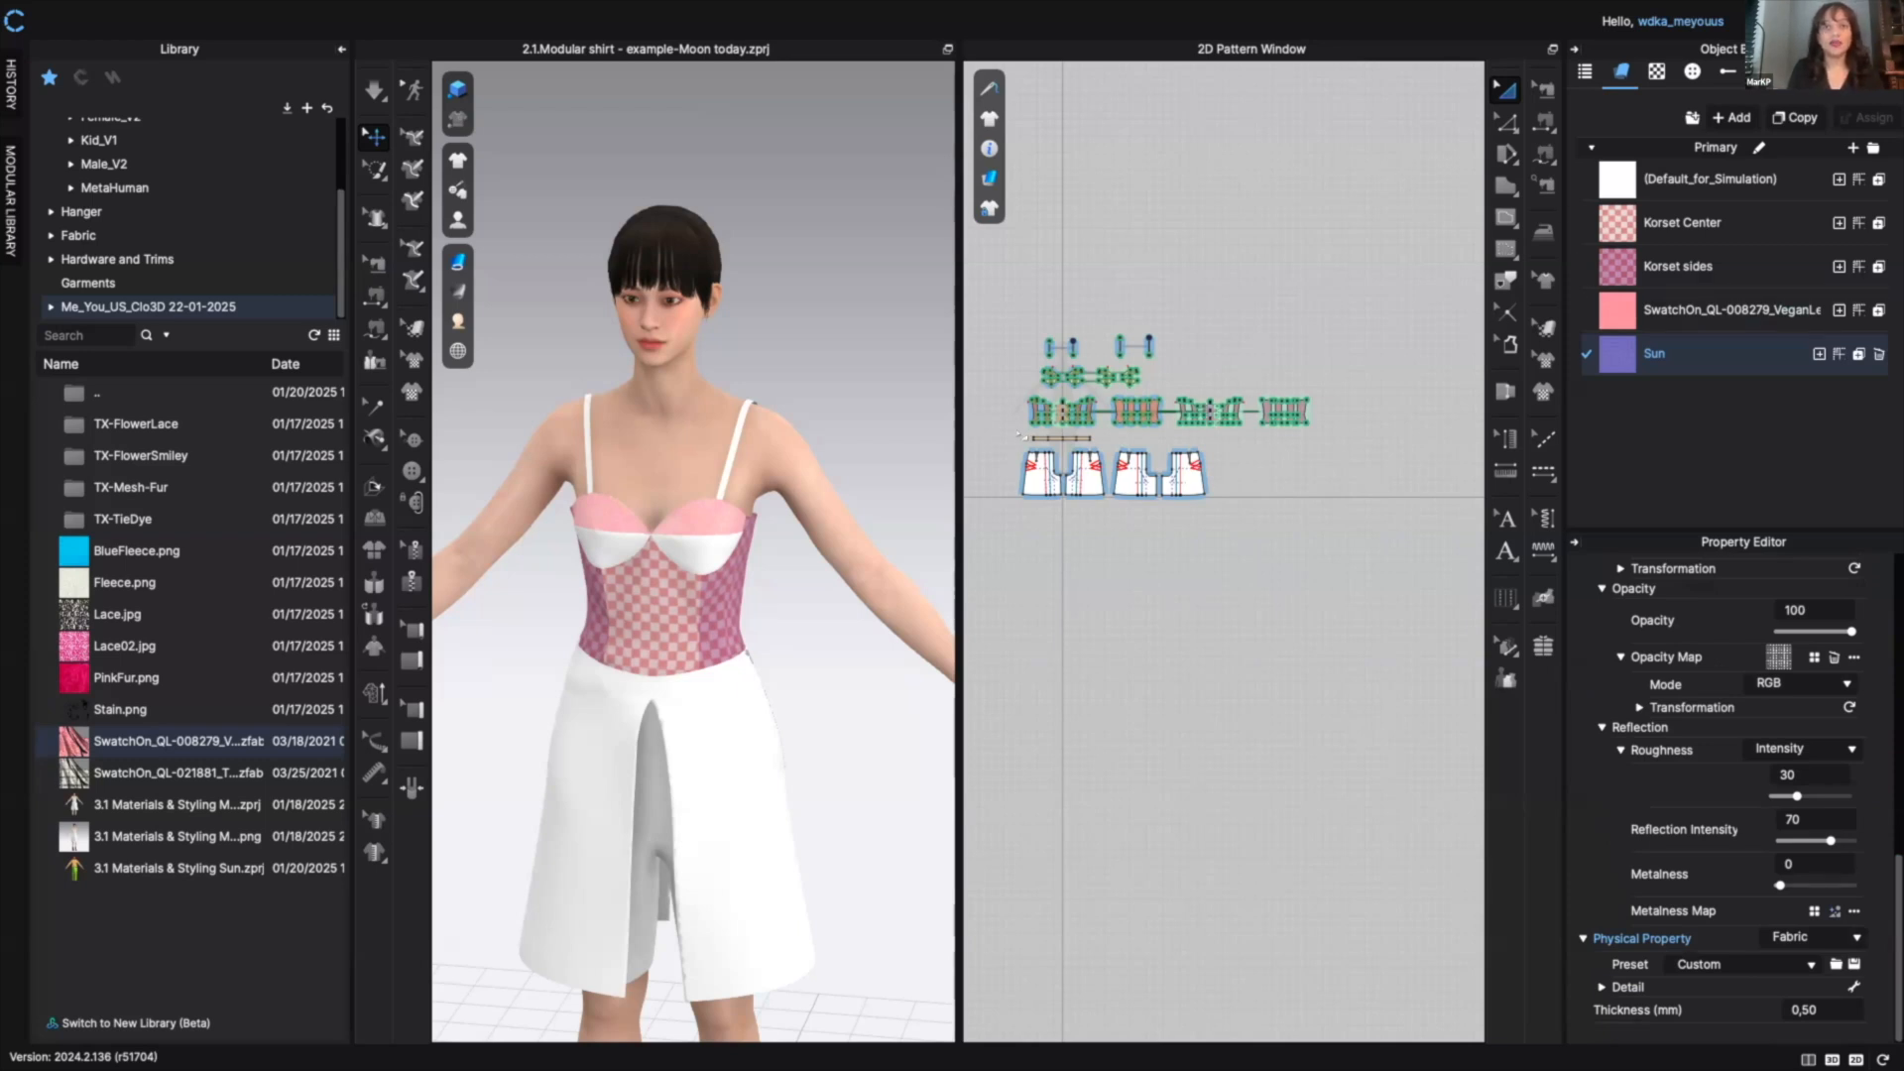
# - Apply the Sun fabric to all the shorts panels and the waistband
pyautogui.moveTo(1014, 434); pyautogui.dragTo(1266, 515)
pyautogui.moveTo(1664, 355); pyautogui.dragTo(1042, 481)
pyautogui.click(834, 375)
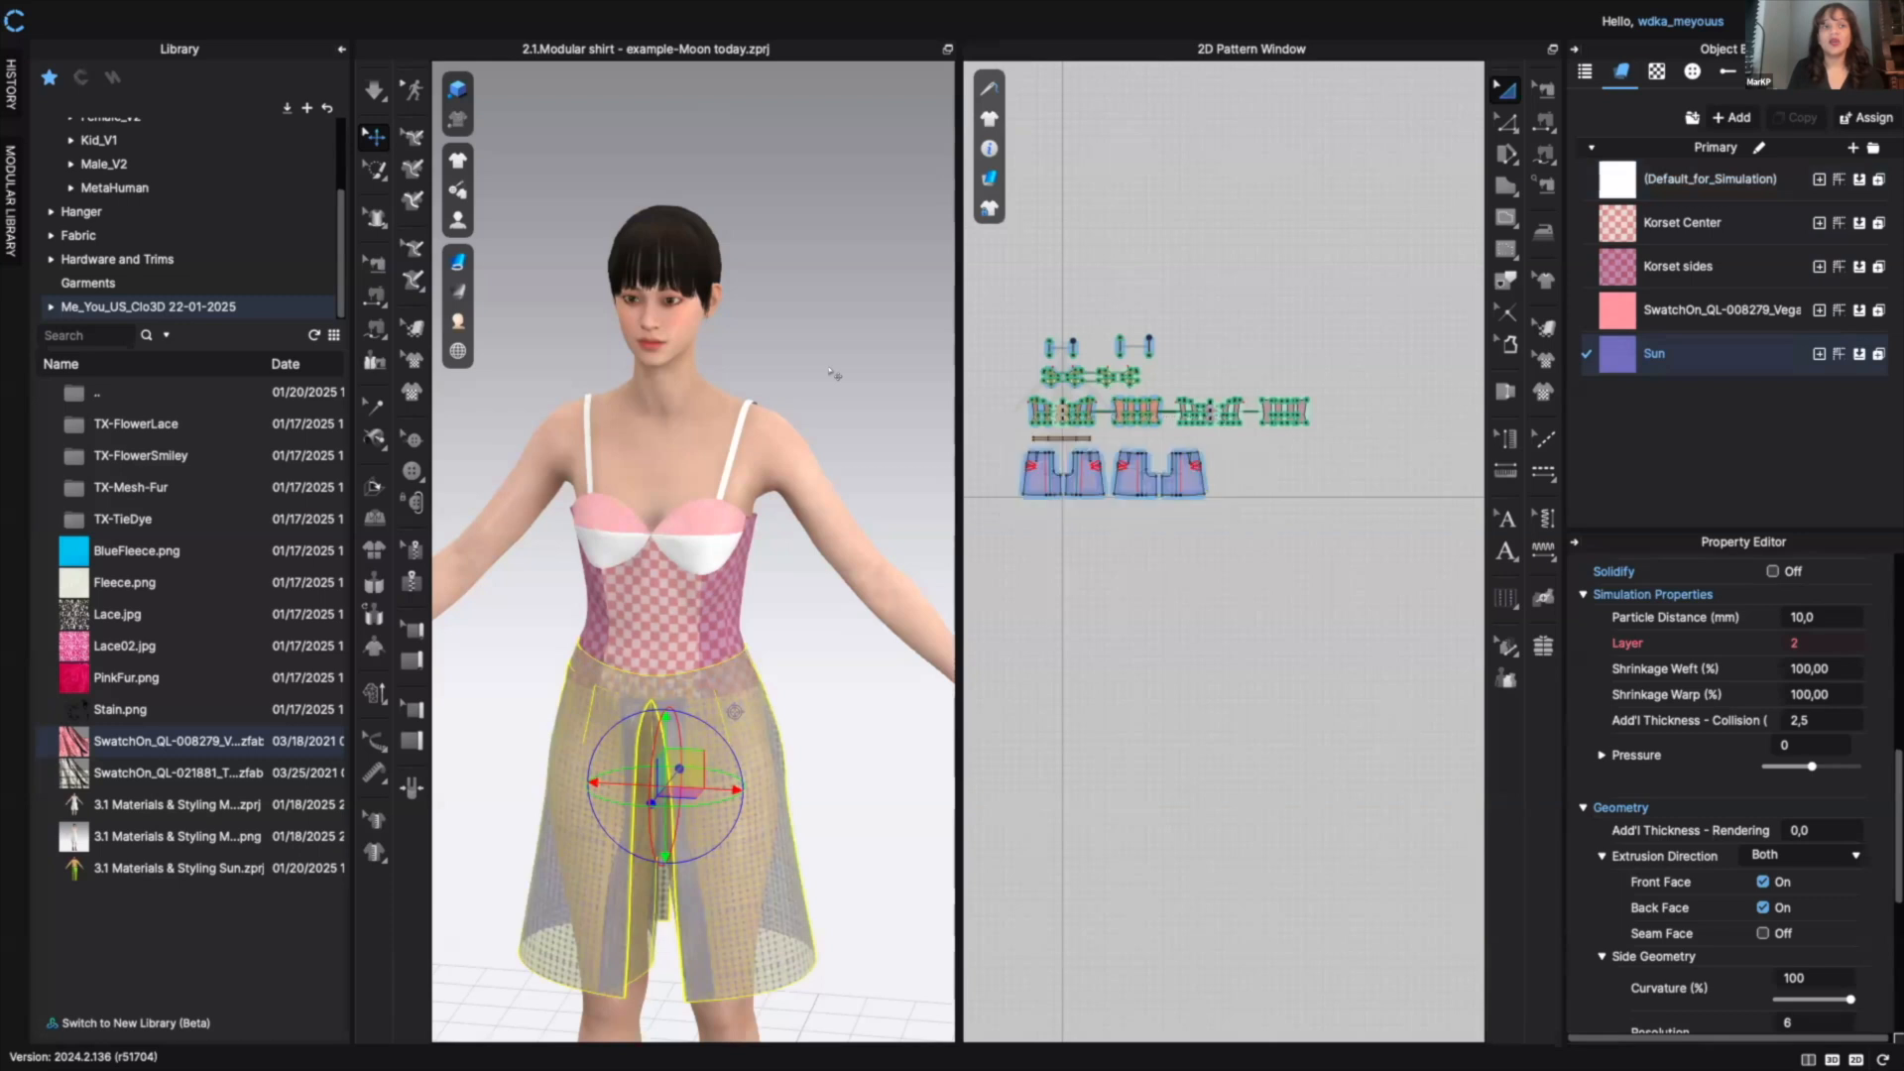
pyautogui.scroll(-3, 873, 674)
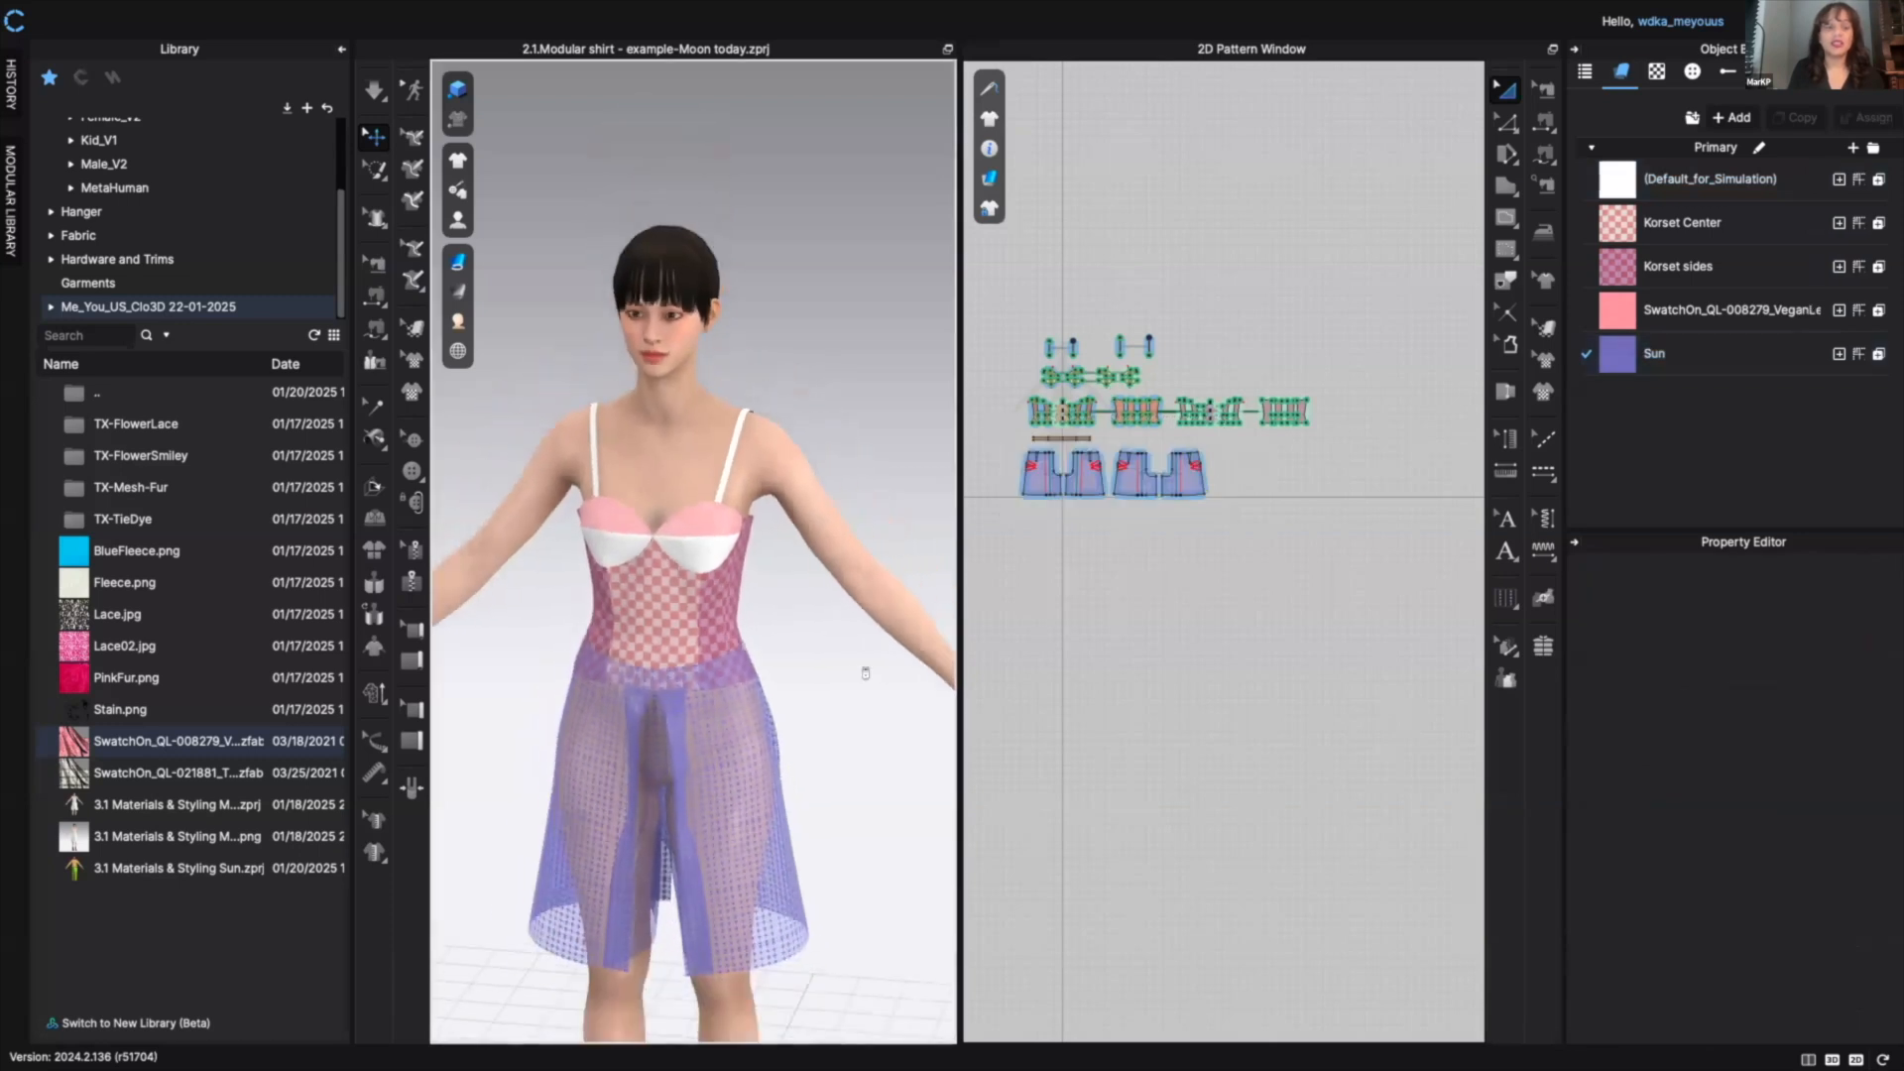
pyautogui.scroll(-1, 868, 674)
pyautogui.moveTo(868, 674); pyautogui.dragTo(851, 629, button='right')
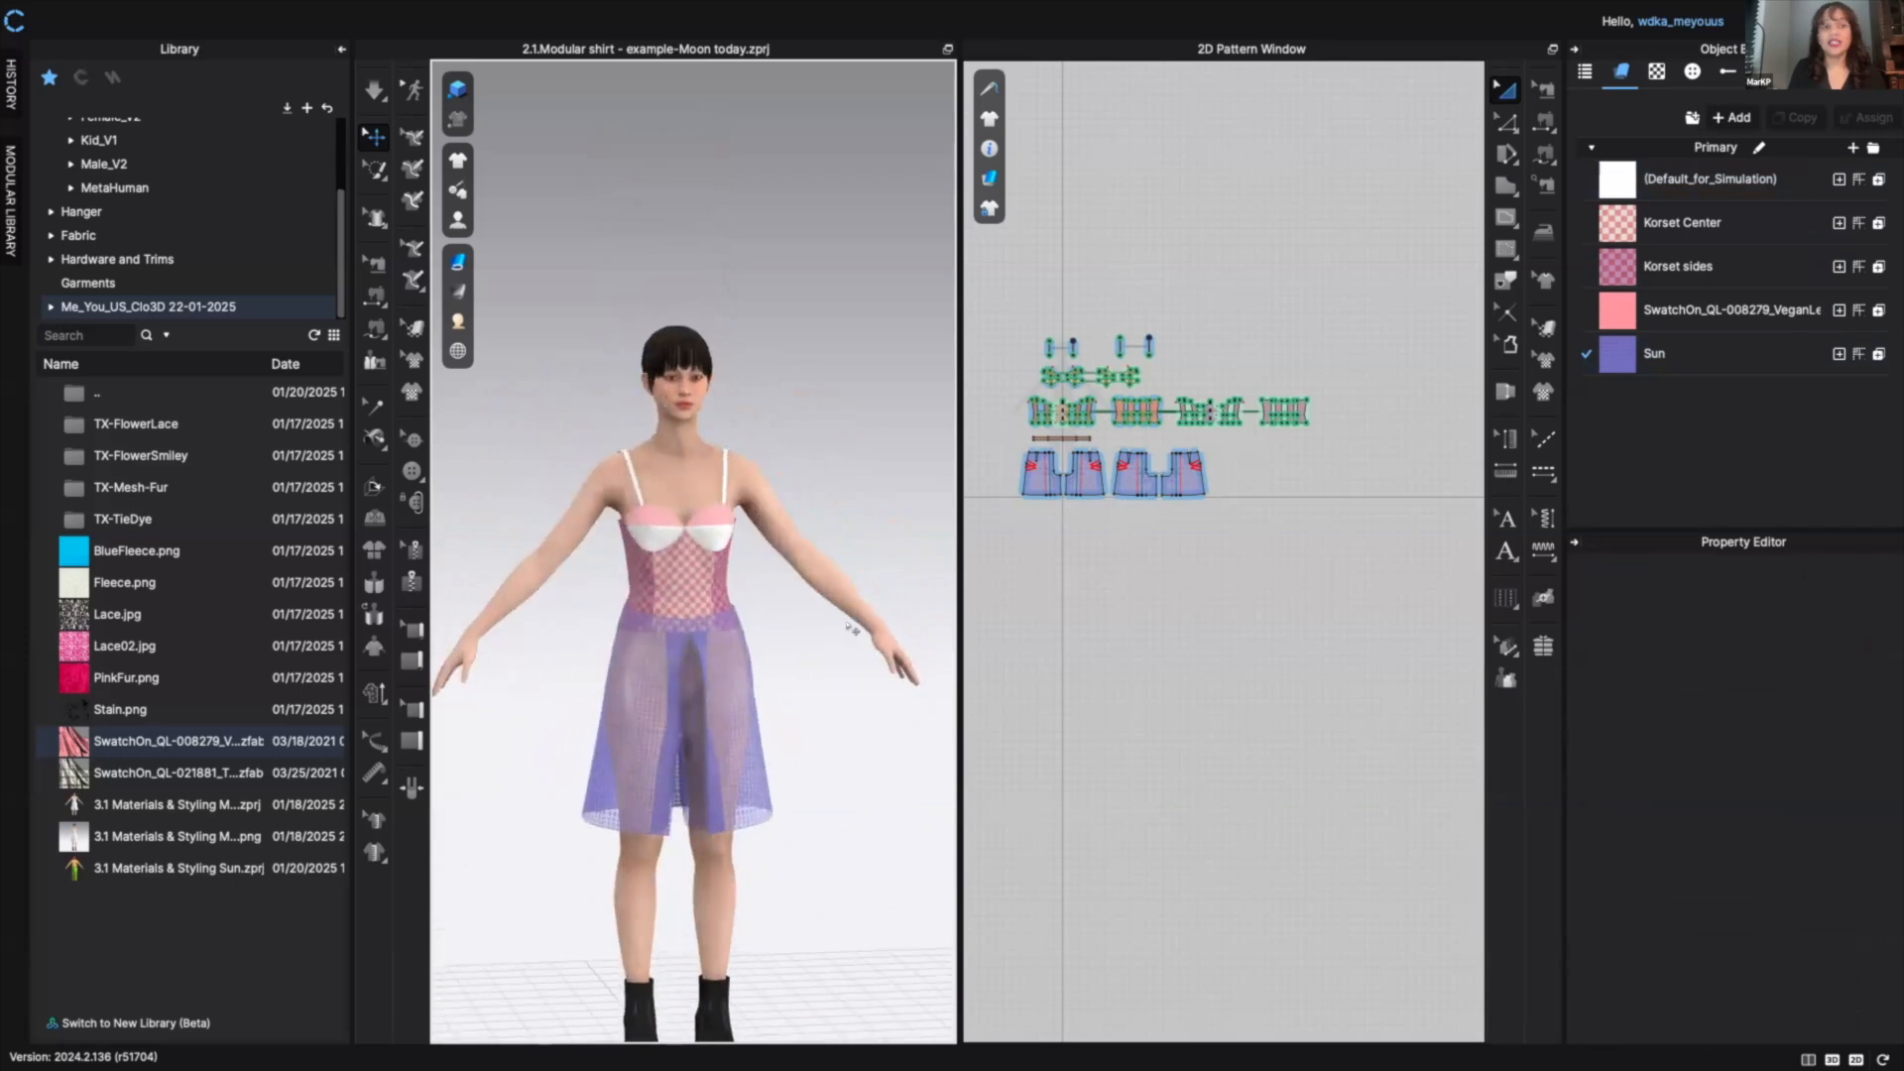
# - Delete the opacity map from the Sun fabric
pyautogui.click(1706, 349)
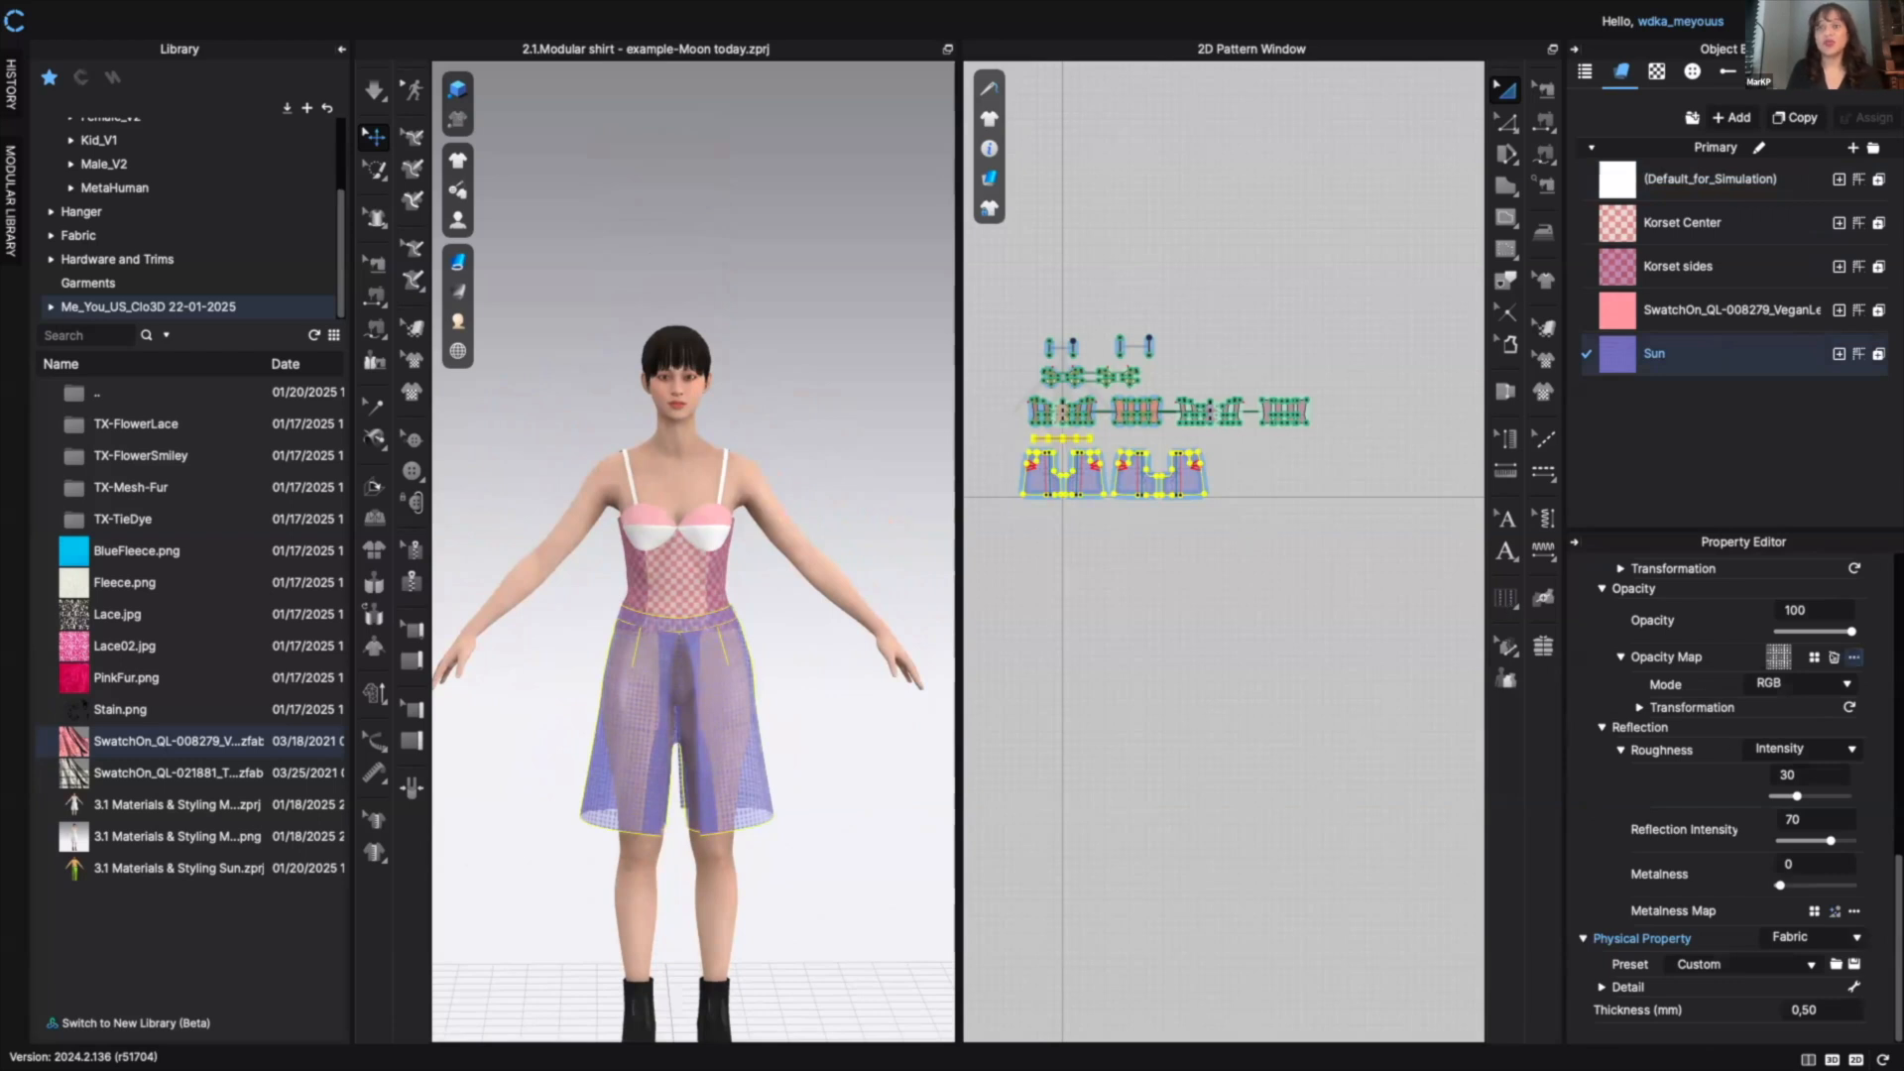
pyautogui.click(1834, 657)
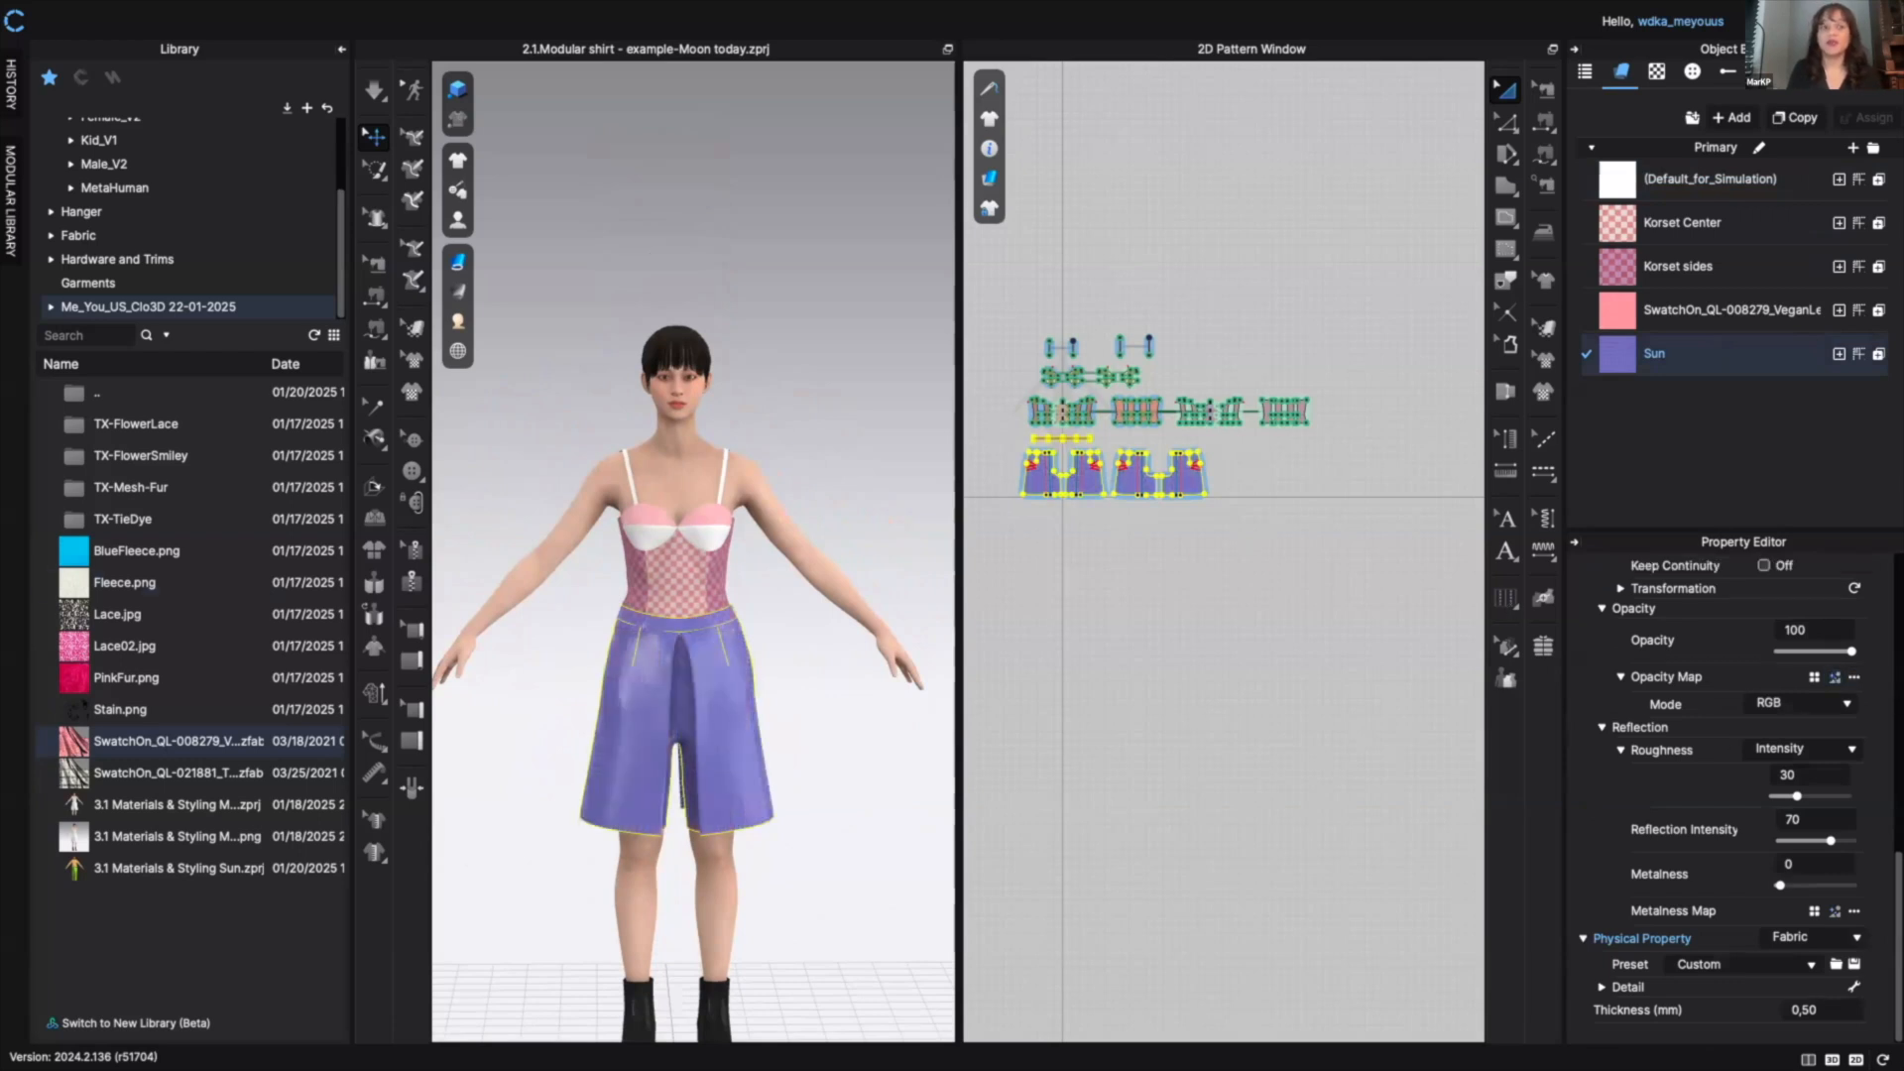
pyautogui.moveTo(848, 396)
pyautogui.mouseDown(button='right')
pyautogui.moveTo(767, 371)
pyautogui.moveTo(833, 378)
pyautogui.mouseUp(button='right')
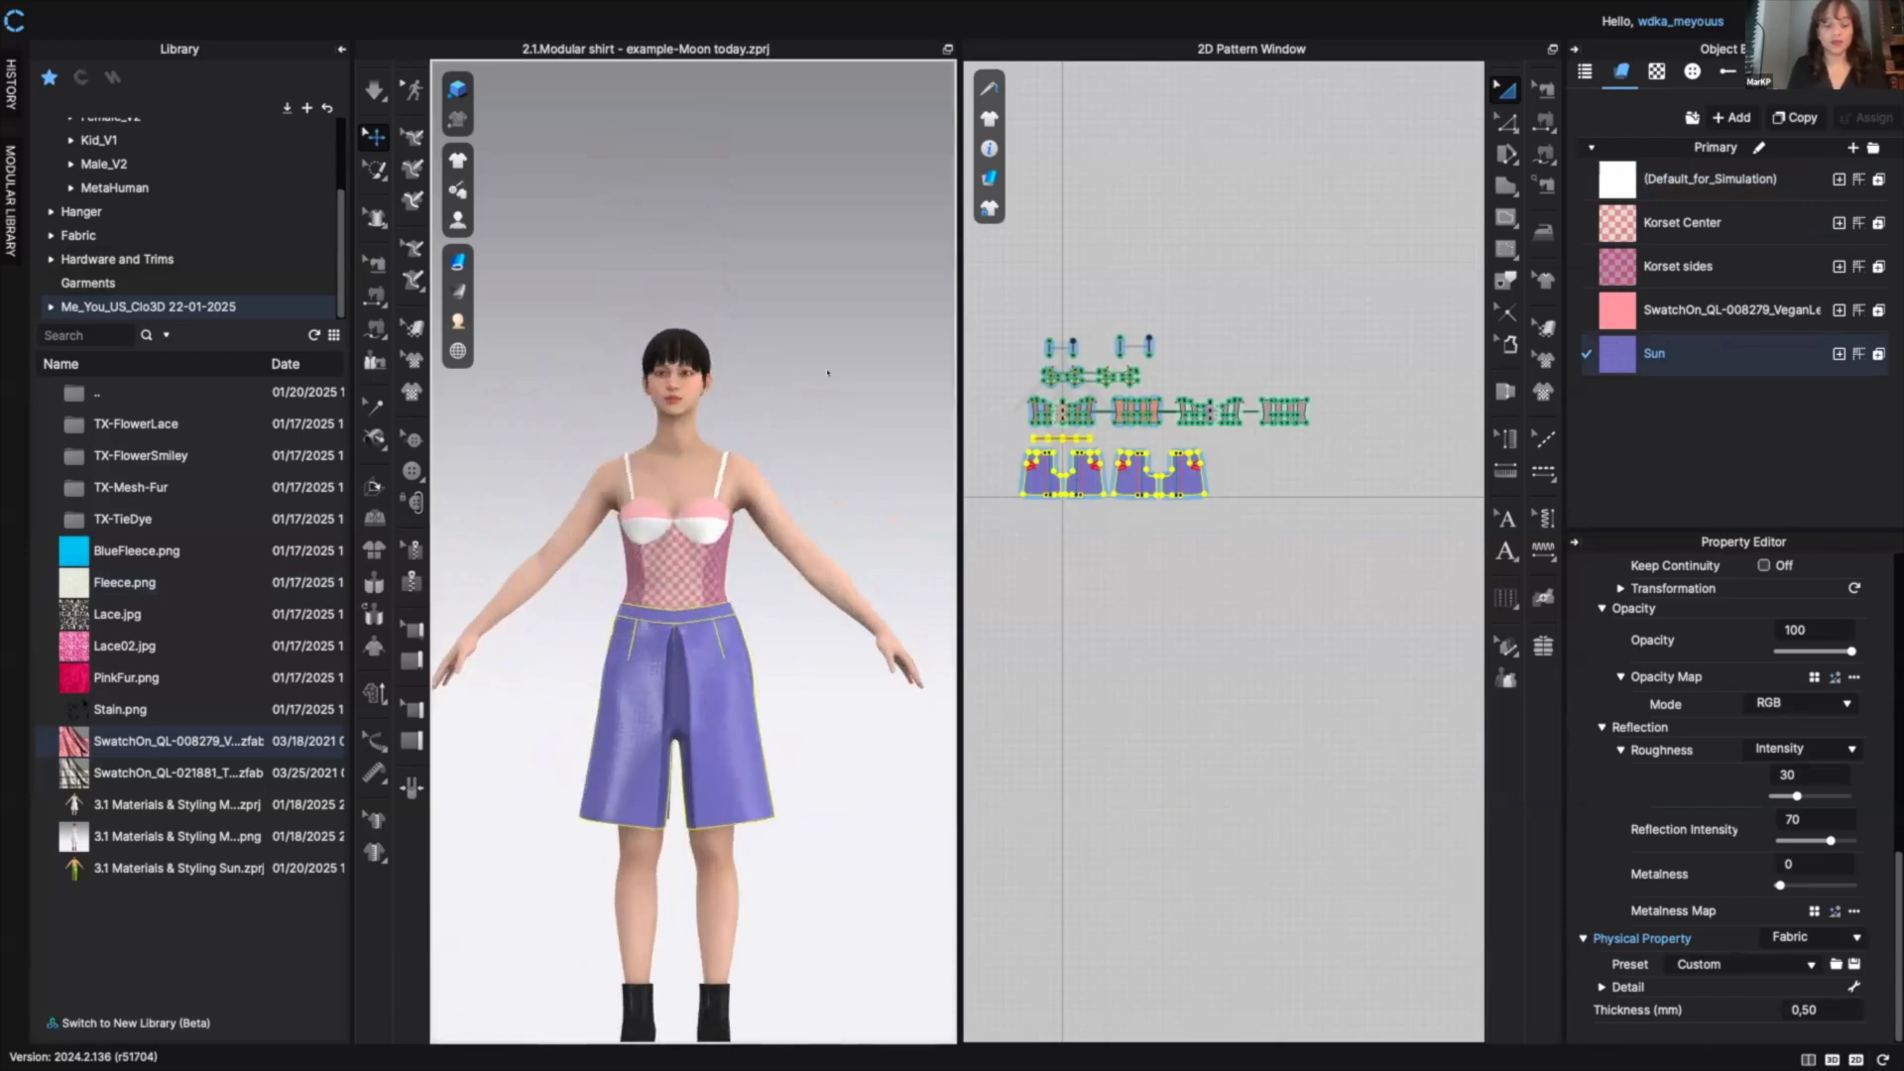
# - Simulate the garment briefly while viewing it from the side and back, then stop the simulation and clear the selection
pyautogui.press('space')
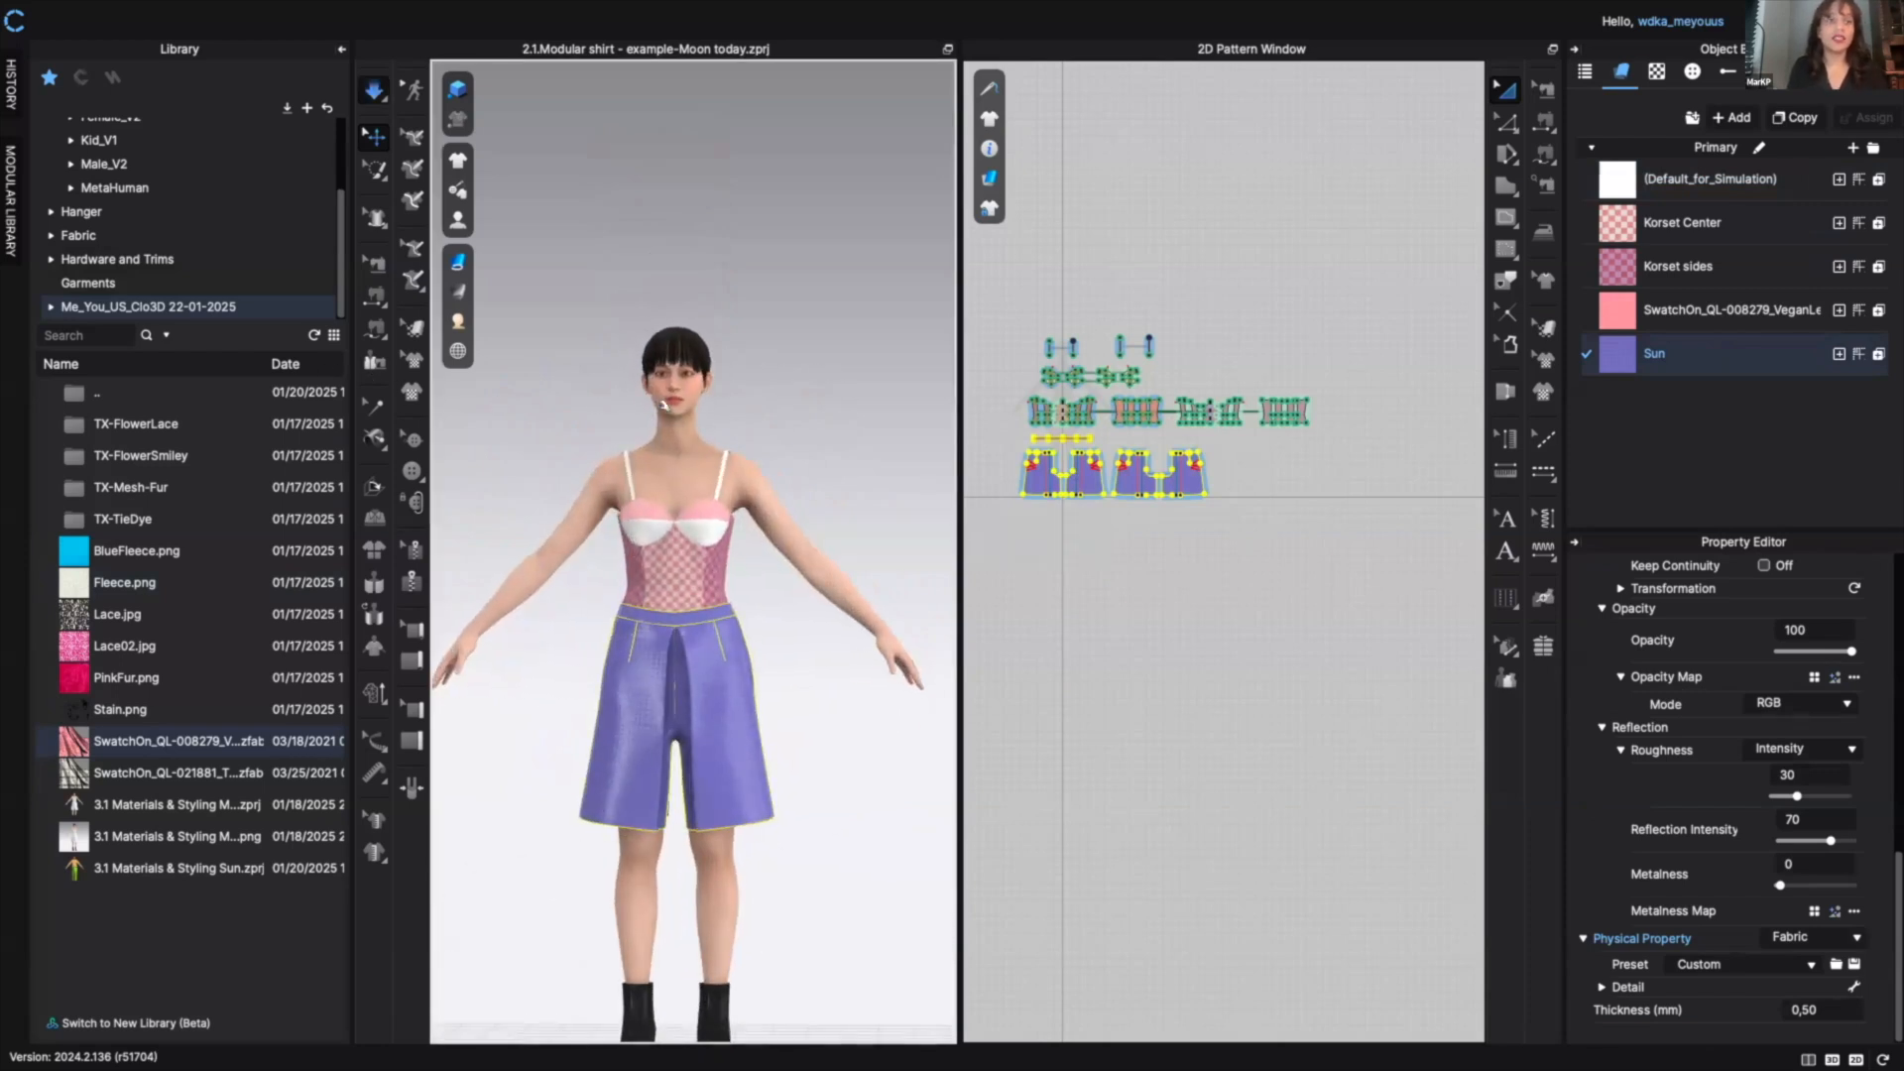
pyautogui.moveTo(695, 407); pyautogui.dragTo(545, 402, button='right')
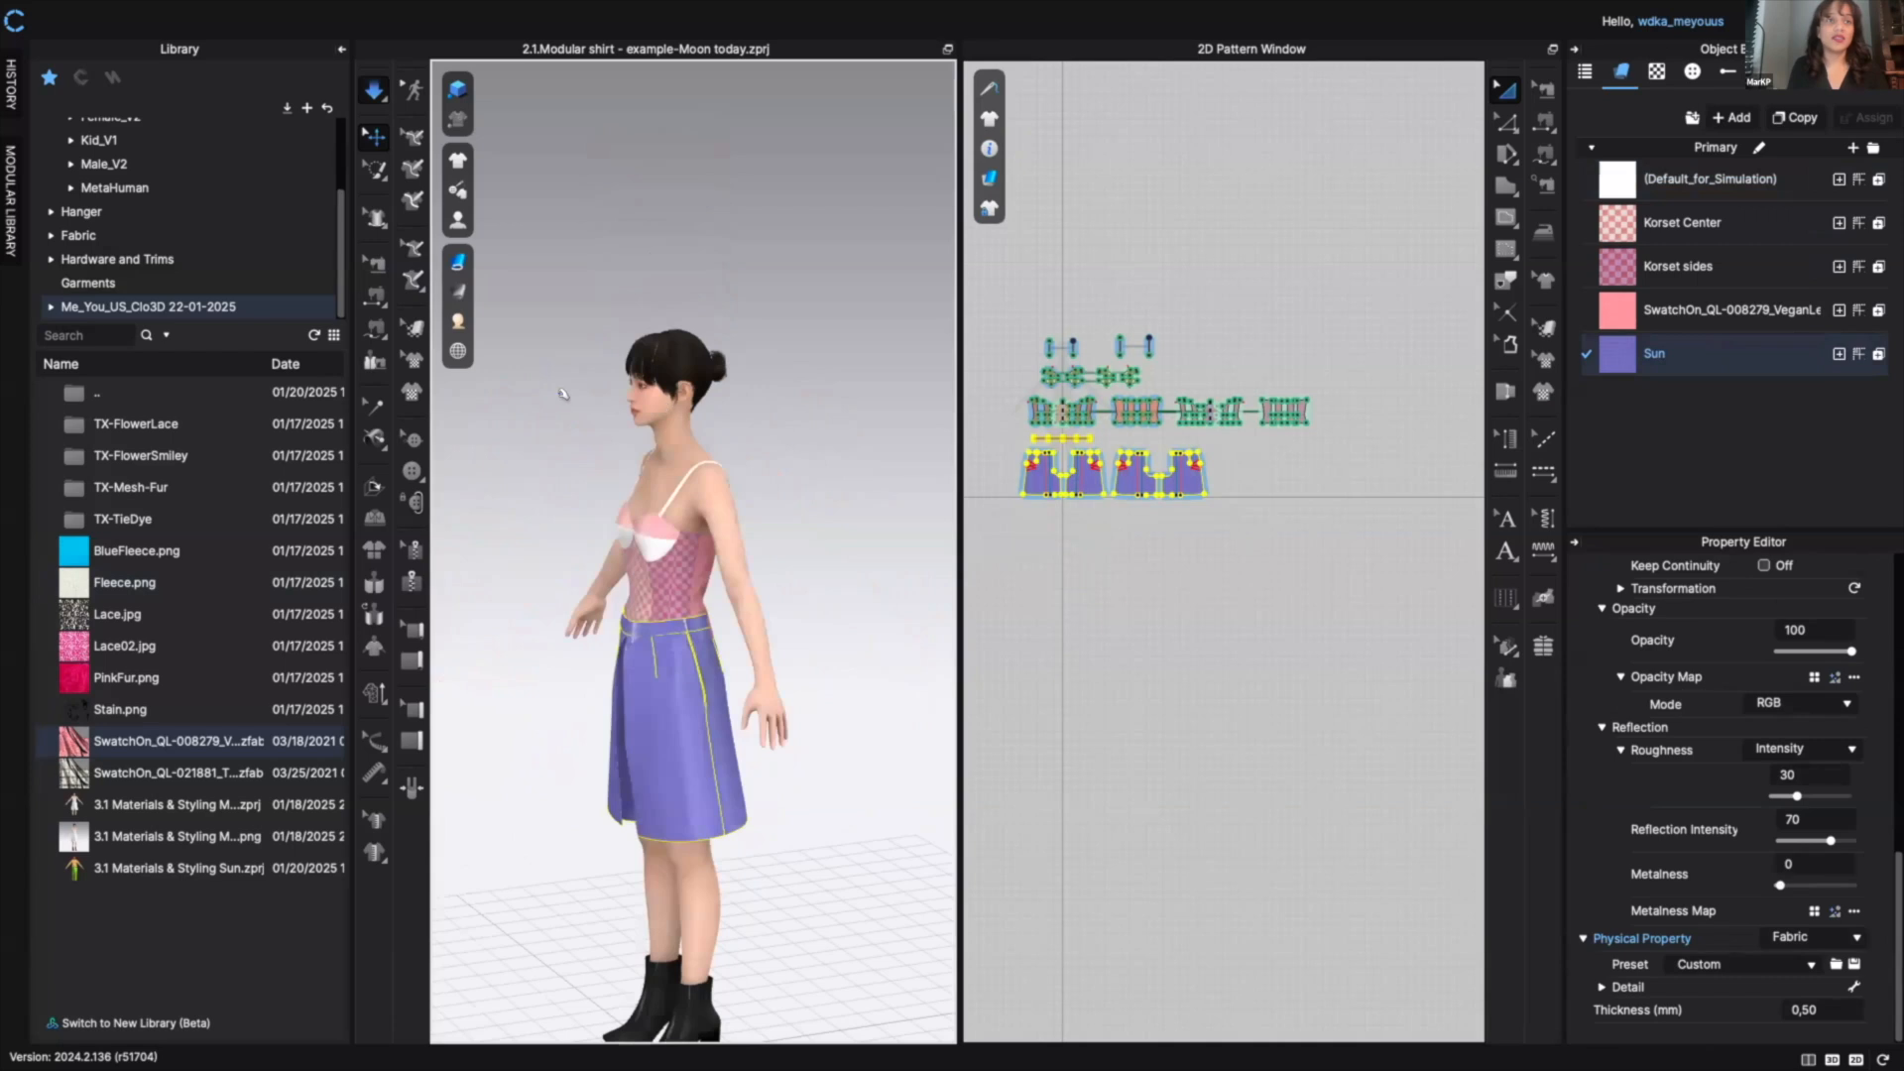
pyautogui.click(698, 624)
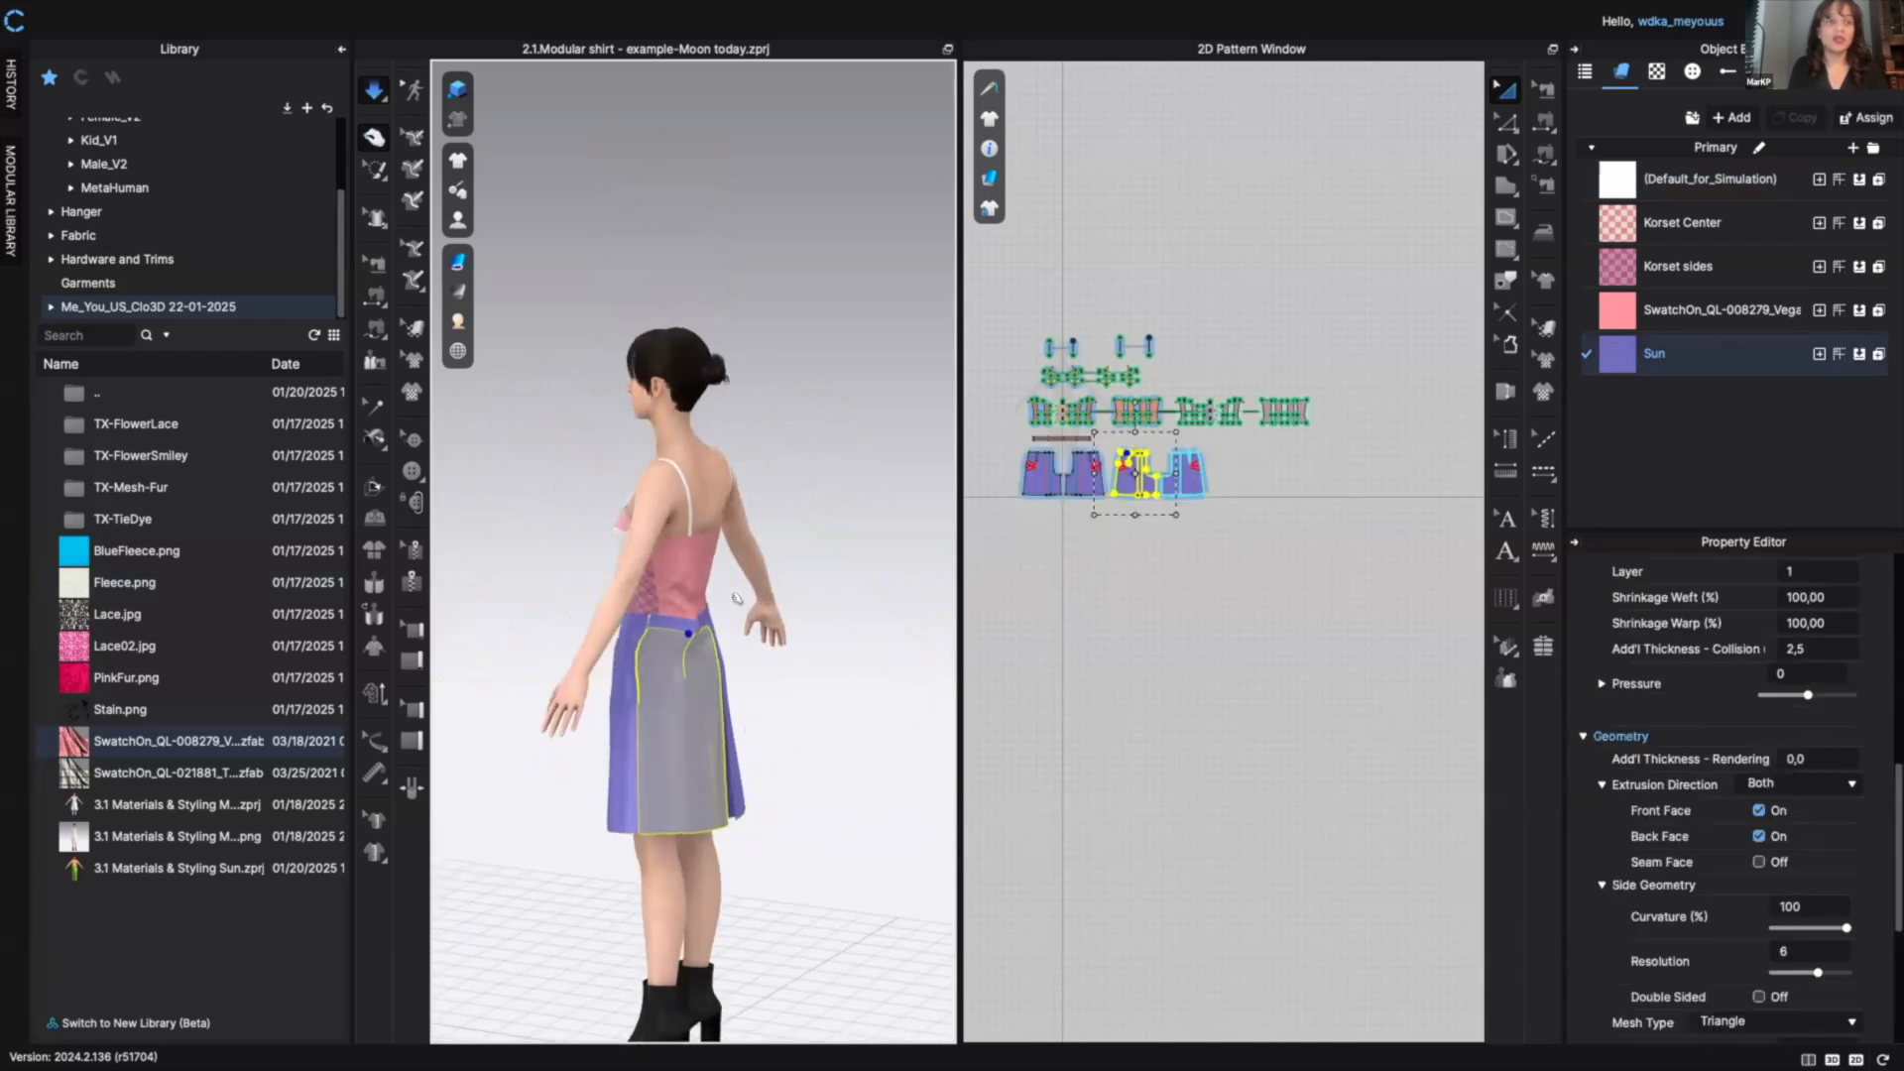
pyautogui.press('space')
pyautogui.moveTo(848, 710); pyautogui.dragTo(1066, 664, button='right')
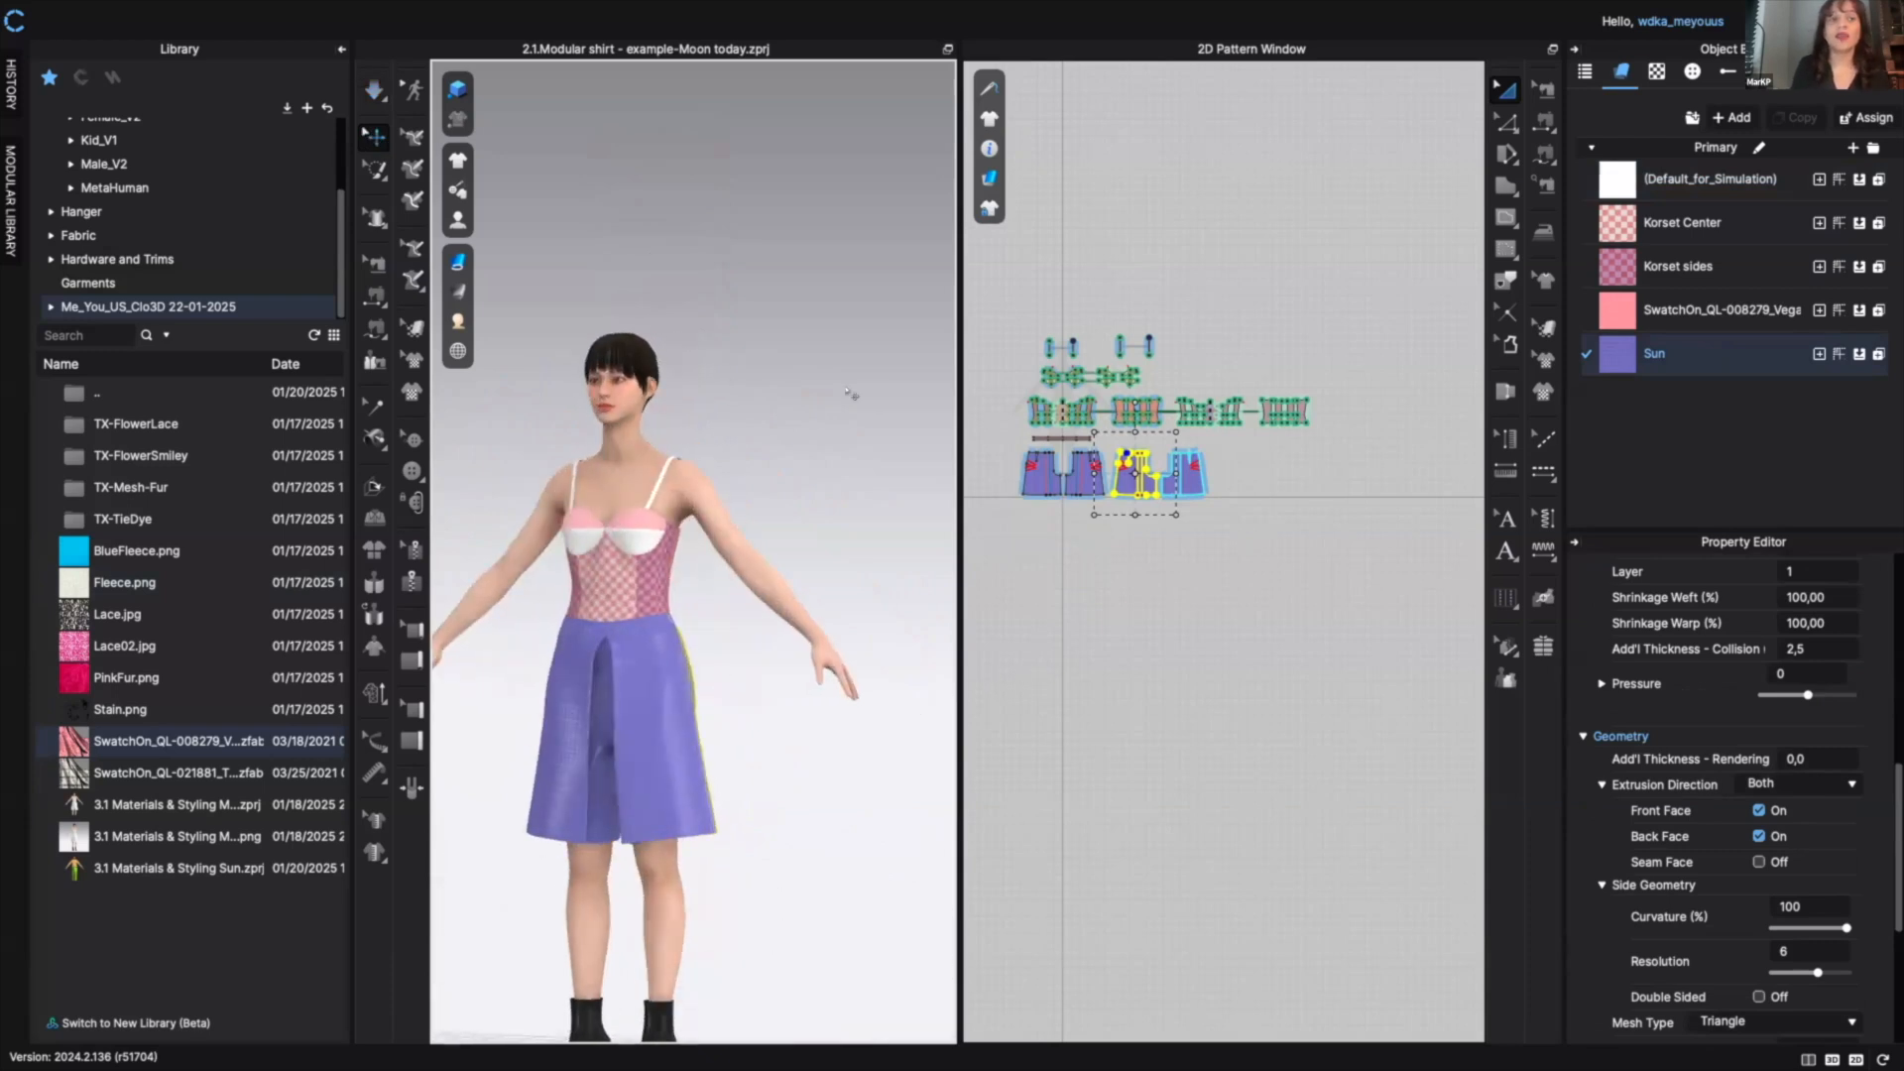
pyautogui.click(786, 438)
pyautogui.scroll(2, 784, 453)
pyautogui.scroll(-1, 782, 452)
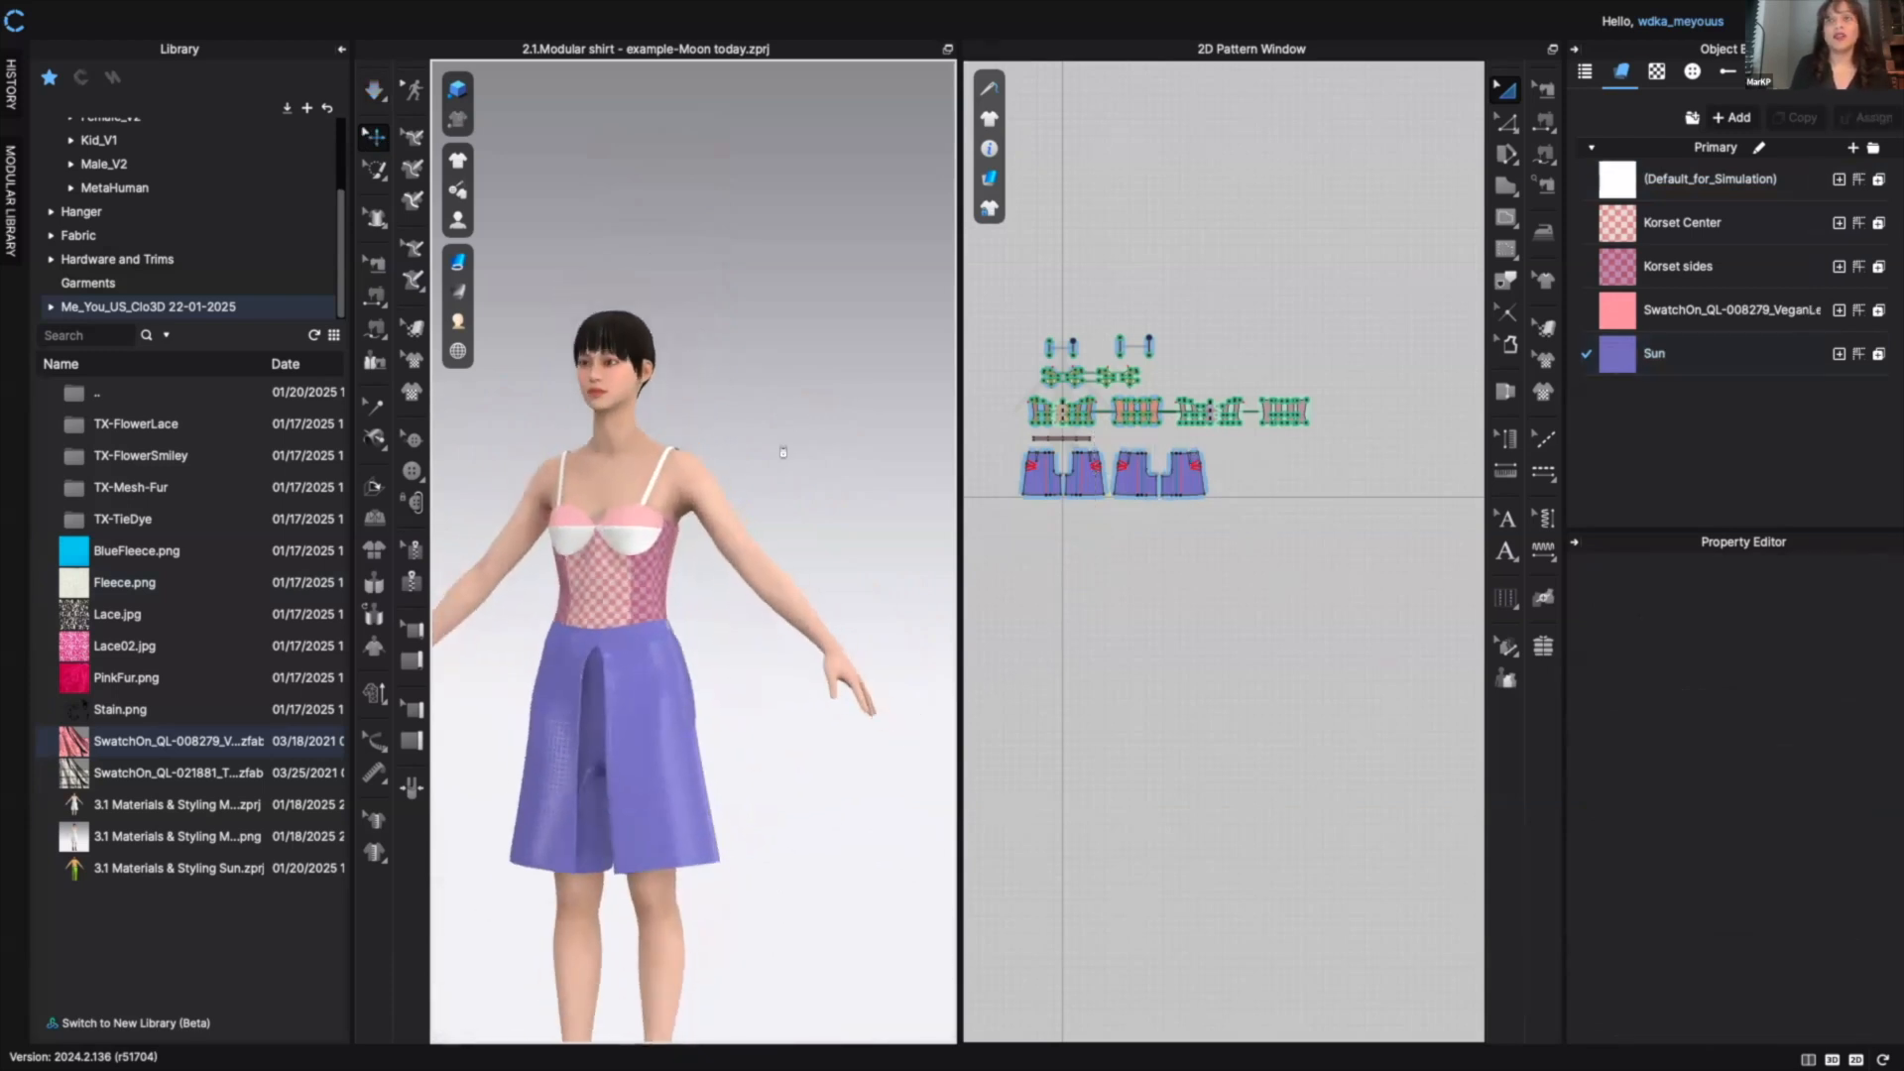
pyautogui.scroll(-3, 783, 452)
pyautogui.moveTo(784, 453); pyautogui.dragTo(739, 459, button='right')
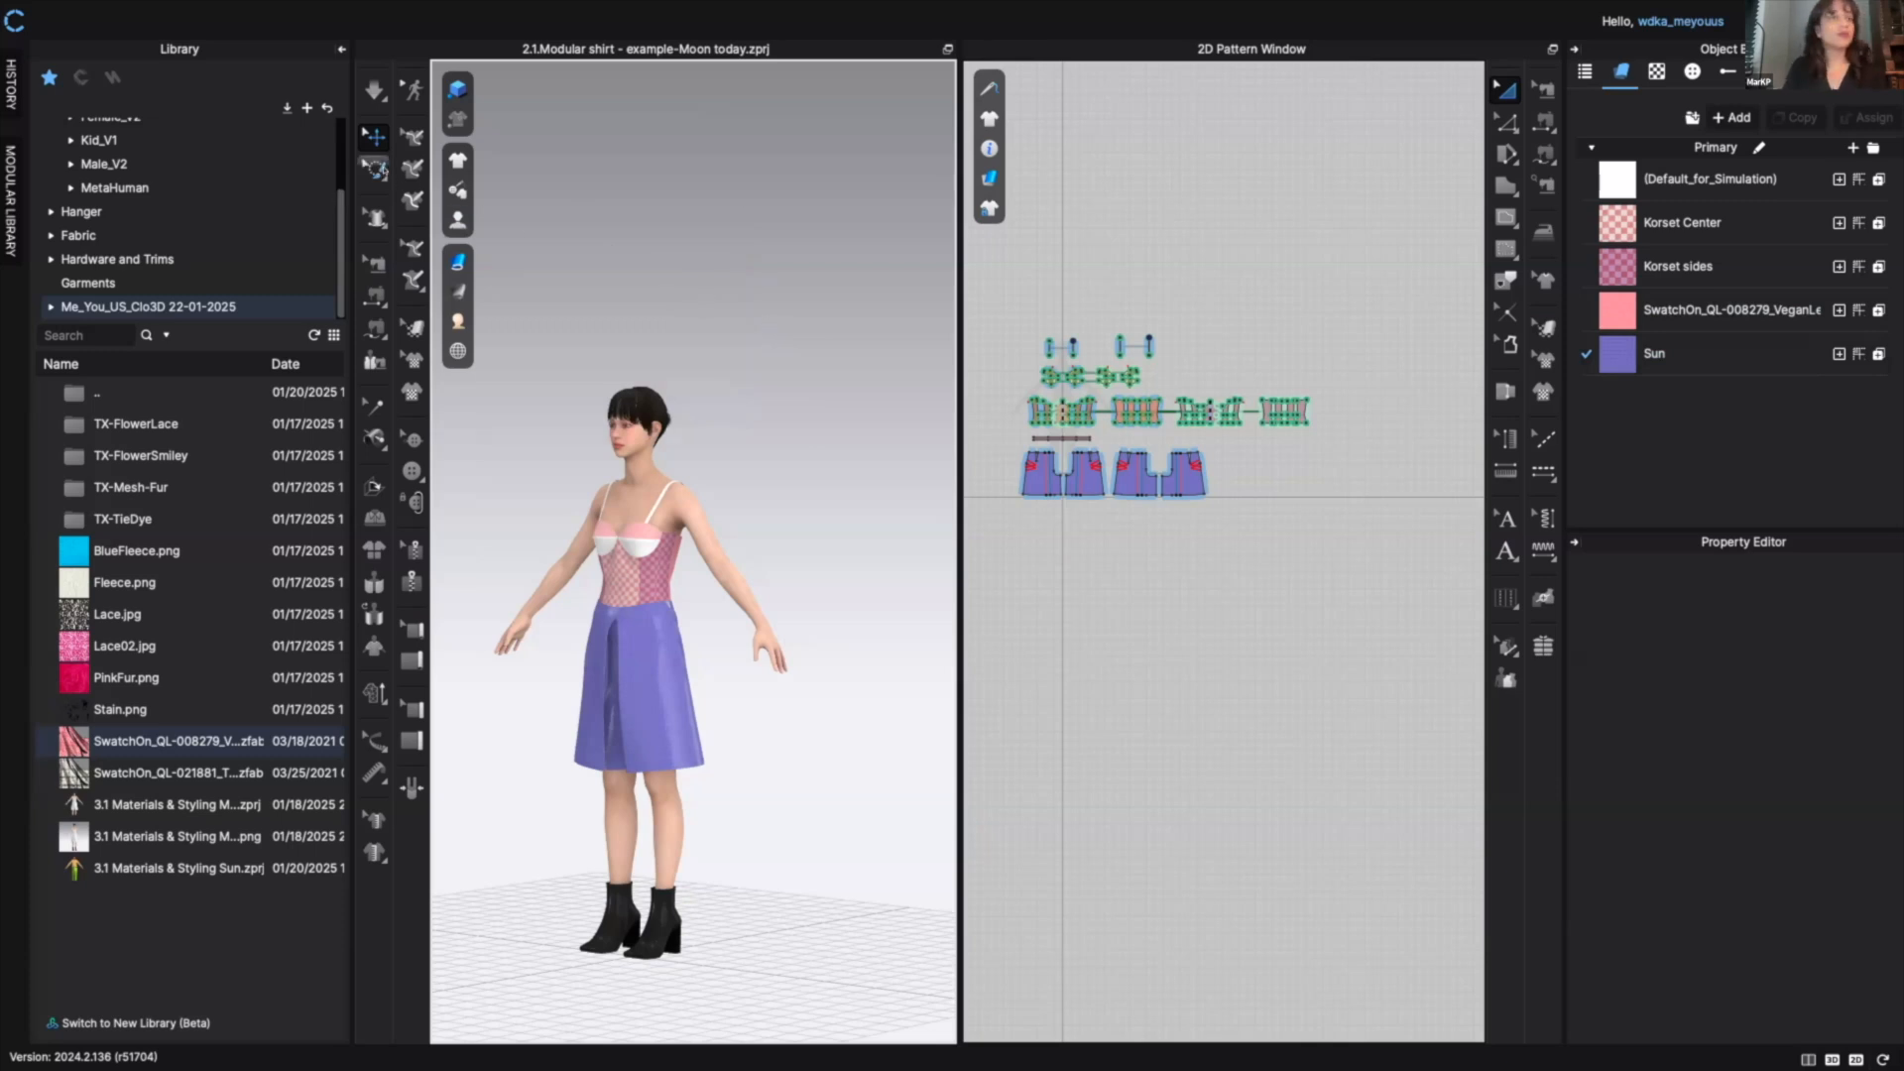
pyautogui.scroll(2, 750, 388)
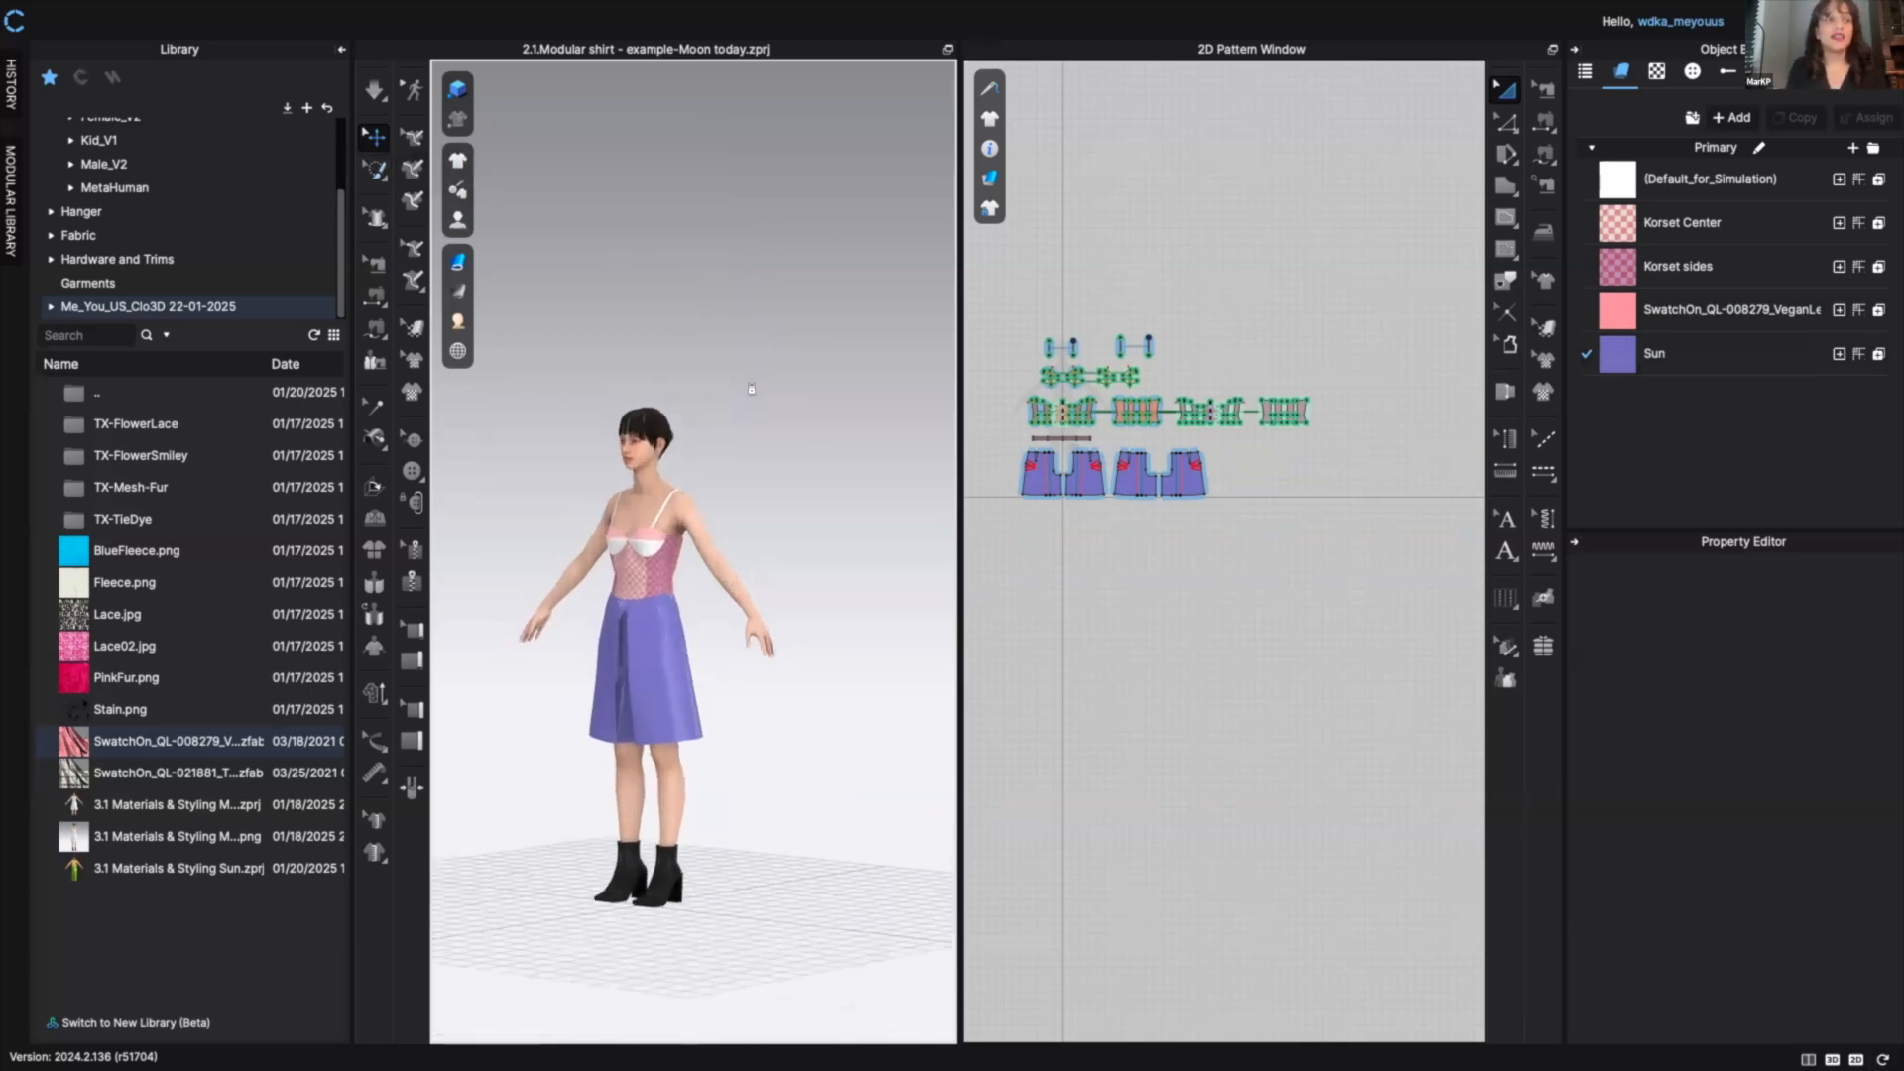
pyautogui.scroll(3, 751, 387)
pyautogui.moveTo(756, 388); pyautogui.dragTo(834, 380, button='right')
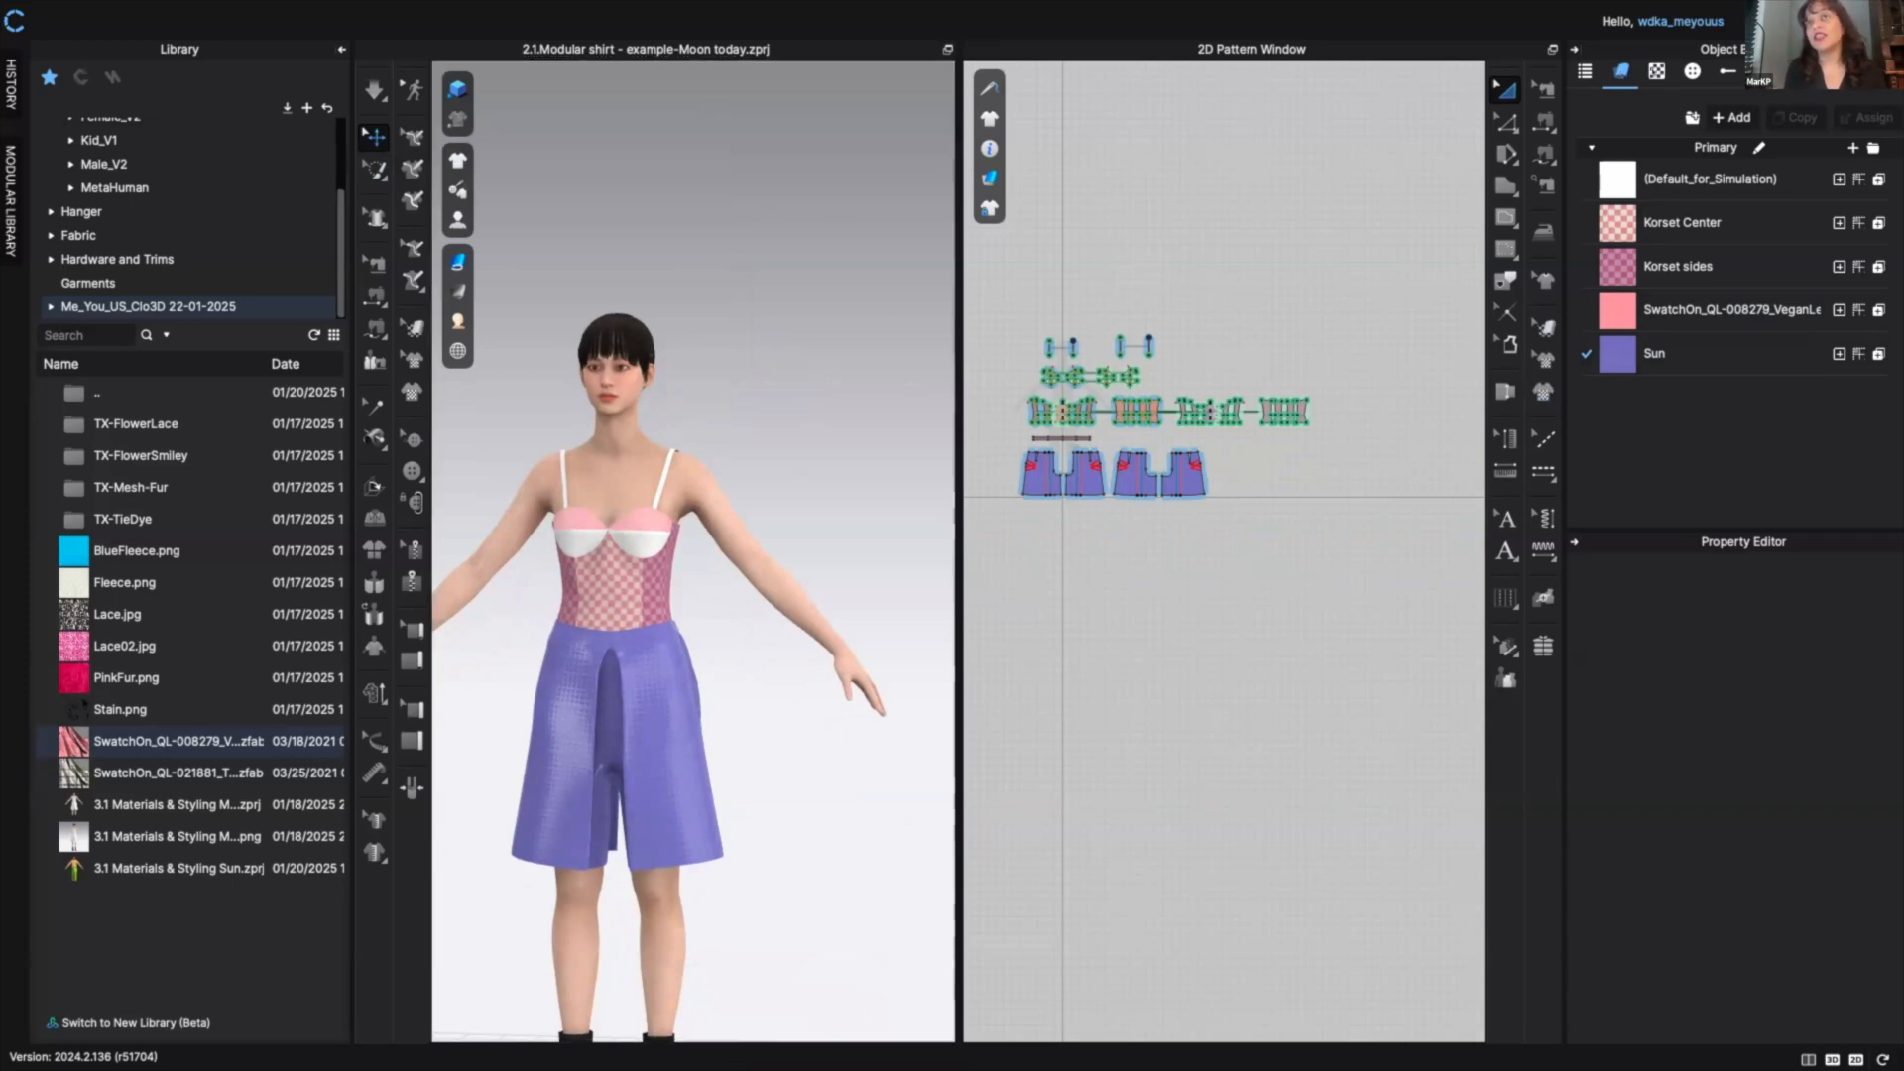
# - Open the graphics list and browse the 4. Graphics folder for images to add, then close the file dialog
pyautogui.click(1656, 71)
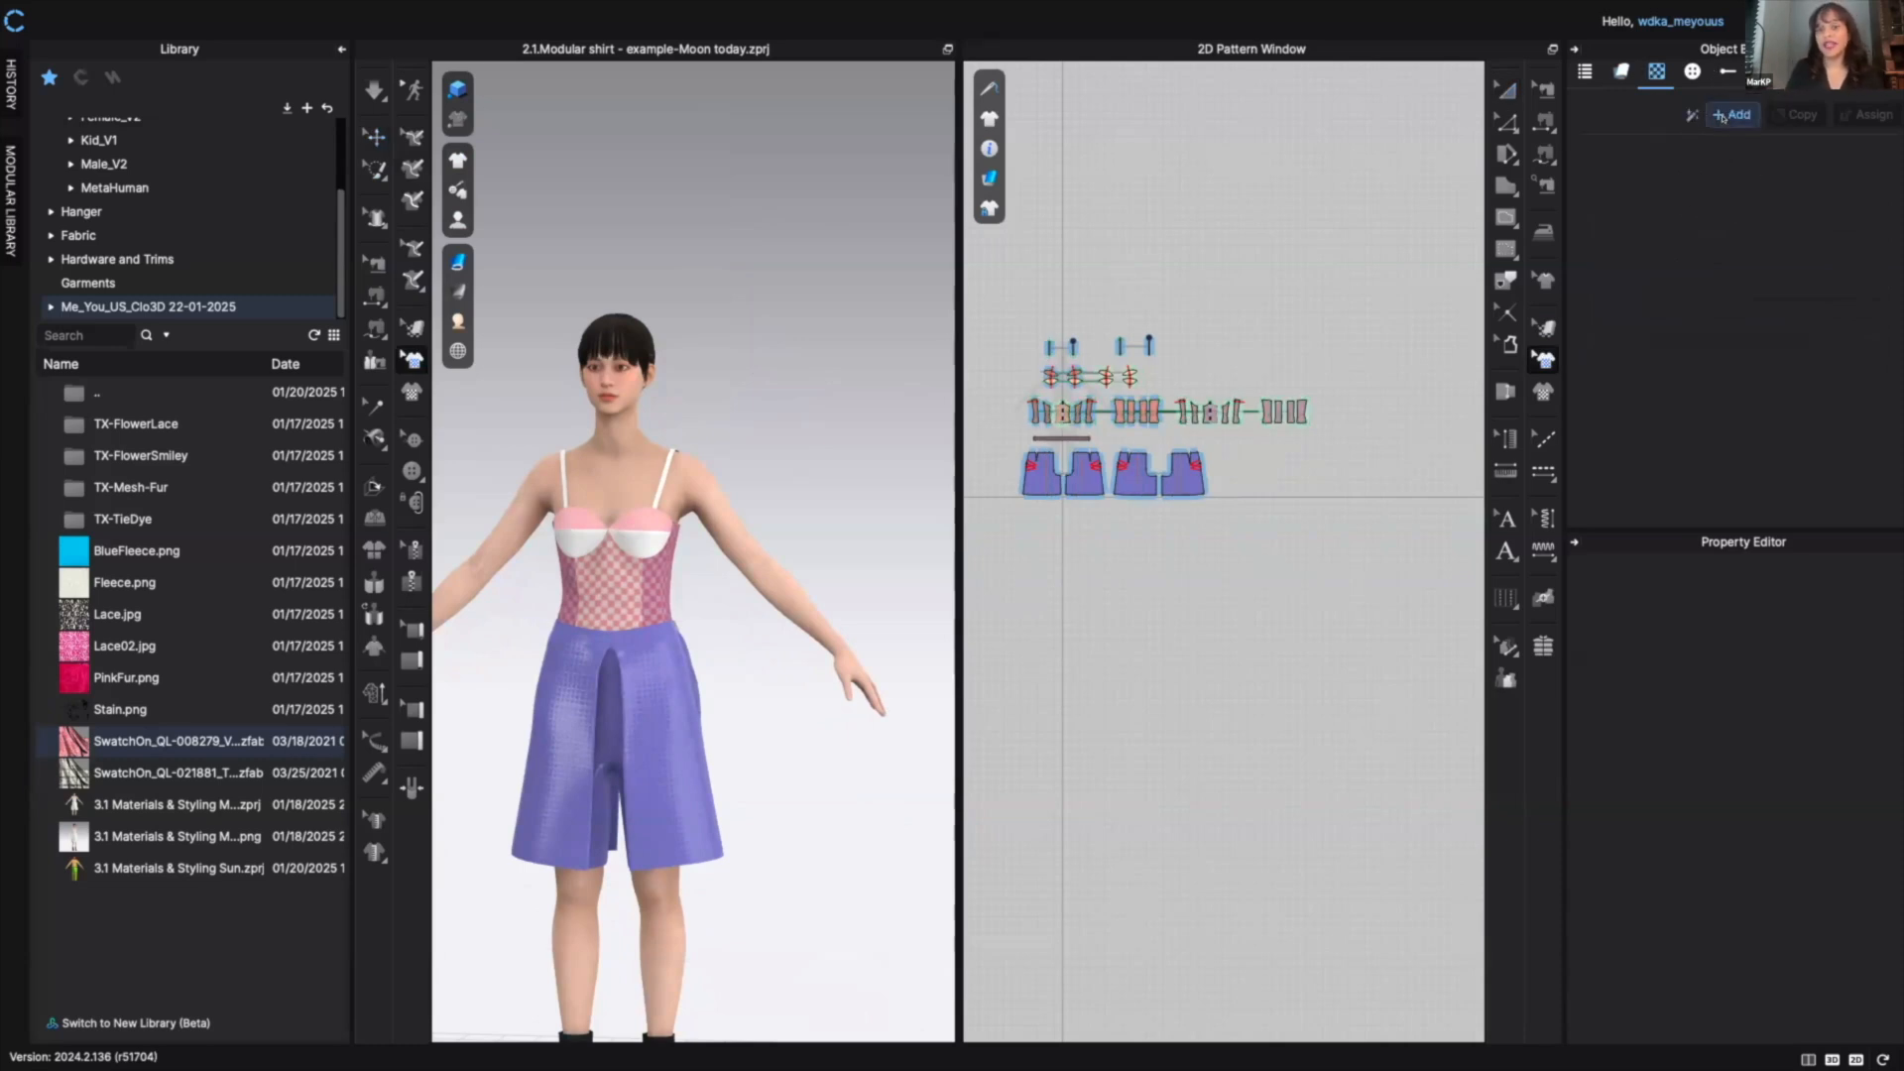
pyautogui.click(1721, 115)
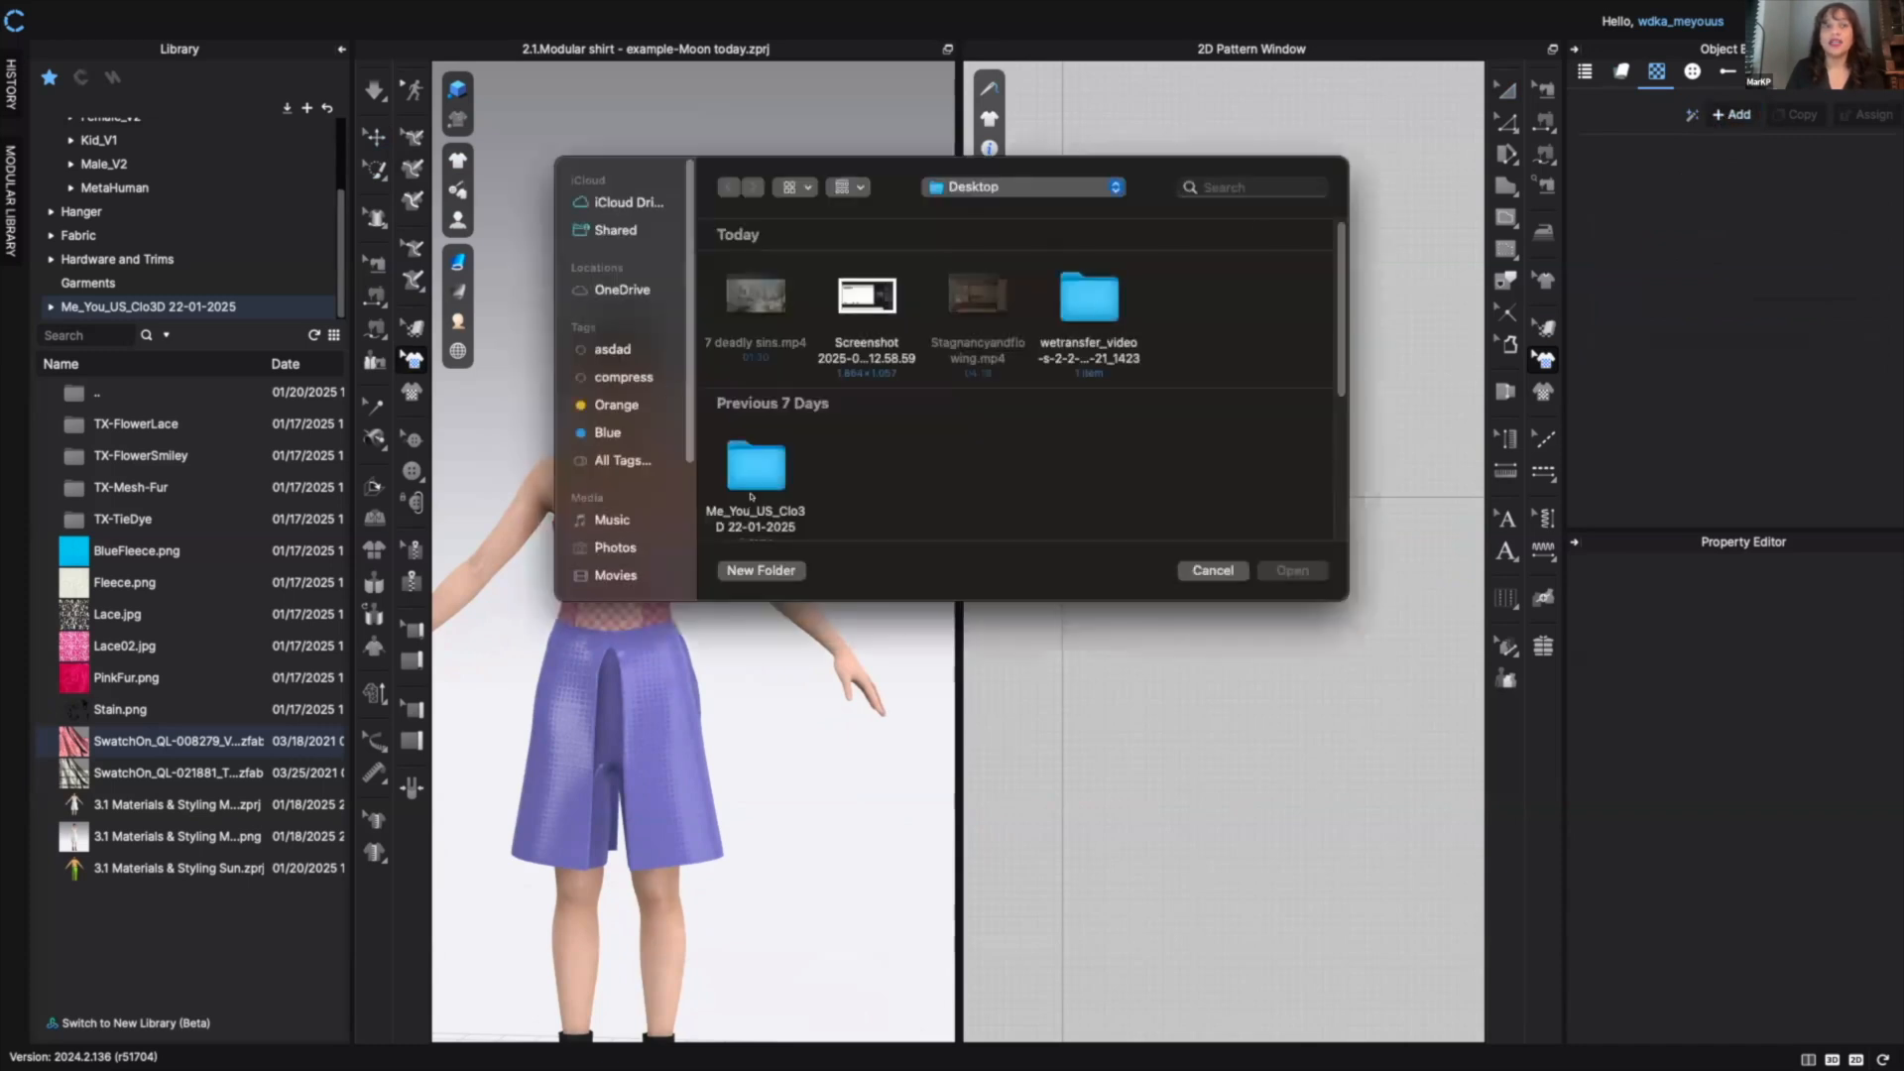
pyautogui.doubleClick(753, 472)
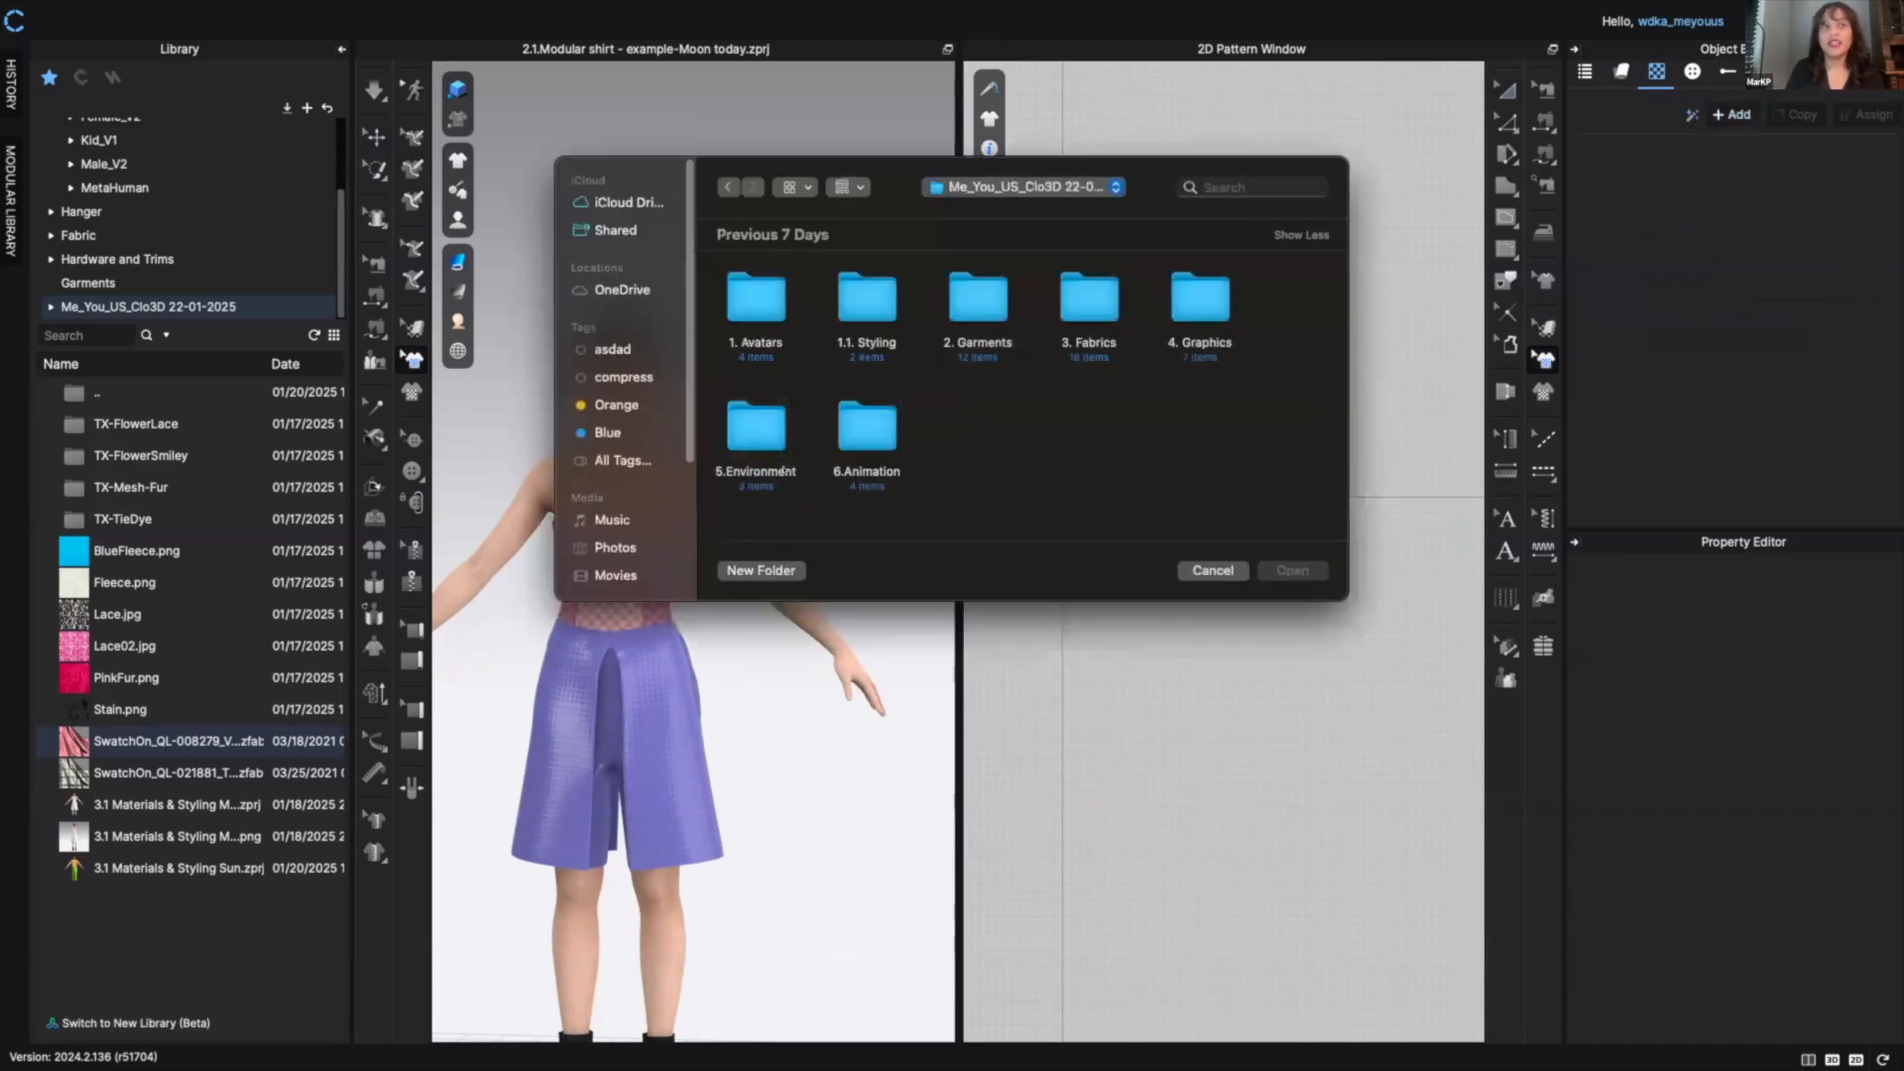
pyautogui.doubleClick(1198, 308)
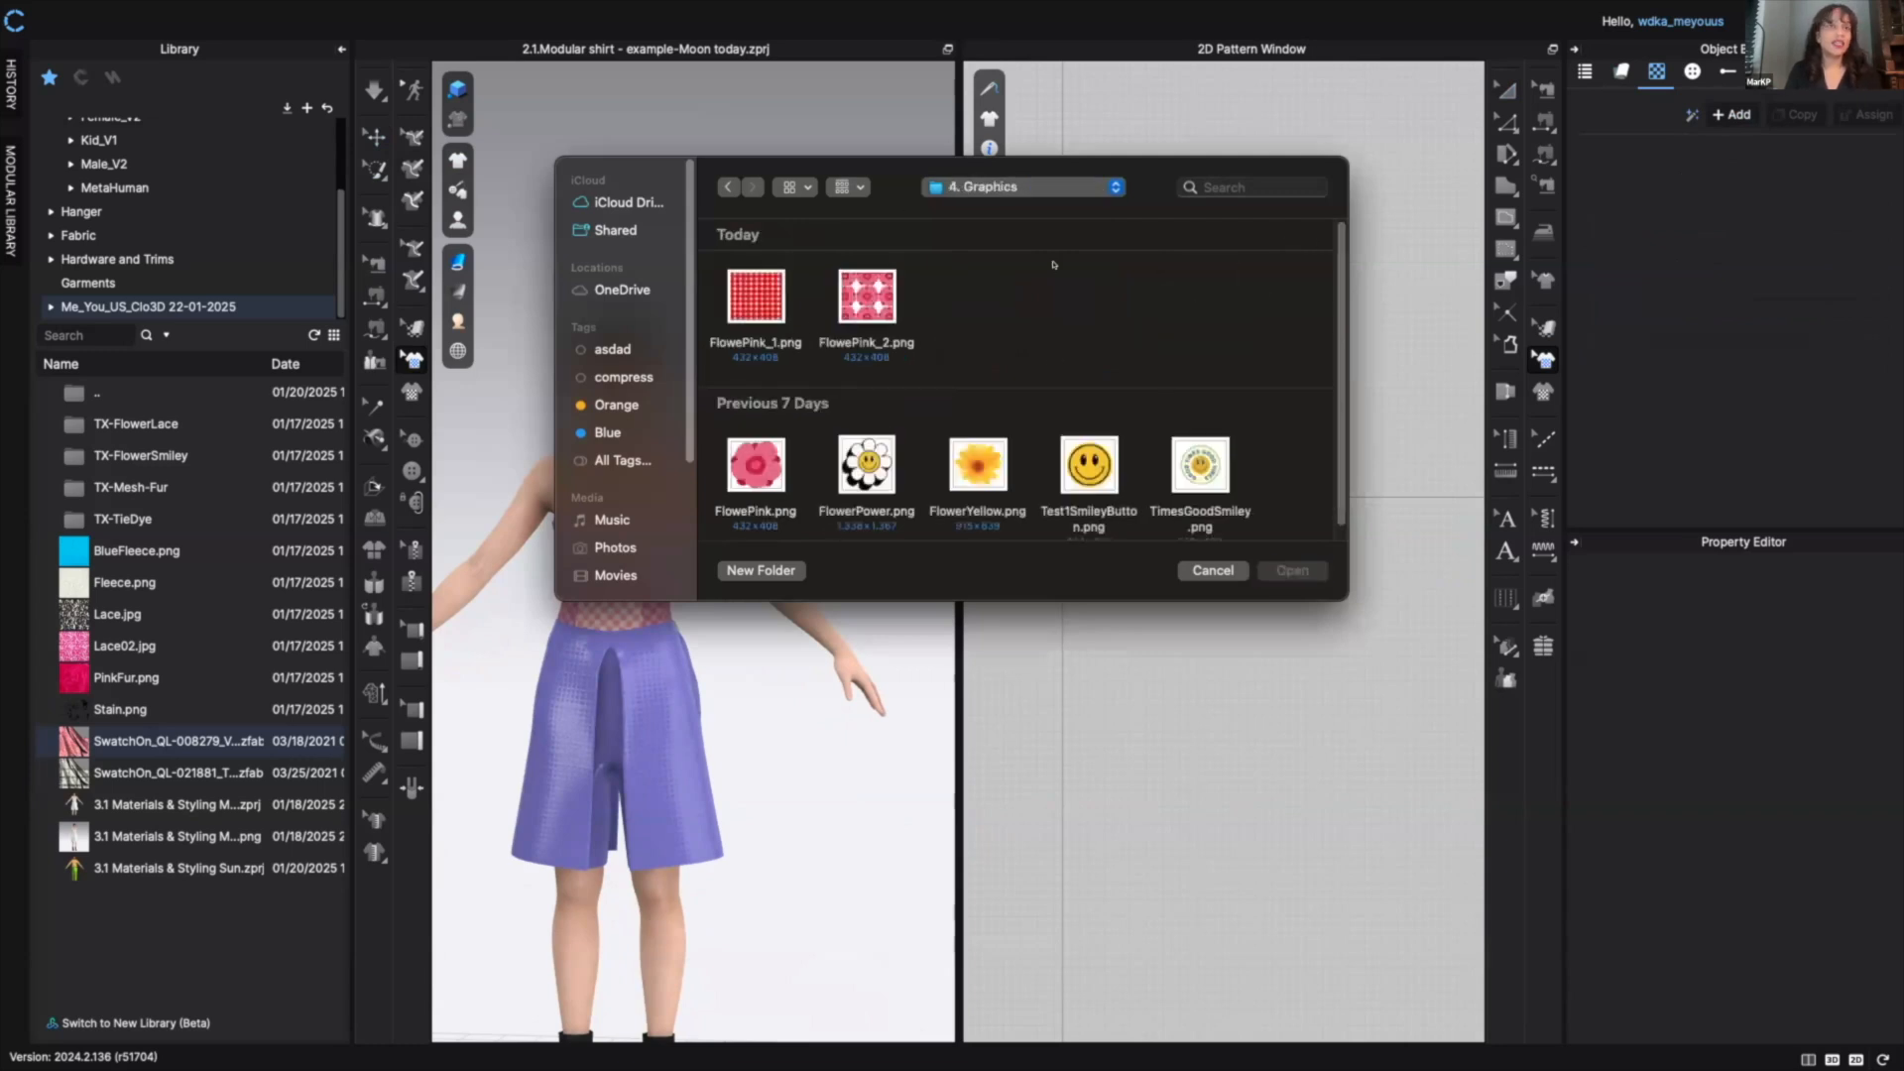
pyautogui.click(1213, 571)
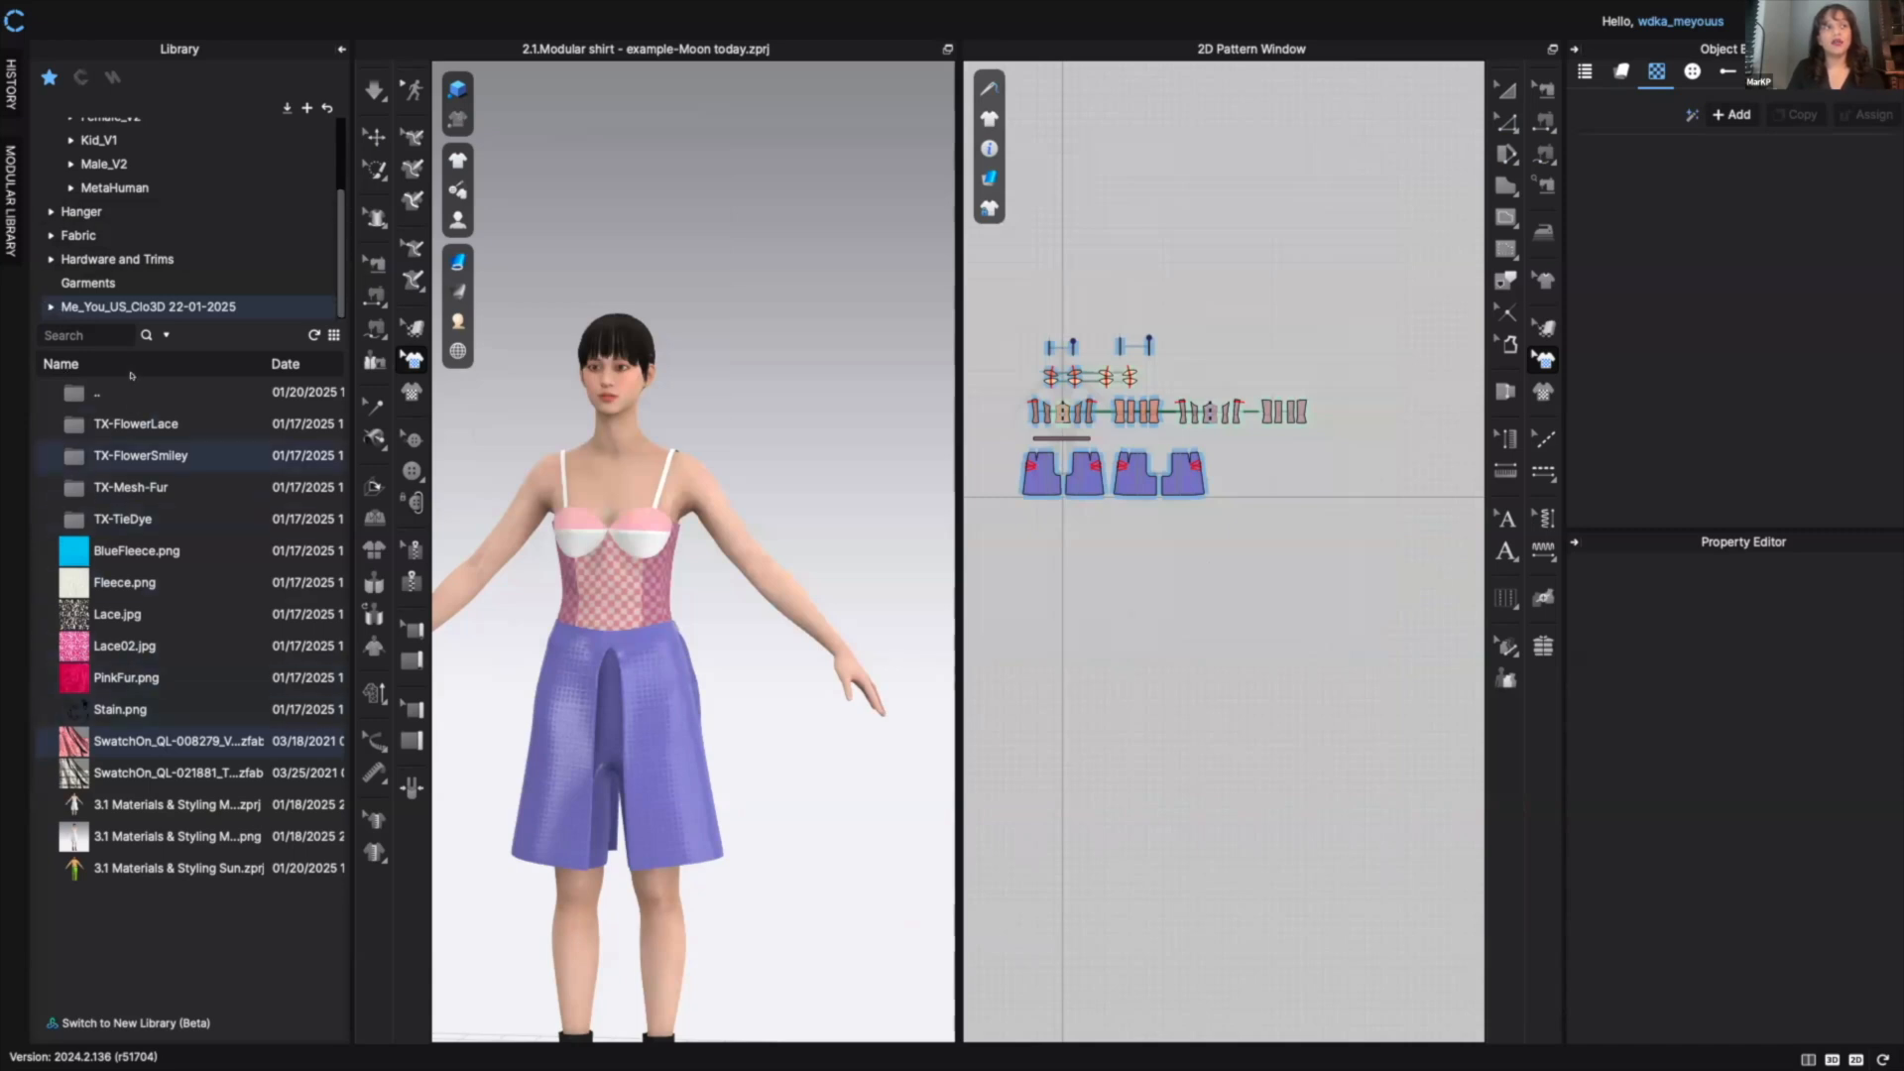
# - Add FlowerPower.png from the library's 4. Graphics folder to the graphics list
pyautogui.doubleClick(83, 394)
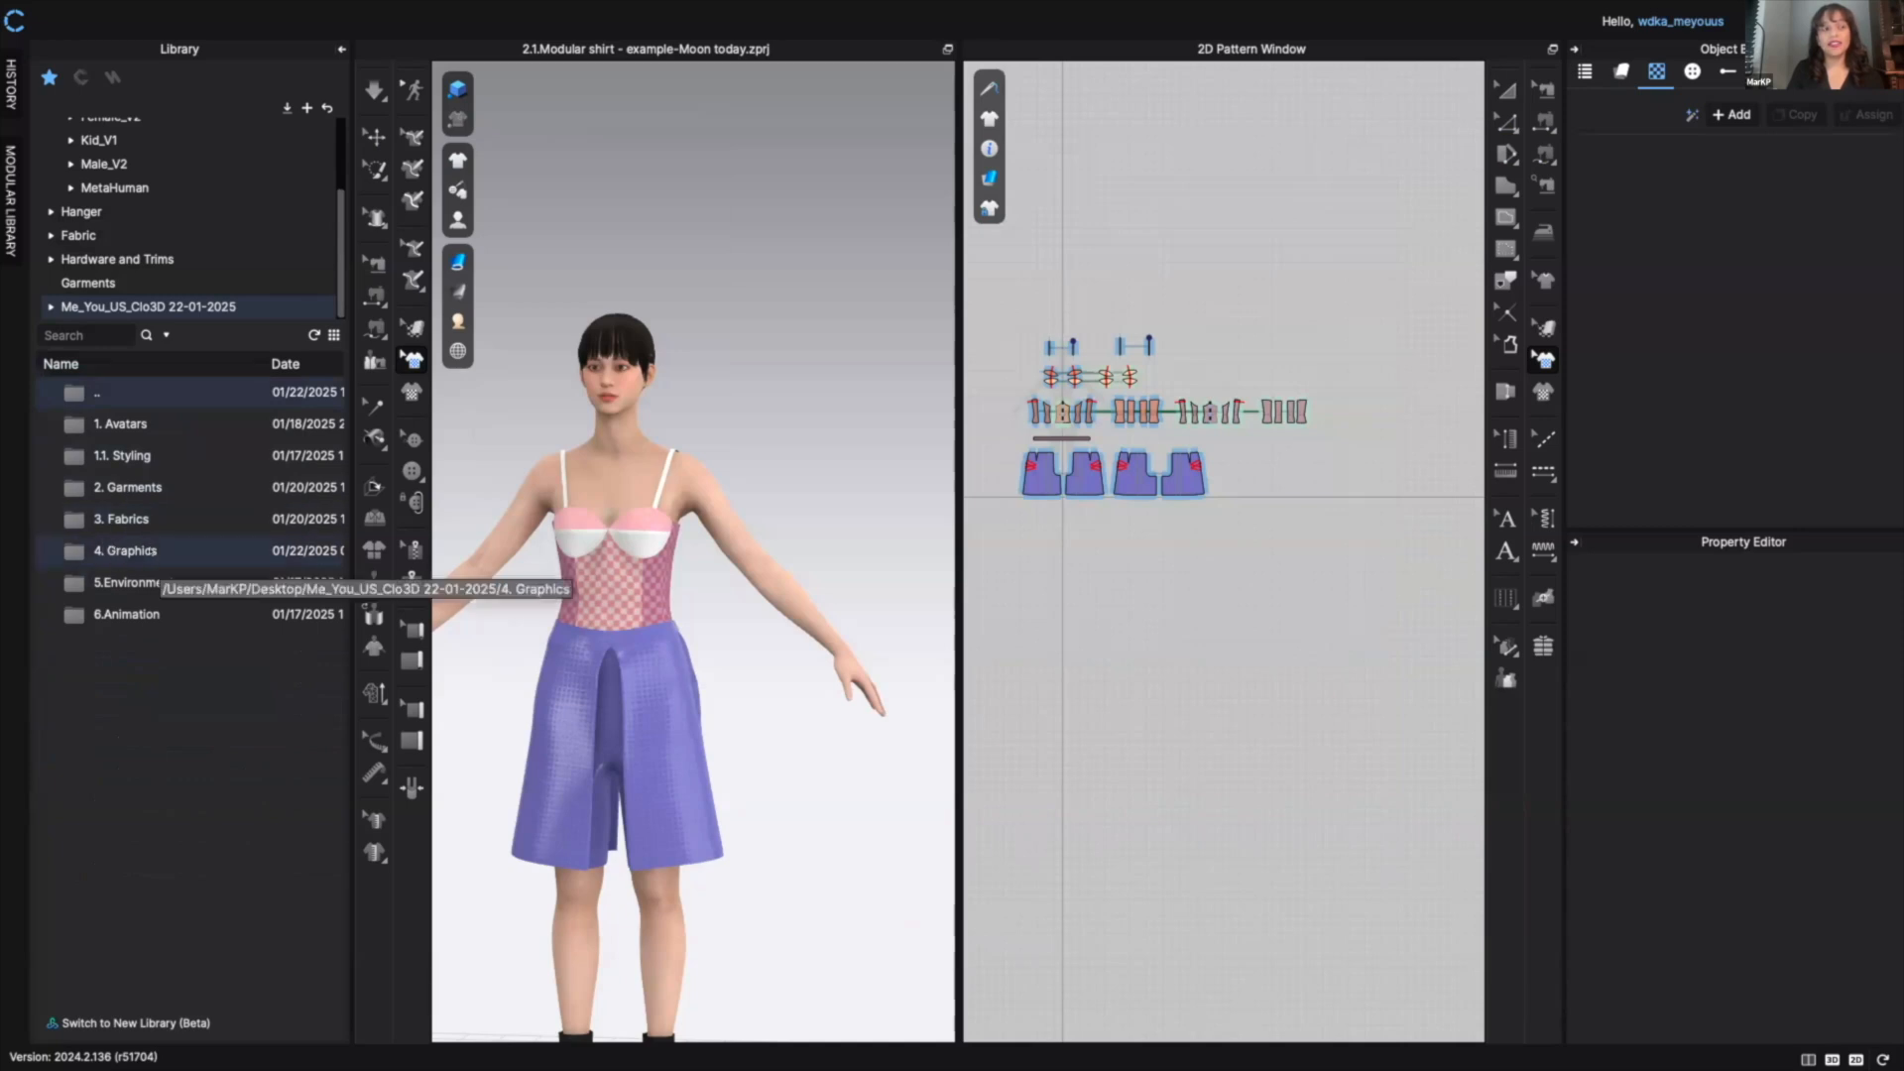
pyautogui.doubleClick(126, 550)
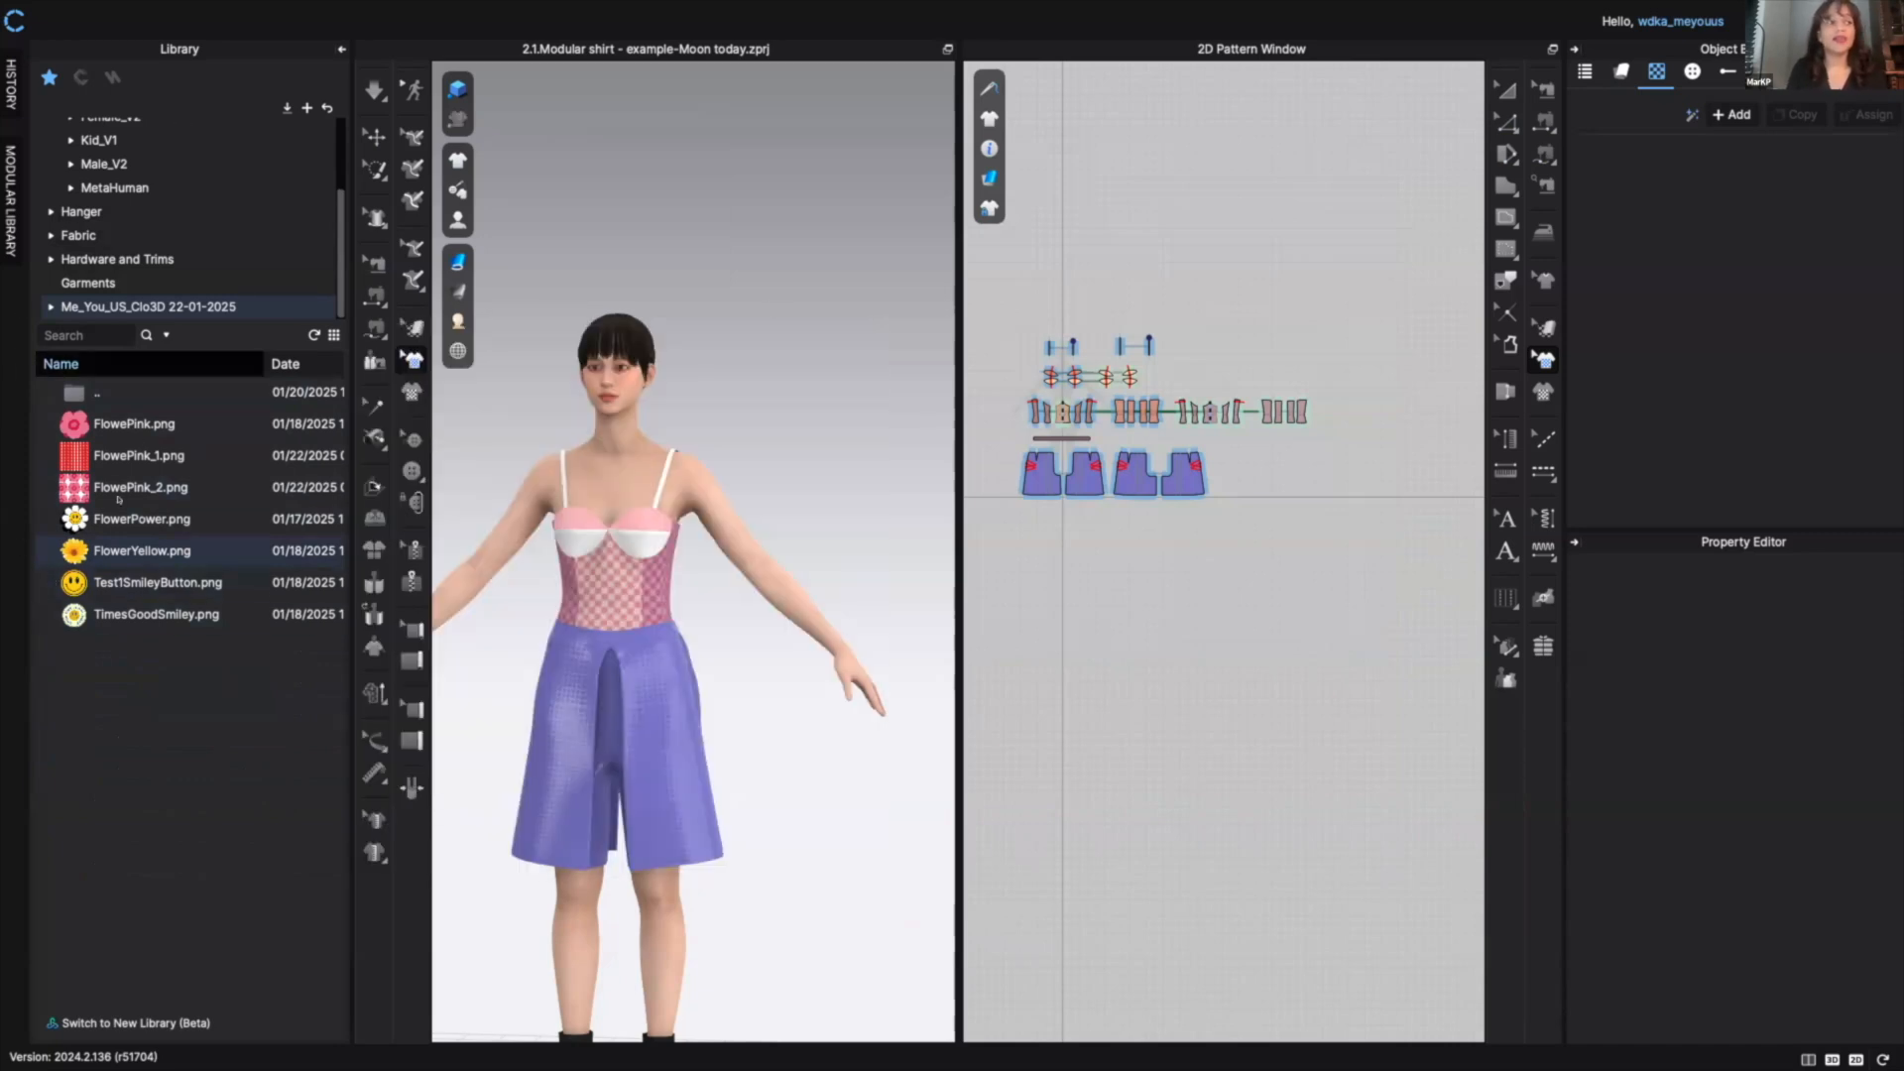
pyautogui.moveTo(69, 517)
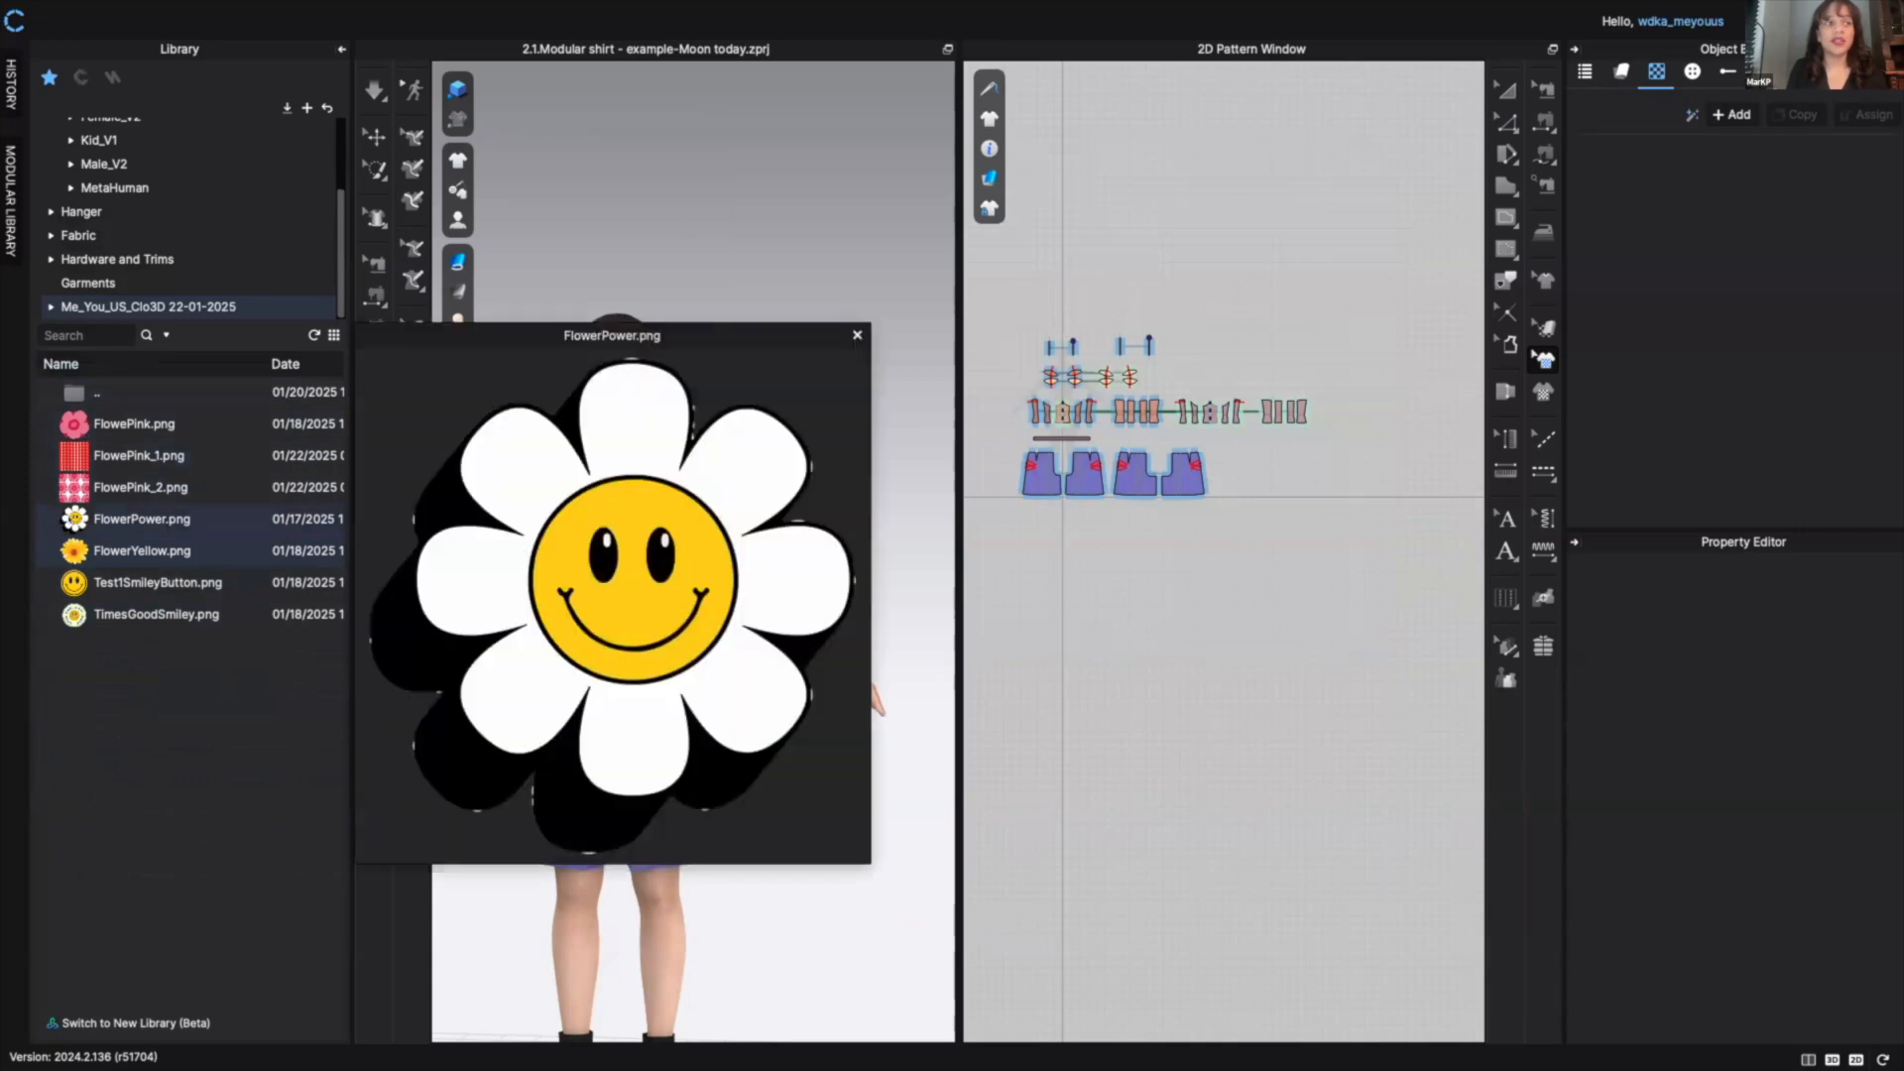
pyautogui.moveTo(70, 517); pyautogui.dragTo(1676, 176)
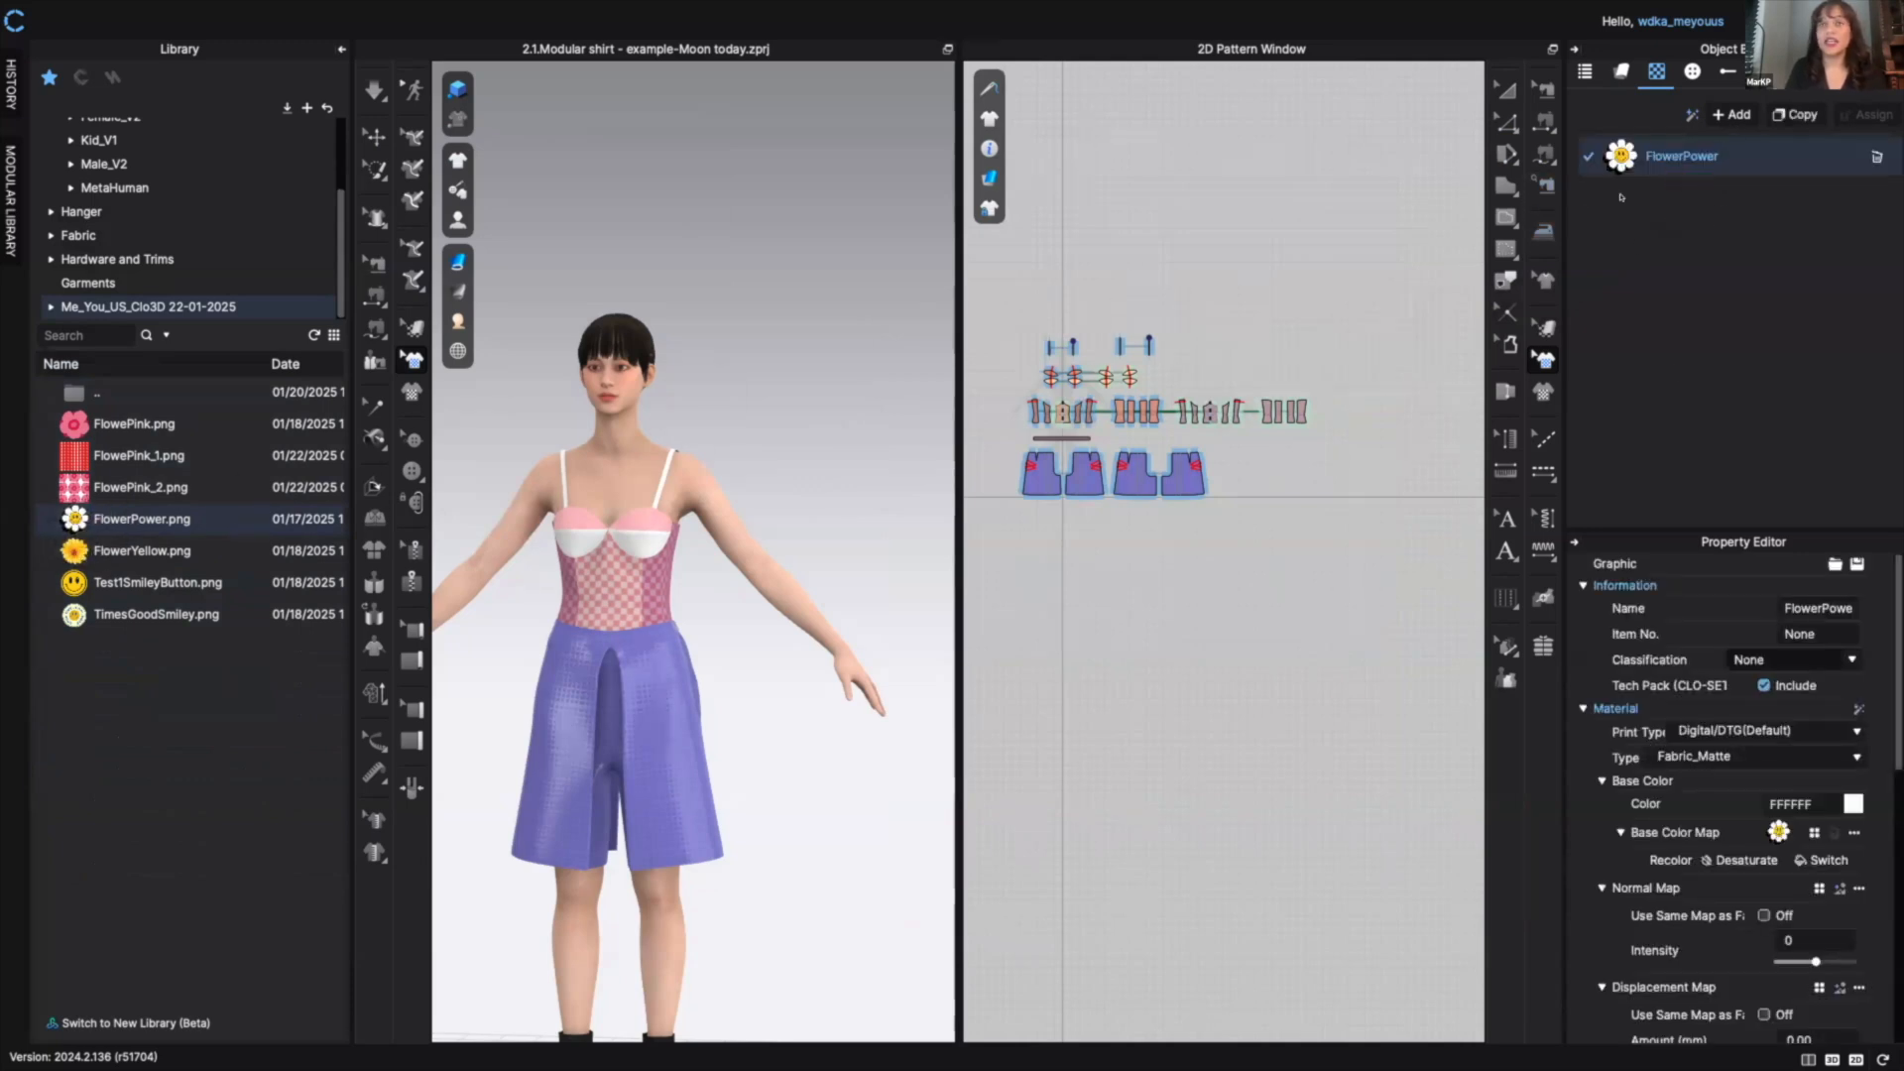
# - Try placing the FlowerPower graphic on the white lower cup on the avatar's left side
pyautogui.scroll(-2, 1167, 239)
pyautogui.scroll(4, 1156, 278)
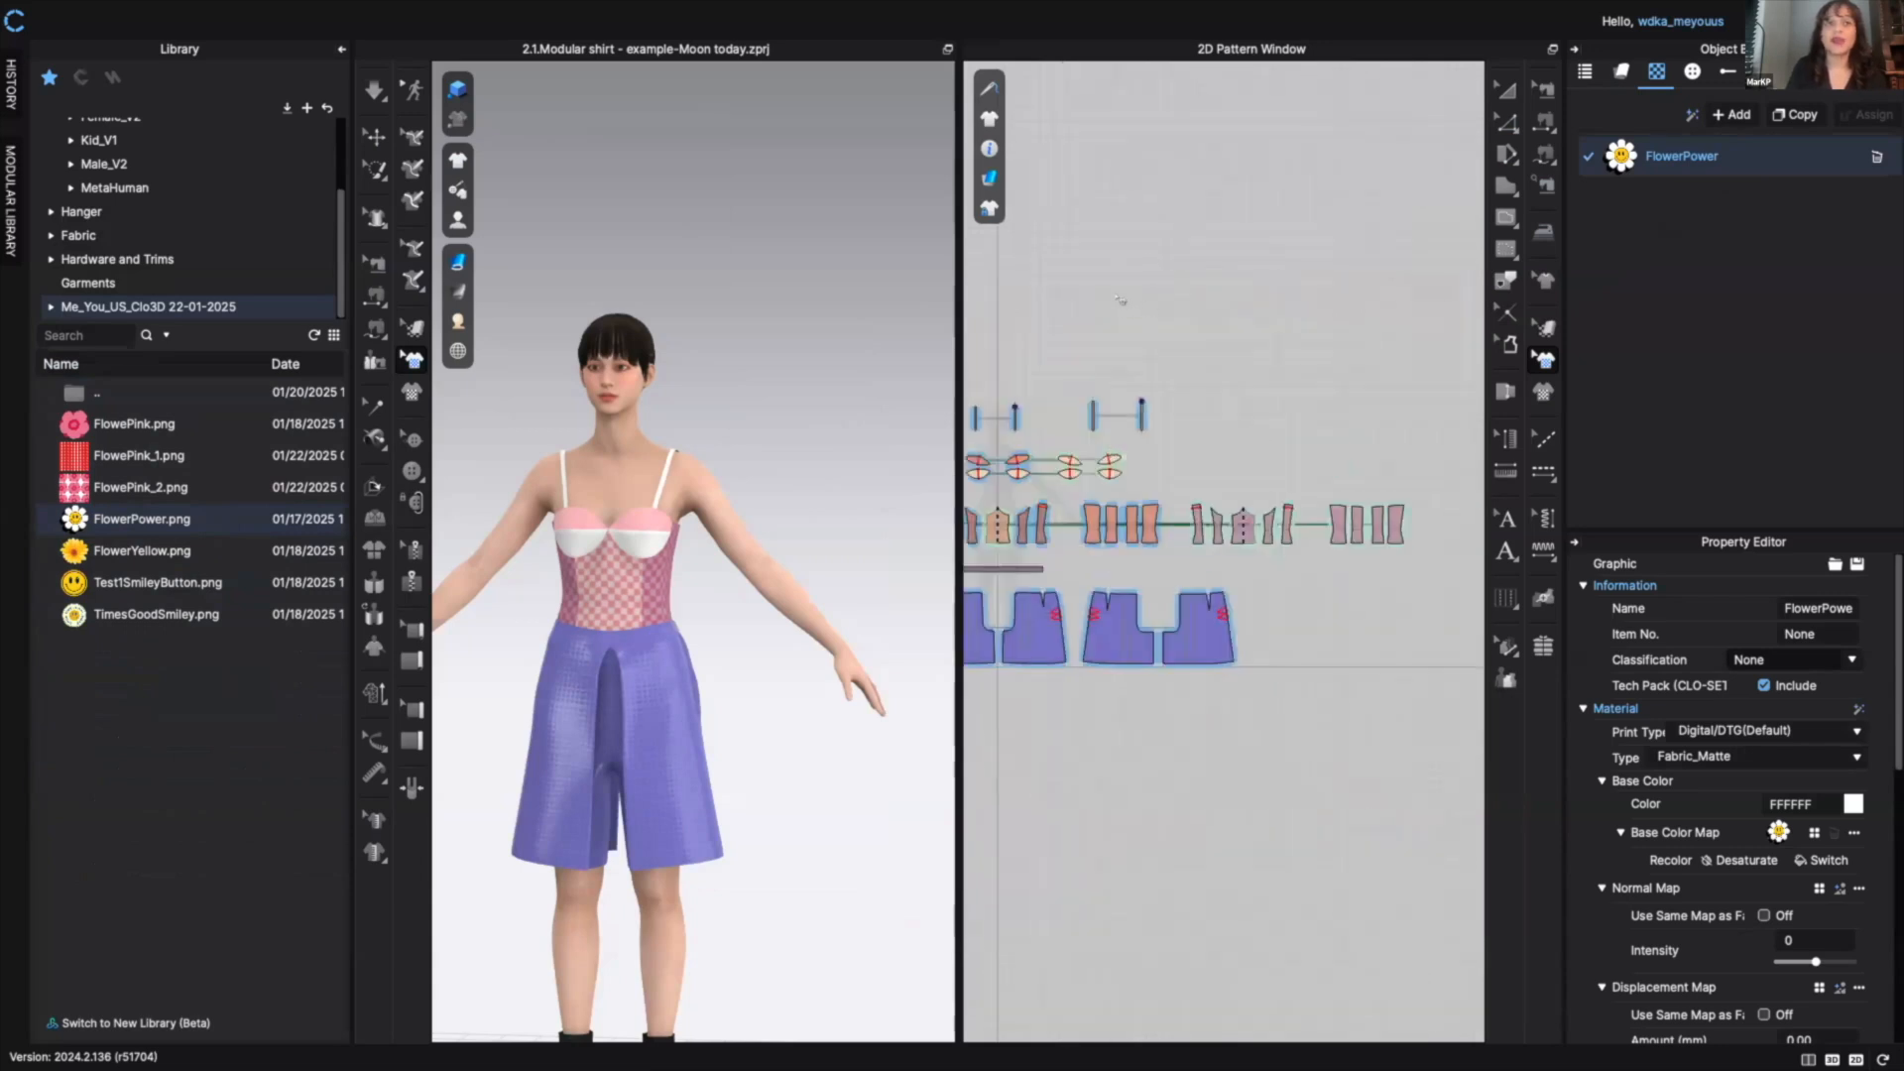
pyautogui.scroll(-2, 1156, 303)
pyautogui.scroll(2, 1176, 287)
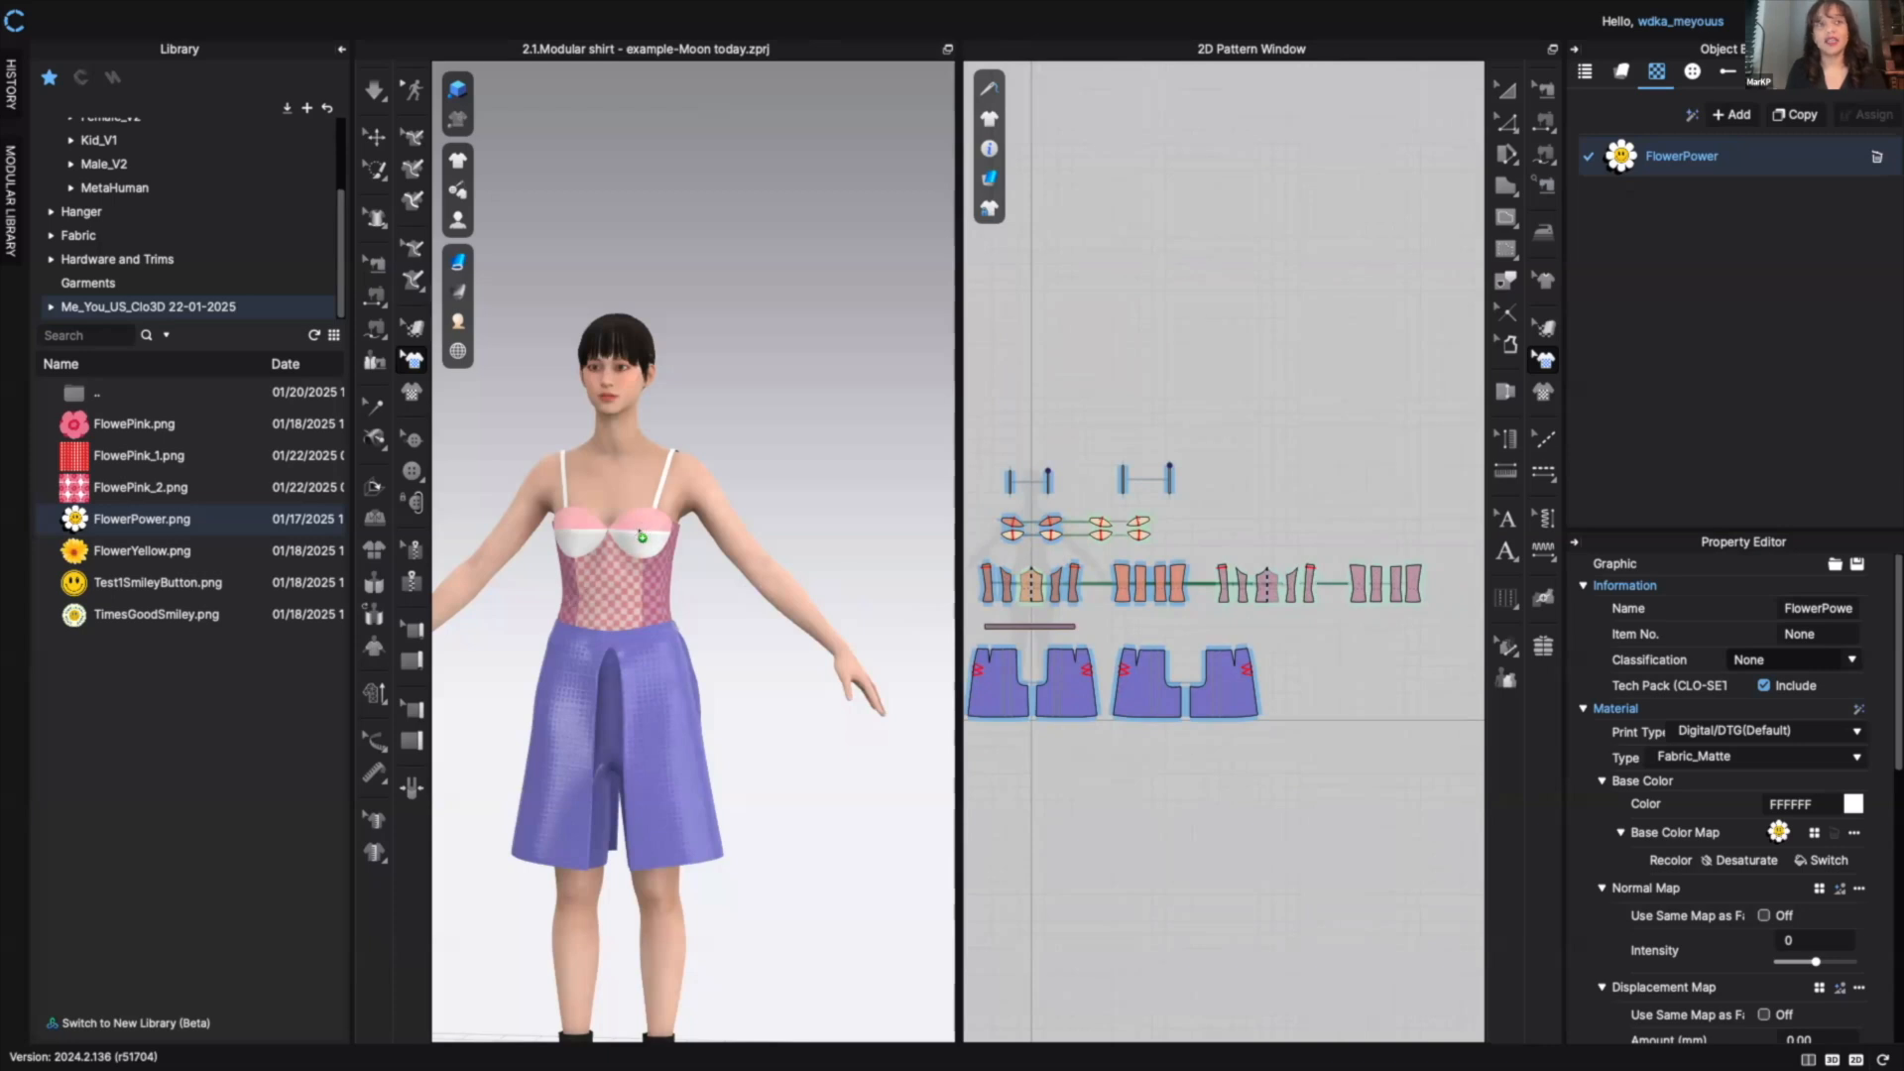
pyautogui.click(642, 537)
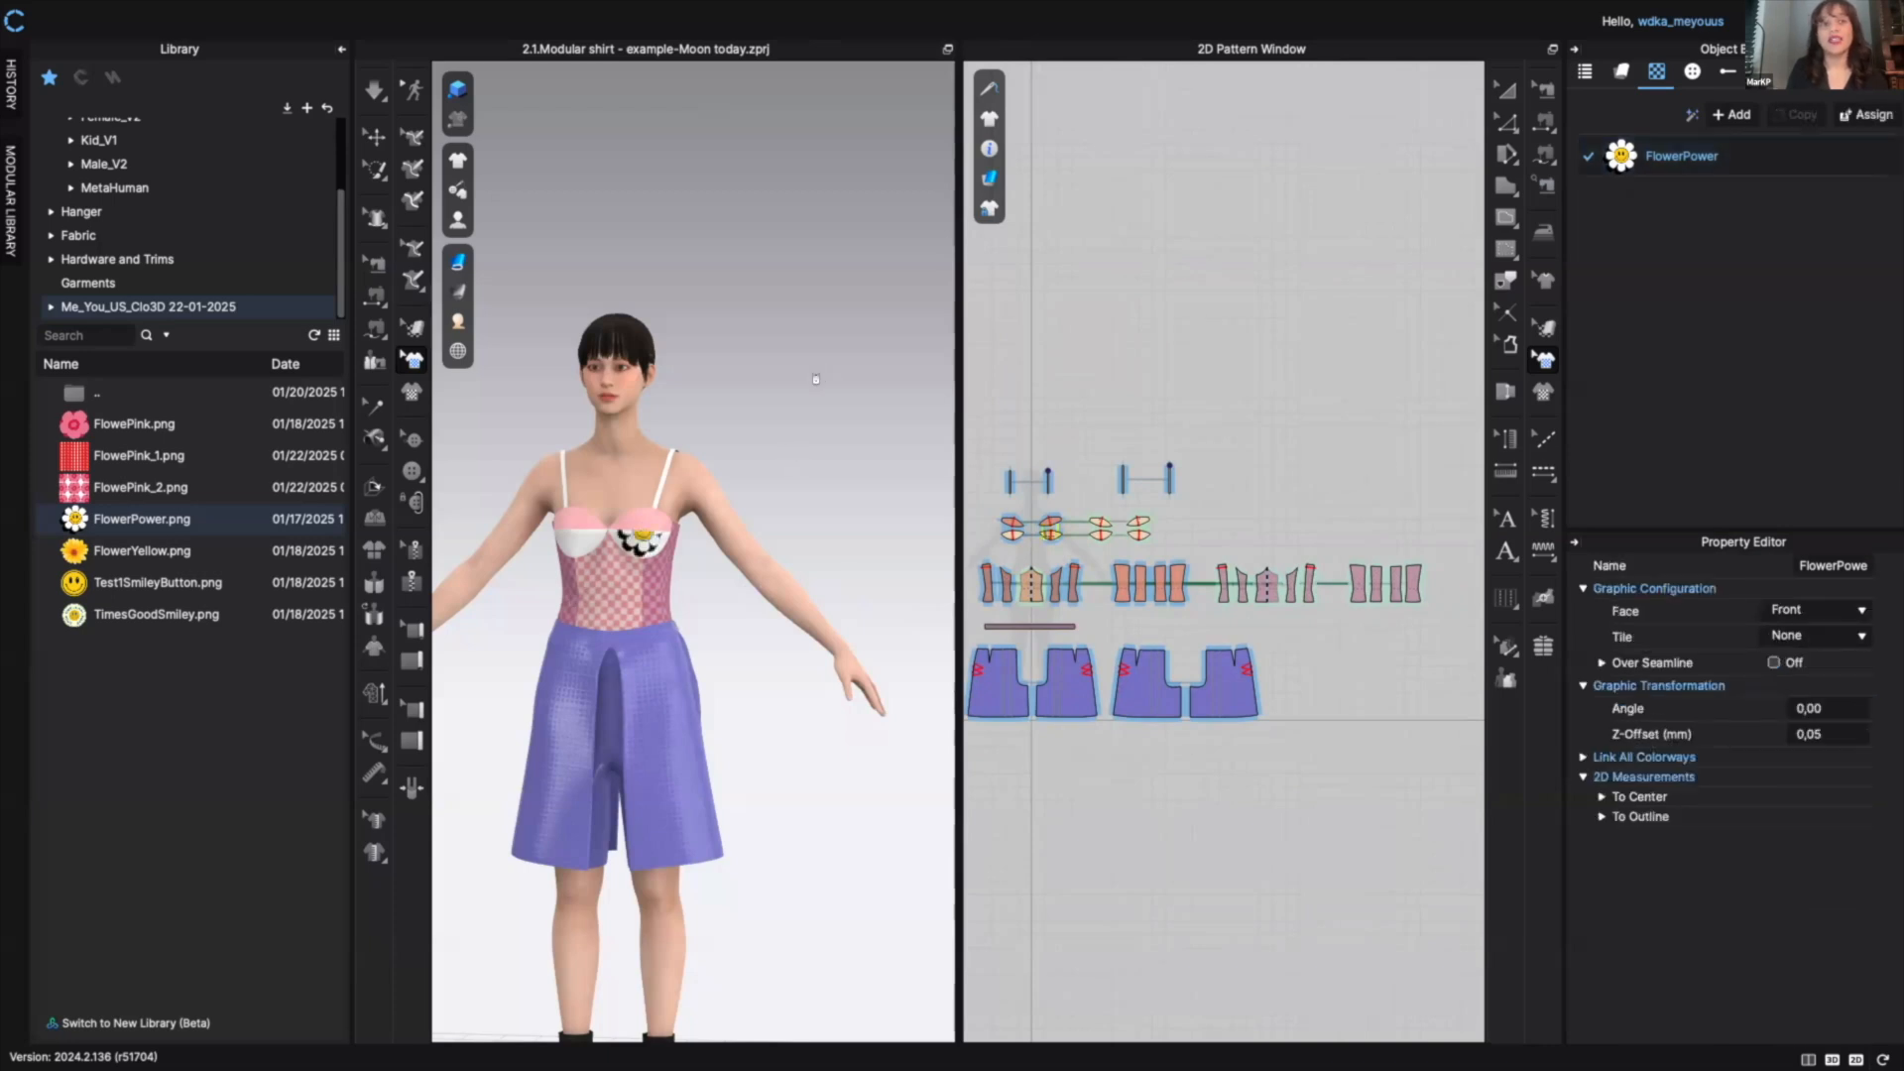
pyautogui.scroll(5, 817, 378)
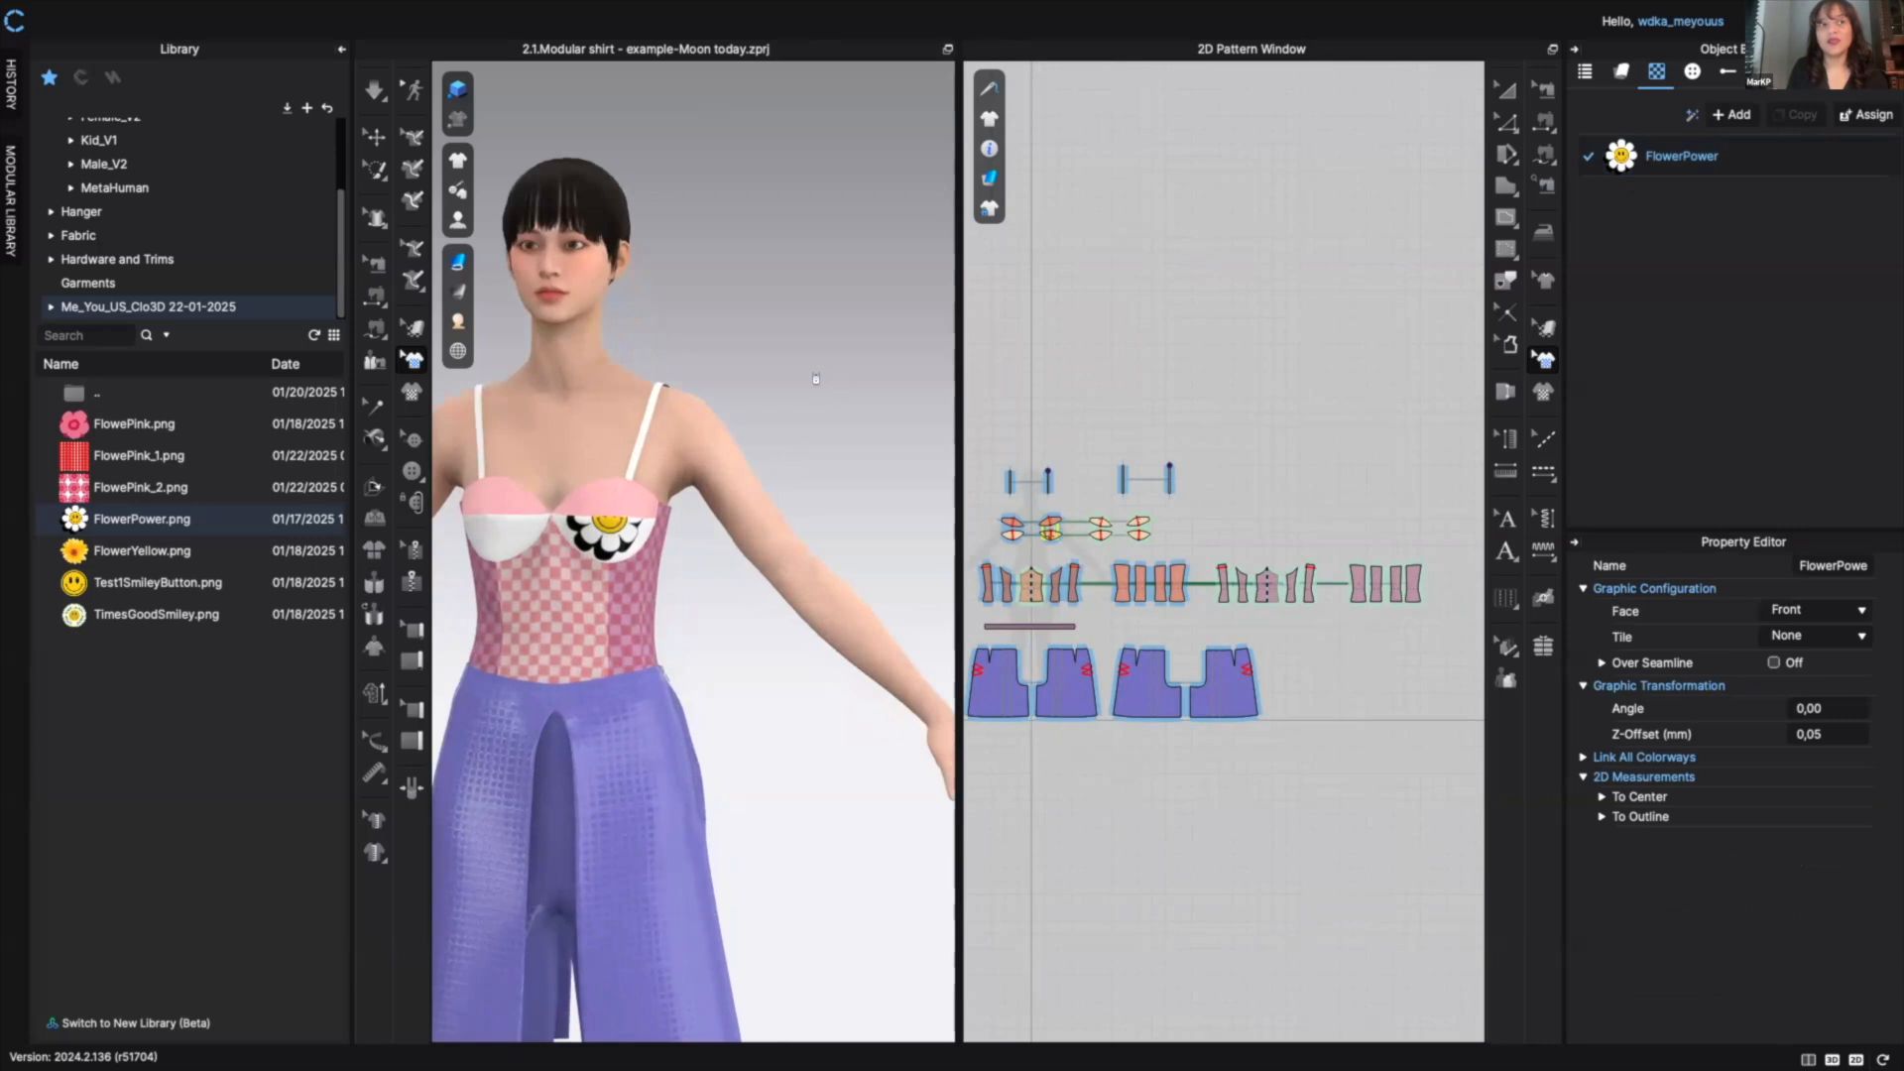
pyautogui.scroll(-3, 815, 378)
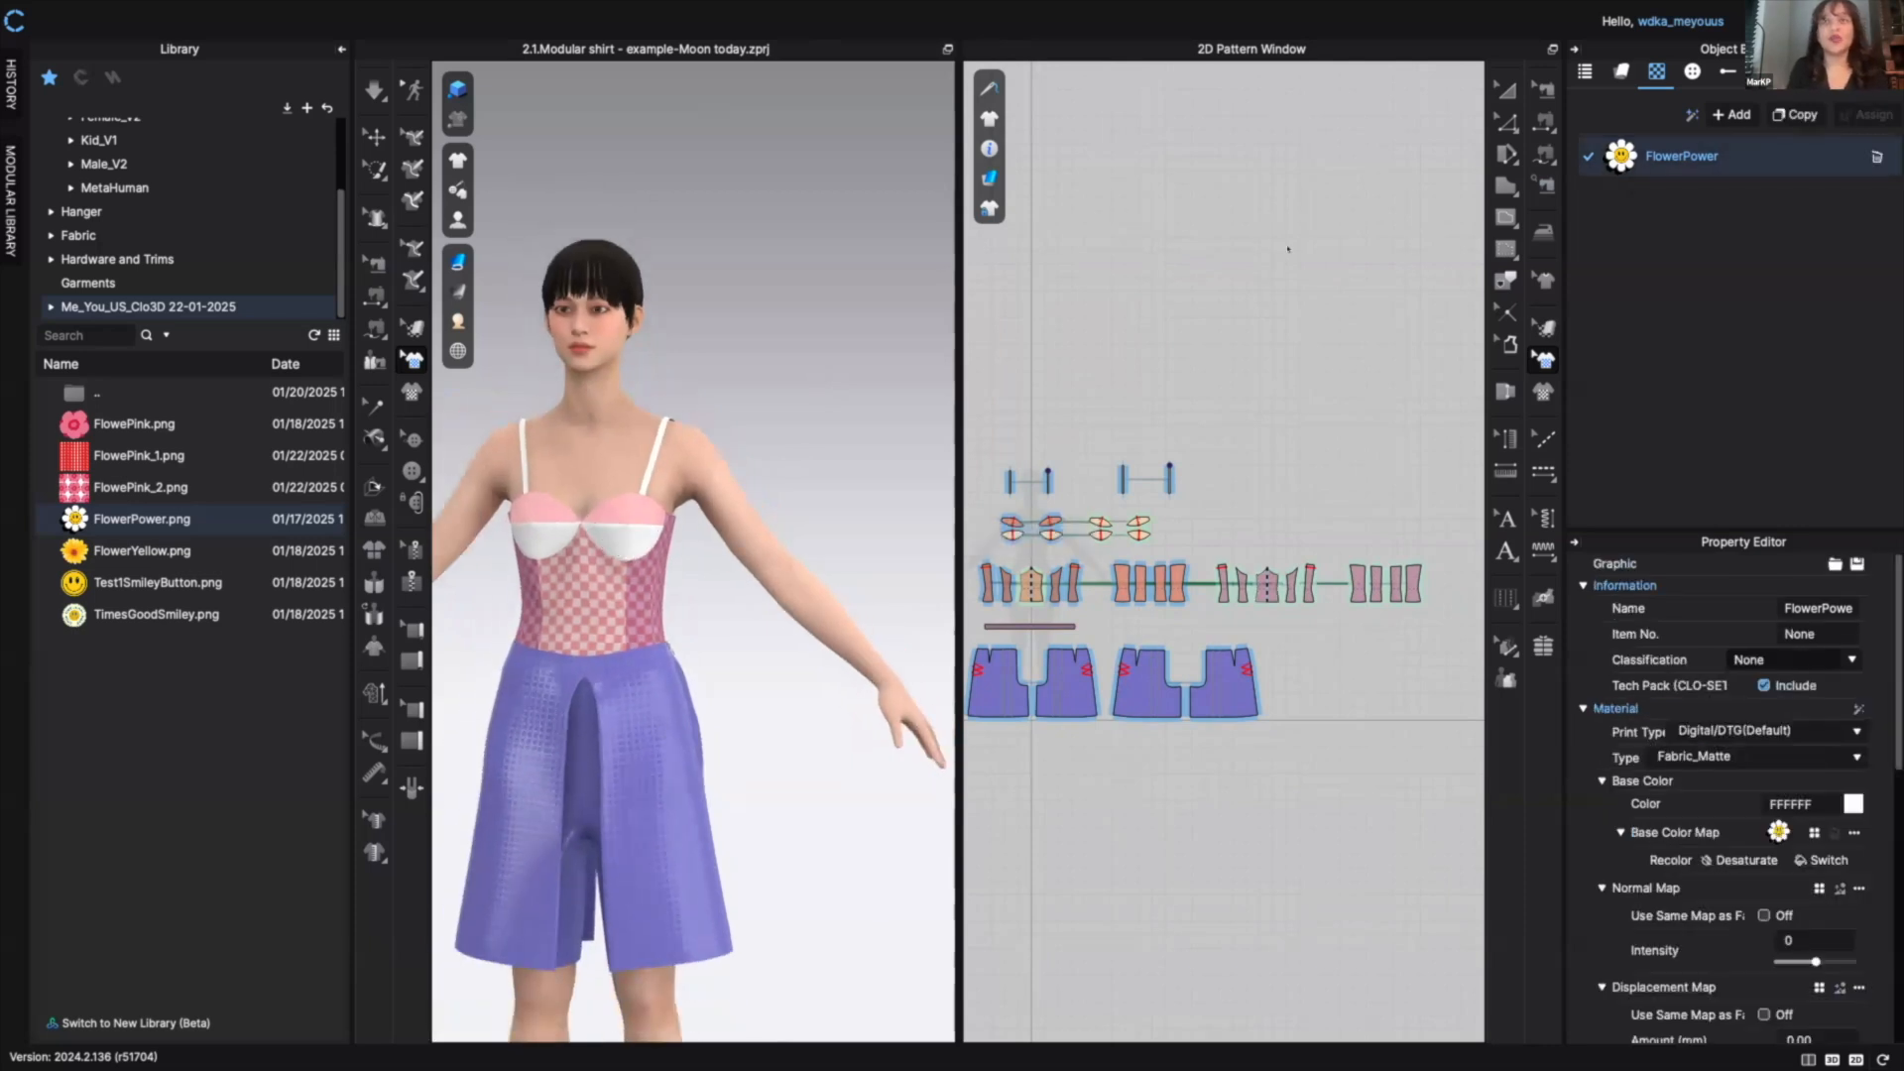
pyautogui.moveTo(815, 375); pyautogui.dragTo(981, 363, button='right')
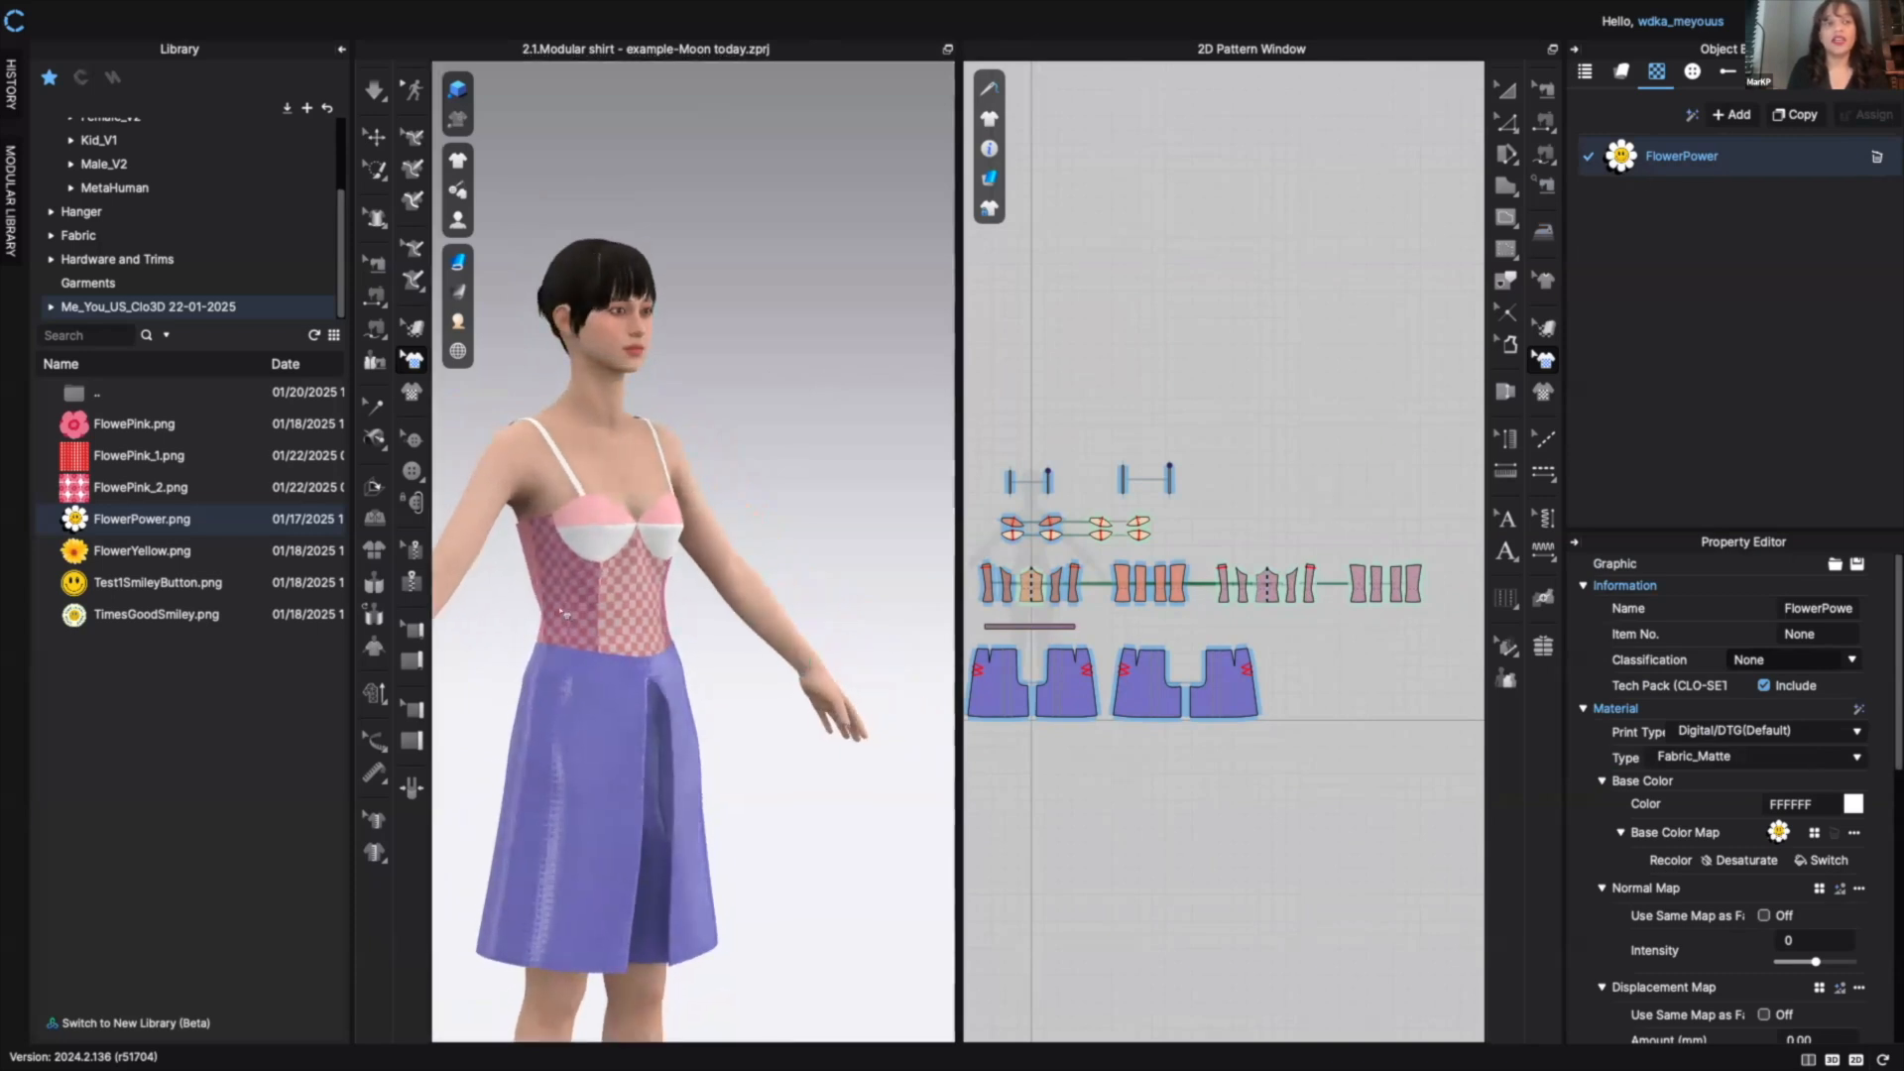
# - Try placing the FlowerPower graphic low on the corset's checkered side panel and turning on Over Seamline for it
pyautogui.click(562, 612)
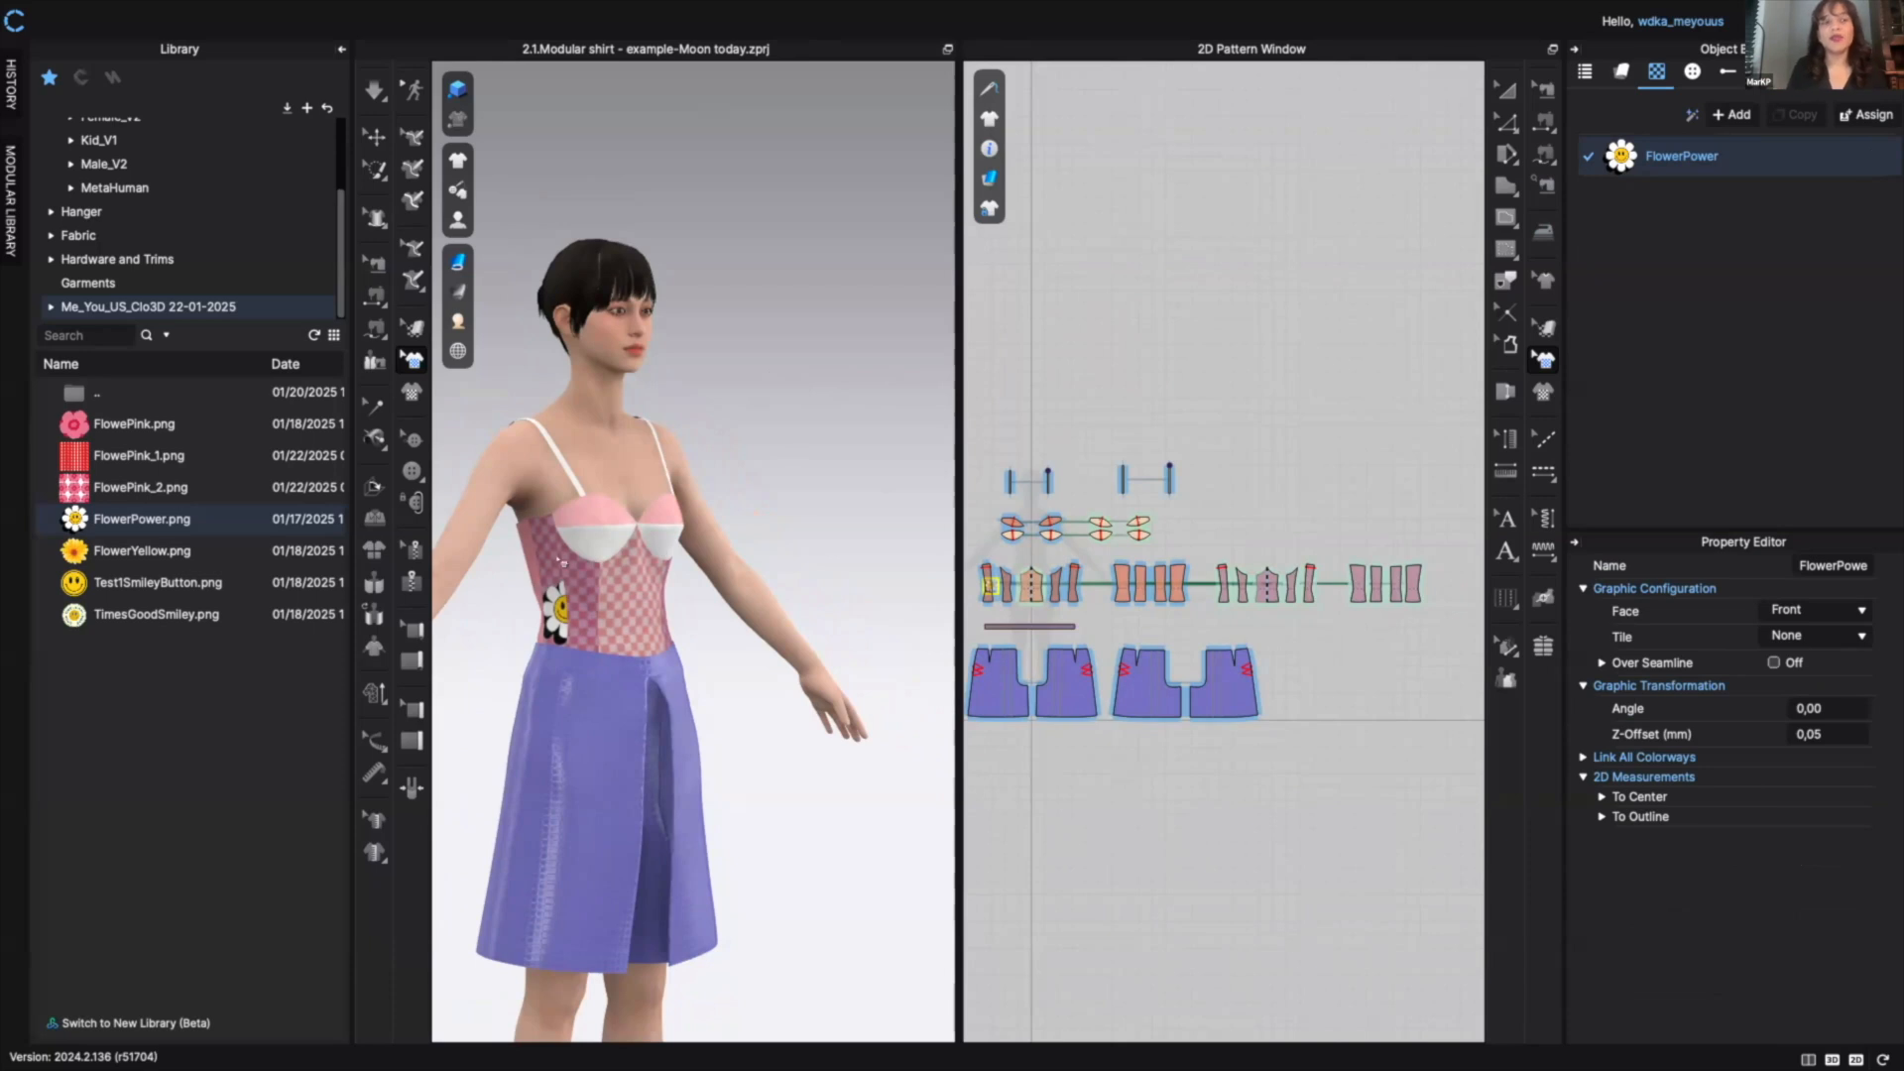
pyautogui.scroll(-2, 576, 616)
pyautogui.scroll(2, 576, 610)
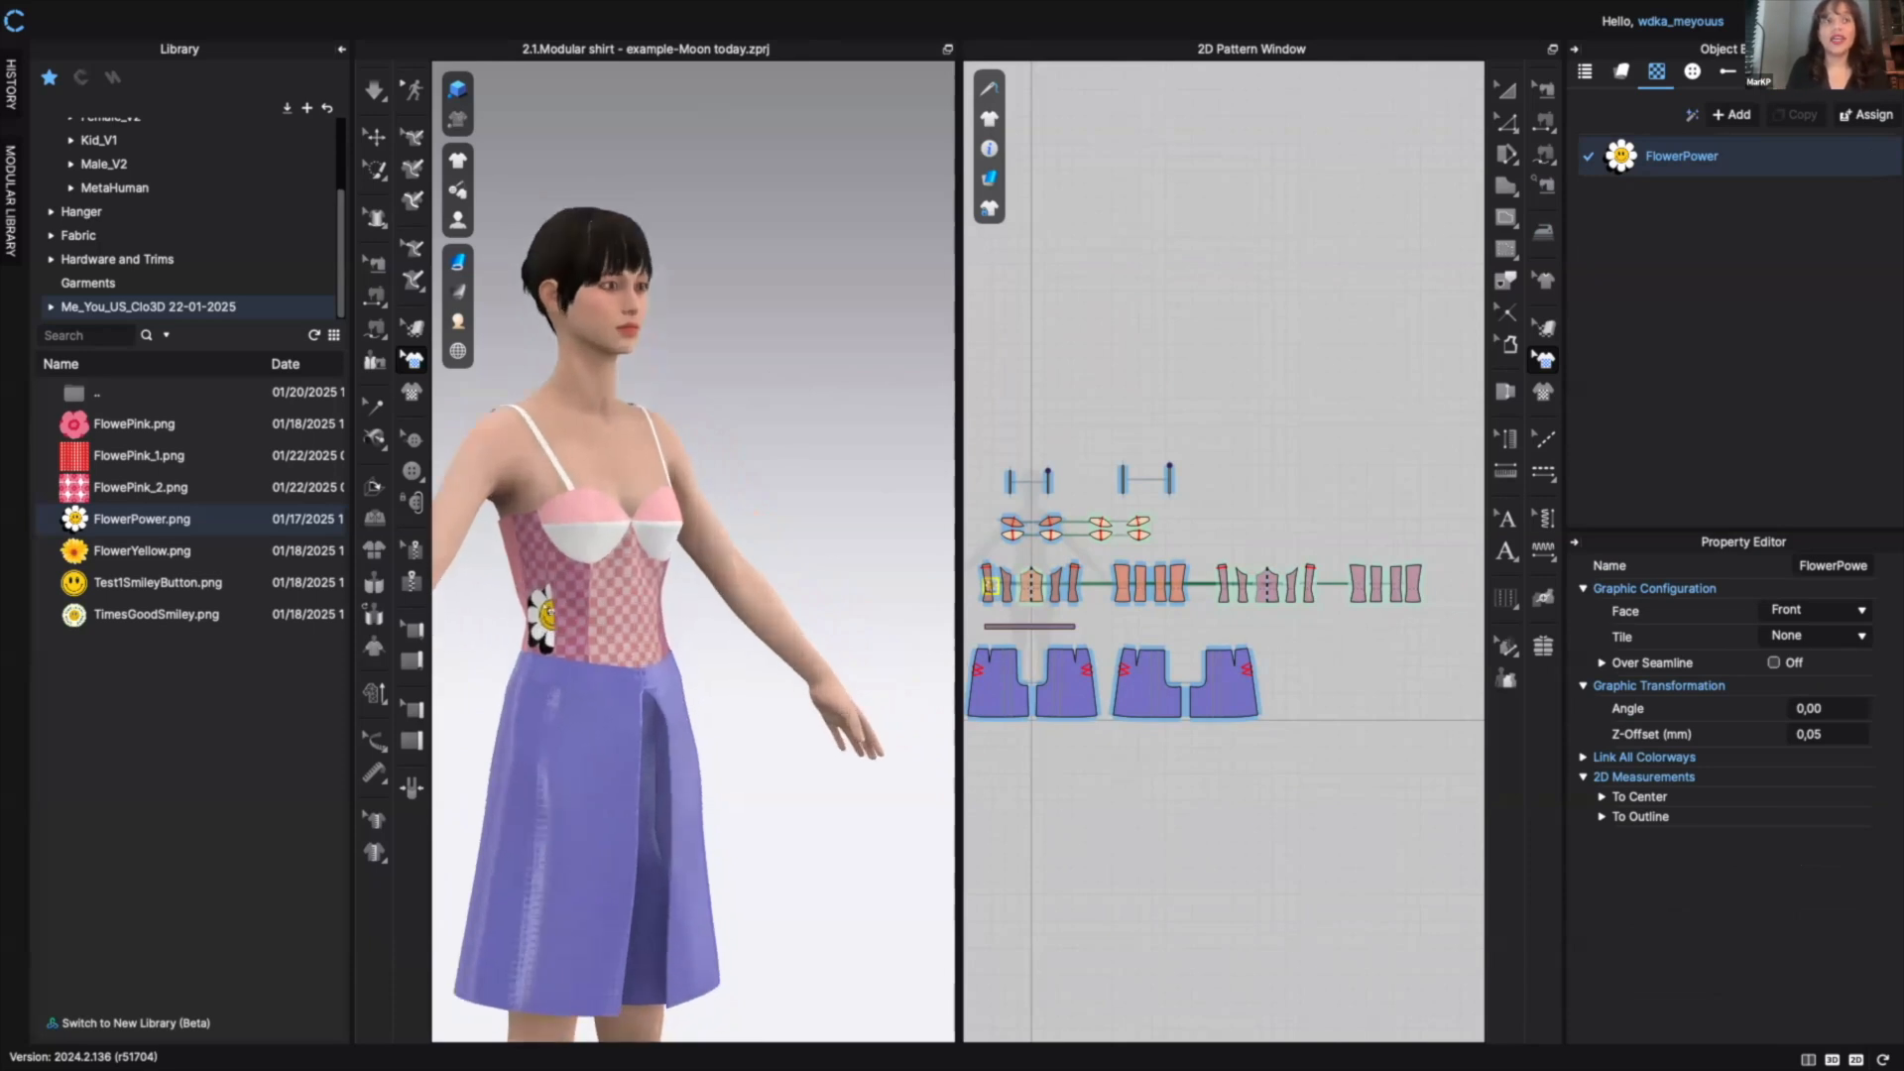
pyautogui.moveTo(786, 442); pyautogui.dragTo(867, 442, button='right')
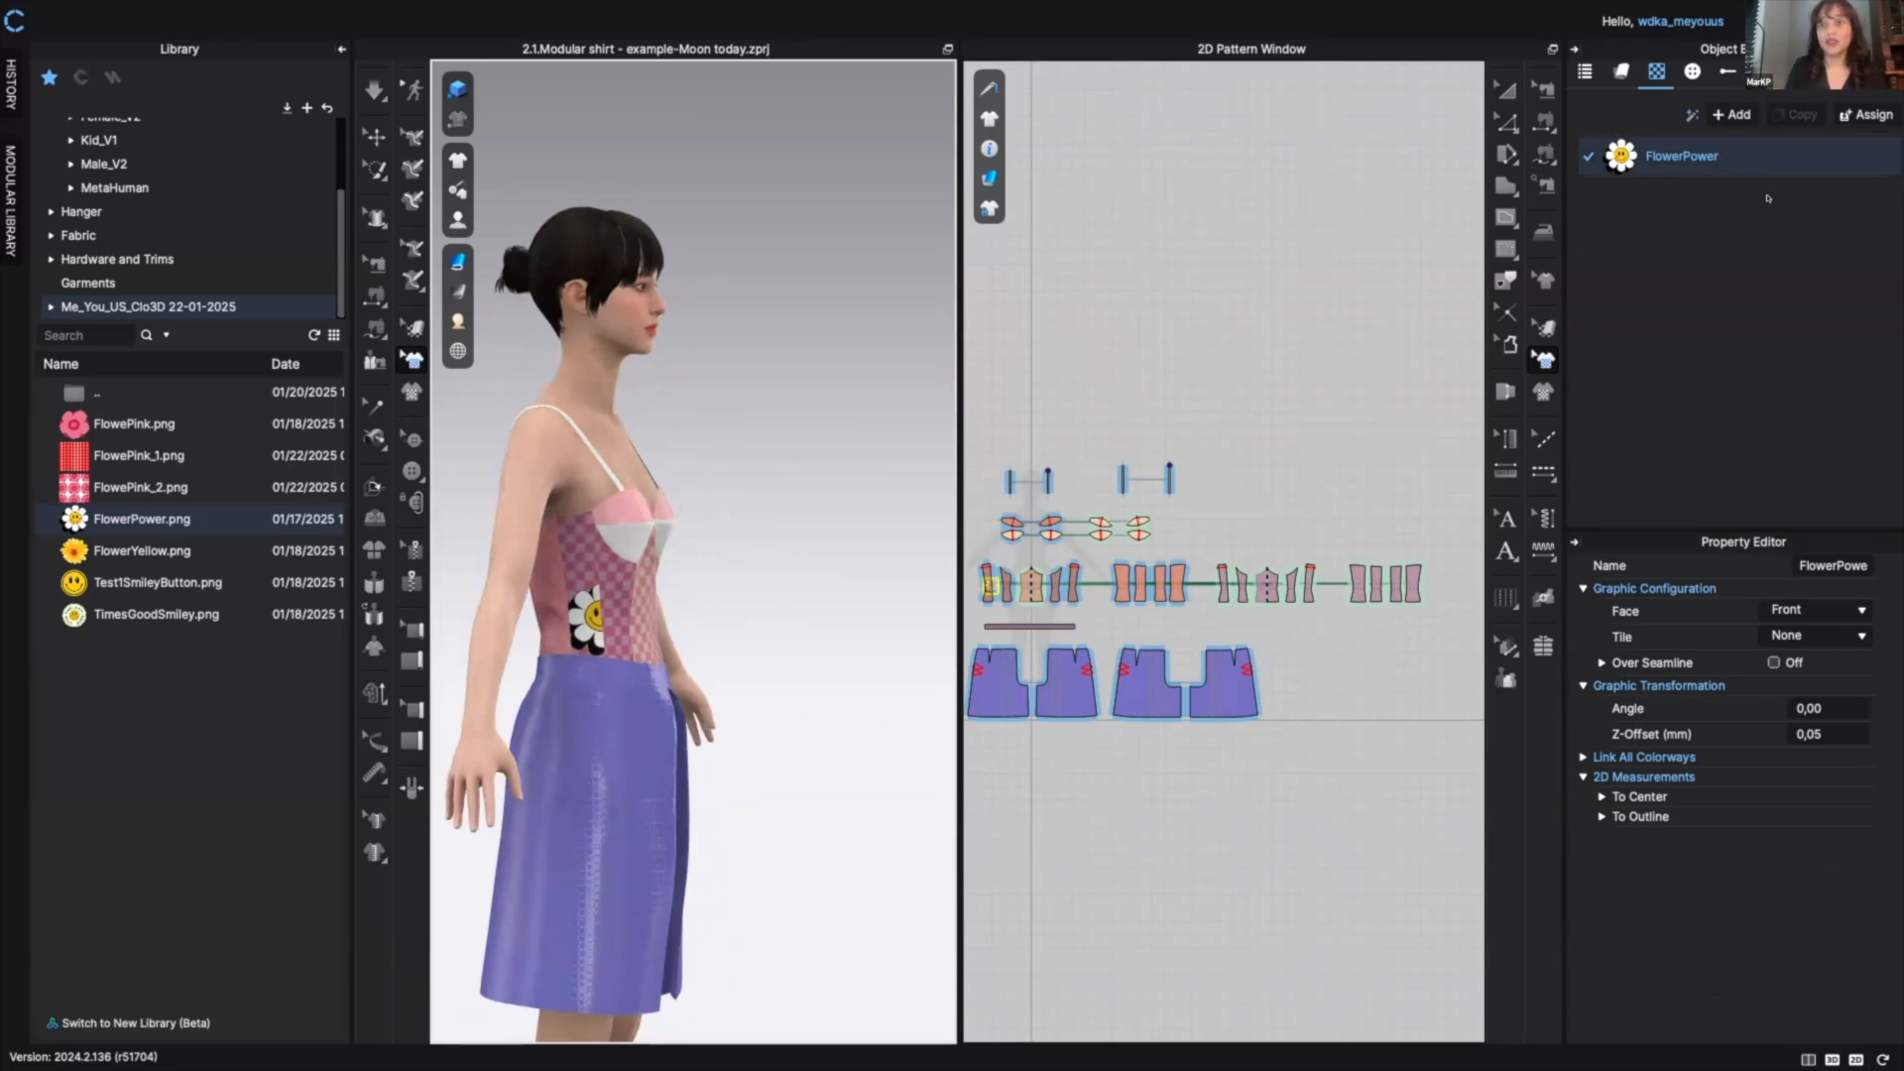
pyautogui.click(1774, 663)
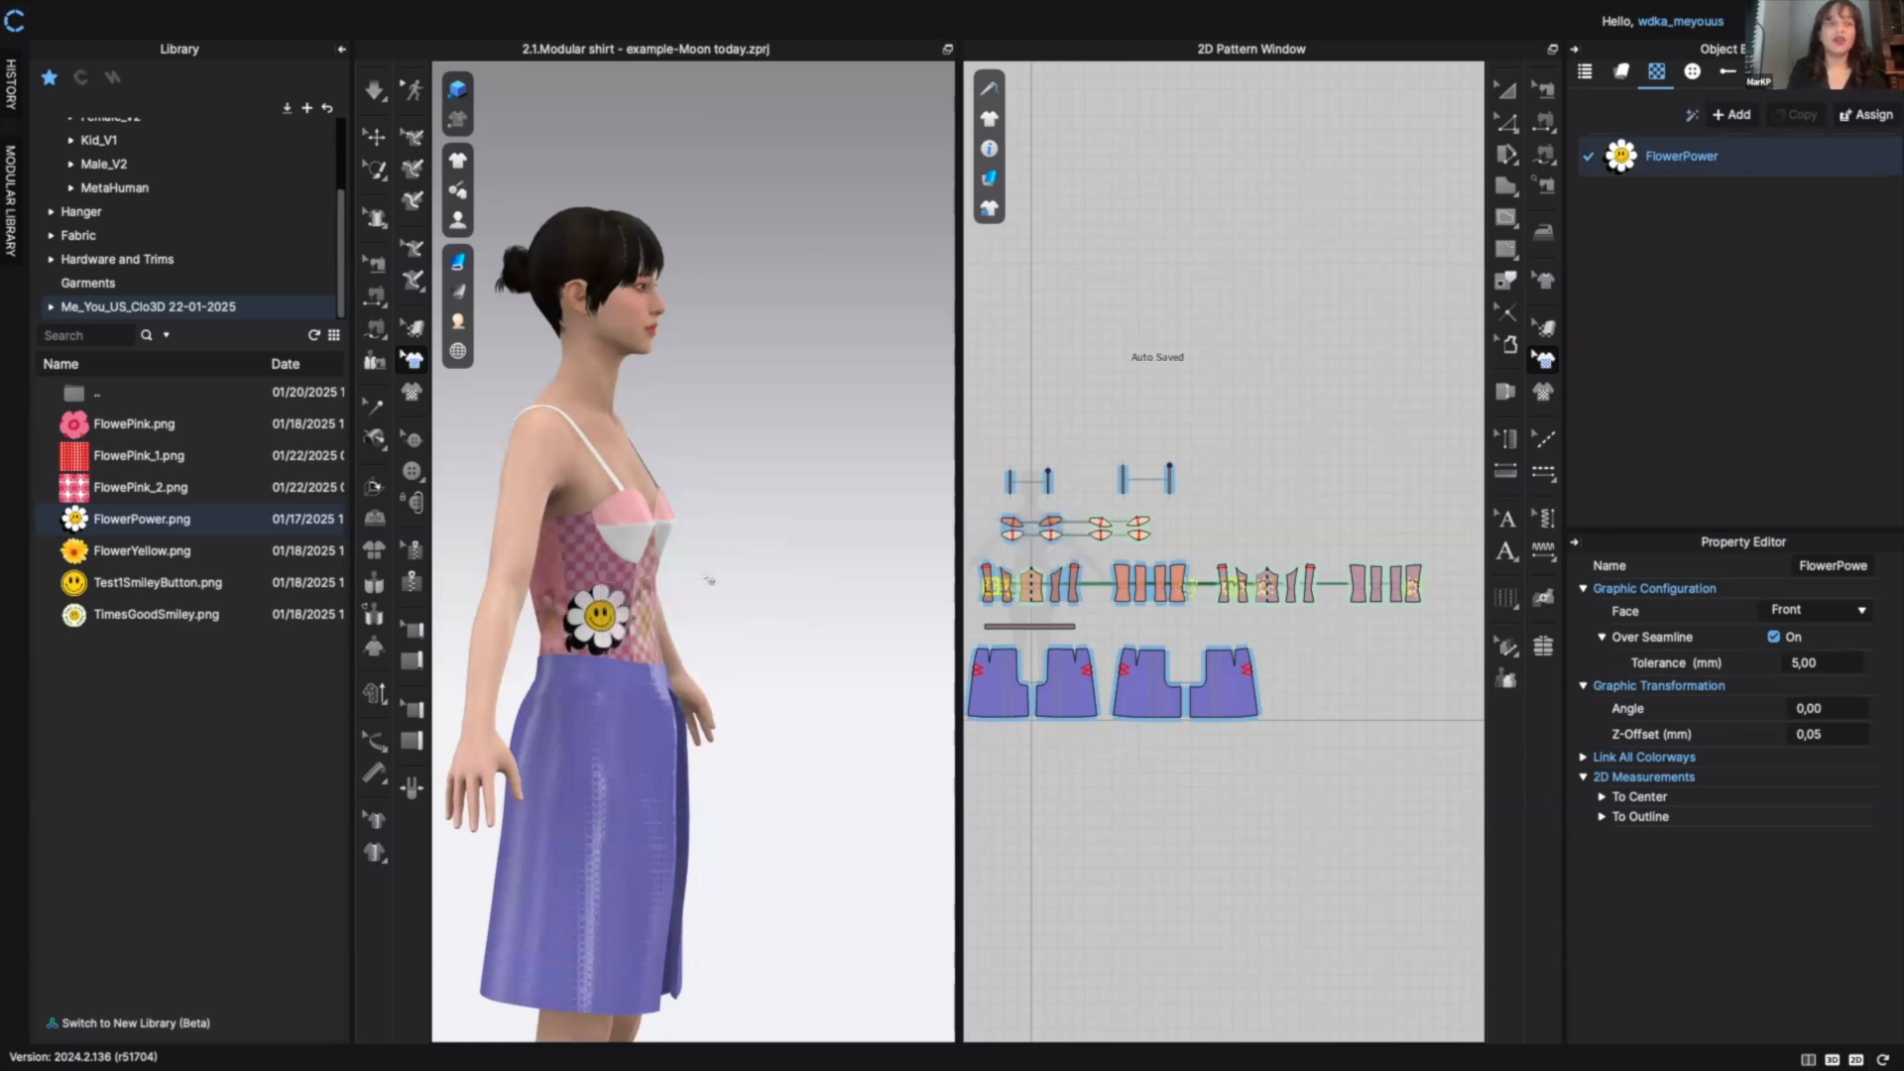
# - Check the FlowerPower graphic from the front, then undo its Over Seamline setting and its placement on the corset
pyautogui.moveTo(709, 580); pyautogui.dragTo(646, 507, button='right')
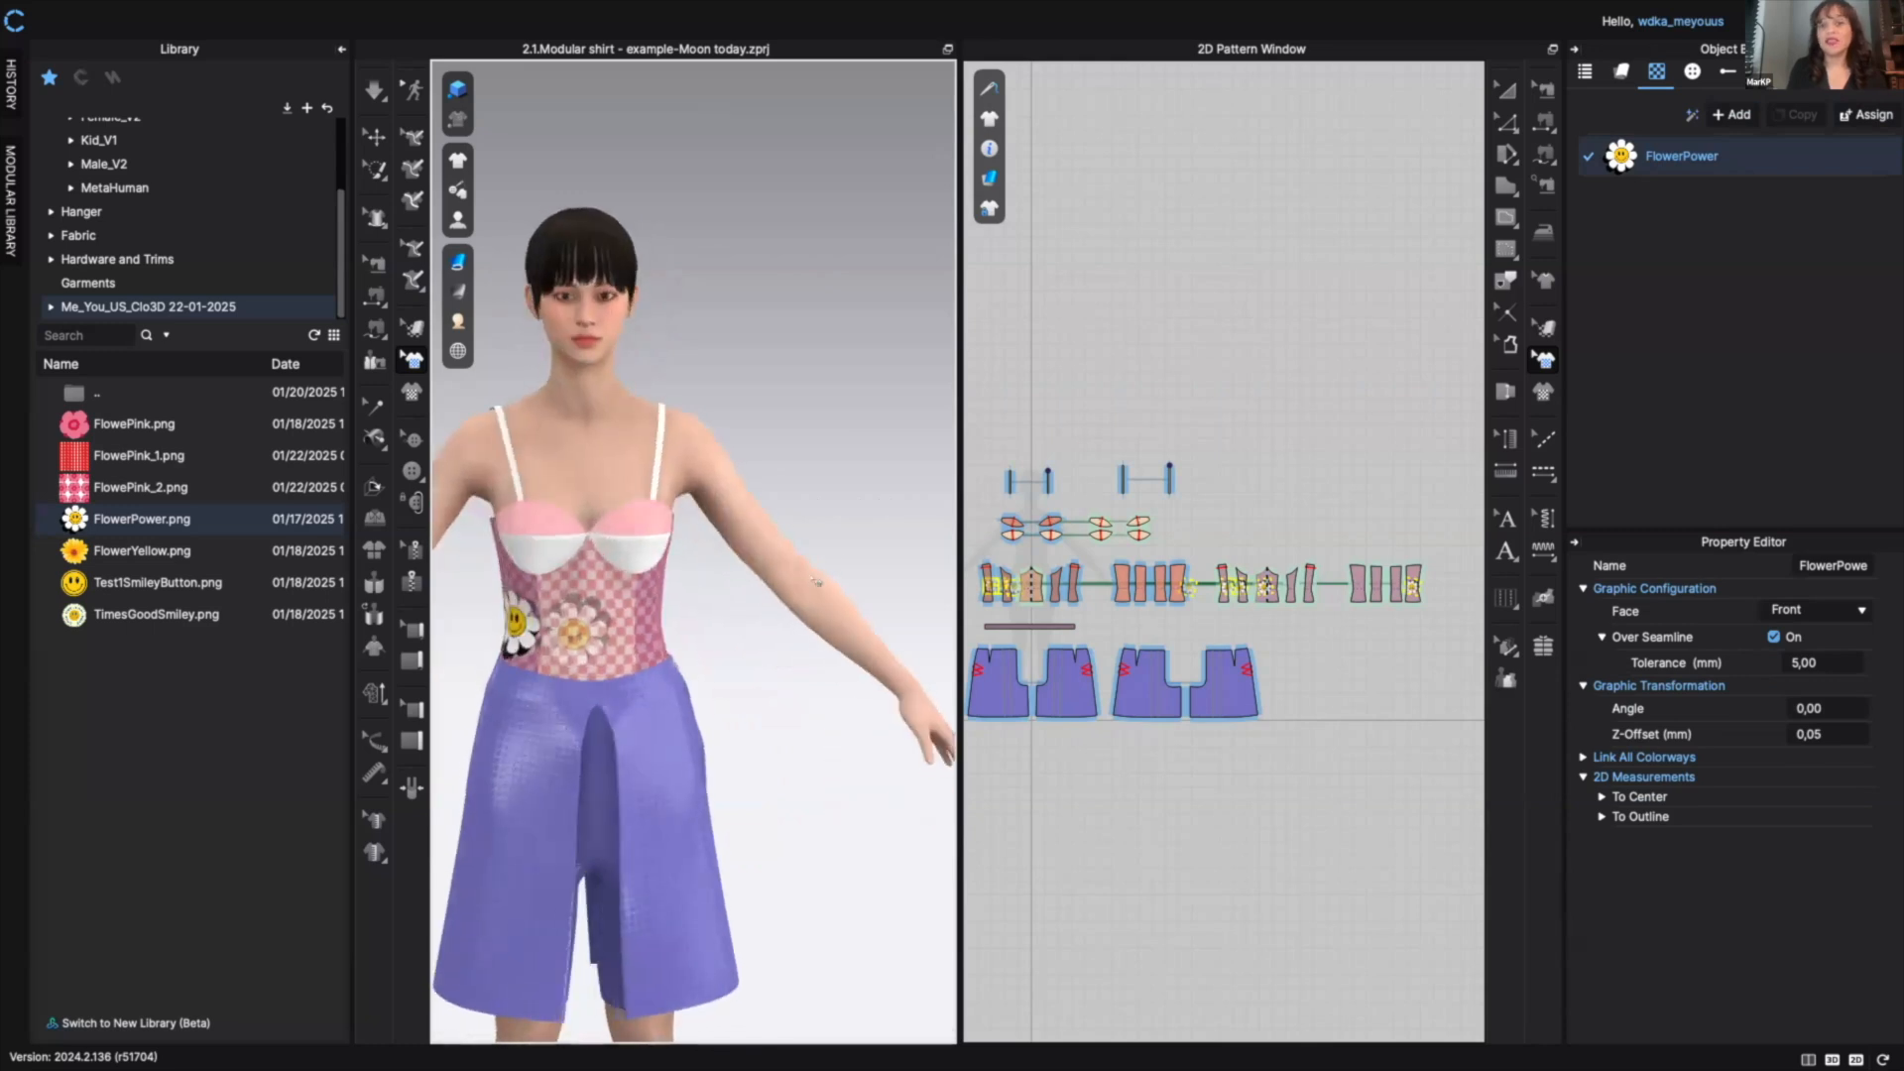
pyautogui.scroll(3, 643, 629)
pyautogui.scroll(-5, 642, 629)
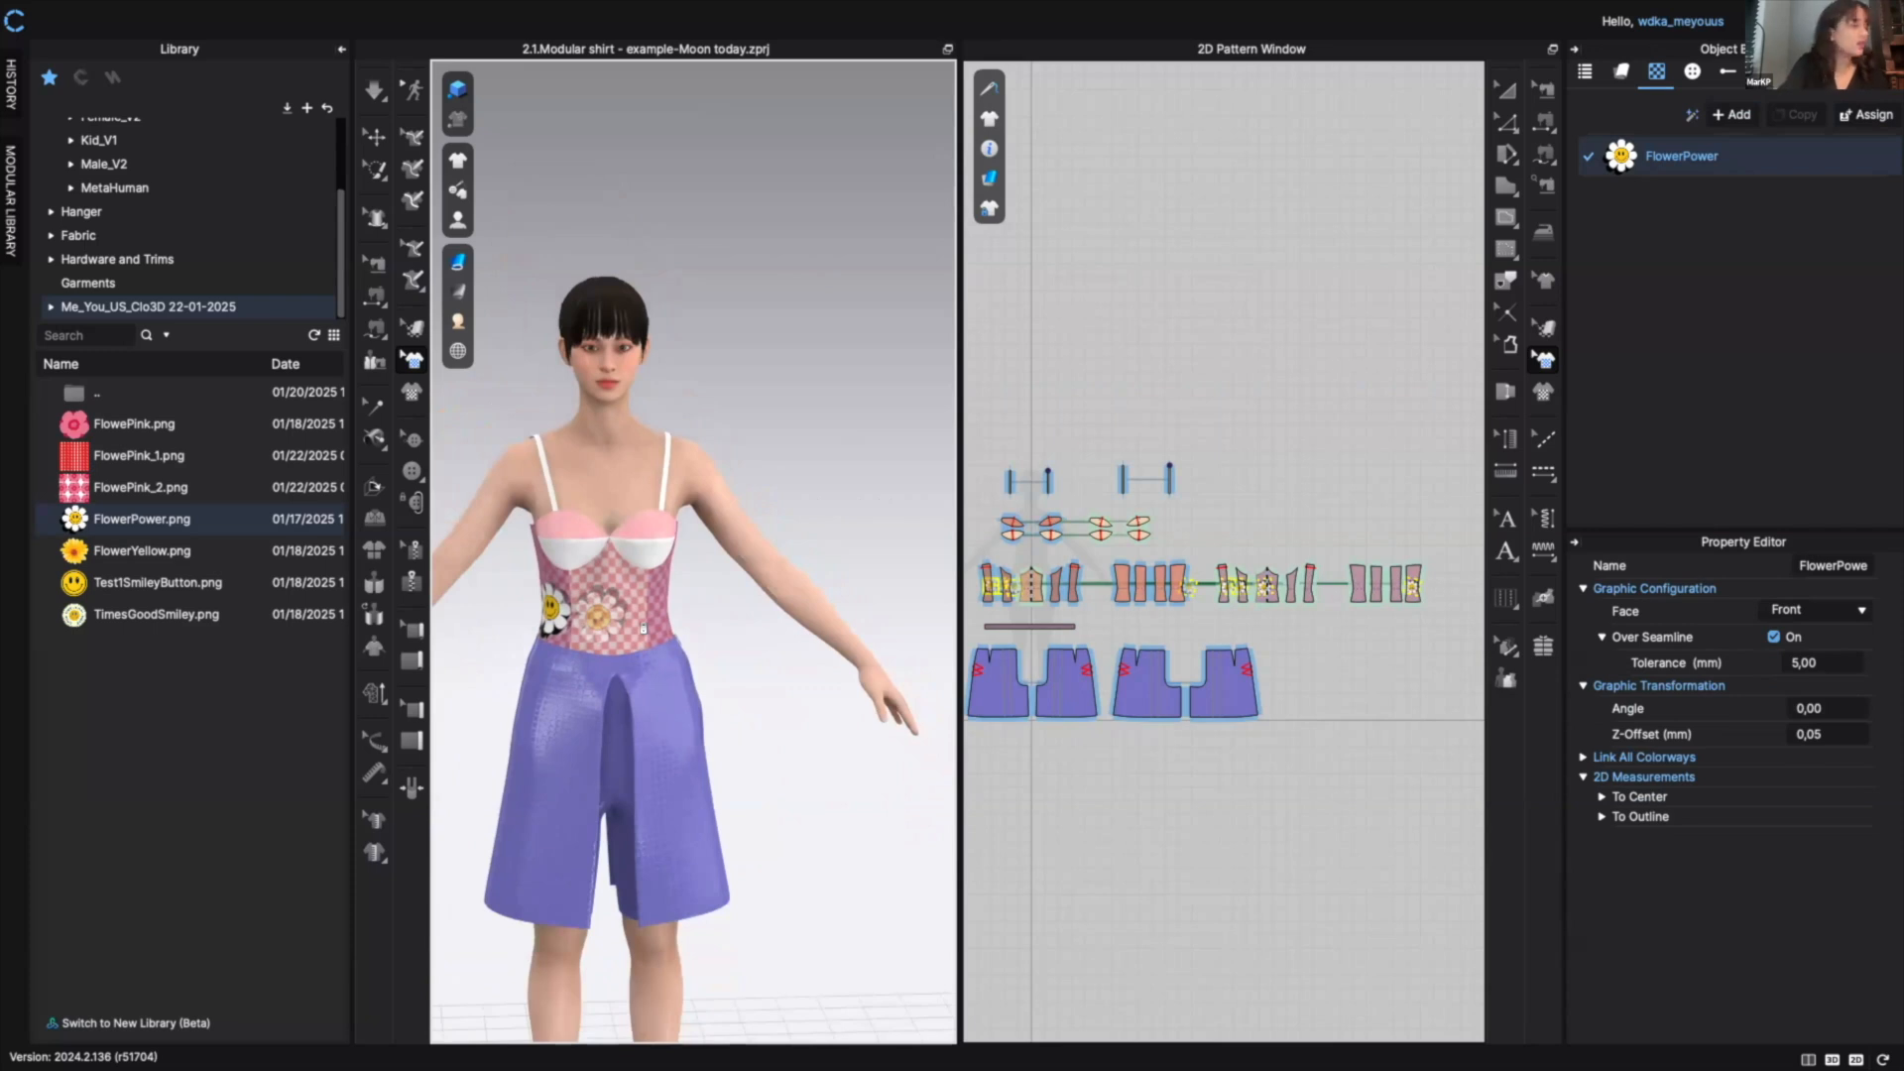
pyautogui.press('super+z')
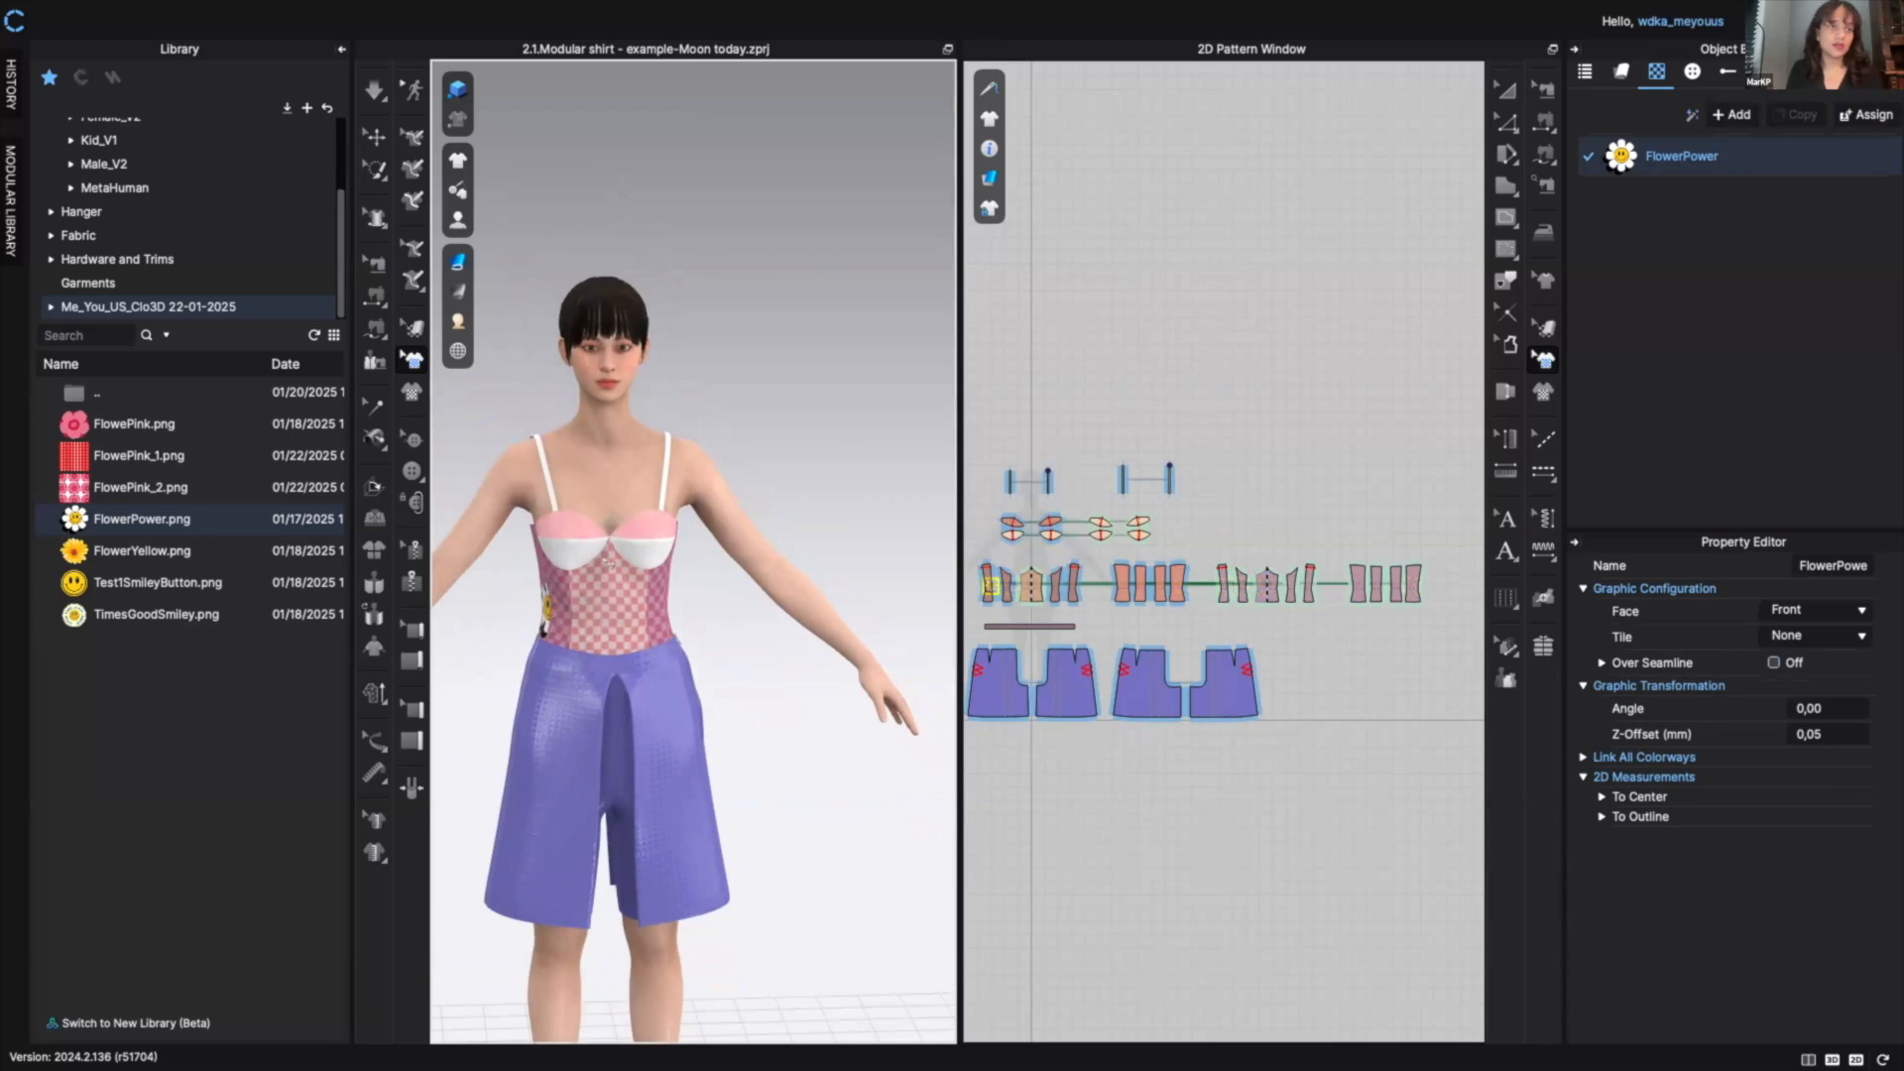
pyautogui.press('super+z')
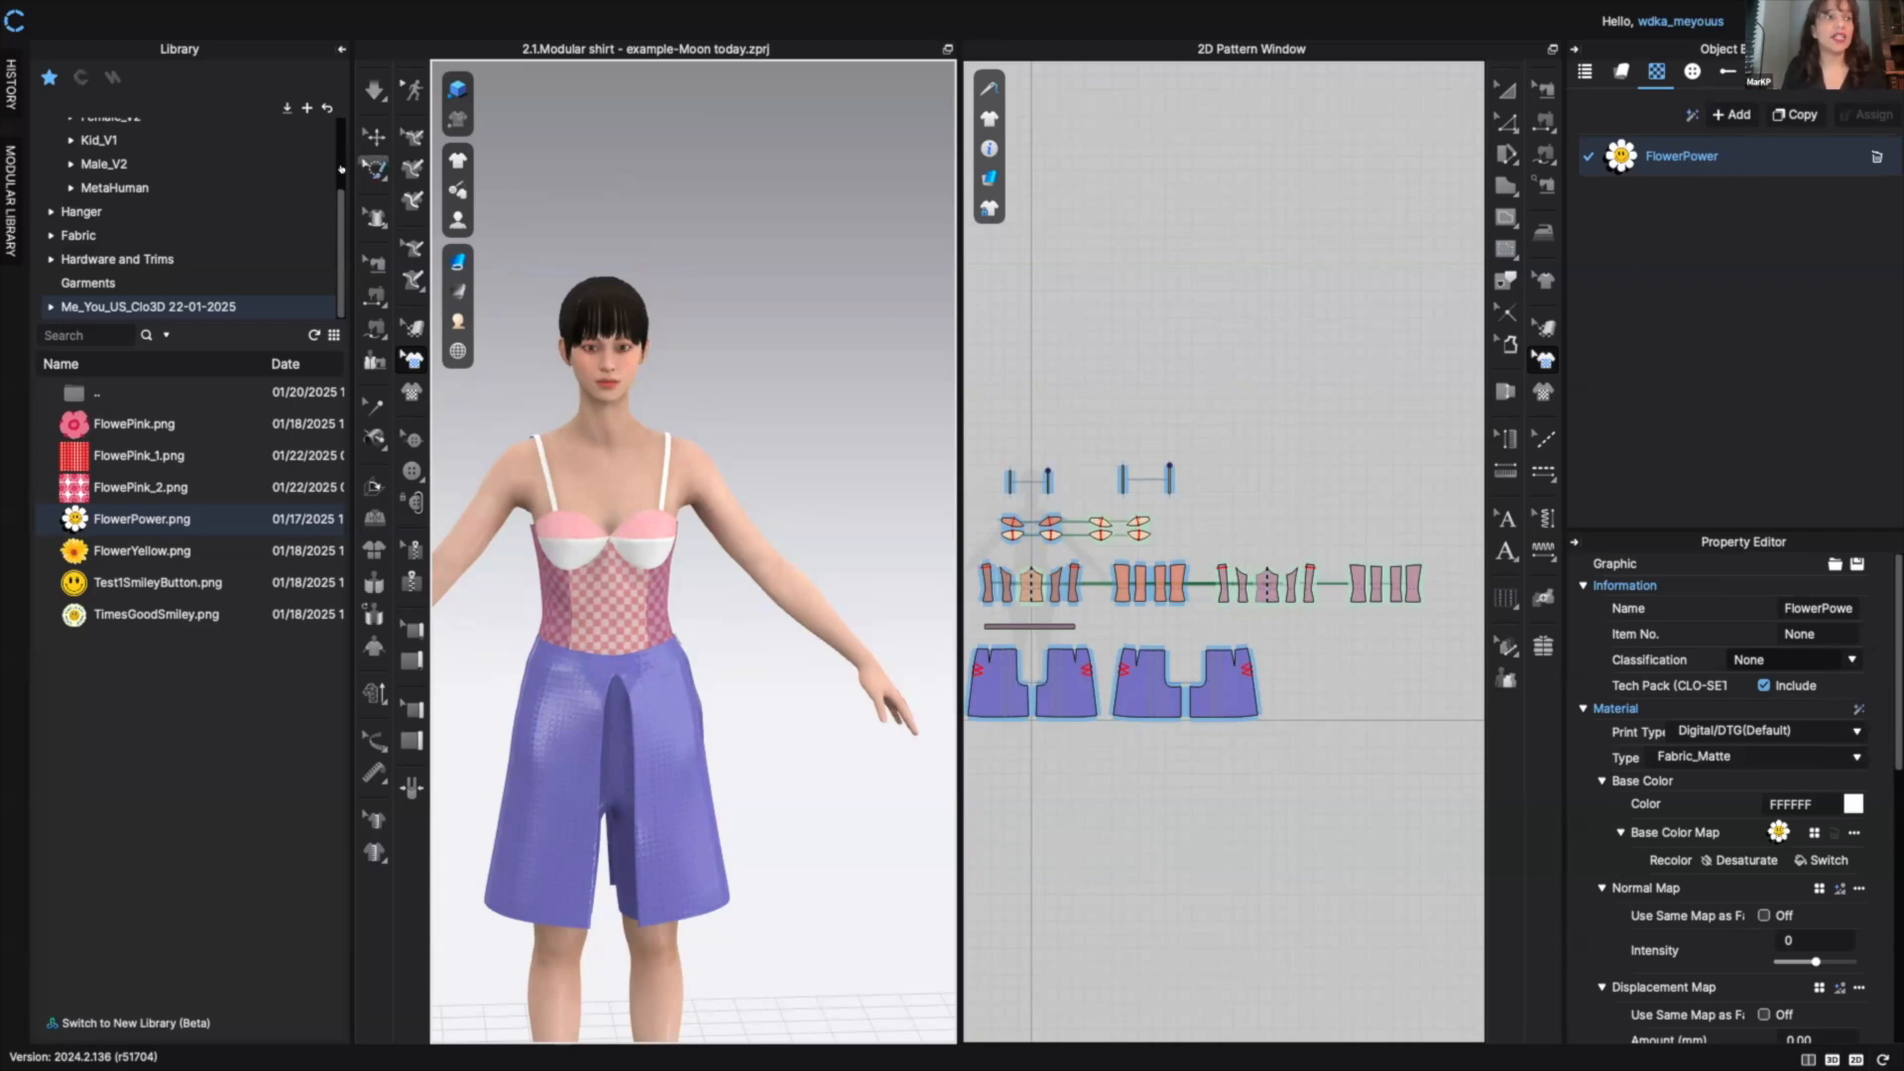
# - Add FlowerYellow.png from the library's graphics folder to the graphics list
pyautogui.doubleClick(40, 423)
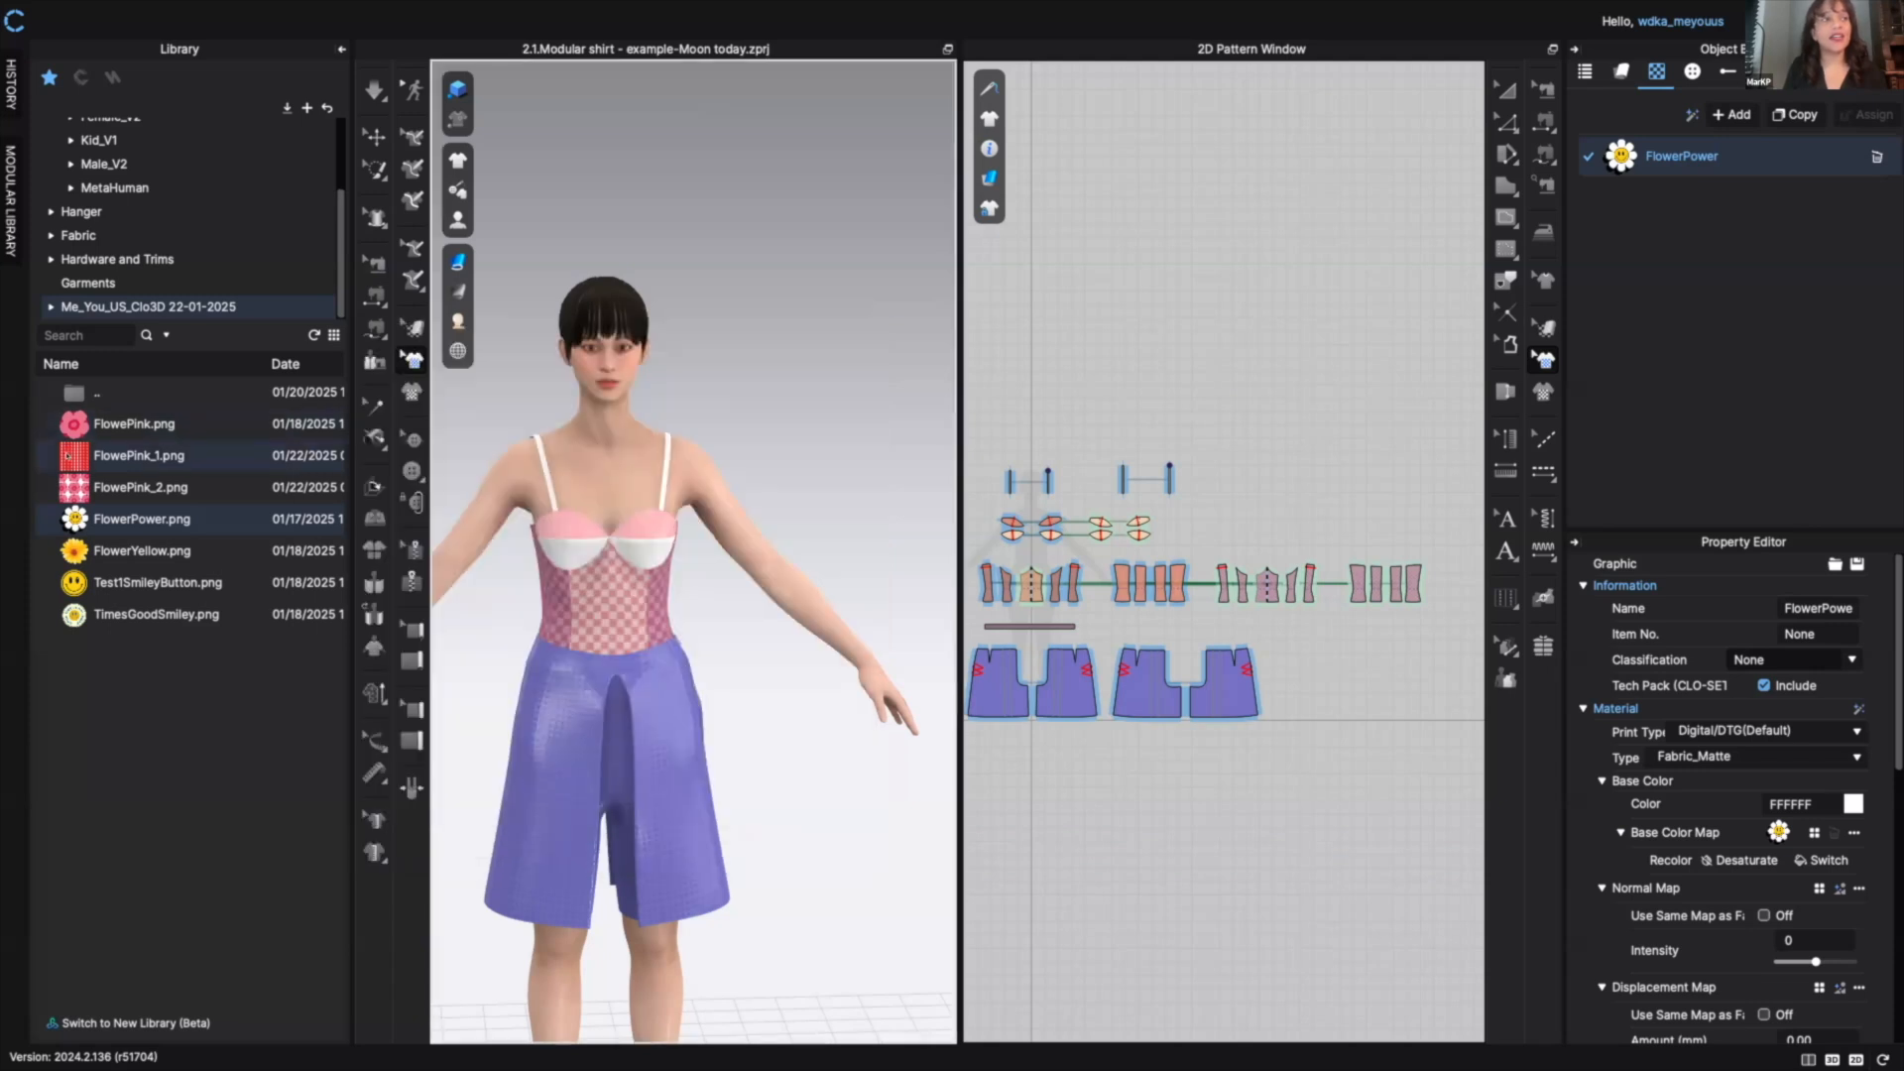
pyautogui.moveTo(67, 457)
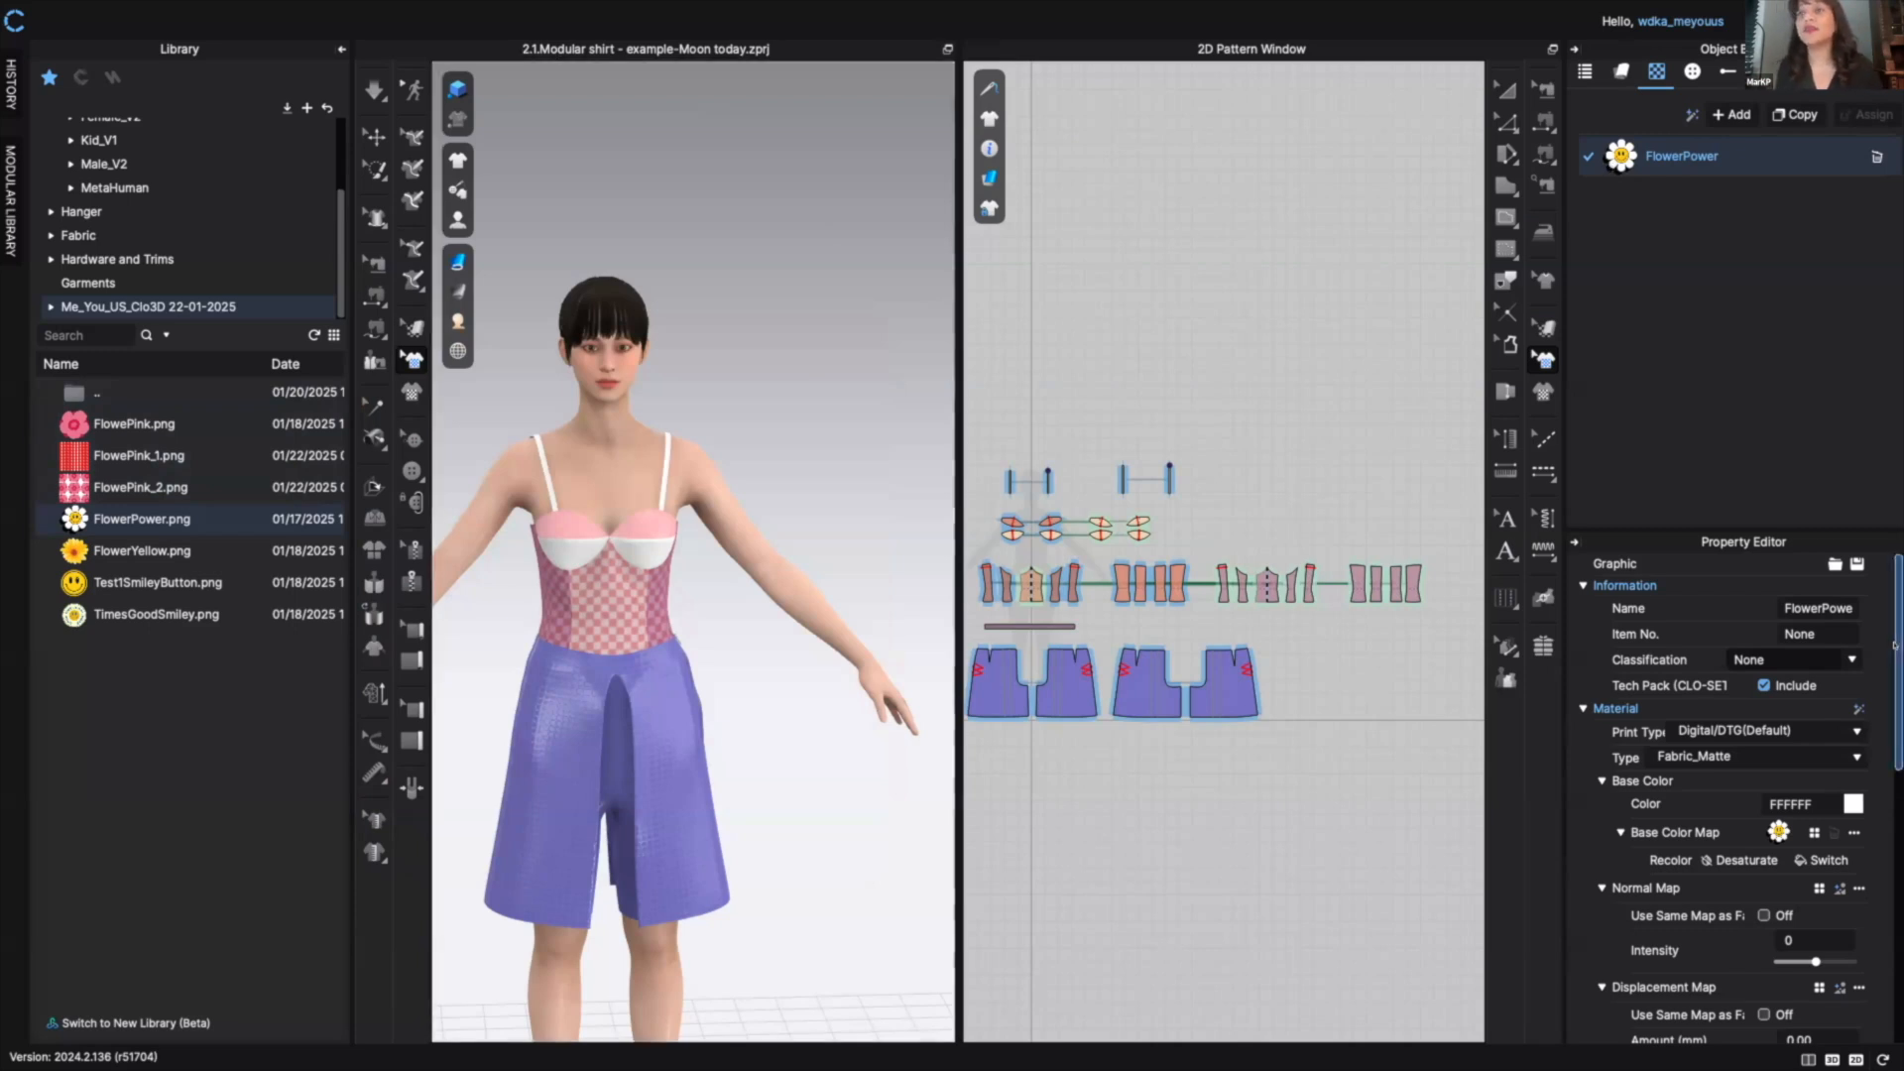
pyautogui.moveTo(1893, 641); pyautogui.dragTo(1893, 754)
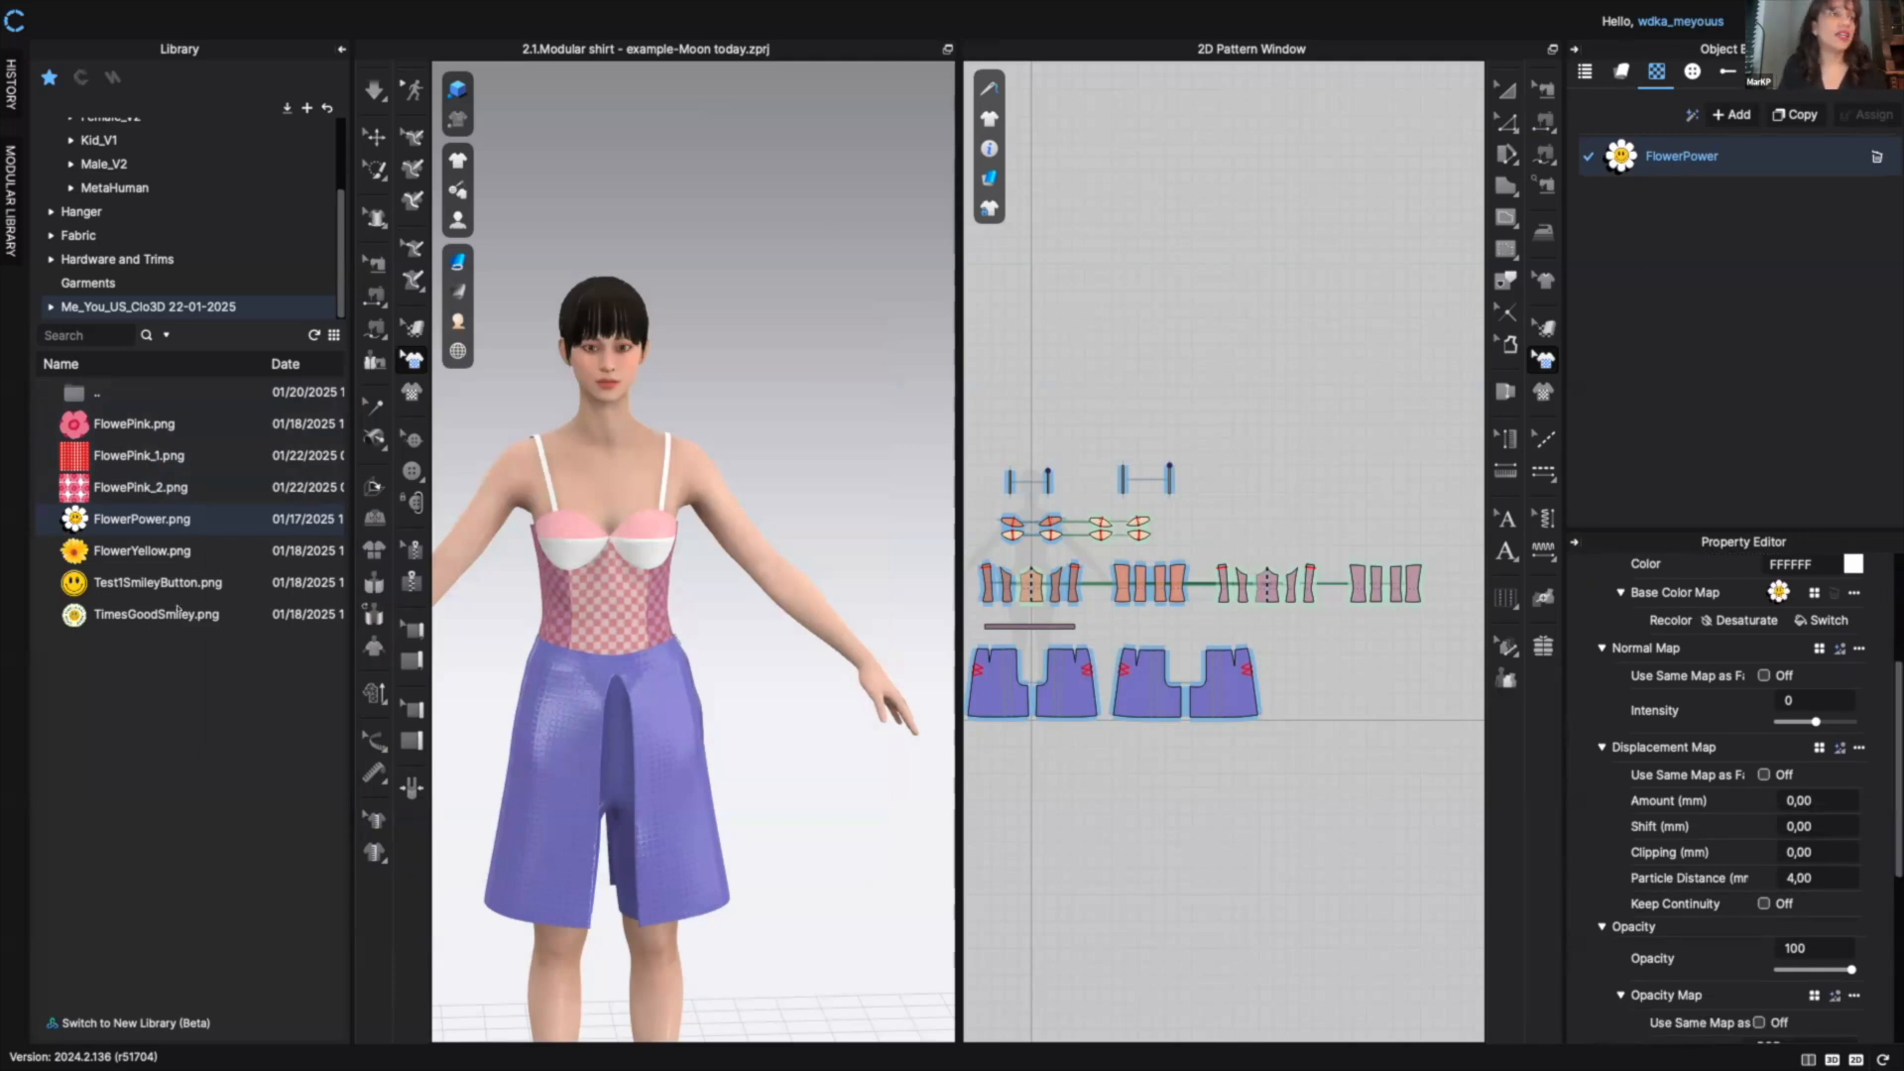
pyautogui.moveTo(139, 550); pyautogui.dragTo(1613, 230)
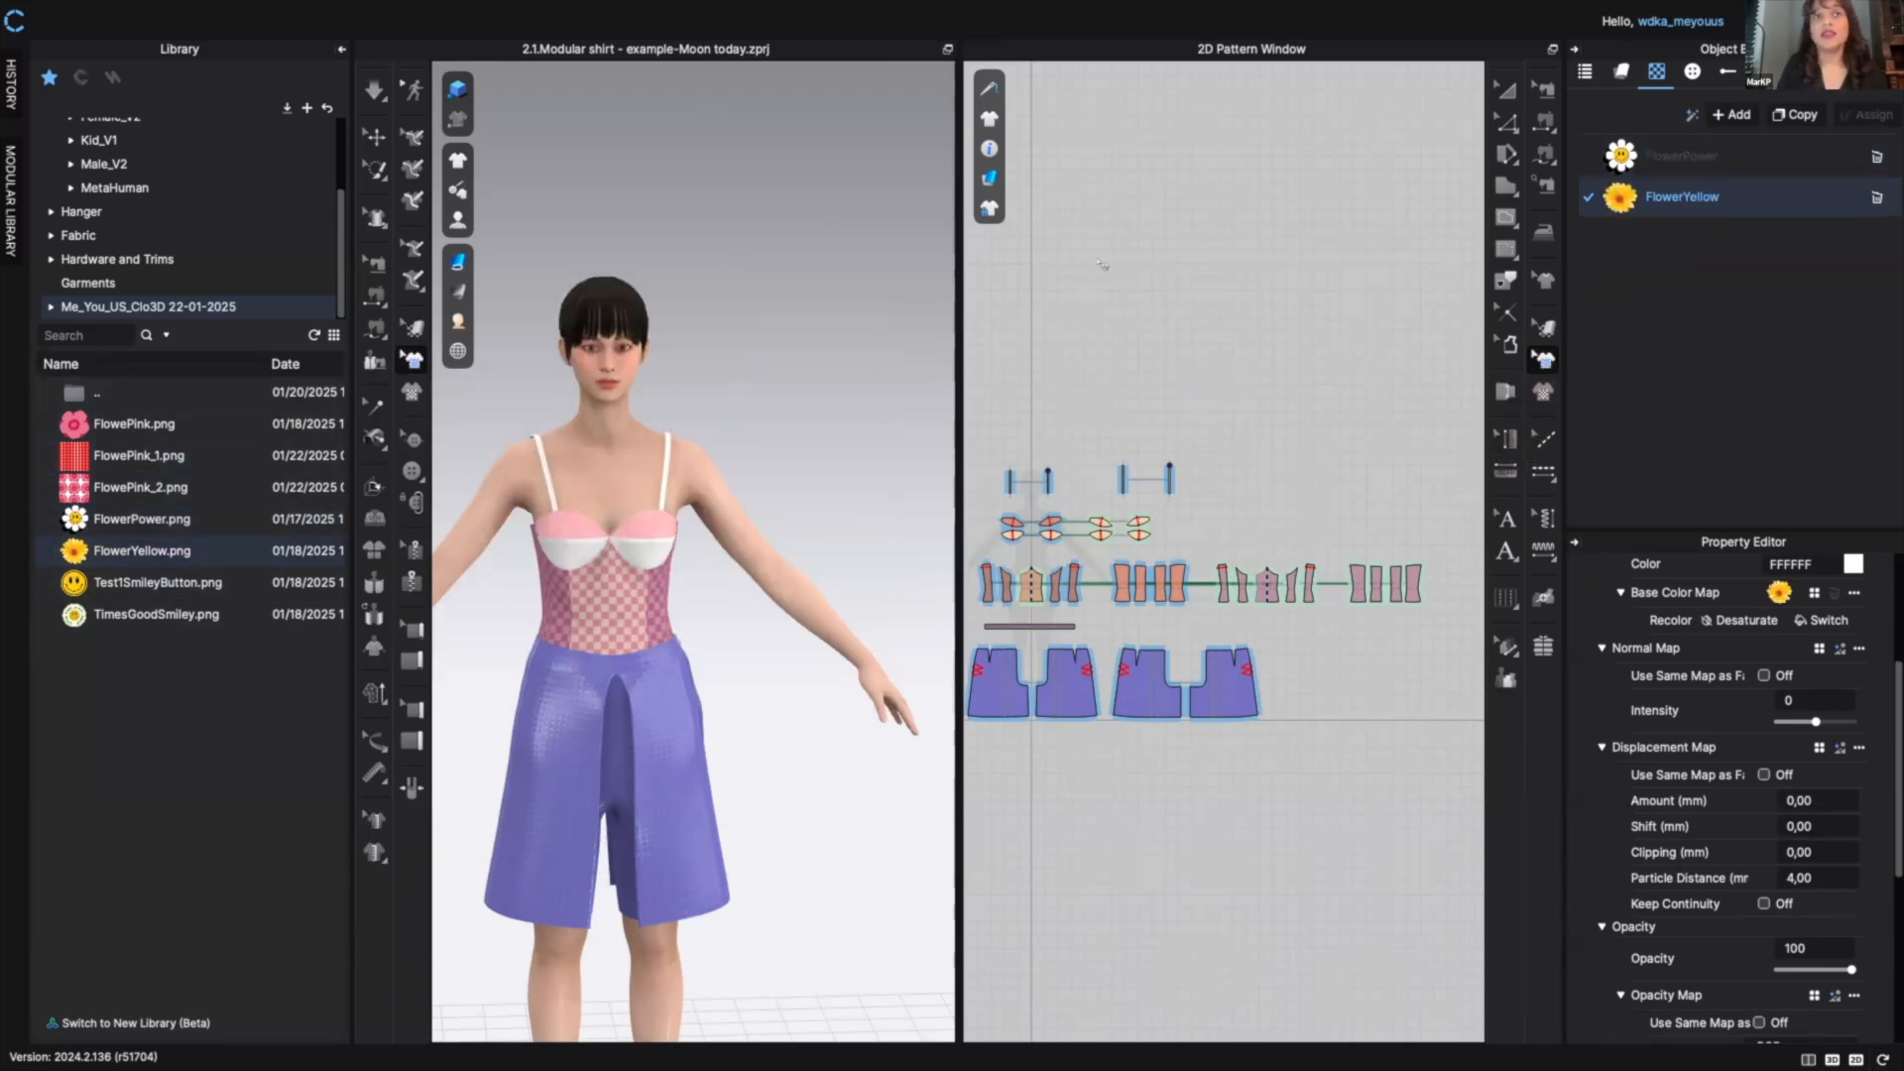
# - Try placing the FlowerYellow graphic on the corset's front and extending it across the seams with Over Seamline
pyautogui.click(571, 608)
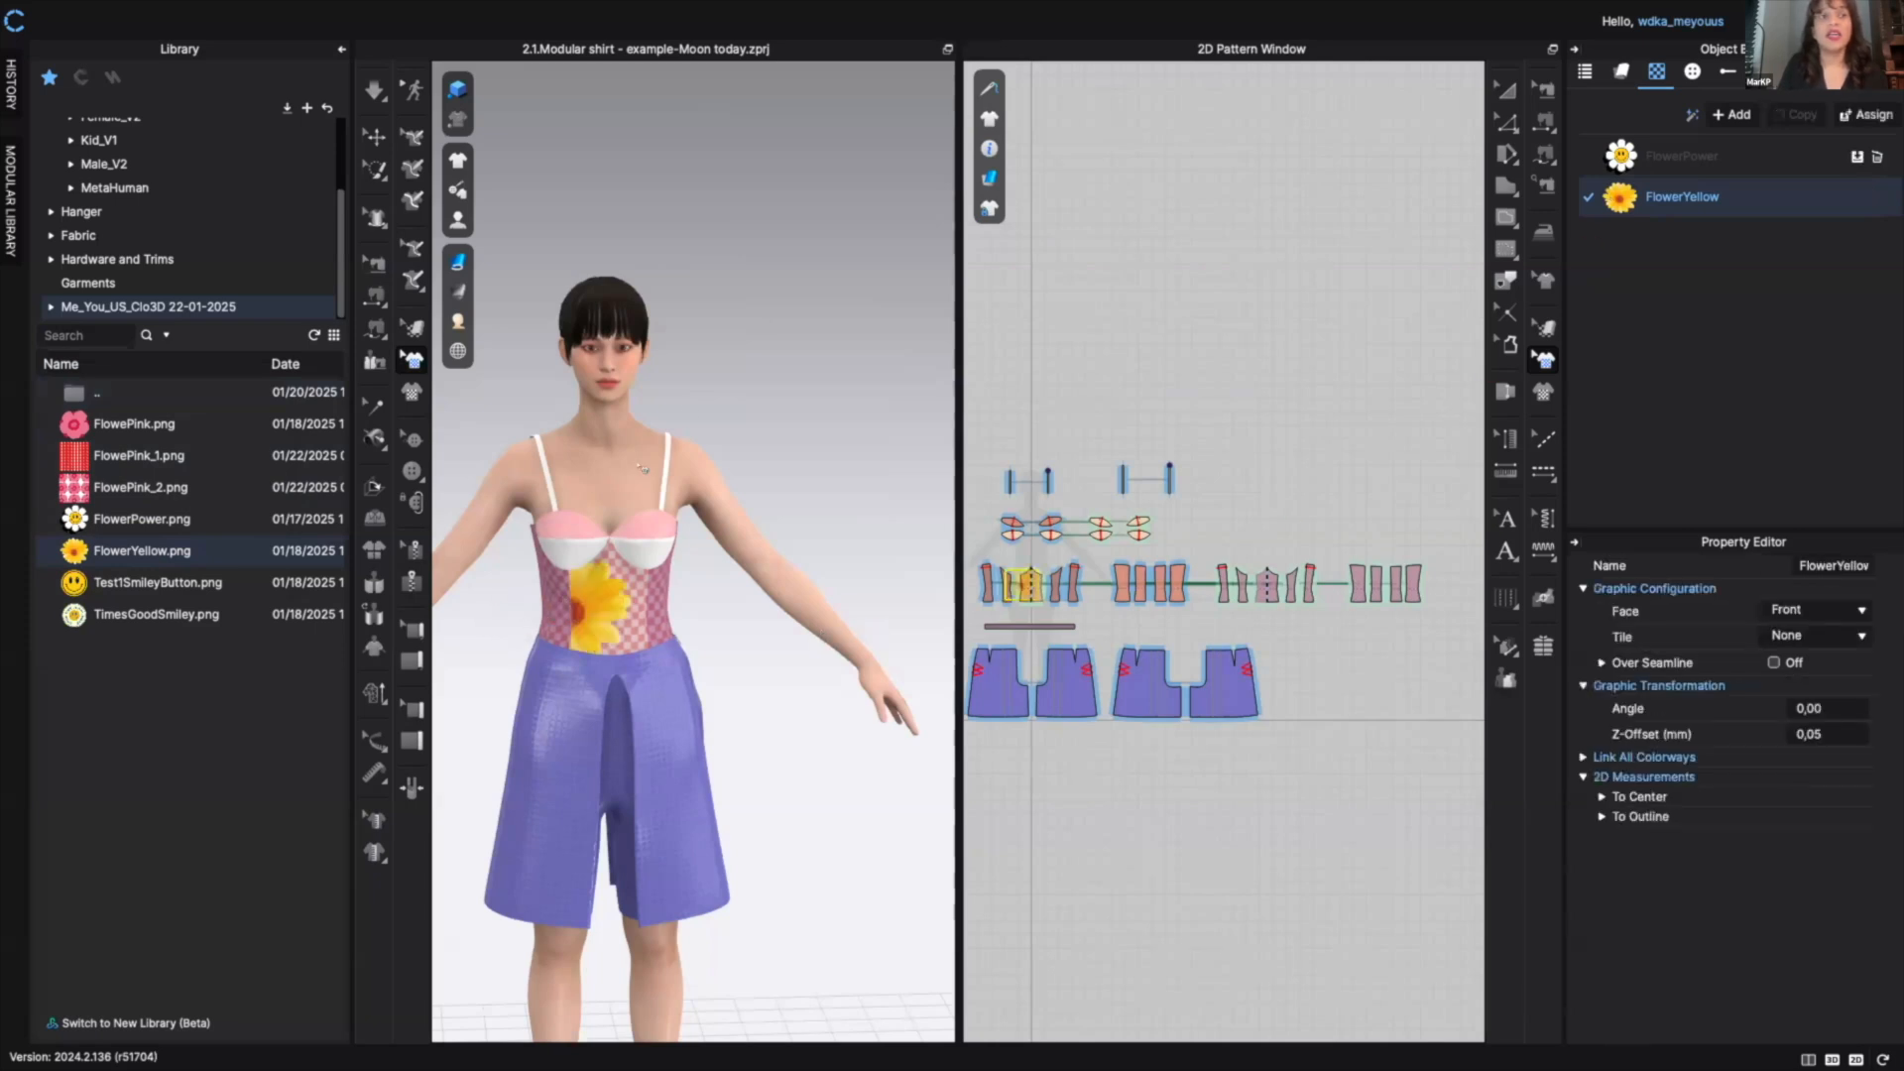
pyautogui.moveTo(746, 394)
pyautogui.mouseDown(button='right')
pyautogui.moveTo(799, 405)
pyautogui.moveTo(738, 406)
pyautogui.mouseUp(button='right')
pyautogui.click(1774, 662)
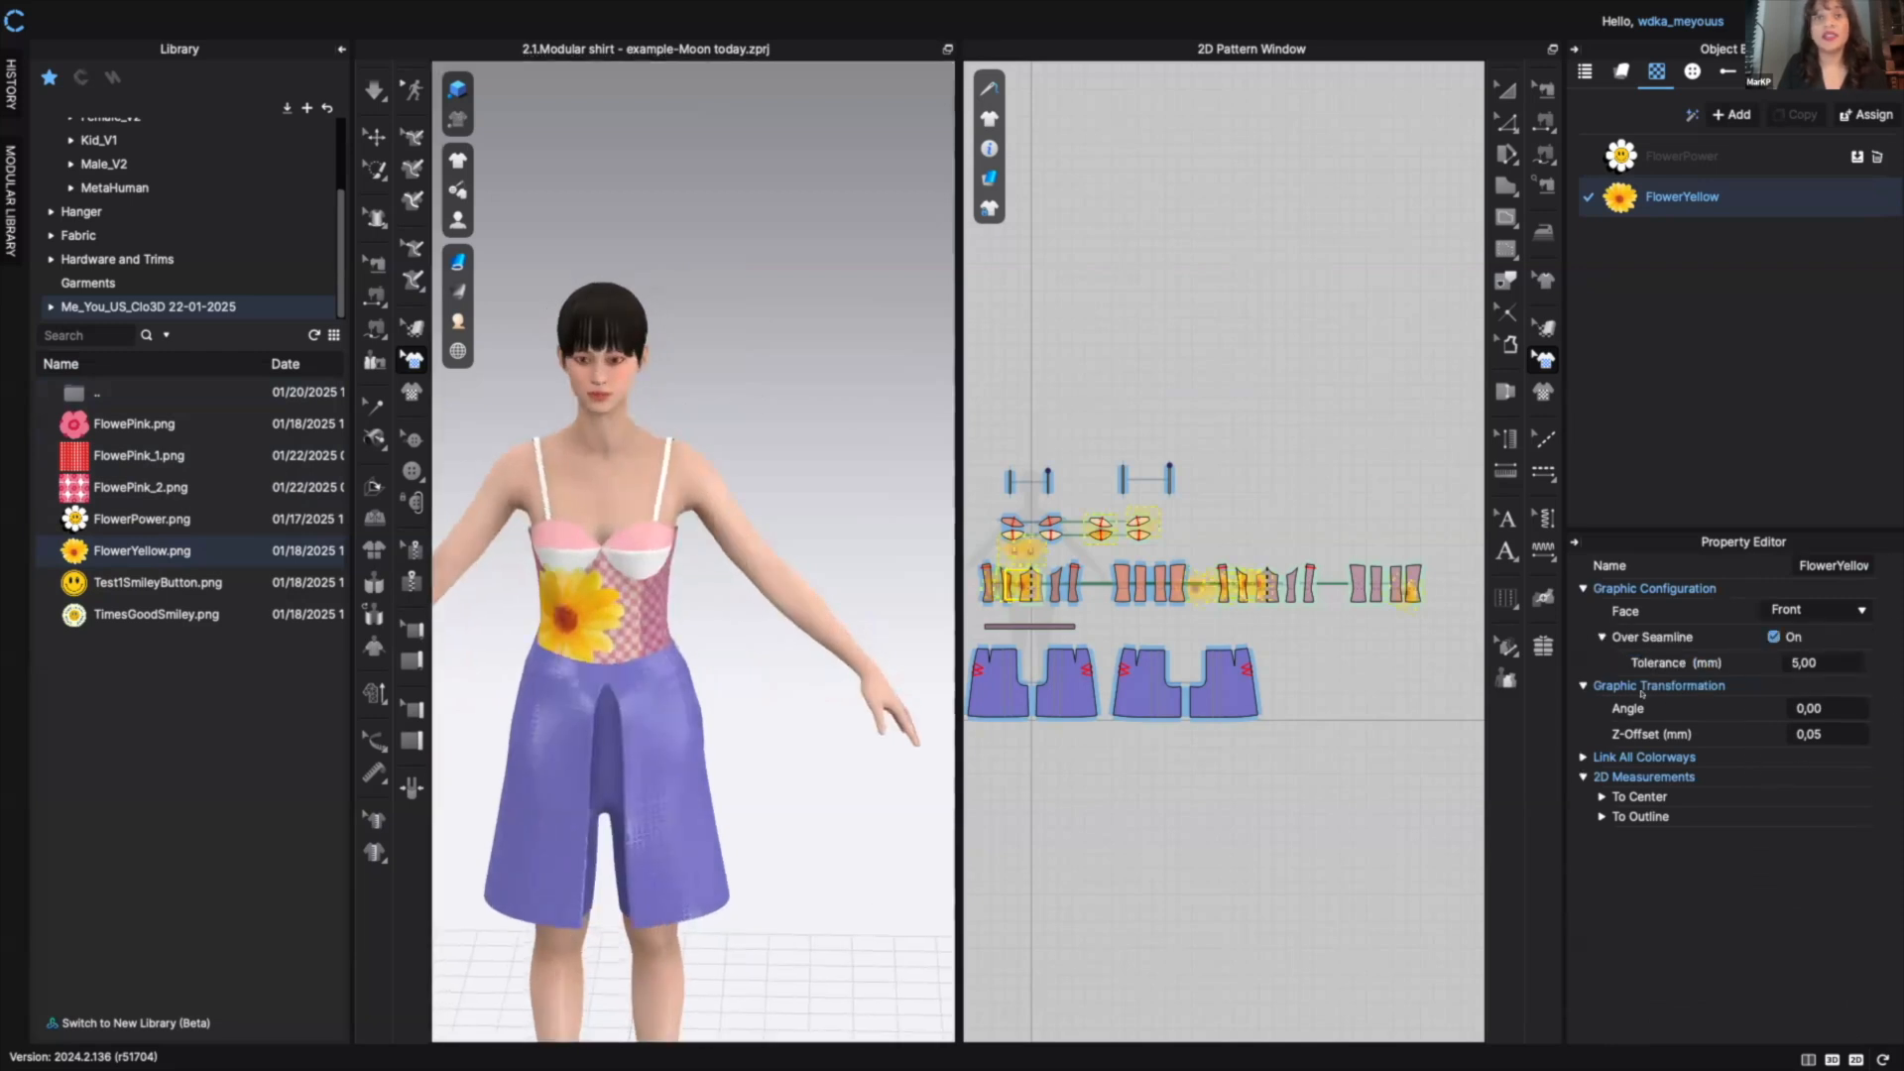
pyautogui.moveTo(736, 474); pyautogui.dragTo(839, 421, button='right')
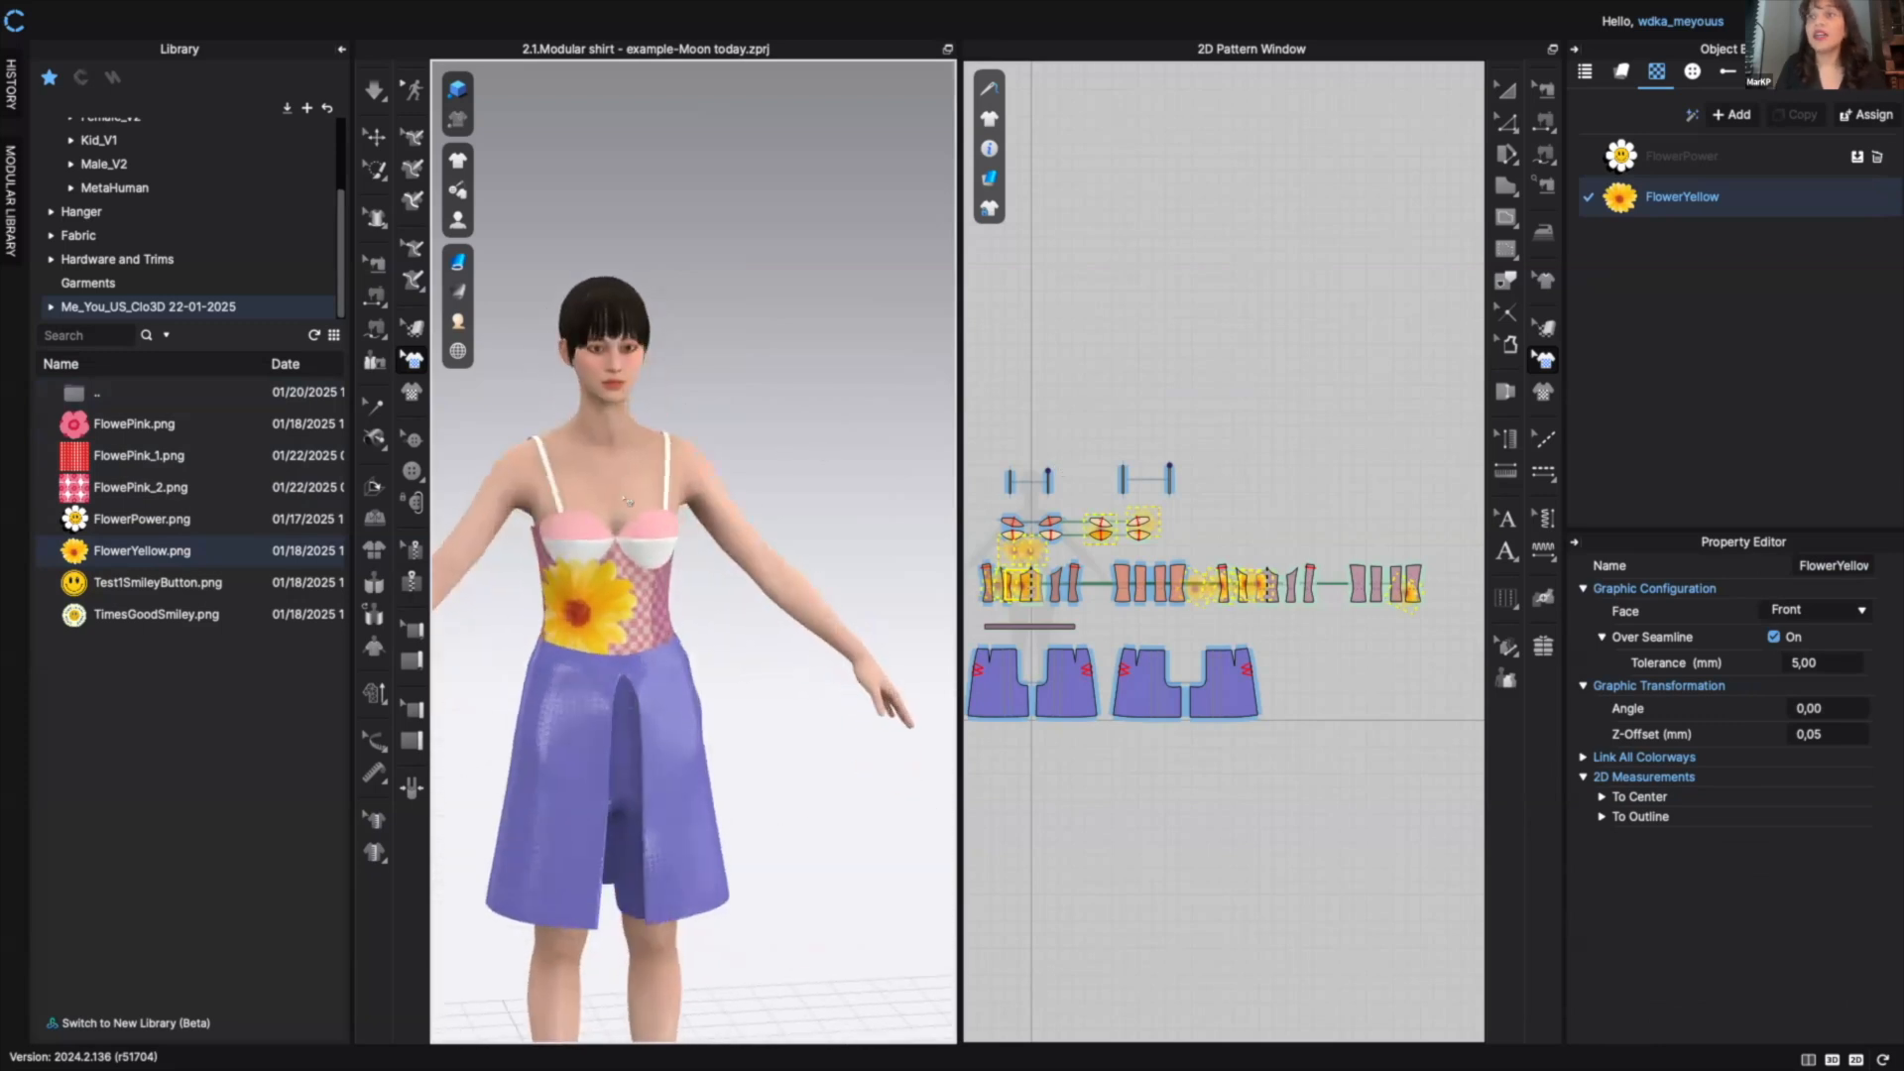
# - Check the graphic's Face options and set its Over Seamline tolerance to 2 mm
pyautogui.click(1816, 612)
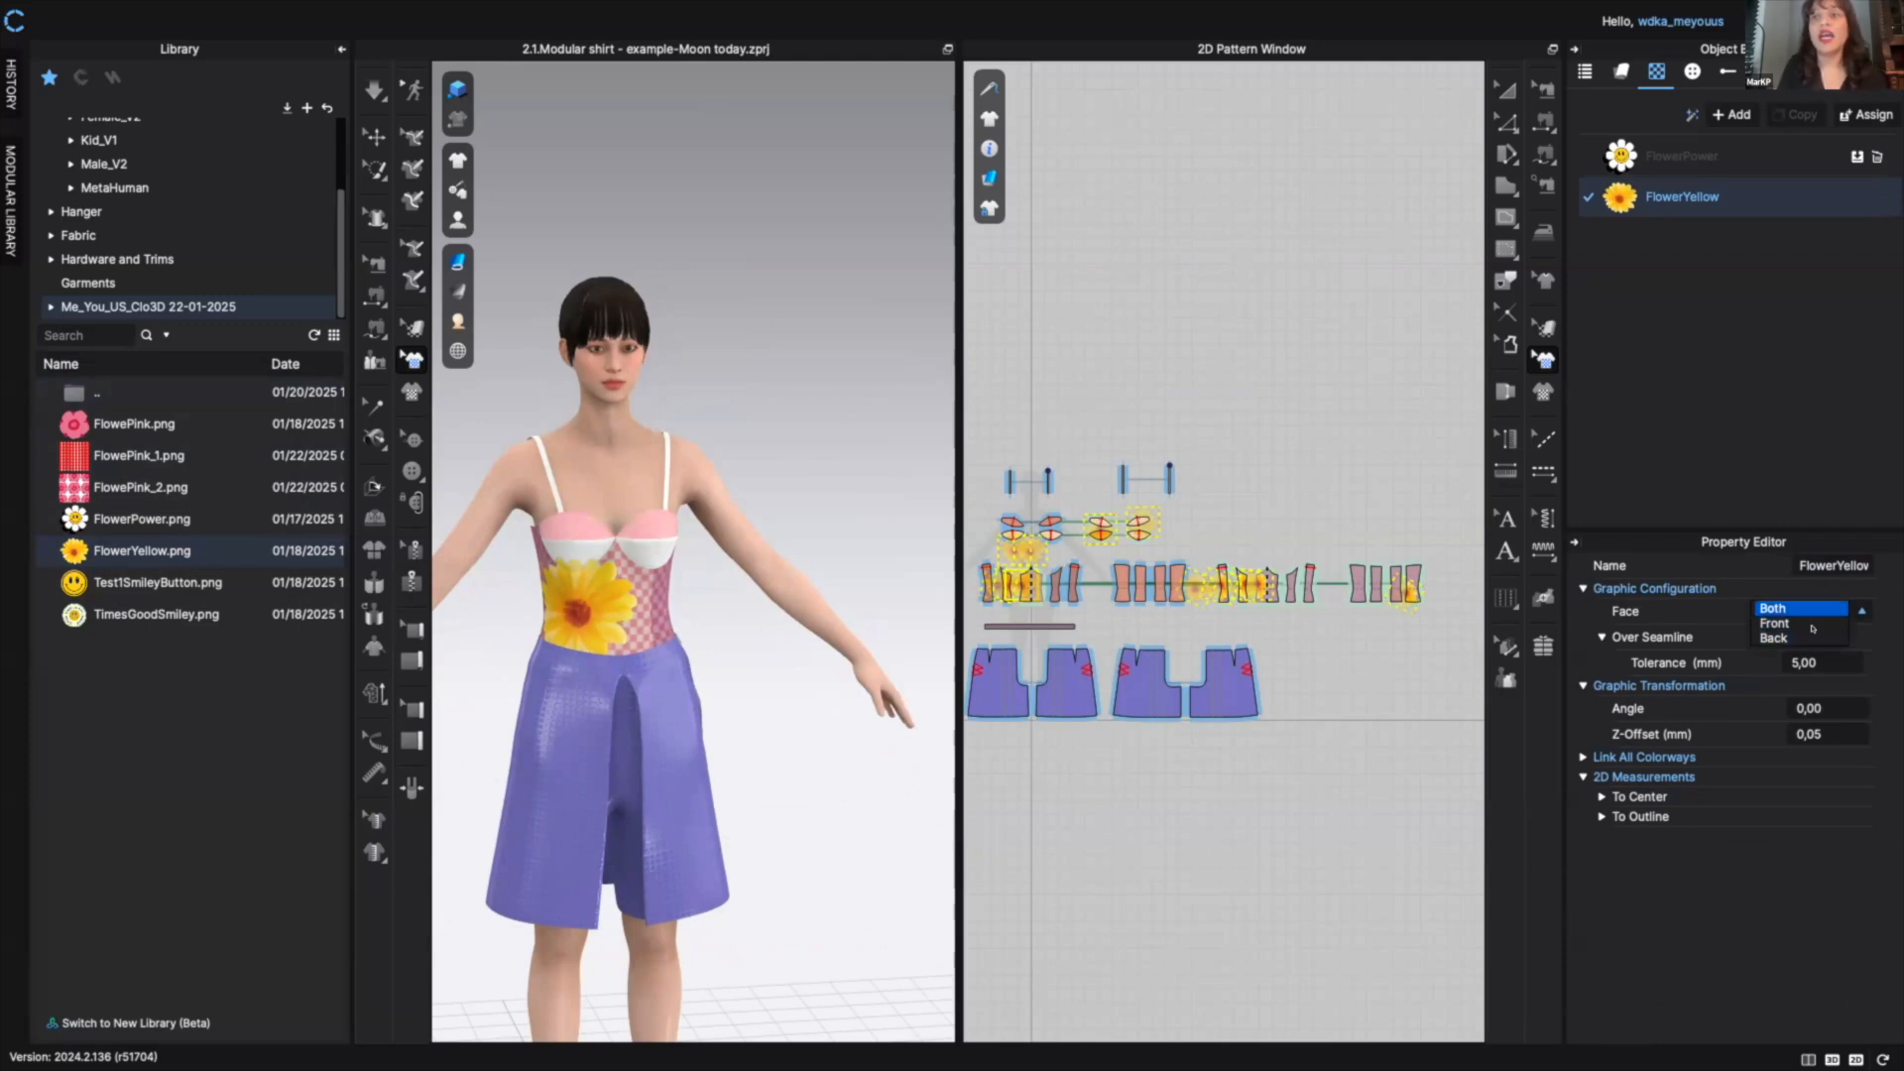
pyautogui.click(1605, 633)
pyautogui.click(1827, 660)
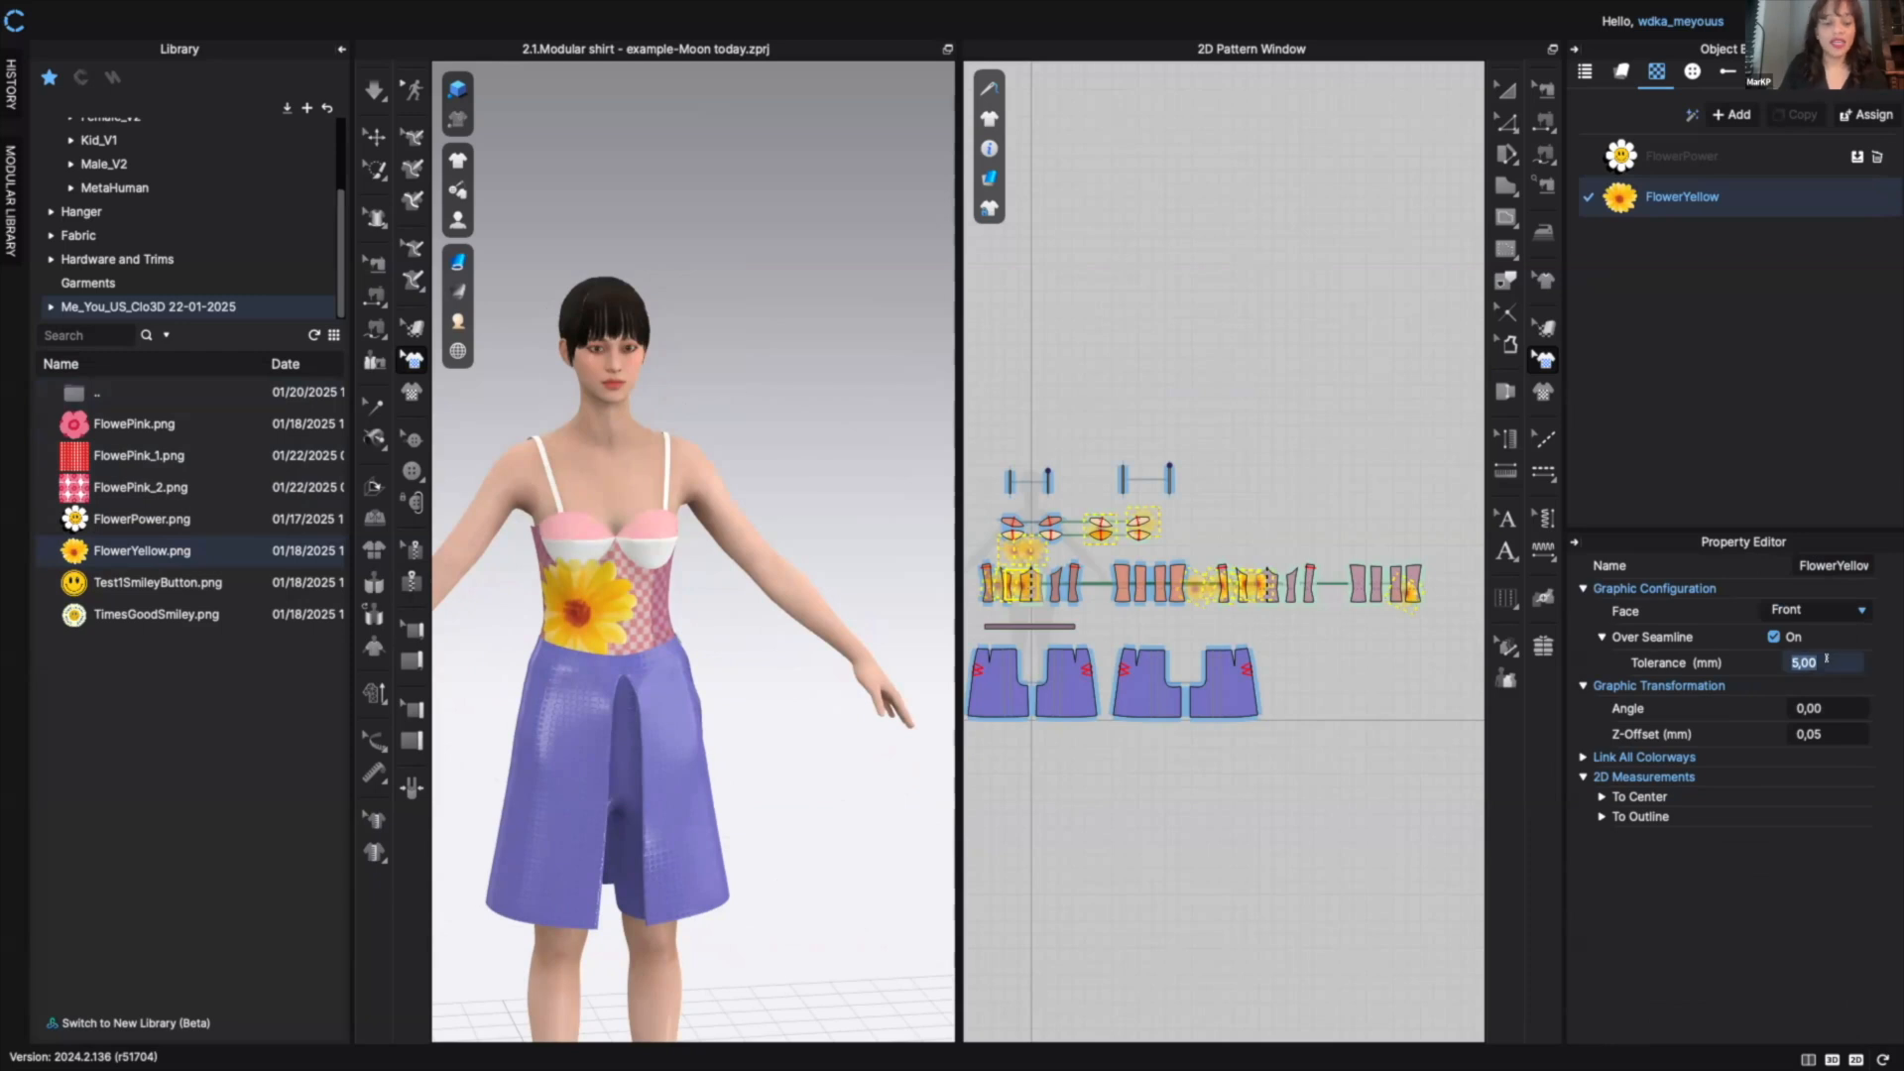
pyautogui.write('2')
pyautogui.press('Return')
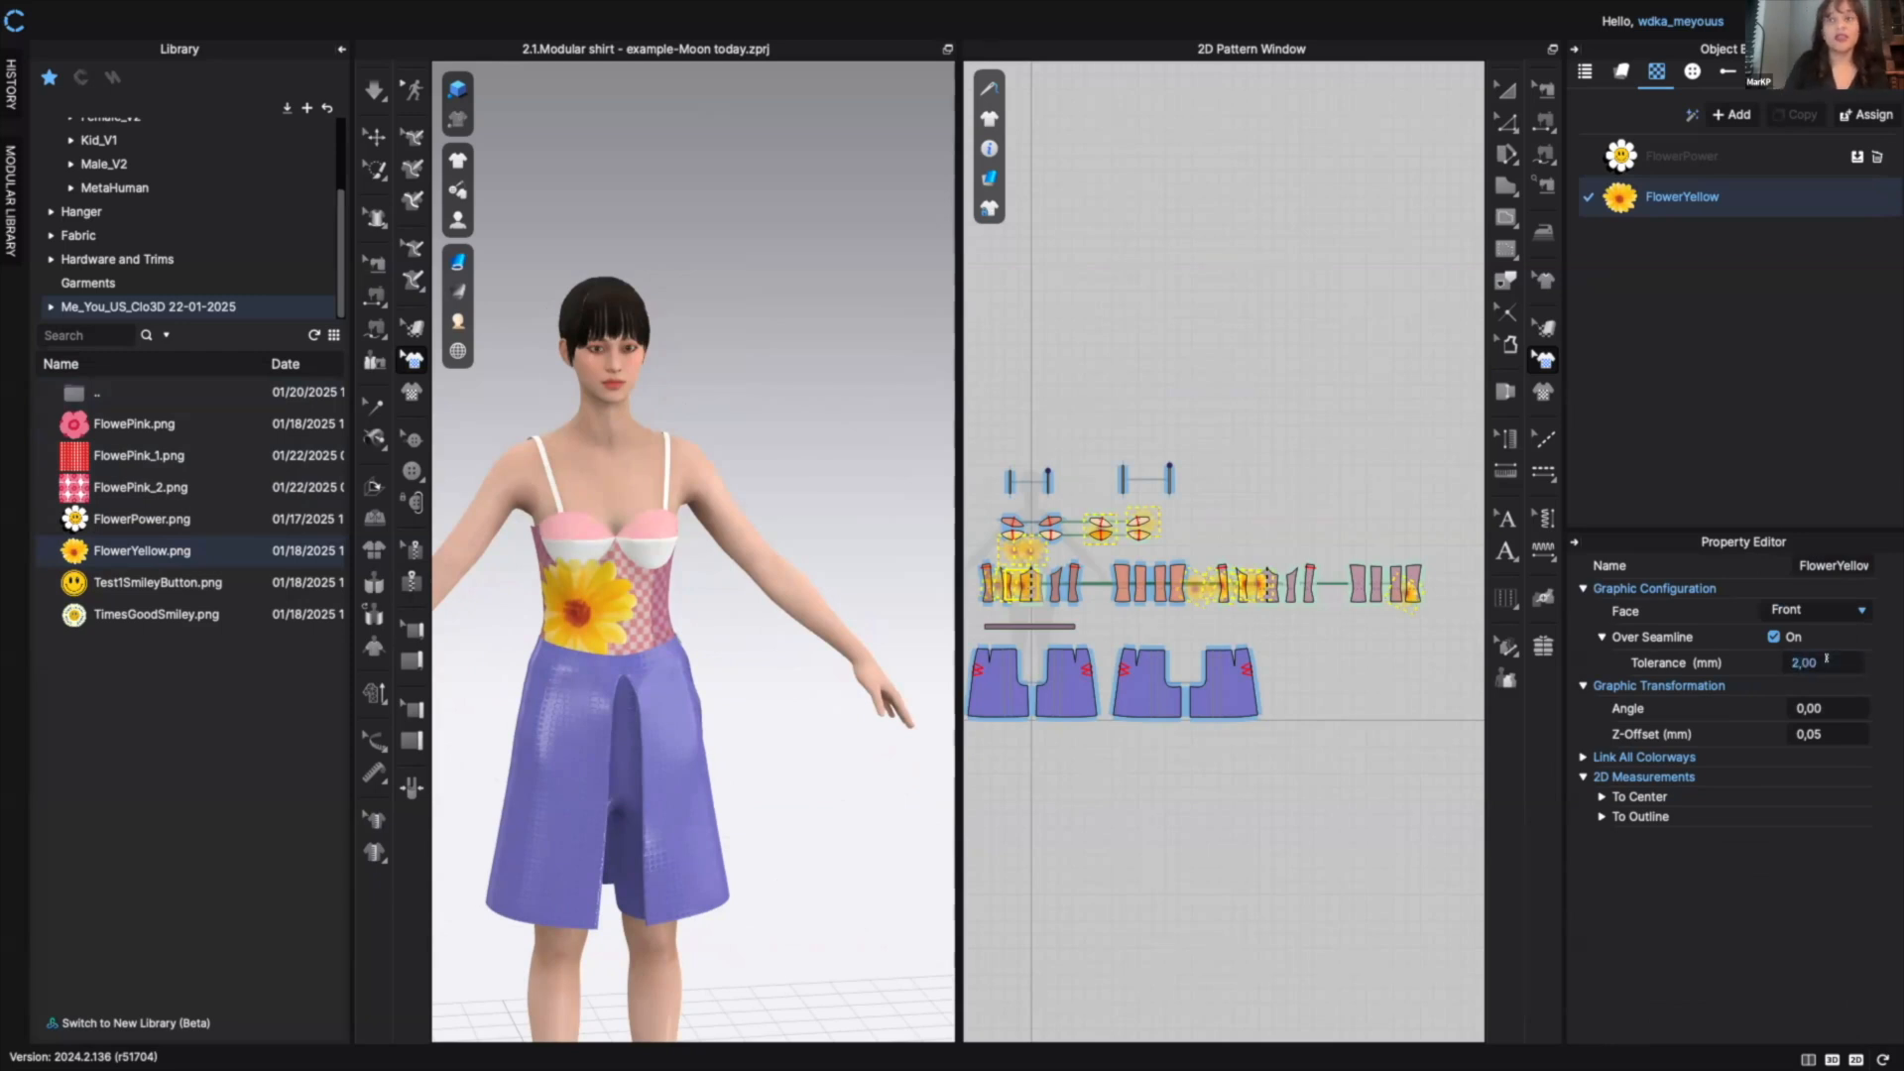
# - Examine the placed graphic's Link All Colorways settings and the commands available for FlowerYellow in the graphics list
pyautogui.click(1586, 756)
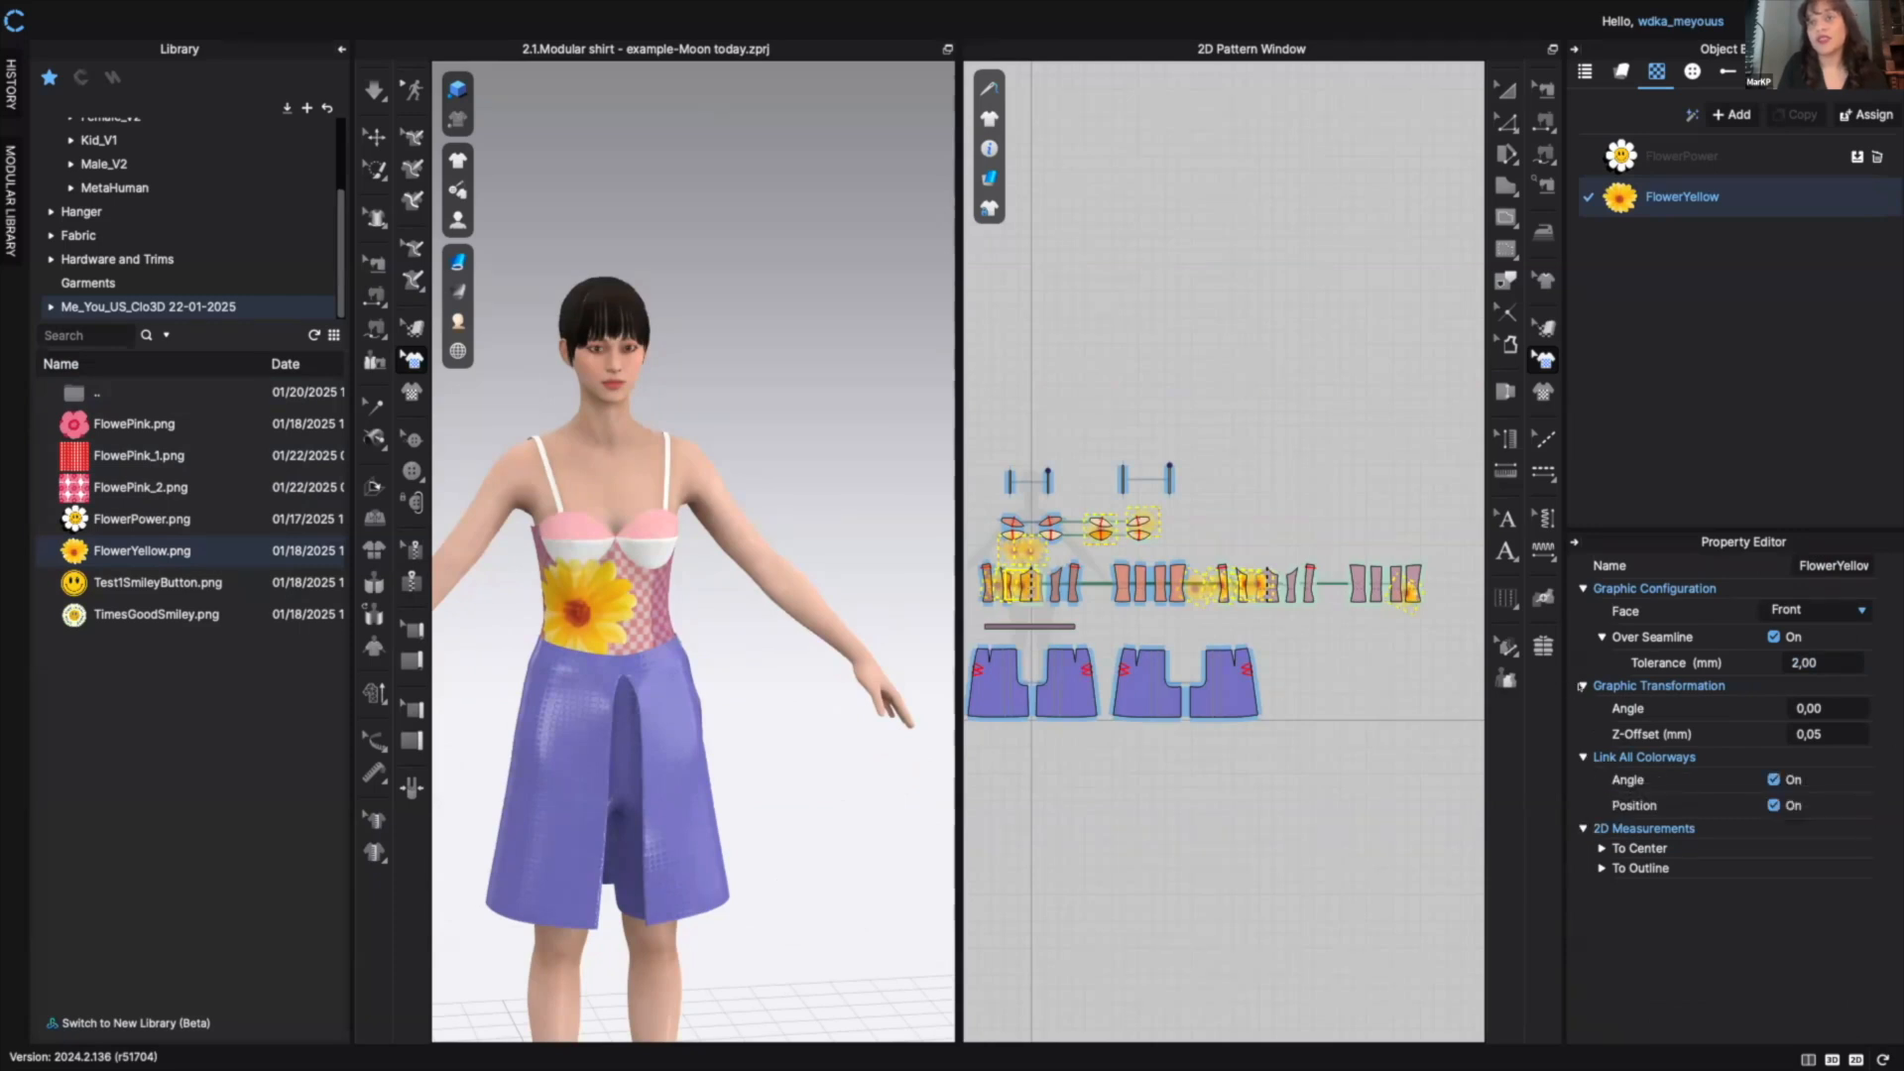
pyautogui.click(1583, 685)
pyautogui.click(1583, 588)
pyautogui.click(1702, 196)
pyautogui.rightClick(1702, 196)
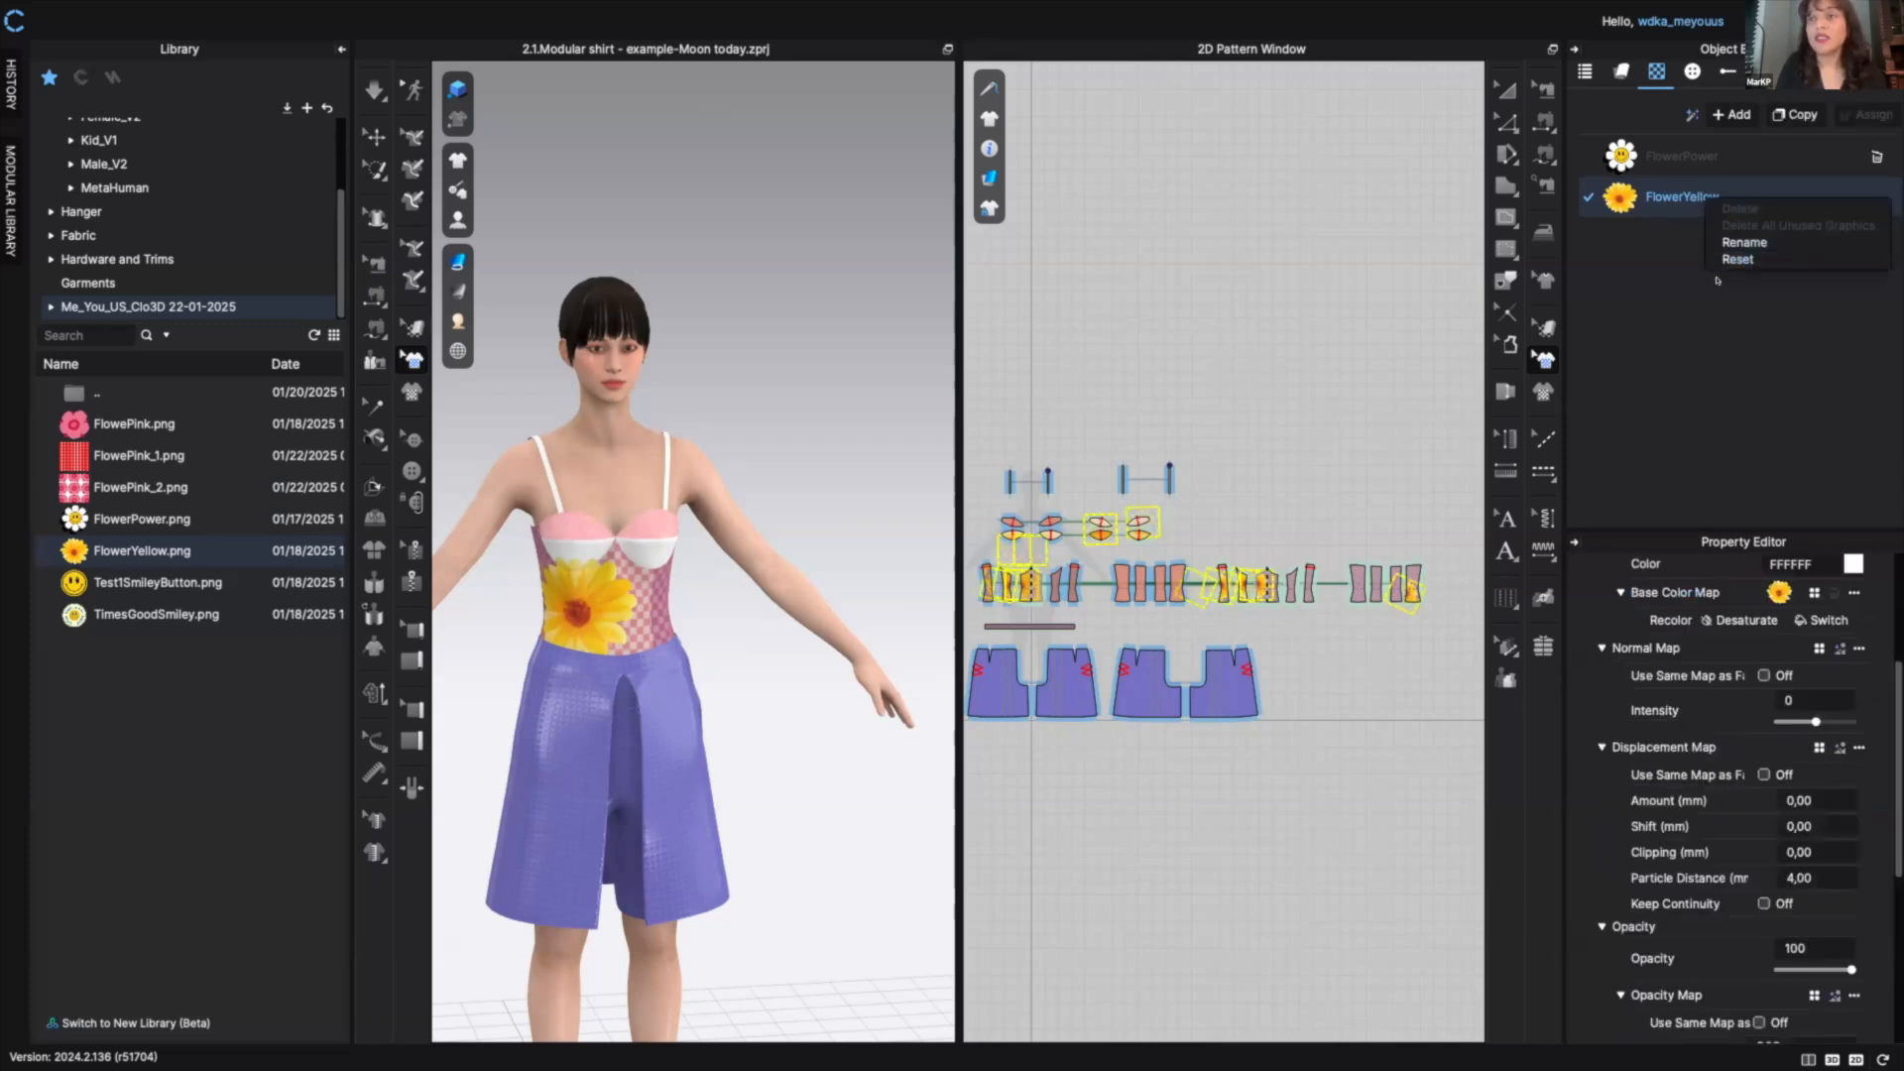
pyautogui.click(1683, 293)
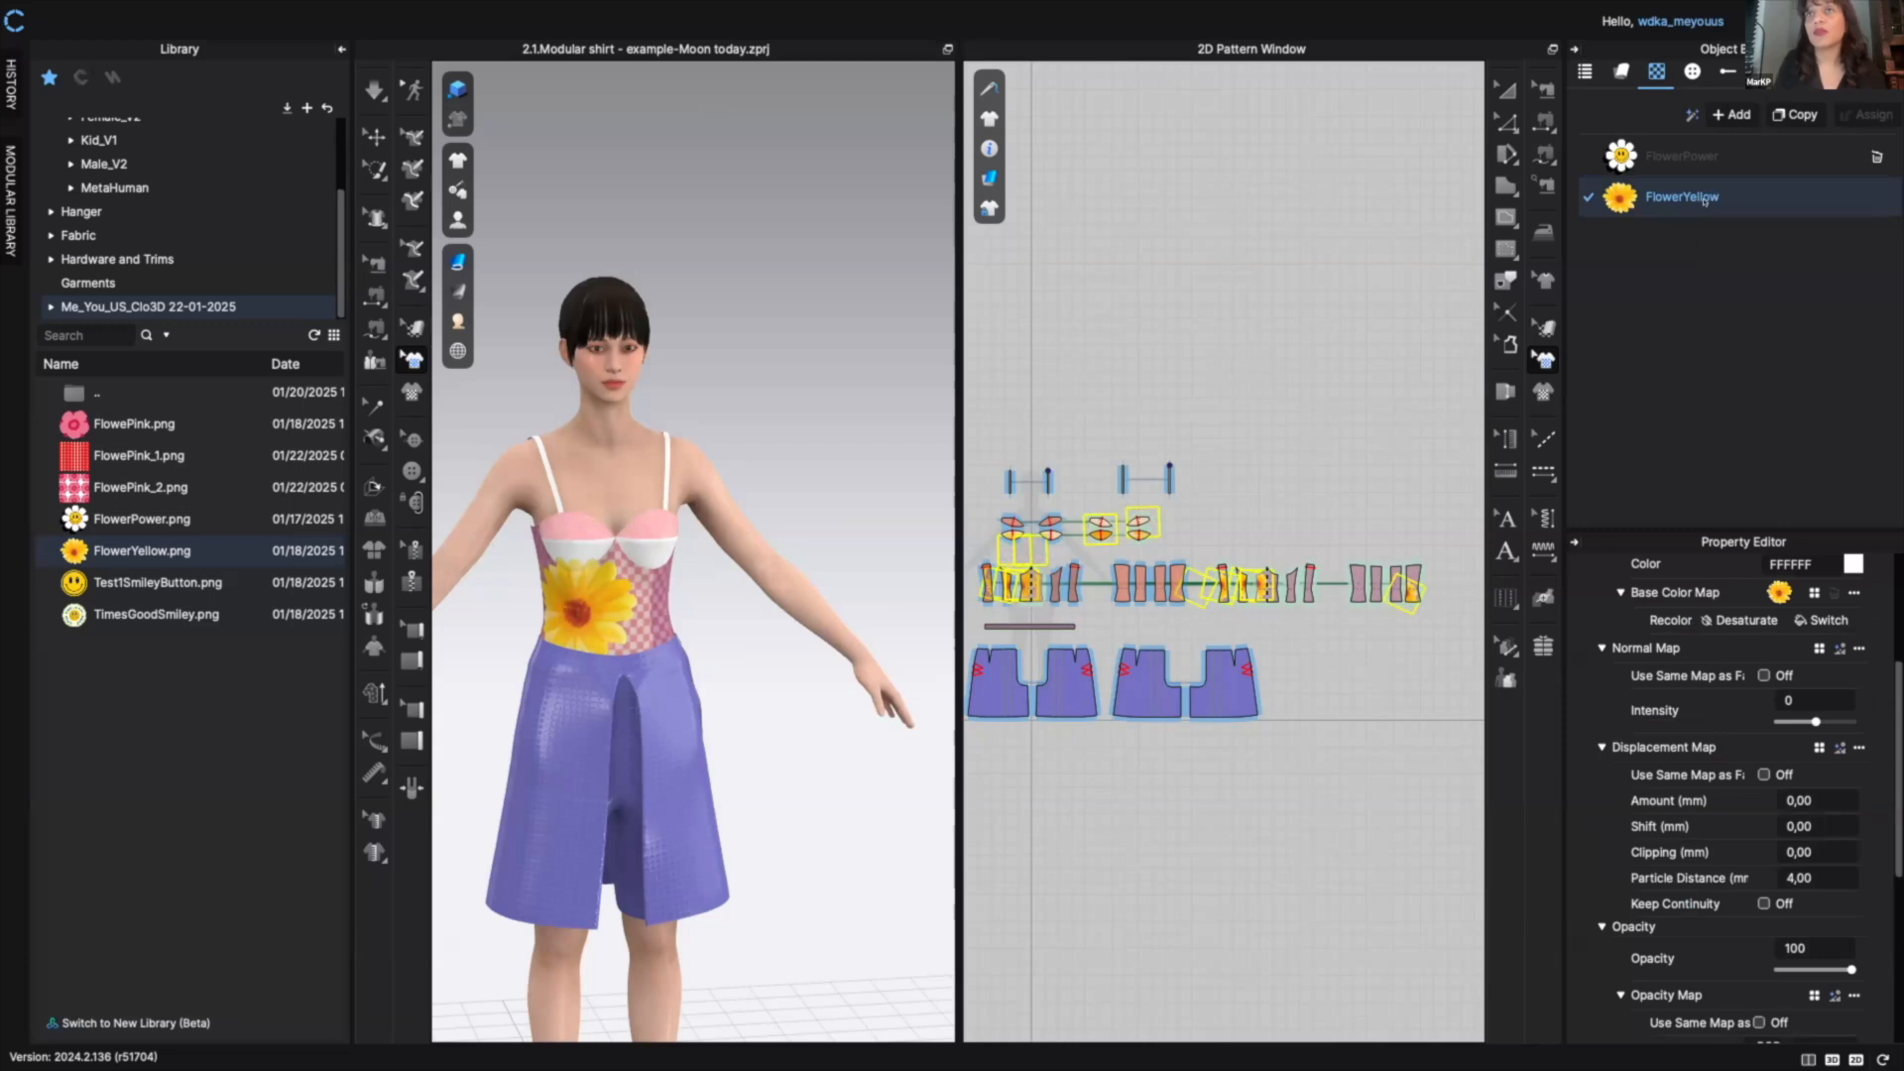
pyautogui.rightClick(1707, 202)
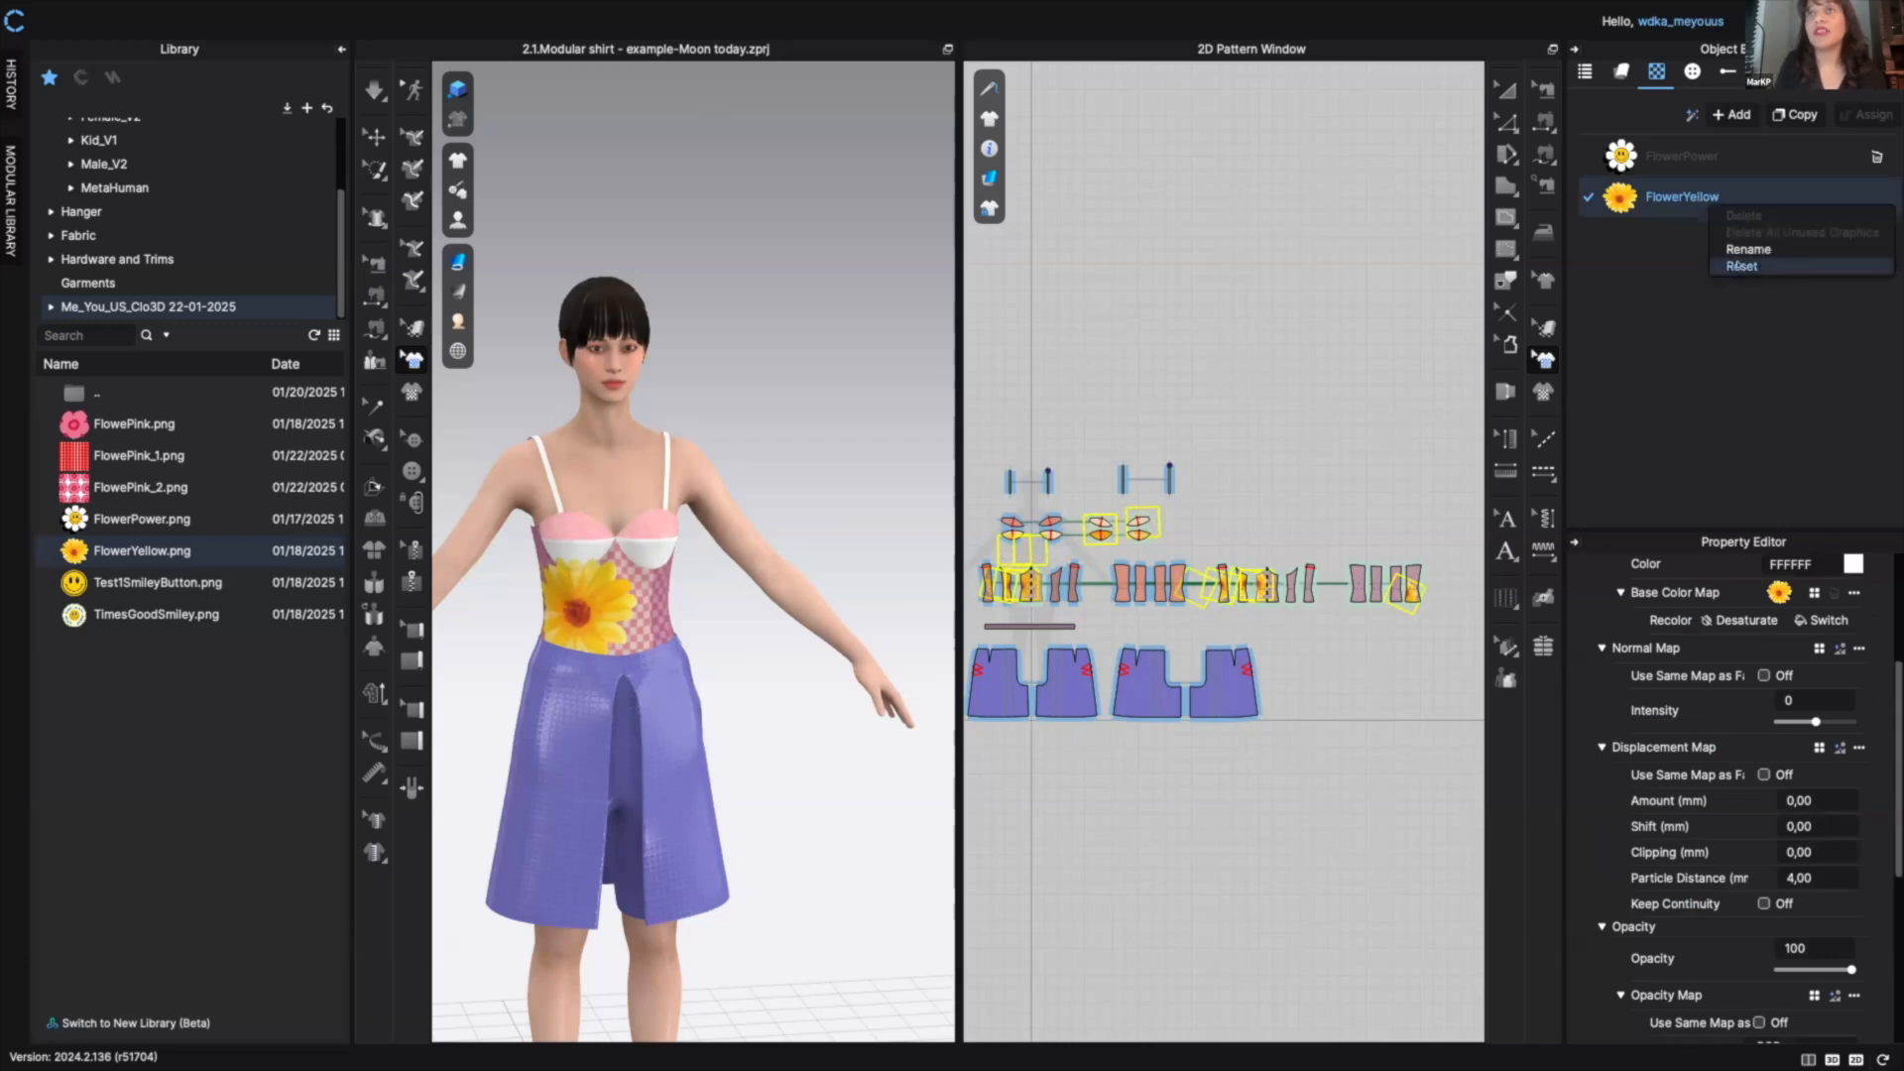
pyautogui.click(1732, 293)
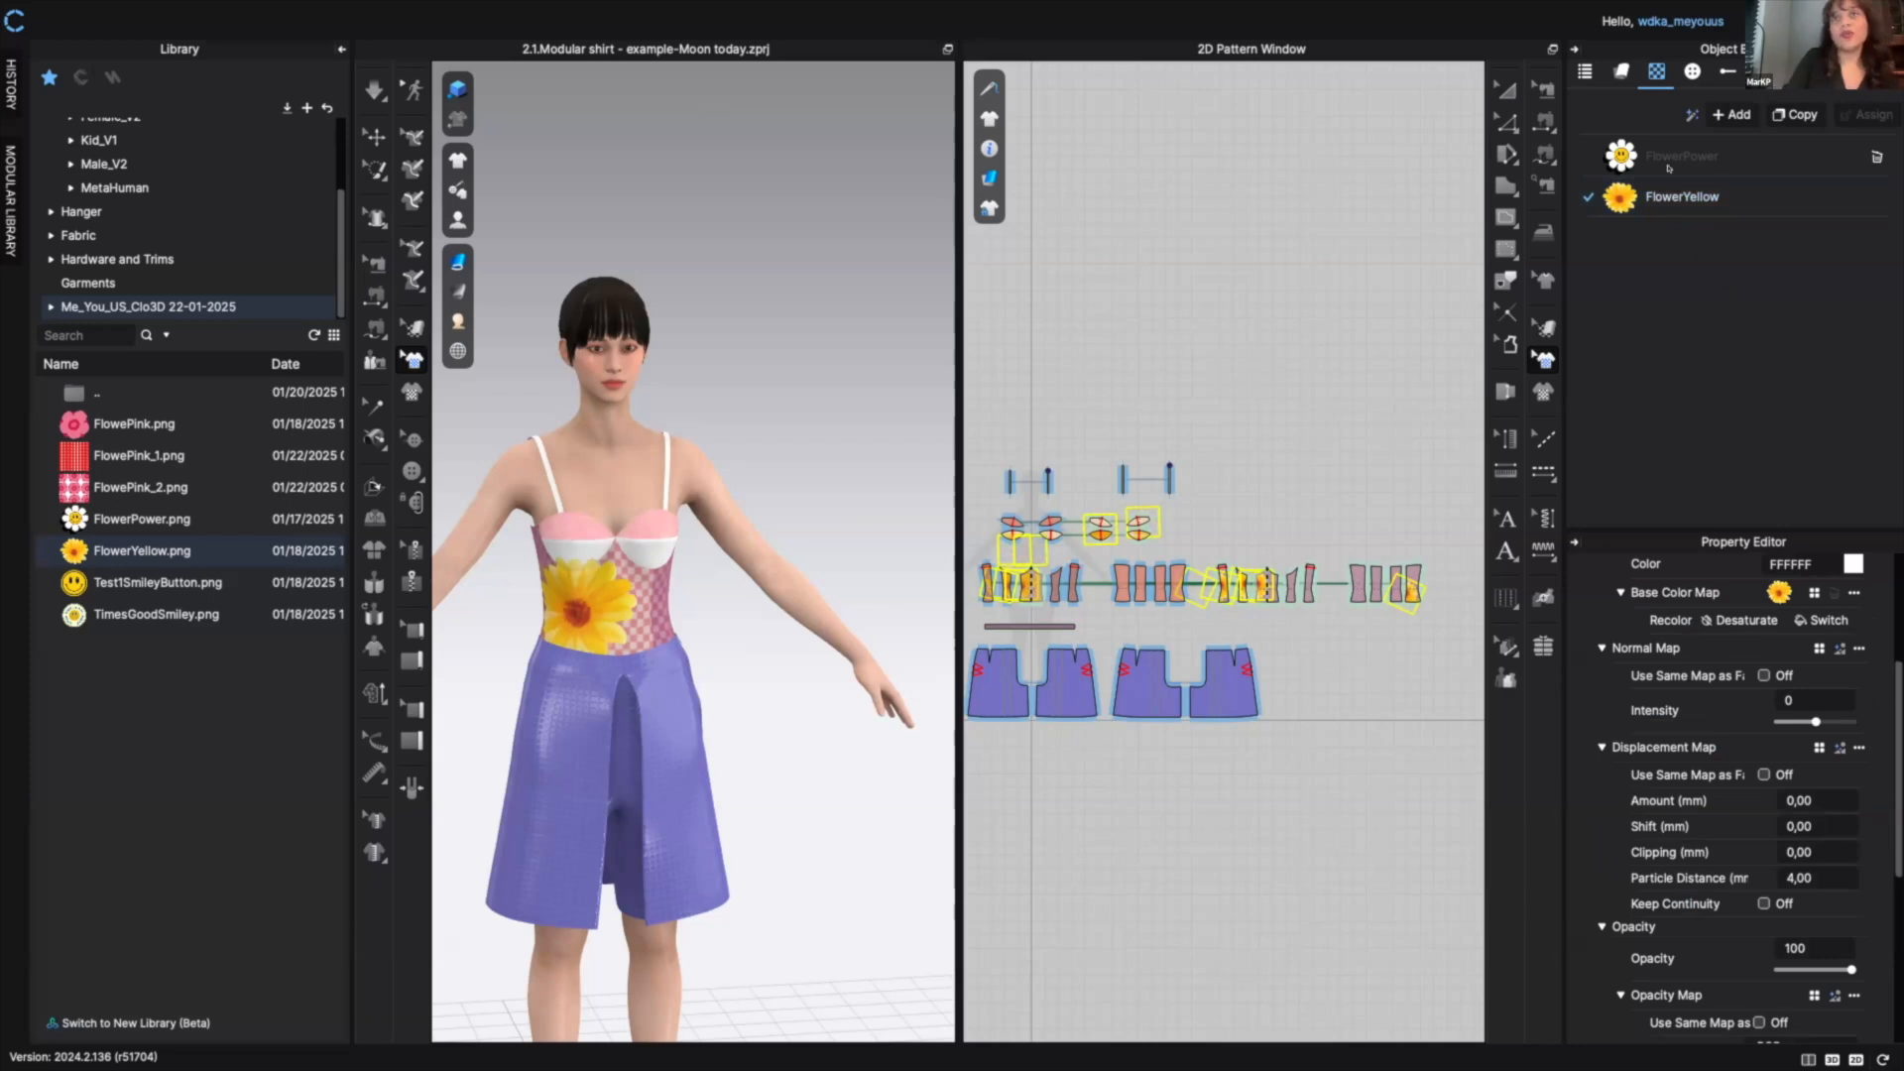
# - Undo the seamline setting and placement of the FlowerYellow graphic, and reselect FlowerYellow in the graphics list
pyautogui.click(1686, 198)
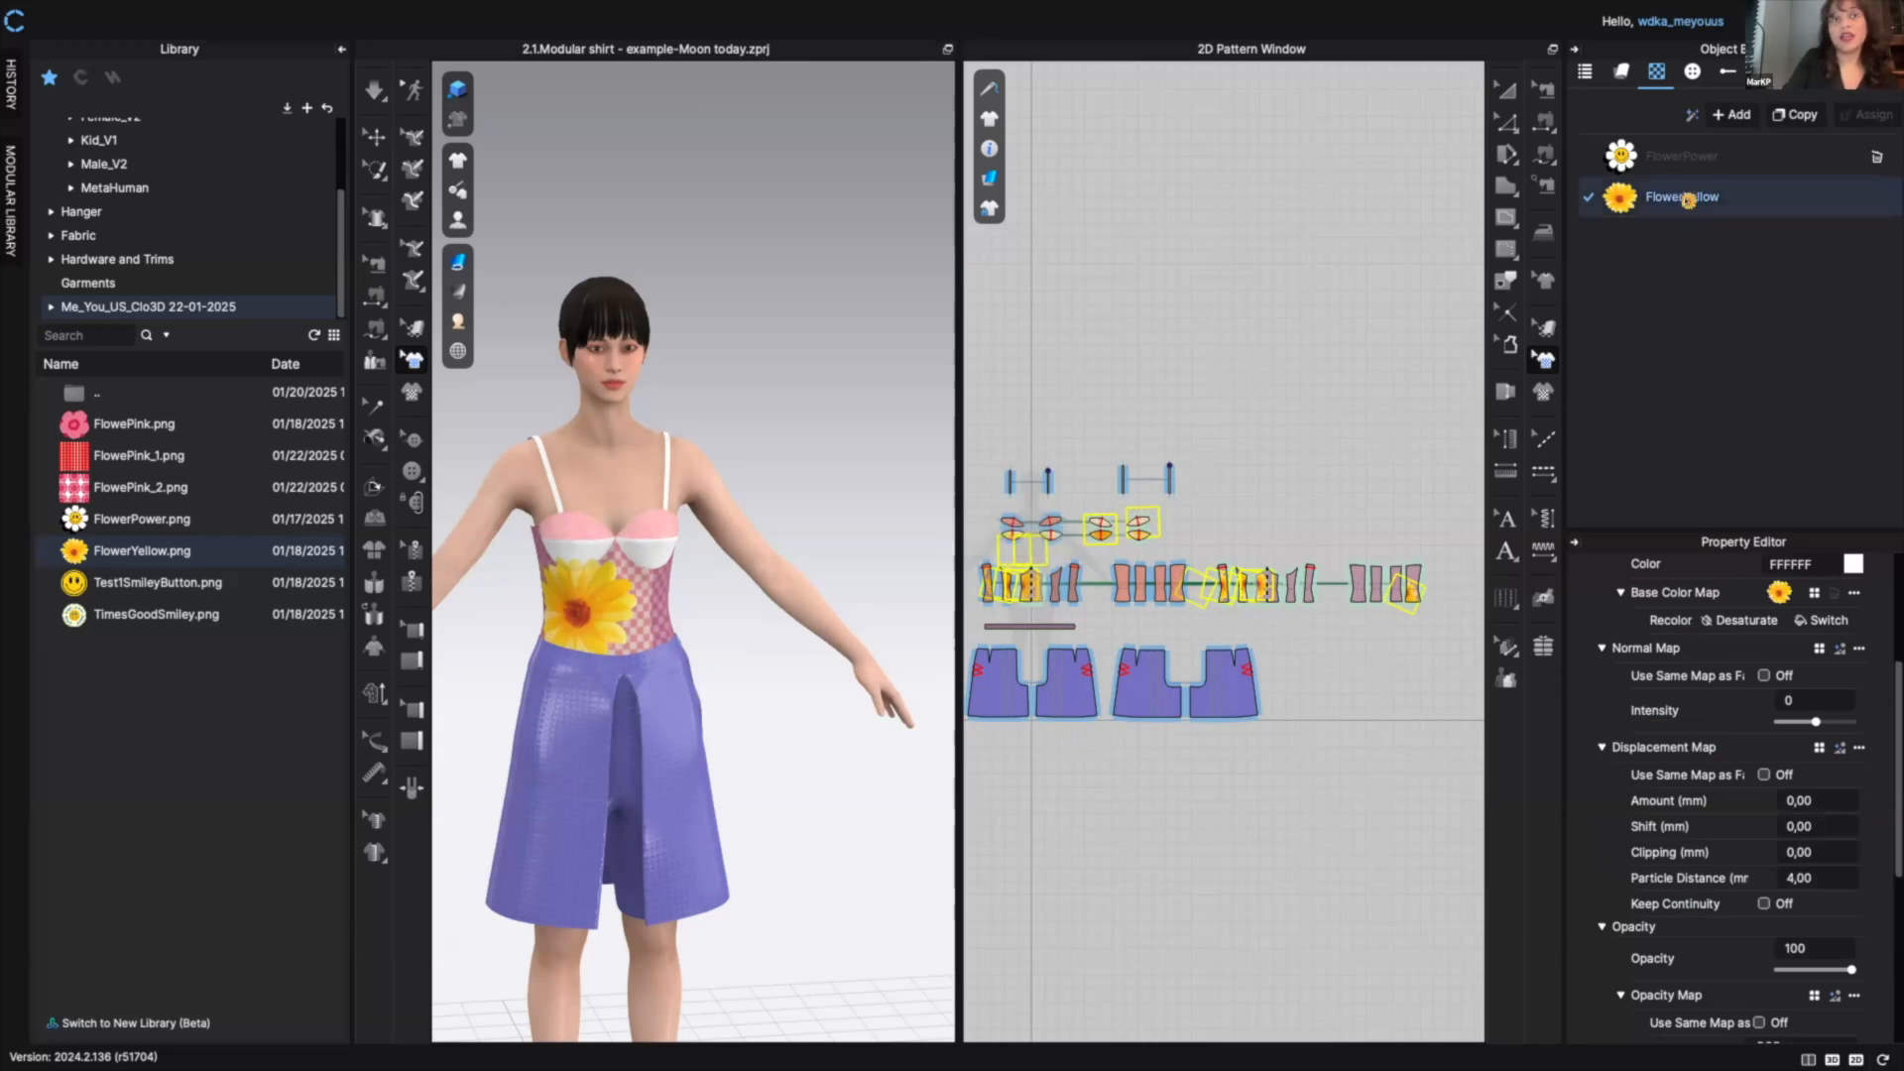
pyautogui.click(1736, 199)
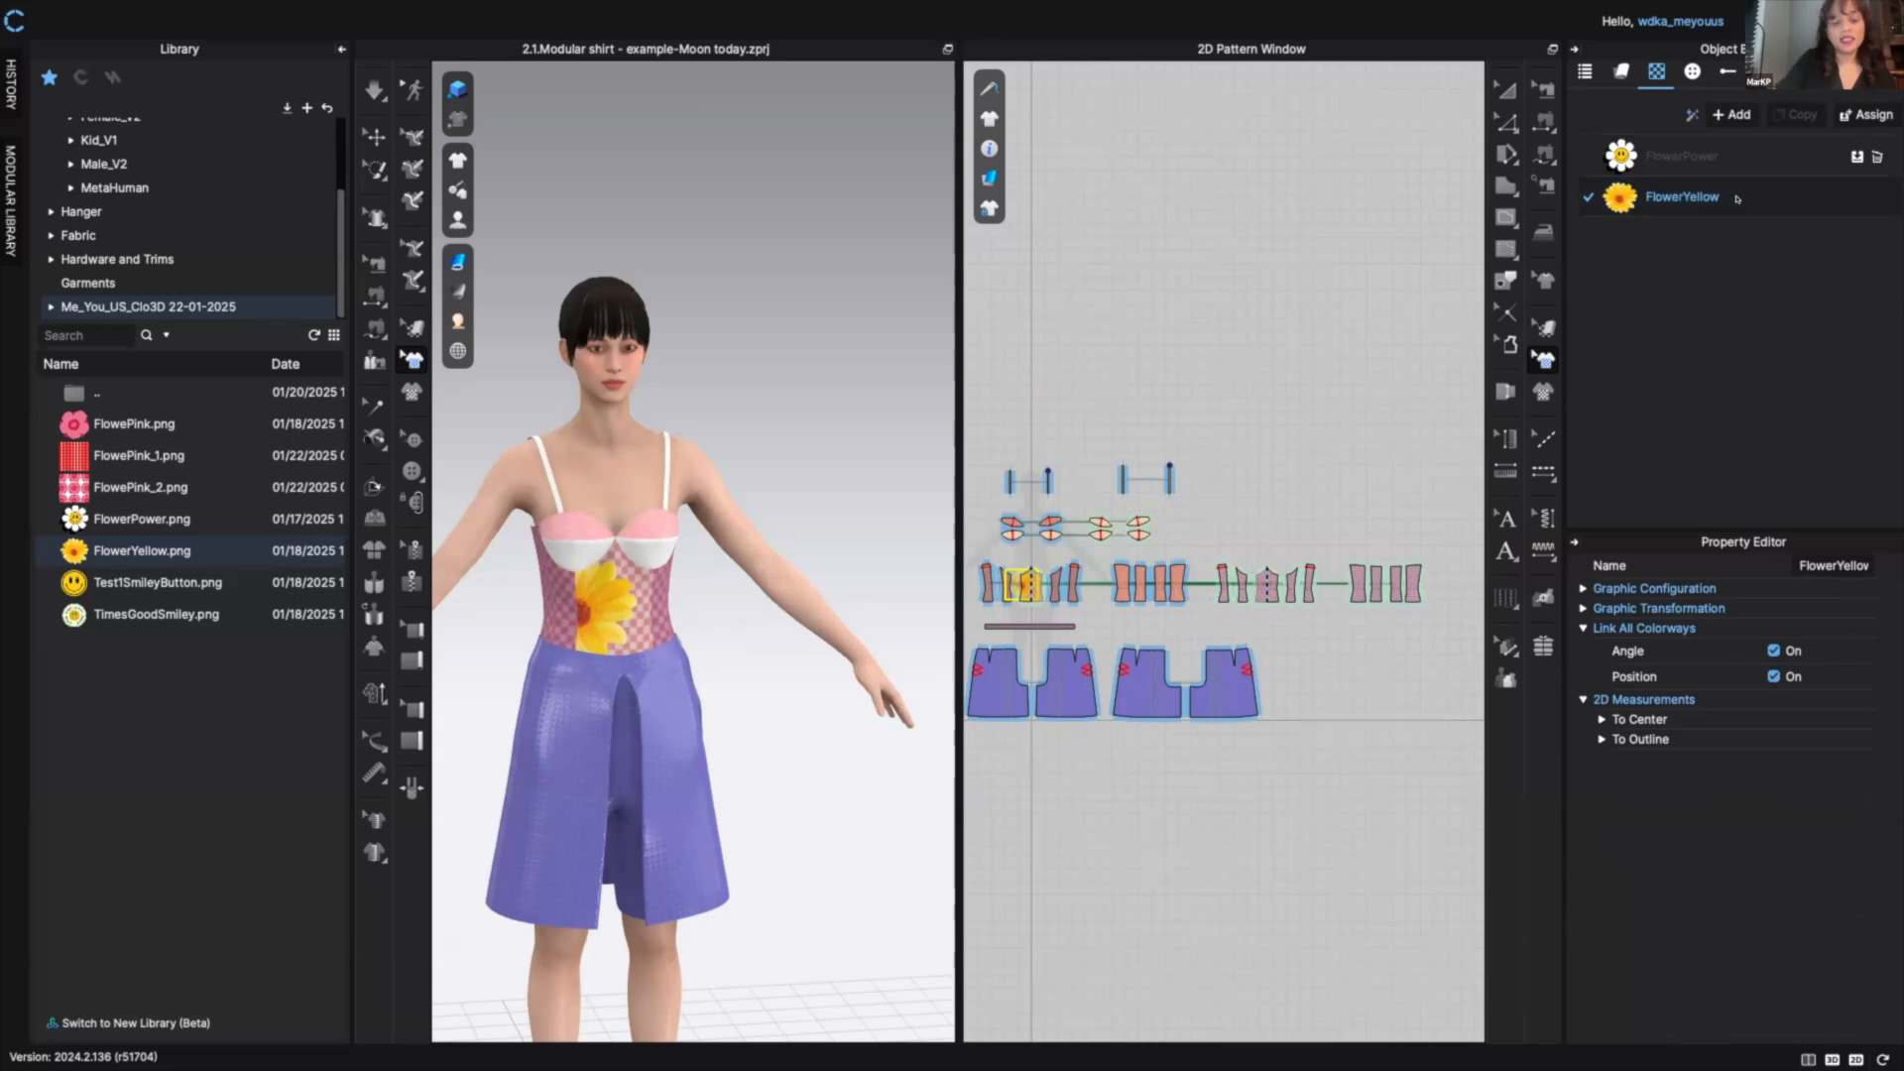
pyautogui.click(1731, 198)
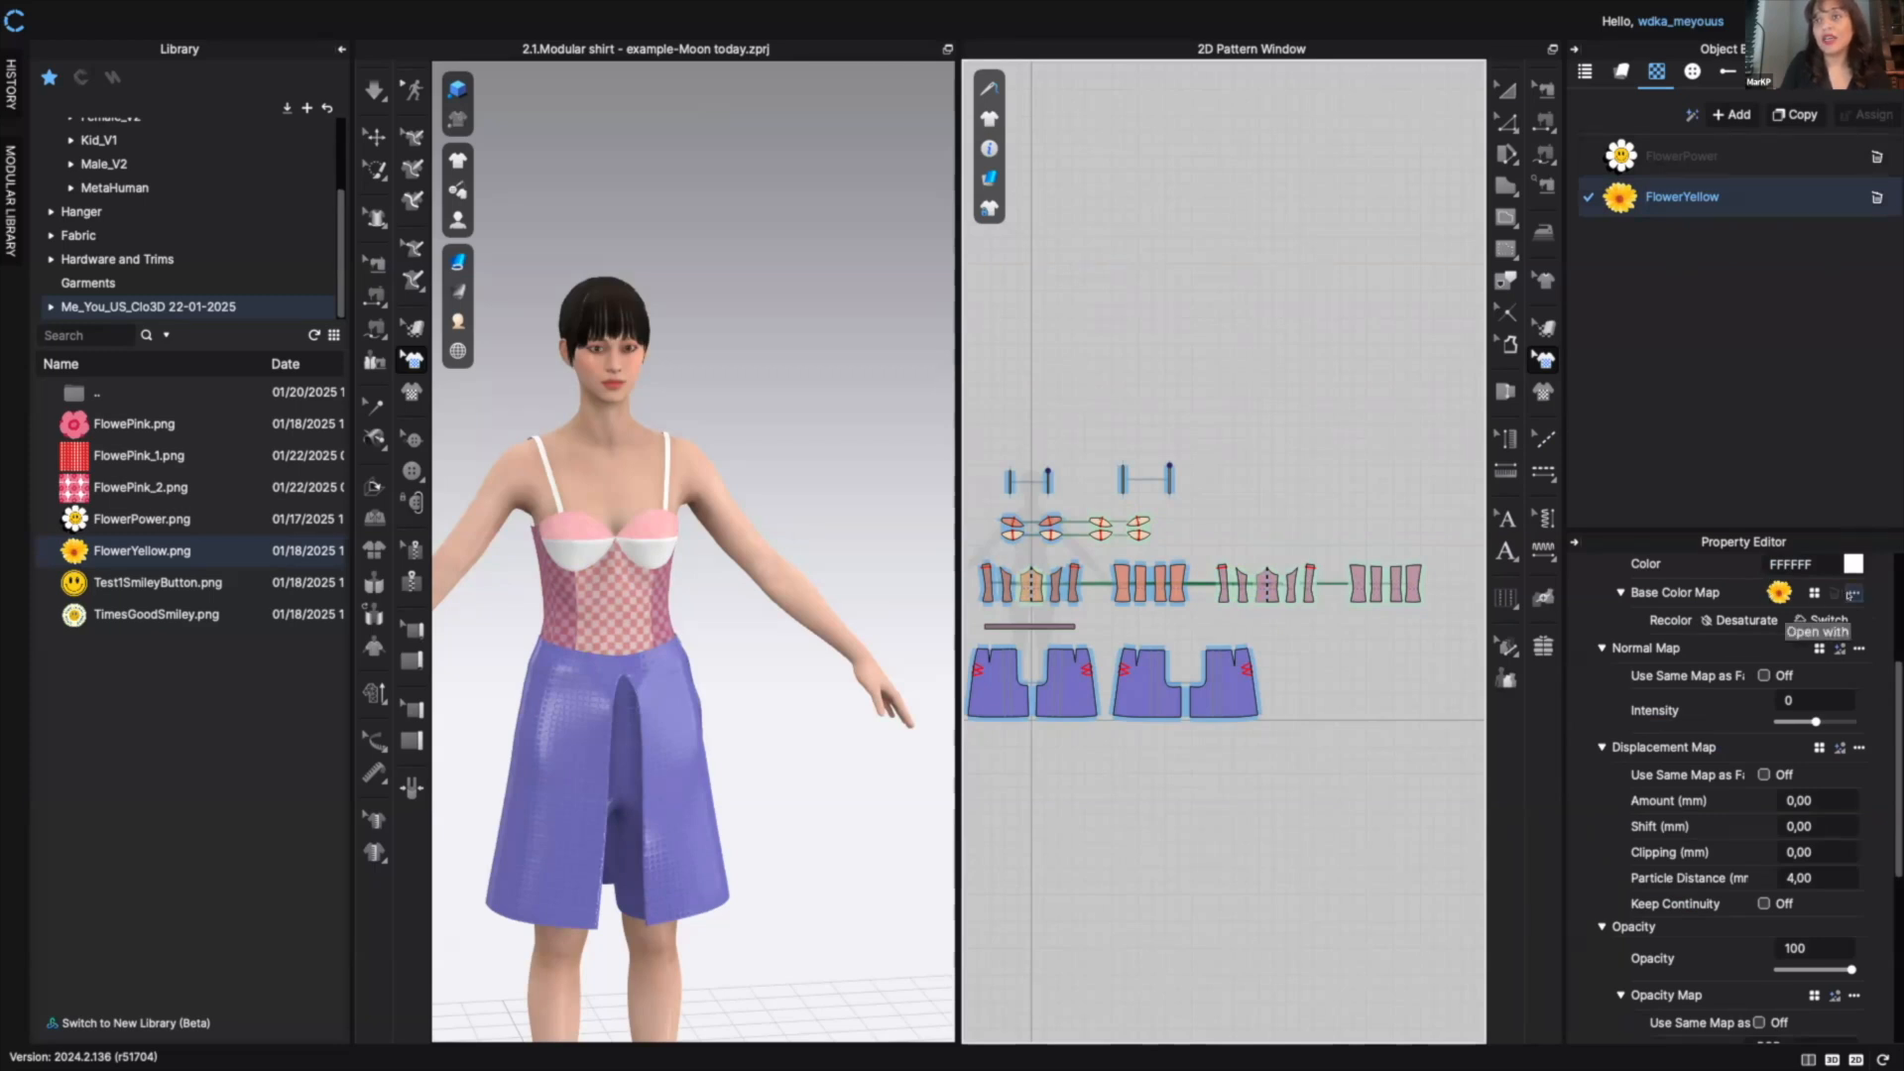
# - Open FlowerYellow's base color map in the Texture Editor and scale its flower layer down to about half size
pyautogui.click(1852, 595)
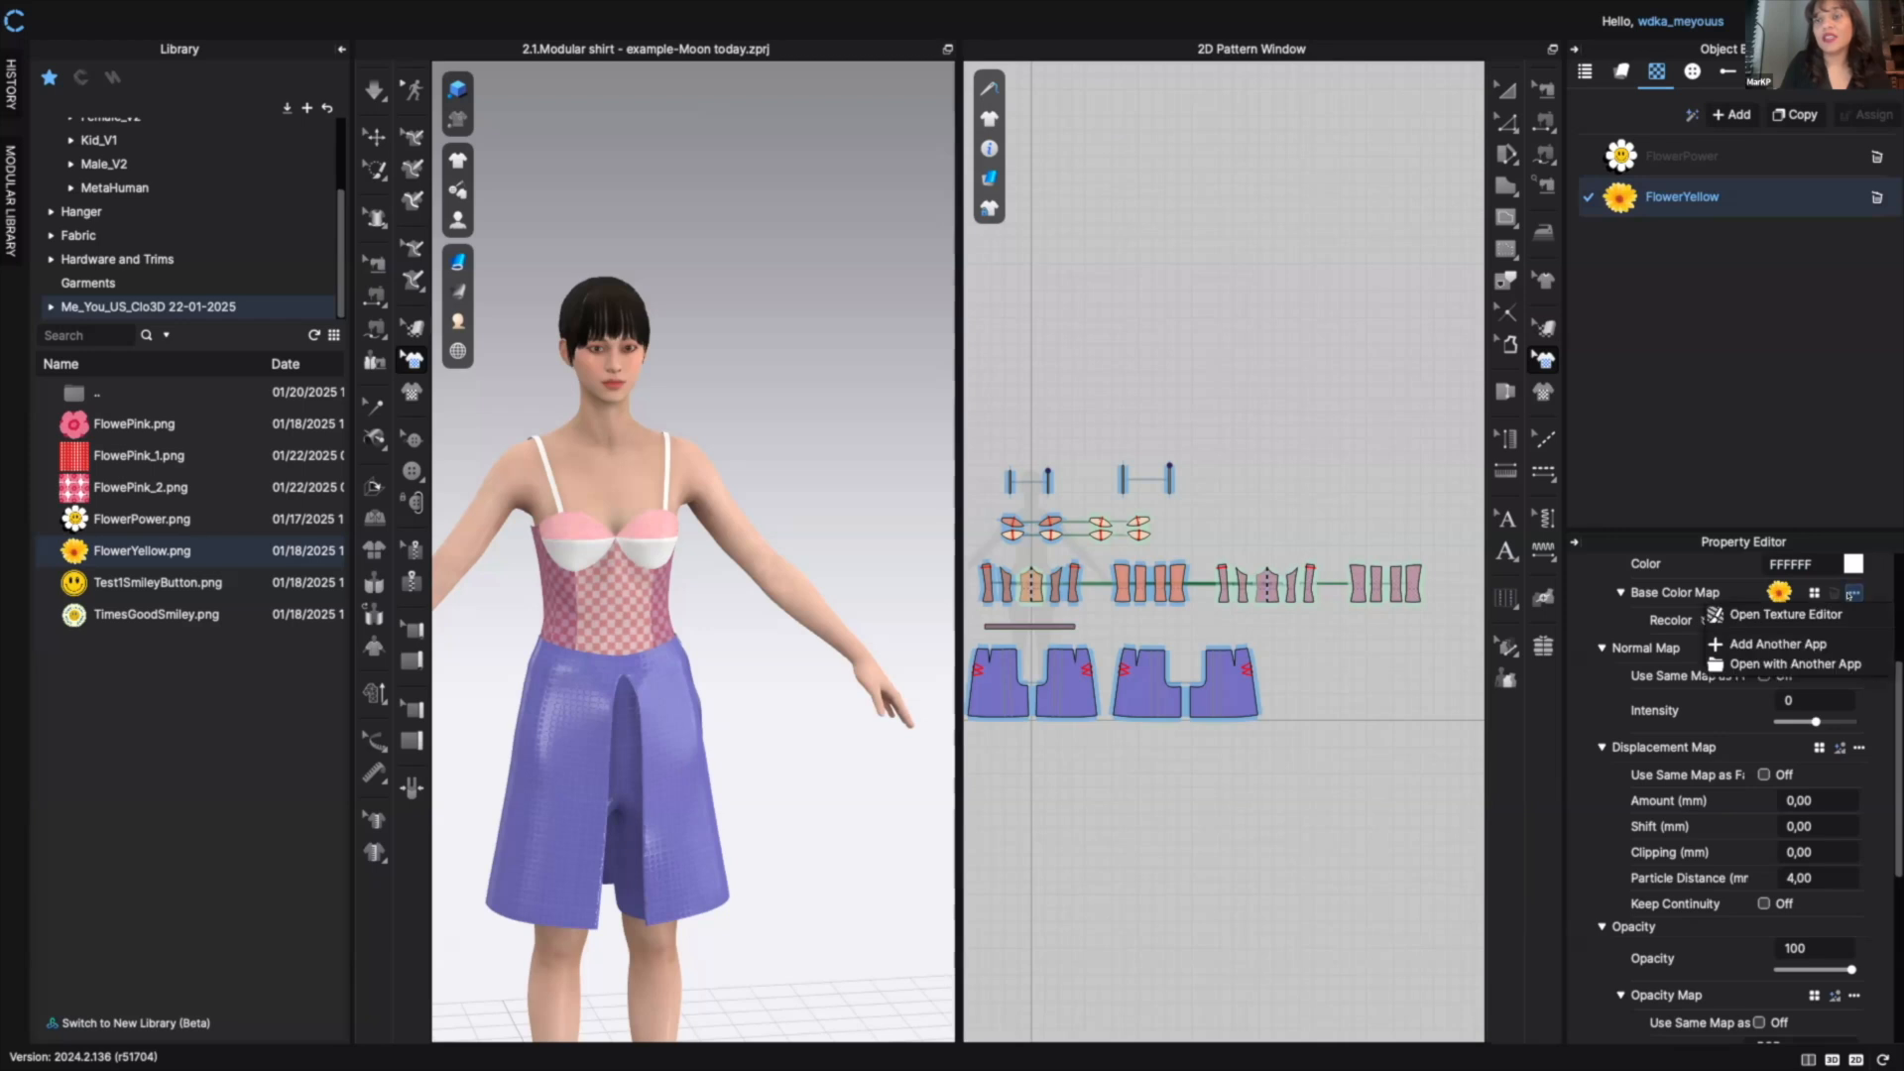
pyautogui.click(1782, 615)
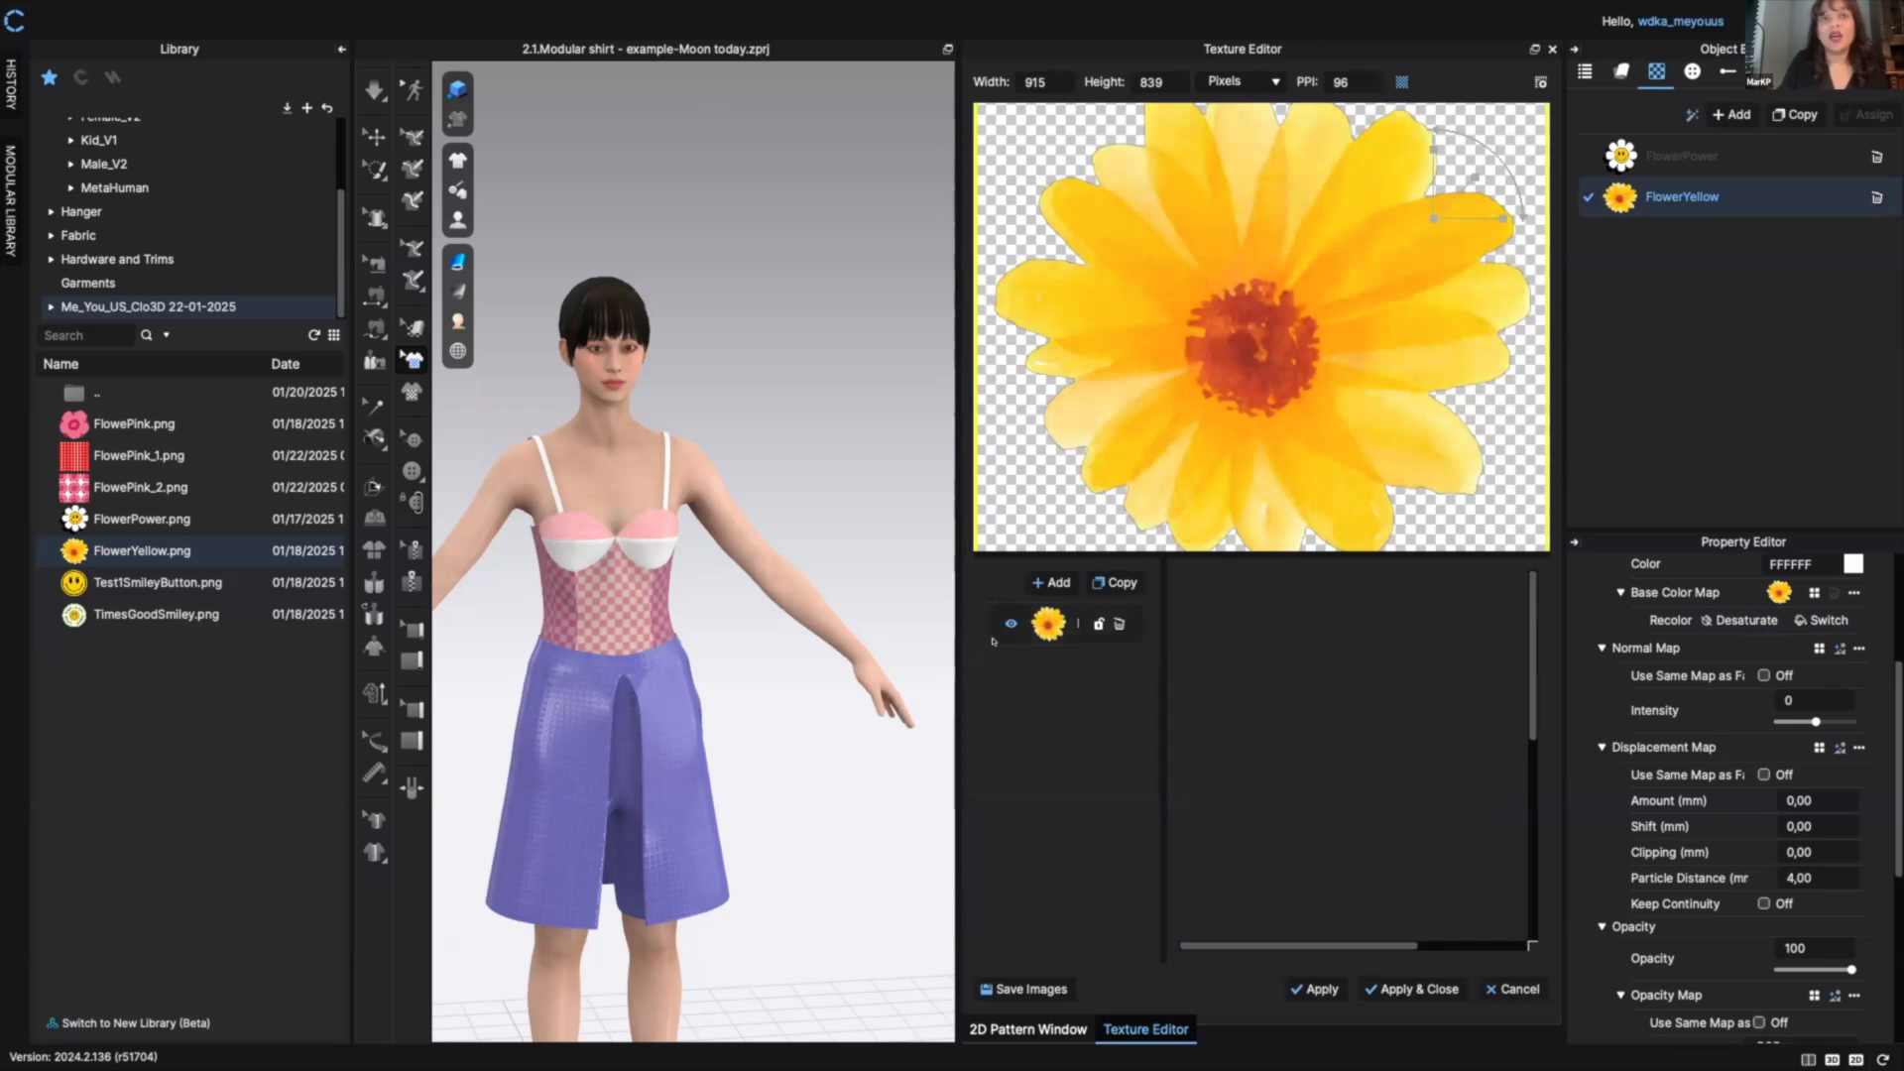
pyautogui.click(1052, 626)
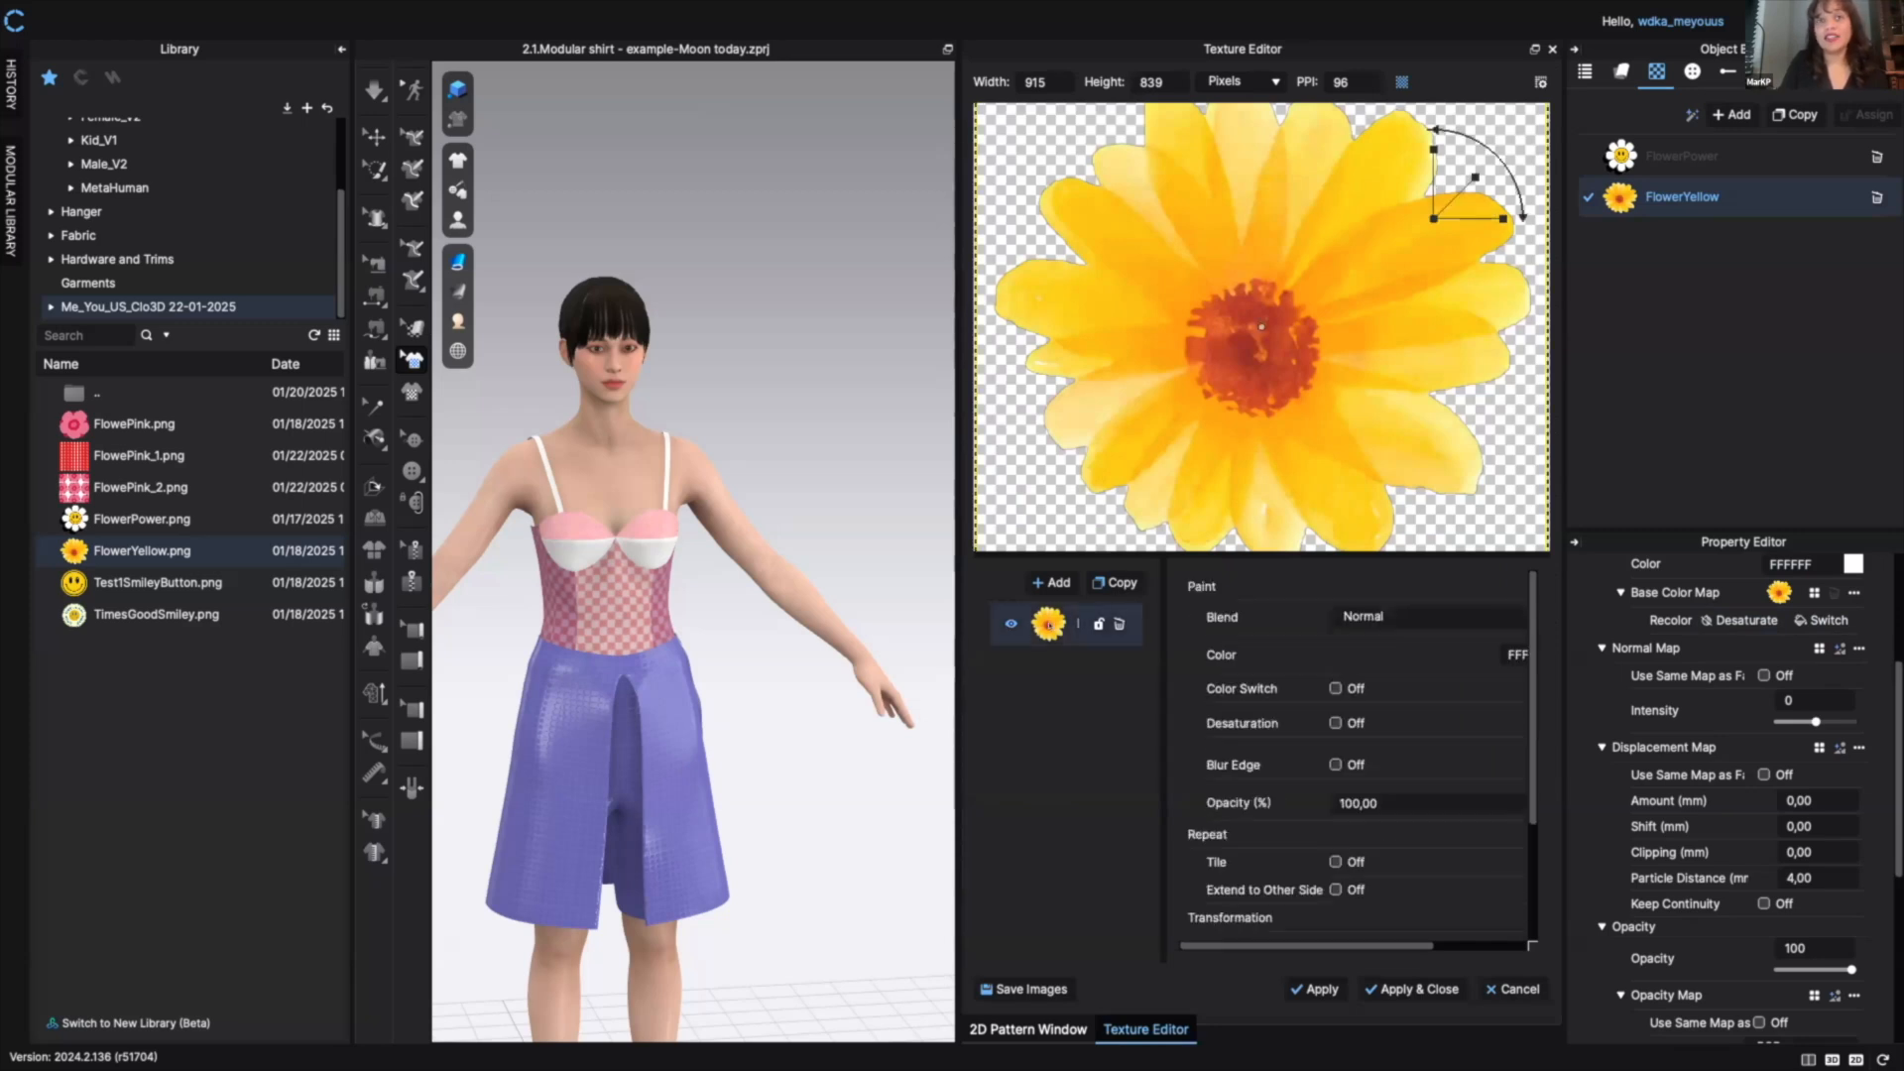
pyautogui.moveTo(1470, 170); pyautogui.dragTo(1448, 185)
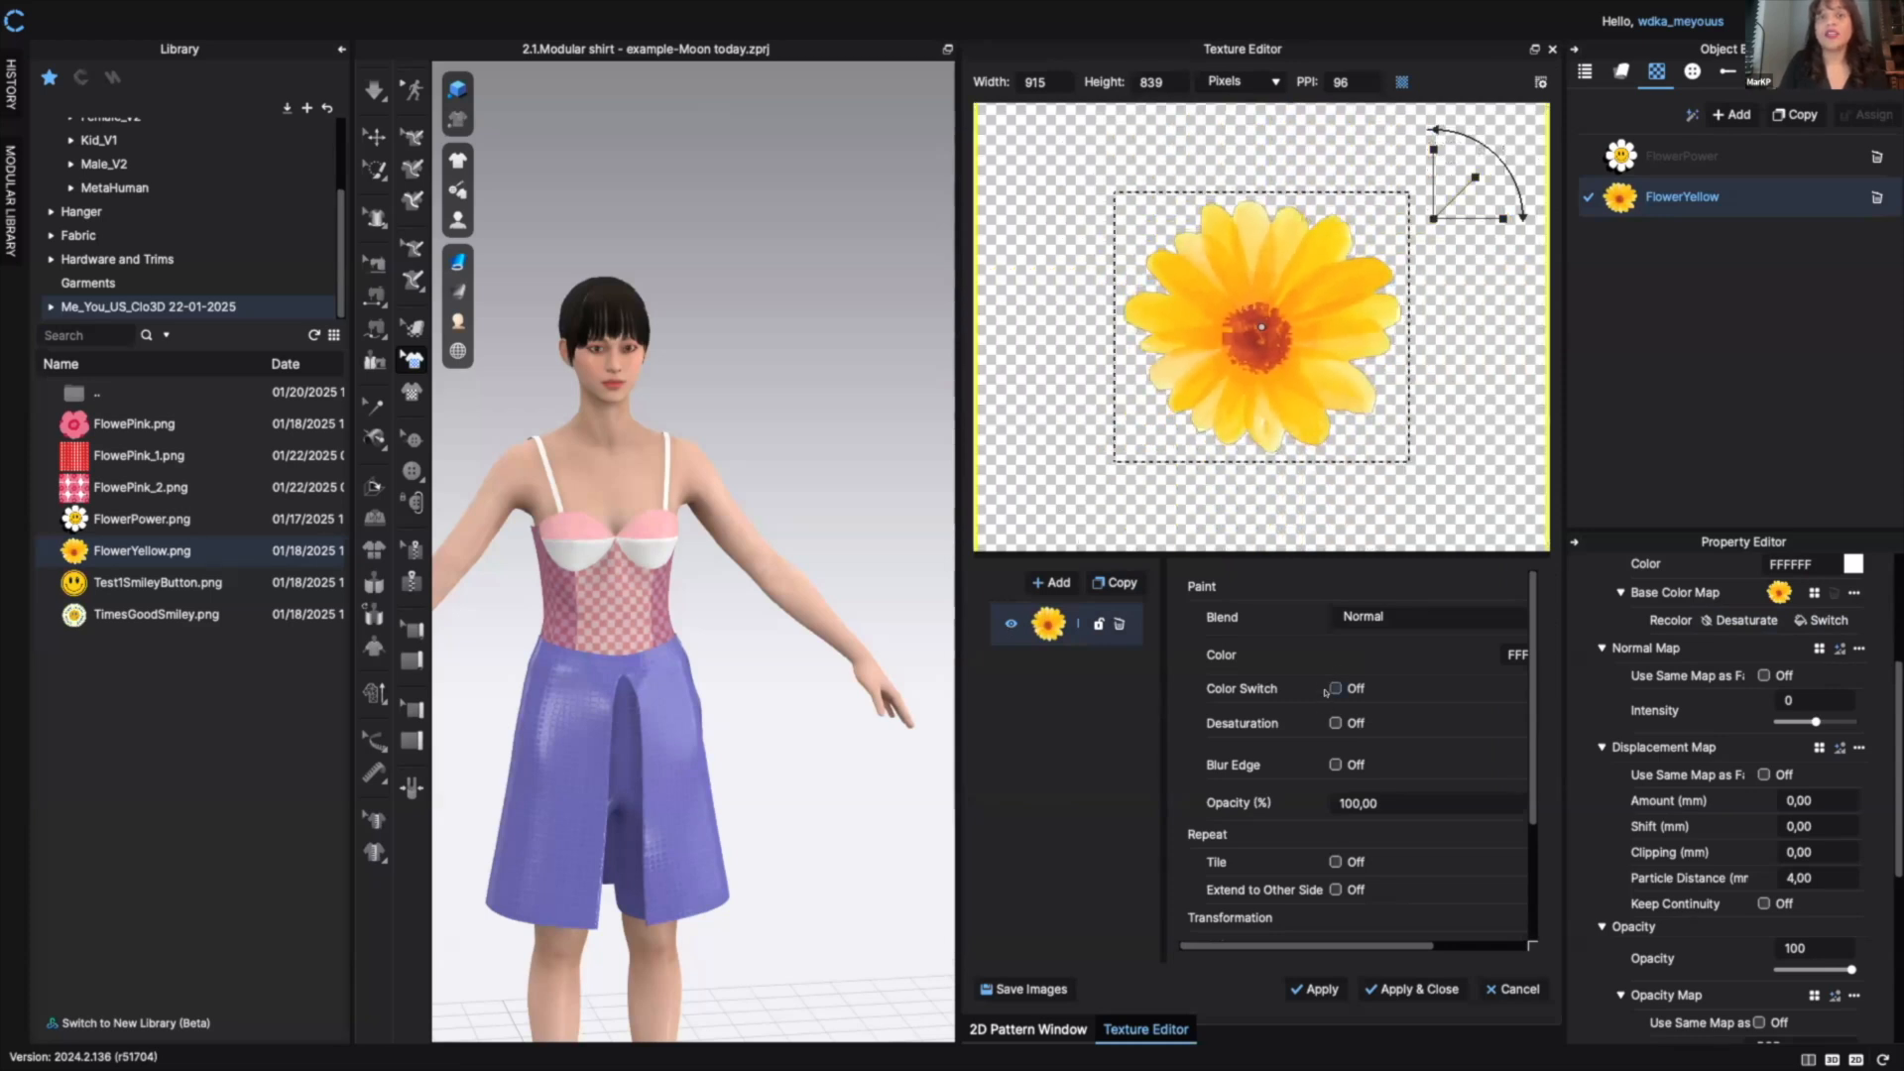
# - Test Color Switch on the flower layer, turn it off again, and duplicate the layer
pyautogui.click(1334, 688)
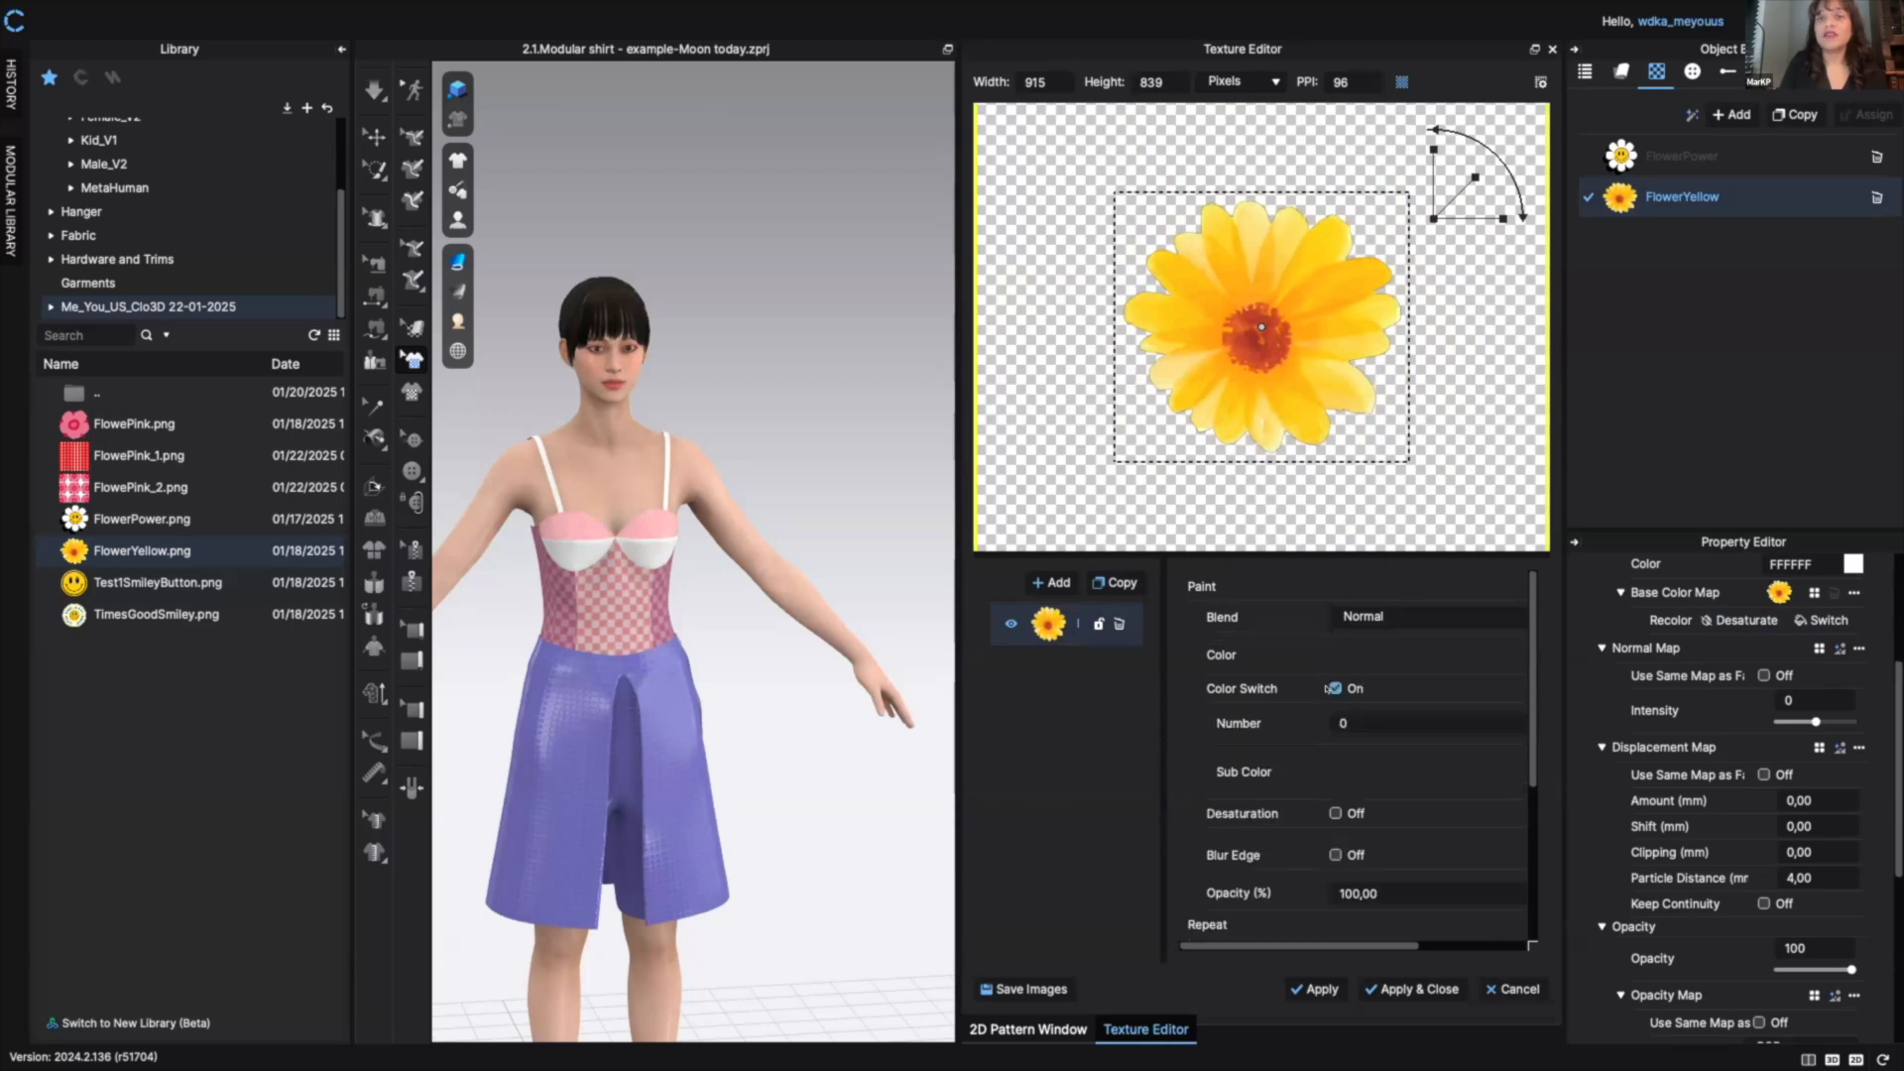
pyautogui.click(1334, 688)
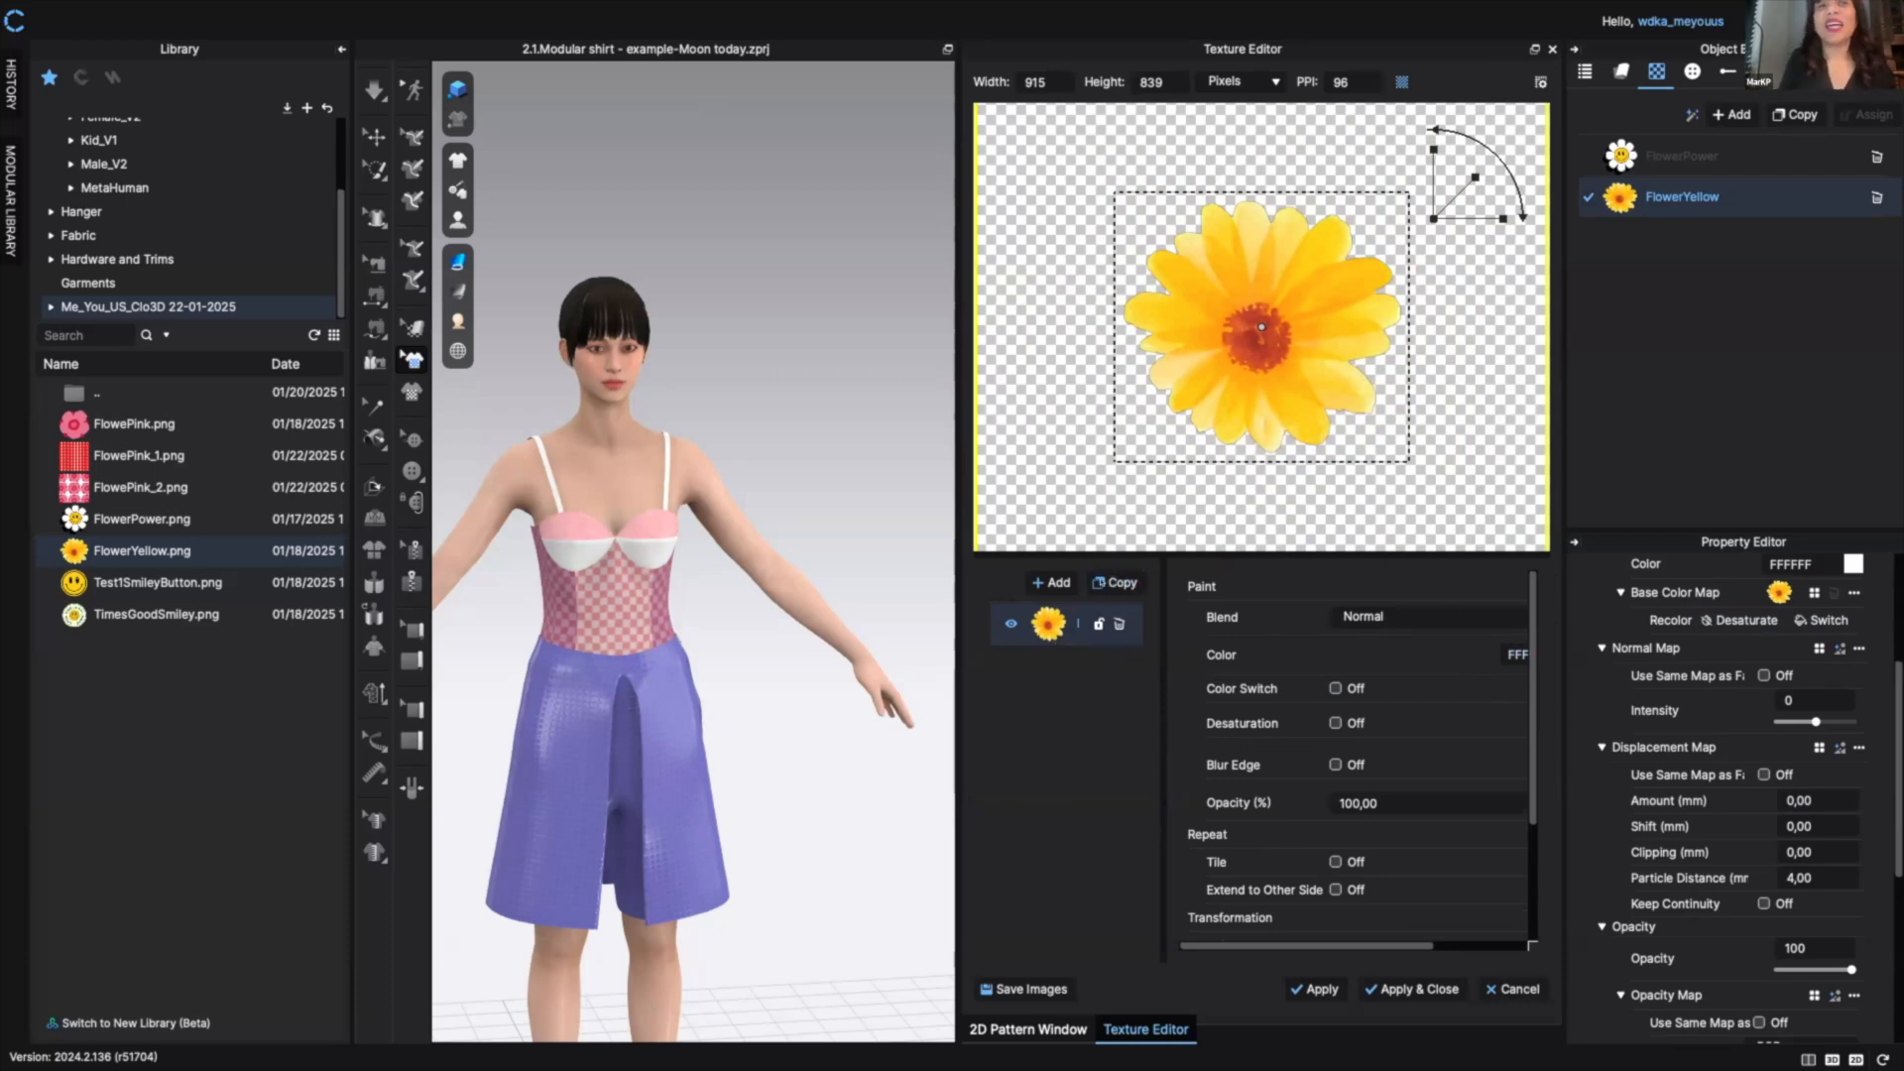
pyautogui.click(1115, 584)
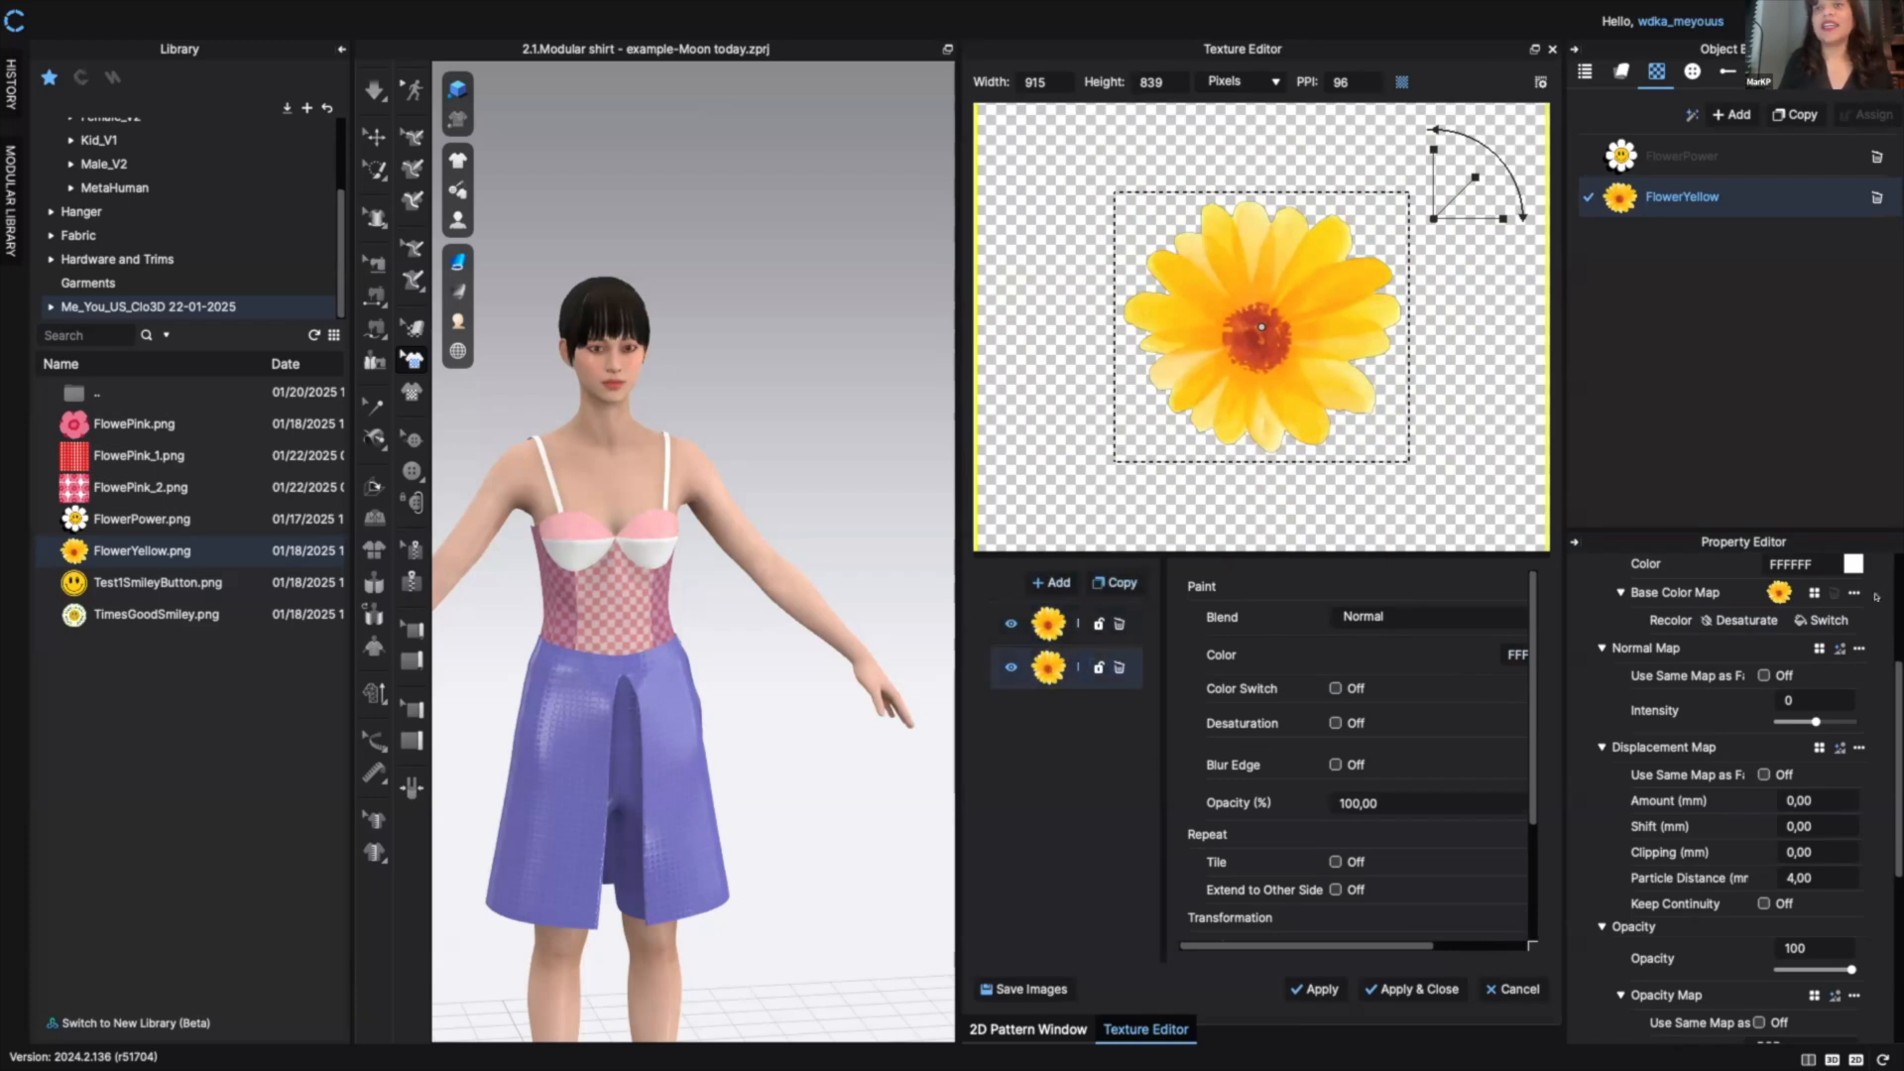
# - Desaturate FlowerYellow's base color map and set the graphic's color to red CC0606
pyautogui.click(1749, 622)
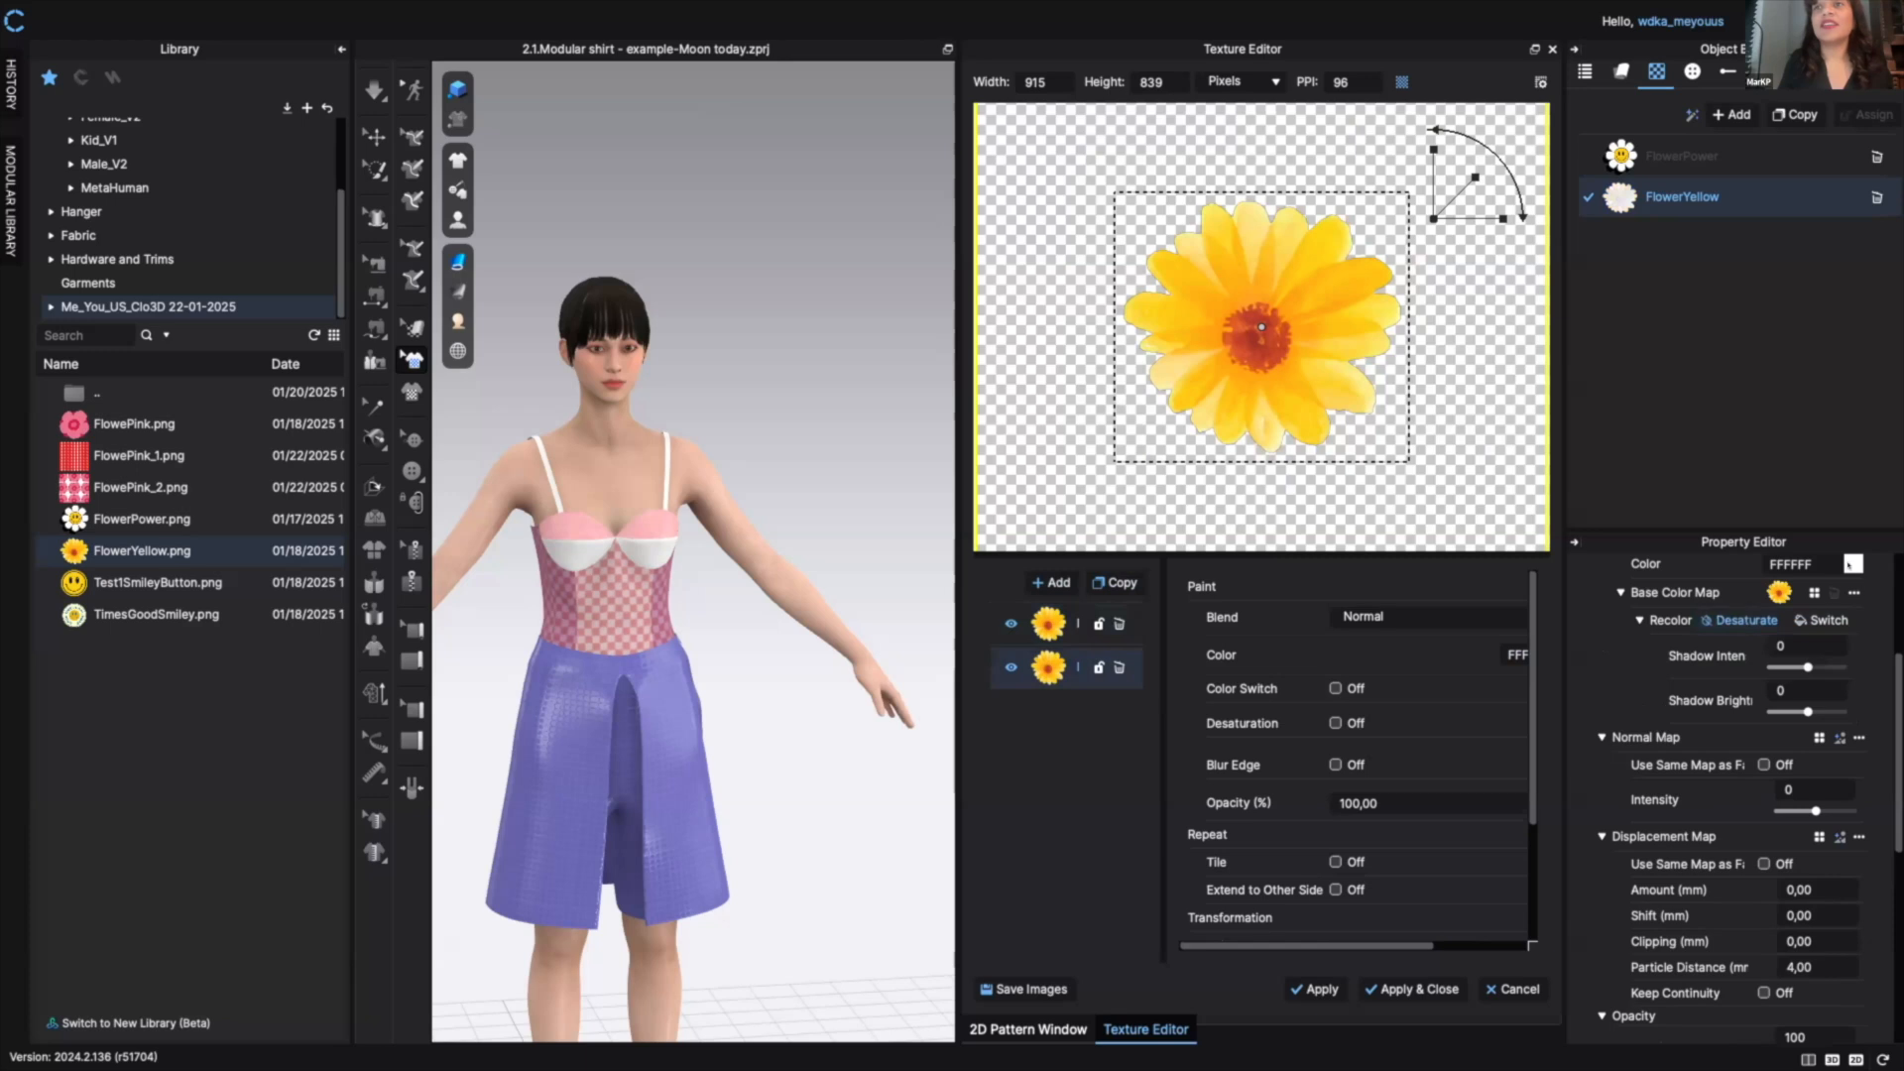
pyautogui.click(1851, 563)
pyautogui.click(914, 261)
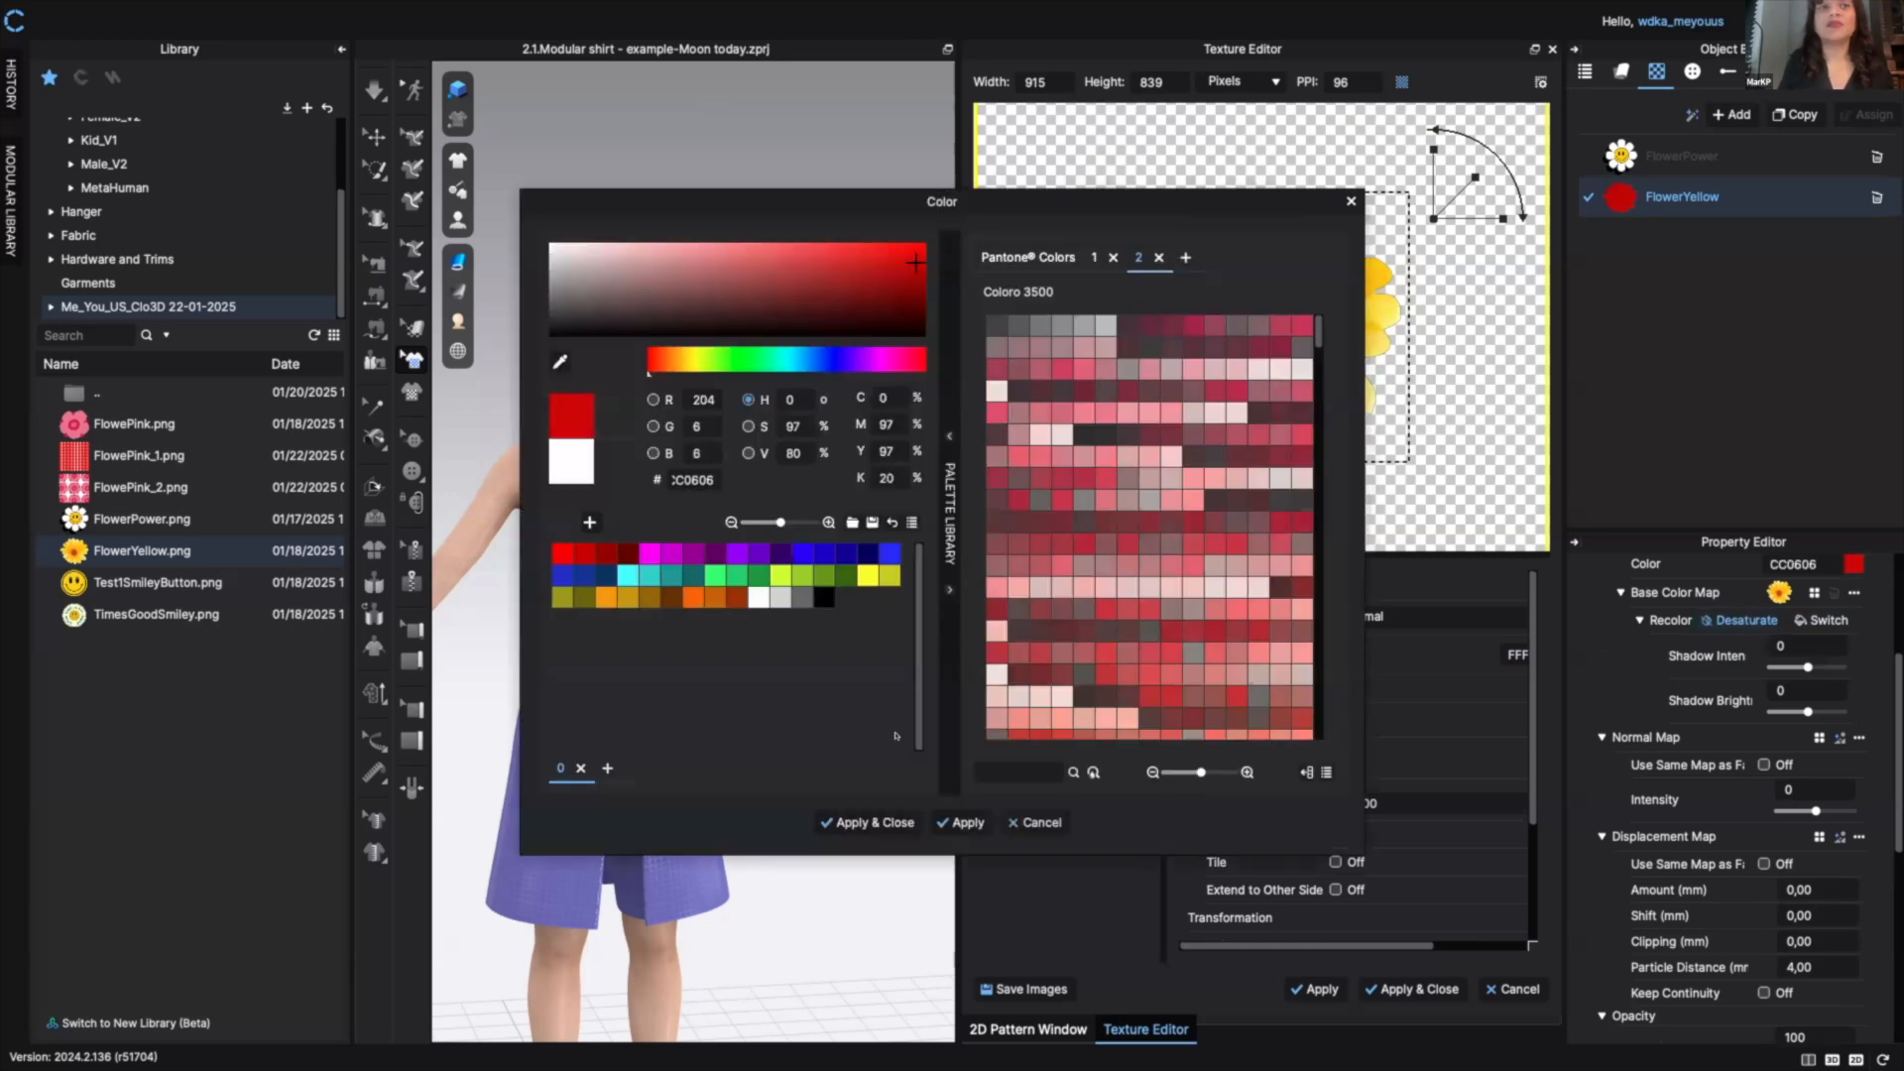
pyautogui.click(962, 822)
pyautogui.click(868, 822)
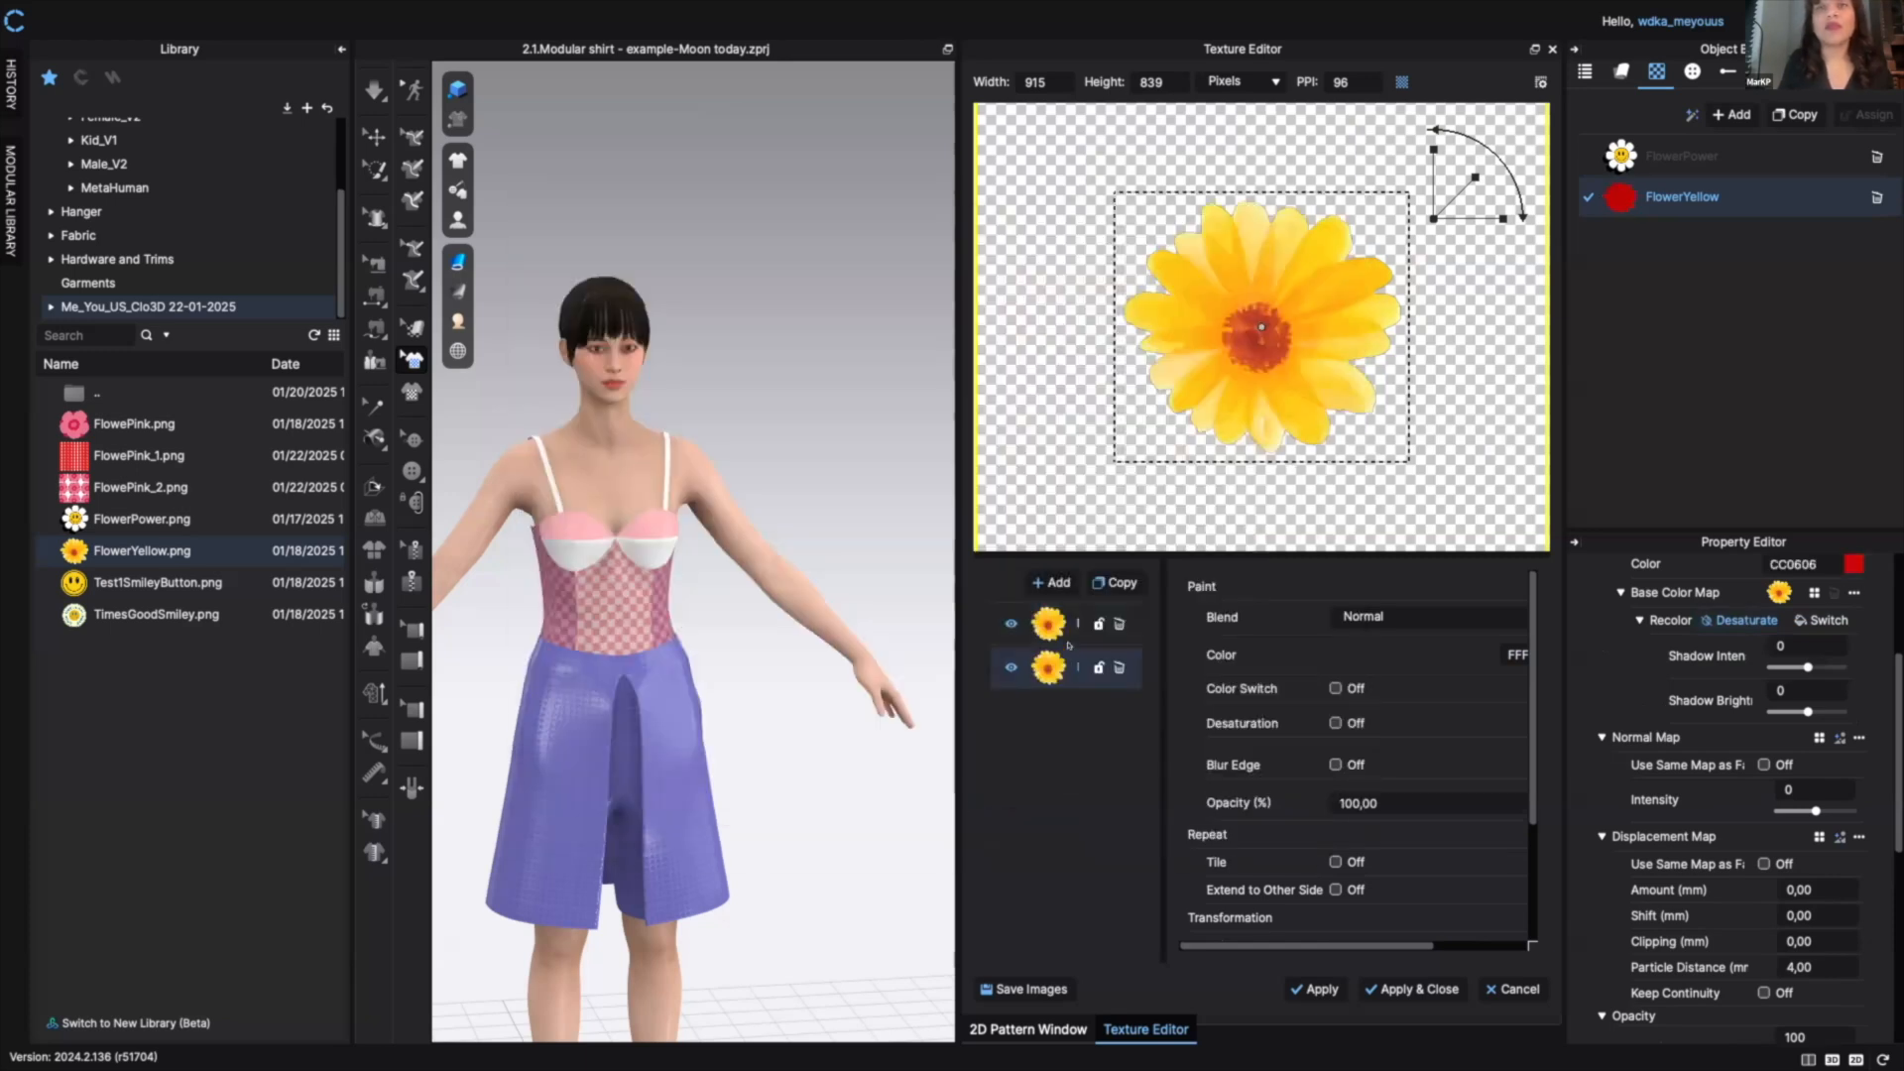
# - Set the duplicated flower layer's paint color to red DD1515
pyautogui.scroll(-3, 1487, 694)
pyautogui.scroll(3, 1498, 654)
pyautogui.click(1511, 648)
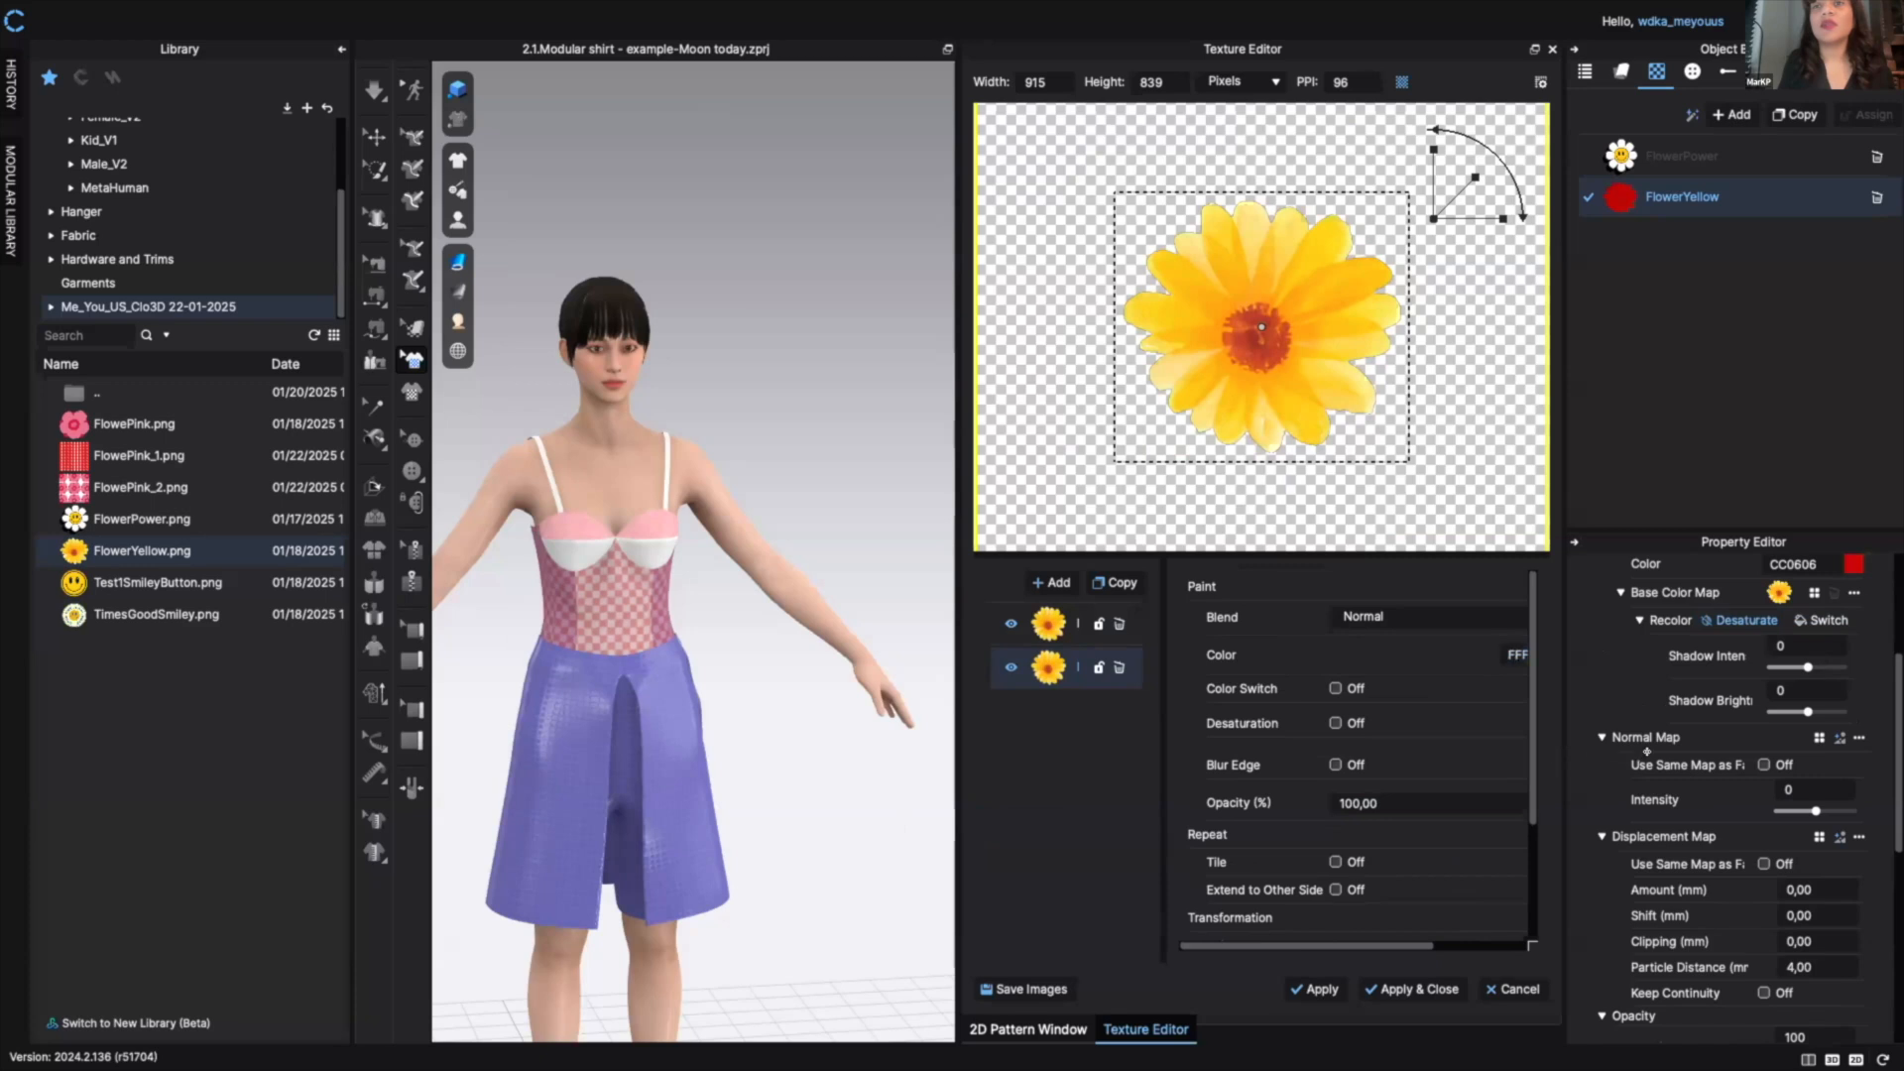
pyautogui.scroll(-3, 1448, 754)
pyautogui.scroll(3, 1448, 755)
pyautogui.moveTo(1402, 945); pyautogui.dragTo(1497, 946)
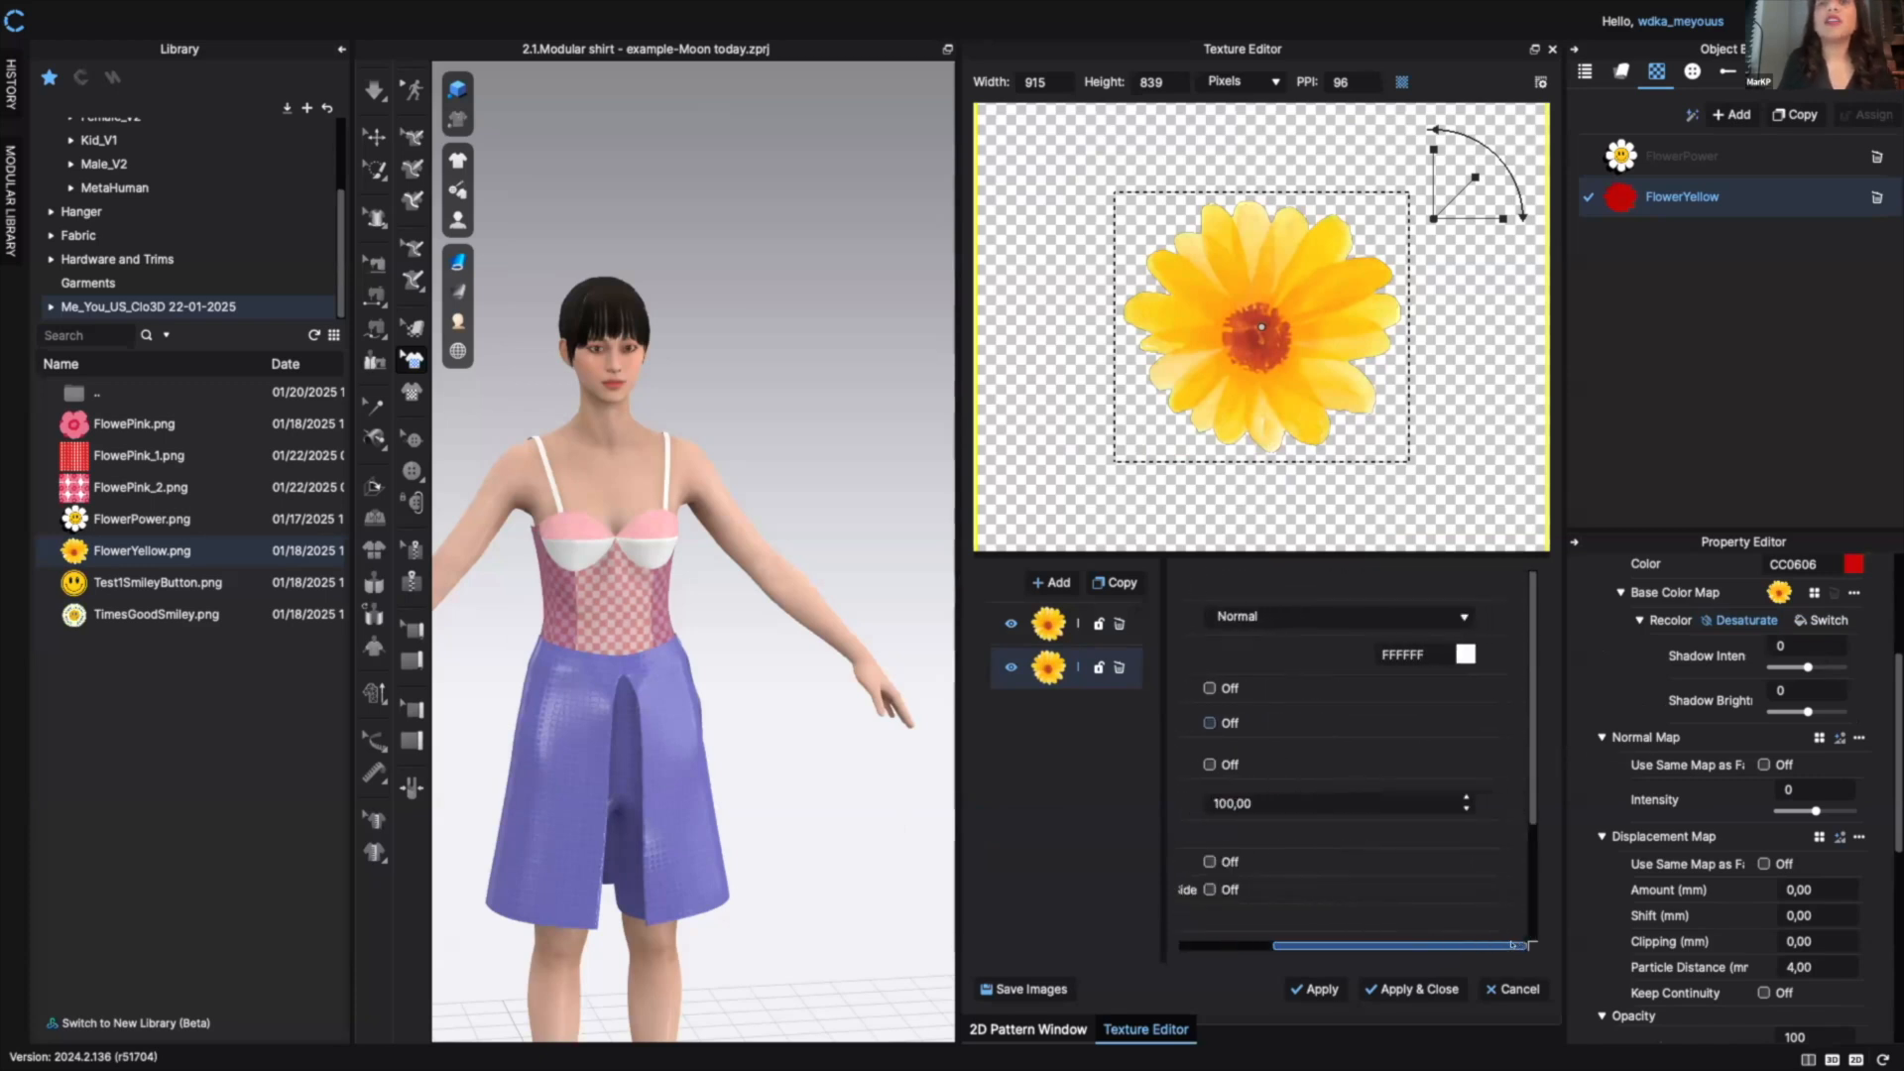
pyautogui.click(1465, 655)
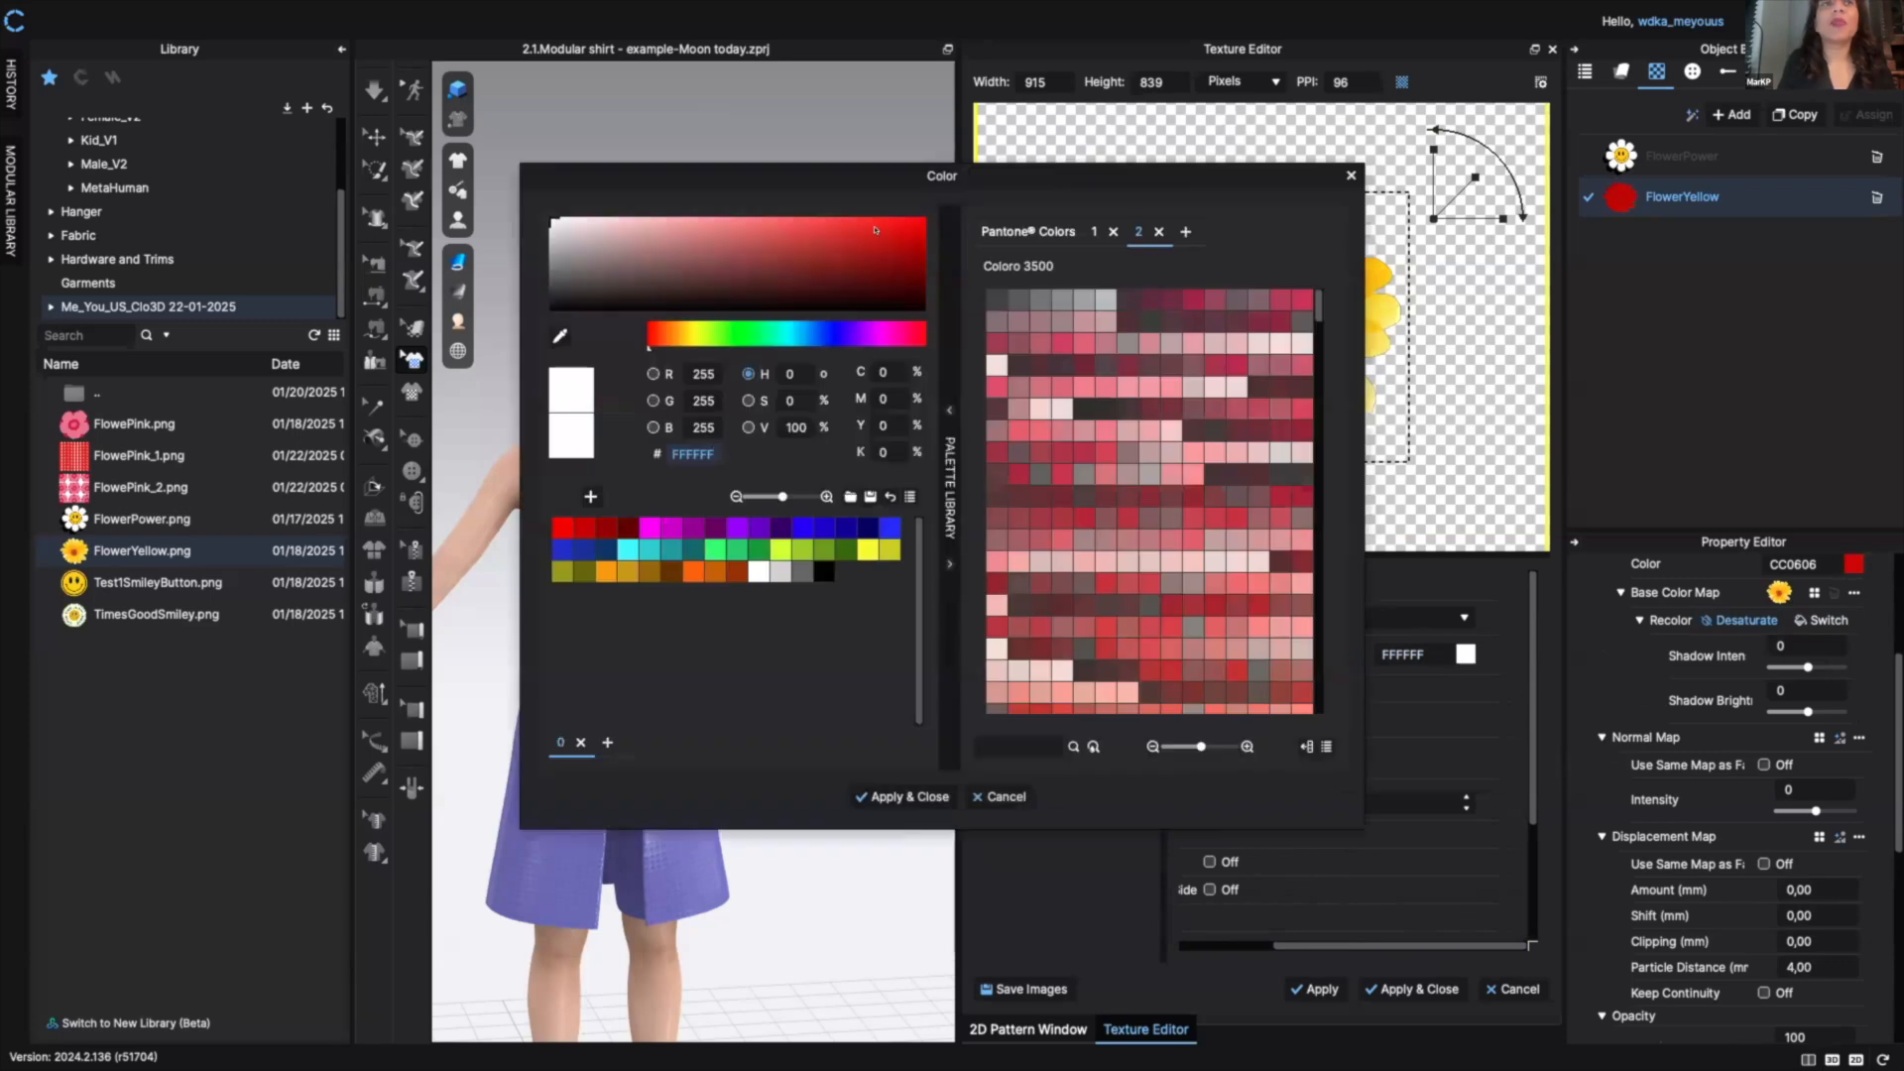
pyautogui.click(892, 230)
pyautogui.click(905, 796)
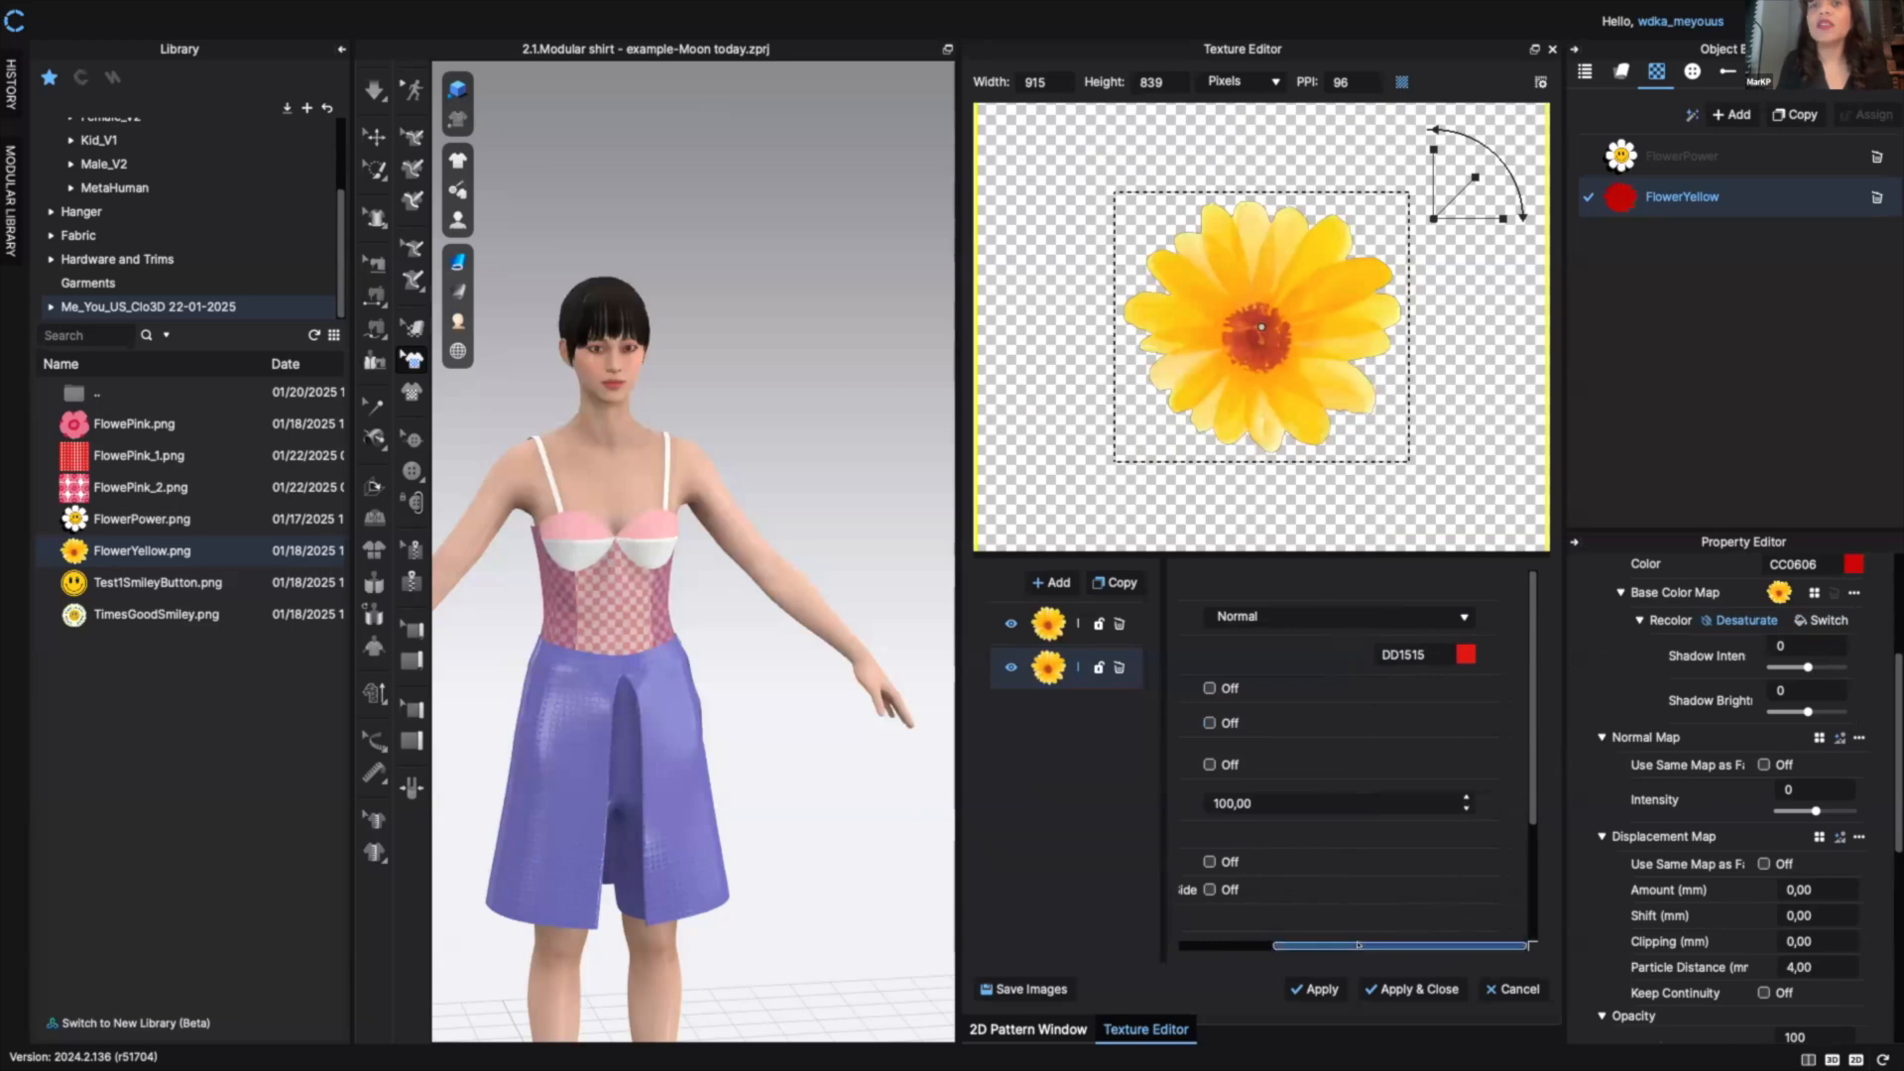
# - Turn on Desaturation and Color Switch for the duplicated flower layer and set its color to red E51616
pyautogui.moveTo(1386, 944); pyautogui.dragTo(1291, 944)
pyautogui.click(1333, 723)
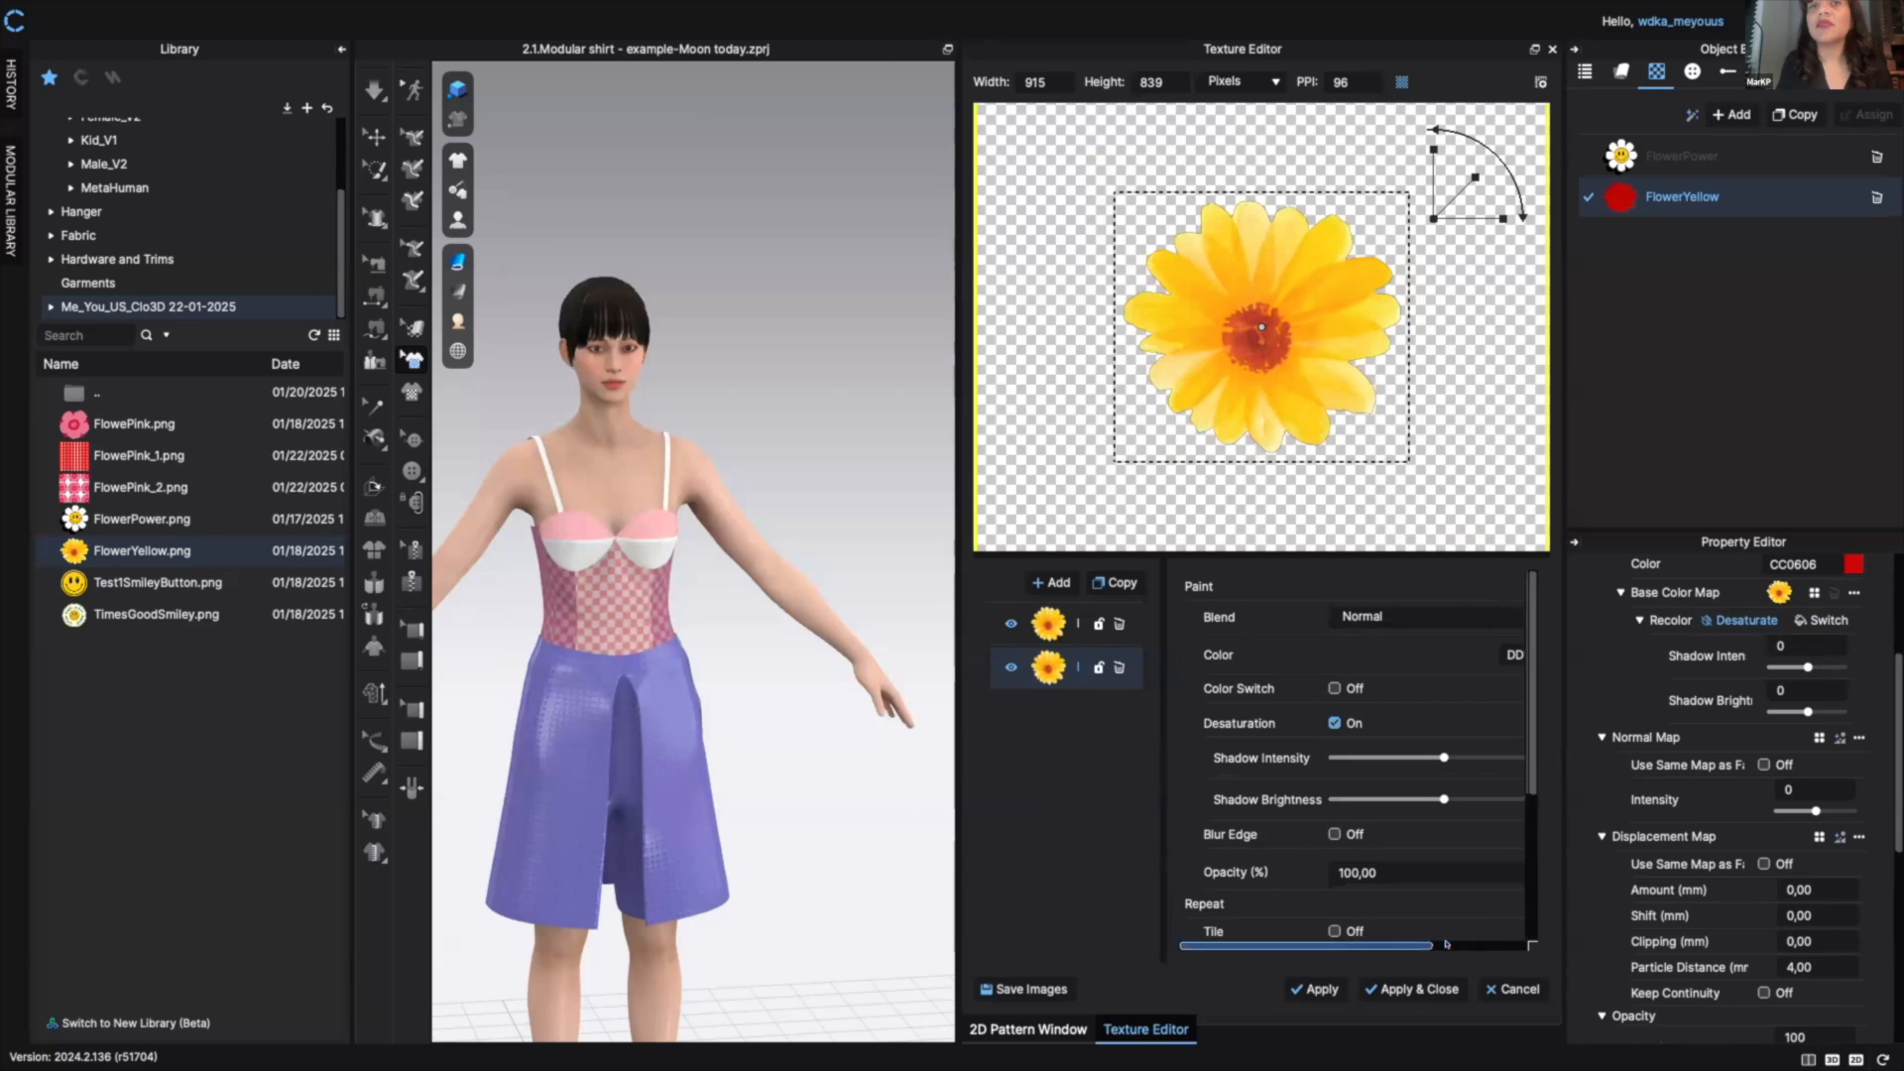
pyautogui.moveTo(1400, 945); pyautogui.dragTo(1455, 946)
pyautogui.click(1264, 689)
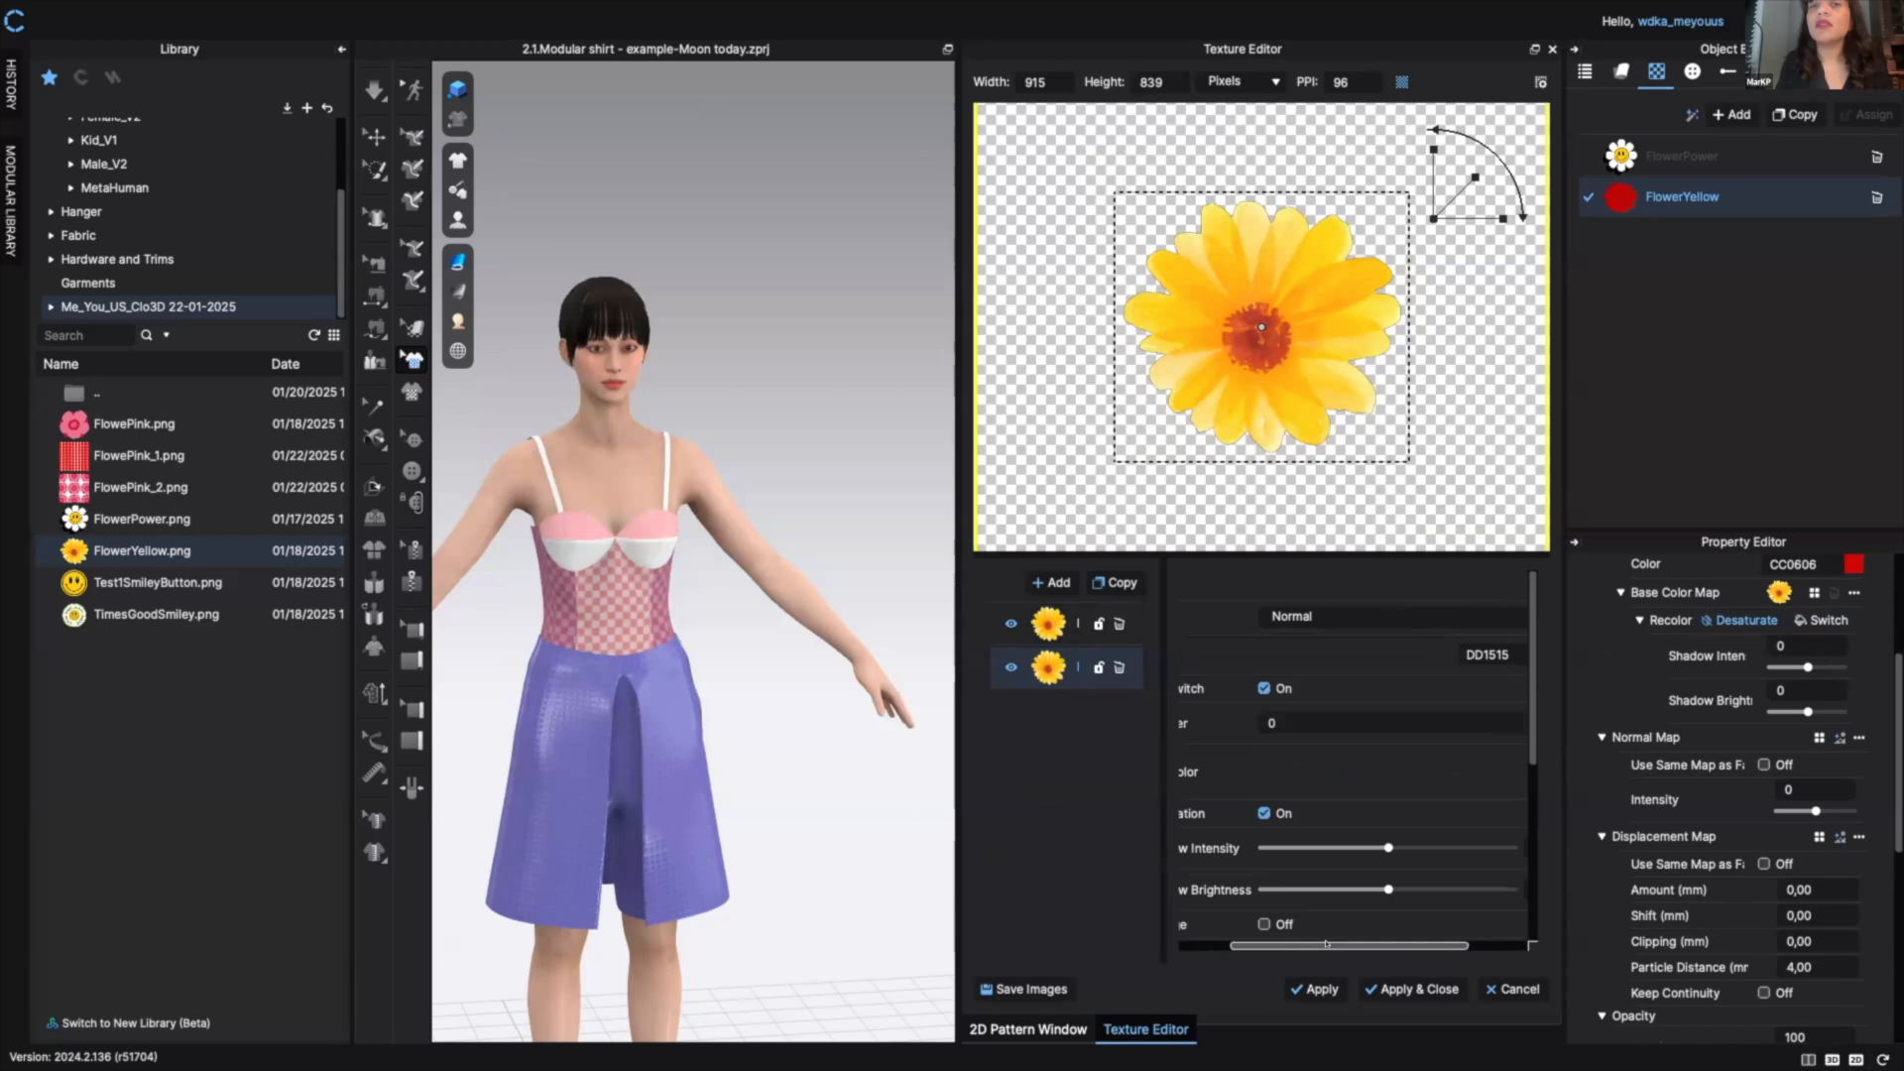
pyautogui.moveTo(1349, 946); pyautogui.dragTo(1408, 945)
pyautogui.click(1460, 655)
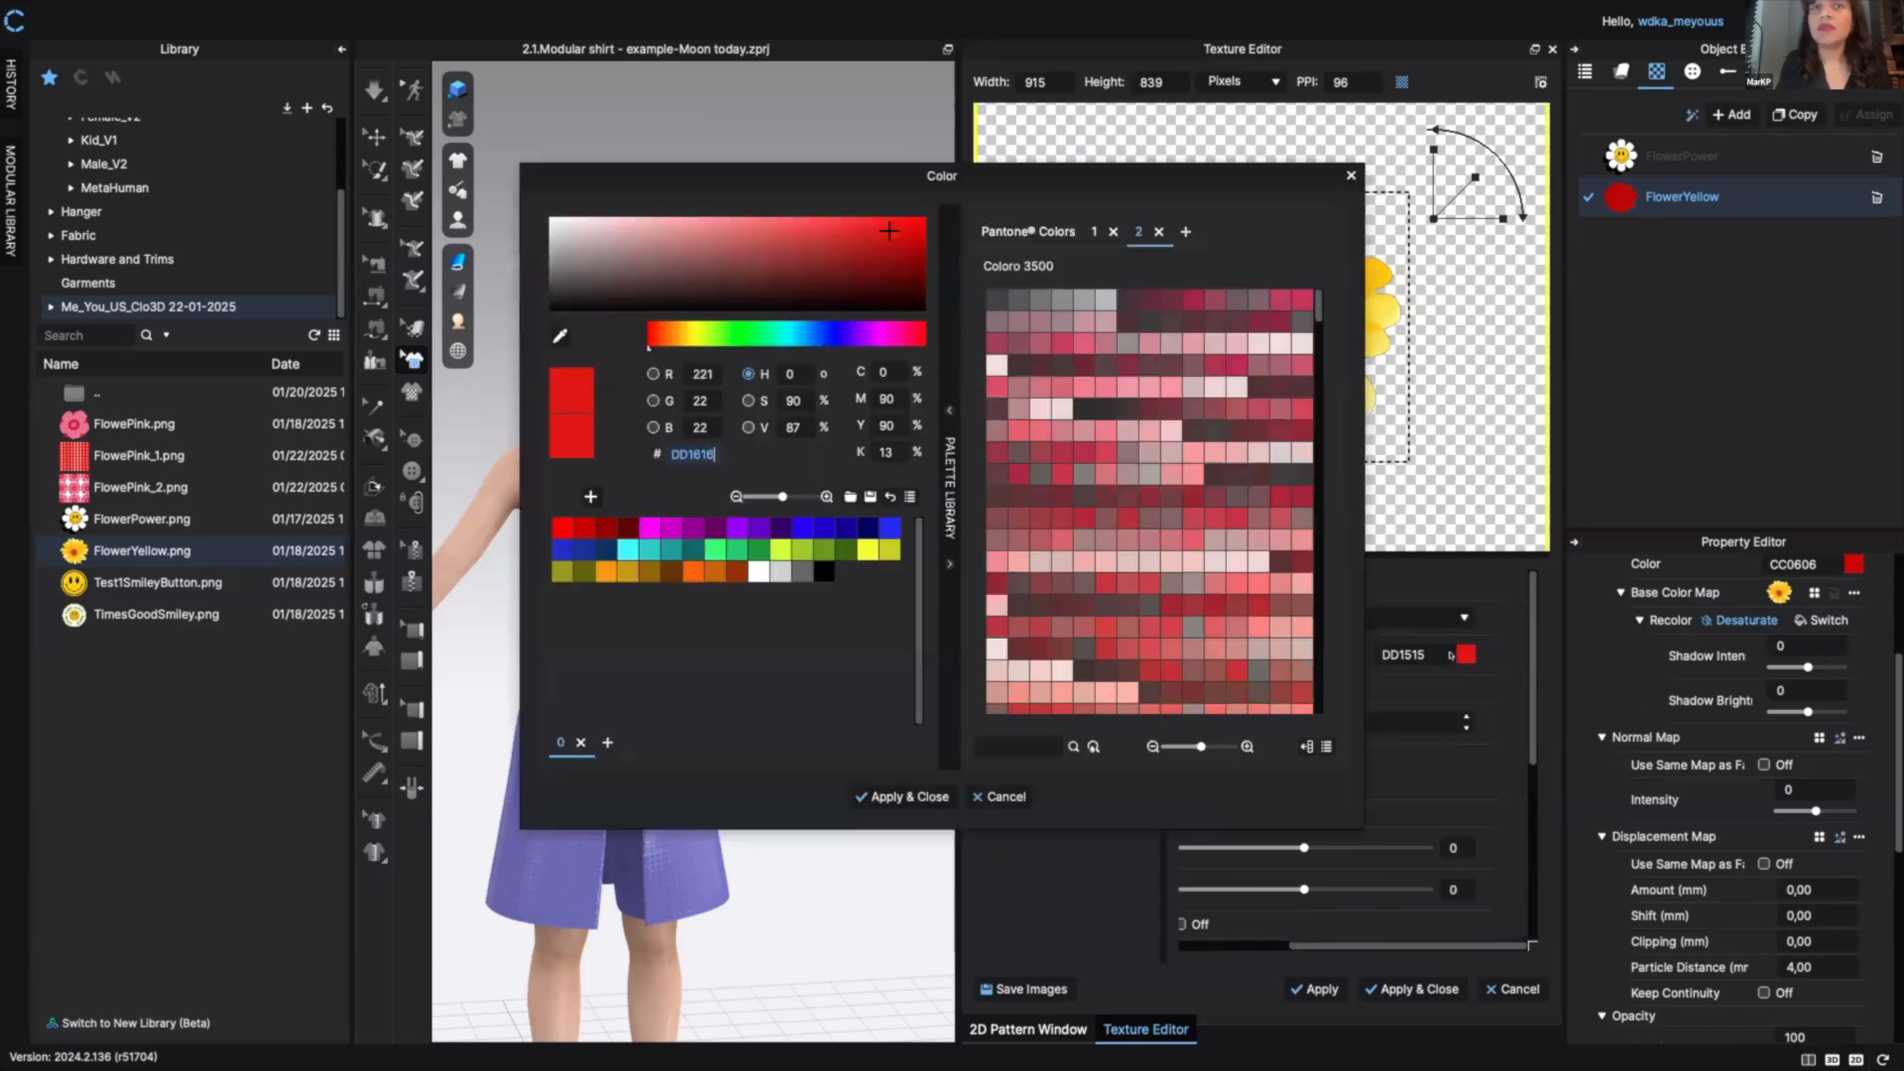
pyautogui.click(897, 796)
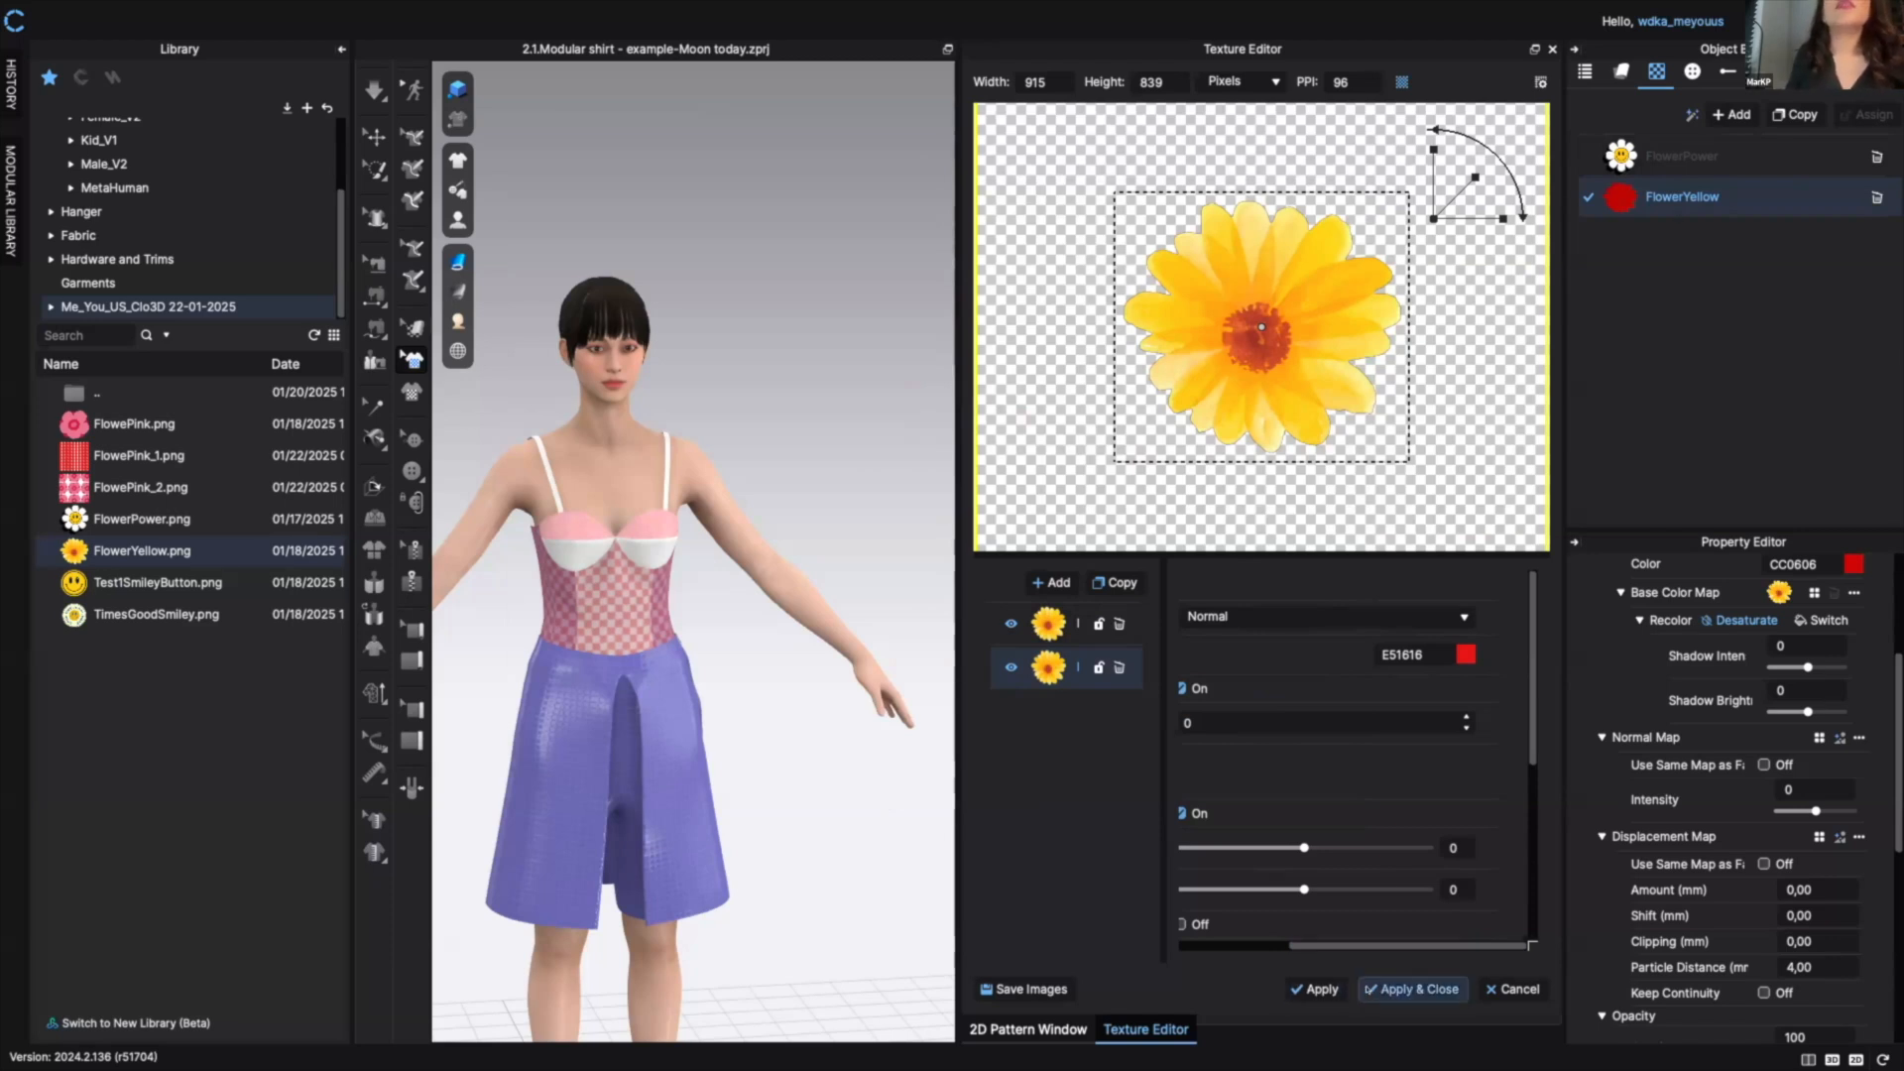
# - Save the flower layers as separate images and preview FlowerYellow_1.png from the library
pyautogui.click(1035, 989)
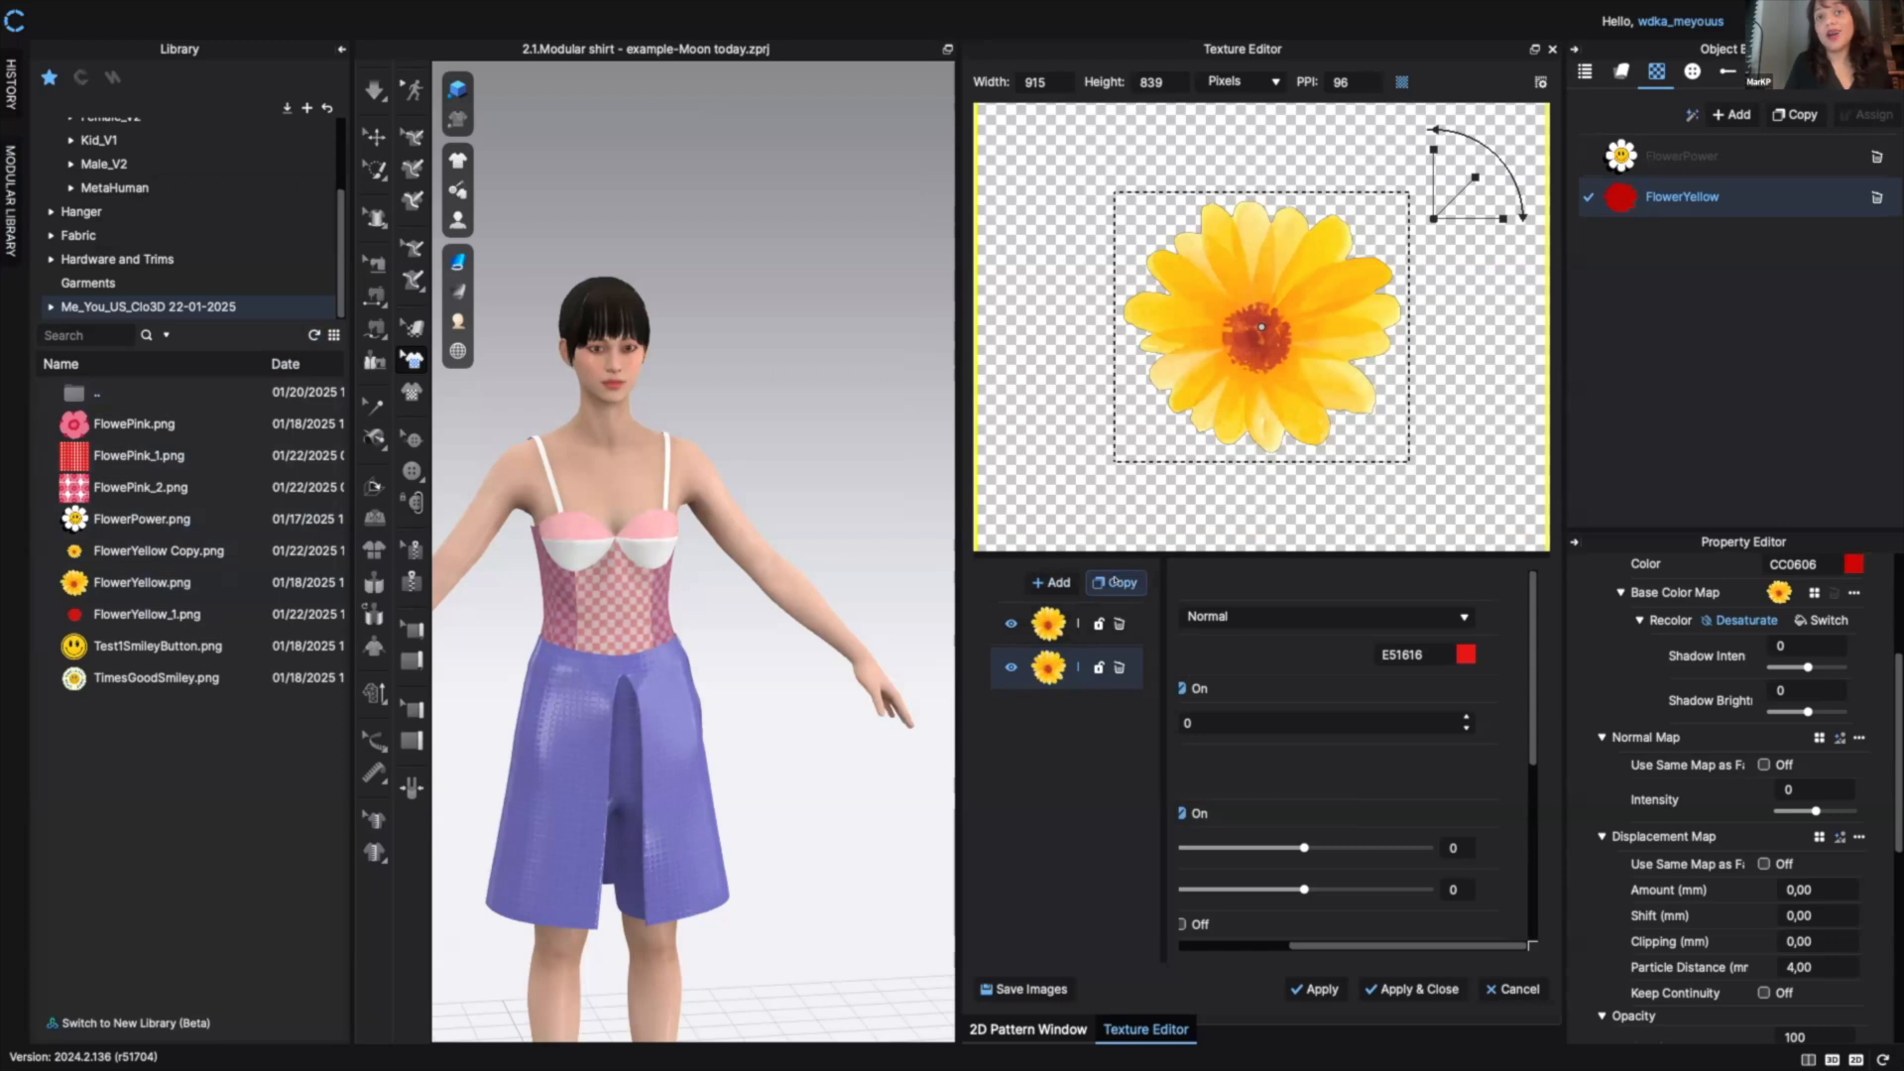
pyautogui.moveTo(1379, 945); pyautogui.dragTo(1276, 945)
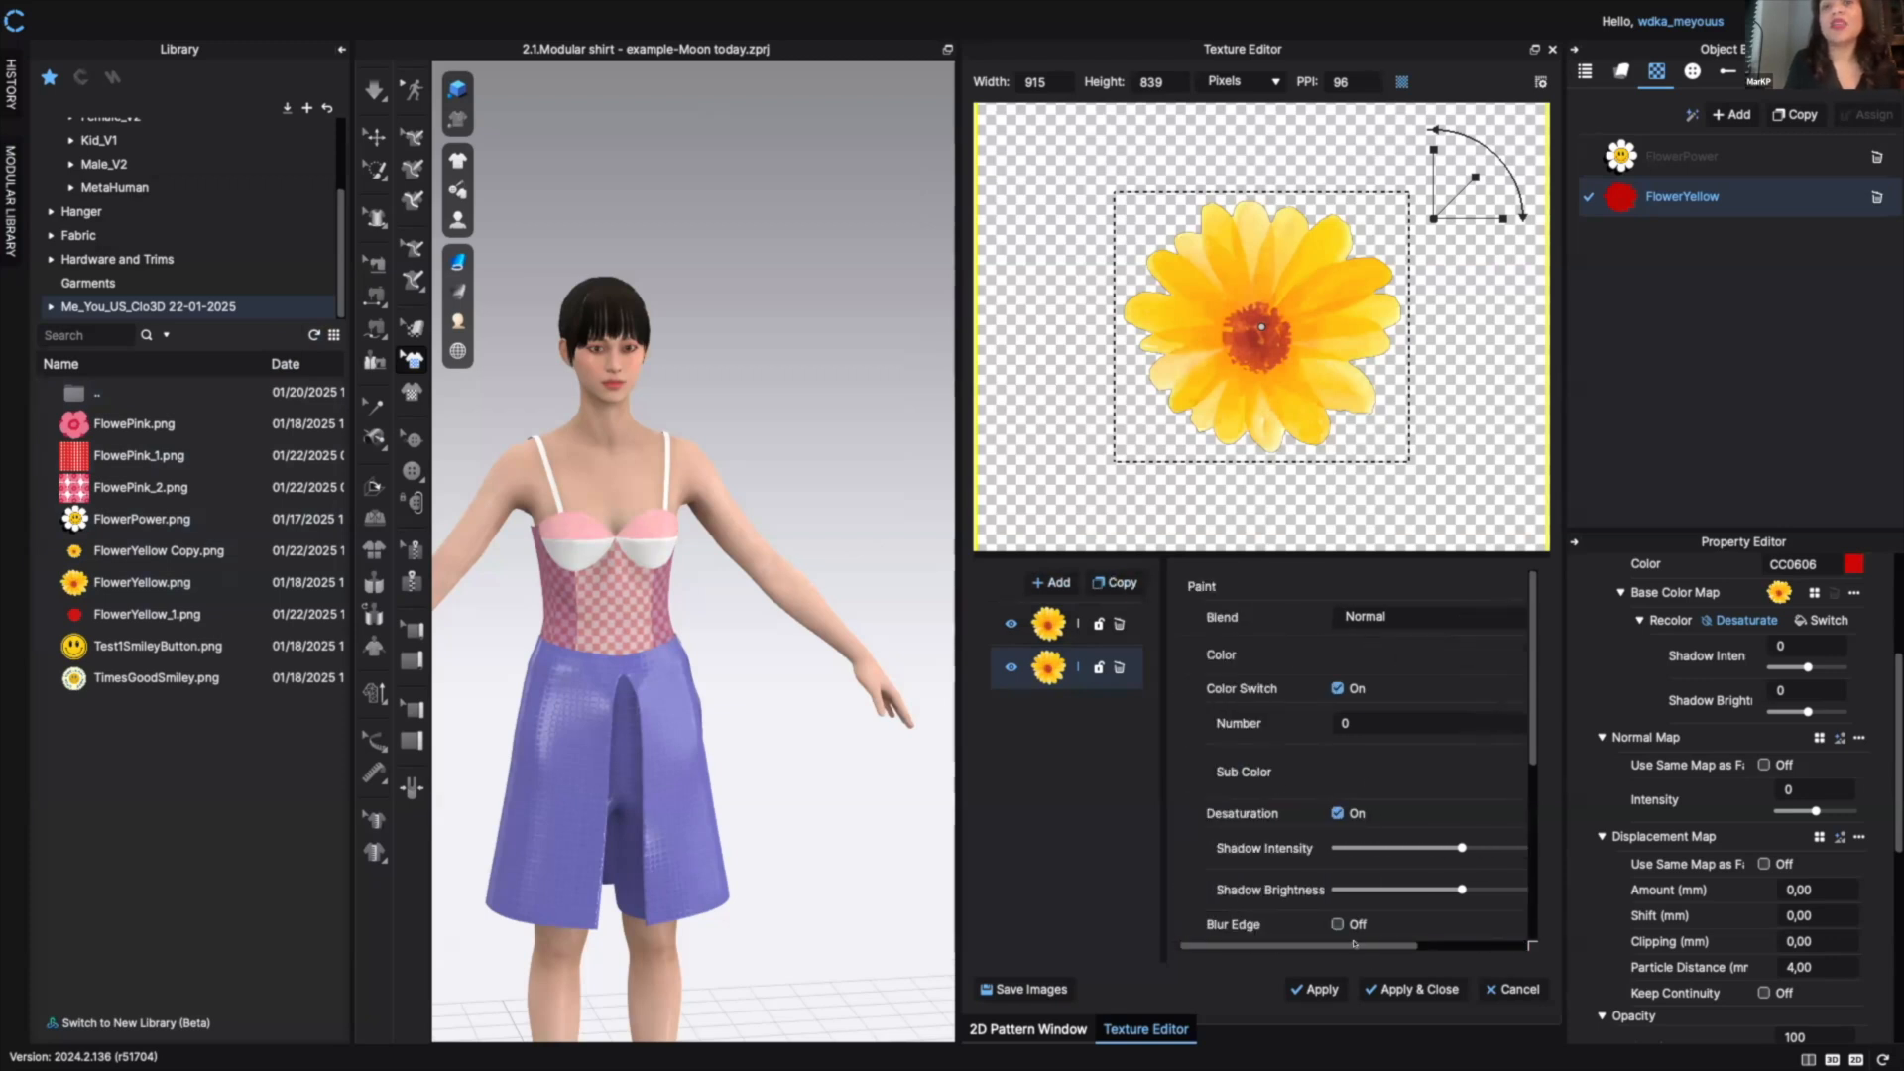
pyautogui.hscroll(3, 1484, 672)
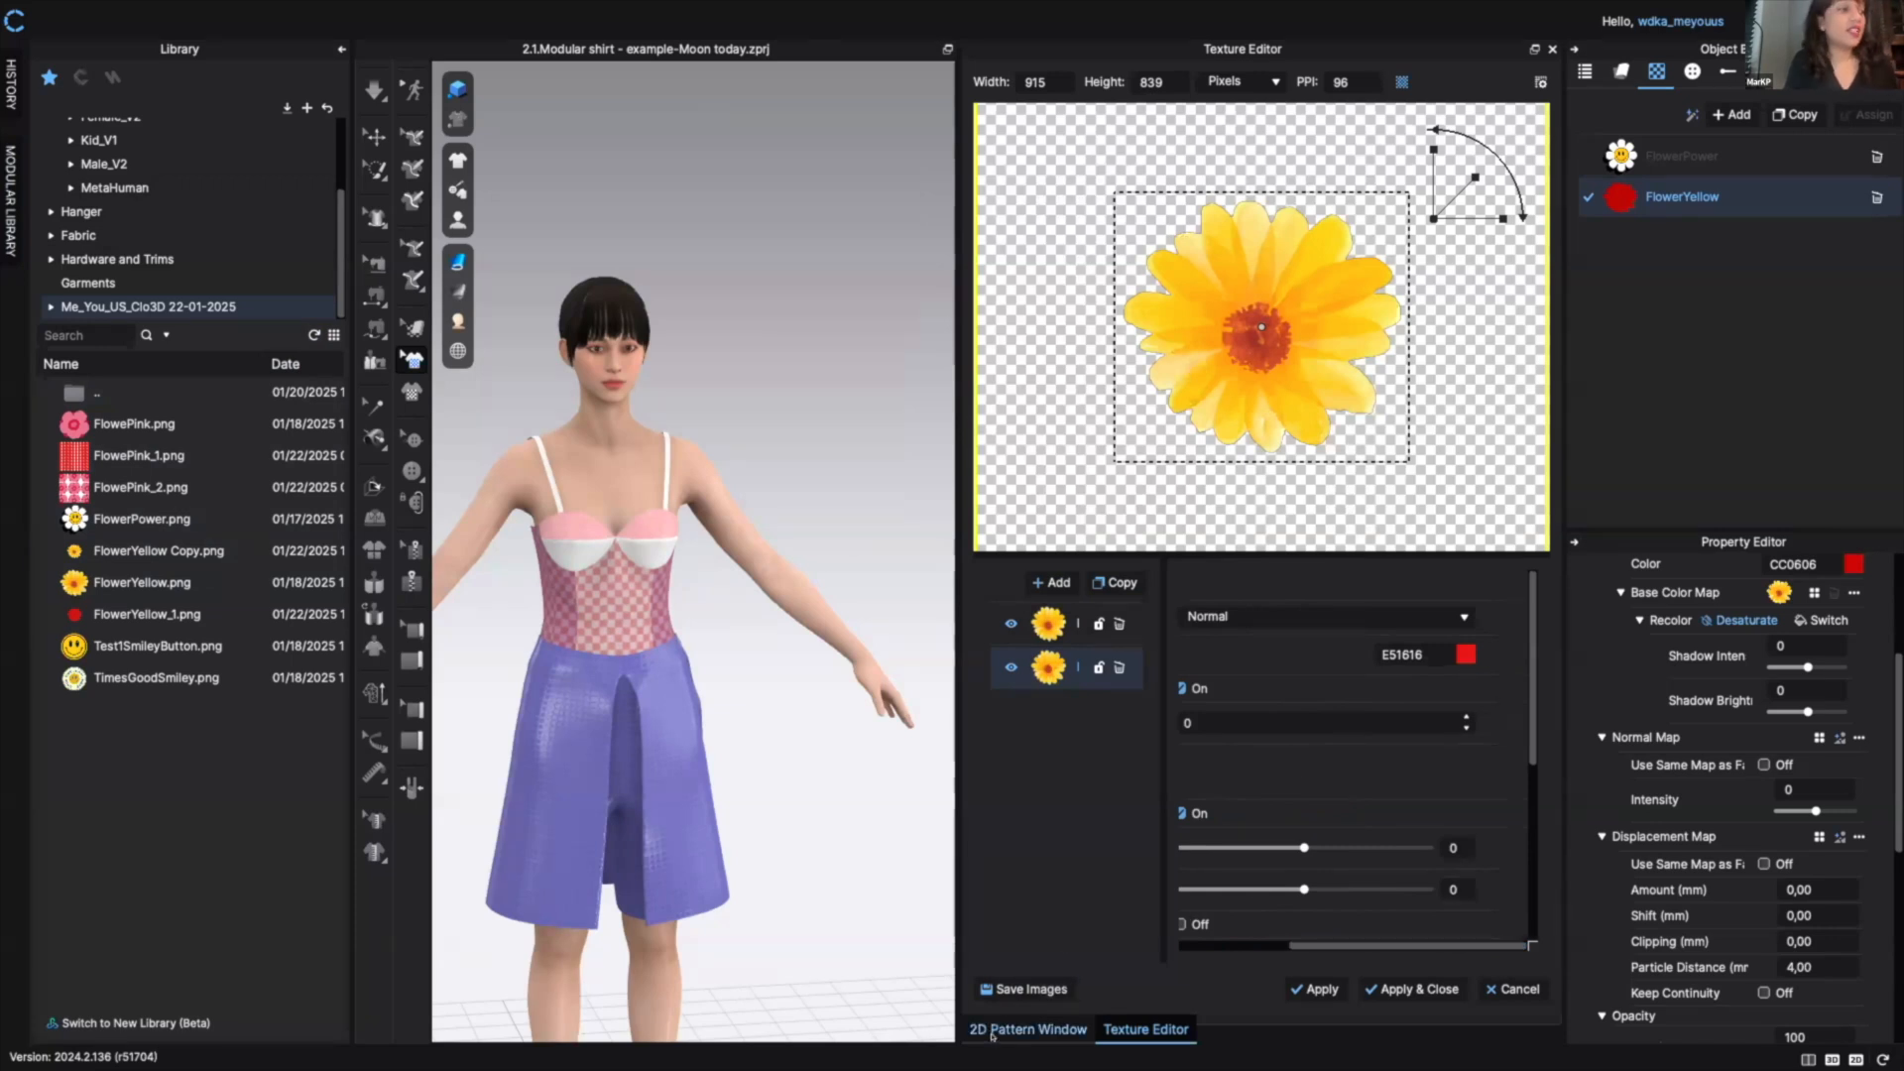
pyautogui.click(458, 350)
pyautogui.doubleClick(139, 614)
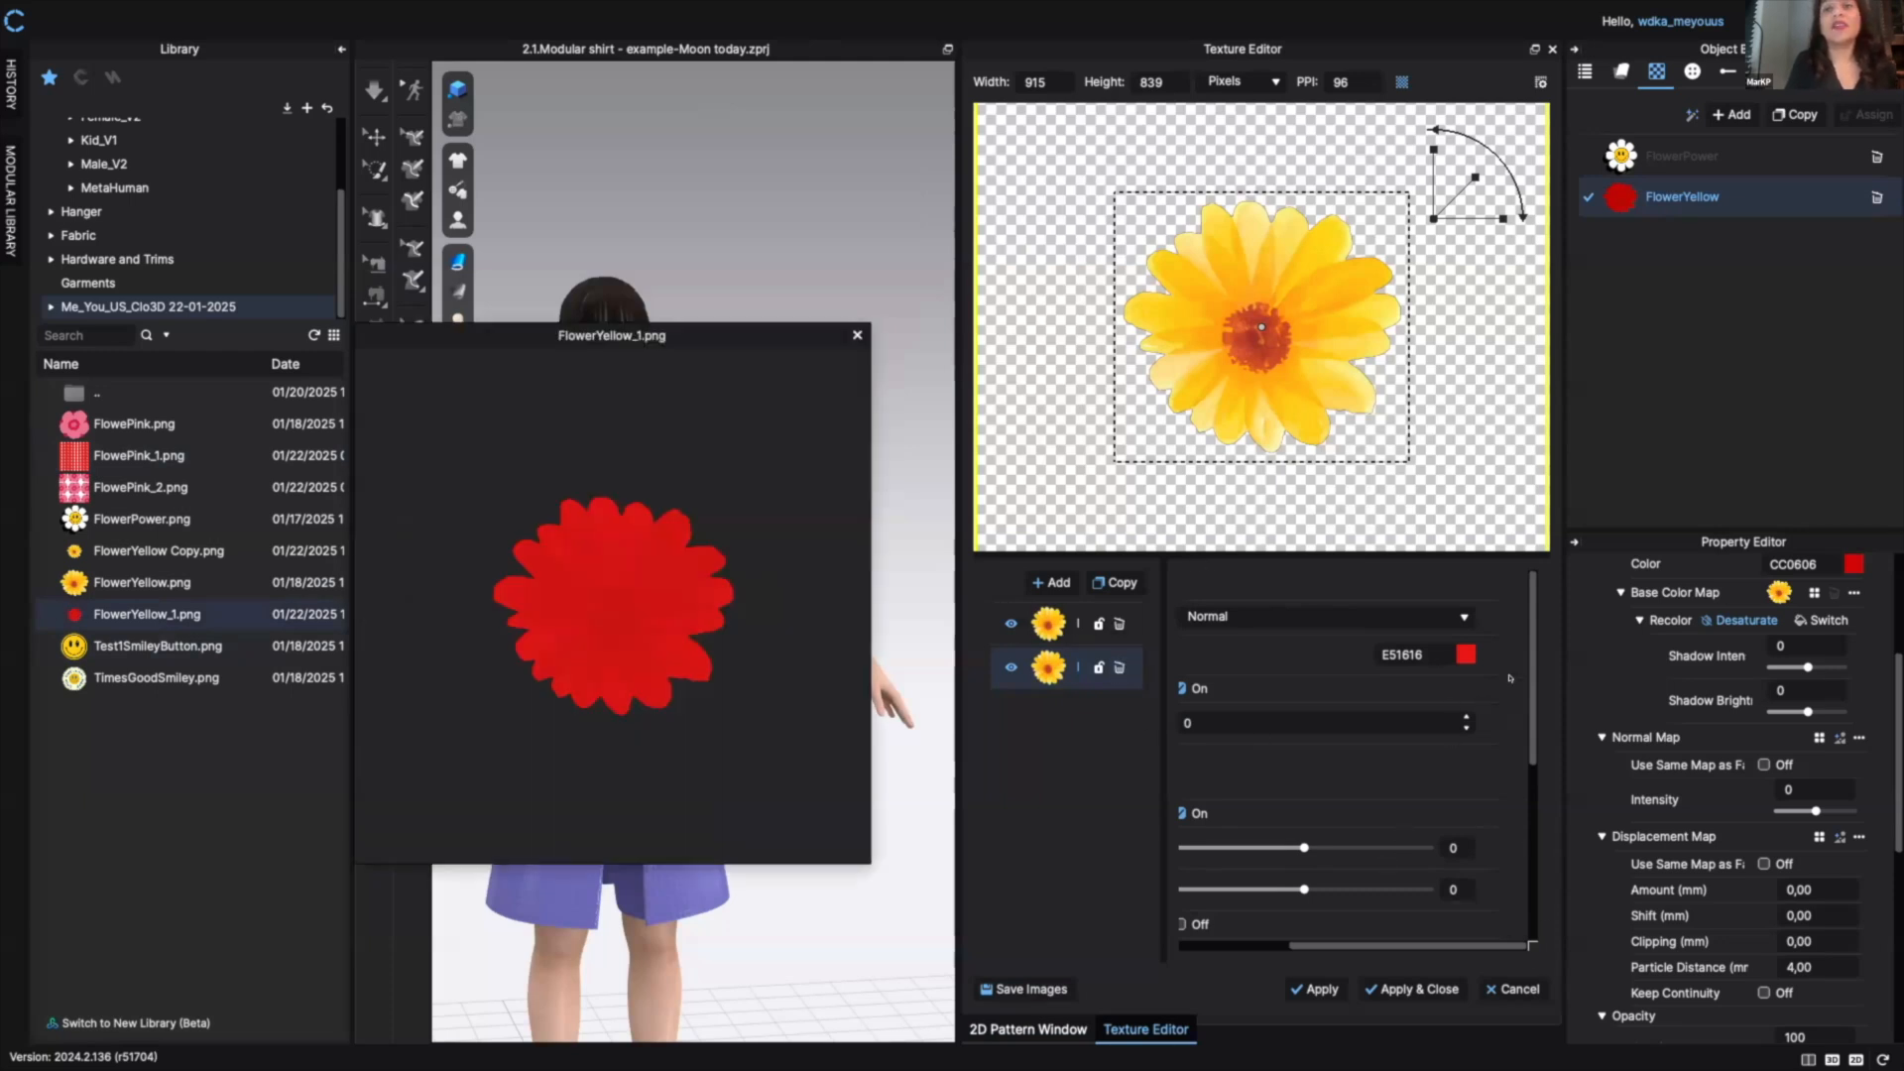
# - Offset the red flower up and left of the yellow one, scaling red to about 205 × 188 px and yellow to about 183 × 168 px
pyautogui.scroll(-5, 1526, 658)
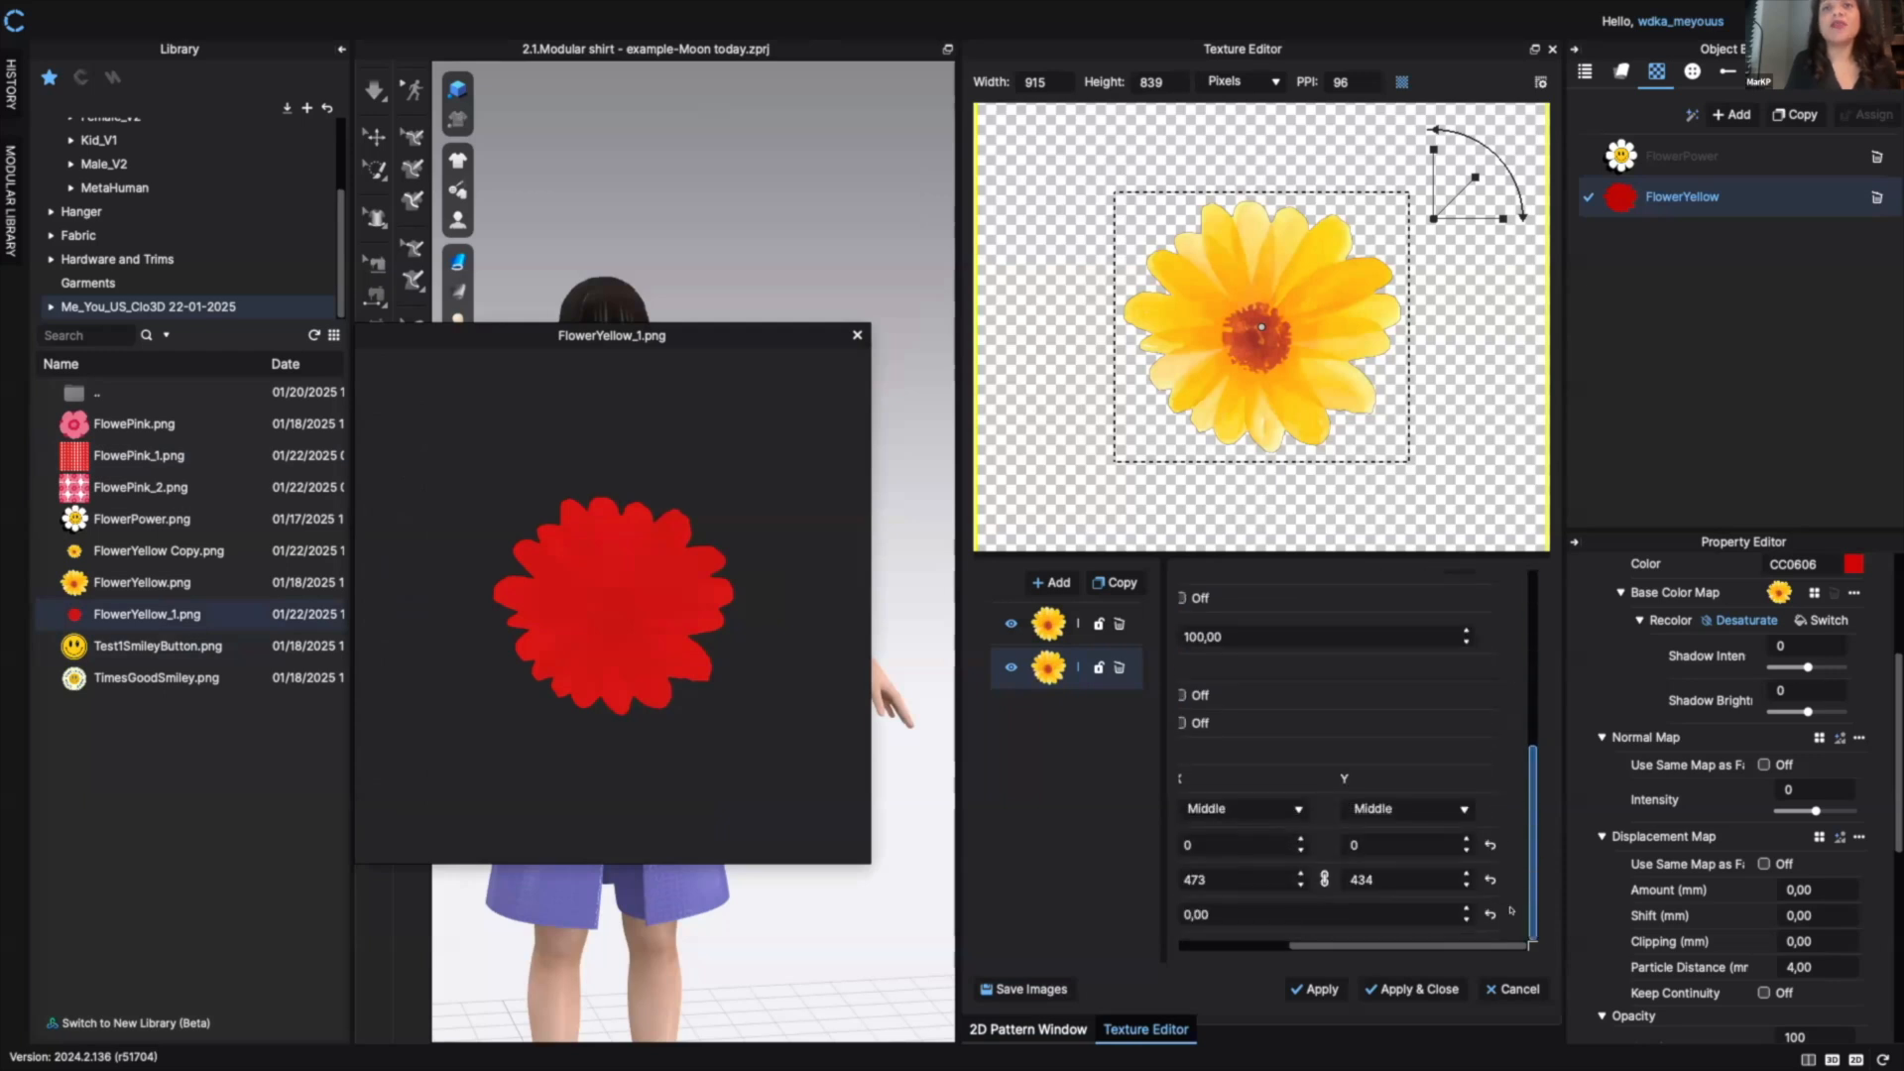
pyautogui.moveTo(1477, 944); pyautogui.dragTo(1369, 945)
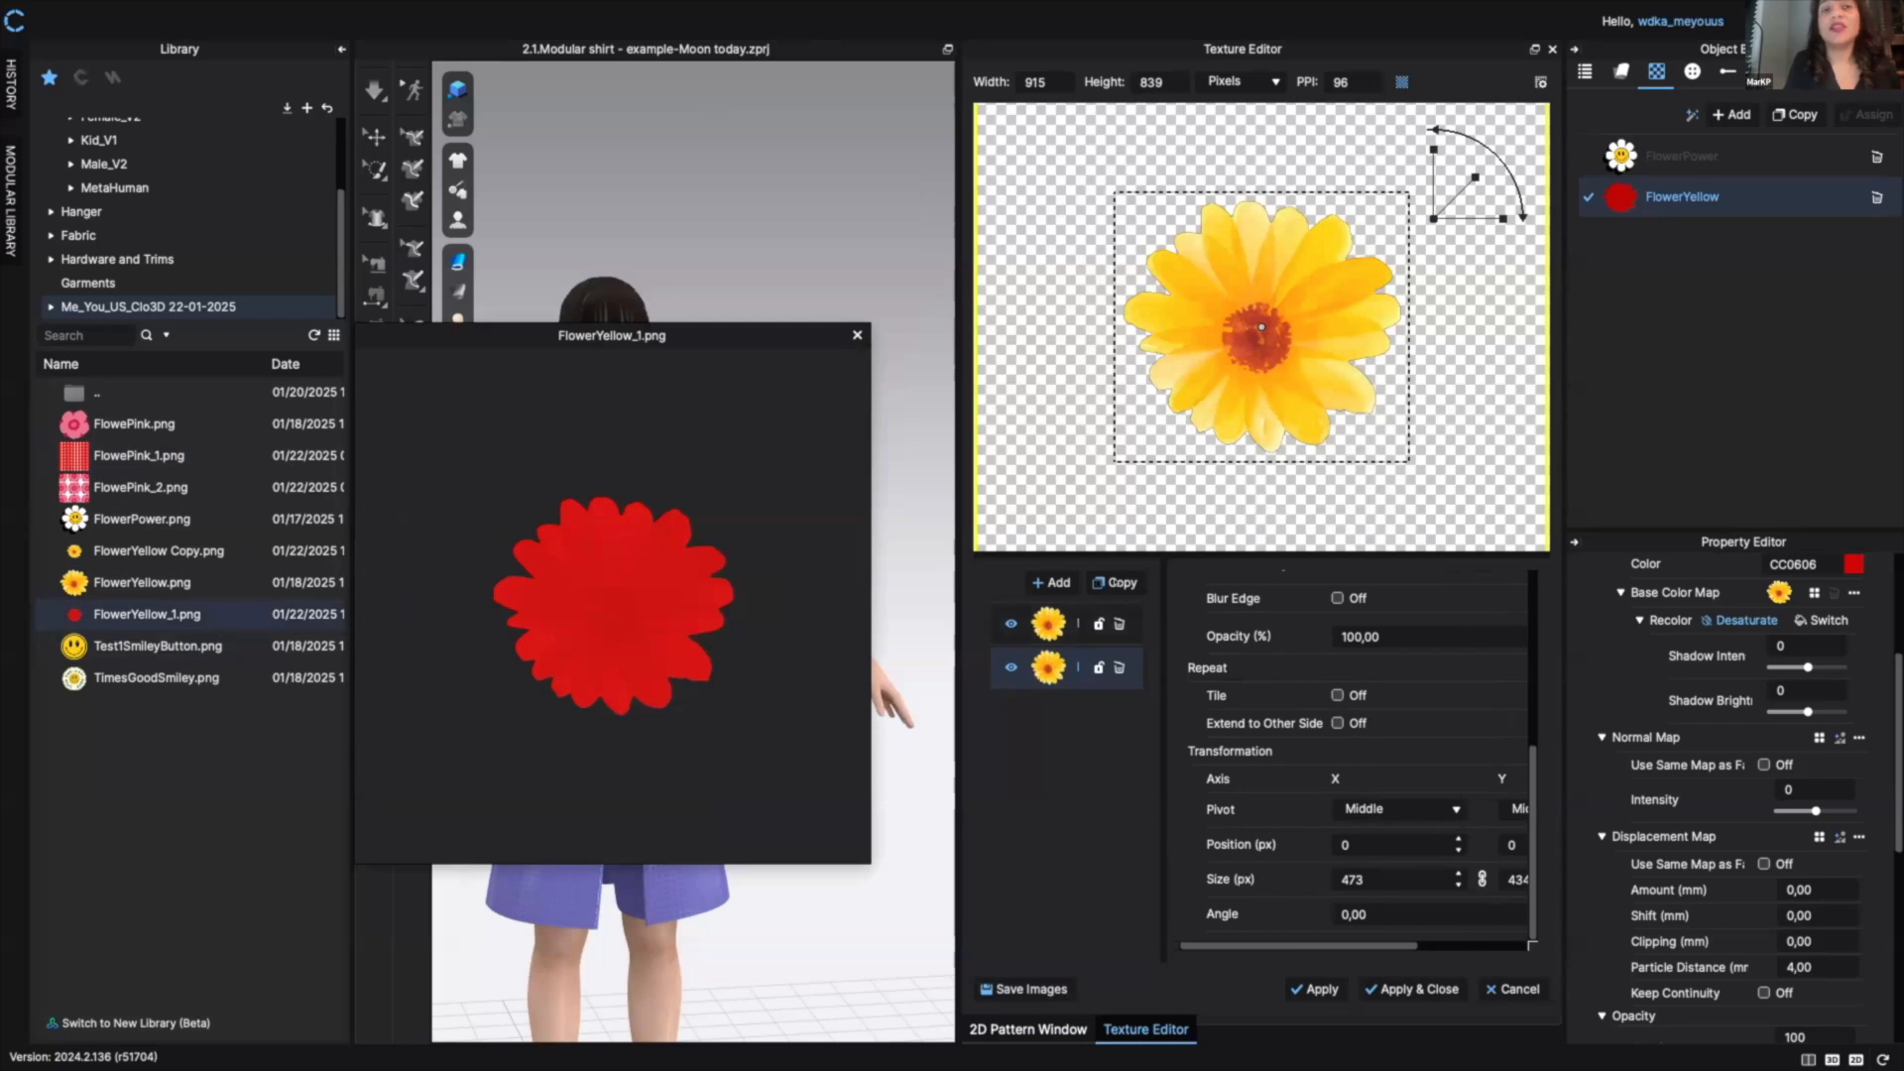
pyautogui.moveTo(1228, 309); pyautogui.dragTo(1086, 266)
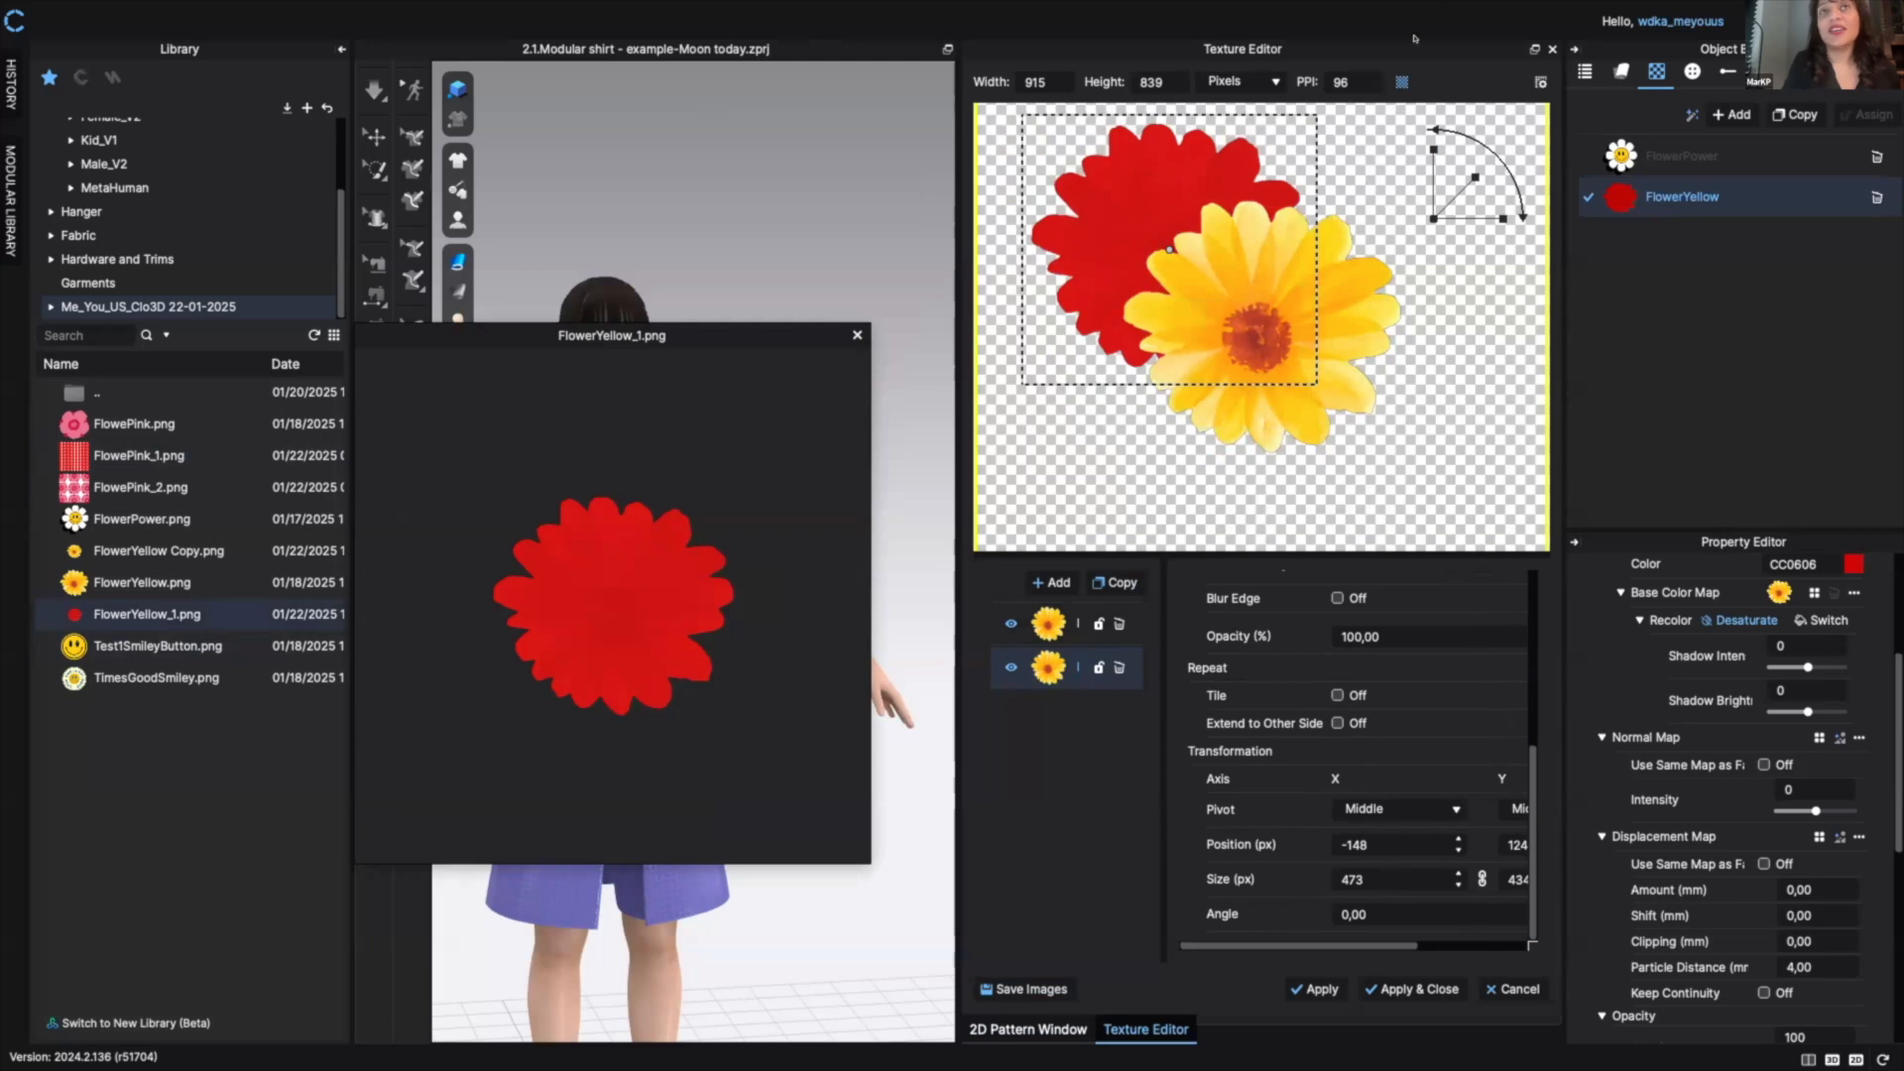
pyautogui.moveTo(1477, 180); pyautogui.dragTo(1343, 280)
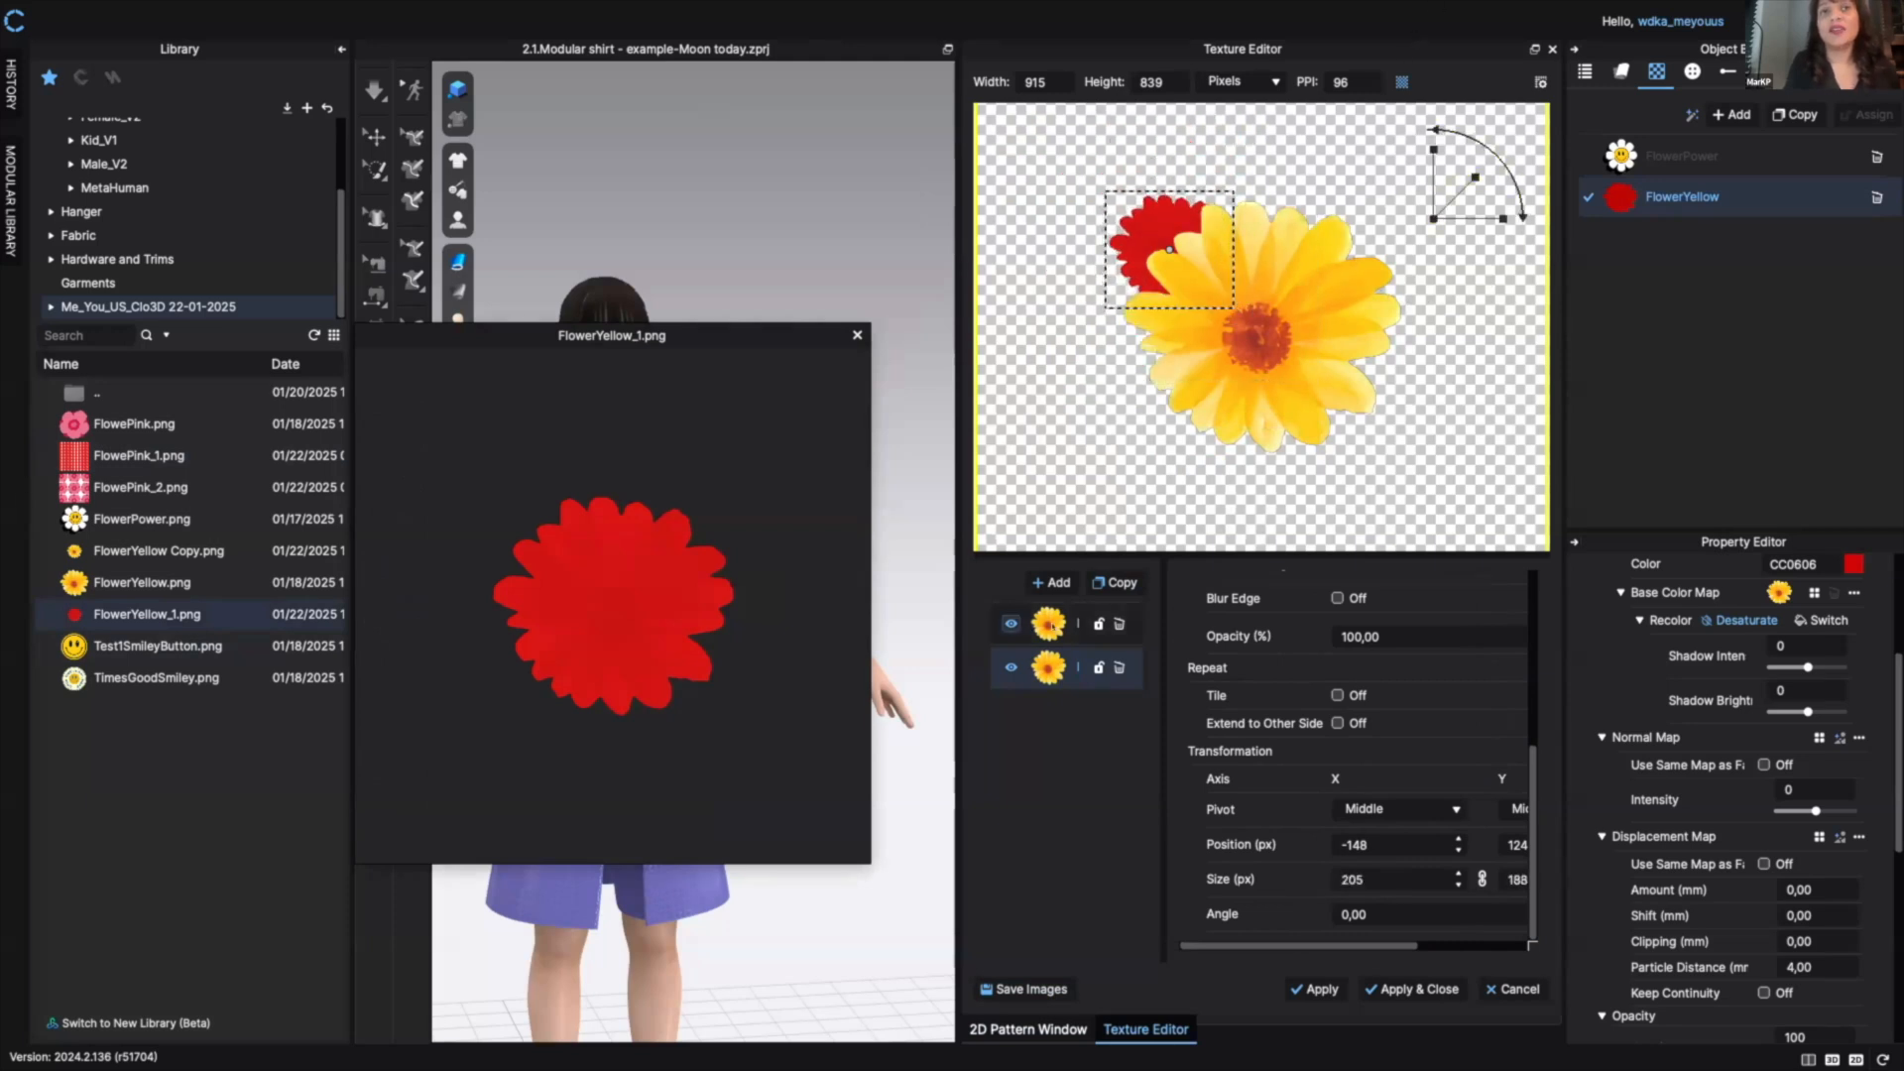
pyautogui.click(1002, 617)
pyautogui.moveTo(1475, 179); pyautogui.dragTo(1181, 470)
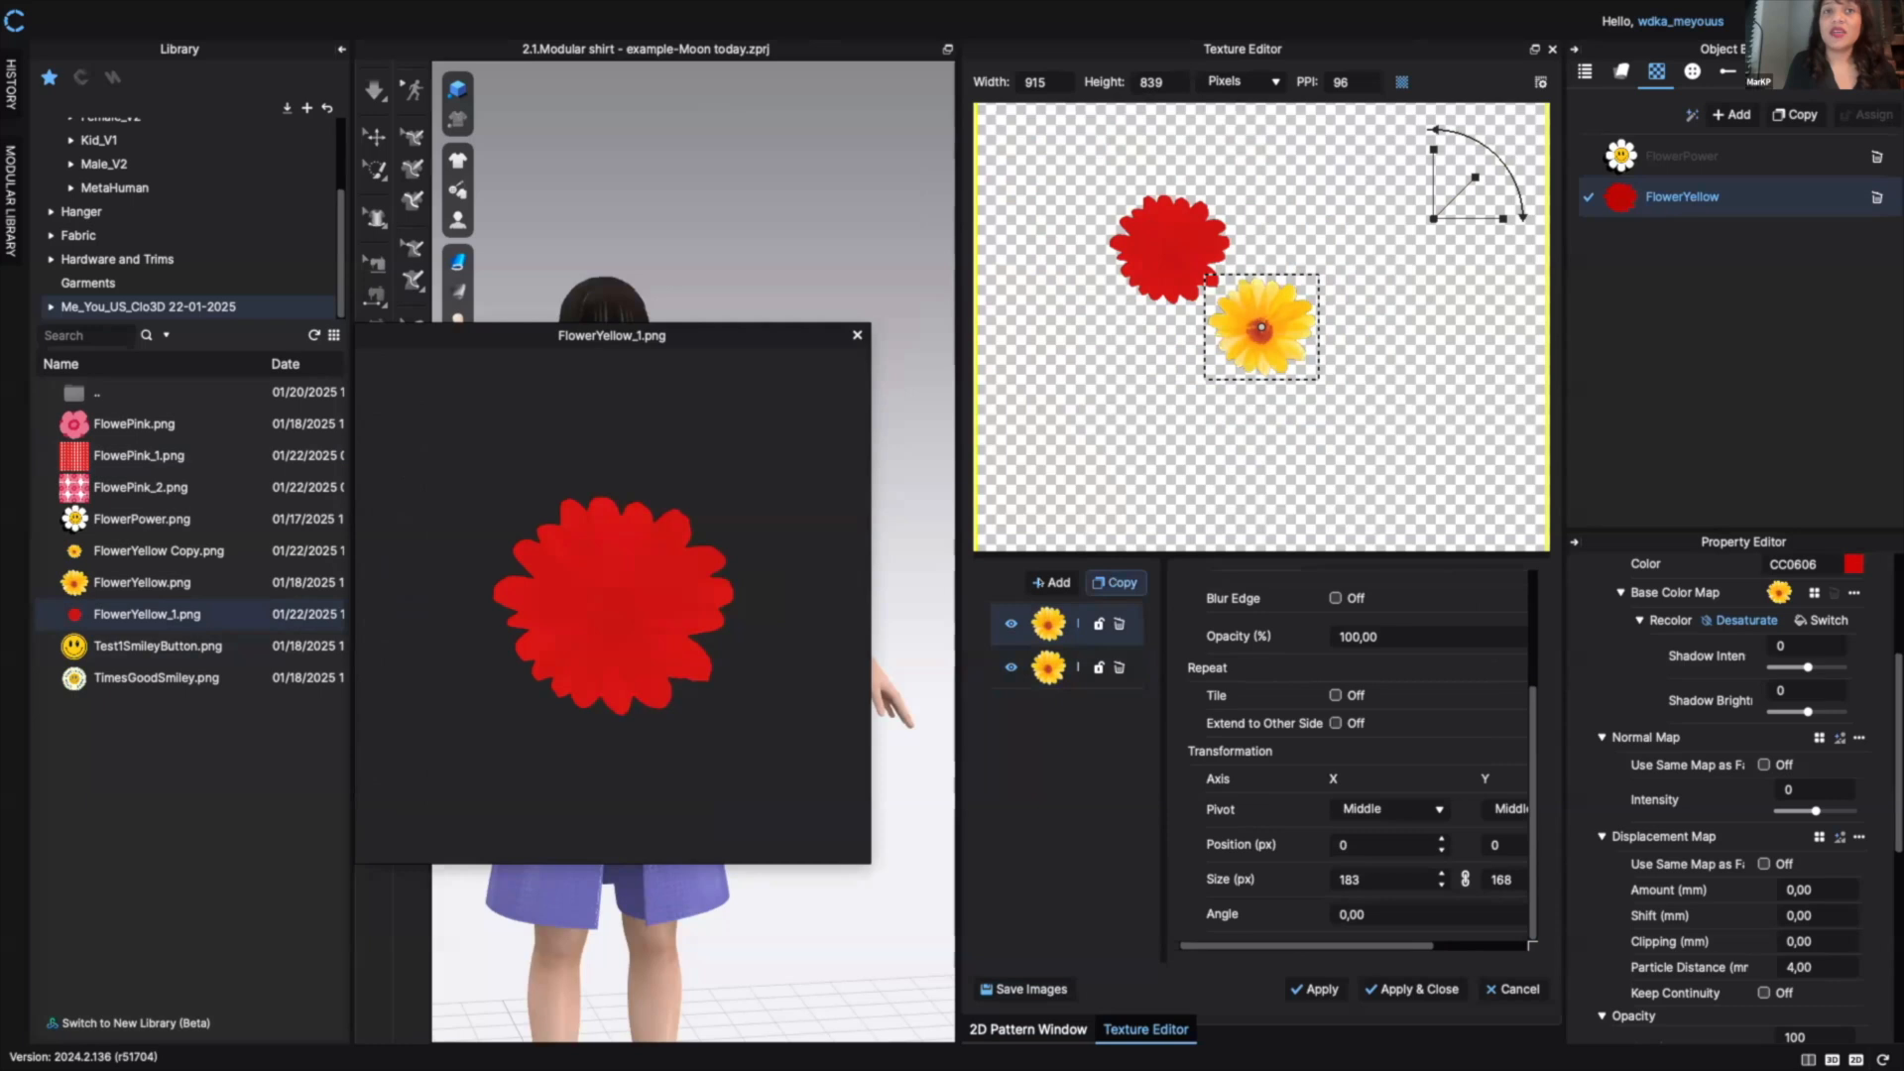
# - Duplicate the red flower layer three times and spread the red and yellow flowers across the texture canvas
pyautogui.click(1078, 666)
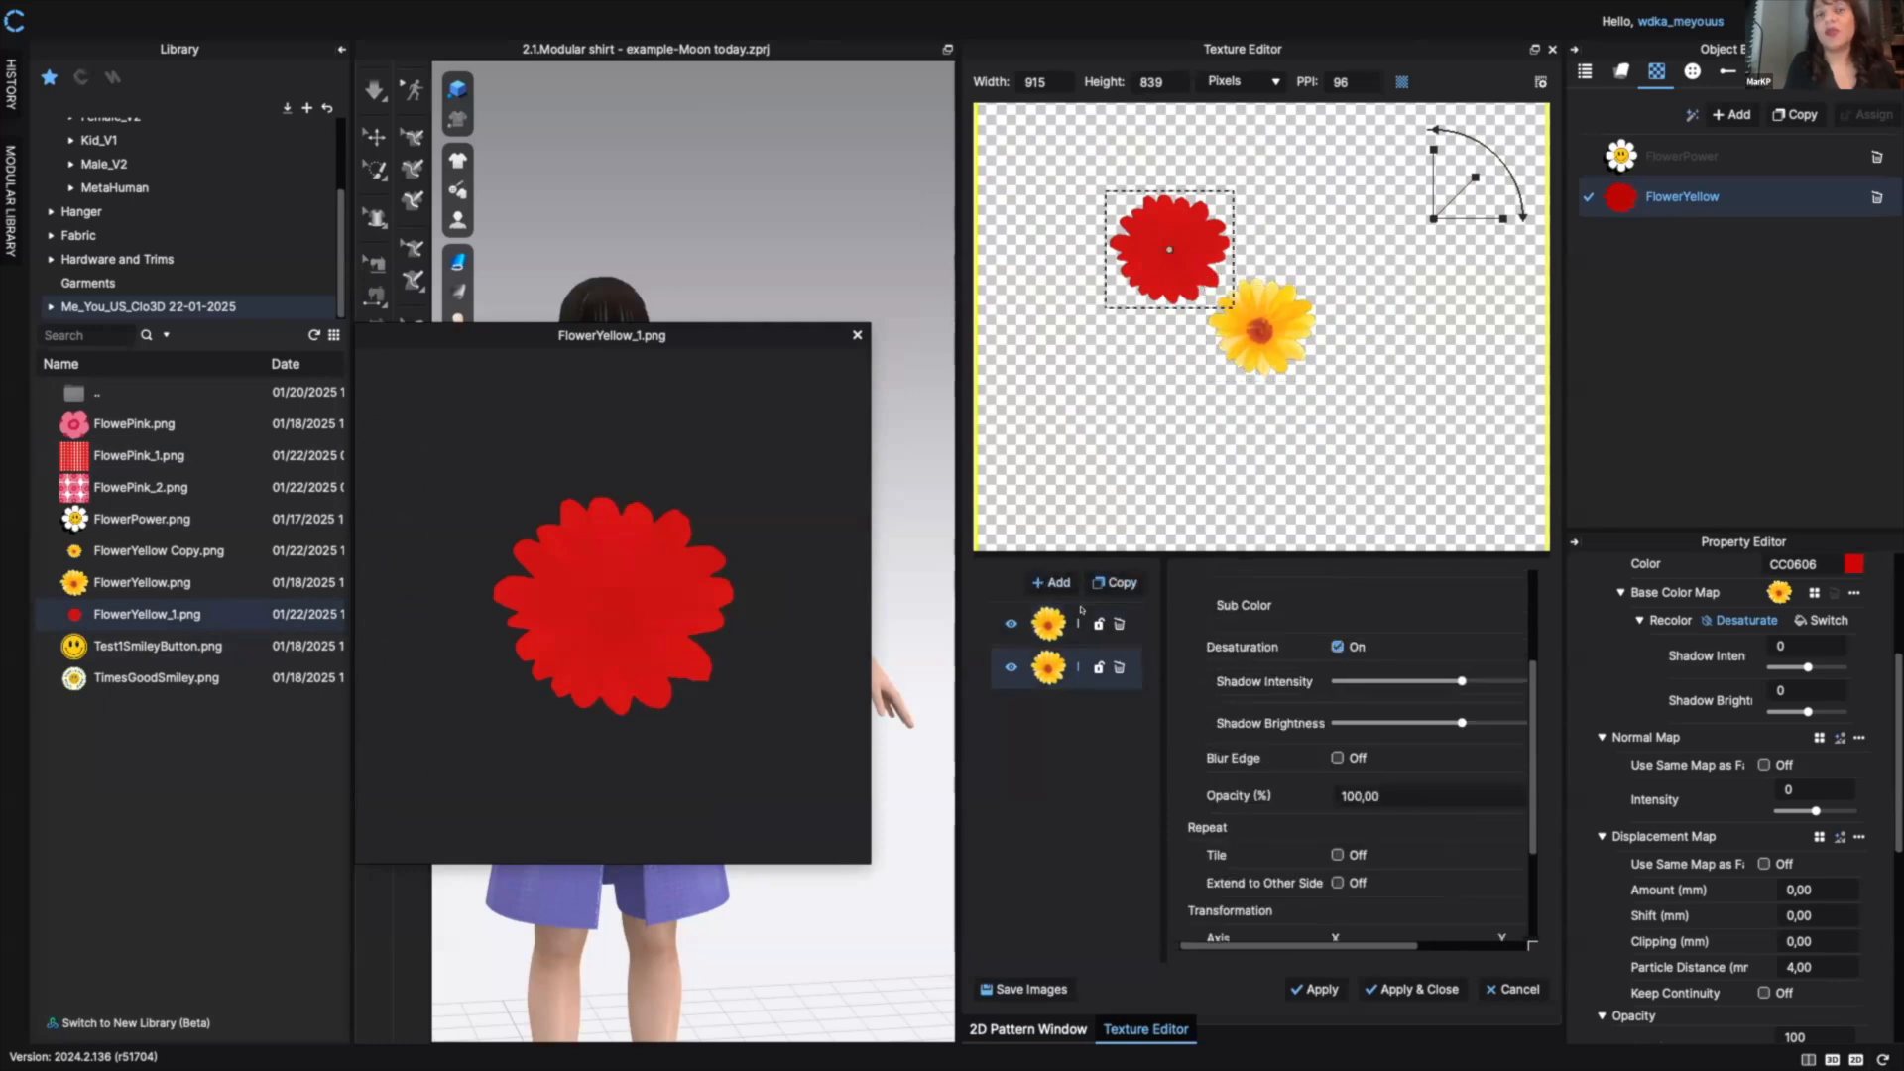
pyautogui.click(1100, 583)
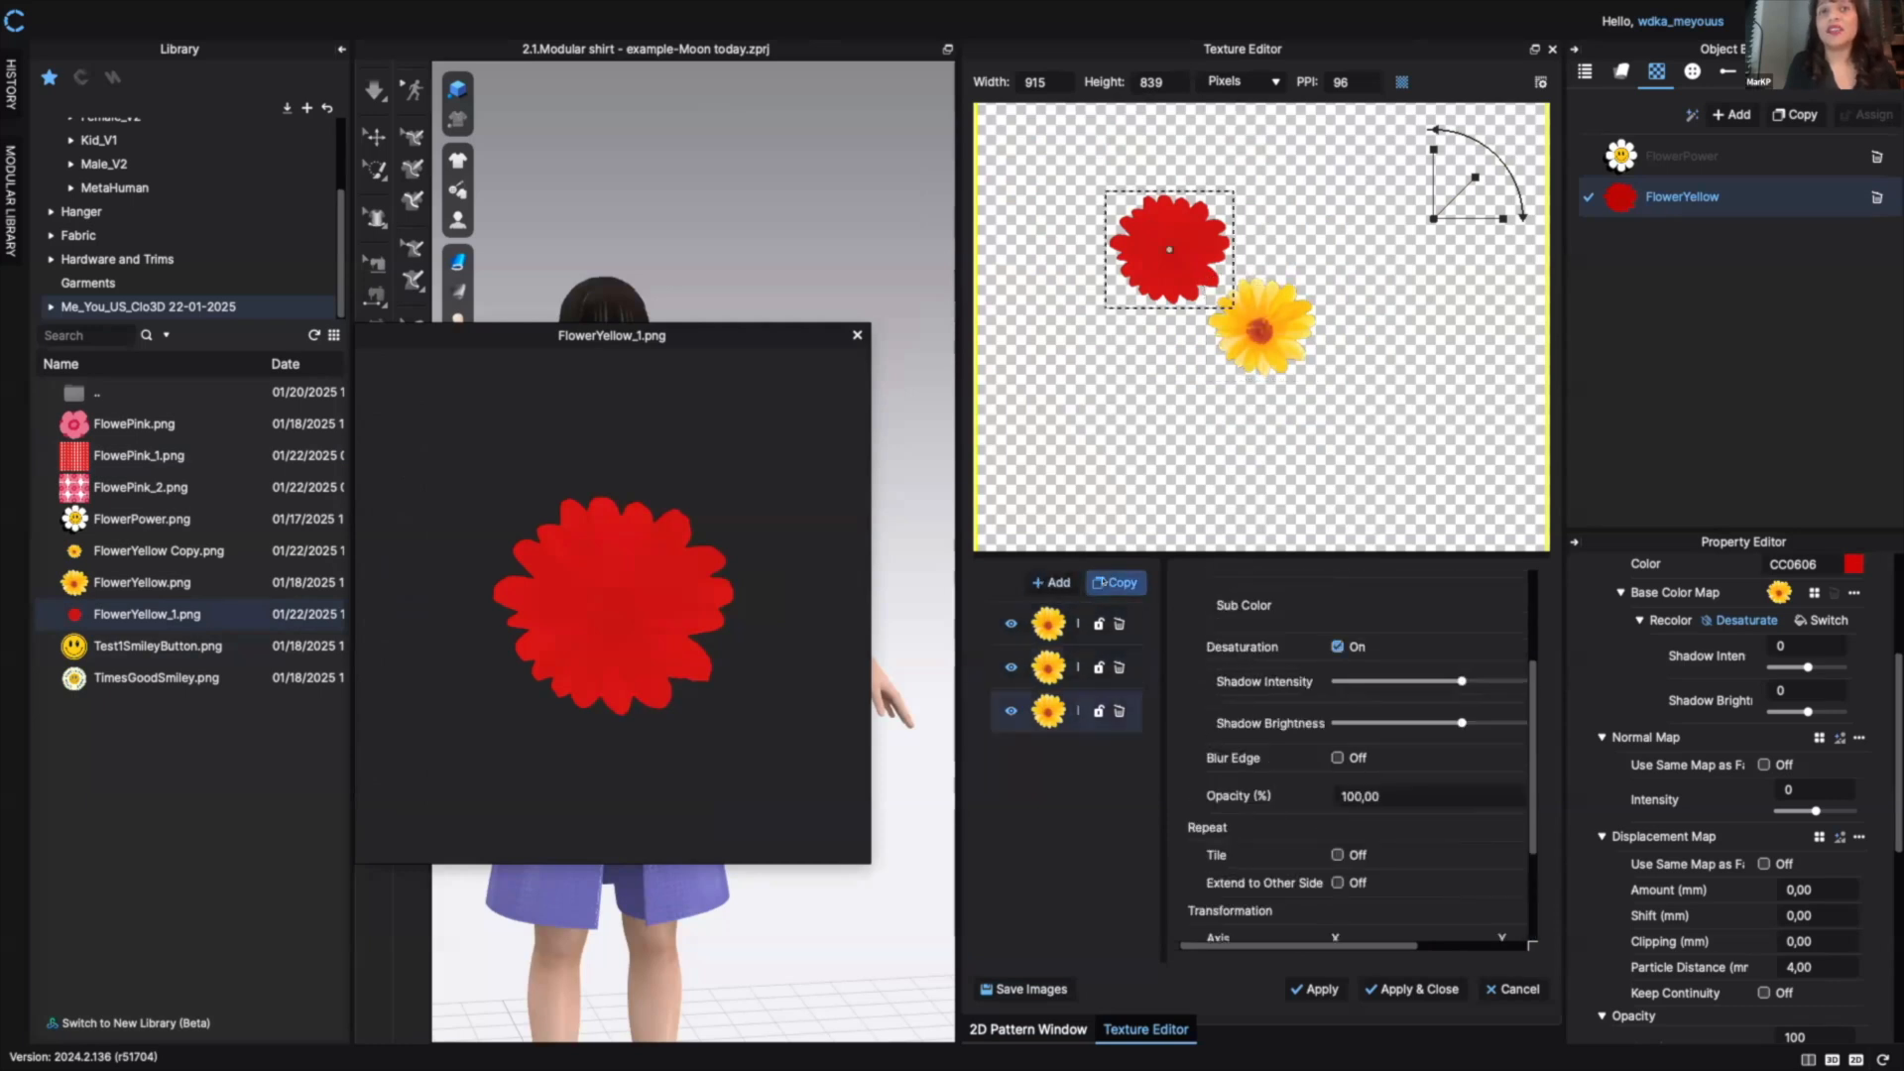
pyautogui.click(1111, 583)
pyautogui.click(1101, 584)
pyautogui.moveTo(1178, 259); pyautogui.dragTo(1448, 310)
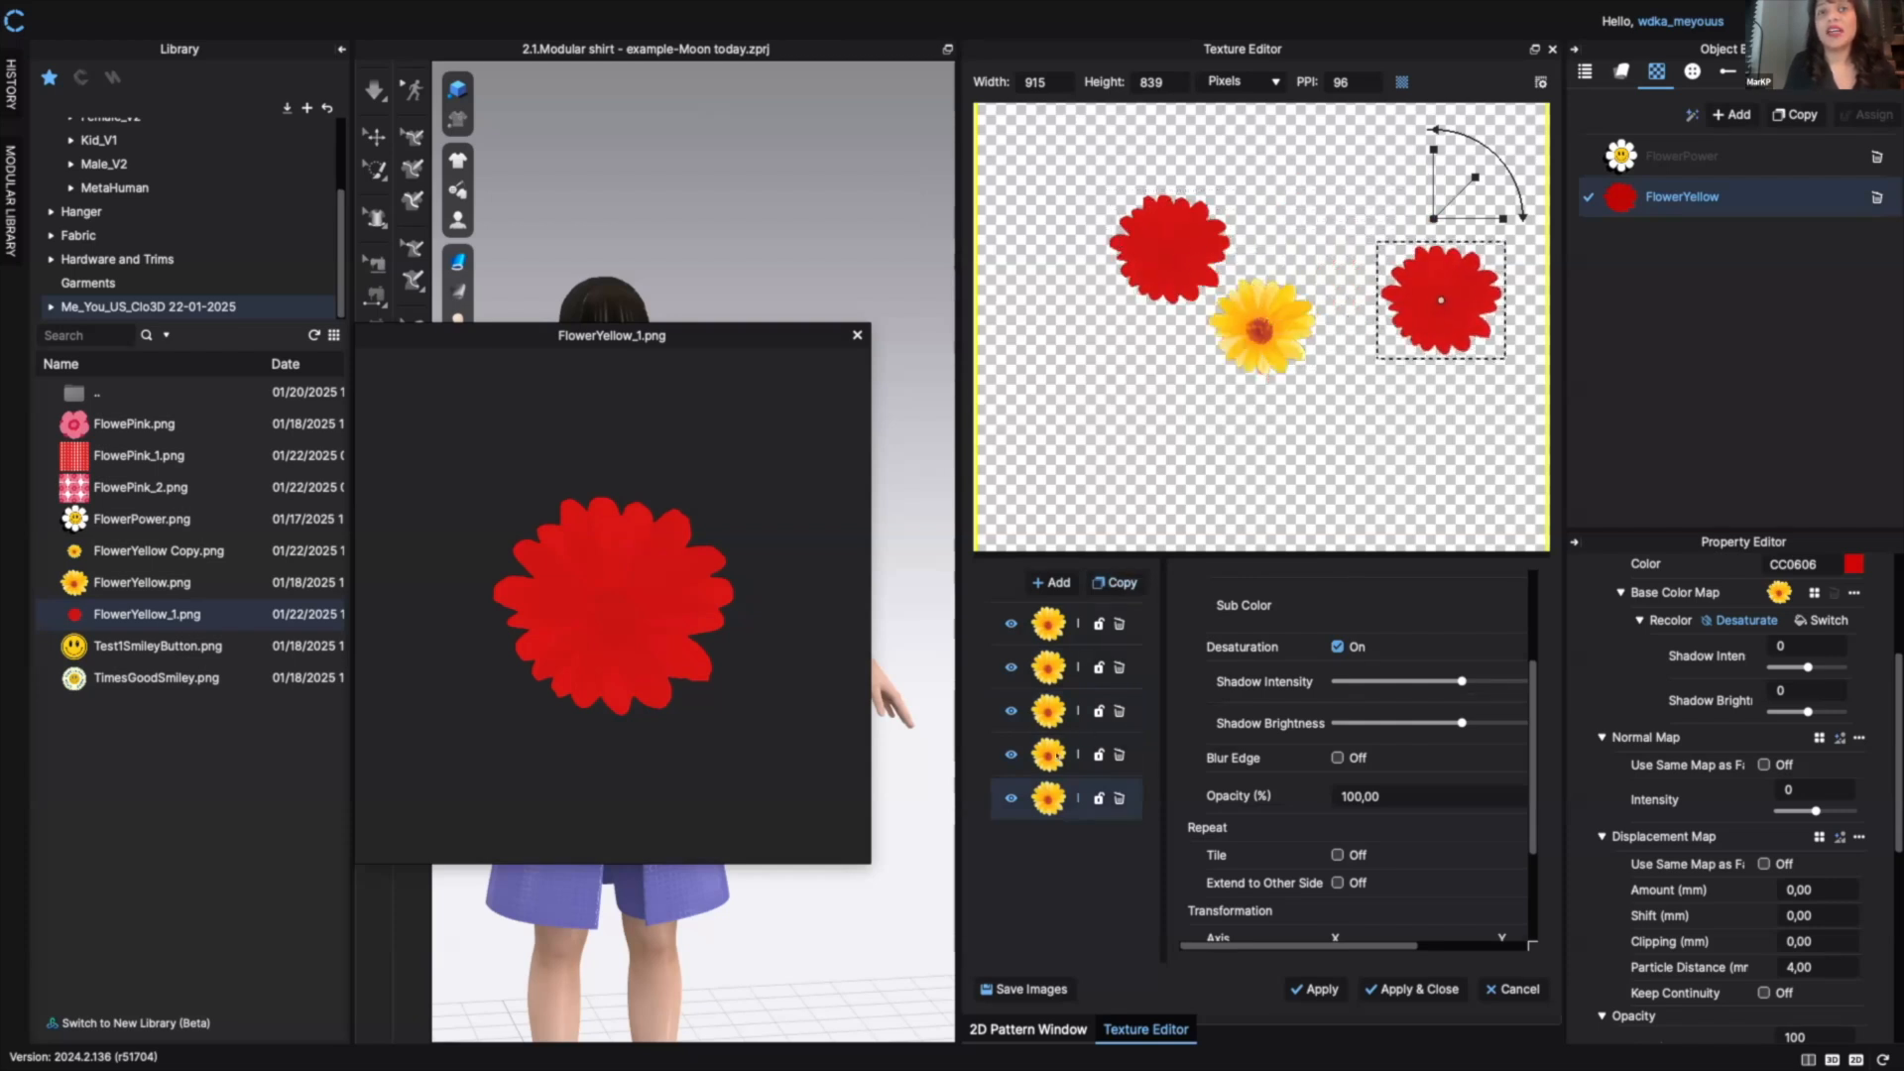
pyautogui.click(1058, 756)
pyautogui.moveTo(1261, 328); pyautogui.dragTo(1144, 410)
pyautogui.click(1050, 711)
pyautogui.moveTo(1170, 249); pyautogui.dragTo(1259, 344)
# - Close the image preview, save the arranged flower layers as images, and refresh the library list
pyautogui.click(858, 337)
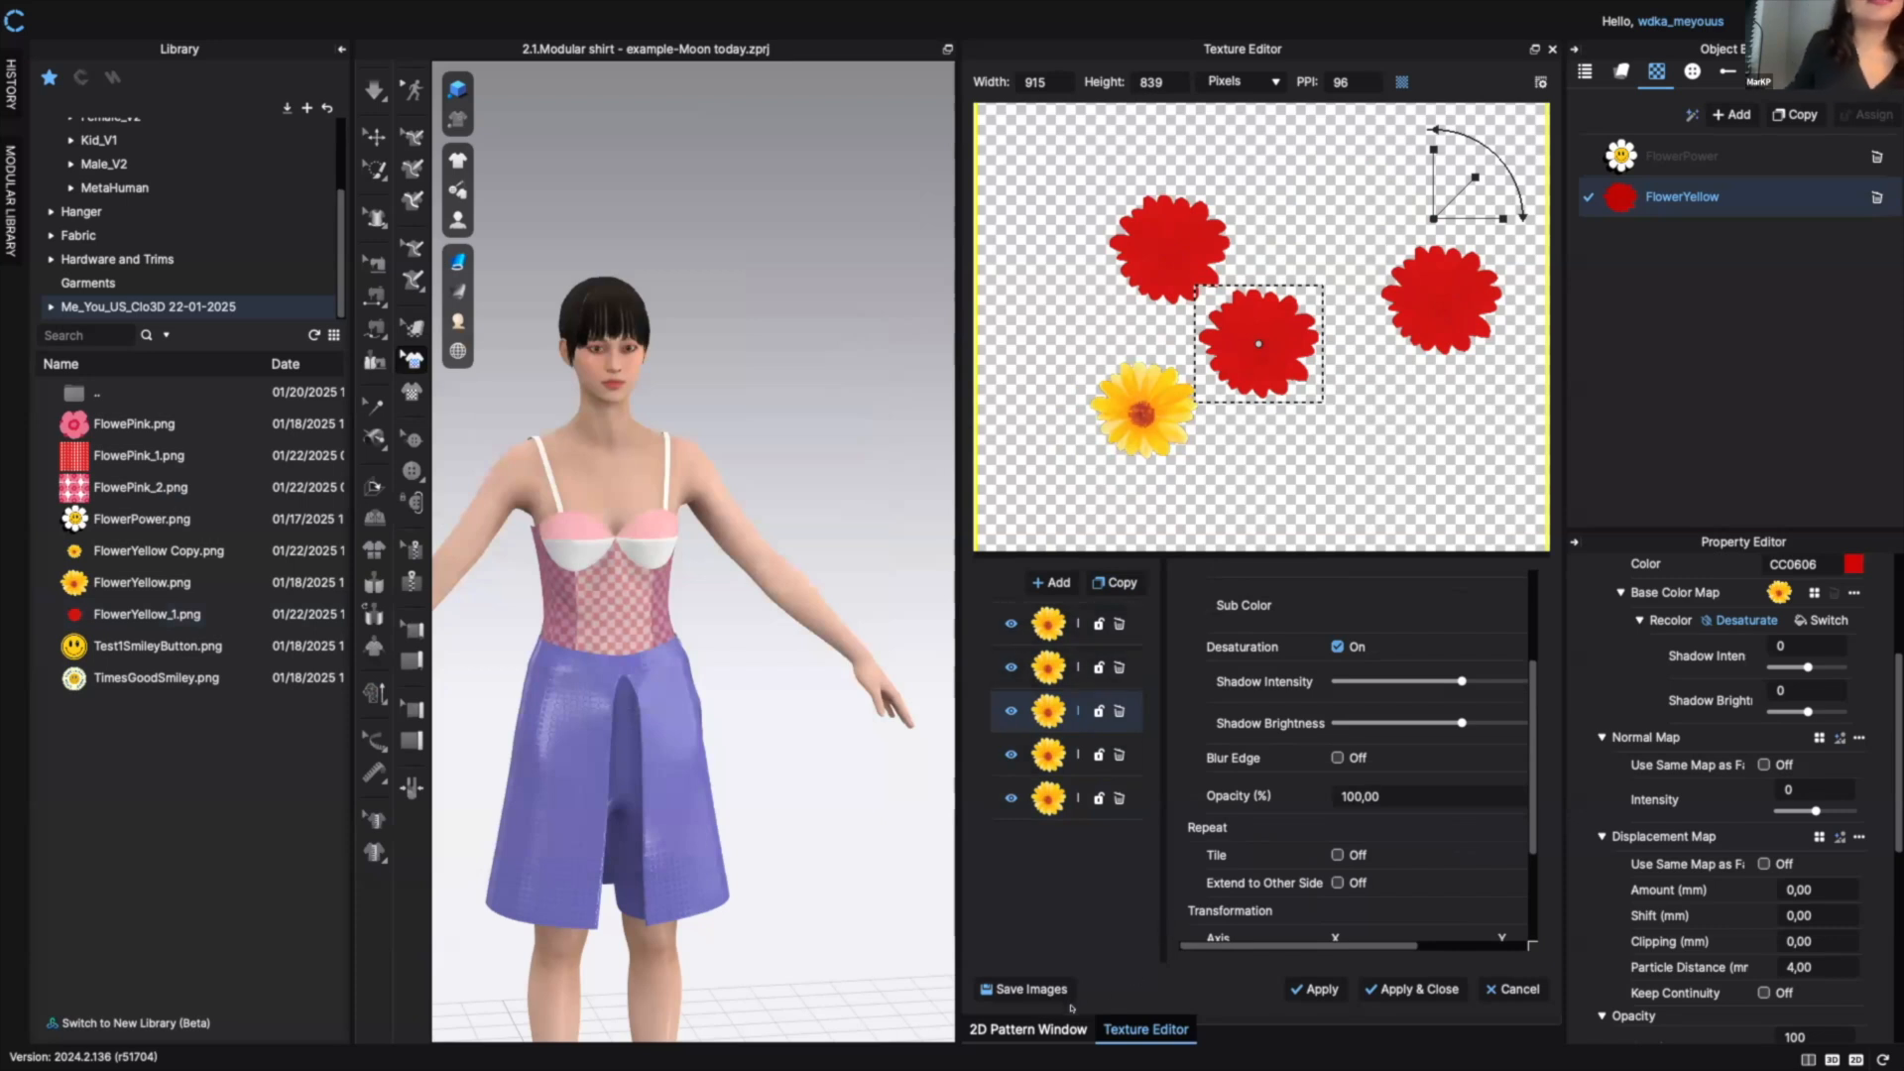
pyautogui.click(1035, 992)
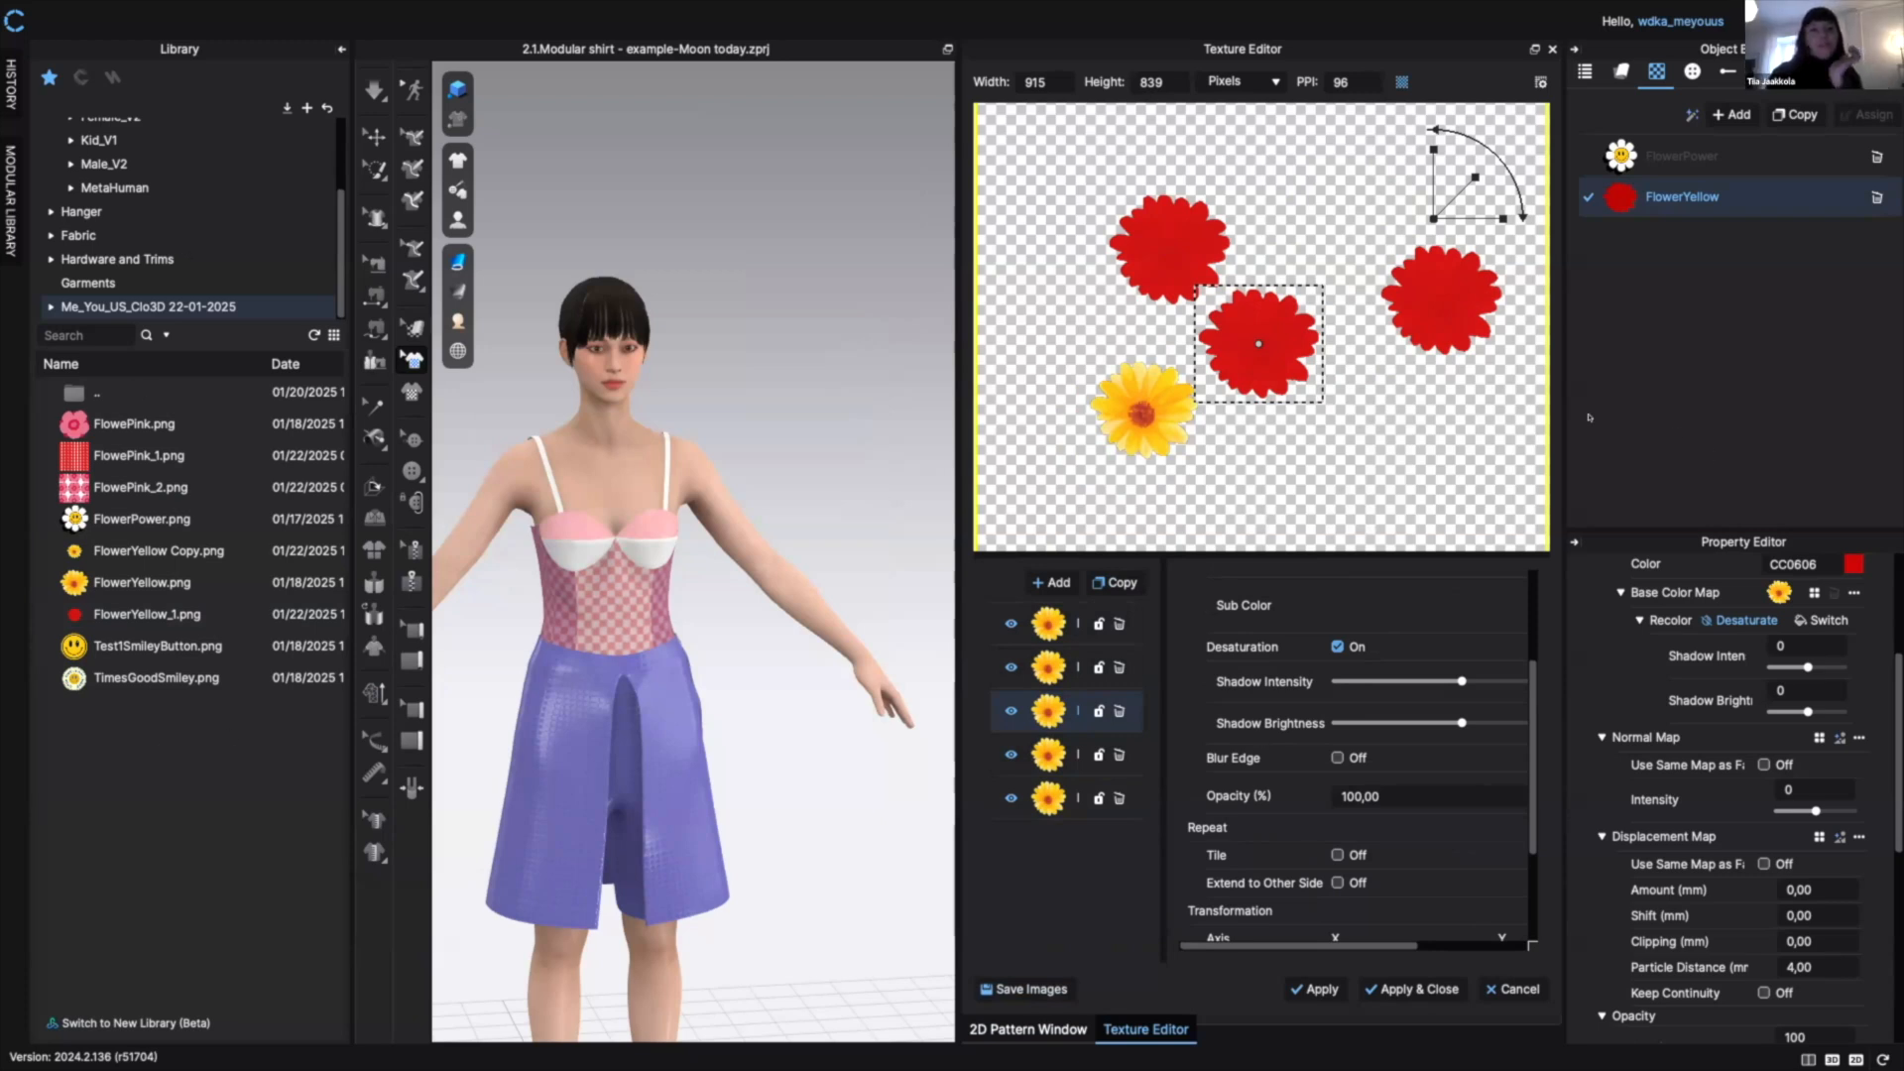
pyautogui.click(313, 335)
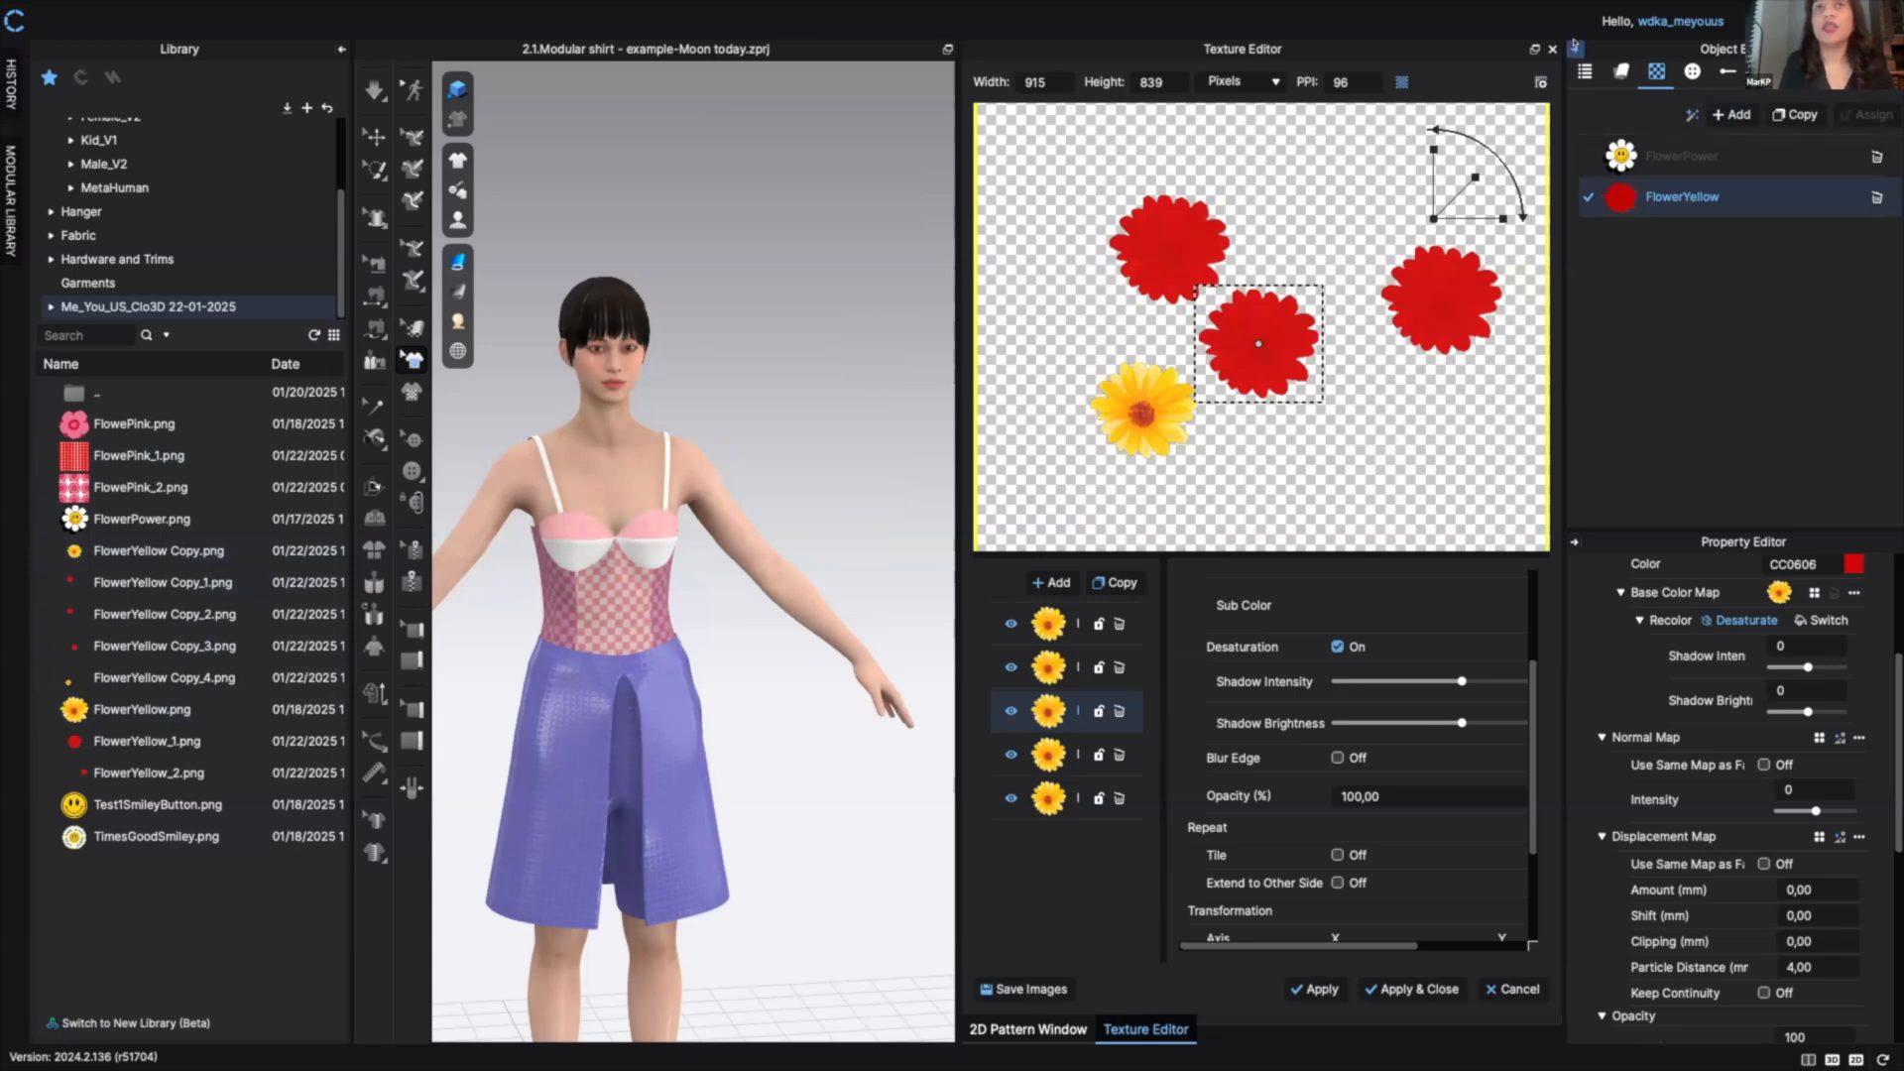
# - Close the Texture Editor, keeping the multi-flower texture on FlowerYellow, and bring back the Object Browser
pyautogui.click(1574, 49)
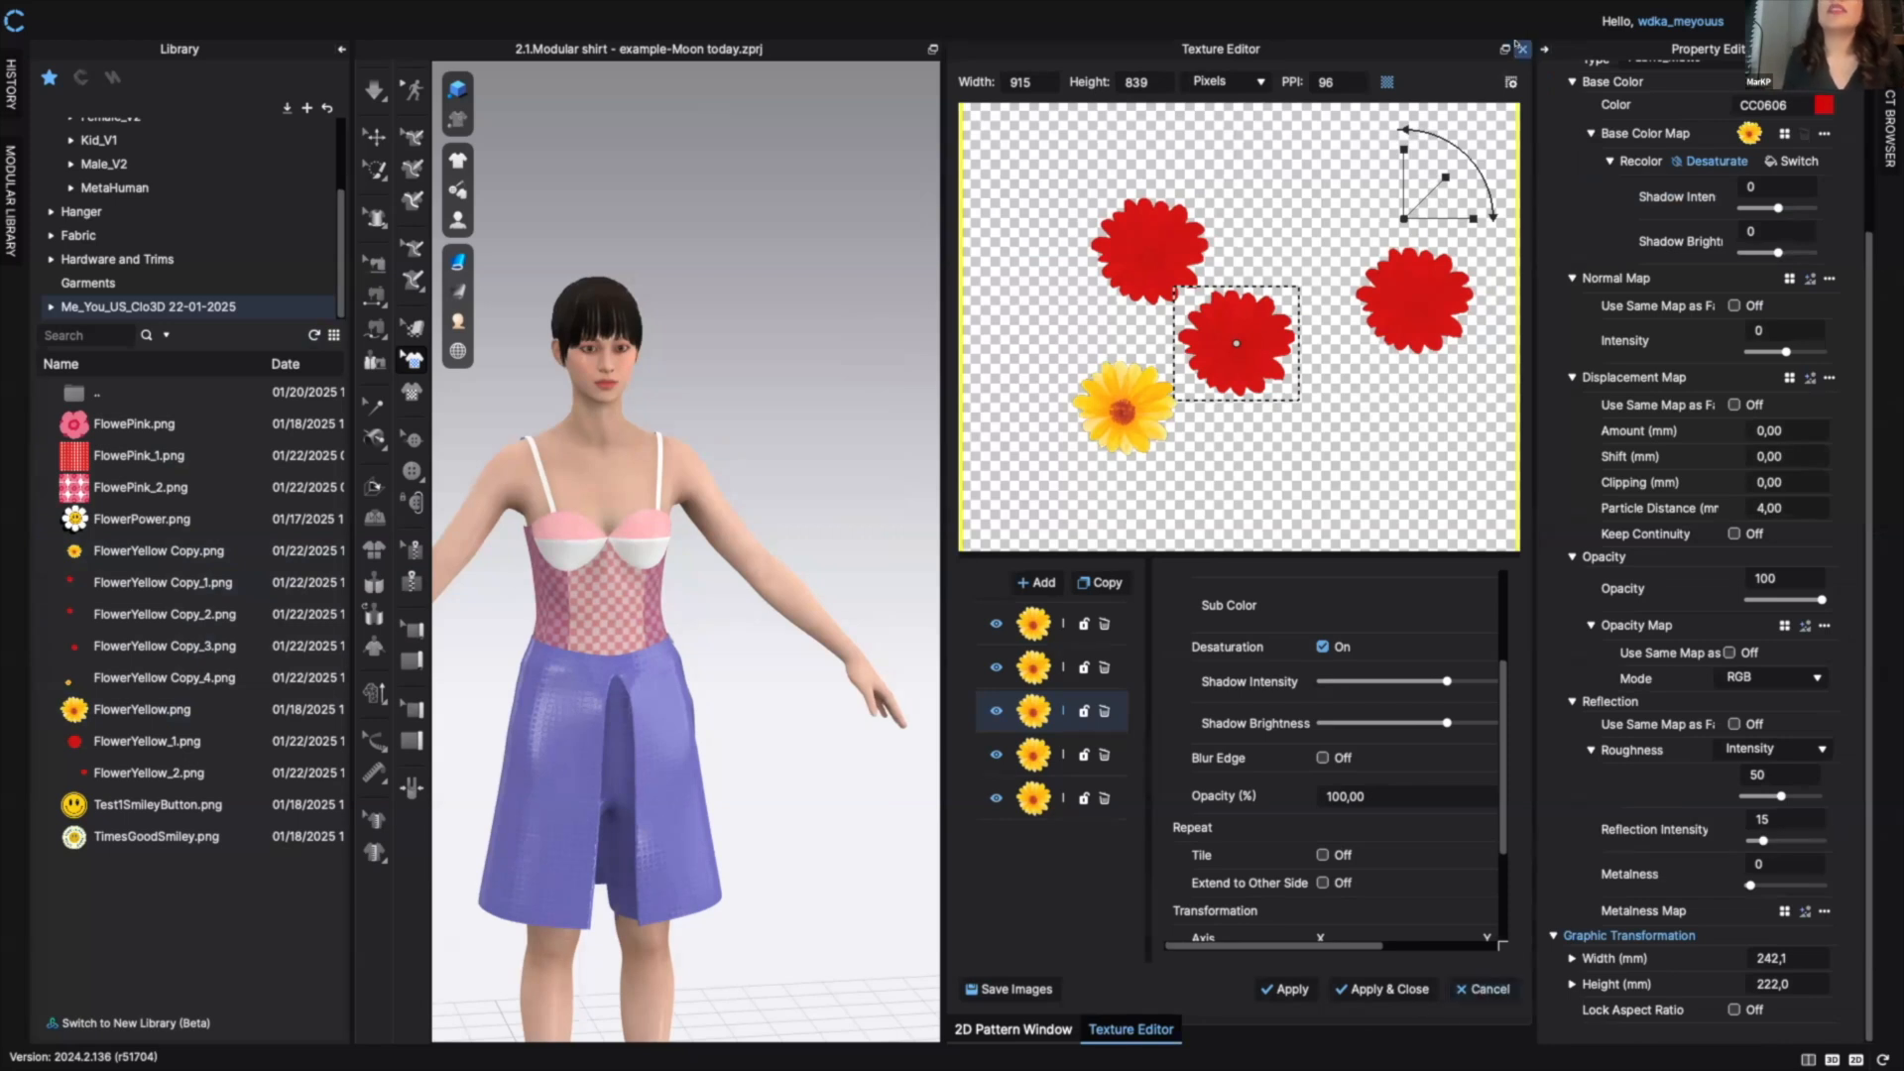
pyautogui.click(1522, 48)
pyautogui.click(877, 571)
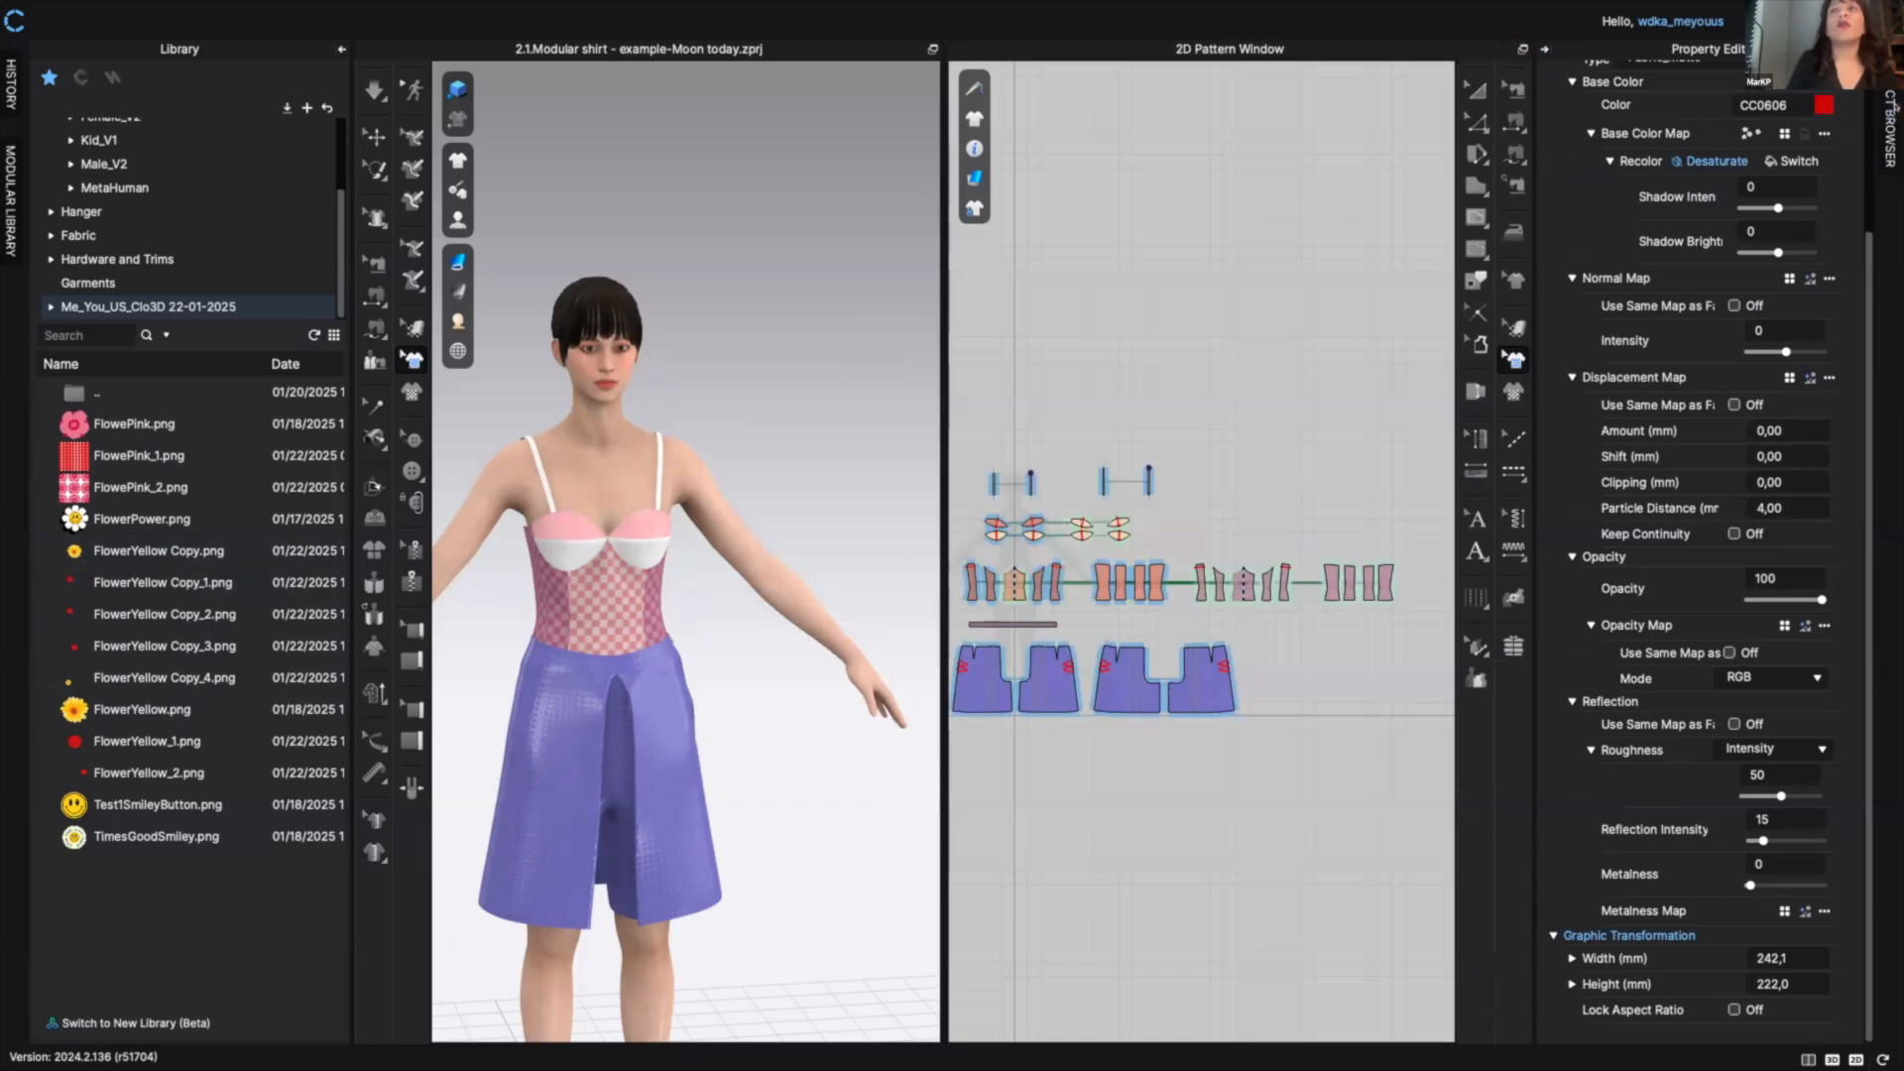
pyautogui.click(1891, 139)
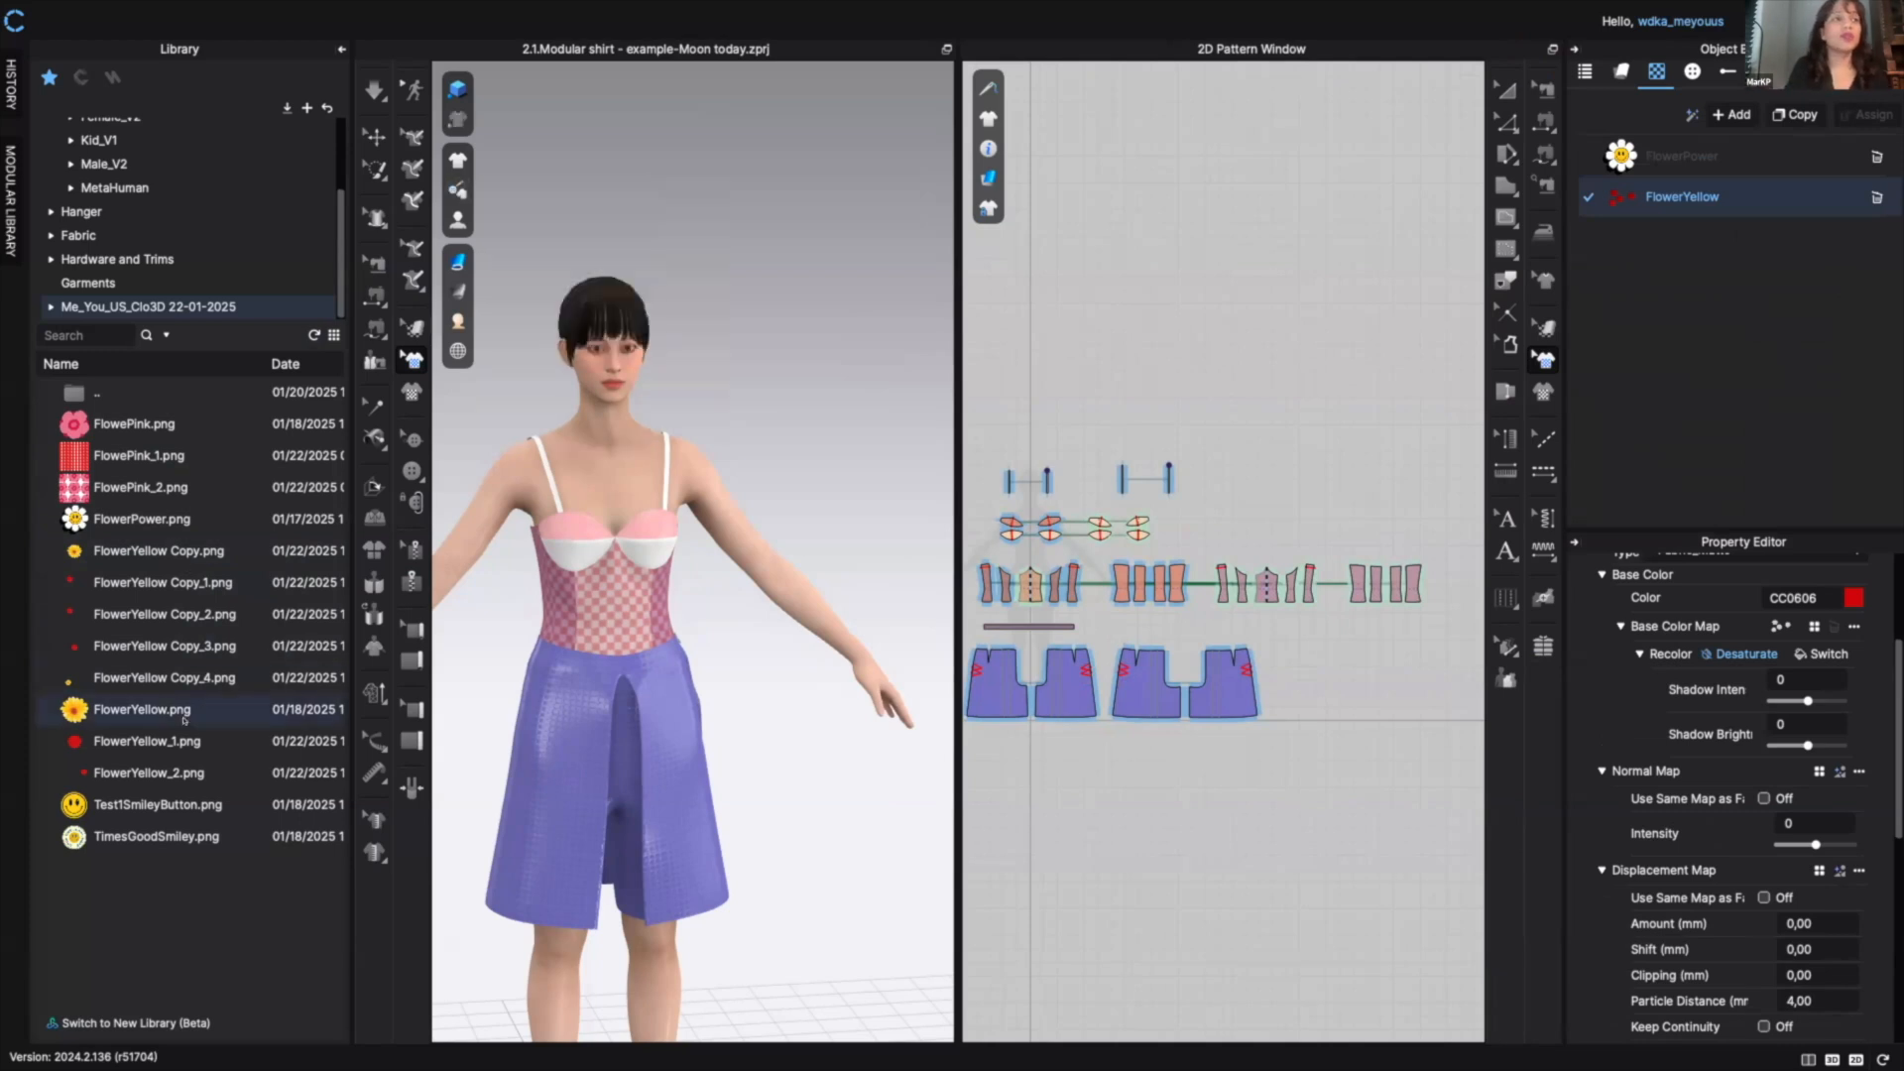
# - Try to place FlowePink_2.png on an empty area of the 2D Pattern Window and show the fabric list
pyautogui.moveTo(120, 484); pyautogui.dragTo(1121, 296)
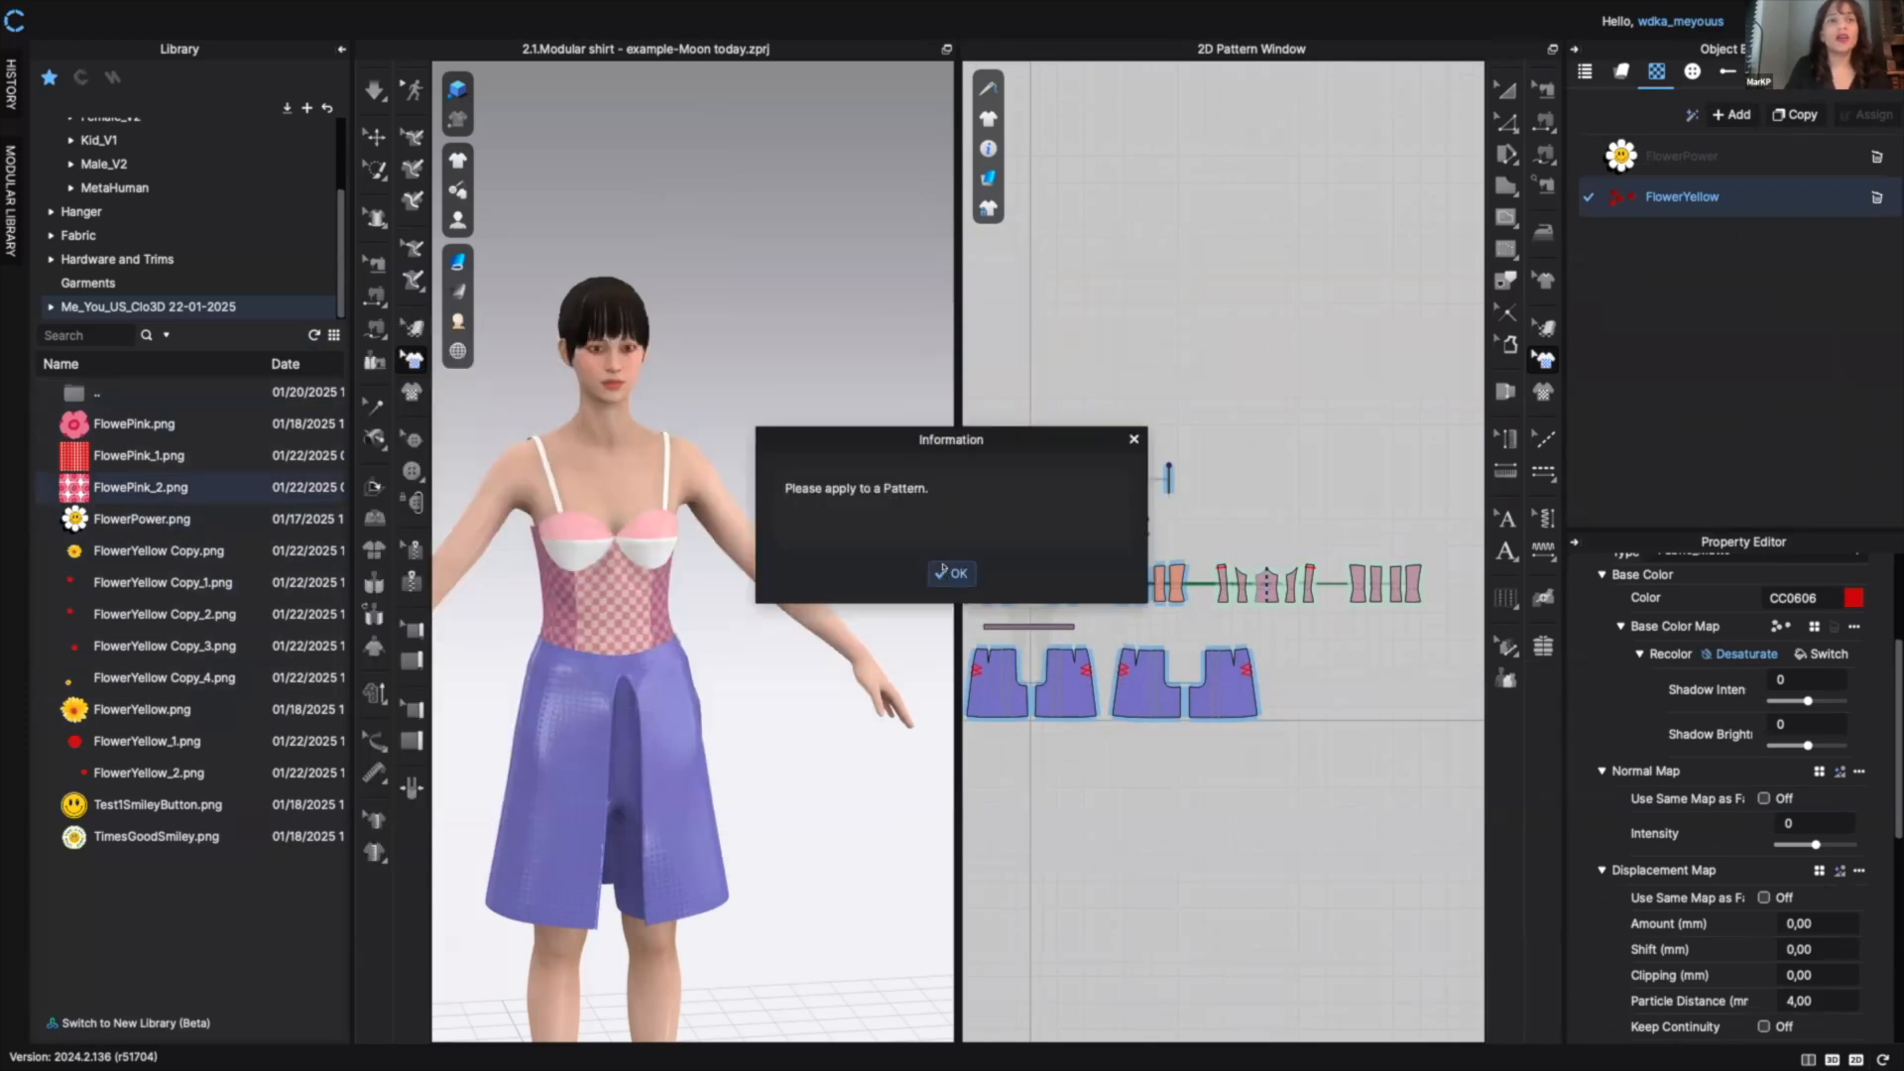
pyautogui.click(948, 574)
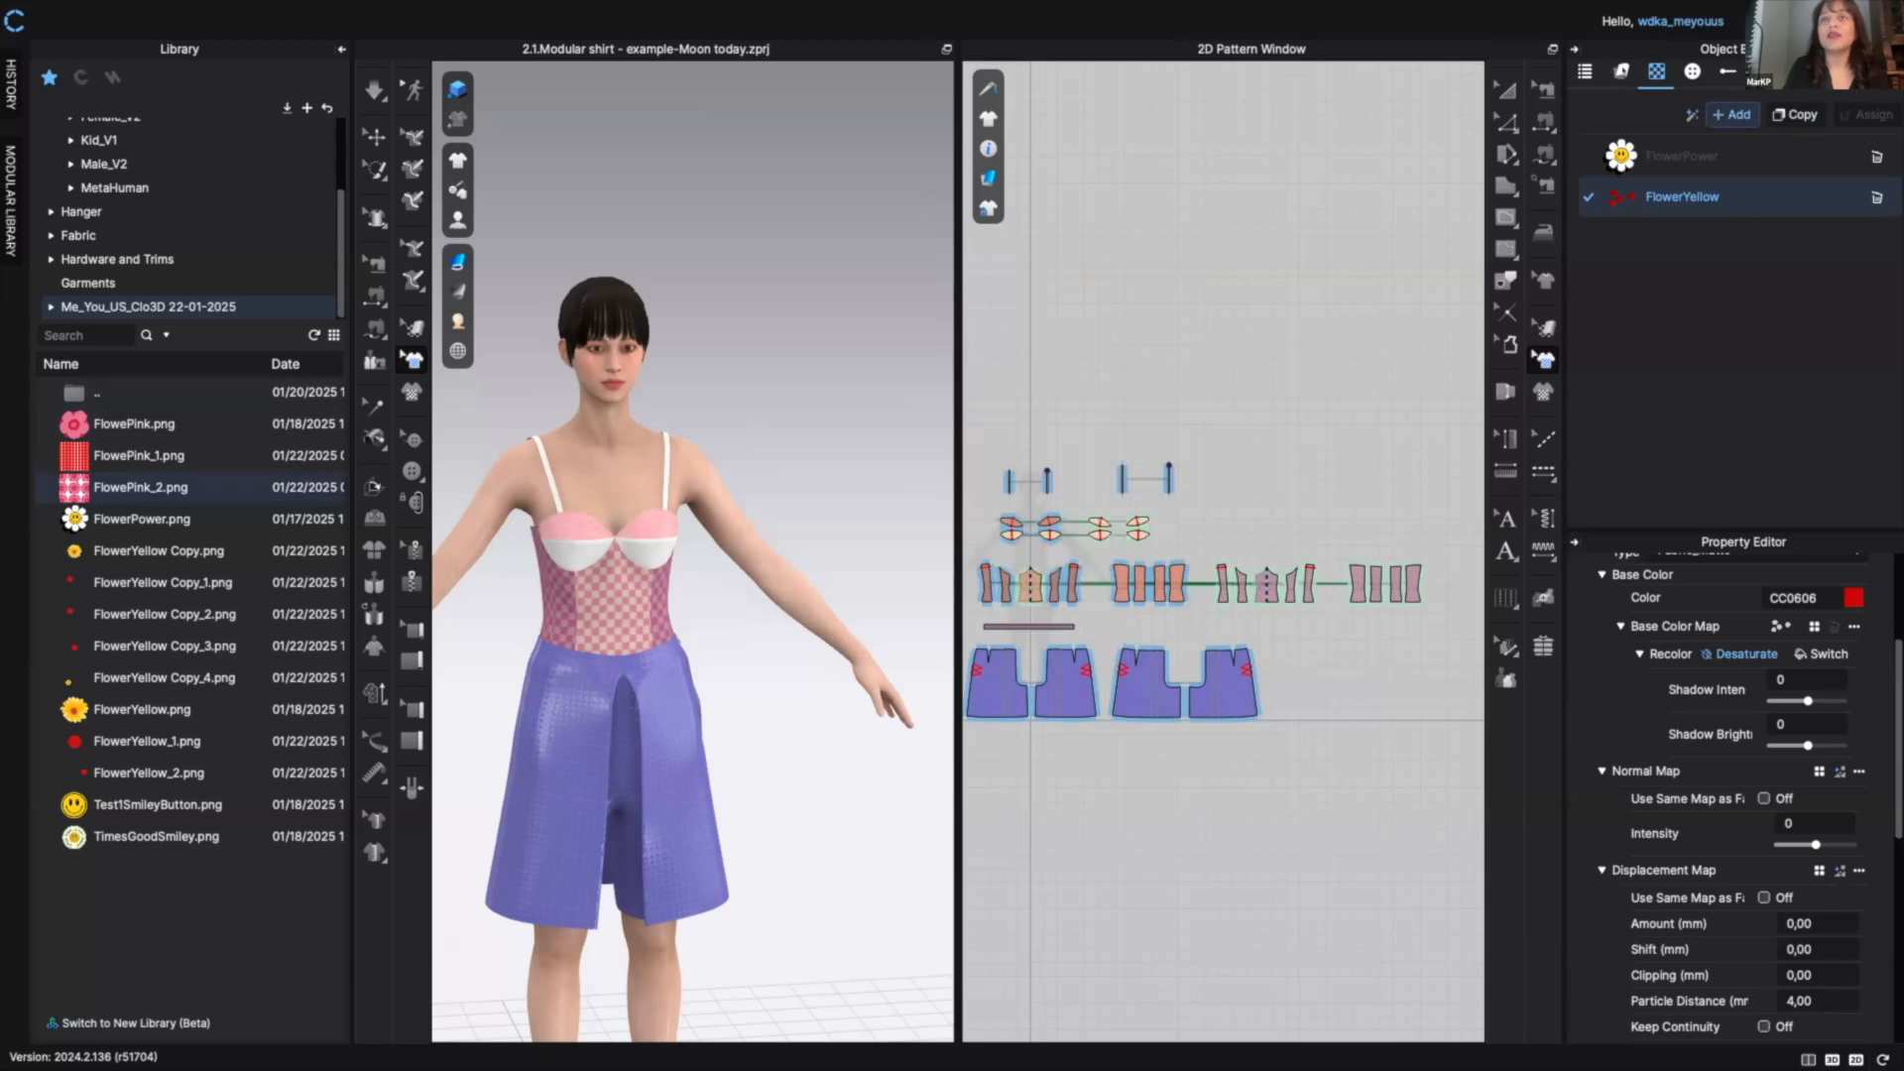
pyautogui.click(1621, 72)
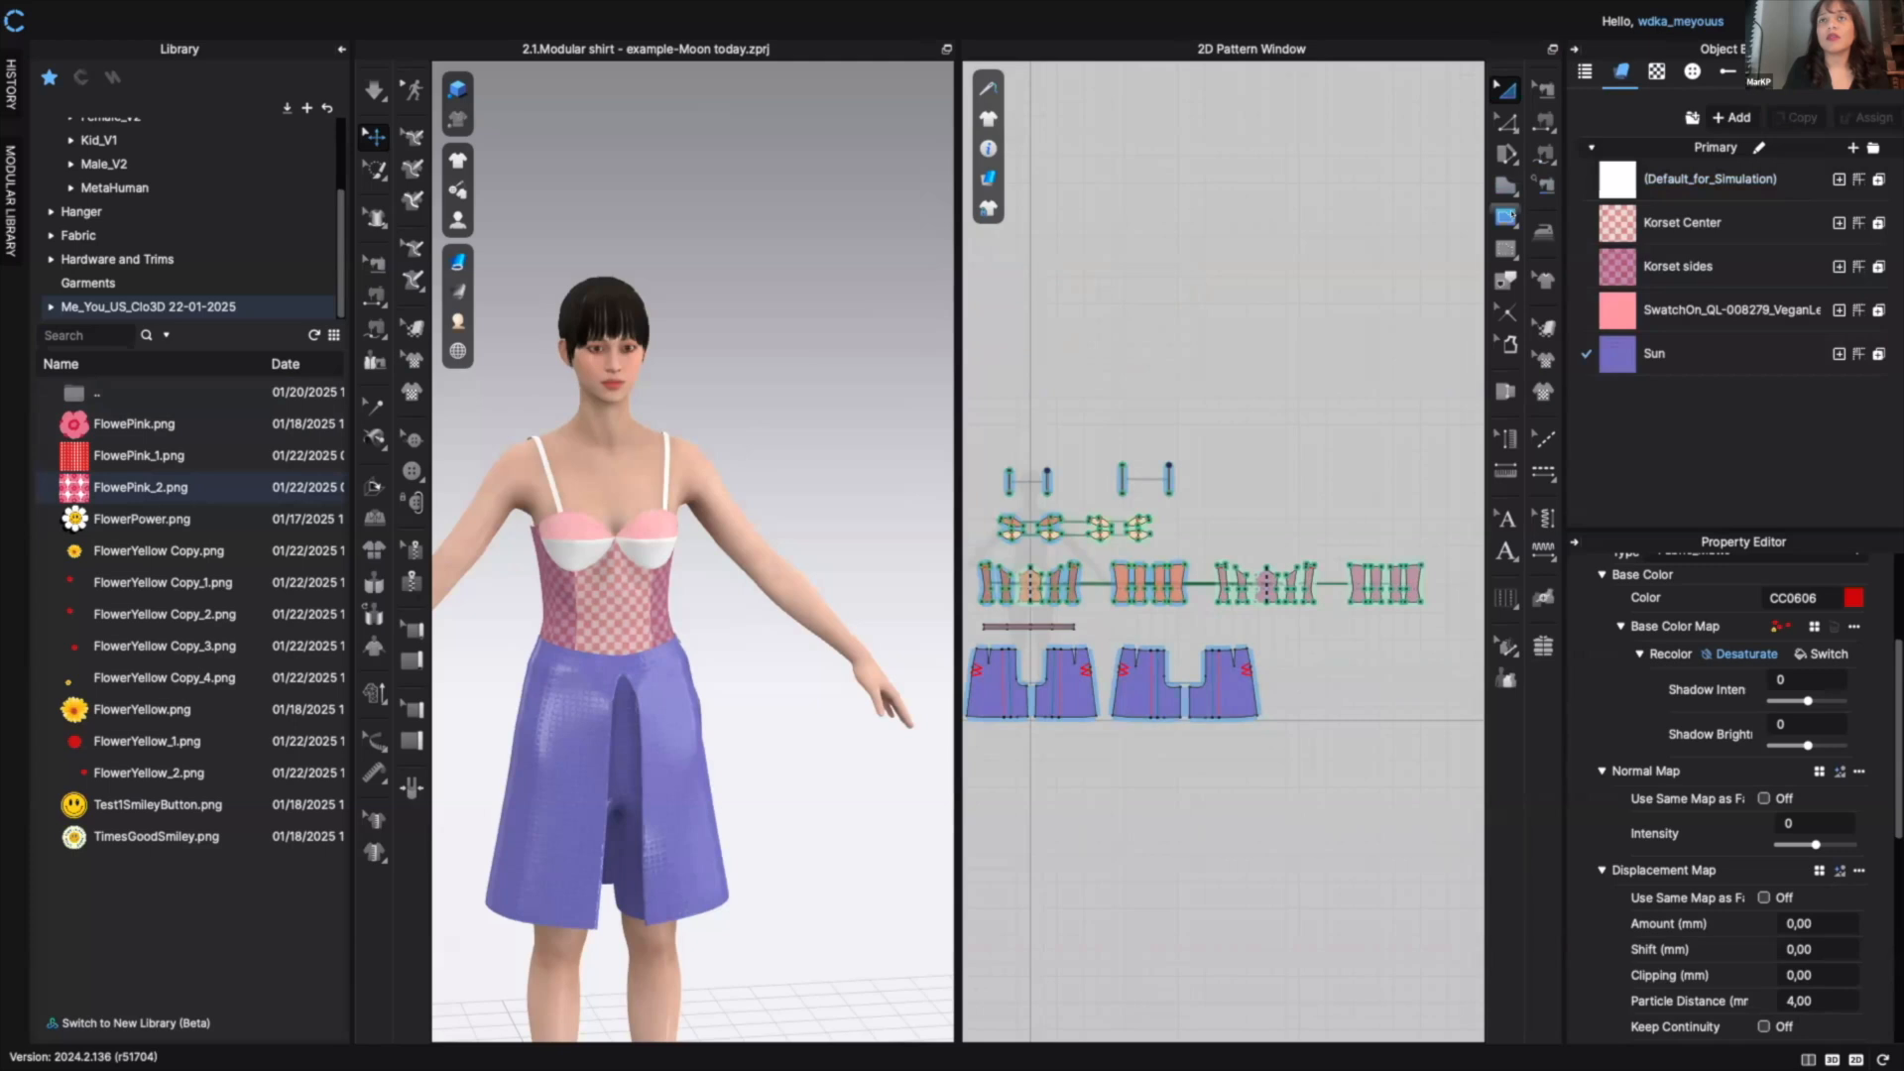
pyautogui.moveTo(1507, 216)
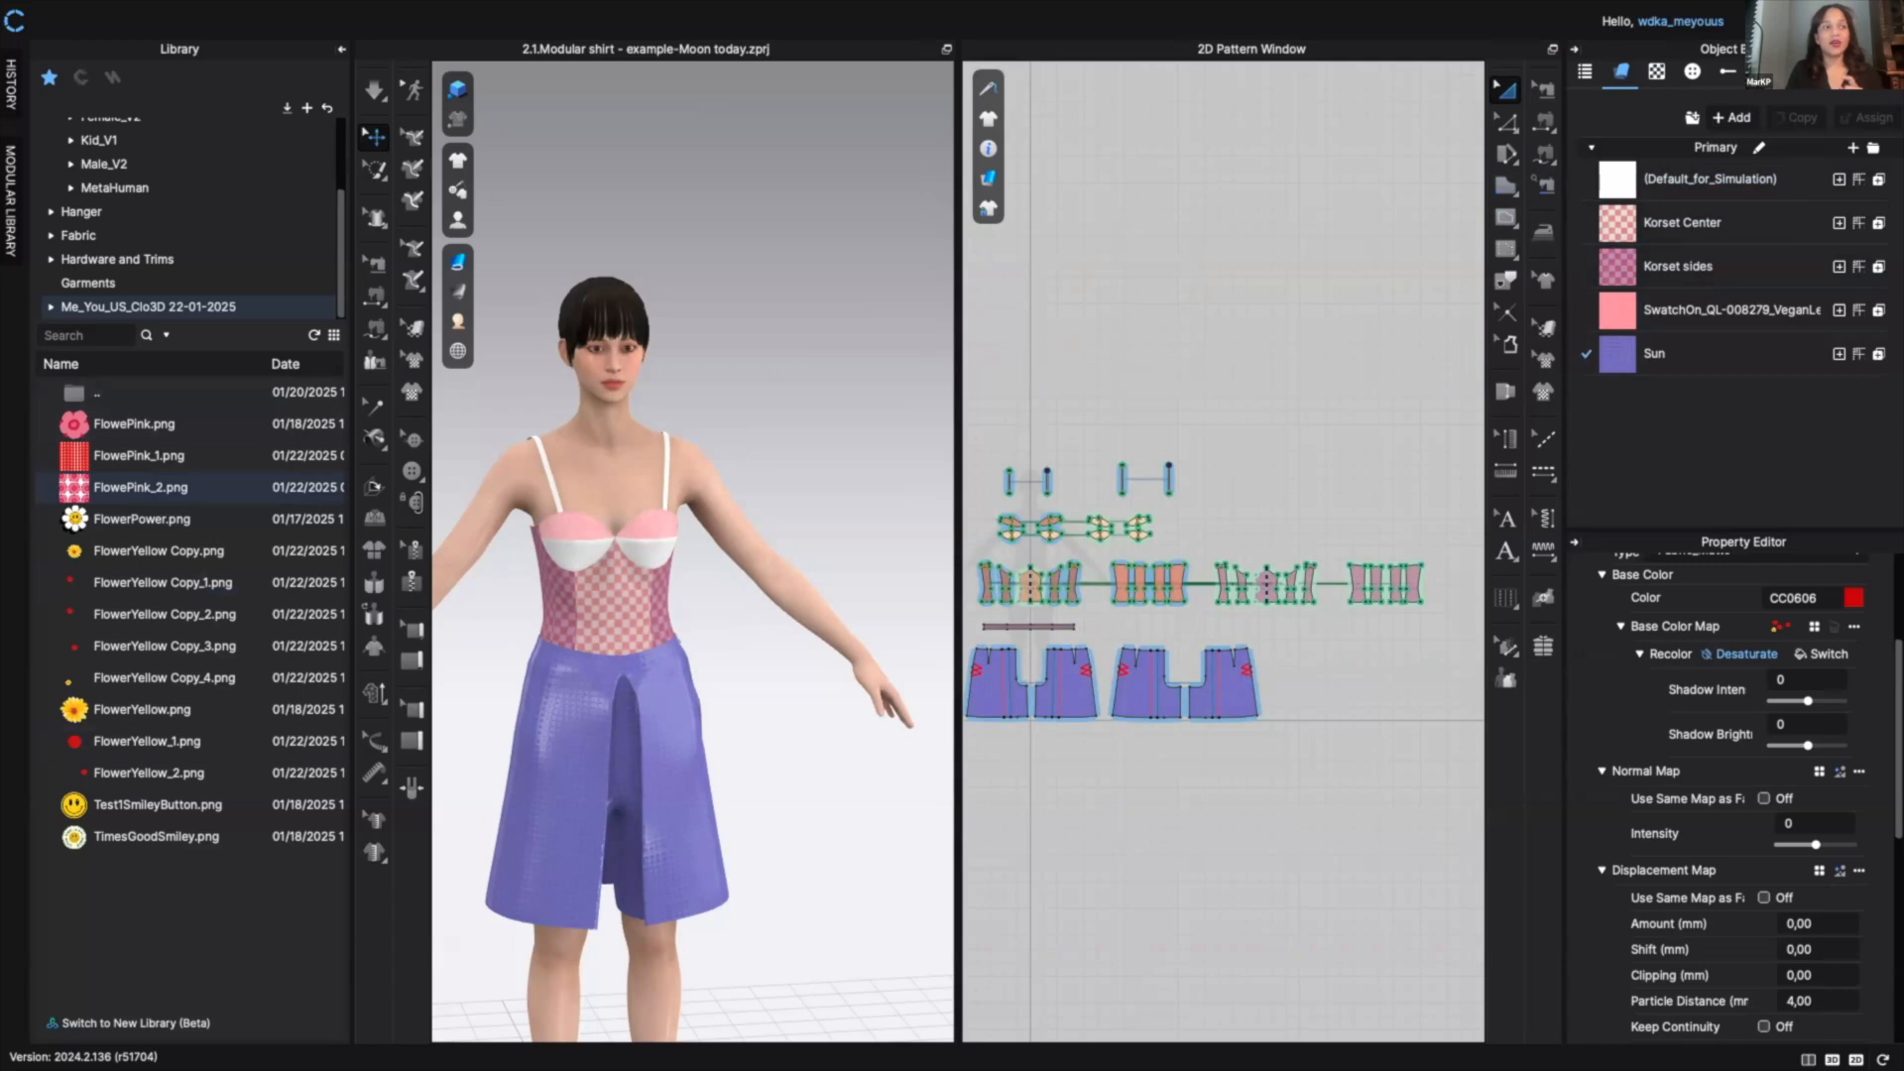
# - Preview FlowePink.png and try to place it on an empty area of the 2D Pattern Window
pyautogui.doubleClick(74, 425)
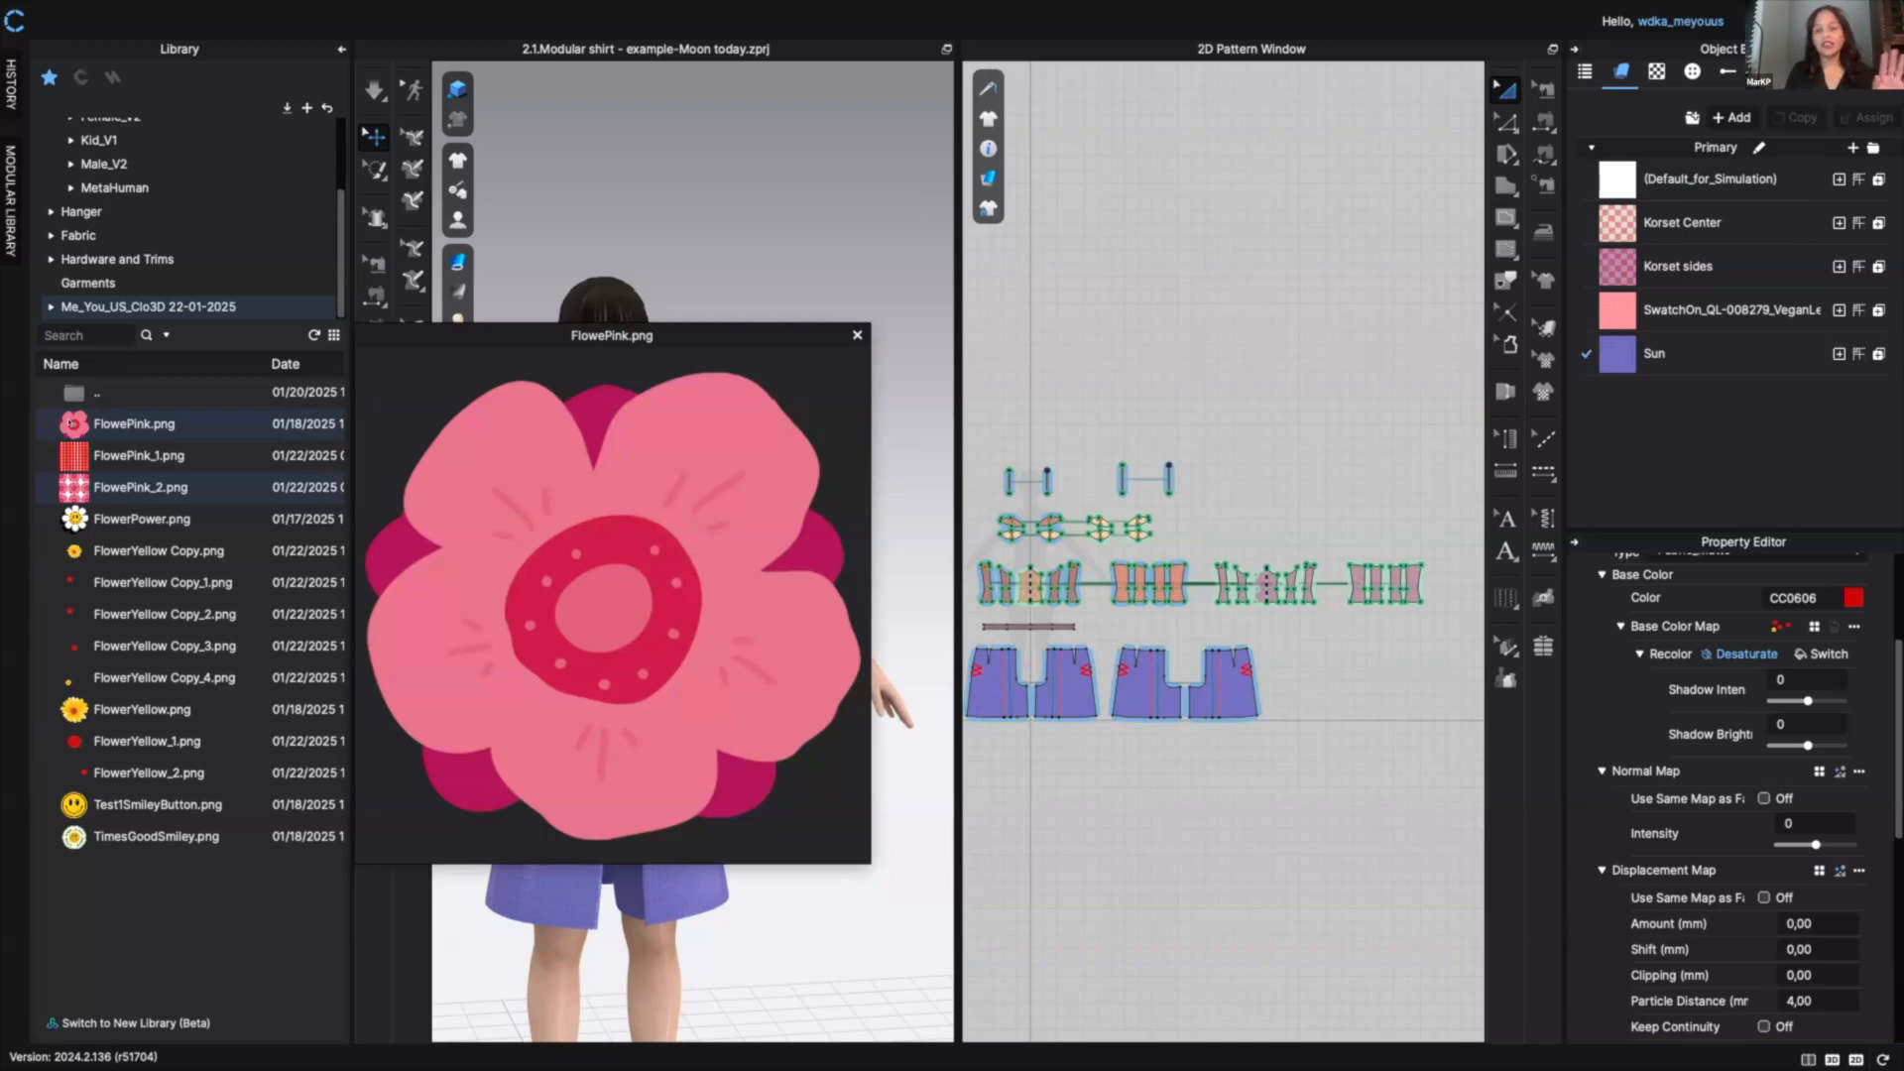
pyautogui.moveTo(71, 424); pyautogui.dragTo(1017, 402)
pyautogui.moveTo(1169, 334); pyautogui.dragTo(1293, 395)
# - Place the FlowerPower graphic around the middle of the front center corset panel that uses the Korset sides fabric
pyautogui.scroll(5, 1256, 441)
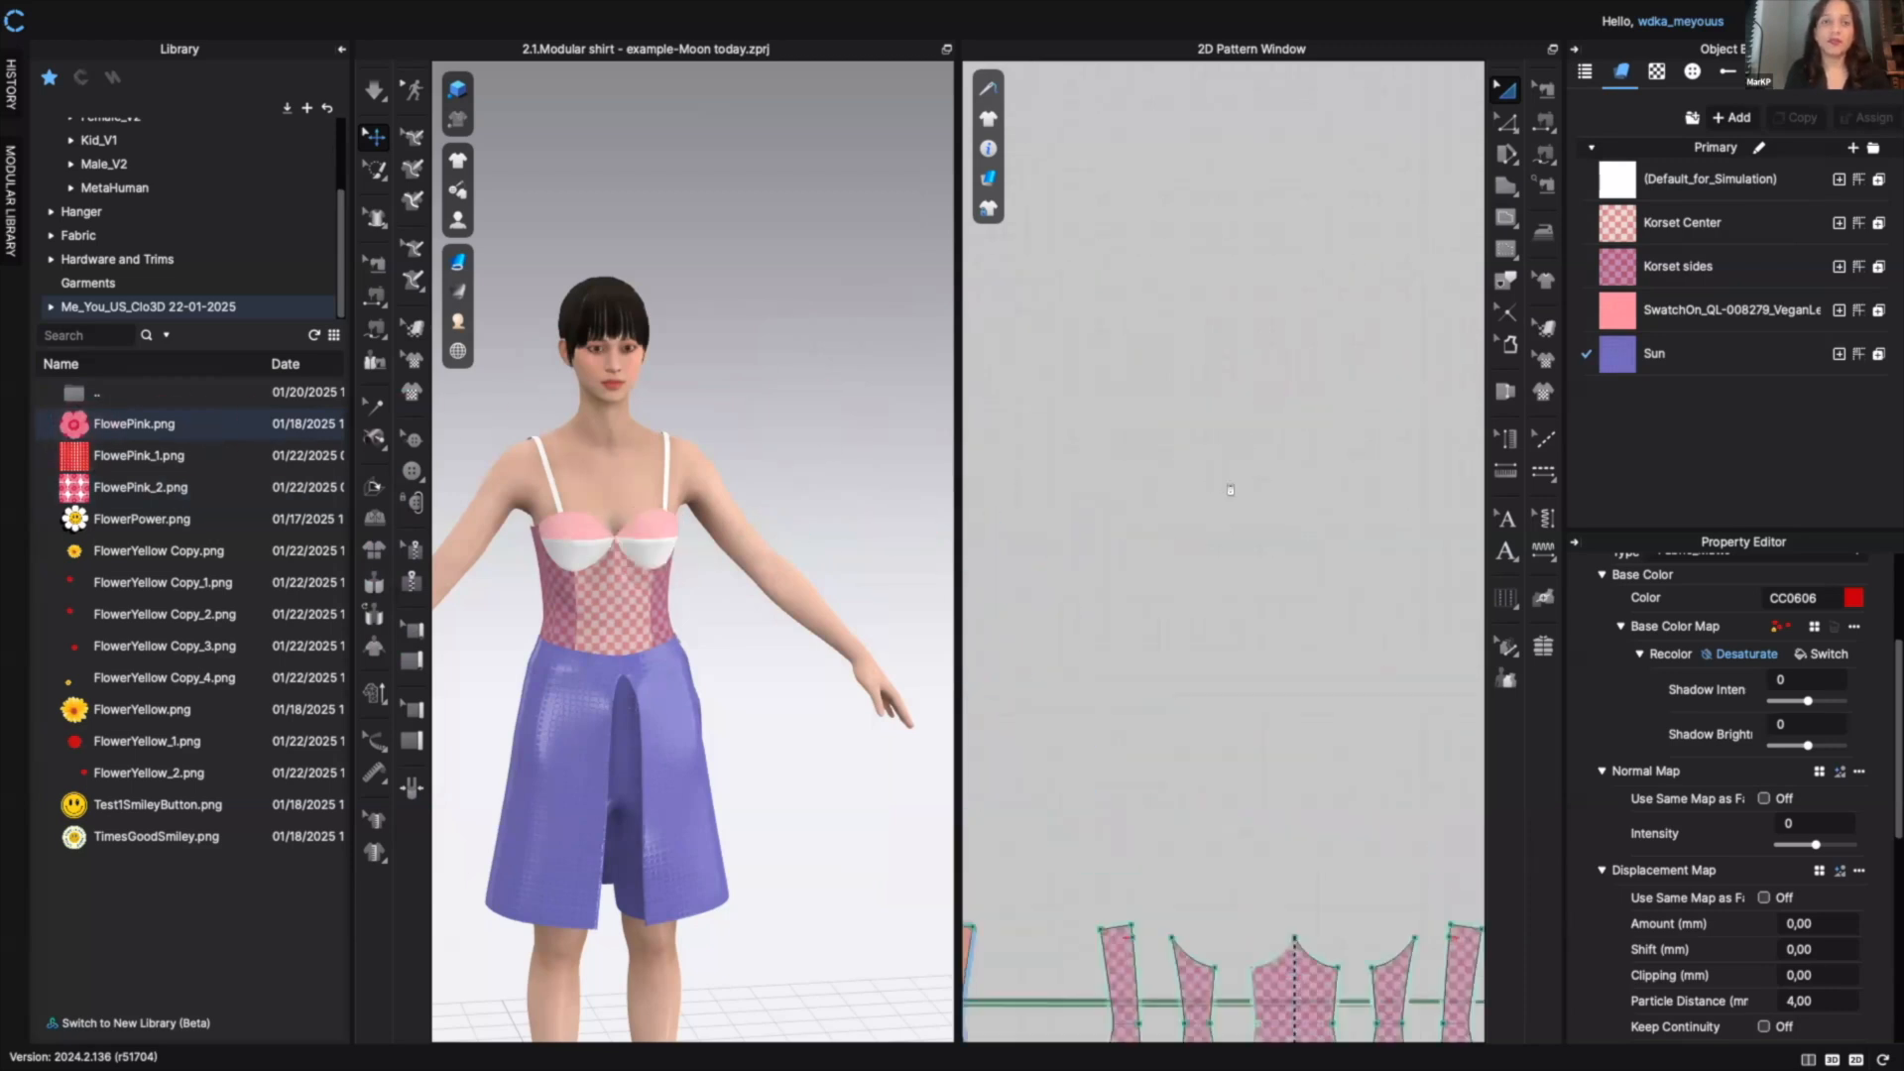
pyautogui.scroll(-2, 1230, 490)
pyautogui.scroll(-1, 1245, 657)
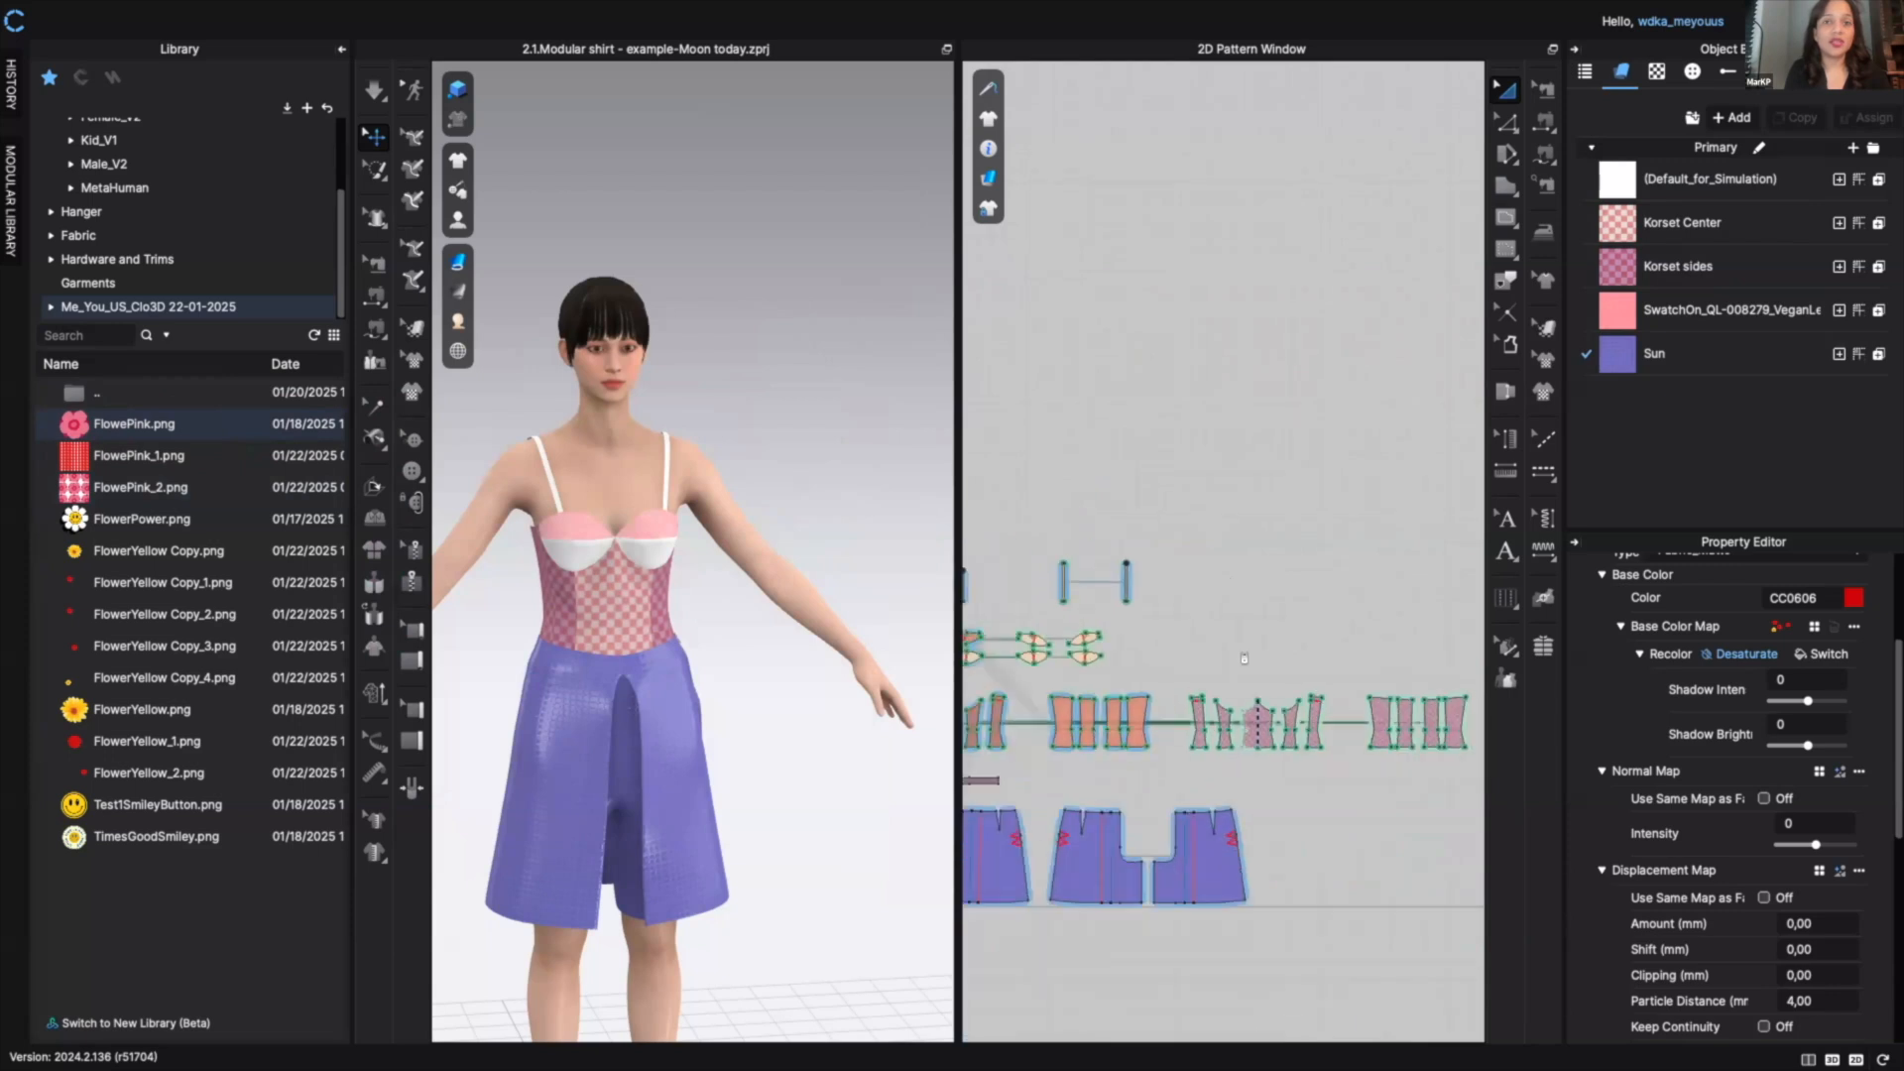
pyautogui.scroll(1, 1156, 699)
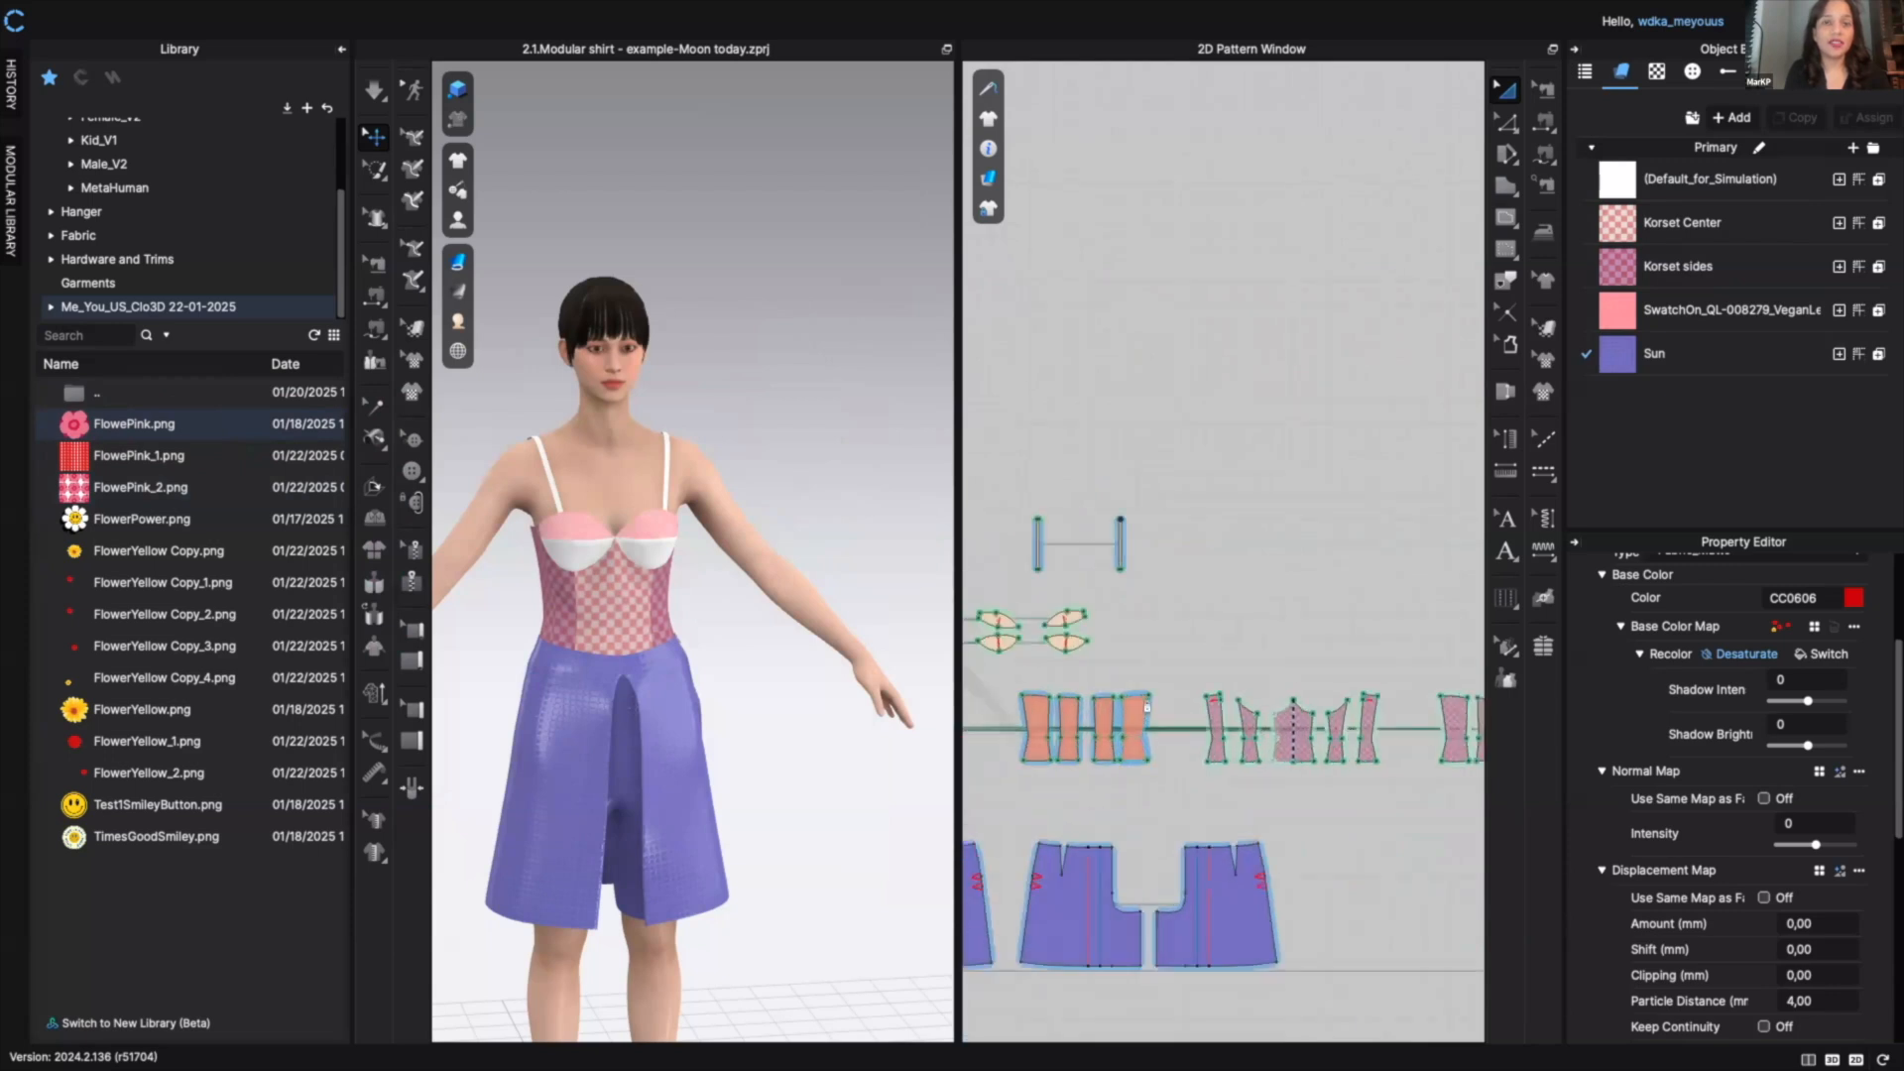
pyautogui.click(1068, 727)
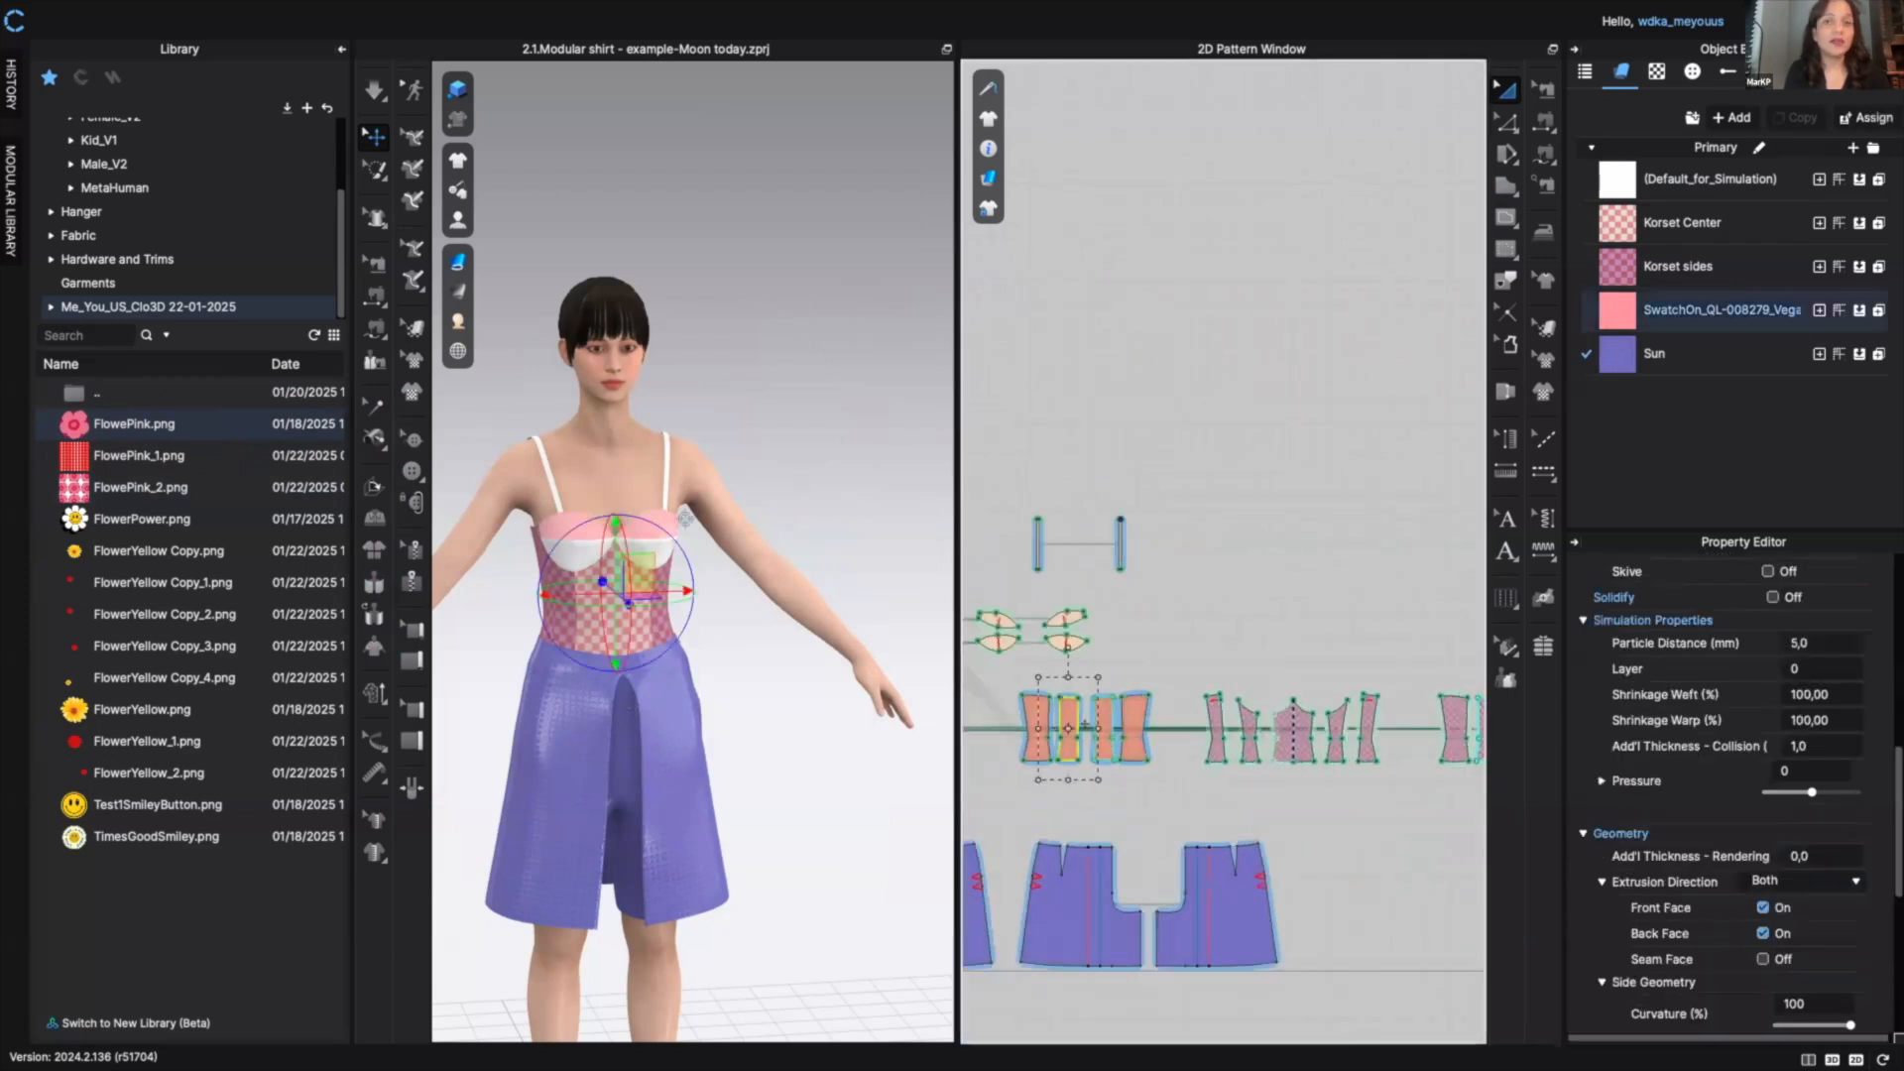
pyautogui.click(1294, 732)
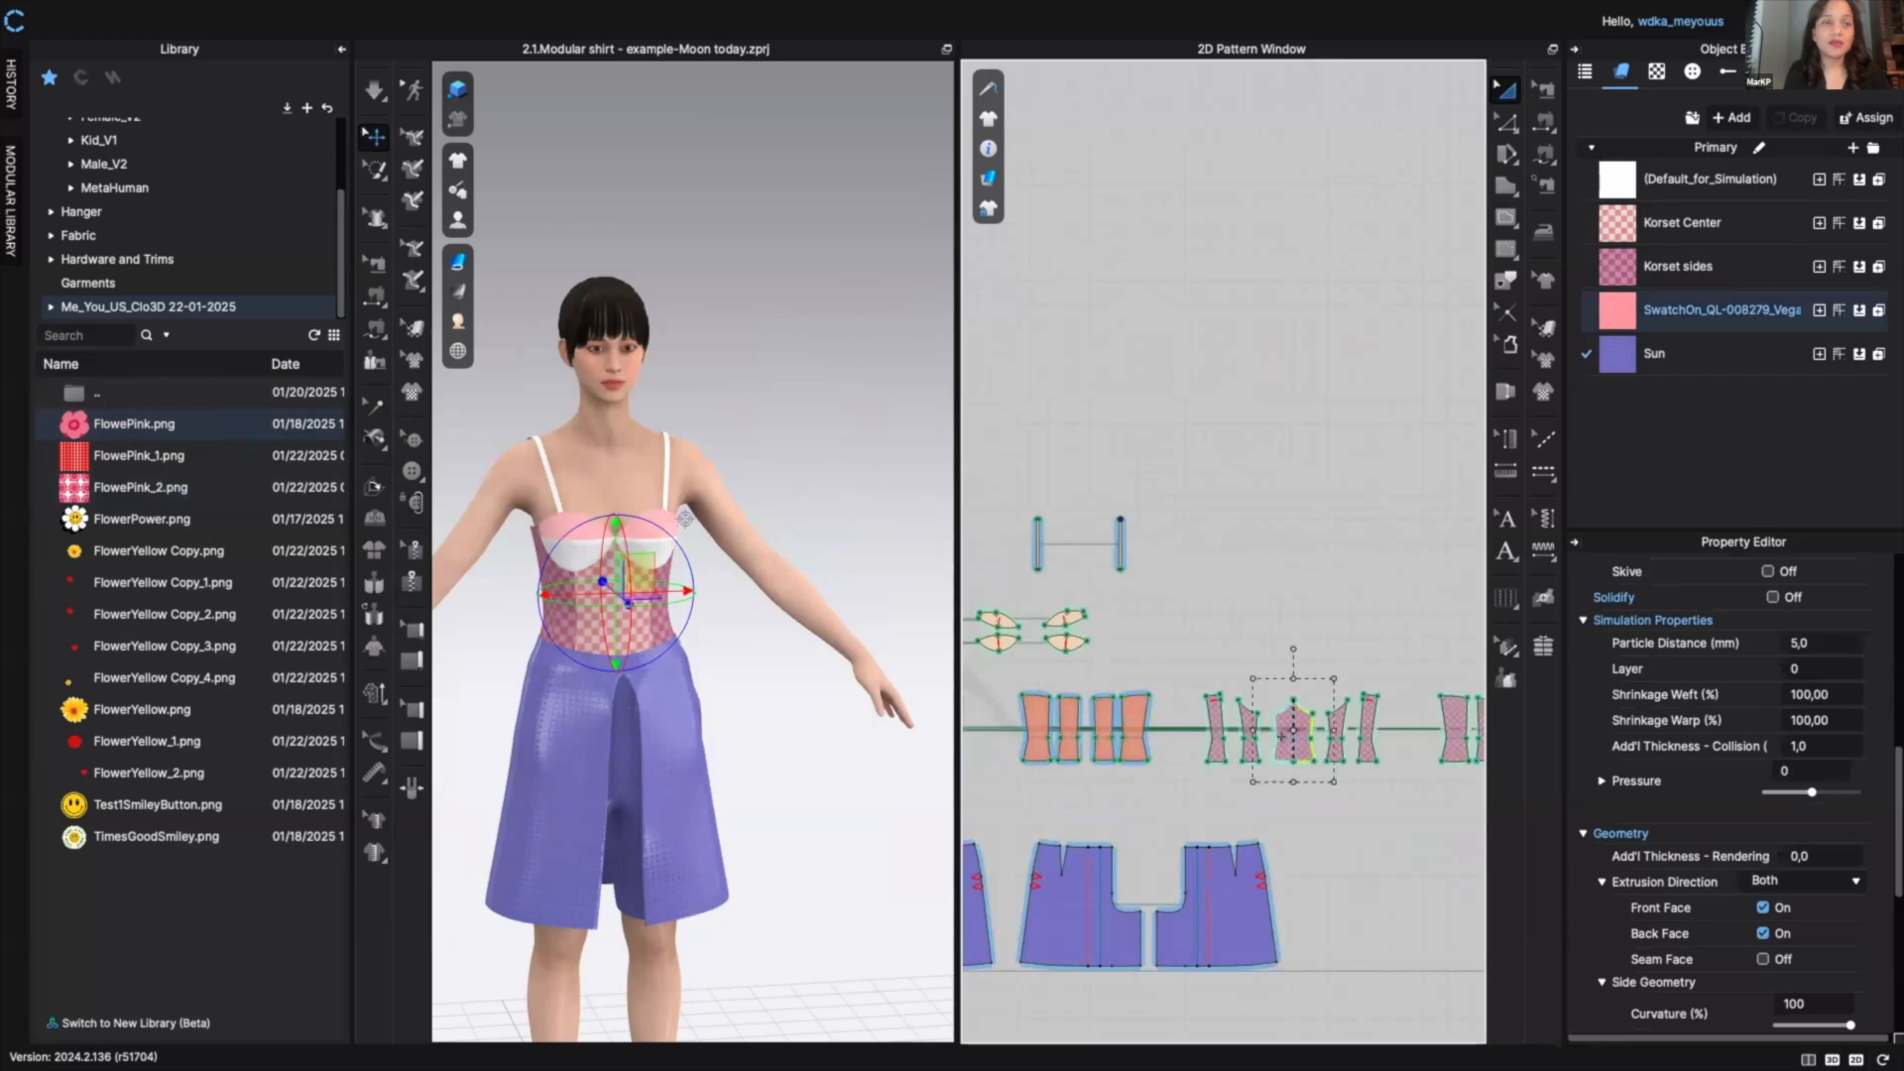
pyautogui.scroll(10, 1294, 674)
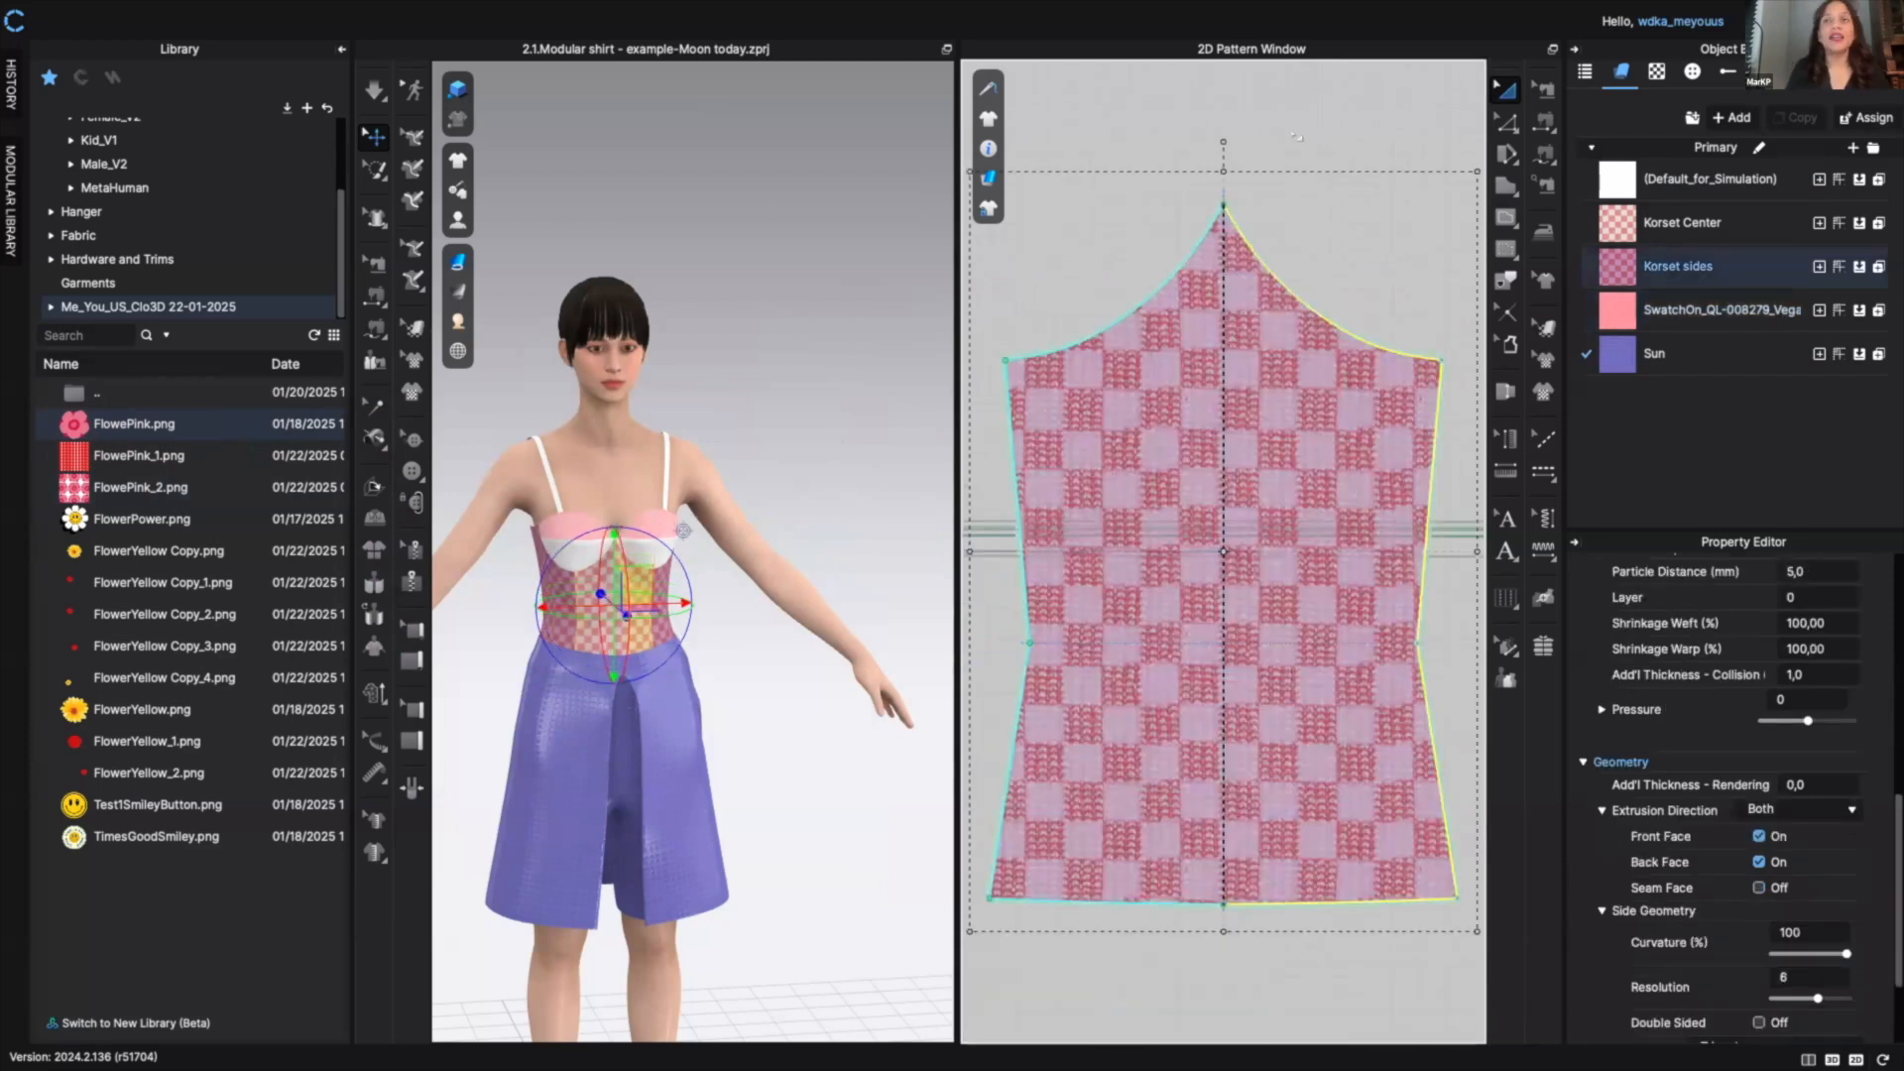
pyautogui.click(1657, 73)
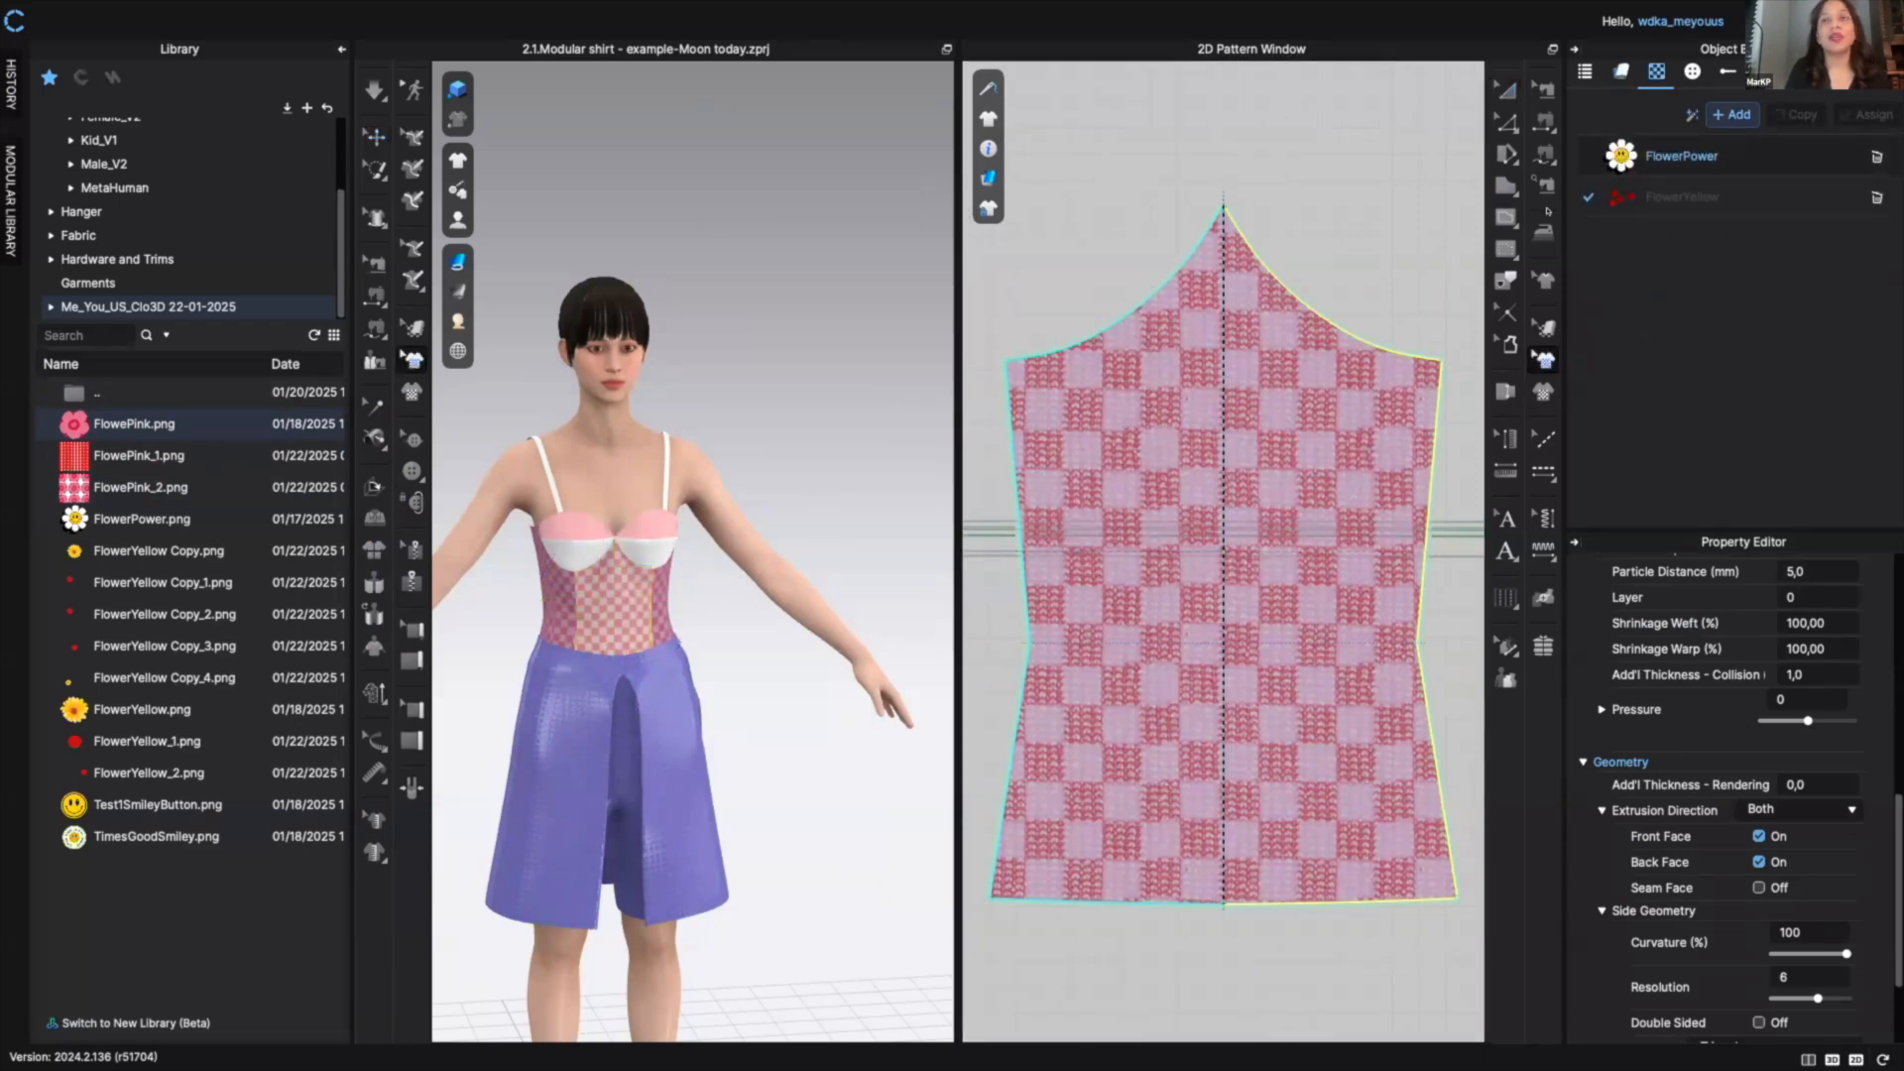
pyautogui.click(1621, 155)
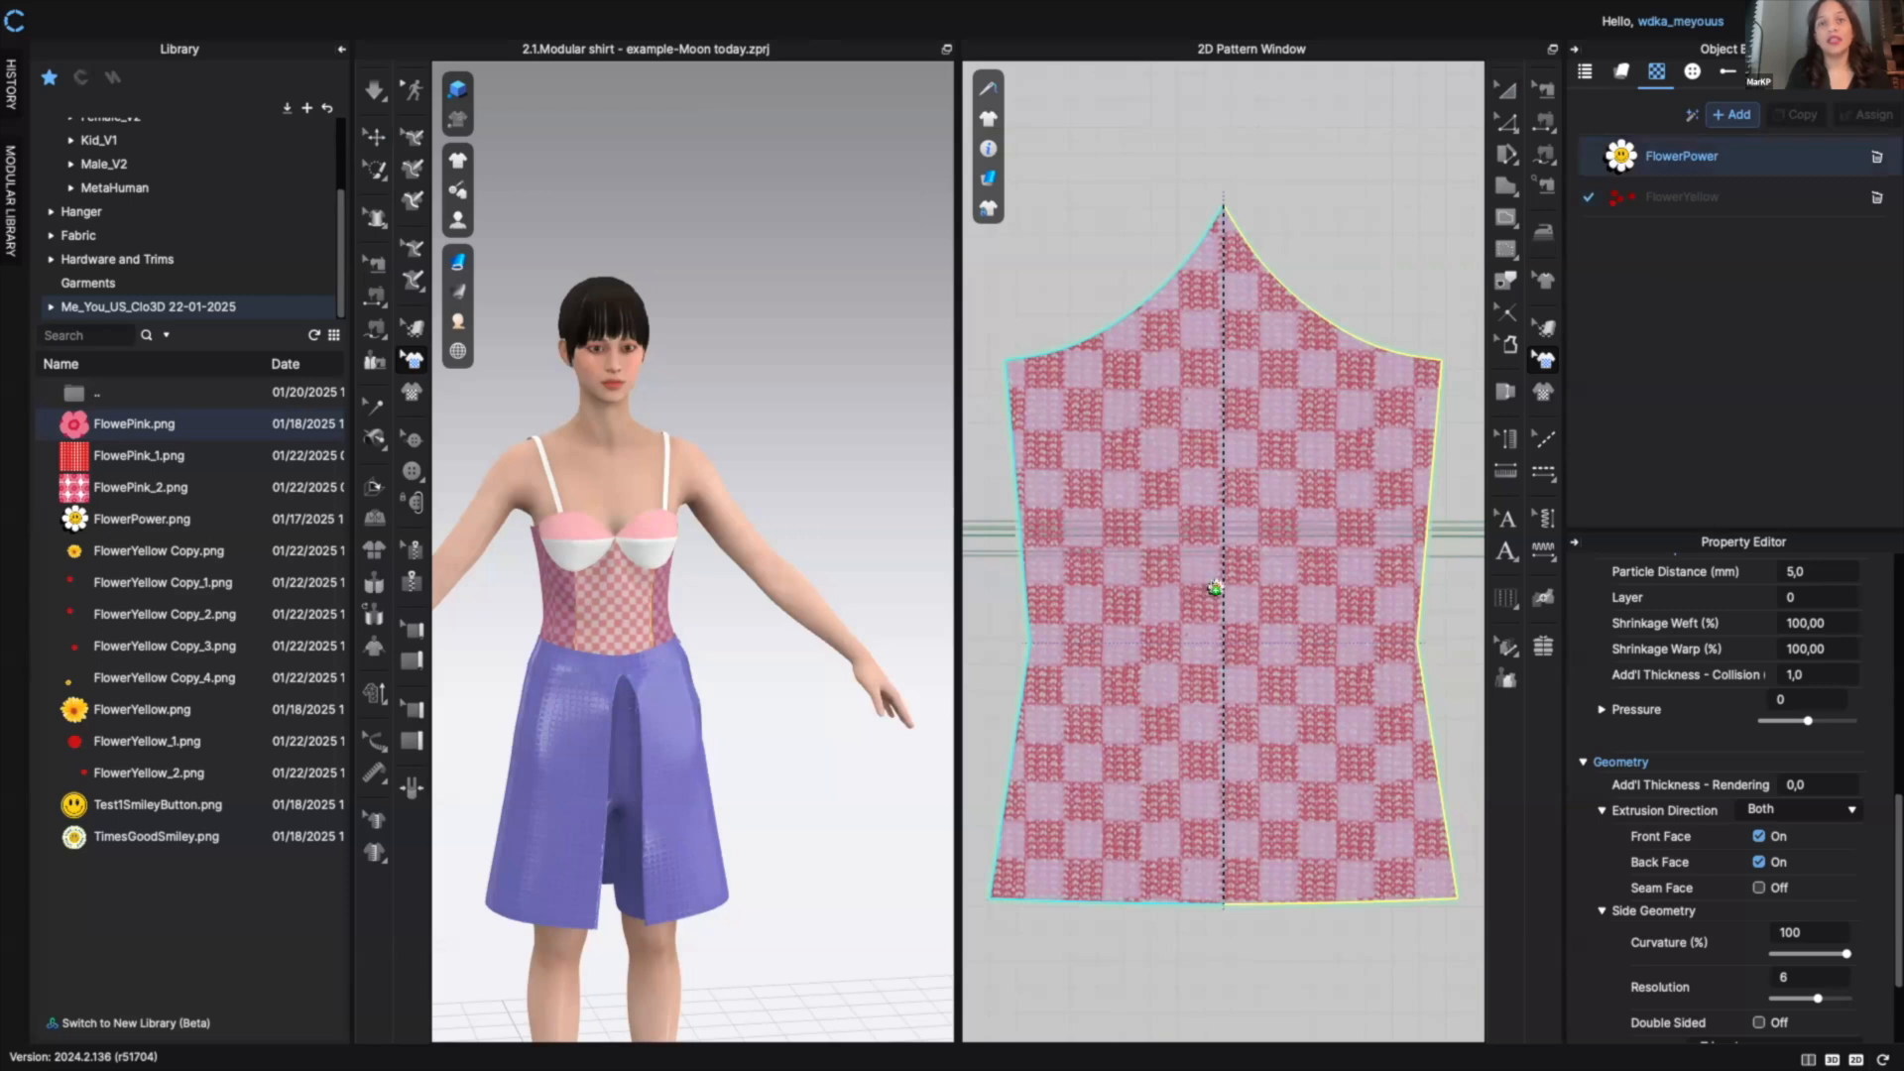
pyautogui.click(1215, 589)
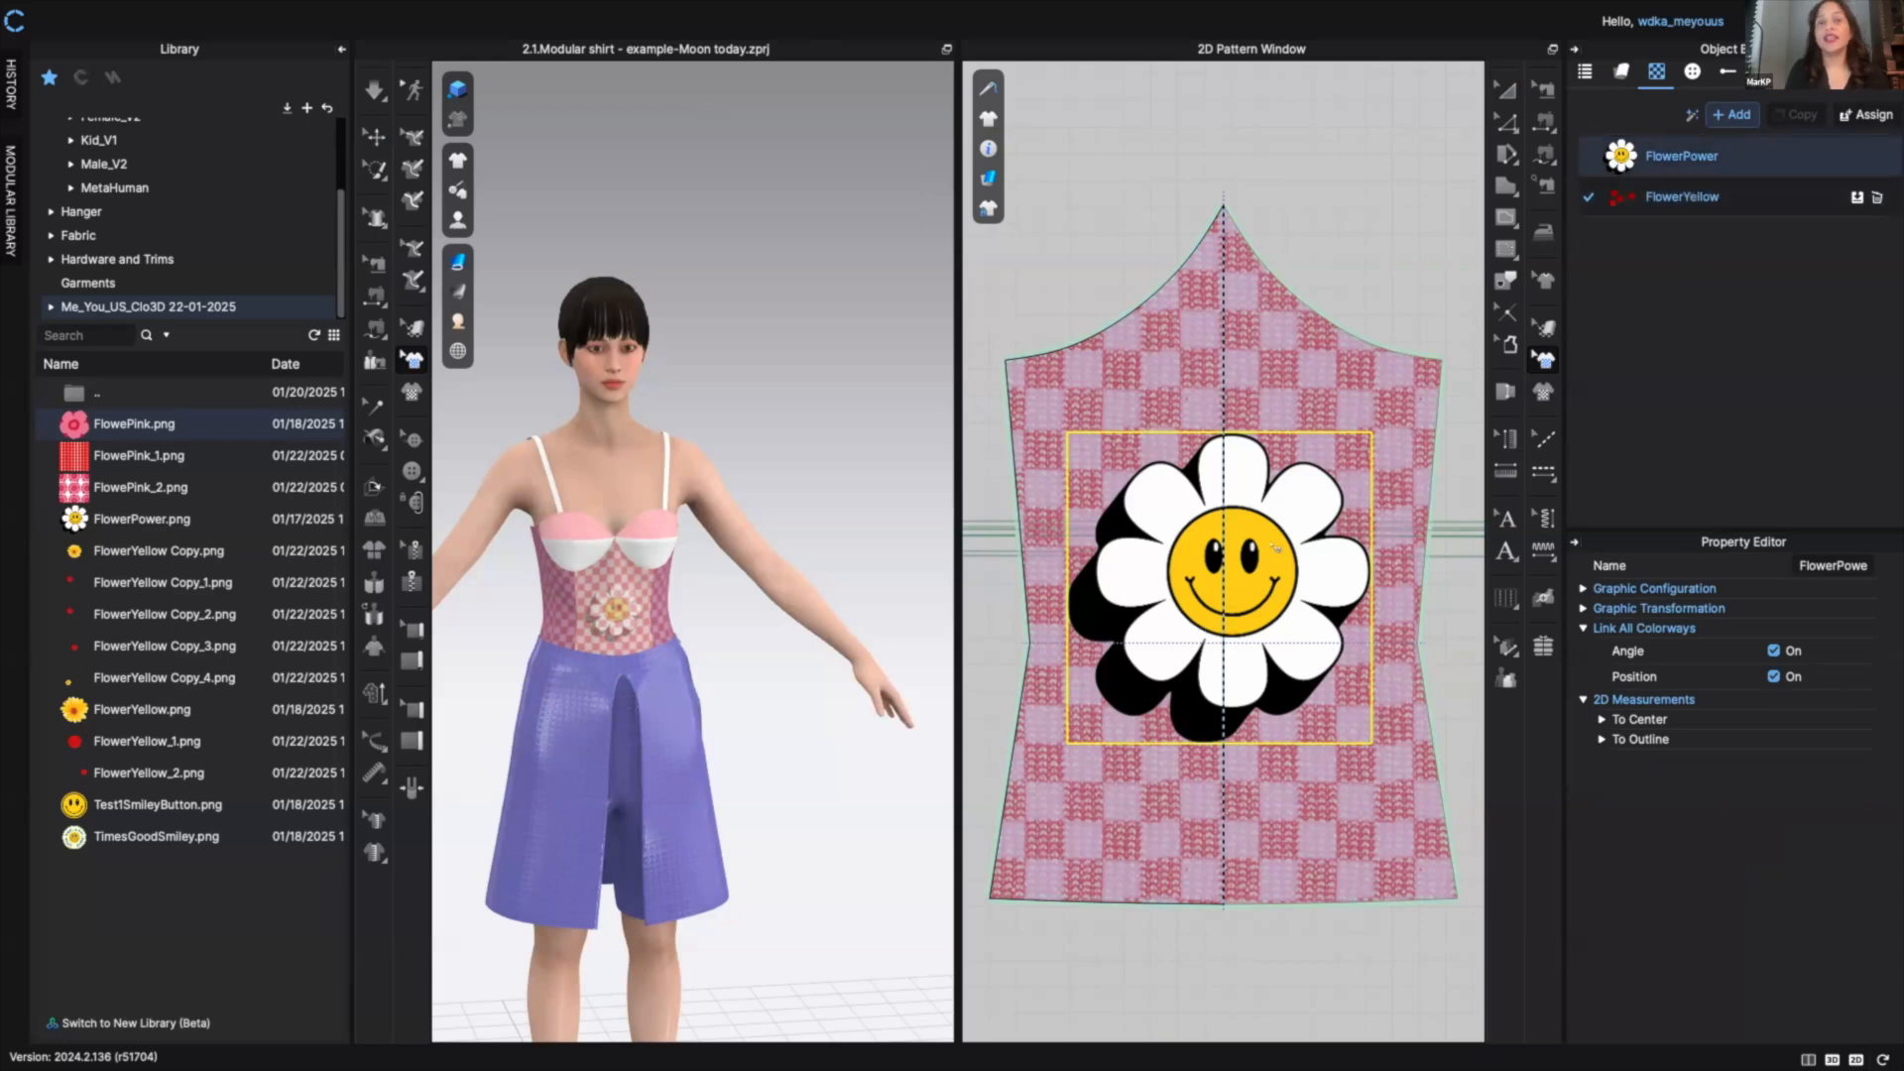
pyautogui.rightClick(1275, 548)
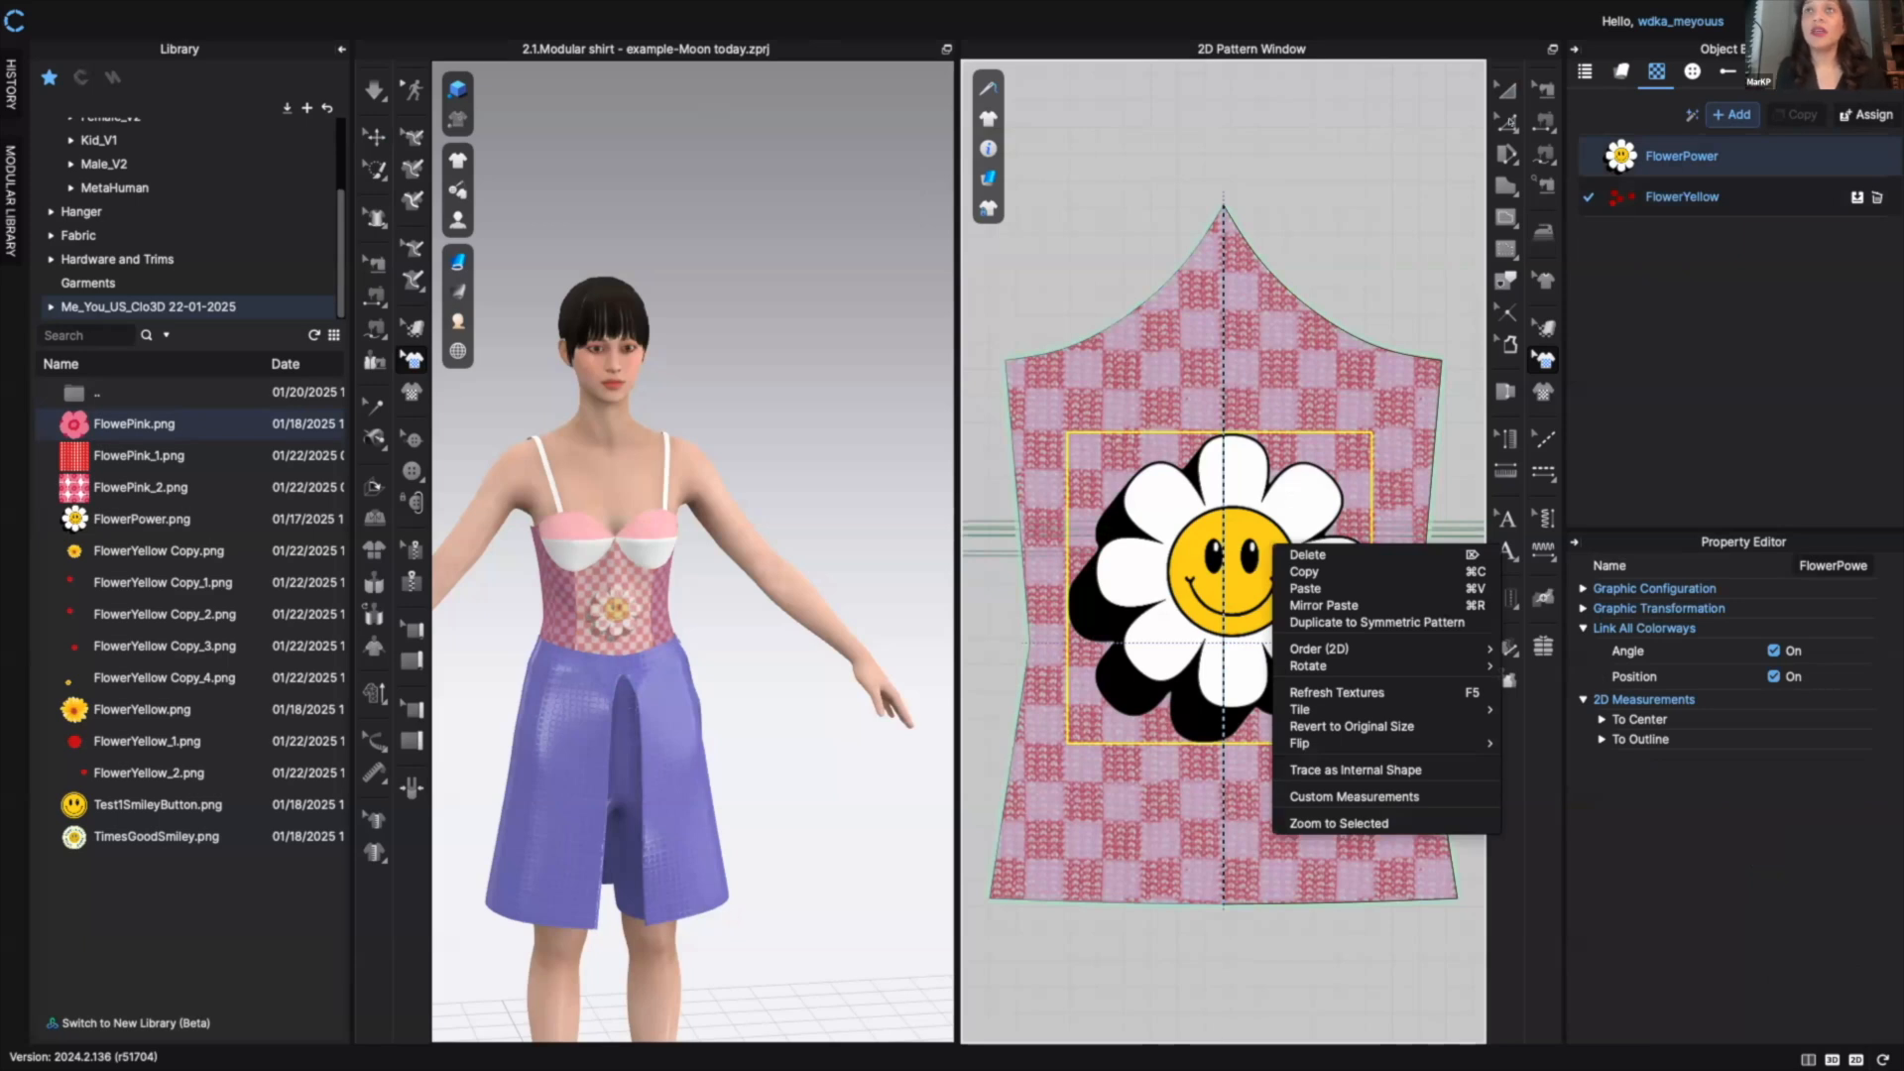
pyautogui.click(1506, 120)
pyautogui.click(1507, 120)
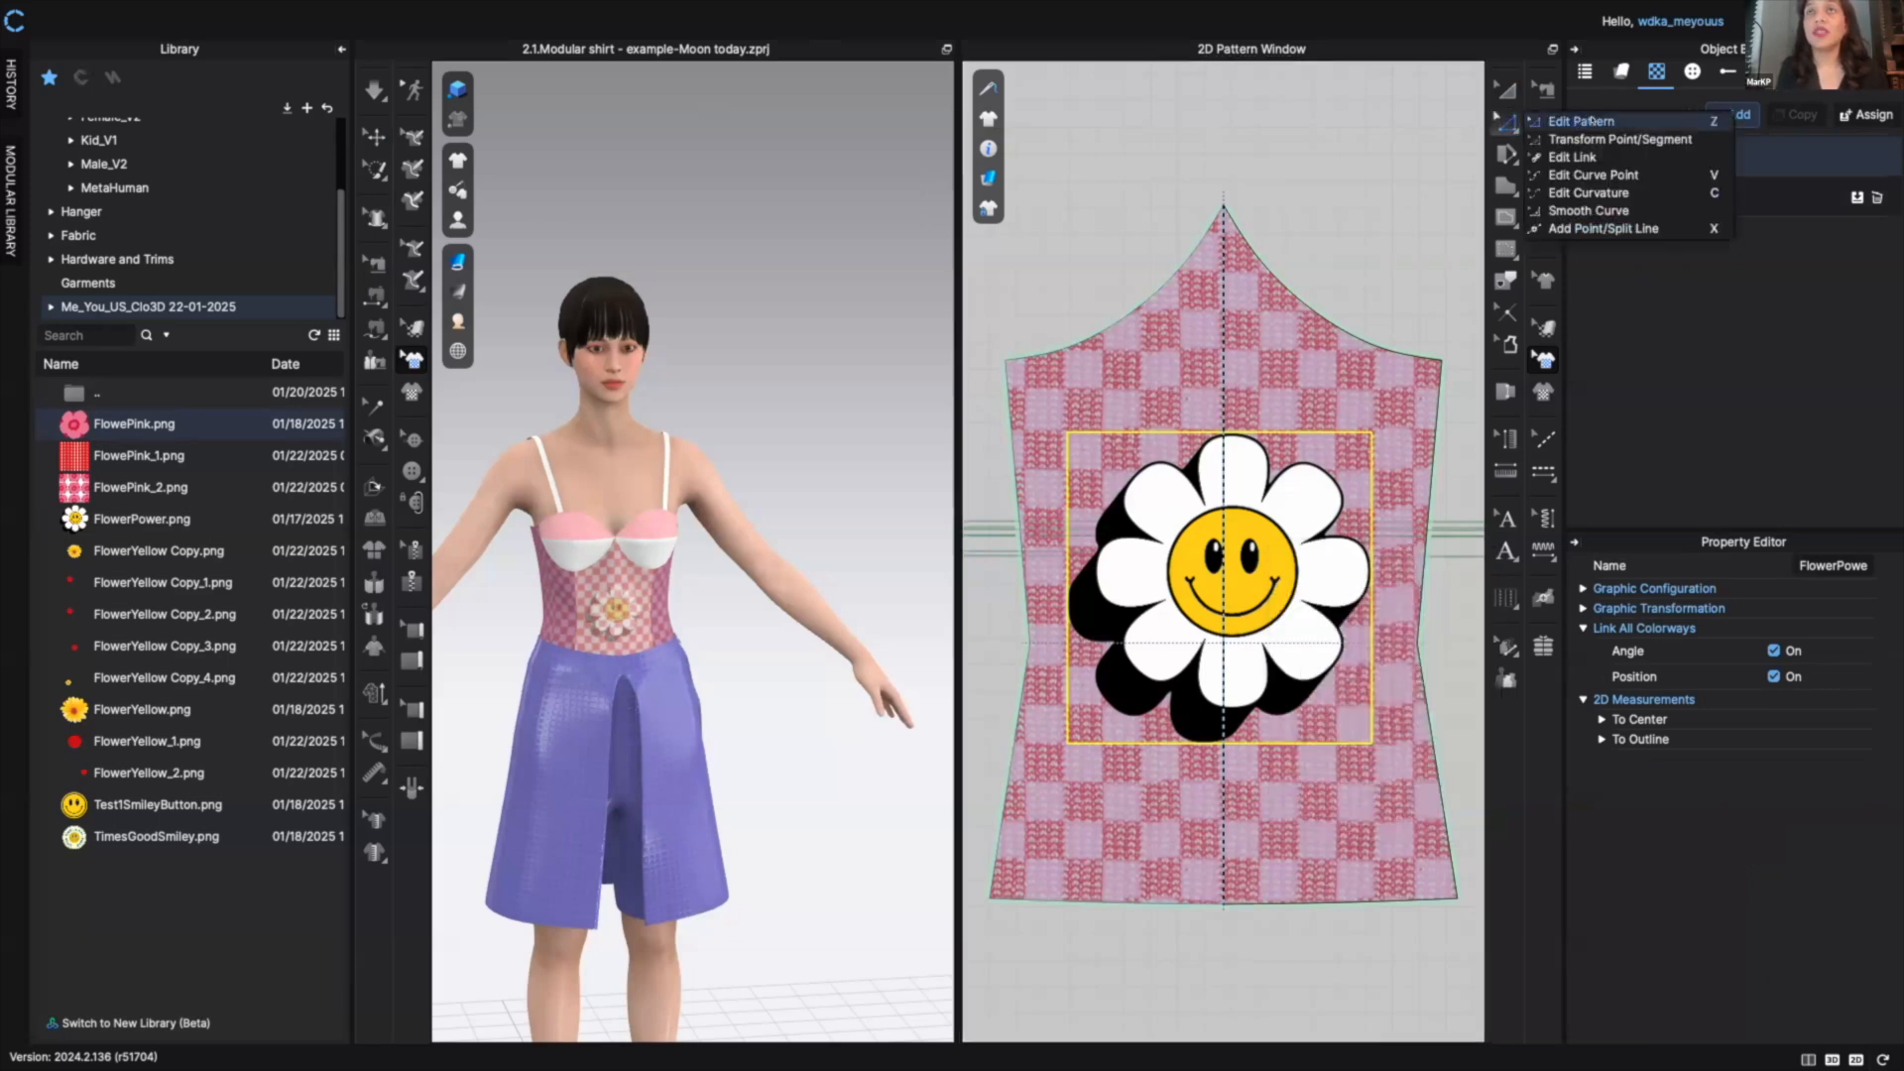
pyautogui.click(1597, 120)
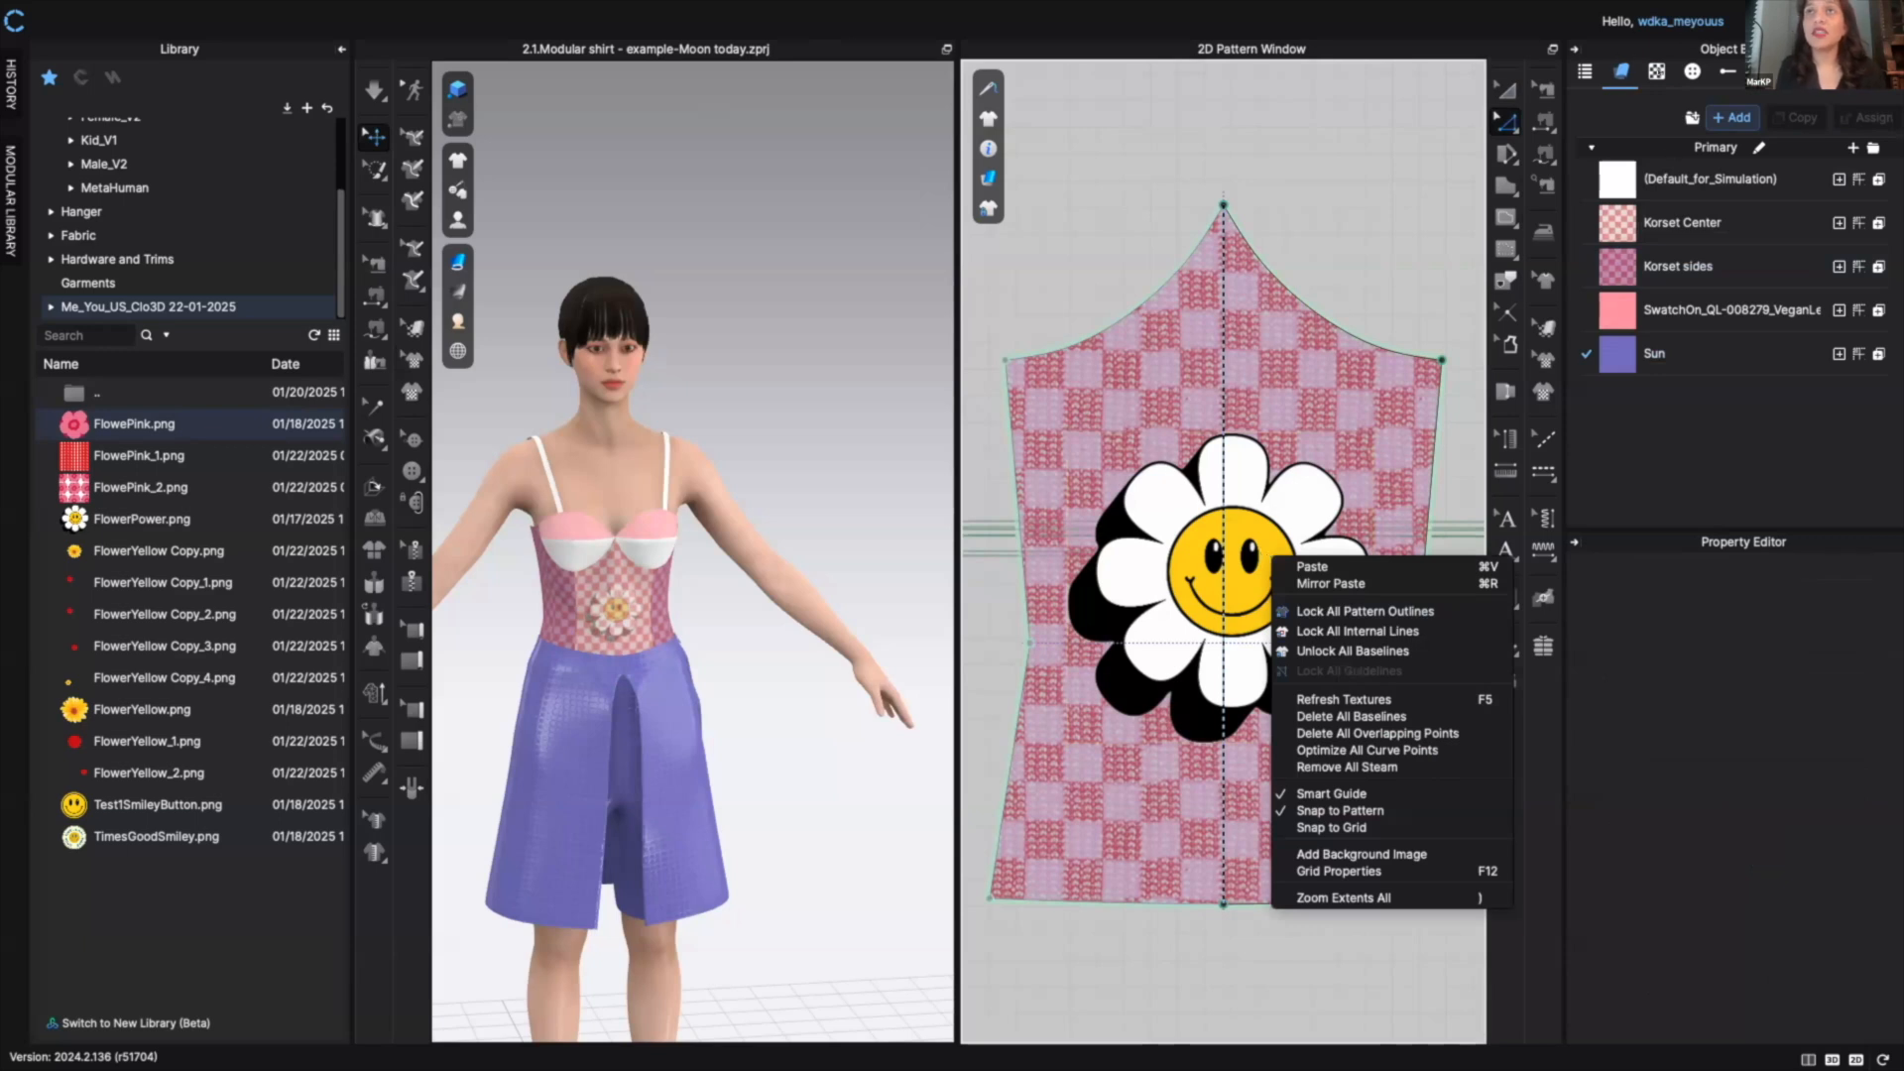
pyautogui.click(1653, 117)
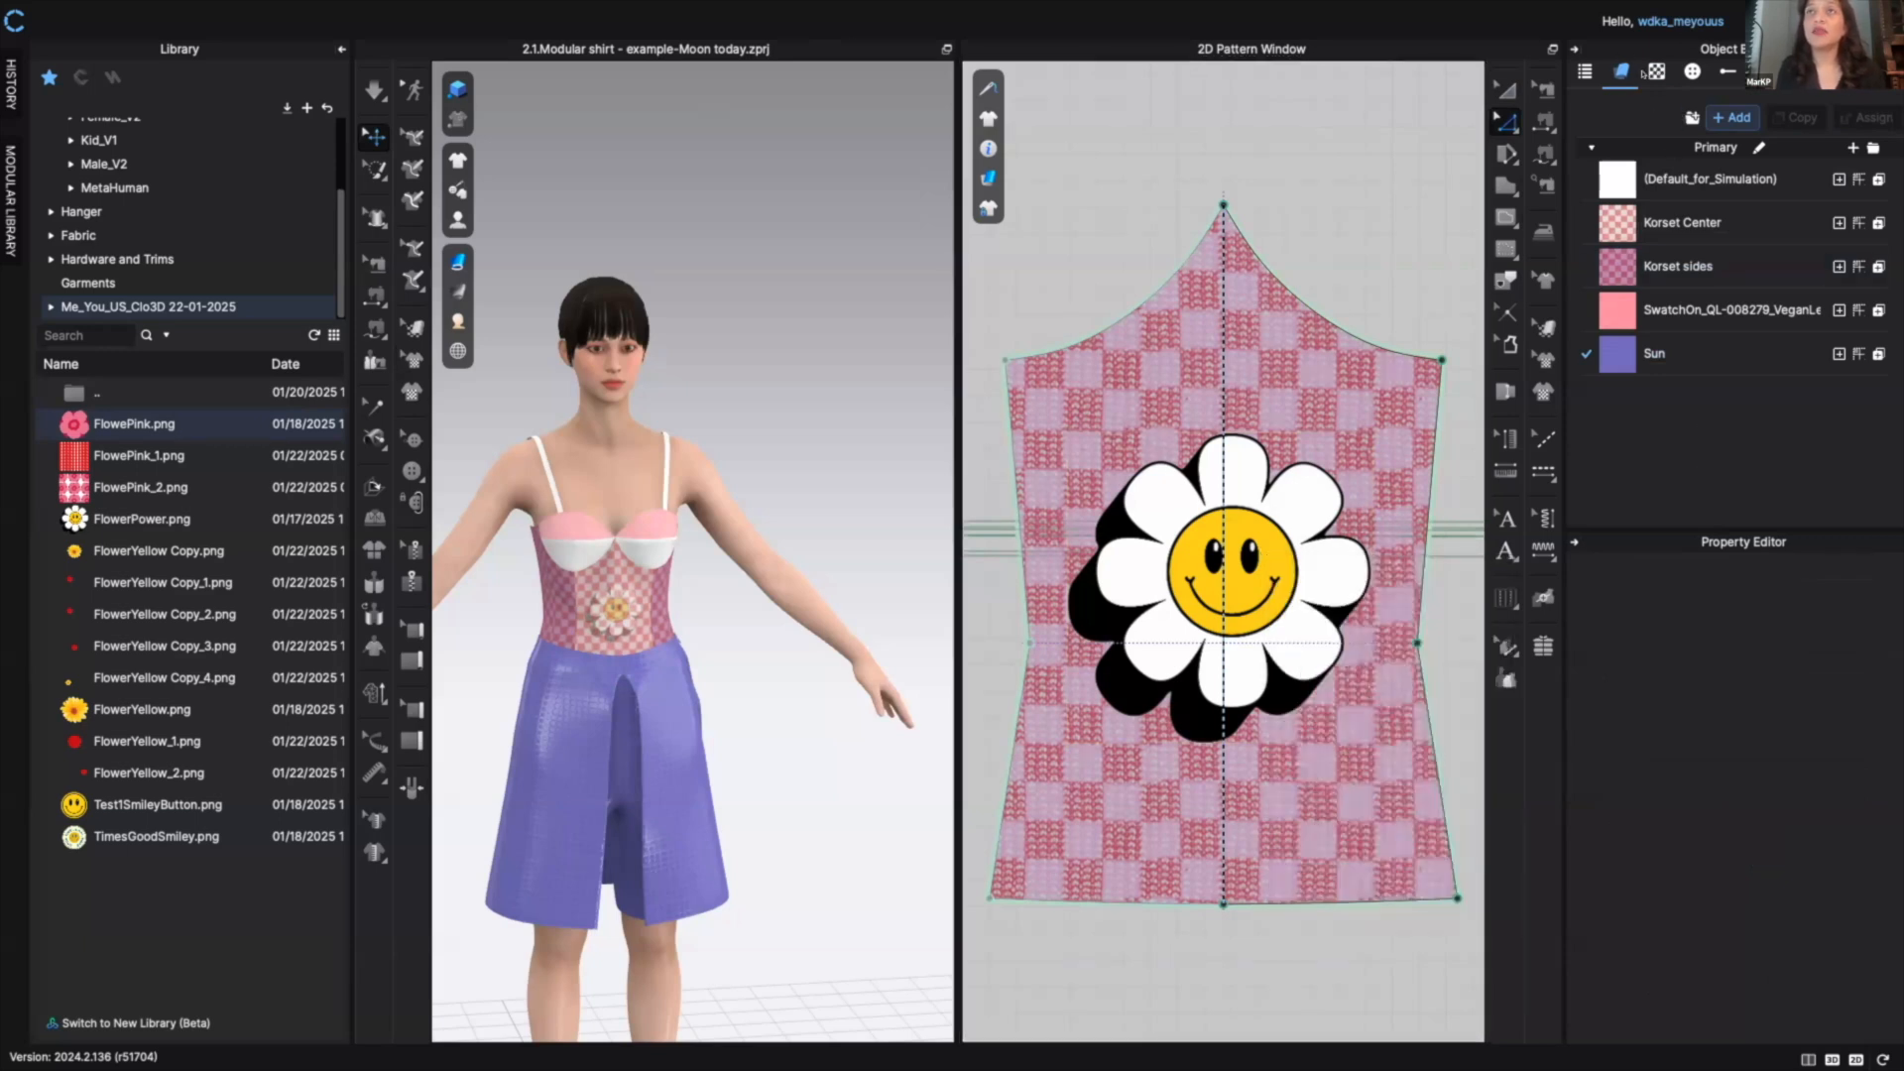
# - Trace the FlowerPower graphic on the front corset panel as an internal shape
pyautogui.click(1544, 359)
pyautogui.click(1312, 566)
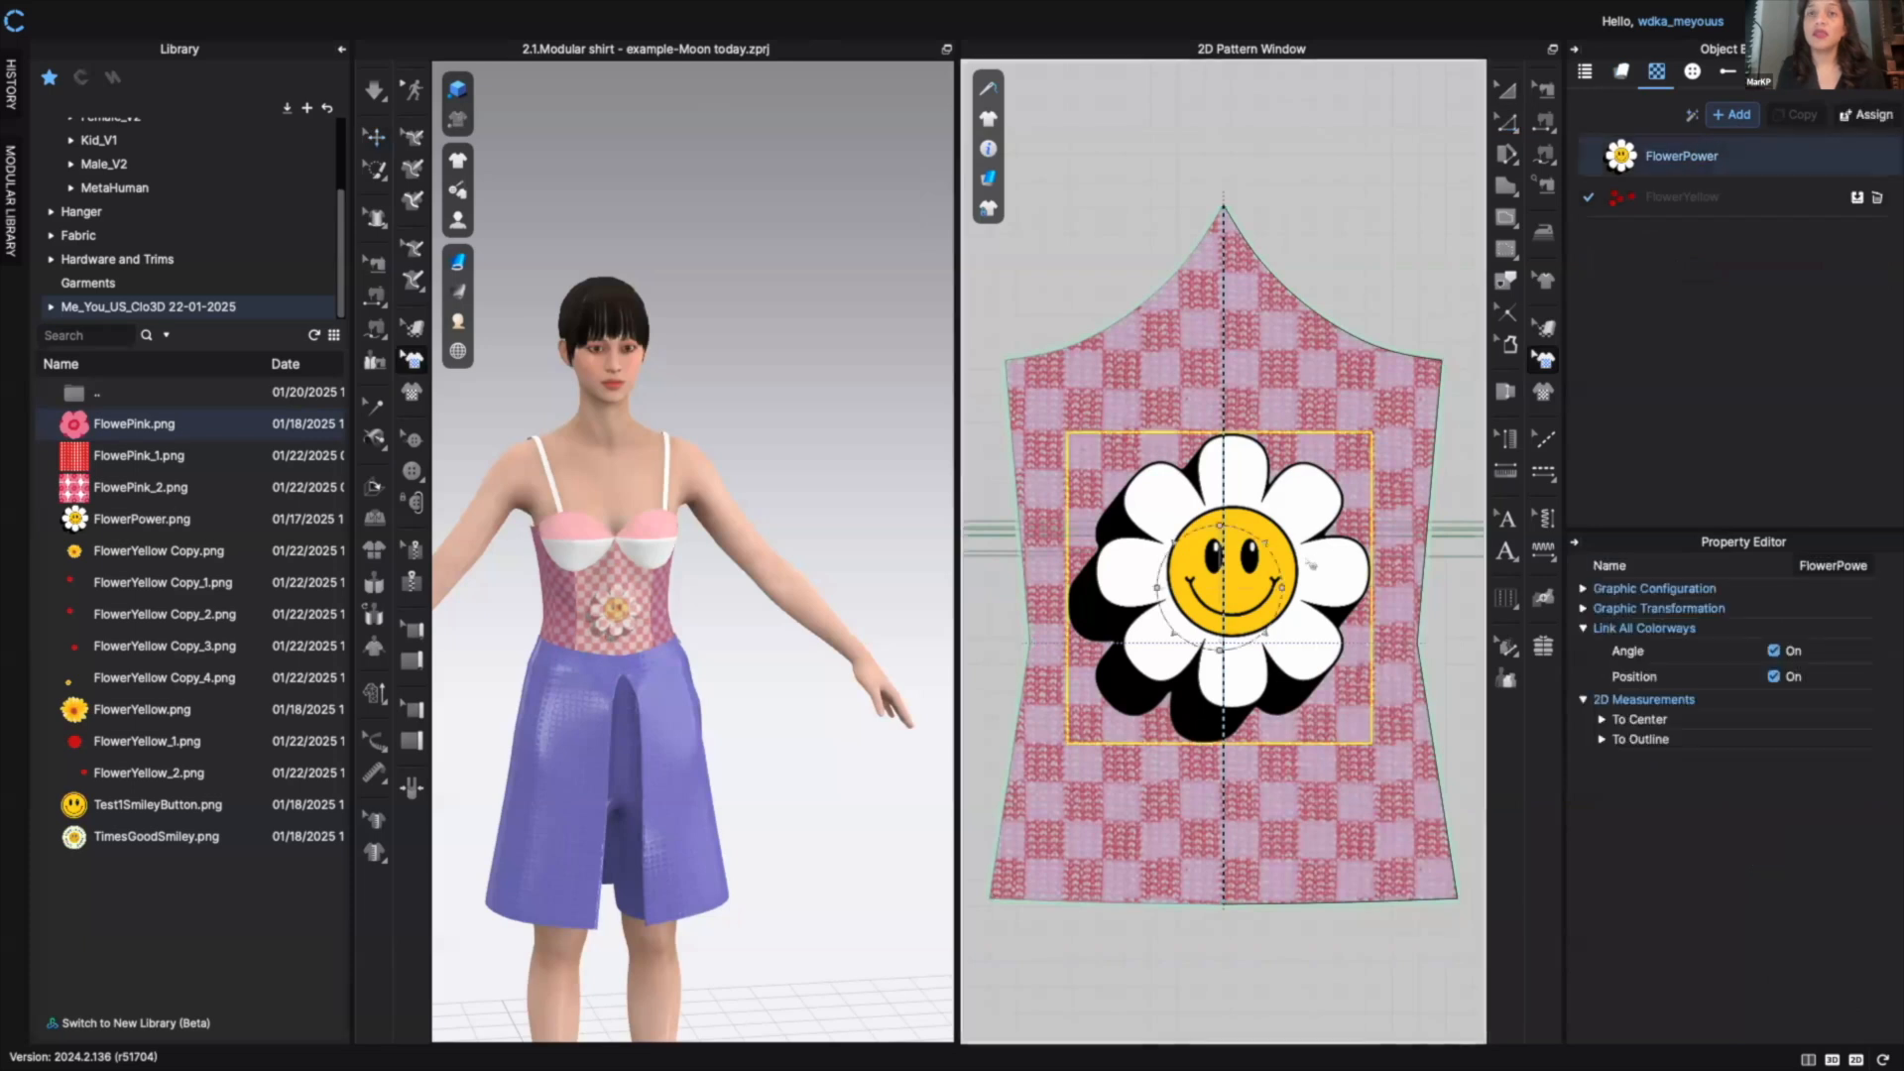
pyautogui.rightClick(1310, 564)
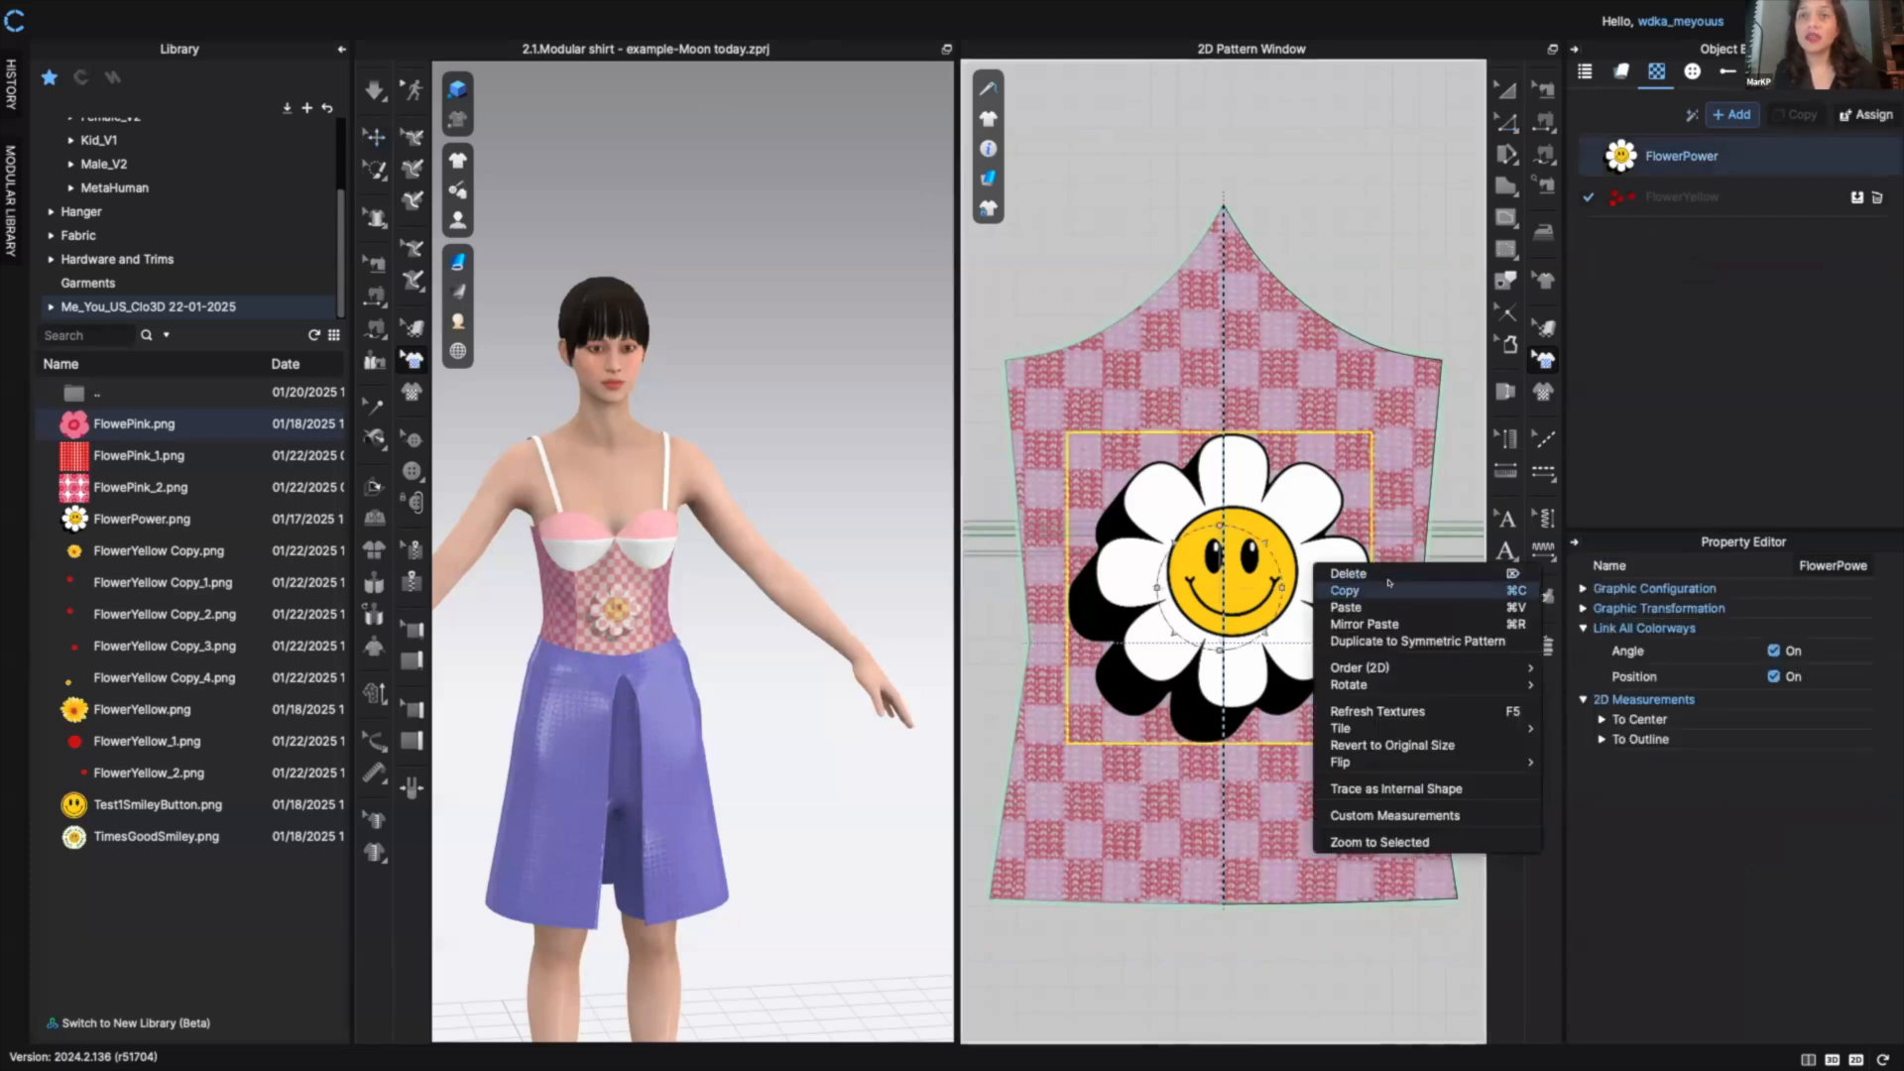
pyautogui.click(1400, 788)
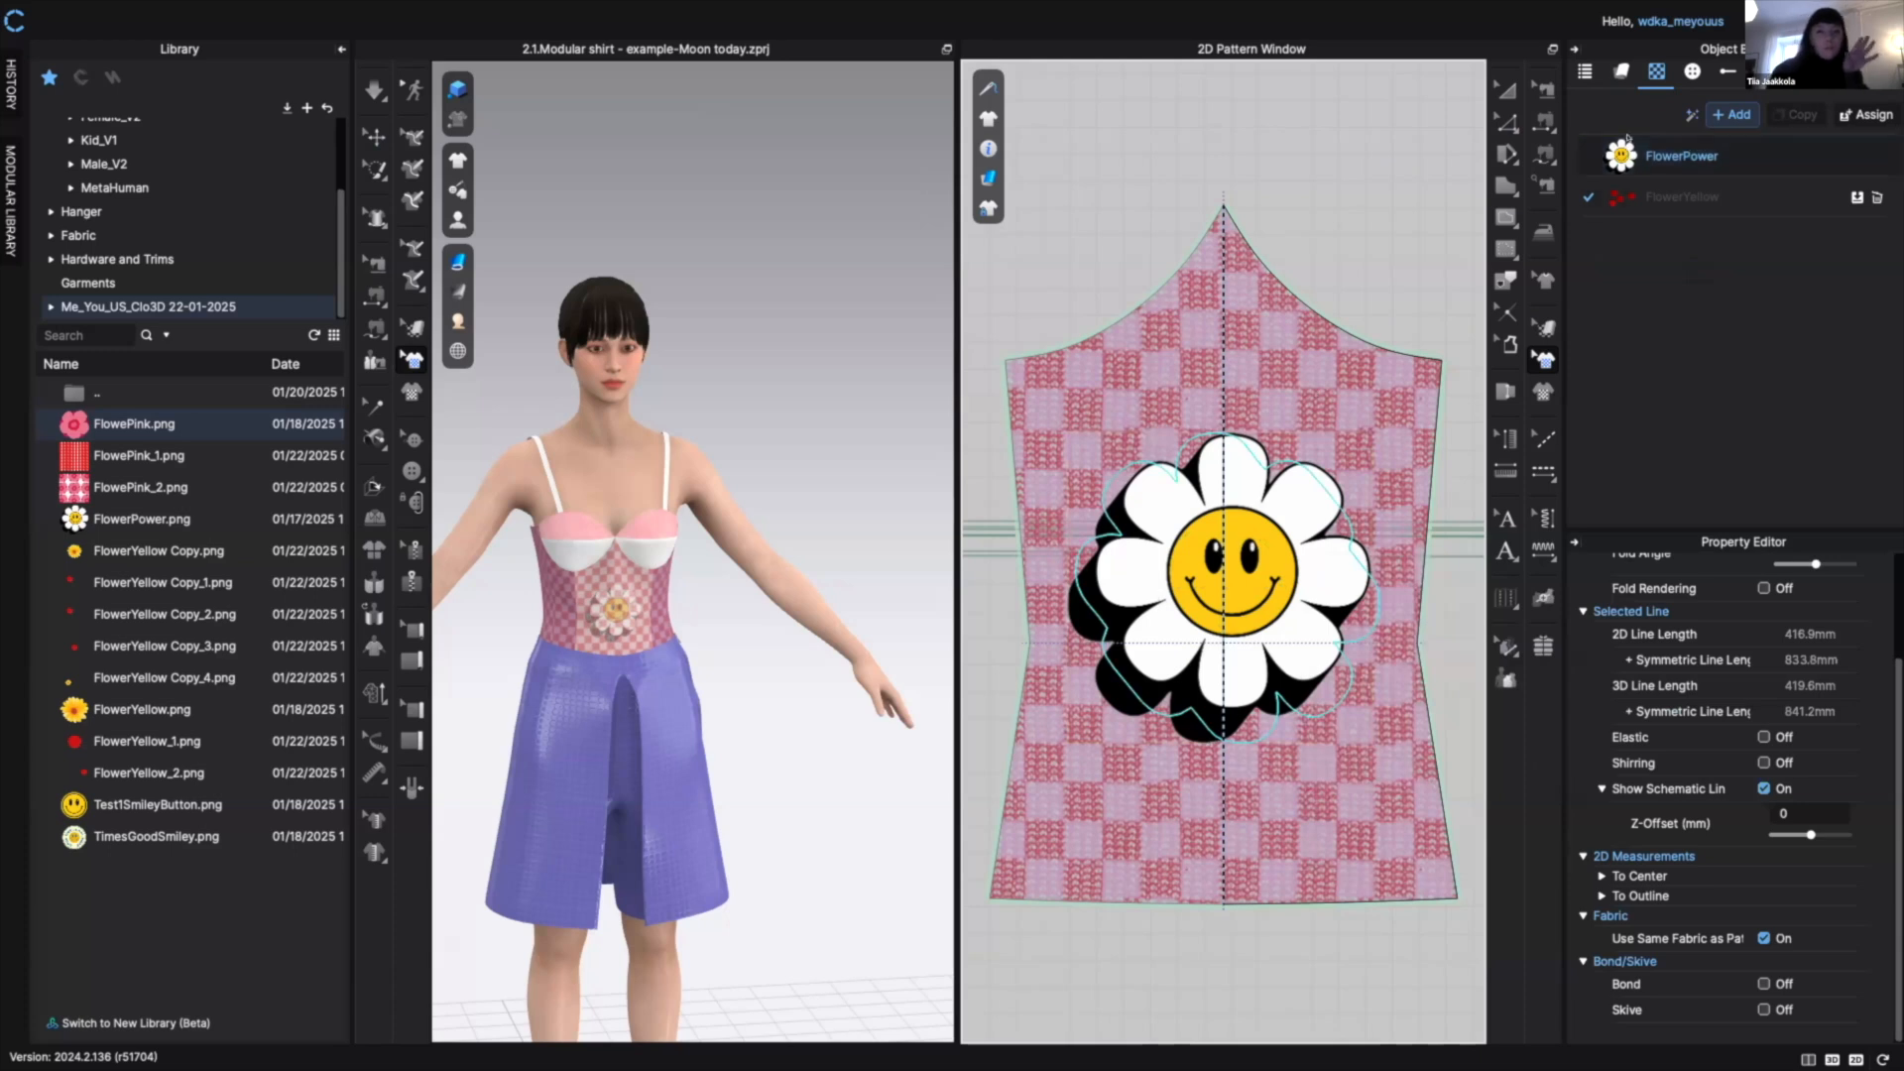
# - Move the FlowerPower graphic away from its traced outline to the front panel's upper edge
pyautogui.click(1610, 161)
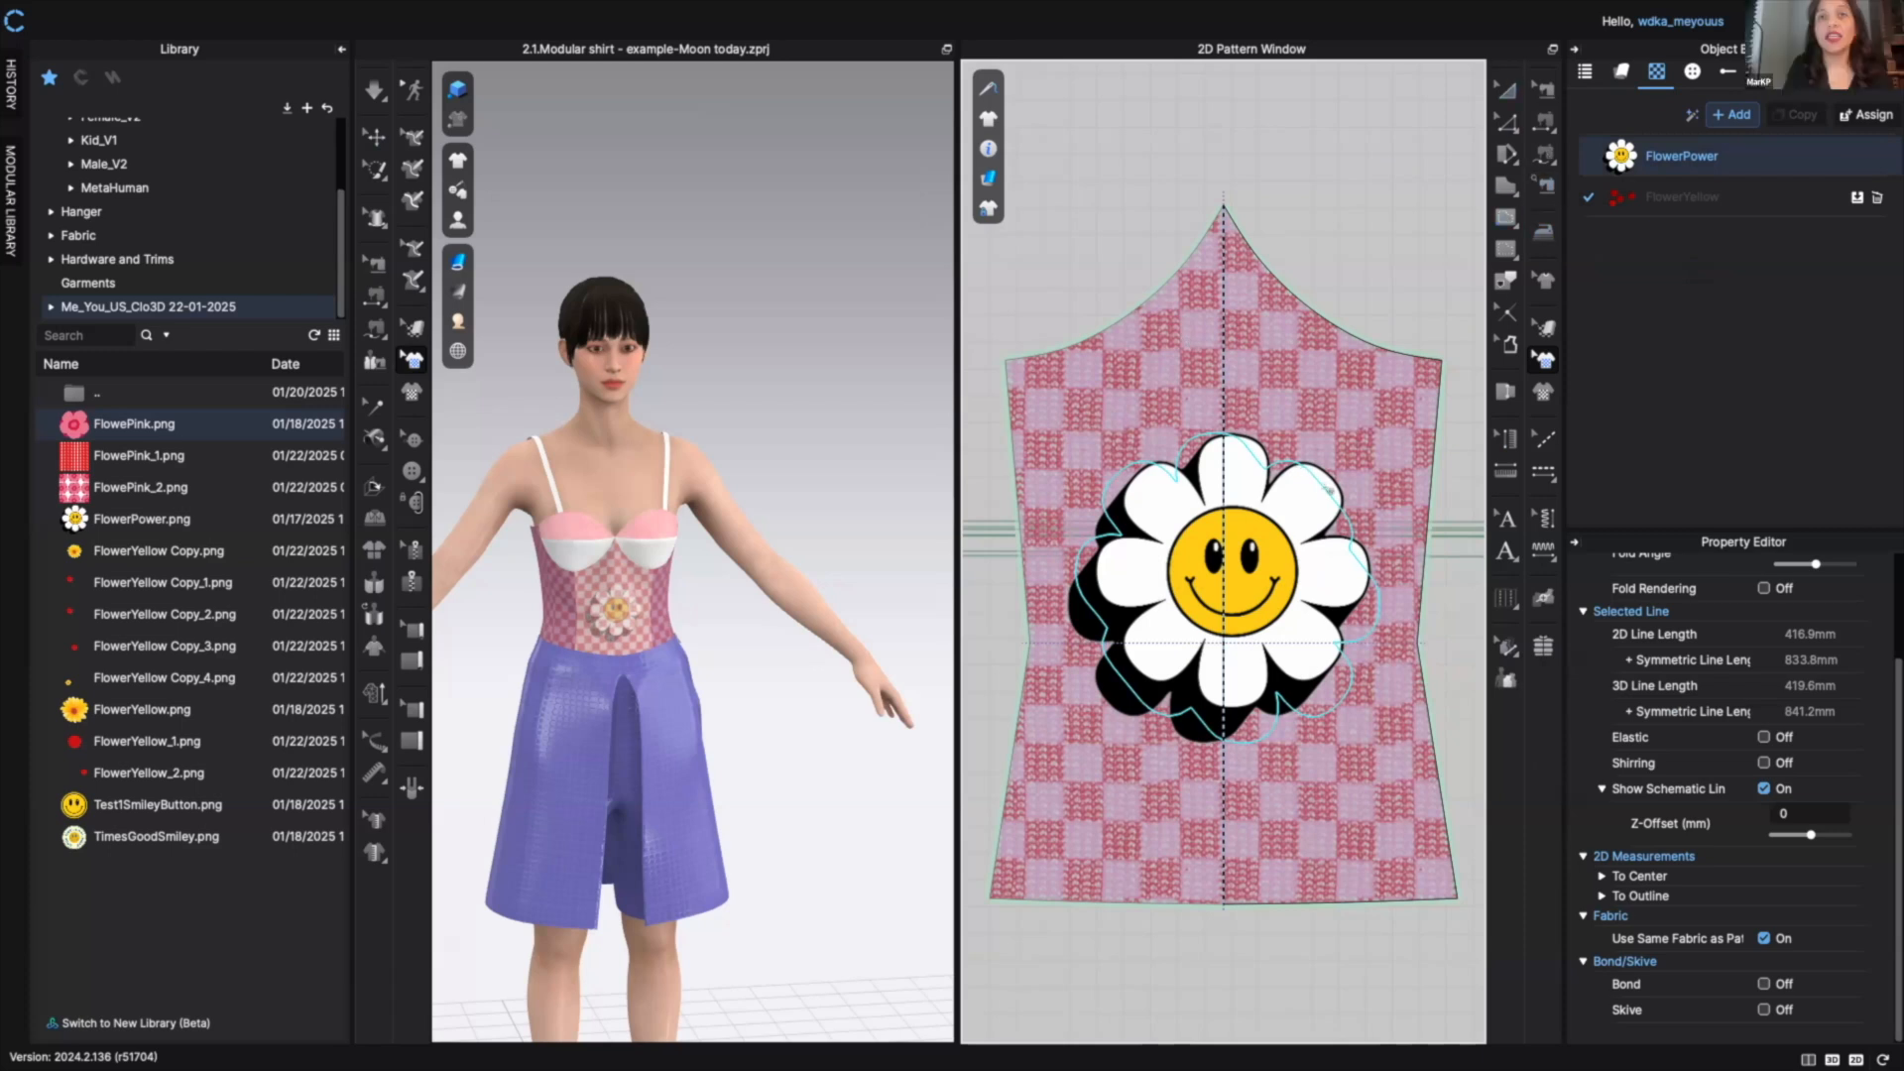
pyautogui.rightClick(1327, 500)
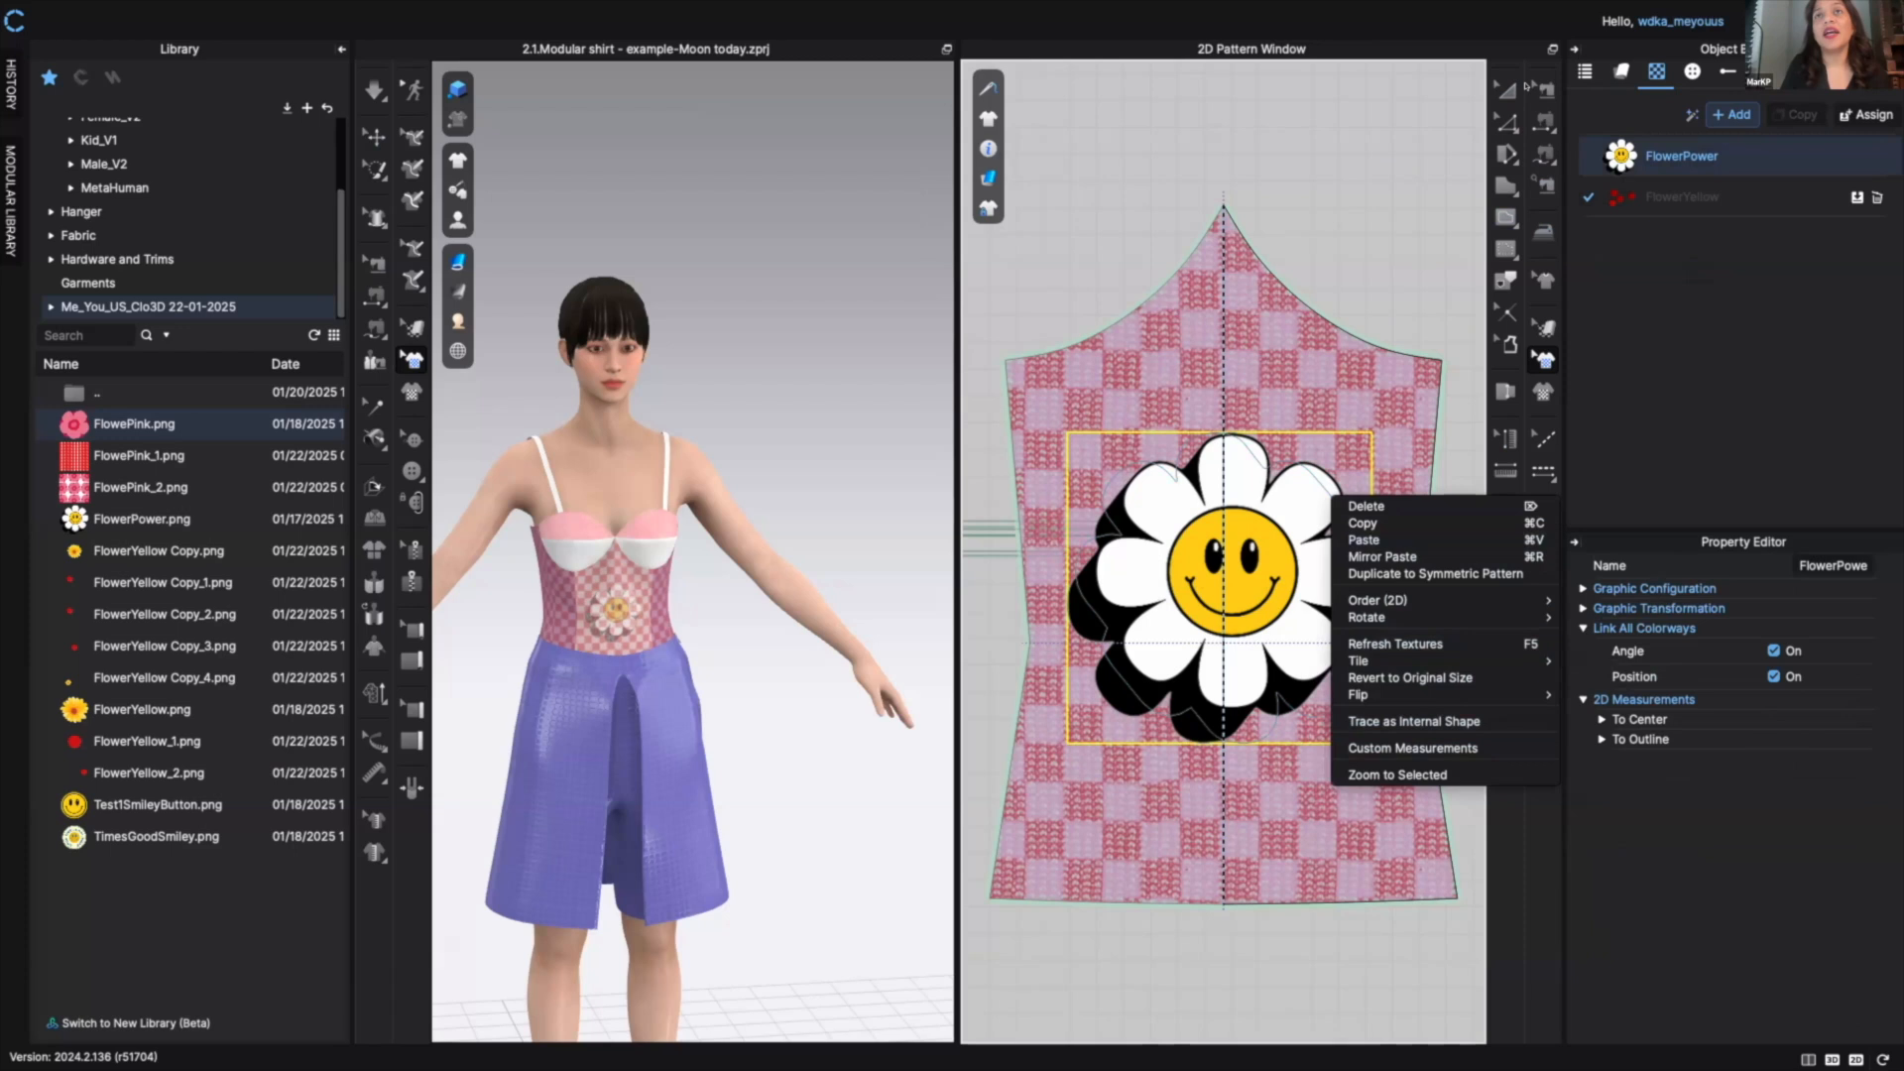
pyautogui.click(1511, 132)
pyautogui.moveTo(1255, 625); pyautogui.dragTo(1395, 189)
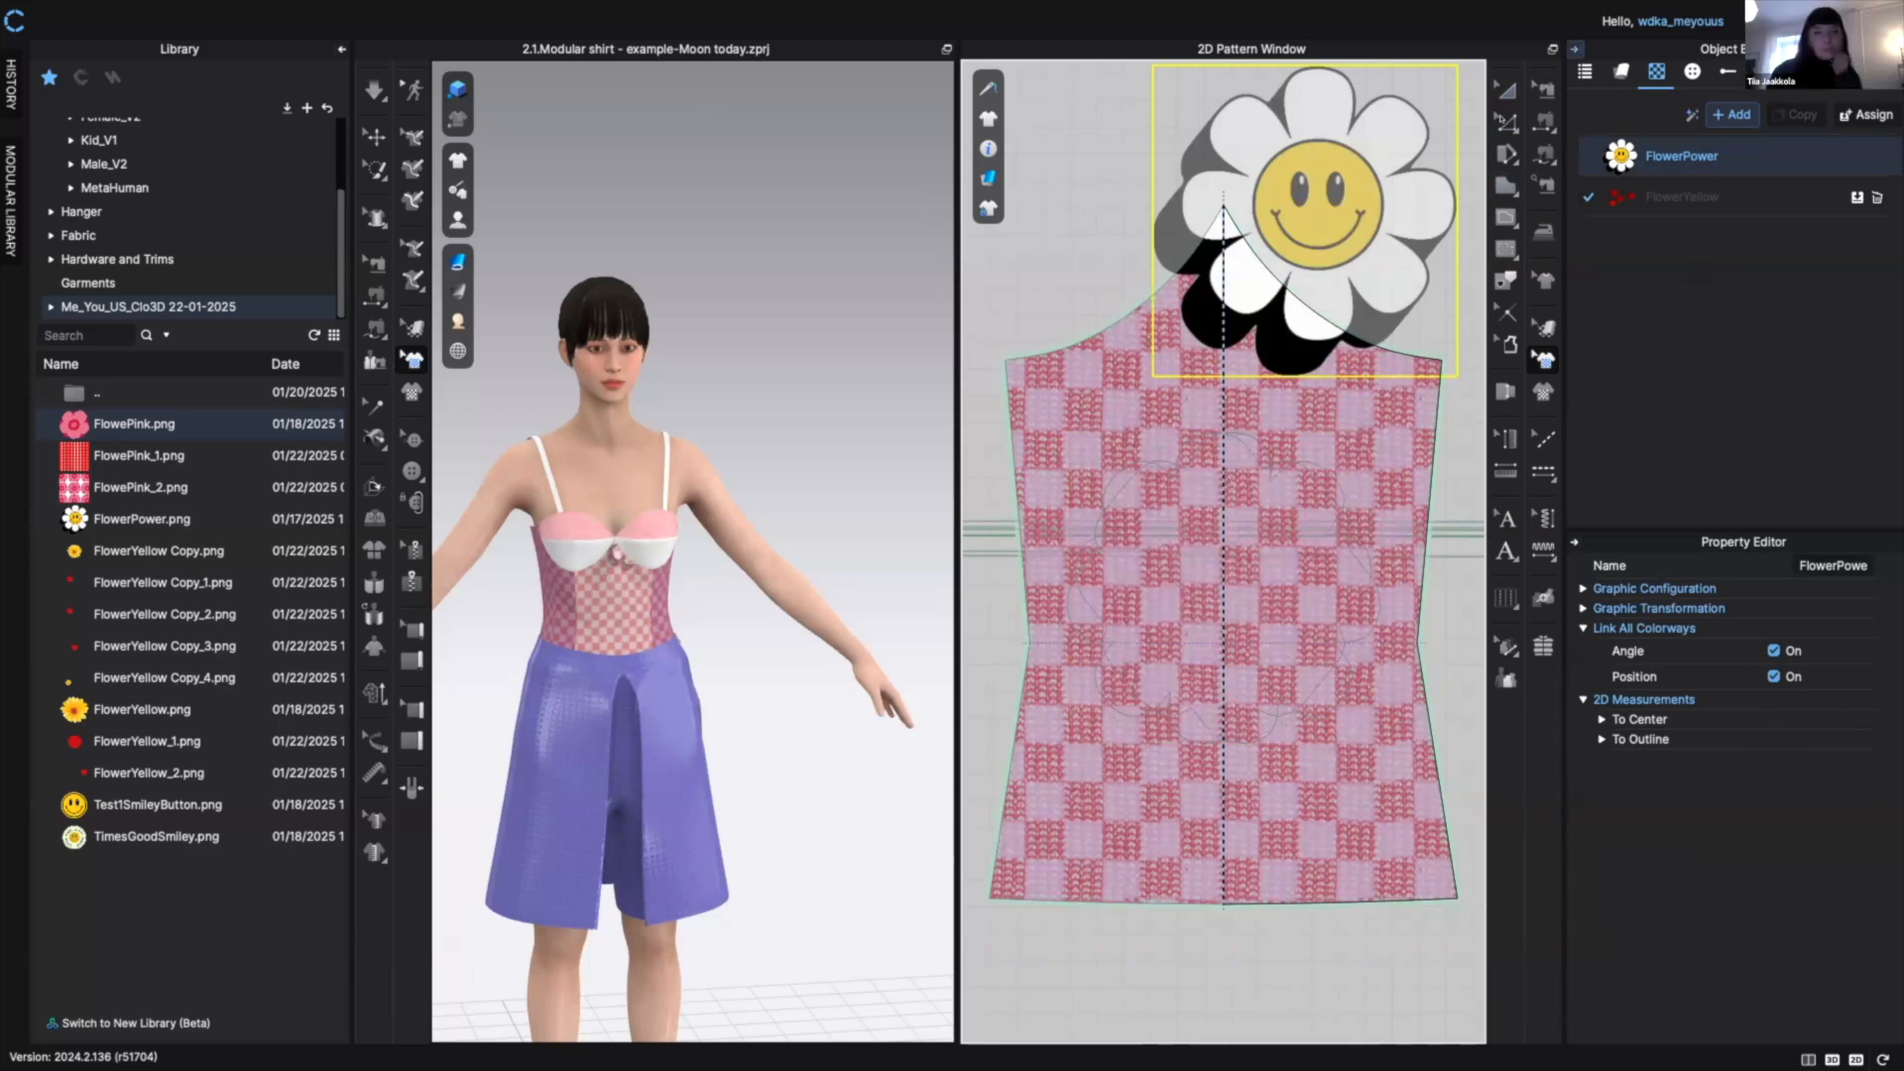
# - Examine the traced outline's points with Edit Pattern and check the options for one of them
pyautogui.click(1506, 89)
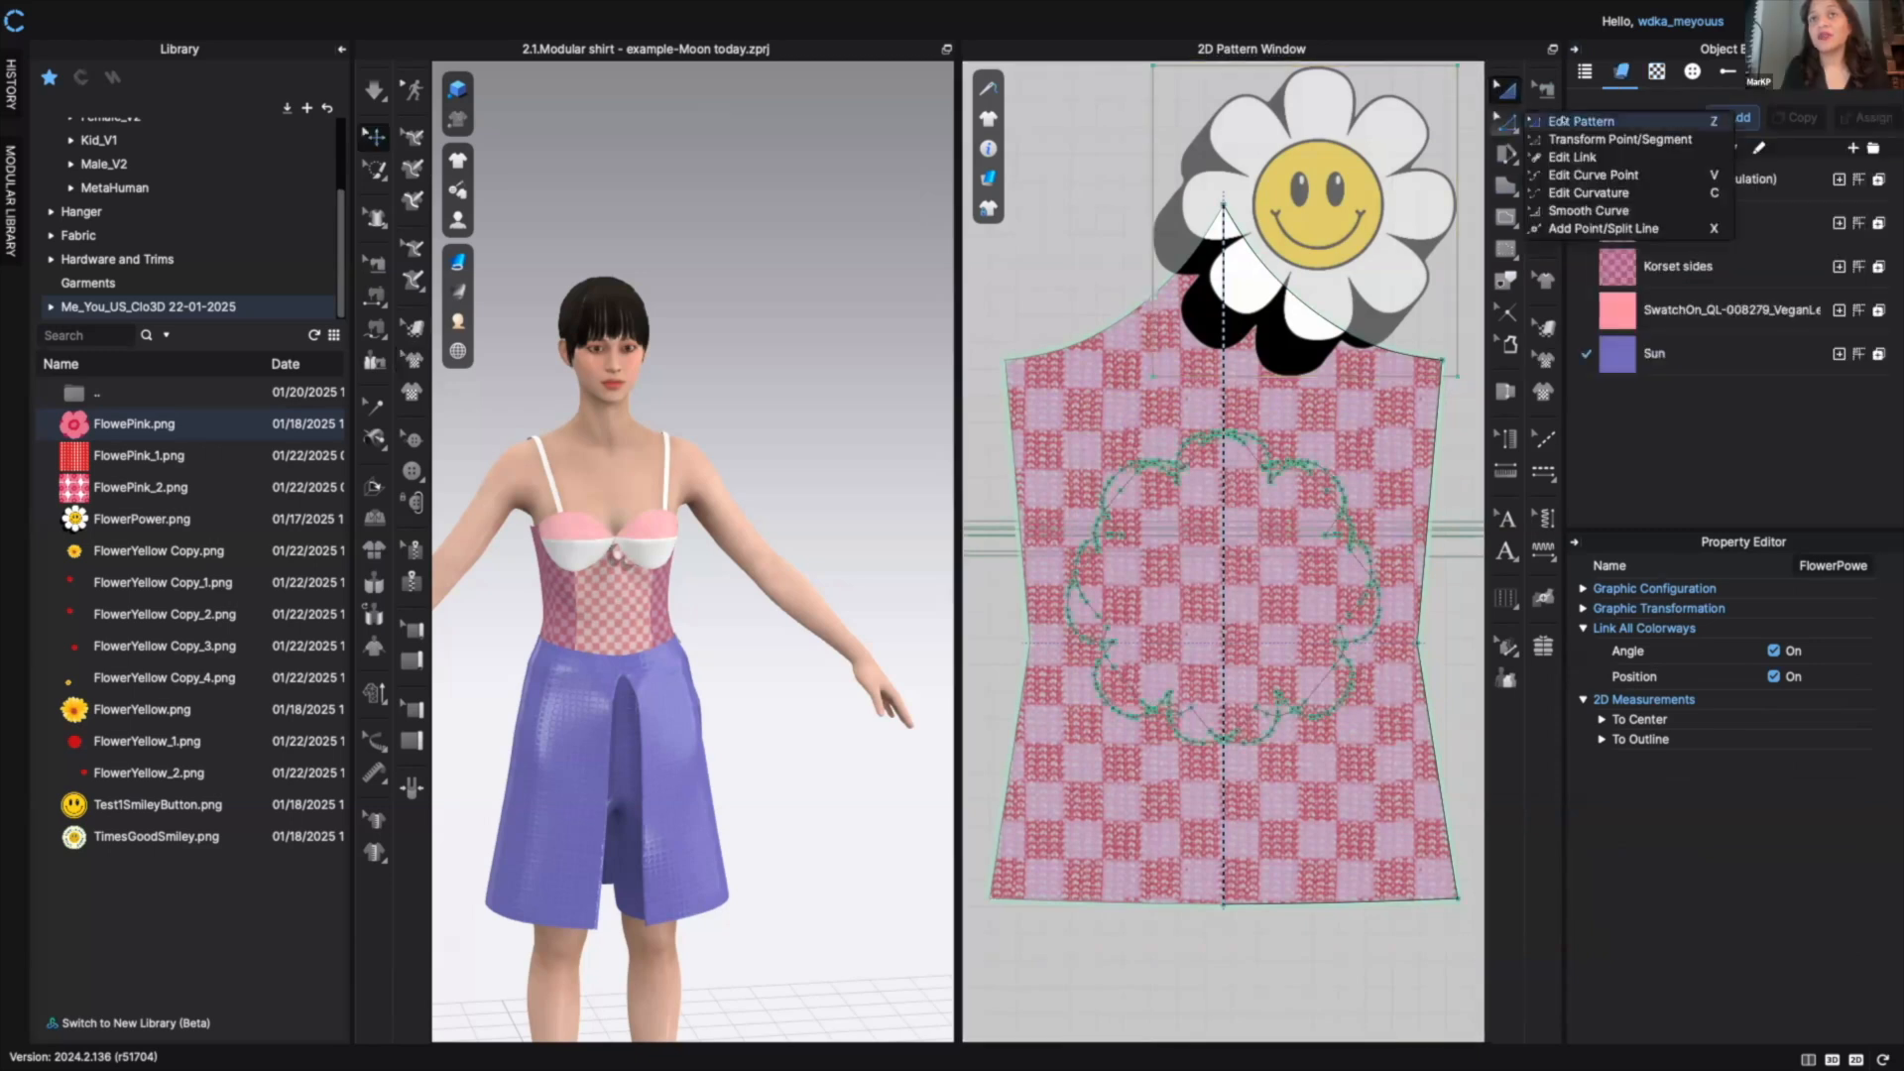
pyautogui.click(1505, 121)
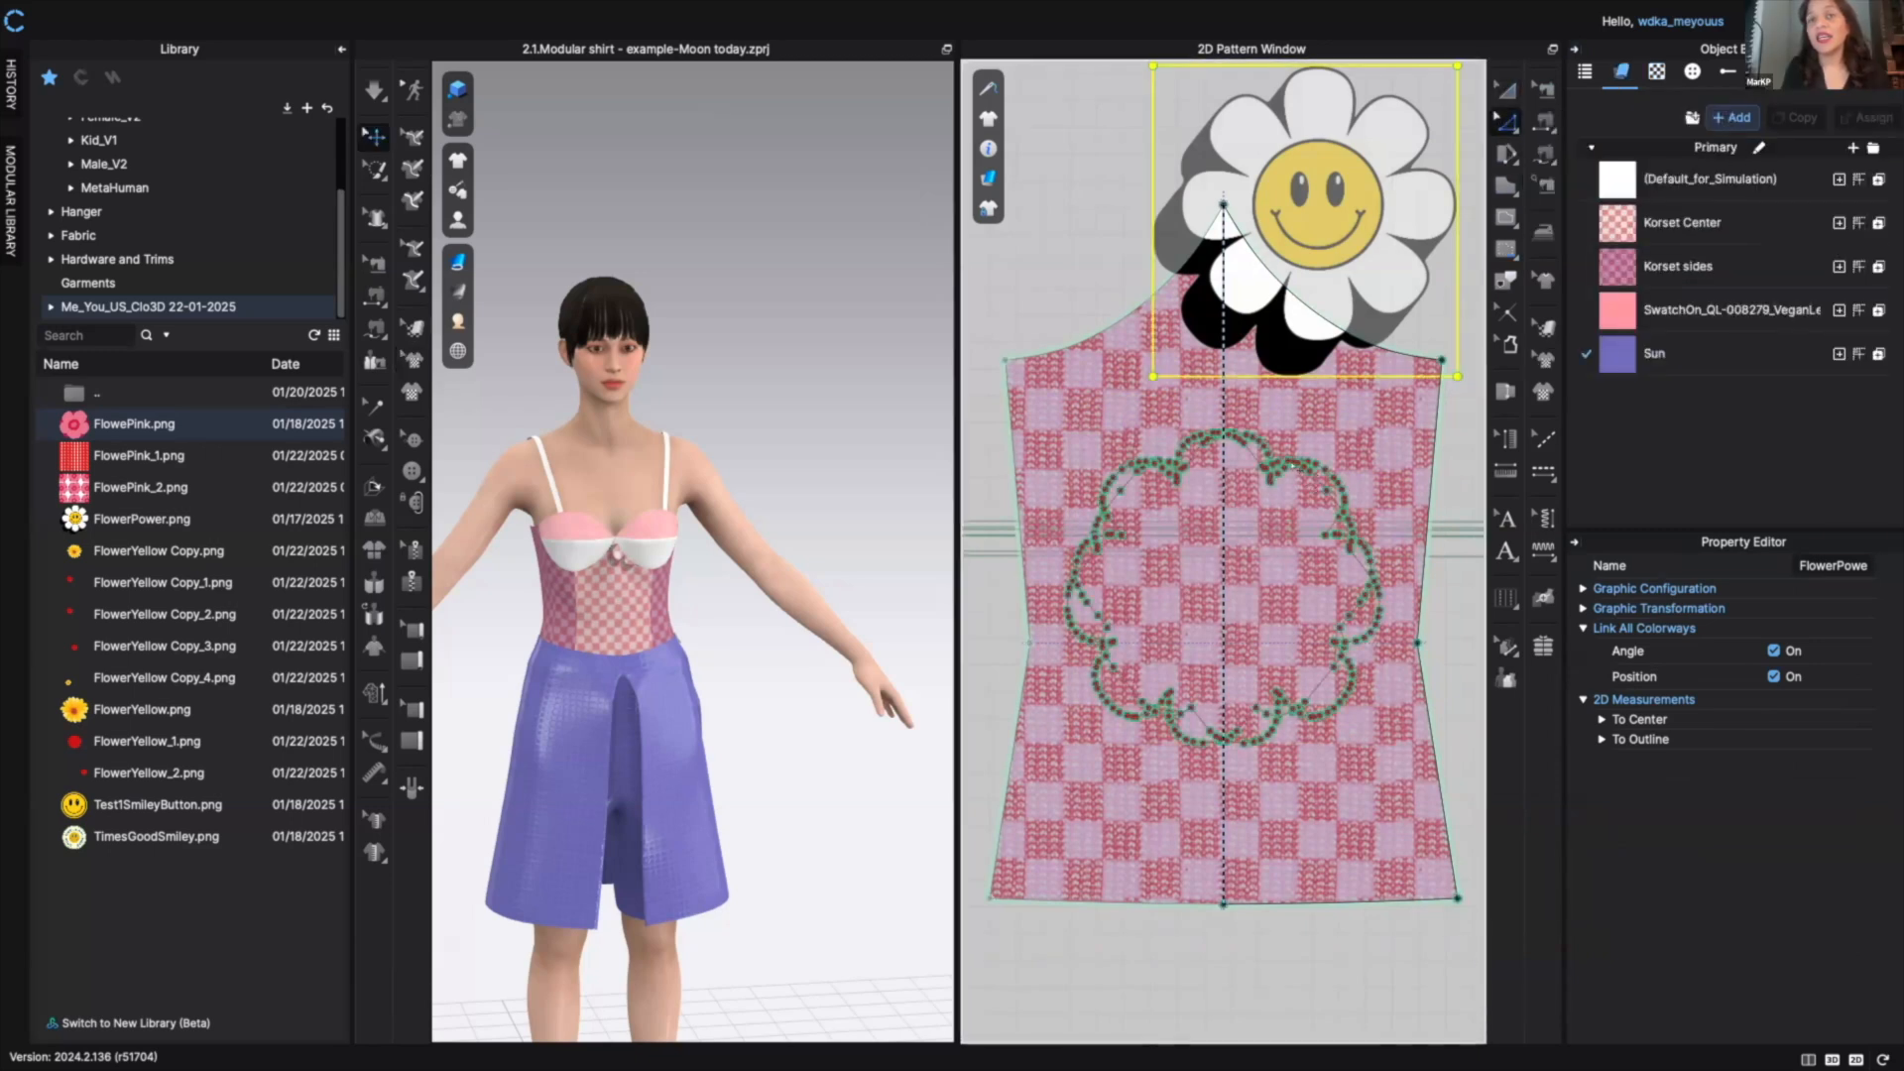
pyautogui.rightClick(1302, 465)
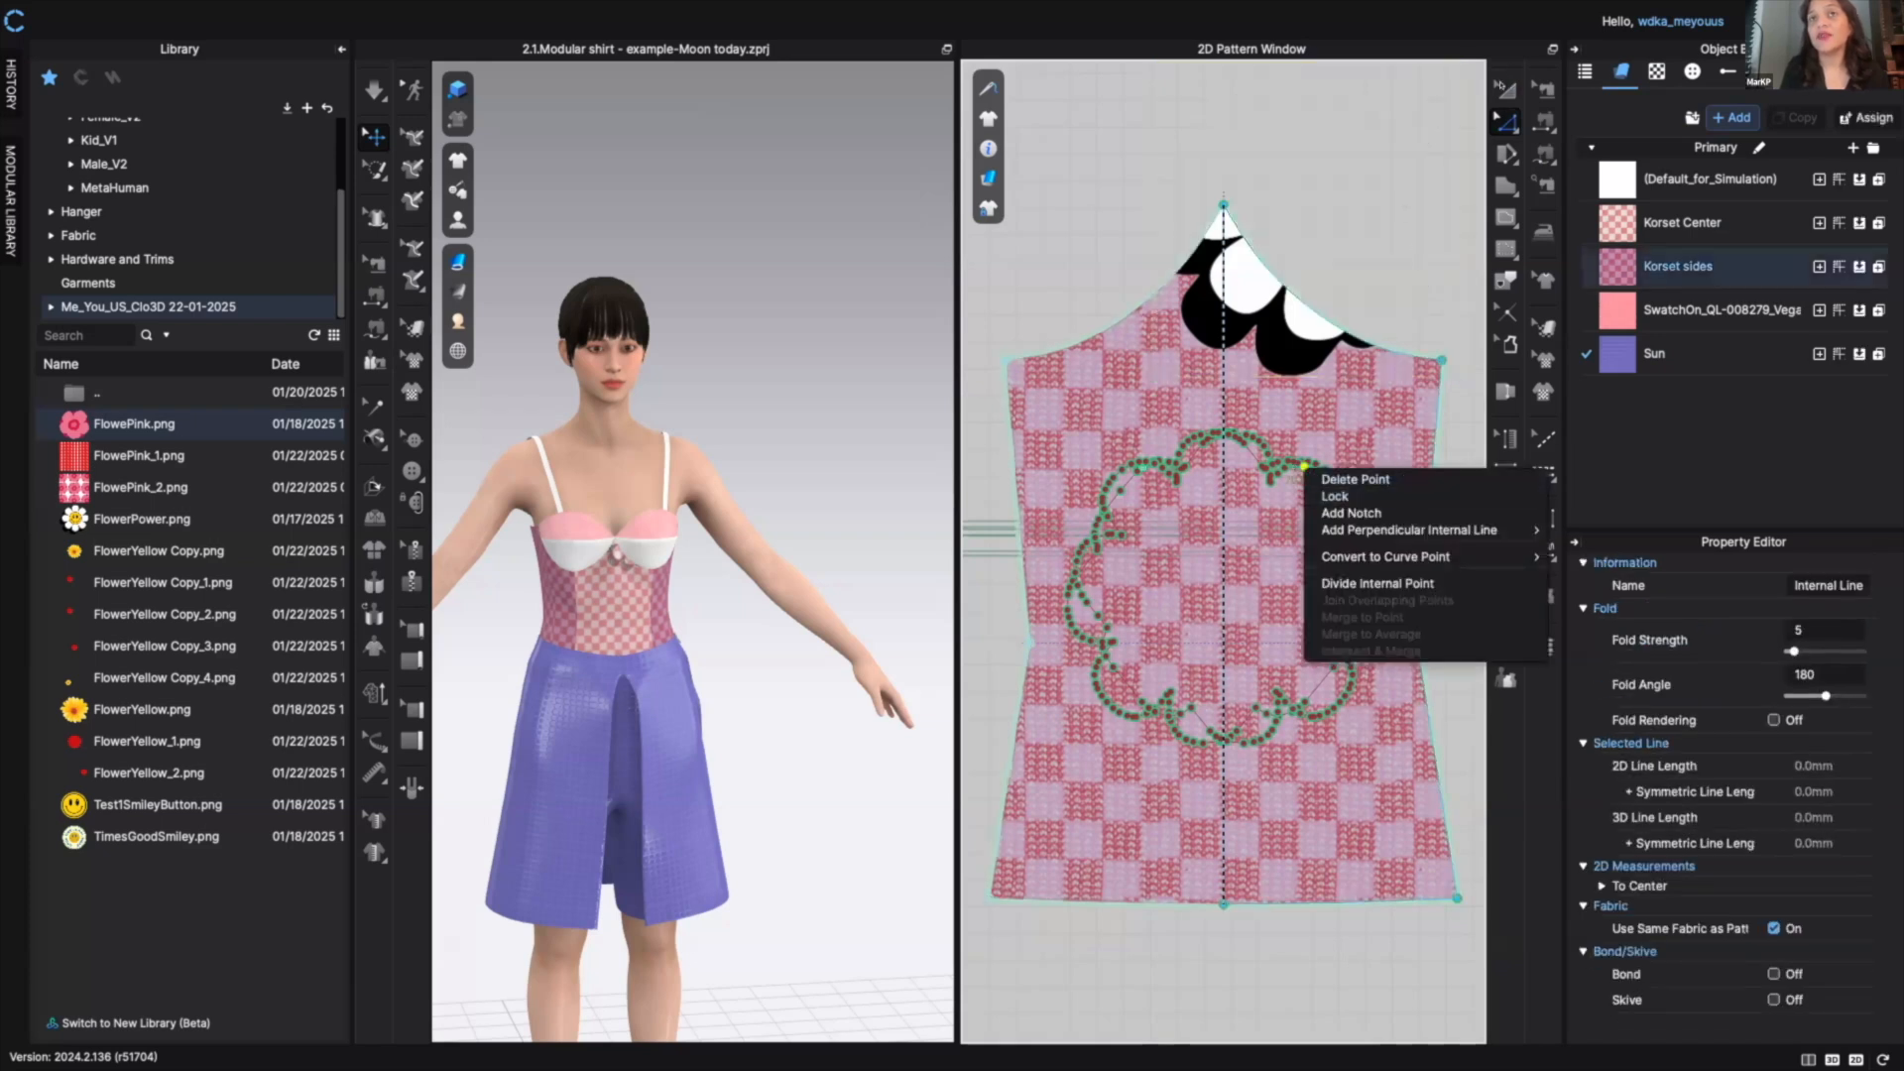
pyautogui.press('Escape')
pyautogui.click(1420, 280)
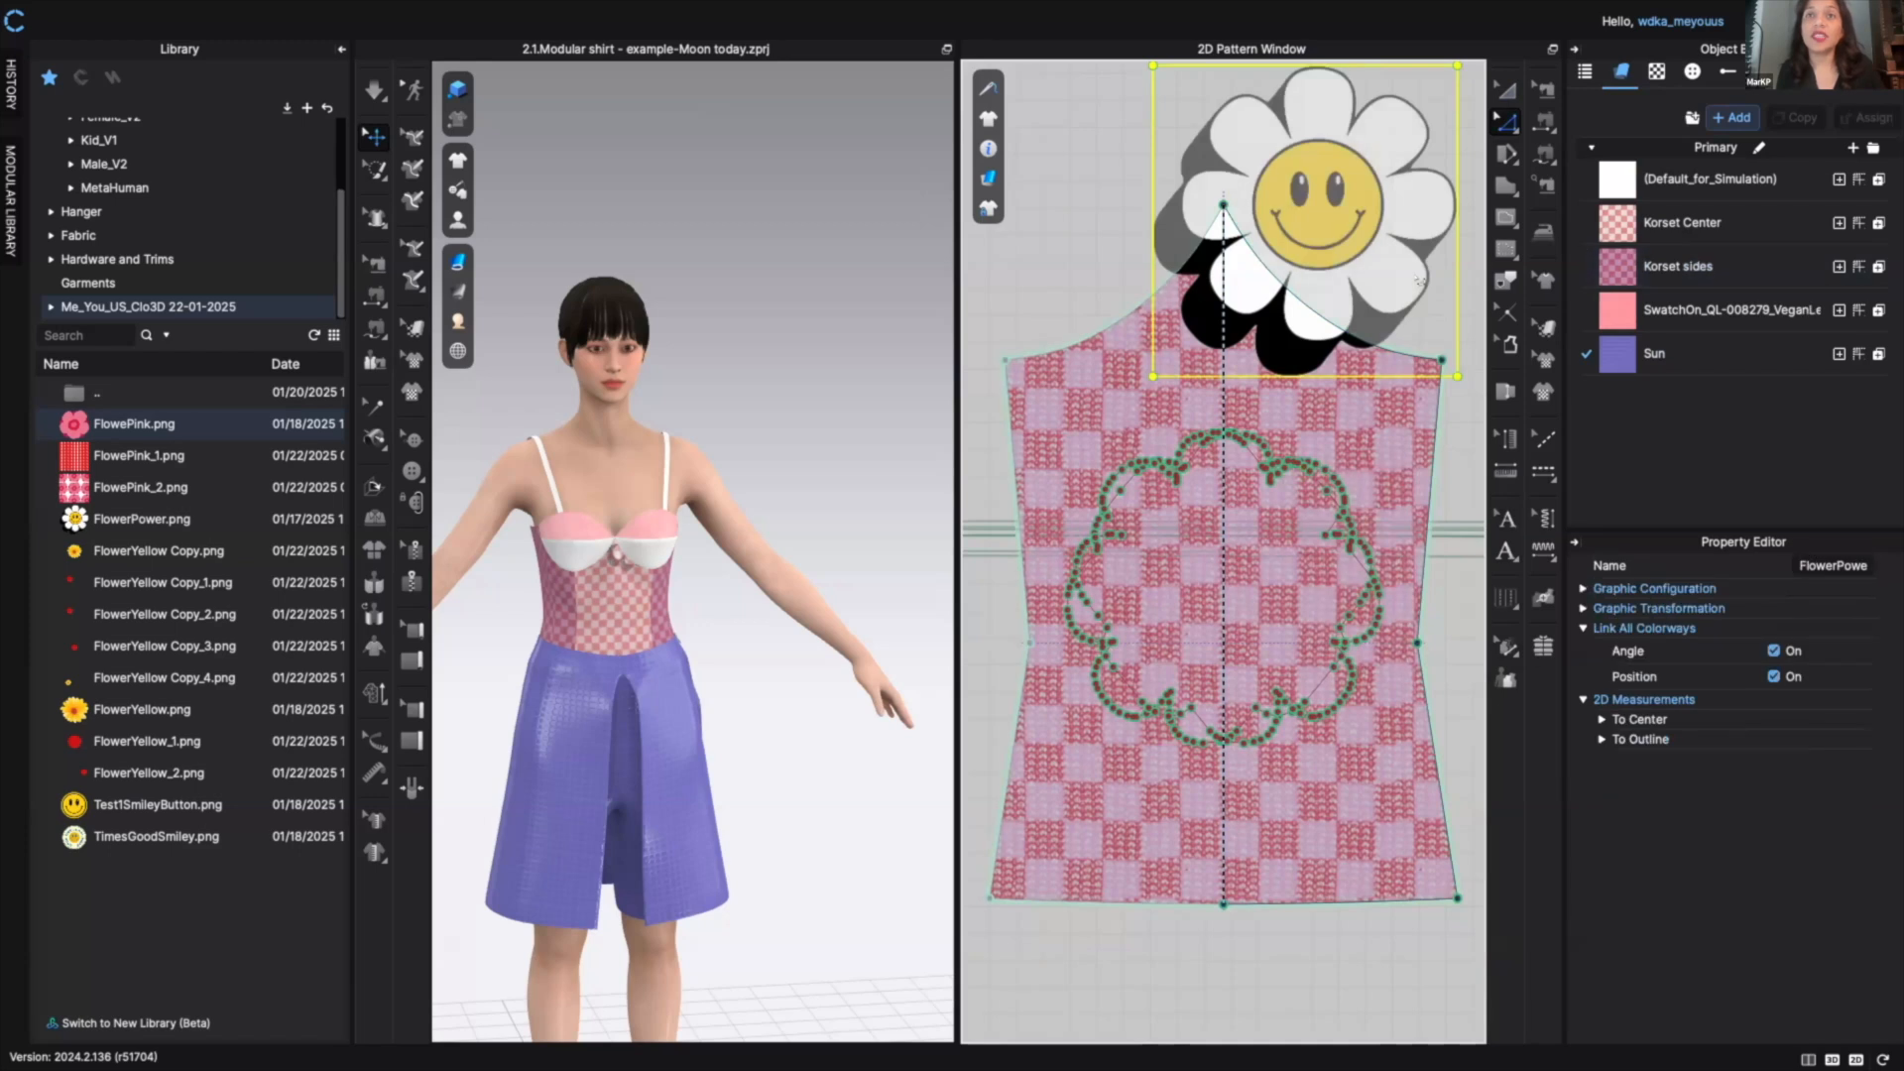
# - Undo the move of the FlowerPower graphic and delete its traced outline from the front panel
pyautogui.hotkey('ctrl', 'z')
pyautogui.hotkey('ctrl', 'z')
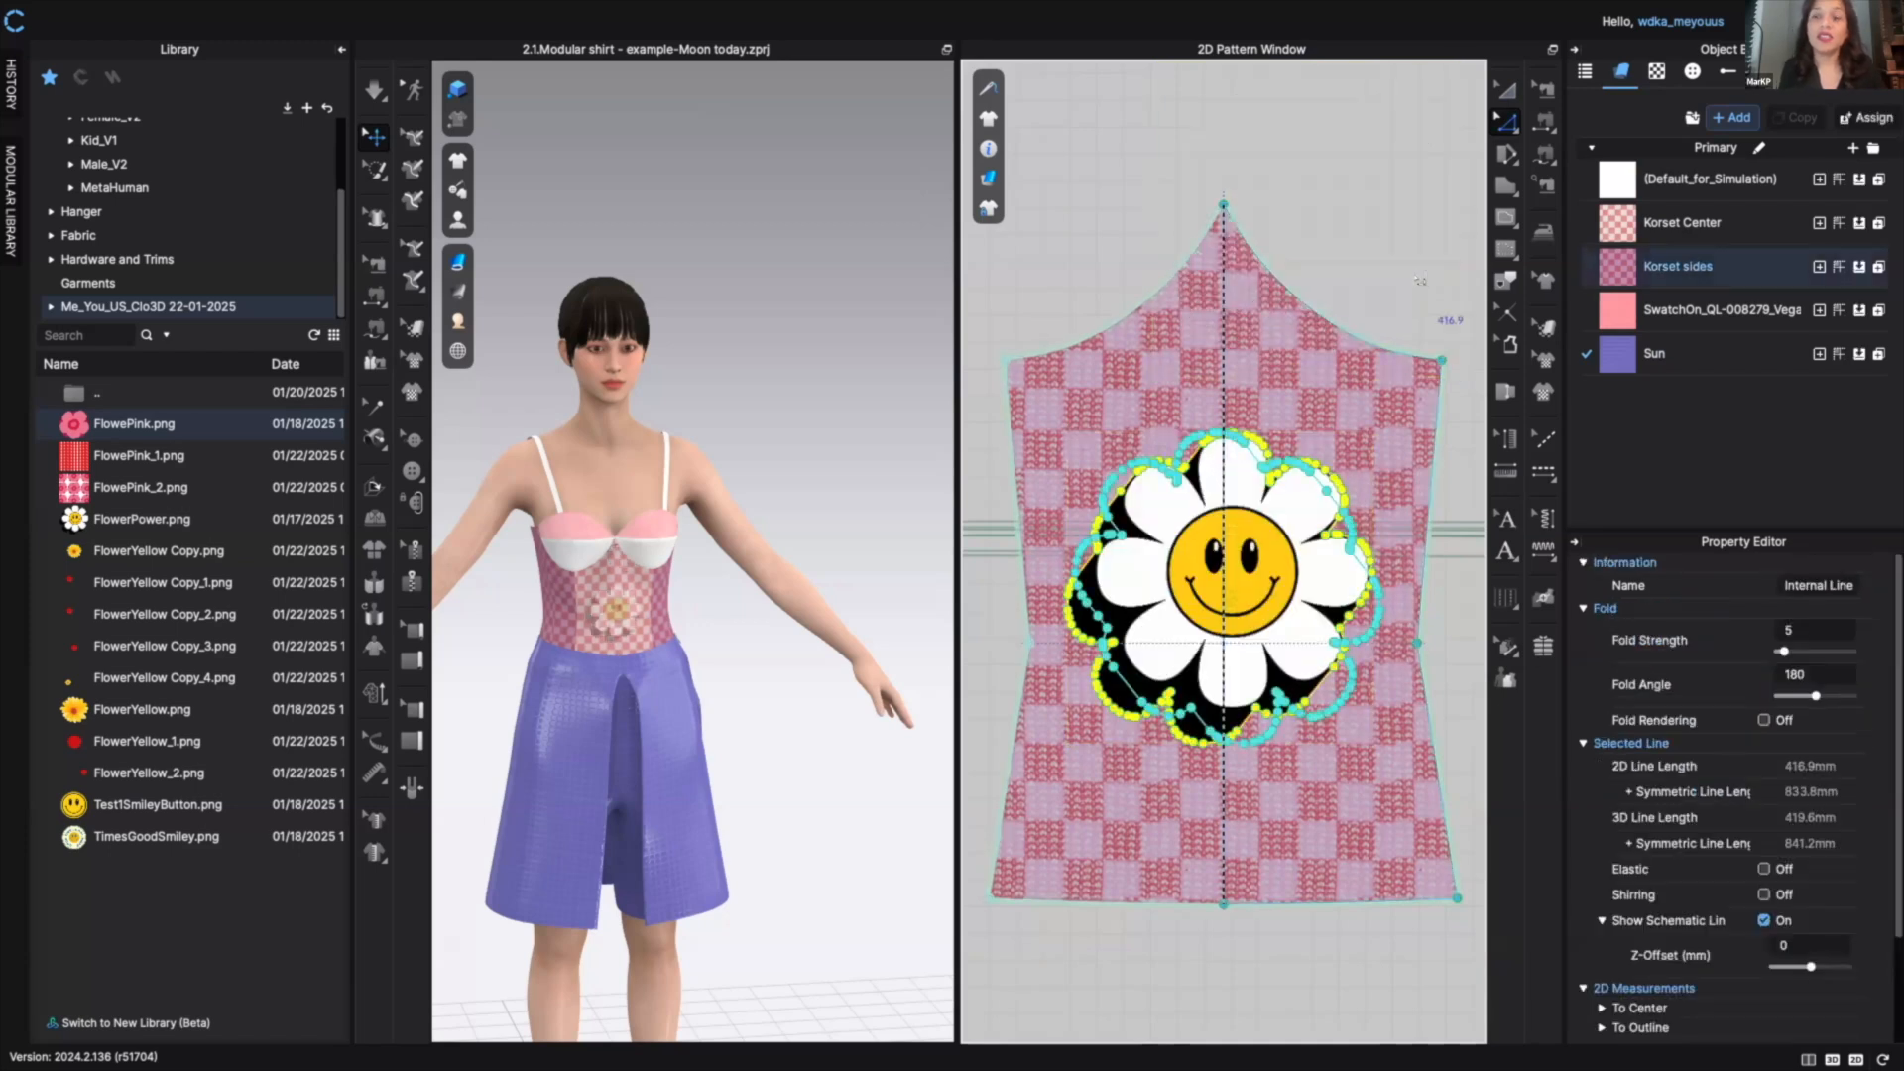
pyautogui.press('Delete')
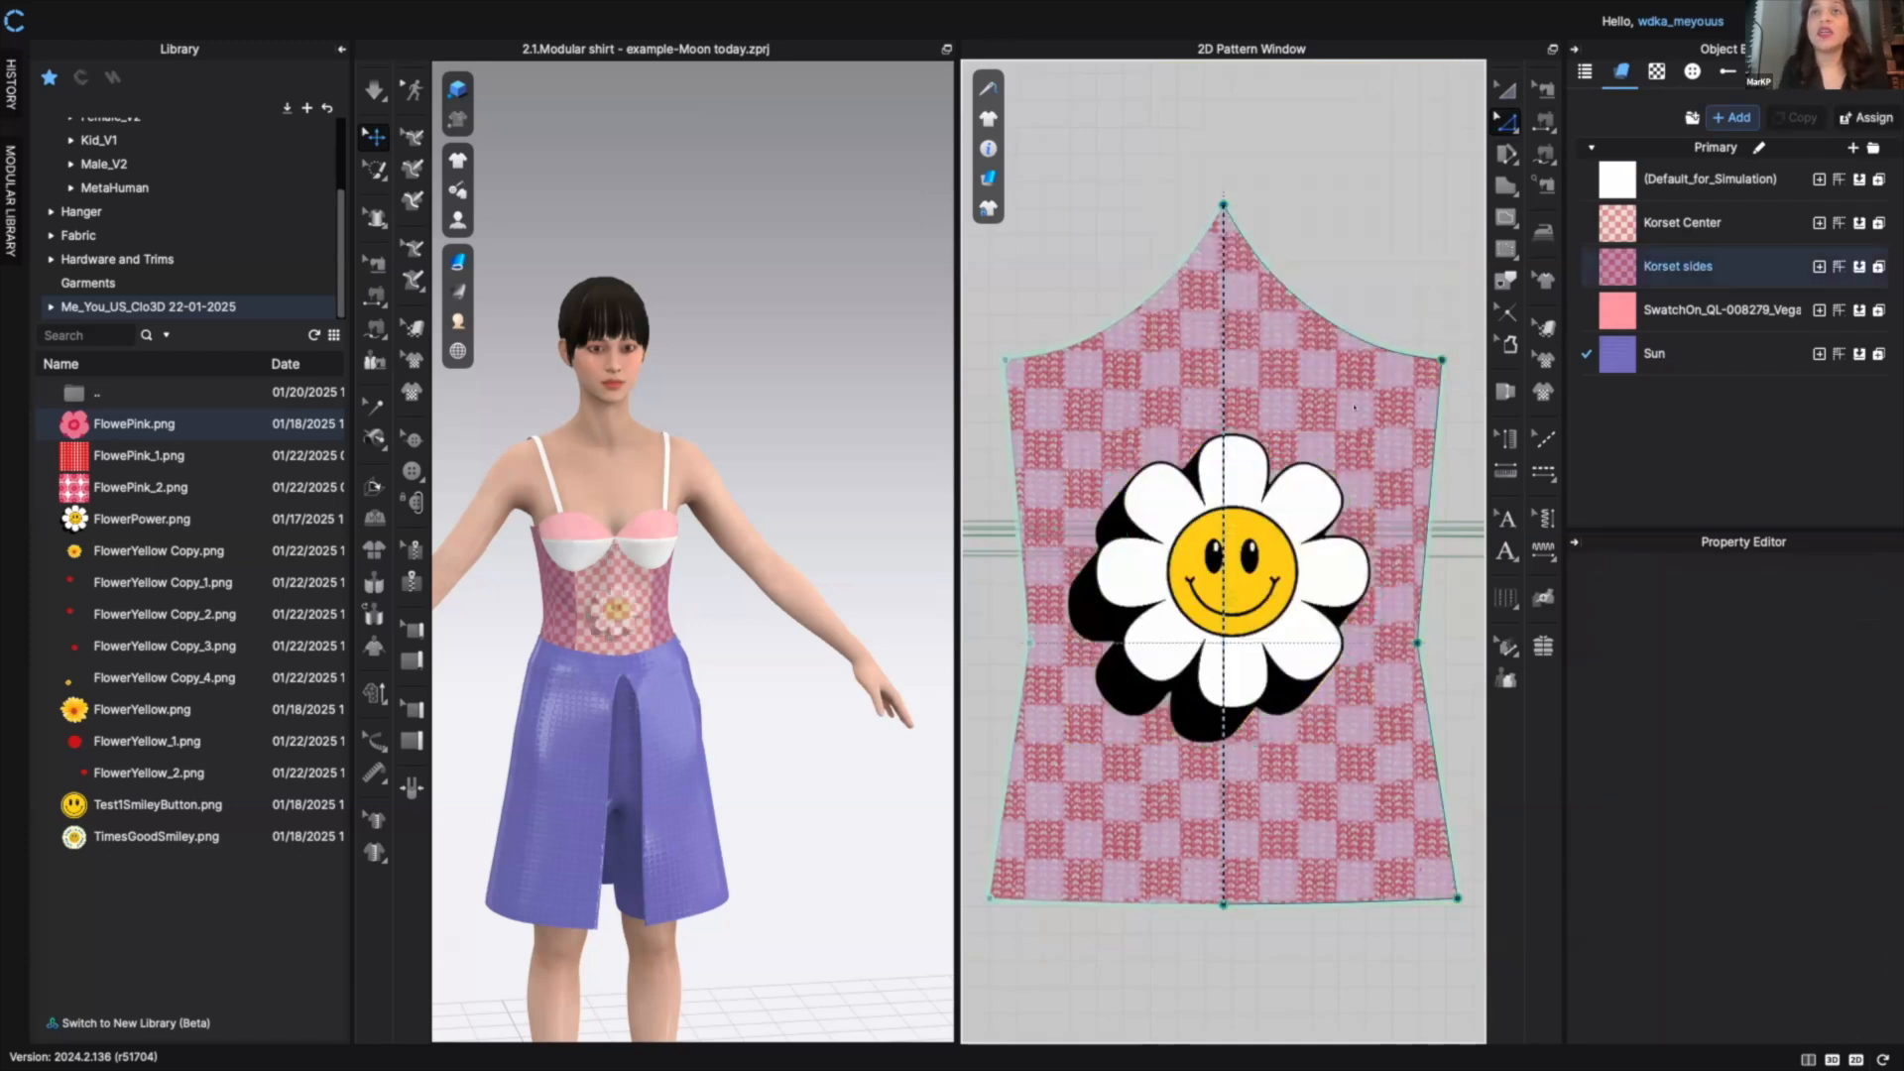
# - Trace the FlowerPower graphic as an internal shape again on the front corset panel
pyautogui.press('a')
pyautogui.moveTo(1277, 486); pyautogui.dragTo(1270, 486)
pyautogui.click(1656, 73)
pyautogui.click(1293, 499)
pyautogui.rightClick(1295, 499)
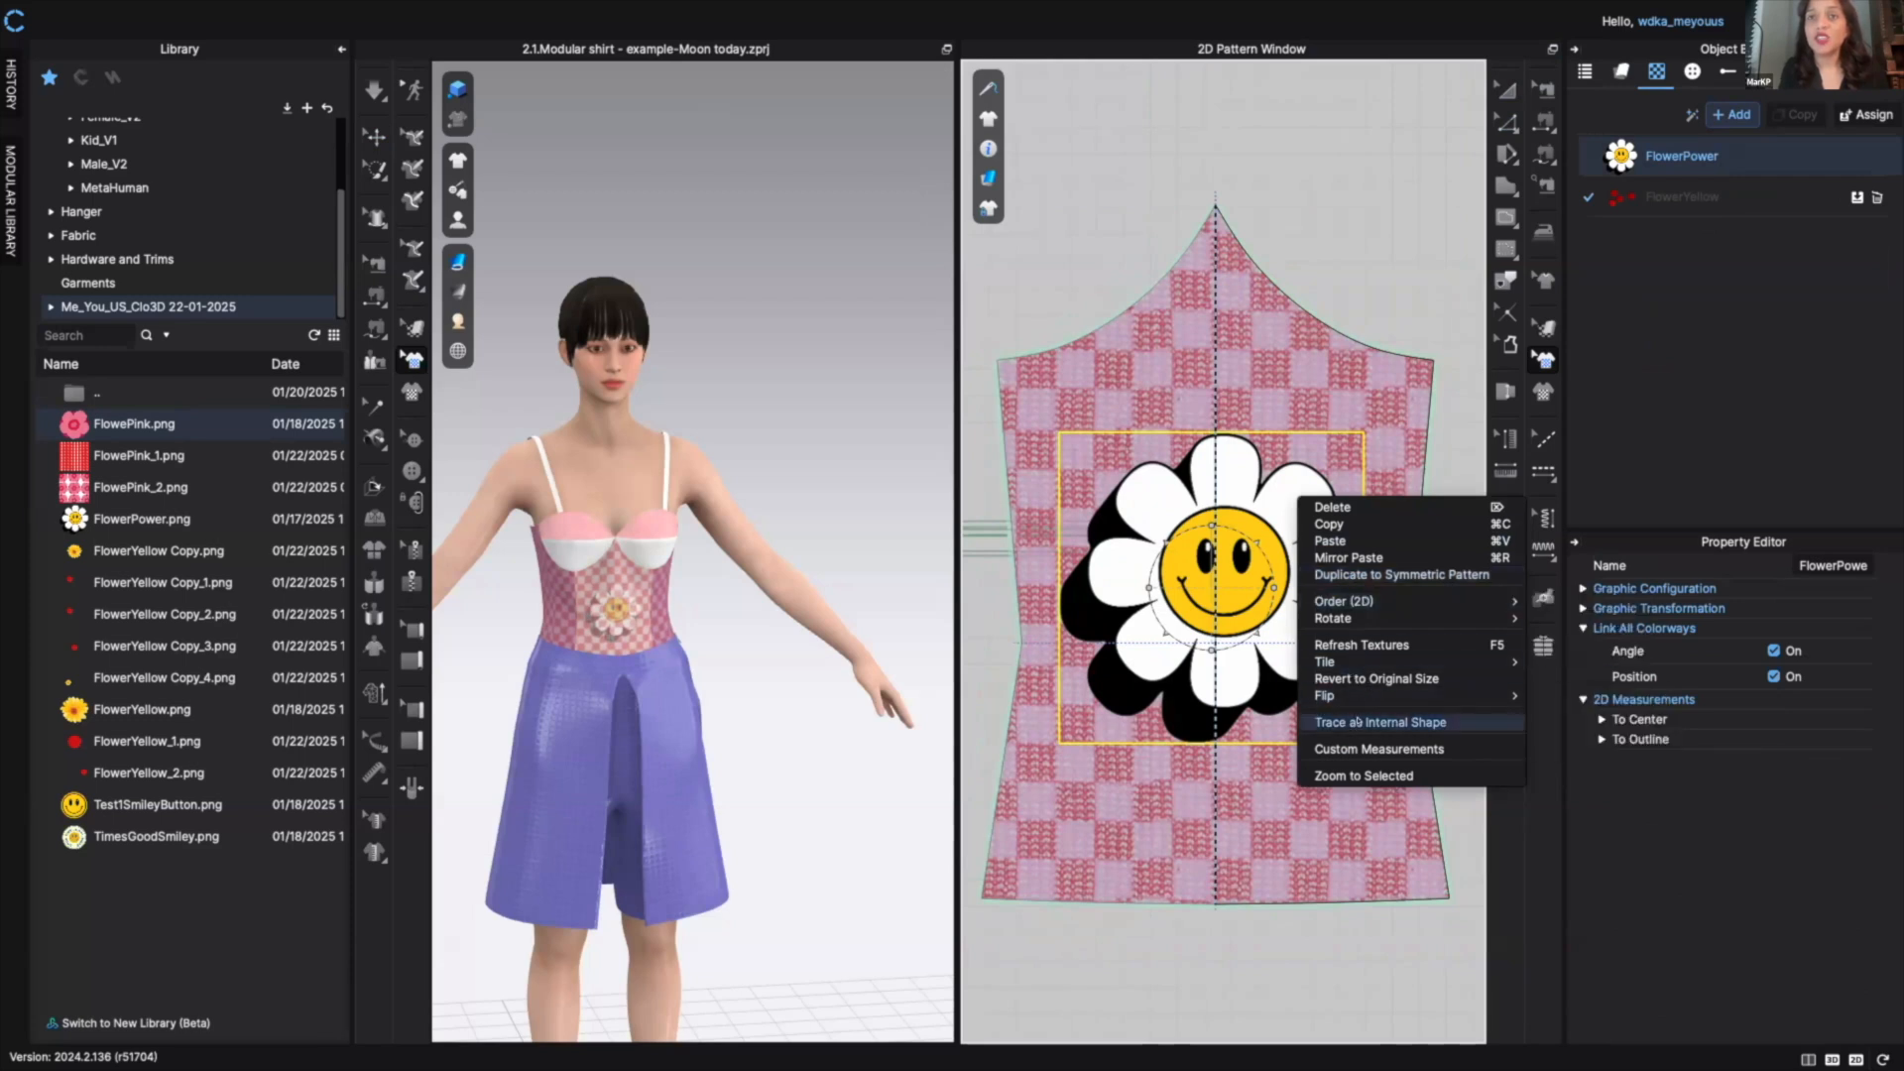
pyautogui.click(1356, 724)
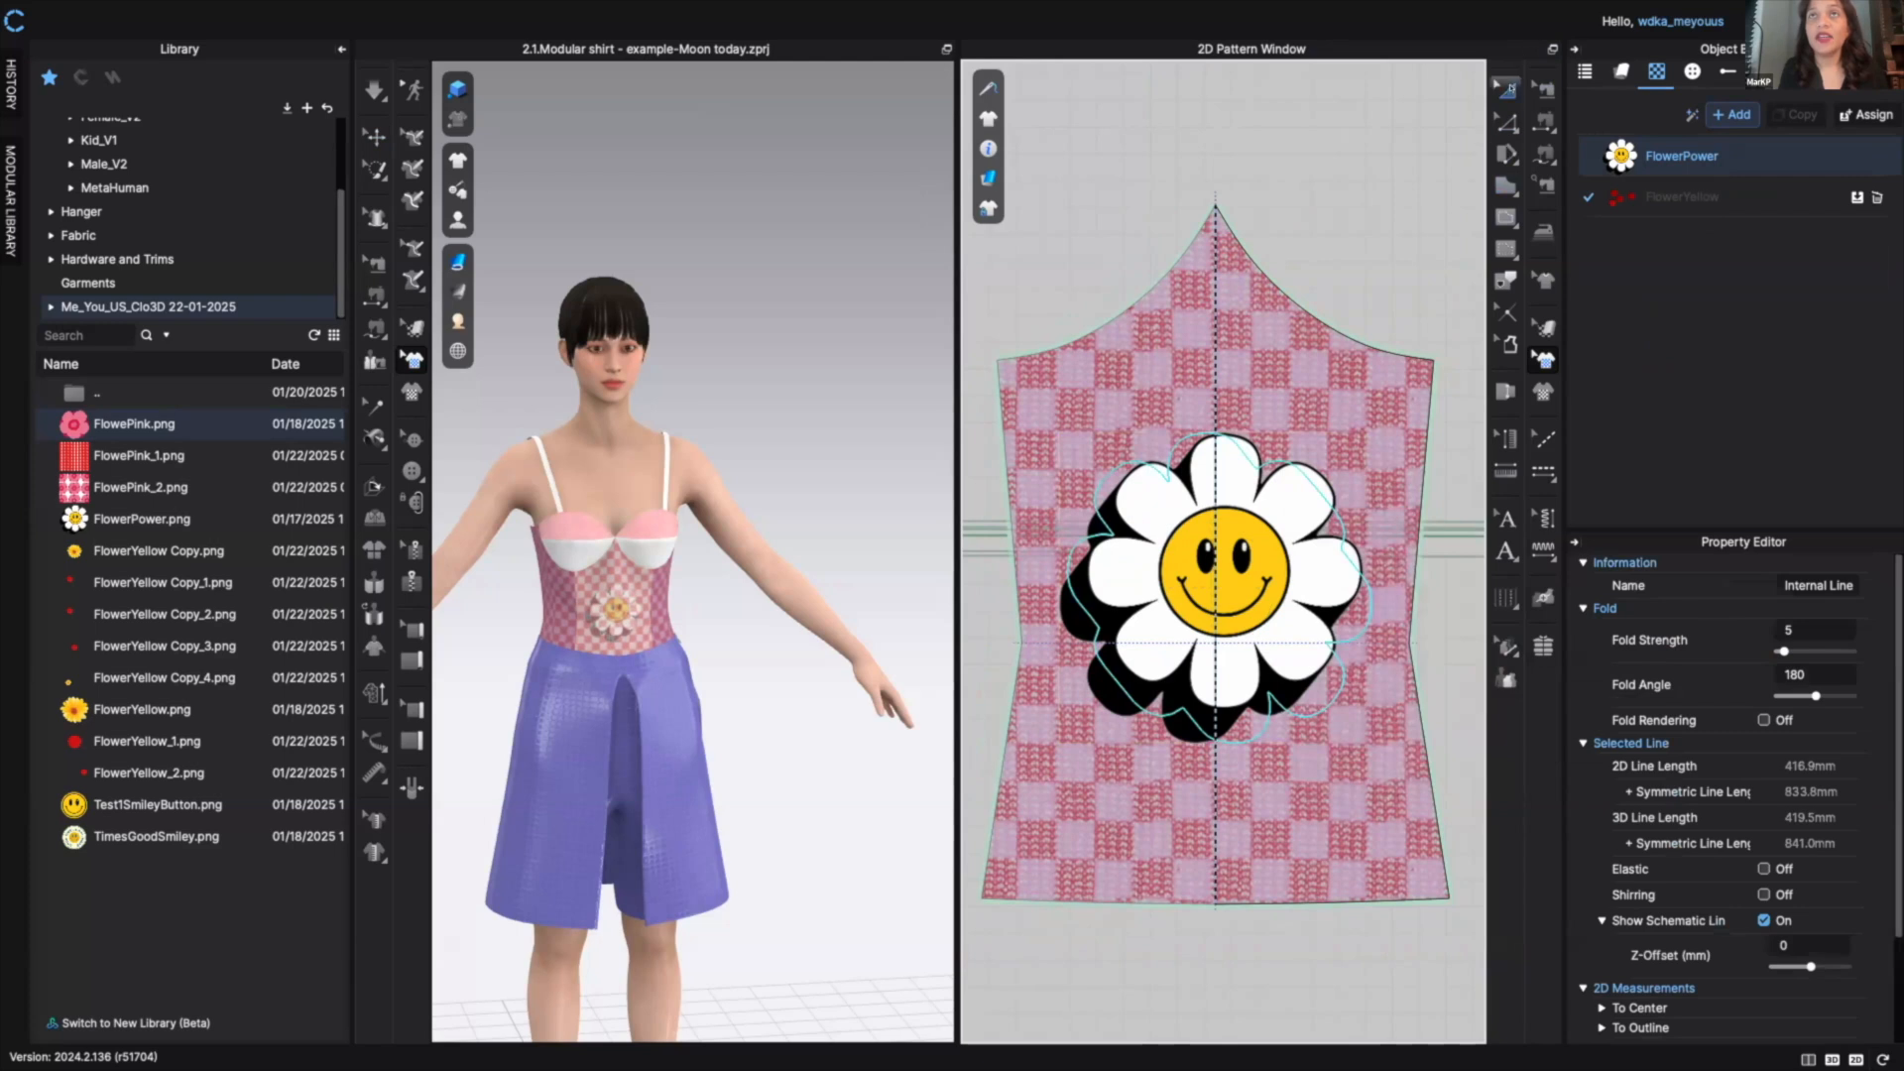
# - Clone the traced flower outline as a pattern and place the new piece over the front panel's upper edge
pyautogui.click(1506, 87)
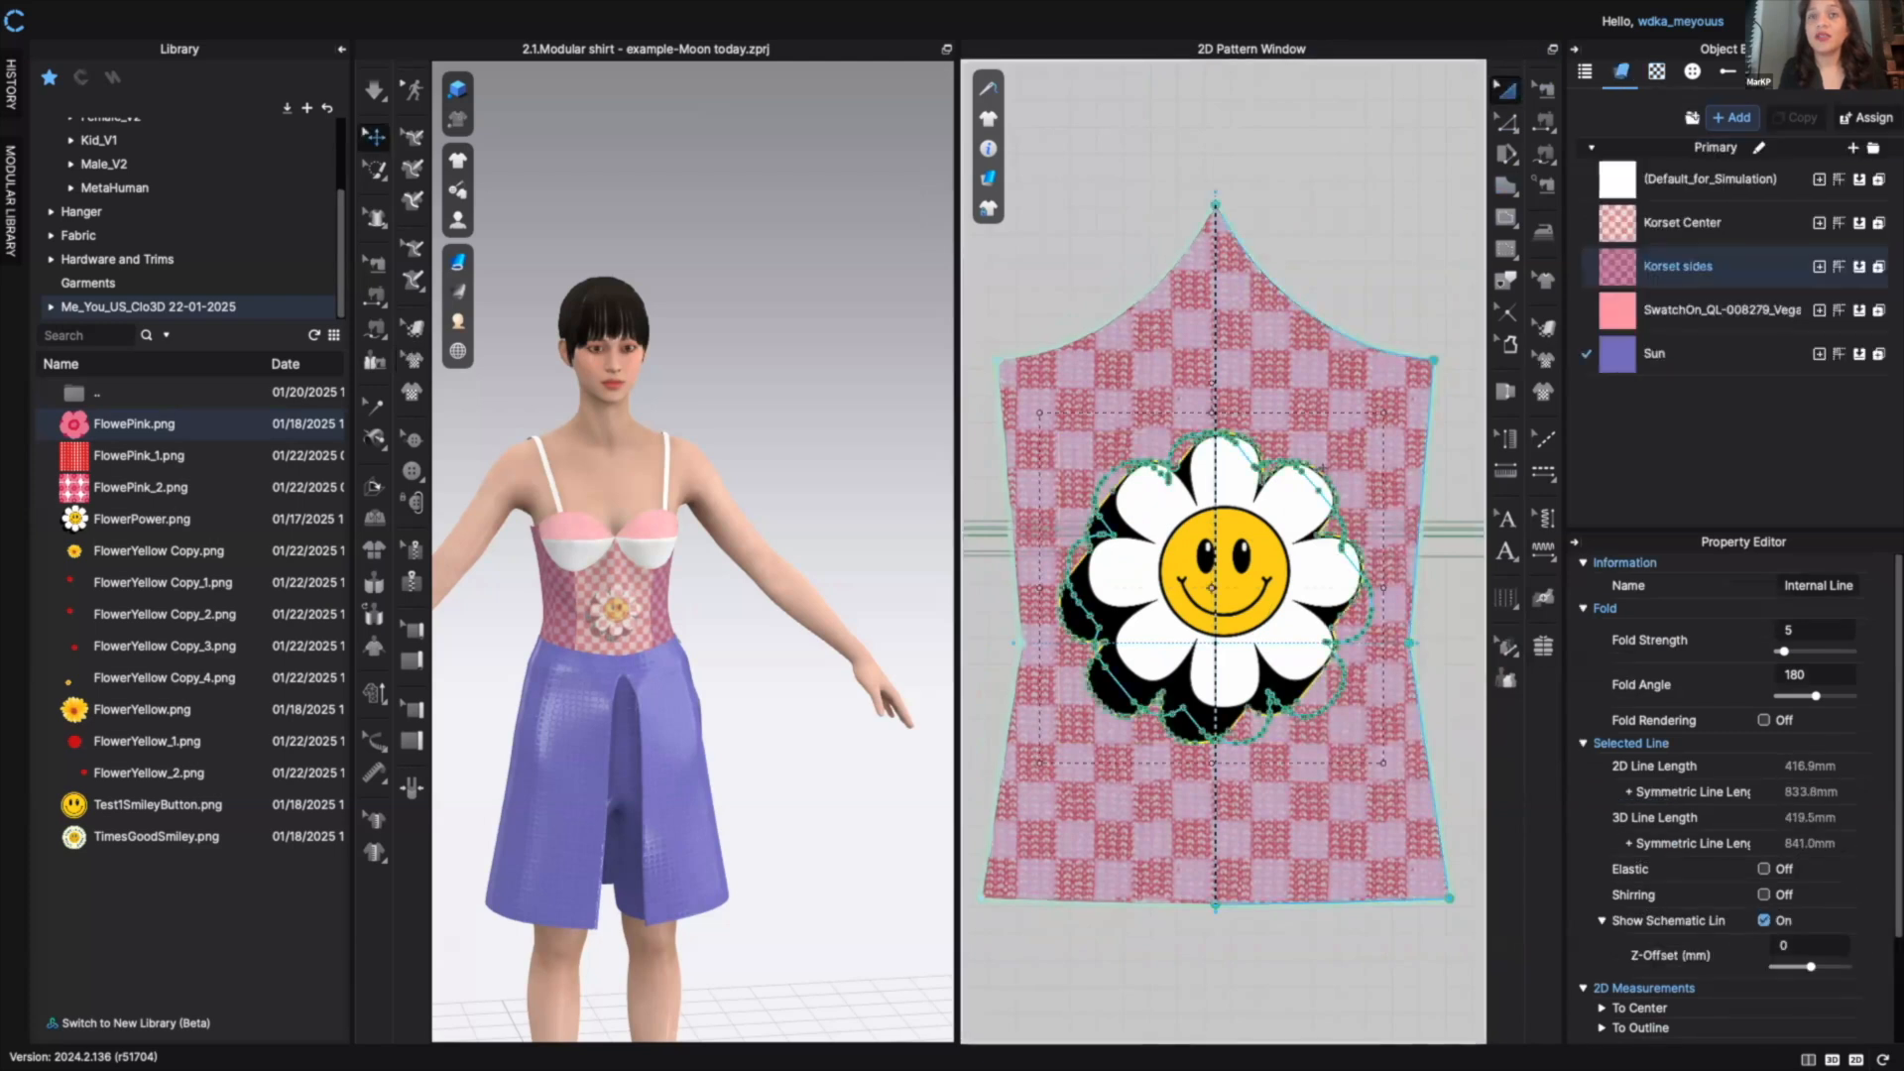
pyautogui.rightClick(1334, 490)
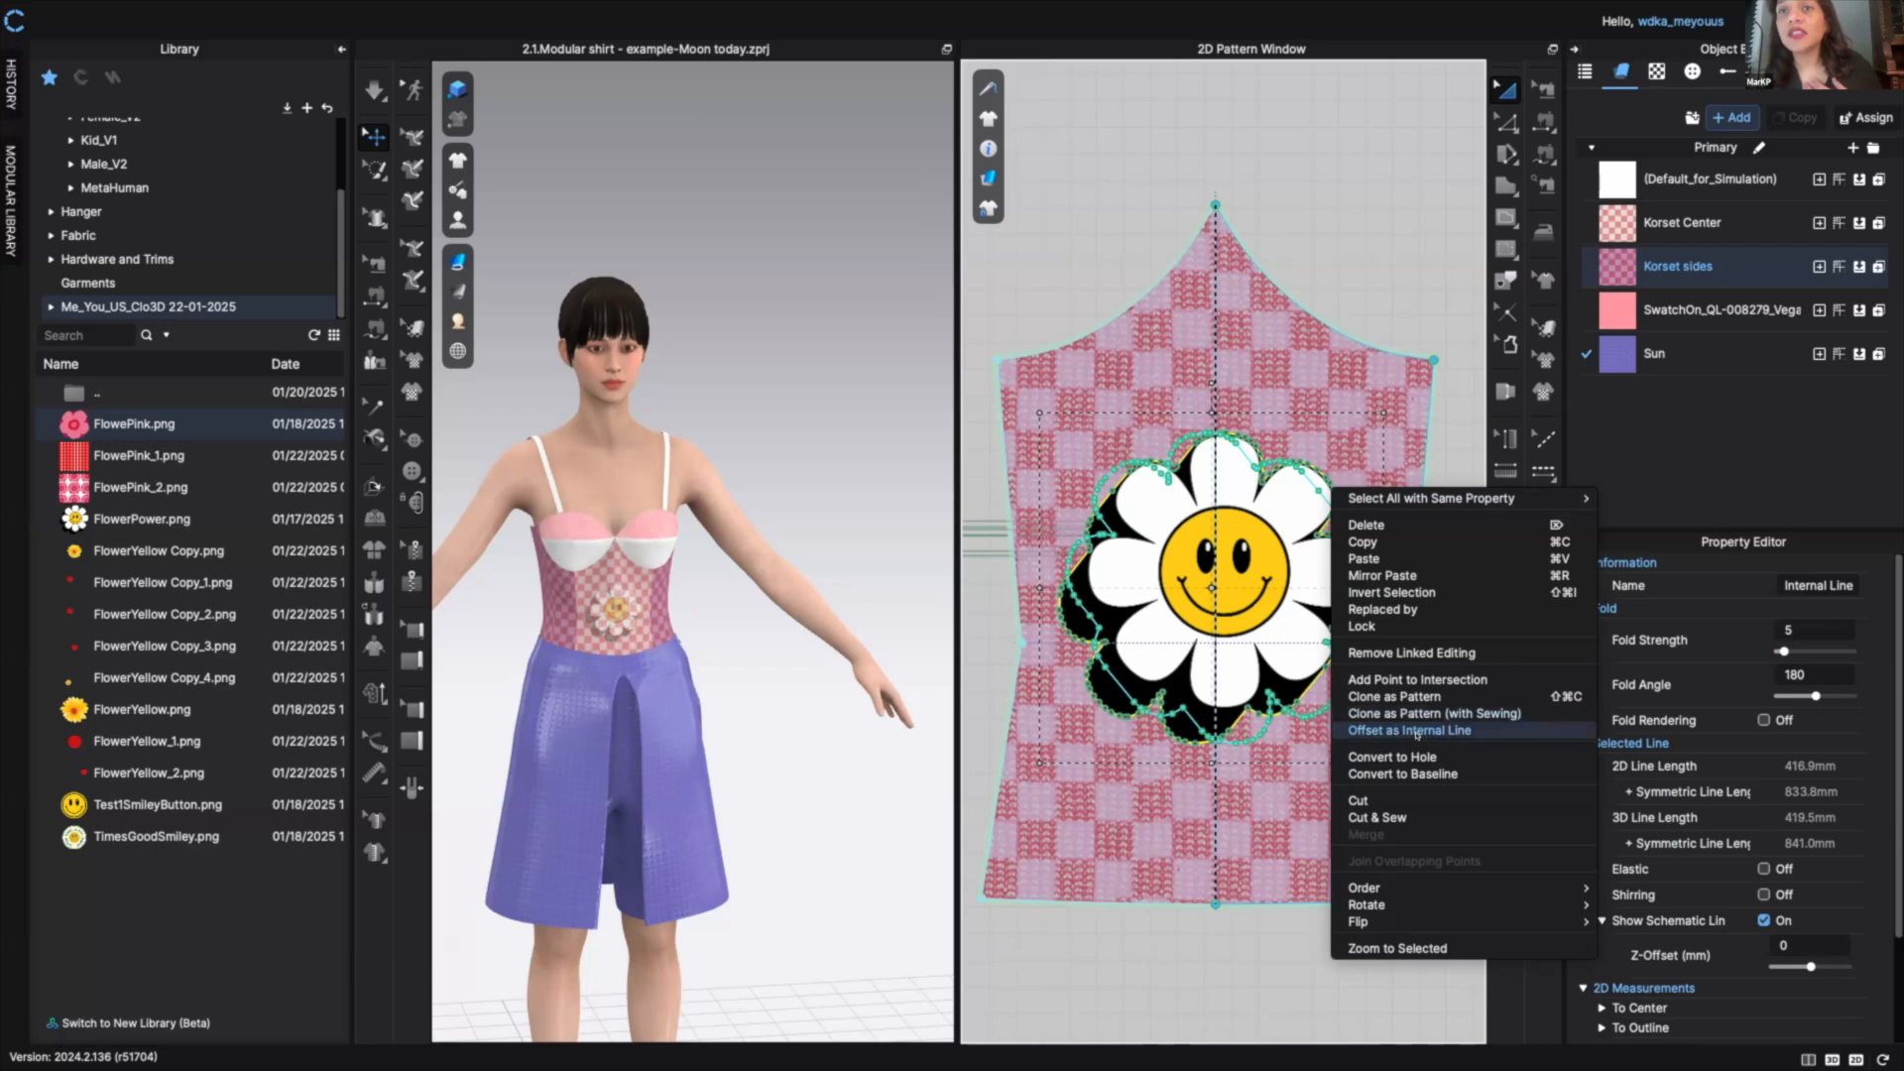
pyautogui.click(1430, 701)
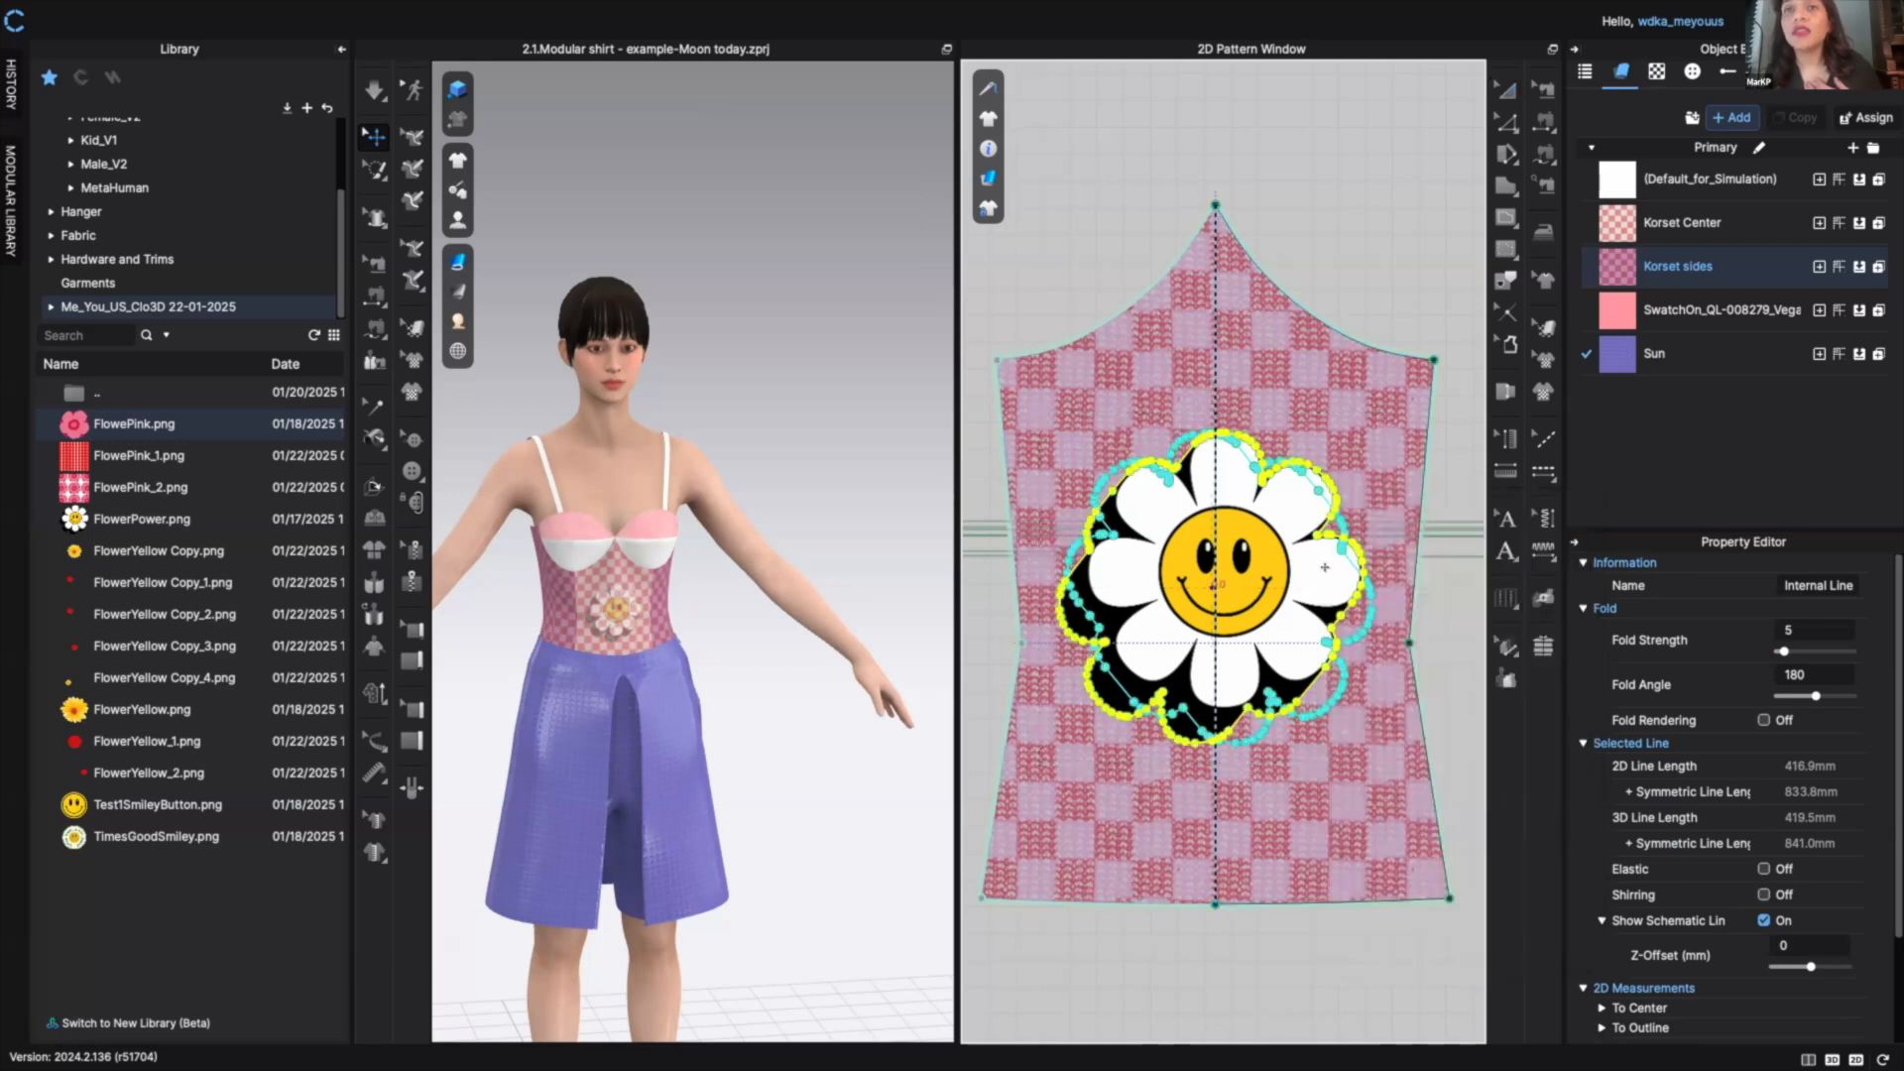
pyautogui.click(1371, 372)
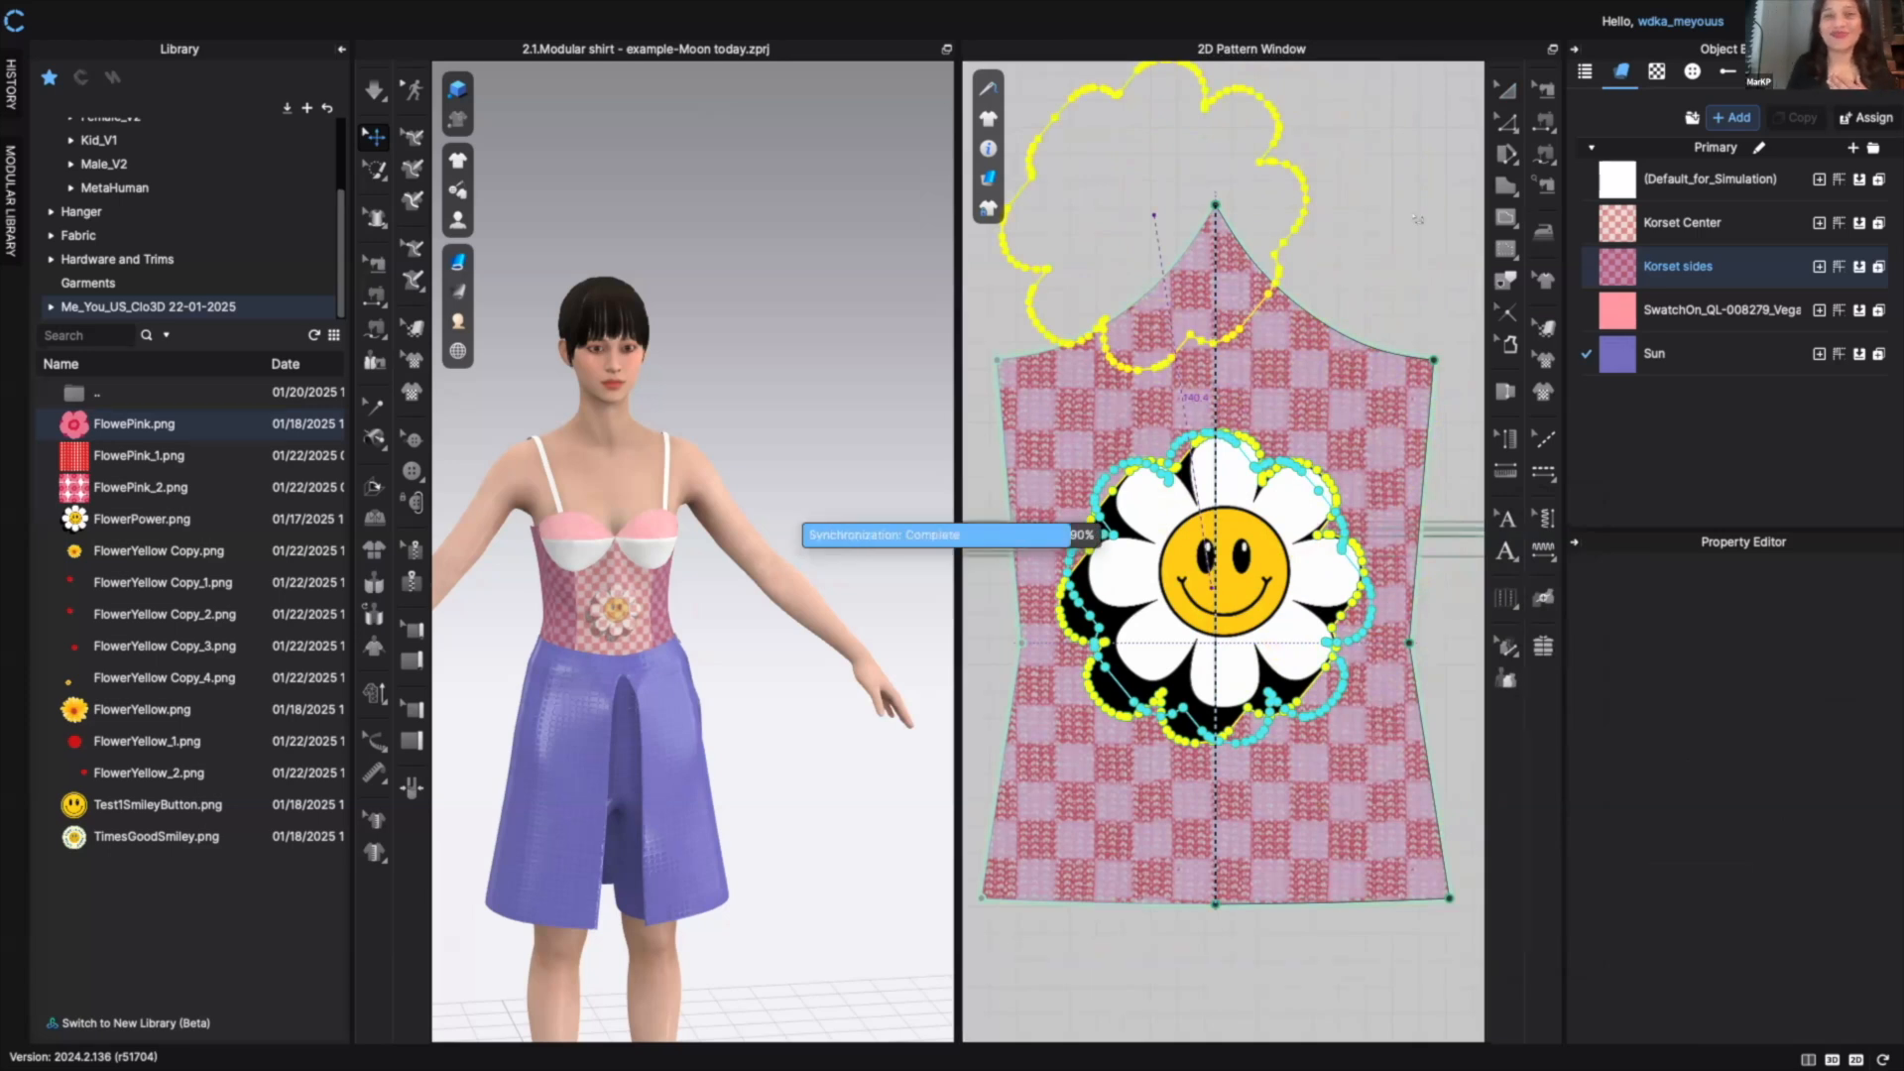
# - Delete the traced flower outline from the front panel, then select the panel and nudge it slightly down
pyautogui.click(1511, 90)
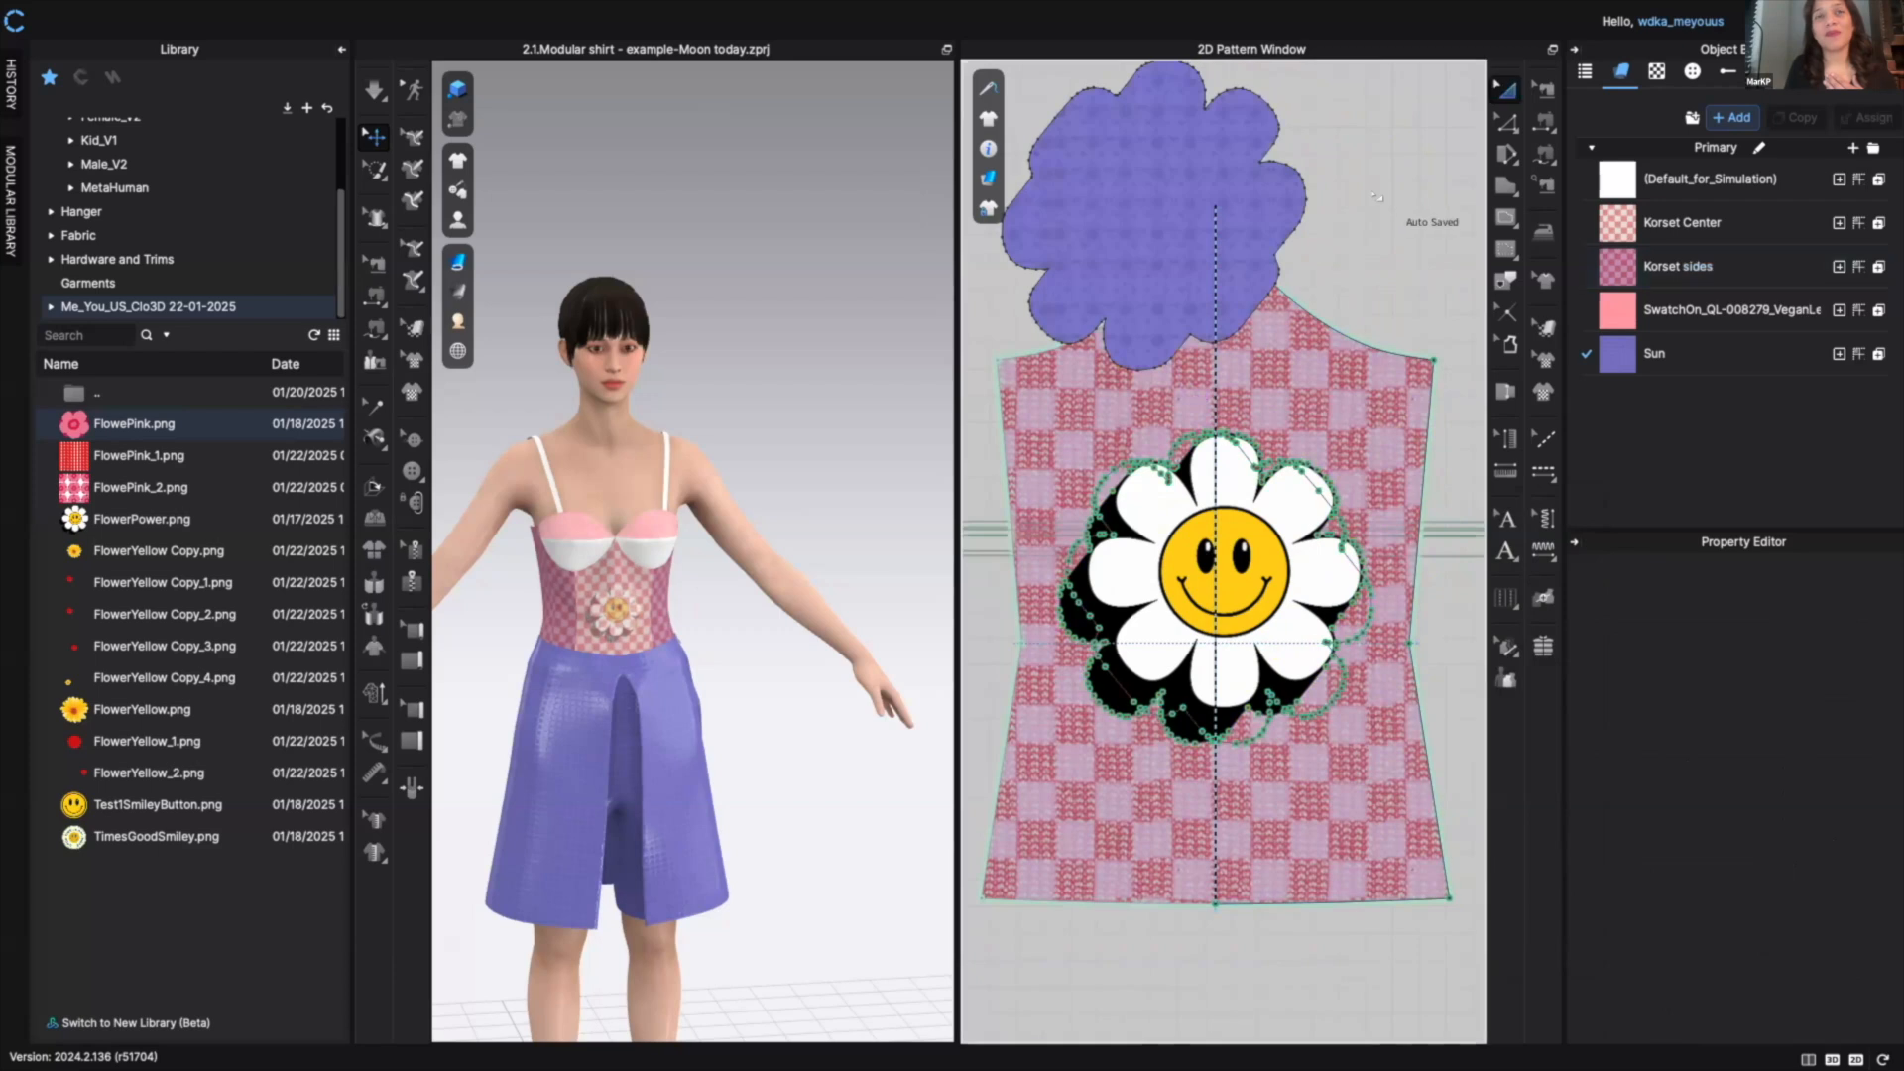
pyautogui.click(1312, 463)
pyautogui.press('Delete')
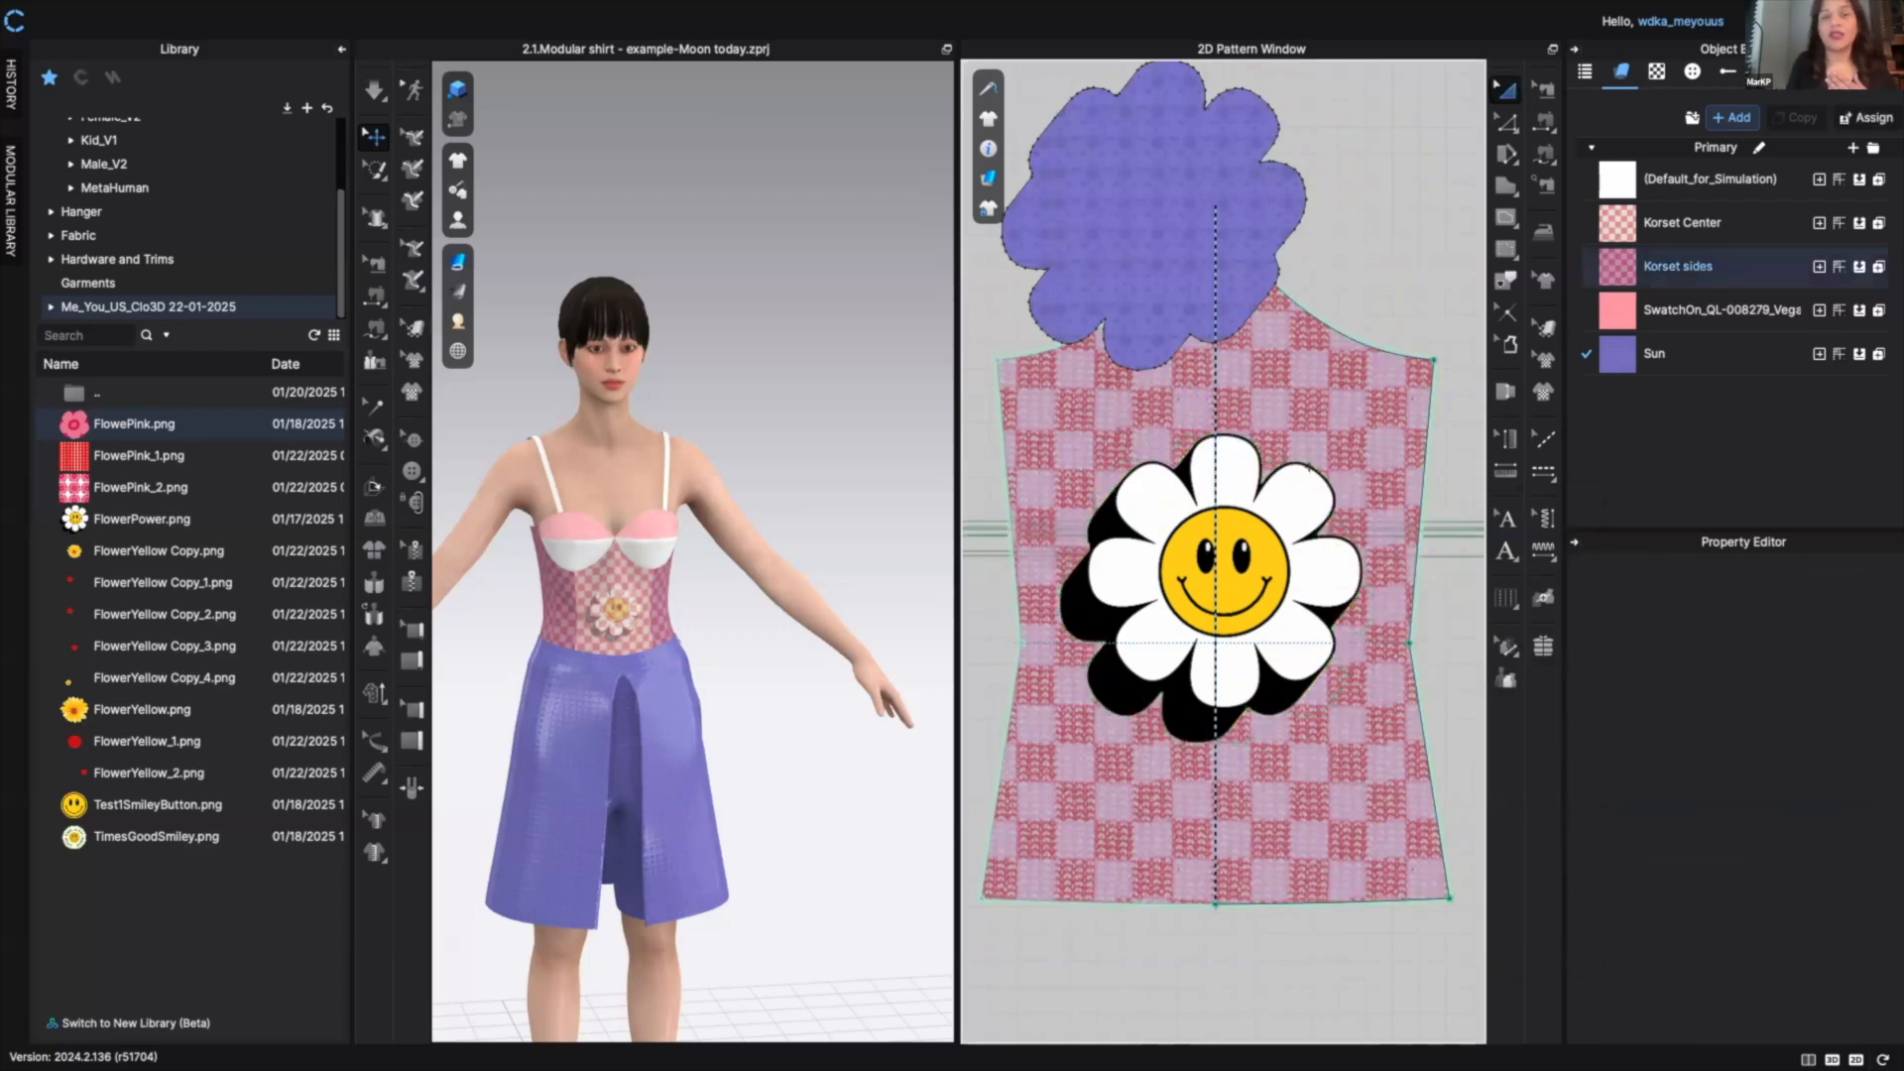
pyautogui.click(1292, 505)
pyautogui.moveTo(1292, 505); pyautogui.dragTo(1293, 506)
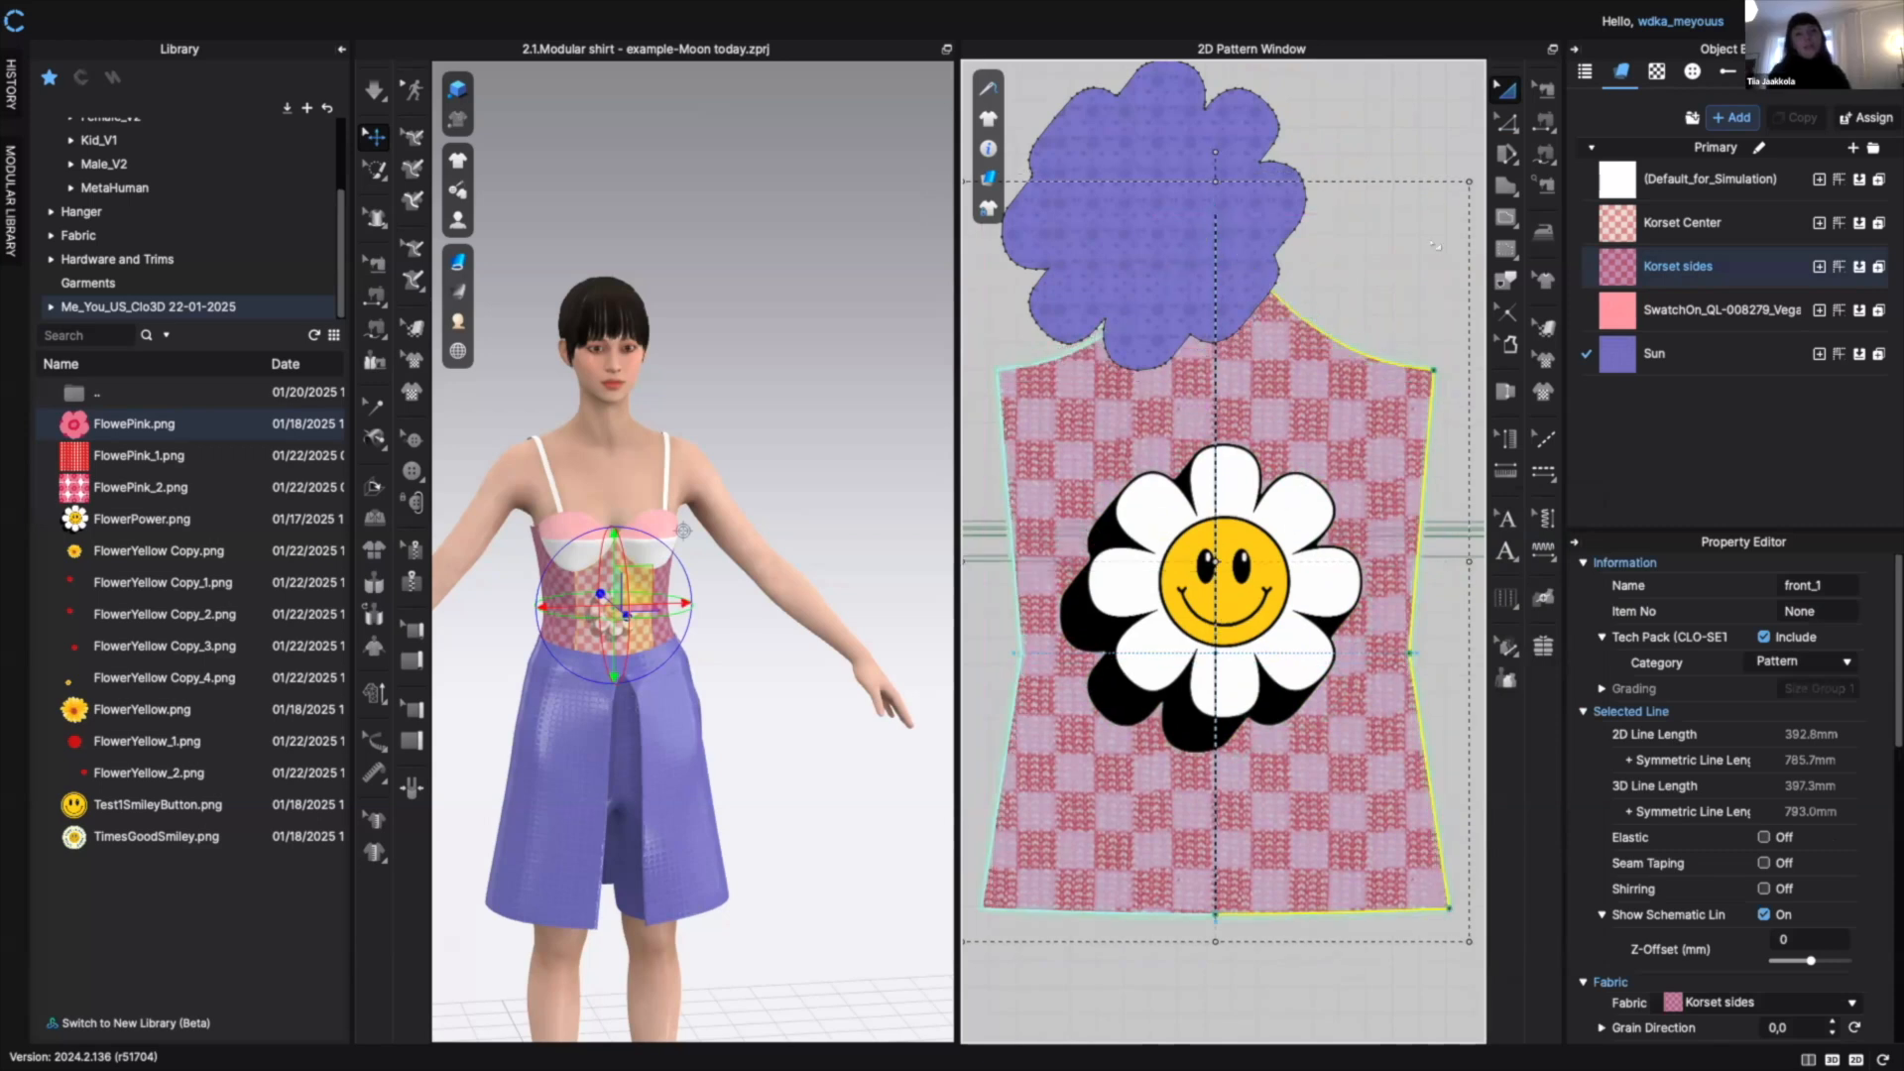
# - Move the purple flower-shaped piece above the FlowerPower graphic and clone its outline as an internal shape around the graphic on the front panel
pyautogui.click(1344, 193)
pyautogui.moveTo(1212, 150); pyautogui.dragTo(1267, 200)
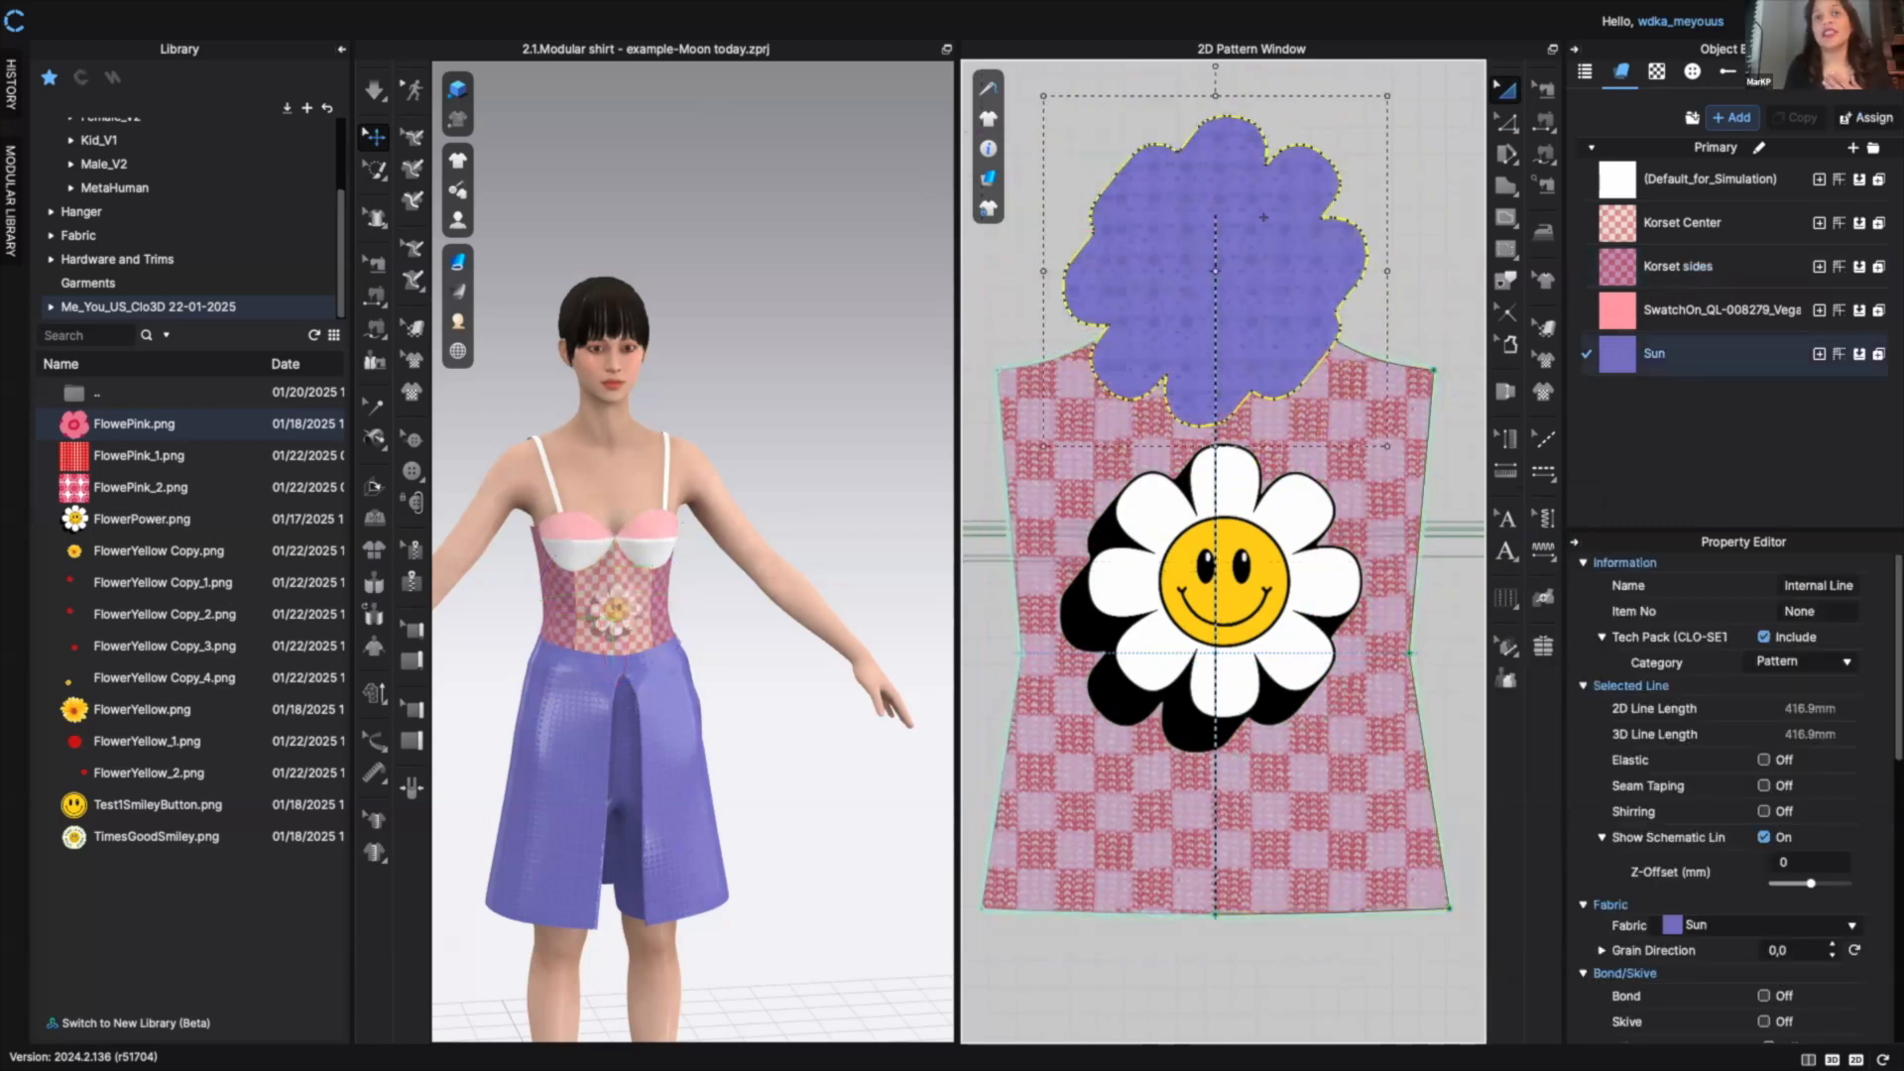
pyautogui.rightClick(1266, 251)
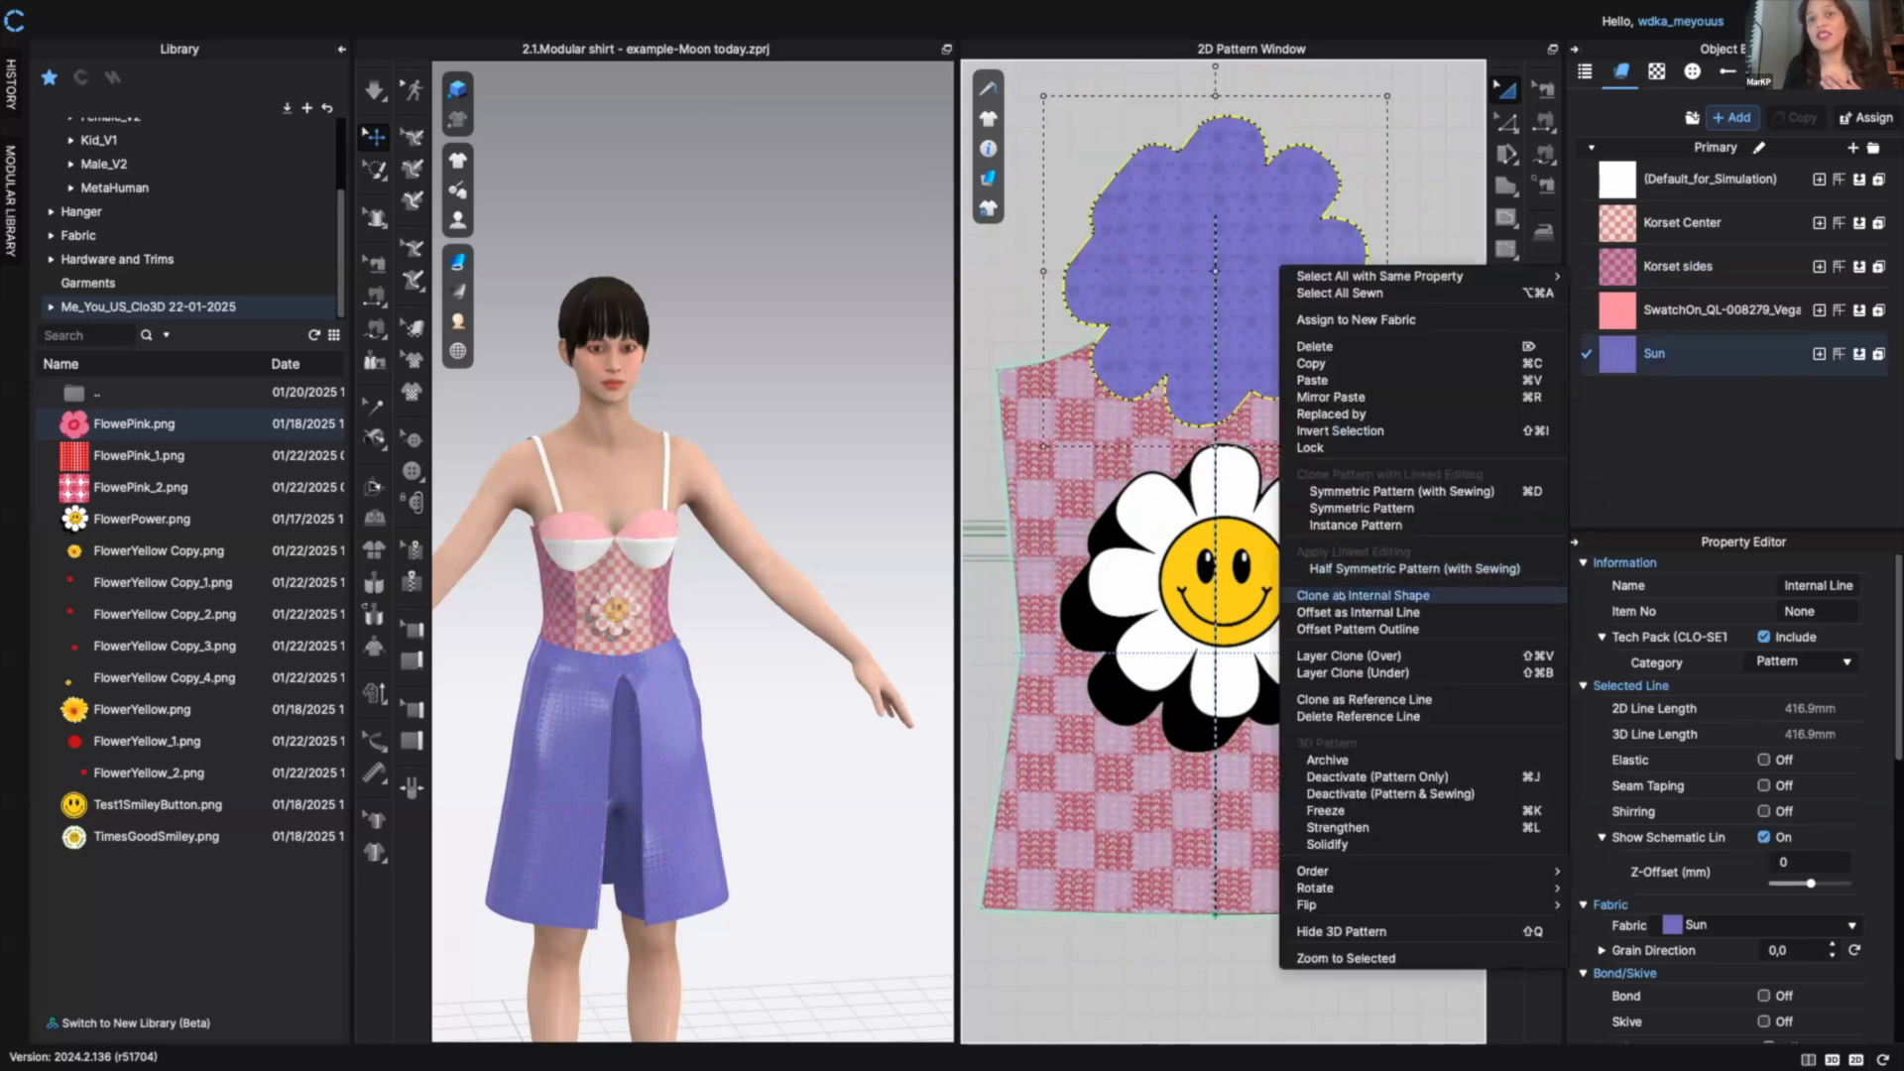
pyautogui.click(1339, 596)
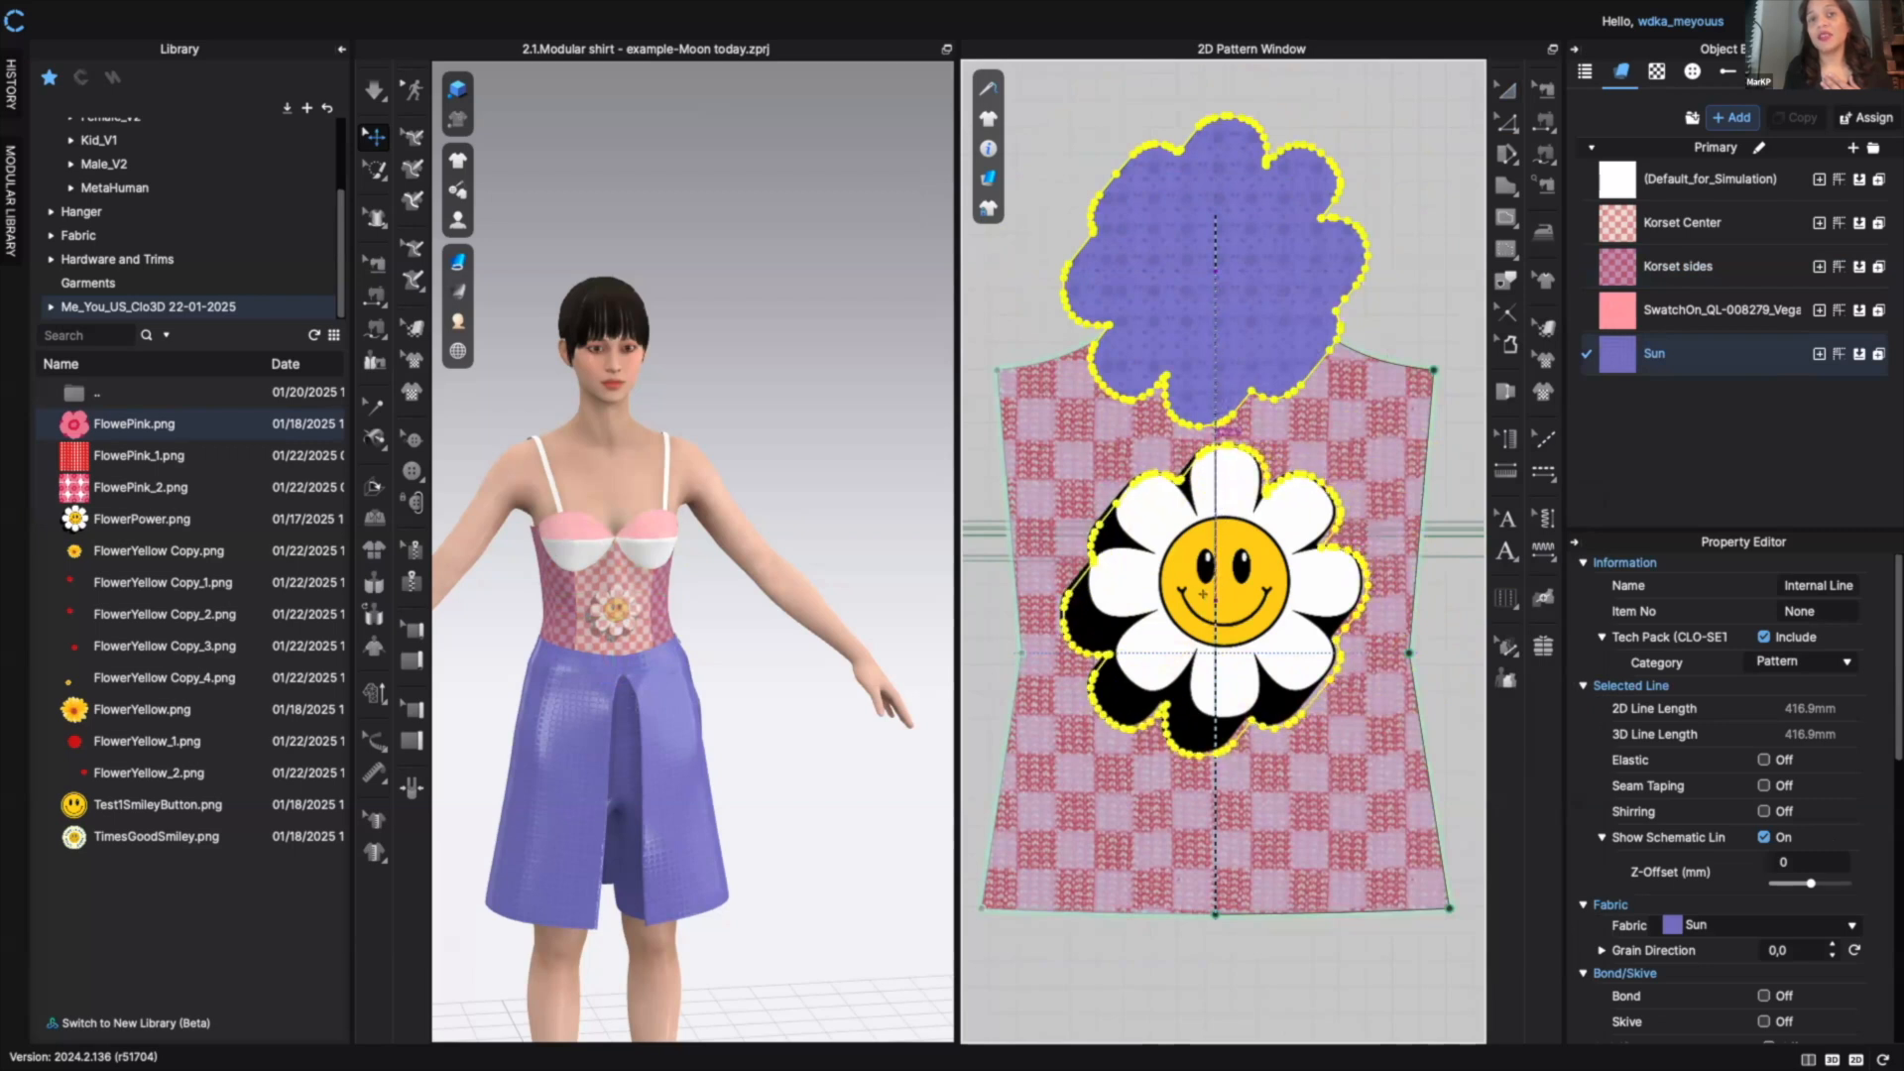
pyautogui.click(1203, 593)
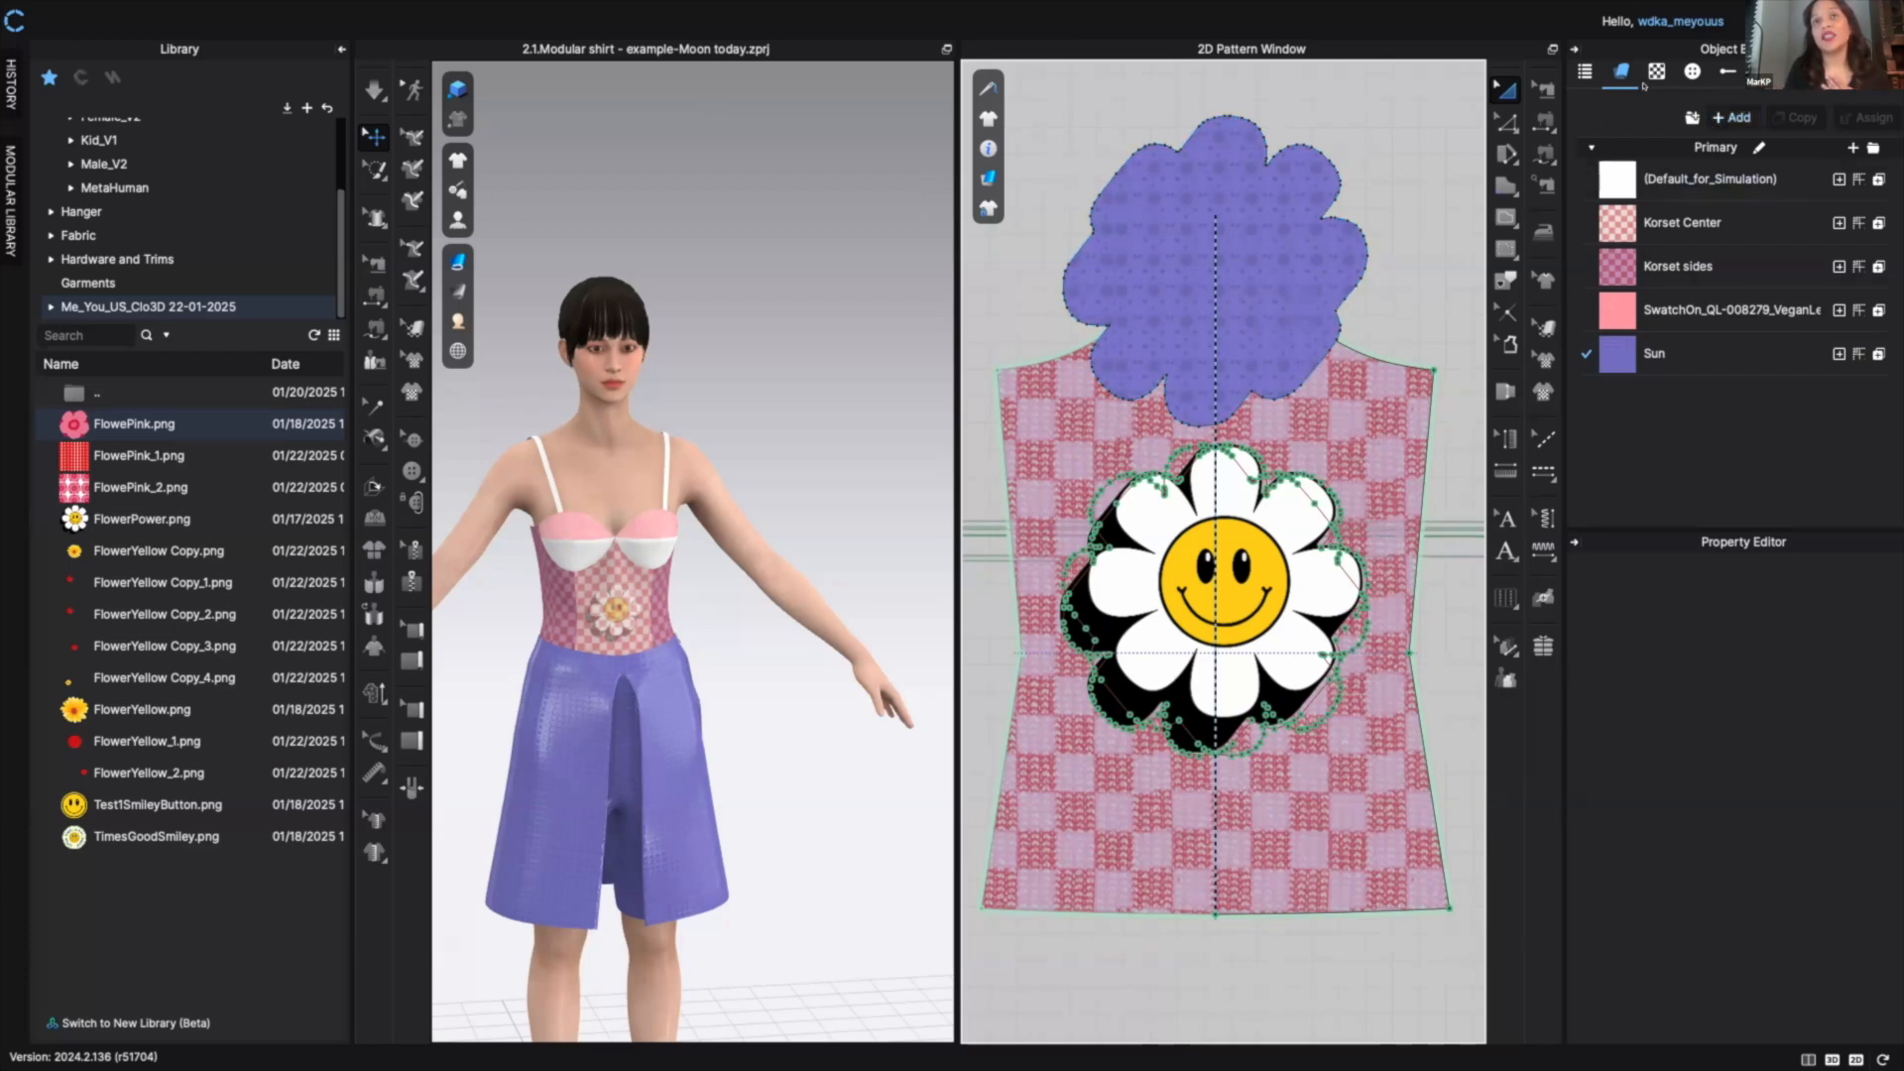
# - Try to move the FlowerPower graphic from the front panel up onto the purple flower-shaped piece
pyautogui.press('i')
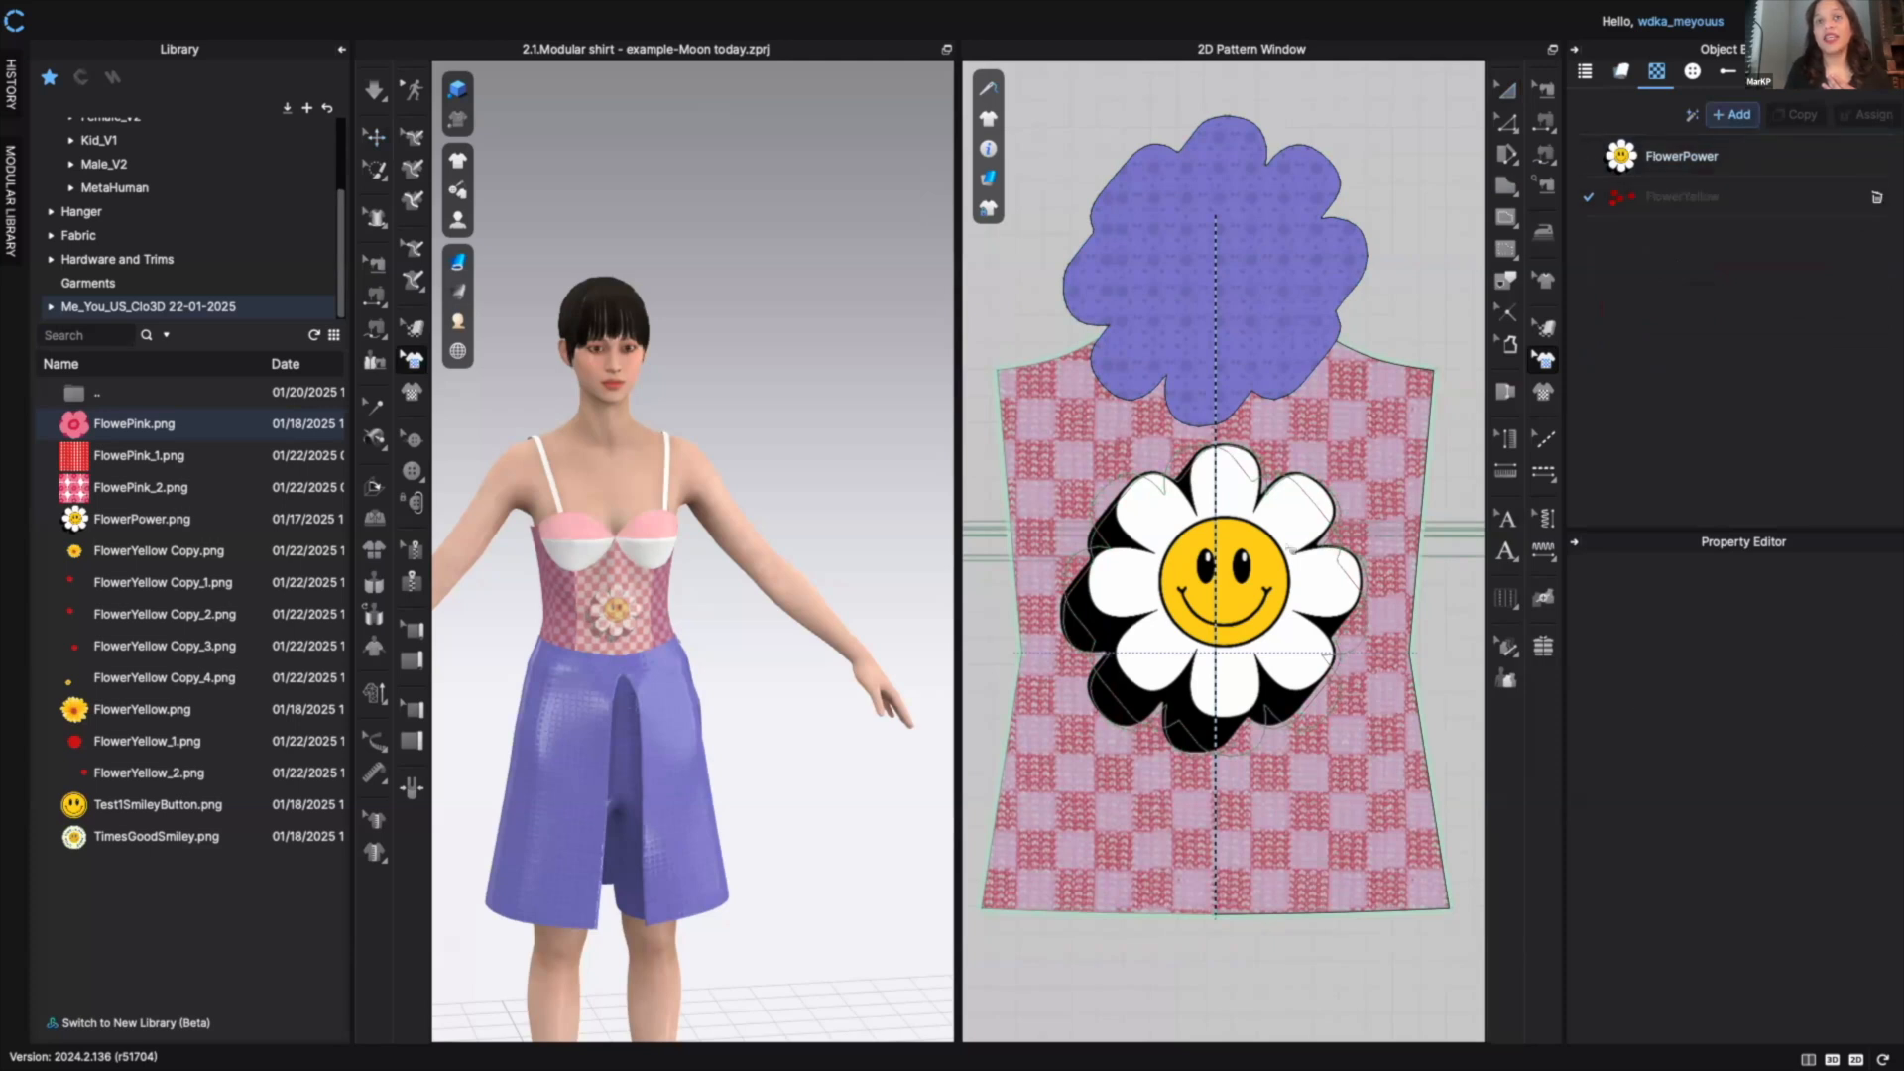
pyautogui.click(1227, 600)
pyautogui.moveTo(1232, 613); pyautogui.dragTo(1247, 322)
pyautogui.hotkey('ctrl', 'z')
pyautogui.click(1276, 232)
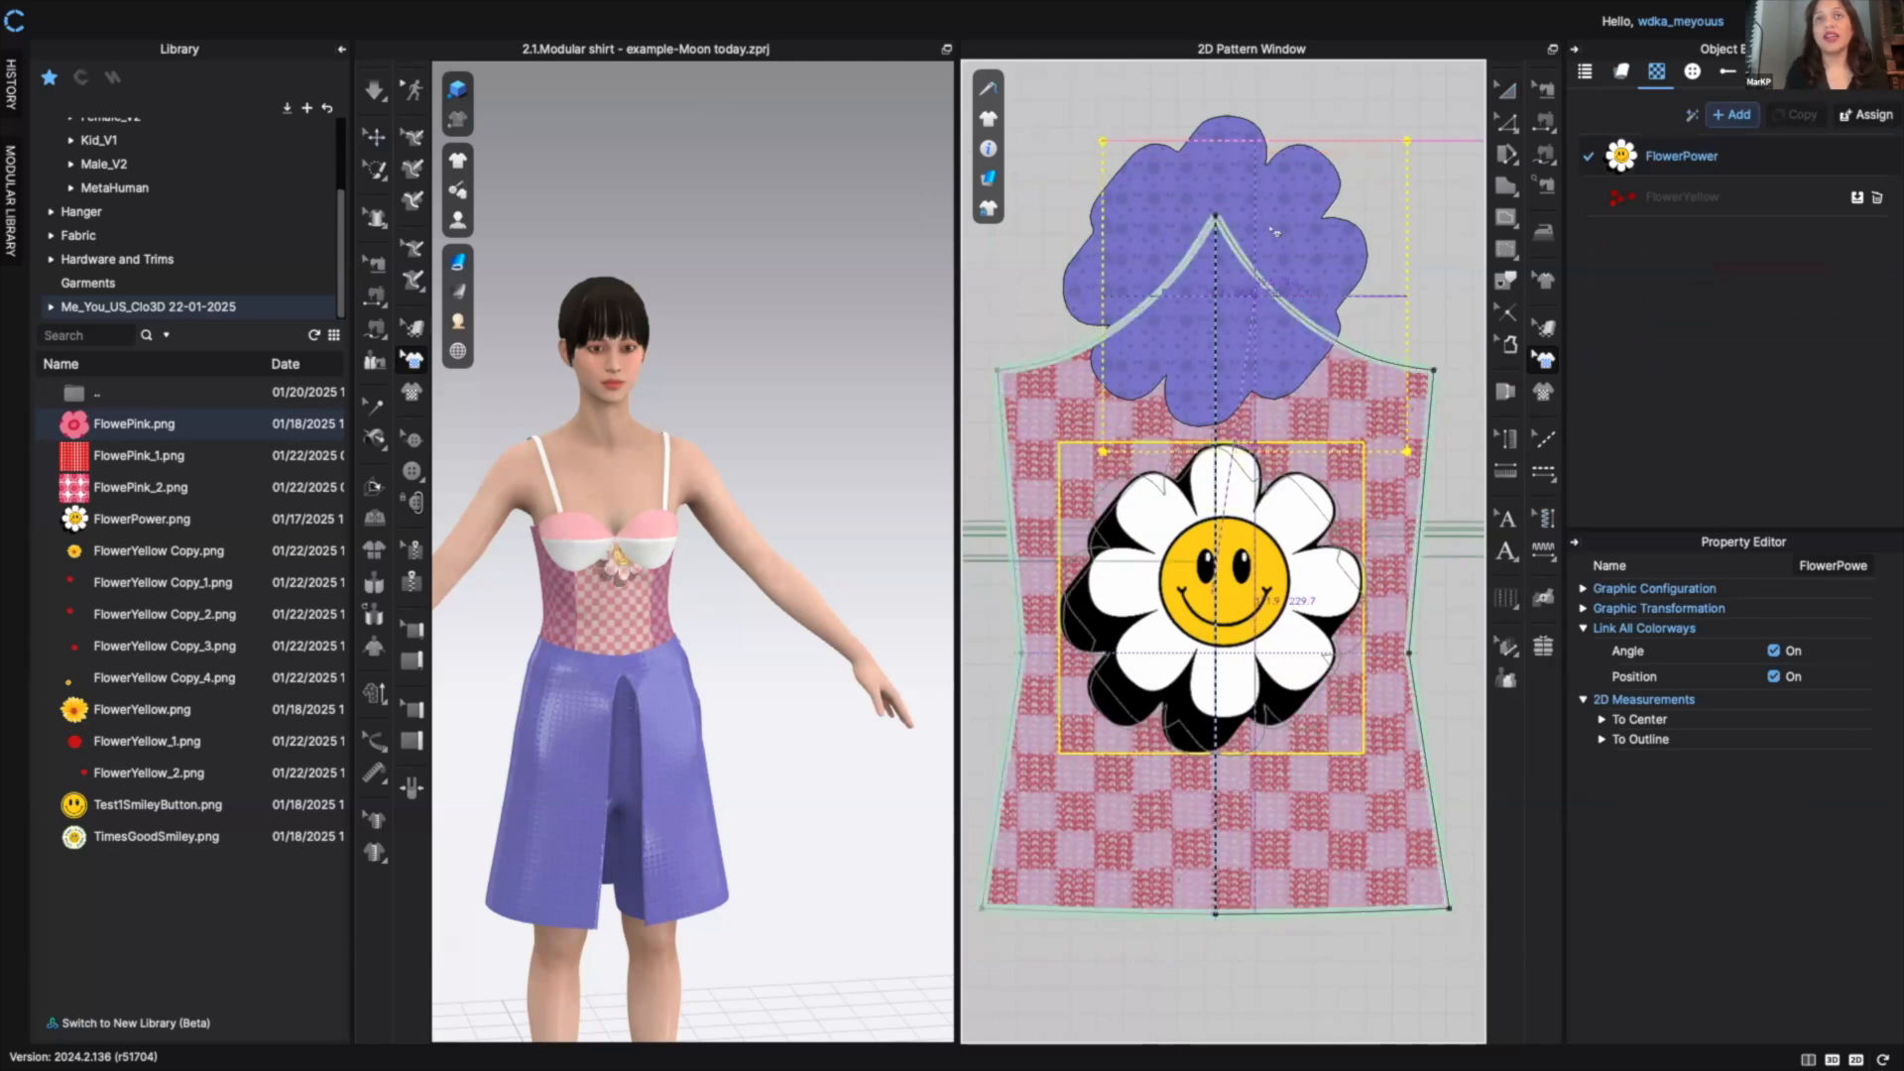
pyautogui.hotkey('ctrl', 'y')
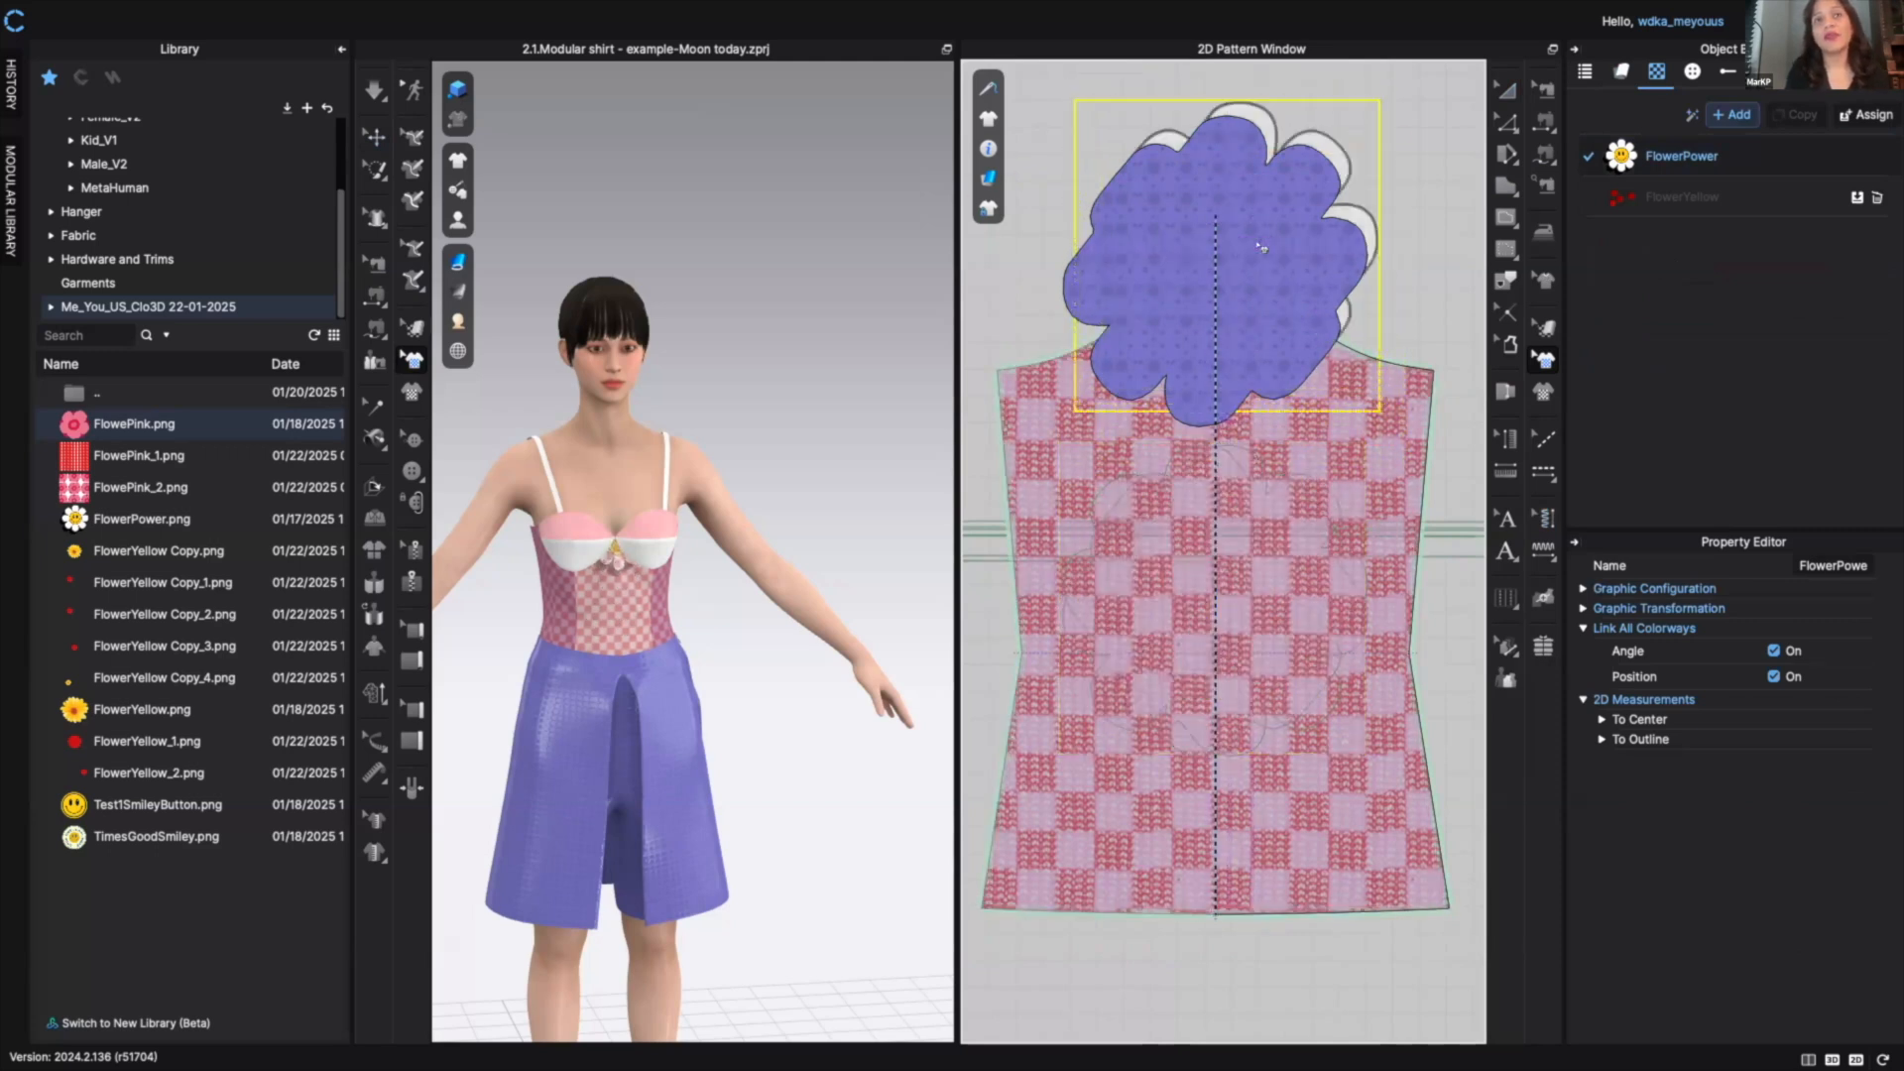
pyautogui.moveTo(1263, 229); pyautogui.dragTo(1275, 216)
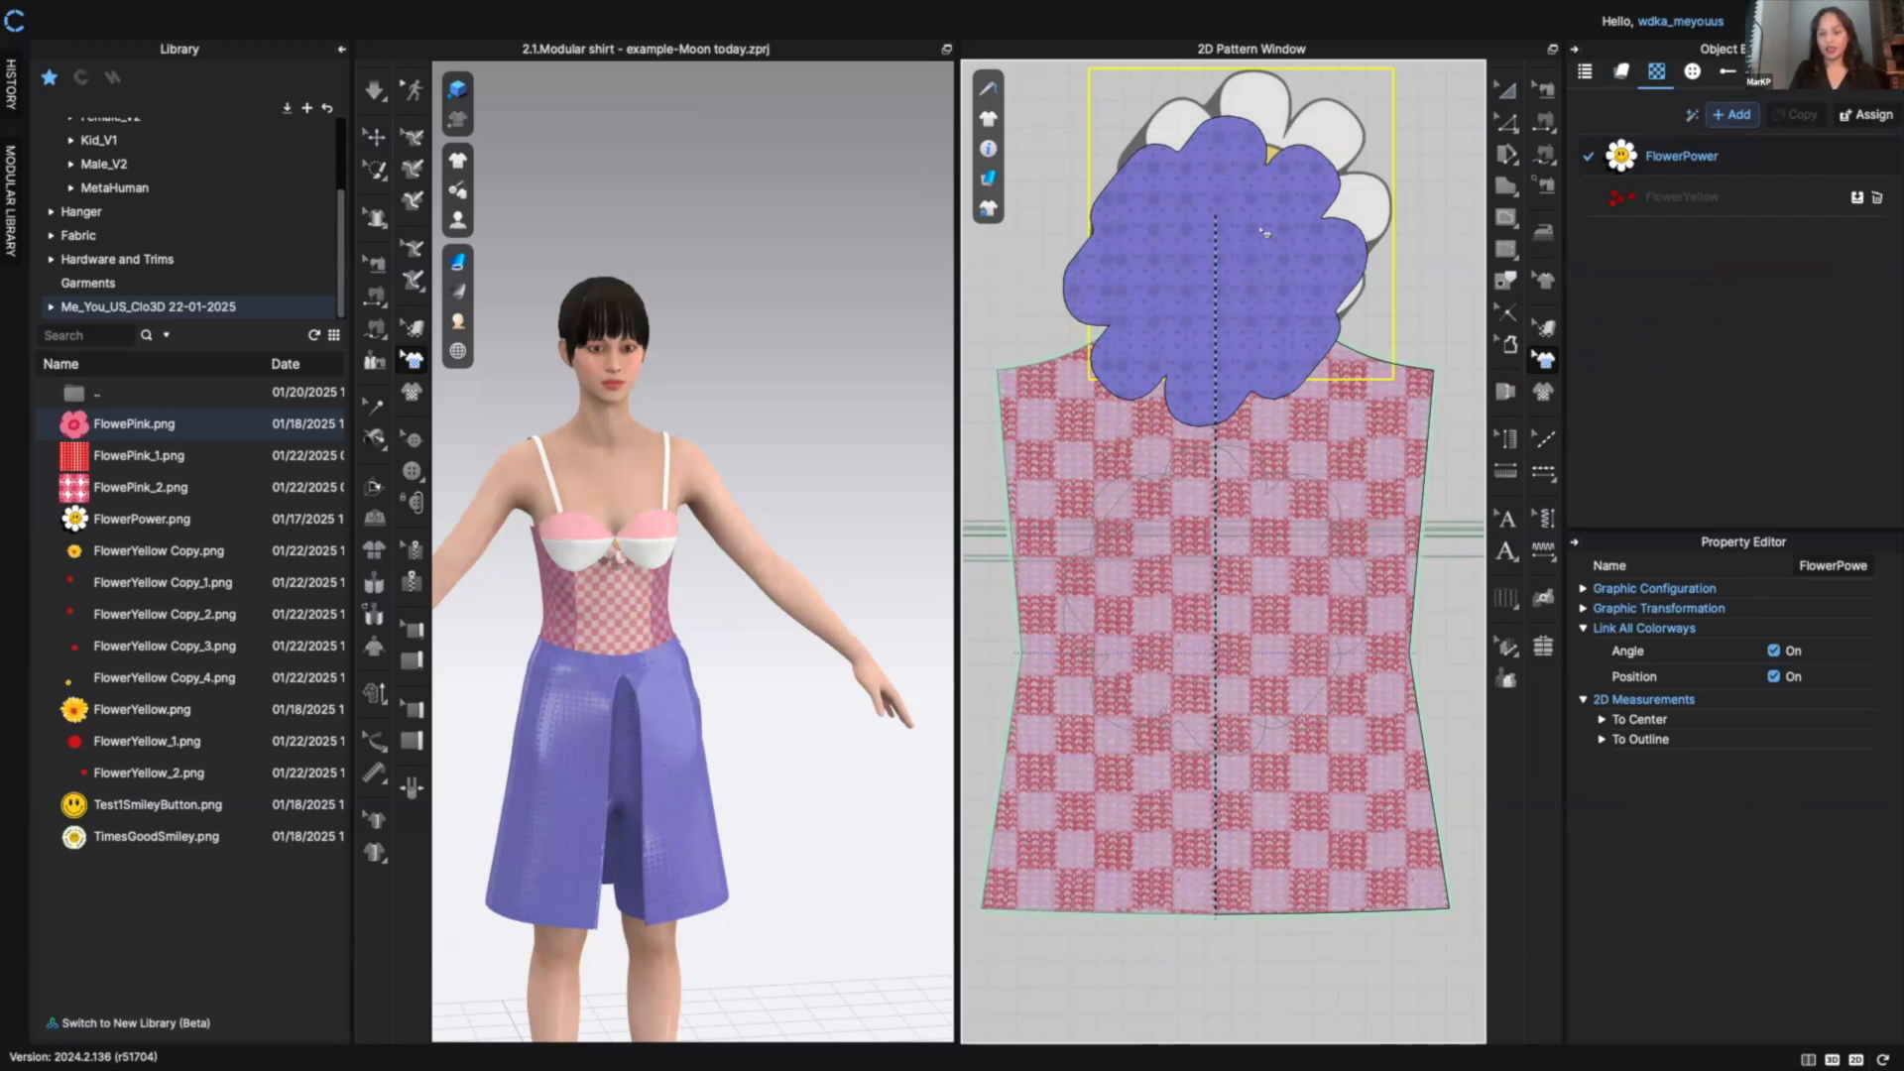
# - Delete the purple flower-shaped piece, then undo back to before it was repositioned and its outline cloned
pyautogui.press('a')
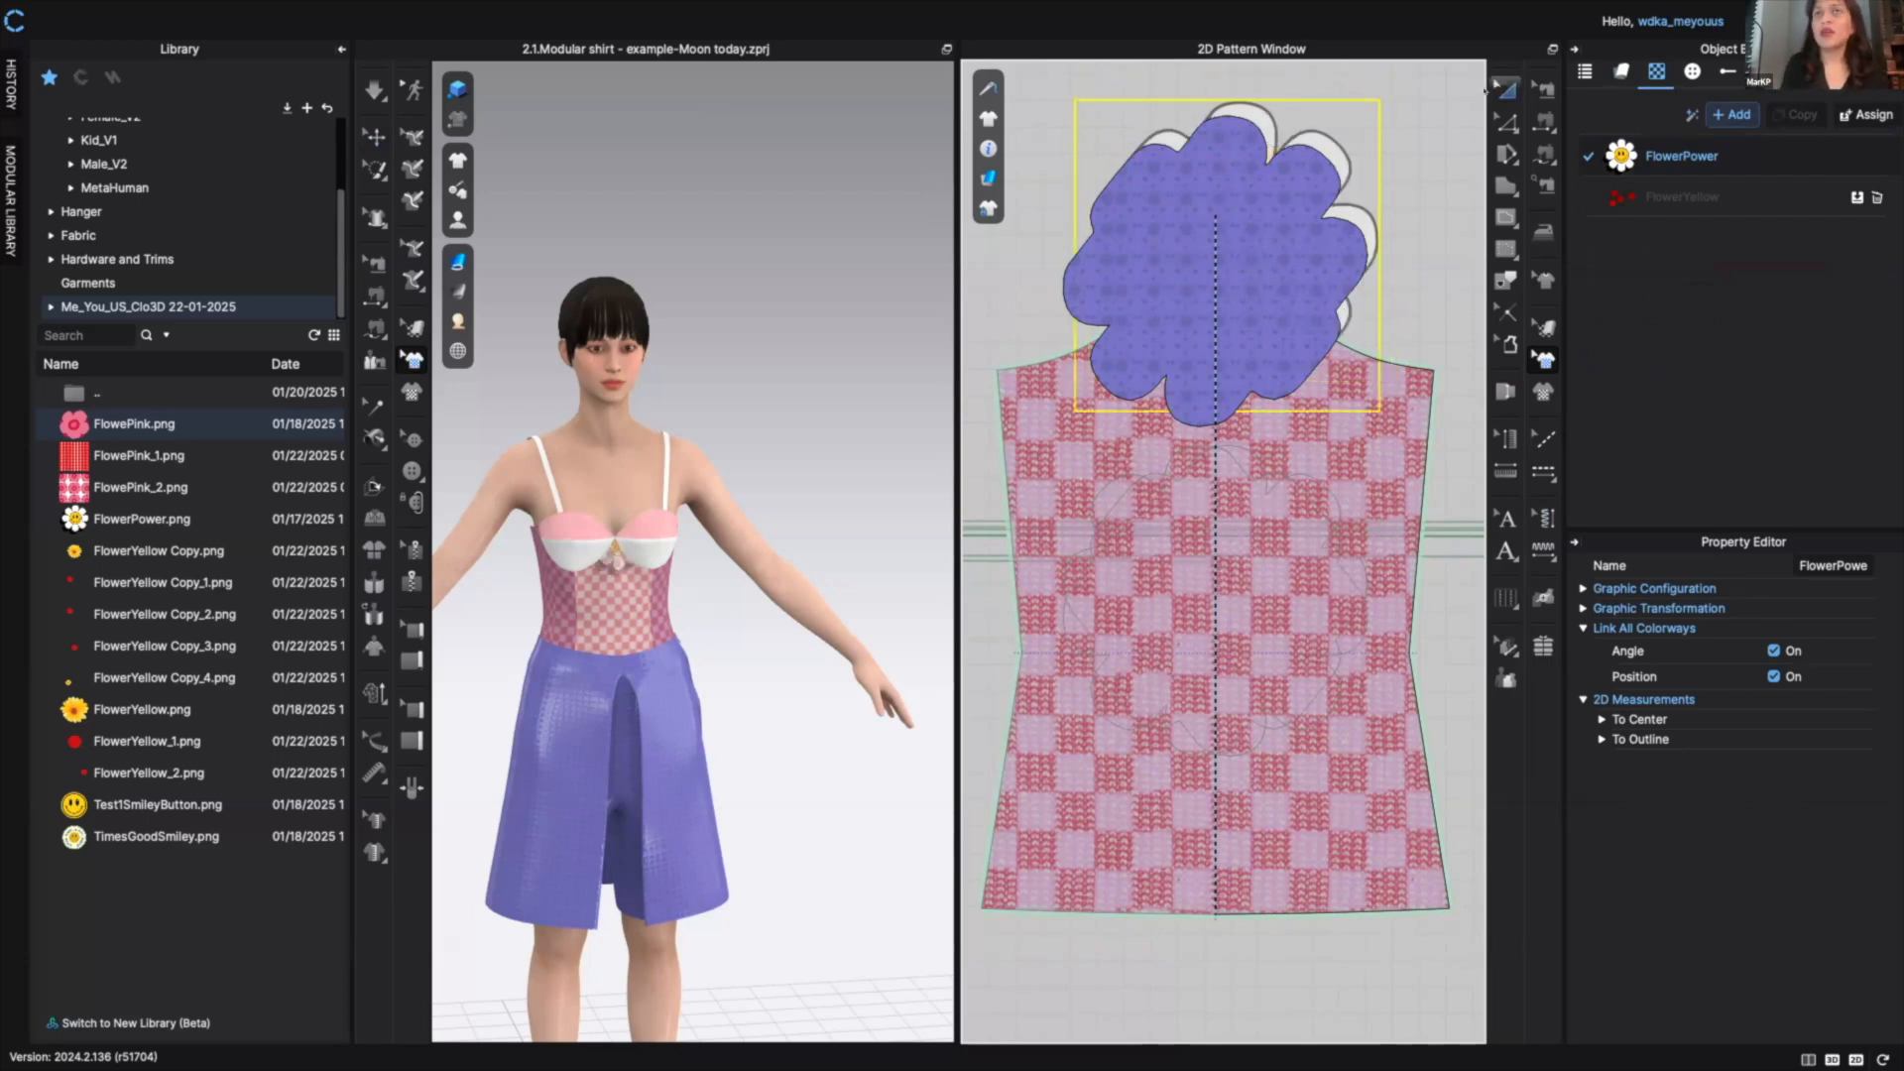
pyautogui.click(1260, 230)
pyautogui.press('Delete')
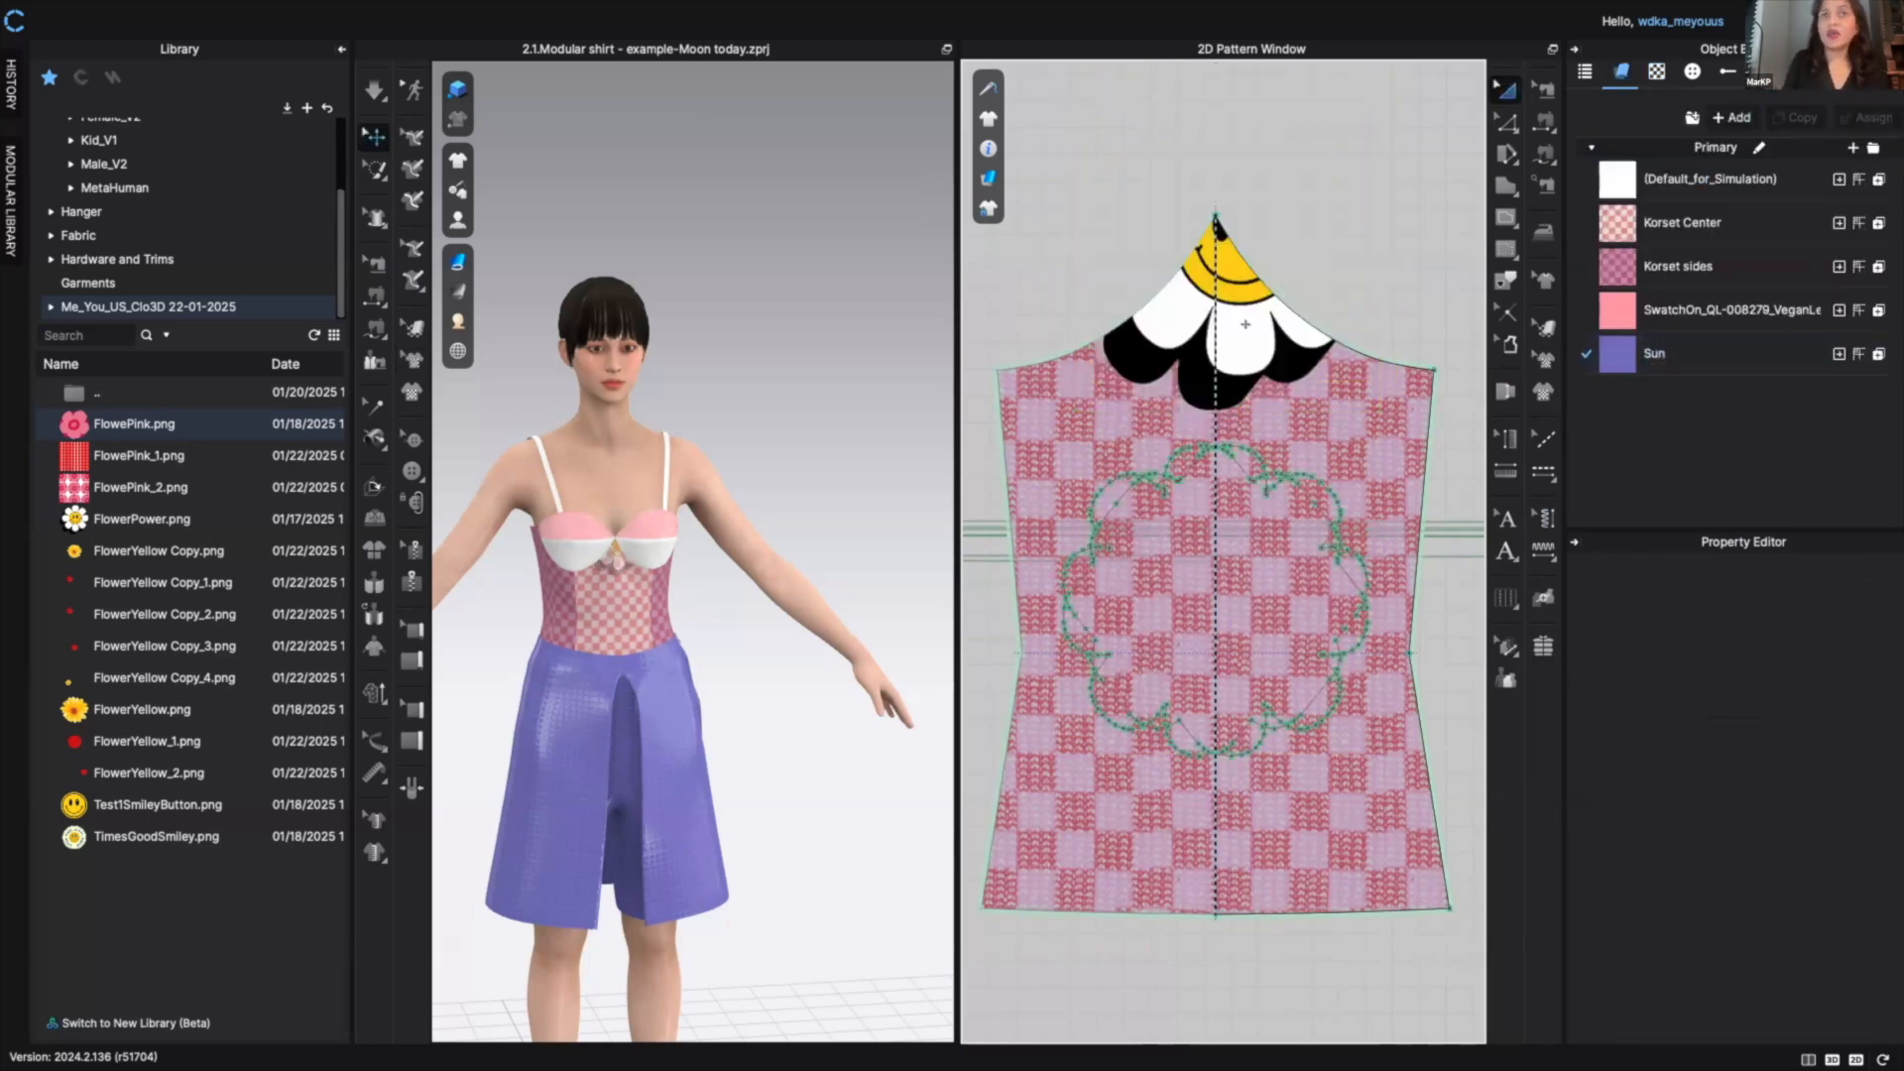
pyautogui.hotkey('ctrl', 'z')
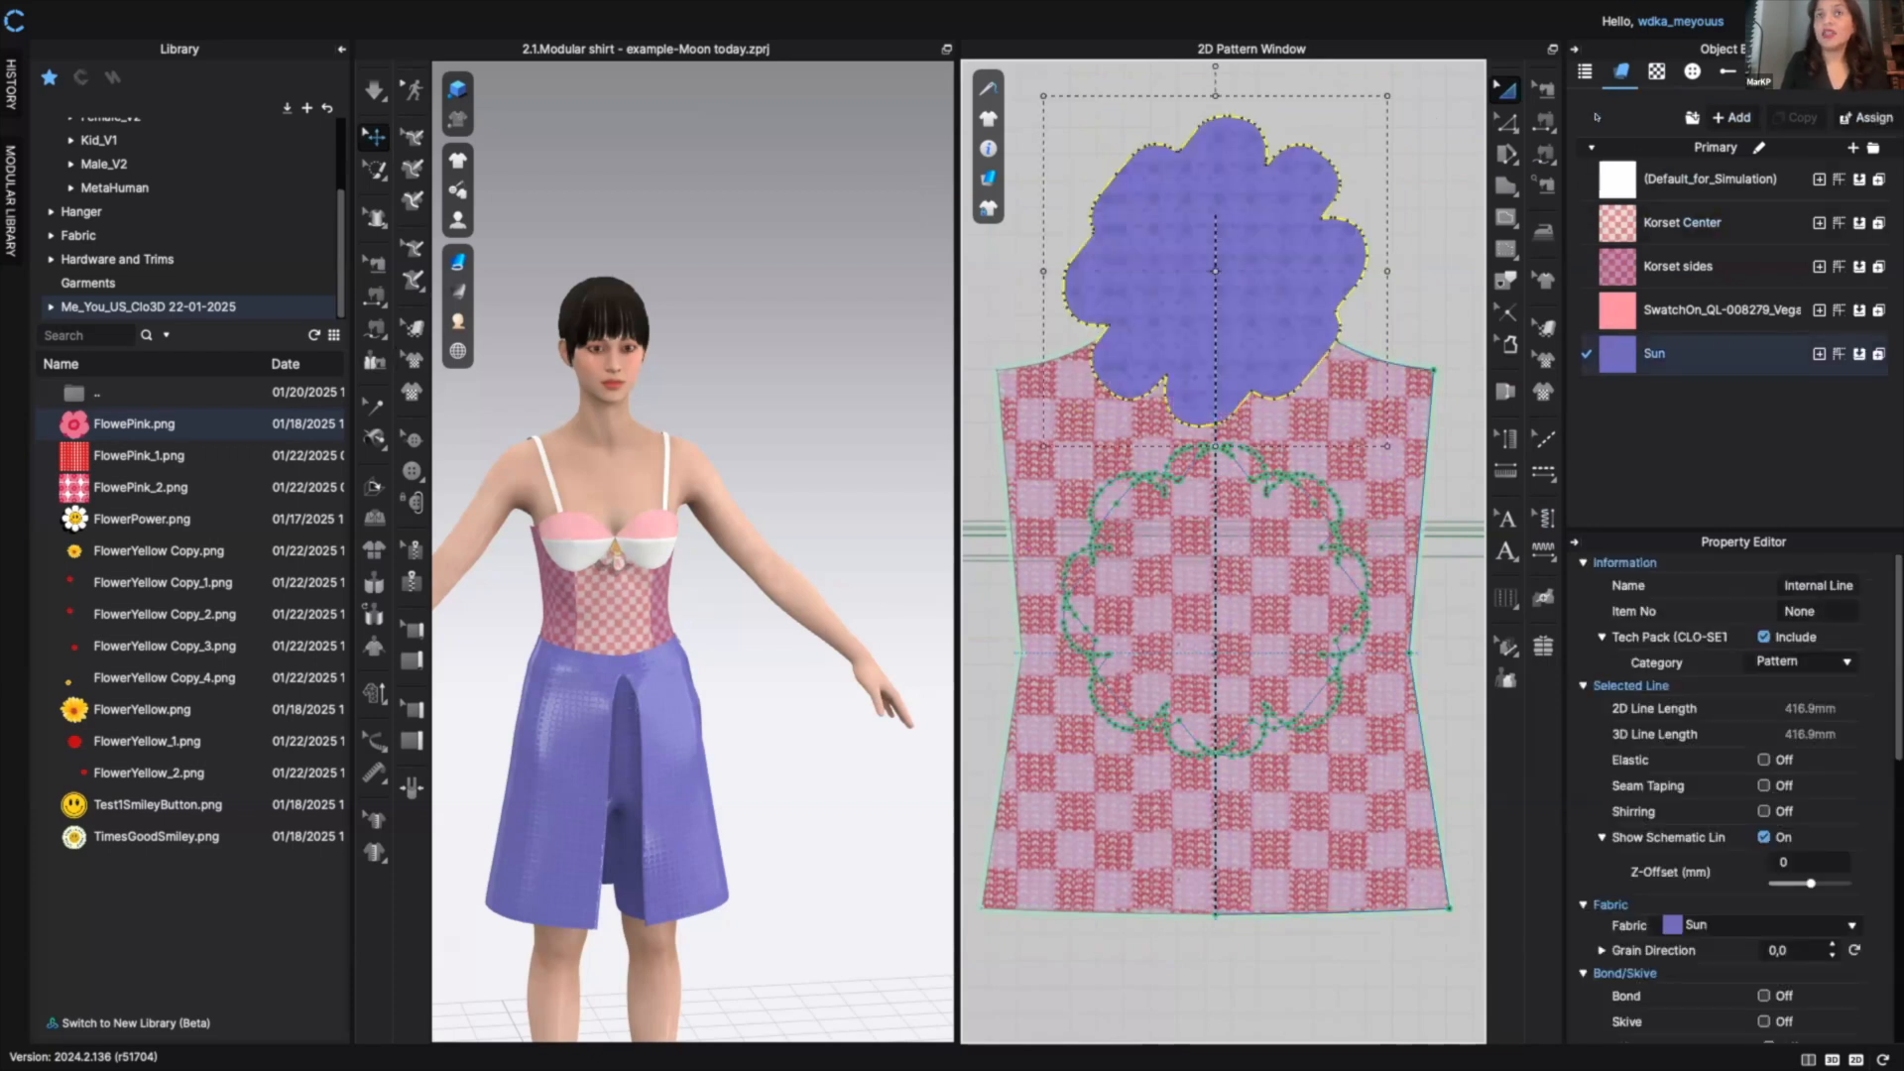
pyautogui.hotkey('ctrl', 'z')
# - Select and delete the purple flower-shaped piece over the front panel's upper edge
pyautogui.click(1405, 314)
pyautogui.click(1289, 344)
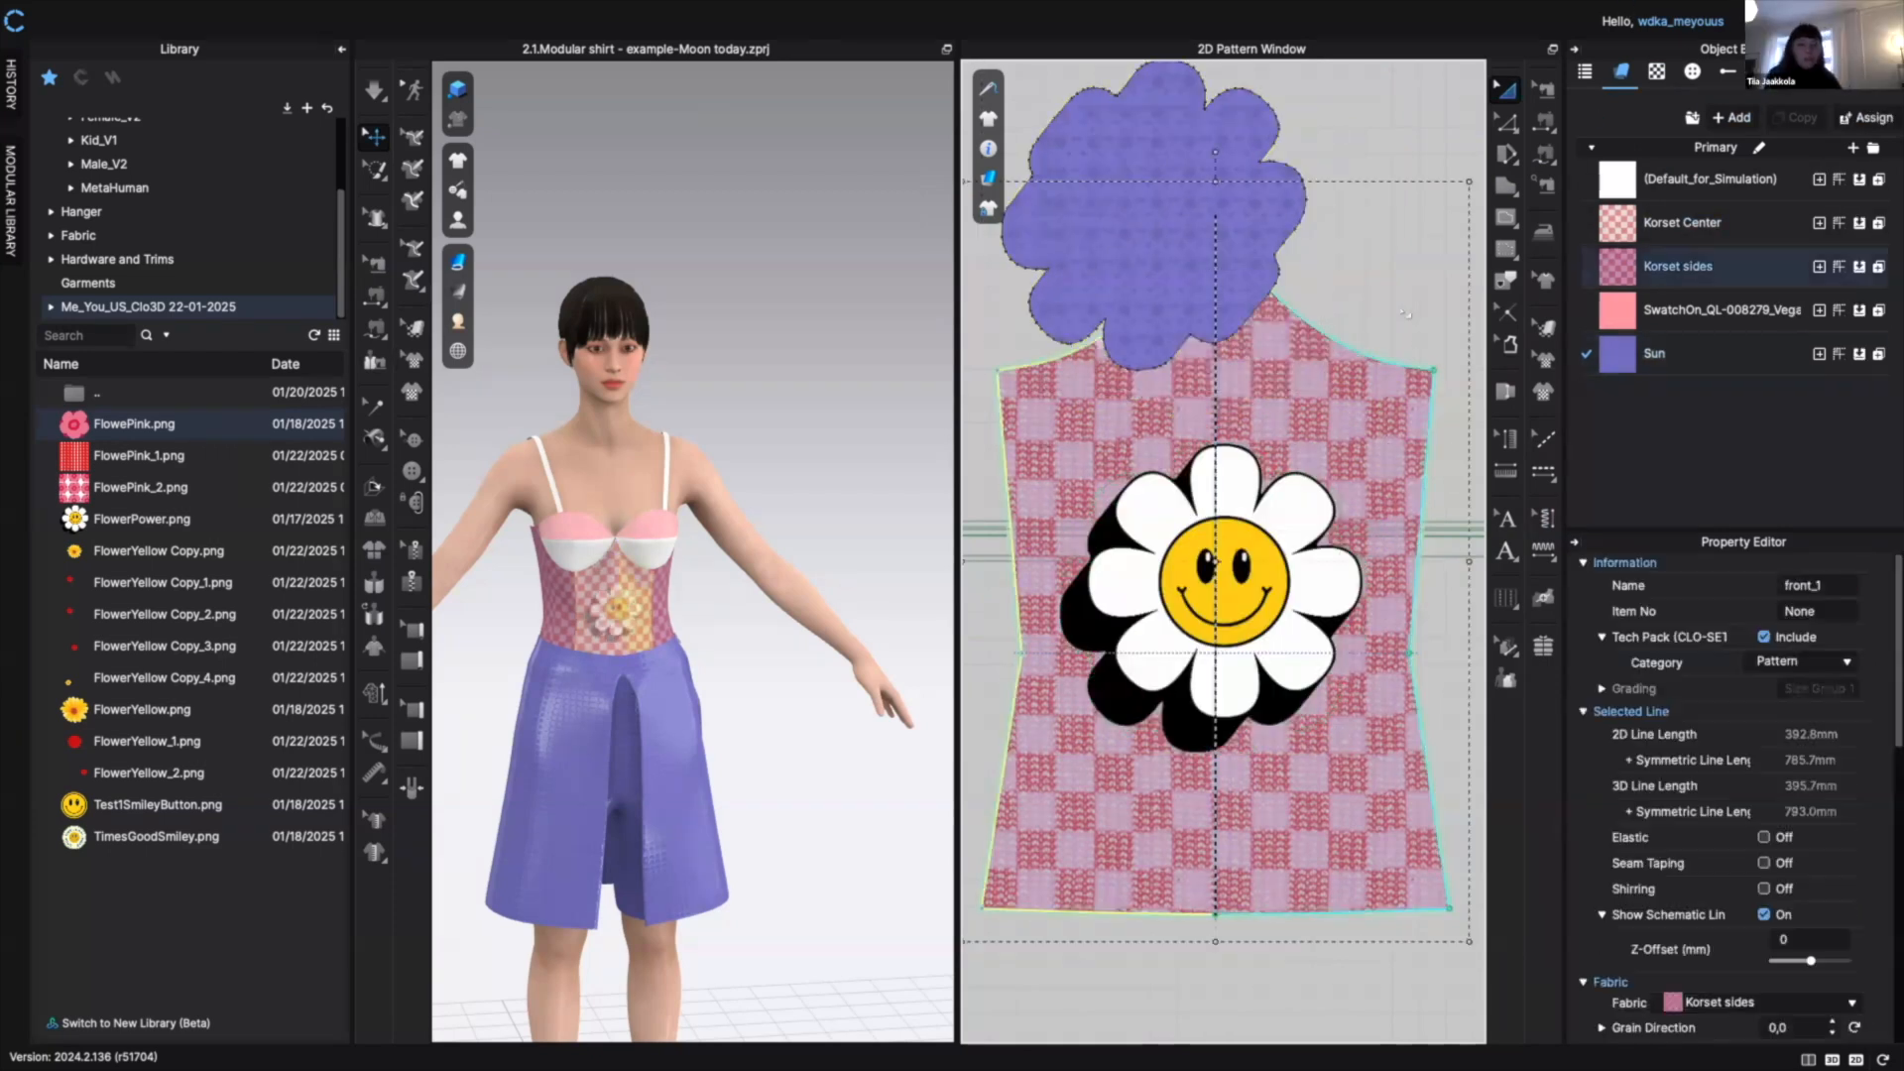
pyautogui.click(1266, 131)
pyautogui.click(1213, 561)
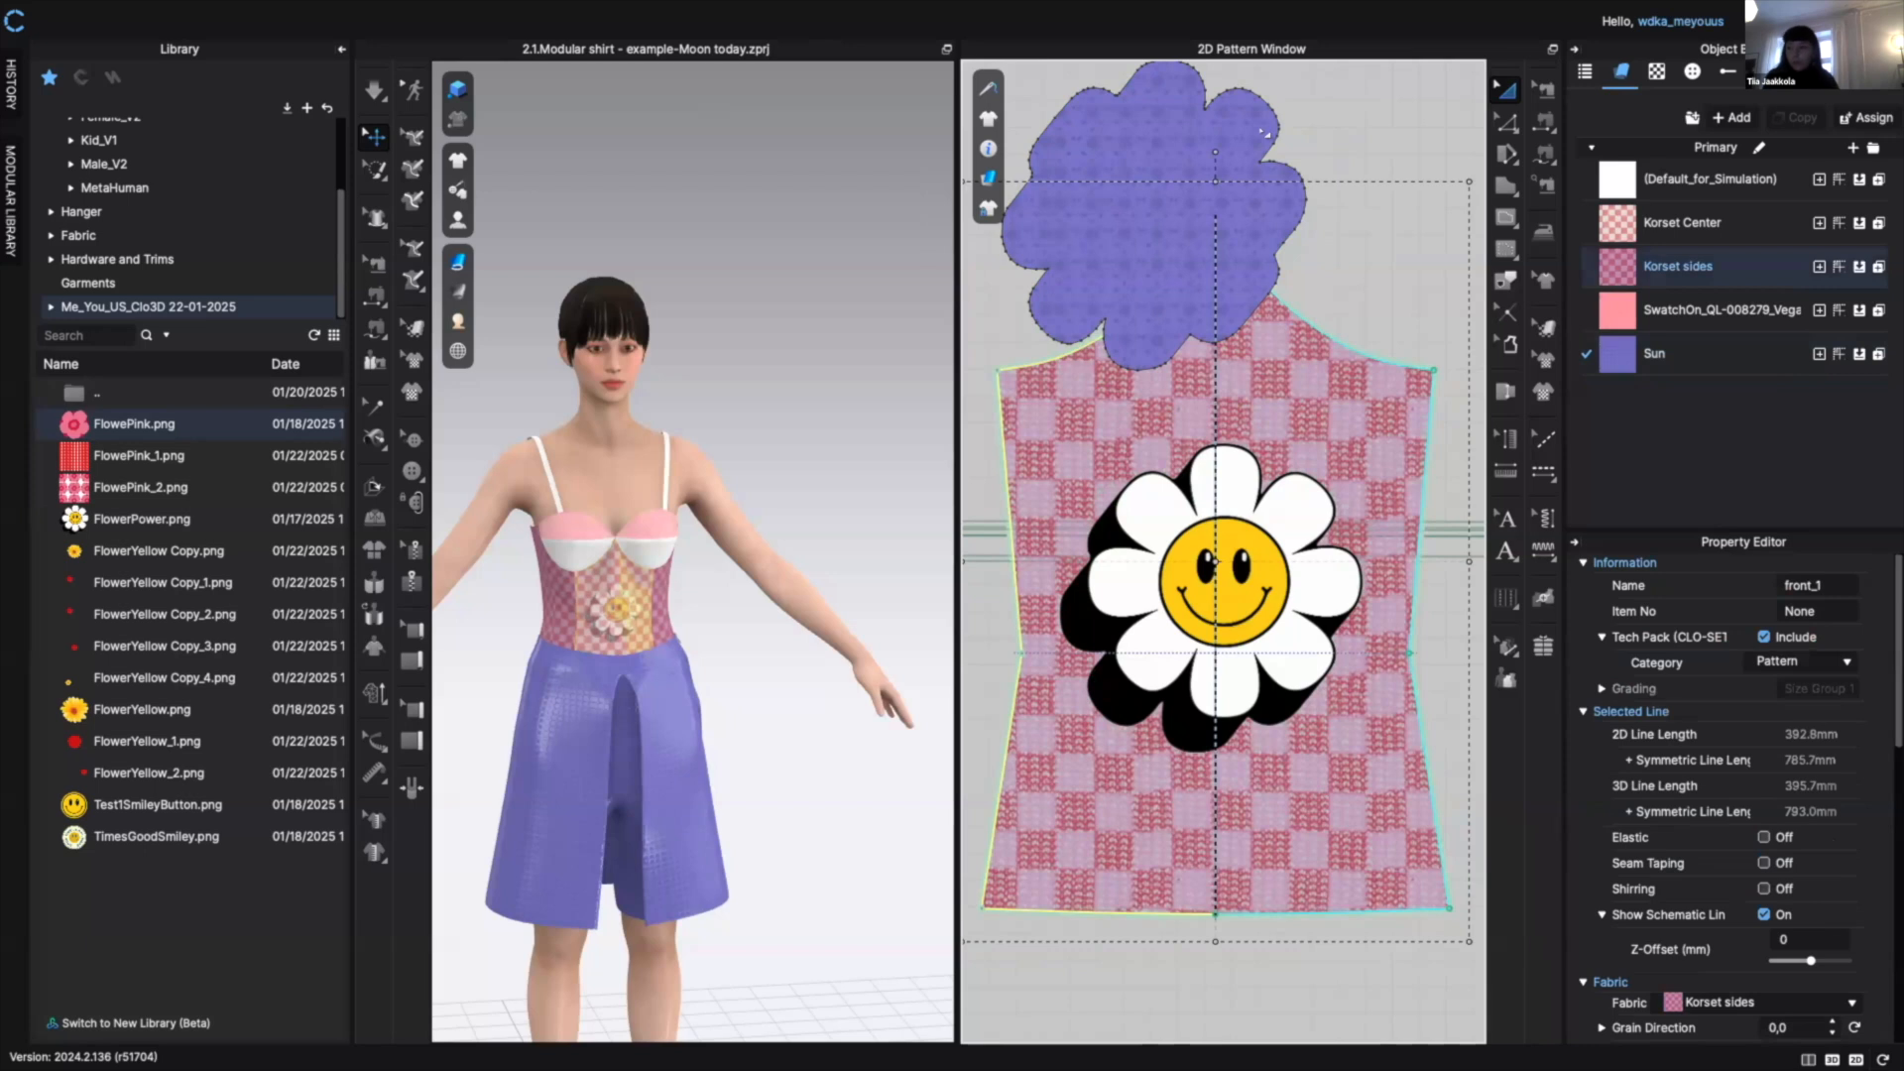
pyautogui.click(1327, 132)
pyautogui.click(1219, 168)
pyautogui.press('Delete')
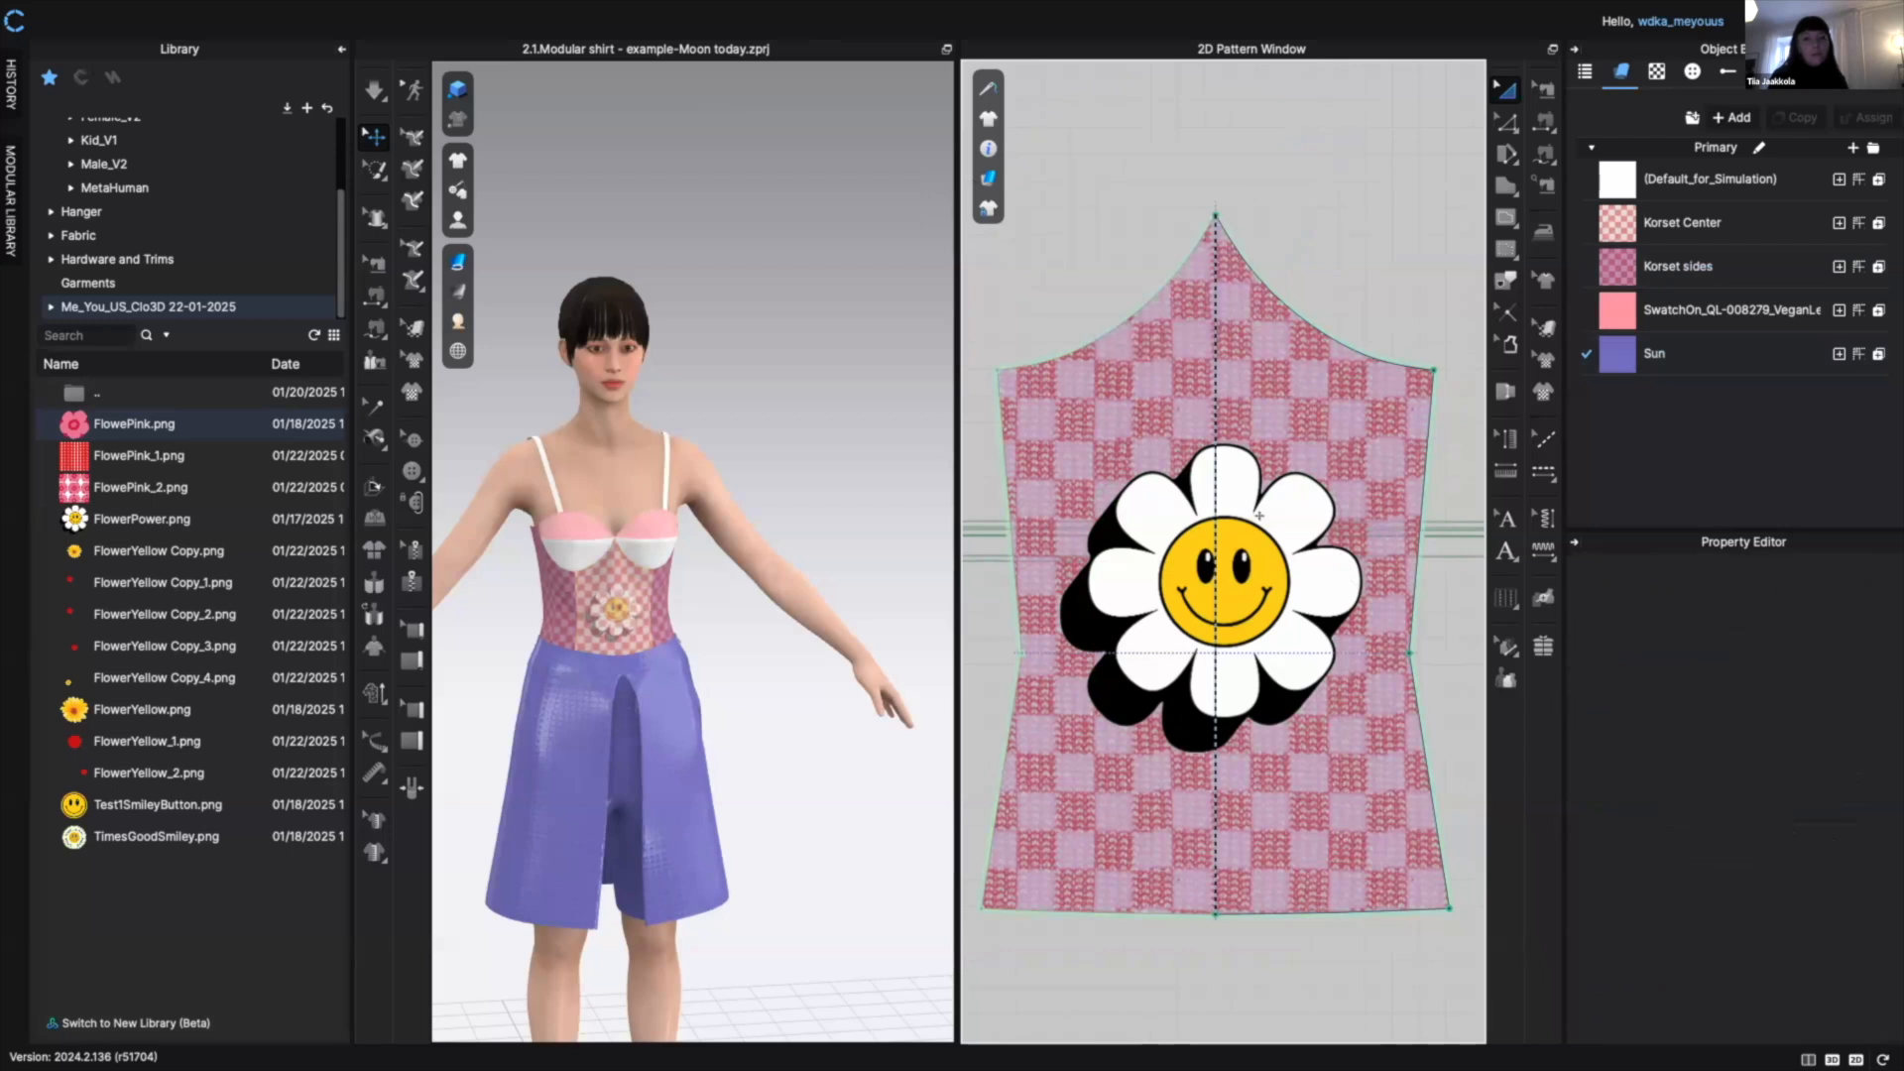
# - Delete the FlowerPower graphic from the front corset panel
pyautogui.click(1260, 515)
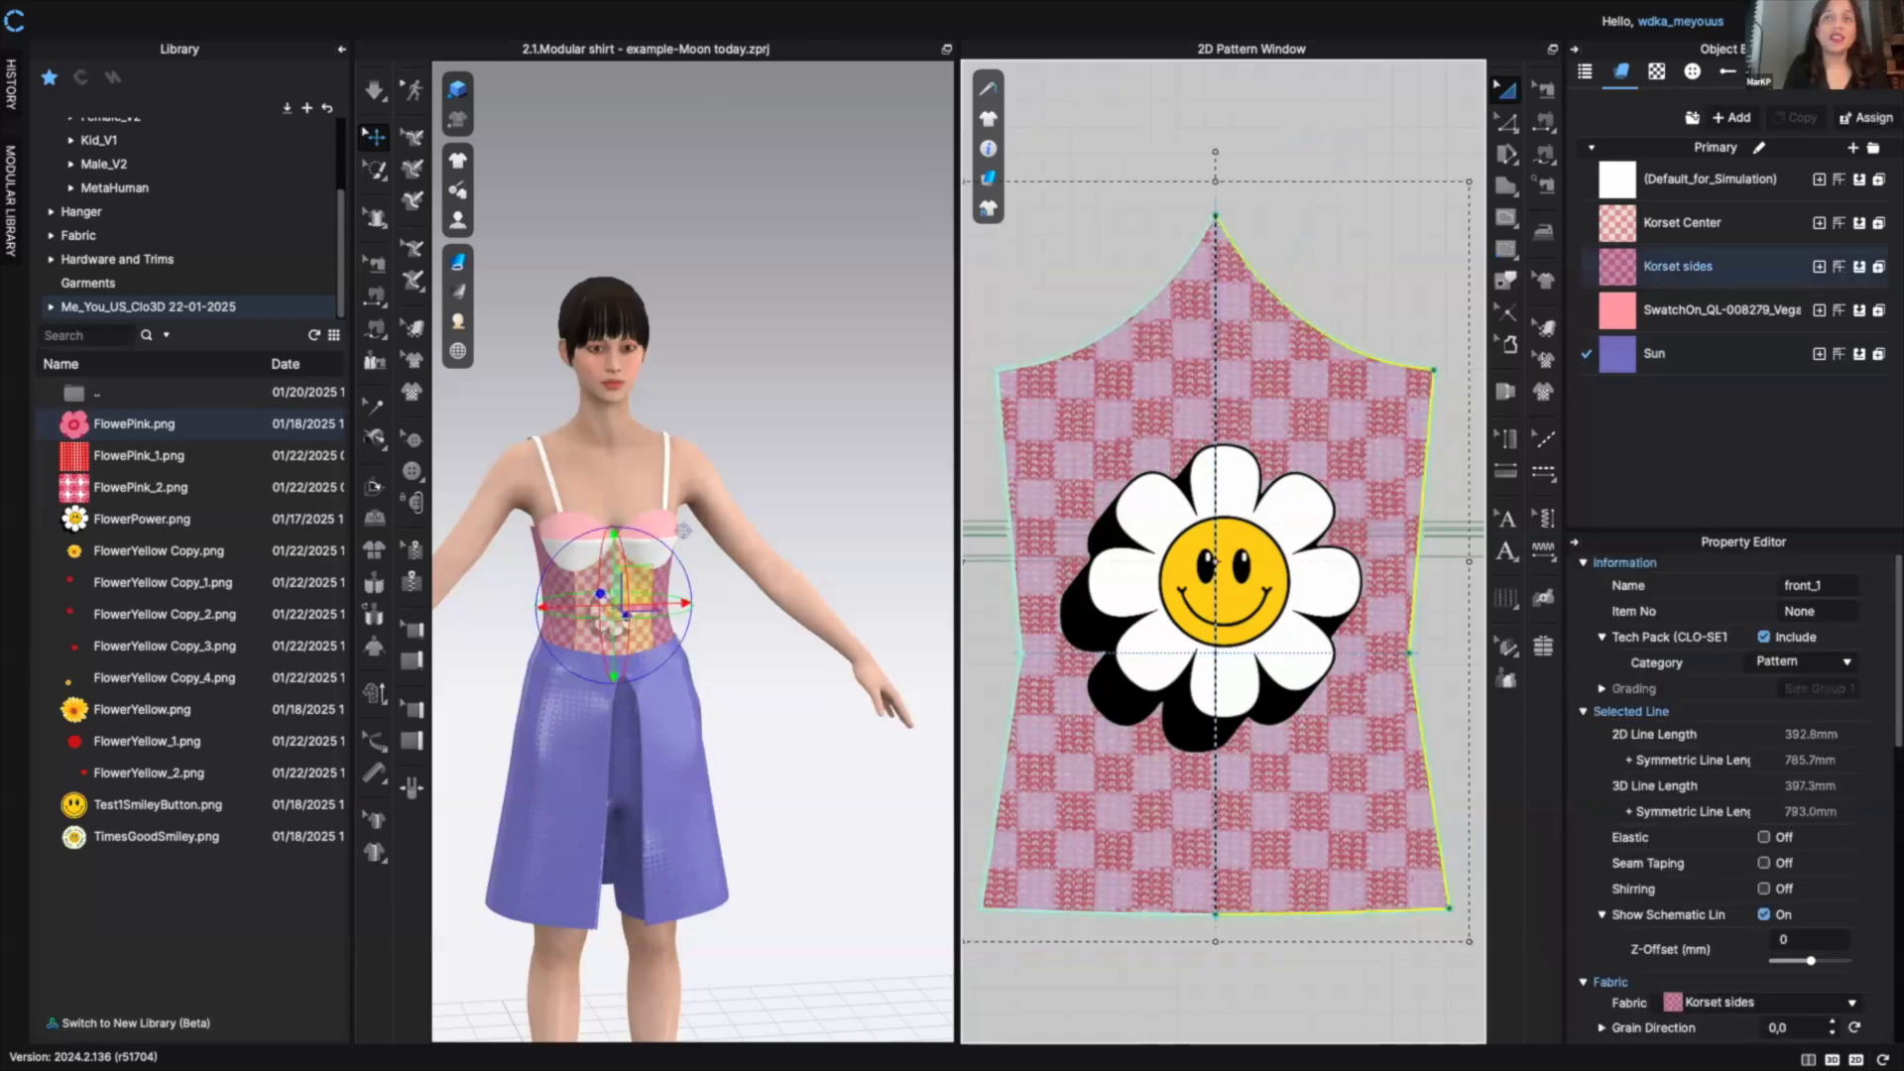
pyautogui.click(1543, 357)
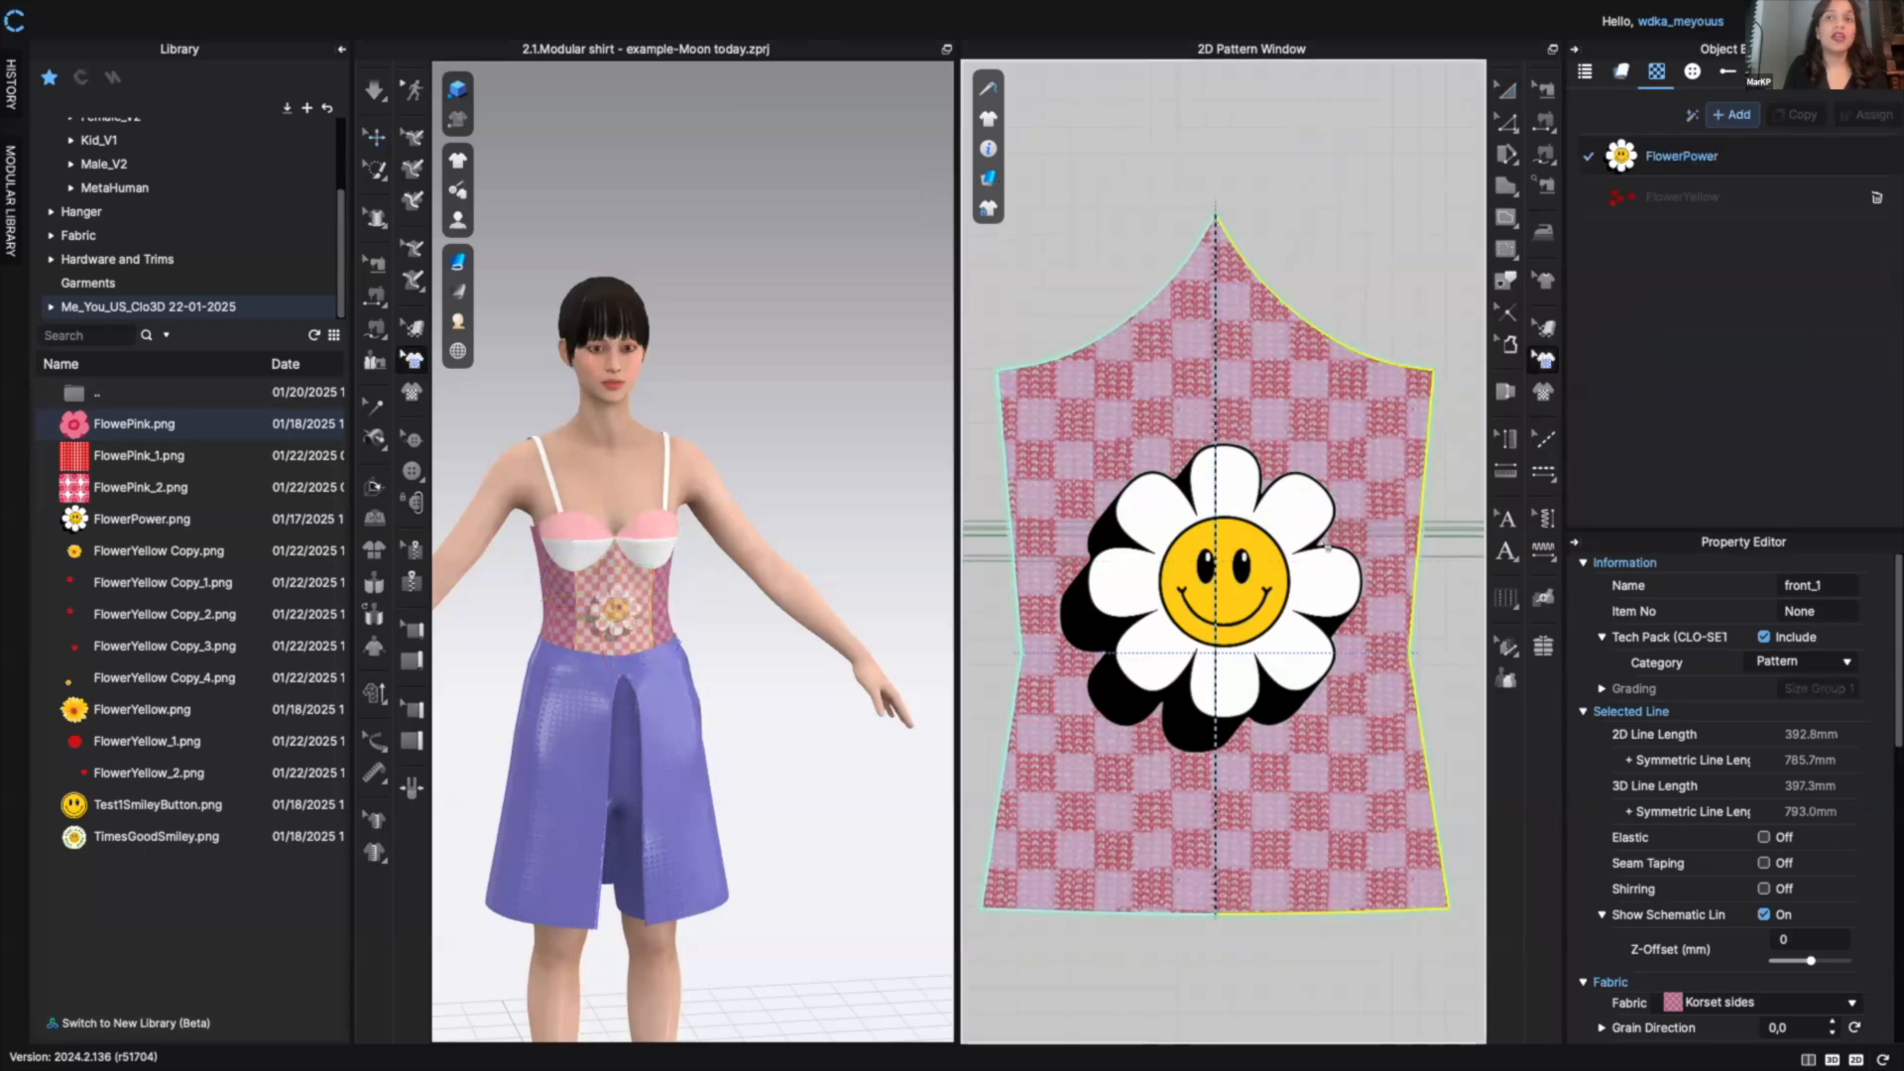
pyautogui.click(1292, 517)
pyautogui.rightClick(1291, 517)
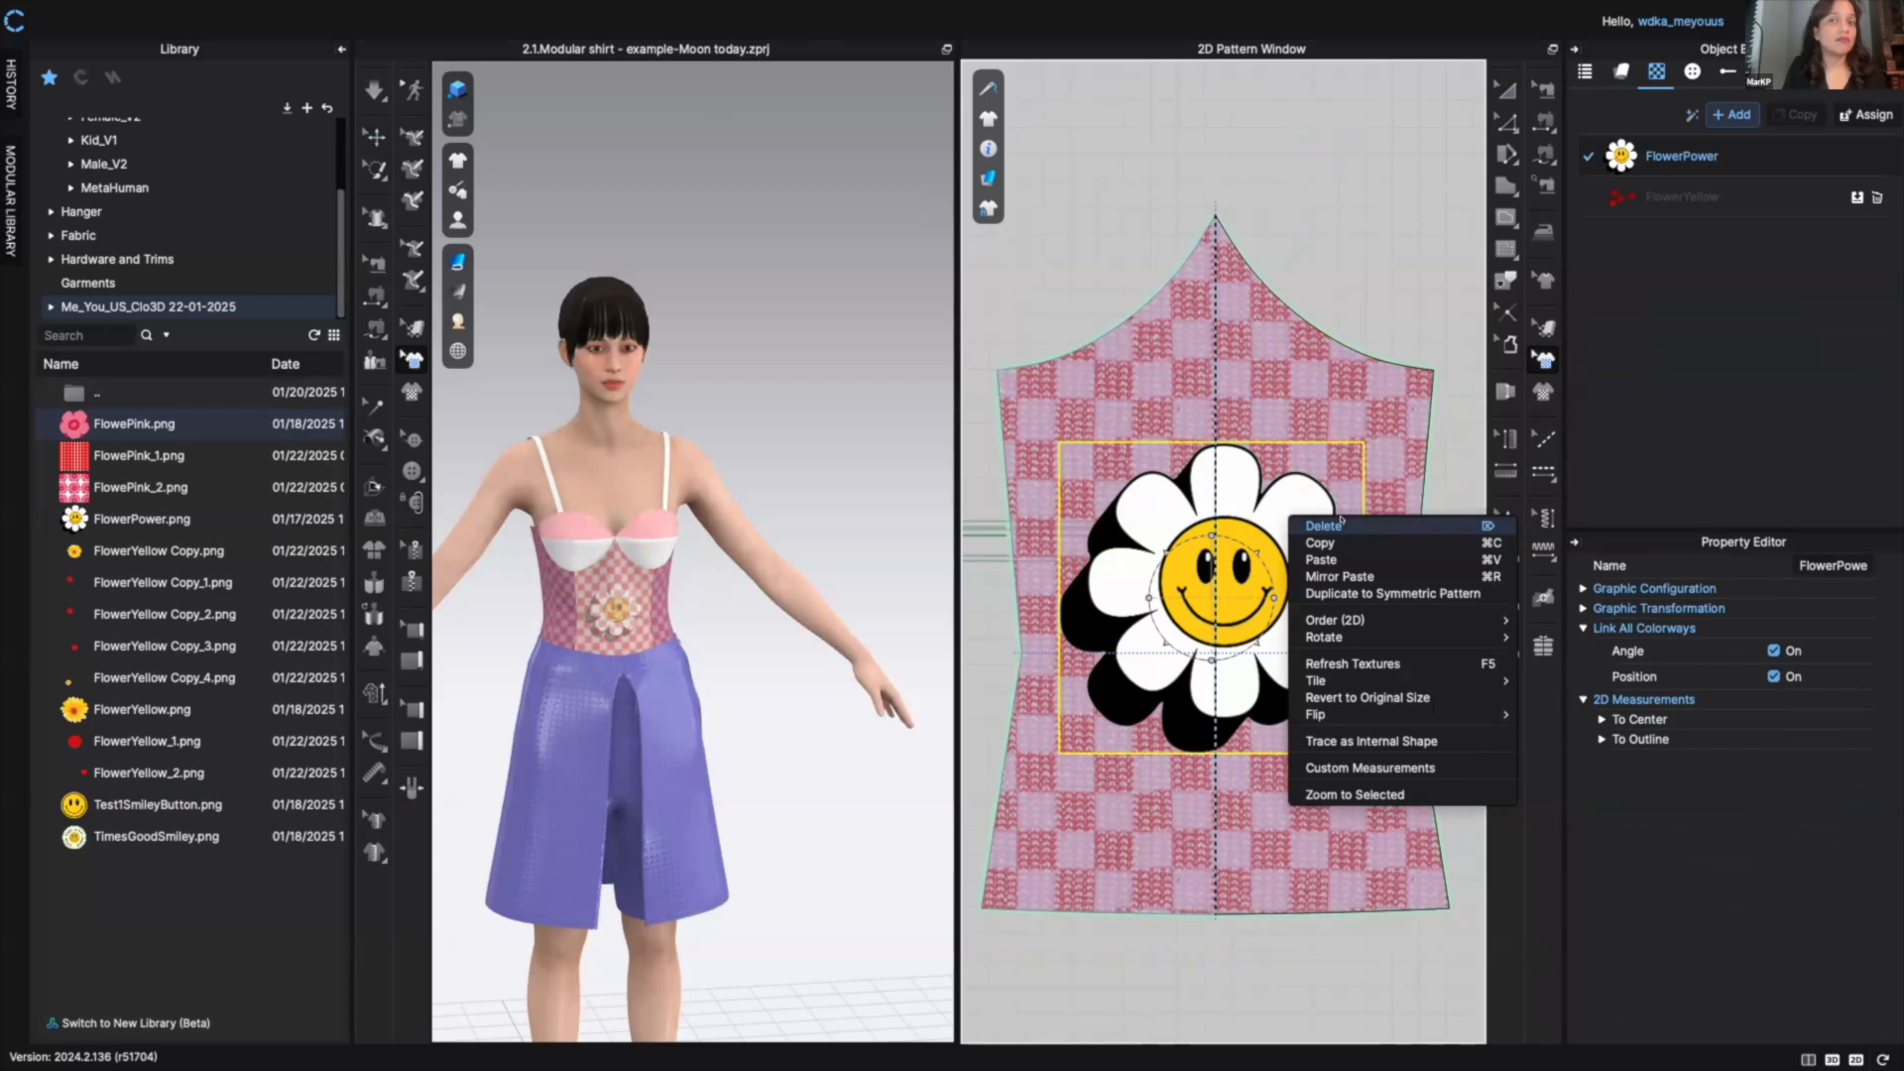
pyautogui.click(1329, 526)
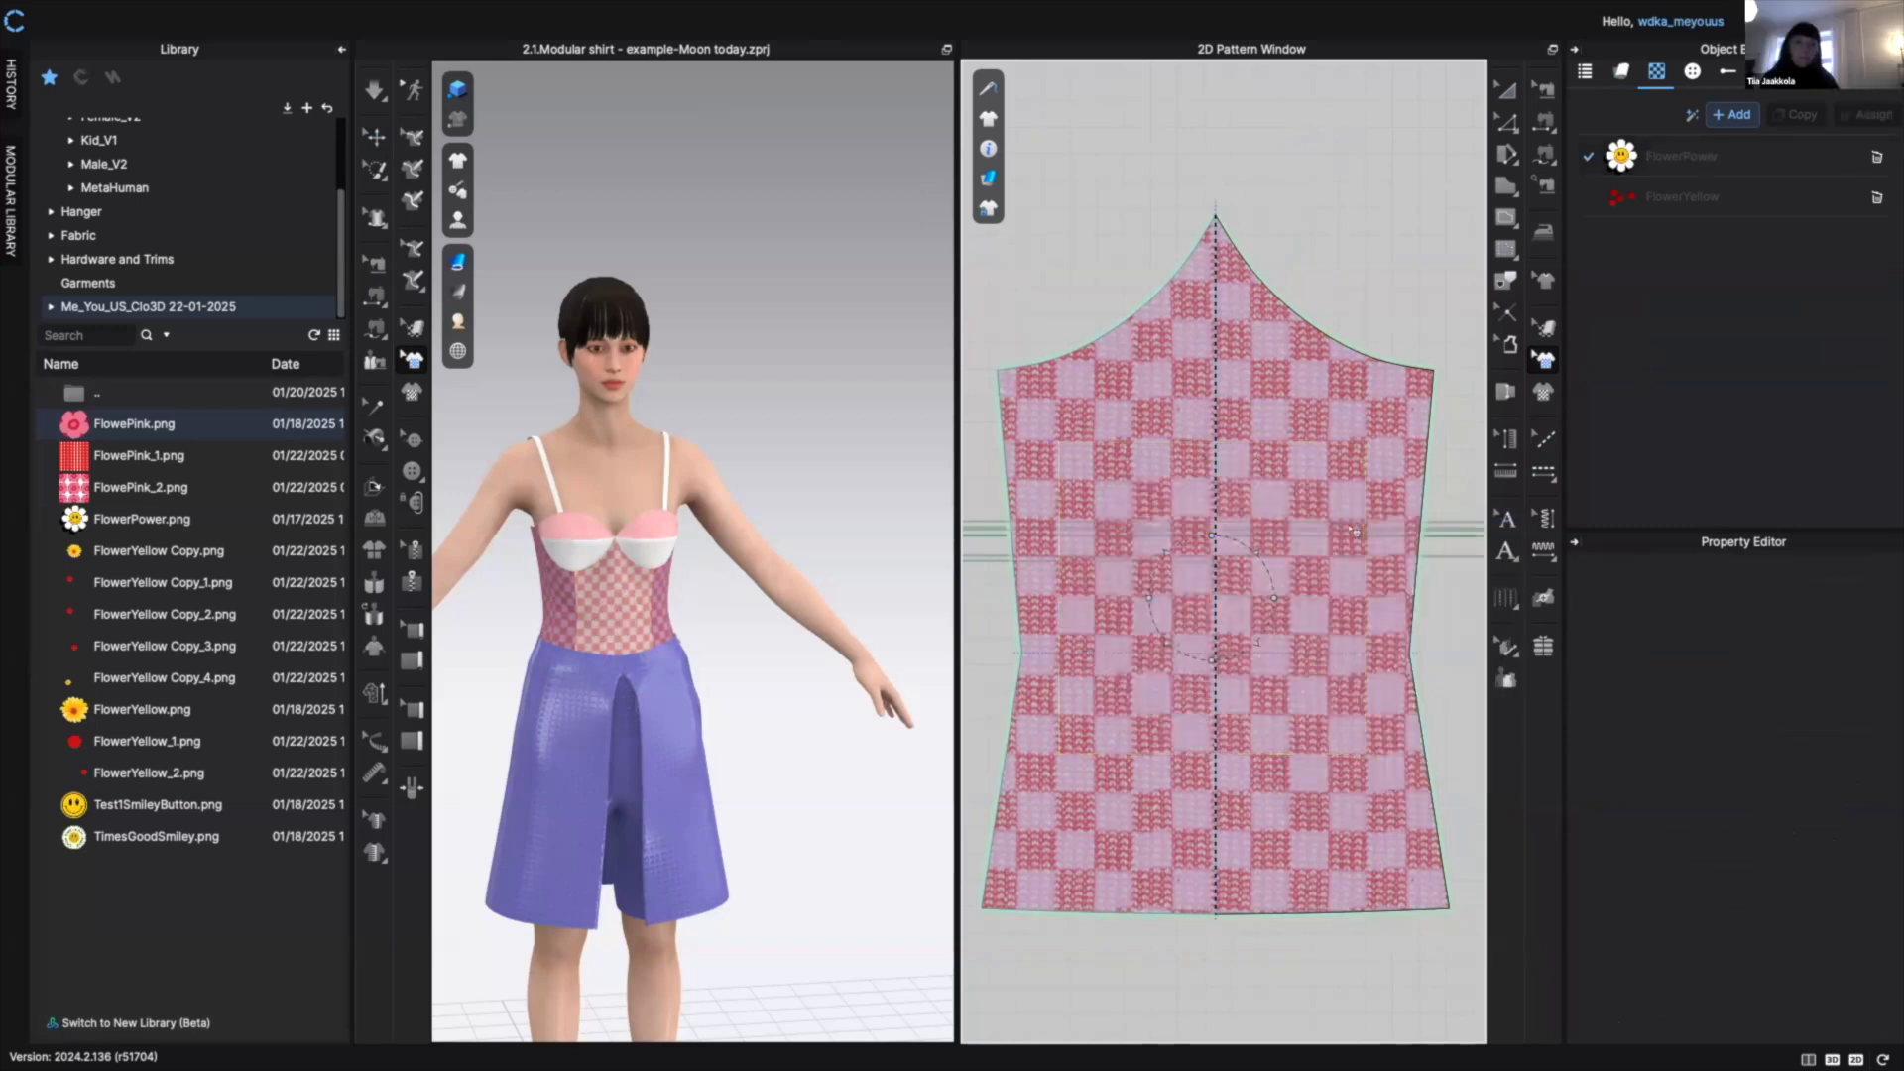
pyautogui.click(1683, 158)
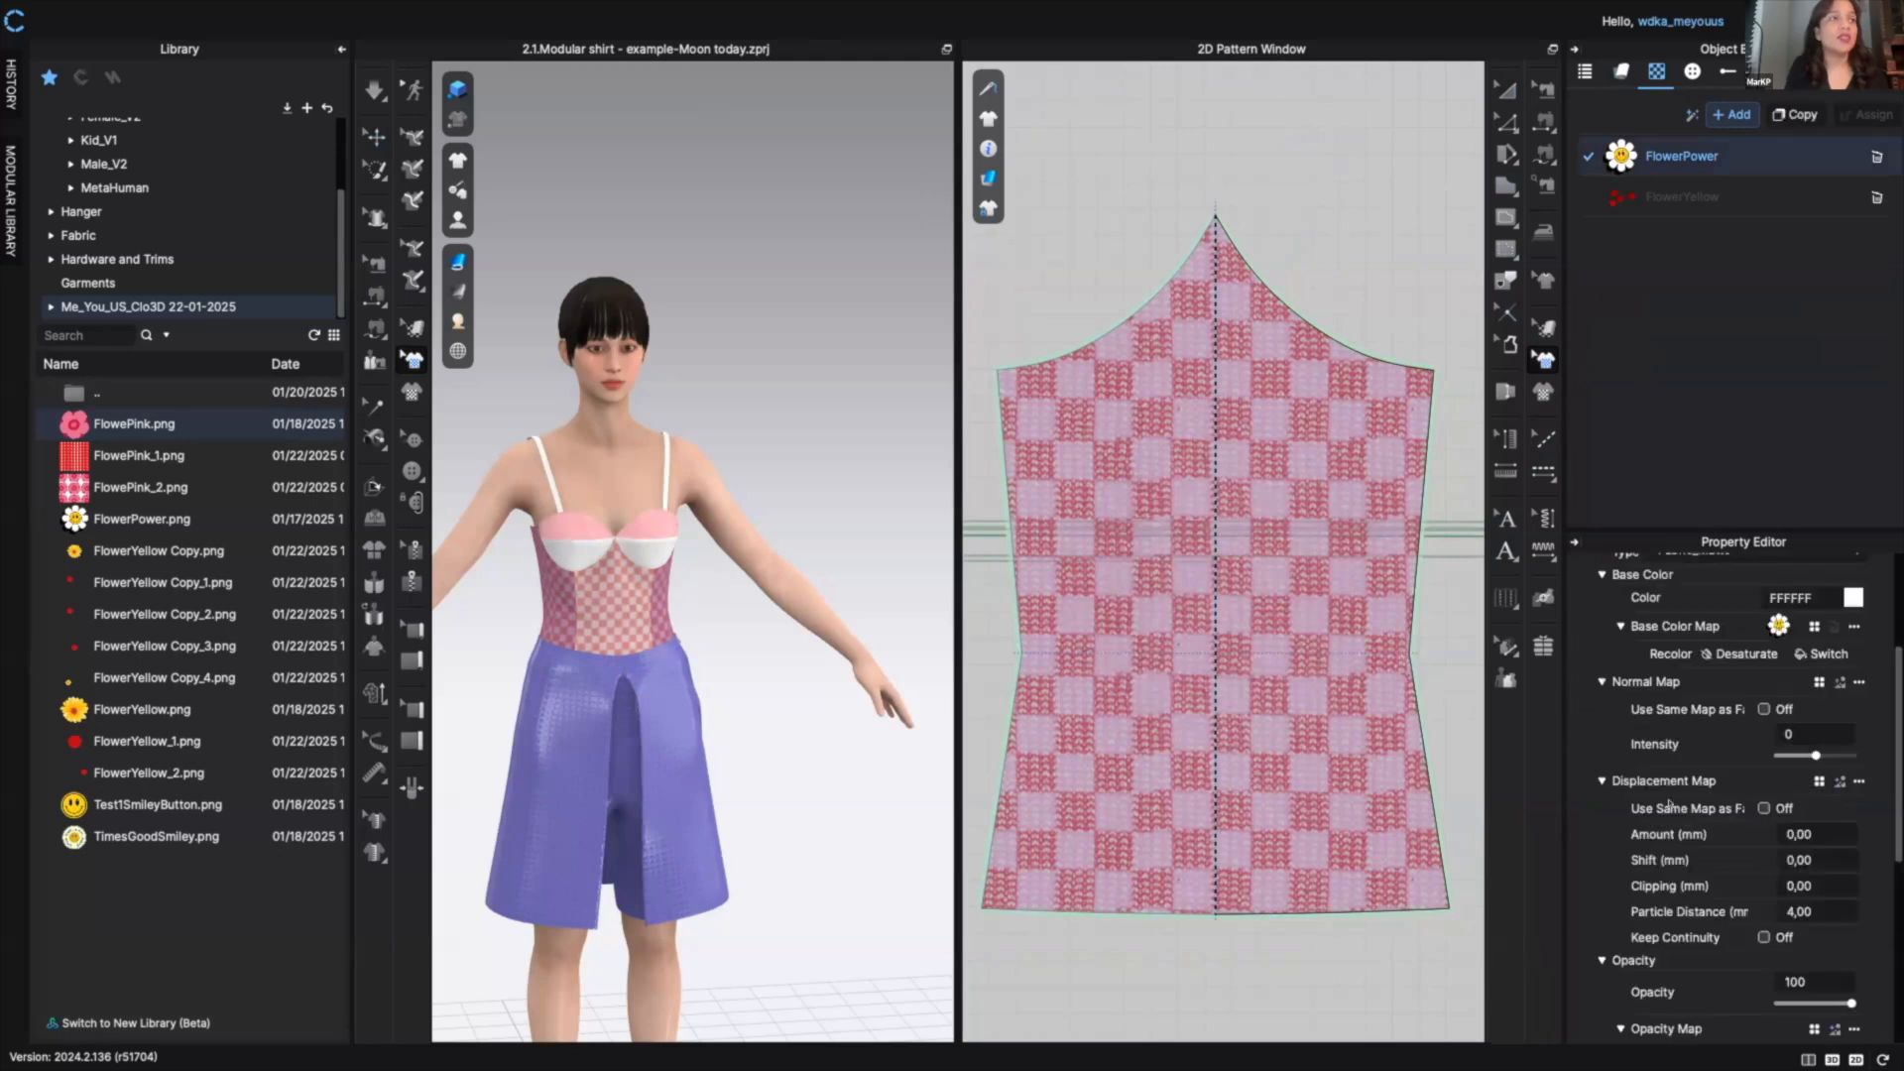
pyautogui.moveTo(102, 423); pyautogui.dragTo(1212, 568)
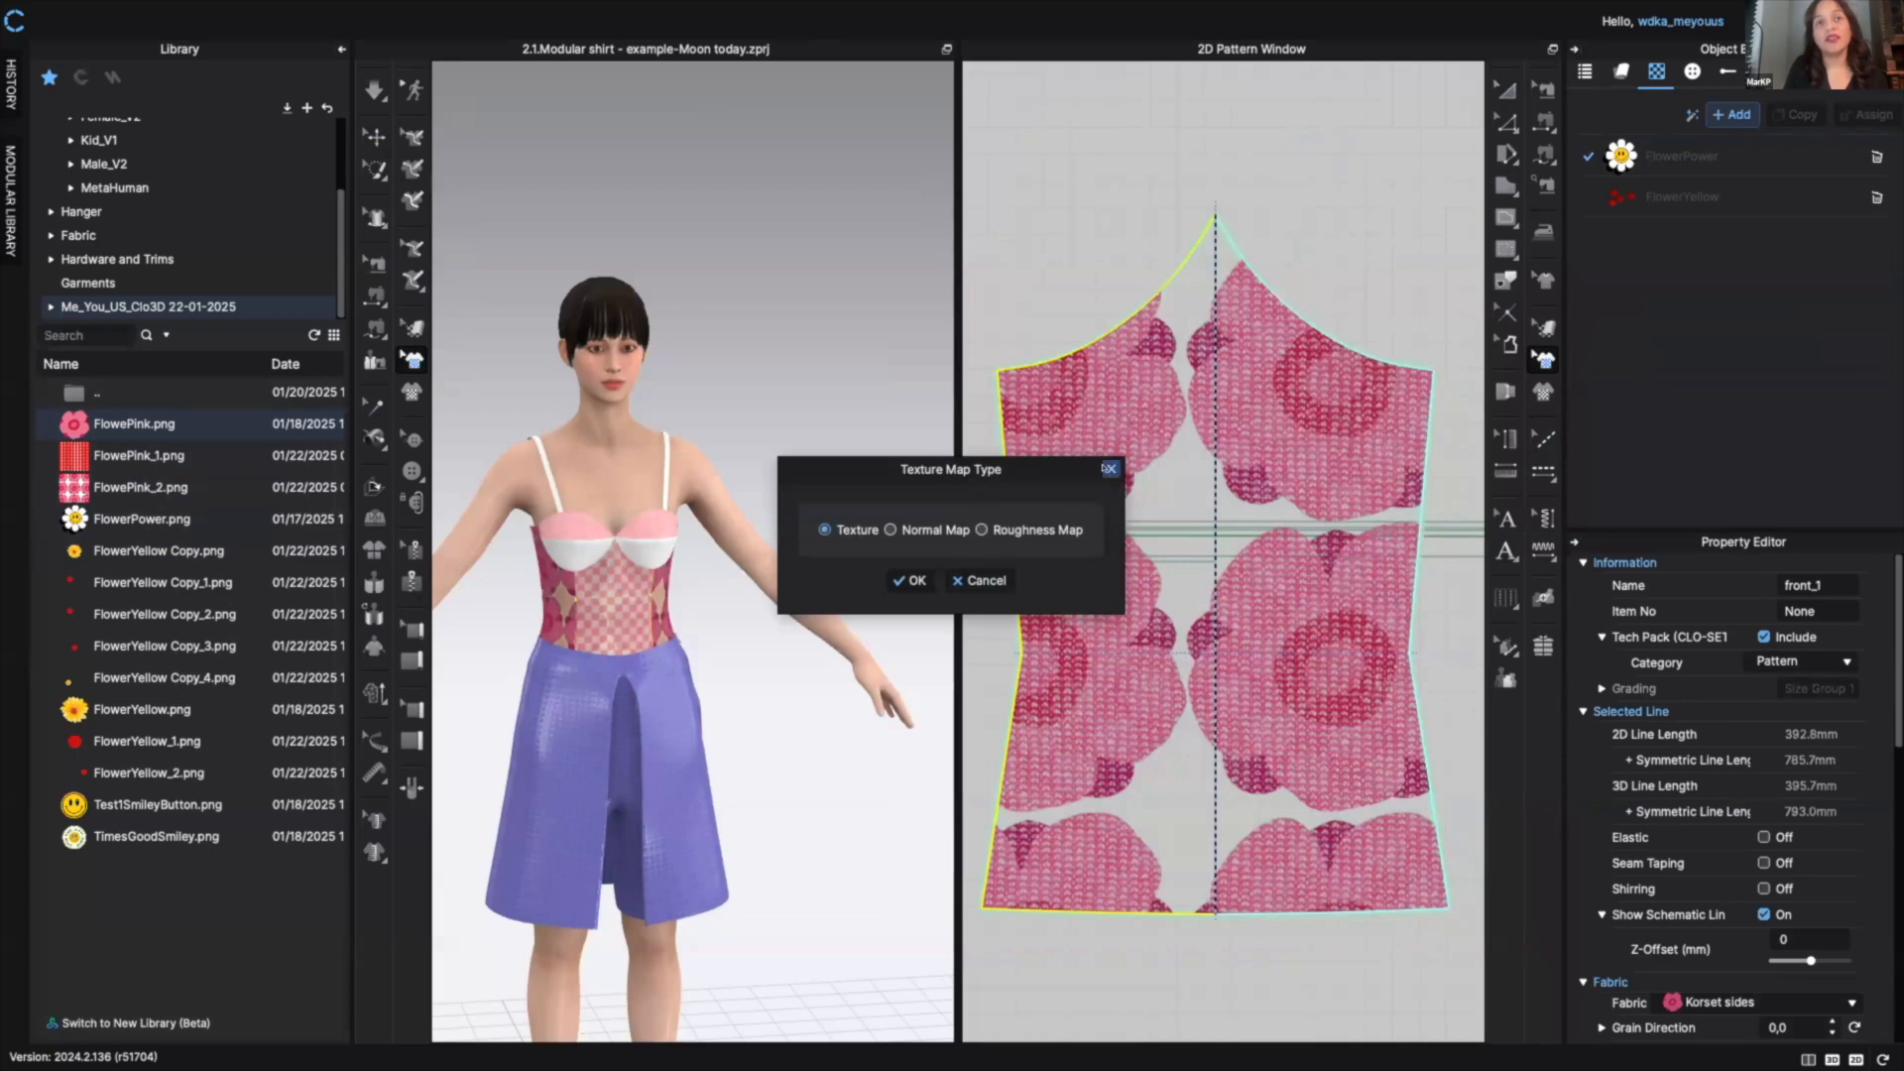
pyautogui.click(1112, 469)
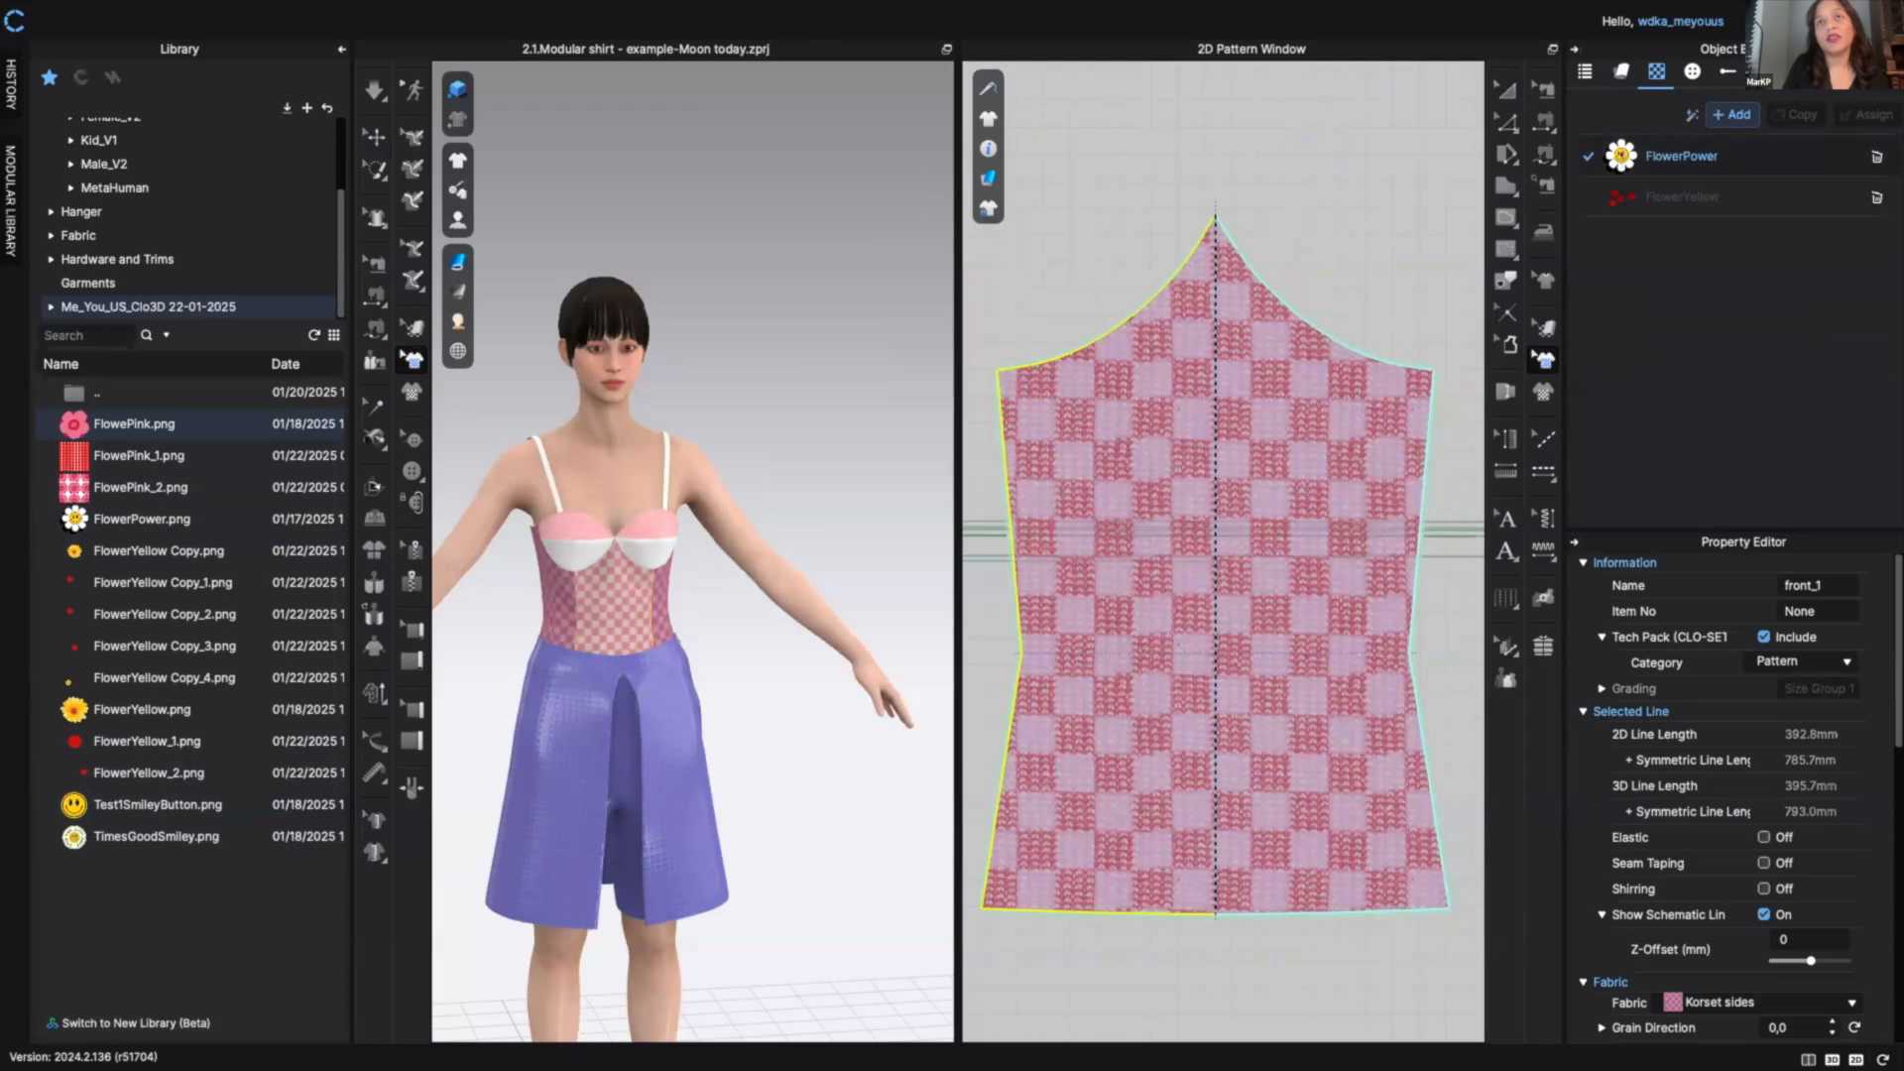
# - Place the FlowerPower graphic at the centre of the front corset panel again and trace it as an internal shape
pyautogui.click(1681, 156)
pyautogui.click(1211, 573)
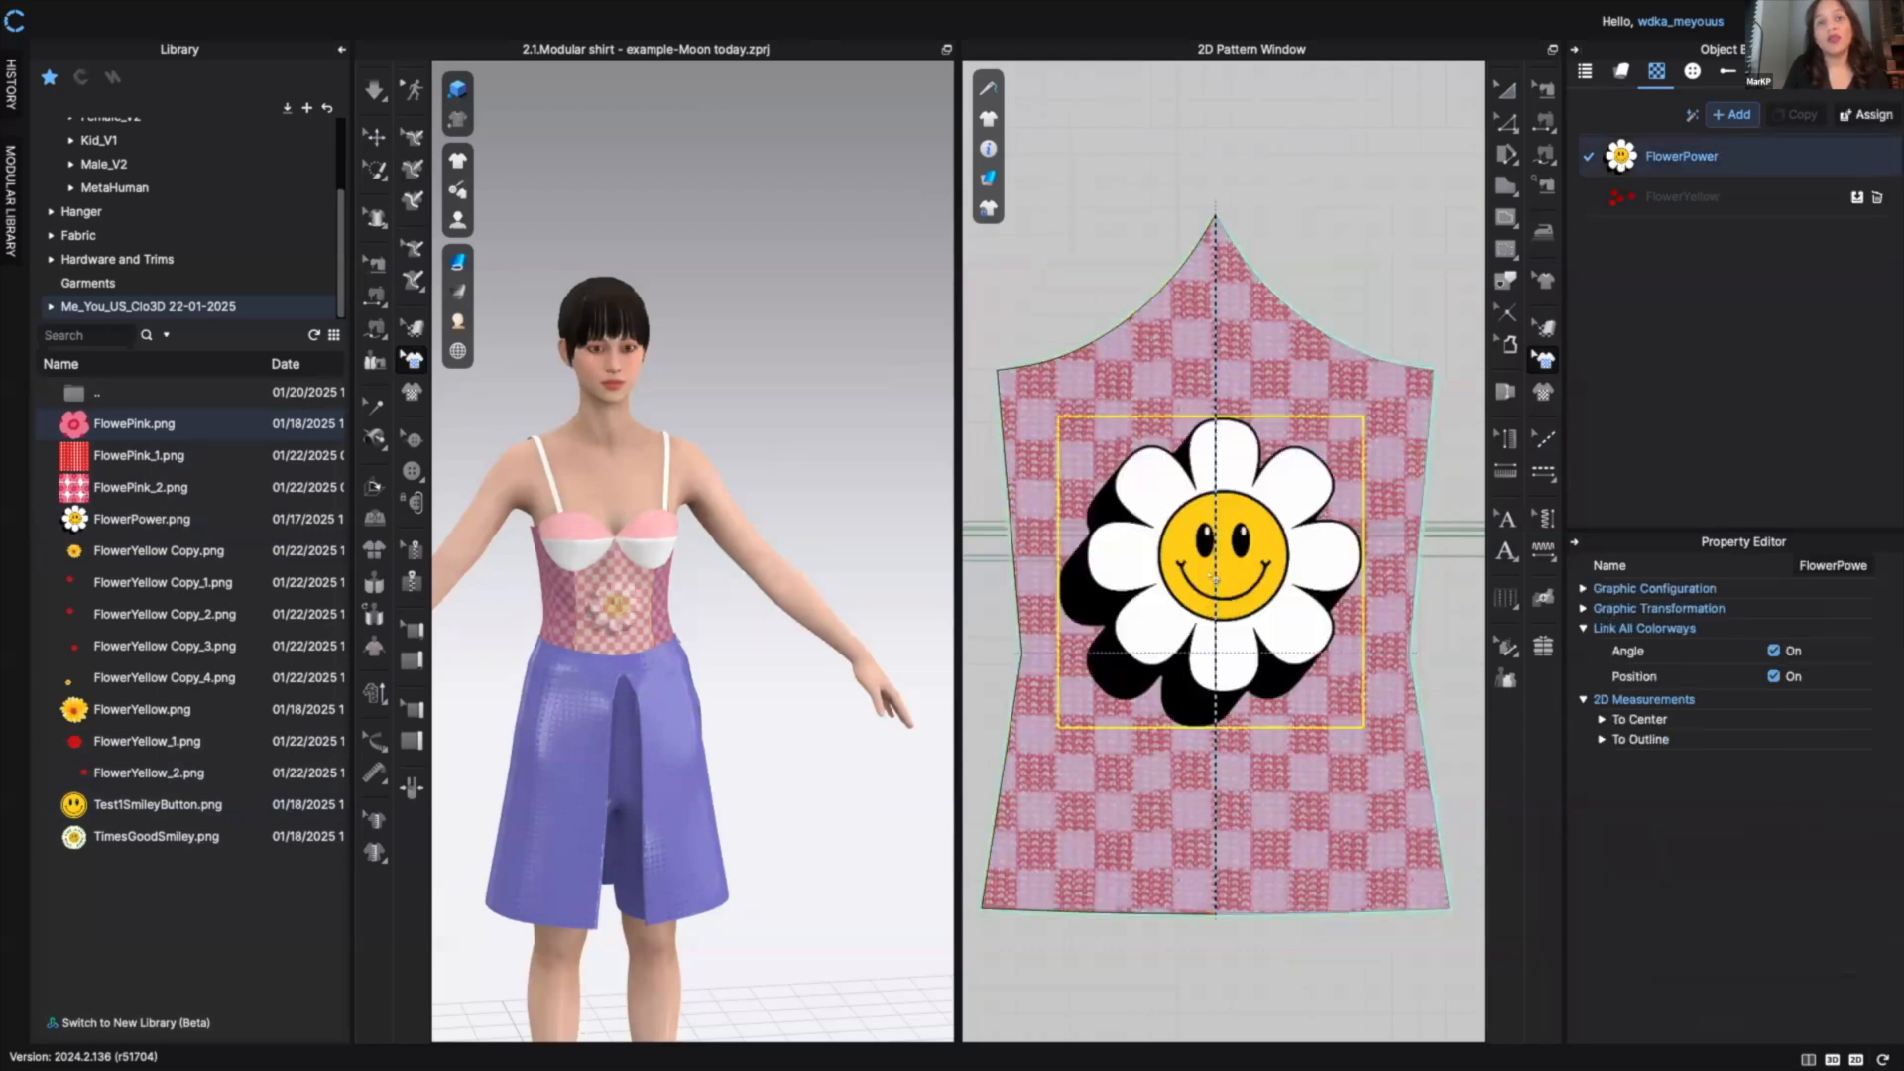
pyautogui.rightClick(1214, 578)
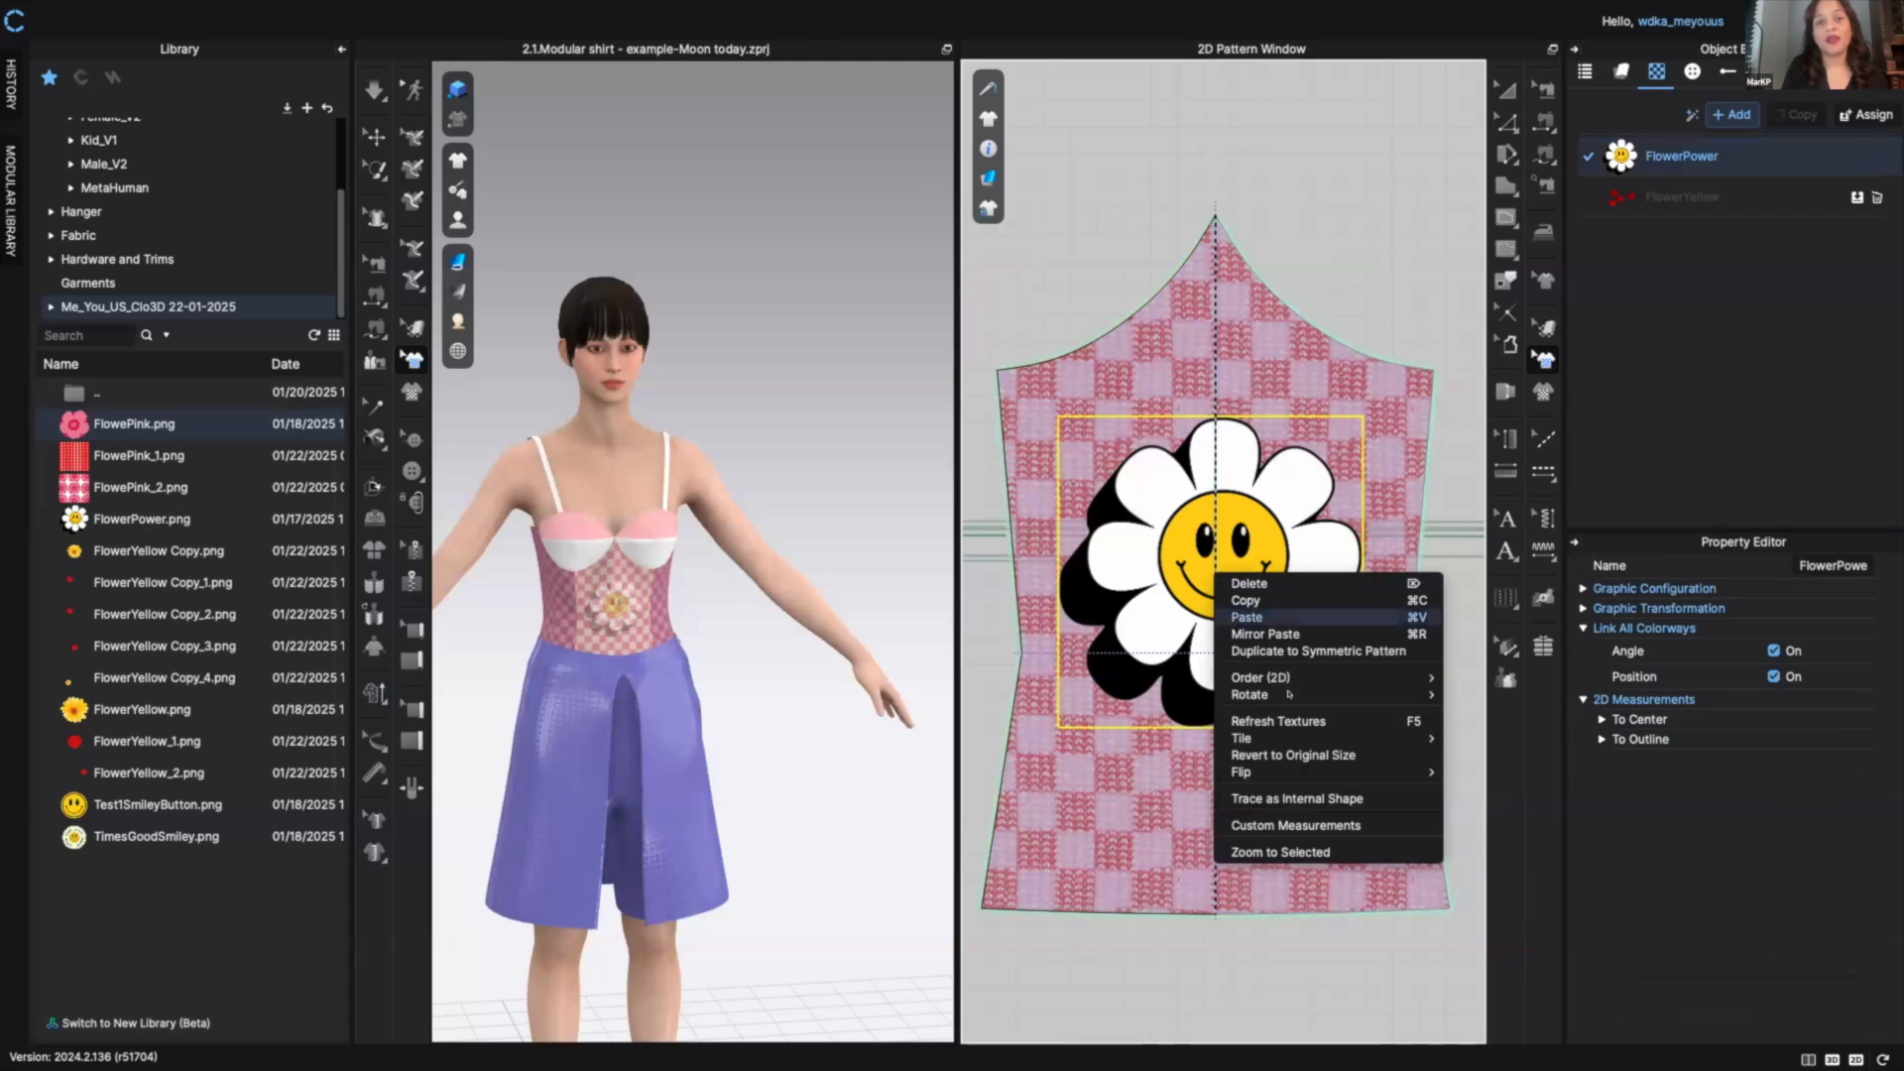
pyautogui.click(1281, 799)
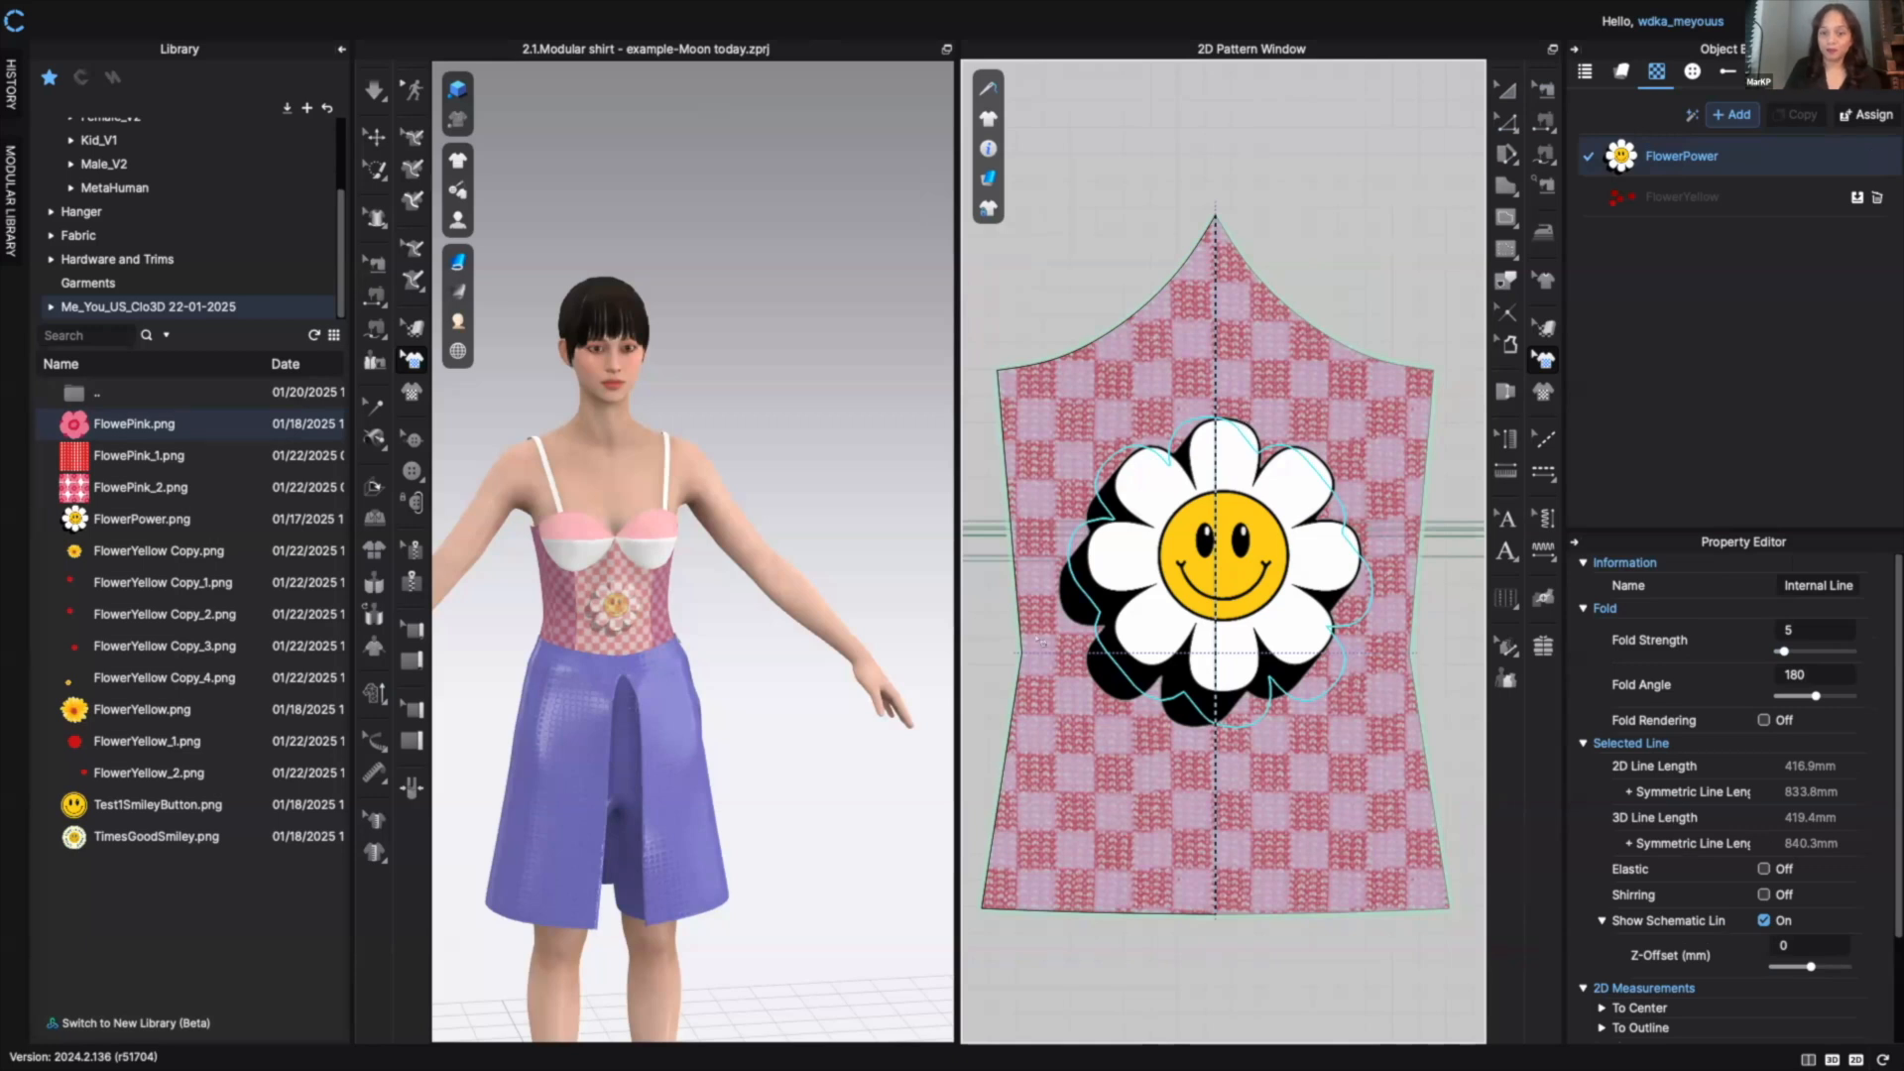
pyautogui.scroll(-3, 1168, 574)
pyautogui.click(1168, 575)
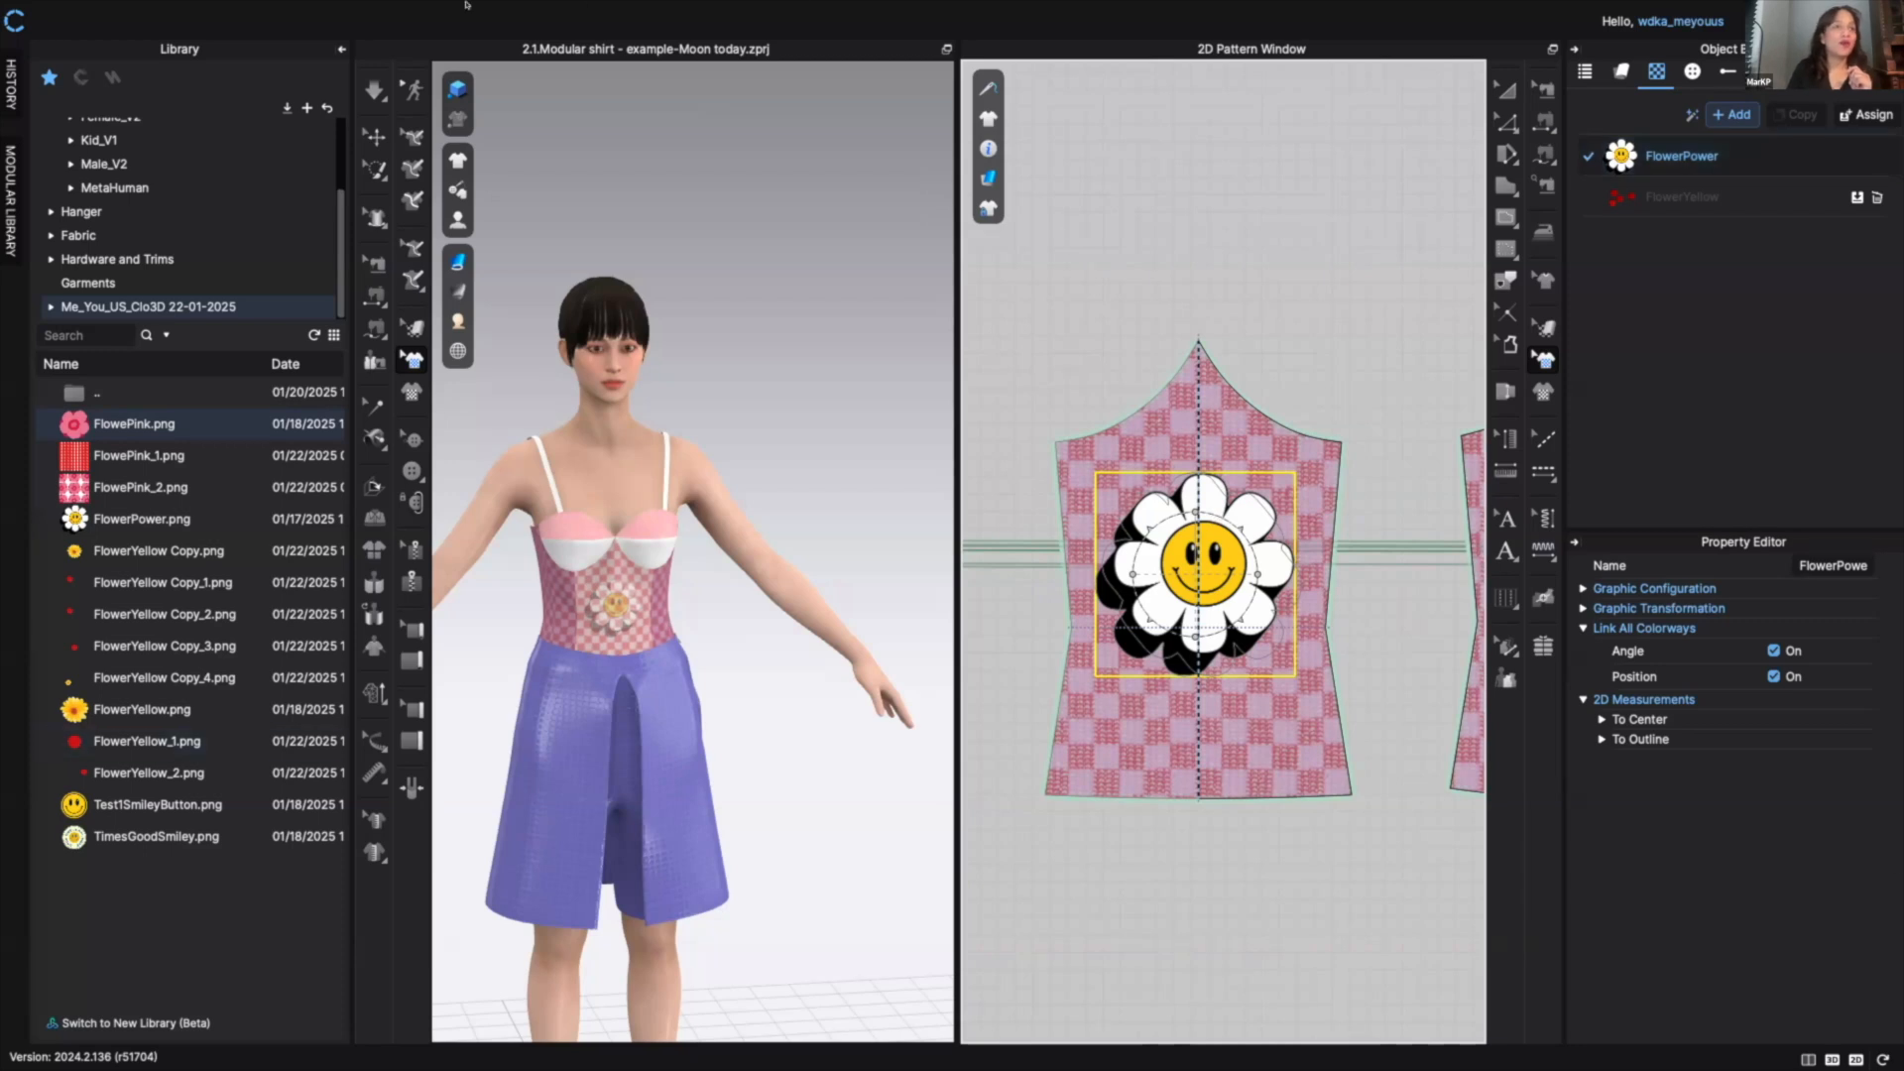
# - Open the Save As options for the project
pyautogui.moveTo(198, 5)
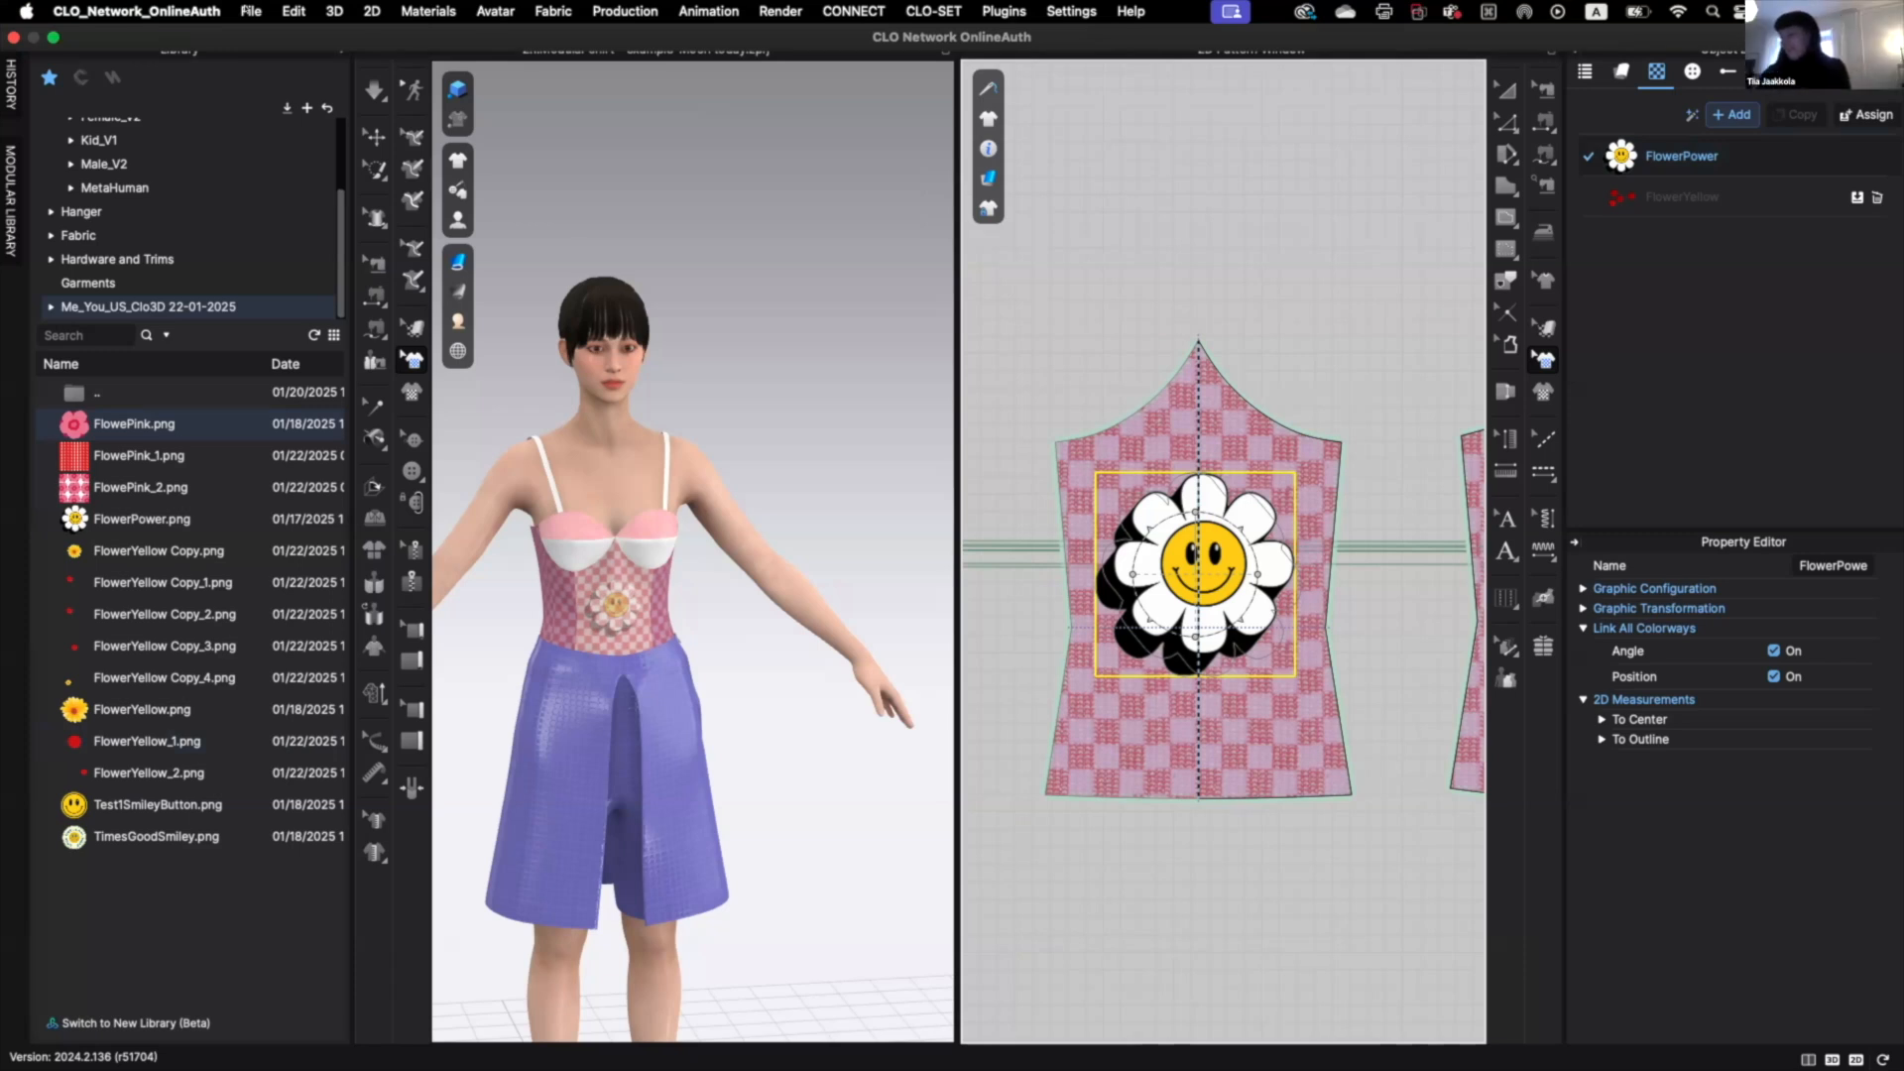
pyautogui.click(250, 11)
pyautogui.moveTo(258, 152)
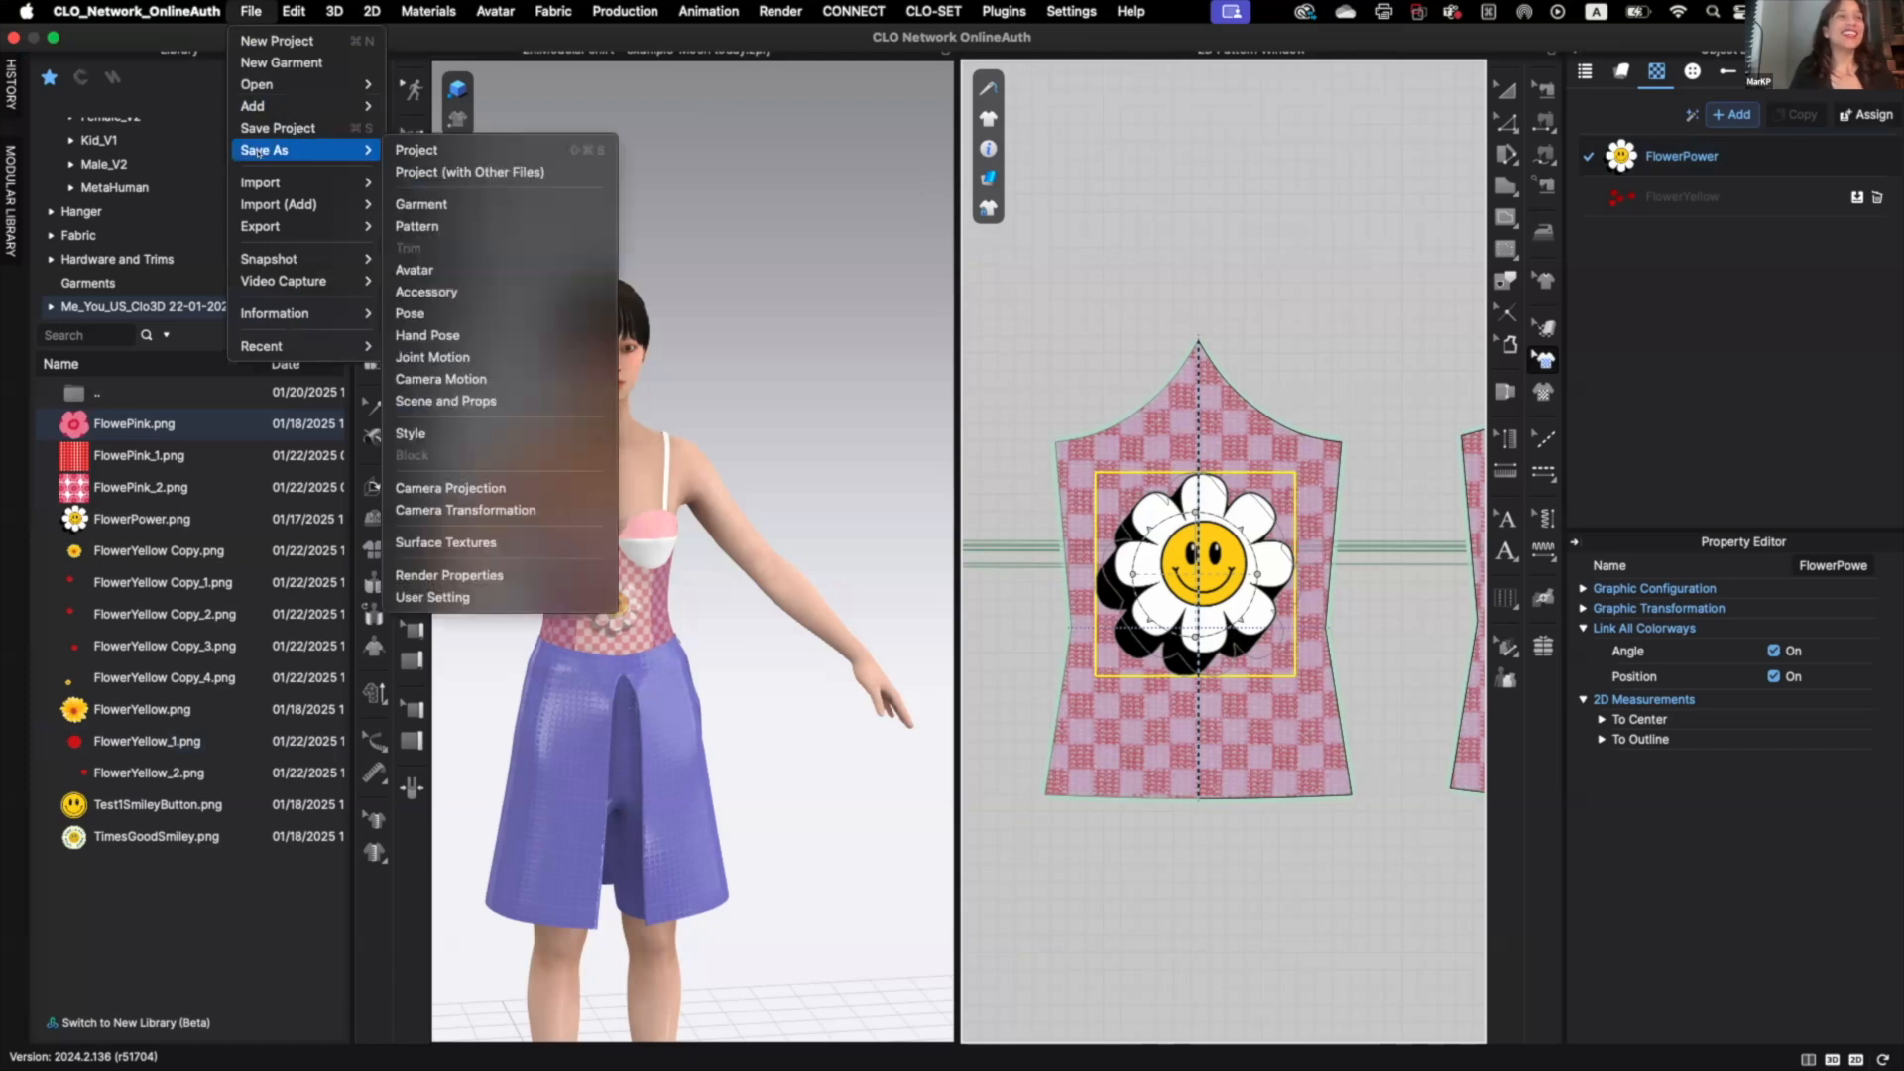